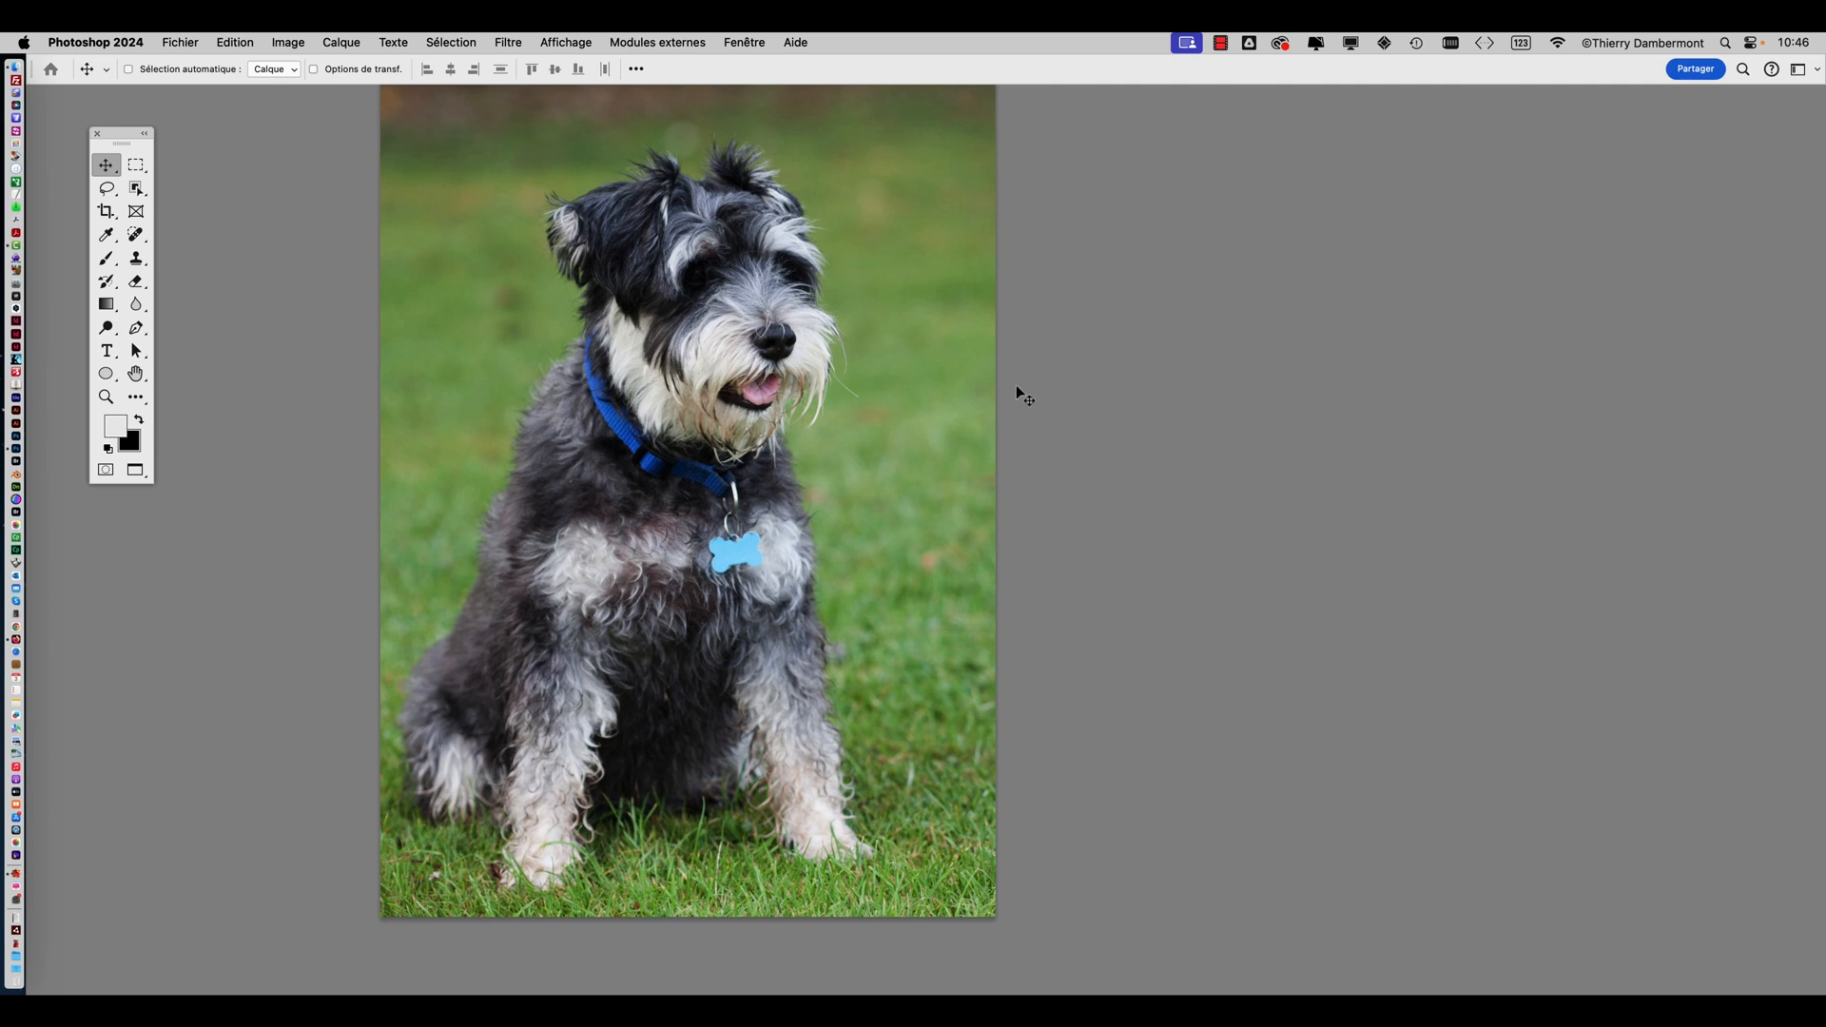
Show the Calques panel, place it beside the dog photo and shorten it to fit the single layer
click(766, 42)
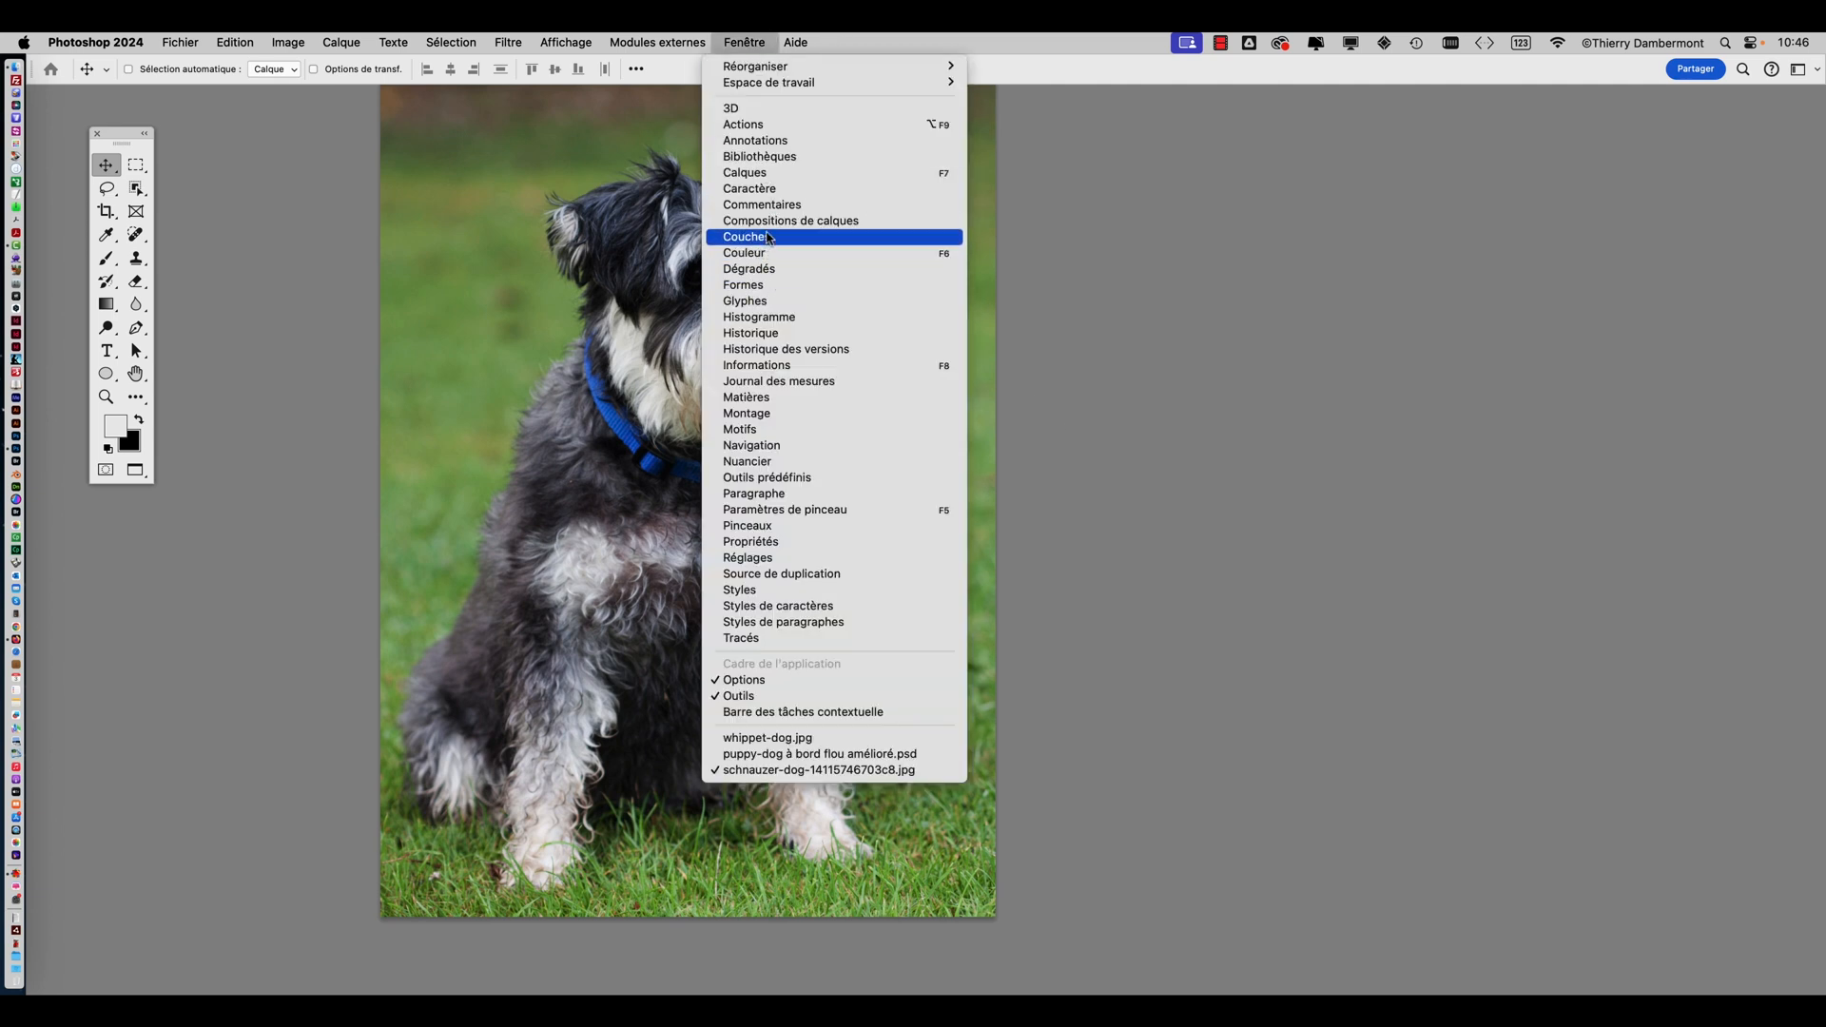
click(746, 173)
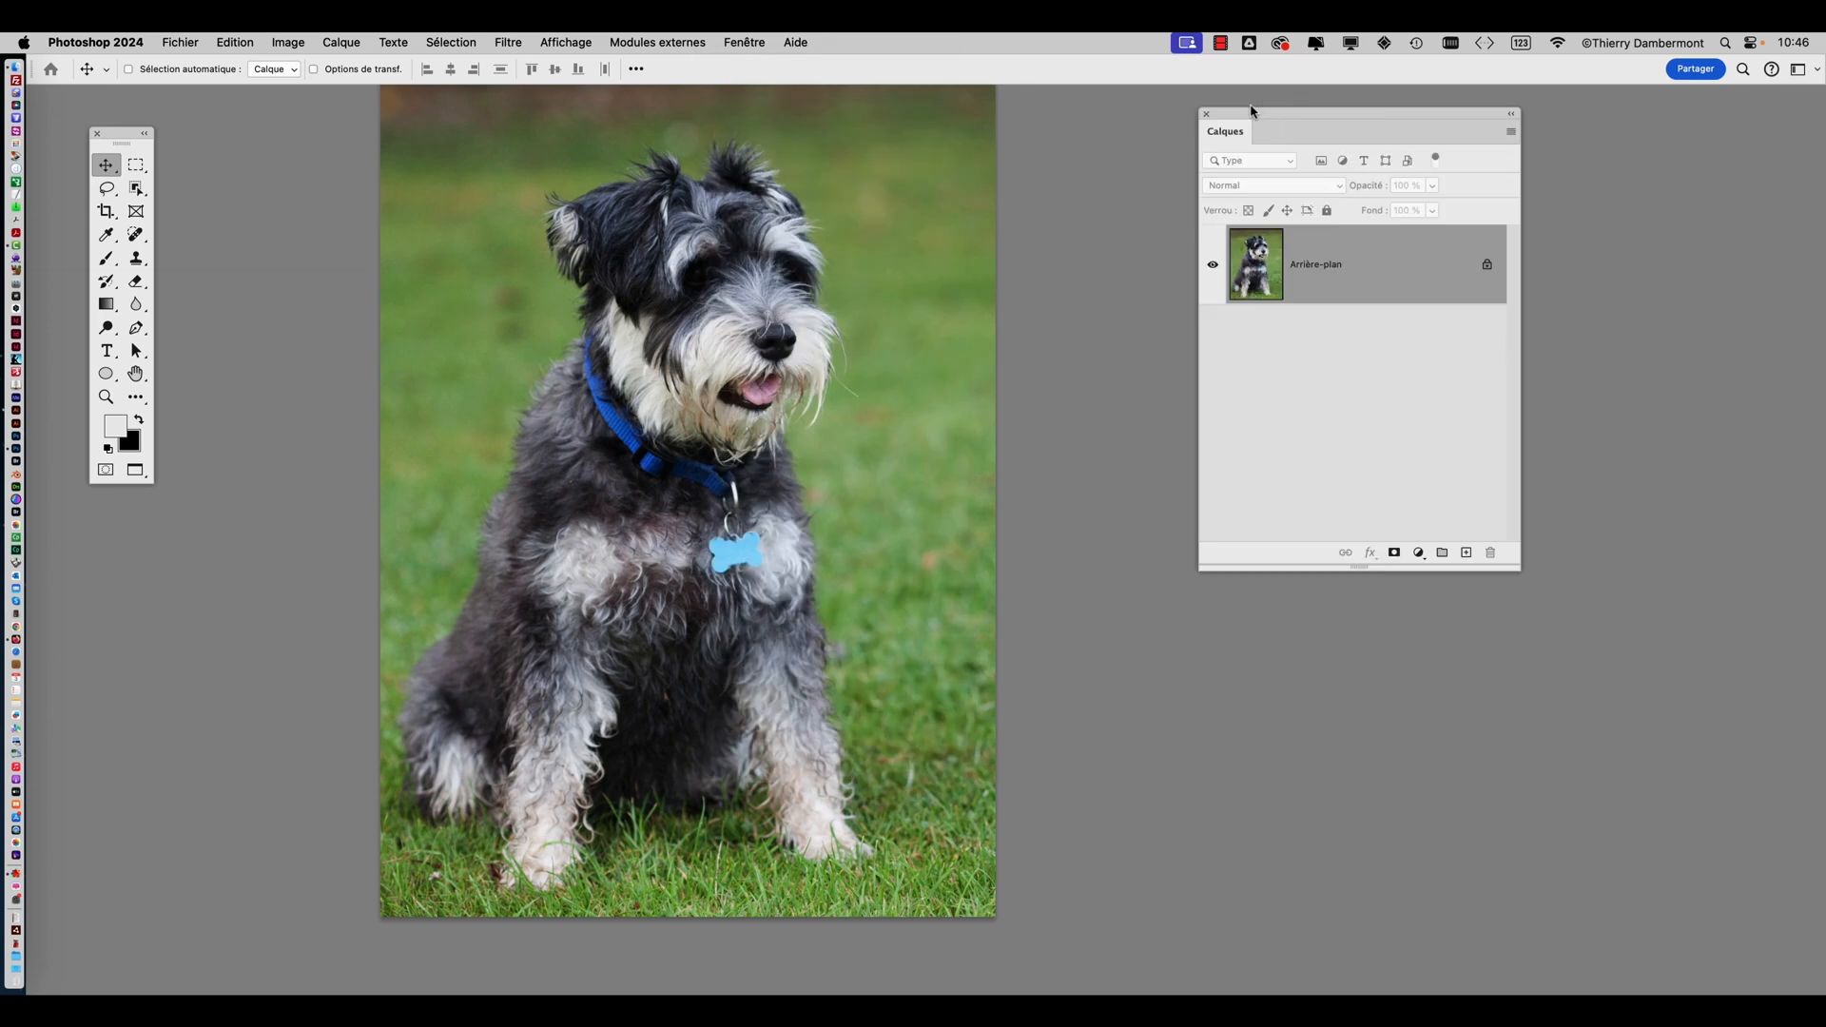
drag(1251, 111, 1072, 193)
drag(1339, 643, 1413, 468)
key(alt+super+8)
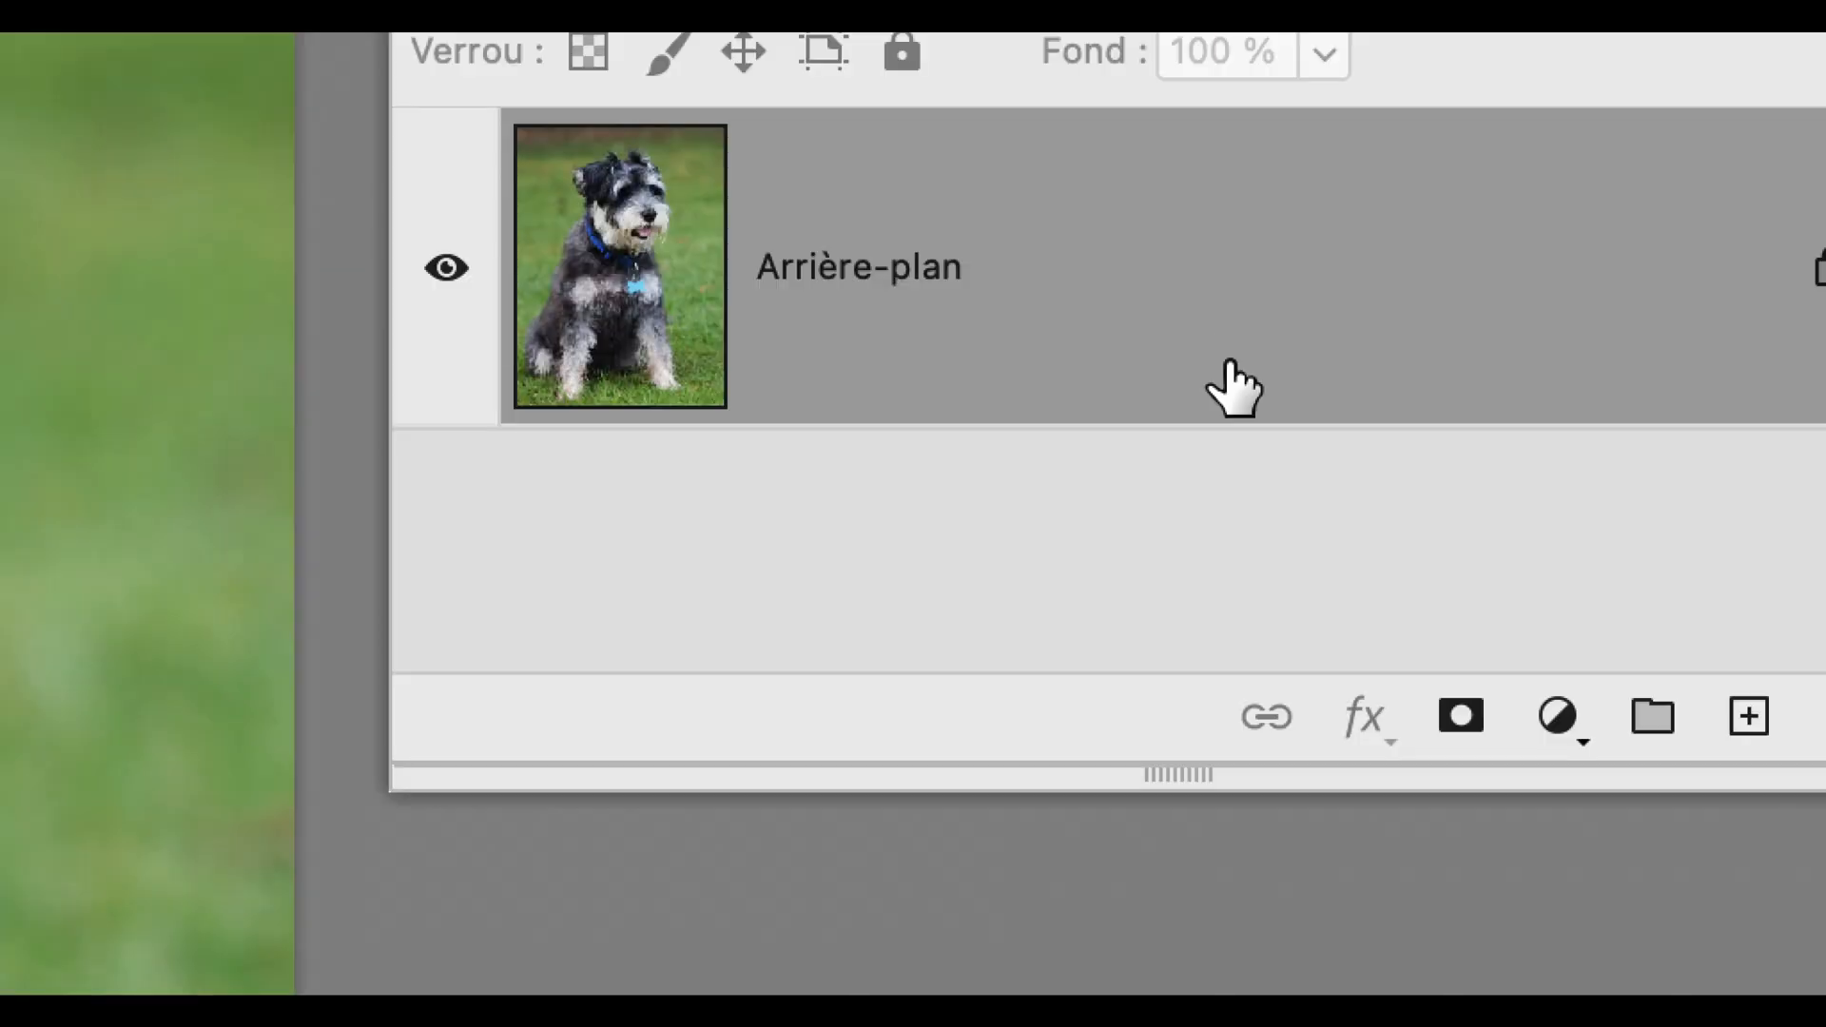
key(alt+super+8)
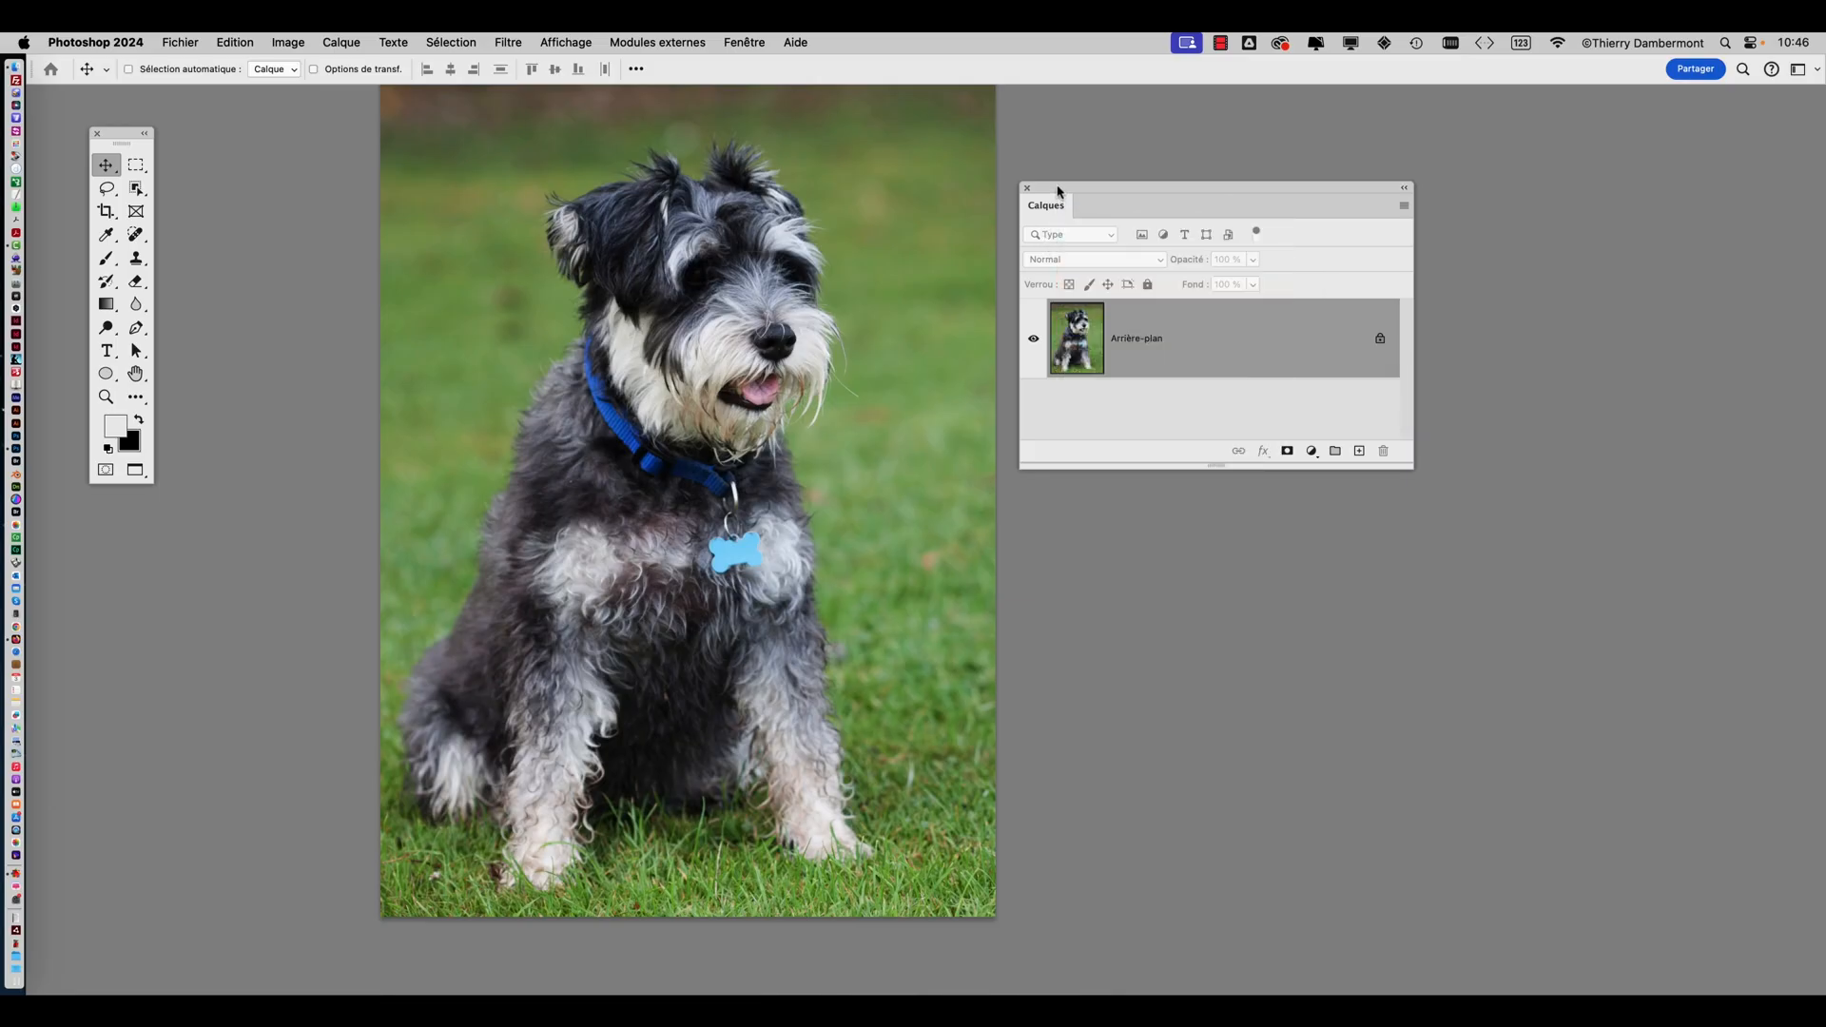
drag(1061, 195, 1214, 230)
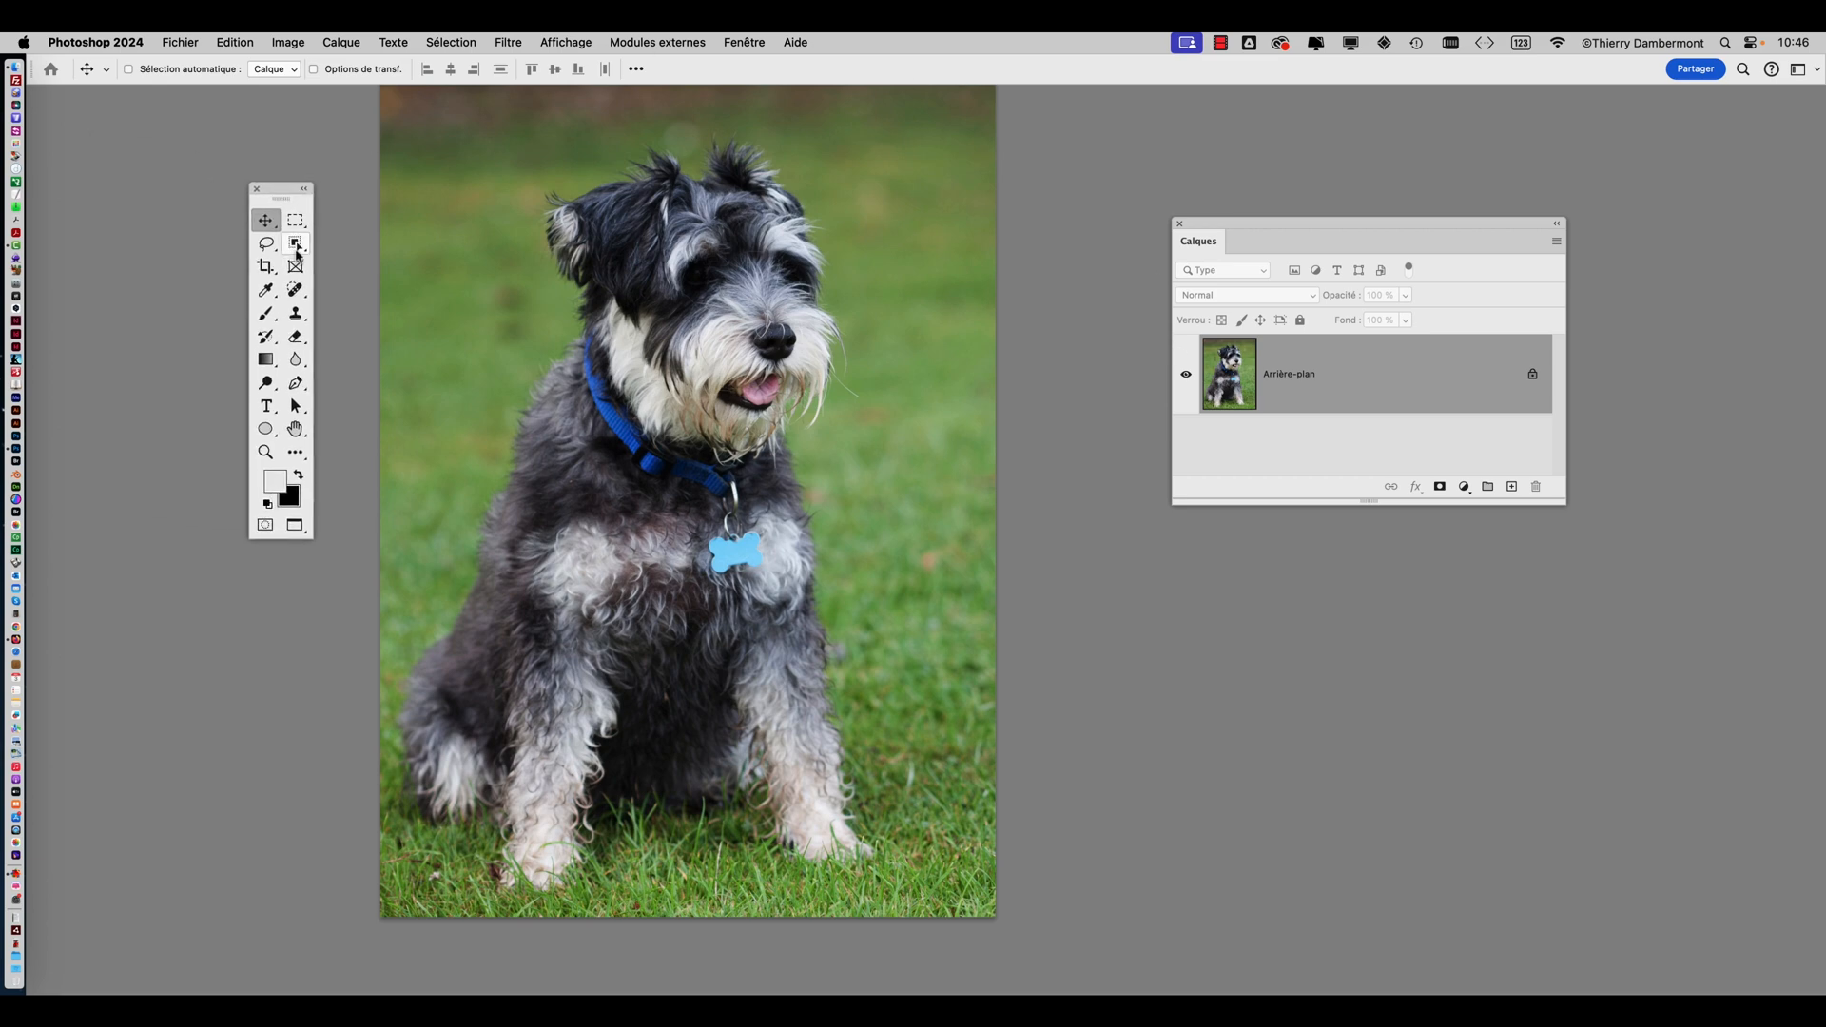
Select the whole dog with the Object Selection tool and hide the grass background with a layer mask
mouse_move(139, 196)
key(alt+super+8)
click(295, 246)
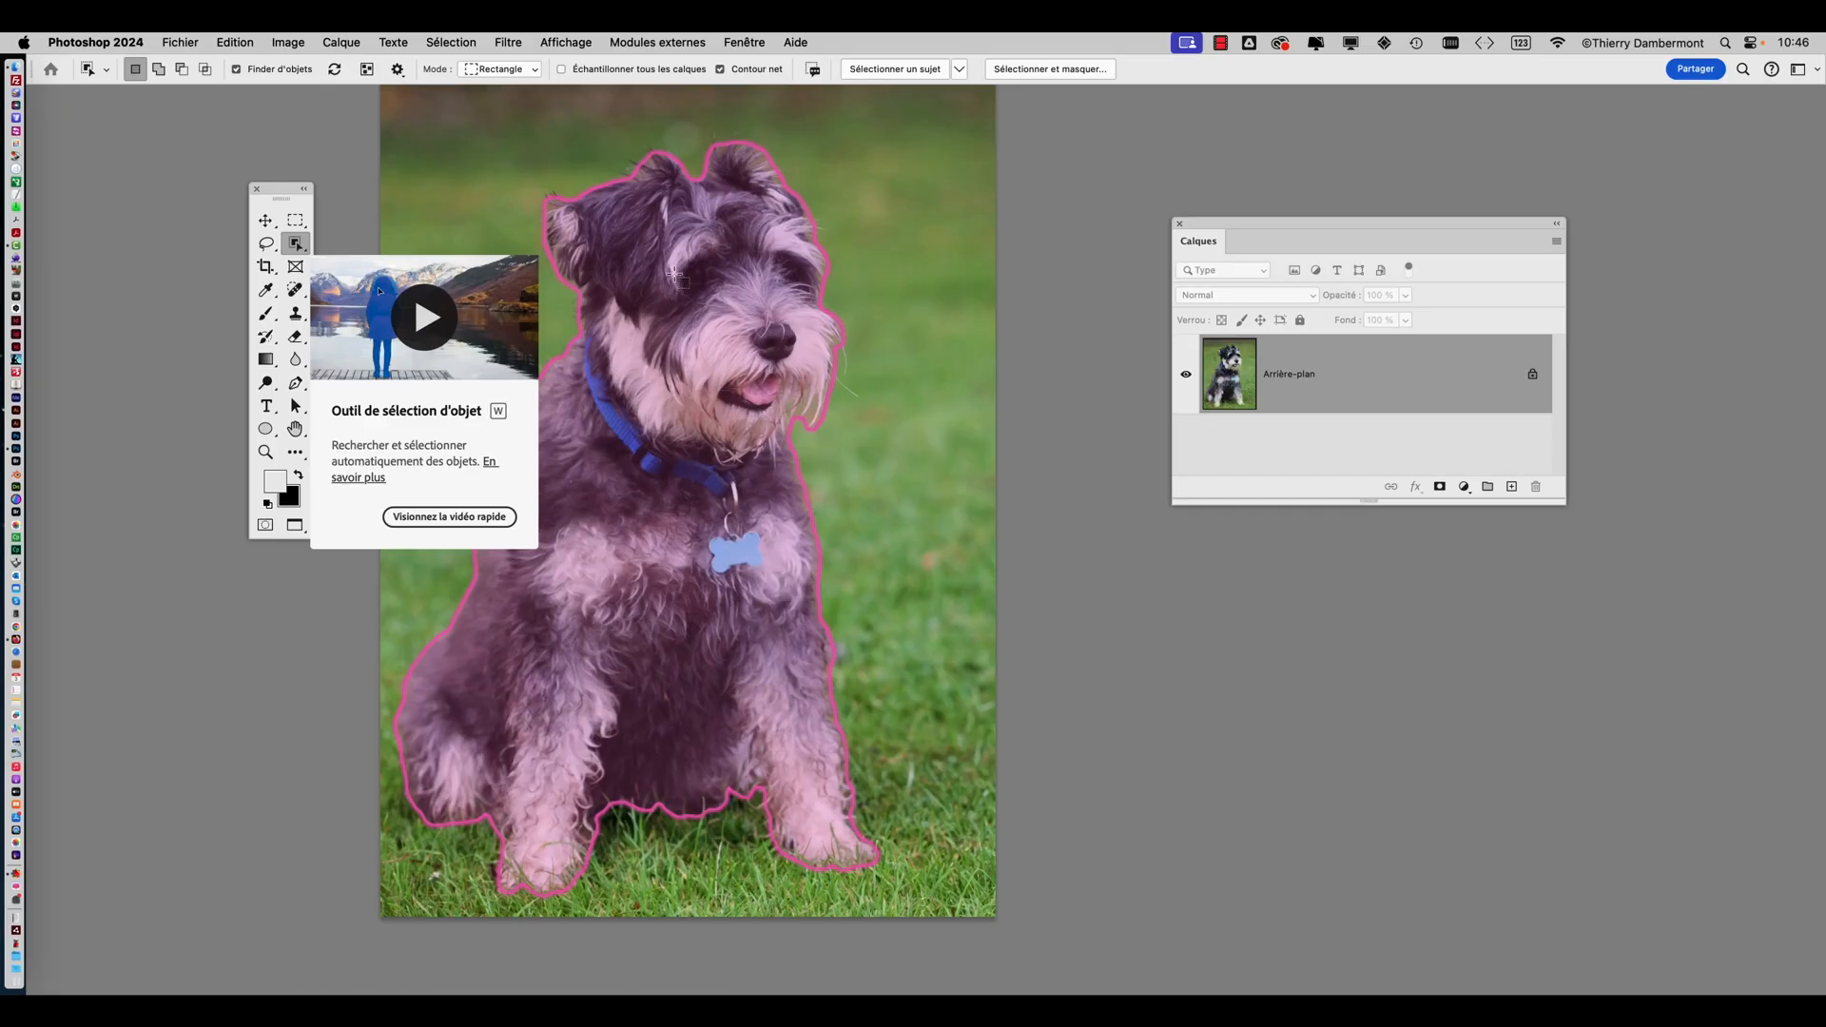
click(686, 295)
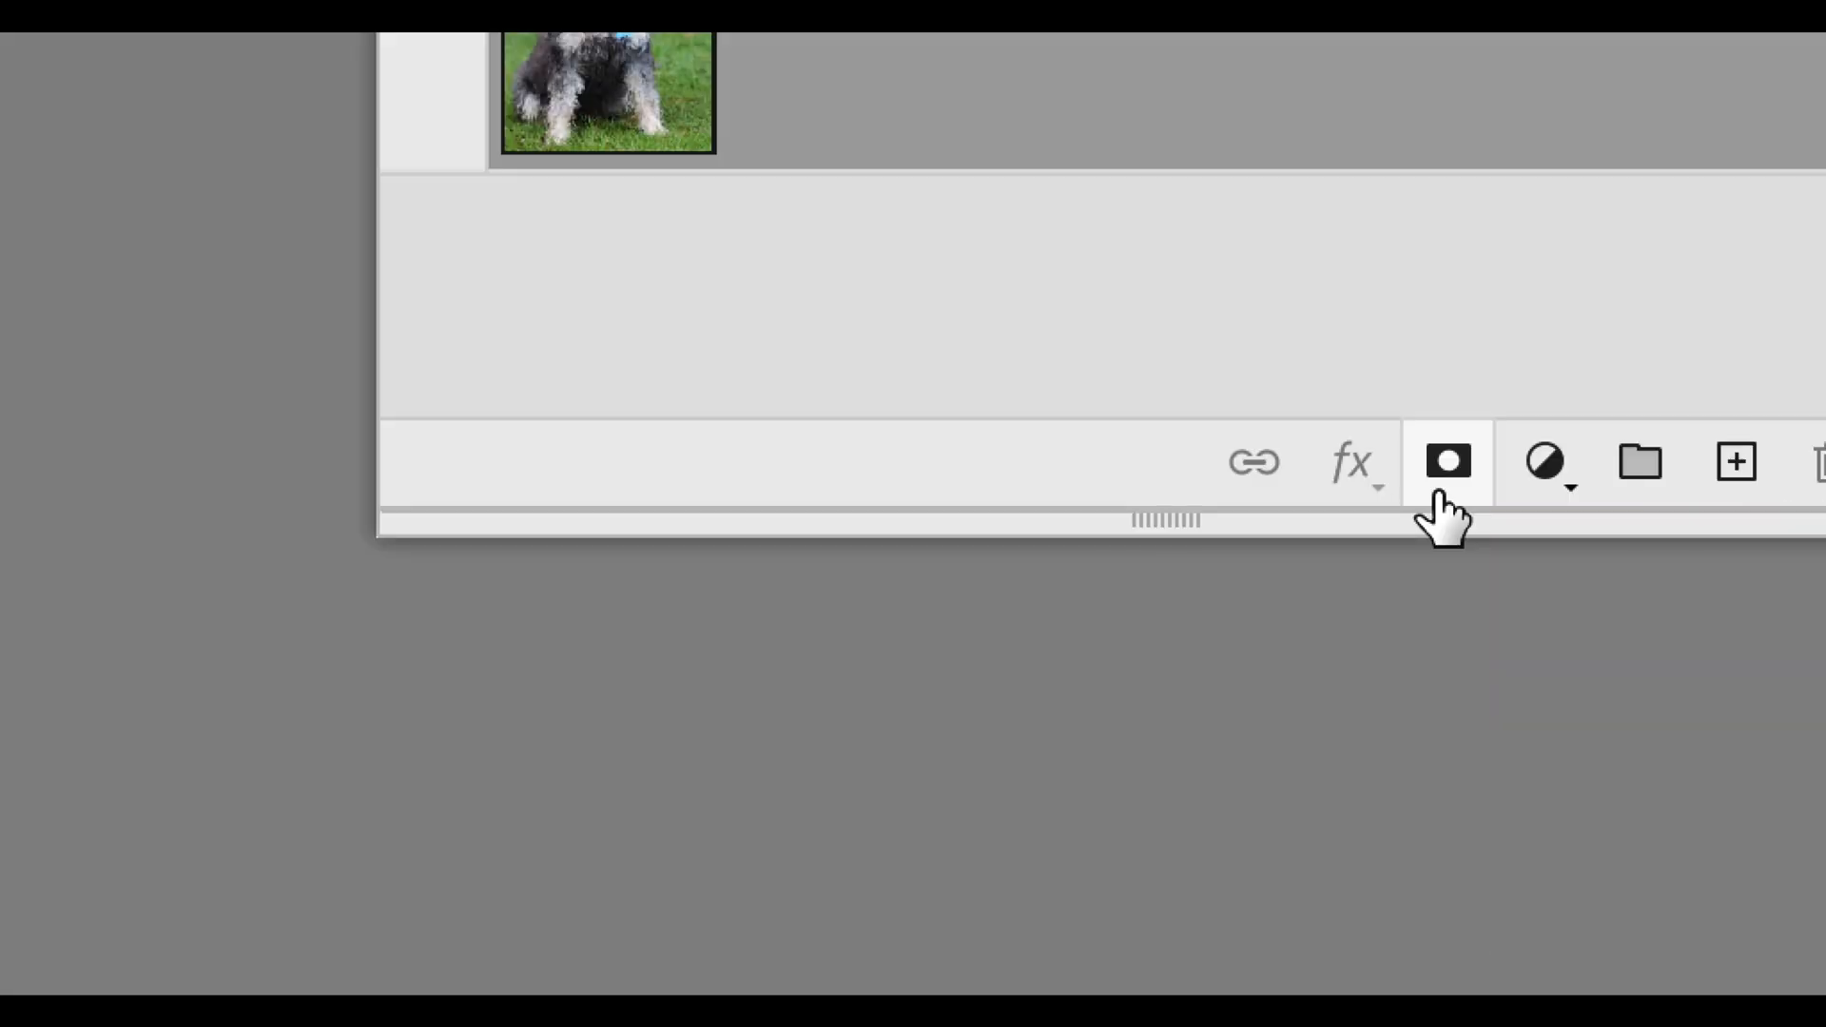
click(1441, 489)
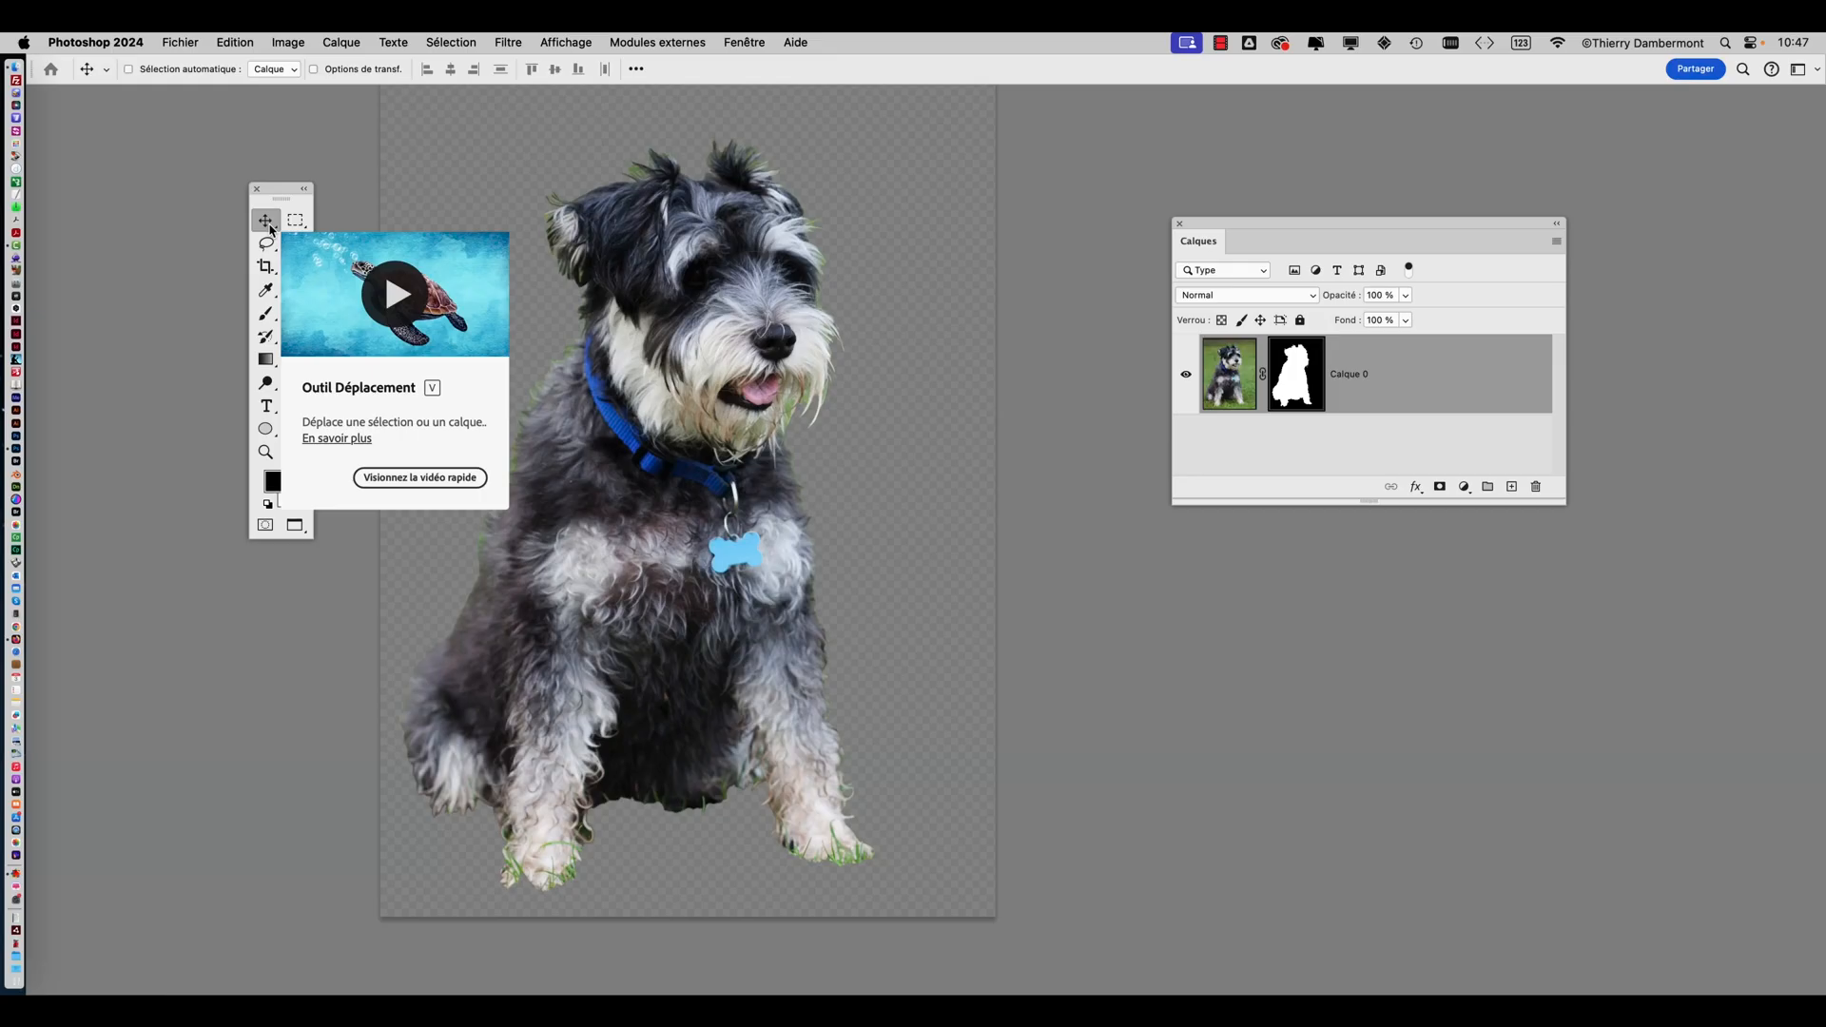
Reposition the tool palette and the Calques panel closer to the image, and make the Calques panel narrower and taller
drag(279, 195, 244, 171)
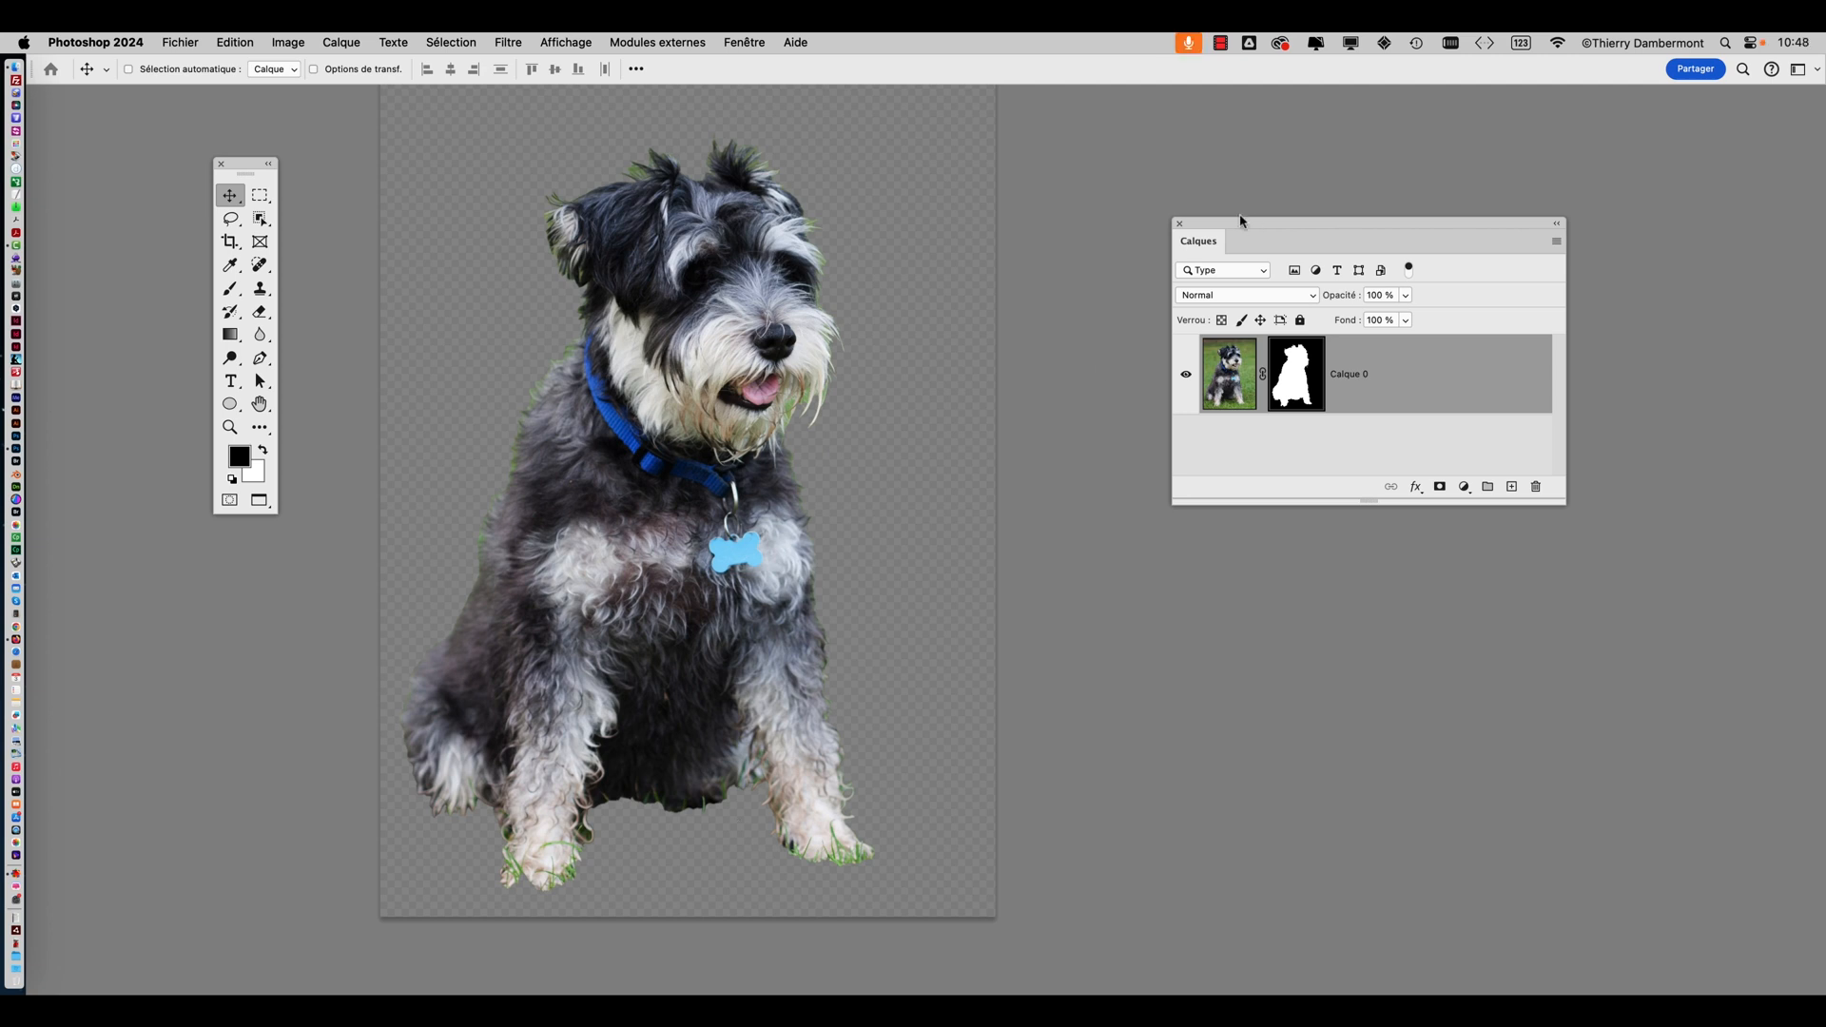
drag(1241, 228, 1175, 240)
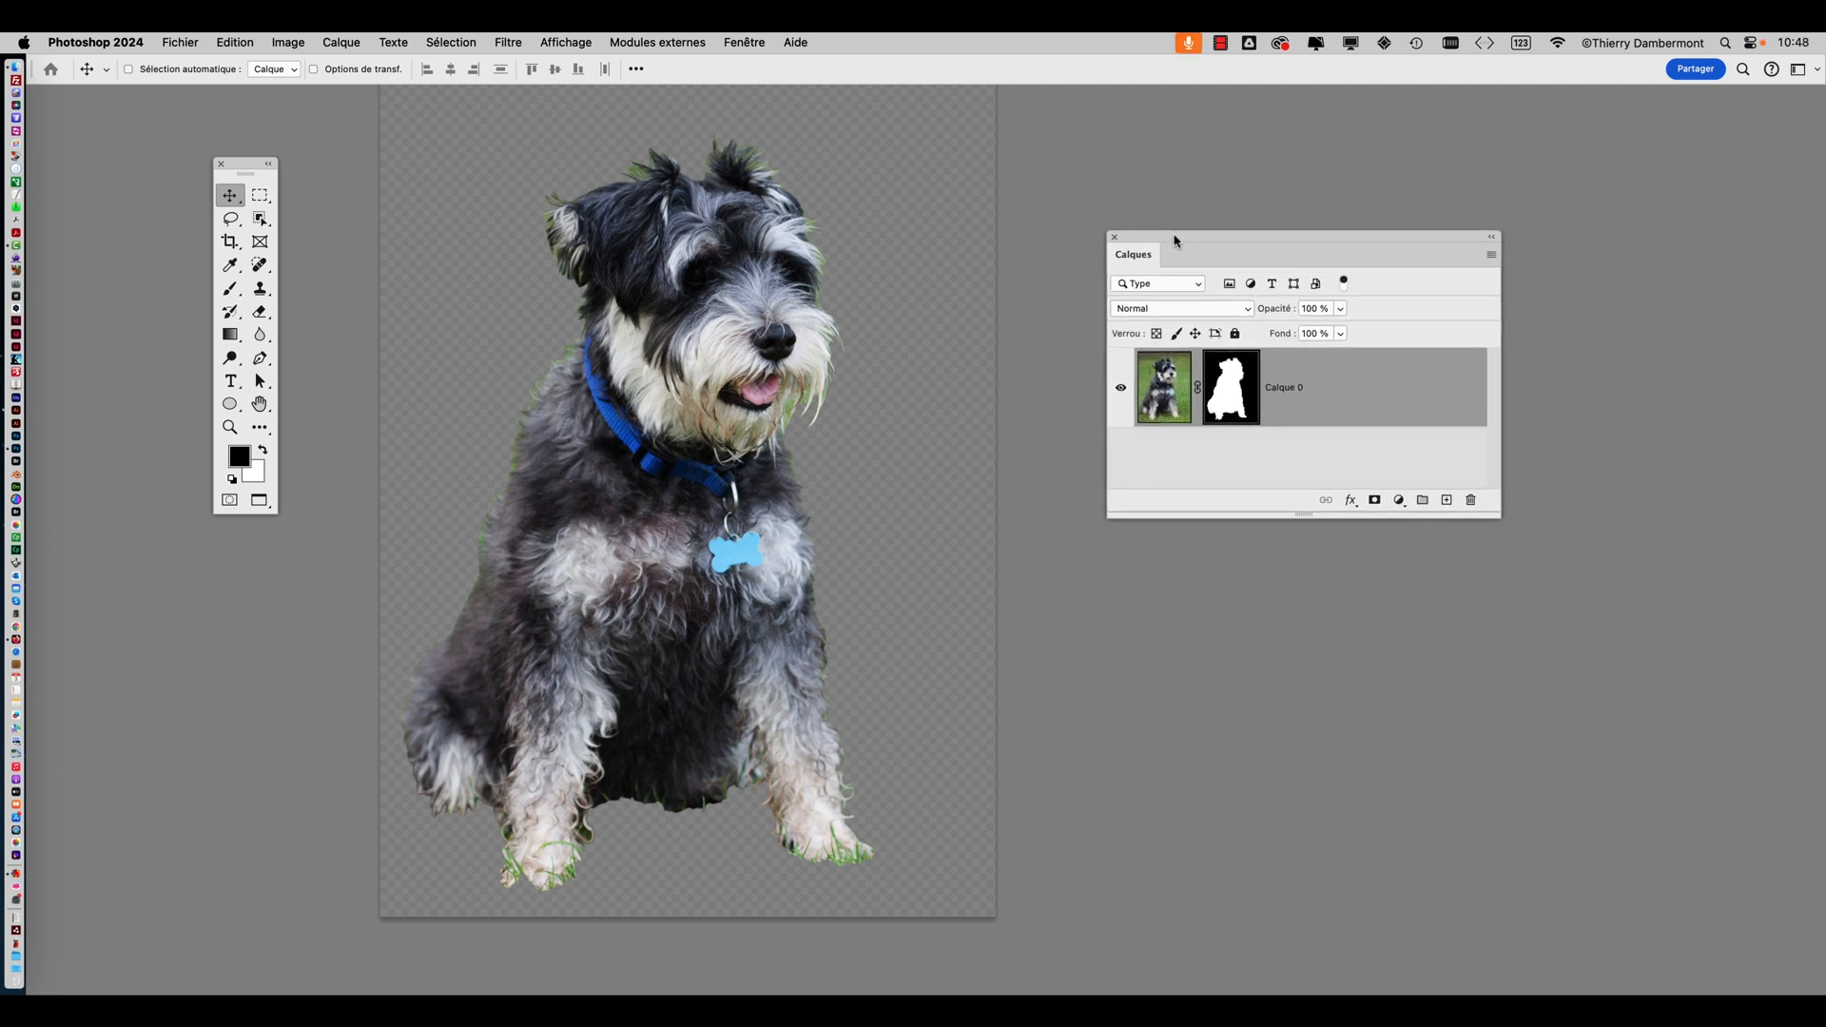
drag(1300, 238, 1224, 178)
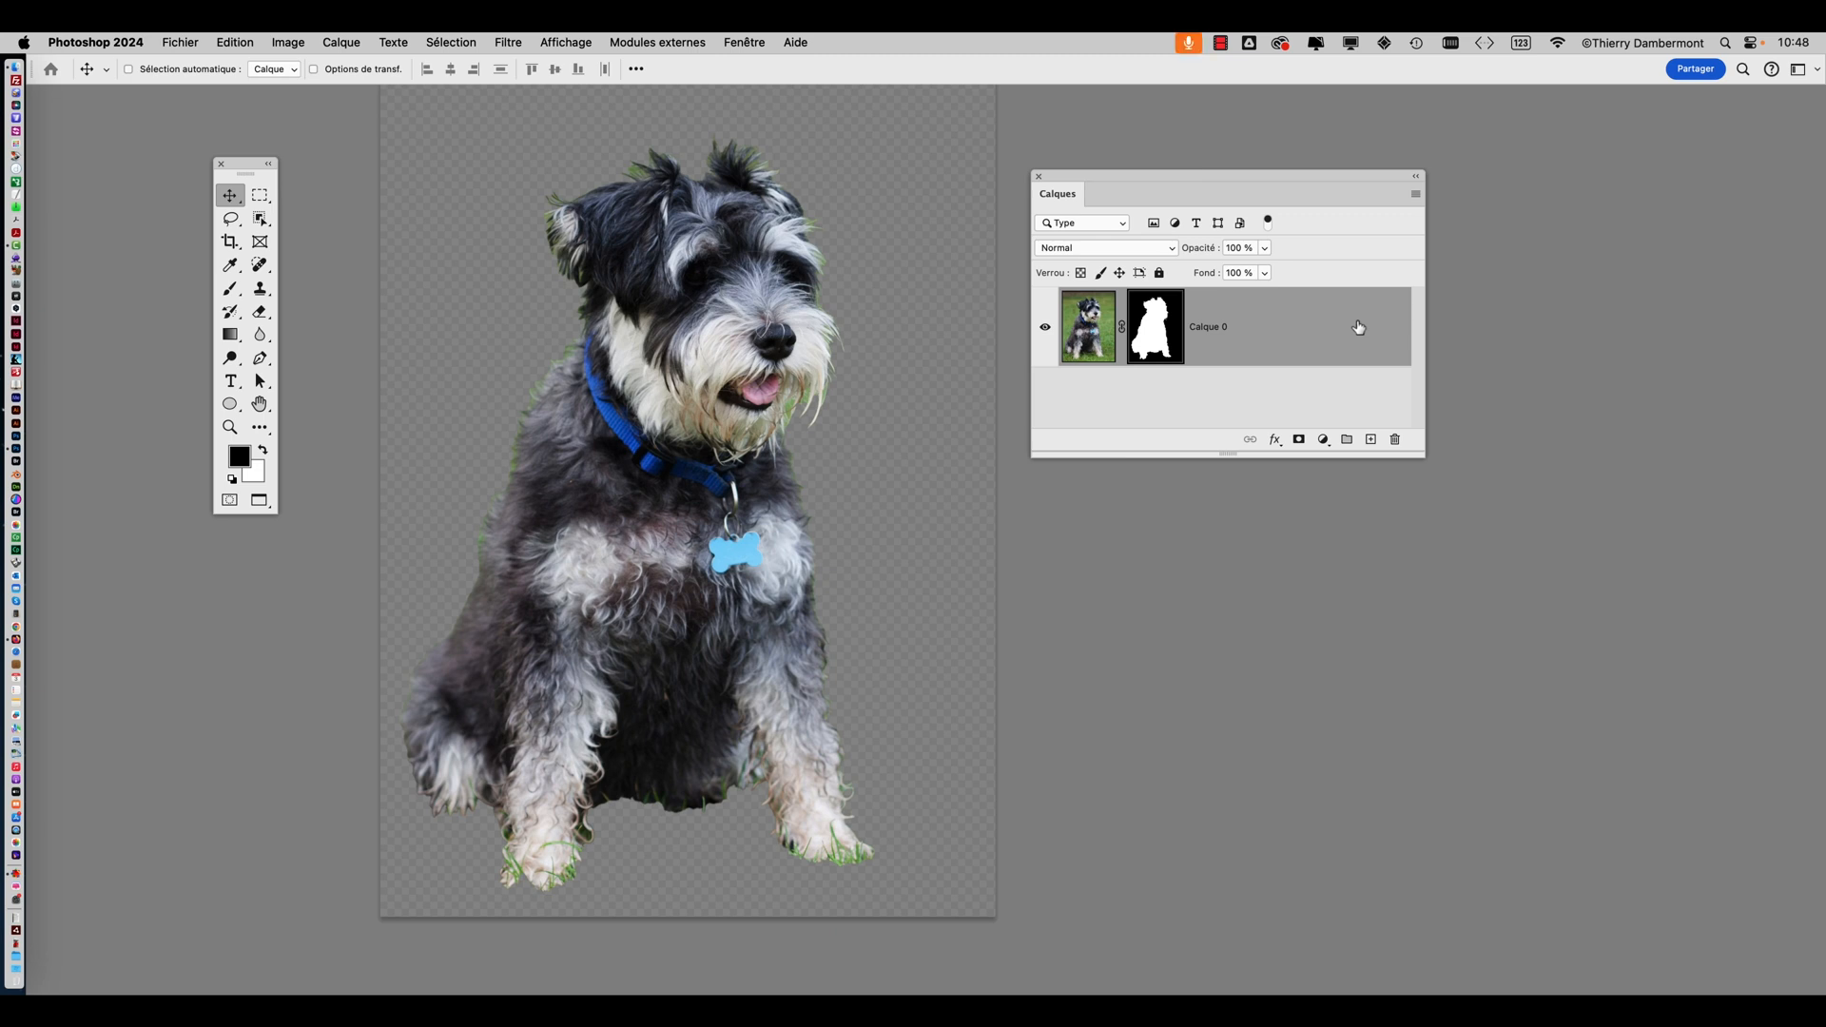
drag(1417, 456, 1339, 481)
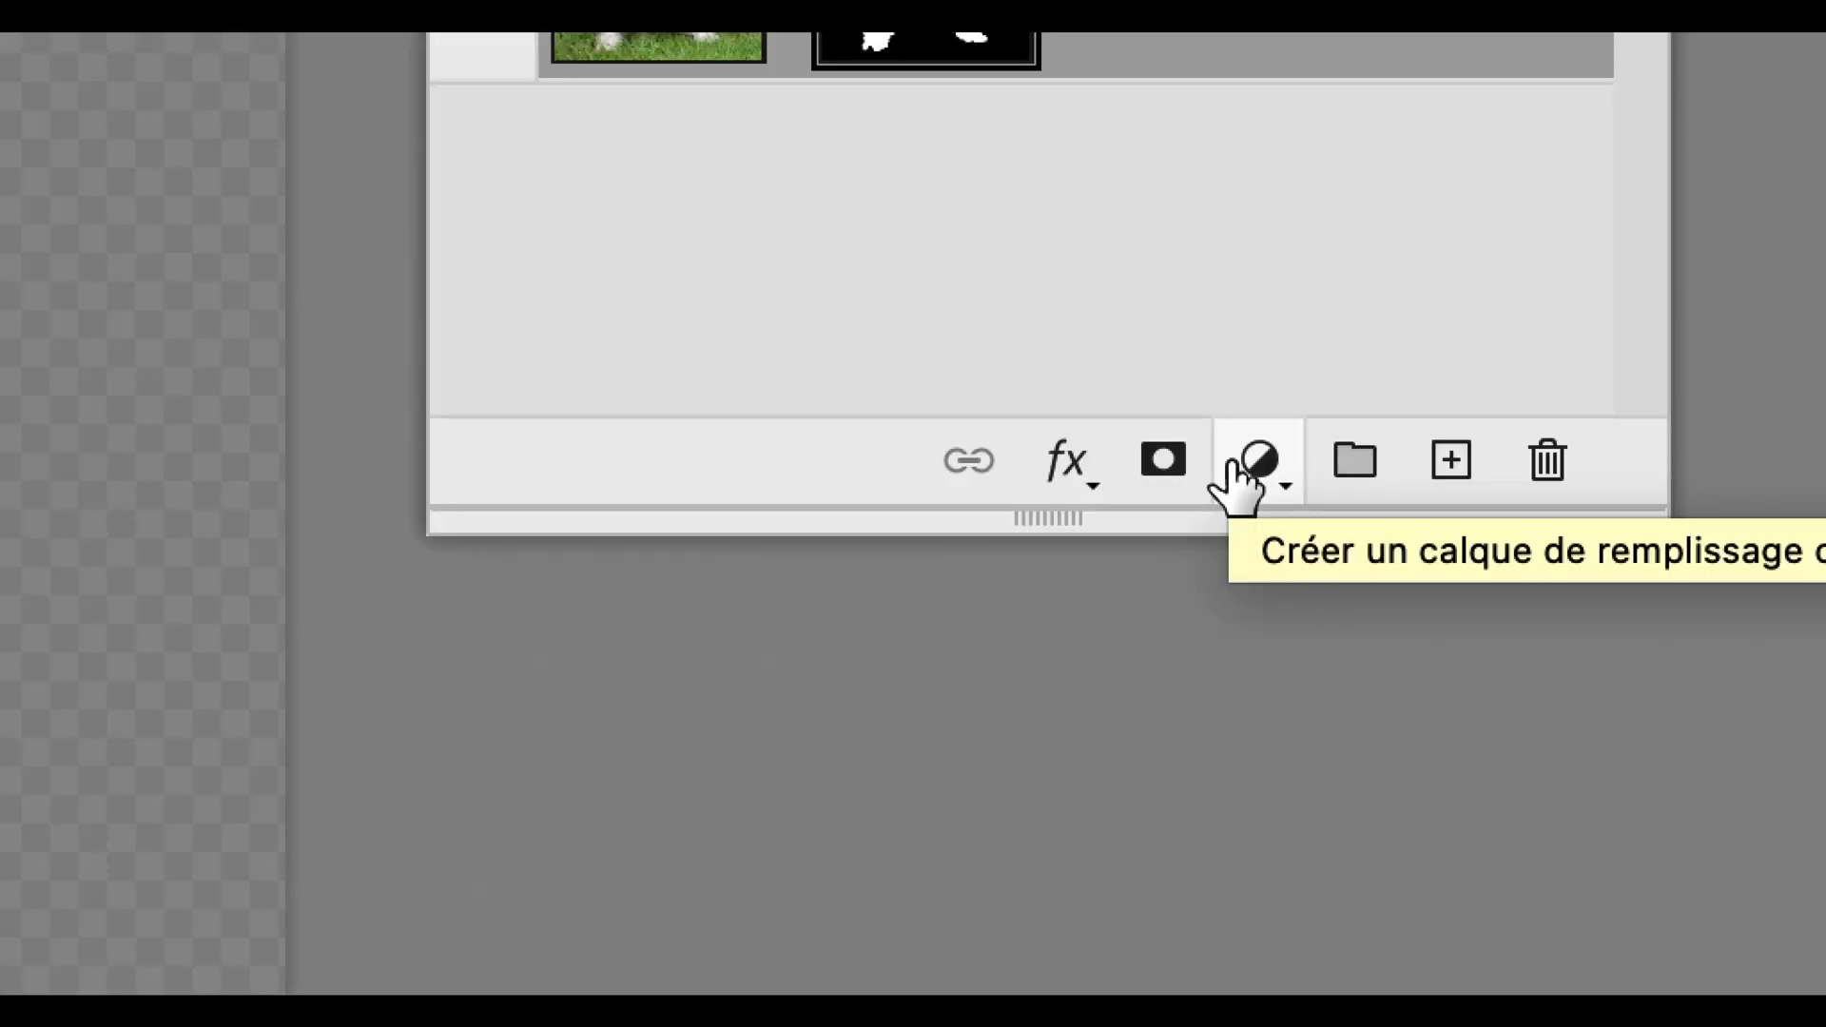
Add a Seuil adjustment layer above the masked dog, then shrink its Propriétés panel and place it below the Calques panel
click(1233, 466)
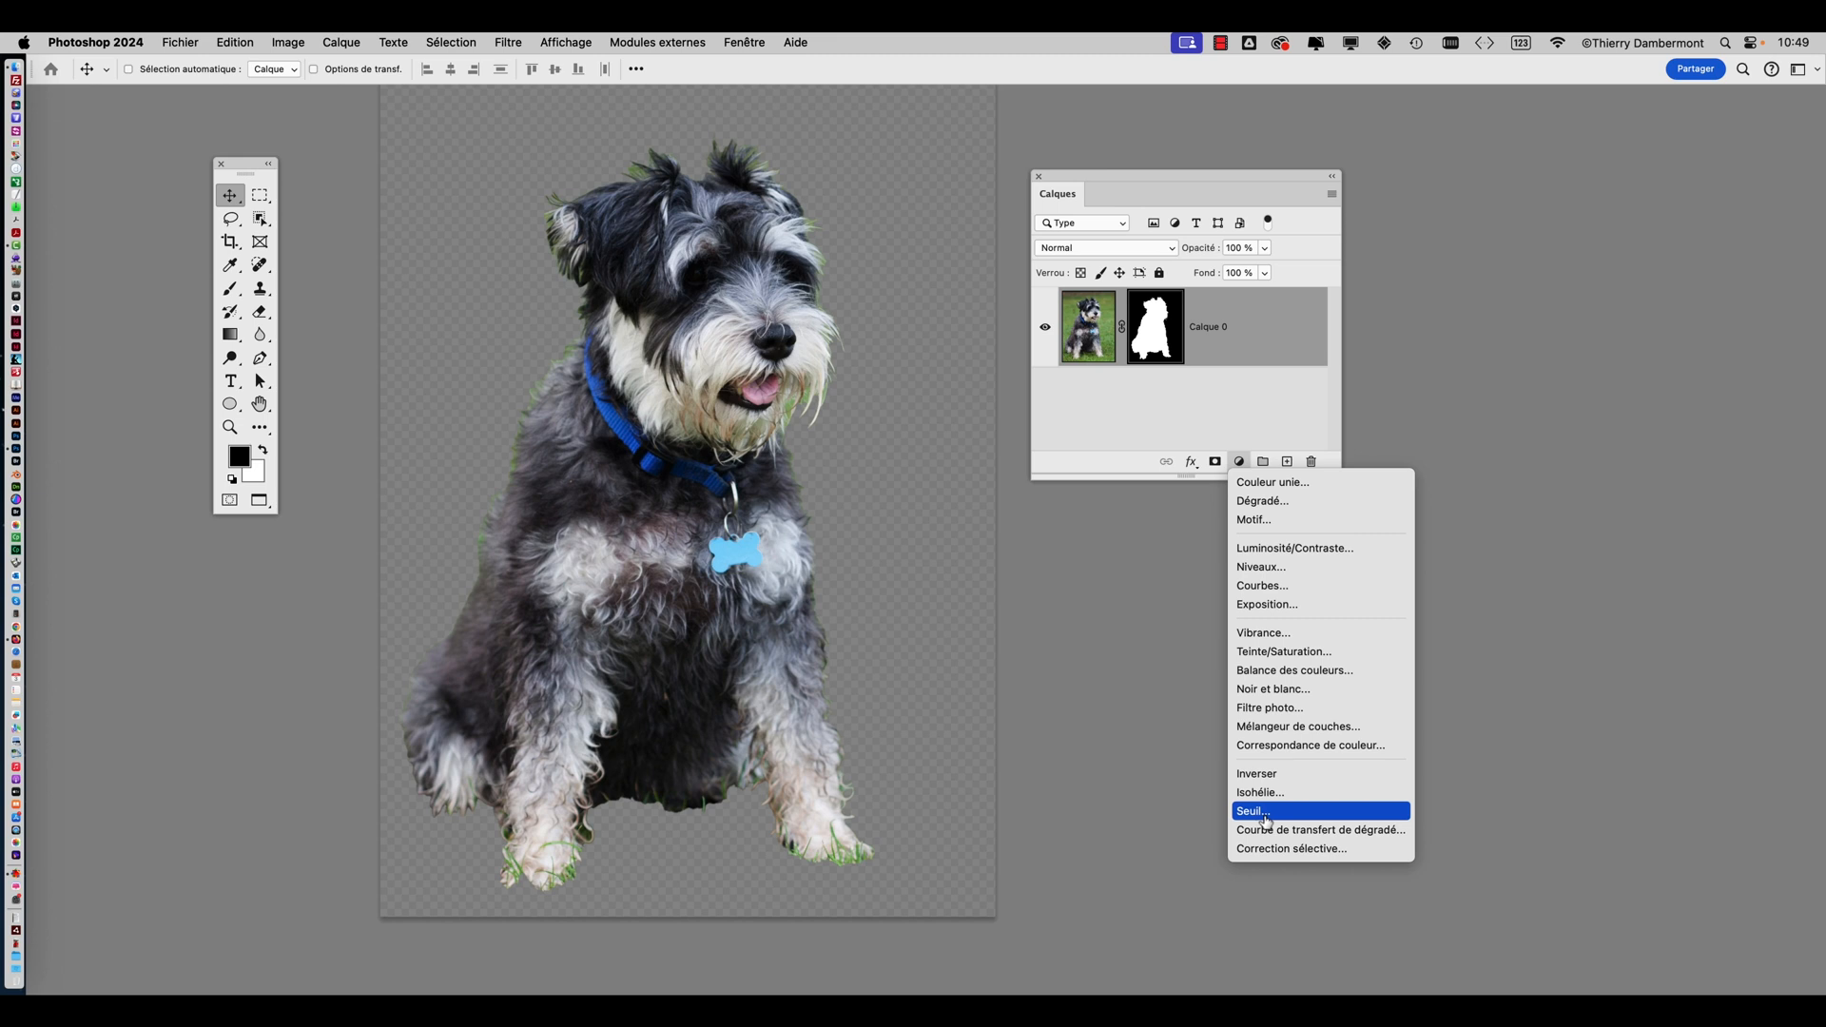
click(1265, 820)
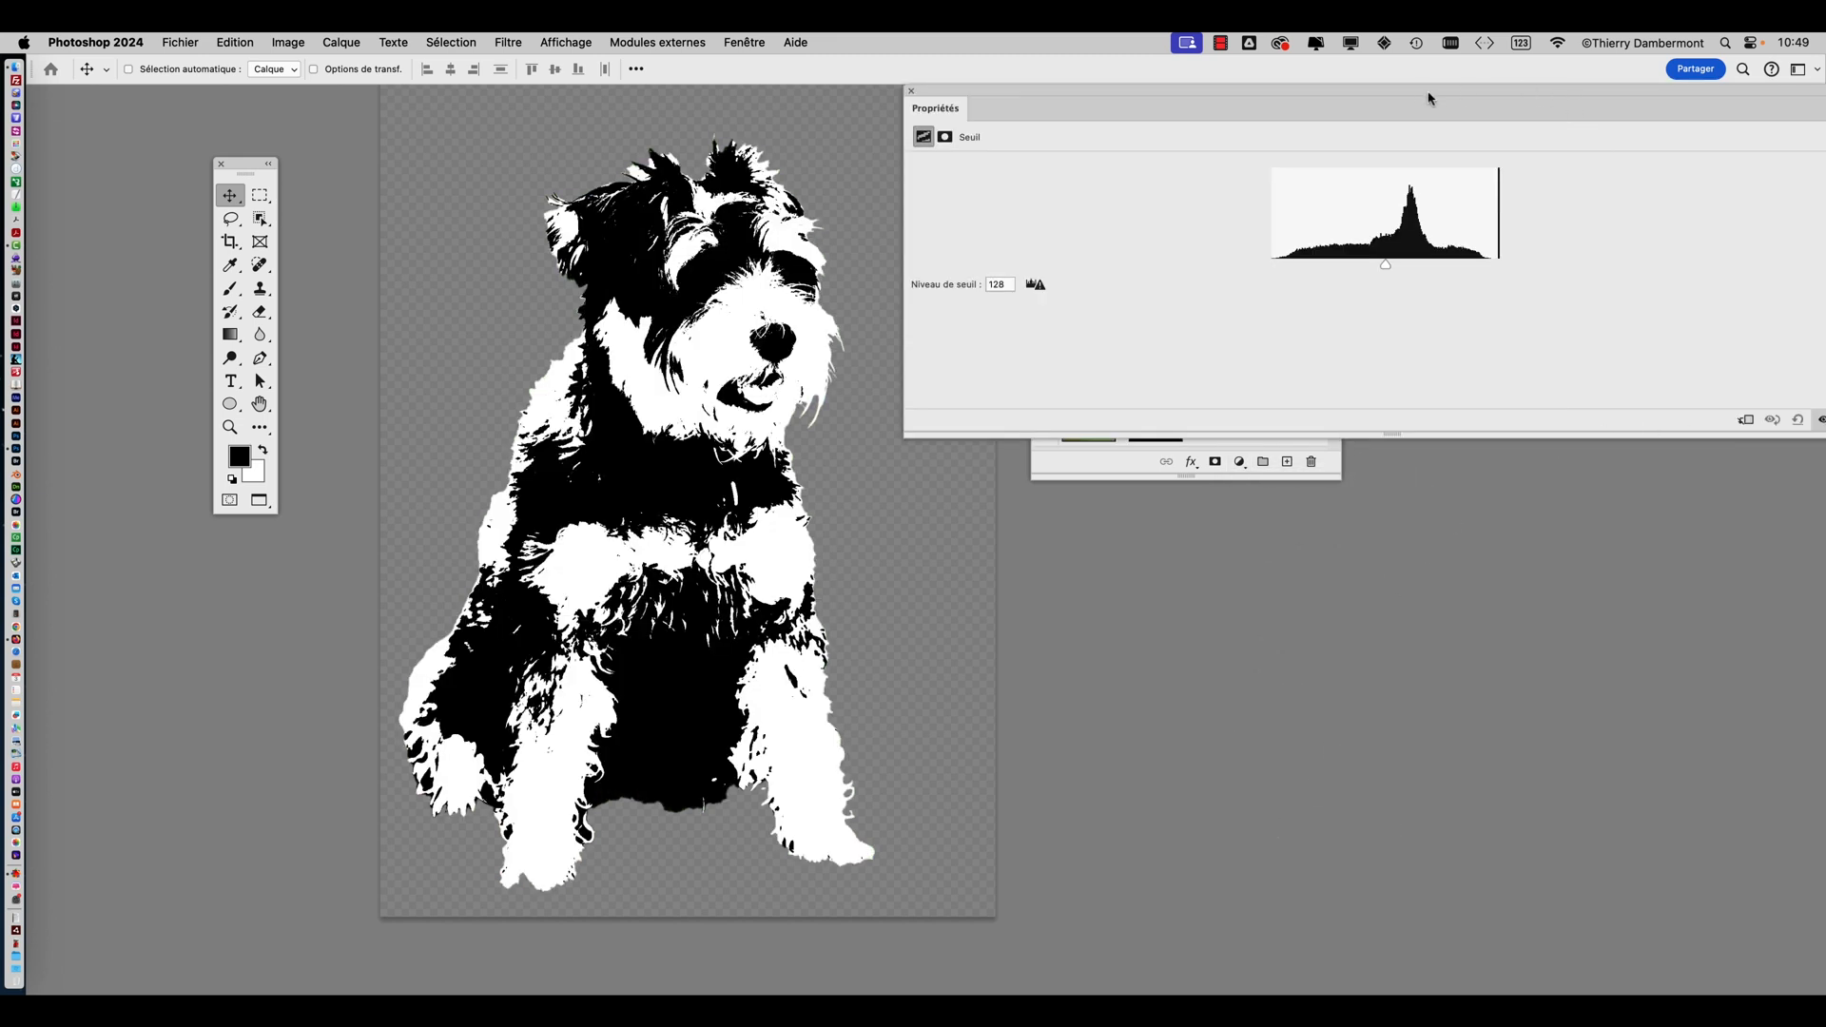
drag(1430, 100, 1136, 157)
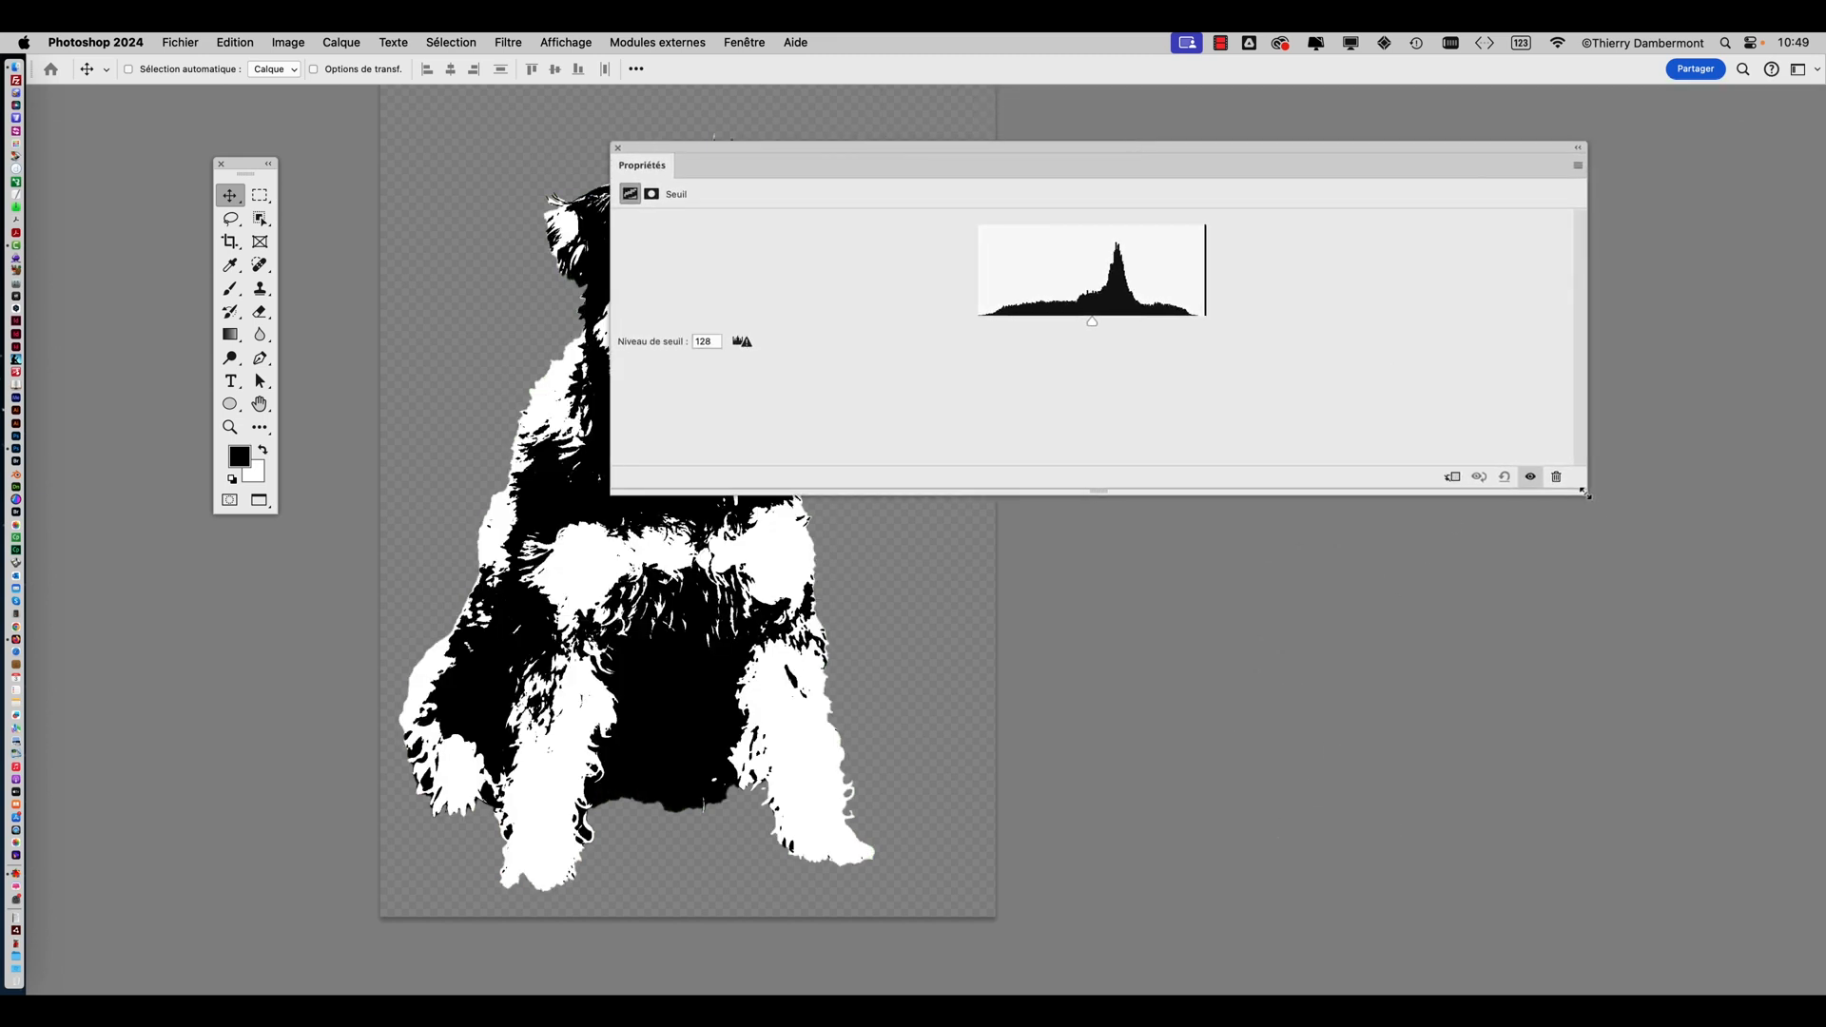
drag(1586, 494, 985, 424)
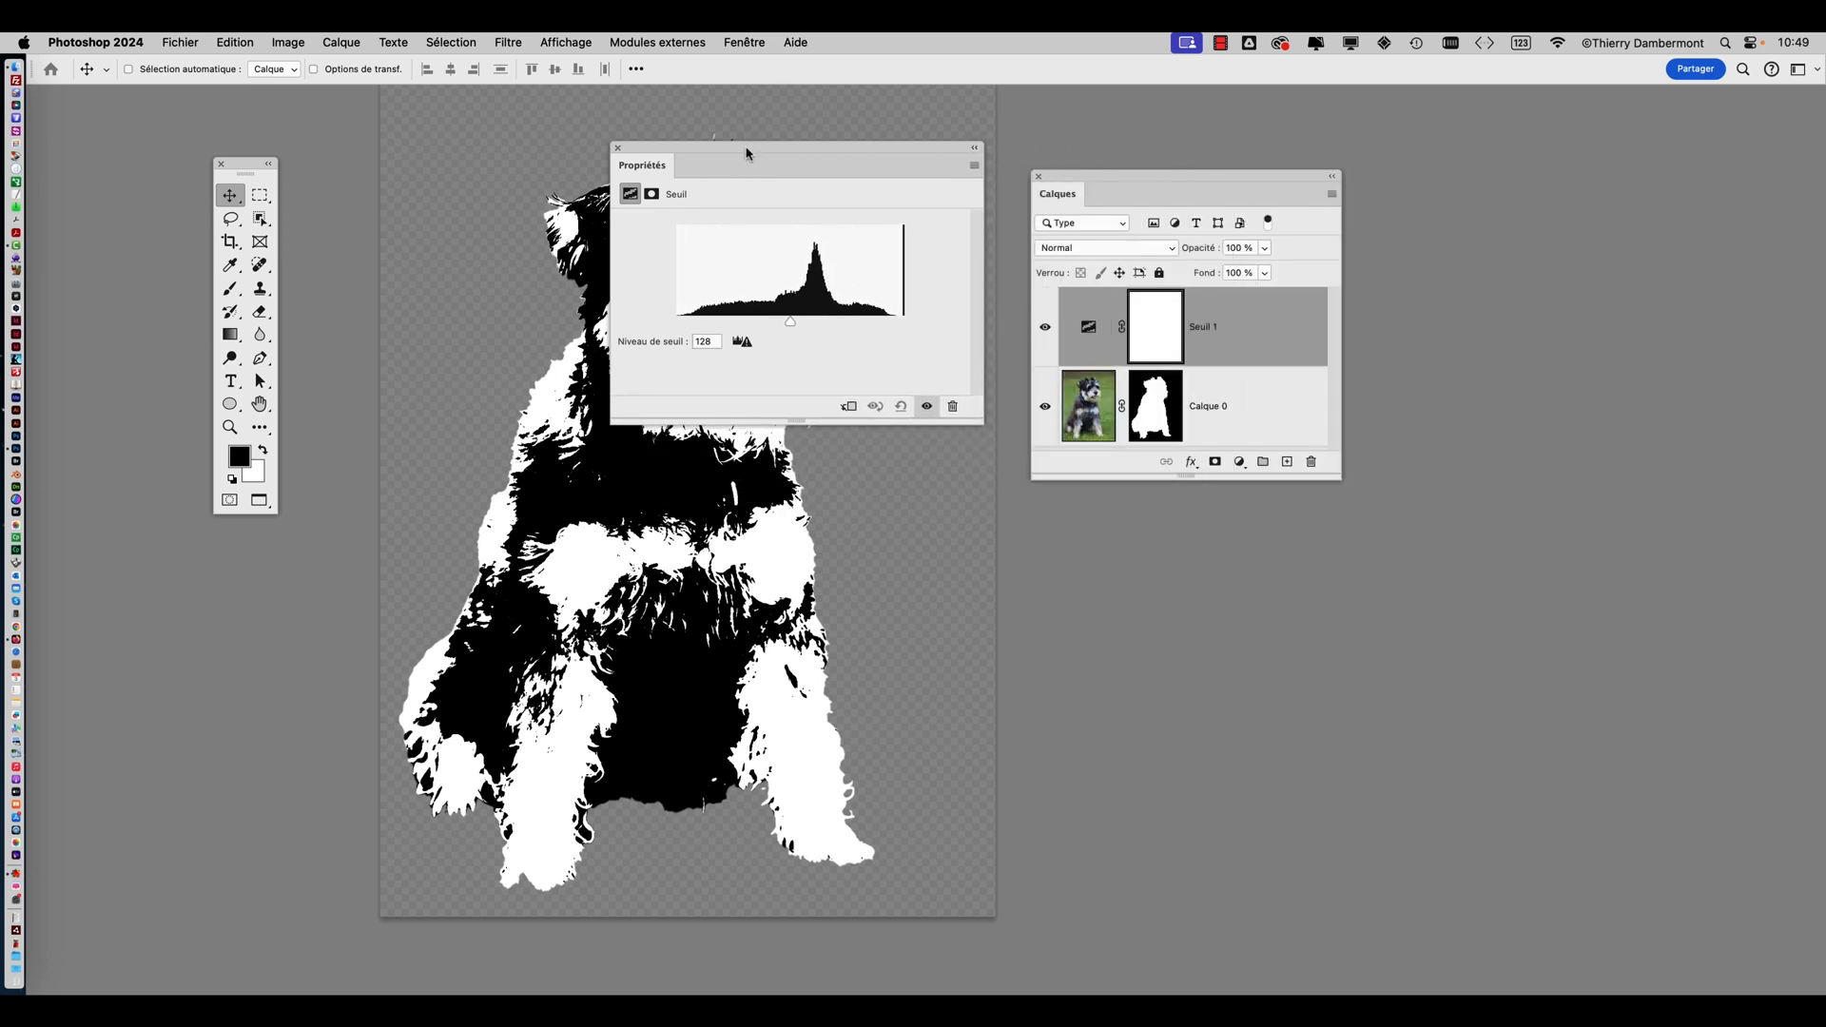
drag(746, 152, 1109, 523)
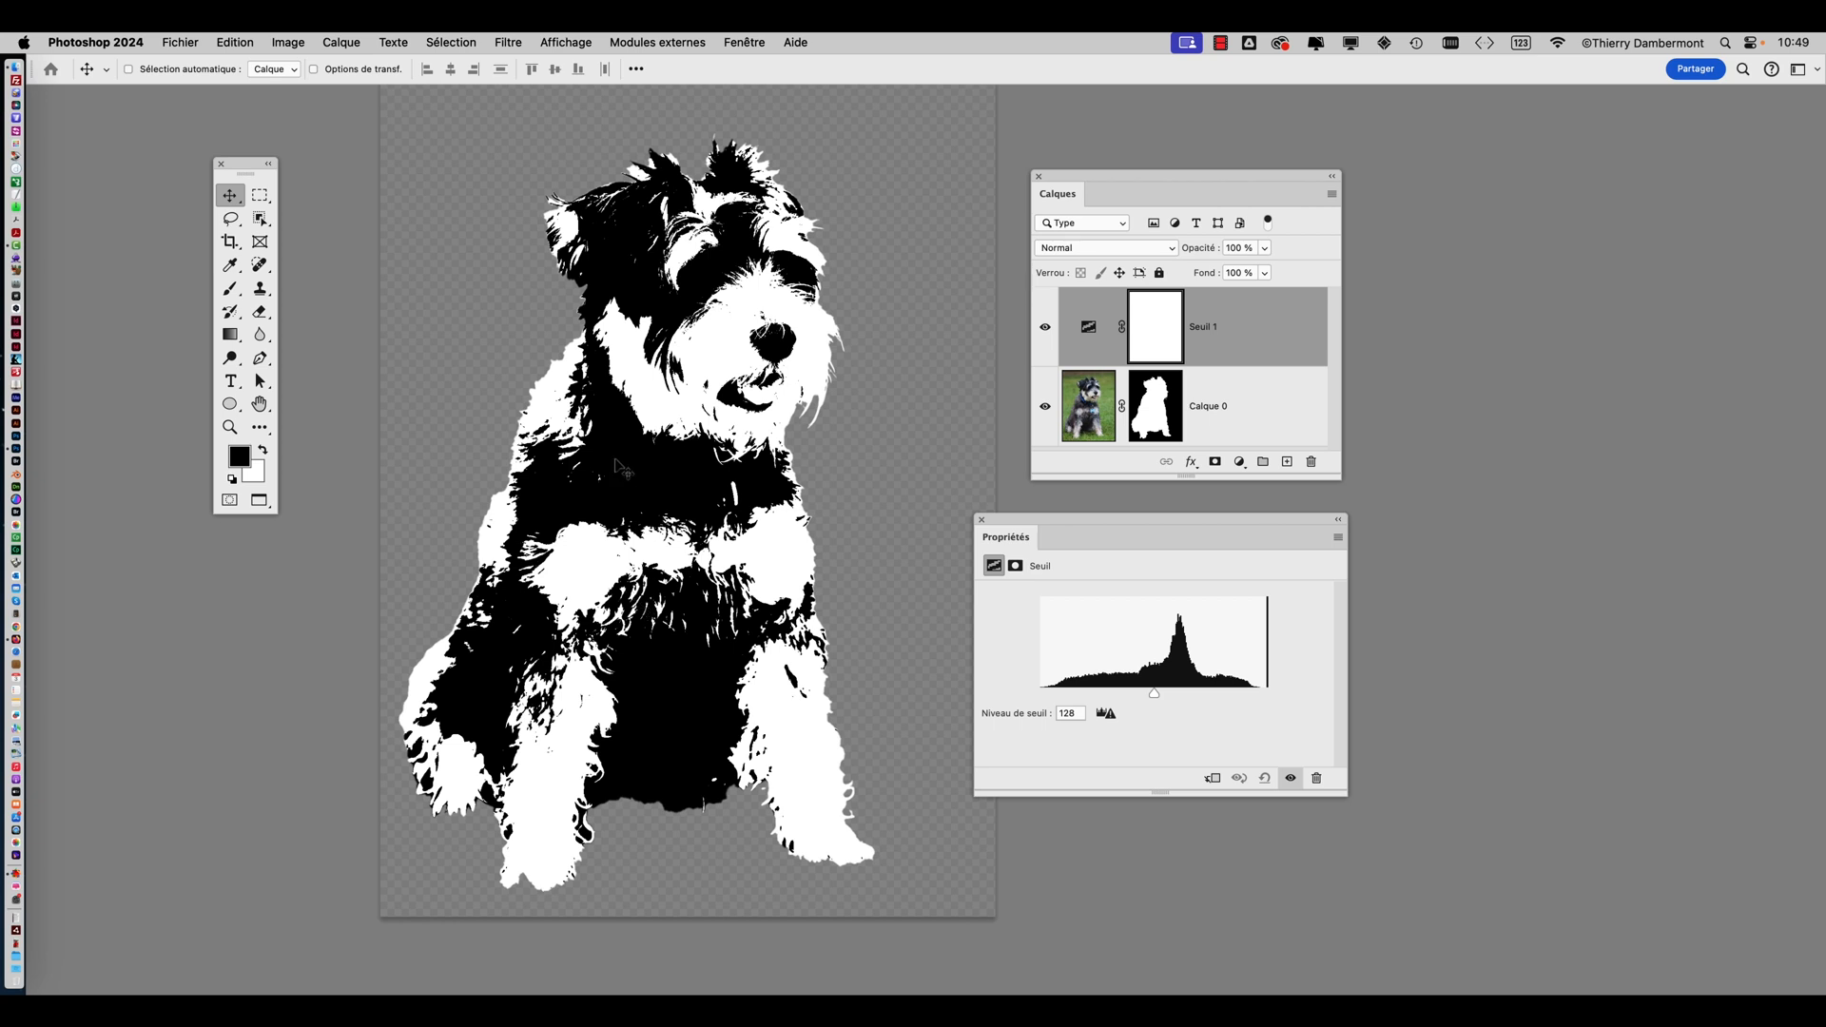
Examine the black-and-white pixel edges of the dog's fur and muzzle up close, and return to the full image
scroll(545, 433, up, 5)
scroll(545, 433, up, 5)
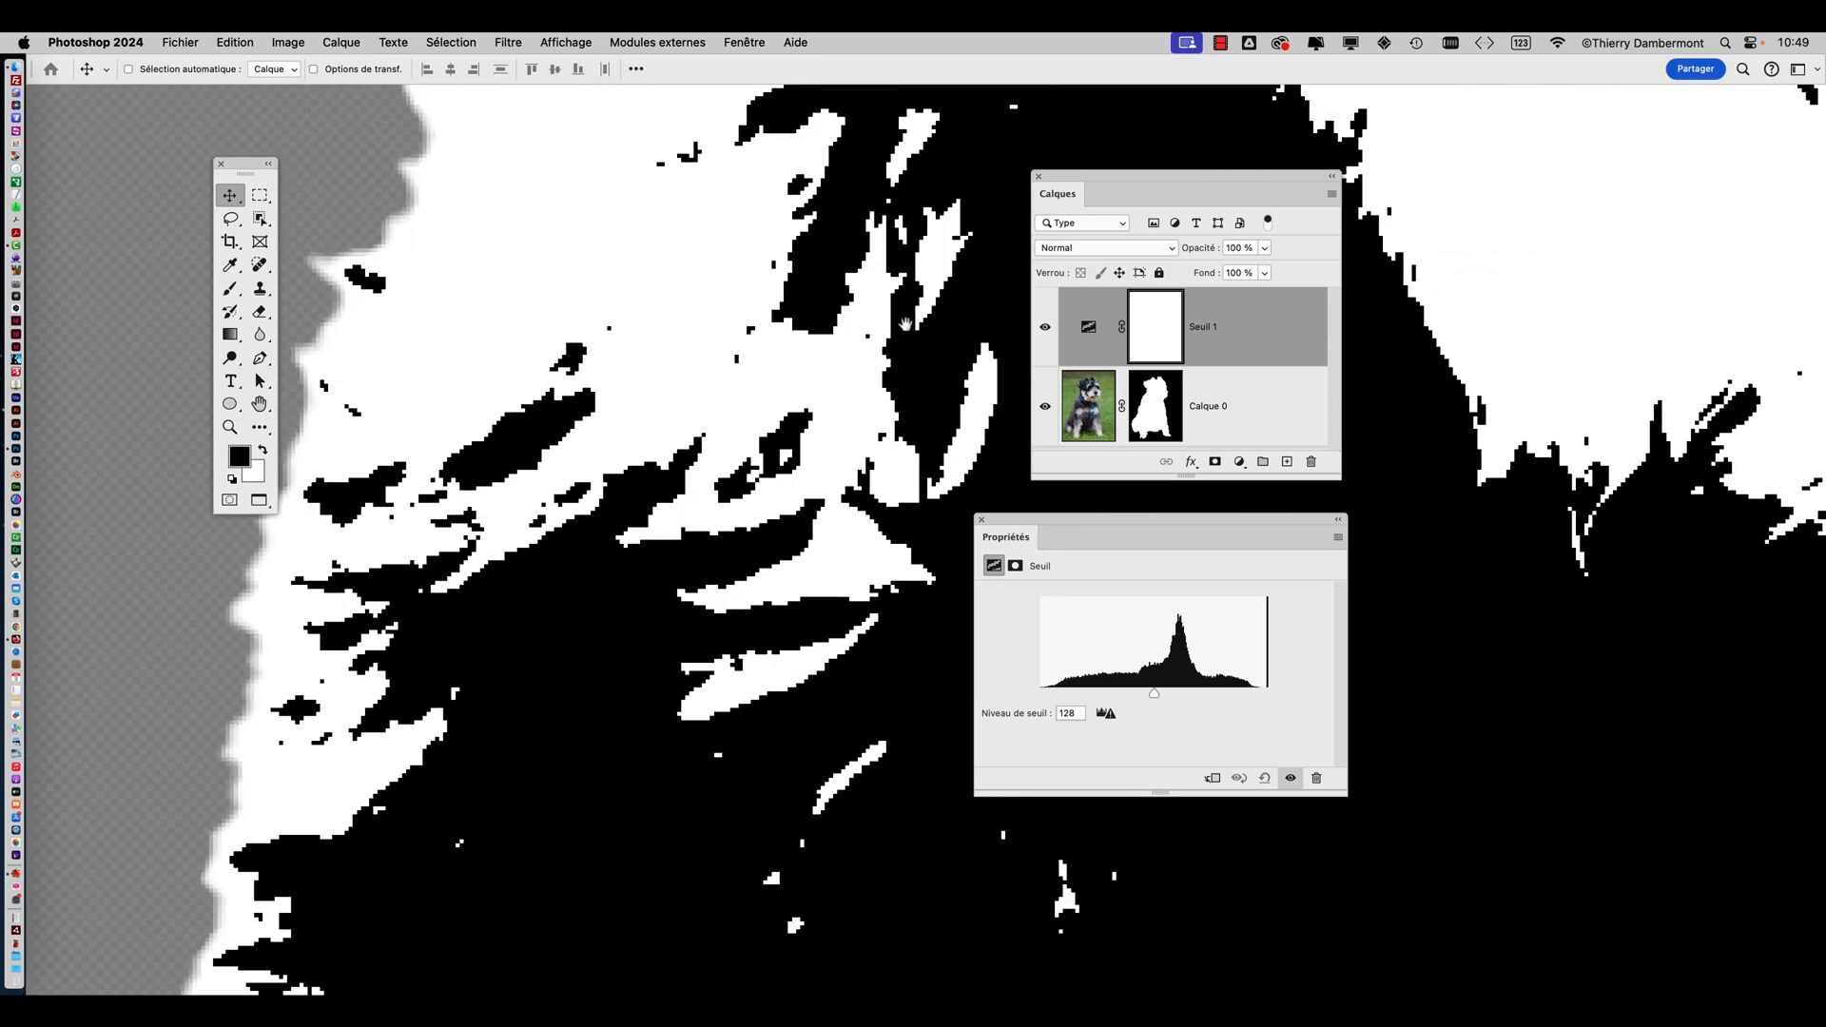
drag(904, 324, 514, 676)
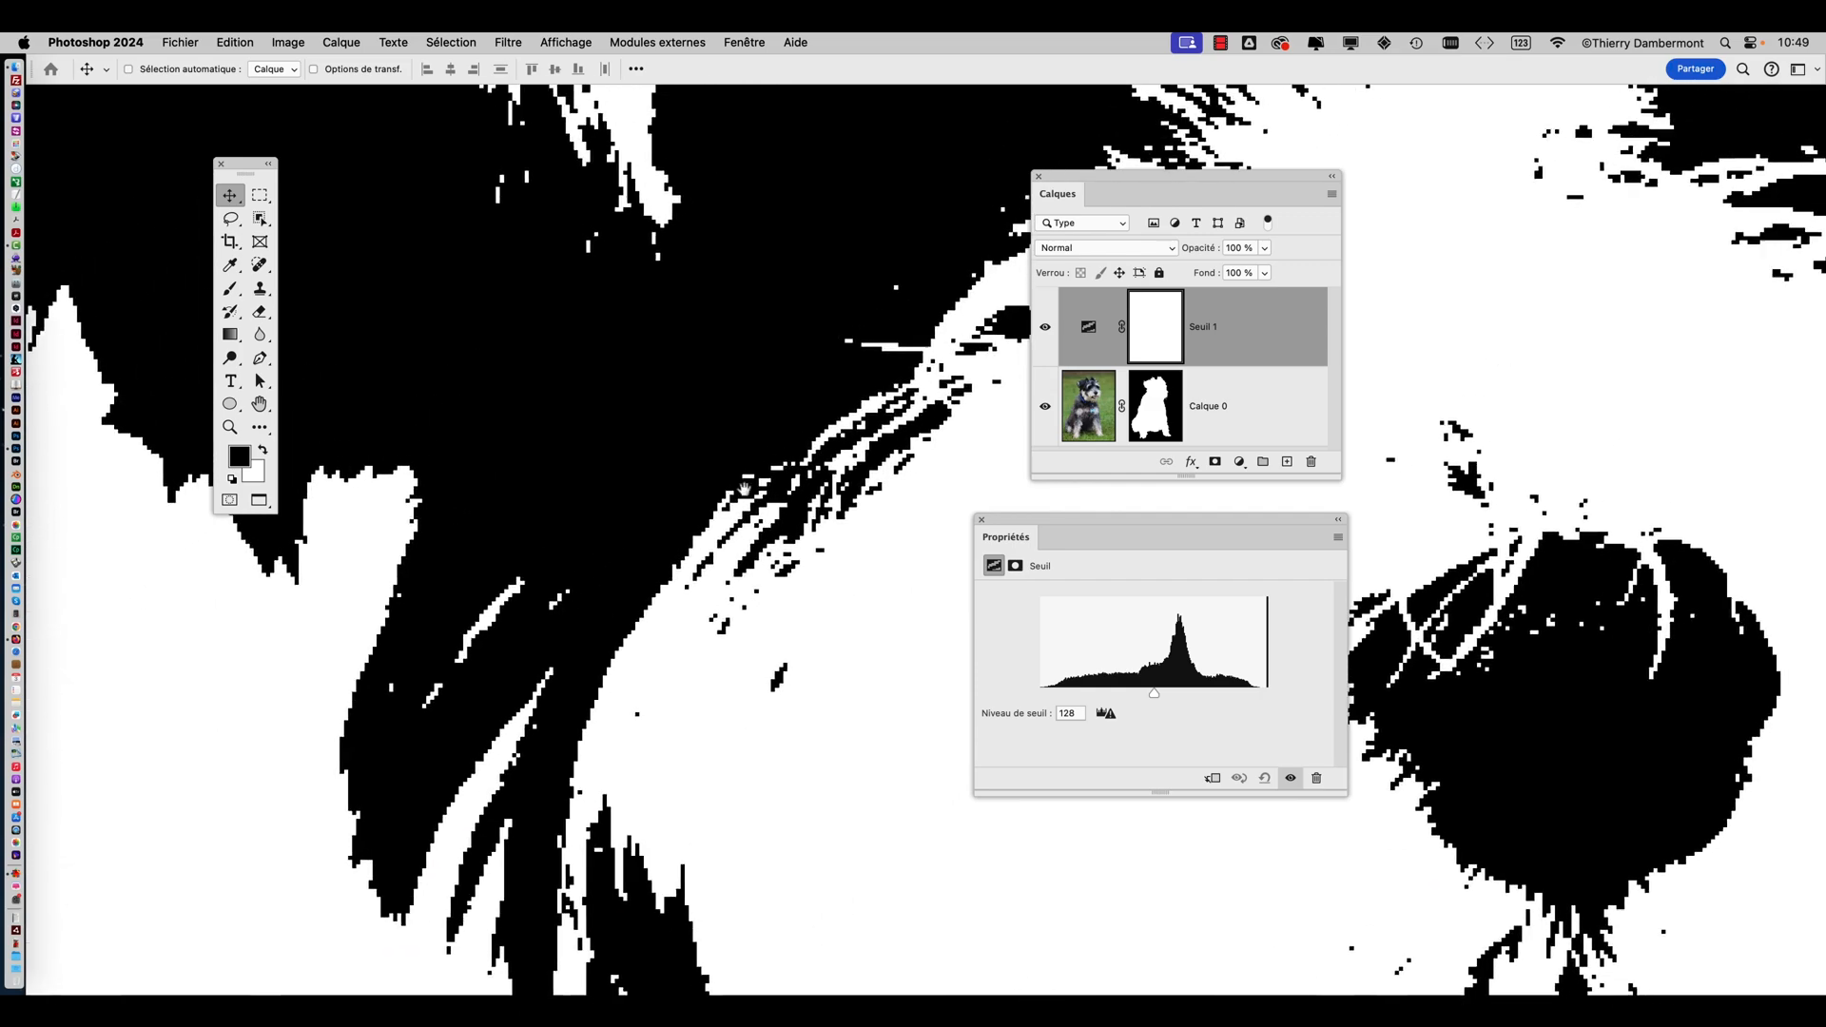
drag(913, 380, 618, 577)
scroll(618, 578, up, 3)
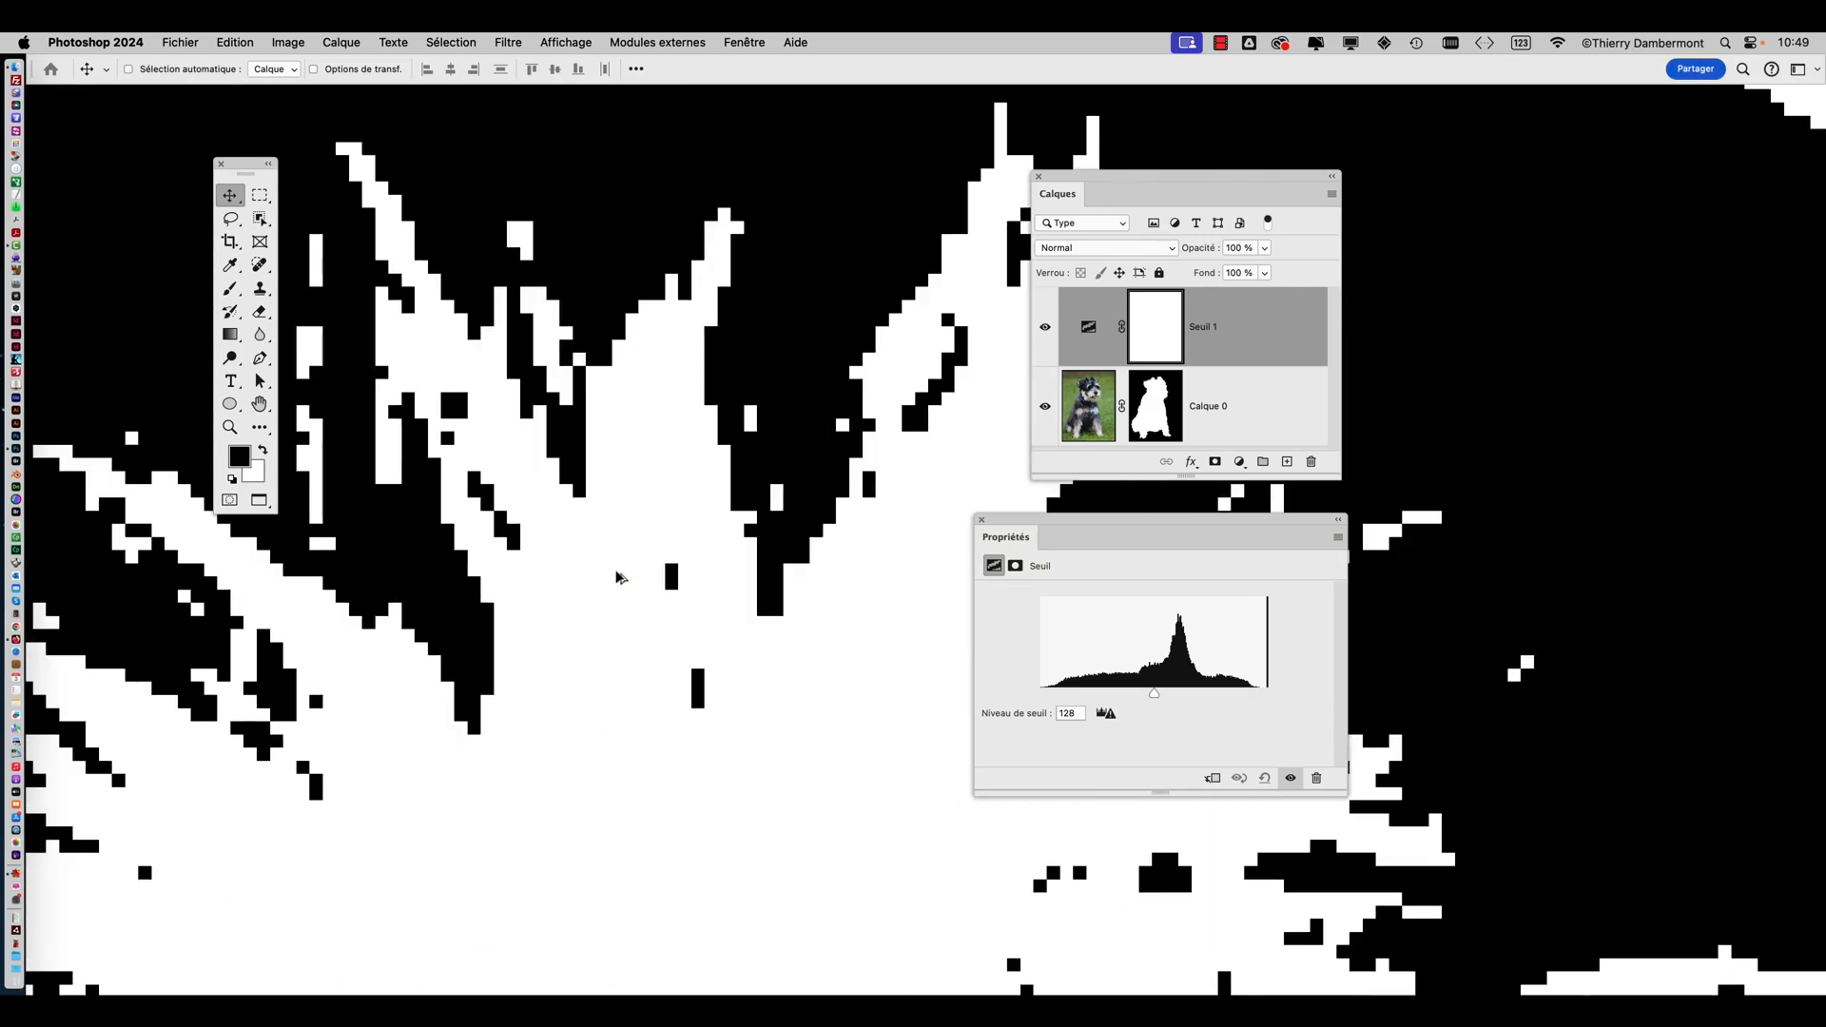
scroll(616, 577, down, 10)
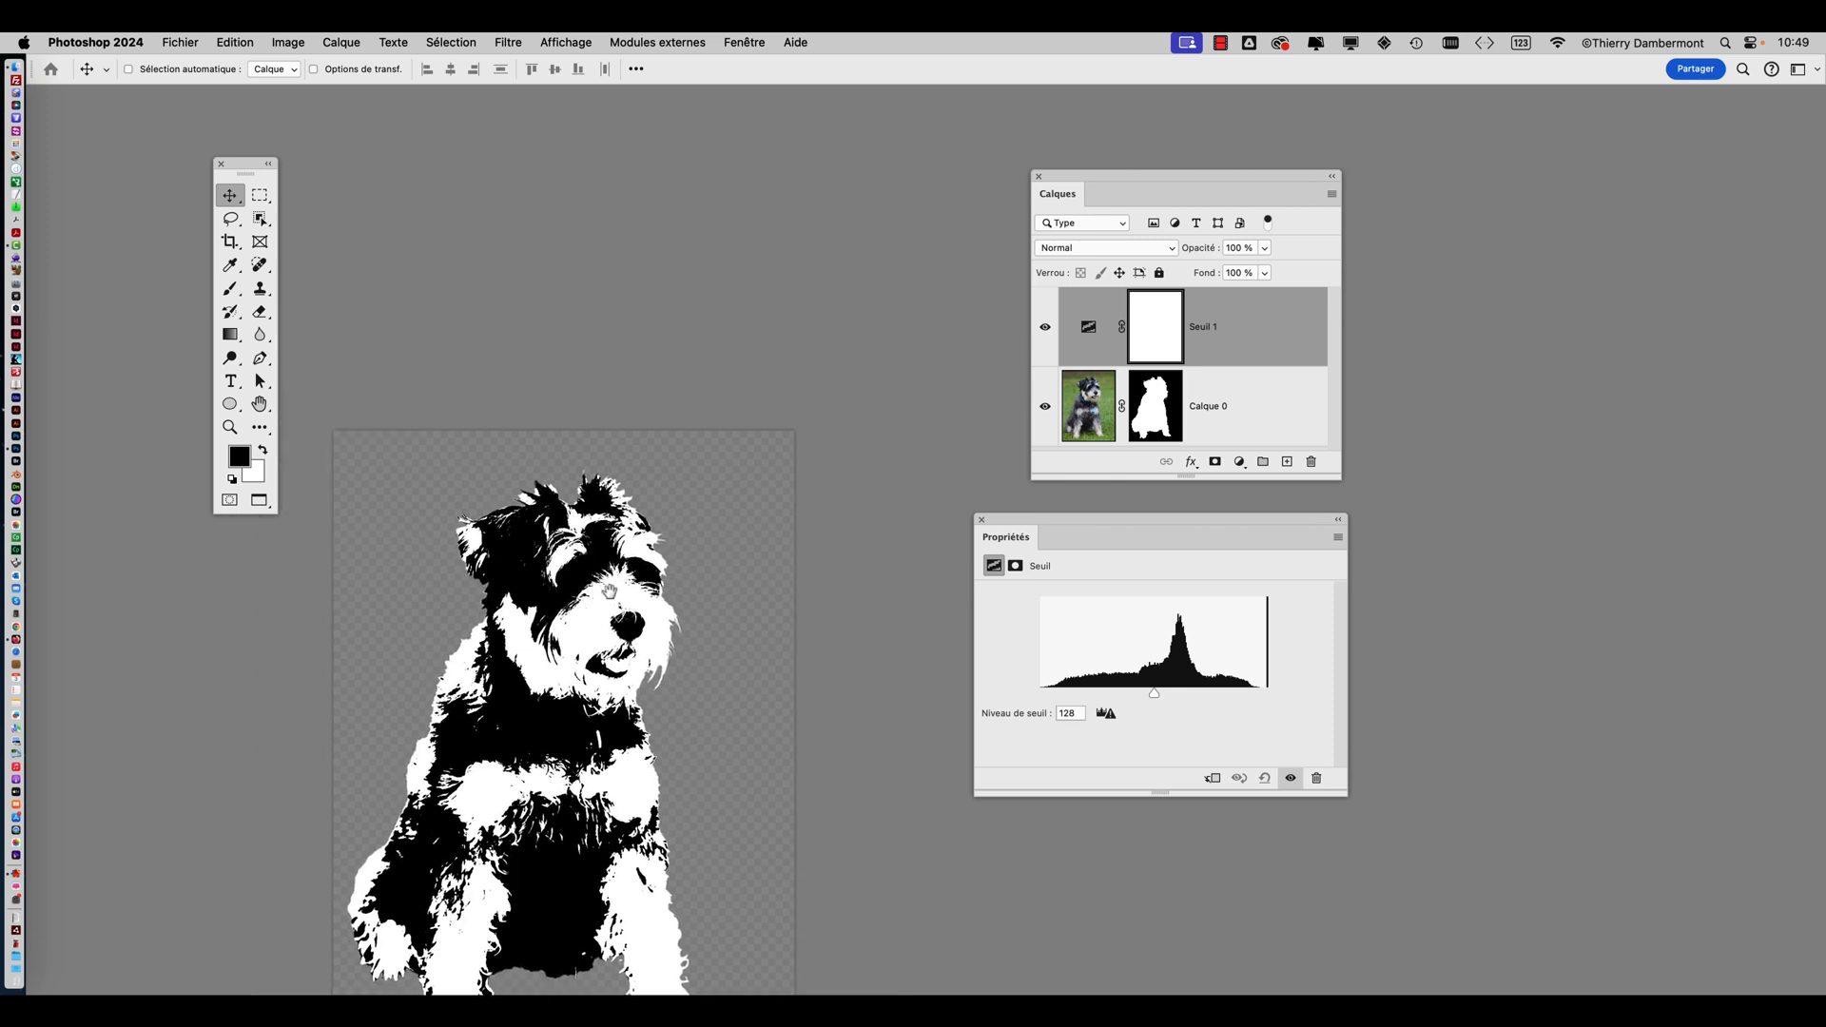
scroll(617, 577, down, 2)
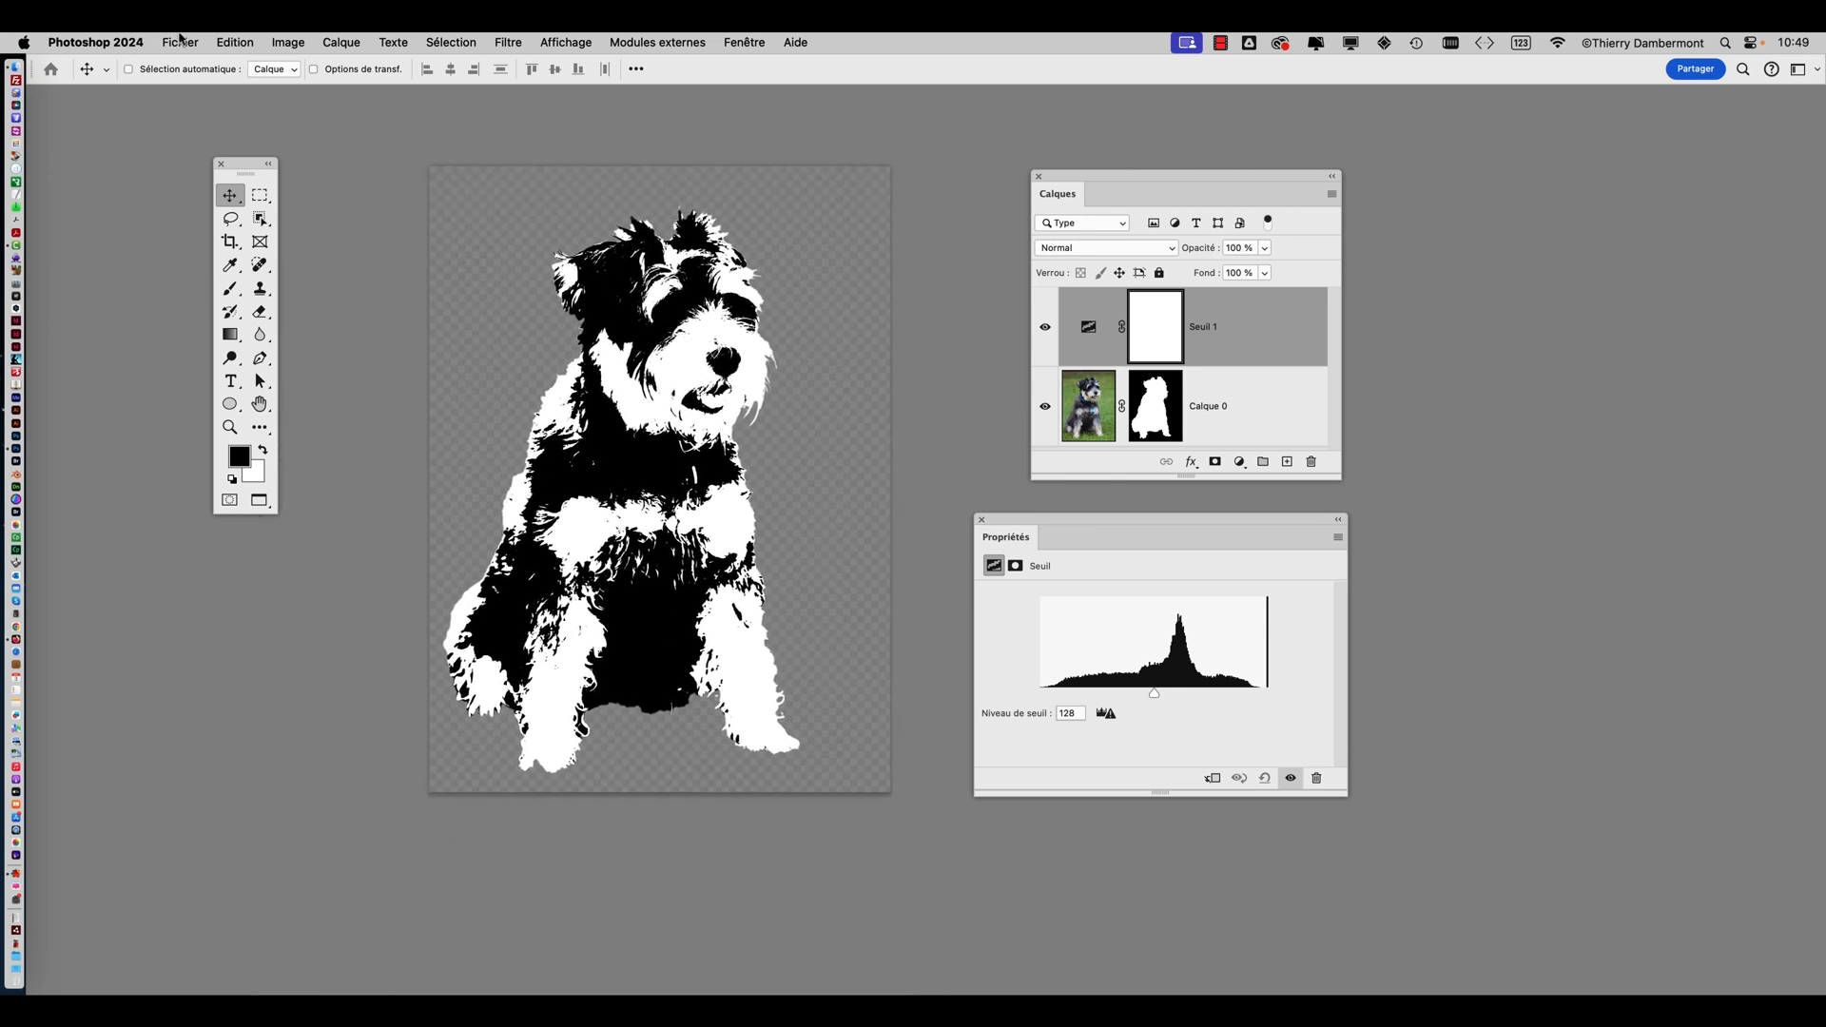
Save the document as schnauzer-dog-02.psd in Photoshop format in the PHOTOSHOP folder
click(181, 42)
click(255, 244)
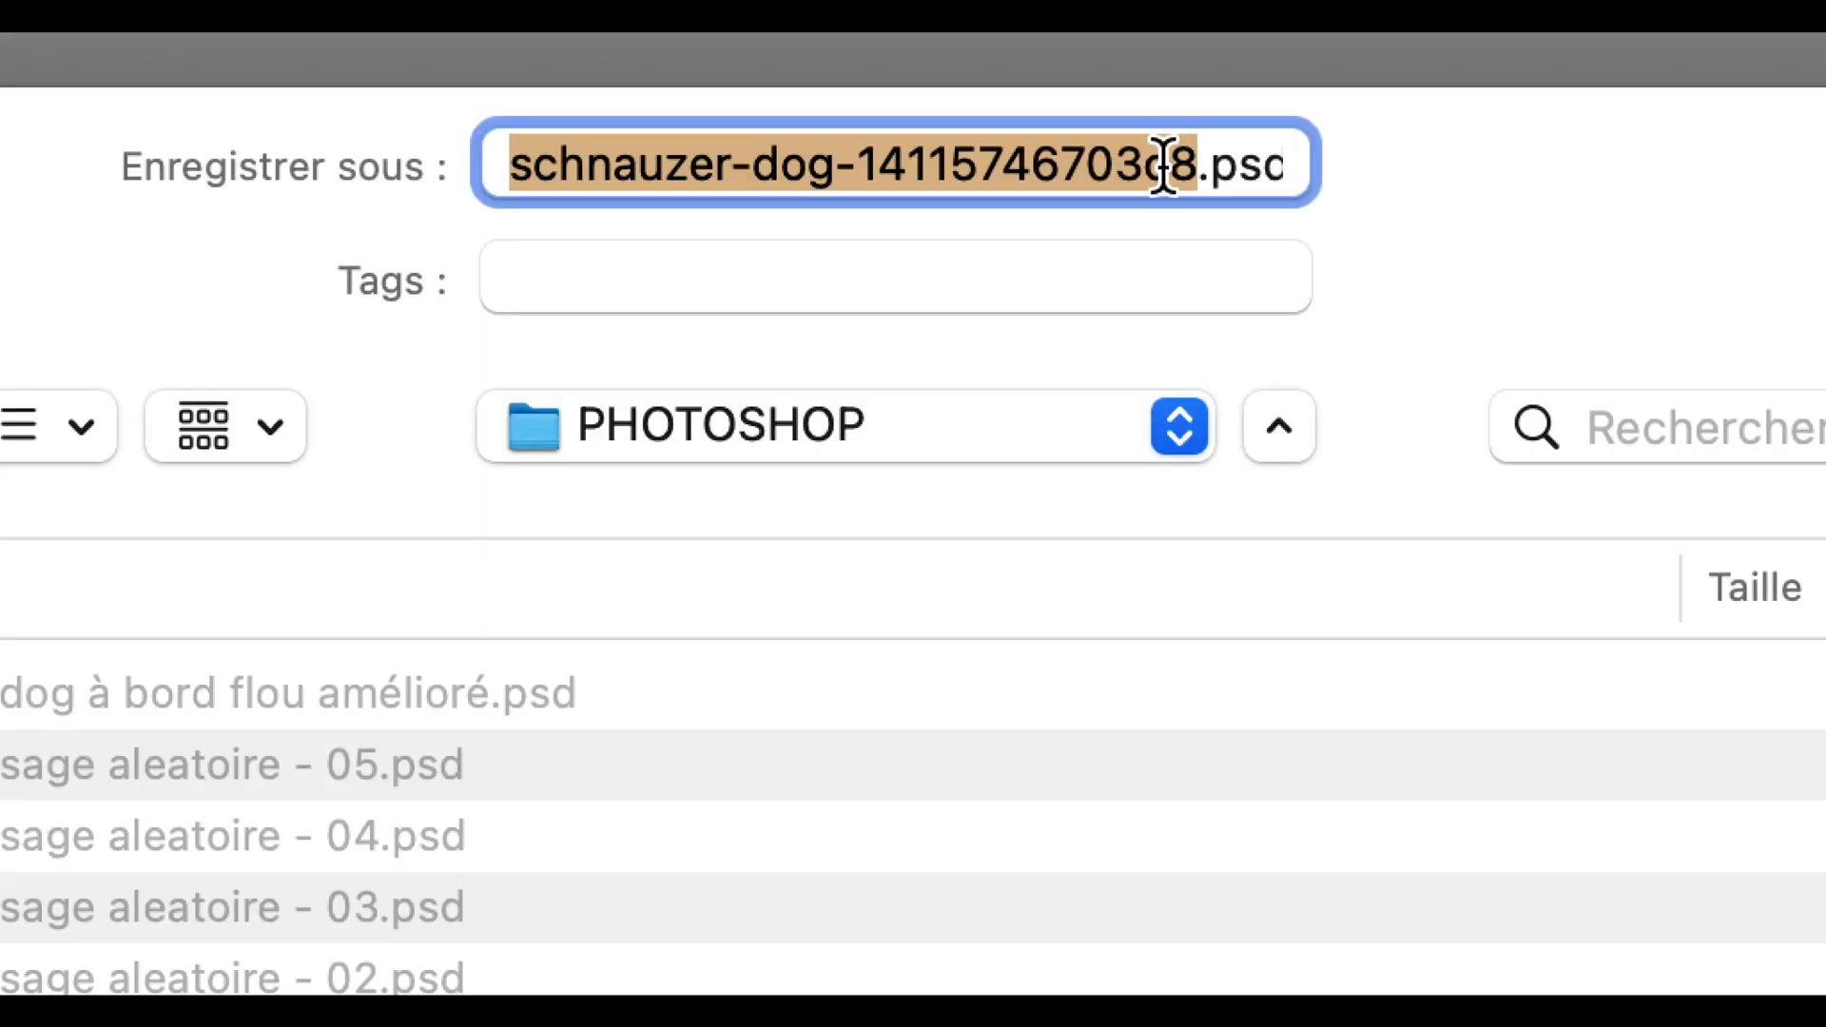
click(1164, 167)
drag(1170, 167, 805, 171)
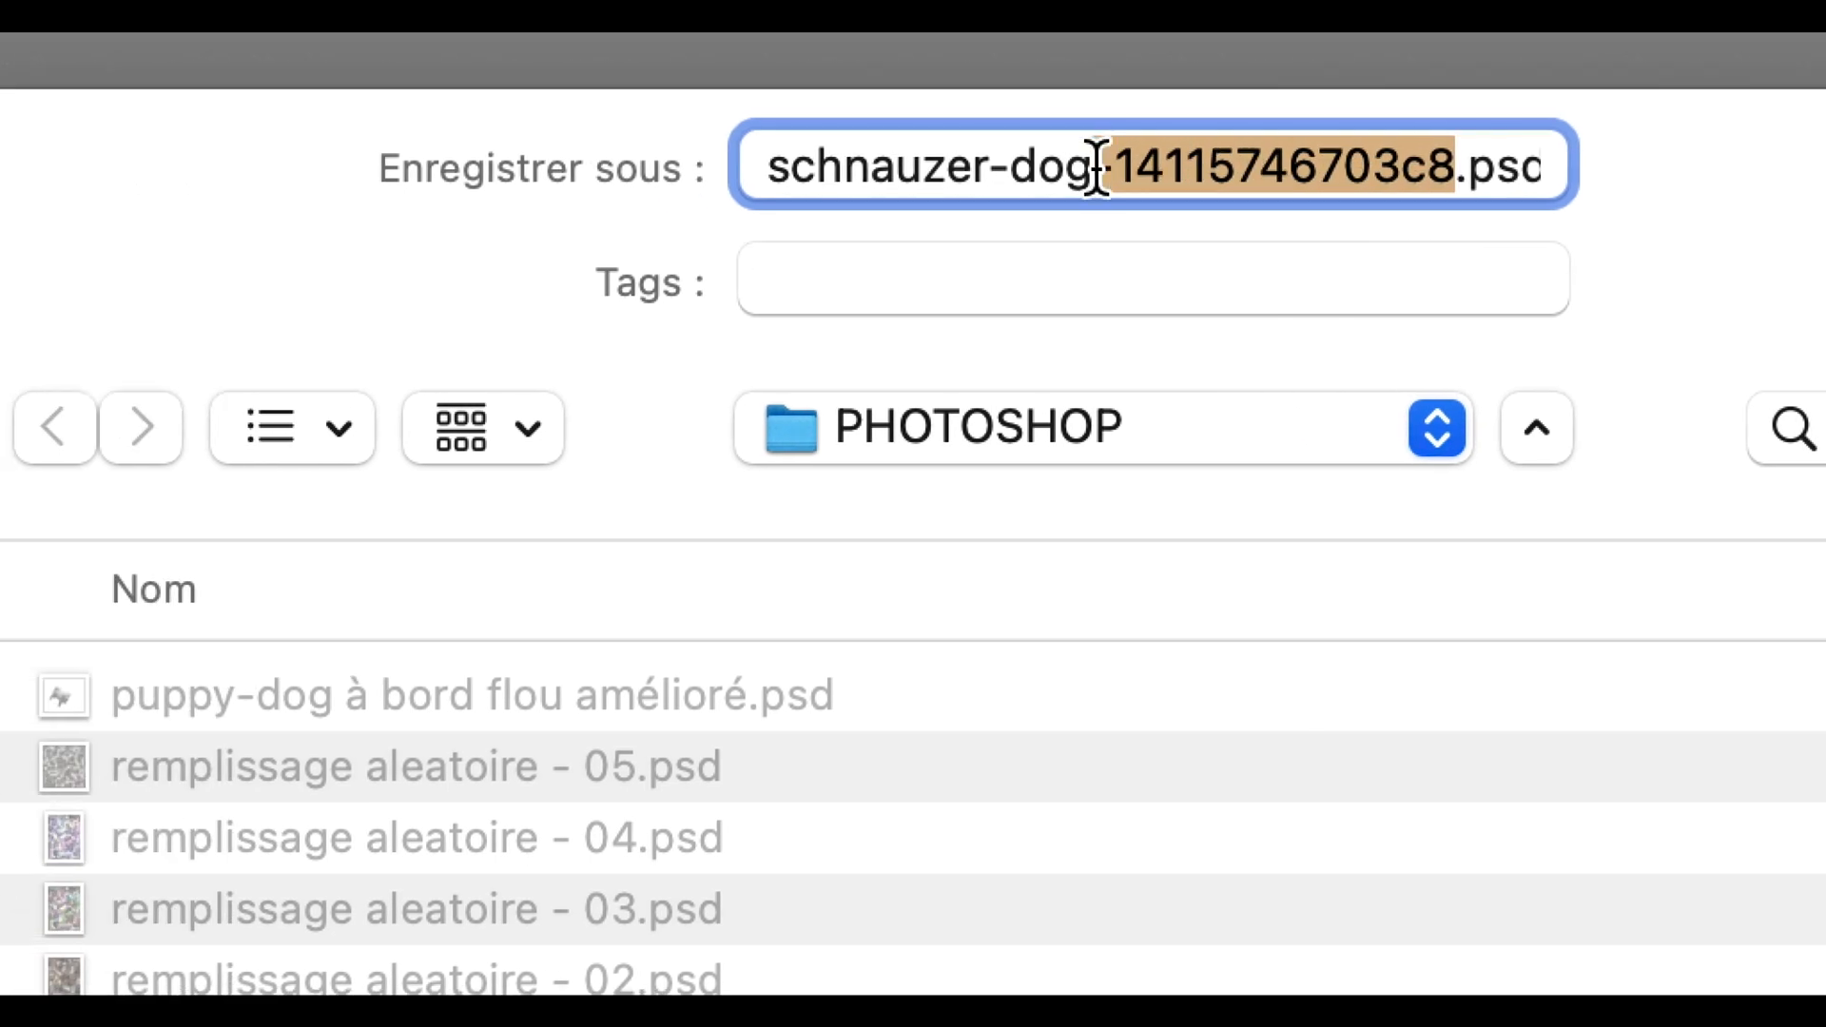
key(BackSpace)
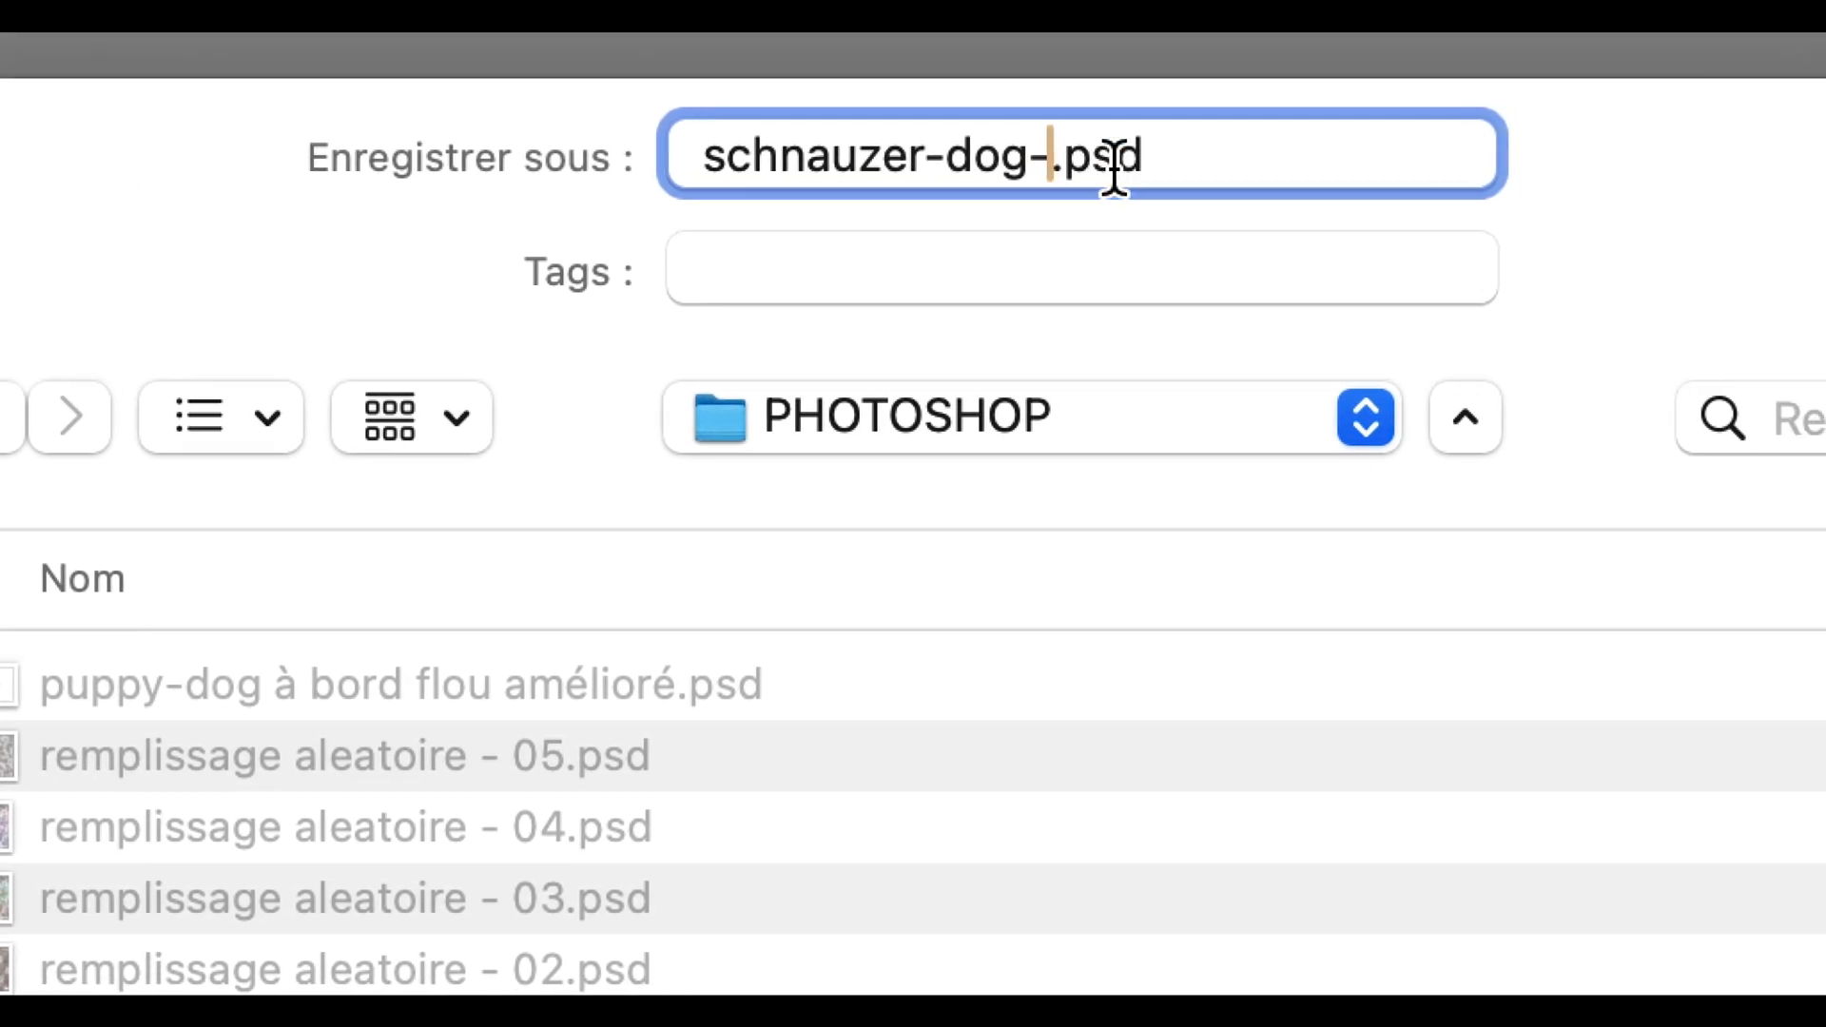
text(02)
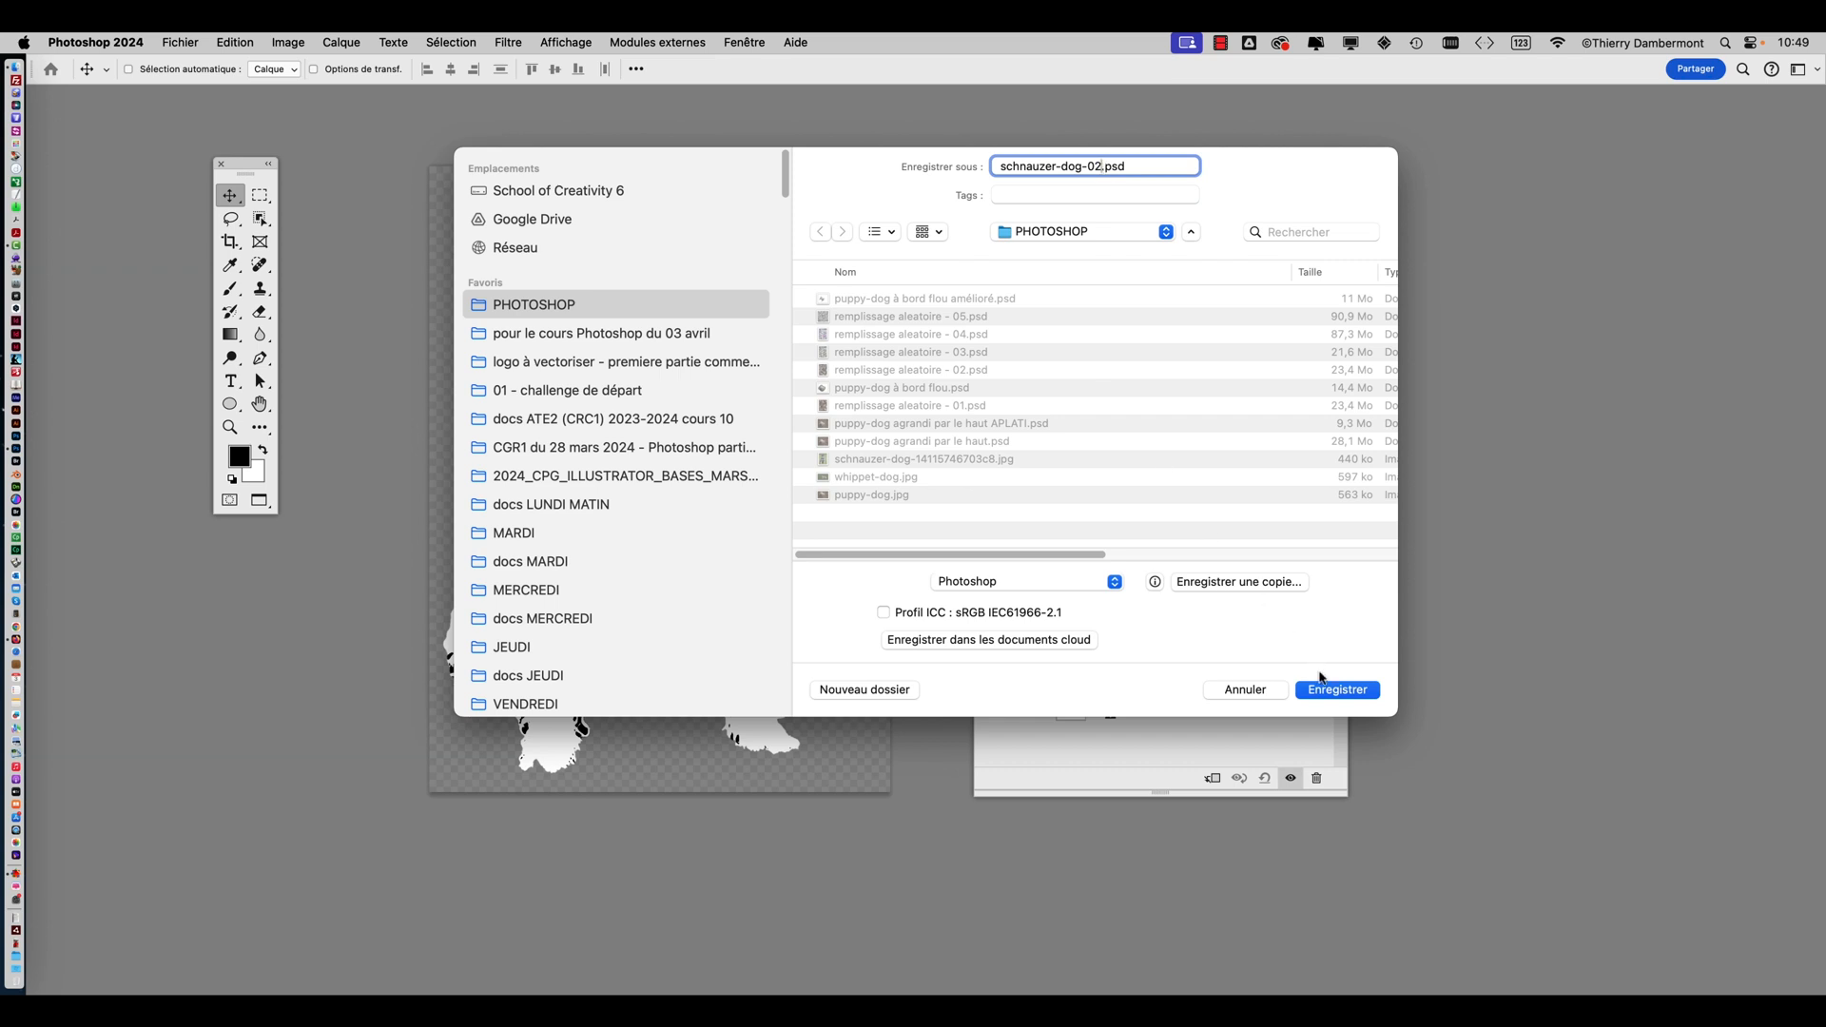
click(1336, 688)
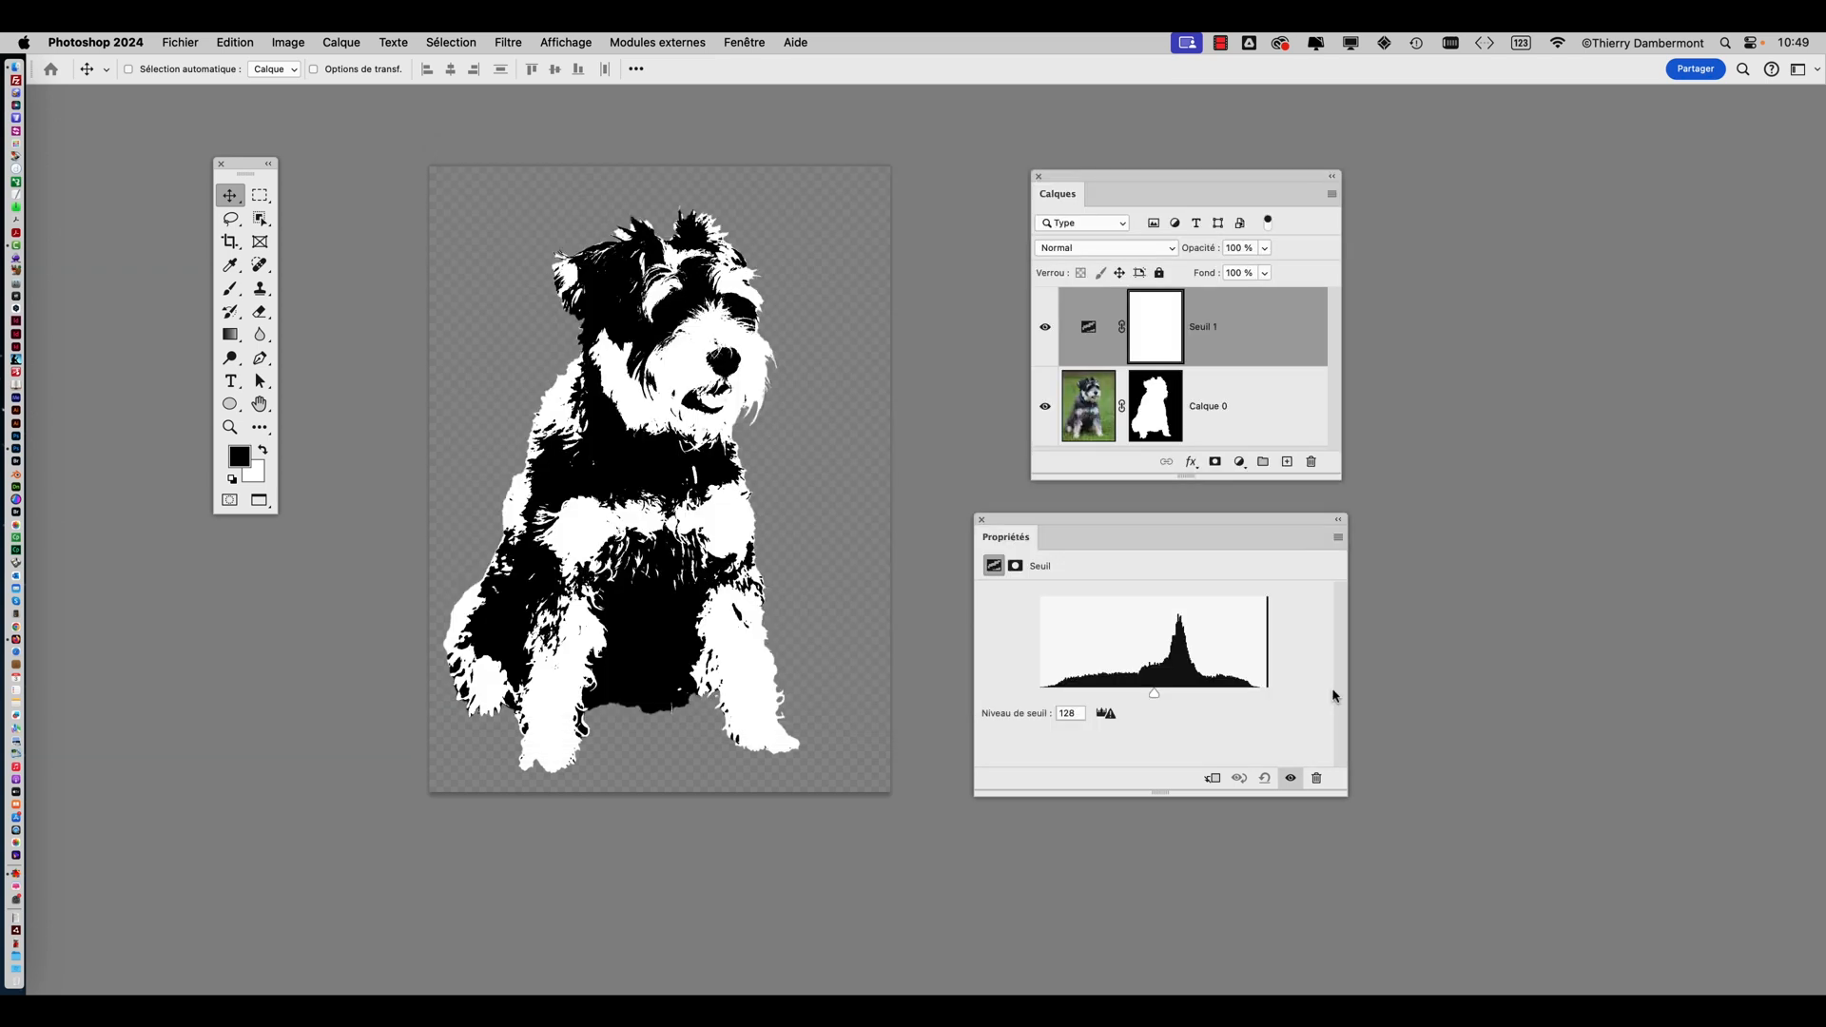
Enlarge the Calques panel and compare the dog with and without the Seuil 1 layer, leaving the layer visible
click(1030, 559)
drag(1337, 474, 1371, 528)
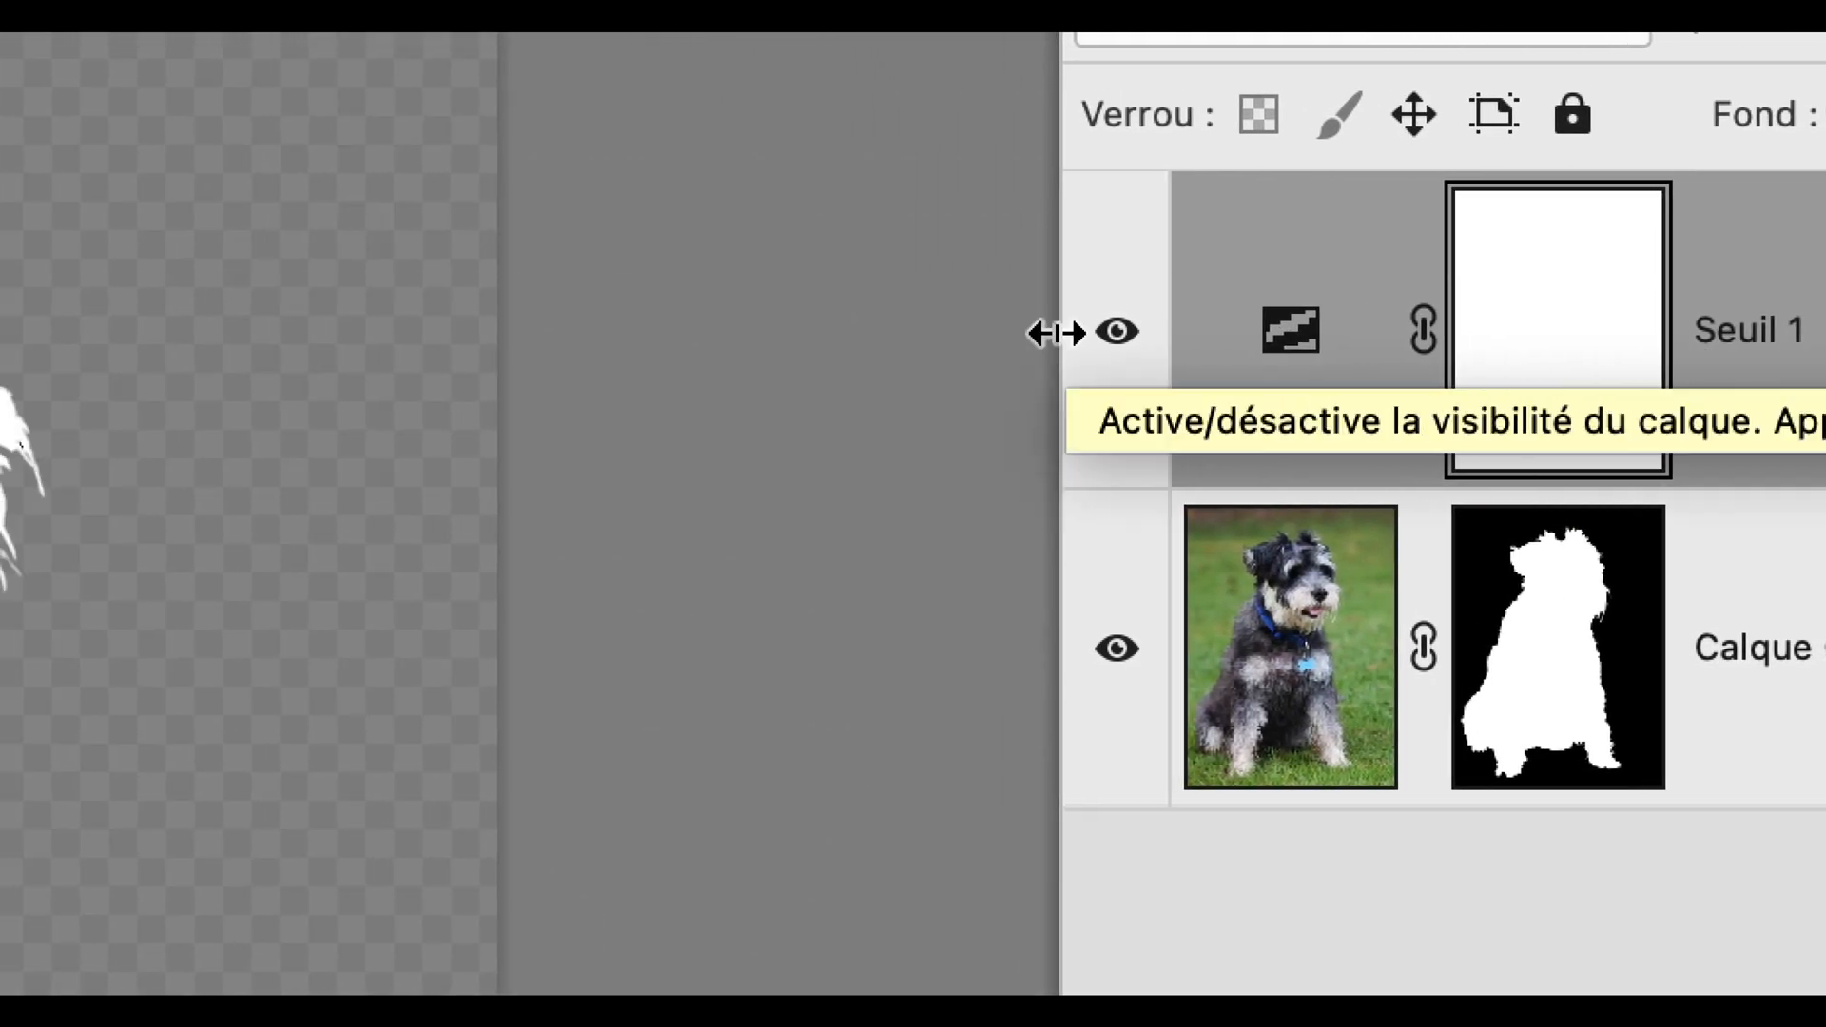
click(654, 333)
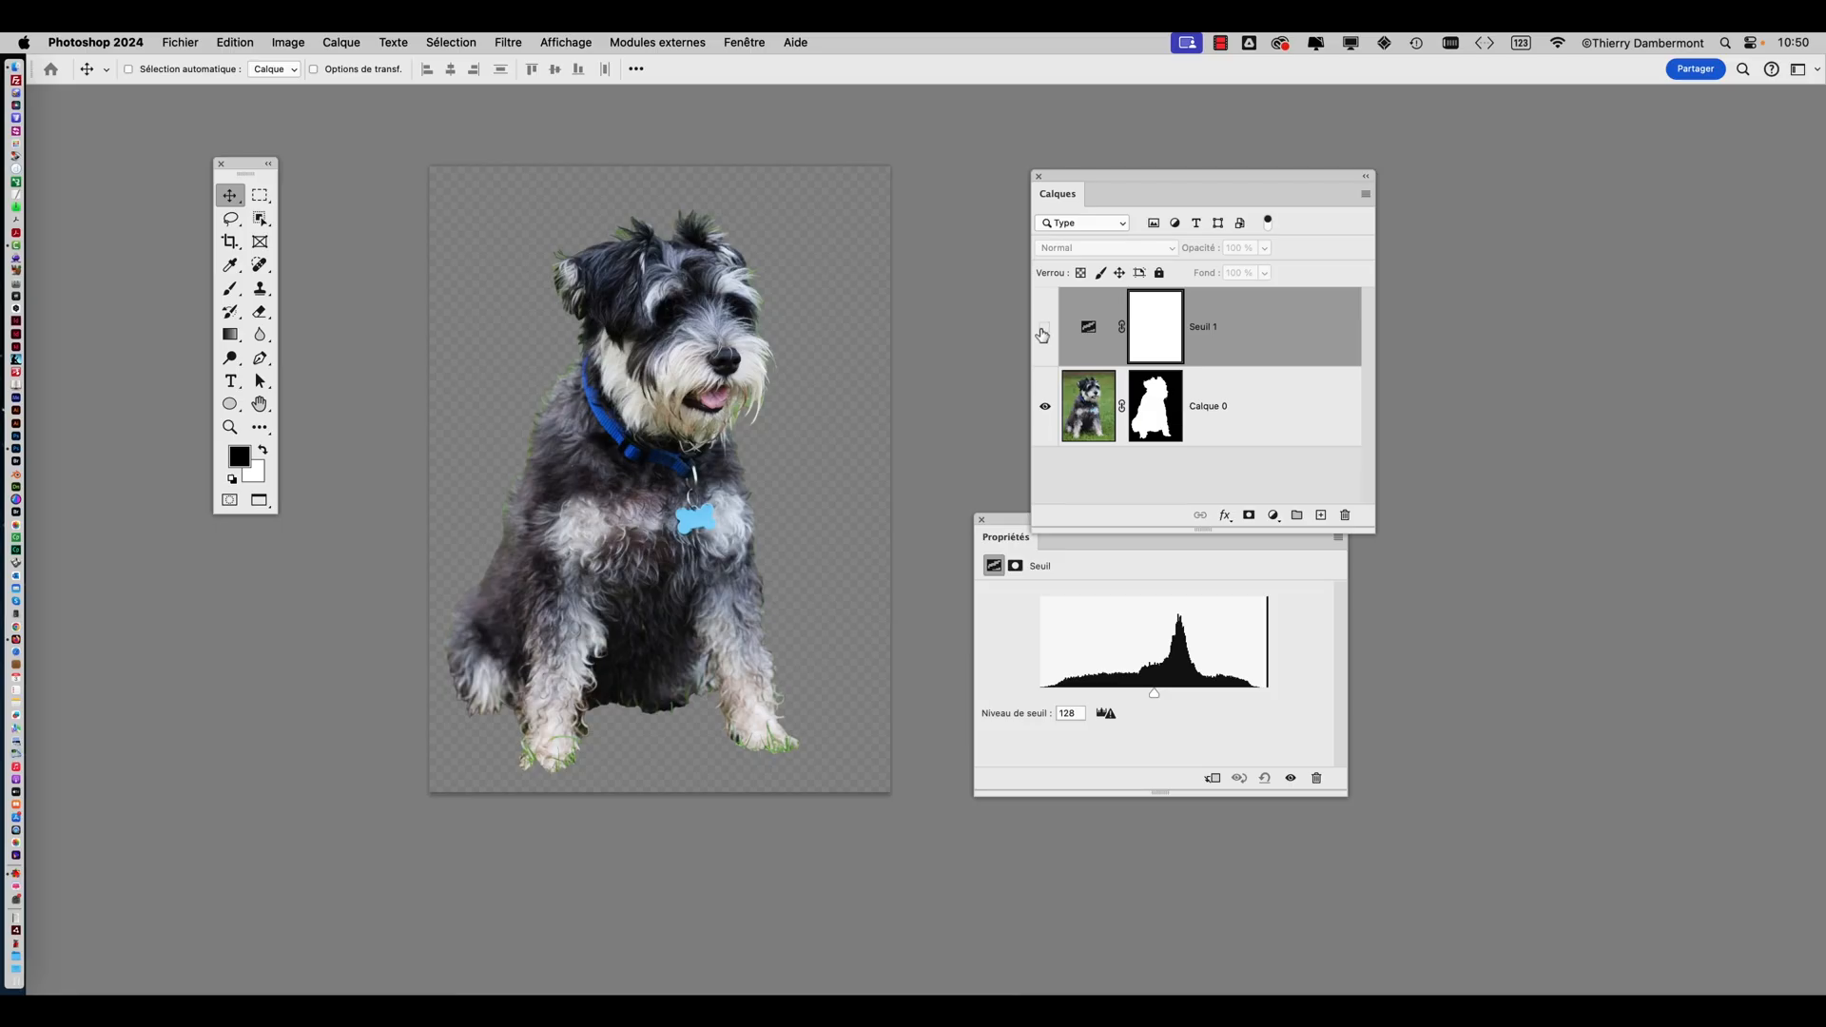
click(1042, 335)
click(1042, 334)
click(1042, 335)
scroll(614, 380, up, 2)
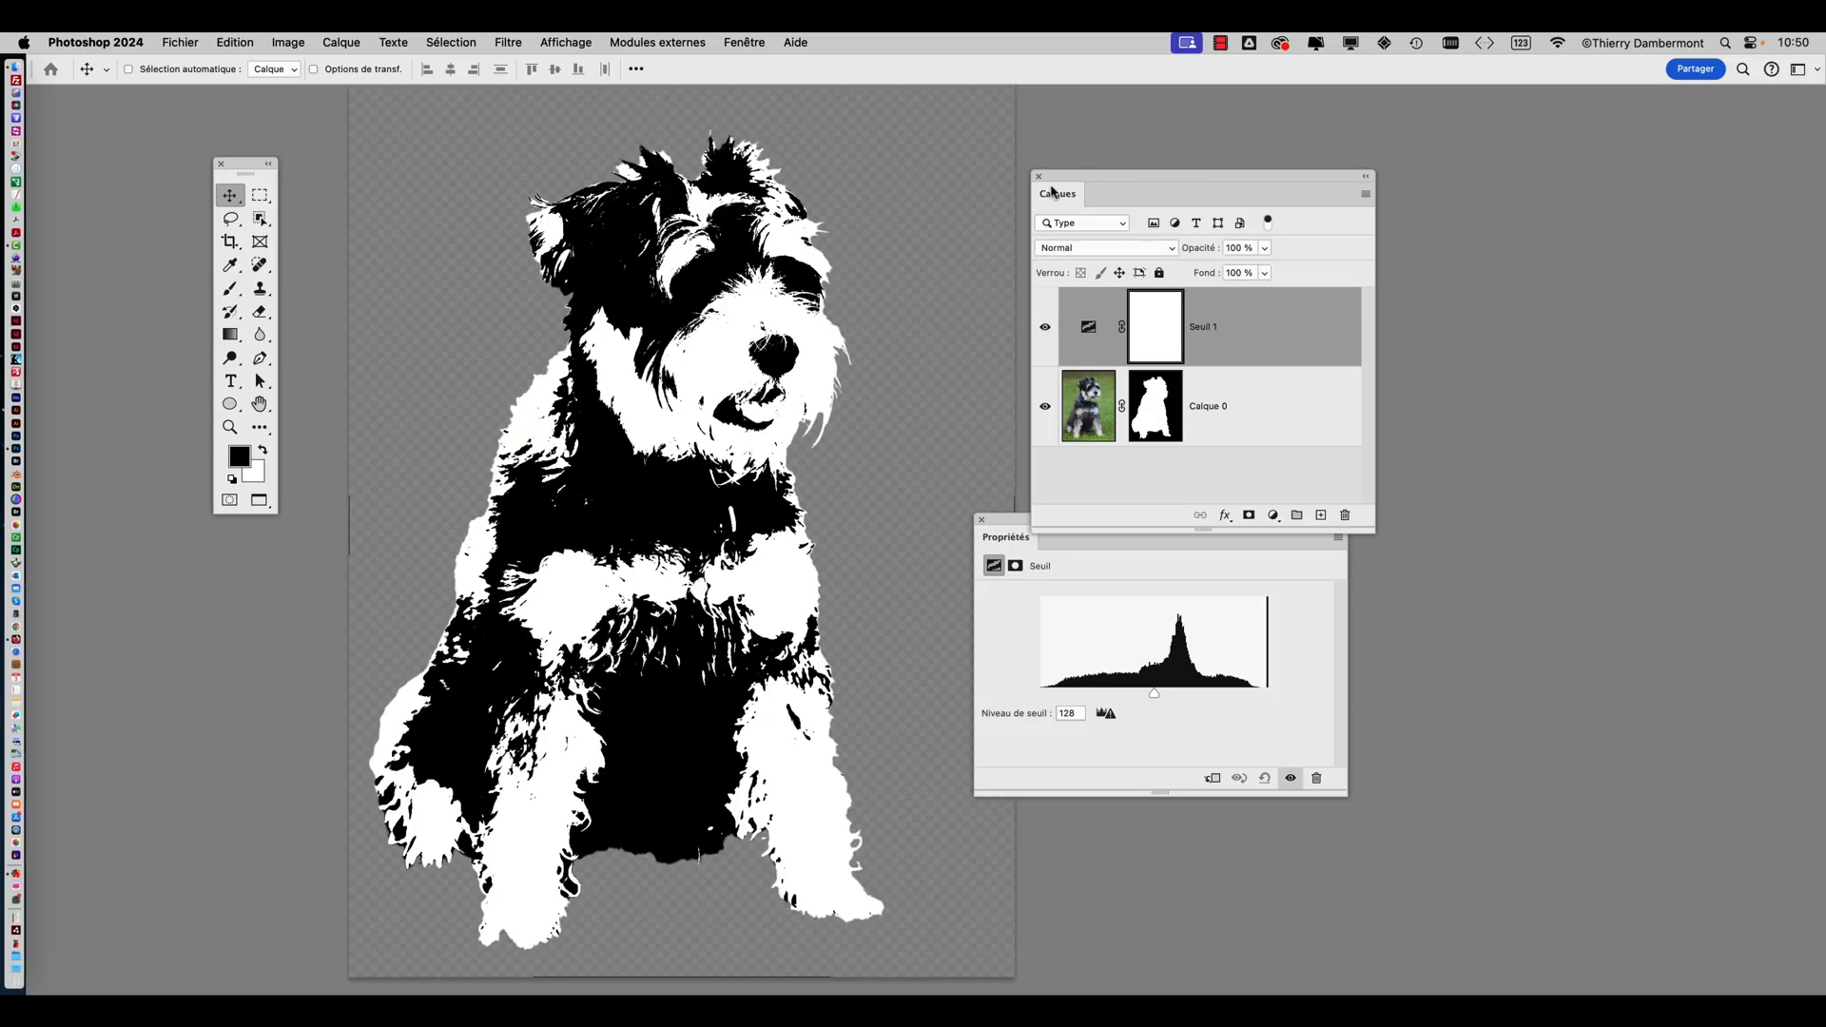
Separate the Calques and Propriétés panels, then try Seuil 1 threshold levels of 36, 50 and 147 before setting it to 162
drag(1055, 191, 1428, 137)
drag(1132, 518, 1075, 257)
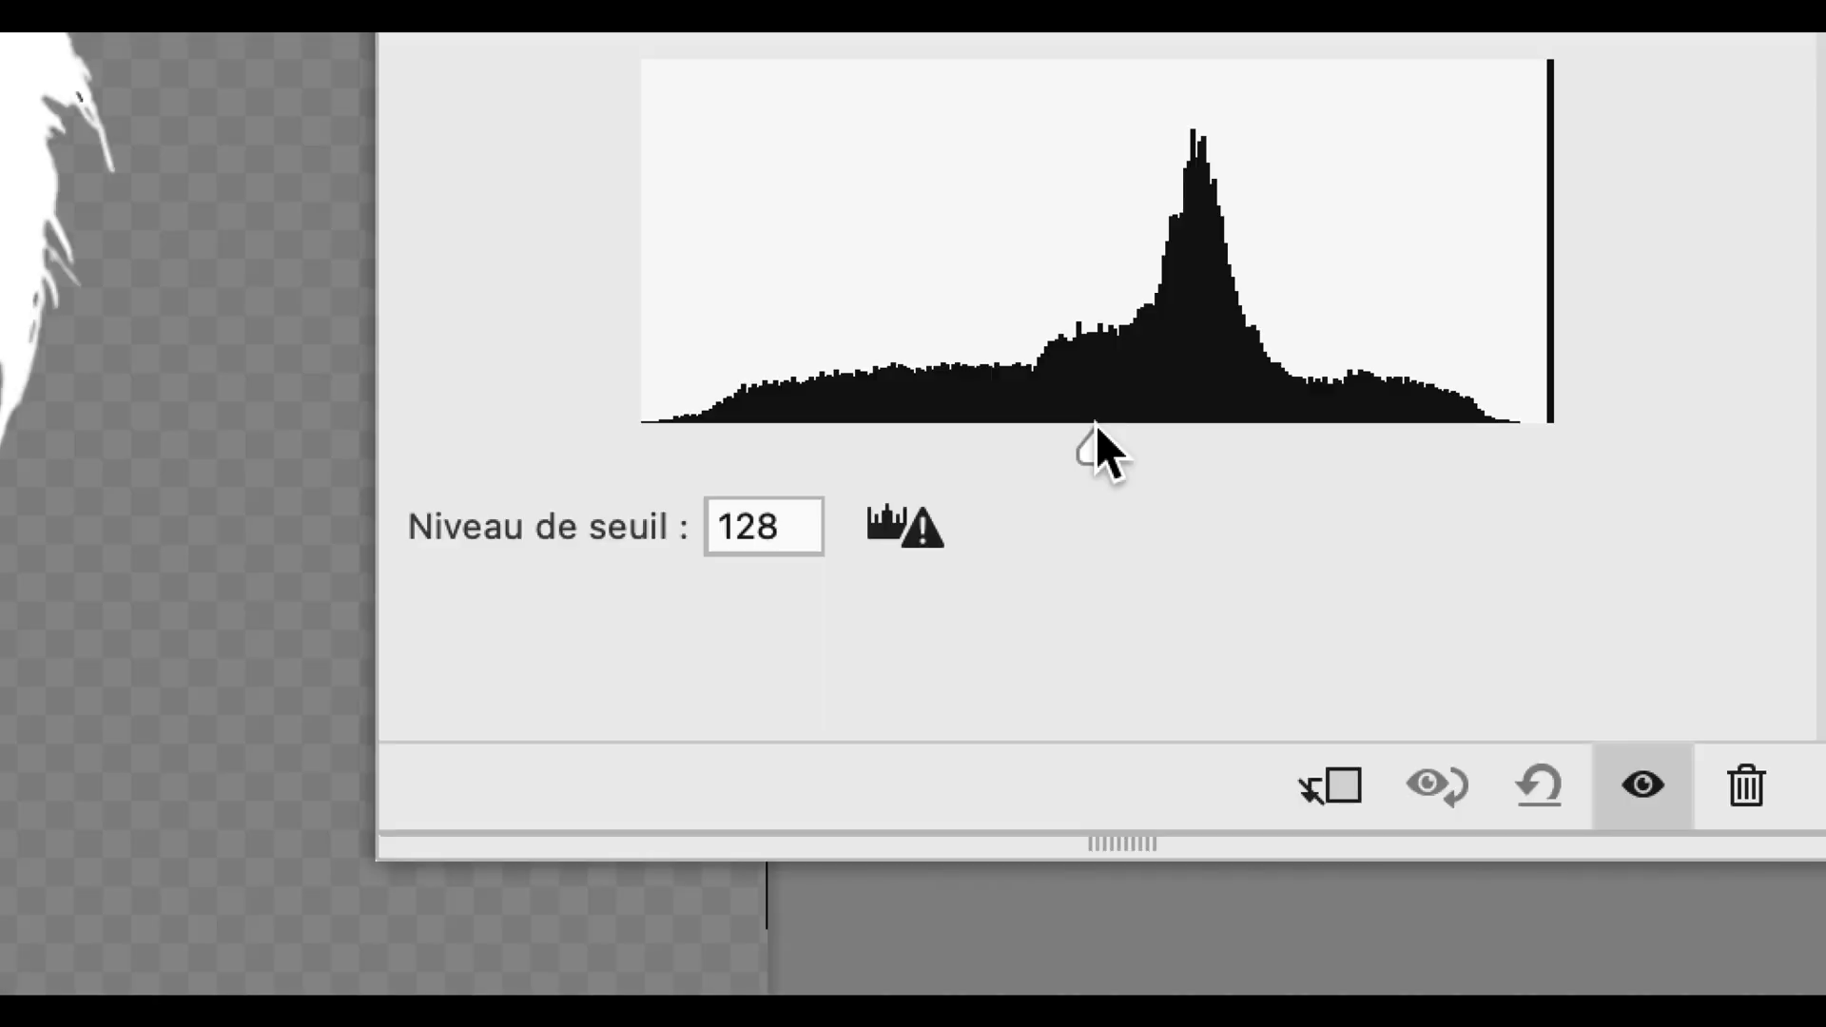
mouse_move(1096, 430)
mouse_down()
mouse_move(988, 430)
mouse_move(1127, 431)
mouse_move(990, 431)
mouse_move(1046, 431)
mouse_move(1016, 430)
mouse_up()
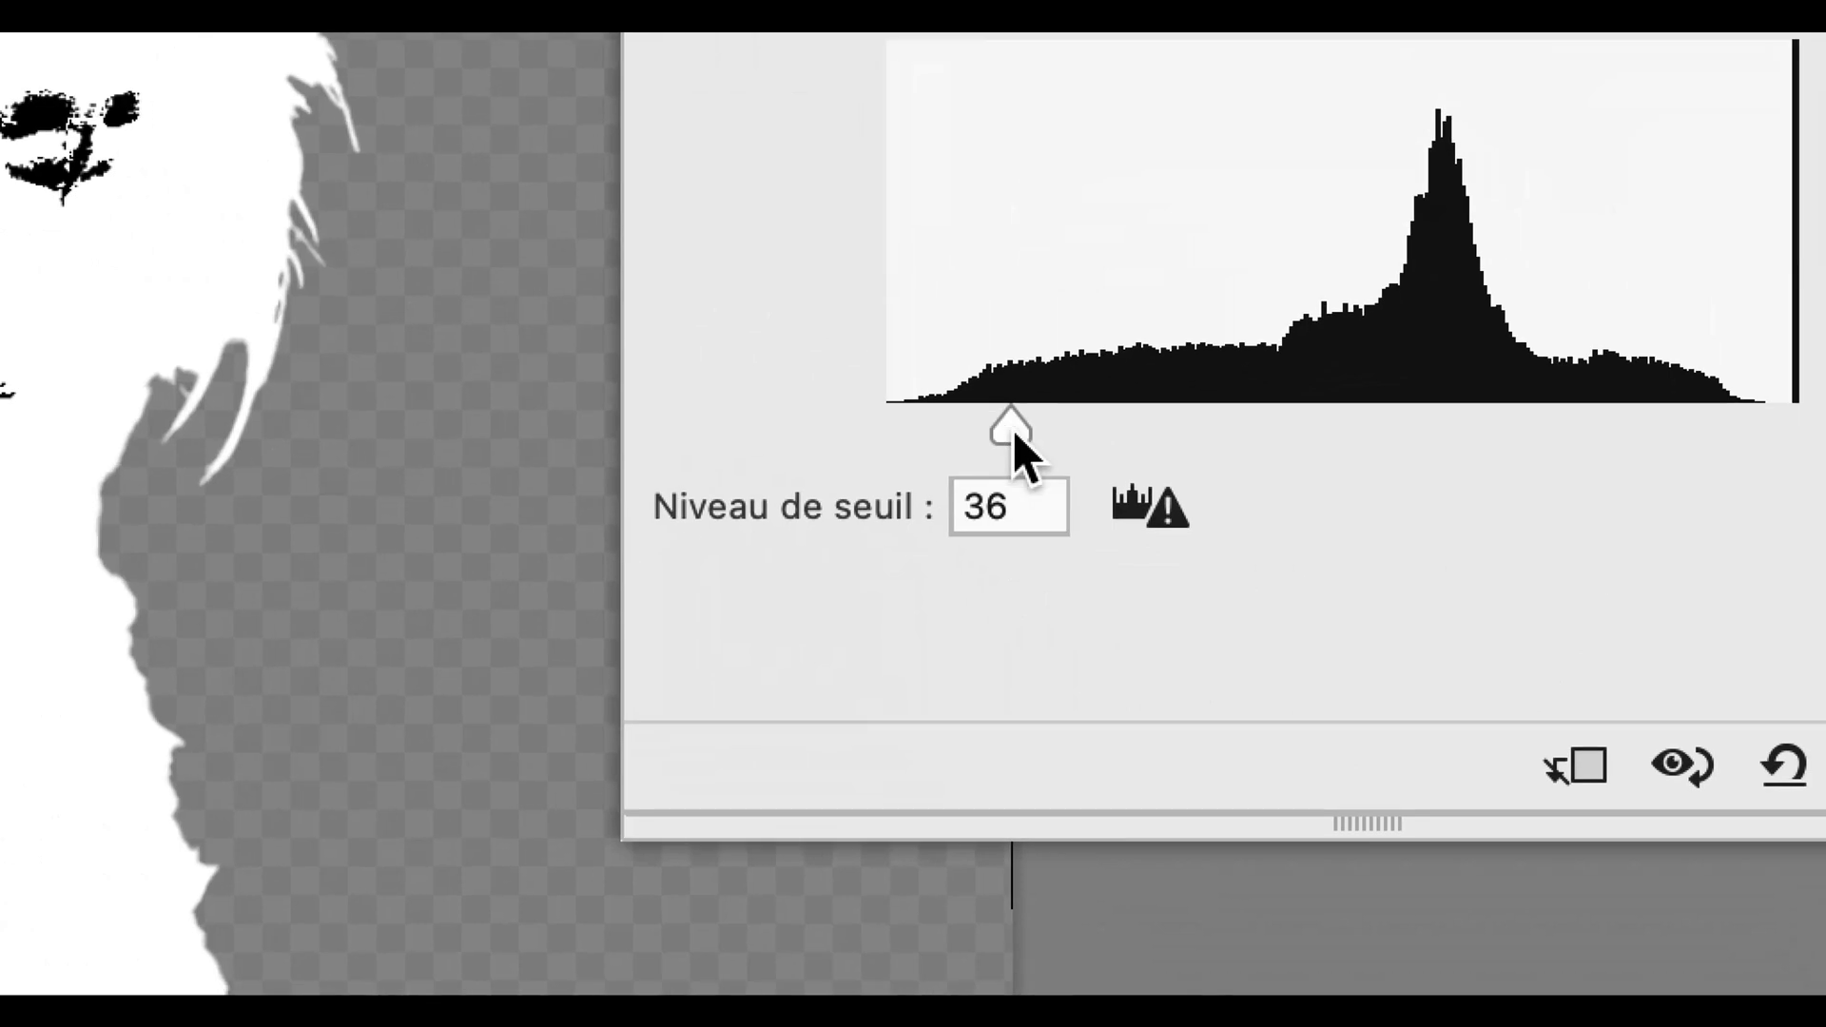
drag(1009, 426, 1039, 434)
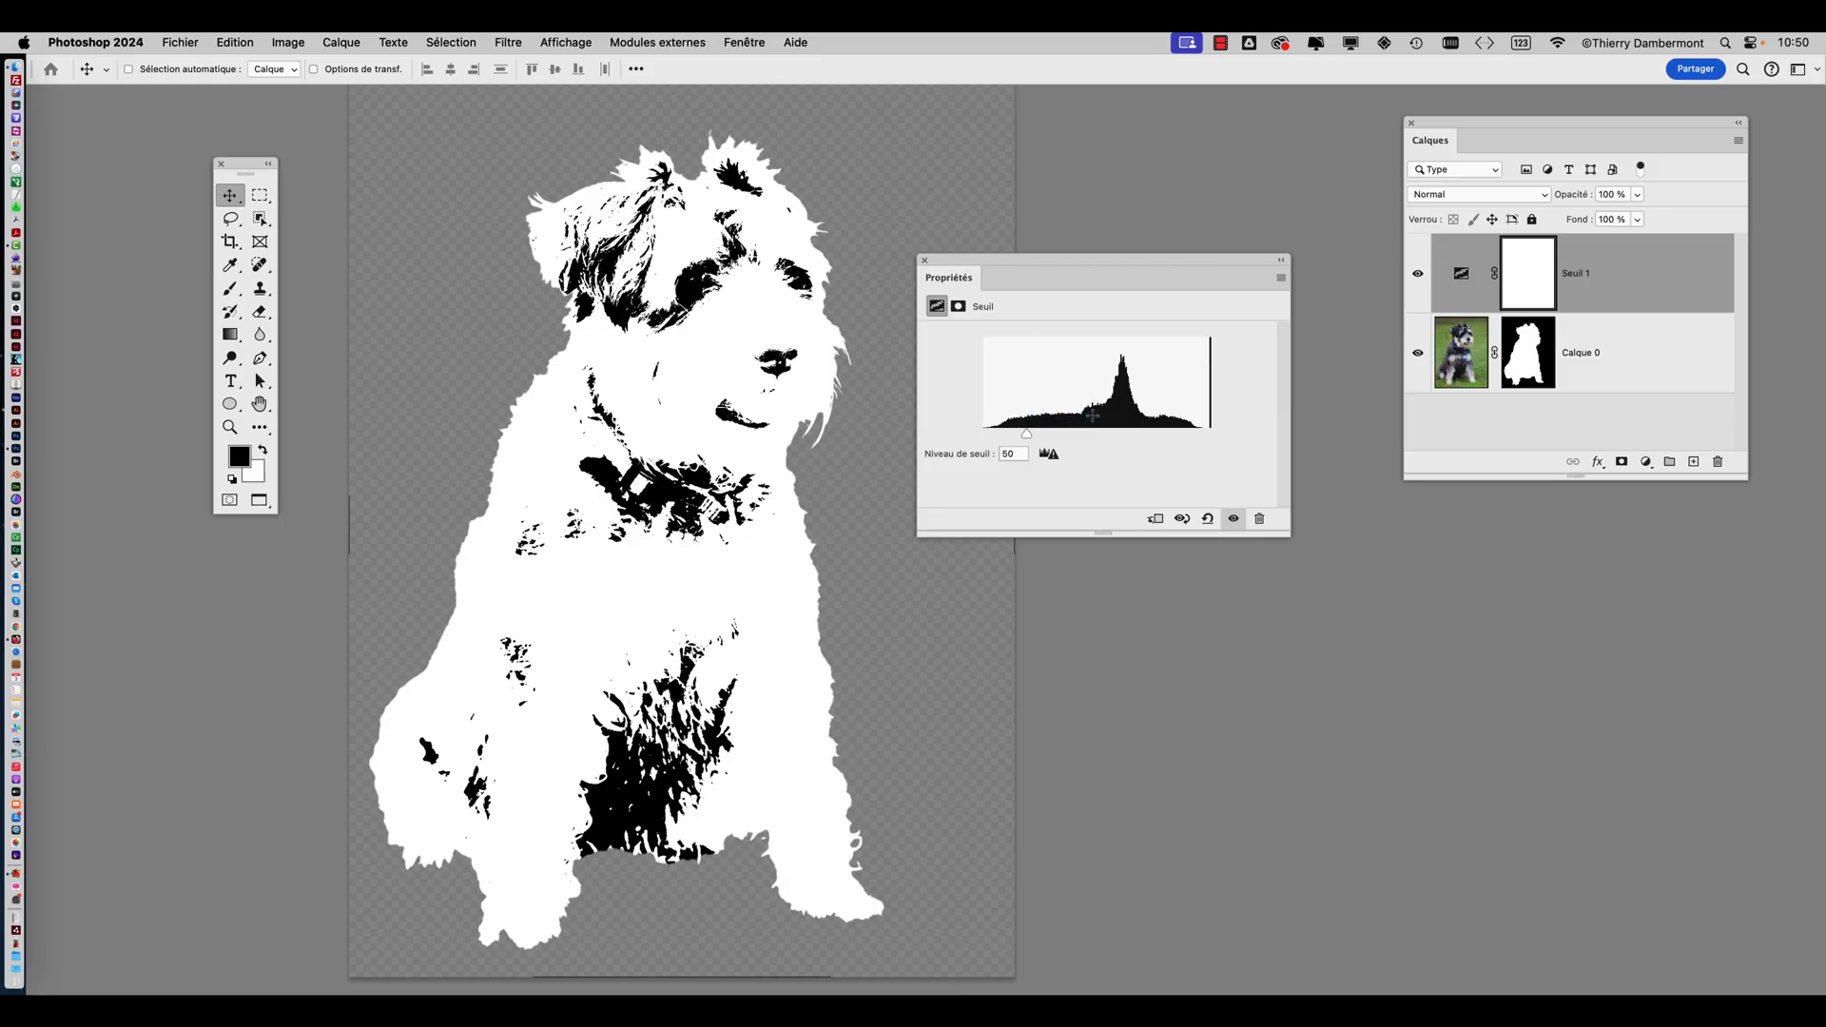
drag(1027, 434, 1116, 438)
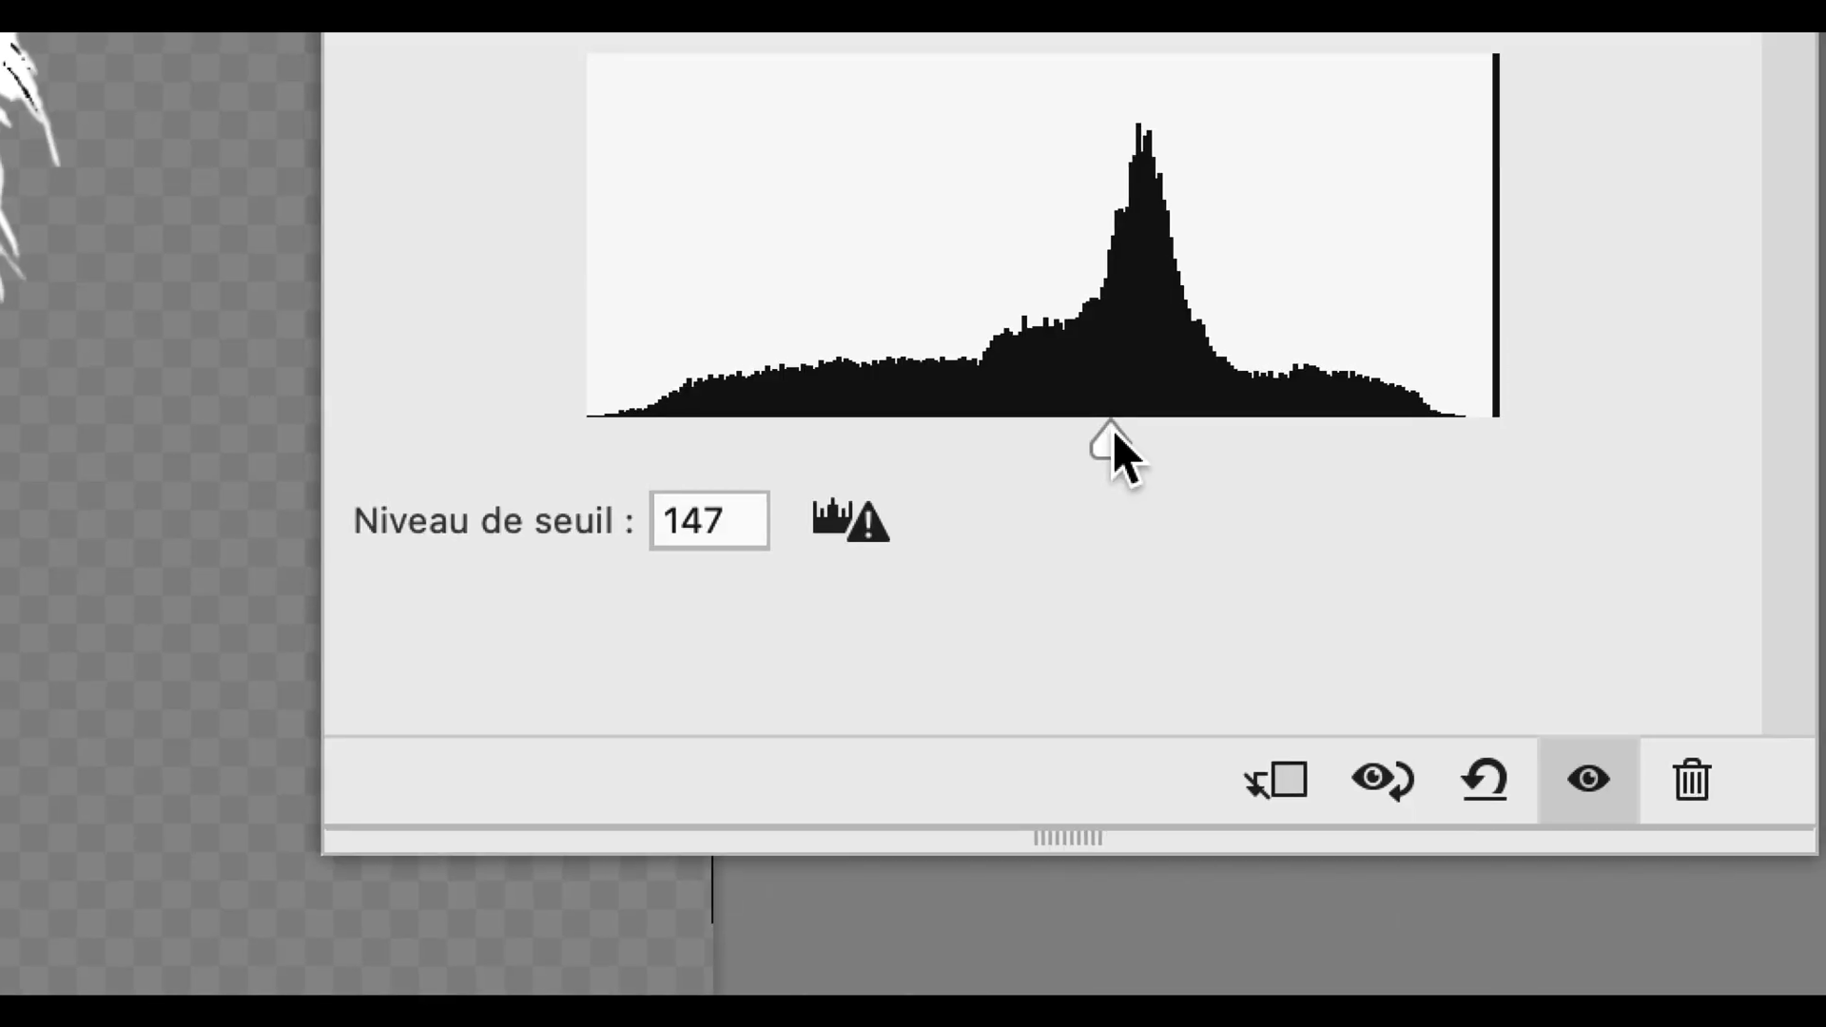
drag(1115, 435, 1164, 437)
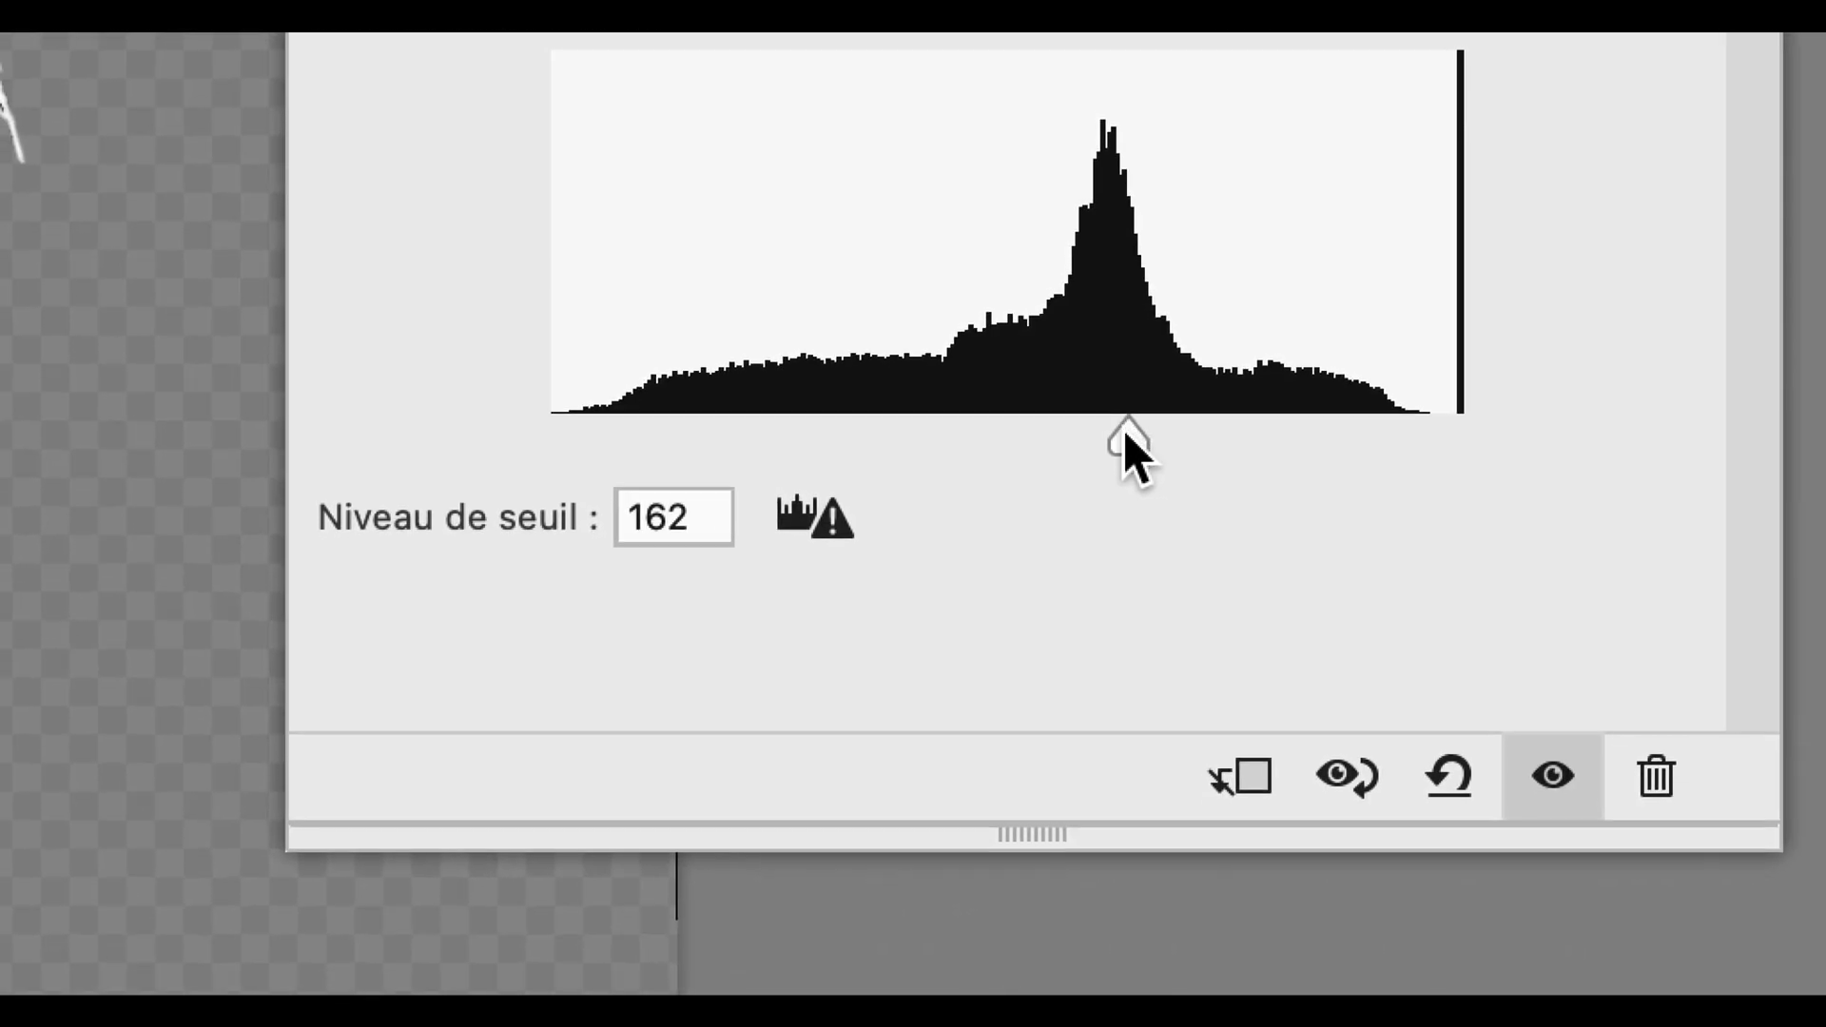
Compare the dog with the Seuil 1 layer hidden and visible while adjusting its threshold, and set the level to 145
drag(894, 410, 769, 428)
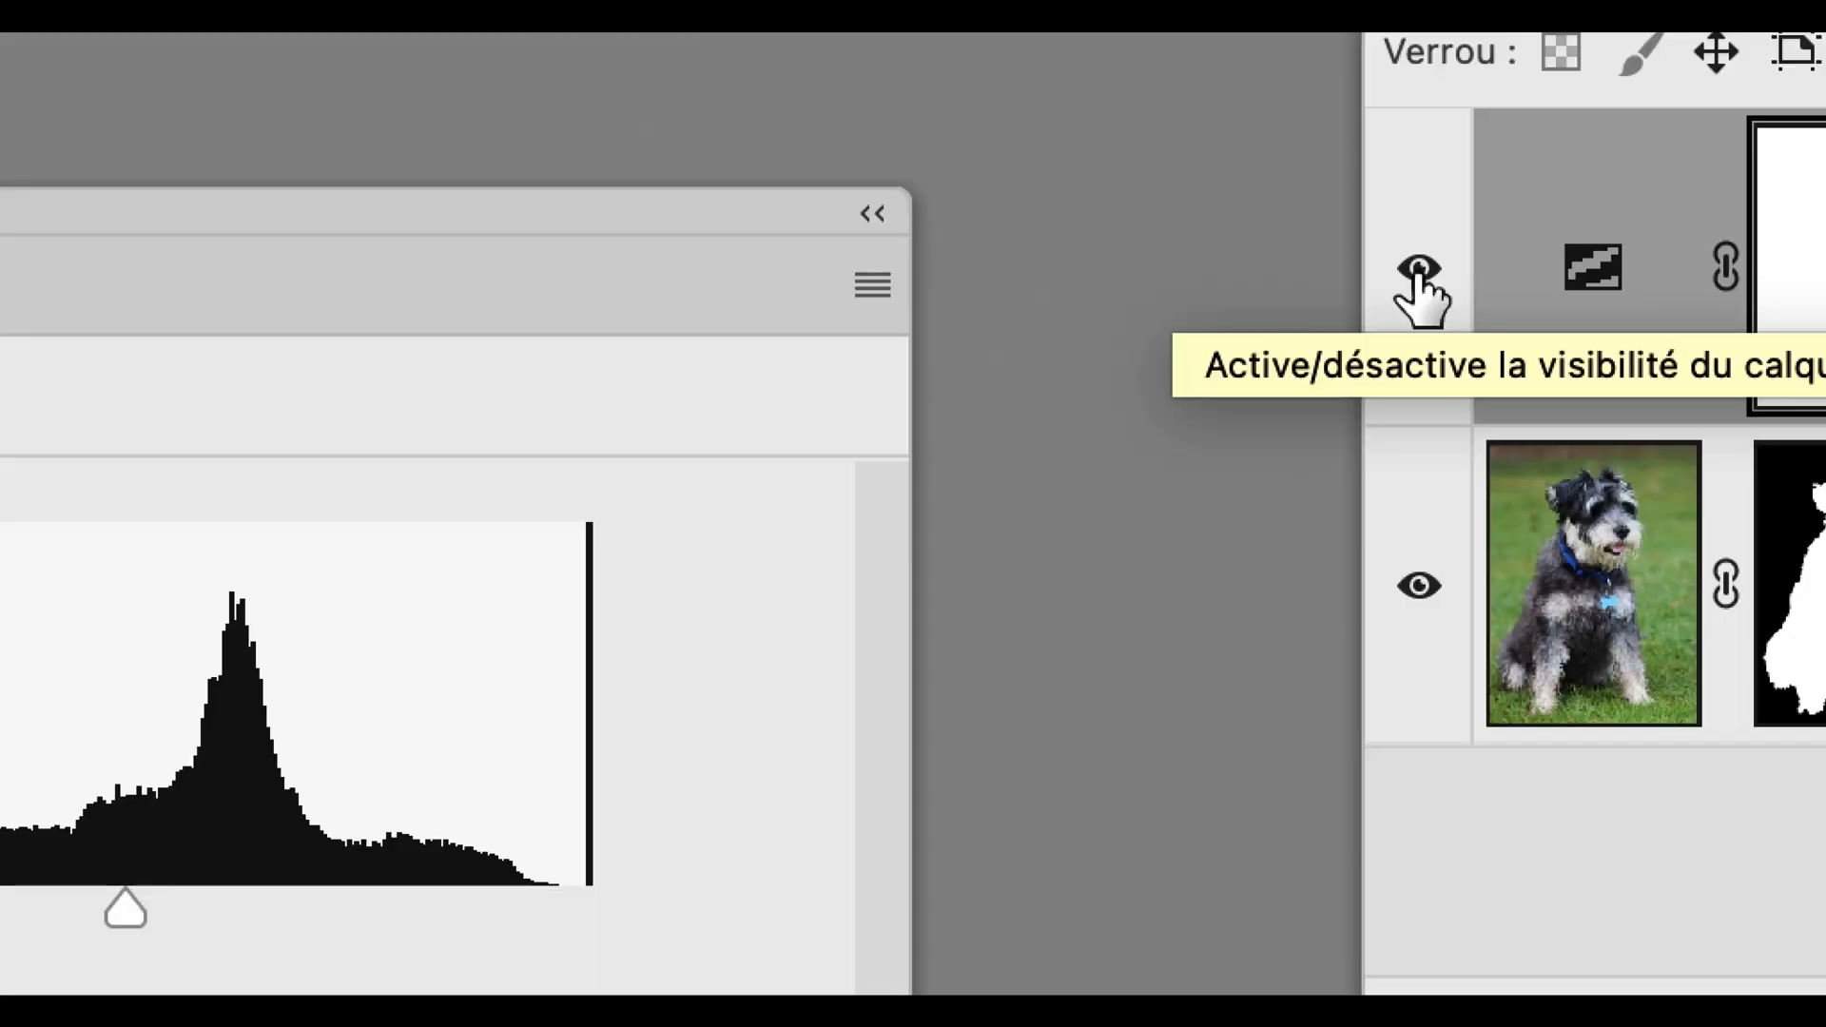
click(1418, 271)
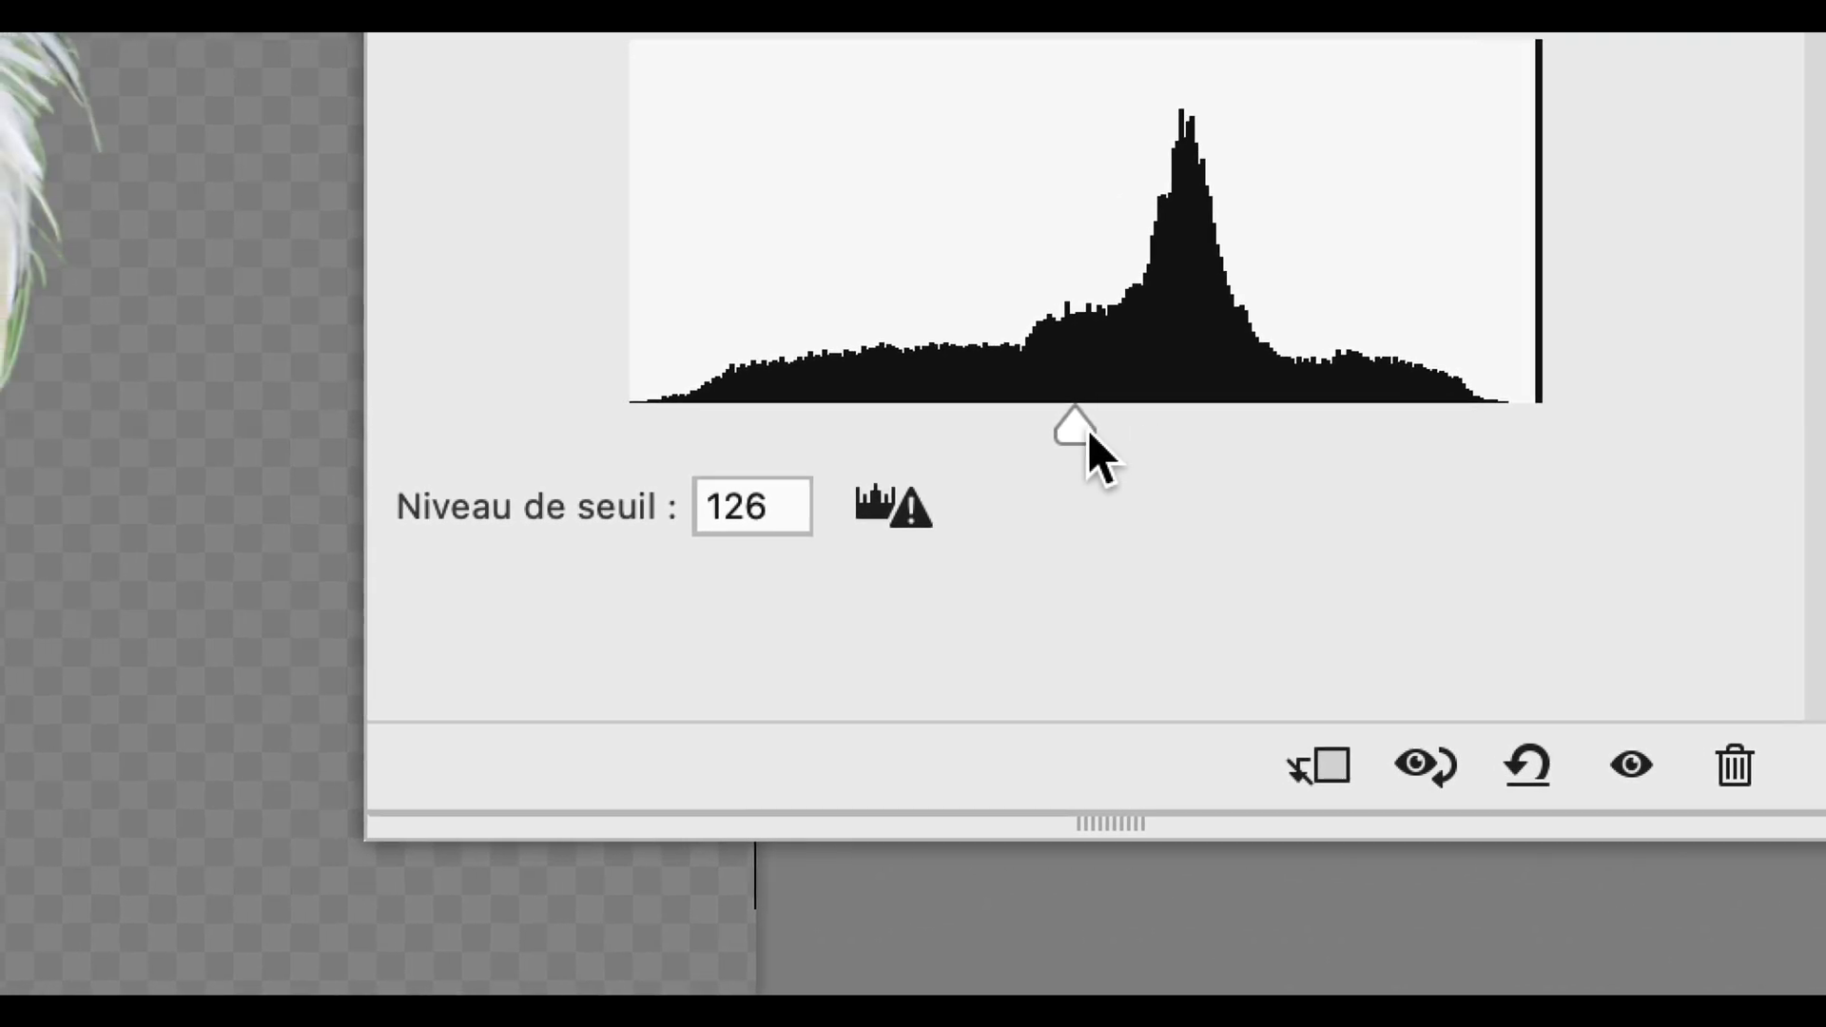
drag(958, 436, 964, 436)
drag(1089, 428, 1111, 426)
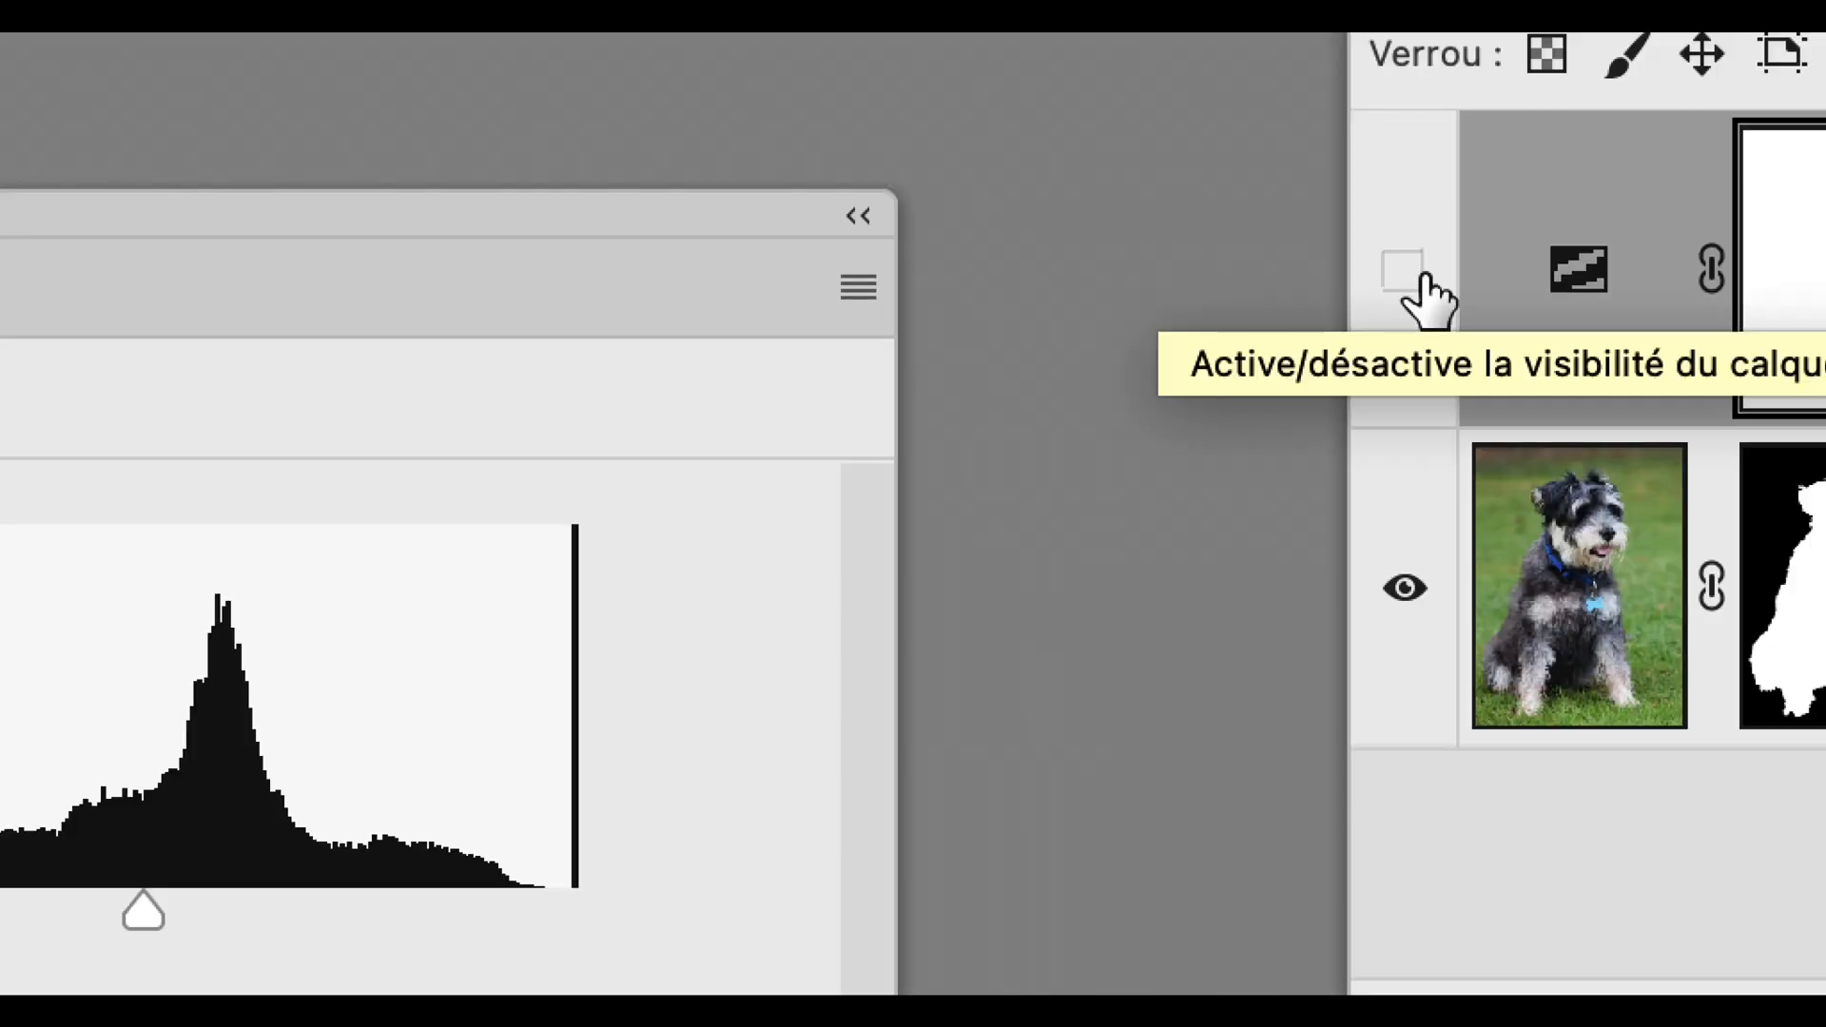
click(1405, 273)
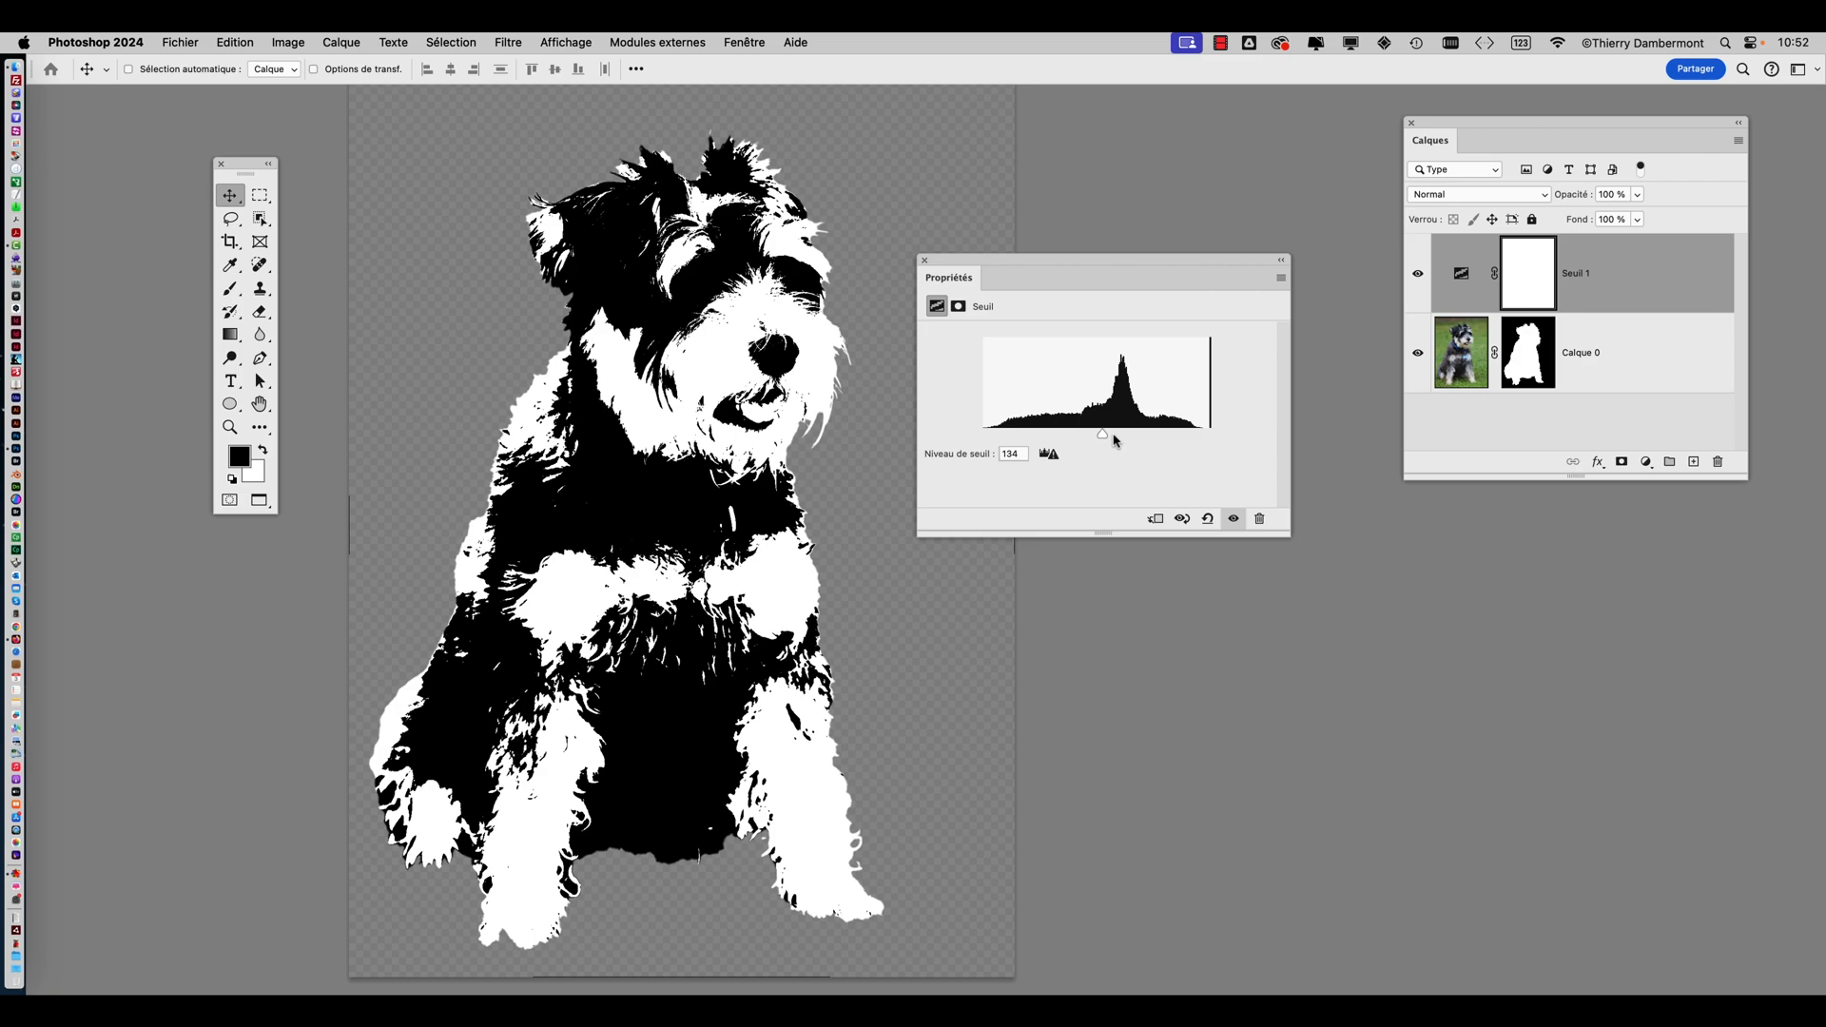
mouse_move(1112, 438)
mouse_down()
mouse_move(1149, 438)
mouse_move(1073, 440)
mouse_move(1158, 438)
mouse_move(1046, 440)
mouse_move(1141, 439)
mouse_move(1114, 439)
mouse_up()
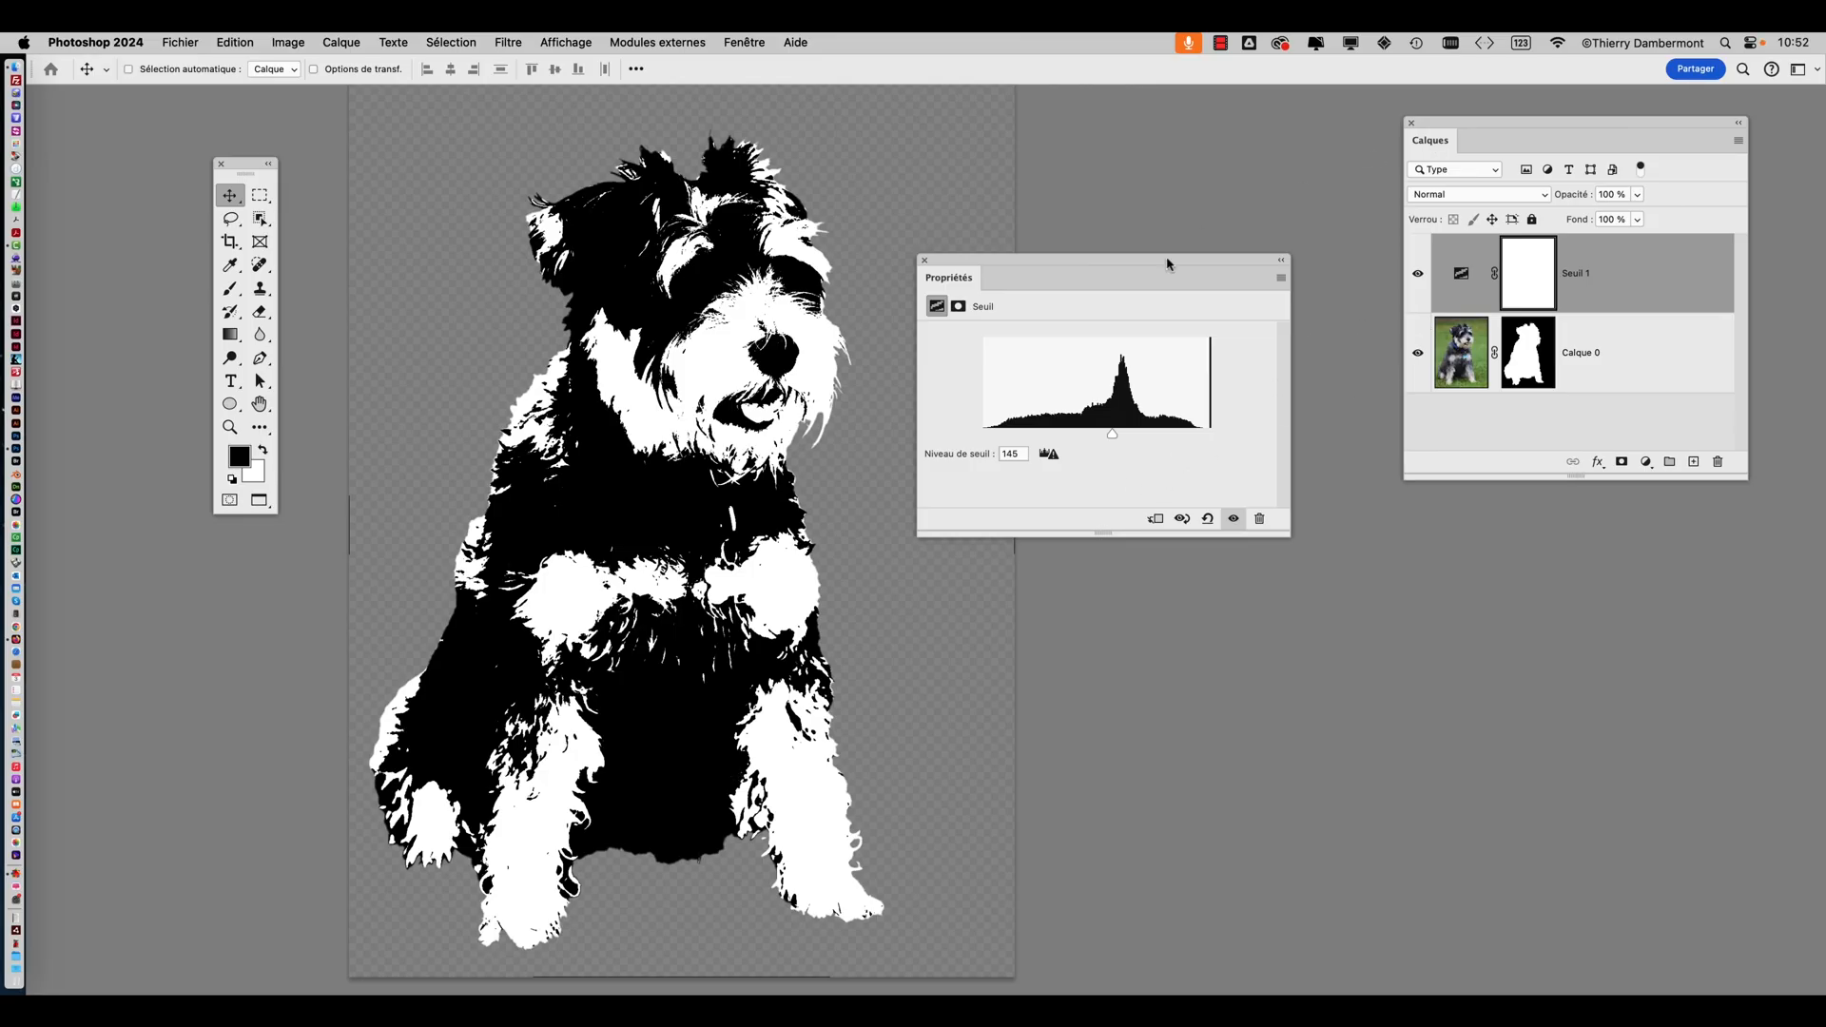
Move the Propriétés panel lower and the Calques panel closer to the image, and select the Calque 0 layer
drag(1036, 258, 999, 540)
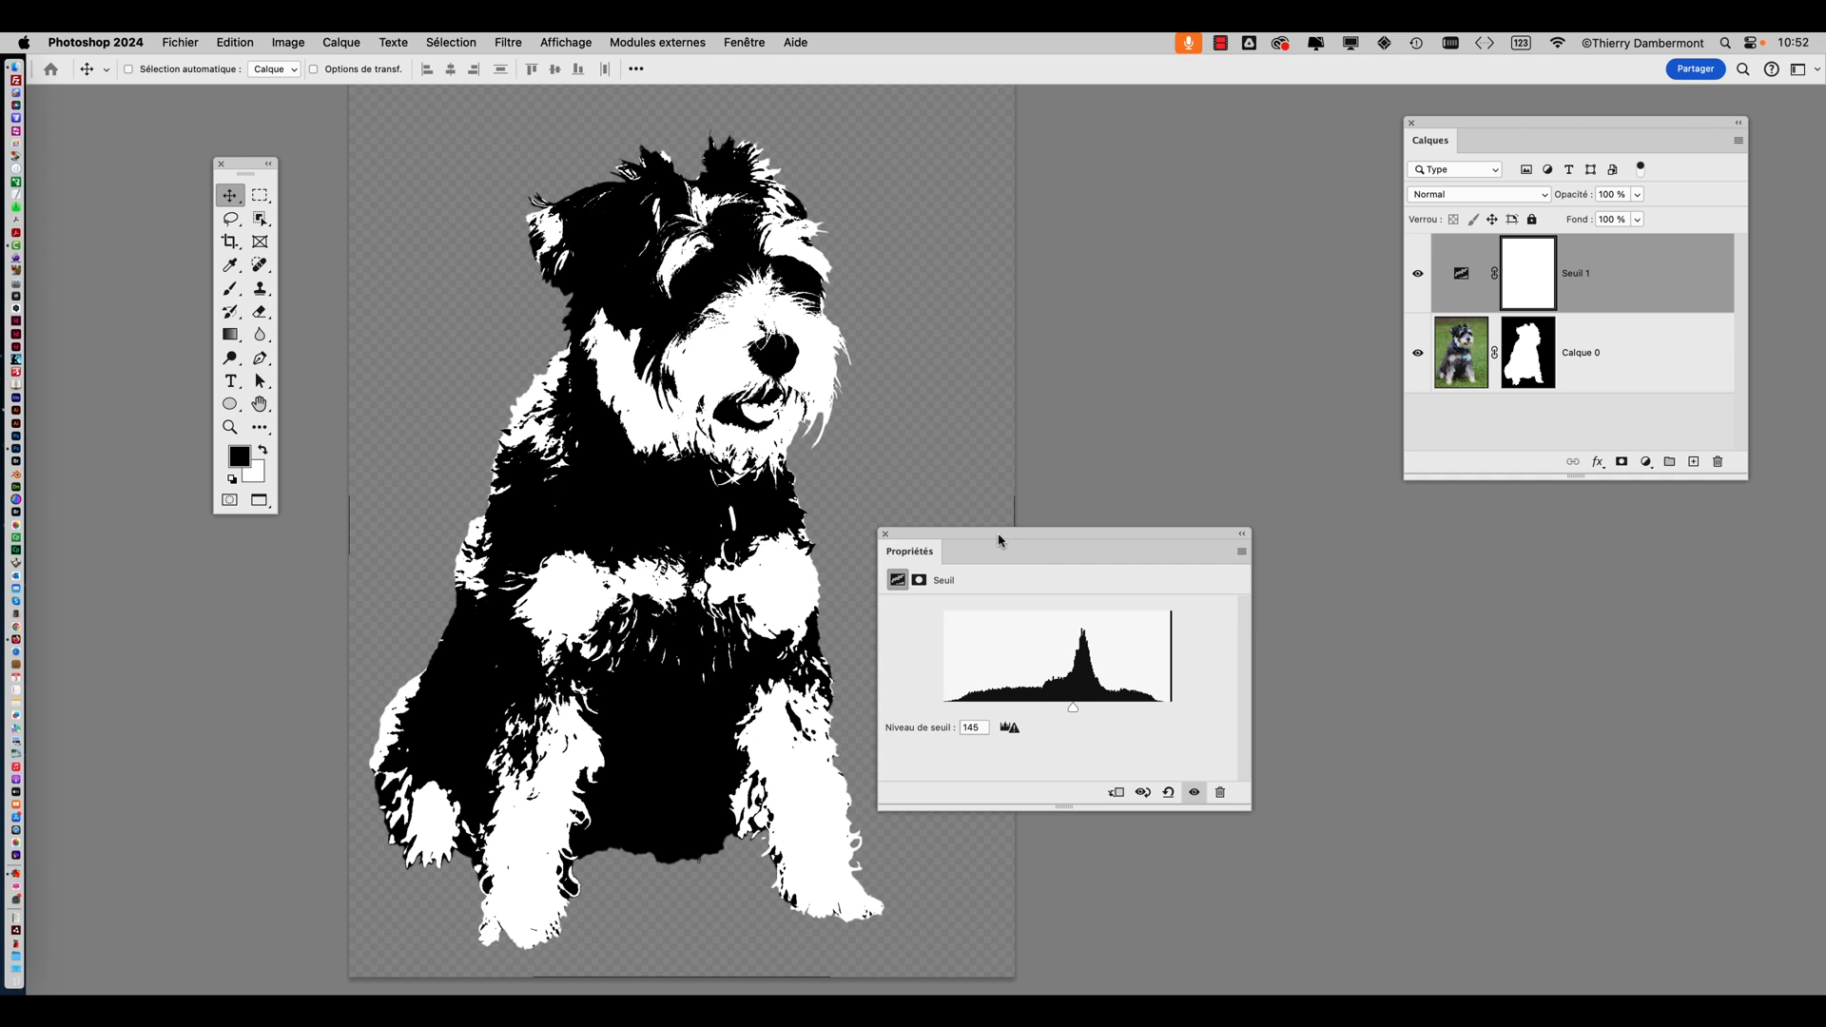
drag(1442, 126, 1382, 199)
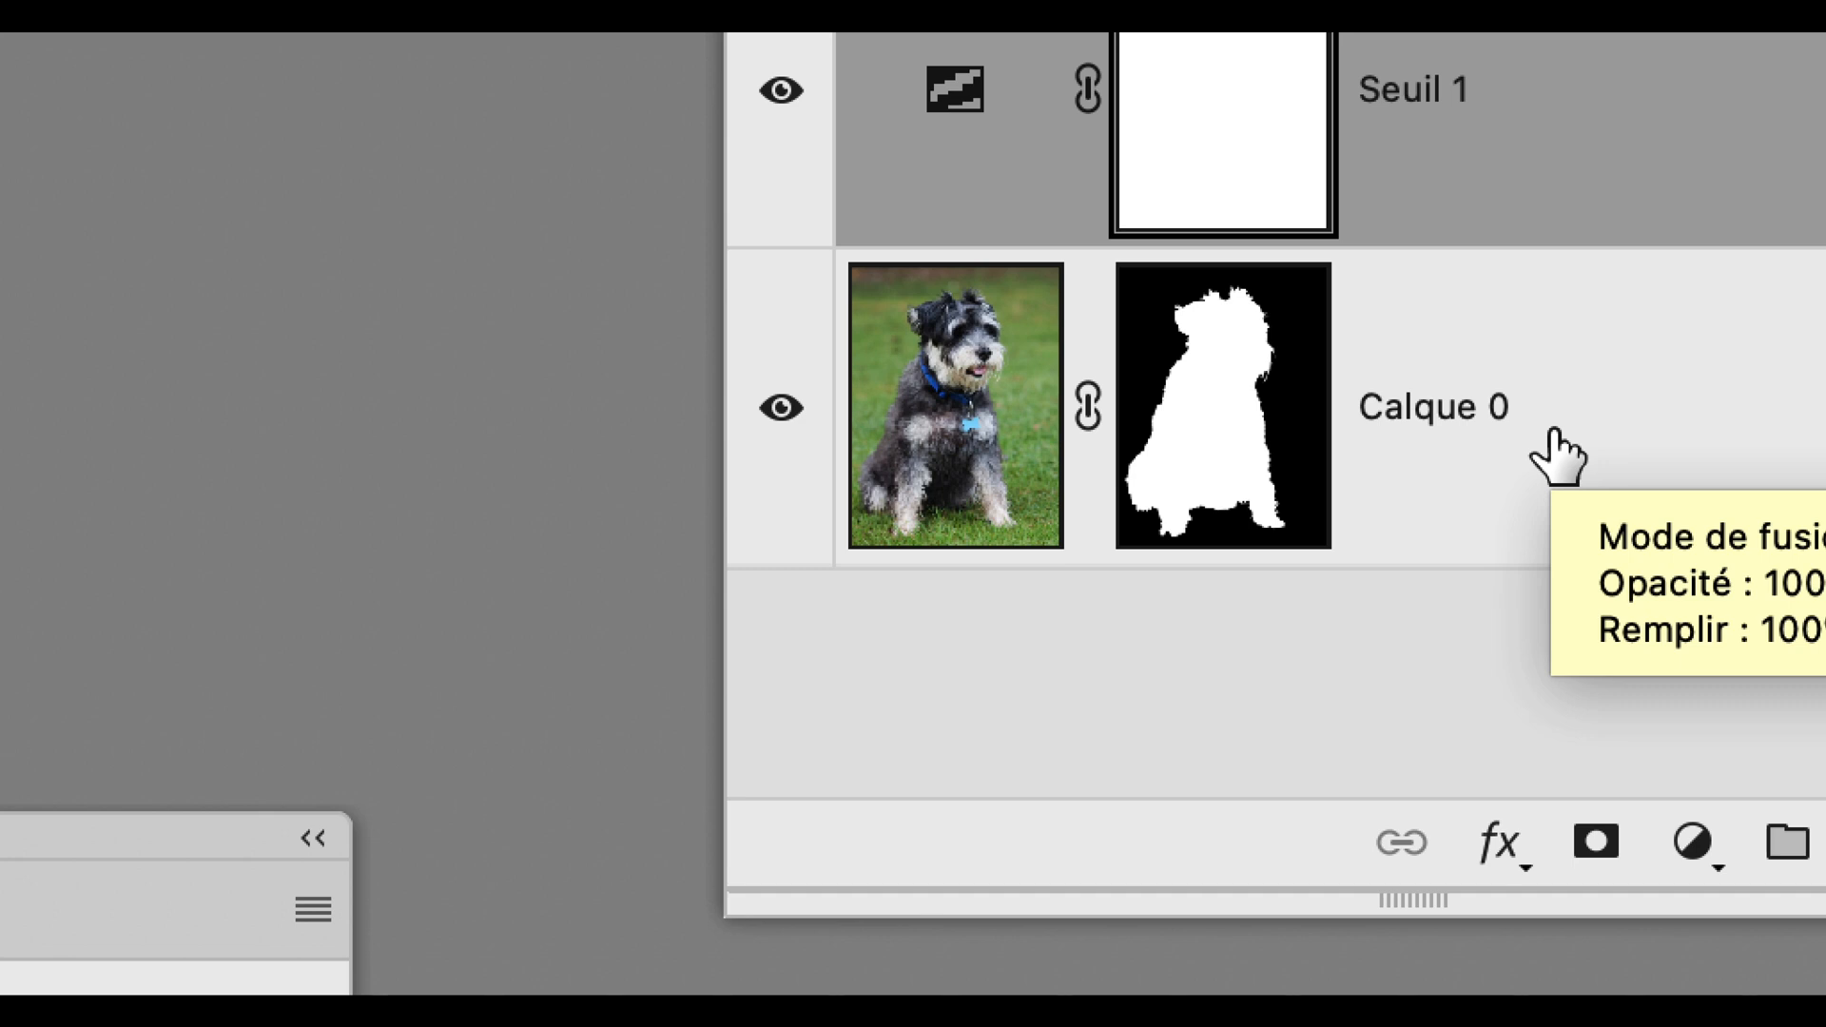
click(1557, 456)
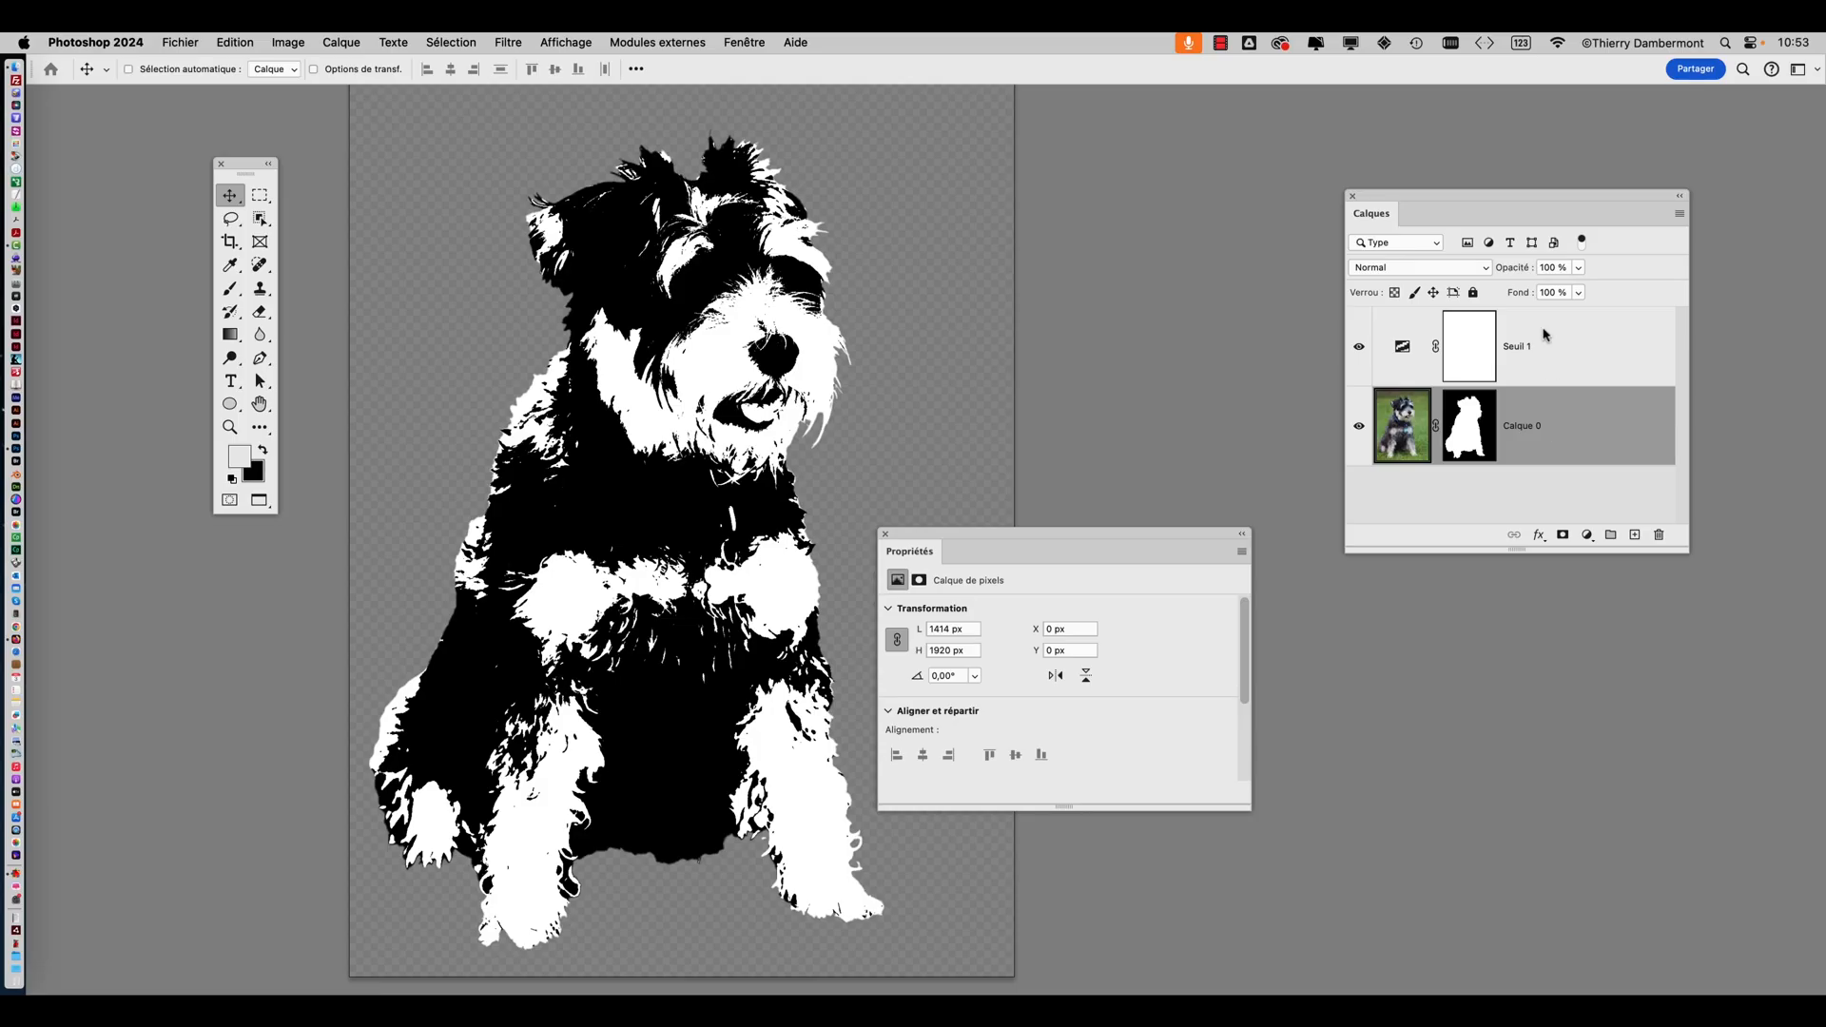
drag(1421, 197, 1368, 170)
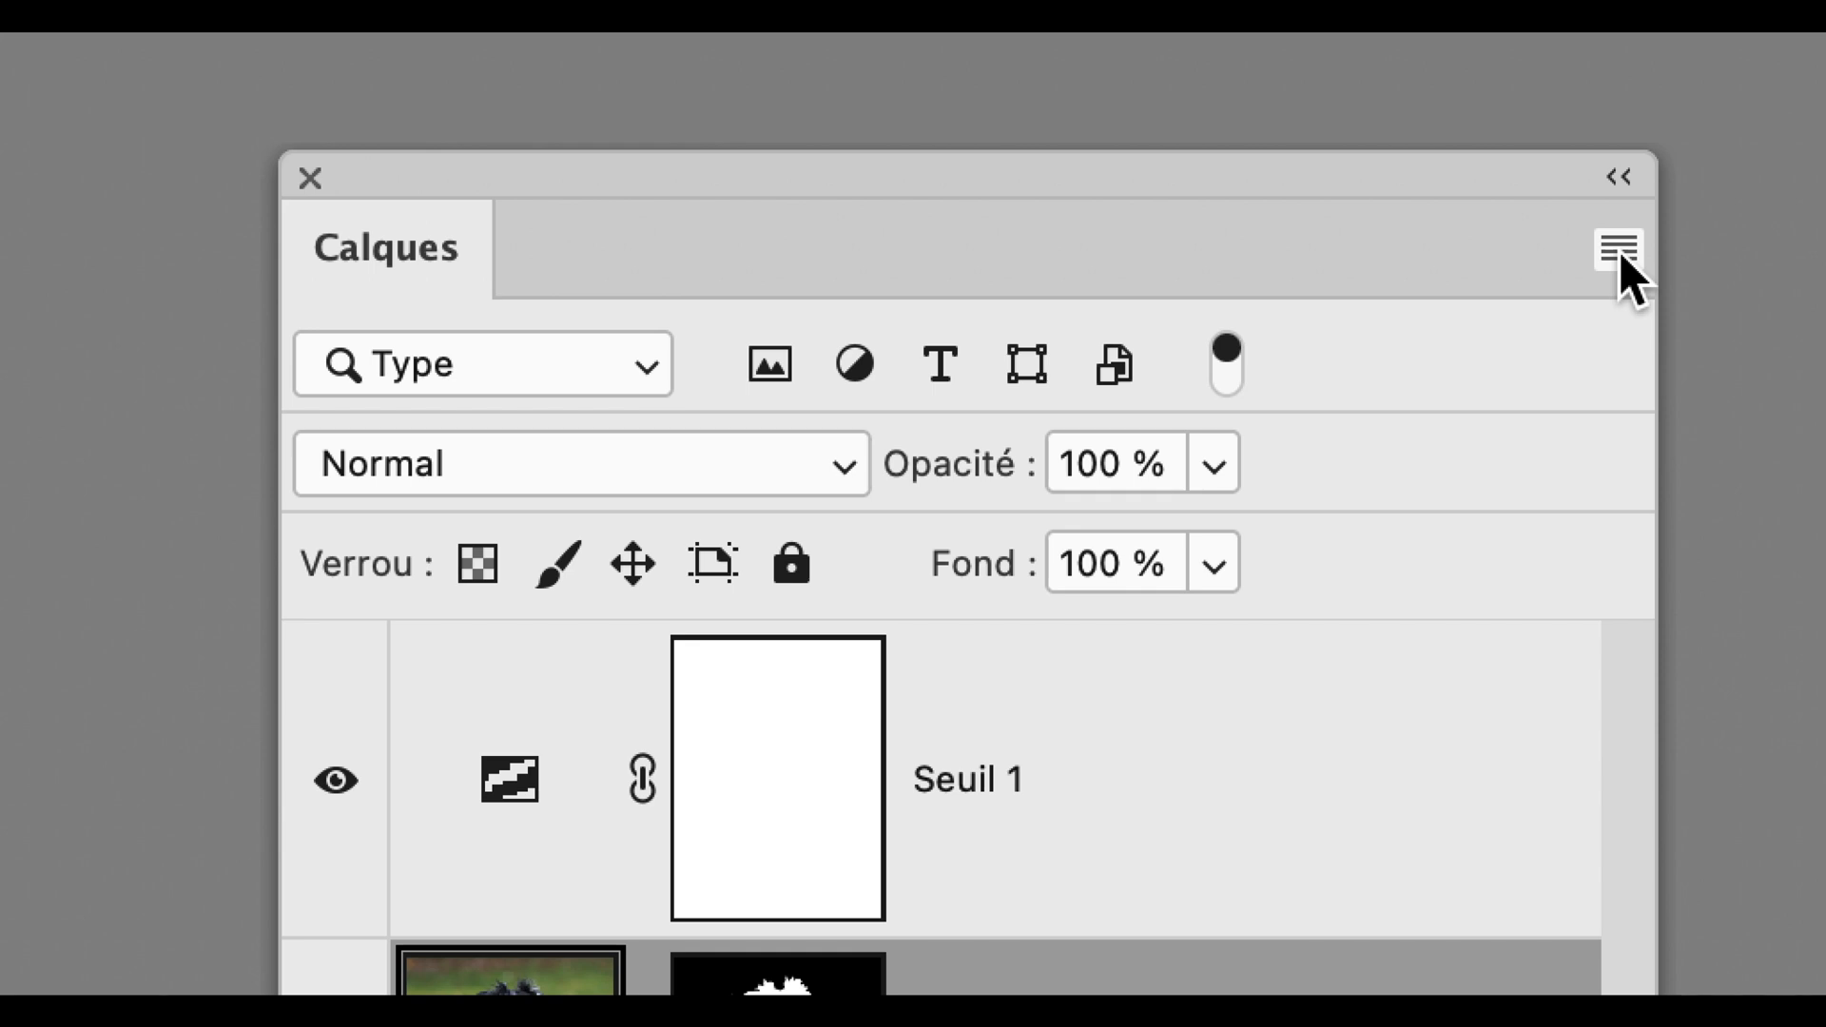
Create the new layer Calque 1 above Calque 0 in Incrustation mode, filled with the neutral colour 50% gris
click(1619, 251)
click(1584, 254)
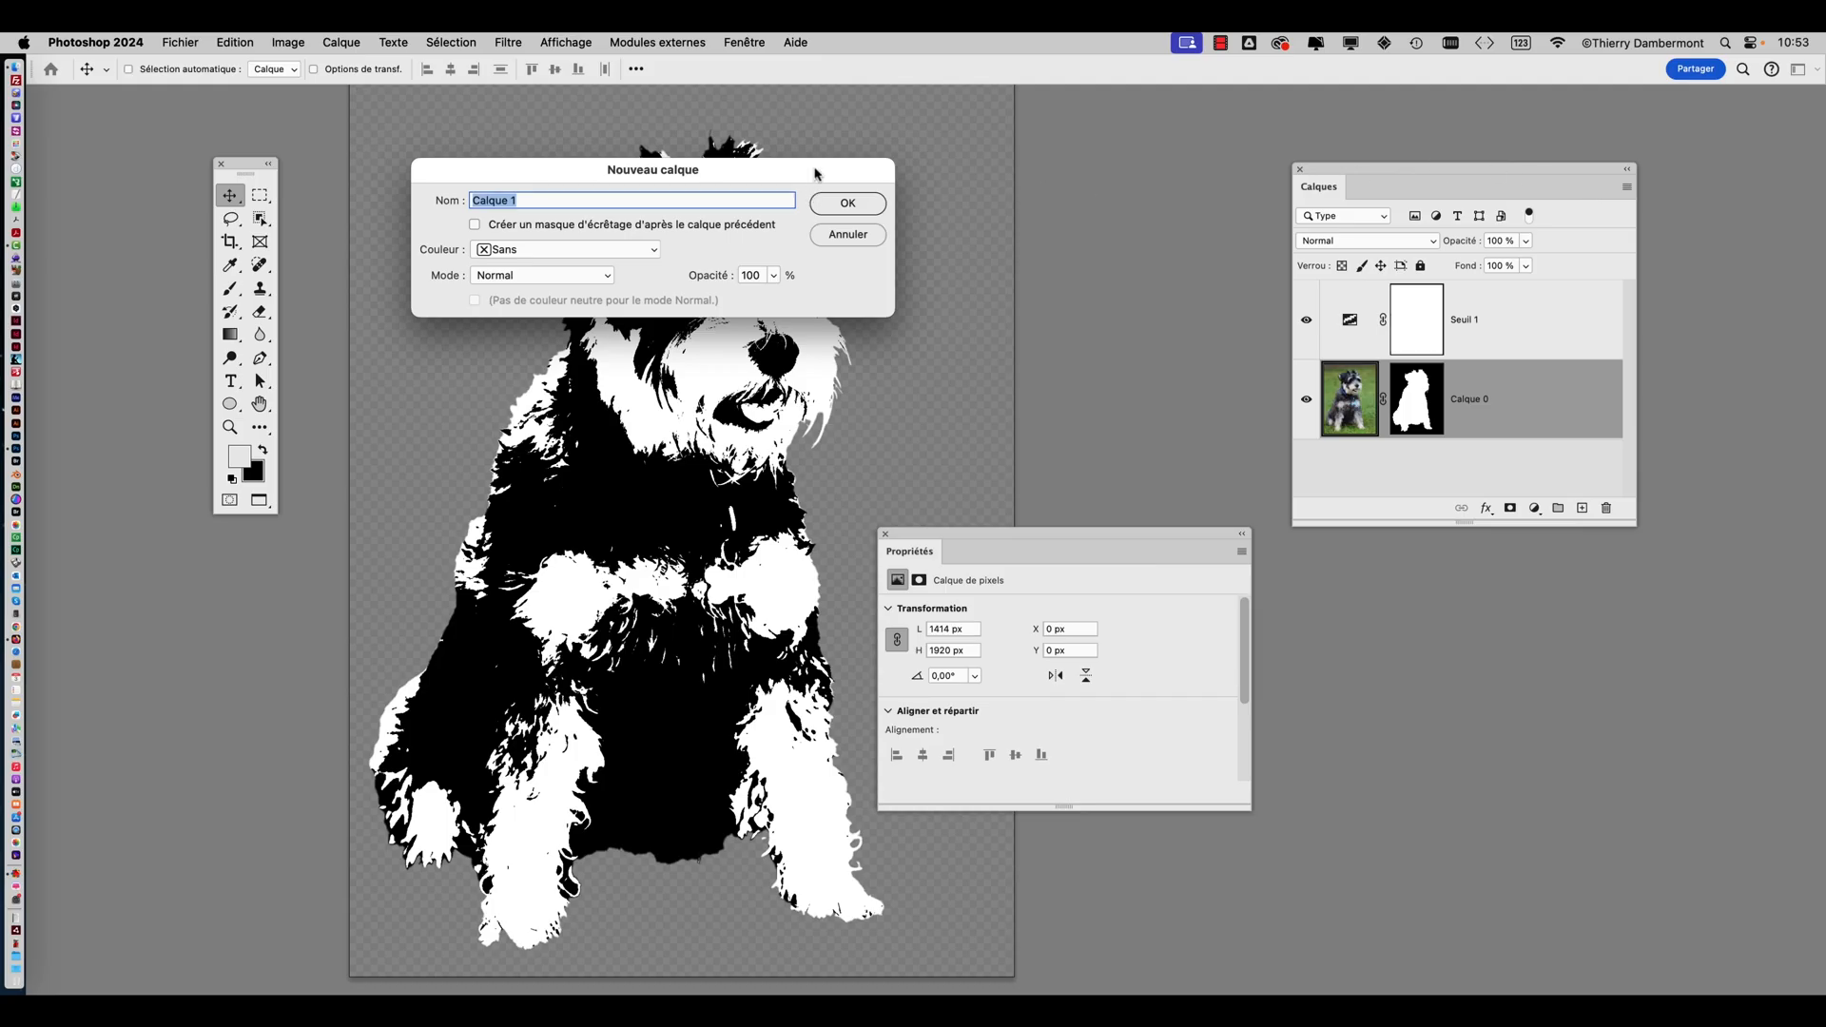
drag(816, 172, 1088, 253)
drag(1366, 183, 1374, 473)
drag(951, 259, 1264, 181)
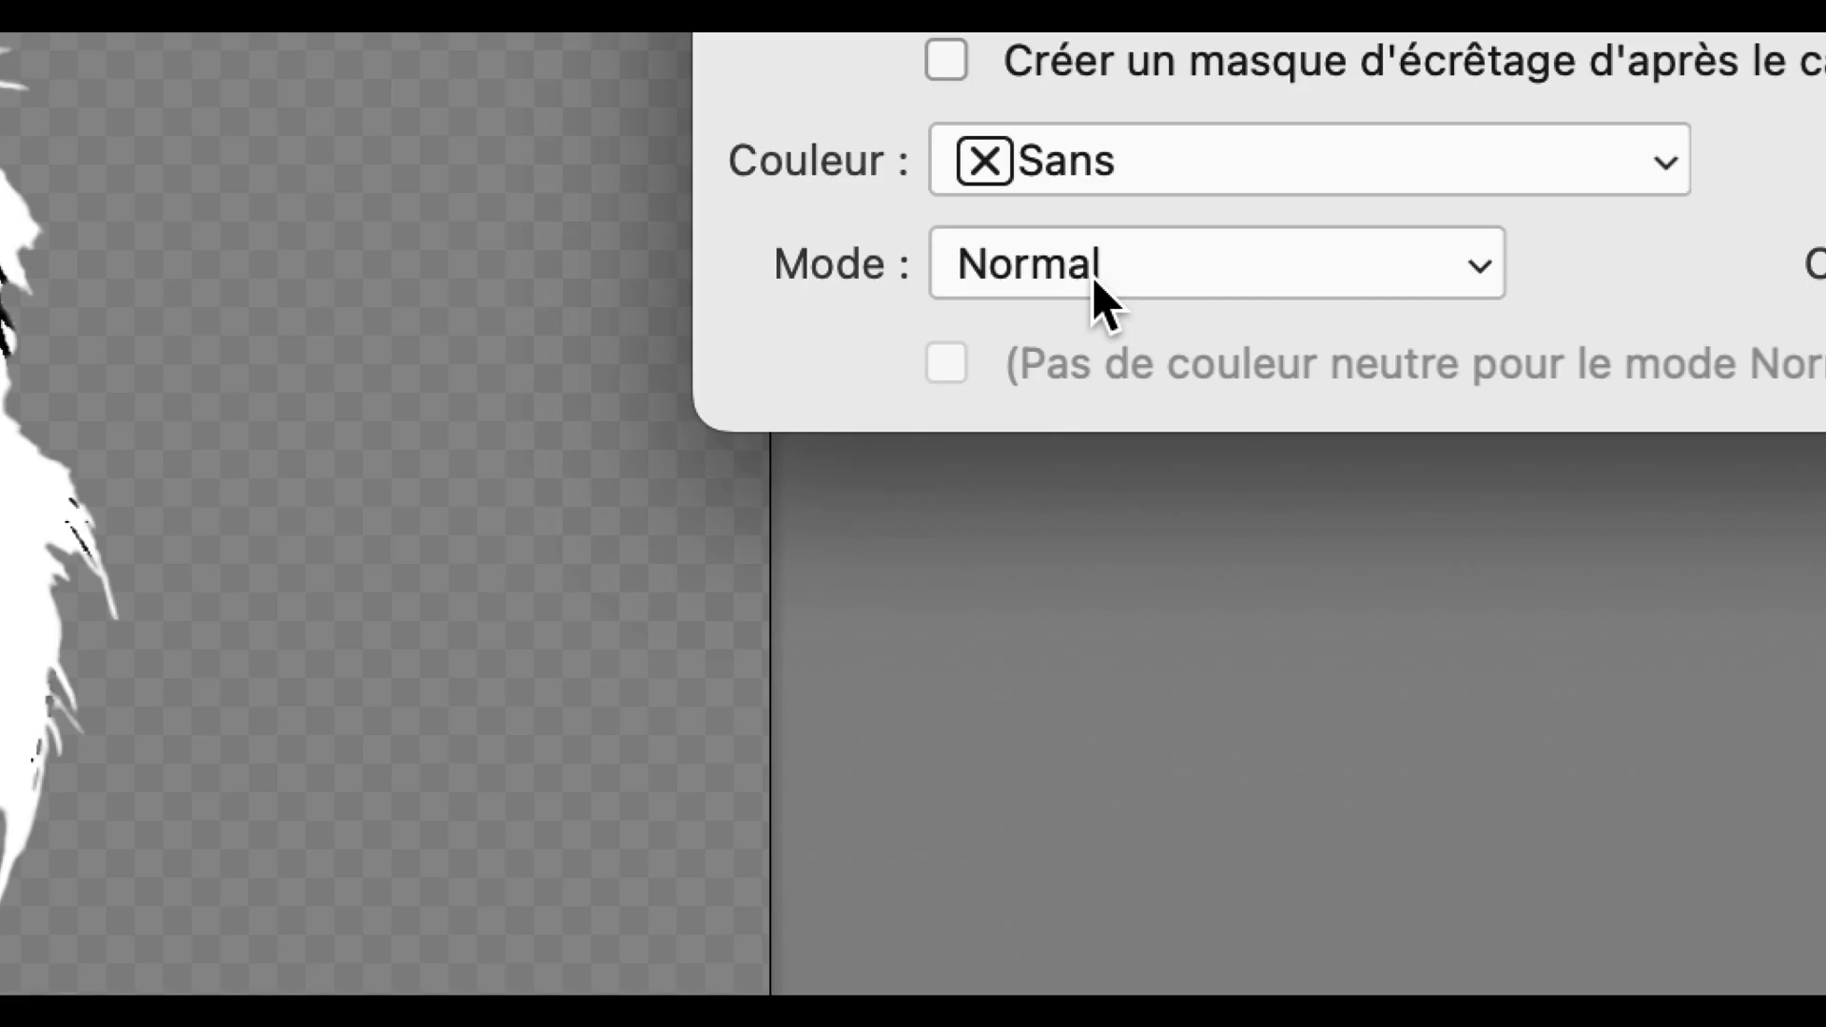
click(1092, 278)
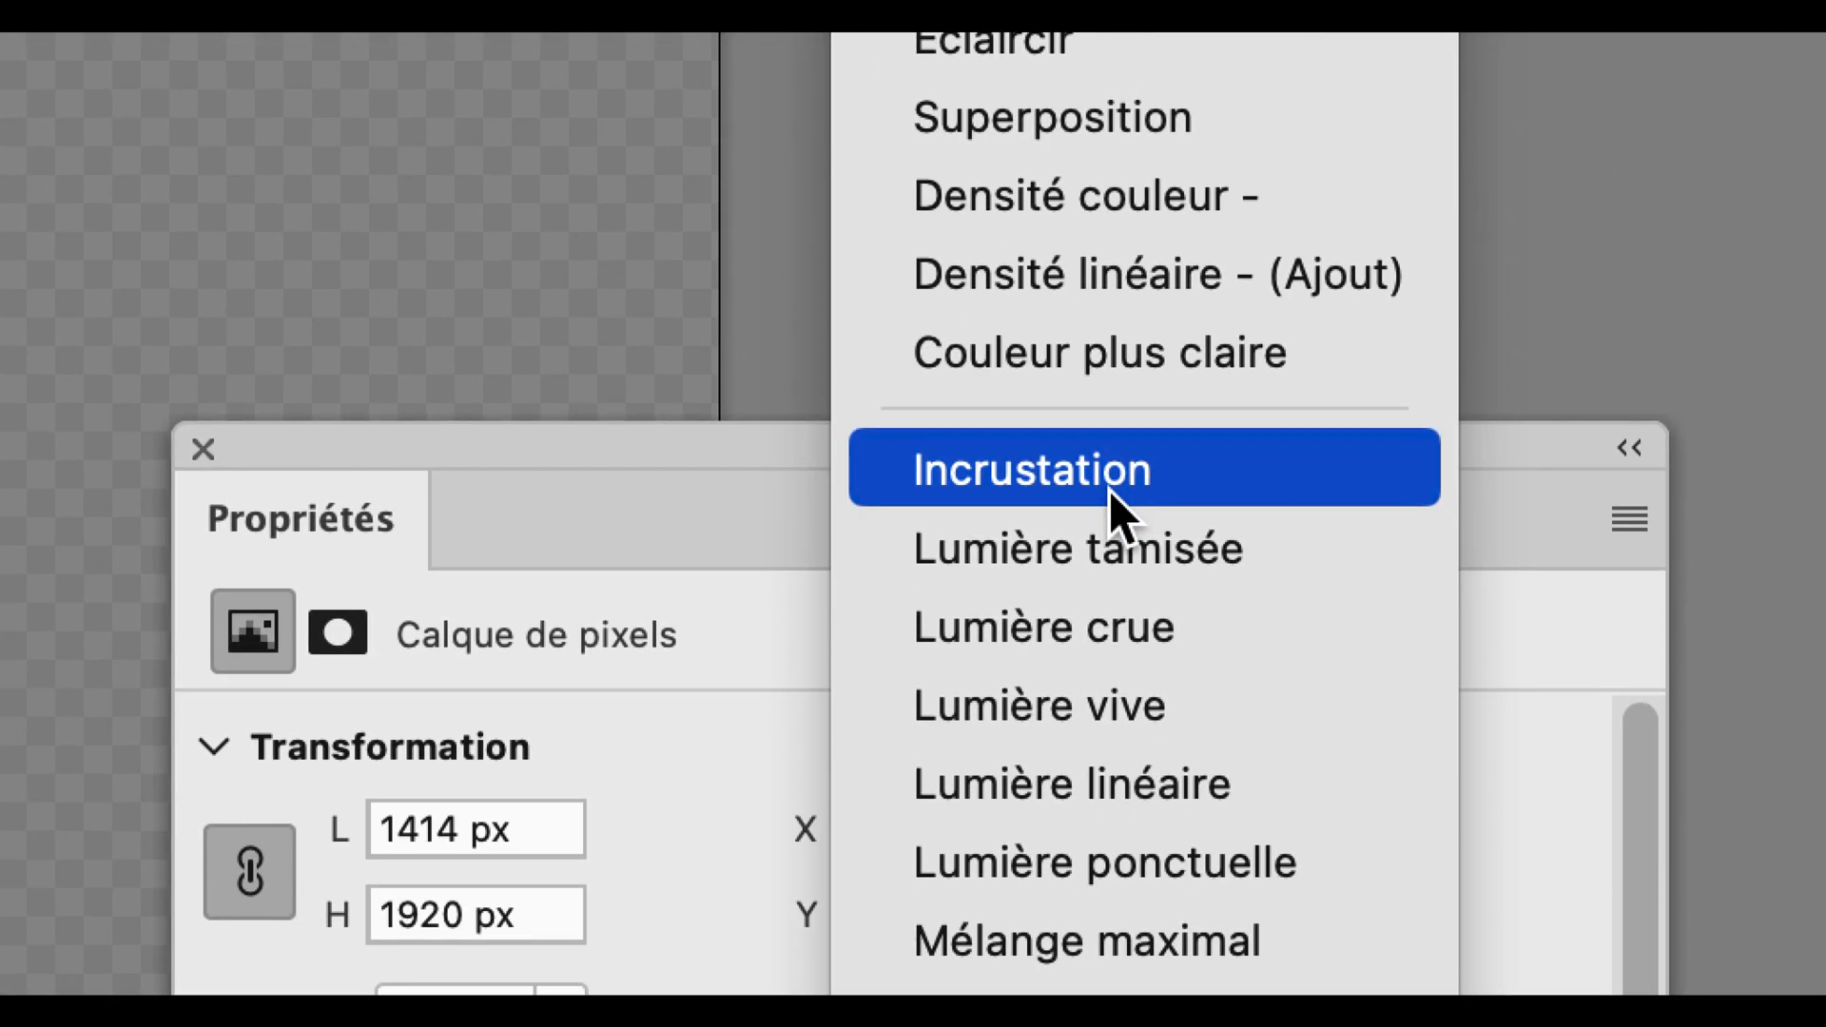
click(1109, 489)
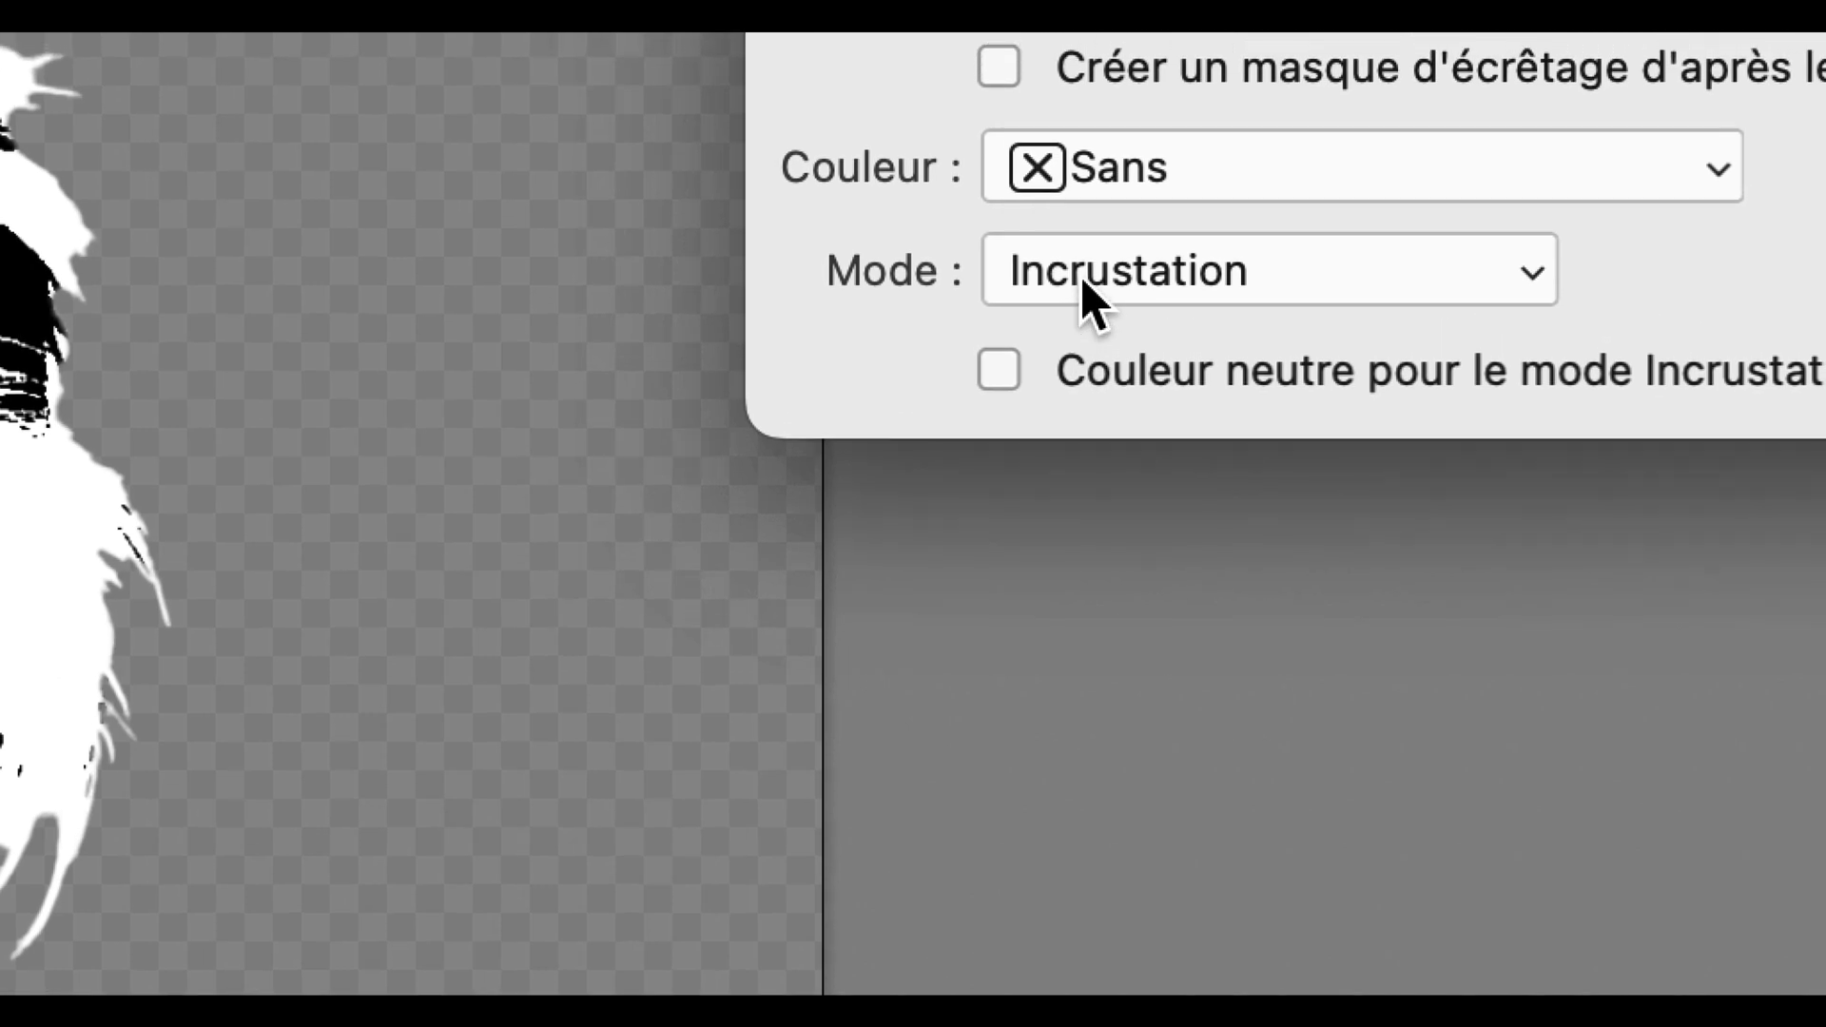
click(1086, 283)
click(1166, 273)
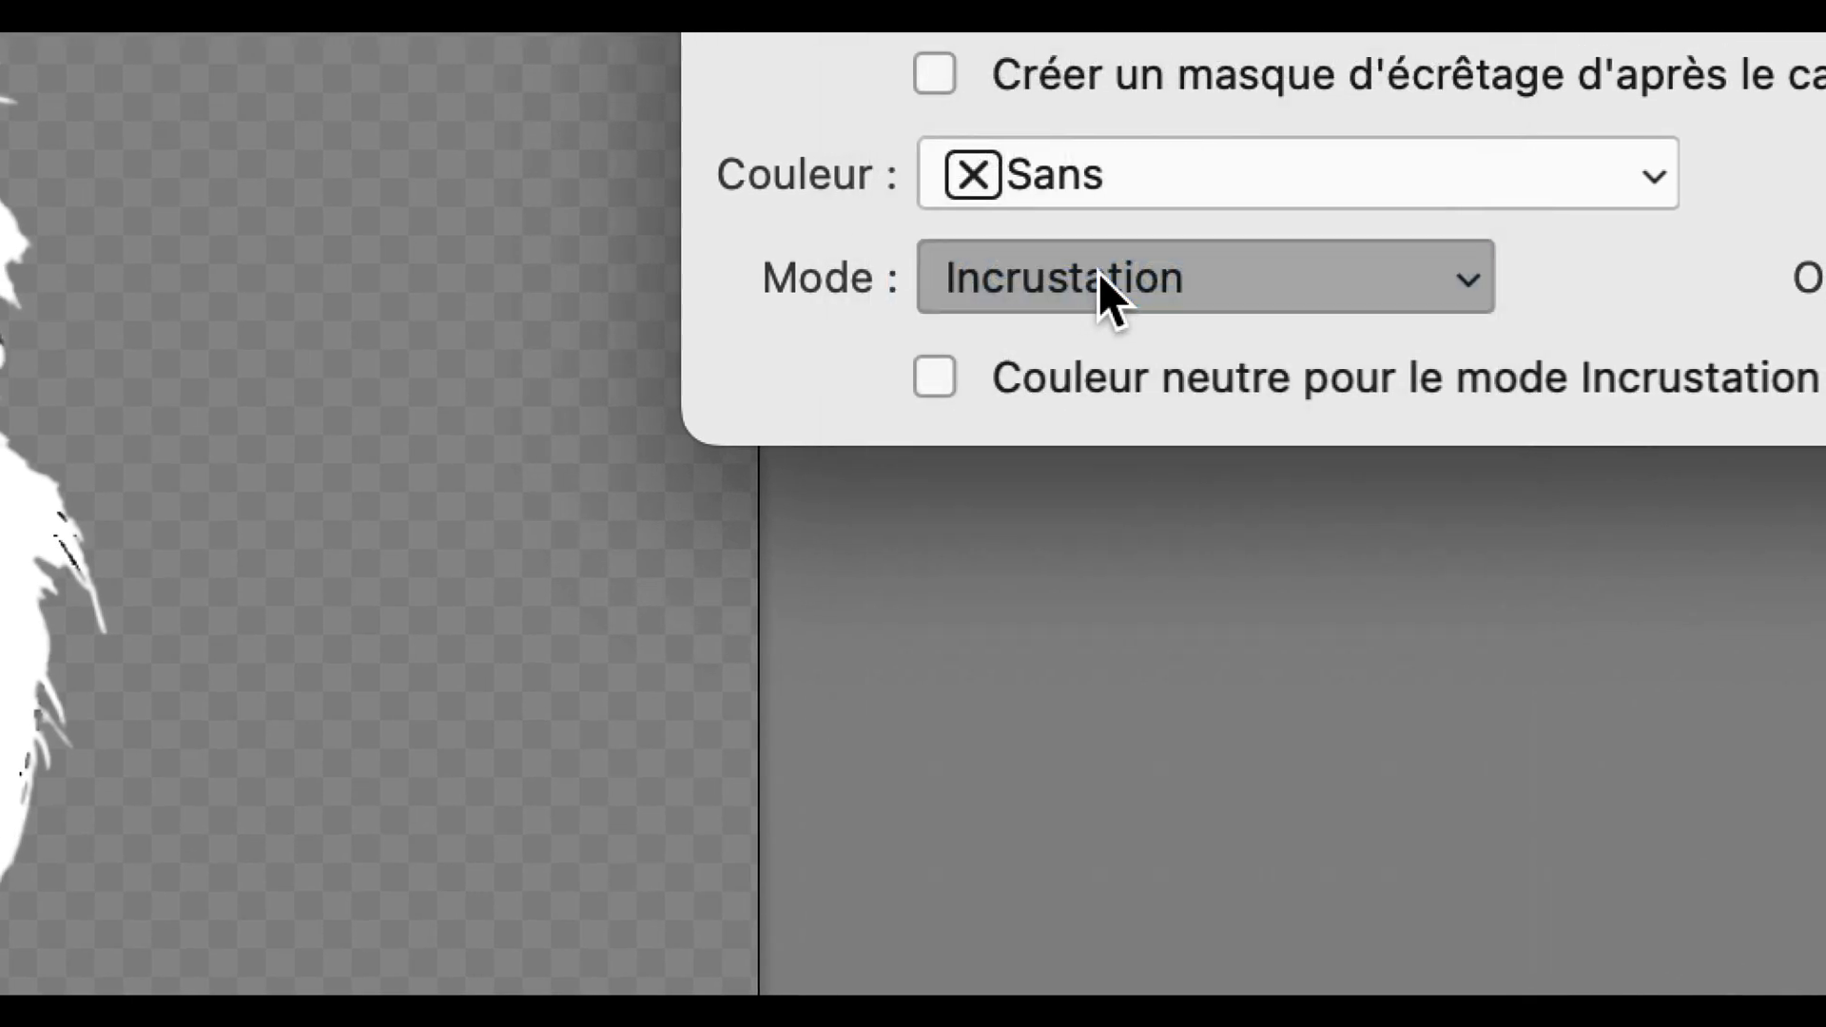
click(1006, 391)
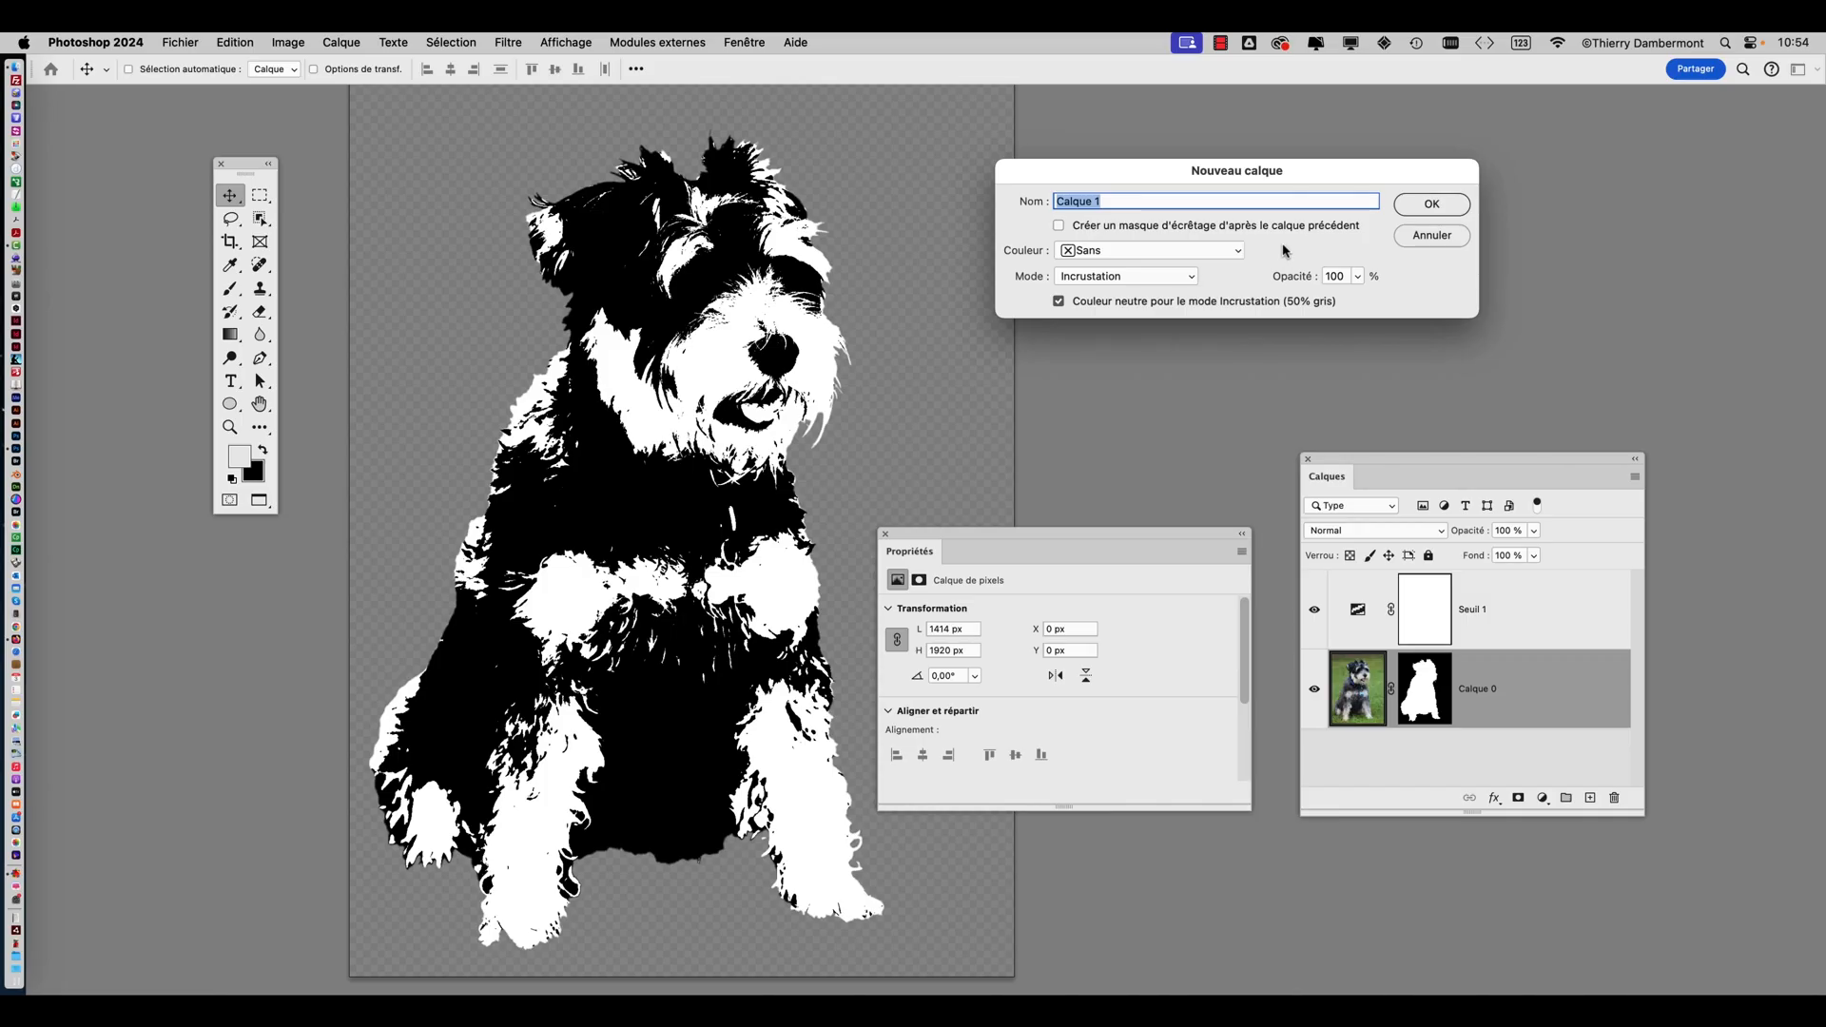
click(1433, 207)
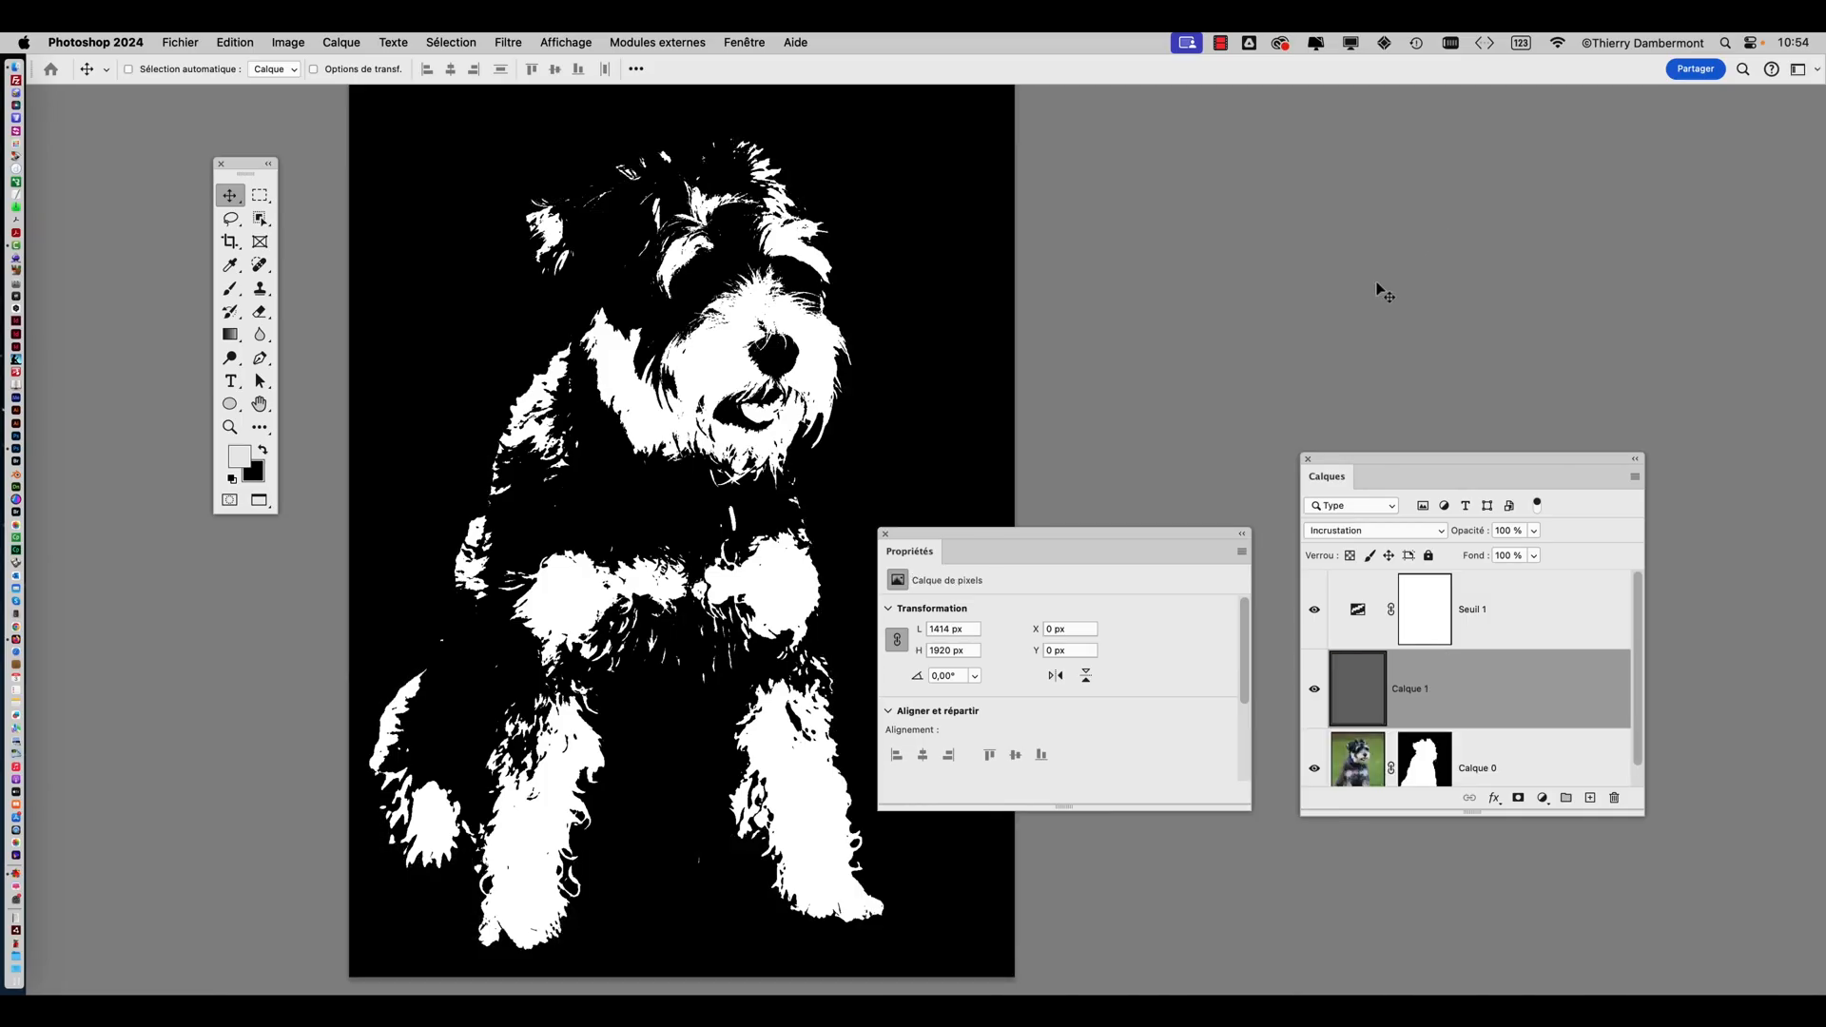
Move and enlarge the Calques panel to show all three layers, and check Calque 1's blending modes, keeping Incrustation
drag(1369, 463, 1350, 181)
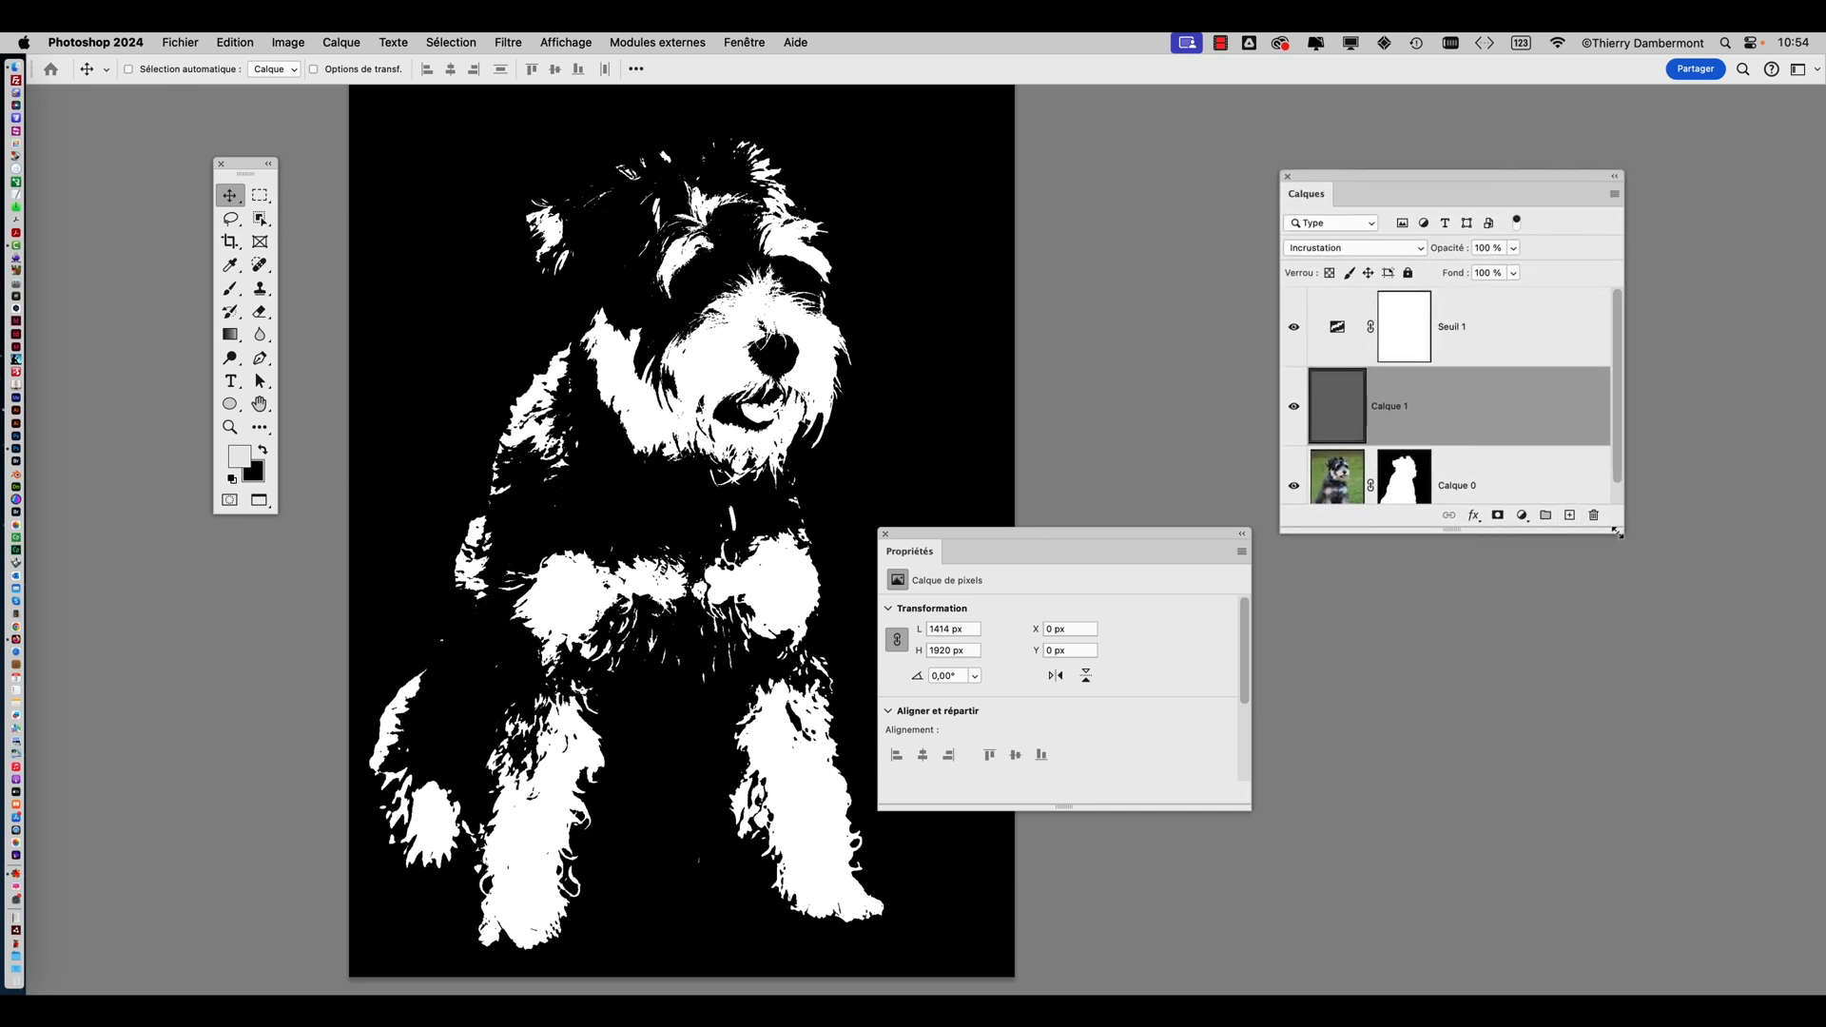
drag(1619, 534, 1649, 685)
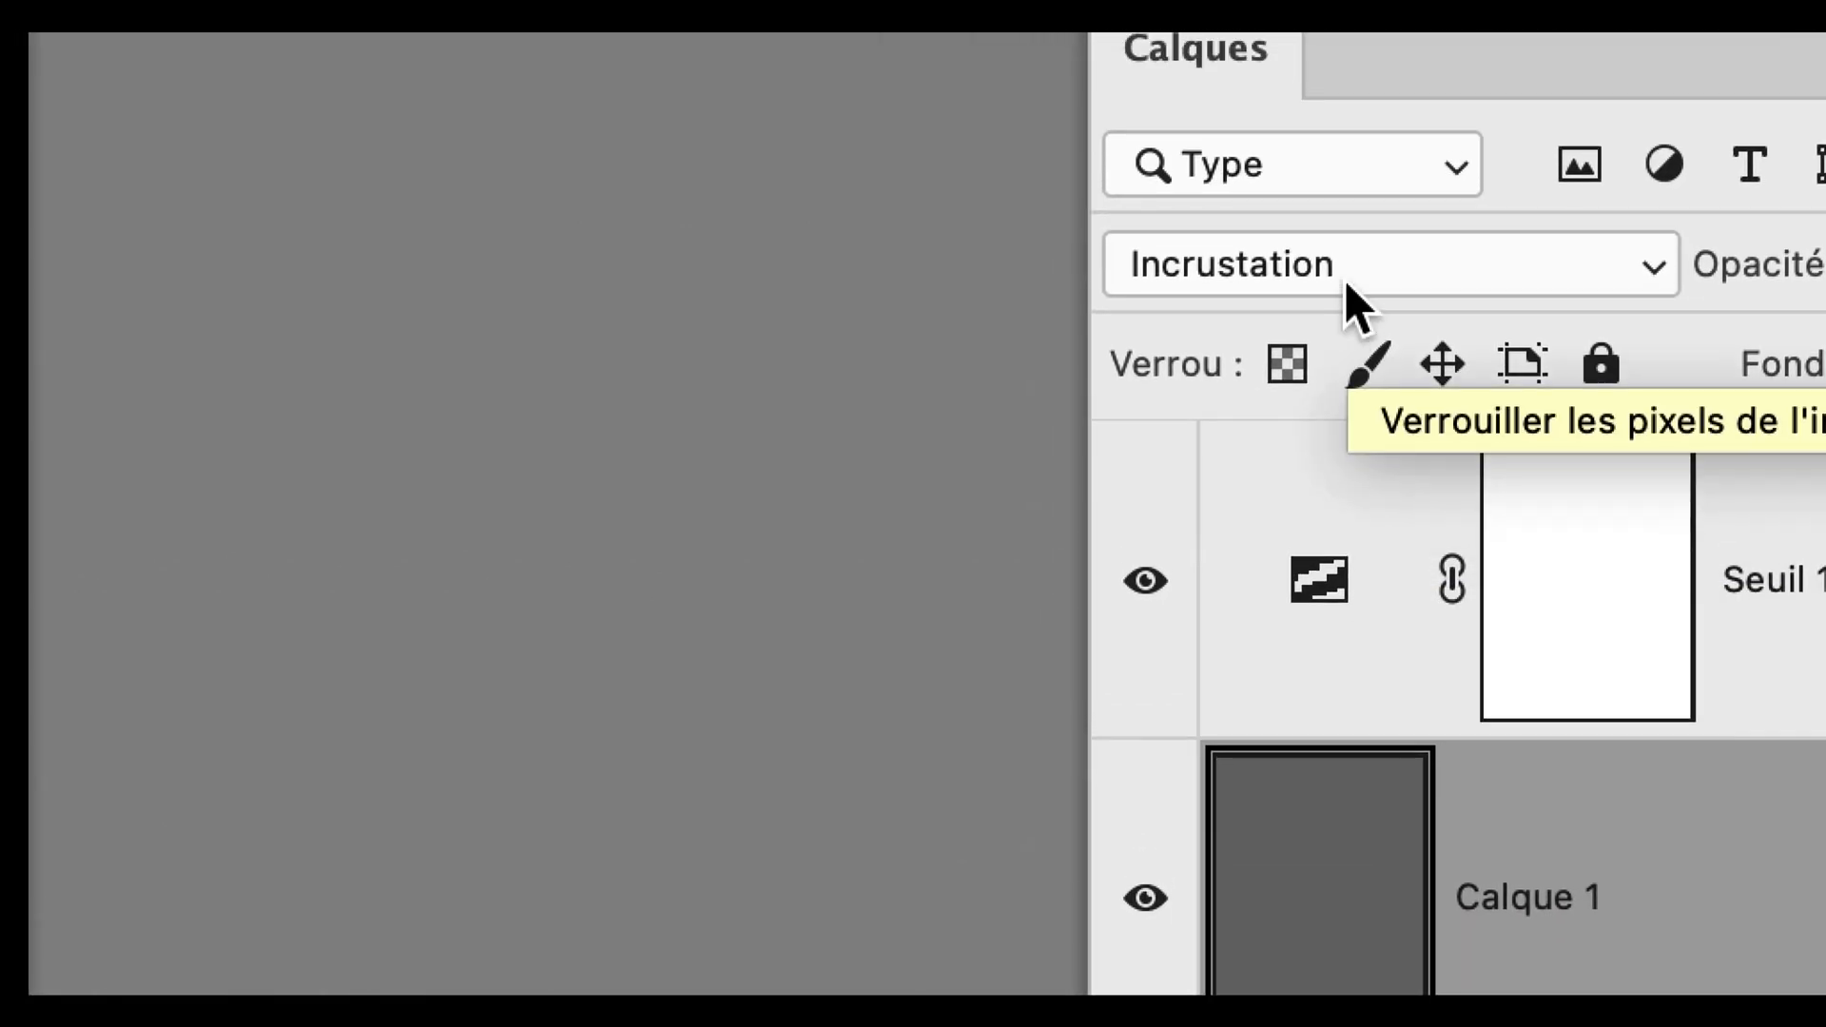
click(1412, 301)
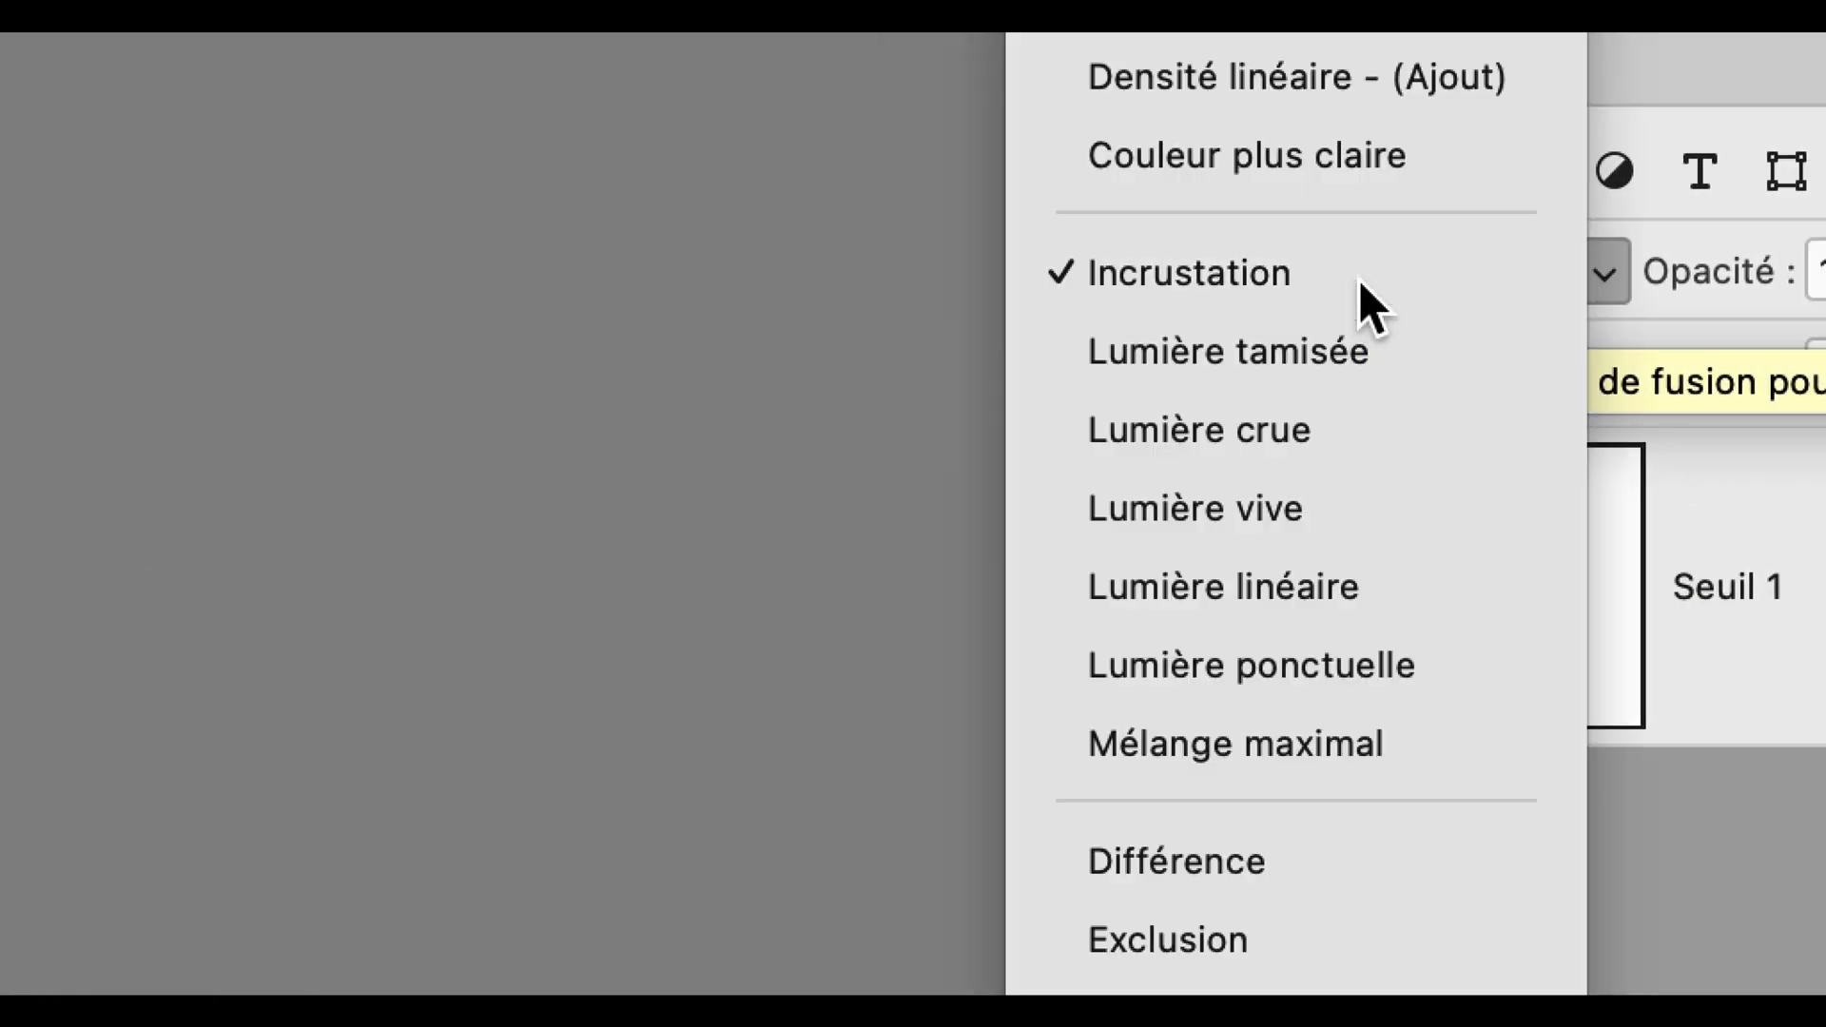
click(1360, 283)
click(1360, 283)
click(1360, 282)
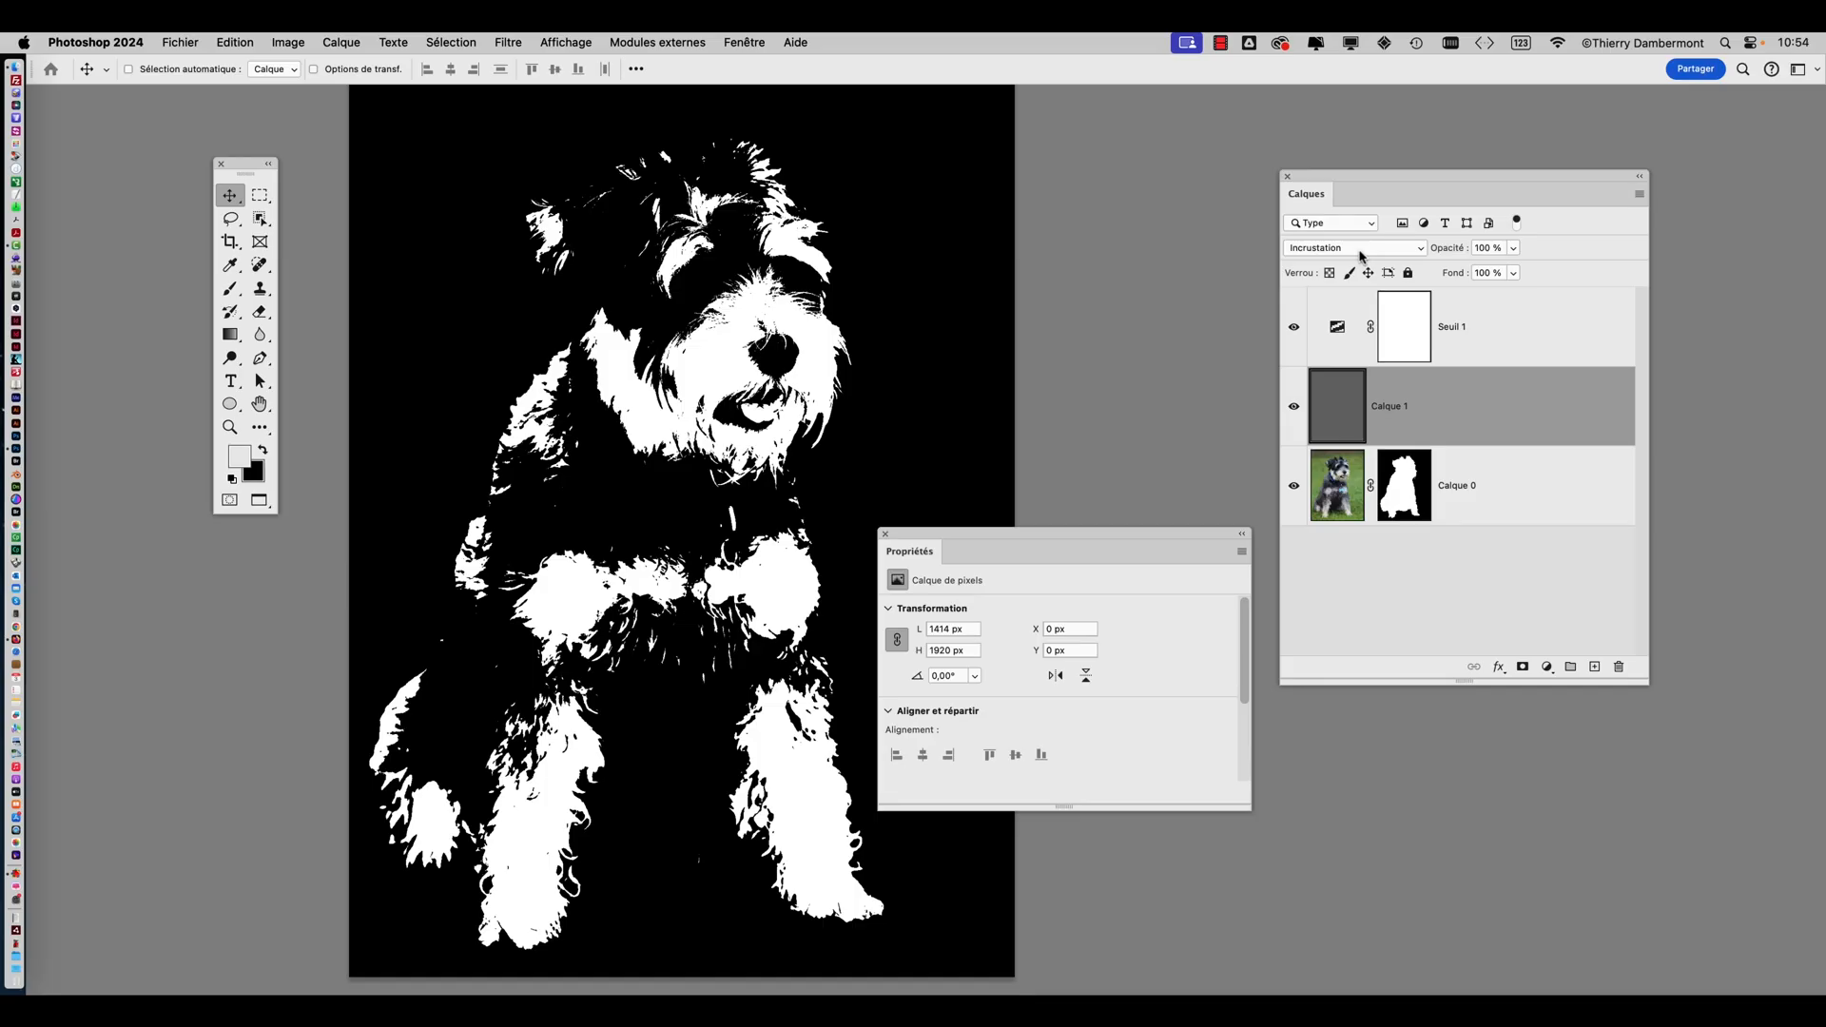
Fill Calque 1 with 50% gris in Normal mode at 100% opacity, and return to the Move tool
key(shift+BackSpace)
drag(1058, 301, 839, 187)
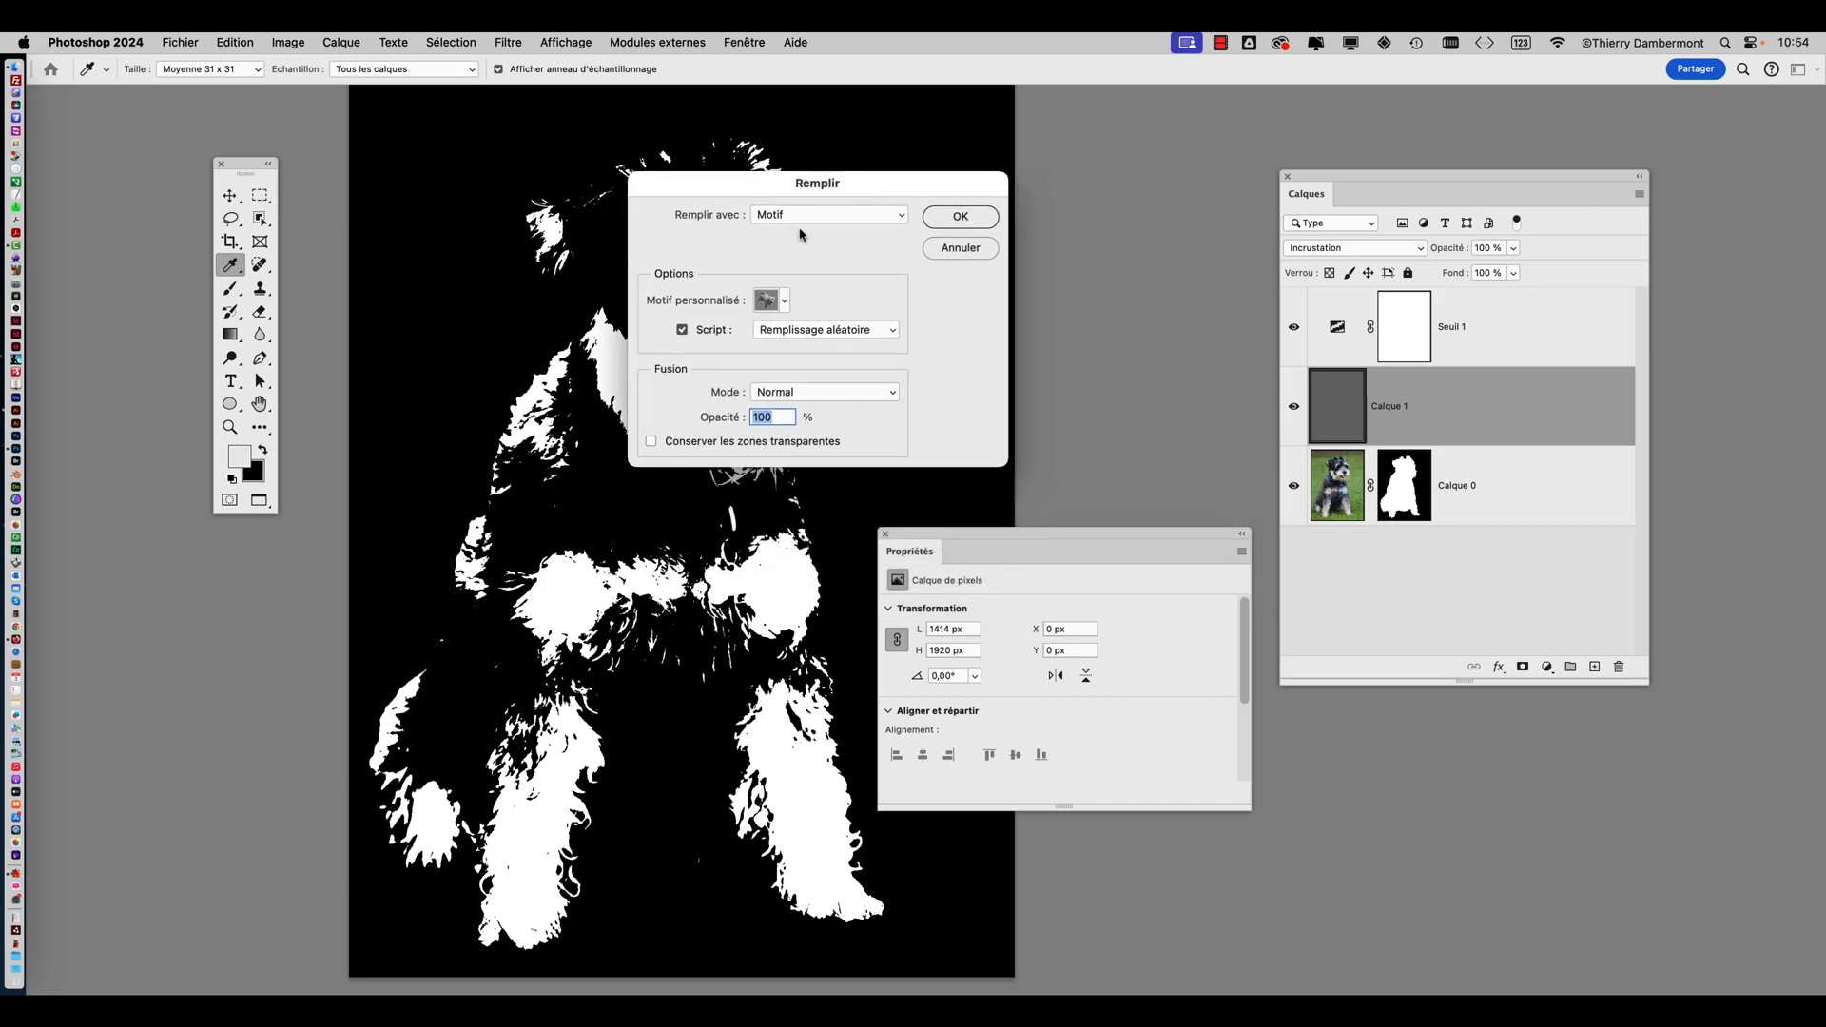
click(802, 217)
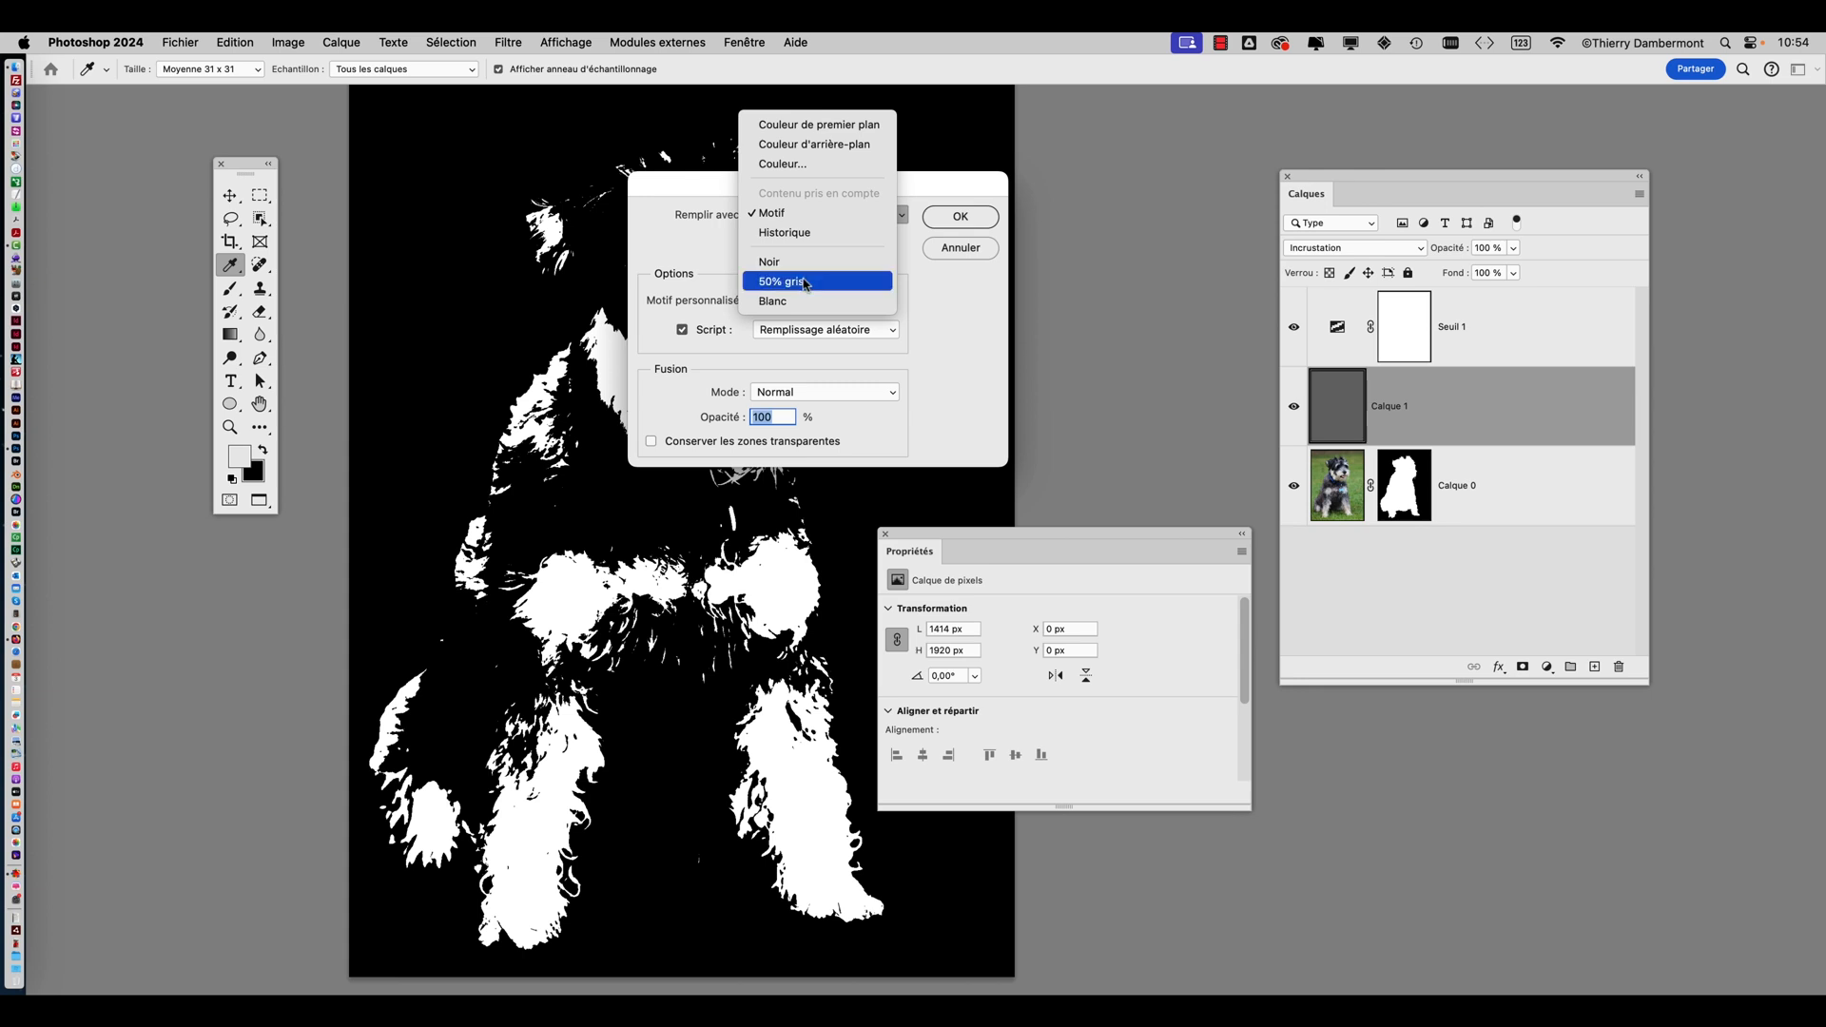
click(806, 283)
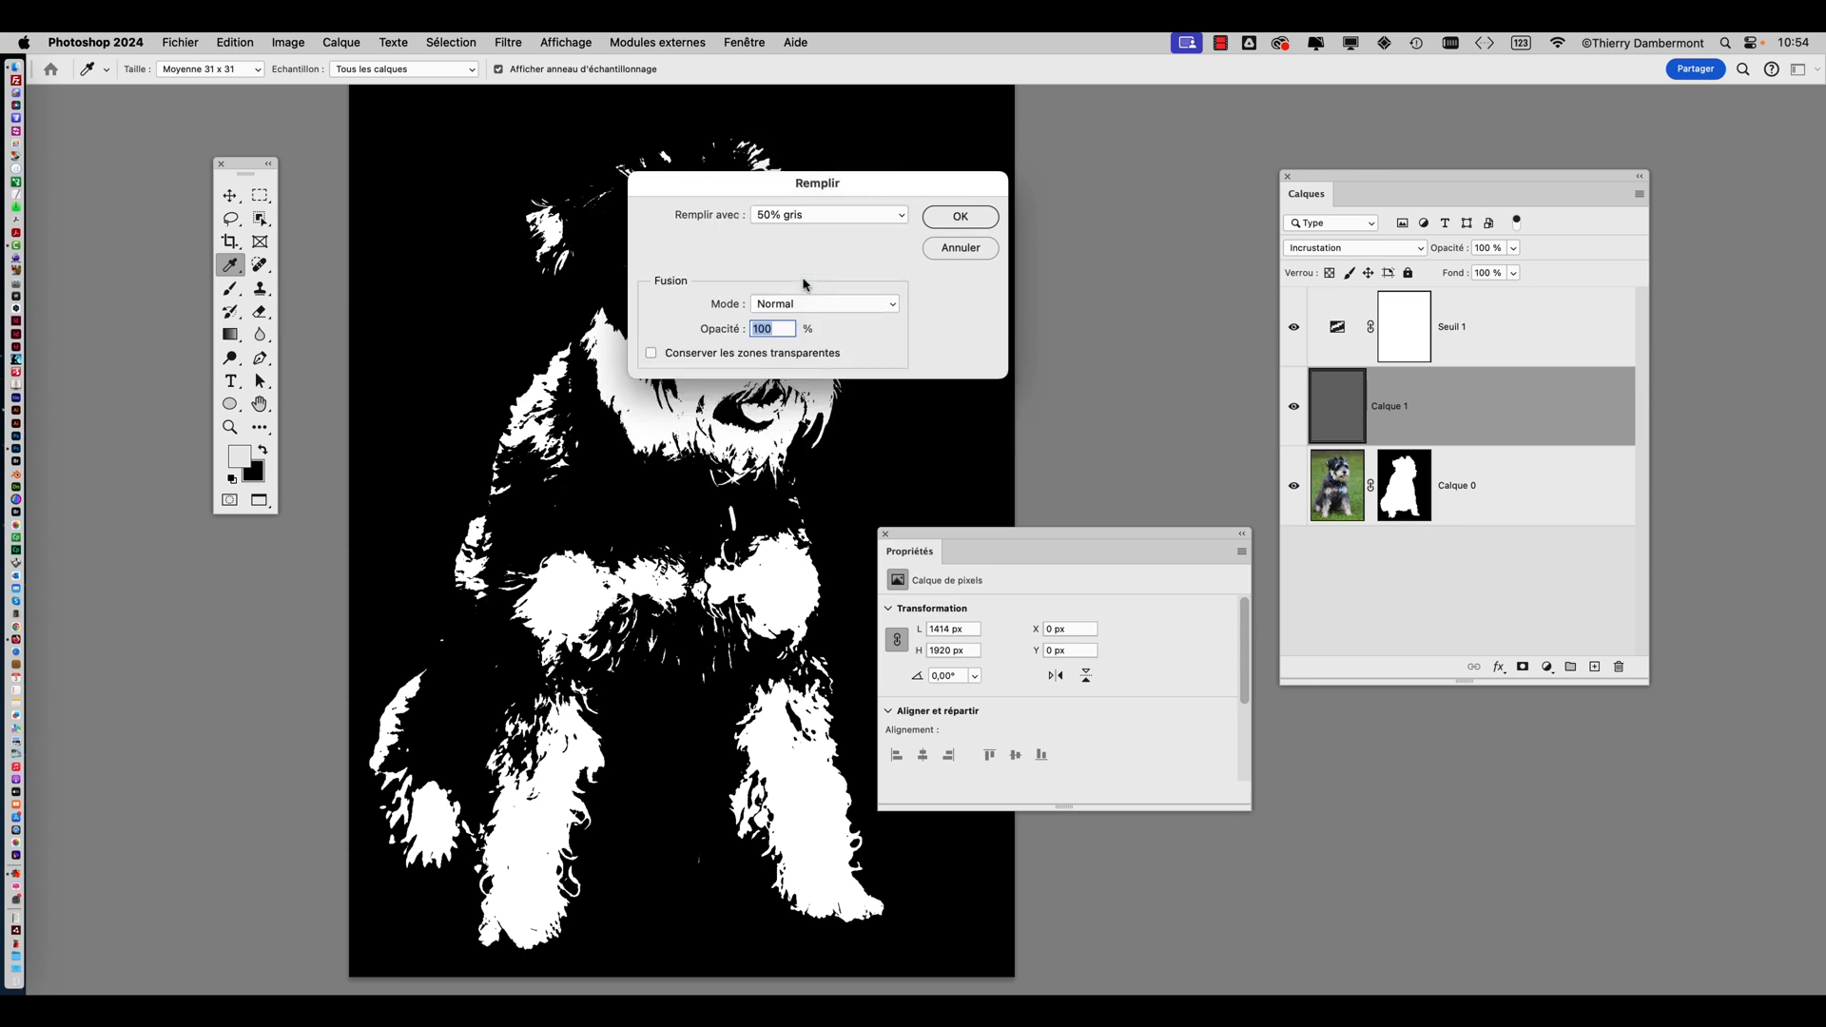
click(962, 218)
key(v)
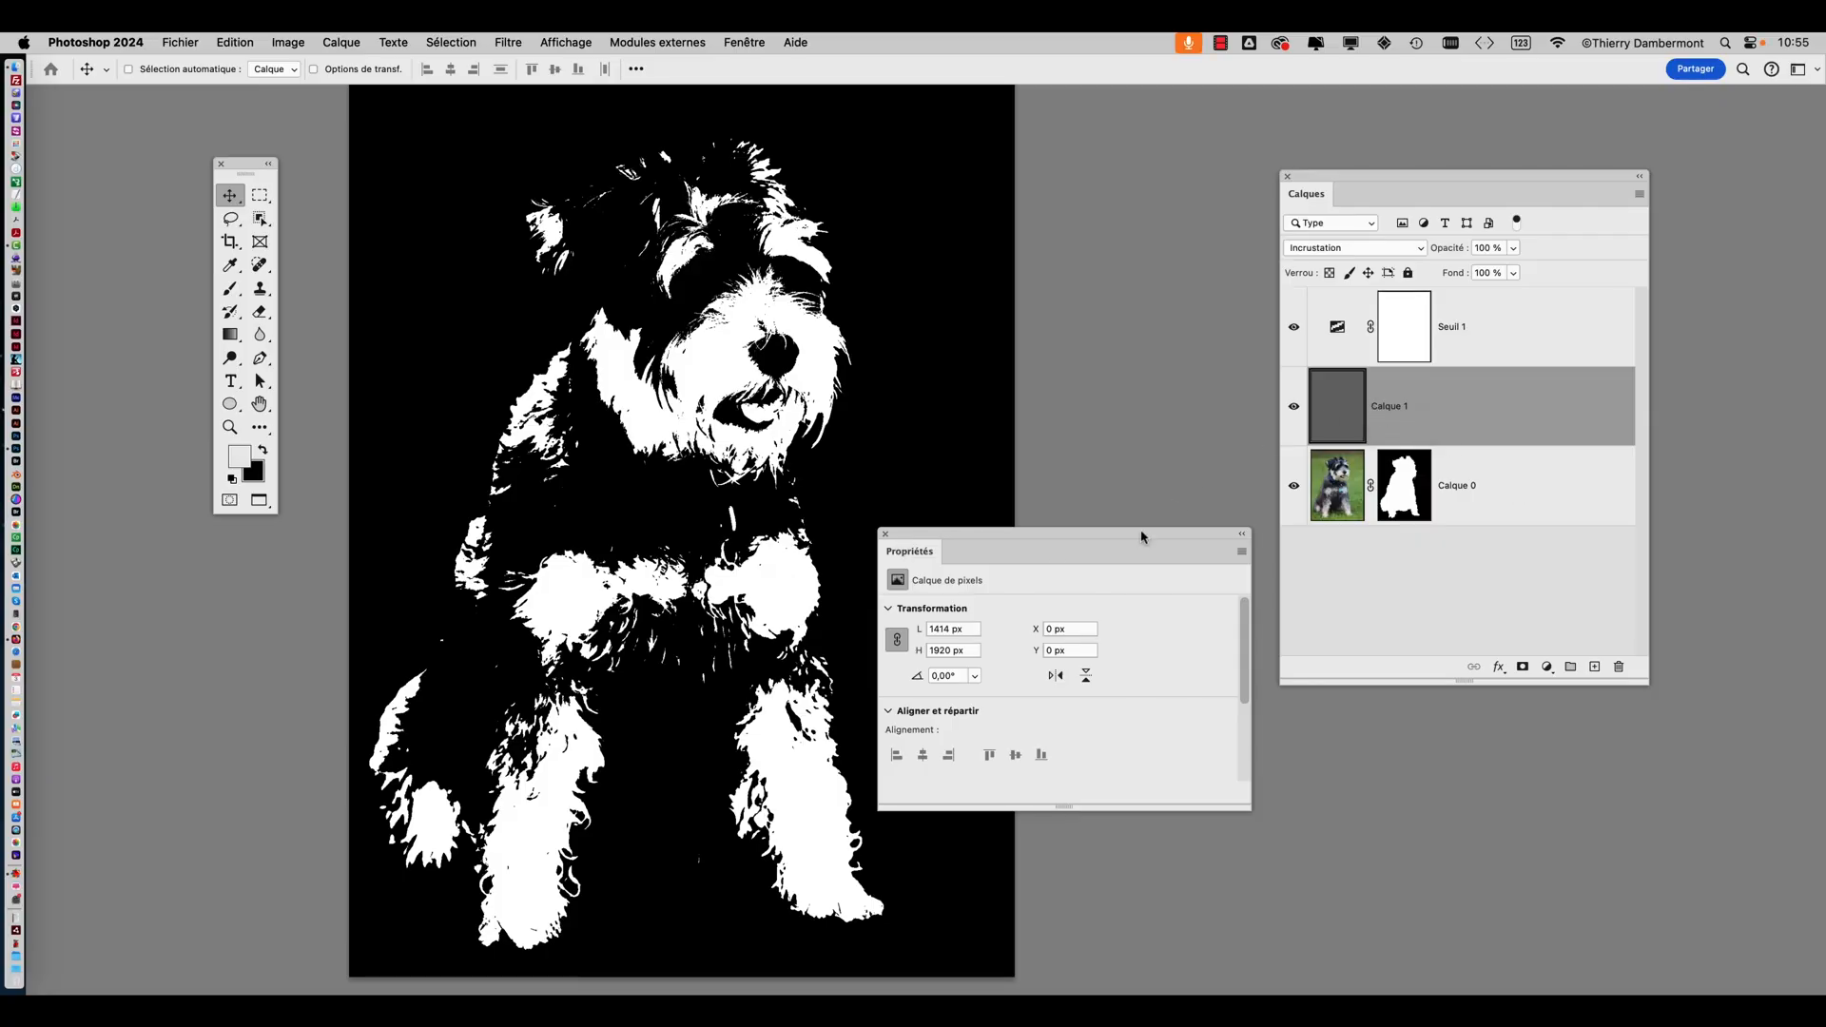
Compare the image background with Calque 1 hidden and visible
mouse_move(1403, 430)
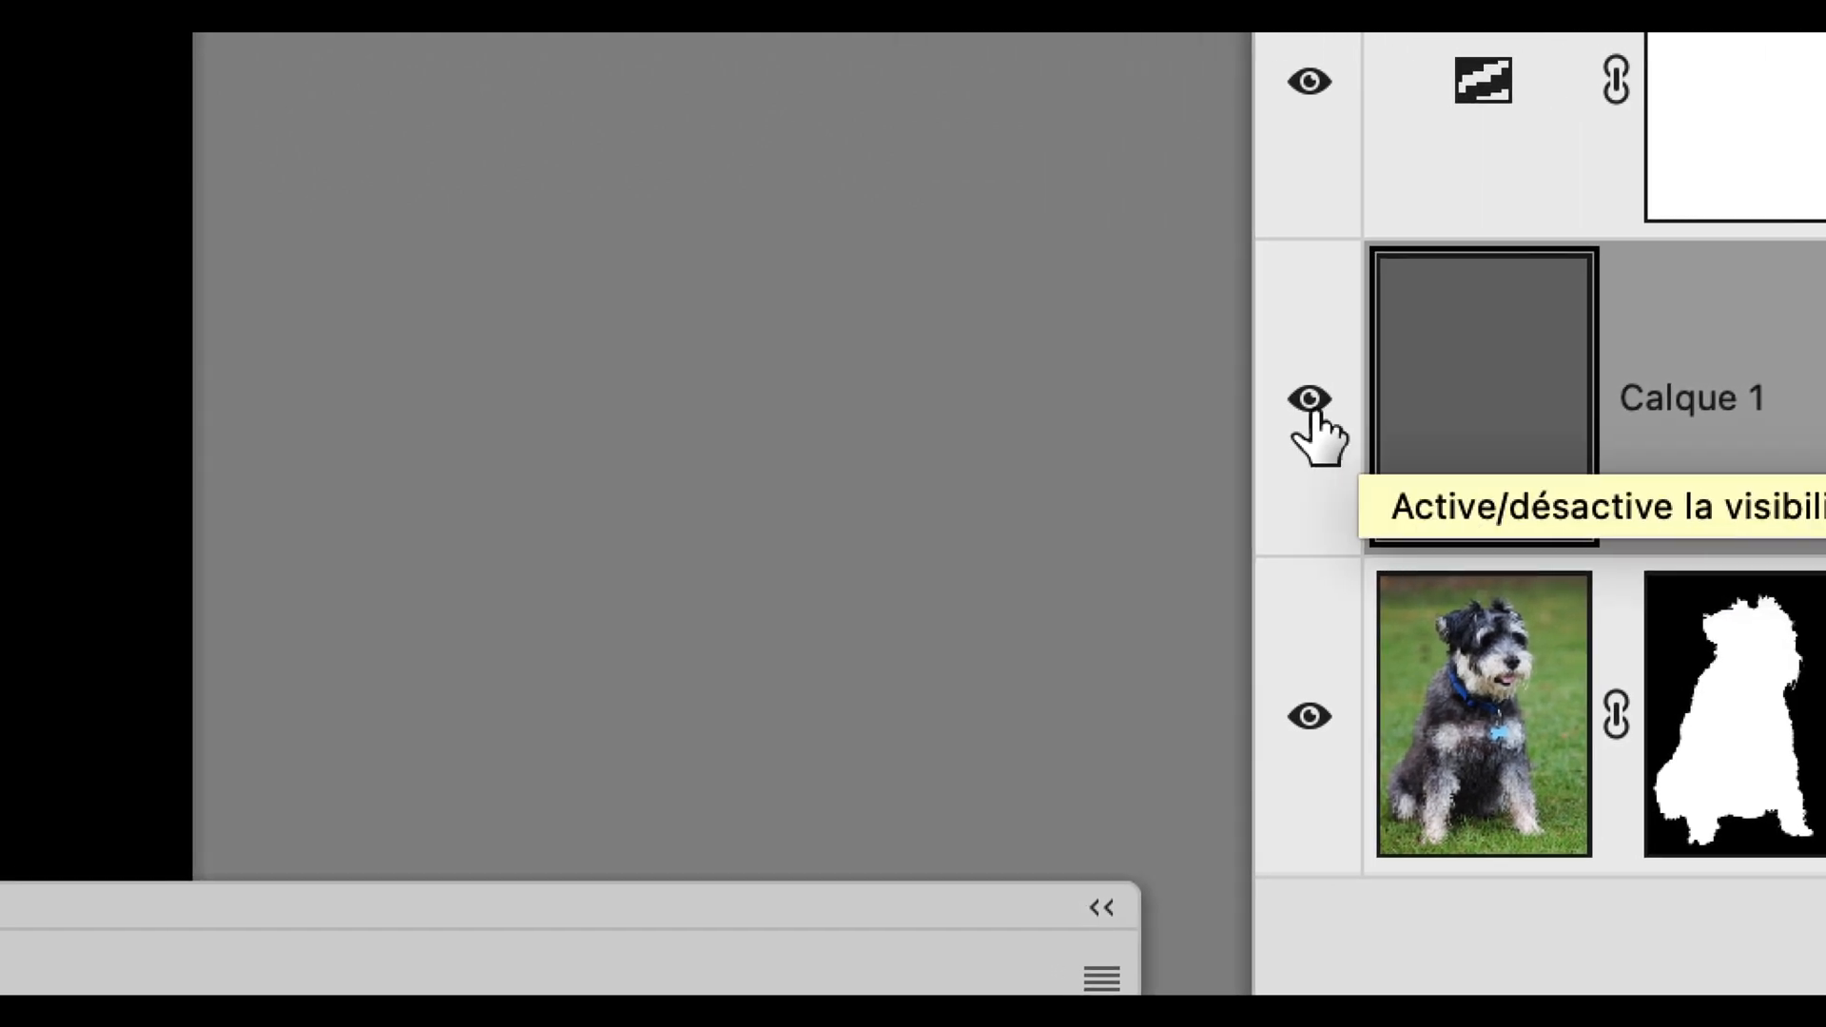
click(971, 360)
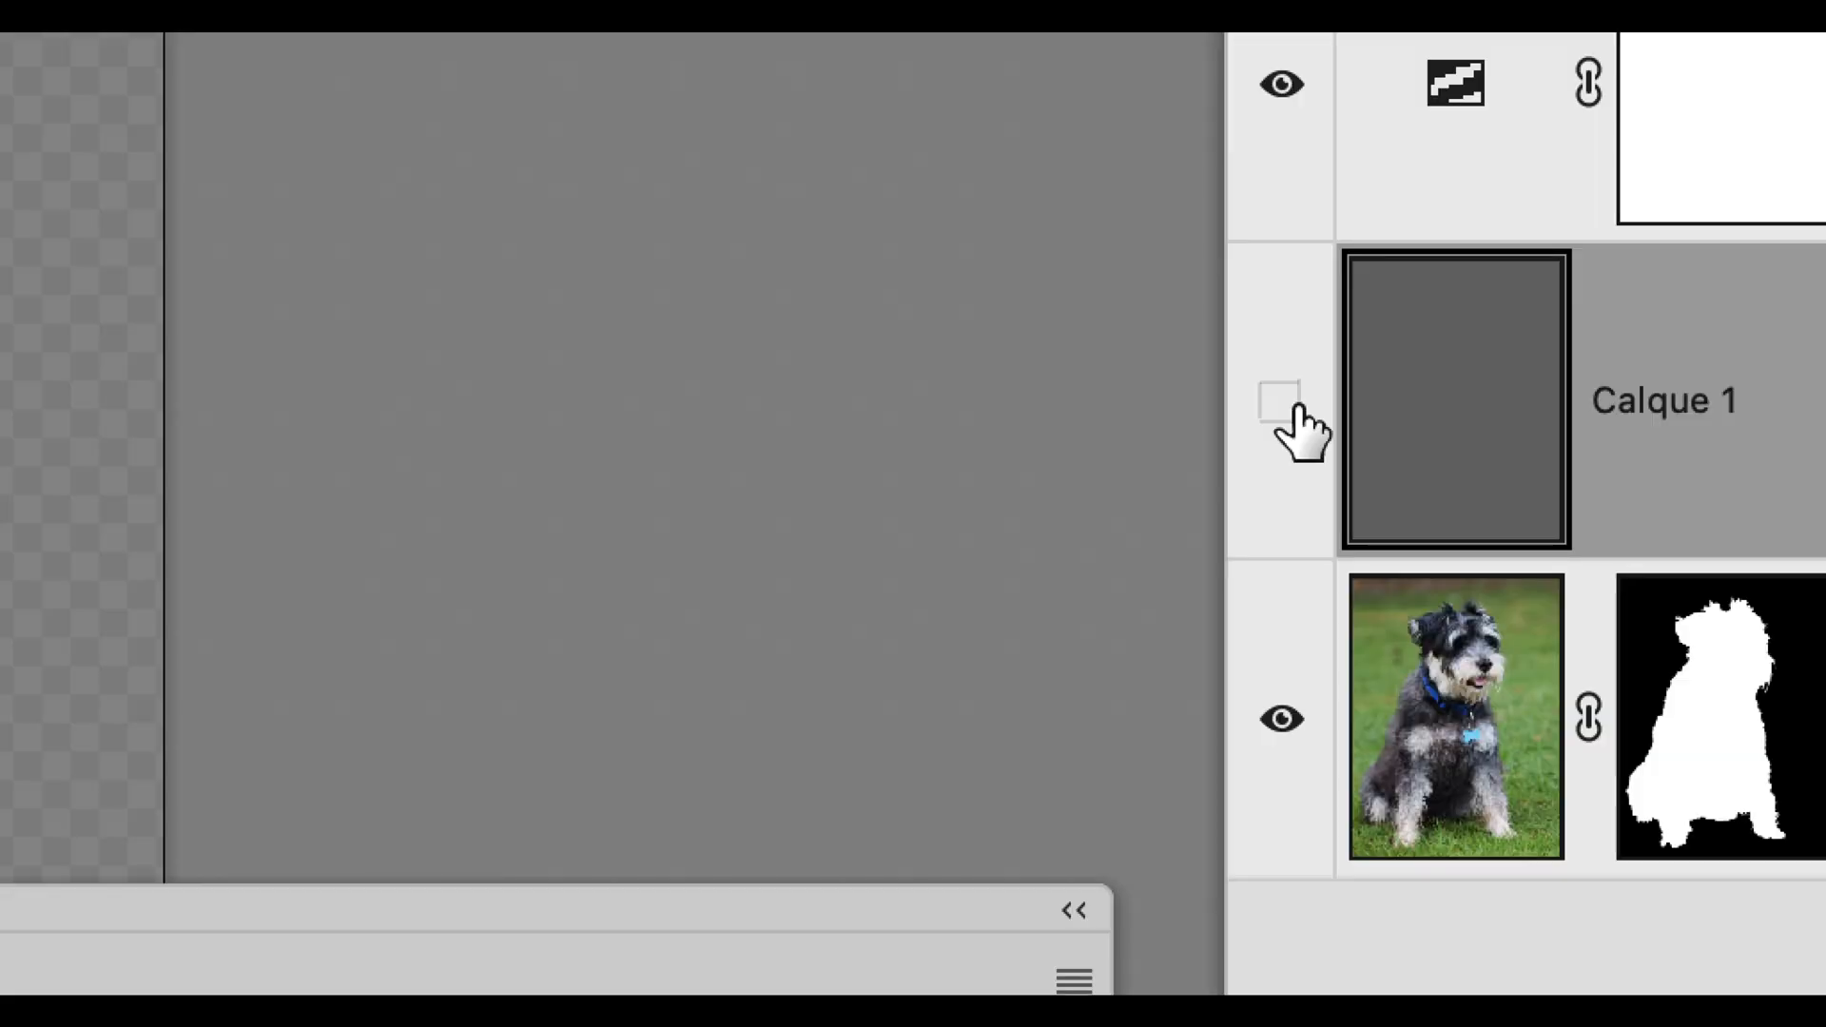
click(1295, 409)
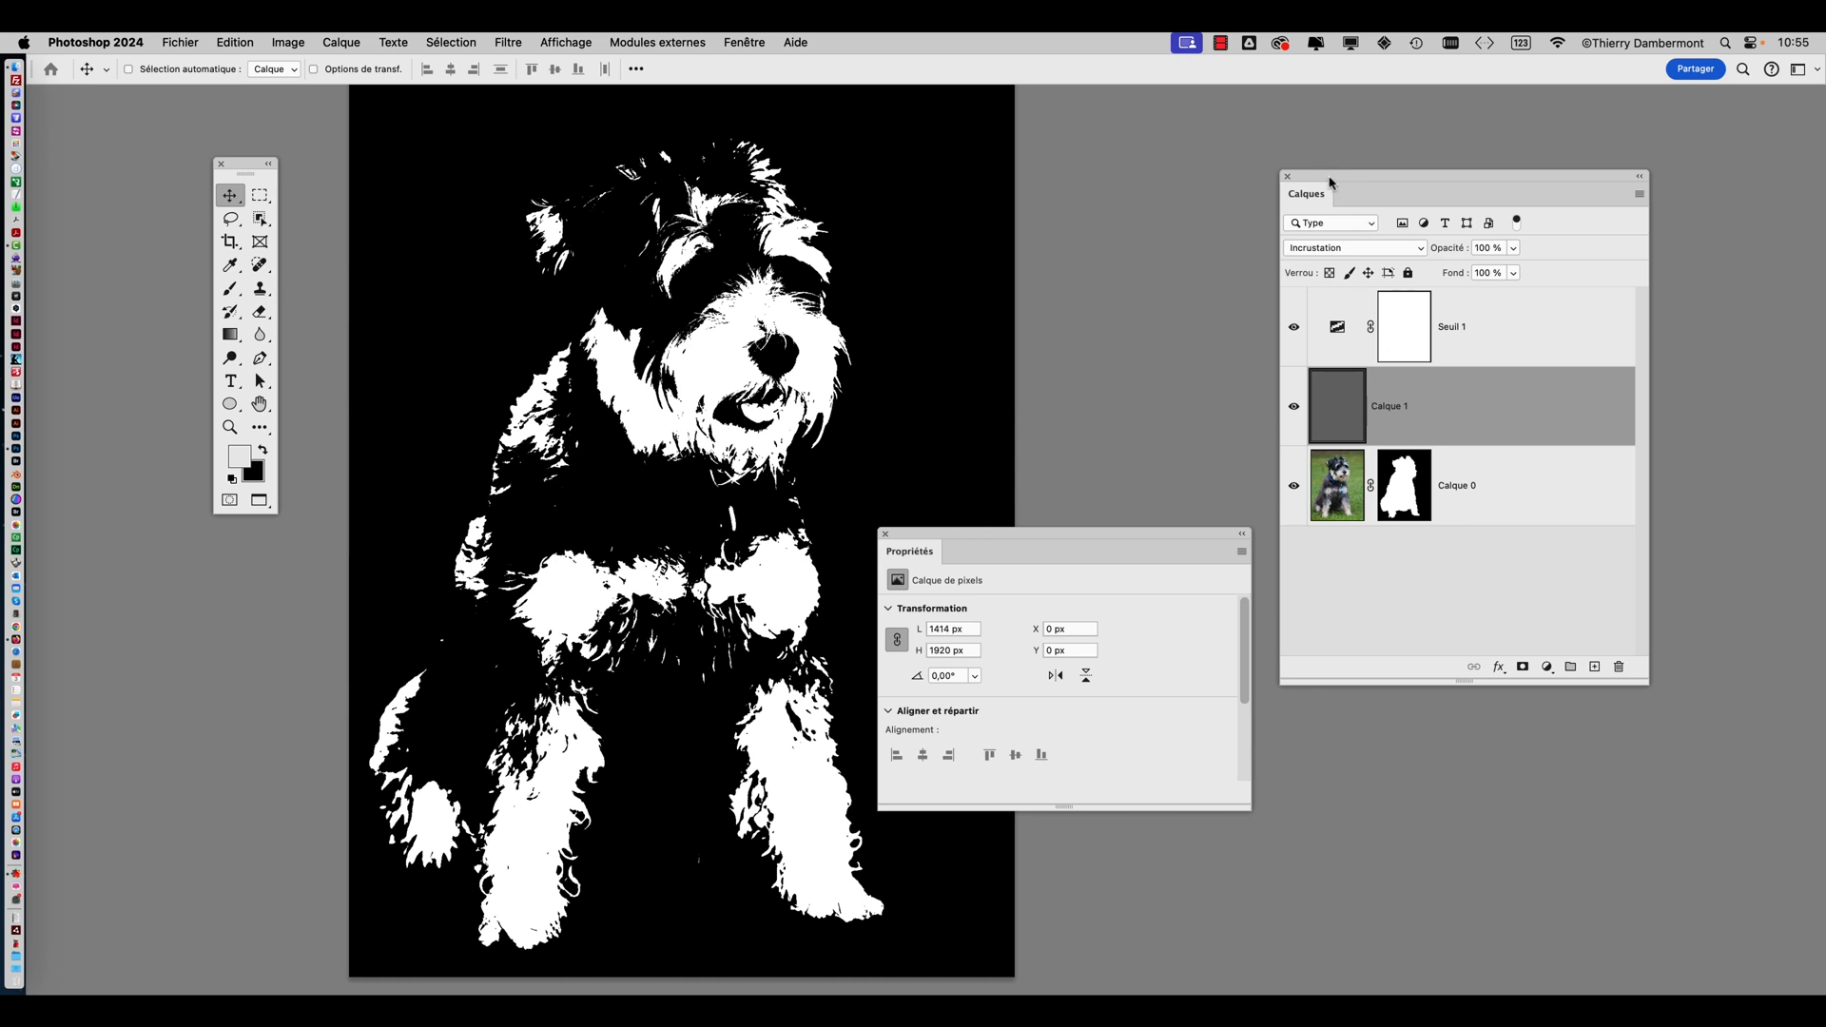
Reposition the Calques and Propriétés panels, narrow the Propriétés panel, and check the image again with and without Calque 1
drag(1316, 178, 1431, 154)
drag(1064, 534, 1153, 302)
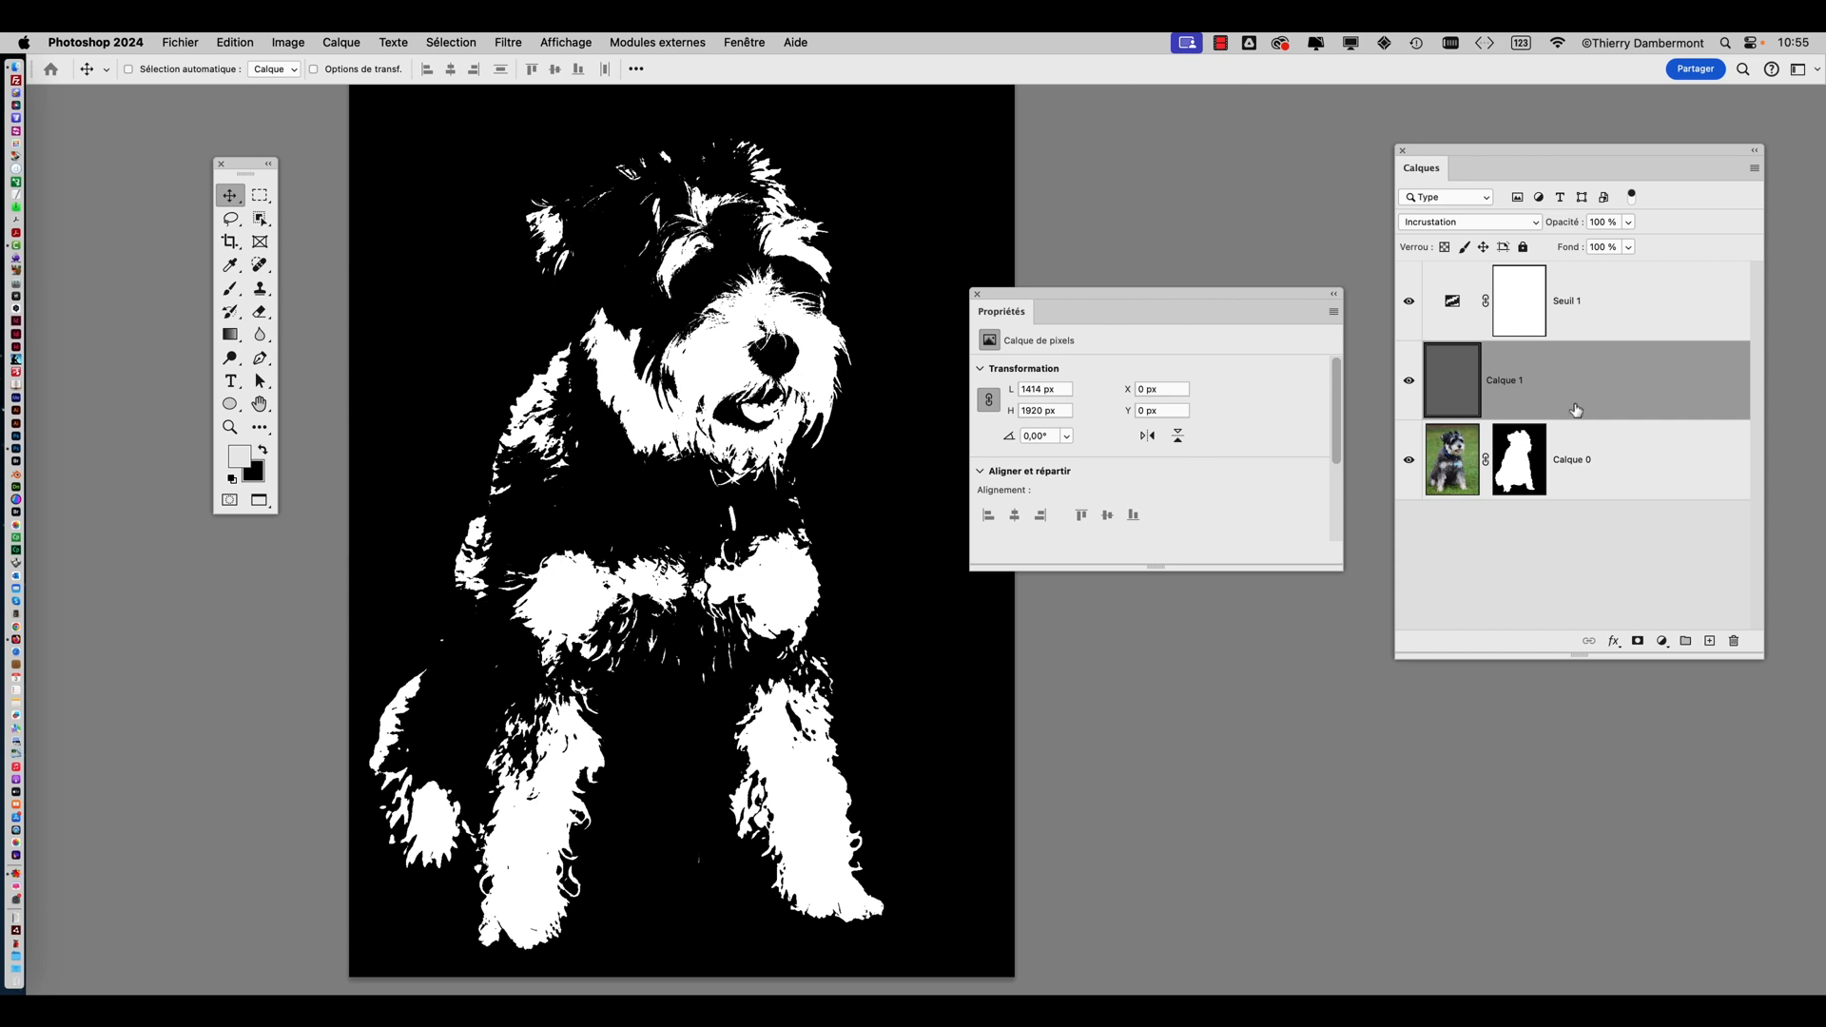
drag(1341, 570, 1251, 608)
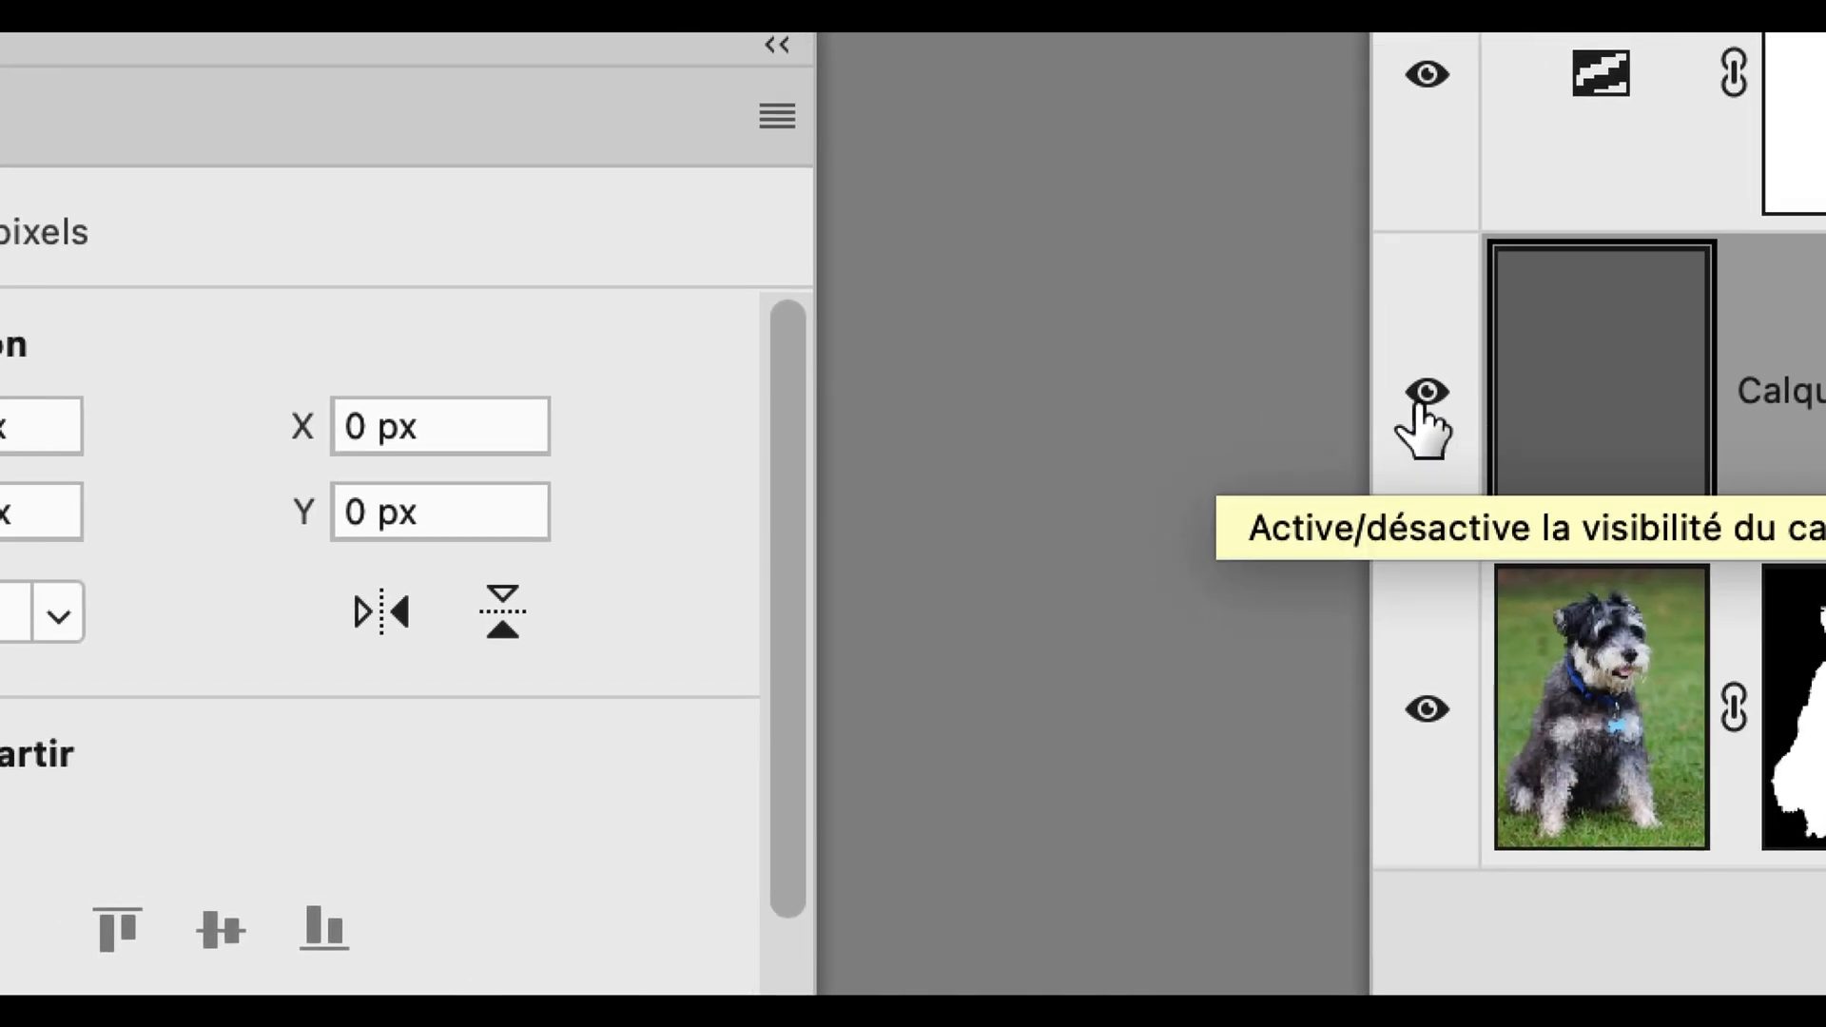
click(1313, 185)
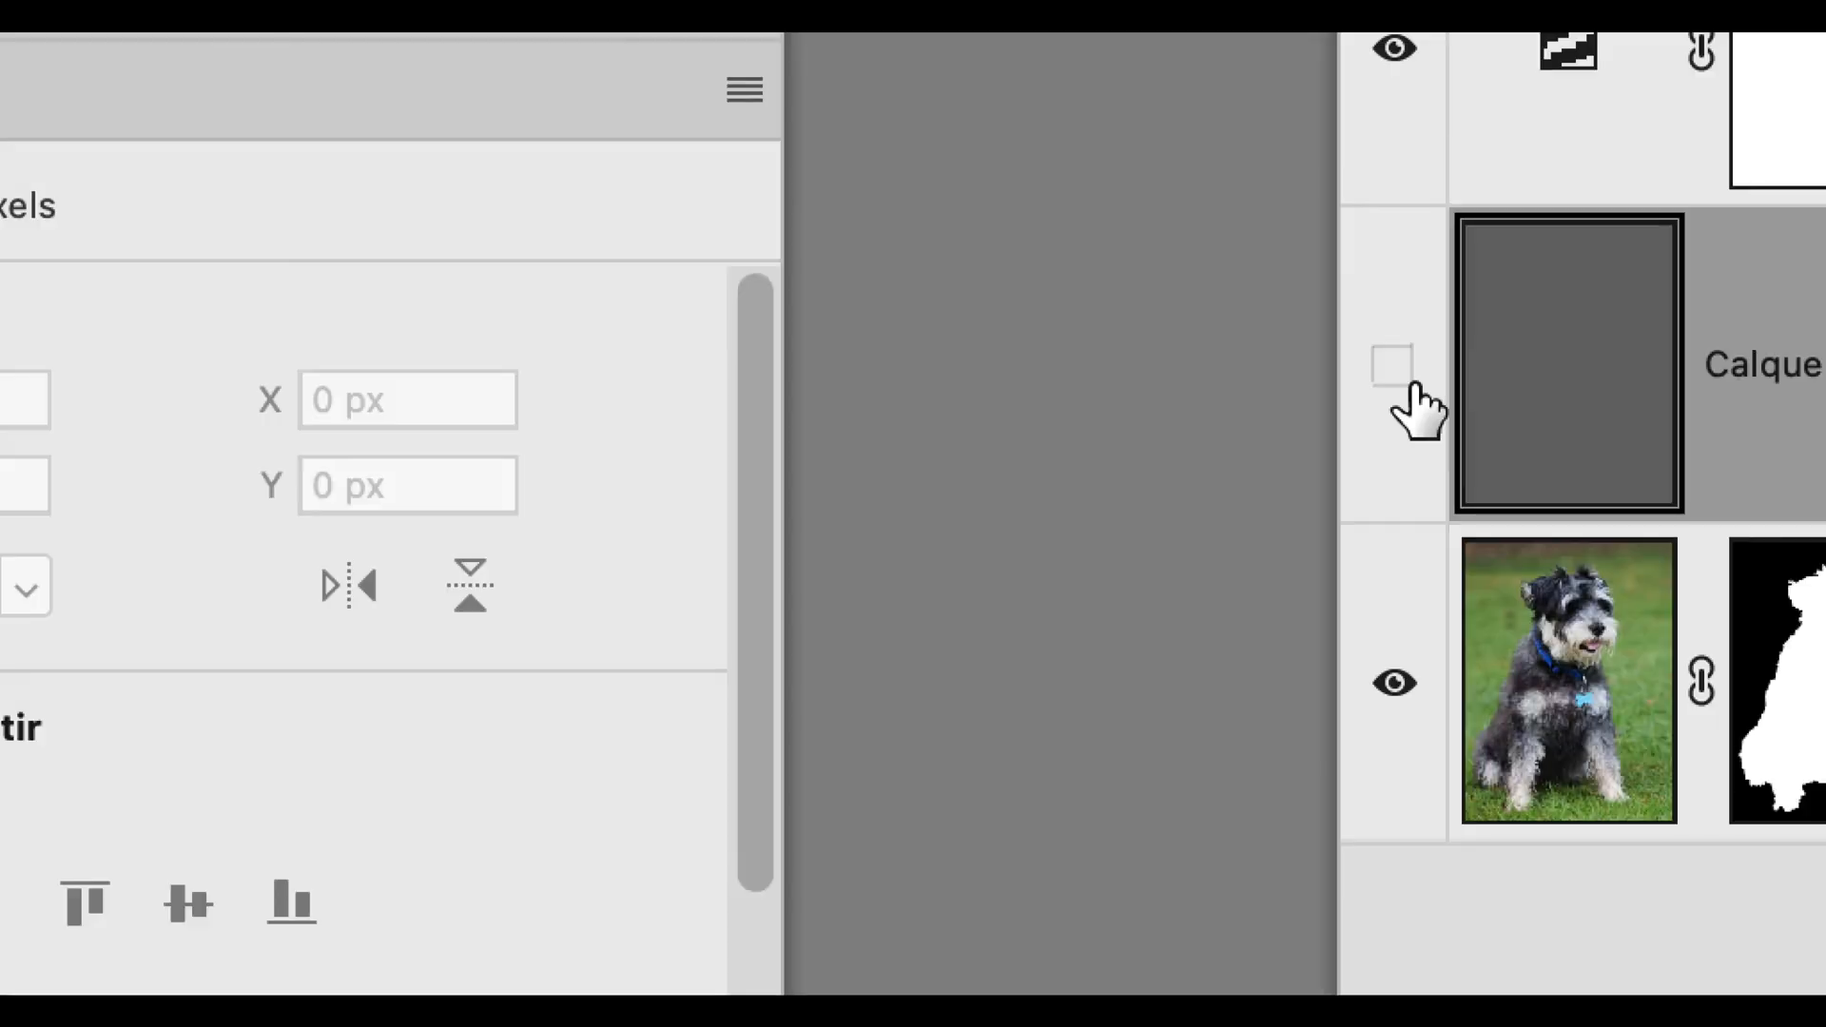
click(1411, 382)
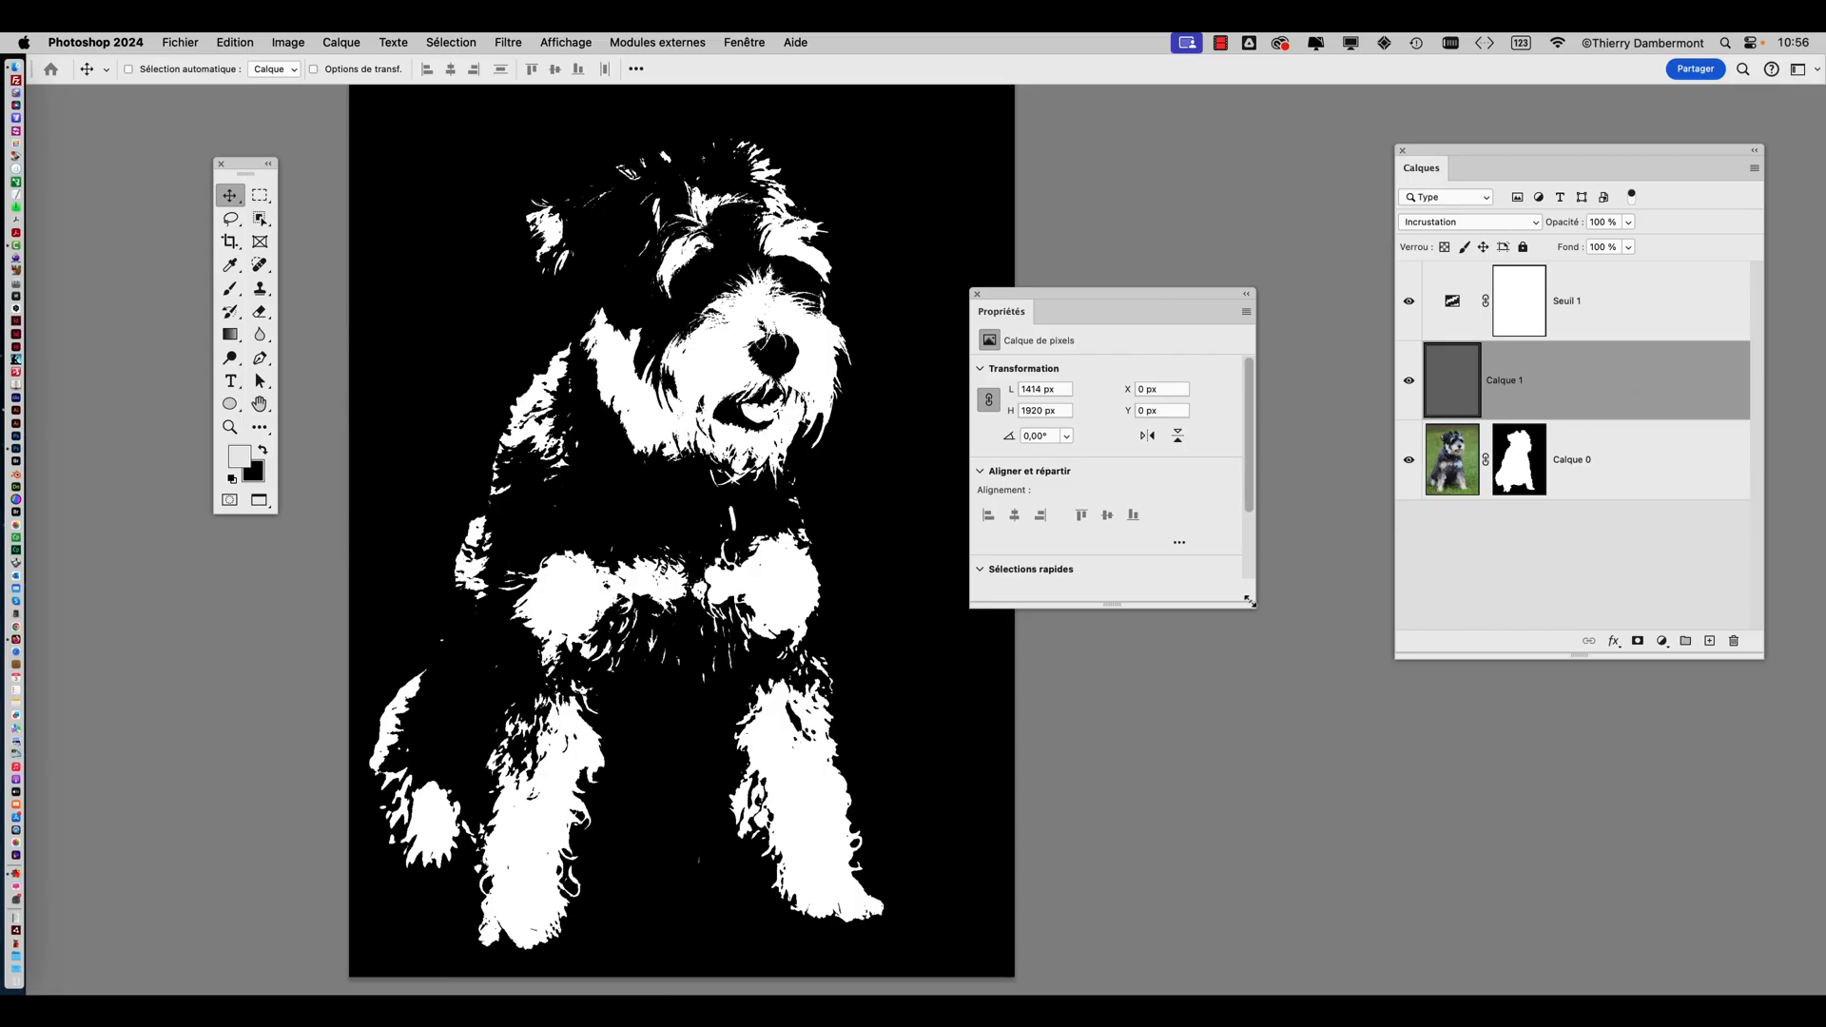
Lengthen the Propriétés panel and clip Calque 1 to Calque 0 with a clipping mask
drag(1248, 600, 1236, 732)
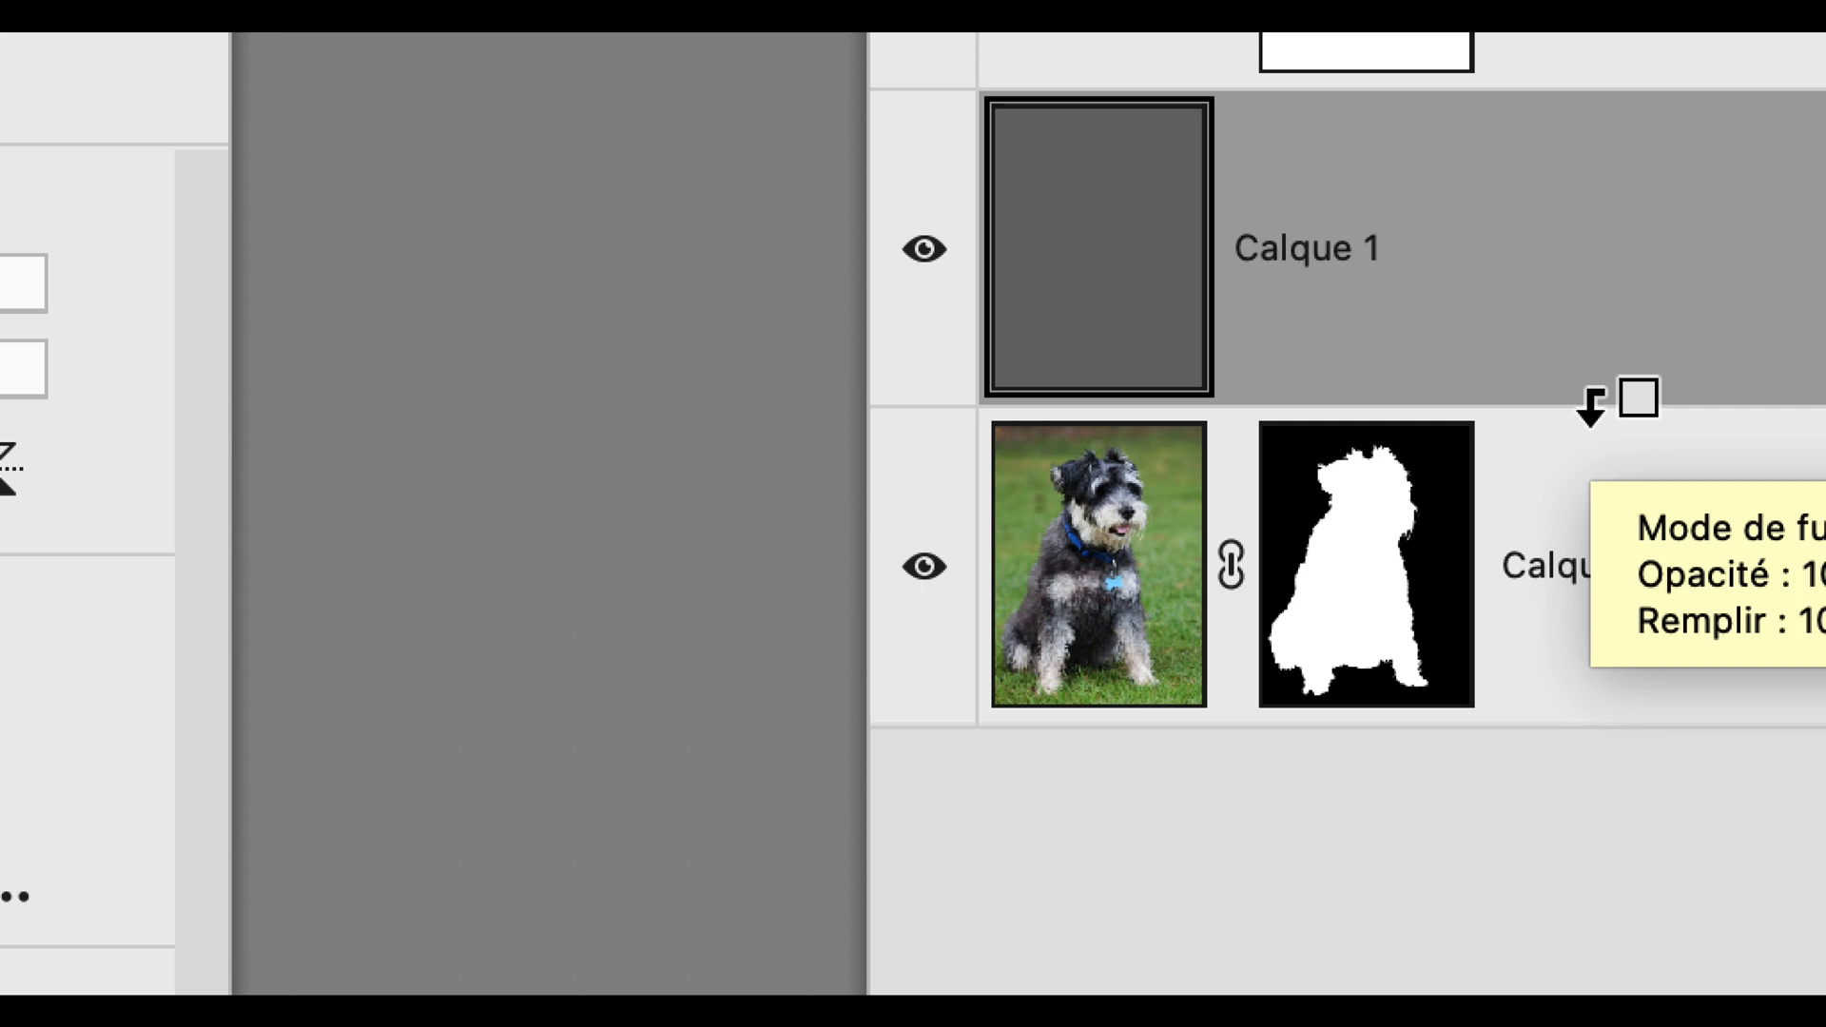
alt+click(1590, 407)
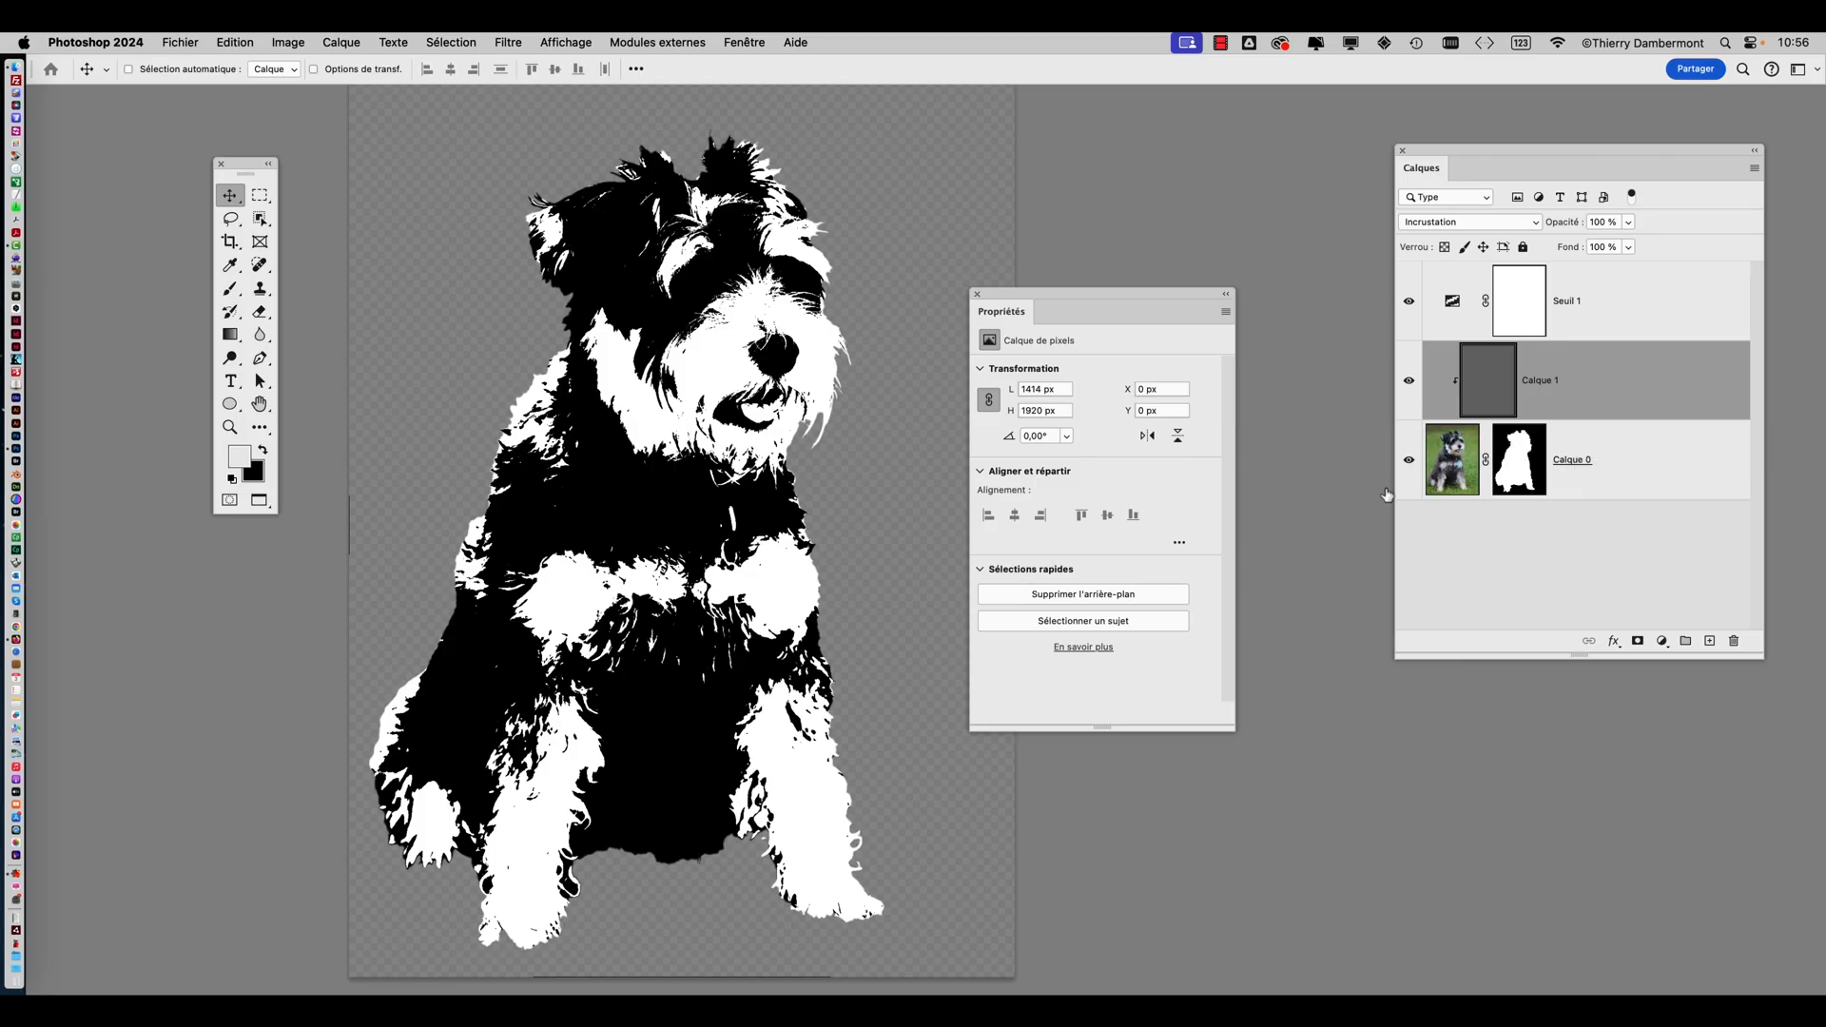
Save the document under the new name schnauzer-dog-03.psd in the PHOTOSHOP folder
click(207, 42)
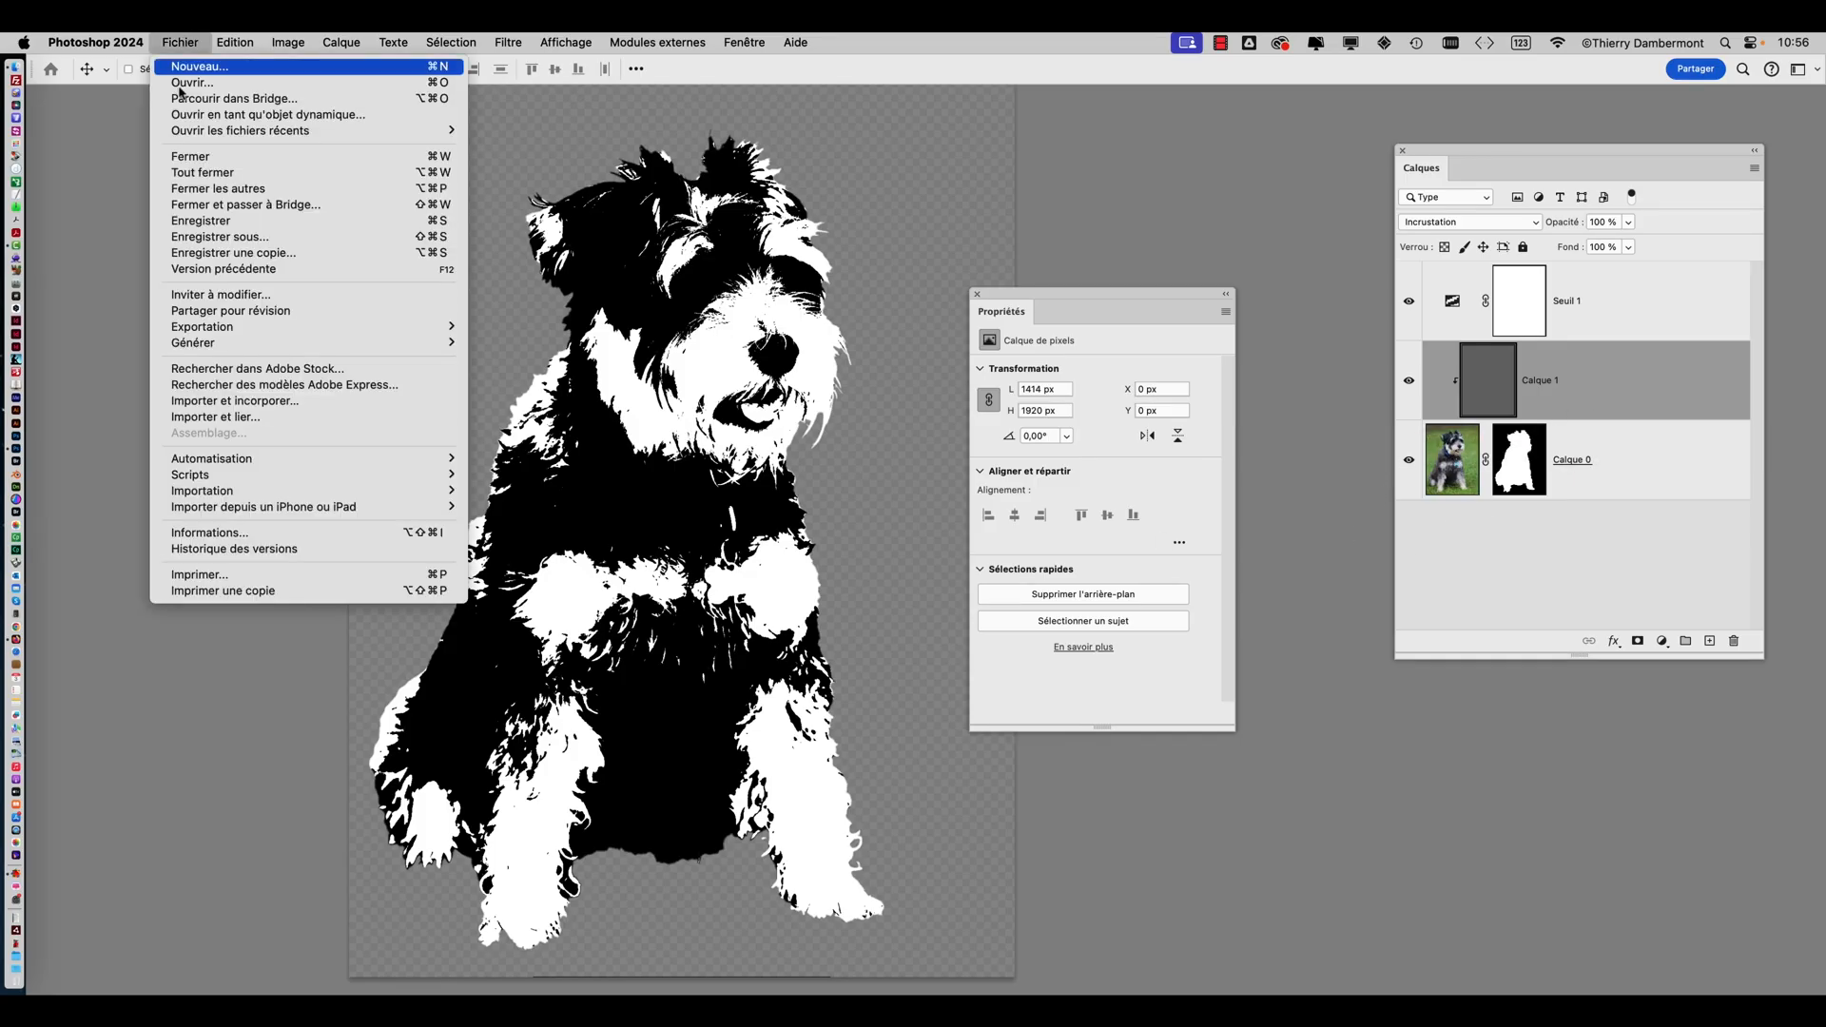
click(233, 237)
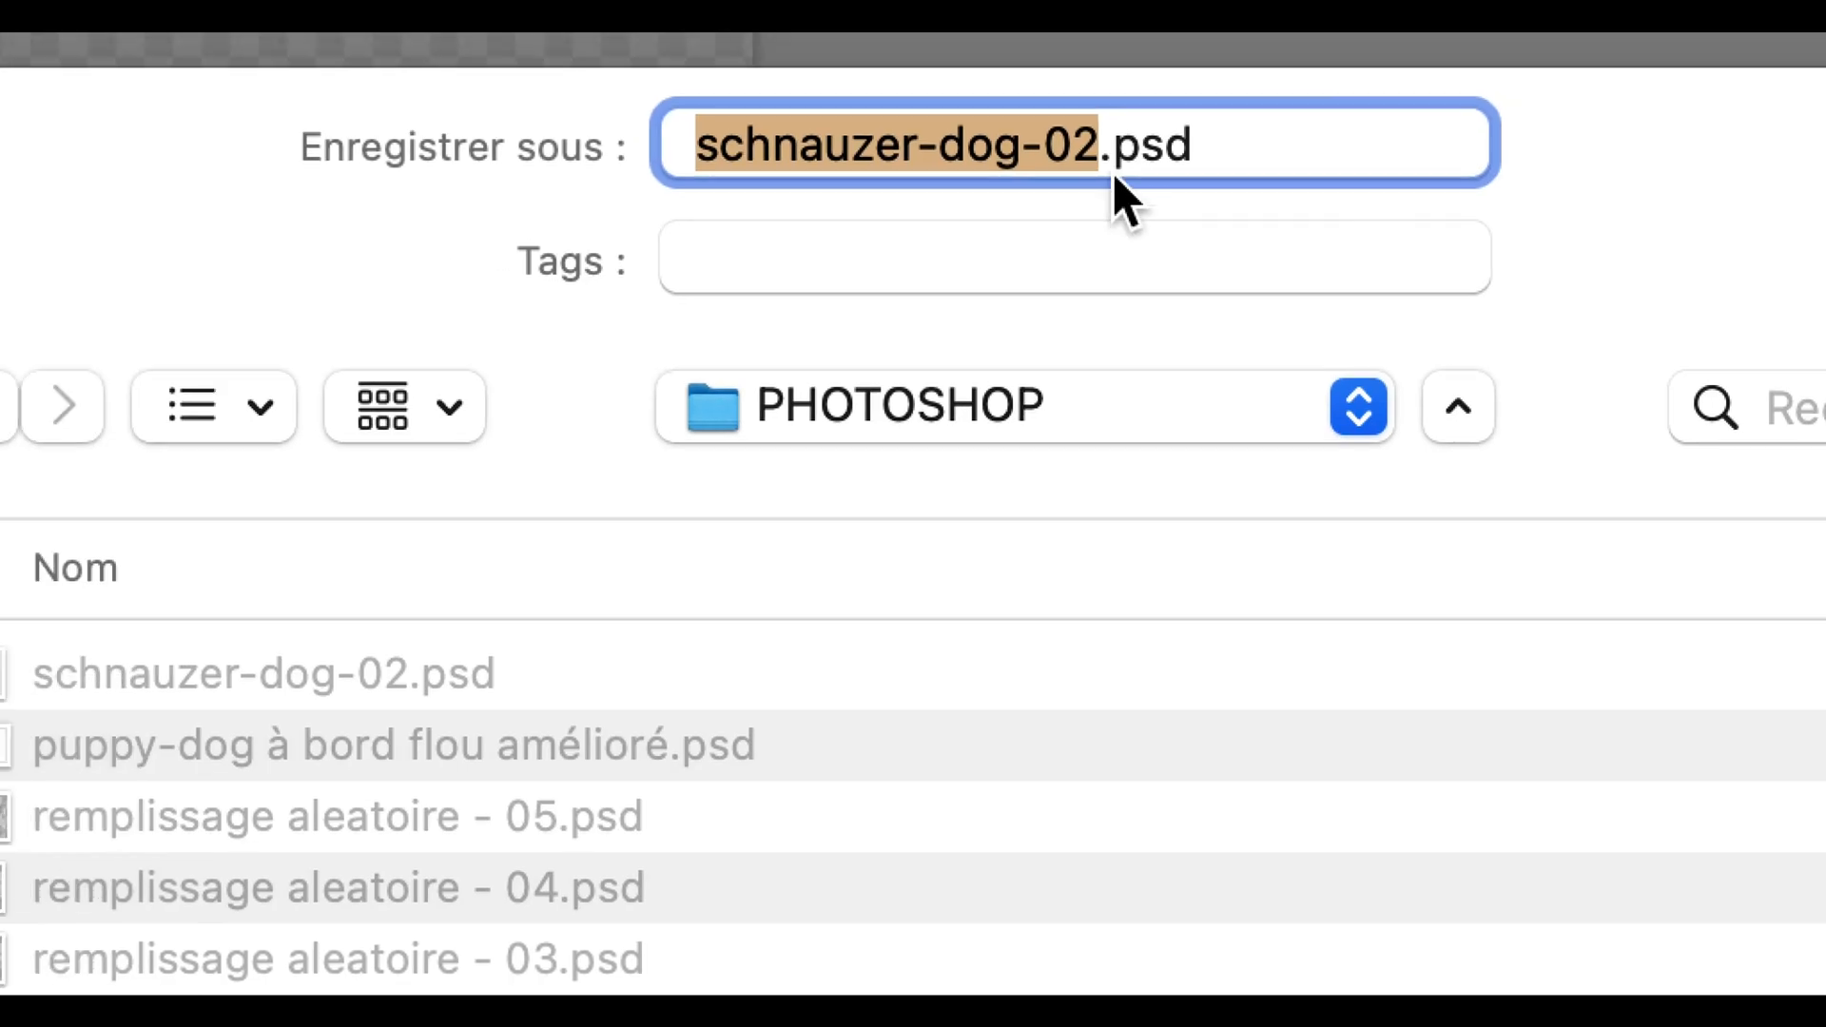
click(941, 104)
key(shift+Right)
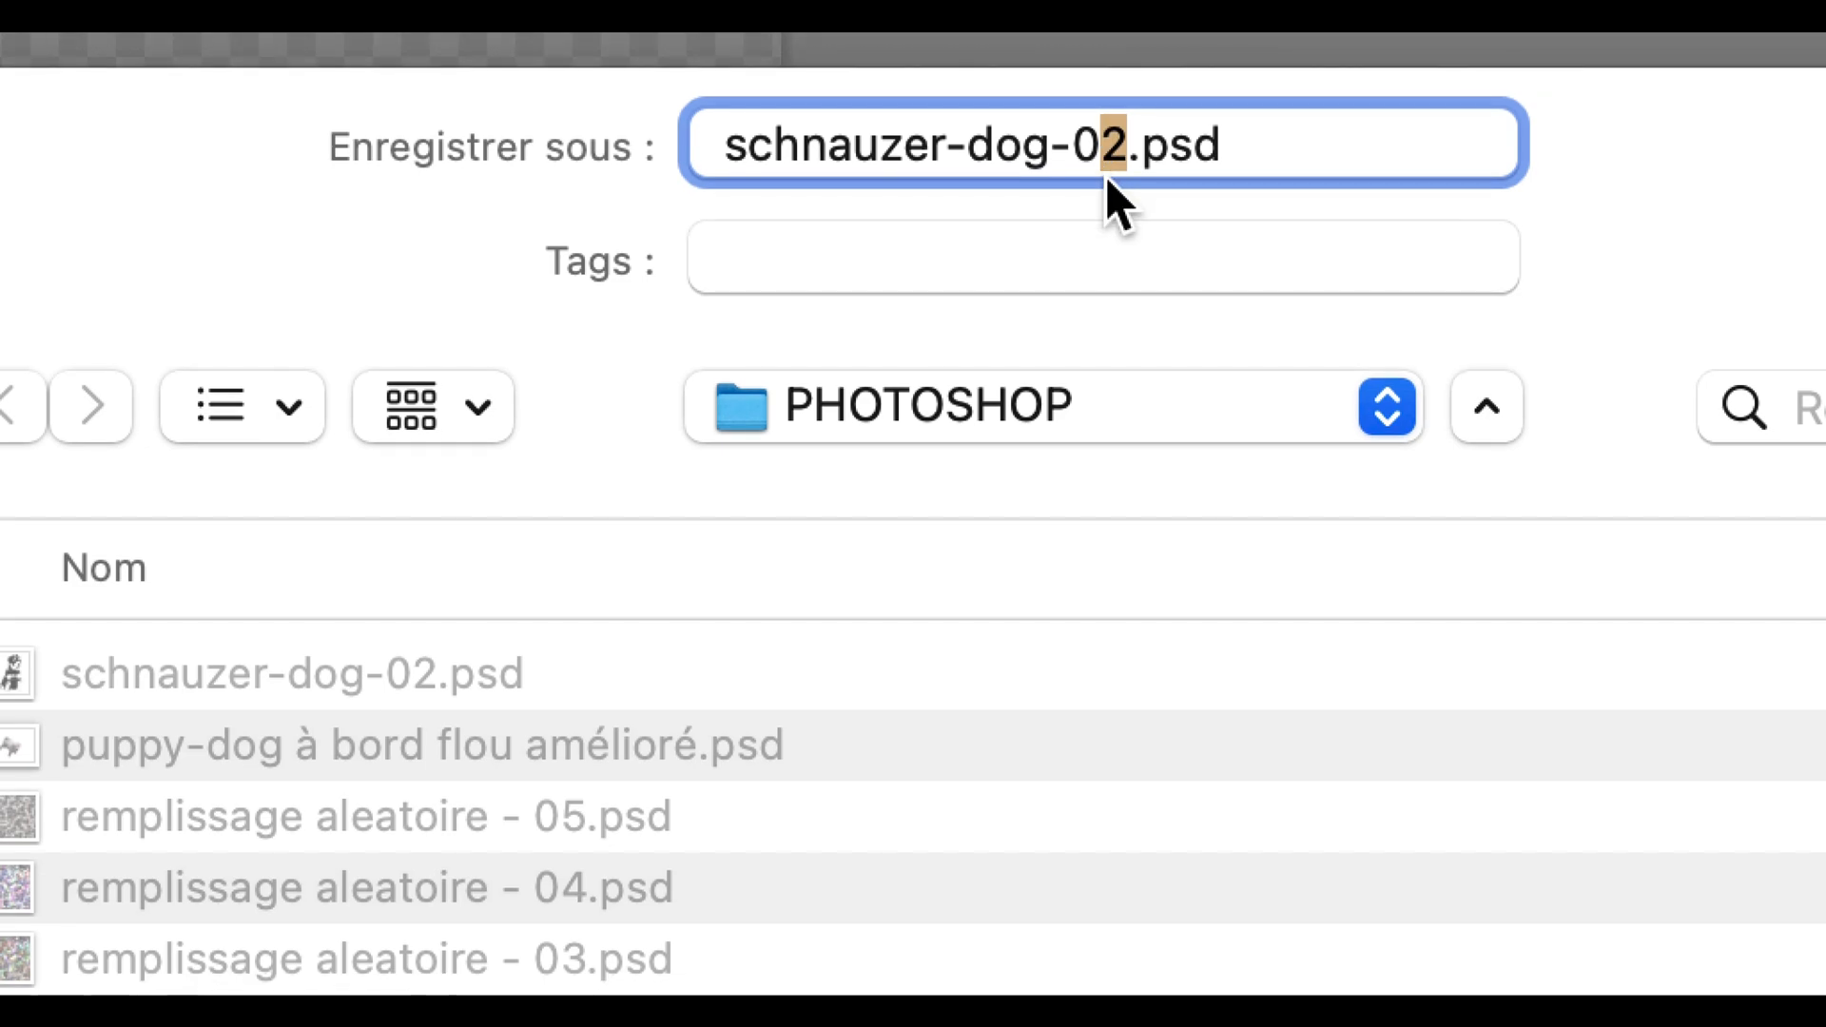
text(3)
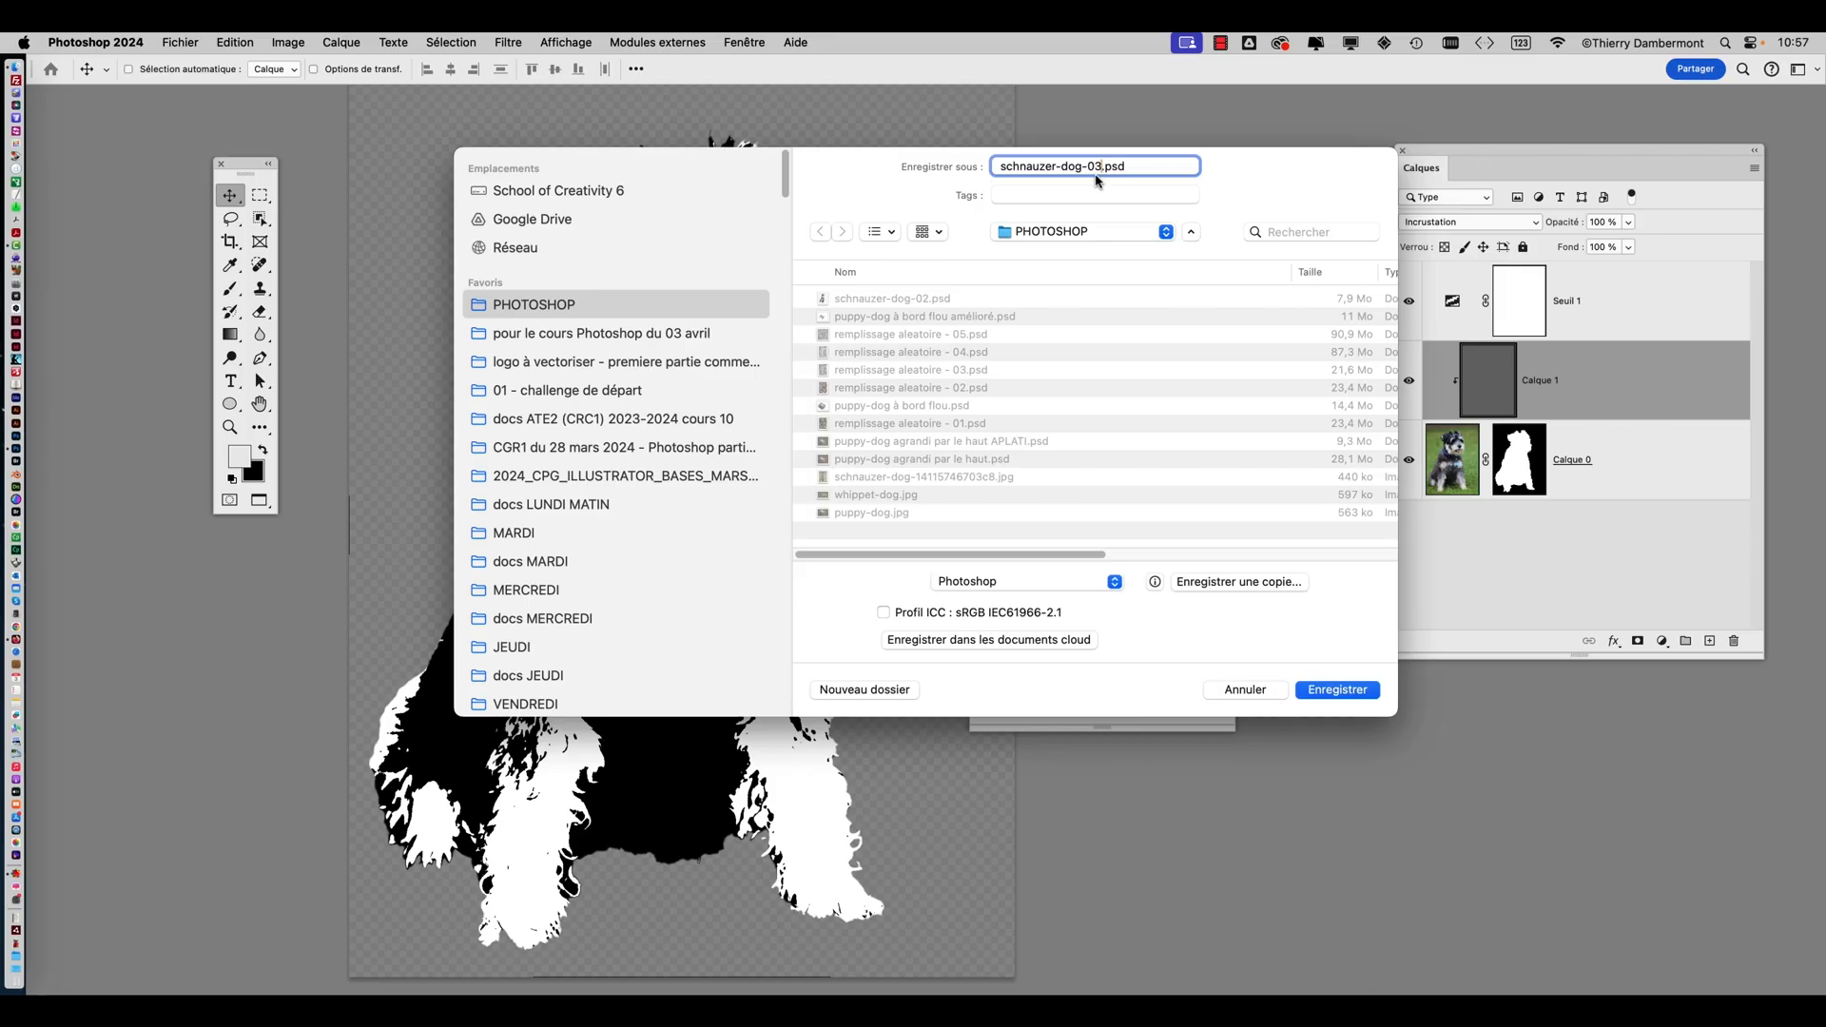
click(1337, 689)
click(1016, 556)
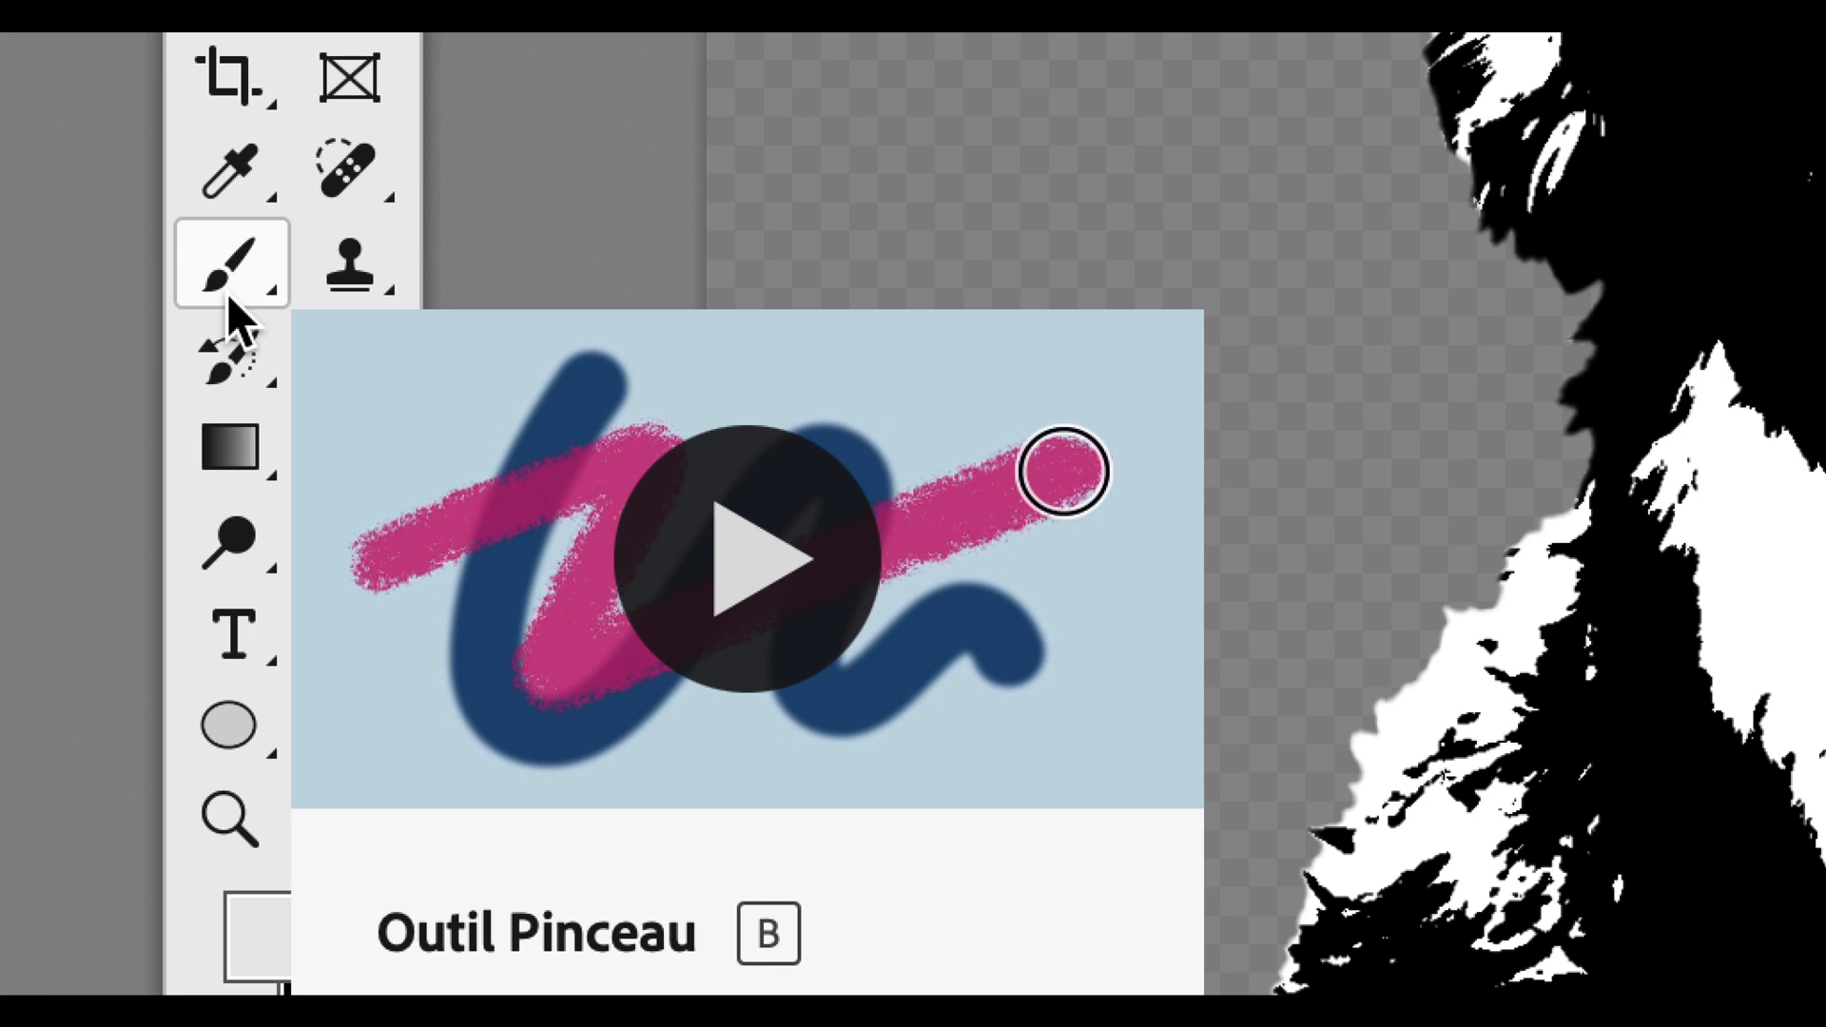
Activate the Brush tool and display the Couleur panel, with the Propriétés panel moved out of the way
click(230, 298)
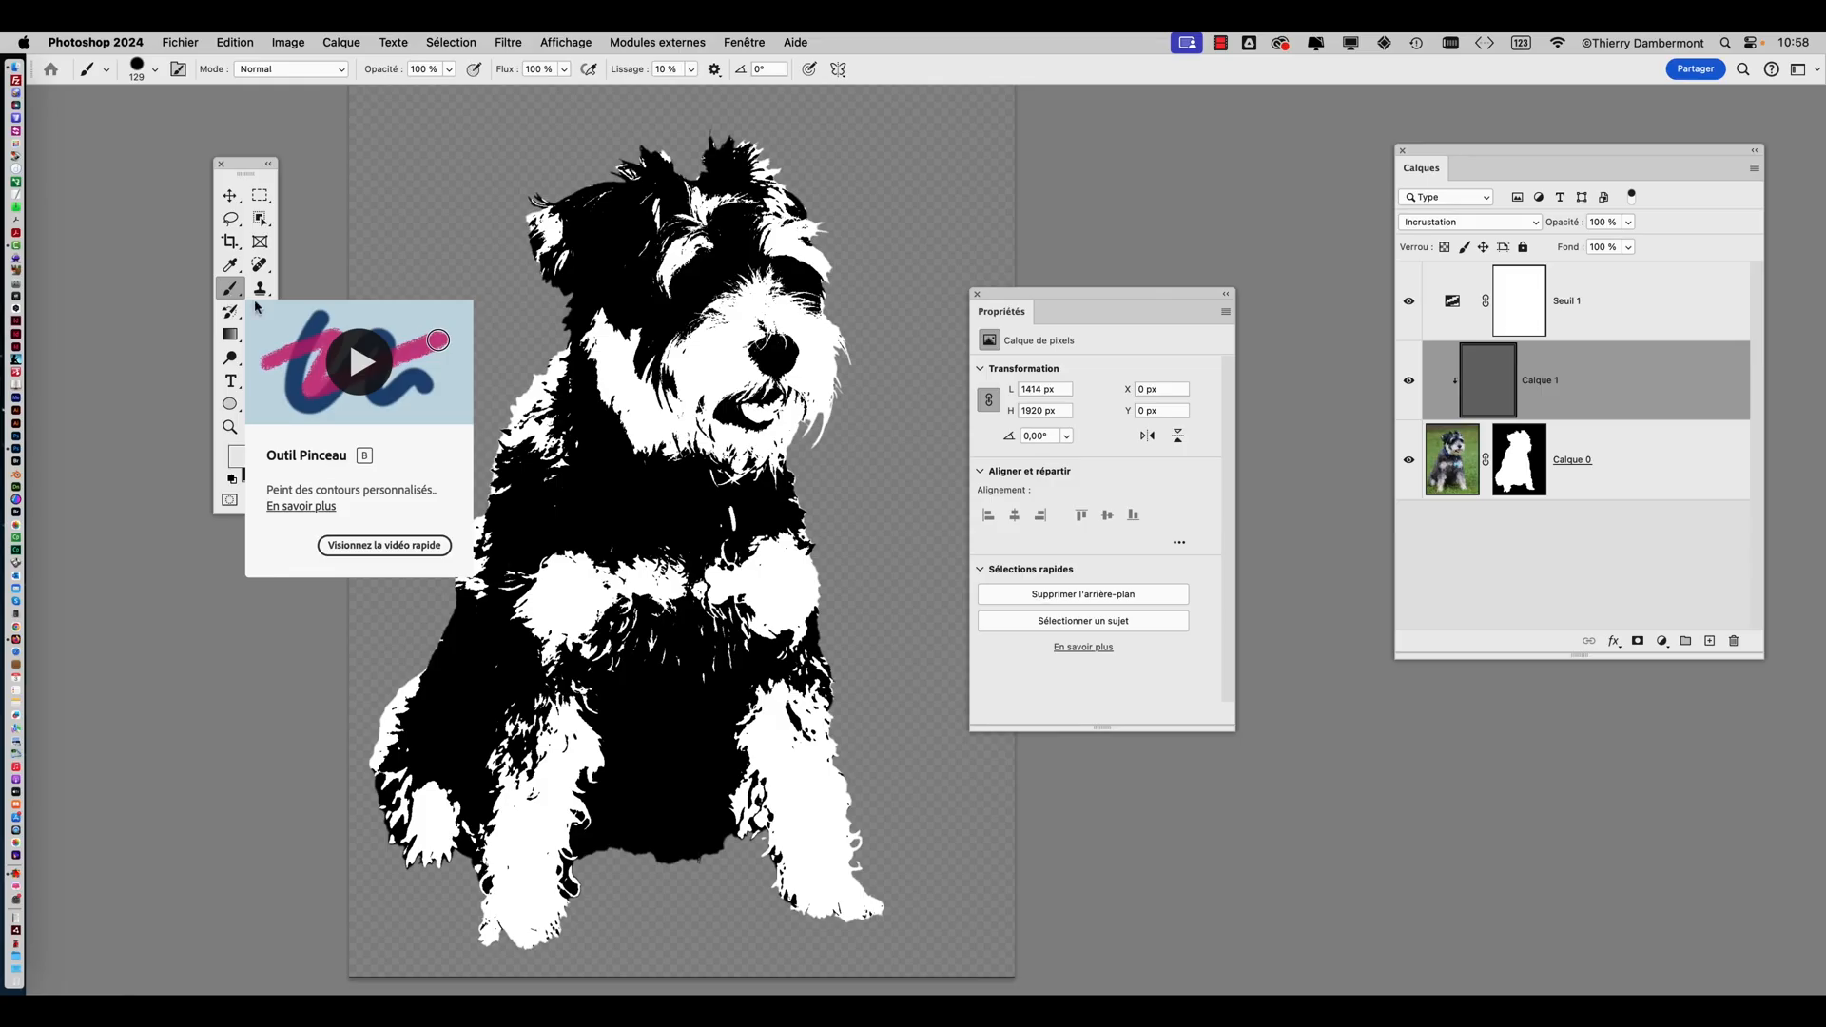
mouse_move(1010, 296)
mouse_down()
mouse_move(1030, 325)
mouse_move(118, 567)
mouse_up()
click(737, 42)
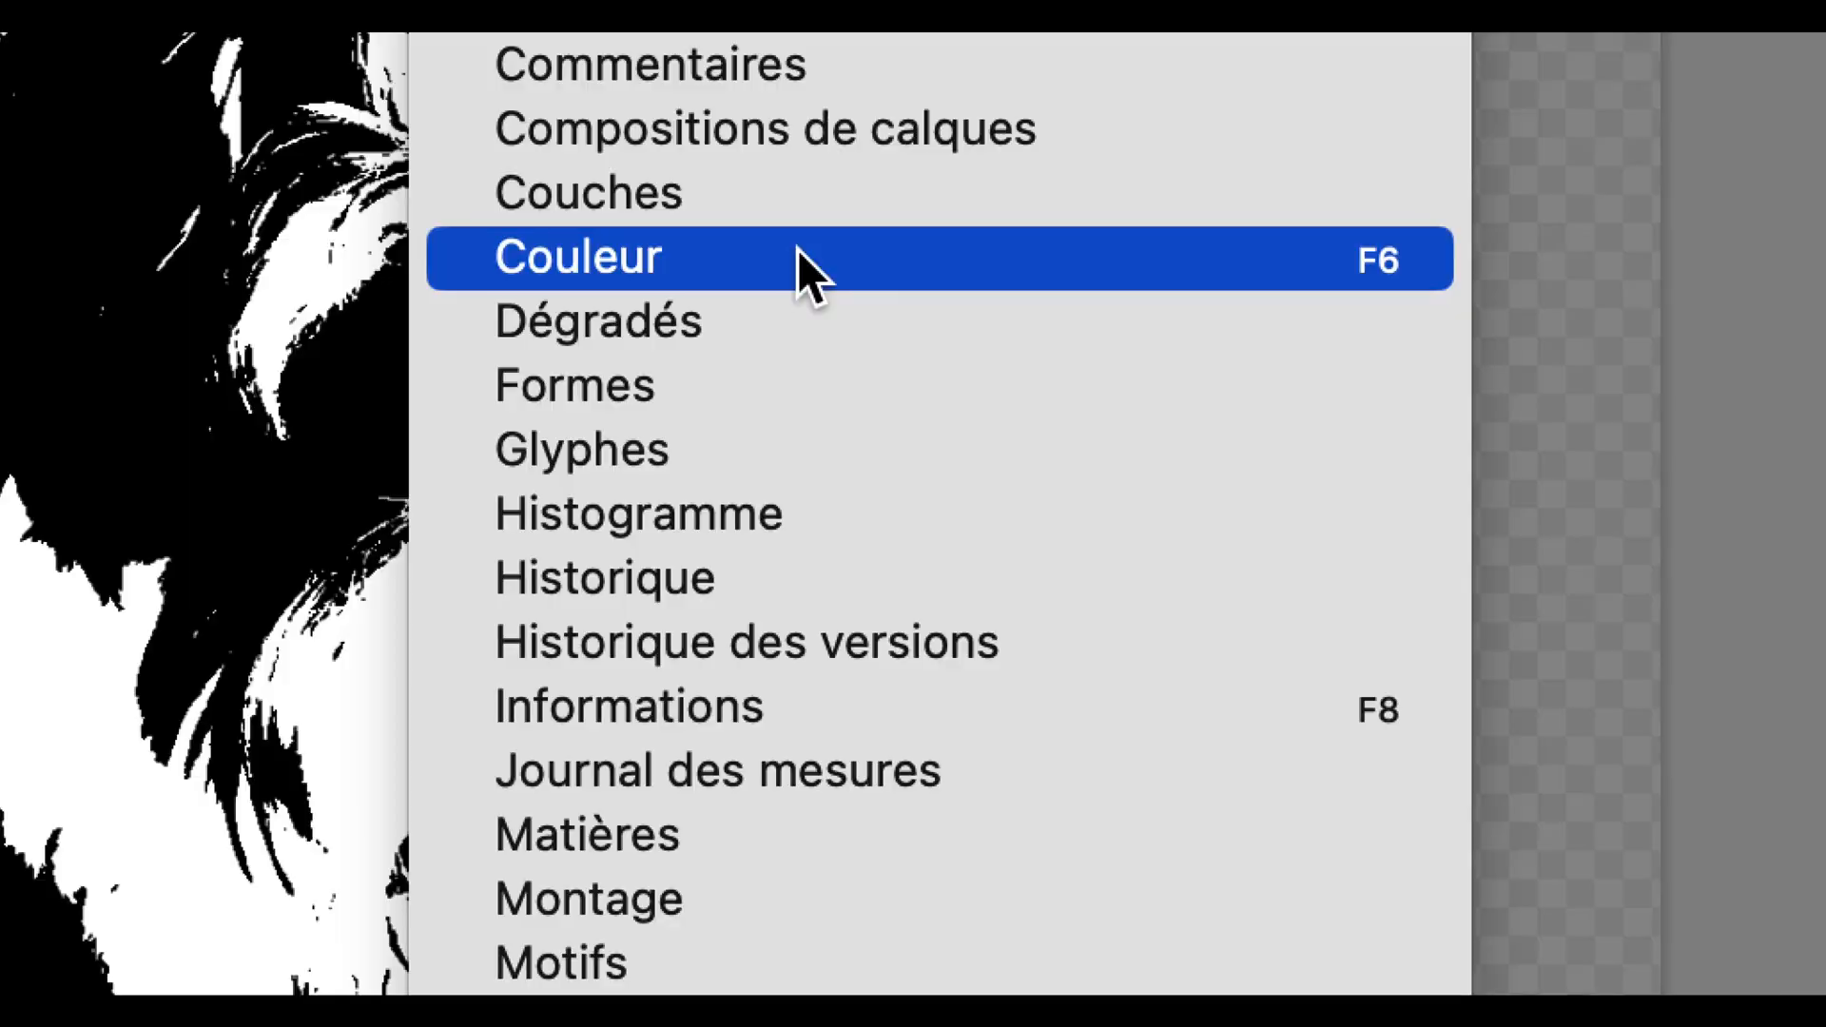
click(797, 249)
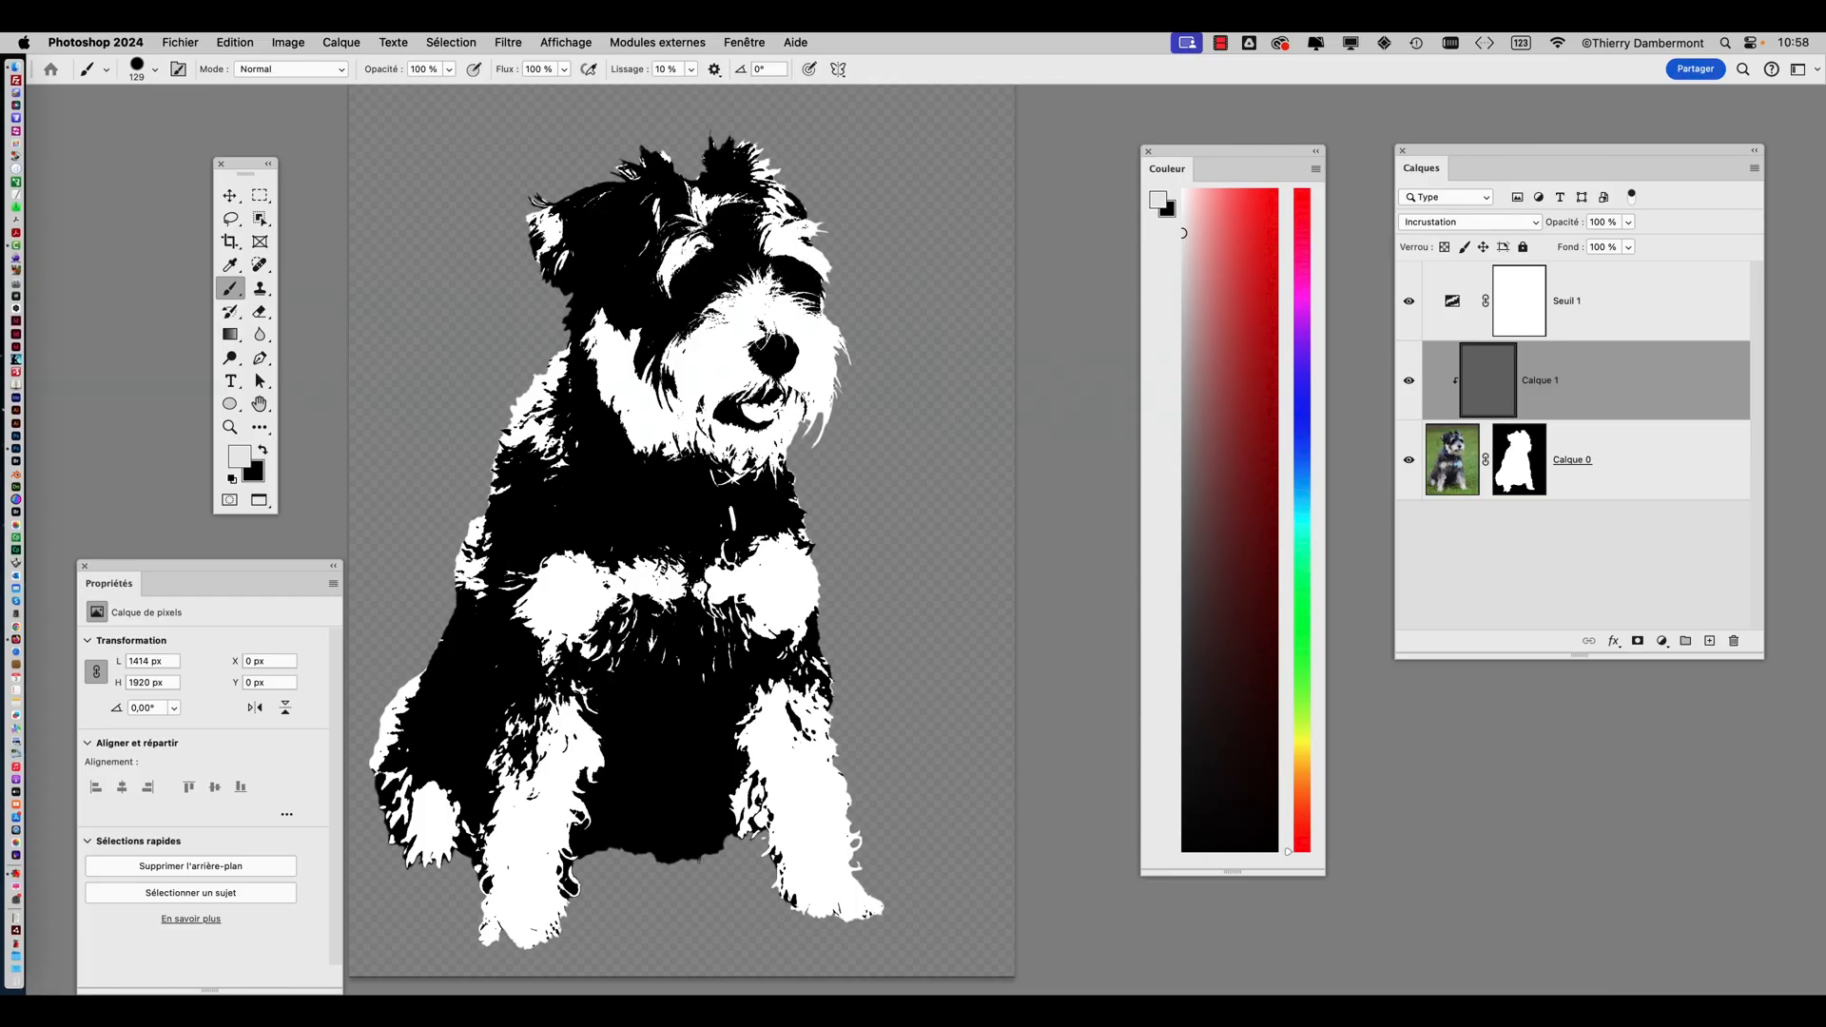
Shorten and reposition the Couleur panel, and pick a light neutral grey as the foreground colour
mouse_move(1321, 875)
mouse_down()
mouse_move(1323, 281)
mouse_move(1320, 850)
mouse_up()
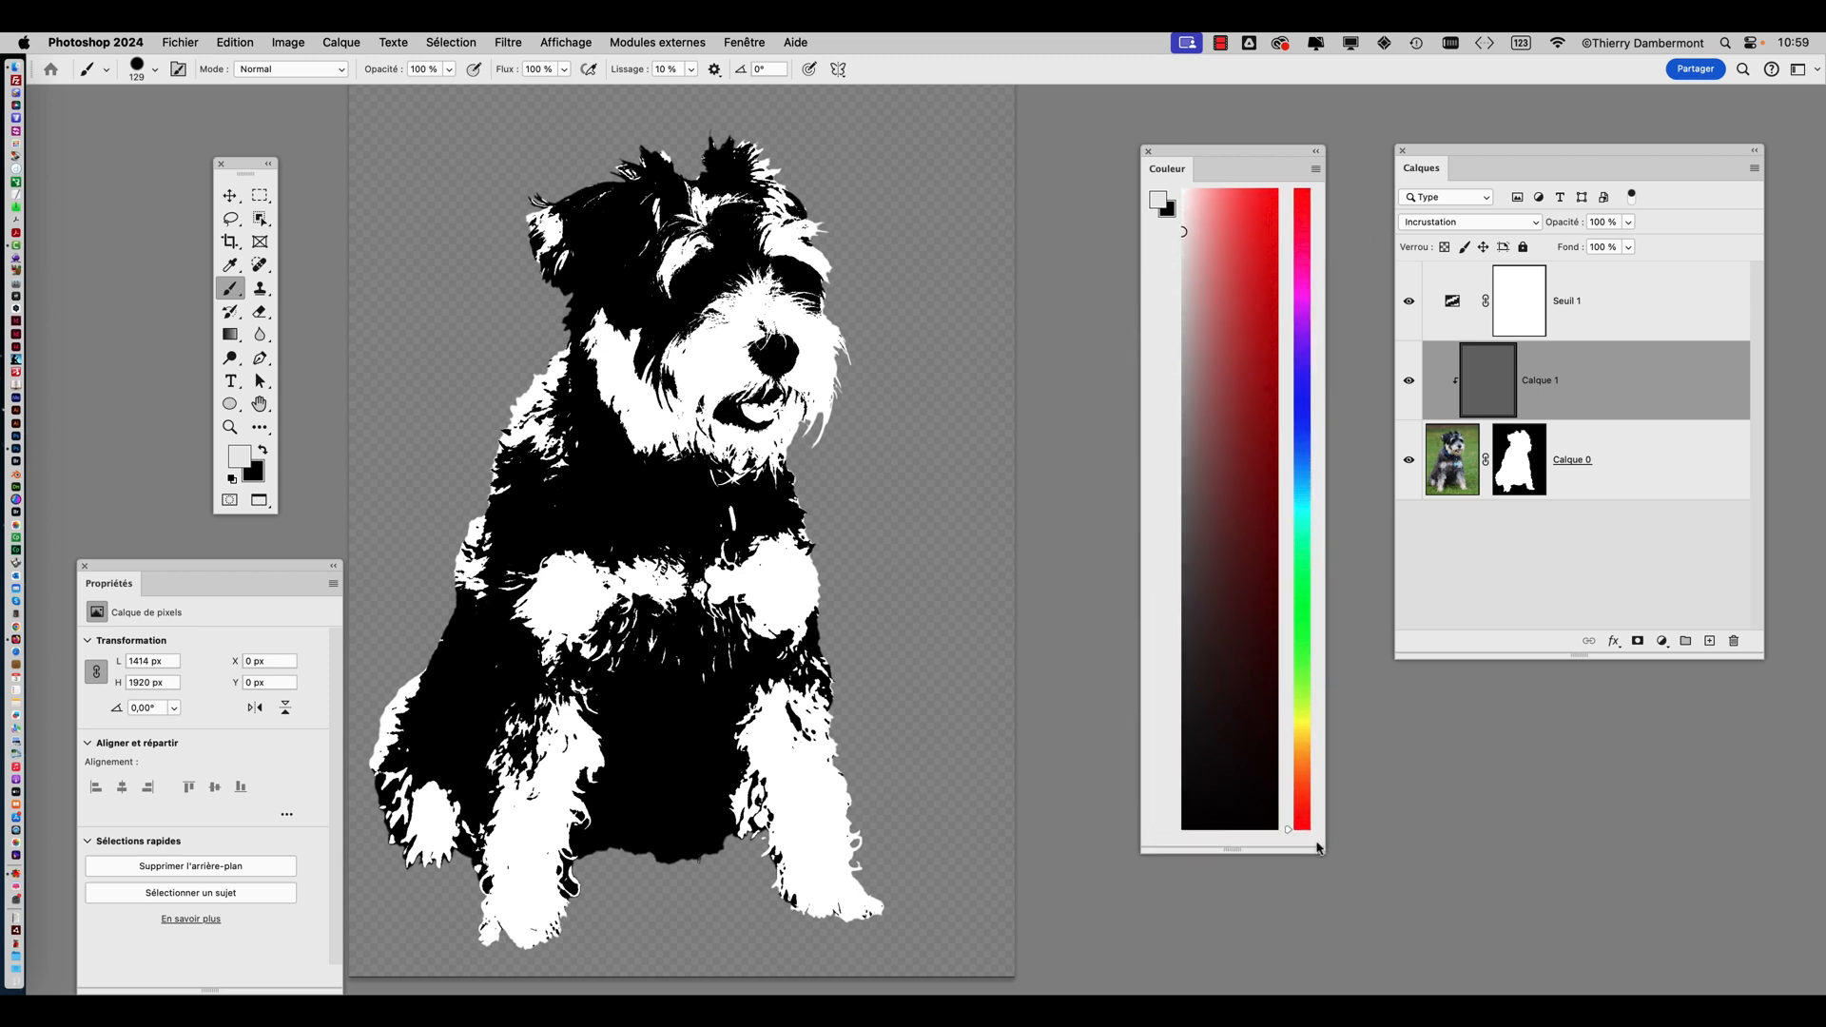
click(1182, 264)
drag(1274, 157, 1246, 159)
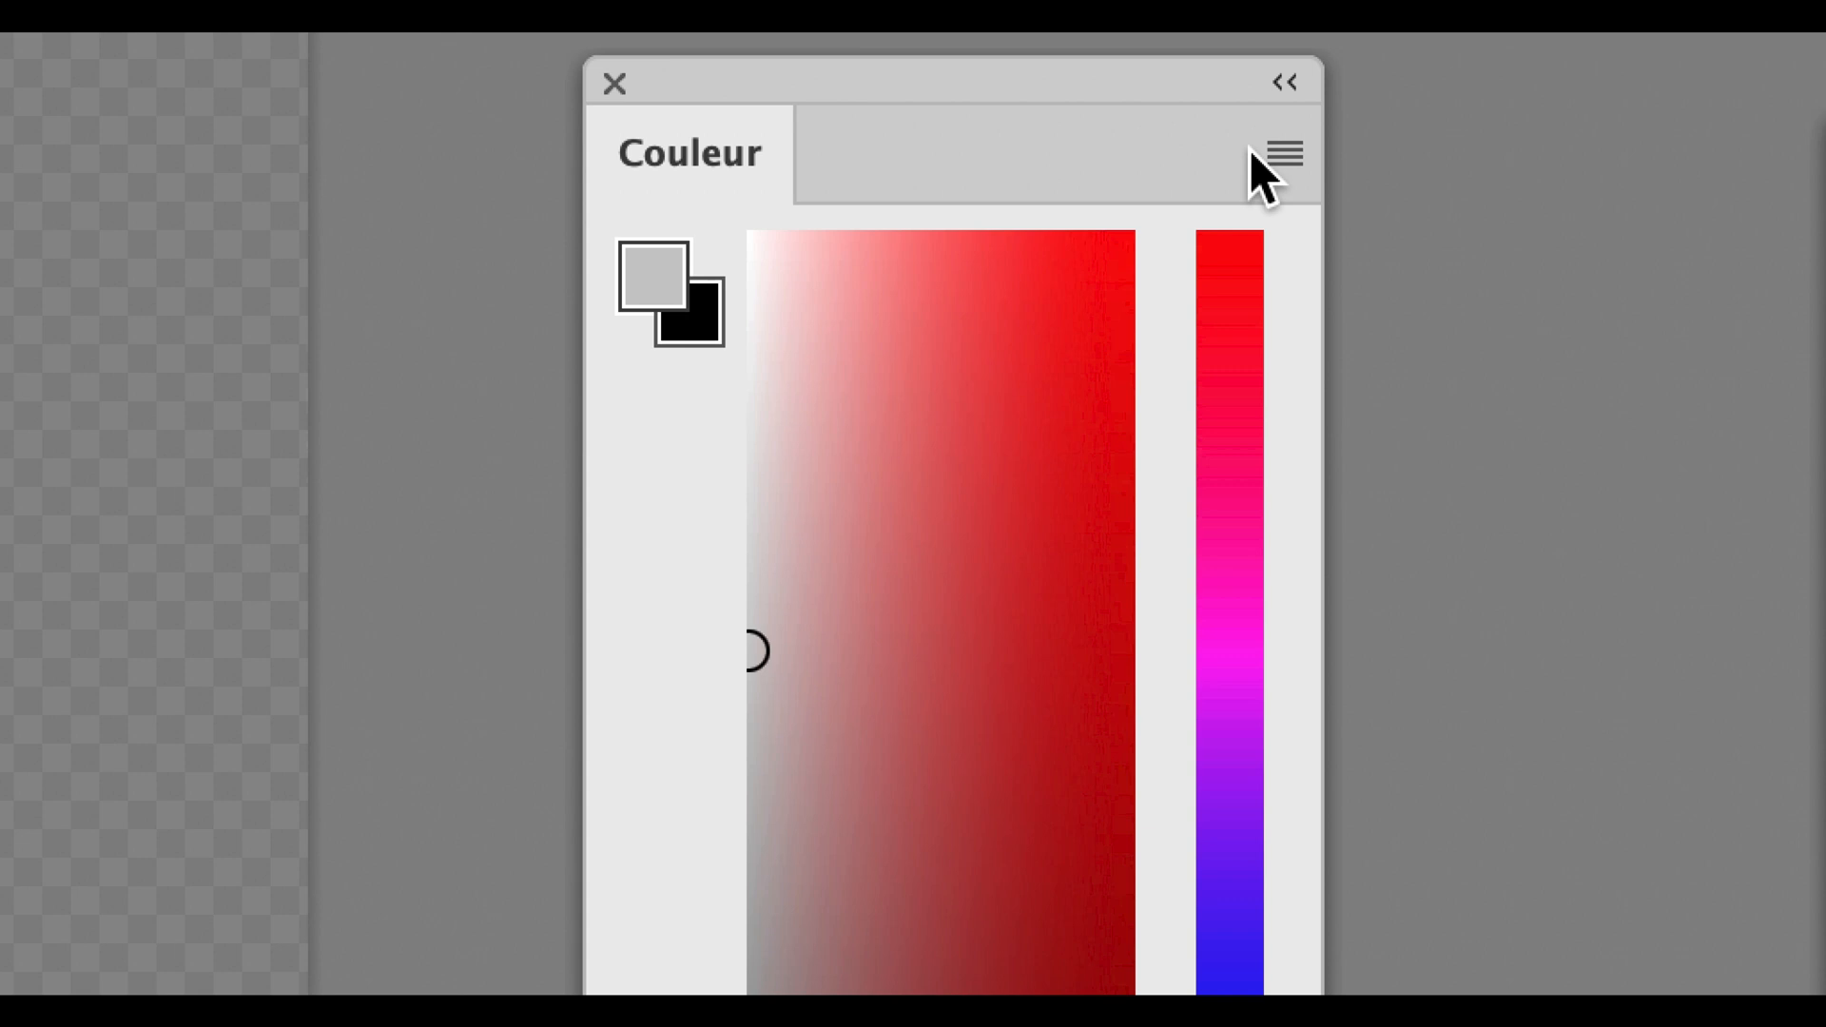
Try the Cube de luminosité, Roue chromatique, Niveaux de gris and RVB displays of the Couleur panel, ending on Roue chromatique
click(1257, 154)
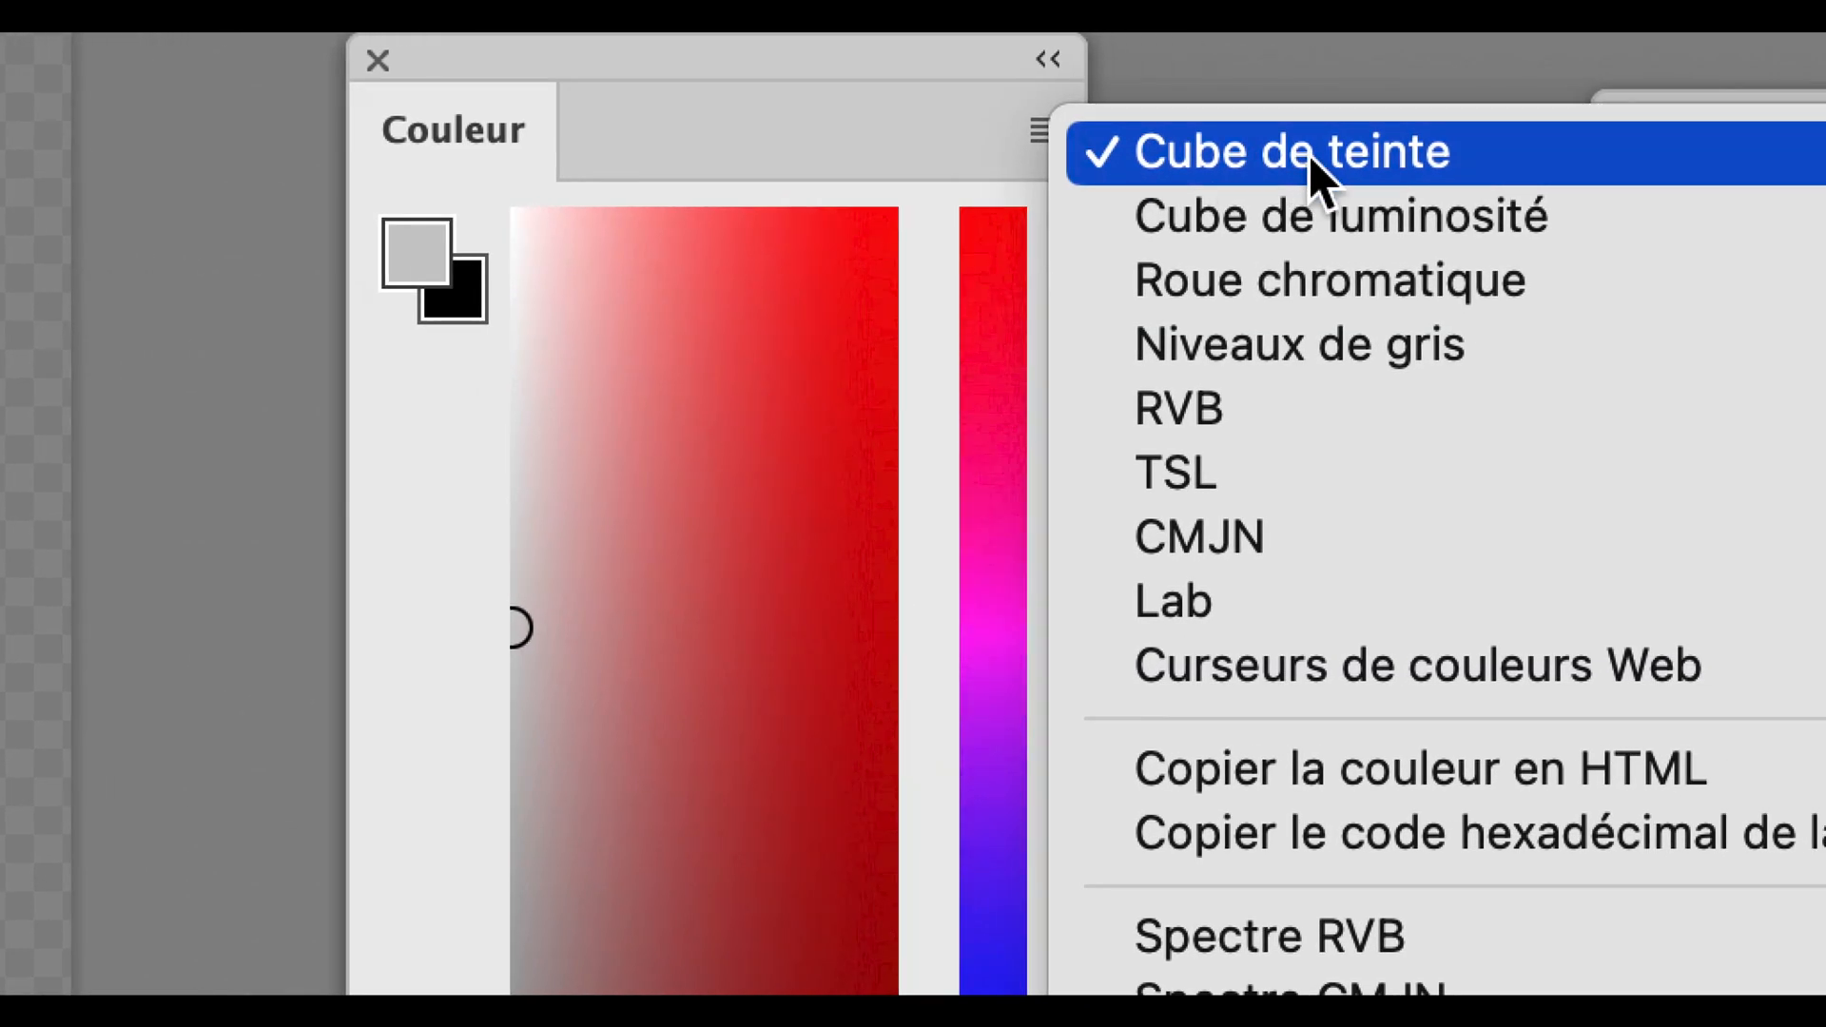
click(1299, 216)
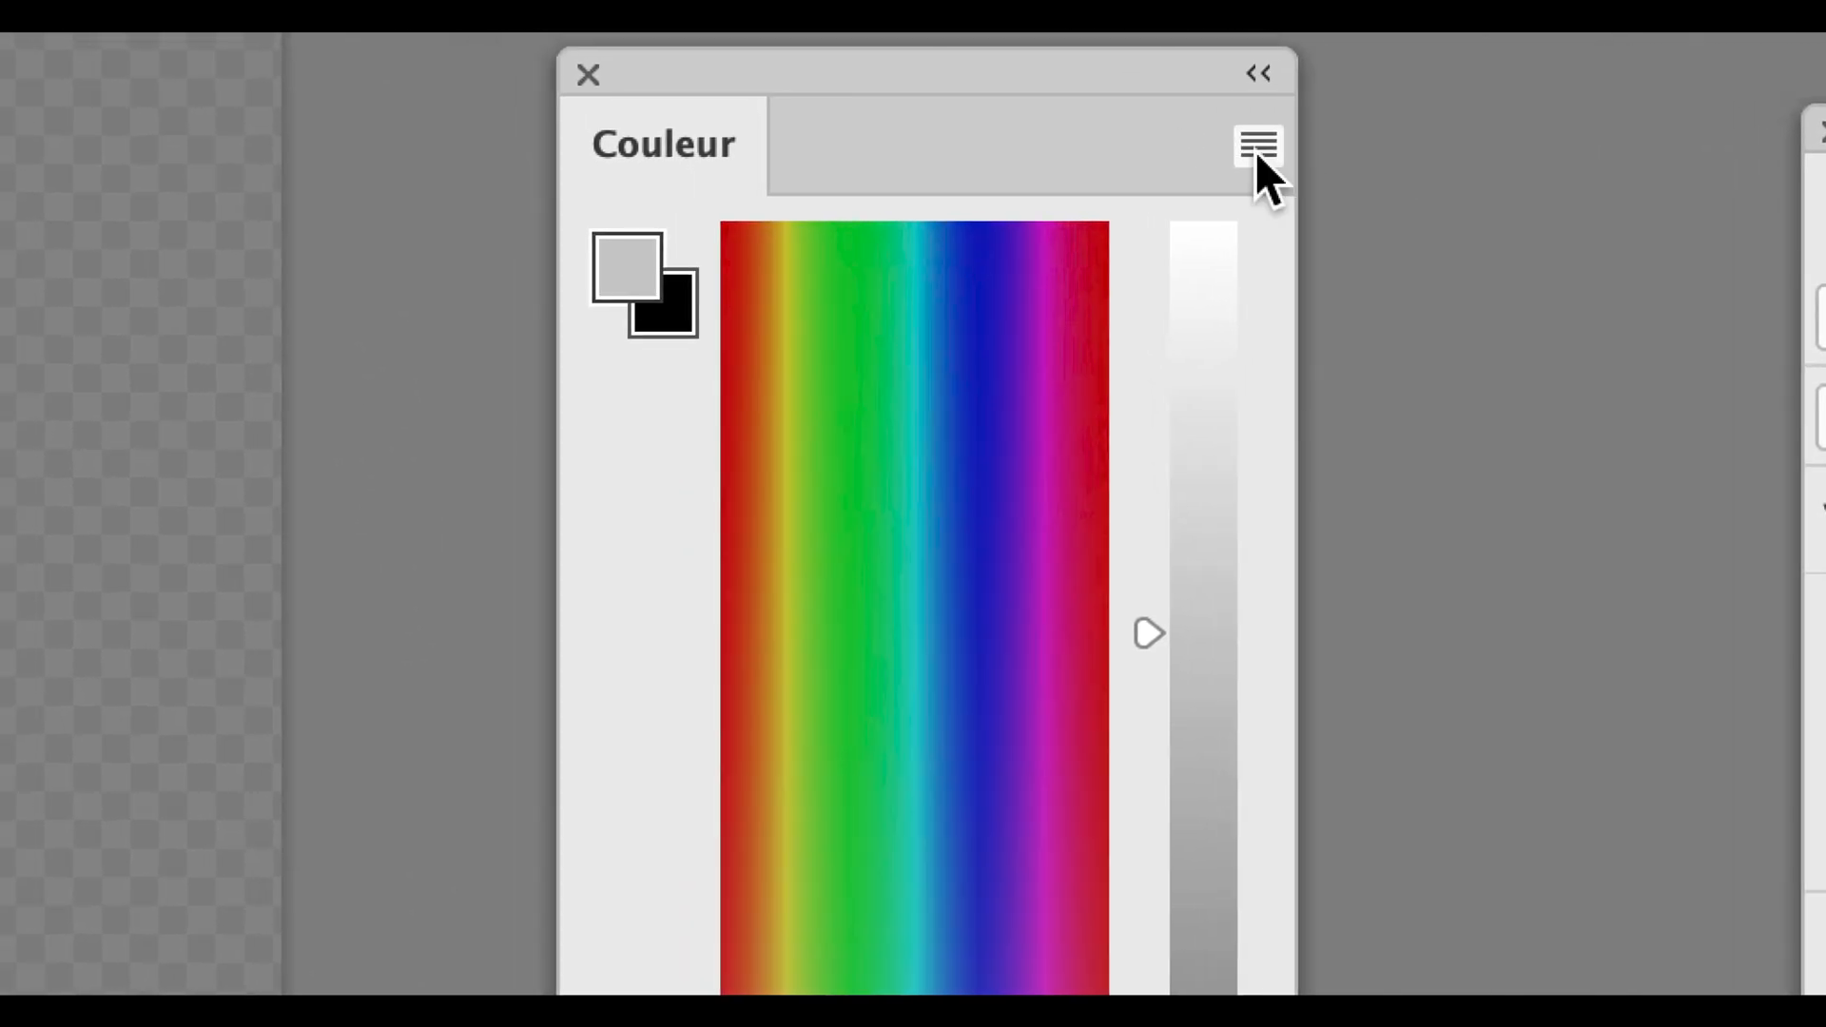
click(1186, 136)
click(1294, 308)
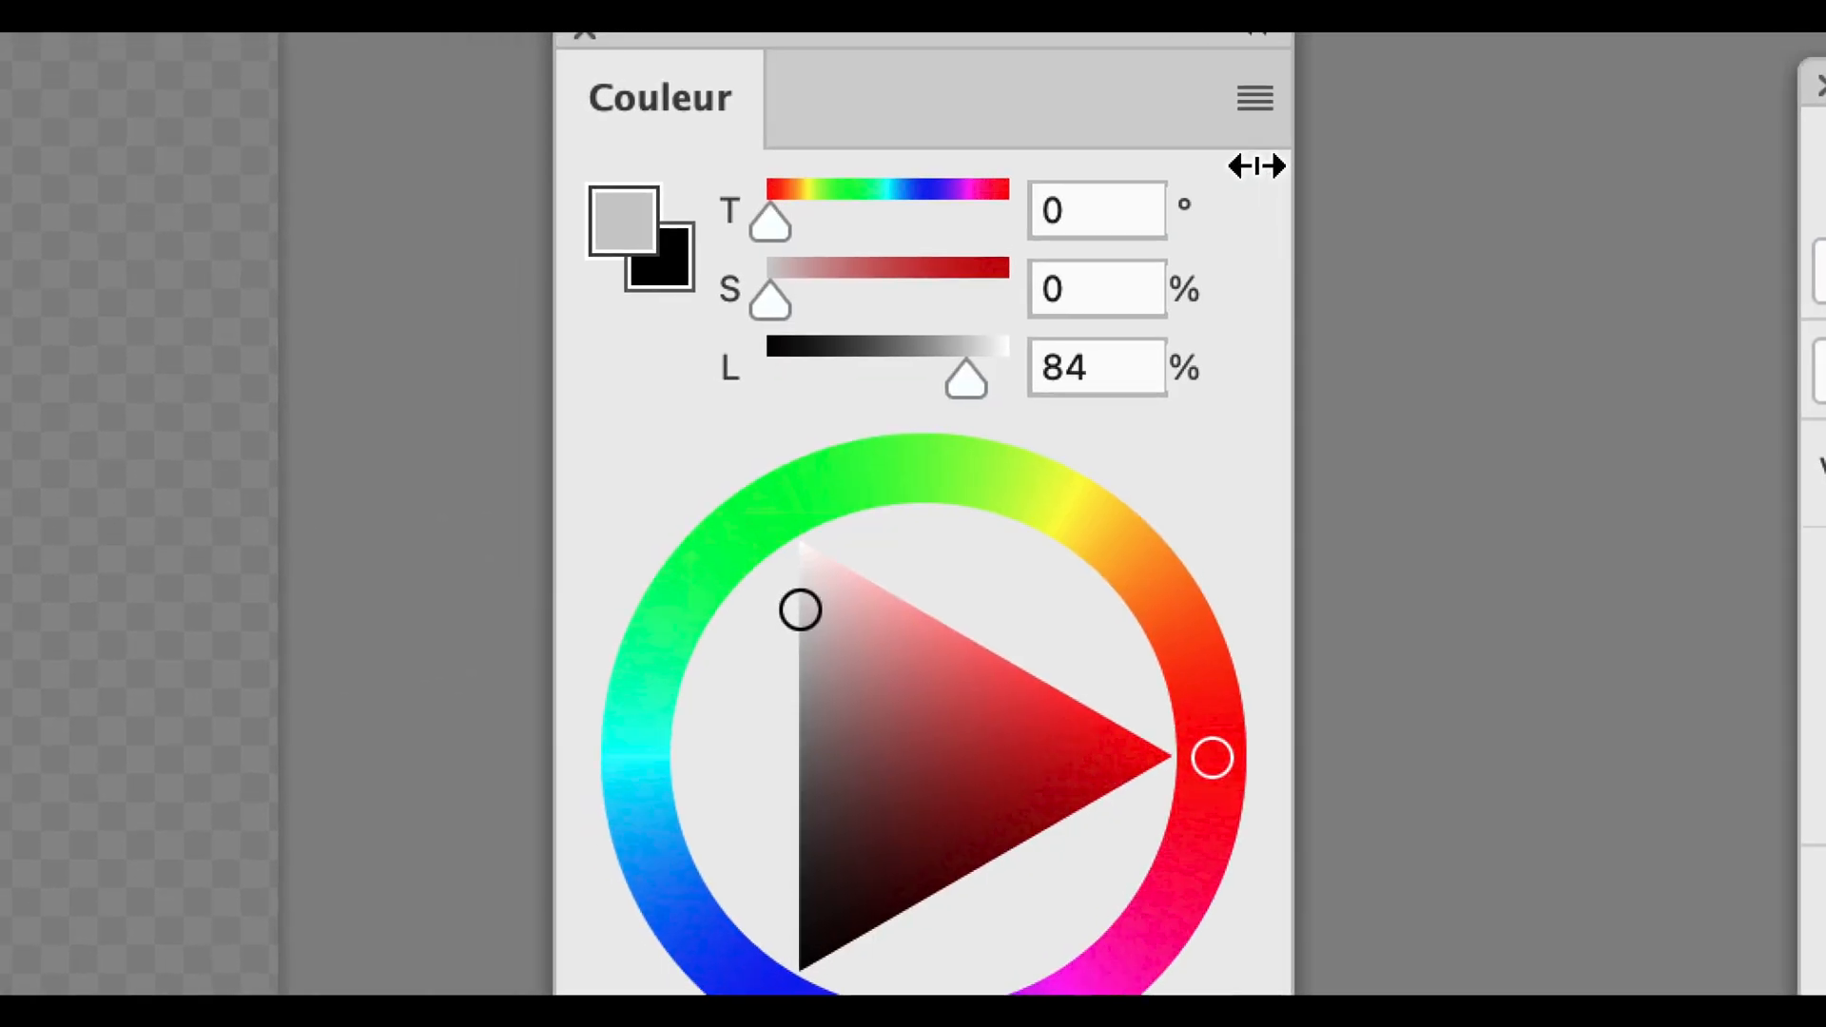
click(1211, 48)
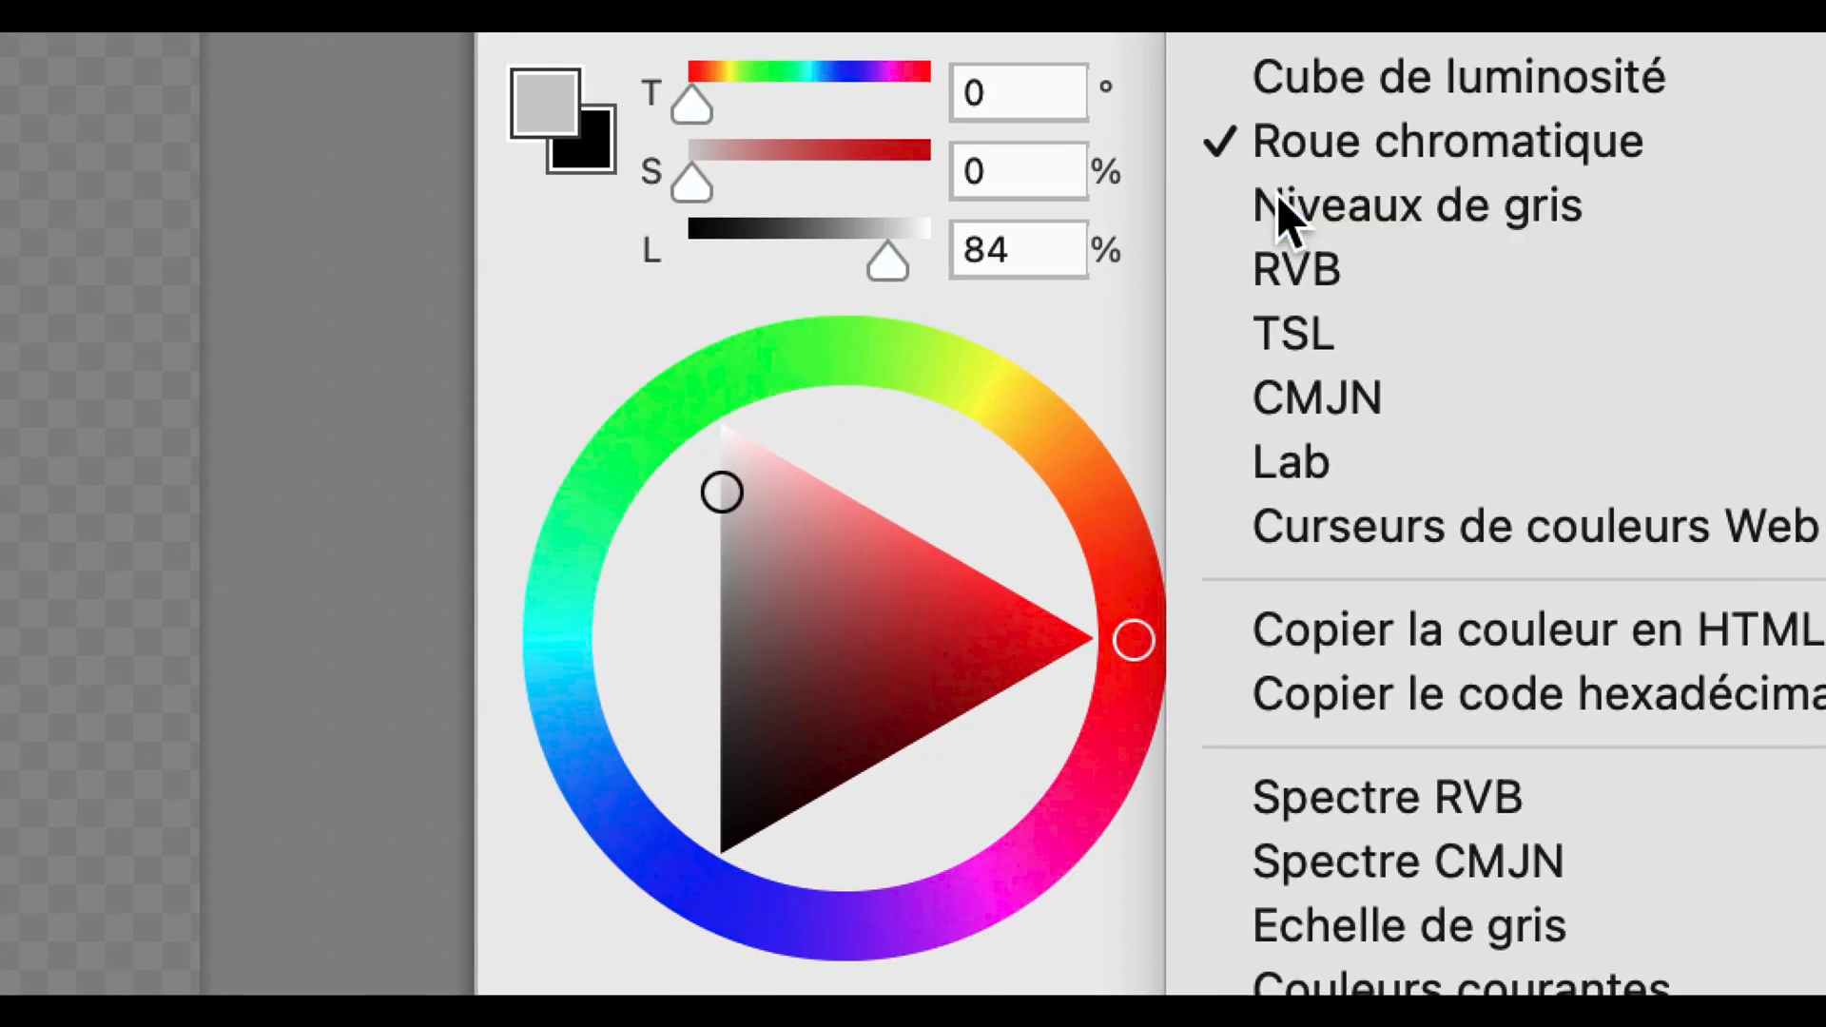
click(1276, 194)
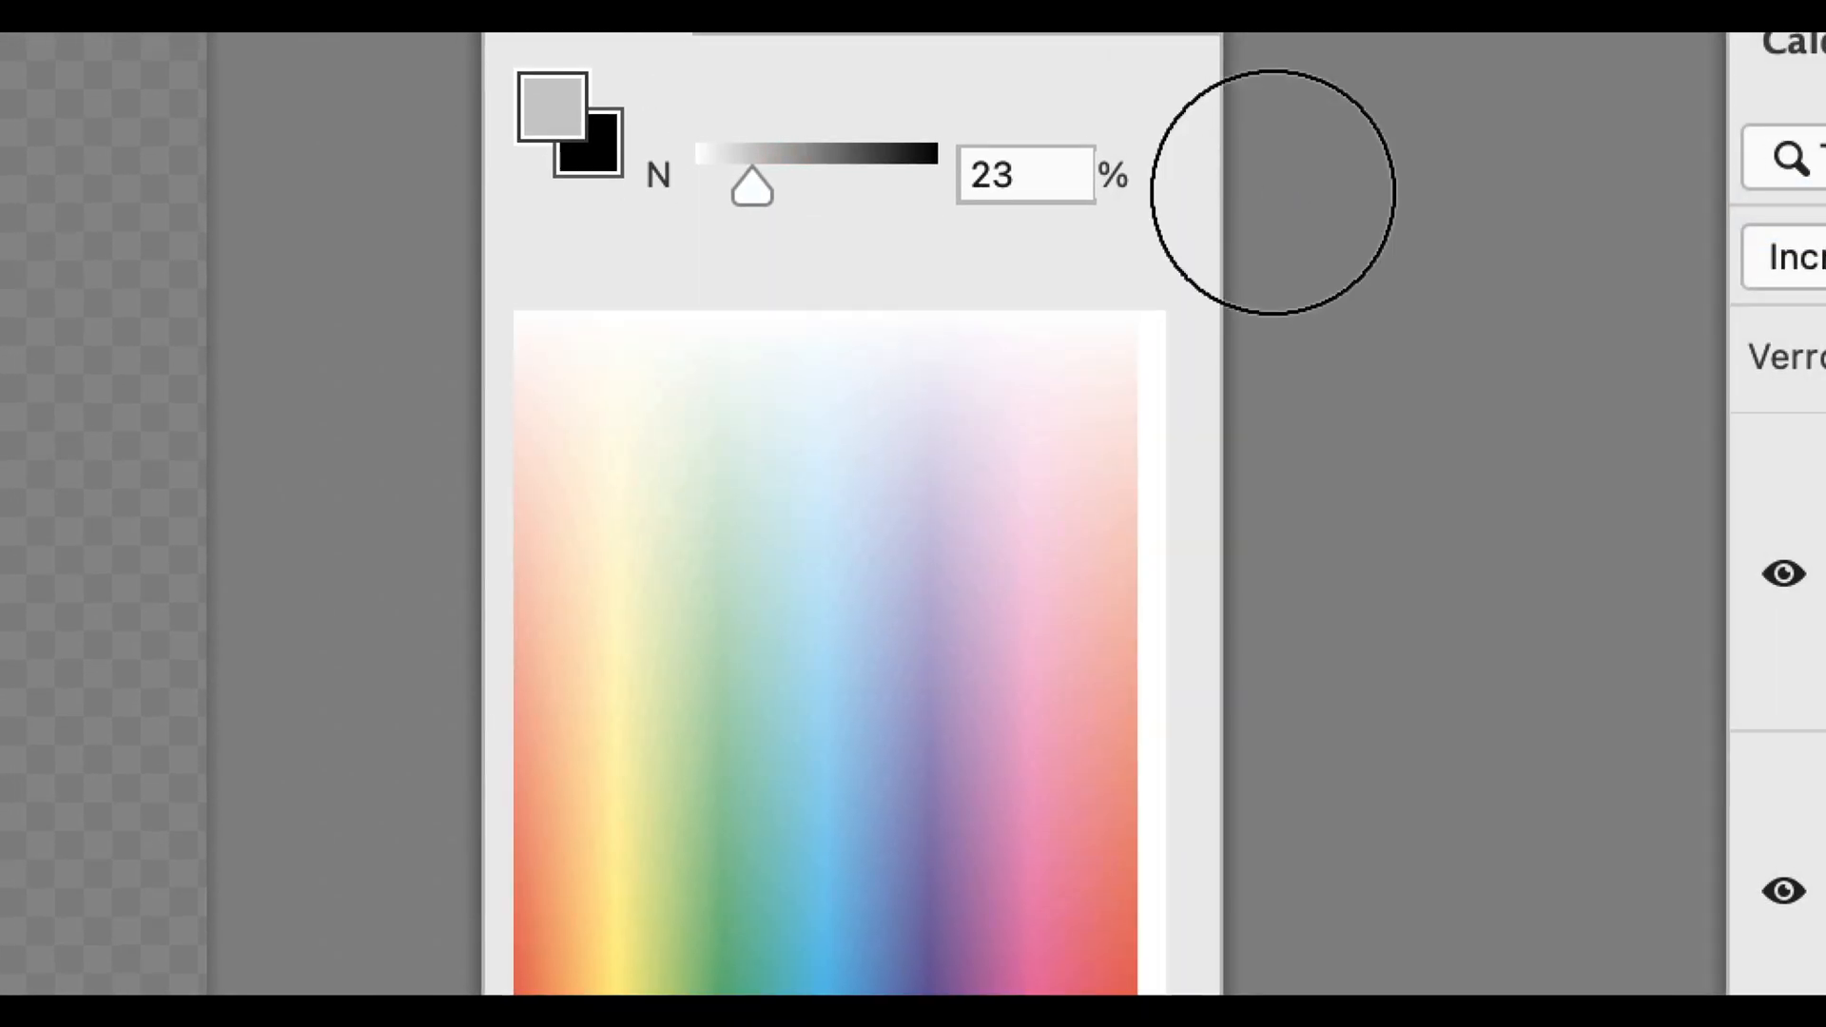
click(1261, 154)
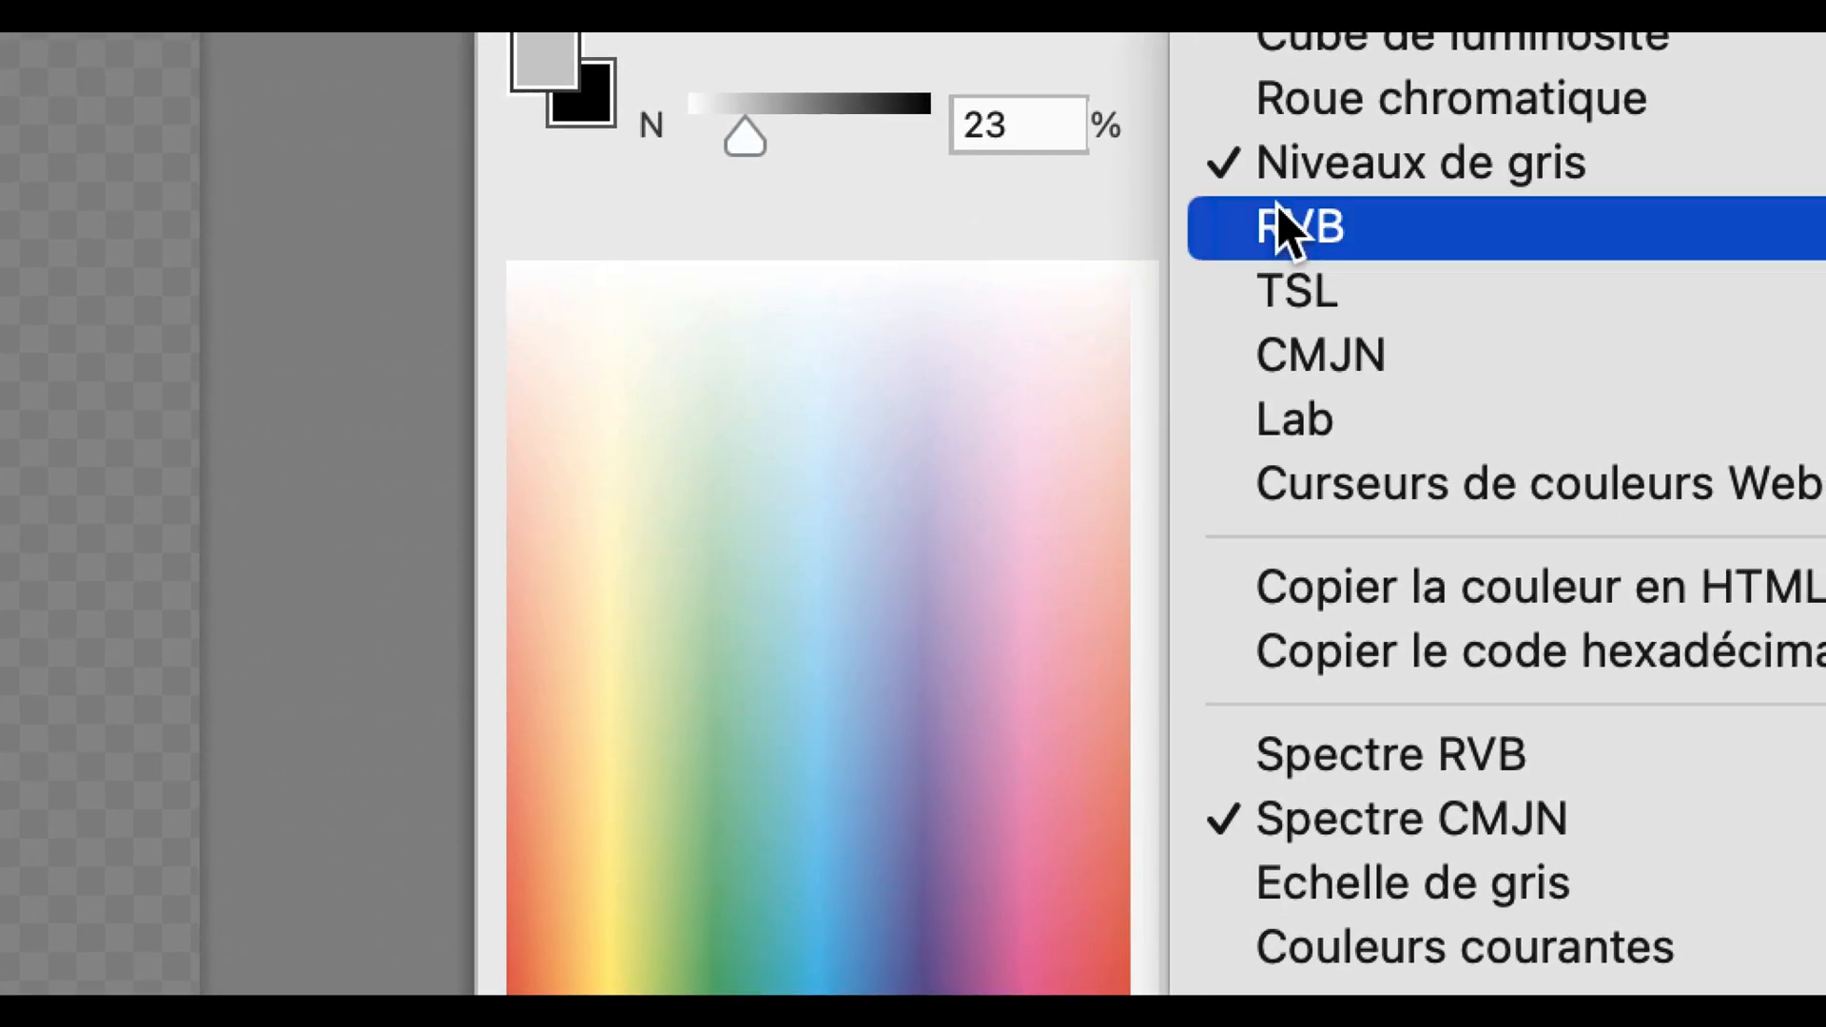
click(1286, 253)
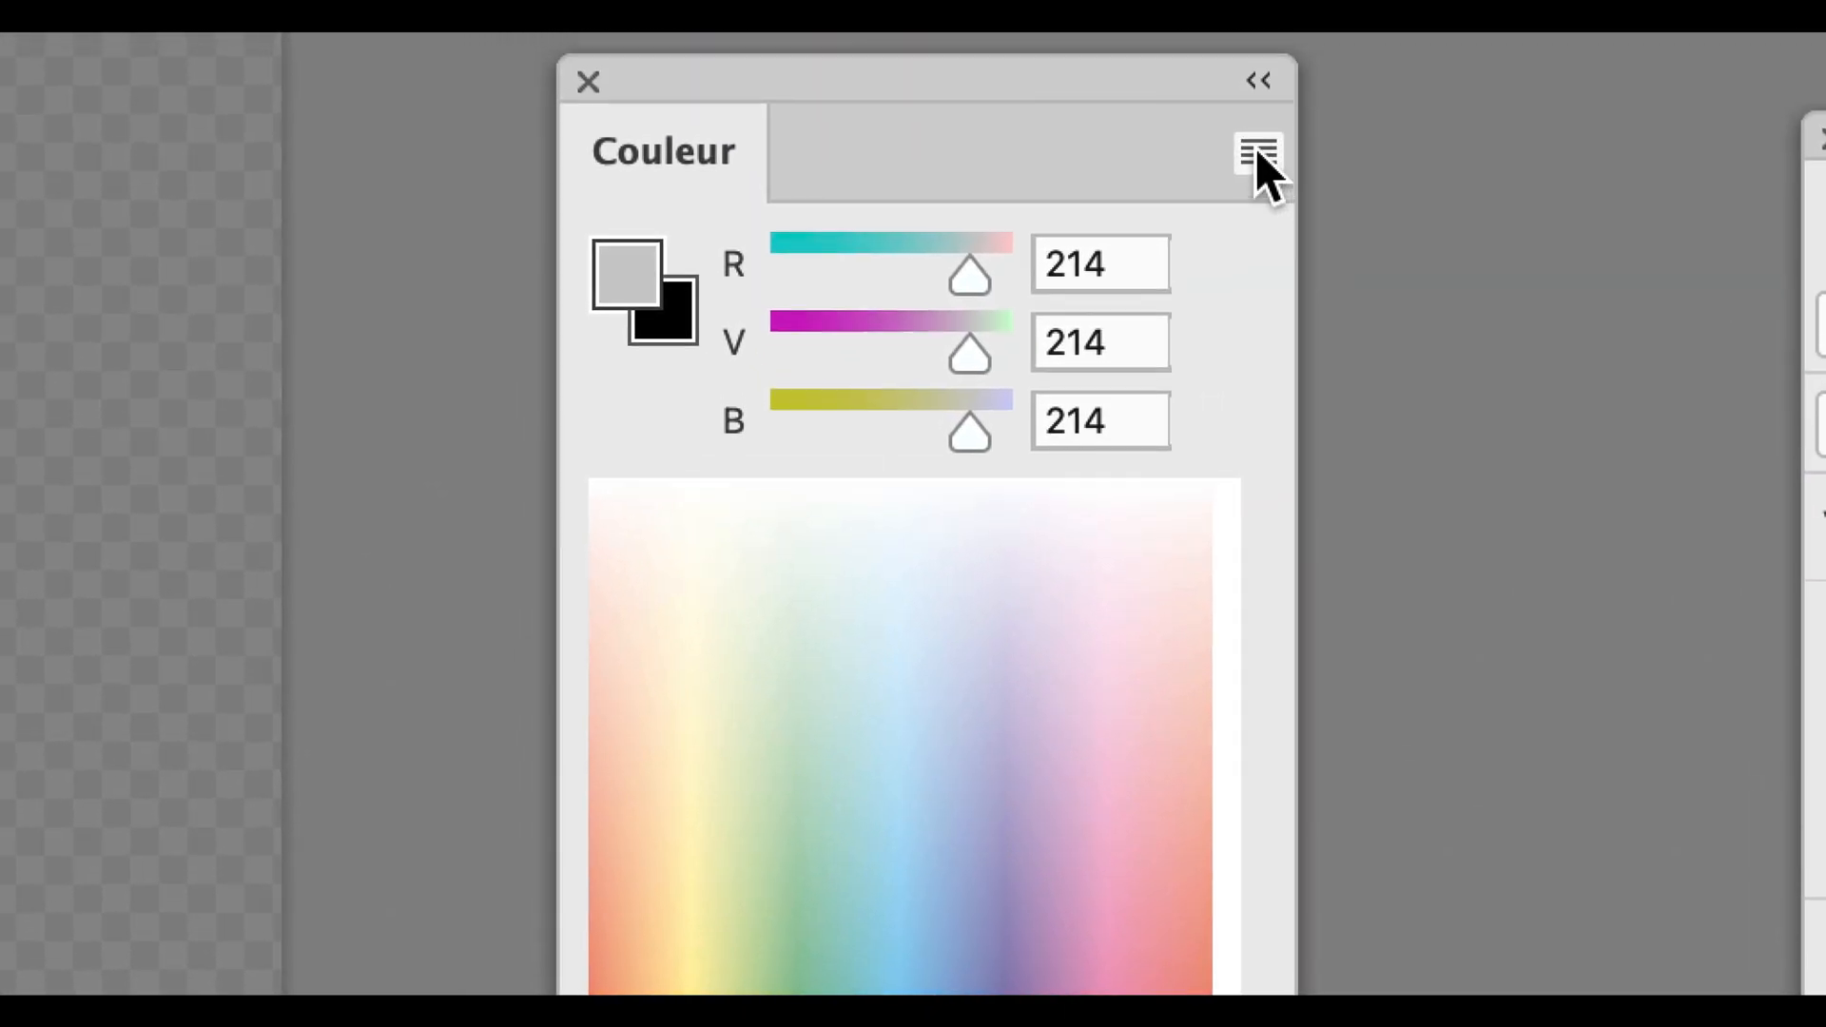
click(1257, 152)
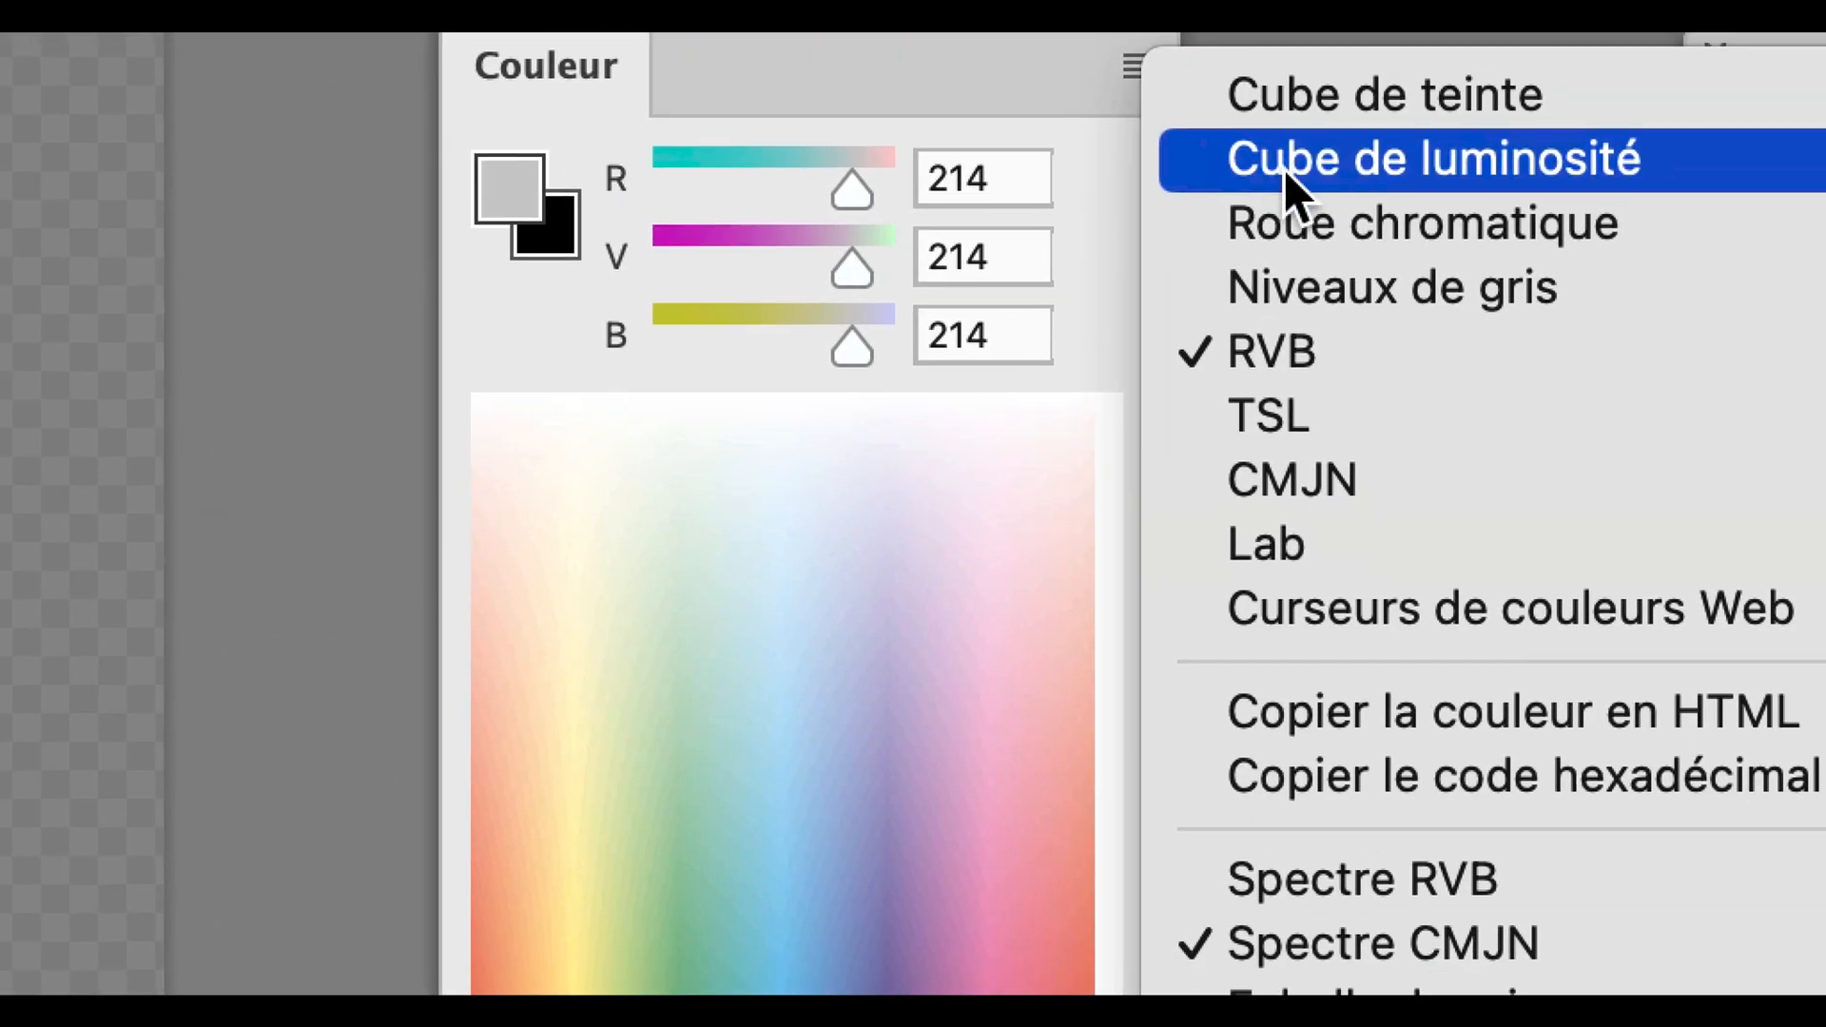
click(1287, 194)
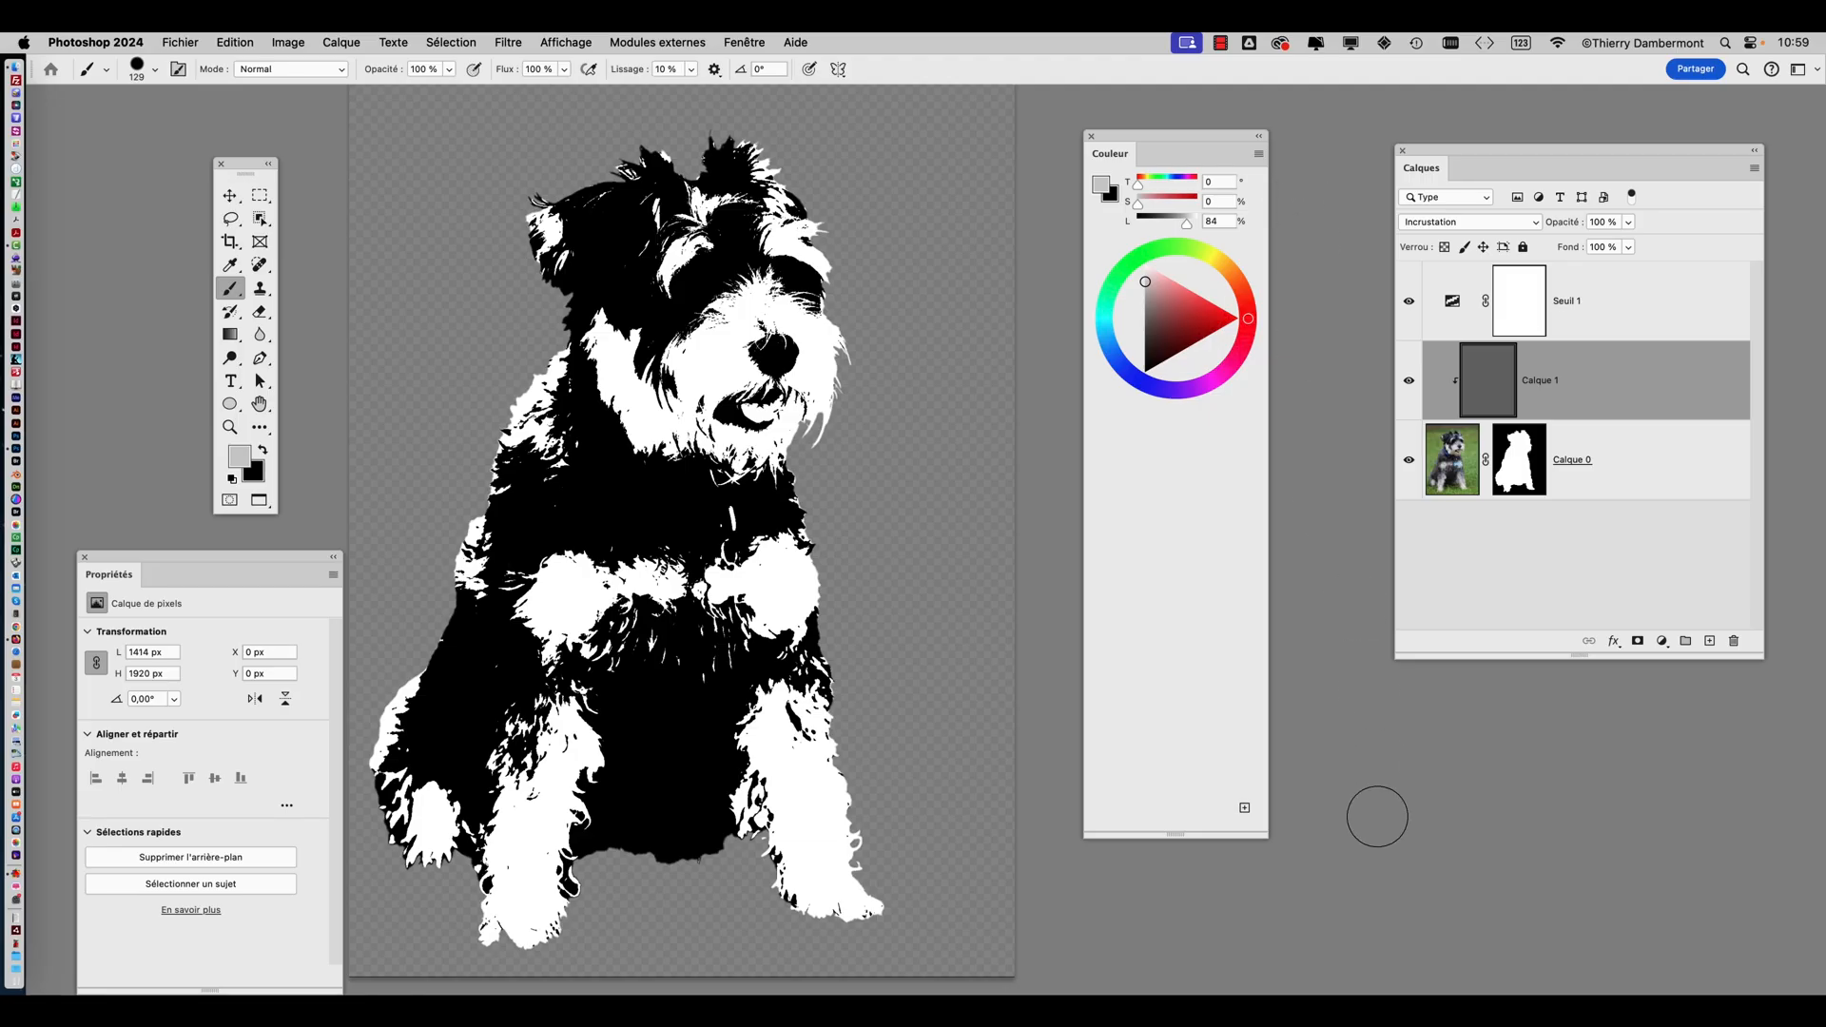
Shorten the Couleur panel further and set its display to Cube de teinte
drag(1263, 840, 1268, 255)
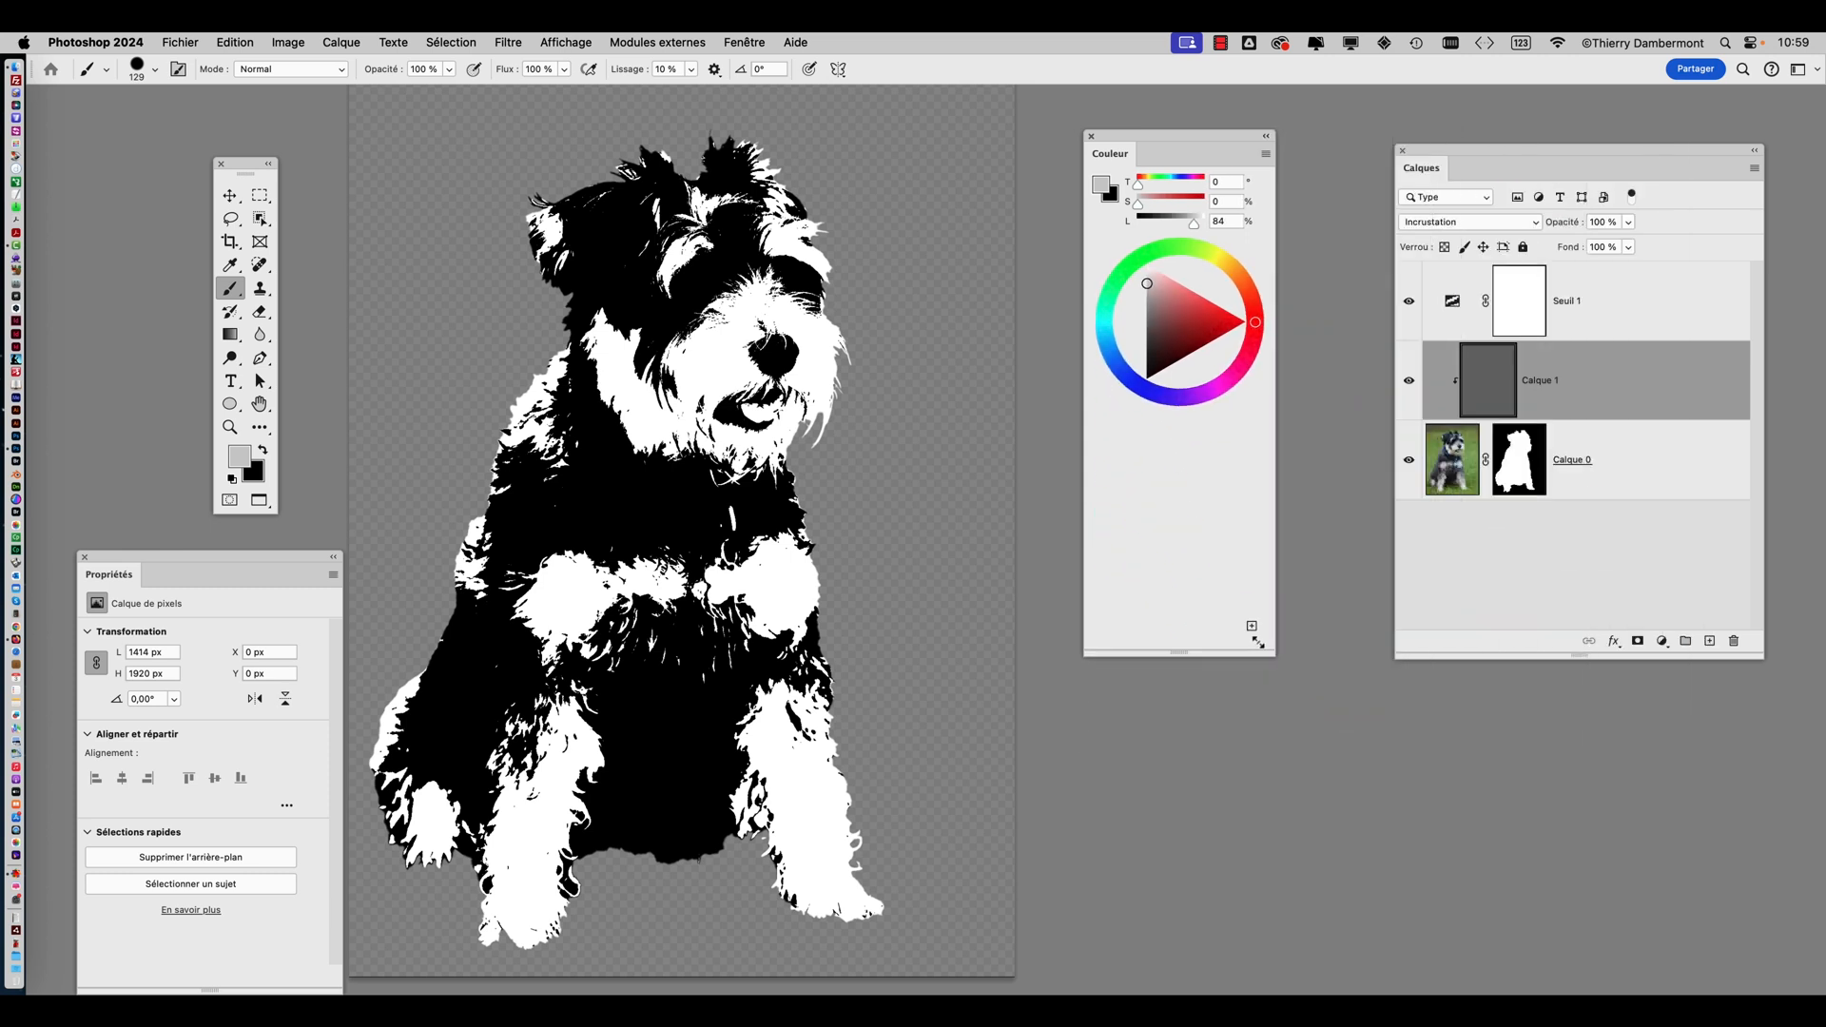
click(1255, 156)
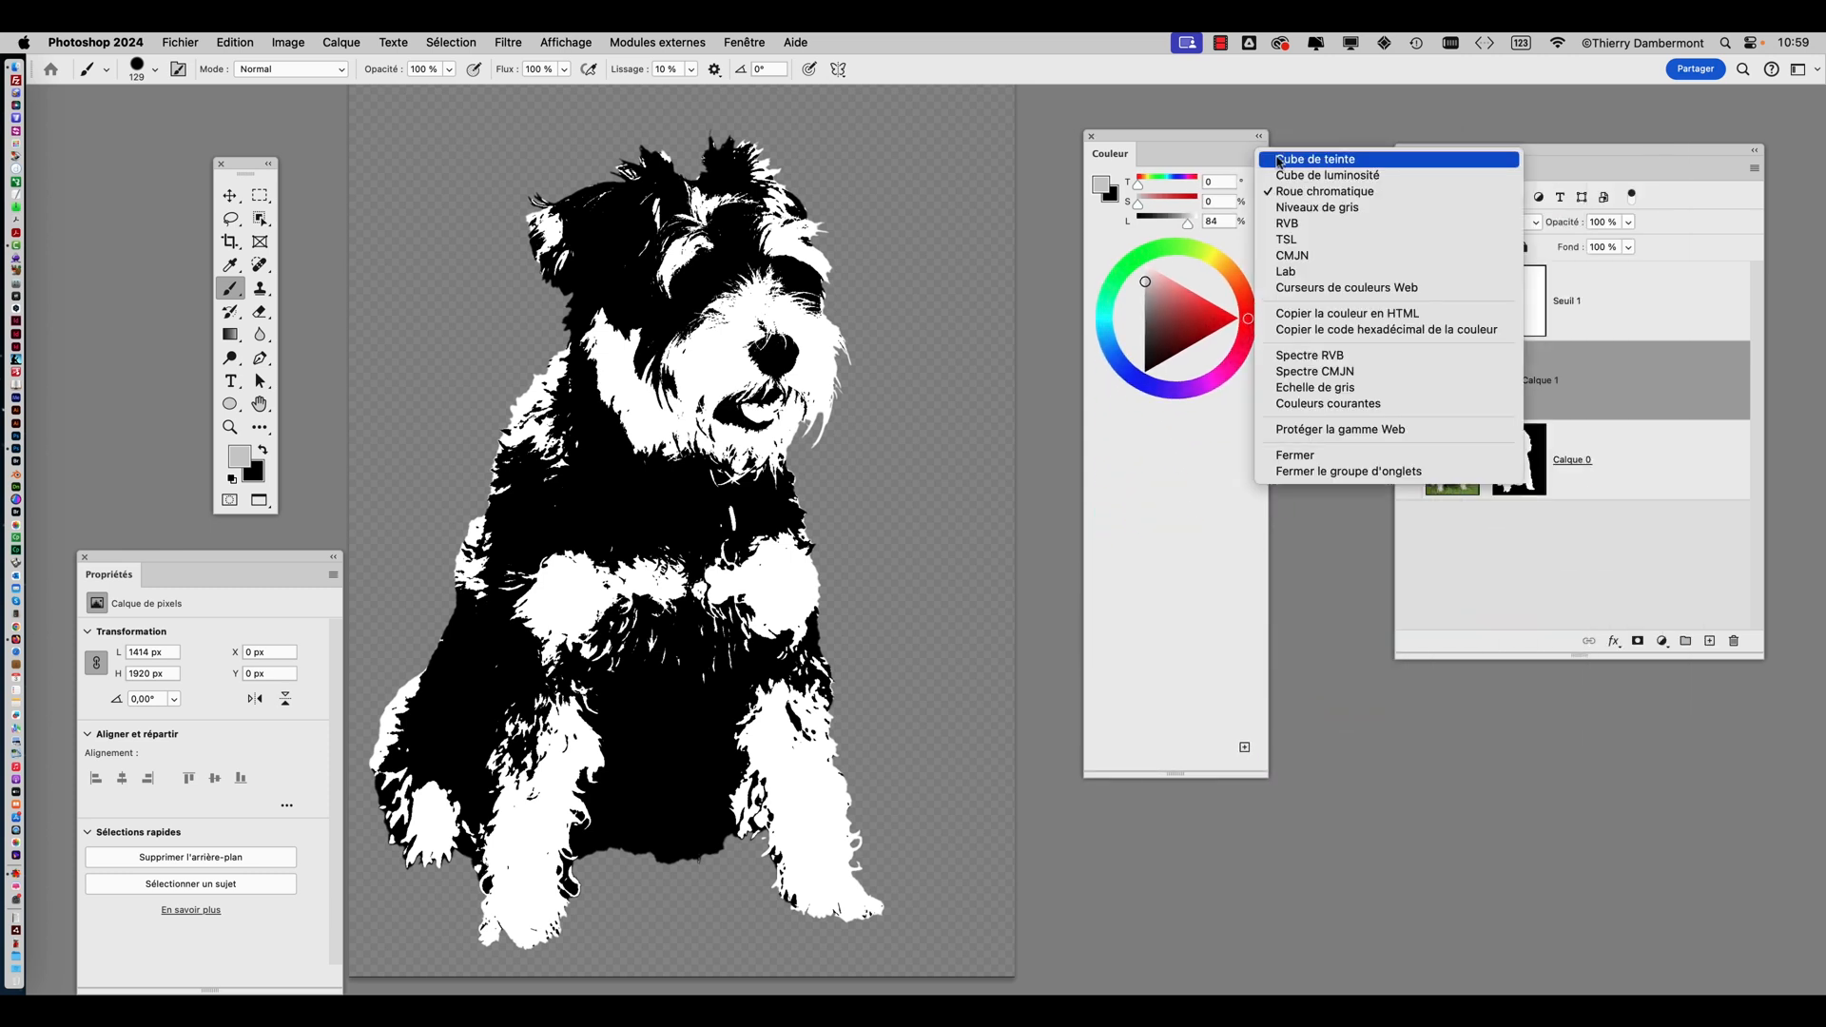
click(1273, 164)
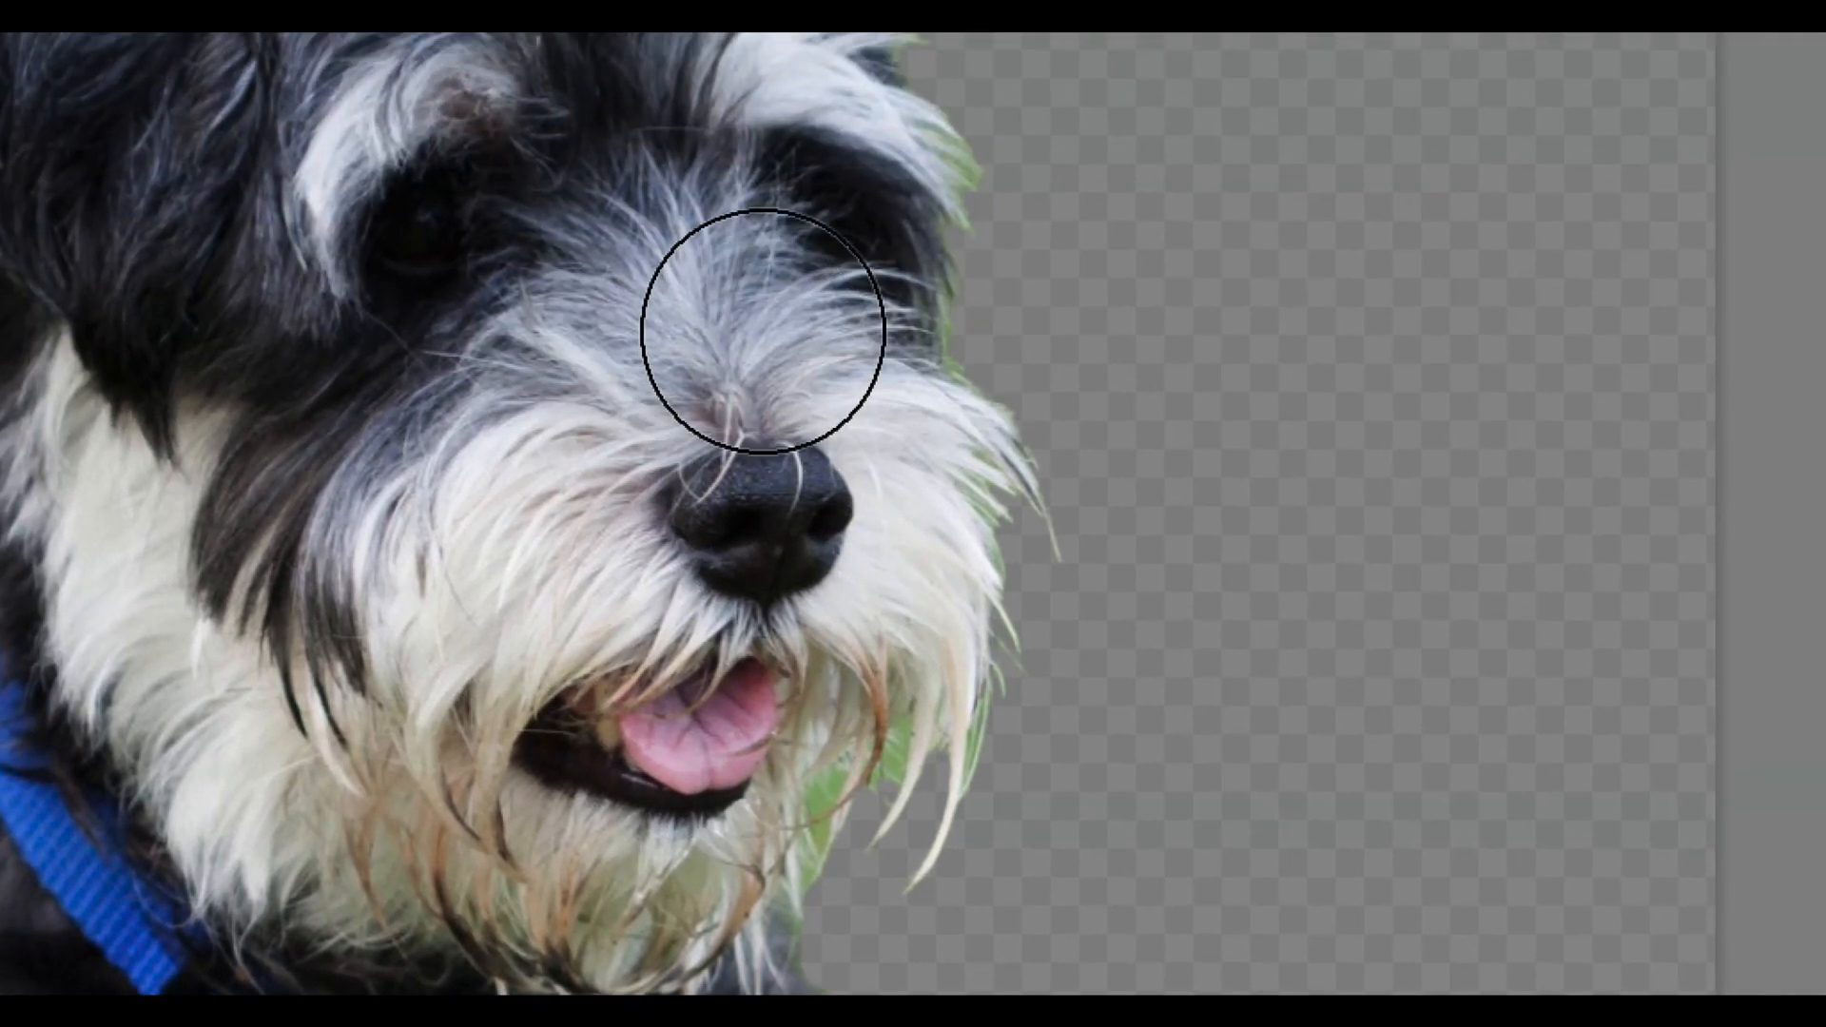
Adjust the brush interactively over the dog's muzzle to a soft edge and a diameter of 171 px
ctrl+alt+click(763, 323)
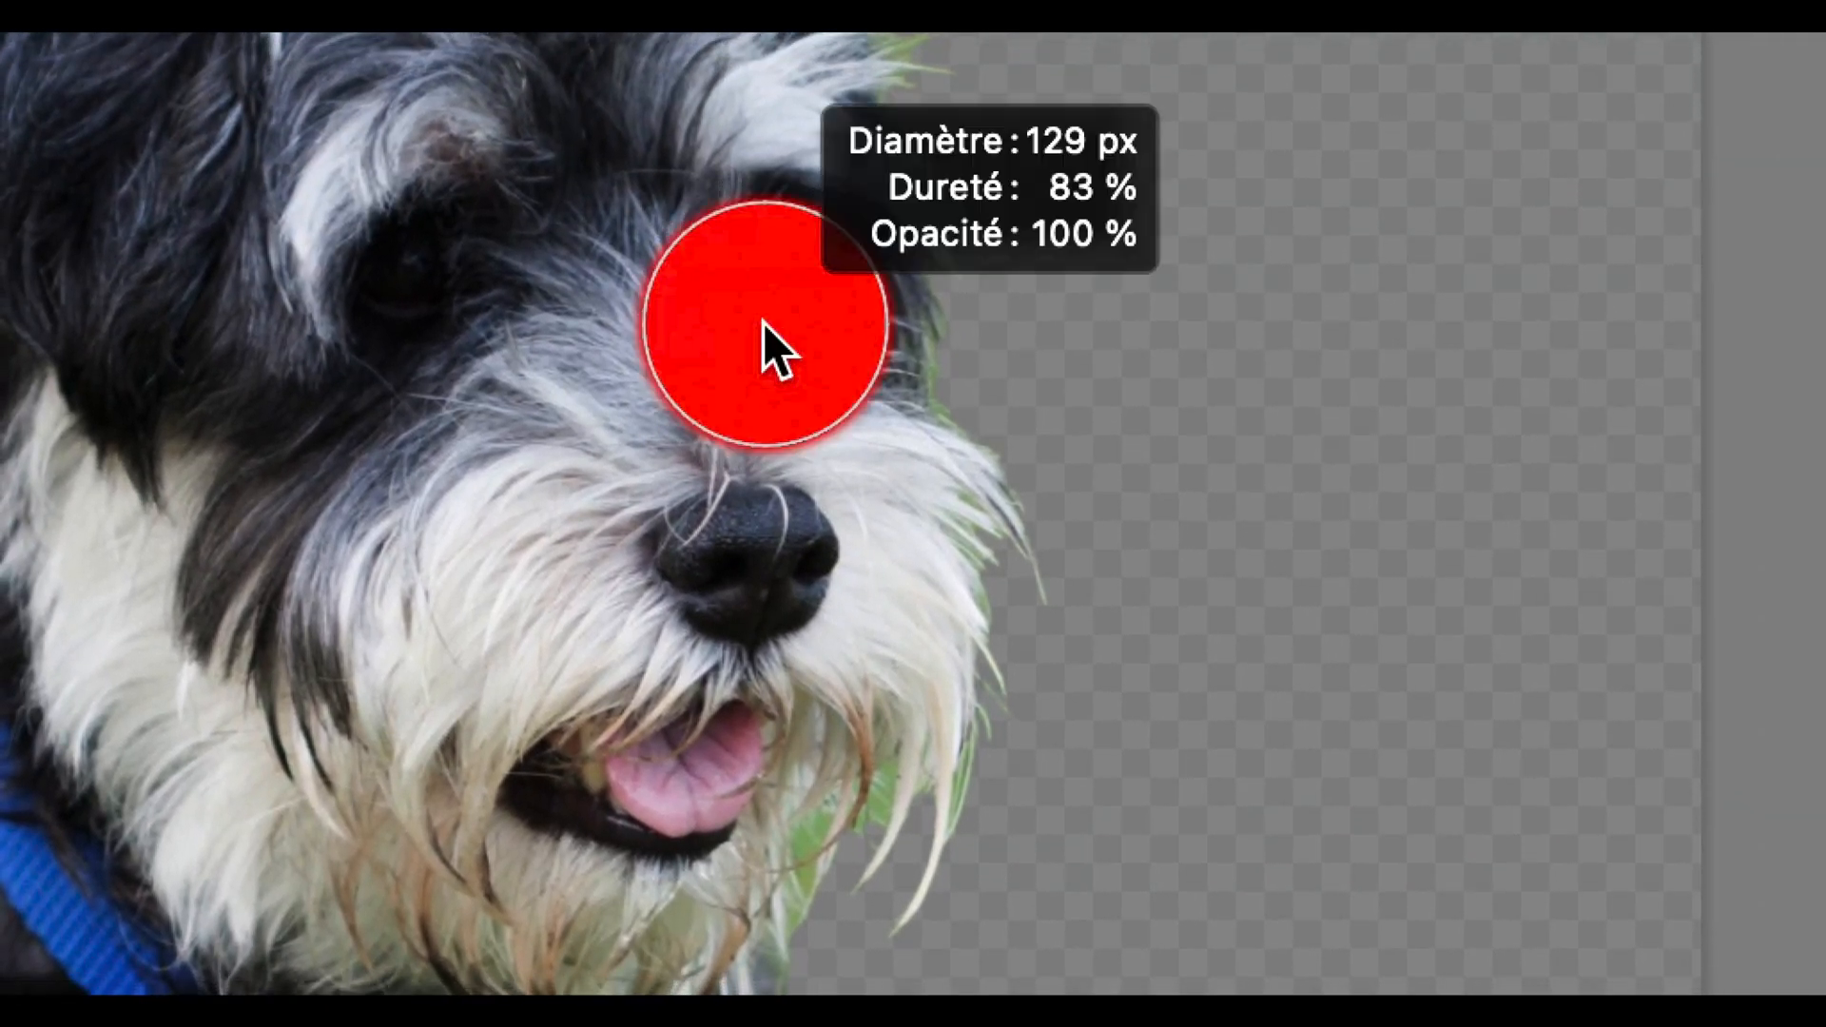
drag(763, 323, 1054, 293)
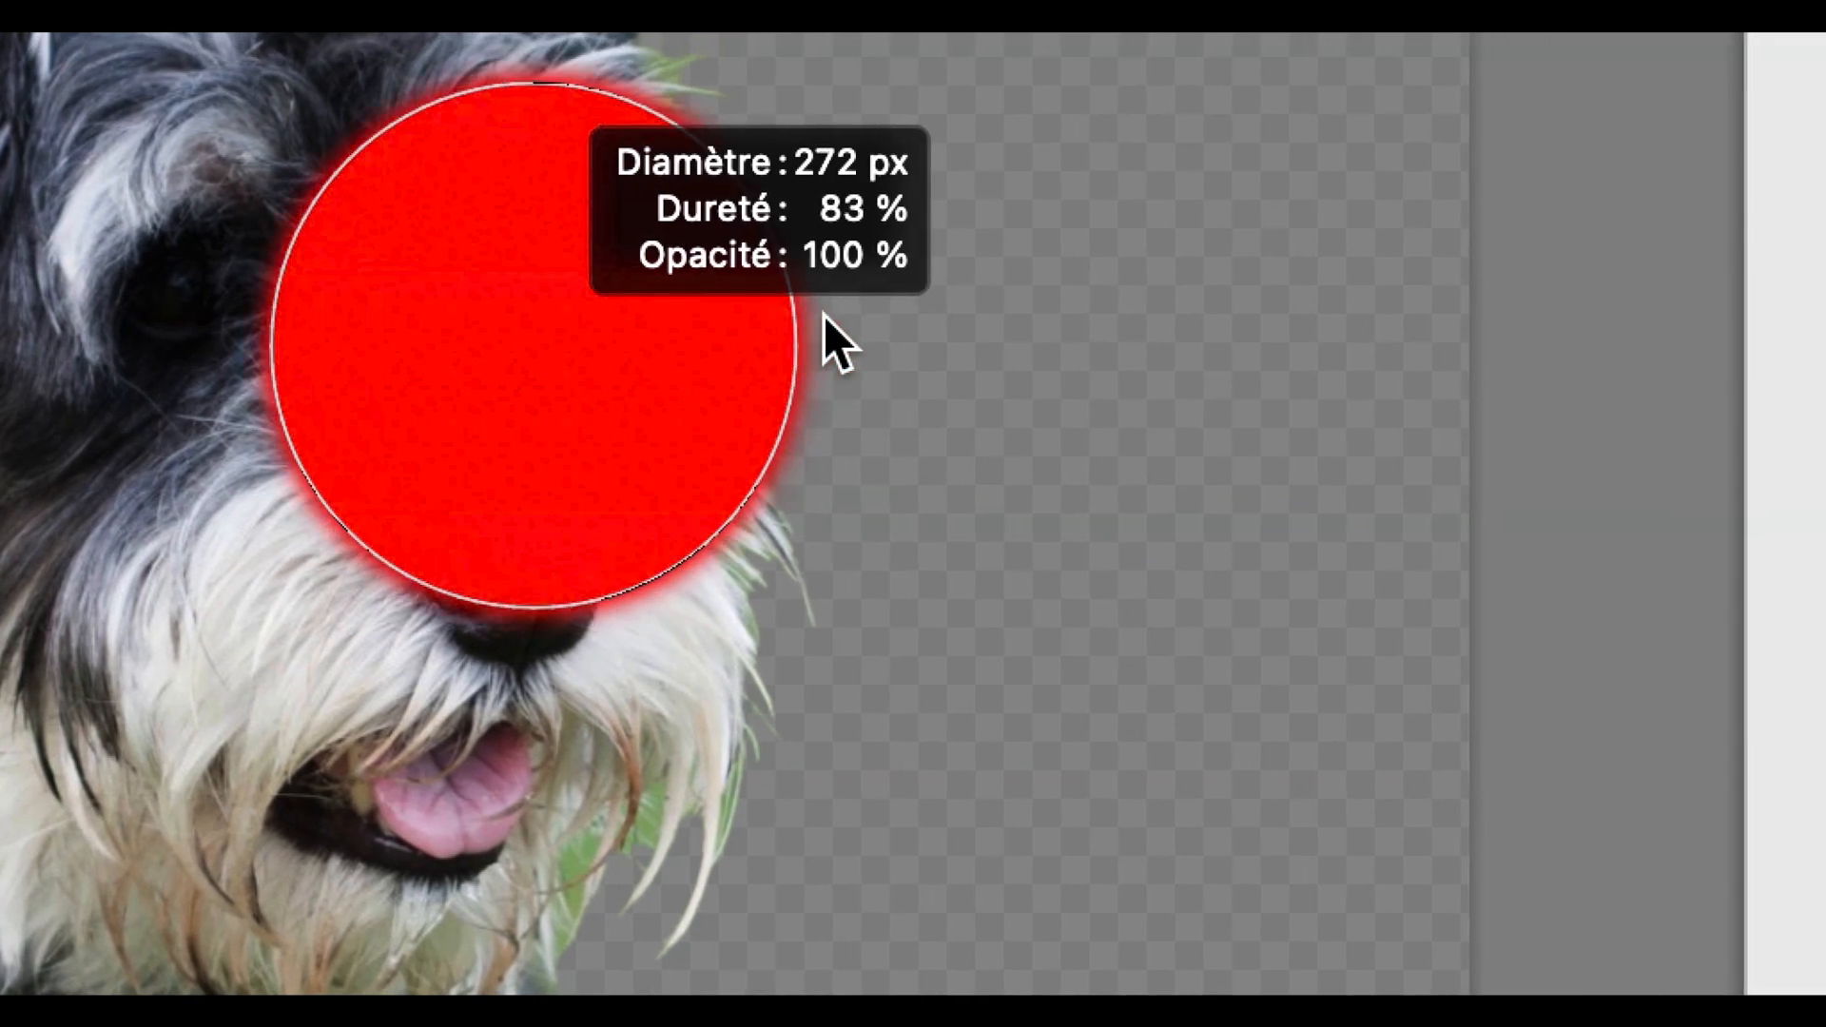
mouse_move(824, 316)
mouse_down()
mouse_move(771, 325)
mouse_move(767, 257)
mouse_up()
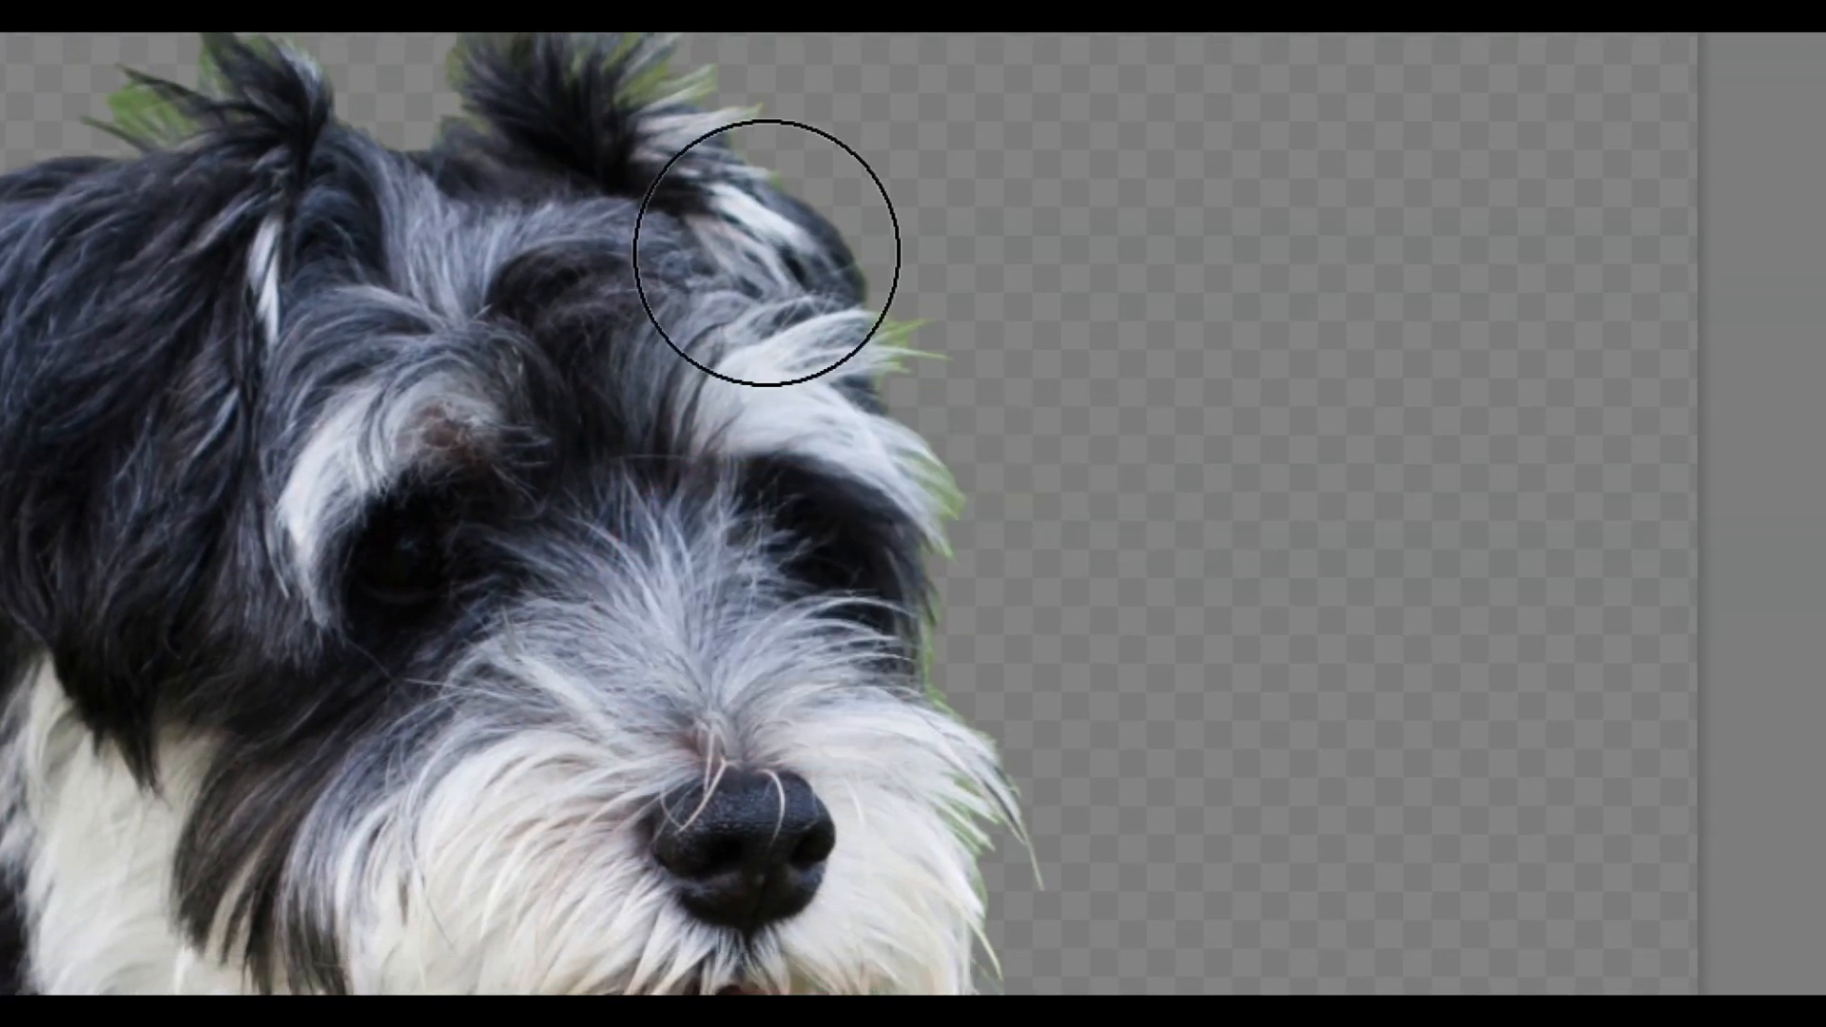
mouse_move(775, 409)
mouse_down()
mouse_move(786, 358)
mouse_move(806, 418)
mouse_move(824, 323)
mouse_up()
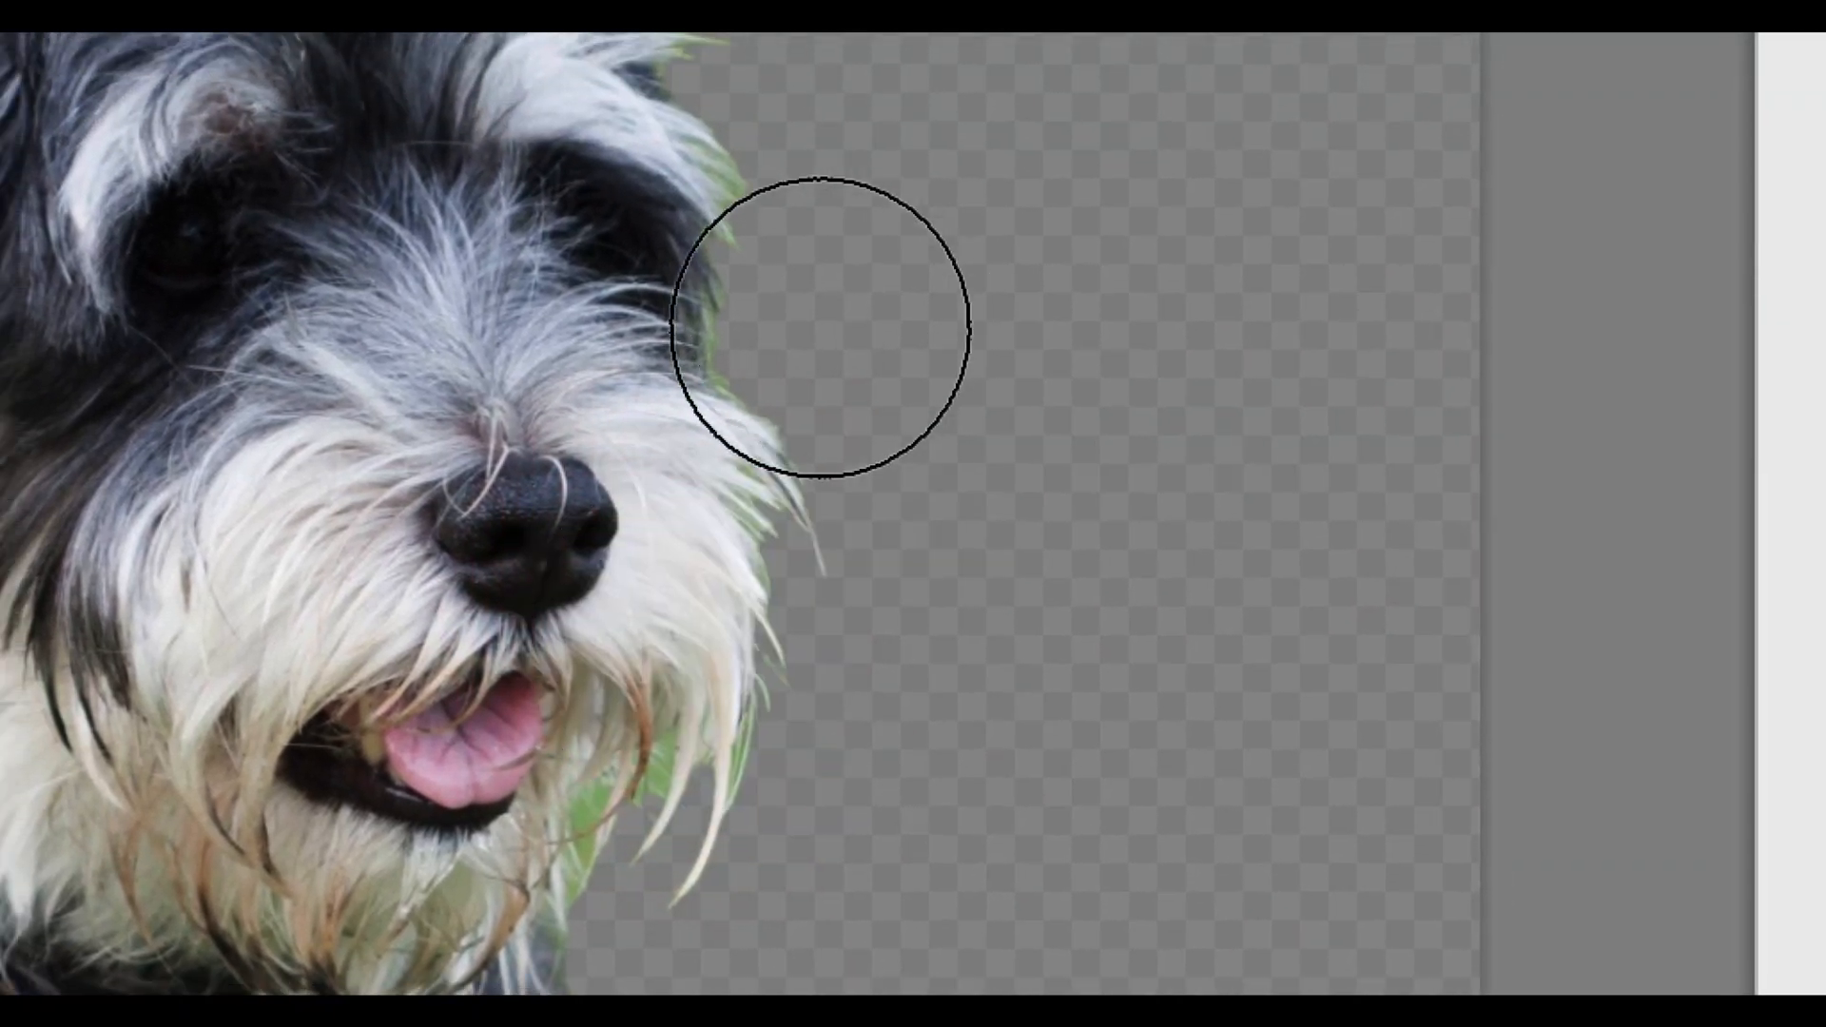
mouse_move(796, 428)
mouse_down()
mouse_move(802, 396)
mouse_move(837, 385)
mouse_move(808, 415)
mouse_move(806, 369)
mouse_move(778, 394)
mouse_up()
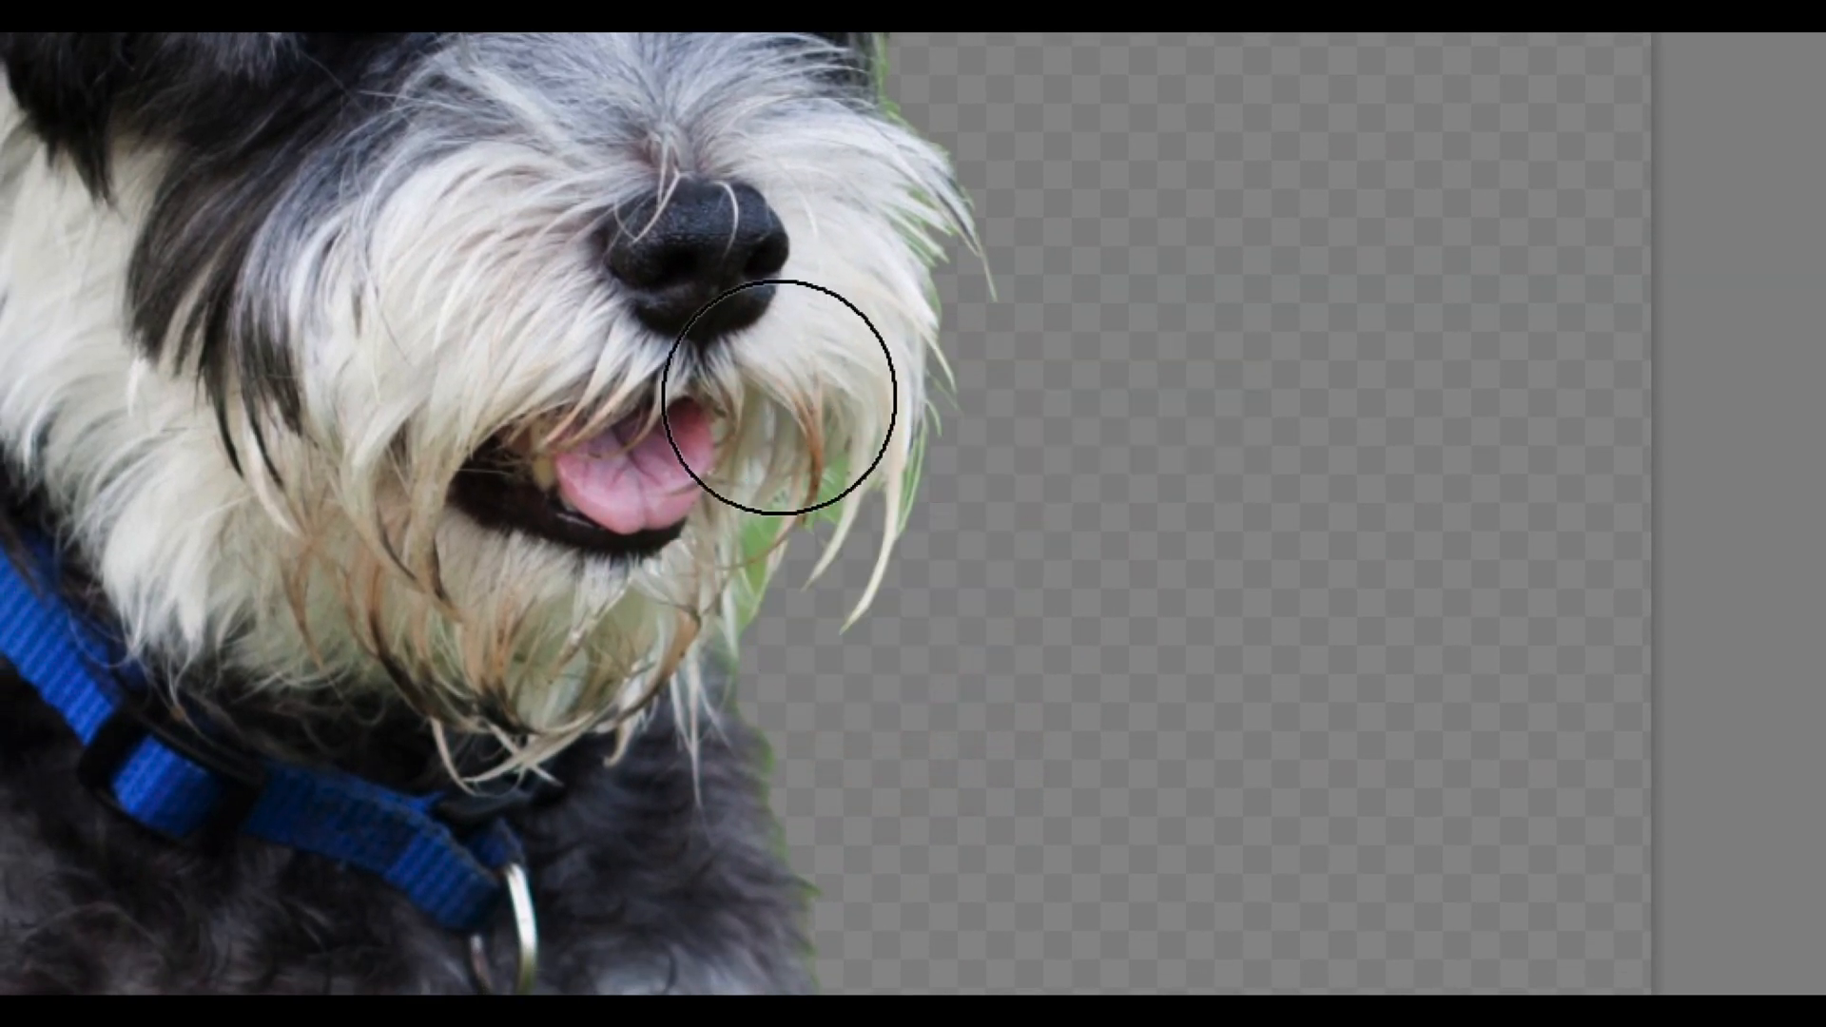
drag(697, 592, 697, 592)
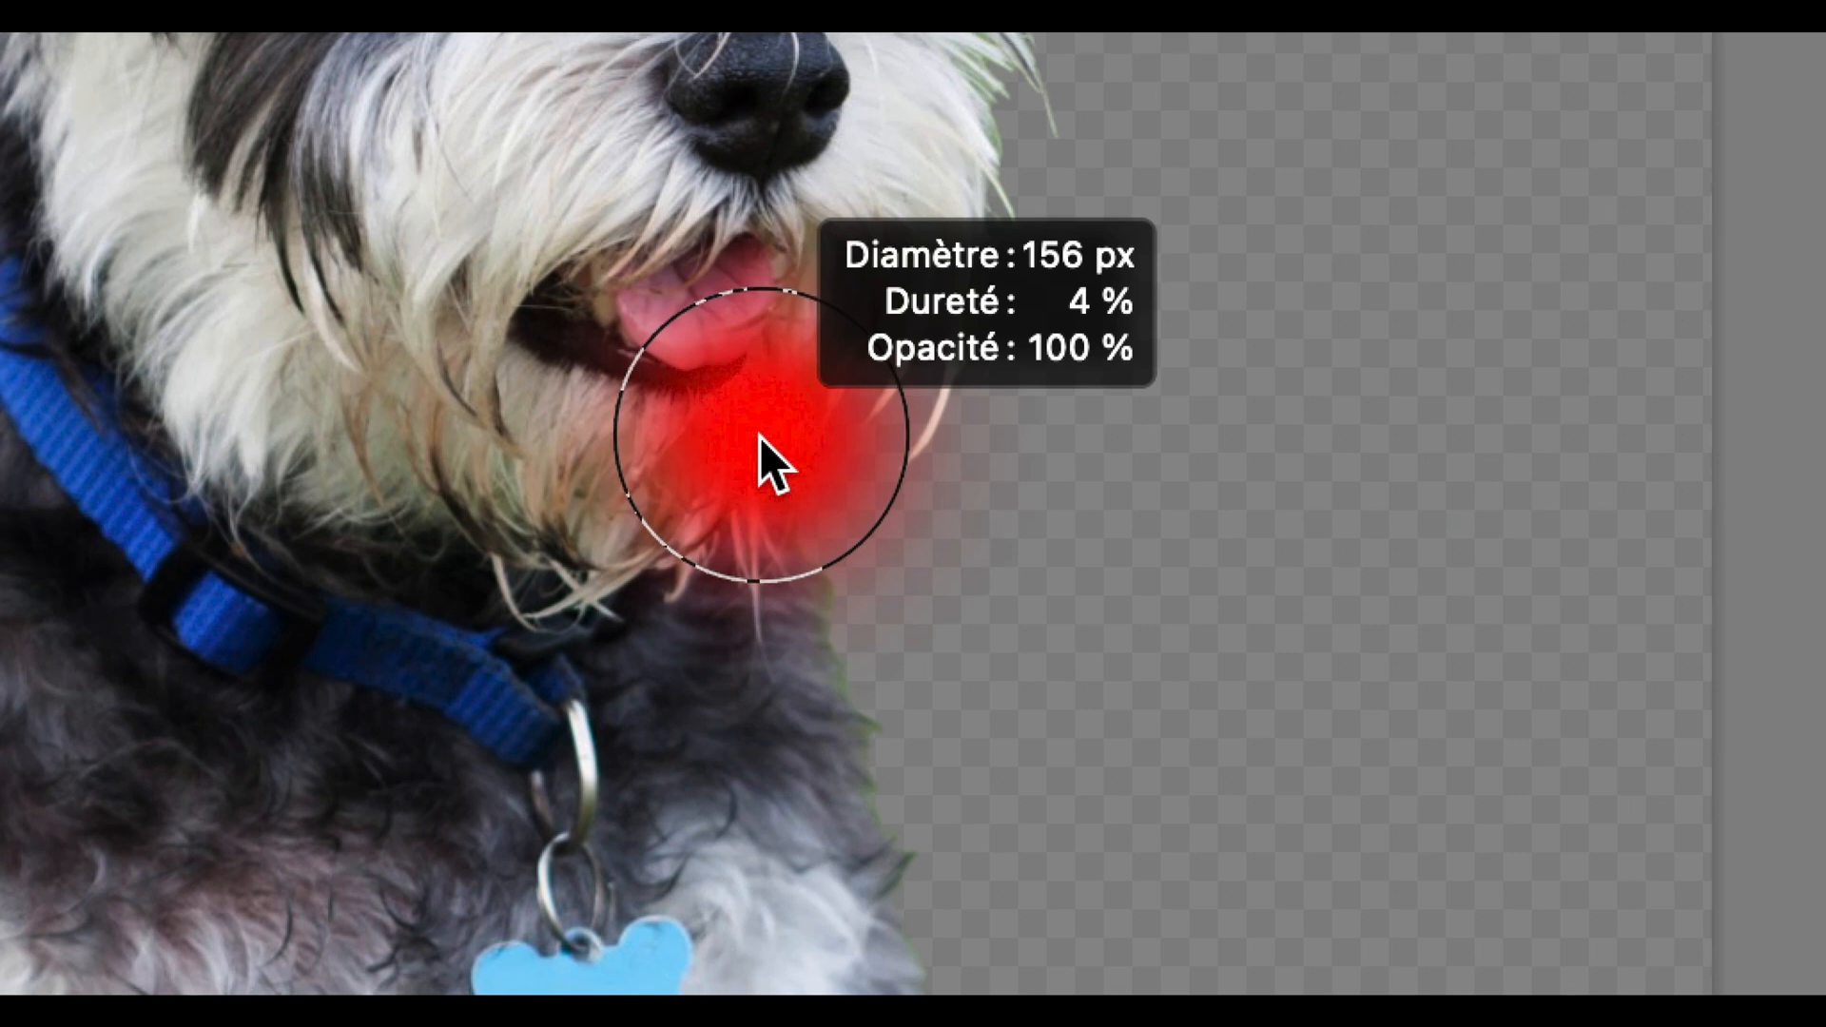
drag(758, 437, 767, 437)
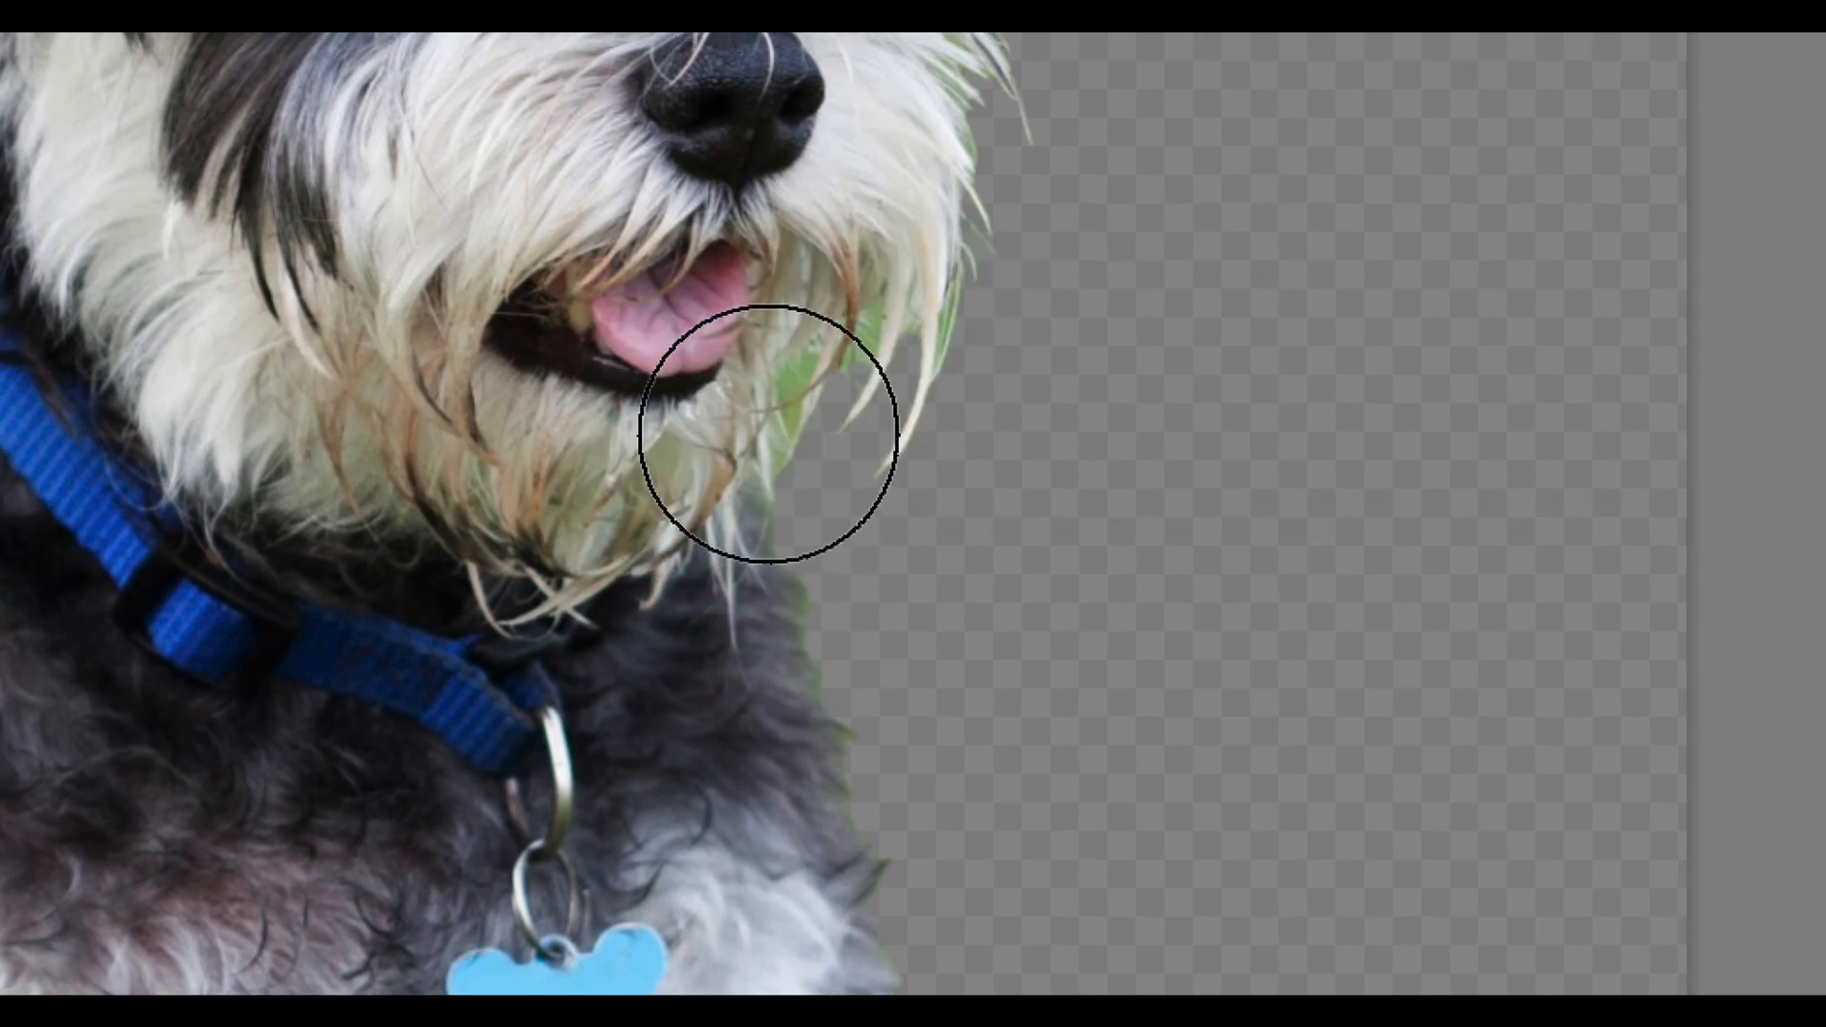
drag(767, 434, 766, 434)
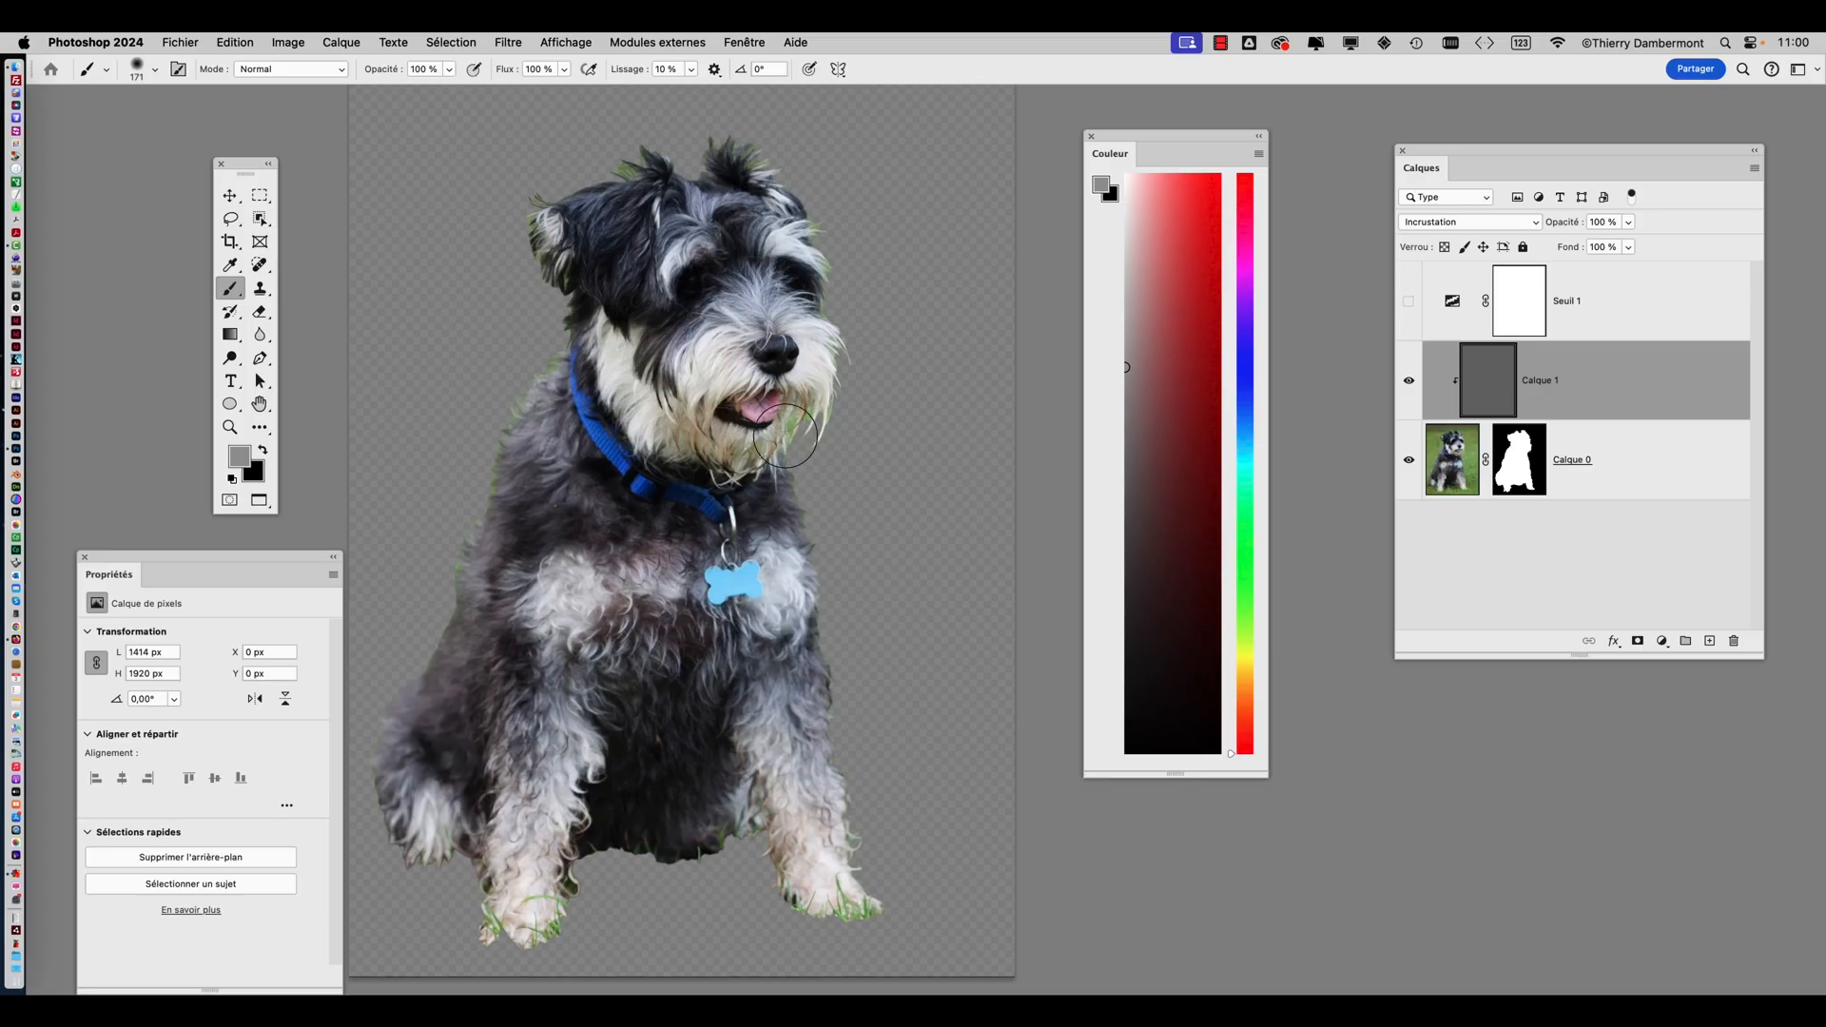
Enlarge the brush to 363 px and paint light grey over the dog's chest, body and face on Calque 1
drag(785, 435, 809, 440)
mouse_move(856, 516)
mouse_down()
mouse_move(877, 517)
mouse_move(810, 557)
mouse_up()
mouse_move(613, 555)
mouse_down()
mouse_move(578, 525)
mouse_move(585, 458)
mouse_move(617, 522)
mouse_move(561, 513)
mouse_move(650, 618)
mouse_move(623, 657)
mouse_move(616, 745)
mouse_move(687, 756)
mouse_move(650, 734)
mouse_move(630, 767)
mouse_move(556, 725)
mouse_move(444, 723)
mouse_move(446, 793)
mouse_move(590, 508)
mouse_up()
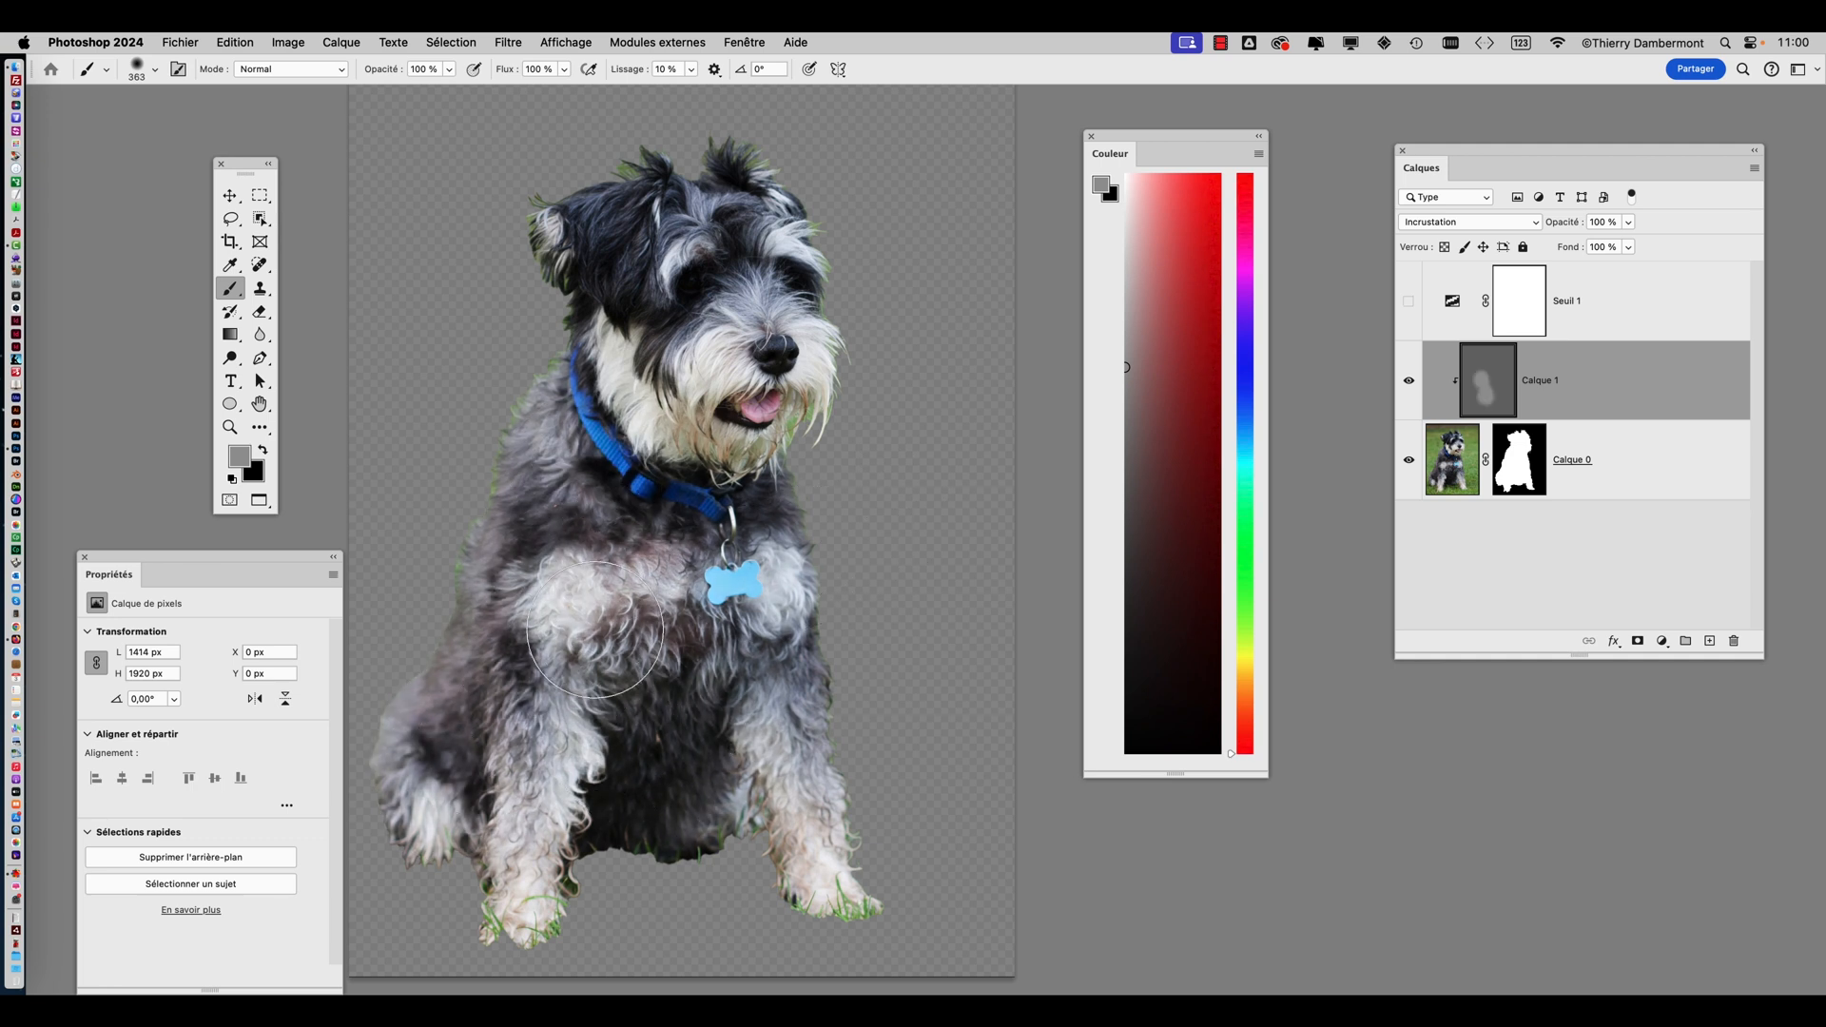
mouse_move(594, 629)
mouse_down()
mouse_move(666, 577)
mouse_move(756, 669)
mouse_move(721, 744)
mouse_up()
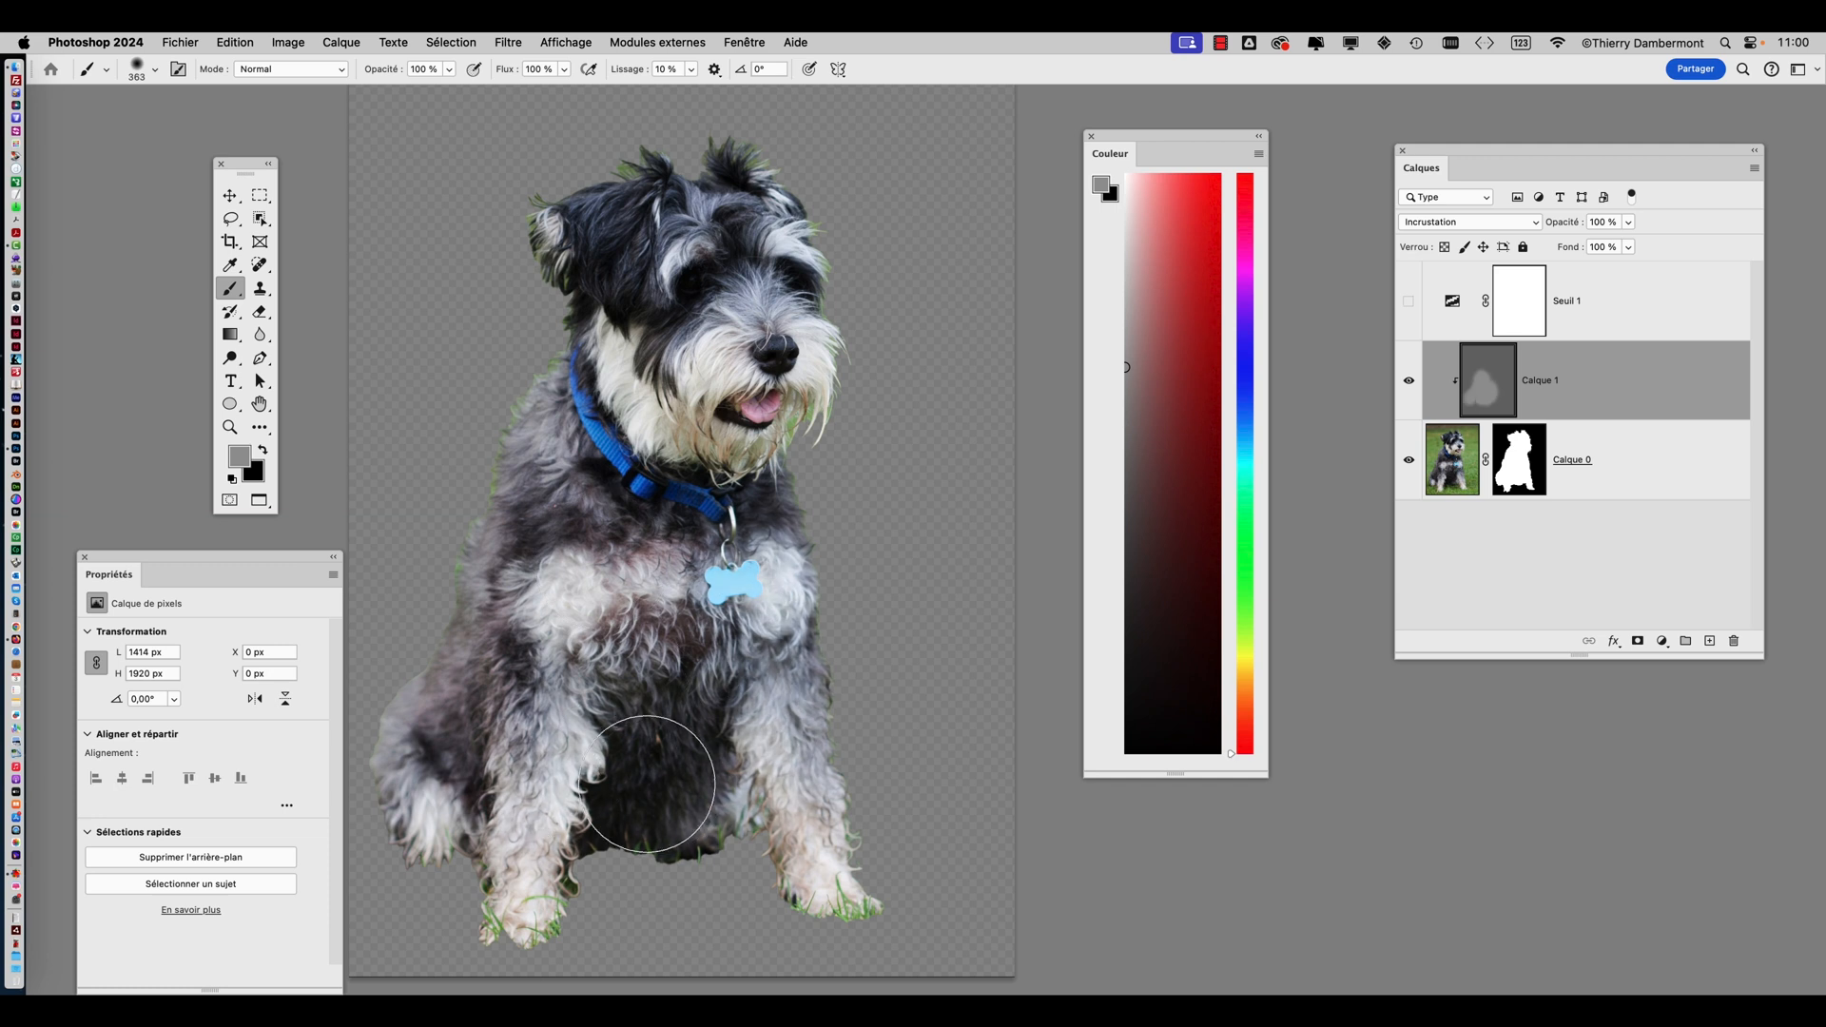
mouse_move(676, 428)
mouse_down()
mouse_move(672, 251)
mouse_move(644, 252)
mouse_move(759, 288)
mouse_up()
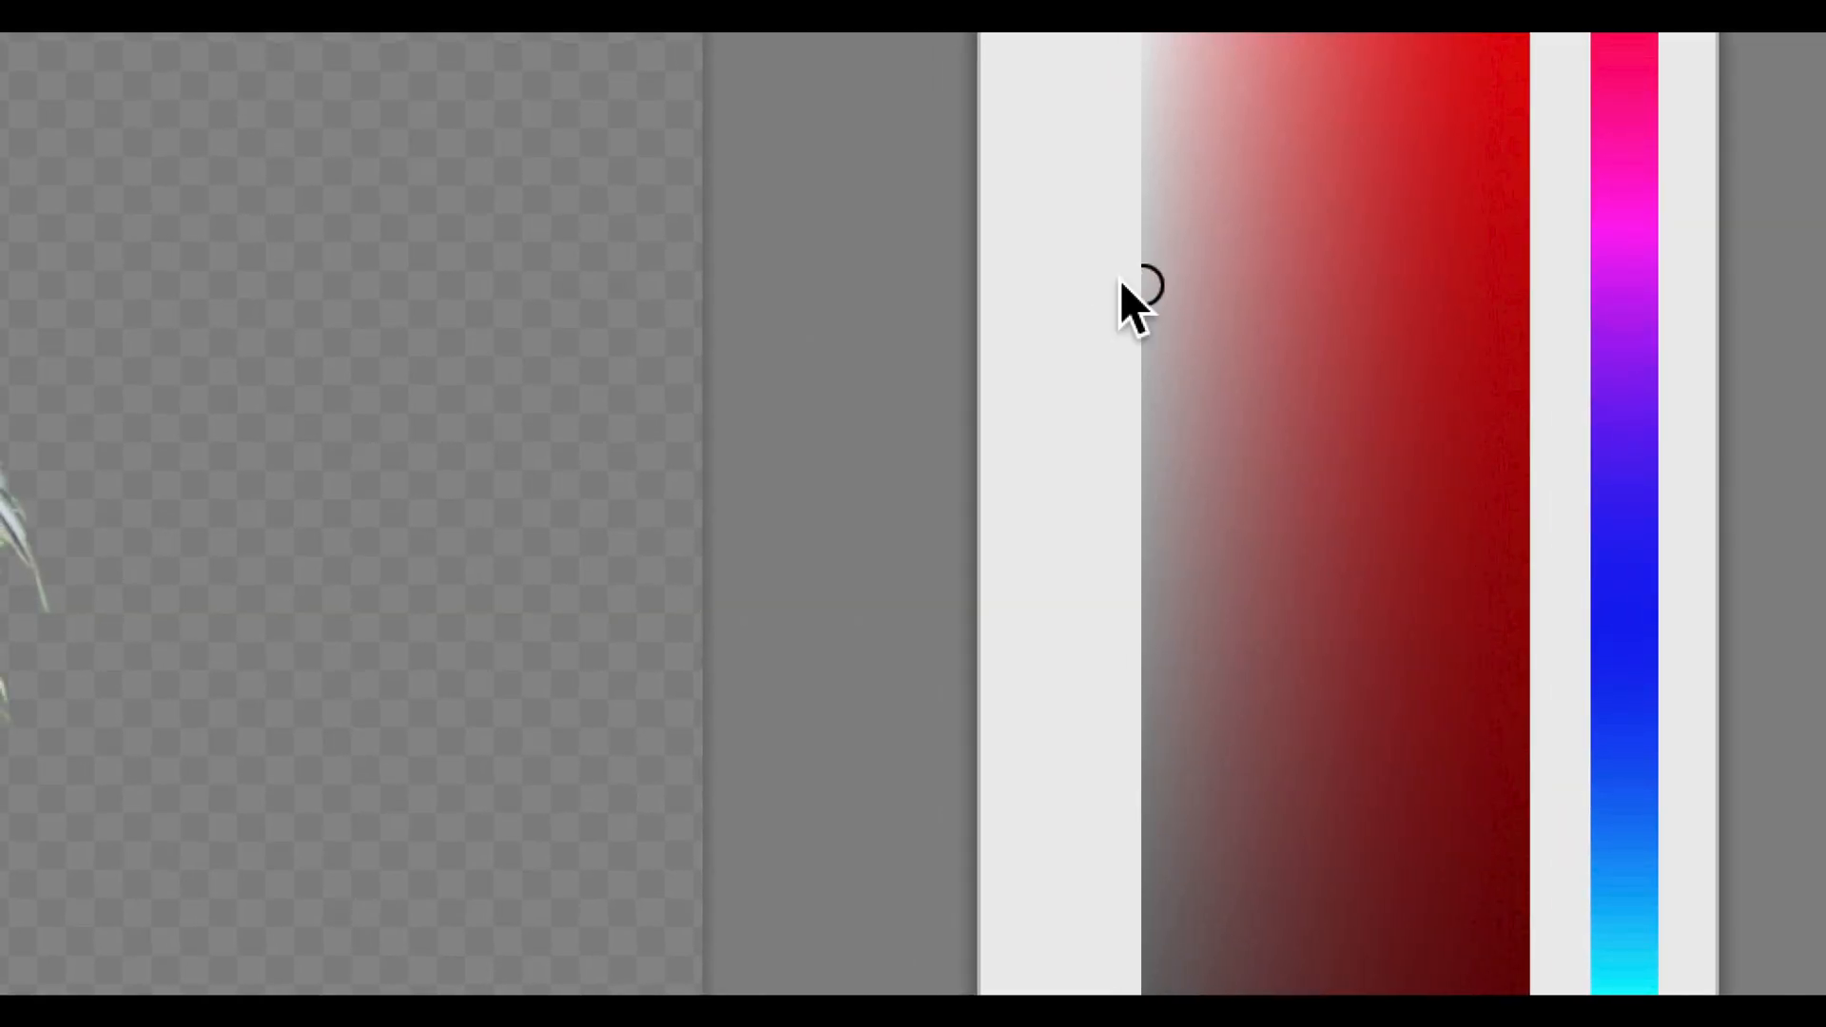
Paint dark grey over the dog's body on Calque 1, enlarging the brush to 464 px, and show the Seuil 1 layer again
scroll(694, 250, up, 3)
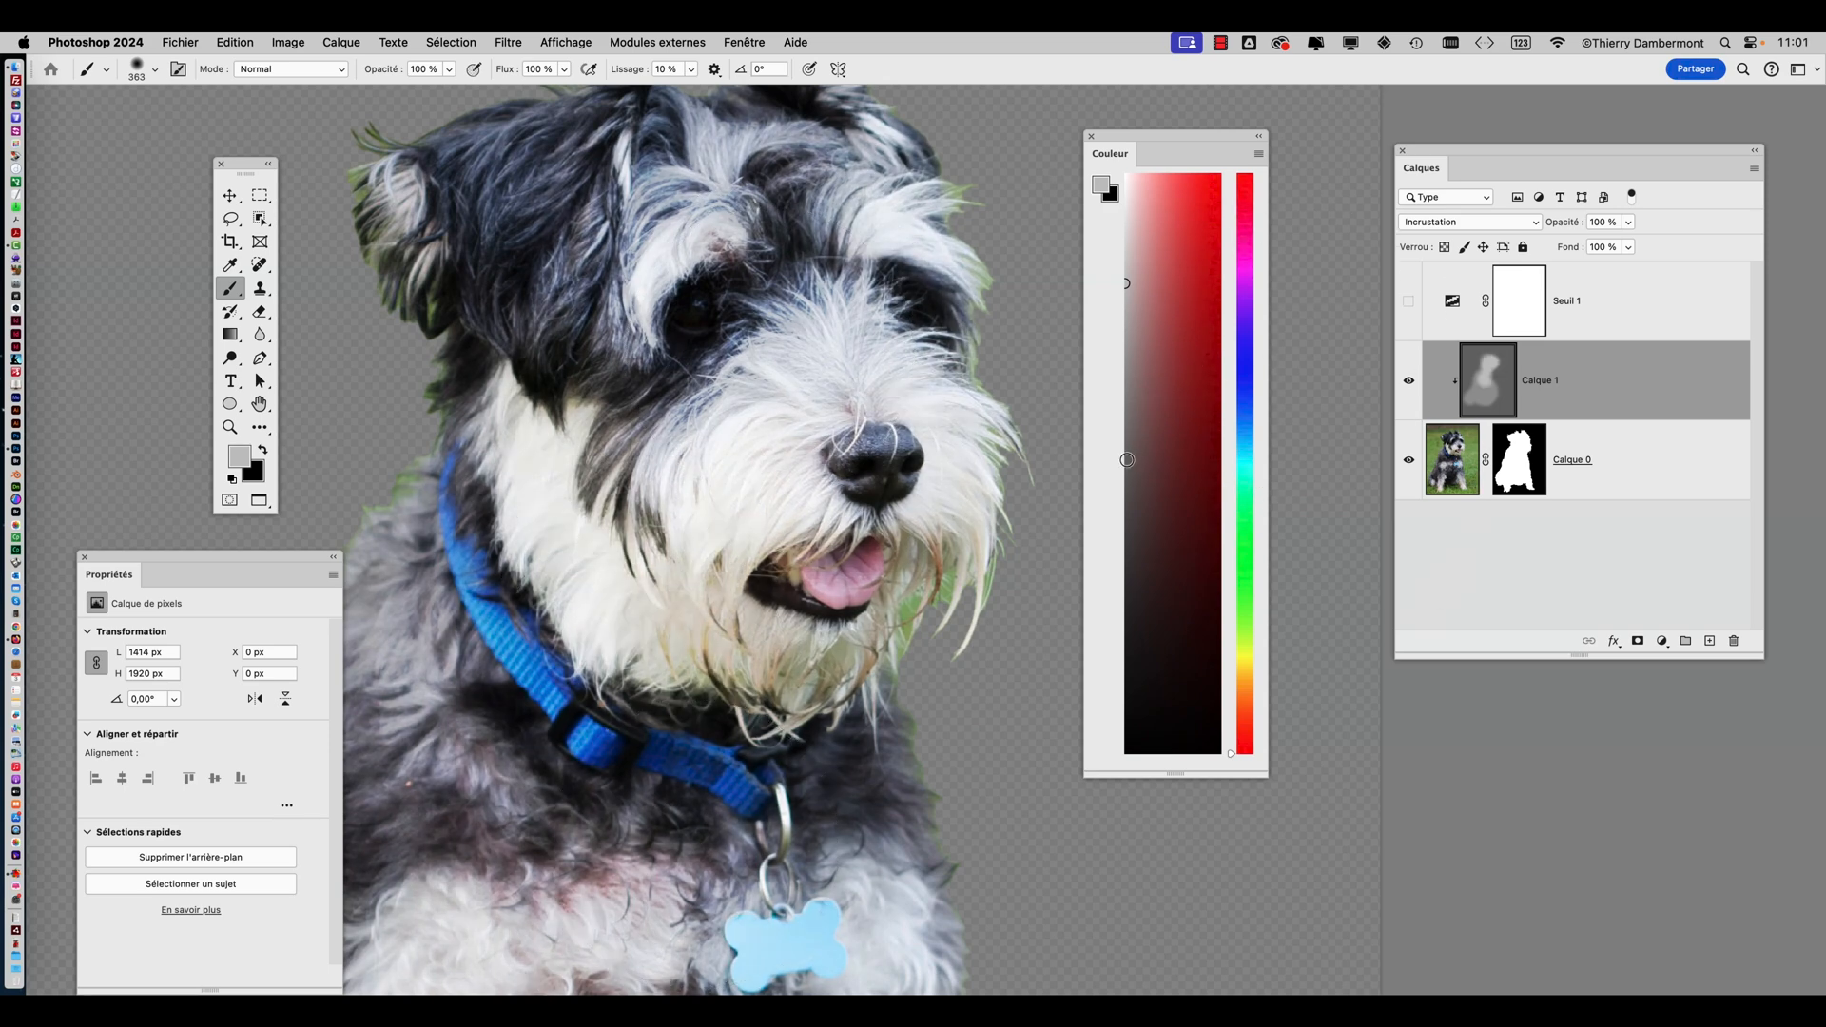
drag(1127, 459, 1109, 559)
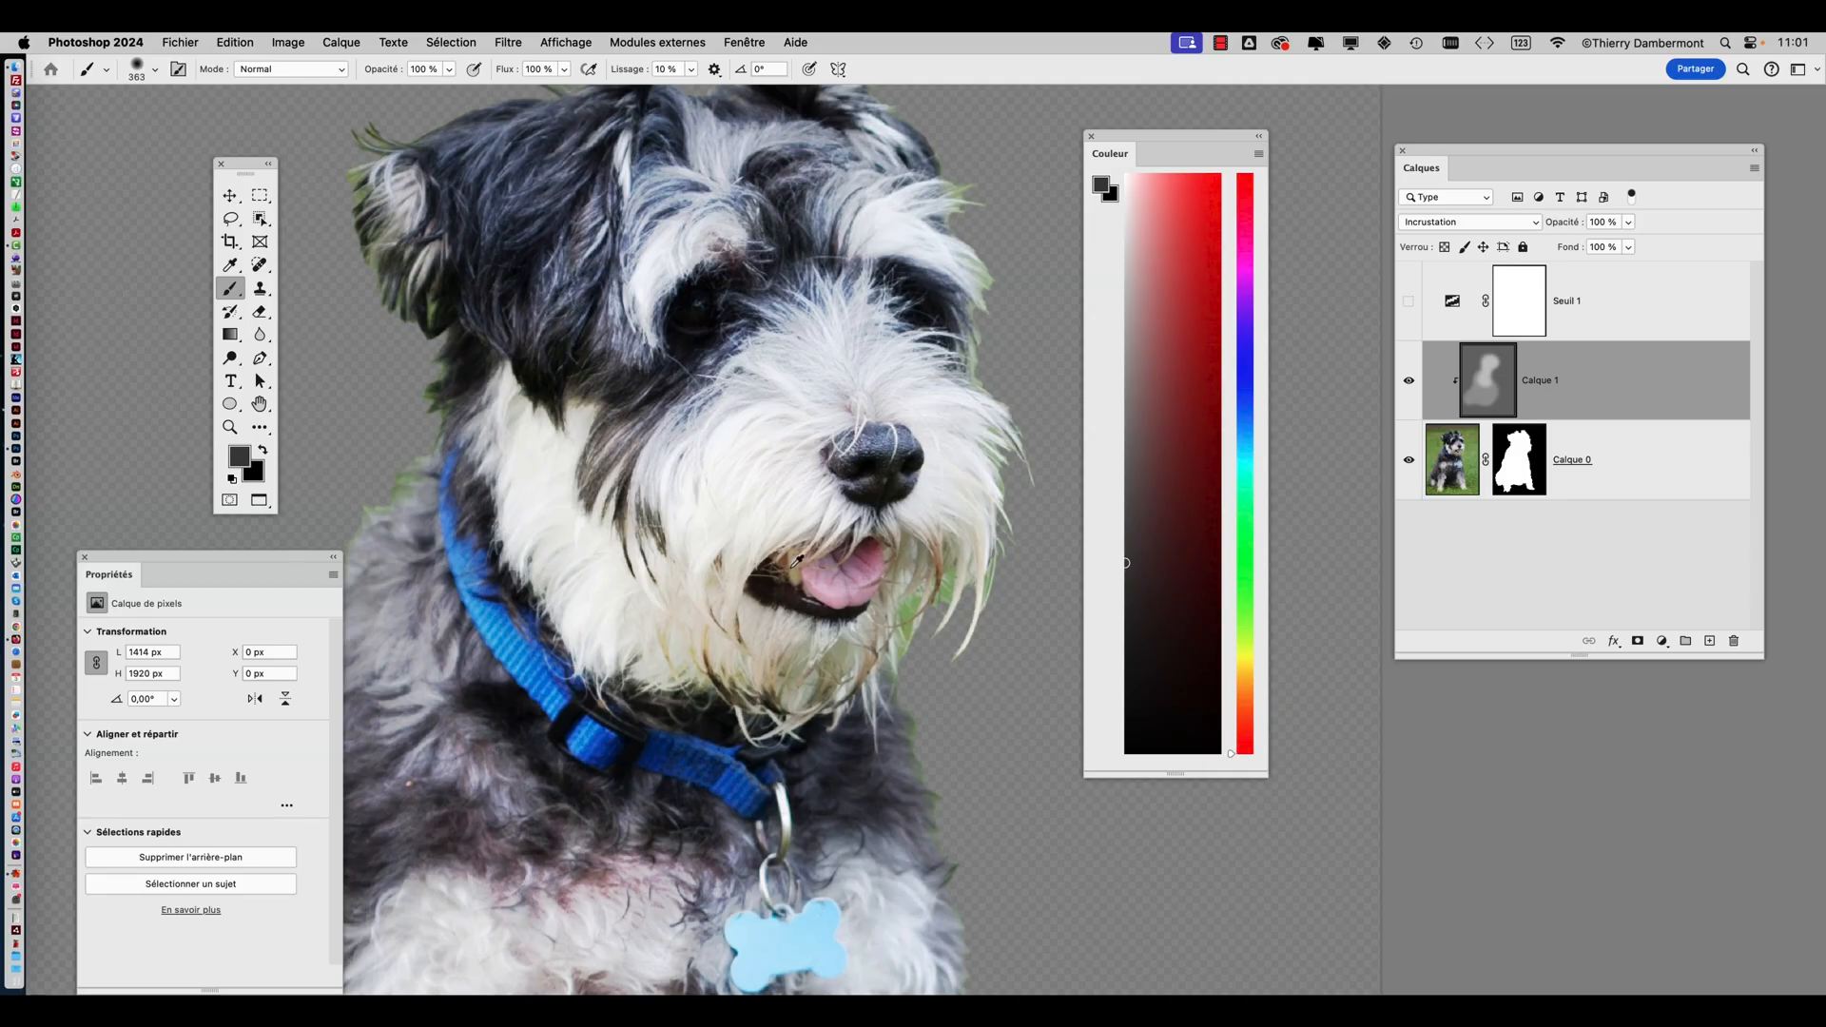
scroll(797, 561, down, 3)
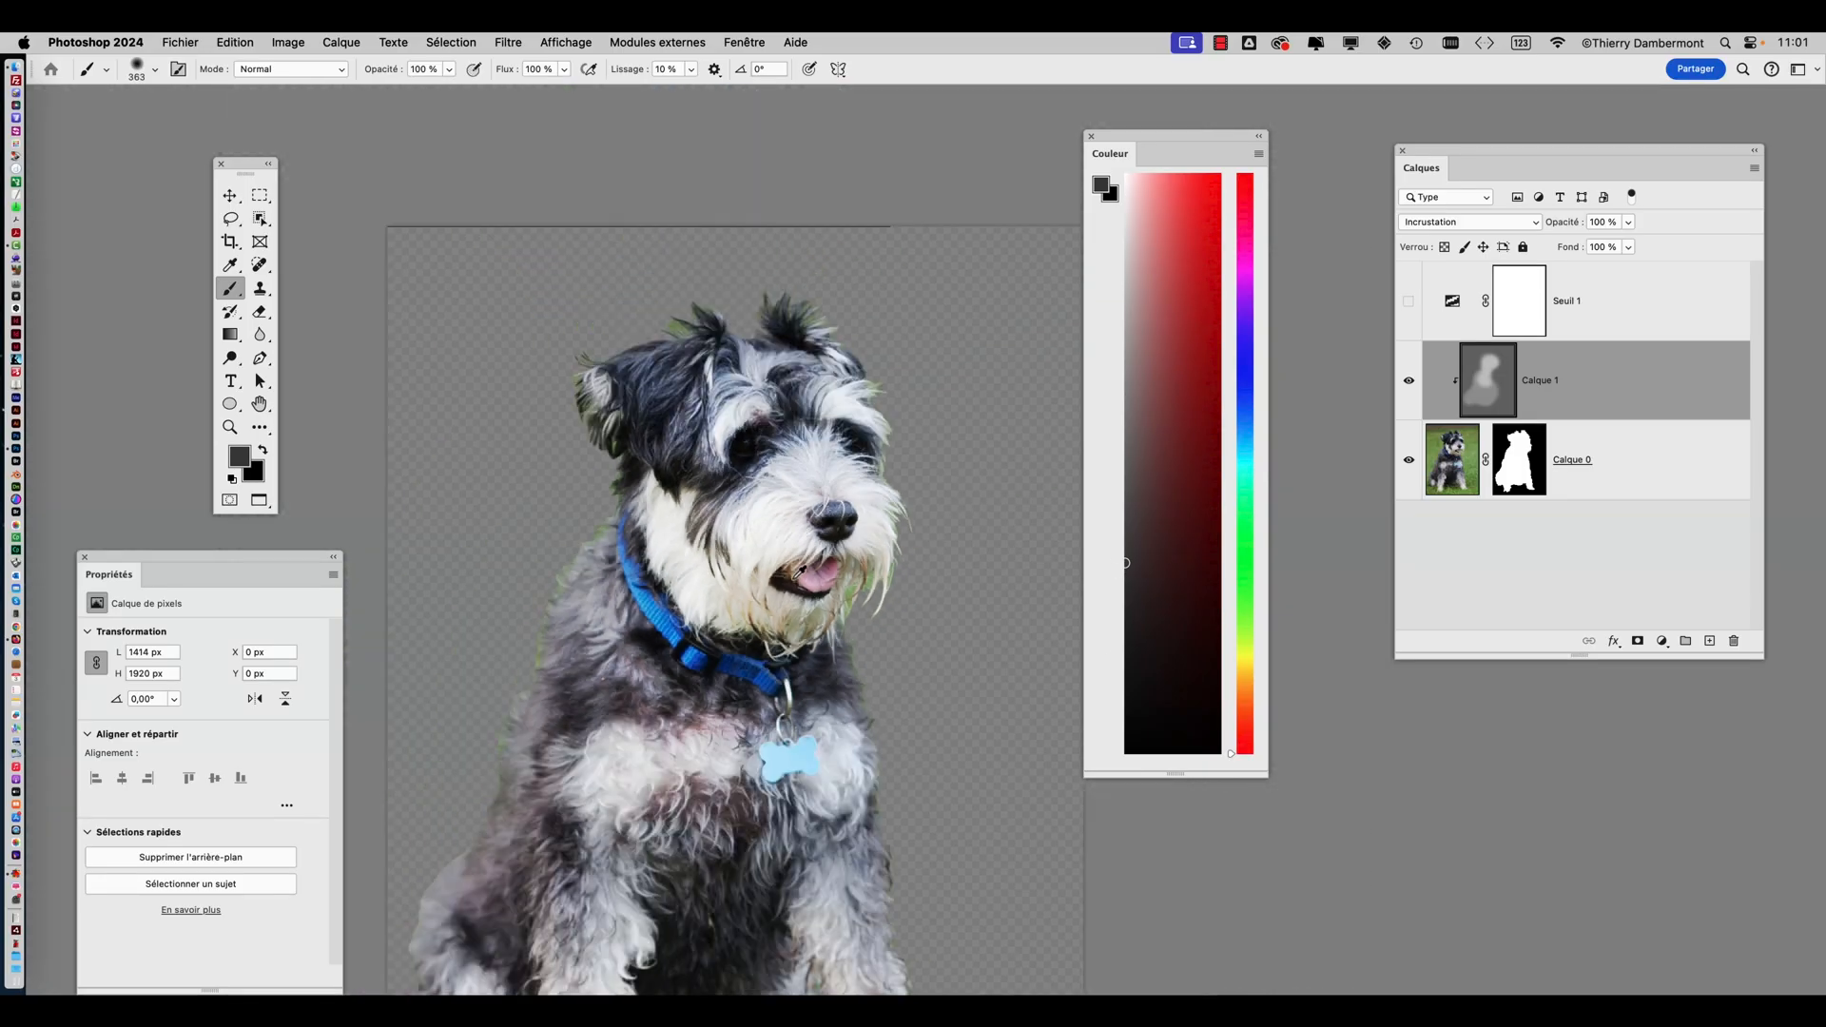
drag(766, 645, 772, 458)
mouse_move(722, 608)
mouse_down()
mouse_move(792, 610)
mouse_move(662, 579)
mouse_move(641, 481)
mouse_move(678, 638)
mouse_move(540, 736)
mouse_move(784, 690)
mouse_up()
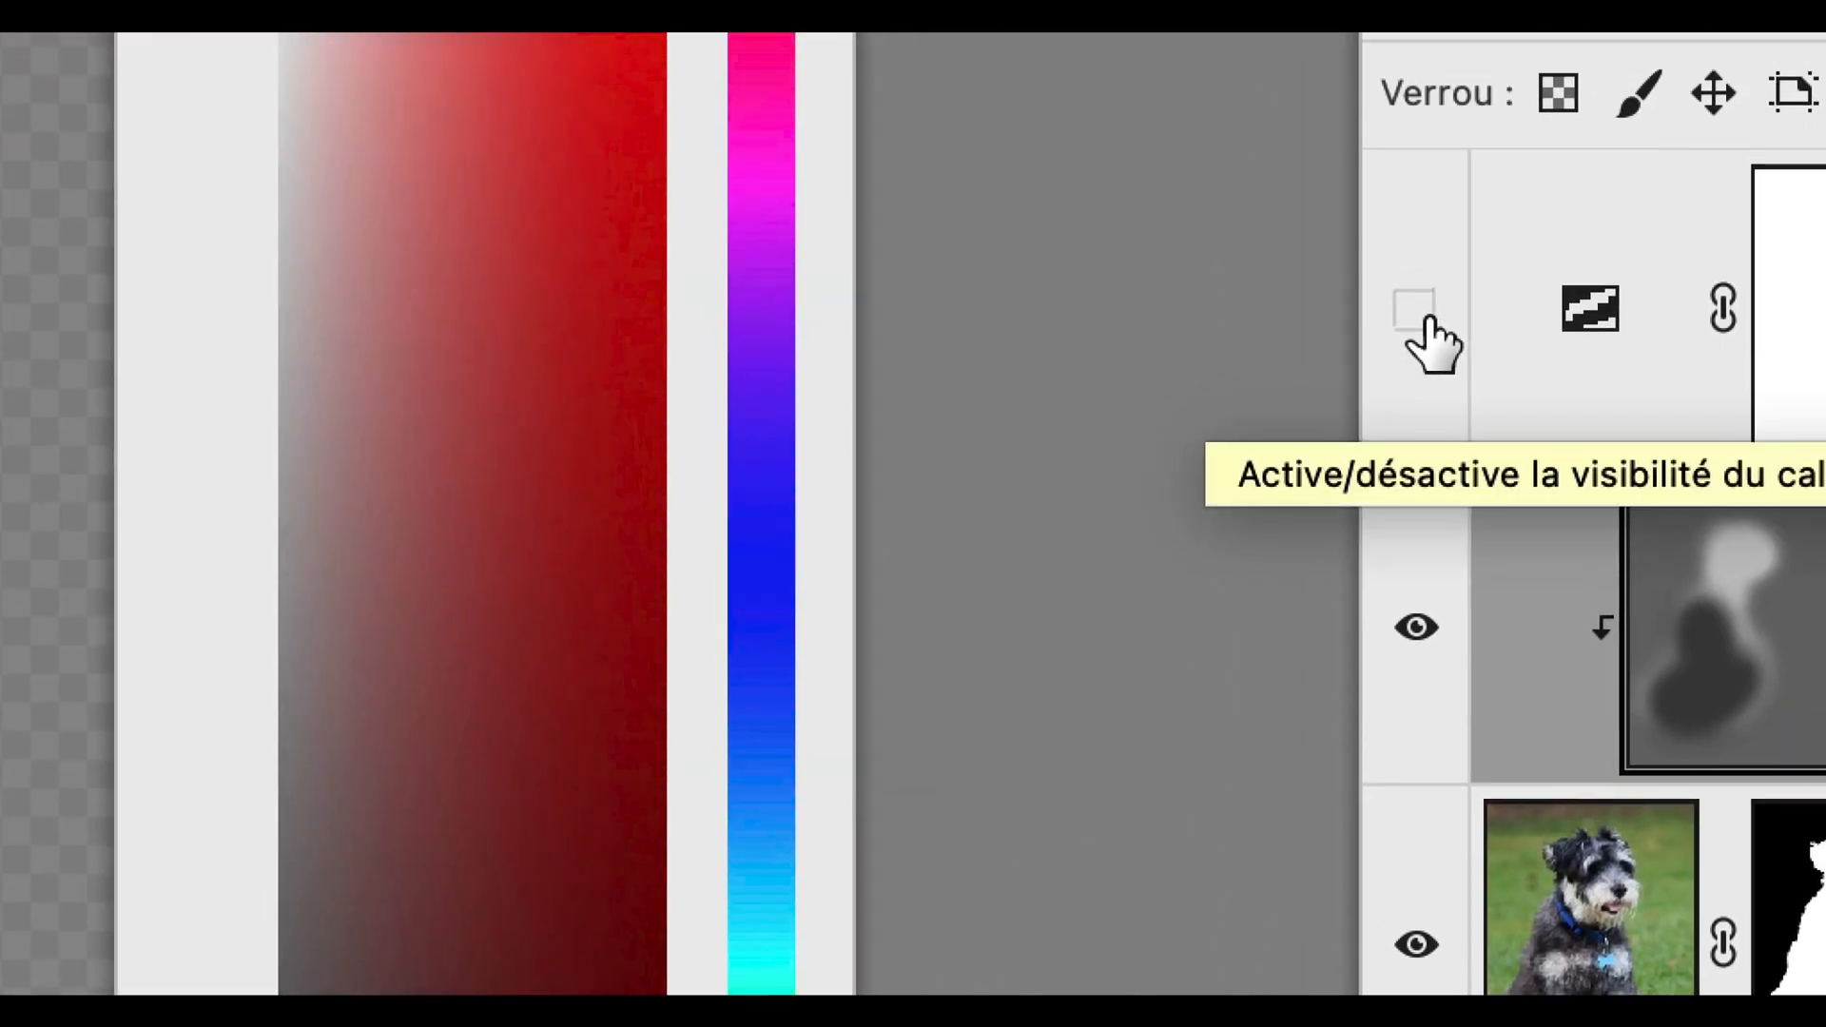
click(1427, 323)
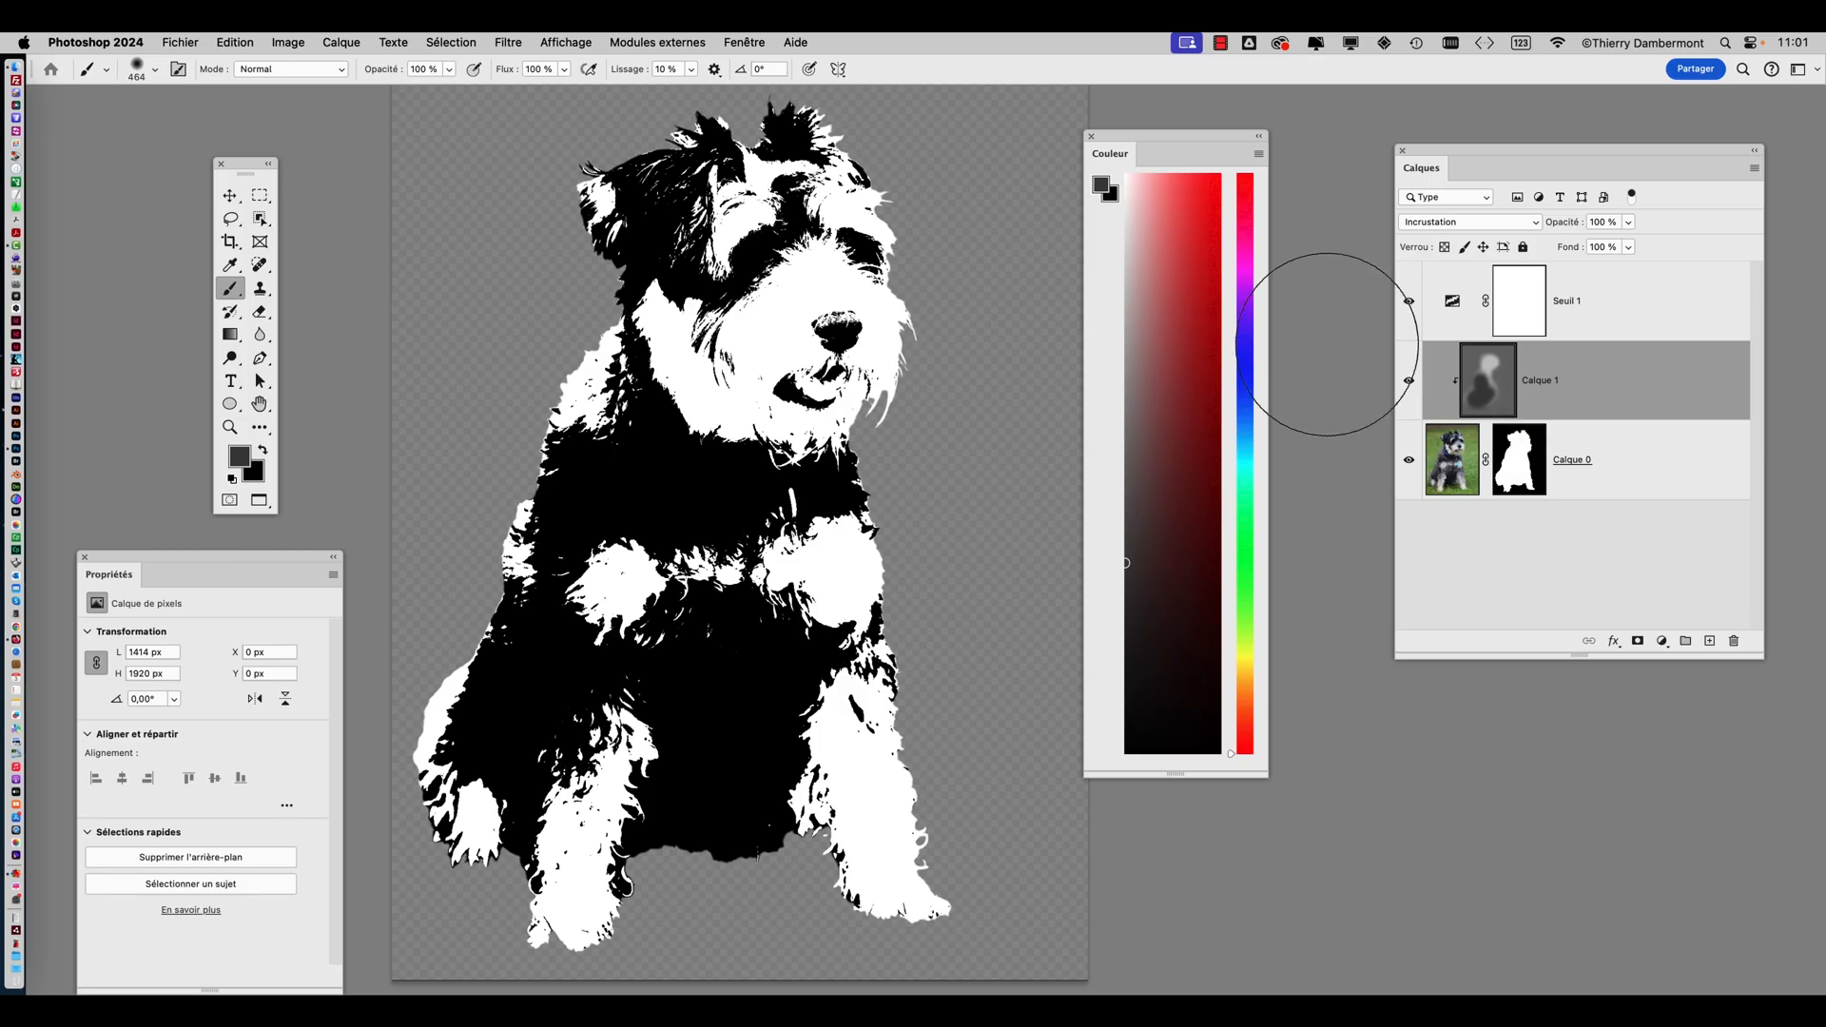
Lighten the dog's chest and legs with light grey, and darken the shoulder, chest and face with a 314 px dark grey brush
mouse_move(867, 371)
mouse_down()
mouse_move(772, 476)
mouse_move(766, 581)
mouse_move(653, 533)
mouse_move(688, 549)
mouse_move(585, 709)
mouse_move(659, 743)
mouse_move(856, 732)
mouse_up()
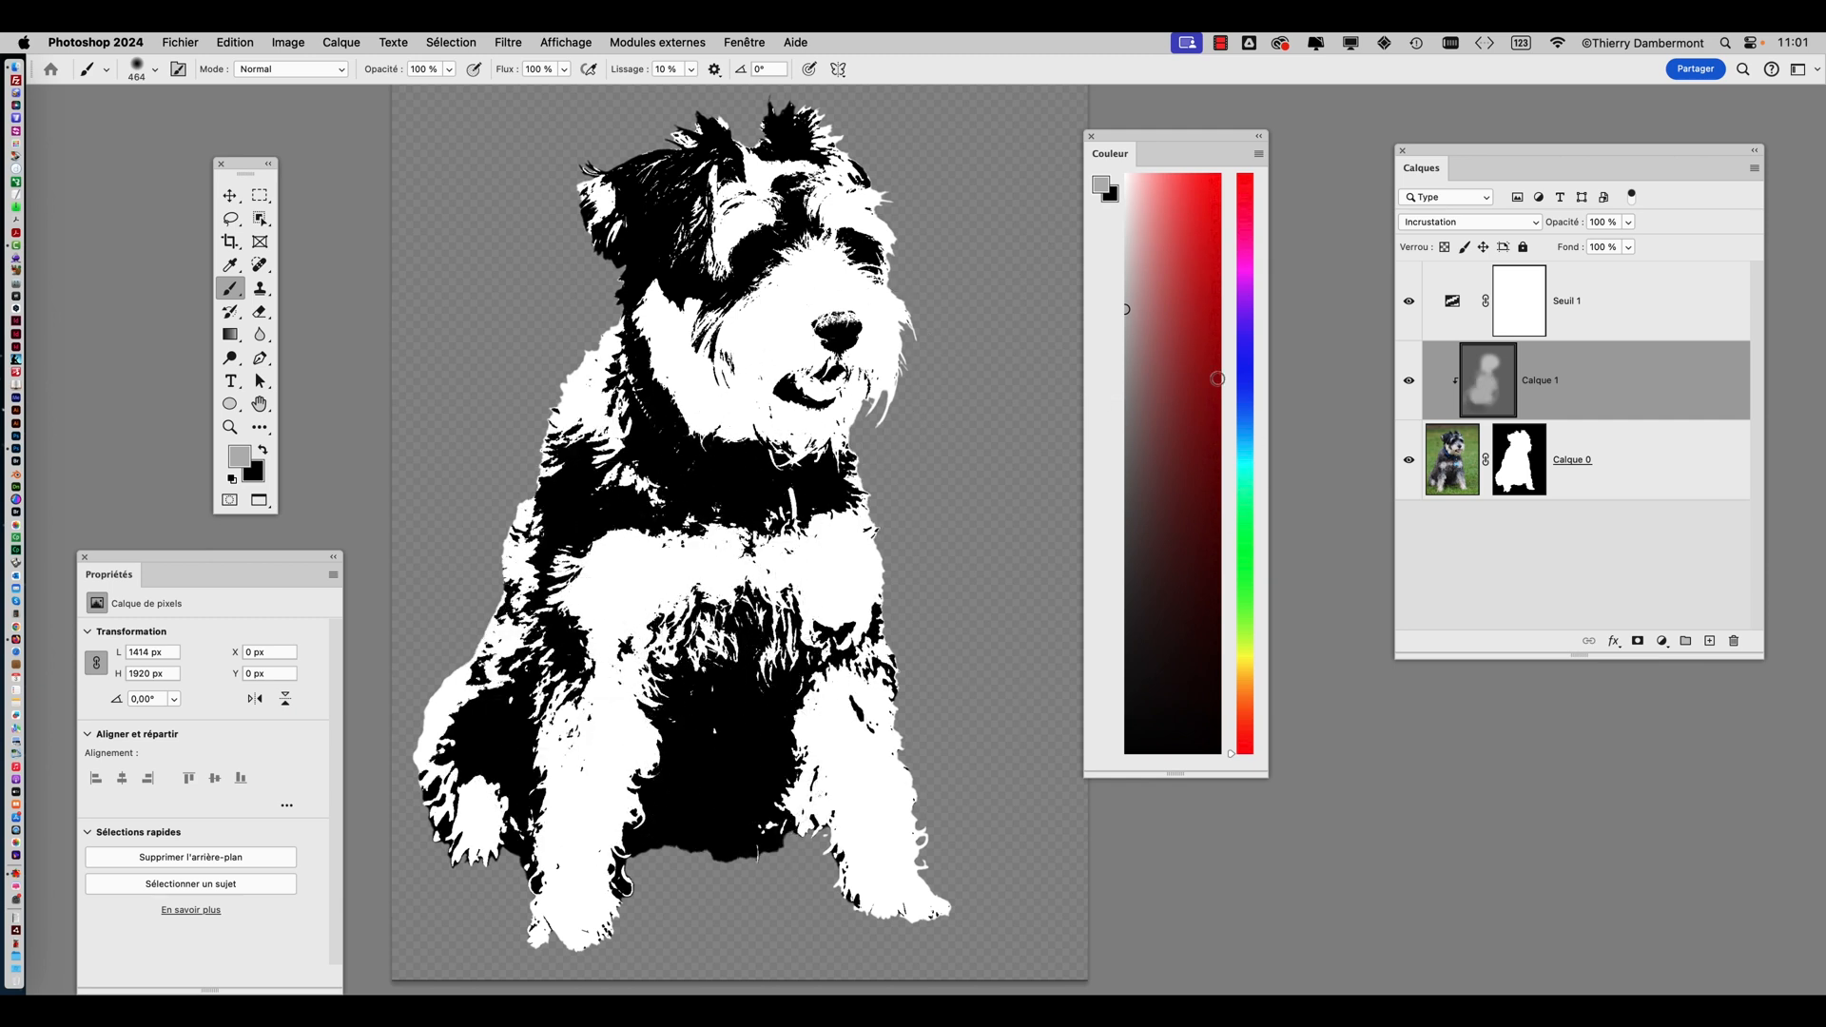
drag(761, 613, 733, 614)
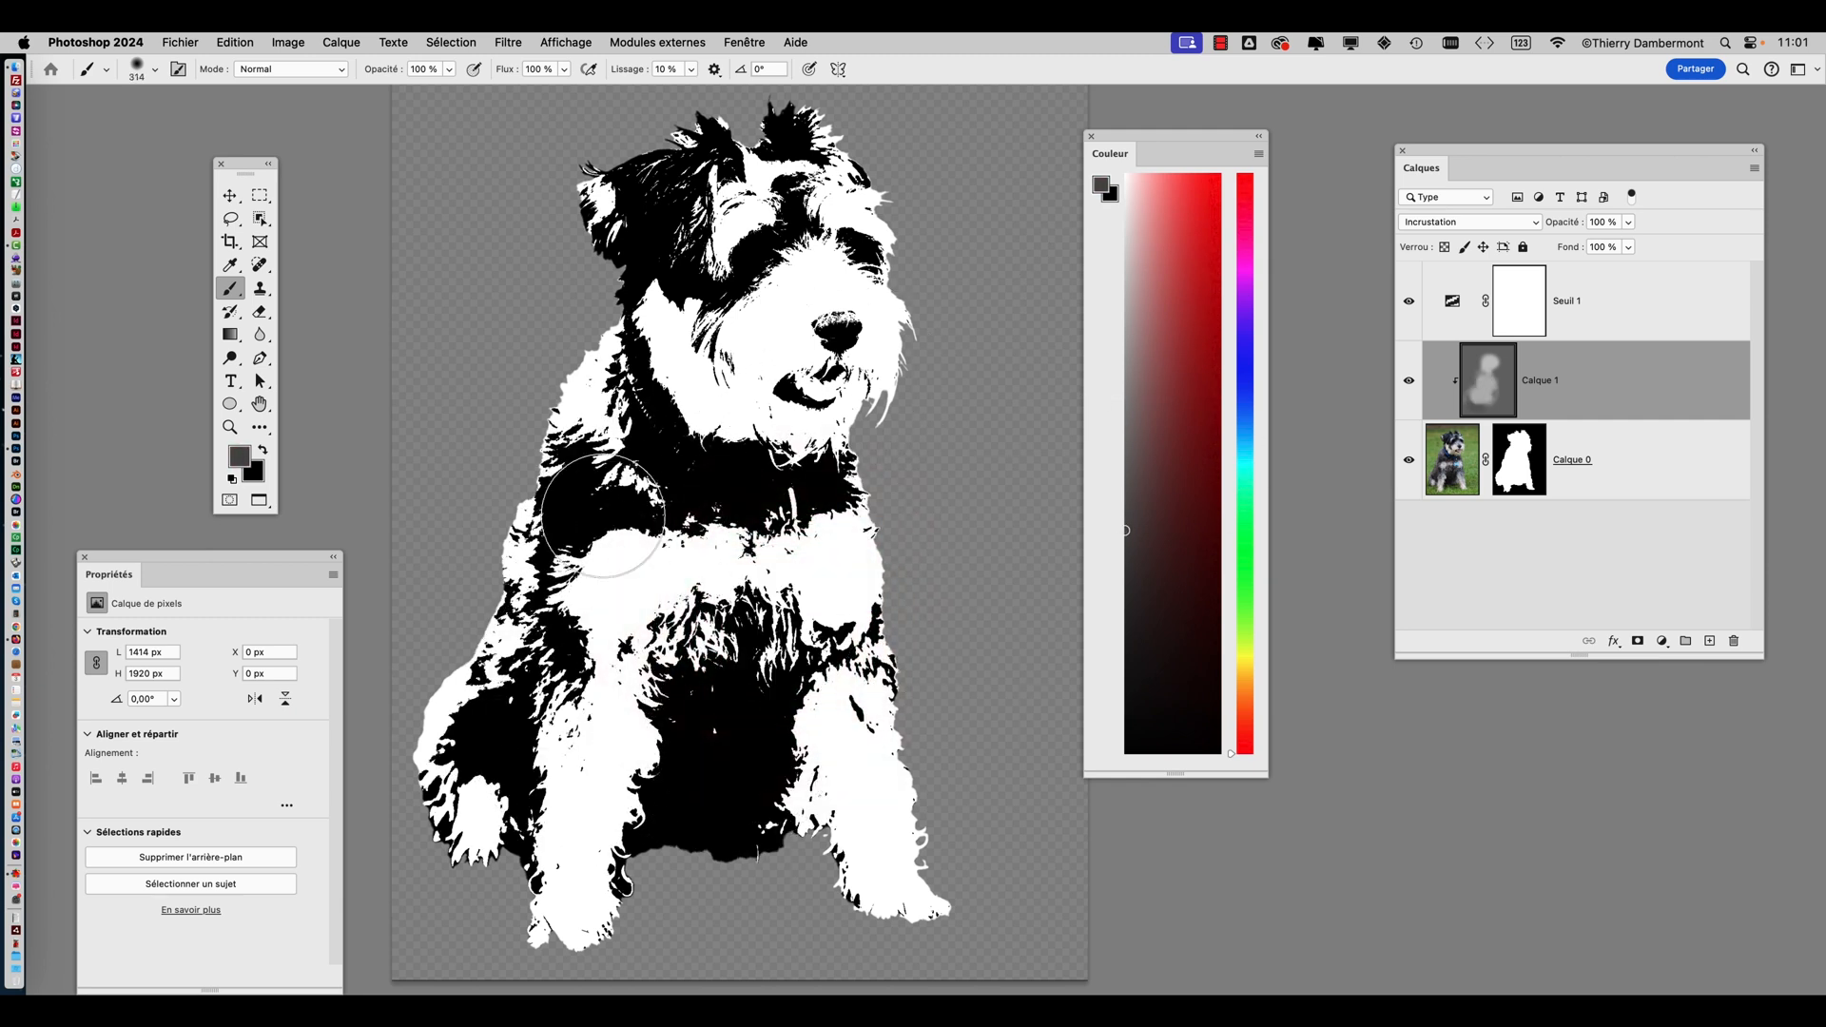
mouse_move(571, 475)
mouse_down()
mouse_move(692, 496)
mouse_move(741, 295)
mouse_move(818, 304)
mouse_move(808, 381)
mouse_move(712, 366)
mouse_up()
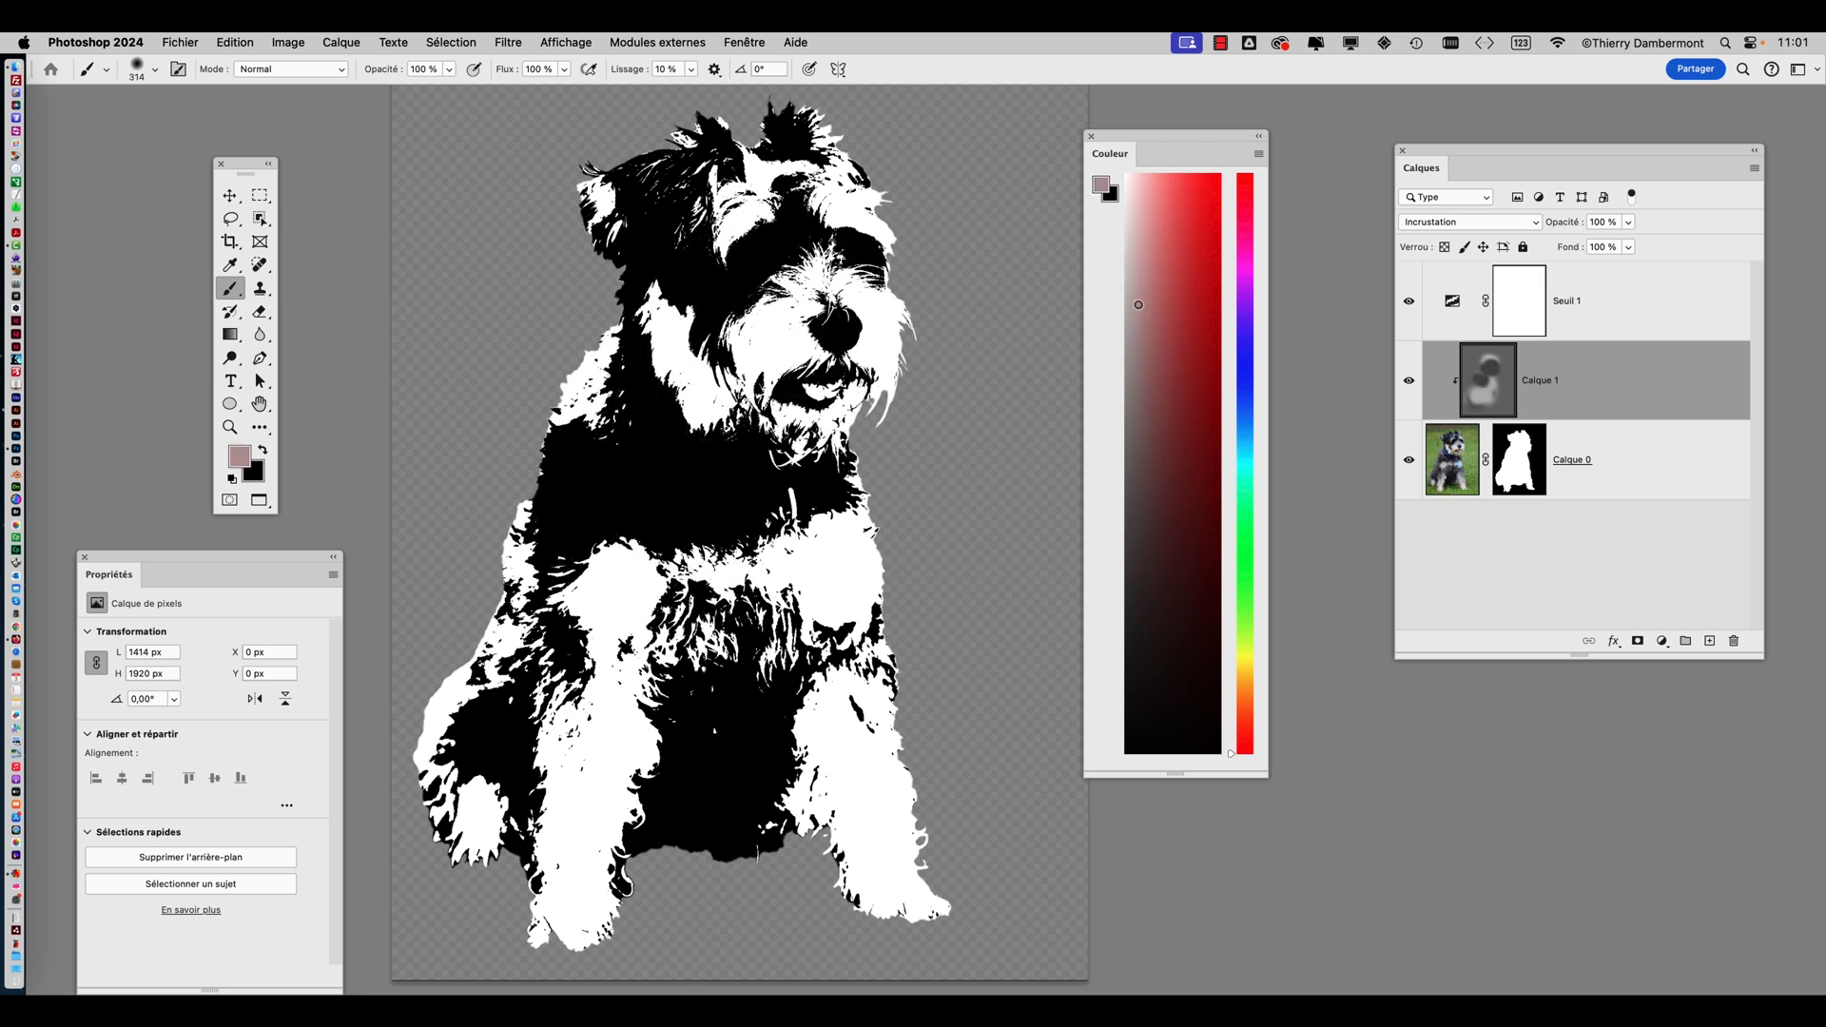
Reduce the brush to 148 px and lighten the dog's forehead, eye area and muzzle with light grey
scroll(729, 302, up, 3)
drag(755, 294, 723, 295)
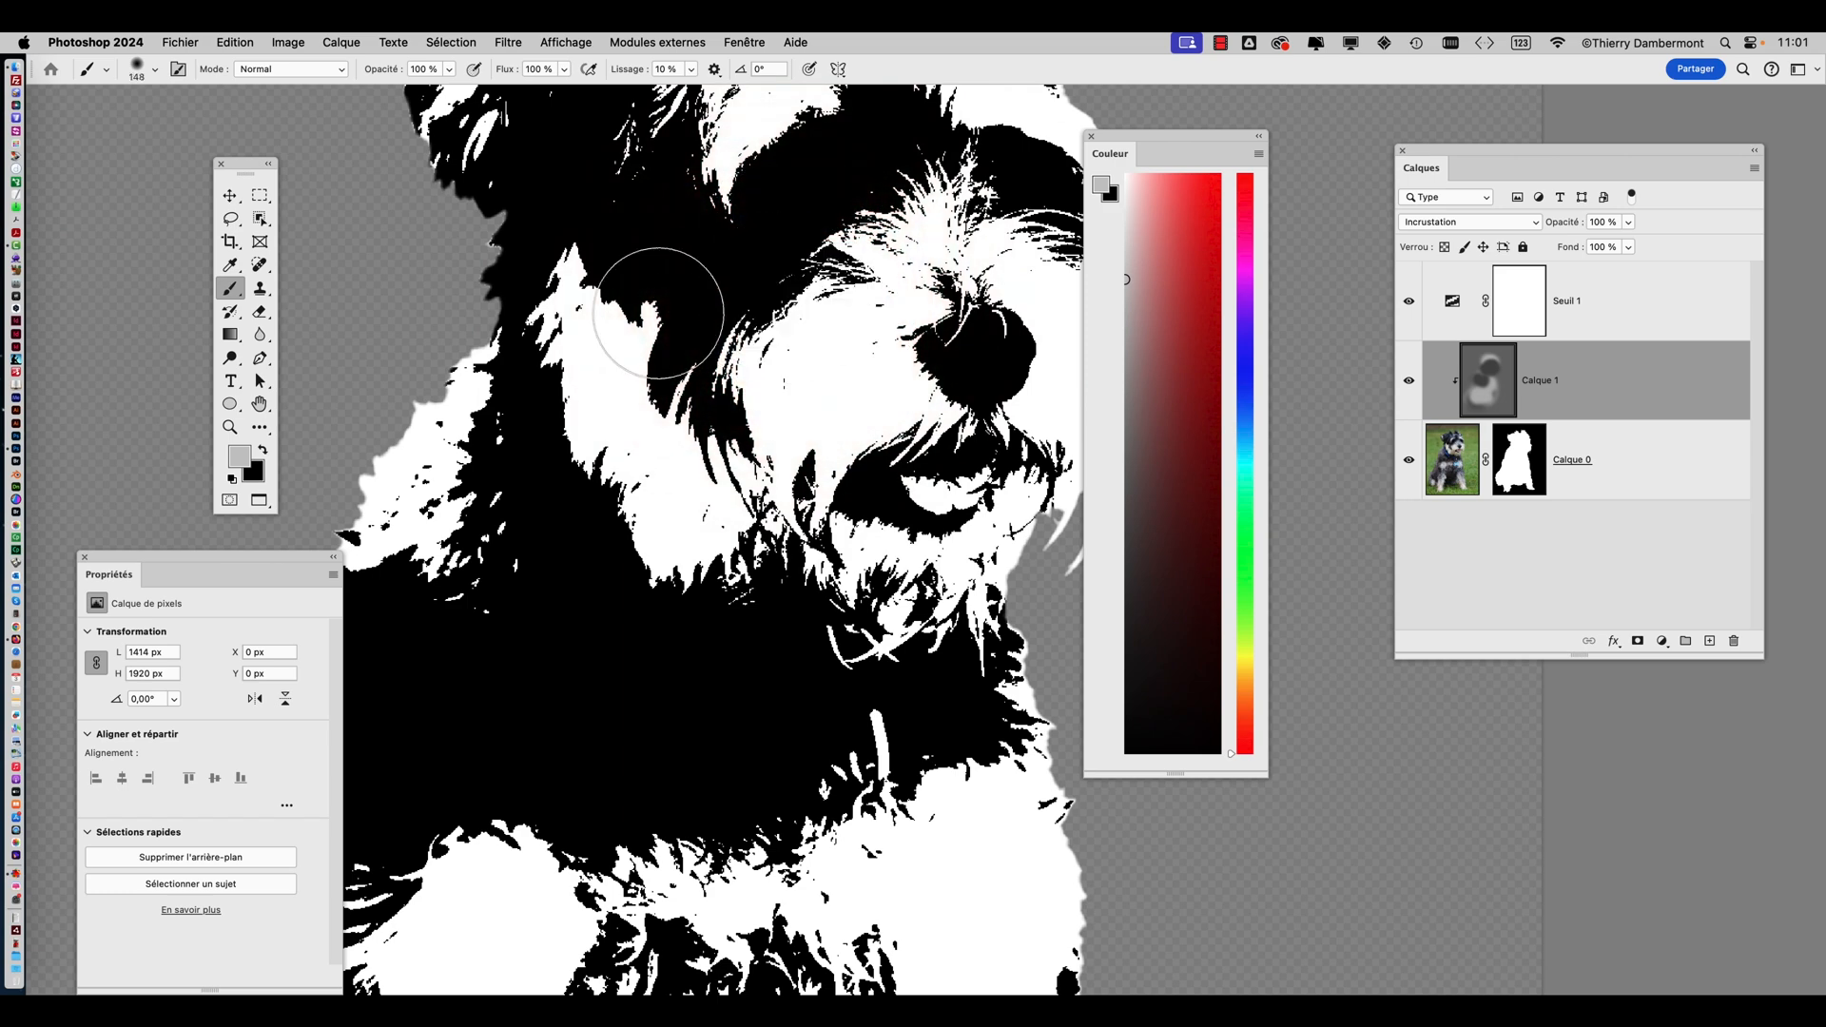
drag(804, 186, 856, 255)
scroll(856, 255, up, 3)
mouse_move(836, 346)
mouse_down()
mouse_move(894, 276)
mouse_move(1003, 305)
mouse_up()
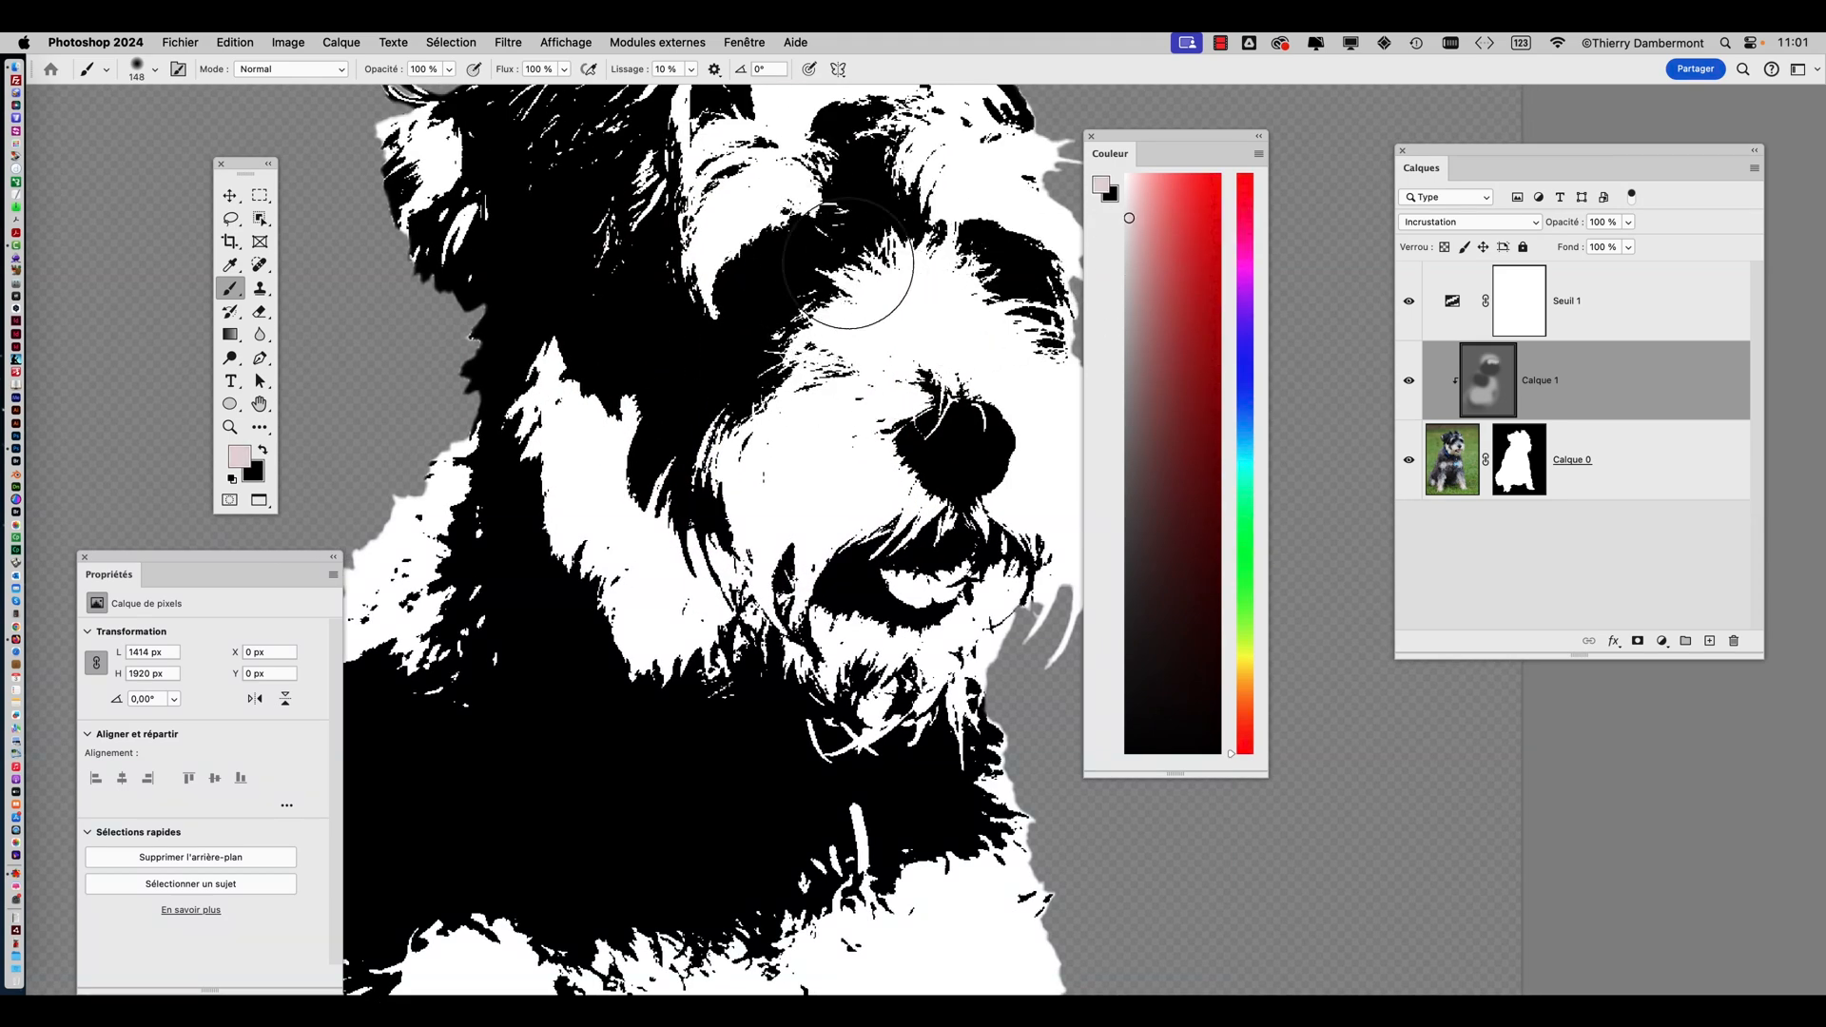
Lighten around both eyes with a 104 px near-white brush, and enlarge it to 193 px to lighten the cheek below the ear
drag(827, 328, 790, 328)
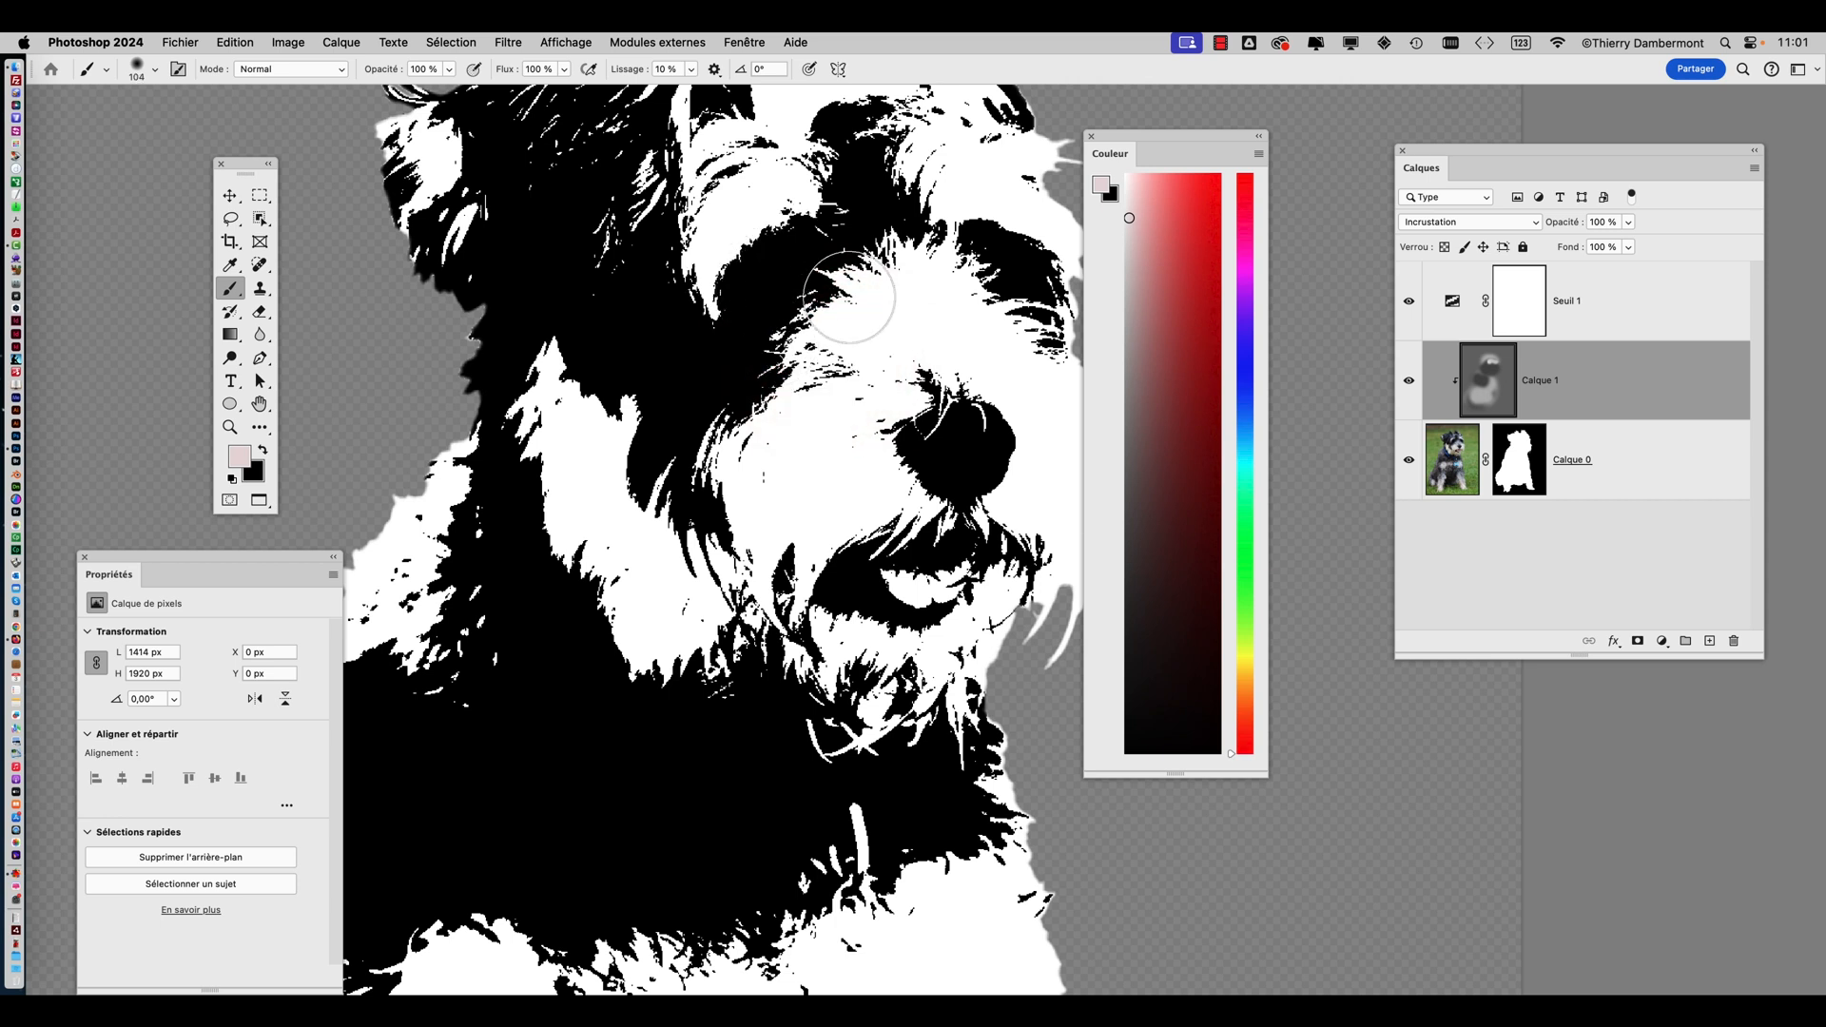
drag(767, 308, 781, 296)
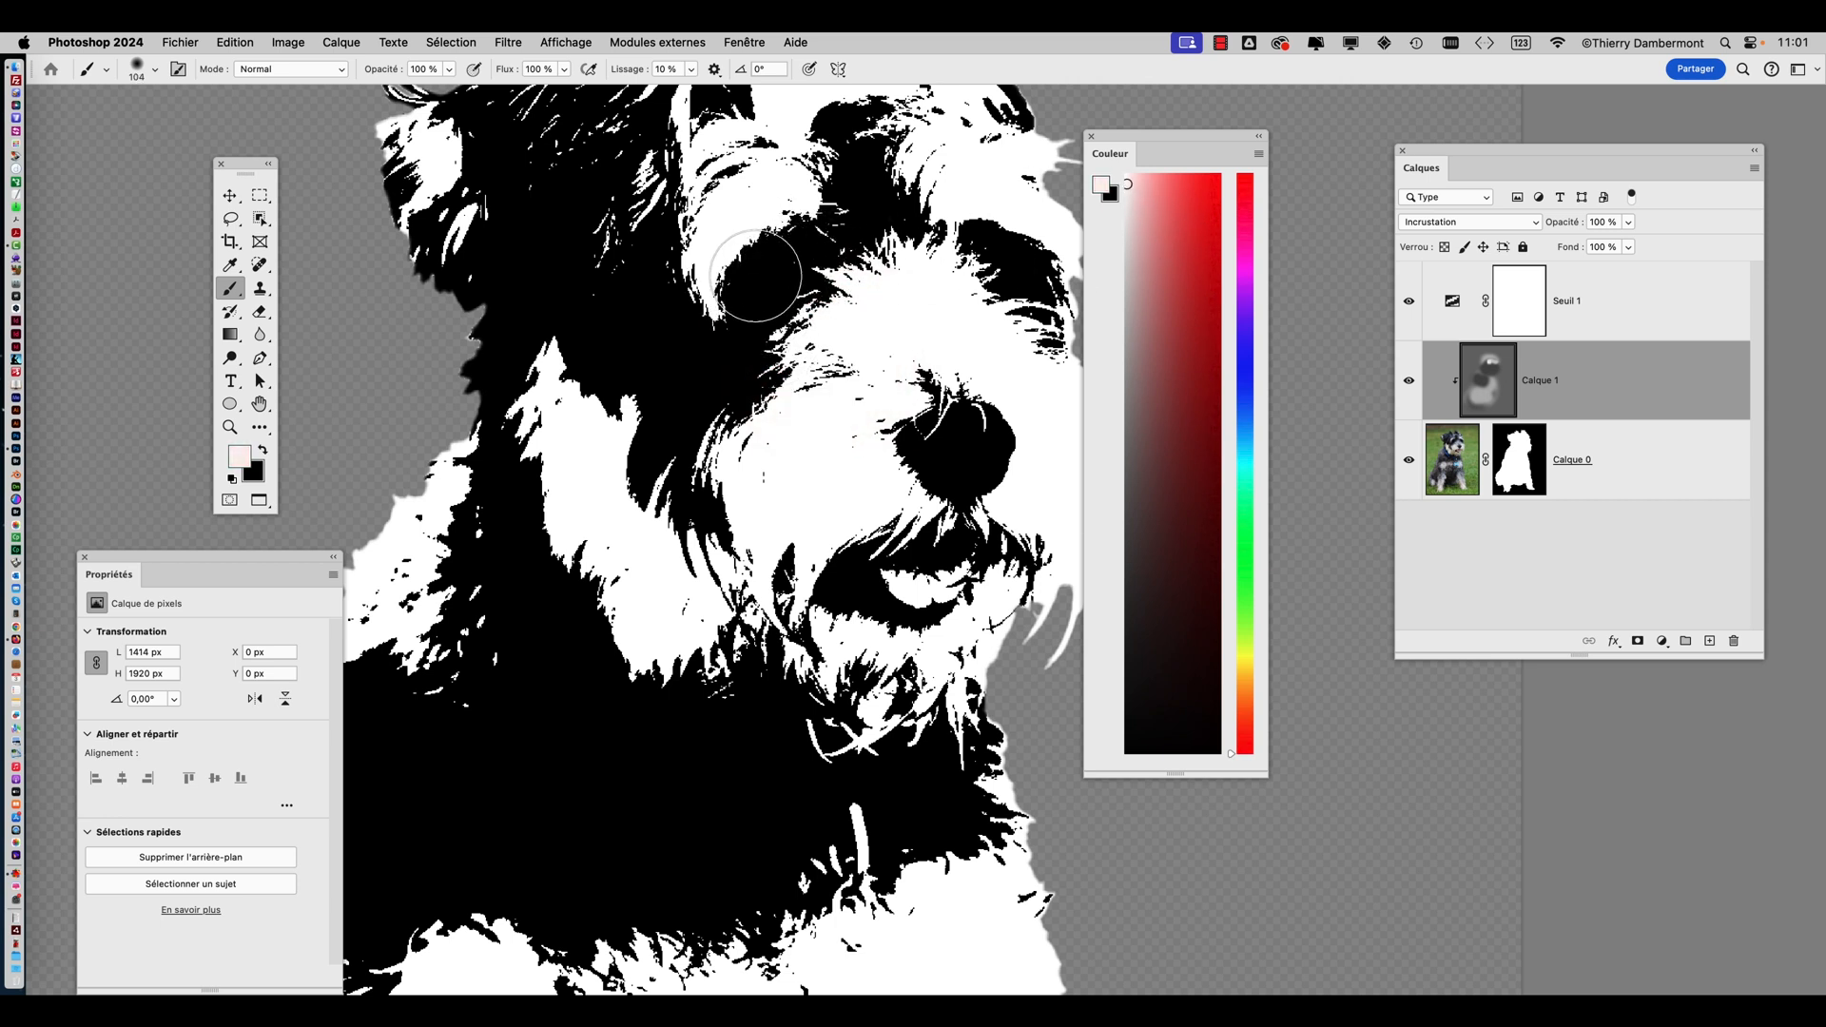
drag(913, 261, 1025, 264)
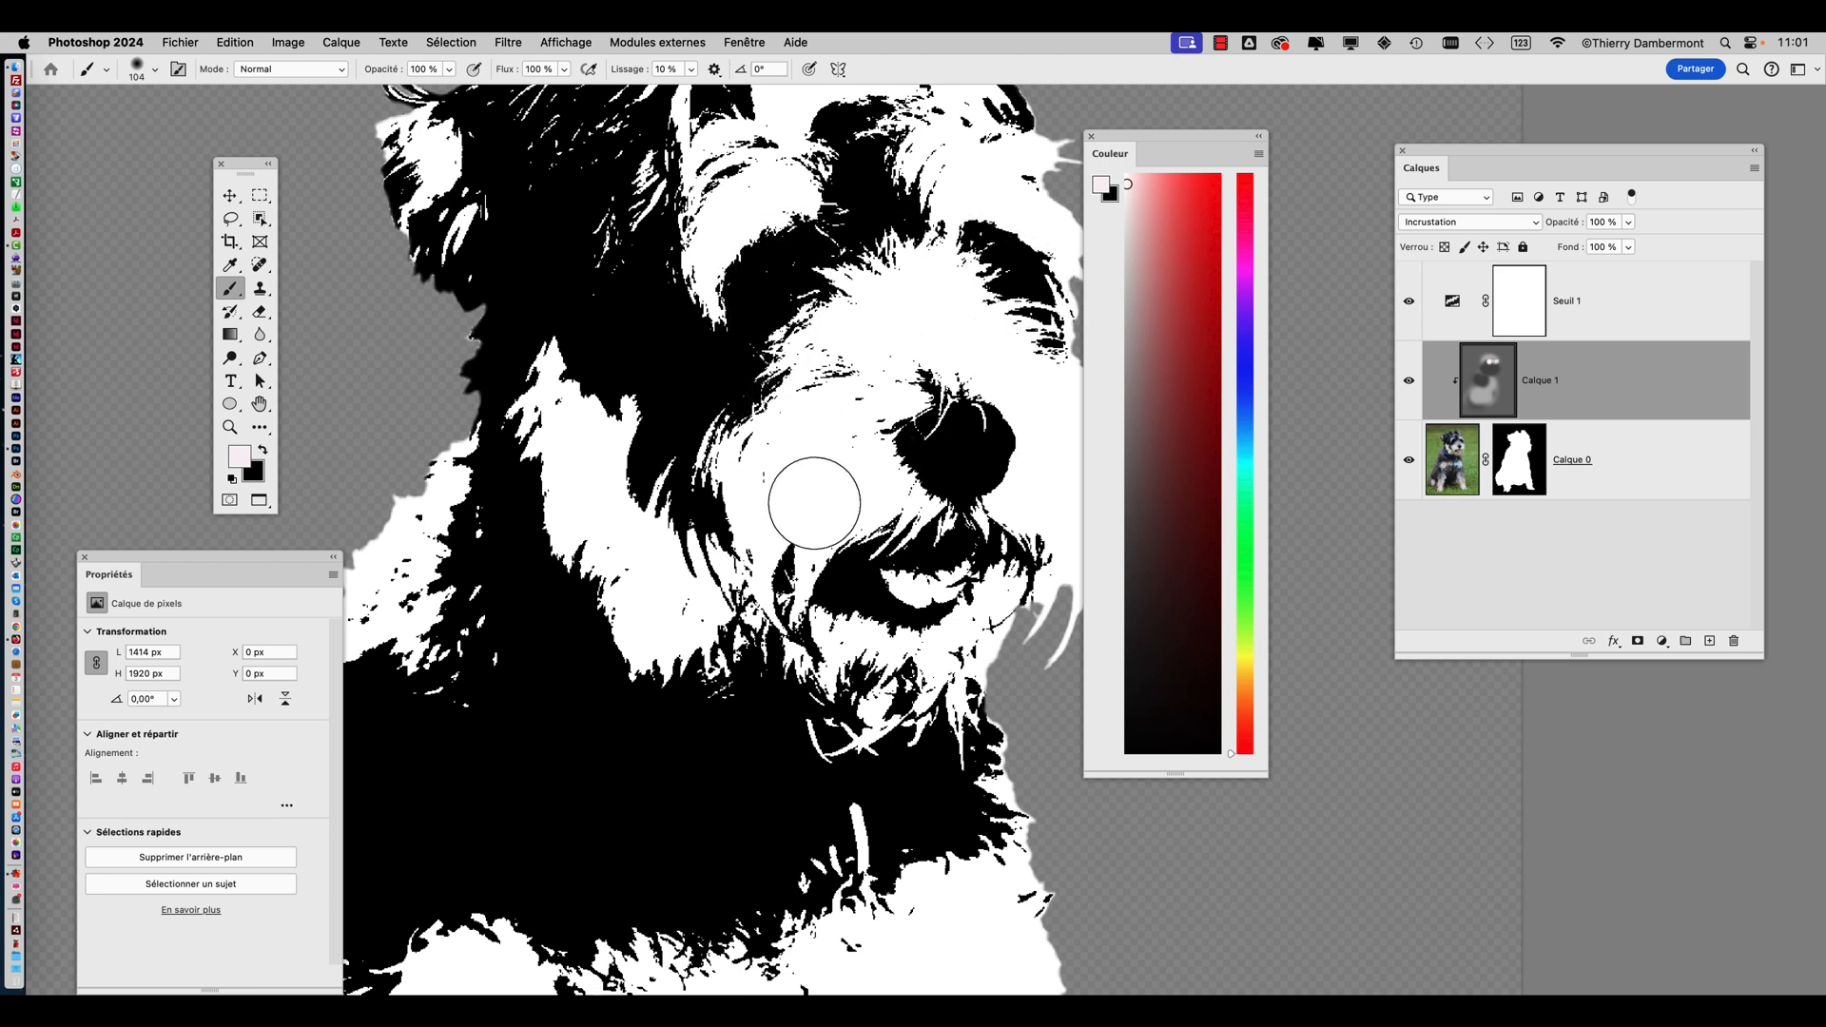
drag(814, 503, 856, 481)
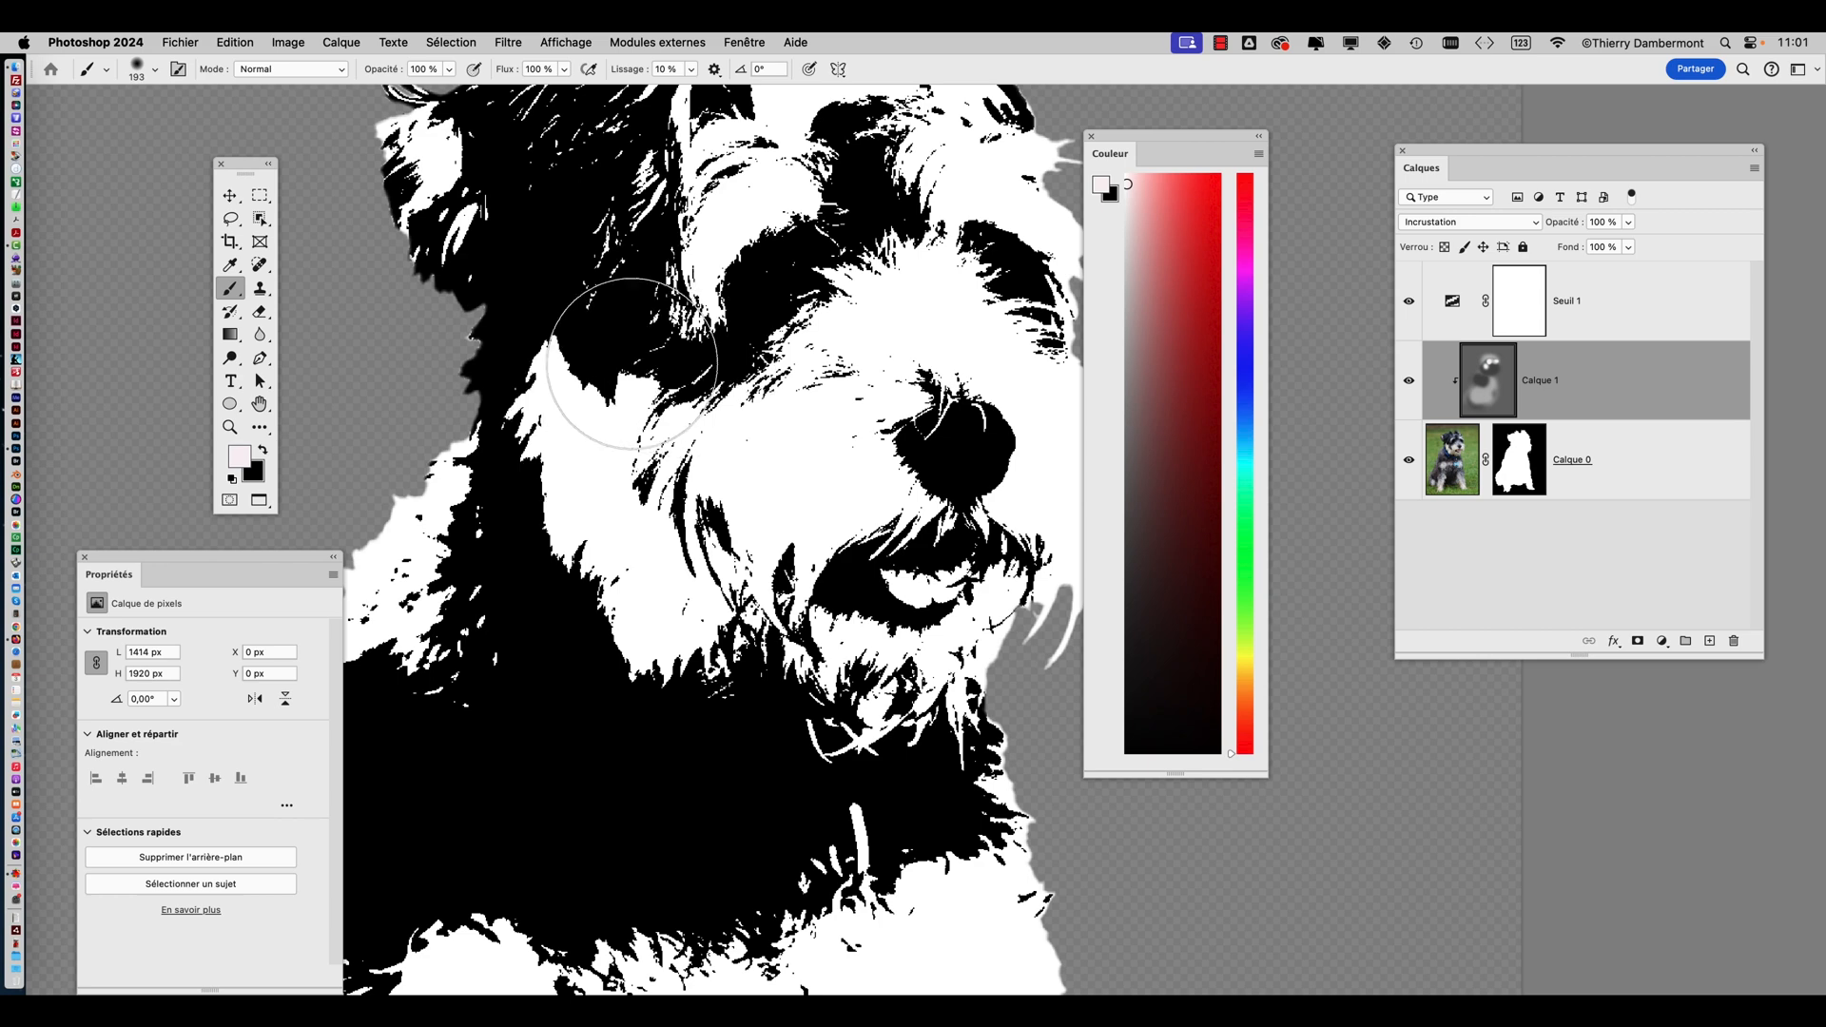
scroll(732, 488, down, 4)
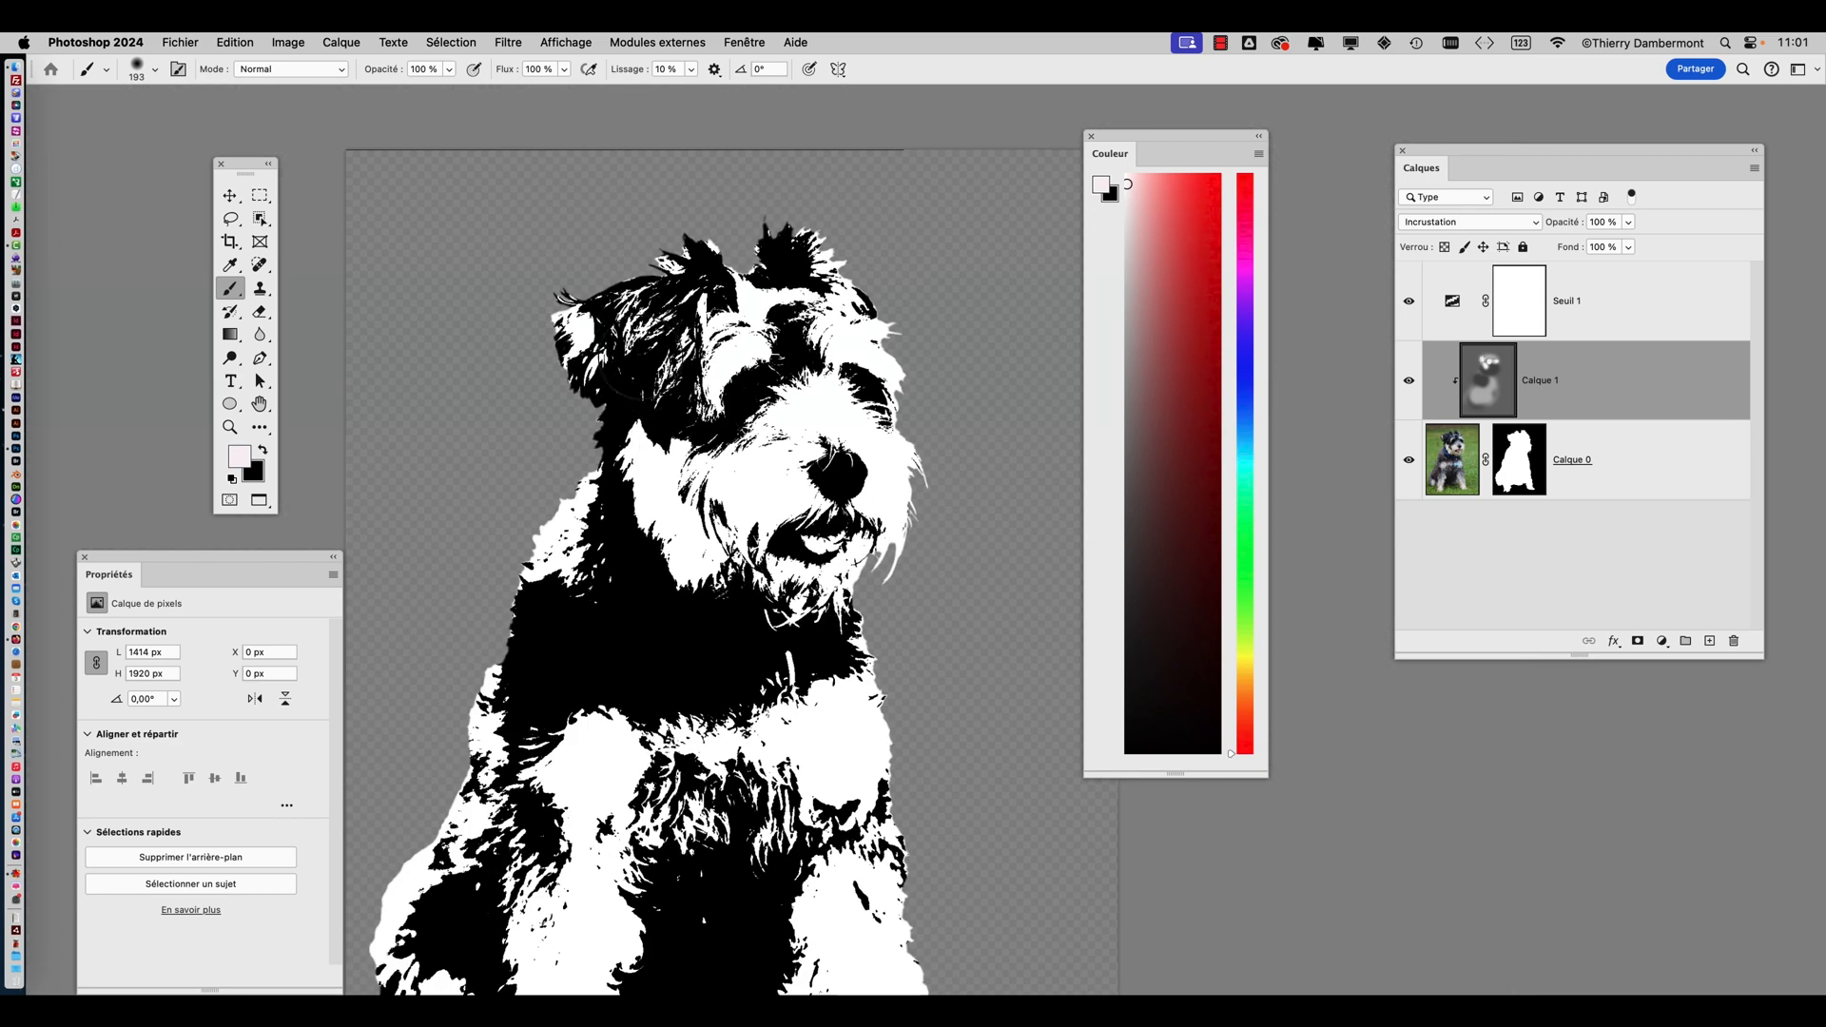
Lighten the dog's back, chest and legs with a light tone, and darken the body with a 343 px dark grey brush
mouse_move(795, 432)
mouse_down()
mouse_move(843, 208)
mouse_move(794, 429)
mouse_up()
mouse_move(649, 412)
mouse_down()
mouse_move(717, 457)
mouse_move(802, 456)
mouse_move(666, 395)
mouse_move(769, 466)
mouse_move(841, 452)
mouse_move(690, 394)
mouse_move(665, 339)
mouse_move(653, 457)
mouse_move(619, 504)
mouse_move(783, 632)
mouse_move(757, 729)
mouse_move(739, 768)
mouse_move(526, 735)
mouse_up()
mouse_move(884, 740)
mouse_down()
mouse_move(733, 756)
mouse_move(872, 603)
mouse_up()
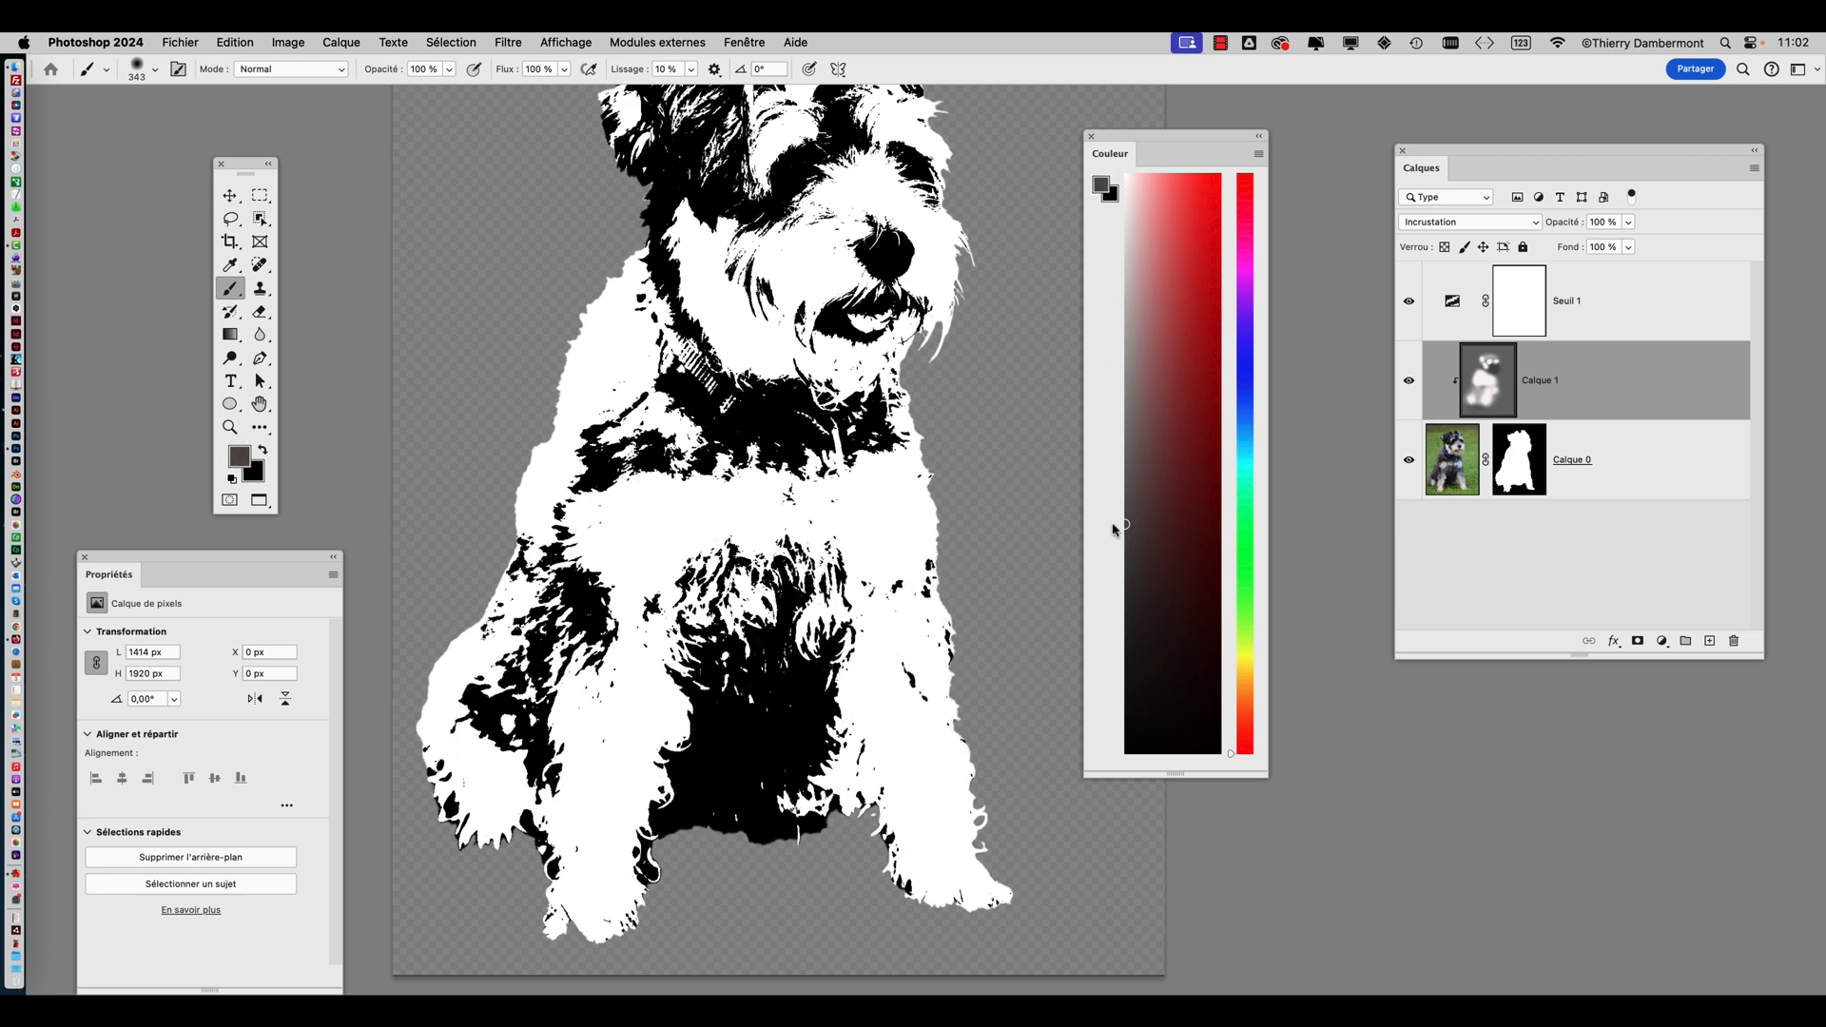
mouse_move(497, 684)
mouse_down()
mouse_move(488, 784)
mouse_move(601, 594)
mouse_move(625, 499)
mouse_move(701, 584)
mouse_move(625, 394)
mouse_move(573, 340)
mouse_move(820, 523)
mouse_move(948, 805)
mouse_move(885, 758)
mouse_up()
scroll(764, 716, down, 2)
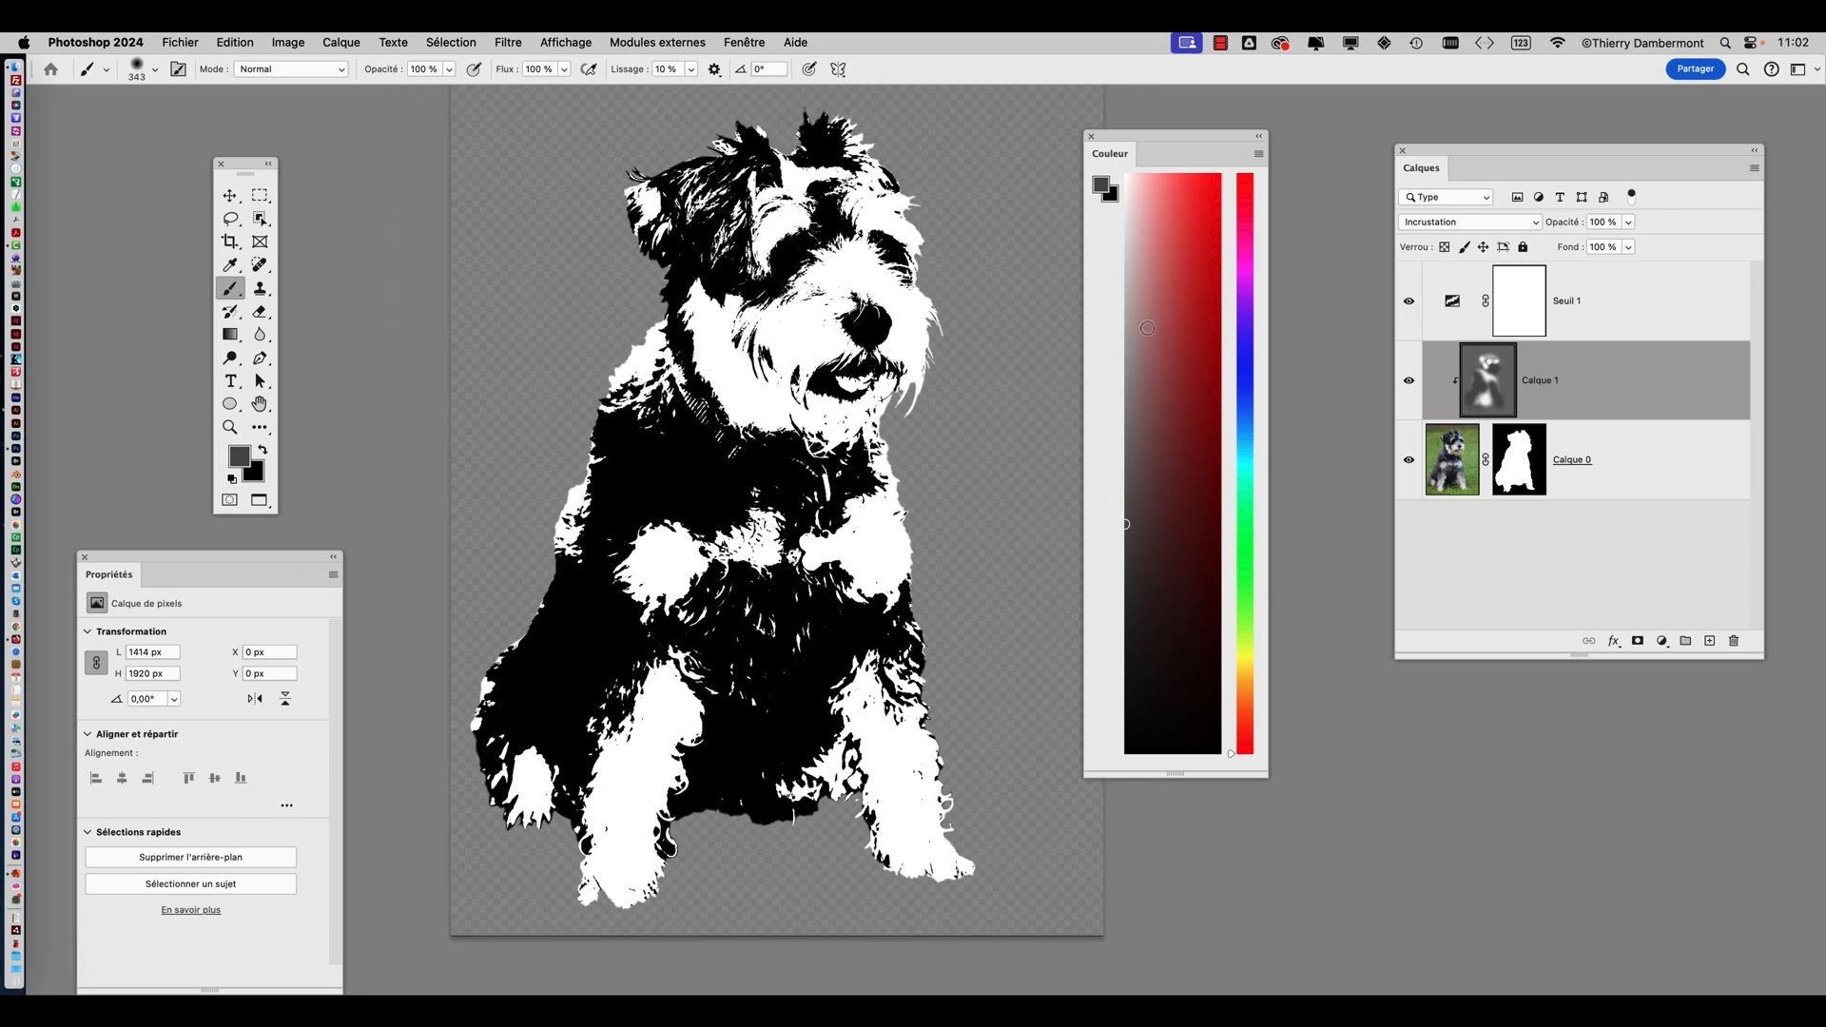
Lighten the dog's body again, and paint mid-grey over the chest, belly and haunch to balance the blacks and whites
mouse_move(580, 656)
mouse_down()
mouse_move(647, 573)
mouse_move(733, 614)
mouse_move(785, 673)
mouse_move(678, 570)
mouse_move(643, 471)
mouse_move(768, 573)
mouse_up()
mouse_move(865, 462)
mouse_down()
mouse_move(755, 341)
mouse_move(837, 407)
mouse_move(855, 483)
mouse_move(796, 448)
mouse_move(845, 454)
mouse_move(875, 535)
mouse_up()
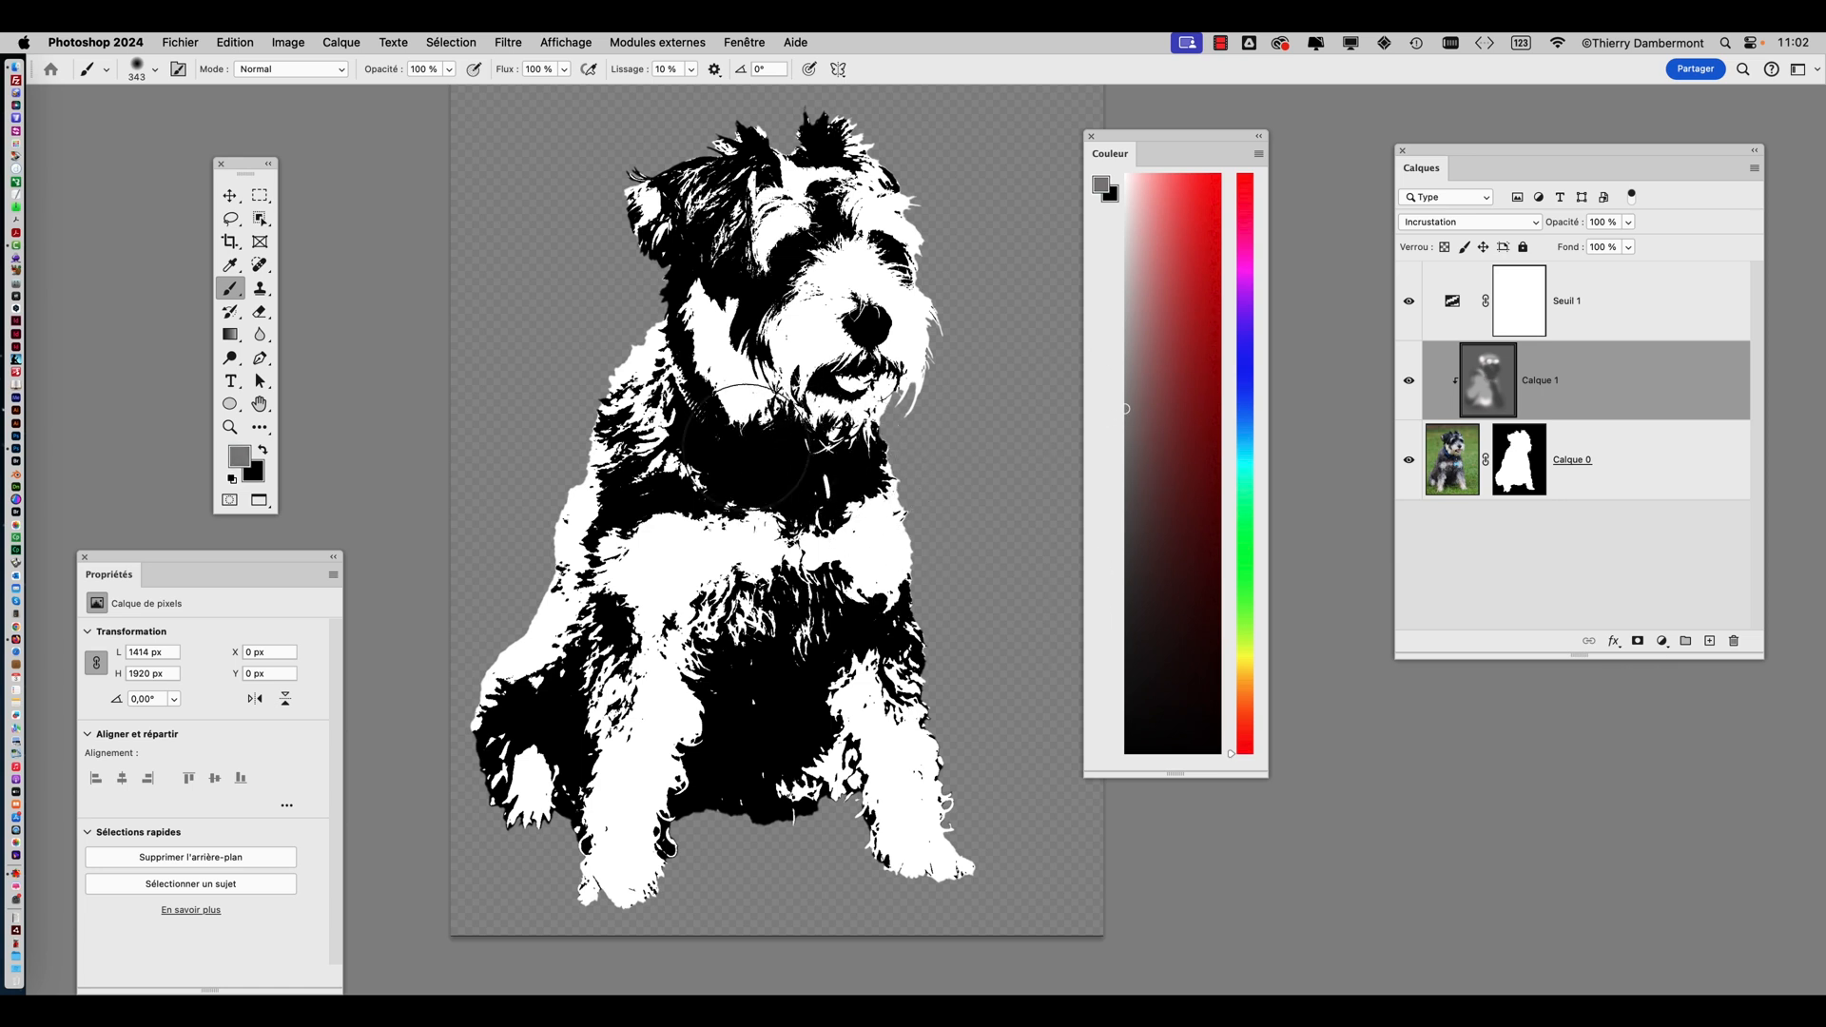
mouse_move(747, 445)
mouse_down()
mouse_move(742, 501)
mouse_move(677, 500)
mouse_move(637, 536)
mouse_move(600, 656)
mouse_move(555, 703)
mouse_move(543, 822)
mouse_up()
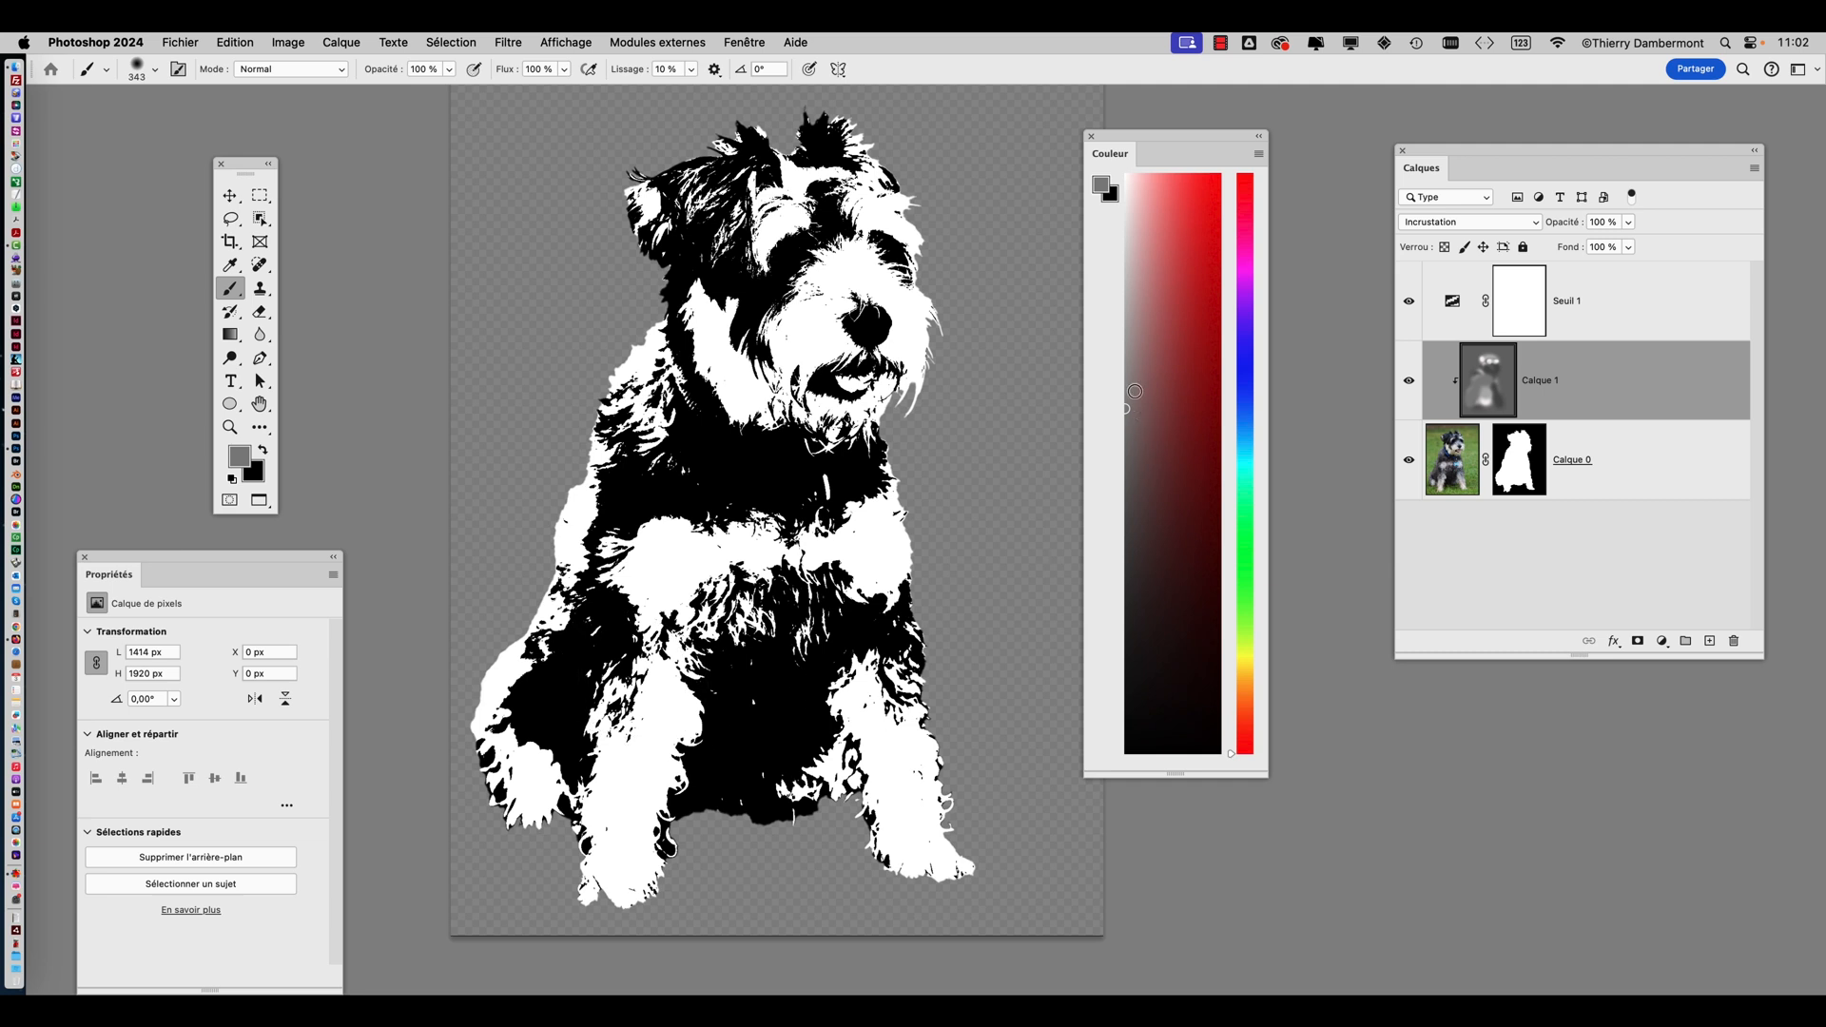
Set the foreground colour to light grey and lighten the dog's belly, front legs and chest
click(1126, 546)
click(1126, 323)
click(1126, 276)
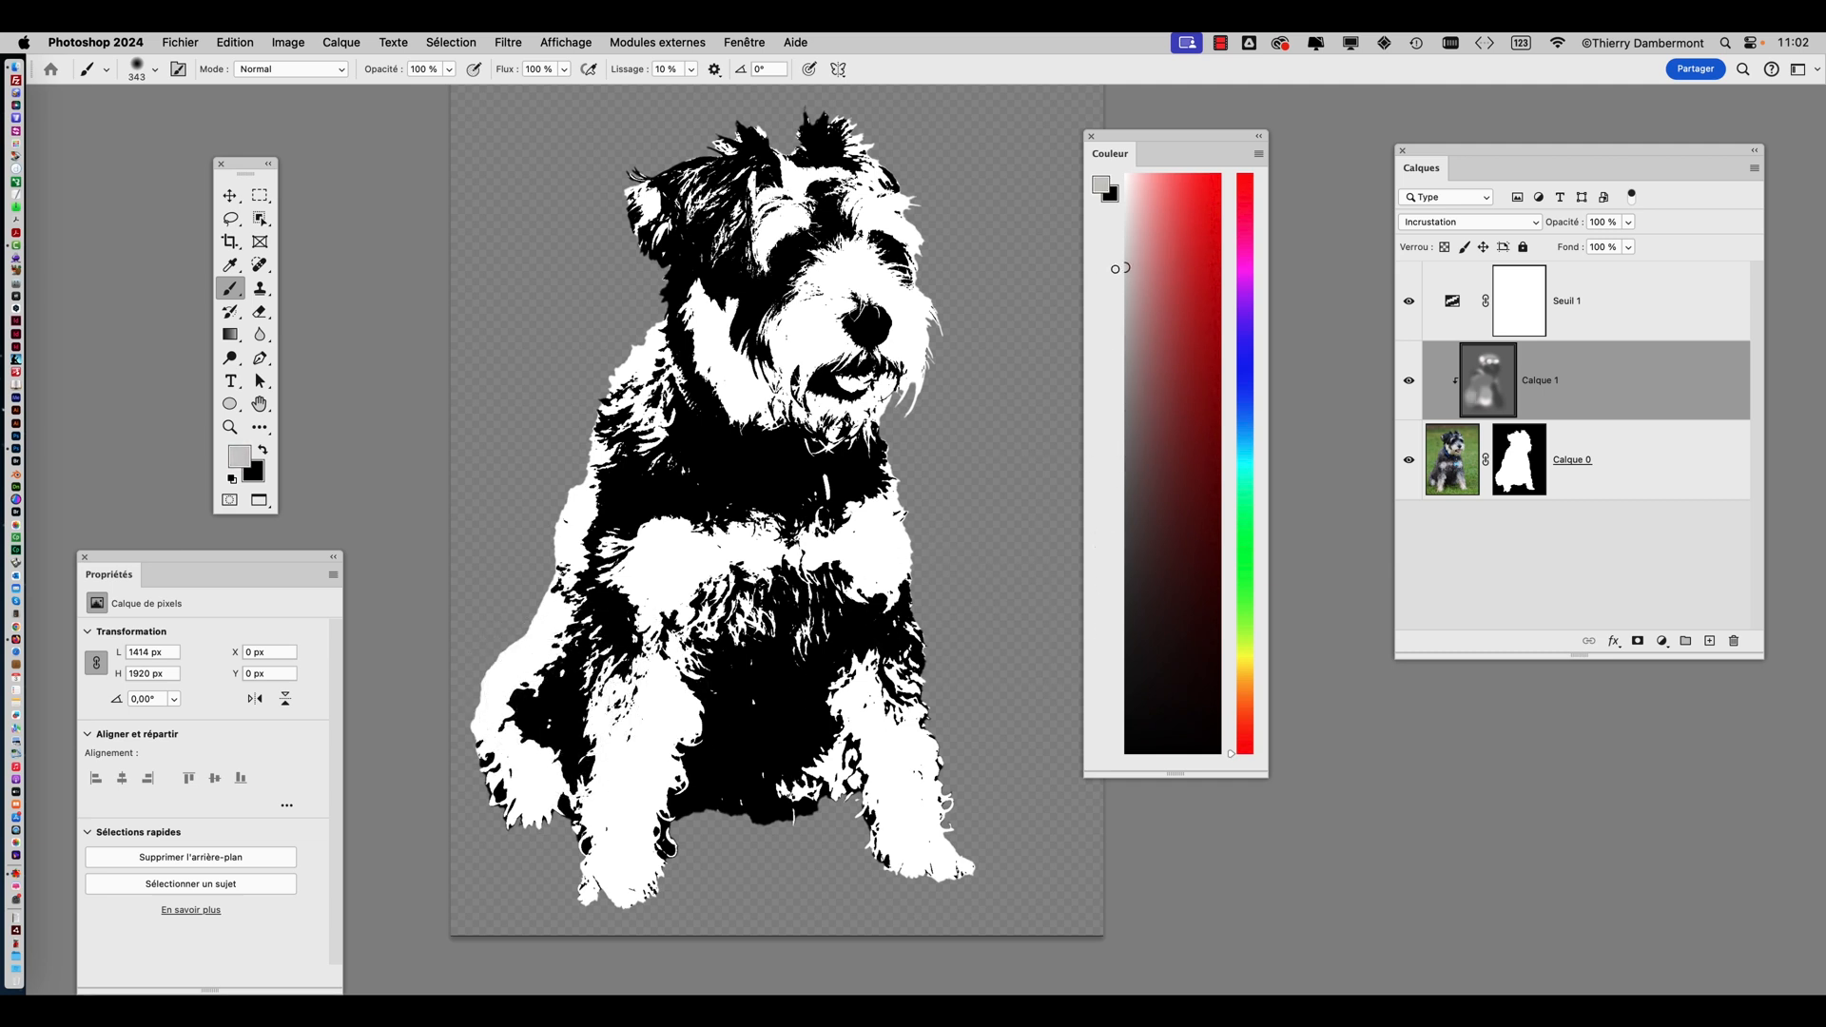
mouse_move(738, 686)
mouse_down()
mouse_move(780, 692)
mouse_move(836, 633)
mouse_move(844, 683)
mouse_move(738, 670)
mouse_move(688, 710)
mouse_move(650, 783)
mouse_move(623, 746)
mouse_move(603, 631)
mouse_move(605, 515)
mouse_move(675, 537)
mouse_move(743, 511)
mouse_move(657, 457)
mouse_move(787, 518)
mouse_up()
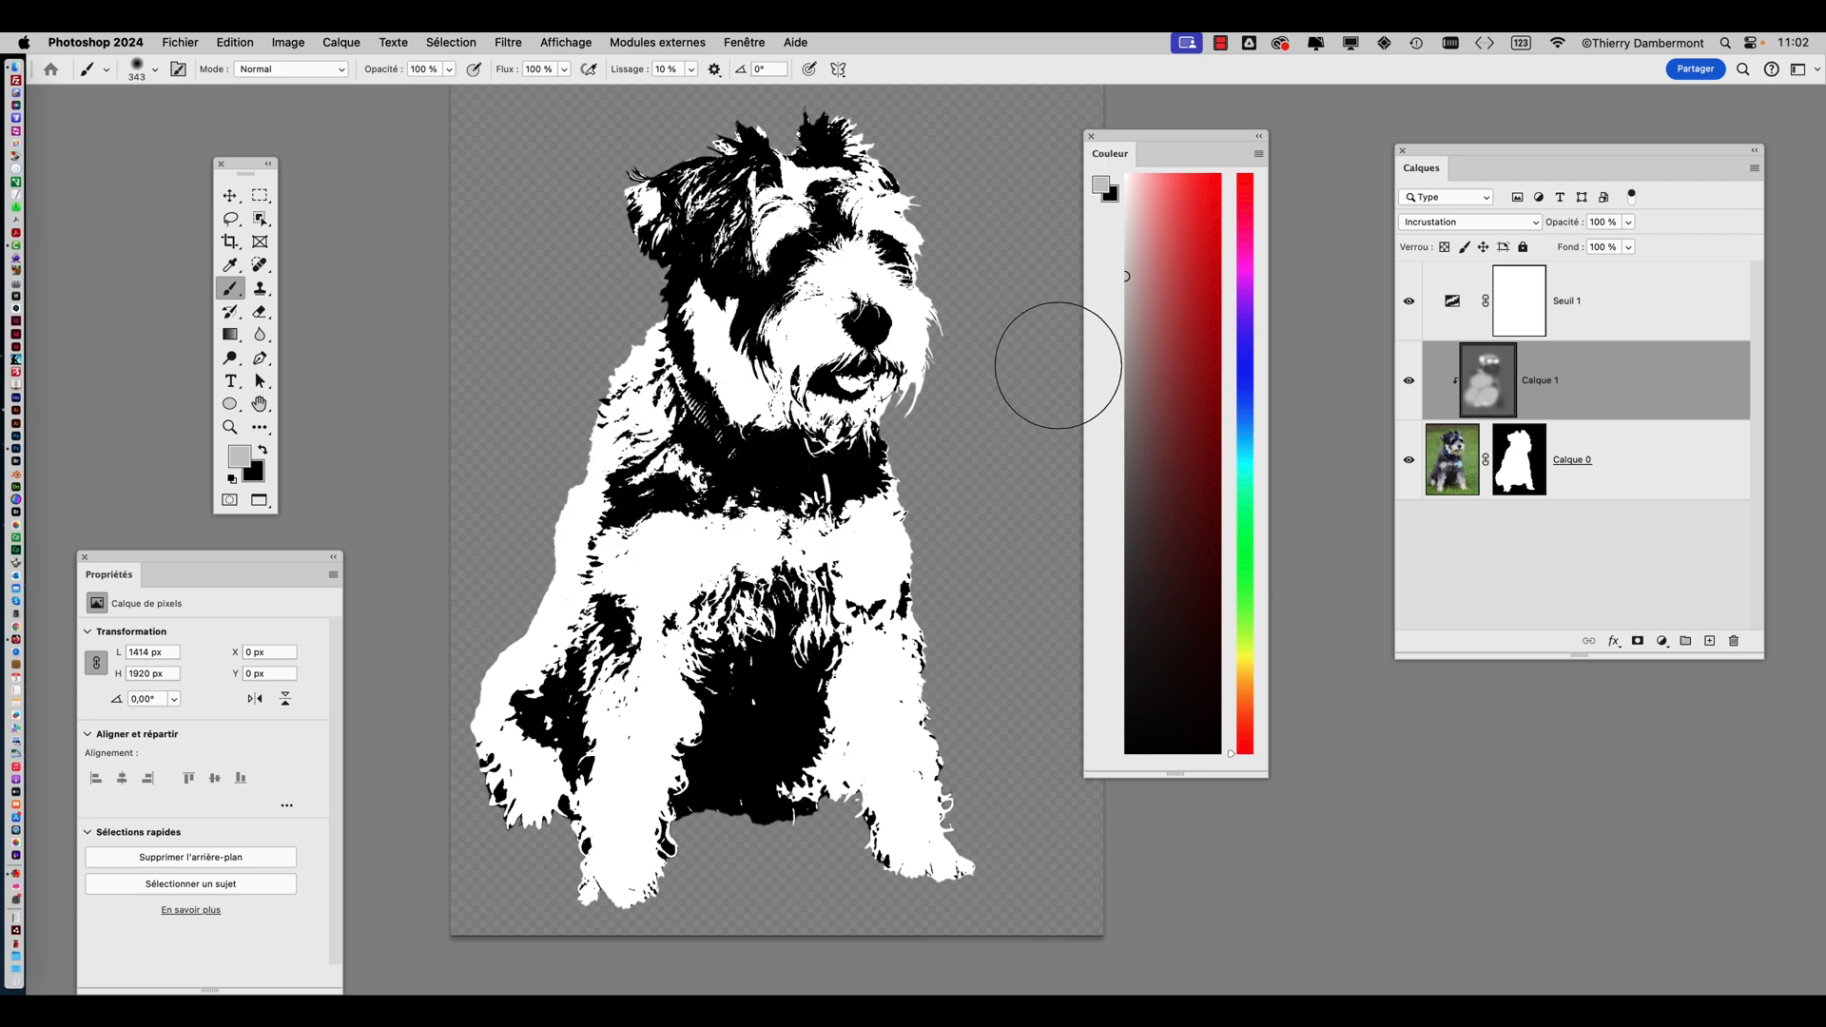
Set the foreground colour to dark grey and darken the dog's whole body with a 556 px brush
scroll(863, 541, down, 2)
click(1126, 480)
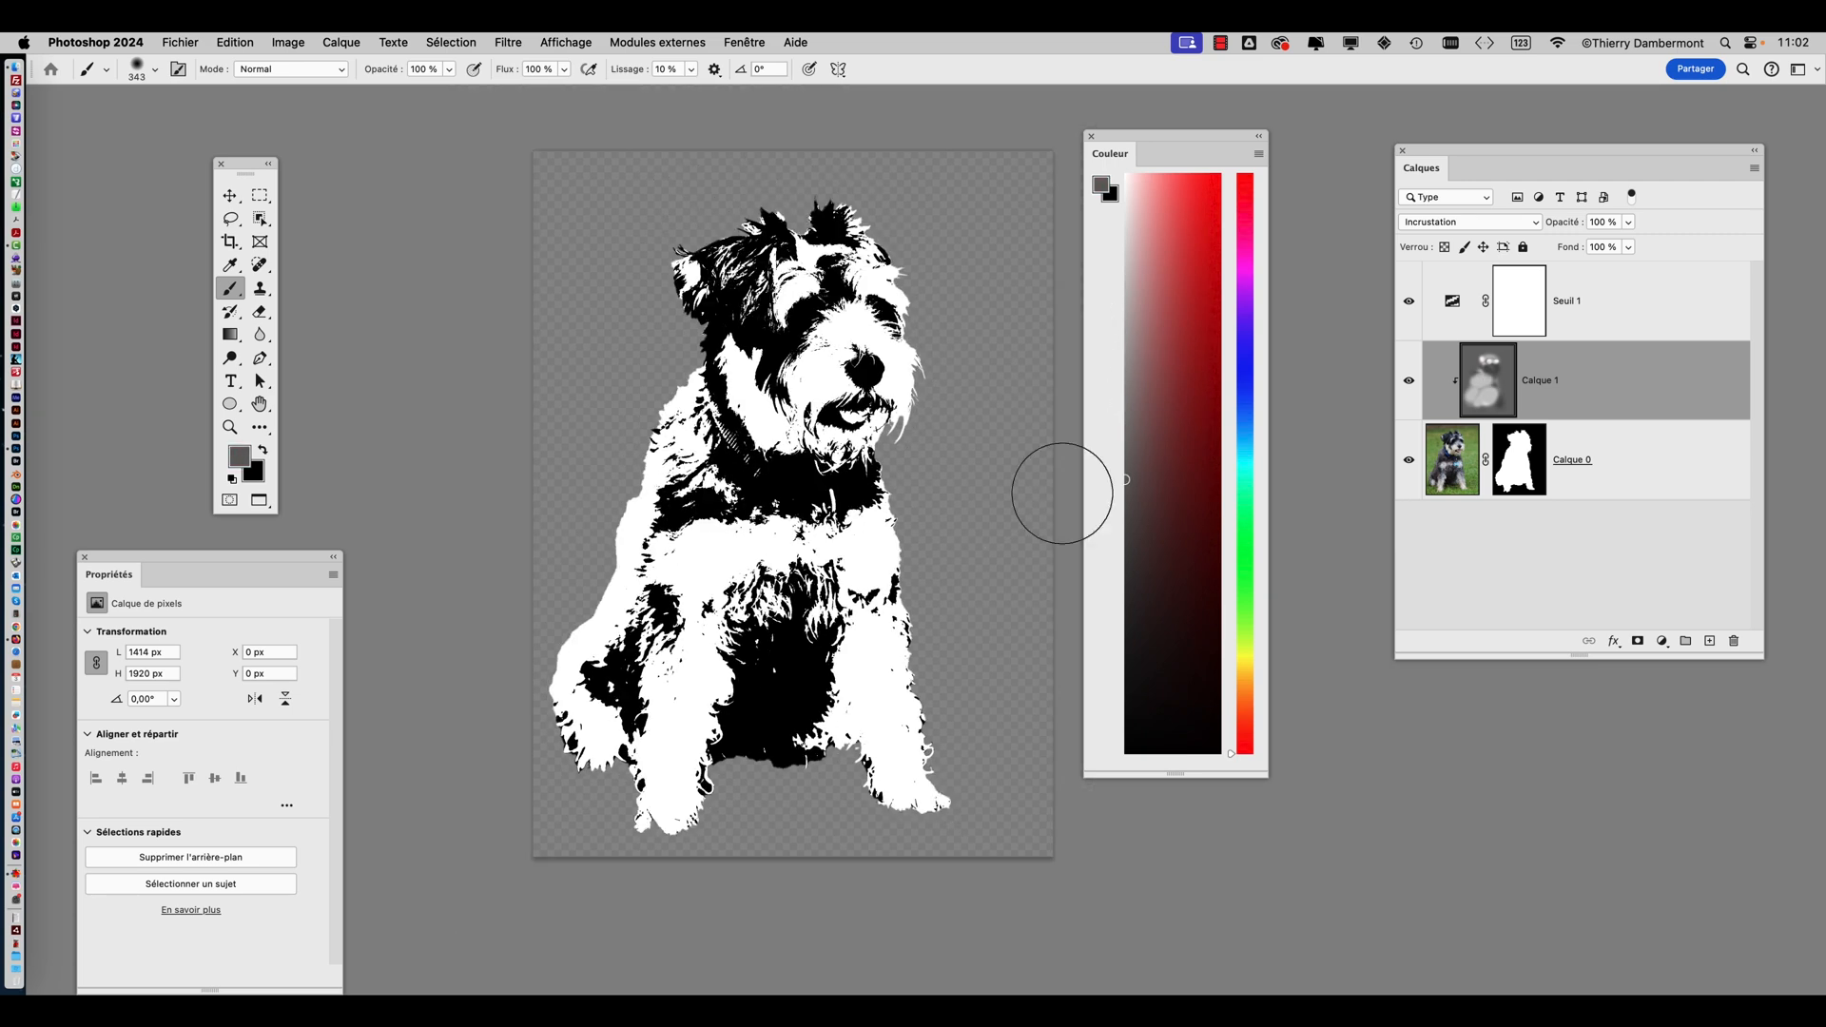
mouse_move(704, 575)
mouse_down()
mouse_move(754, 576)
mouse_move(646, 570)
mouse_move(666, 751)
mouse_move(938, 713)
mouse_move(807, 748)
mouse_up()
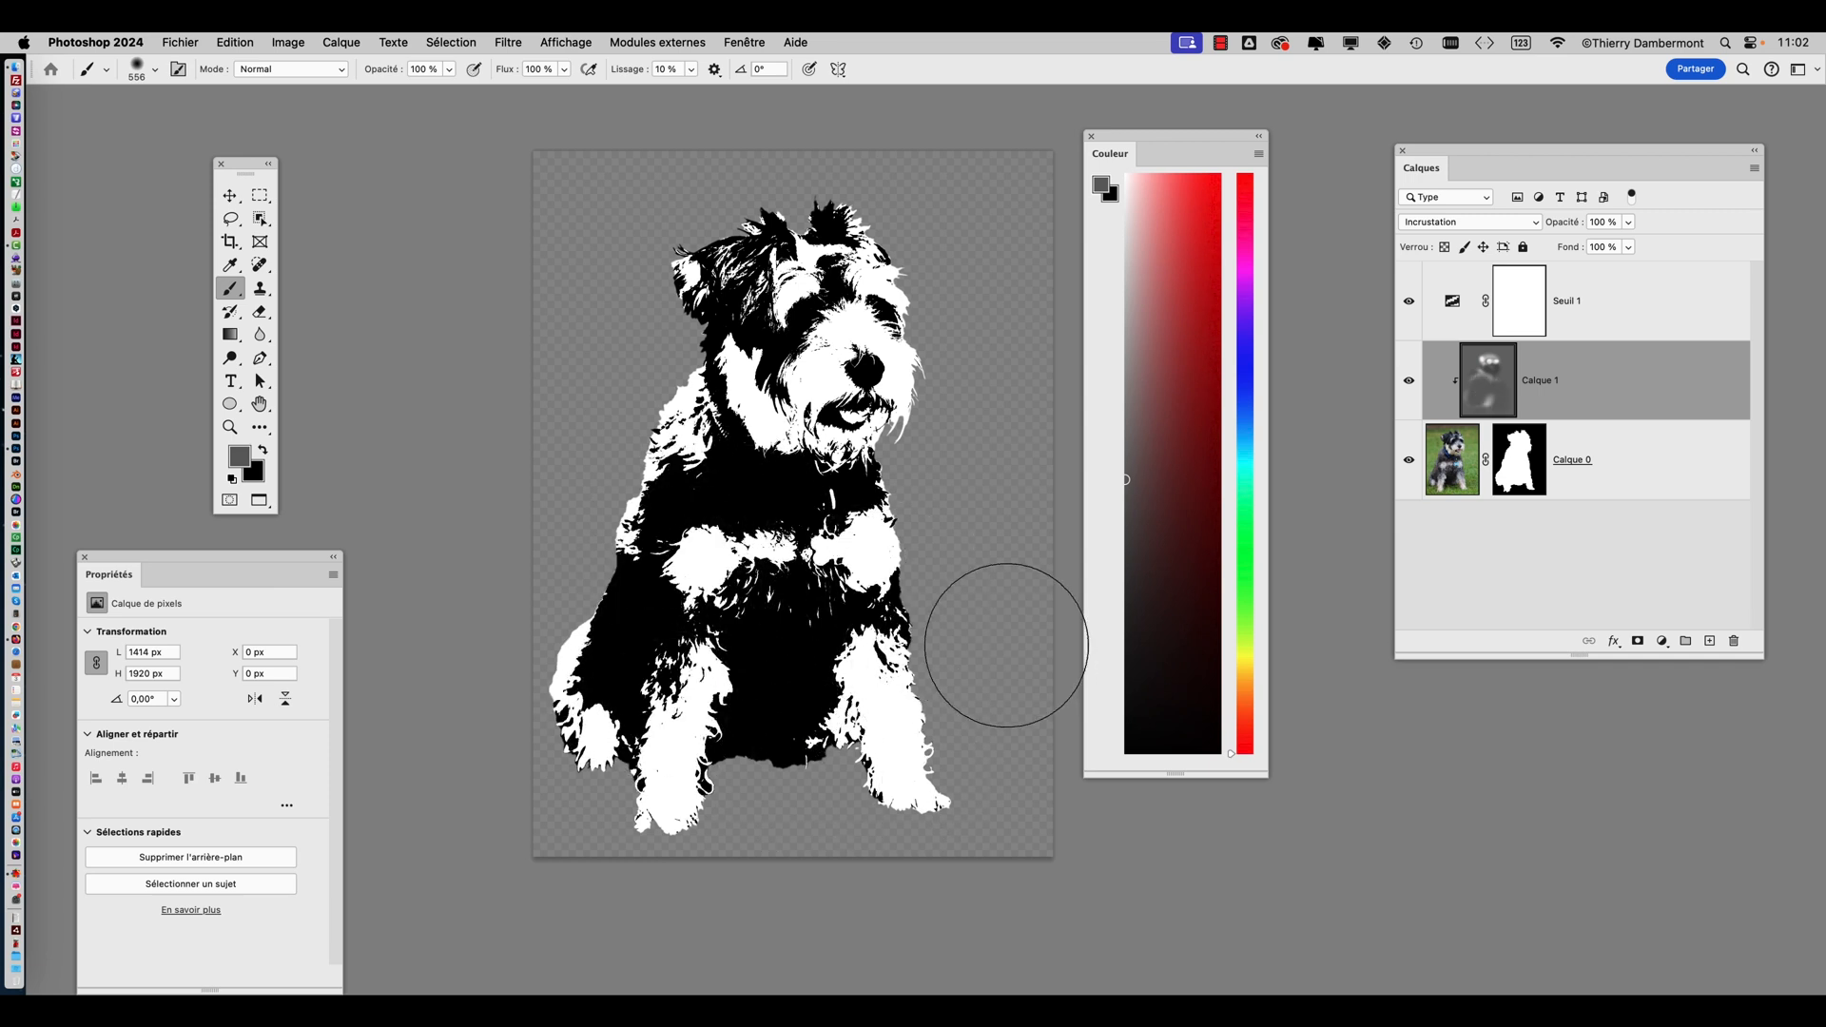
Choose a darker grey, reduce the brush to 204 px and darken the dog's shoulder and back
scroll(964, 641, down, 2)
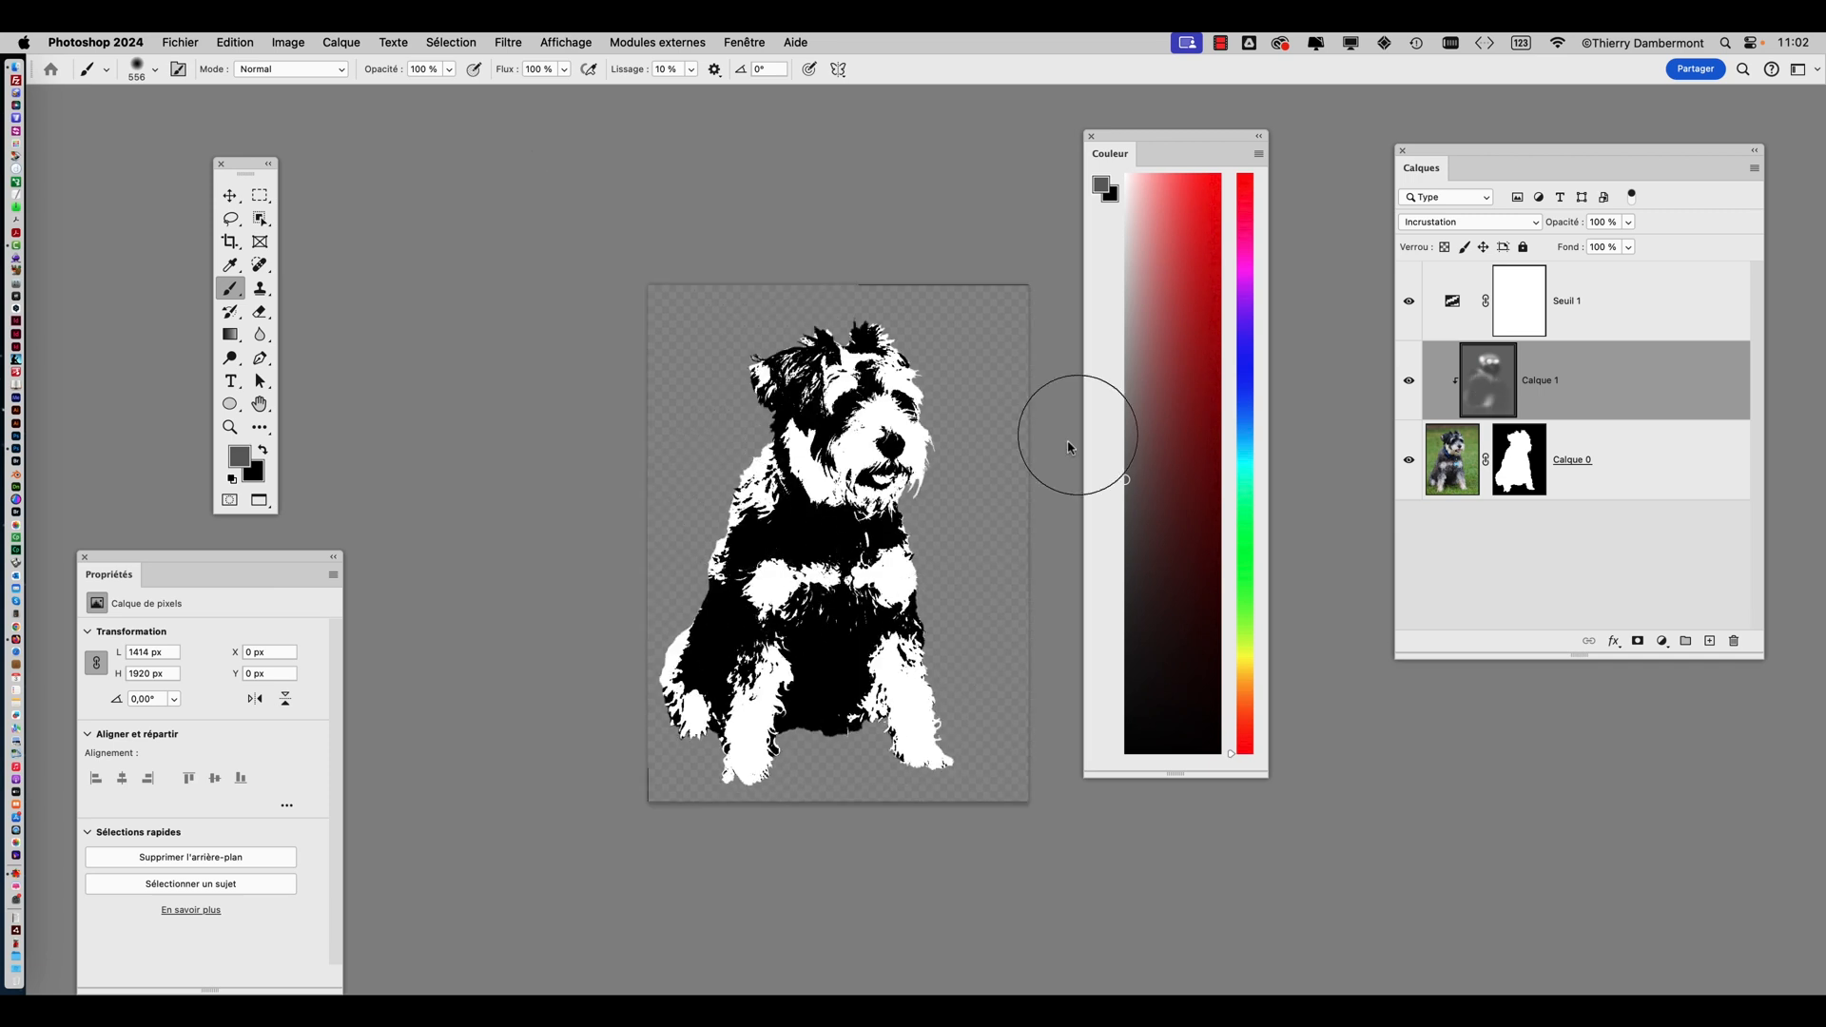
click(1129, 549)
drag(815, 591, 733, 591)
drag(733, 482, 749, 471)
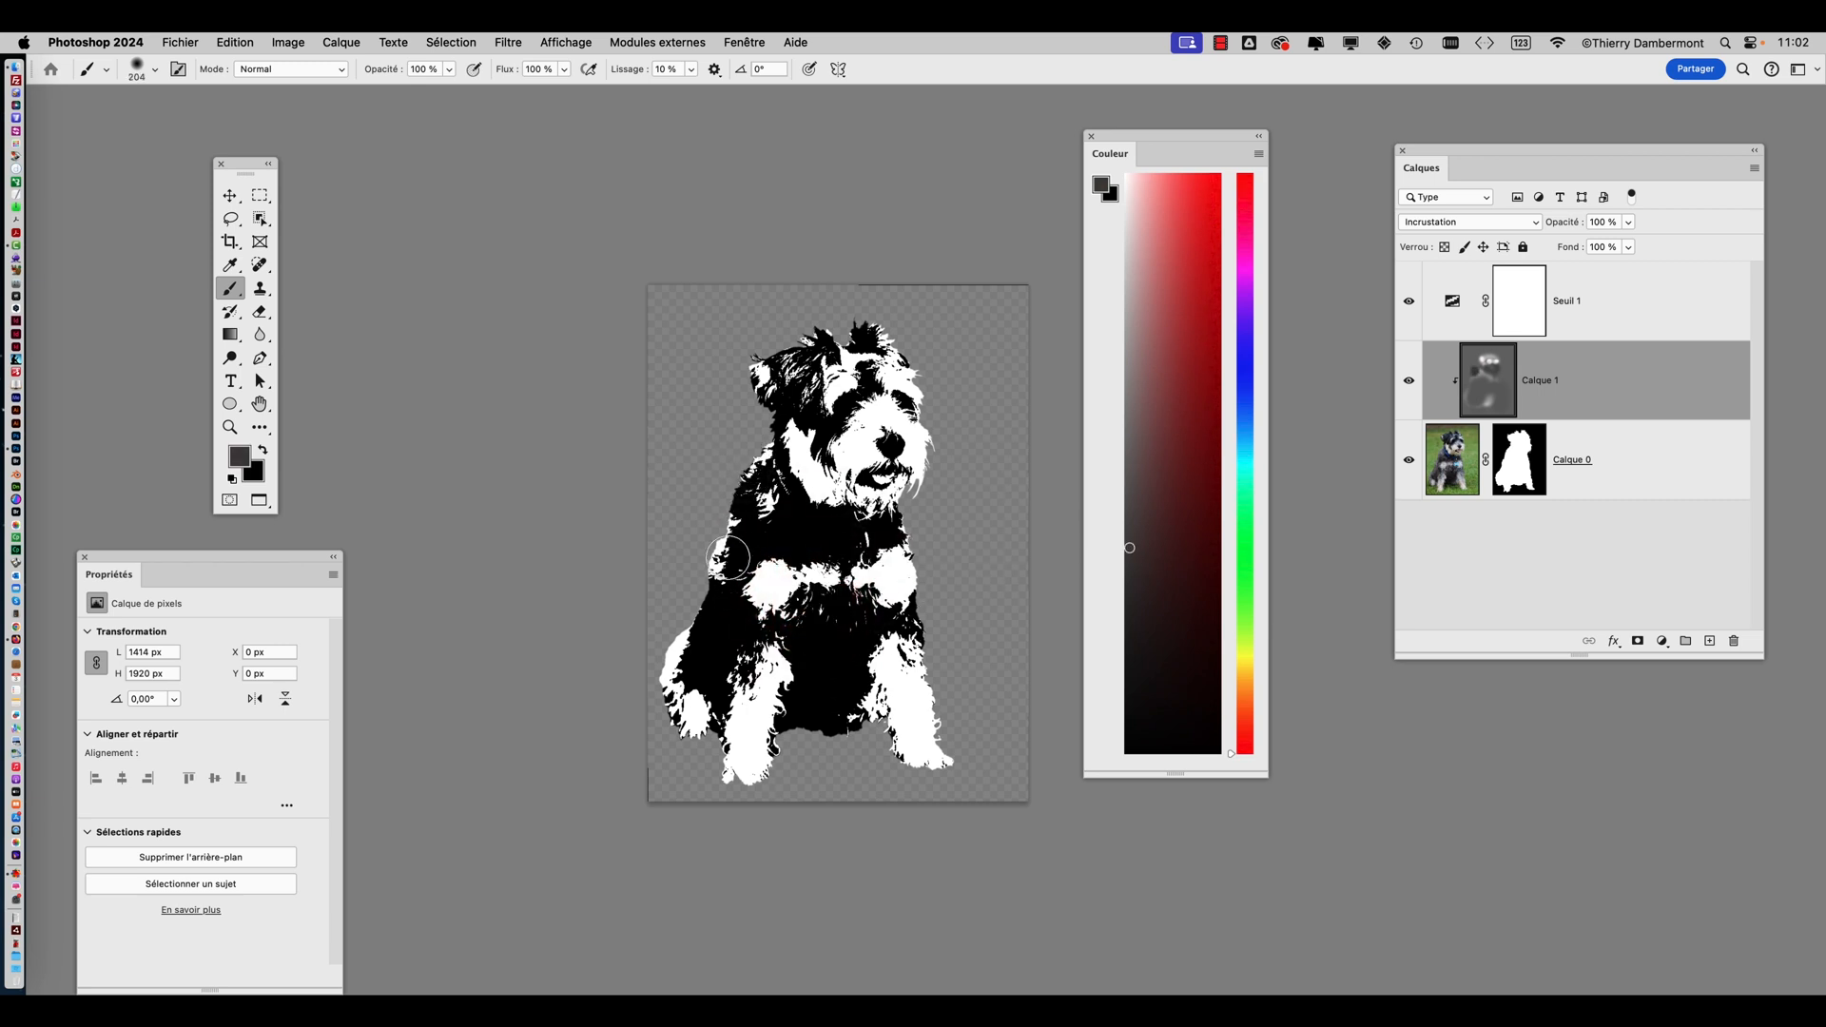
Darken the dog's haunch and front paw with dark grey, set the foreground colour to near-black and undo the last stroke
scroll(711, 576, up, 1)
mouse_move(664, 691)
mouse_down()
mouse_move(663, 737)
mouse_move(715, 788)
mouse_up()
mouse_move(984, 687)
mouse_down()
mouse_move(1011, 825)
mouse_move(993, 793)
mouse_move(1143, 568)
mouse_move(1113, 639)
mouse_move(980, 773)
mouse_up()
click(1125, 672)
key(ctrl+z)
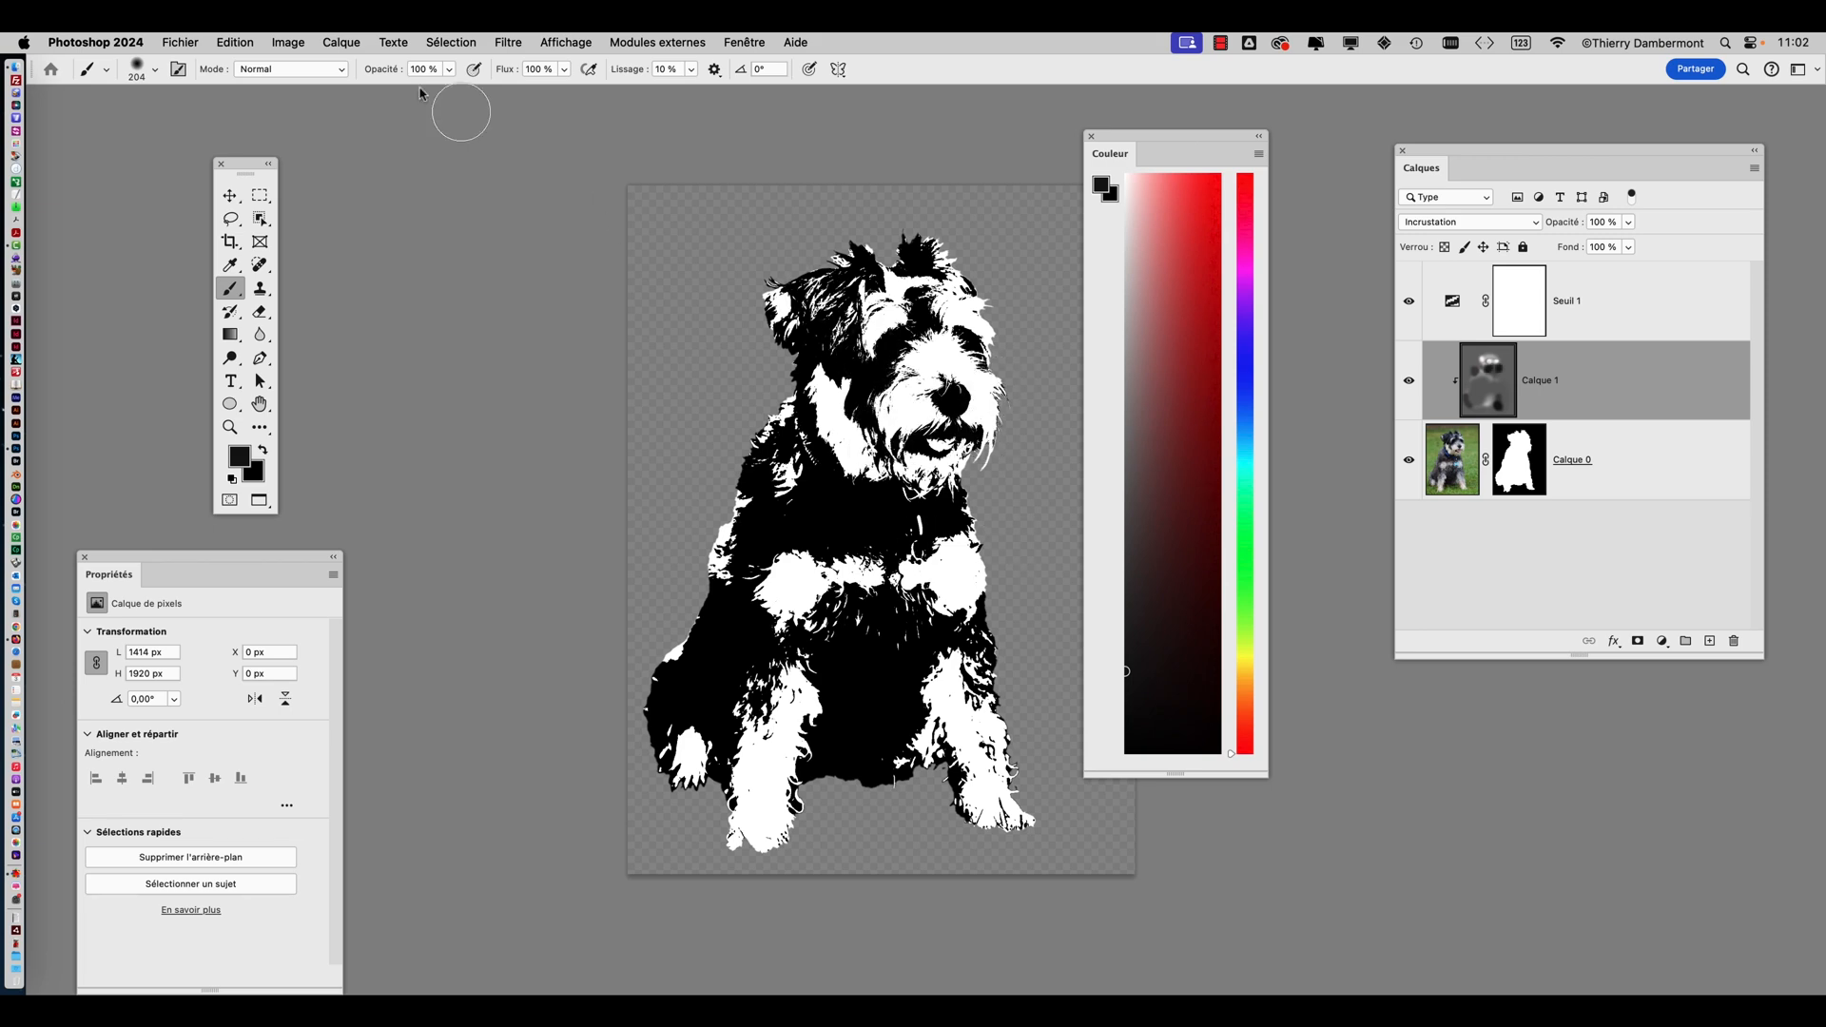
Save the document as a new numbered schnauzer-dog PSD version in the PHOTOSHOP folder, with Maximiser la compatibilité enabled
click(180, 41)
click(269, 232)
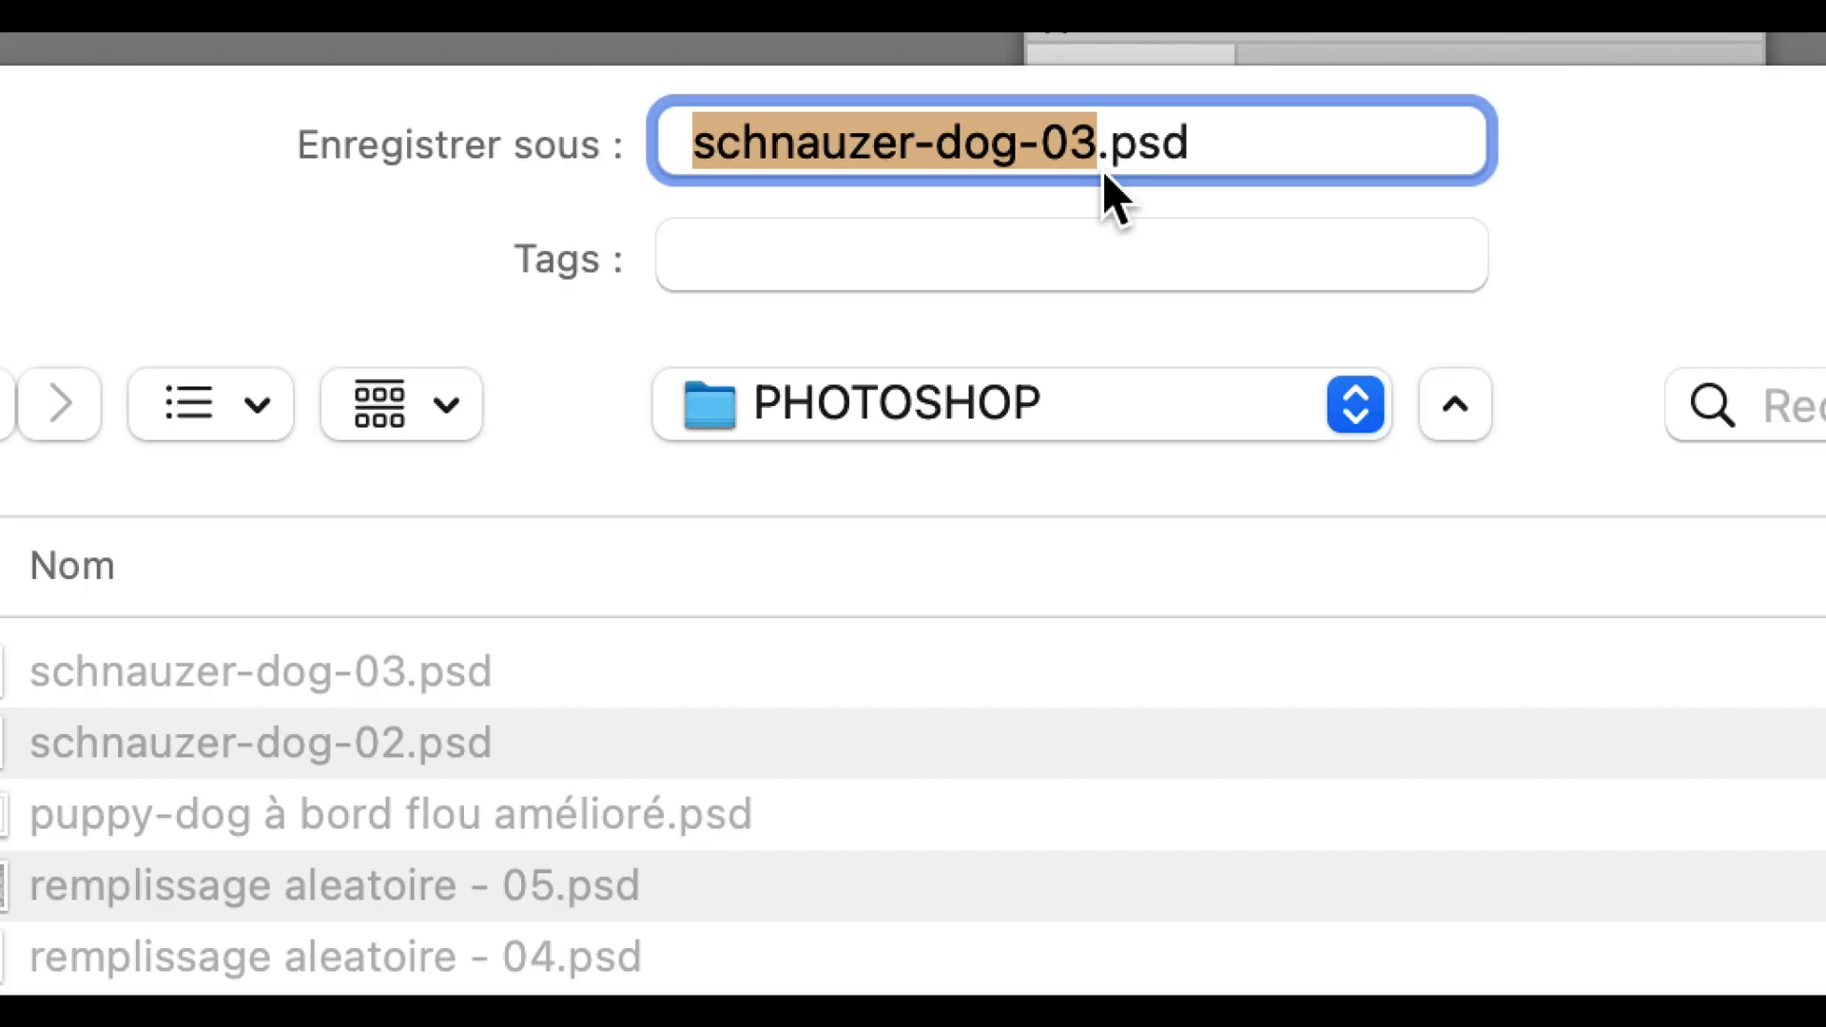
drag(1096, 144, 1072, 147)
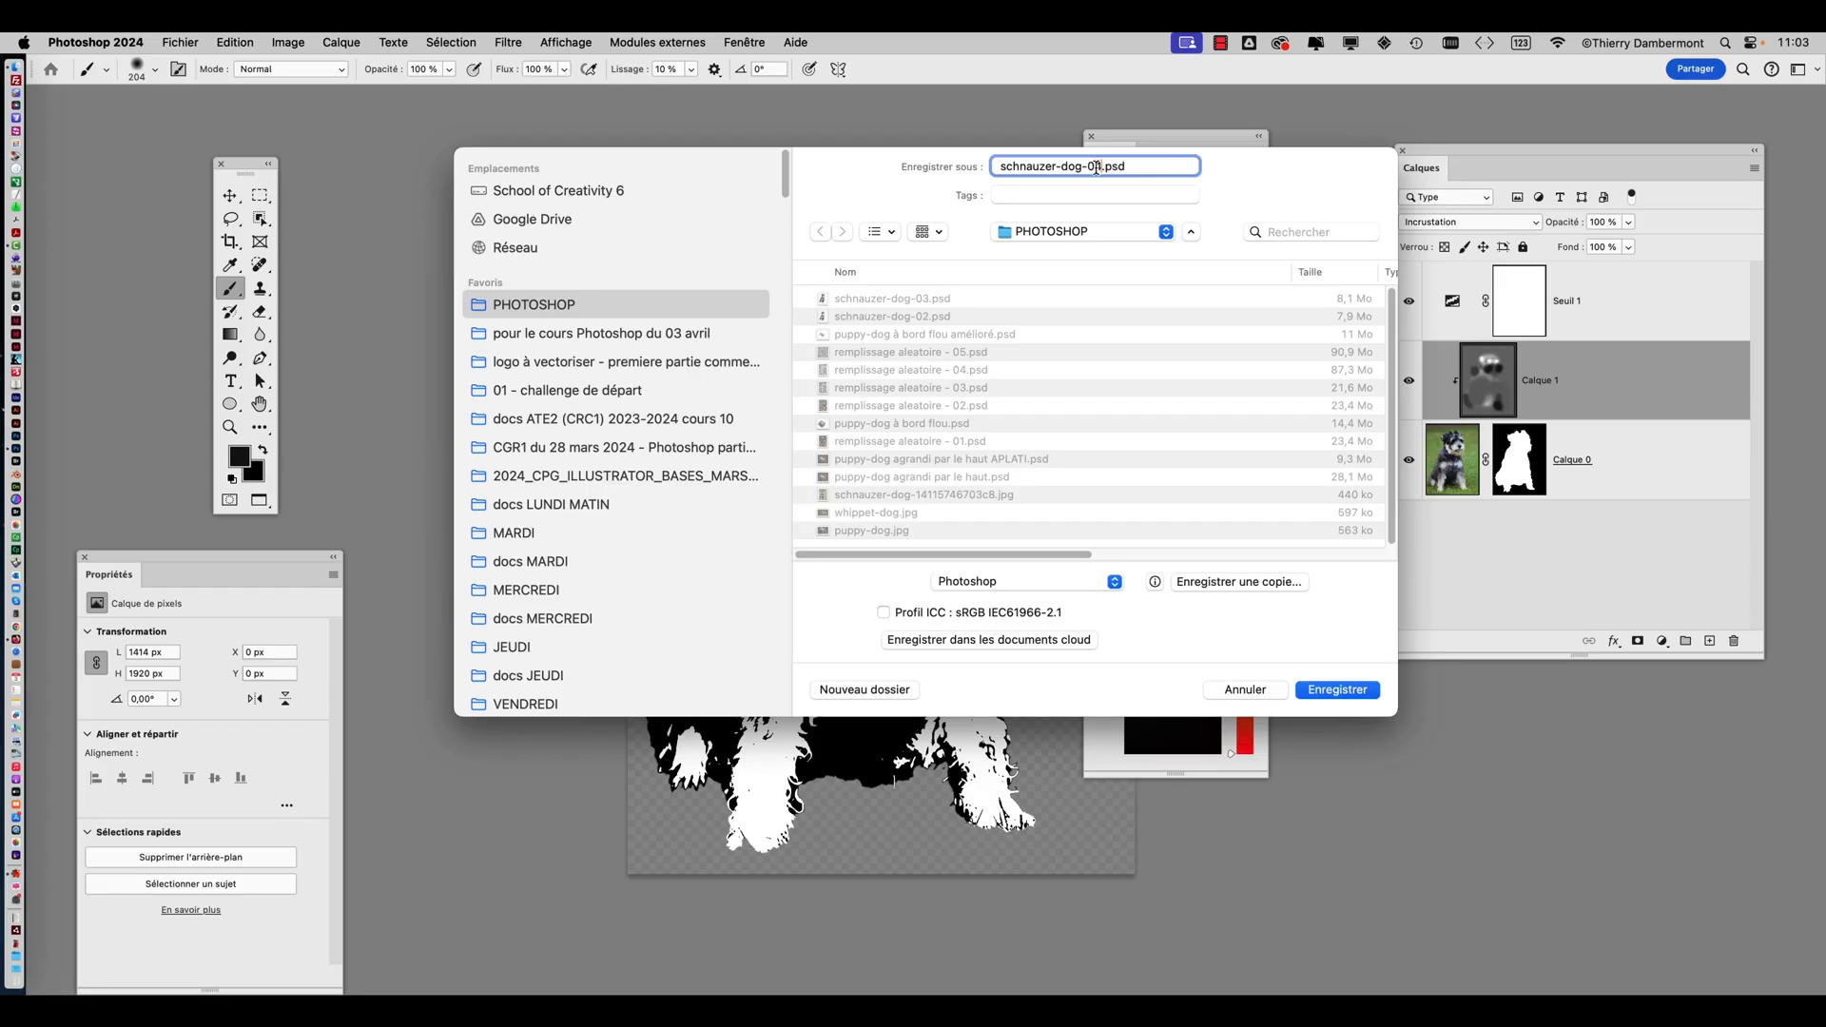
click(1372, 690)
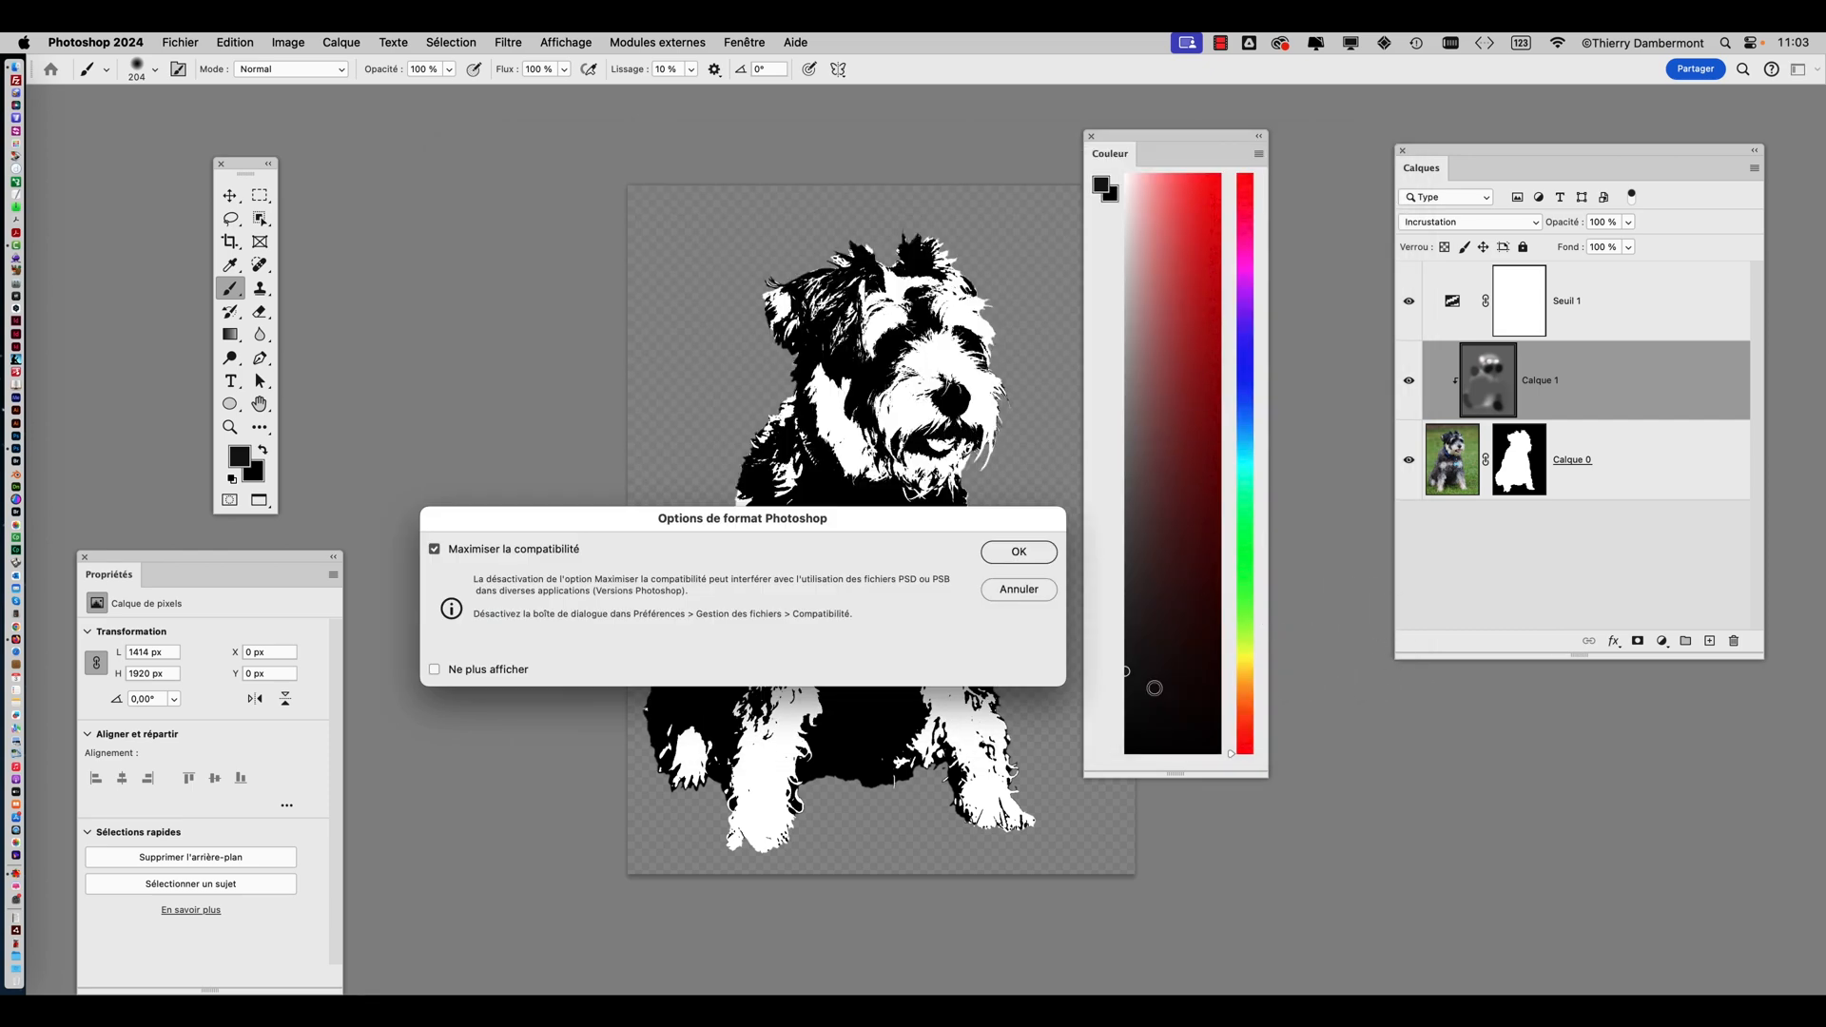
click(1019, 553)
scroll(1018, 522, up, 5)
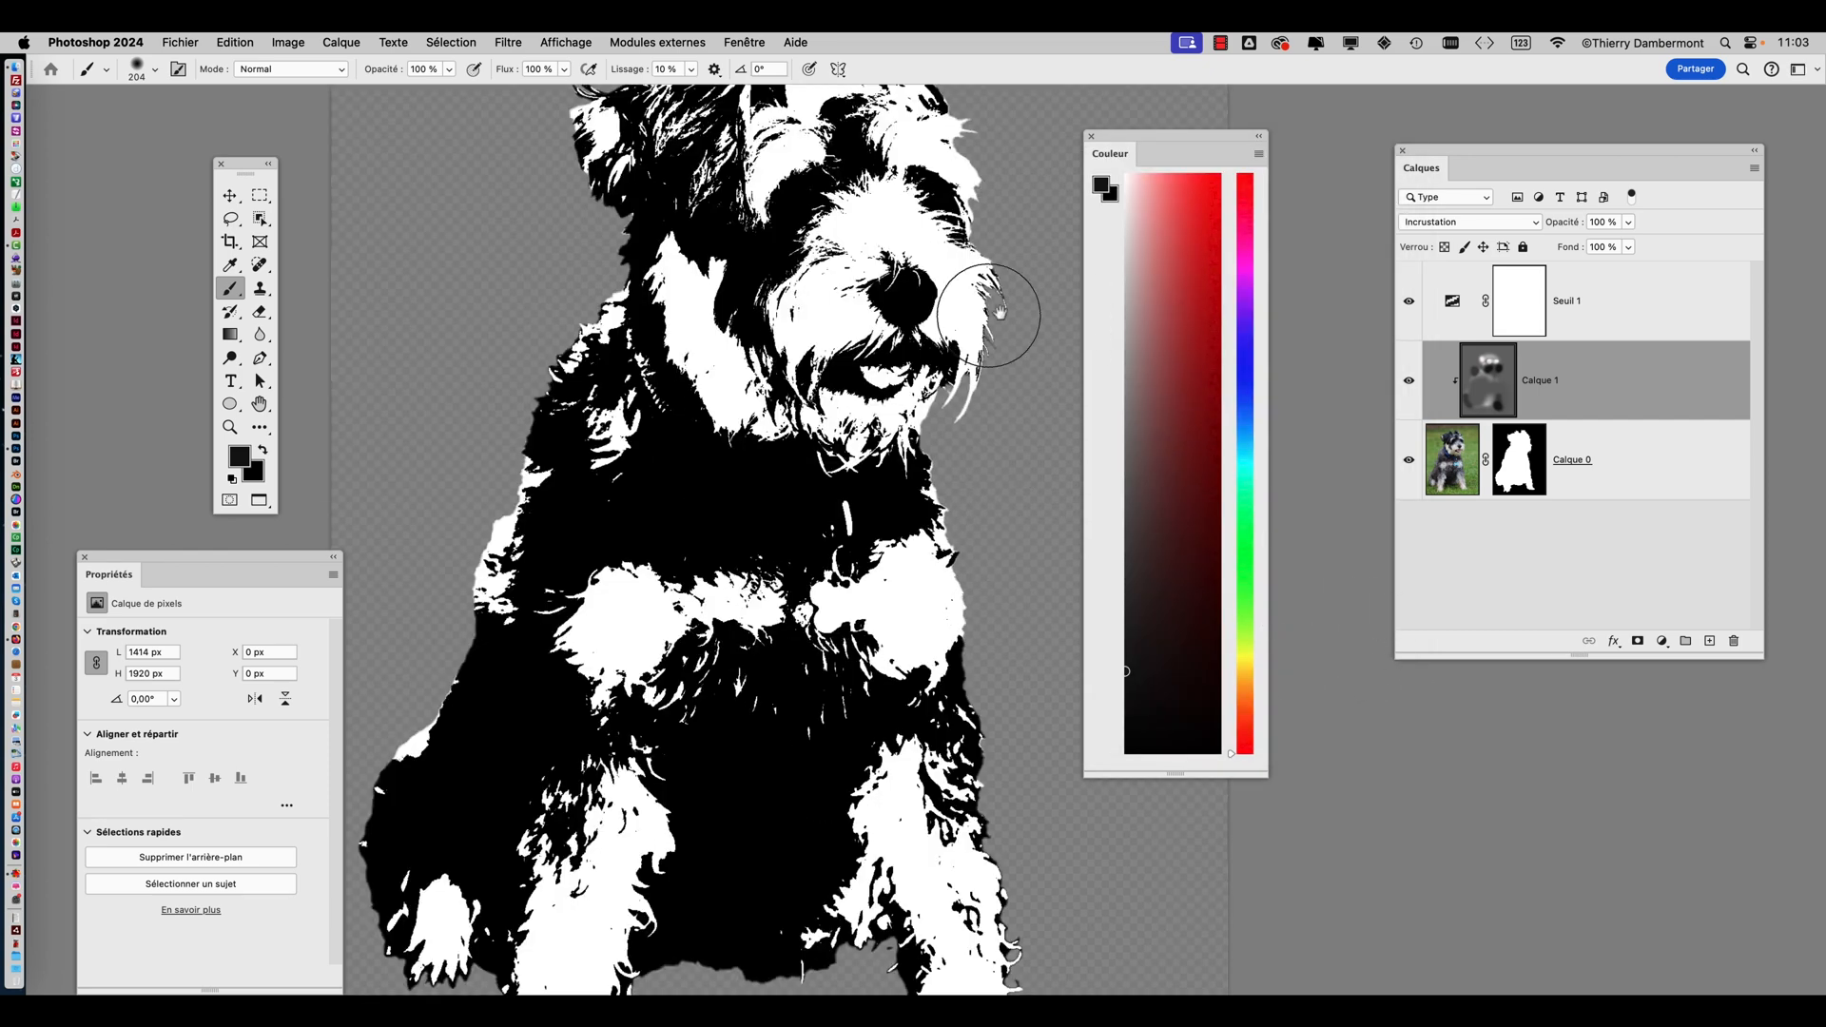
scroll(1000, 312, down, 5)
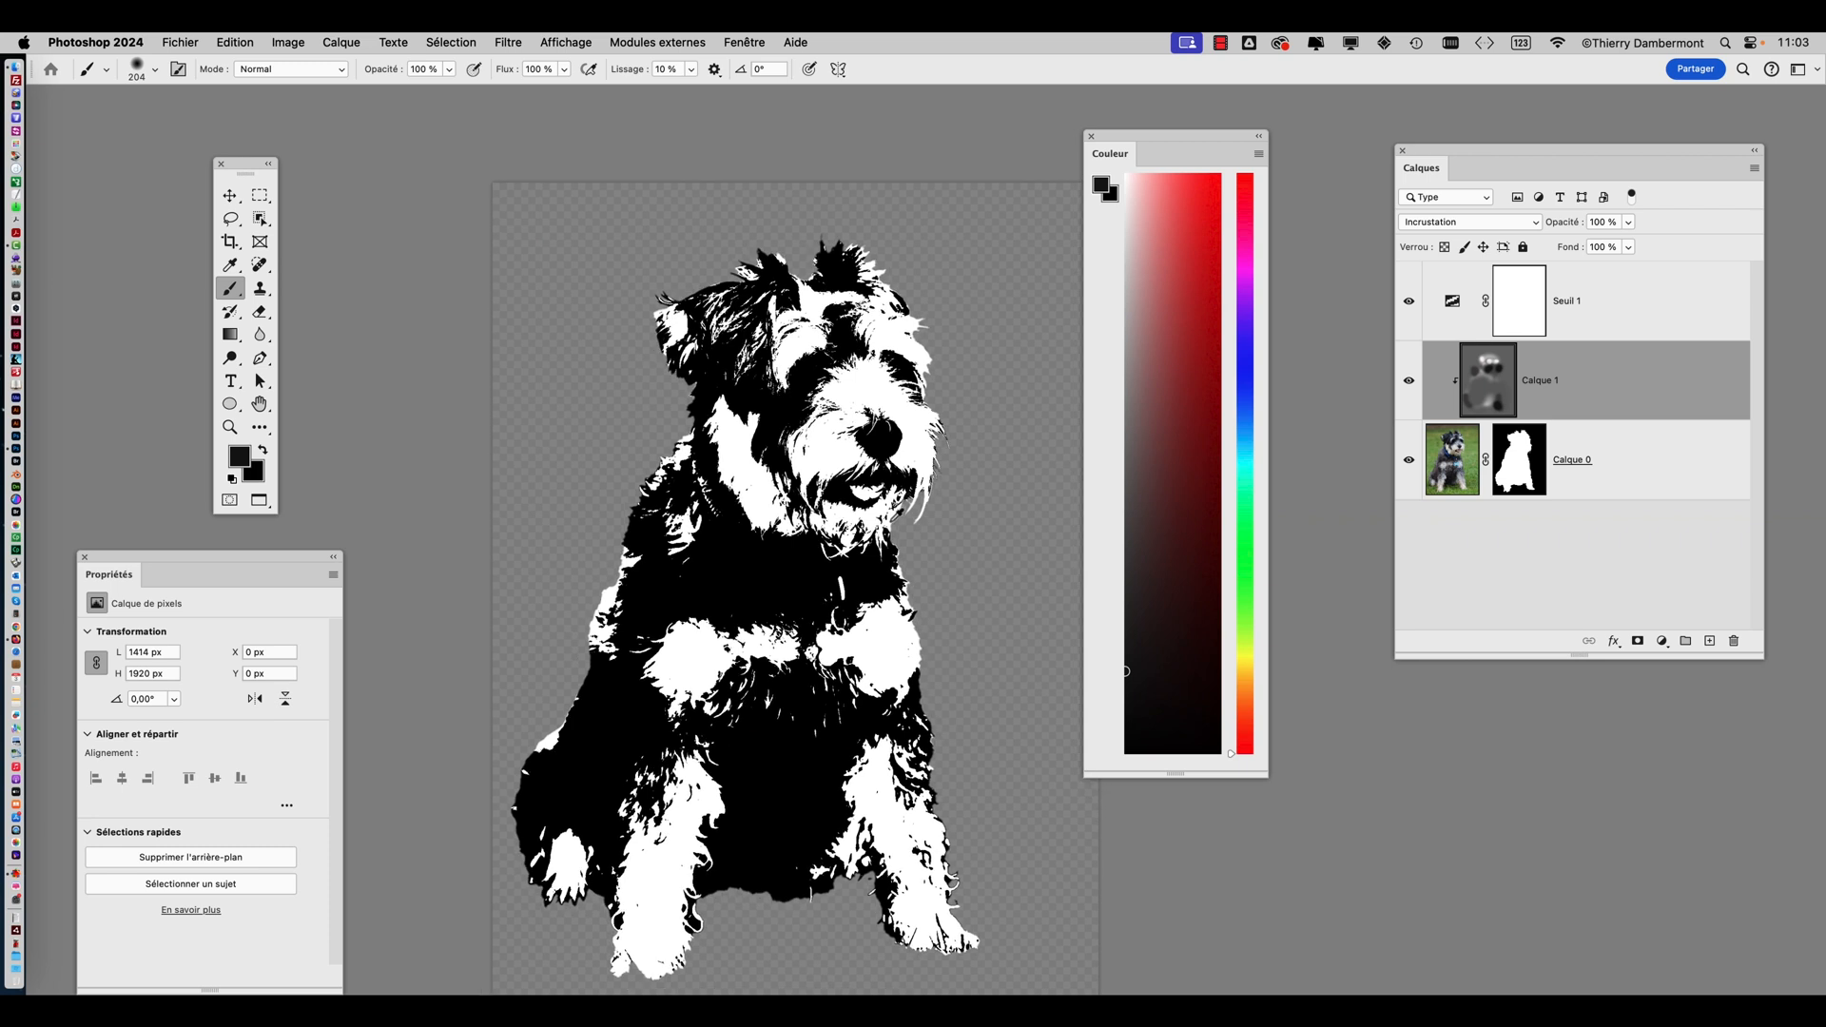
scroll(855, 542, down, 3)
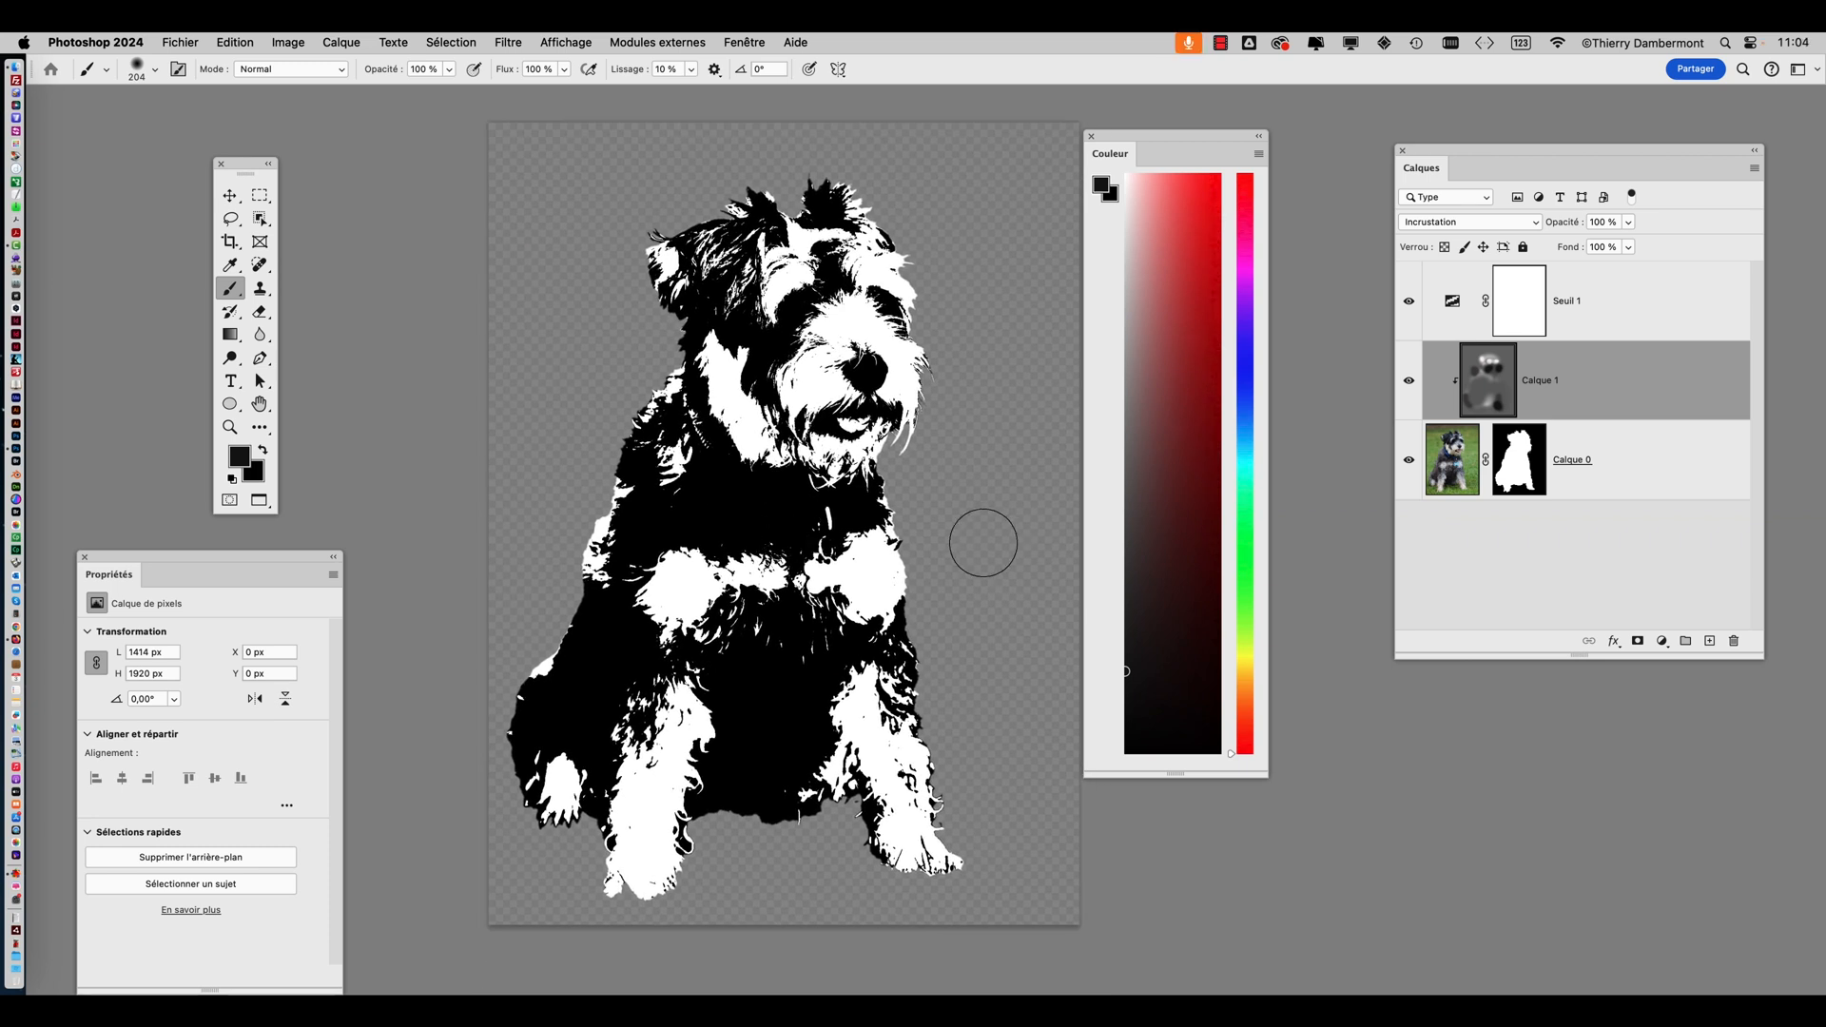
scroll(824, 473, up, 2)
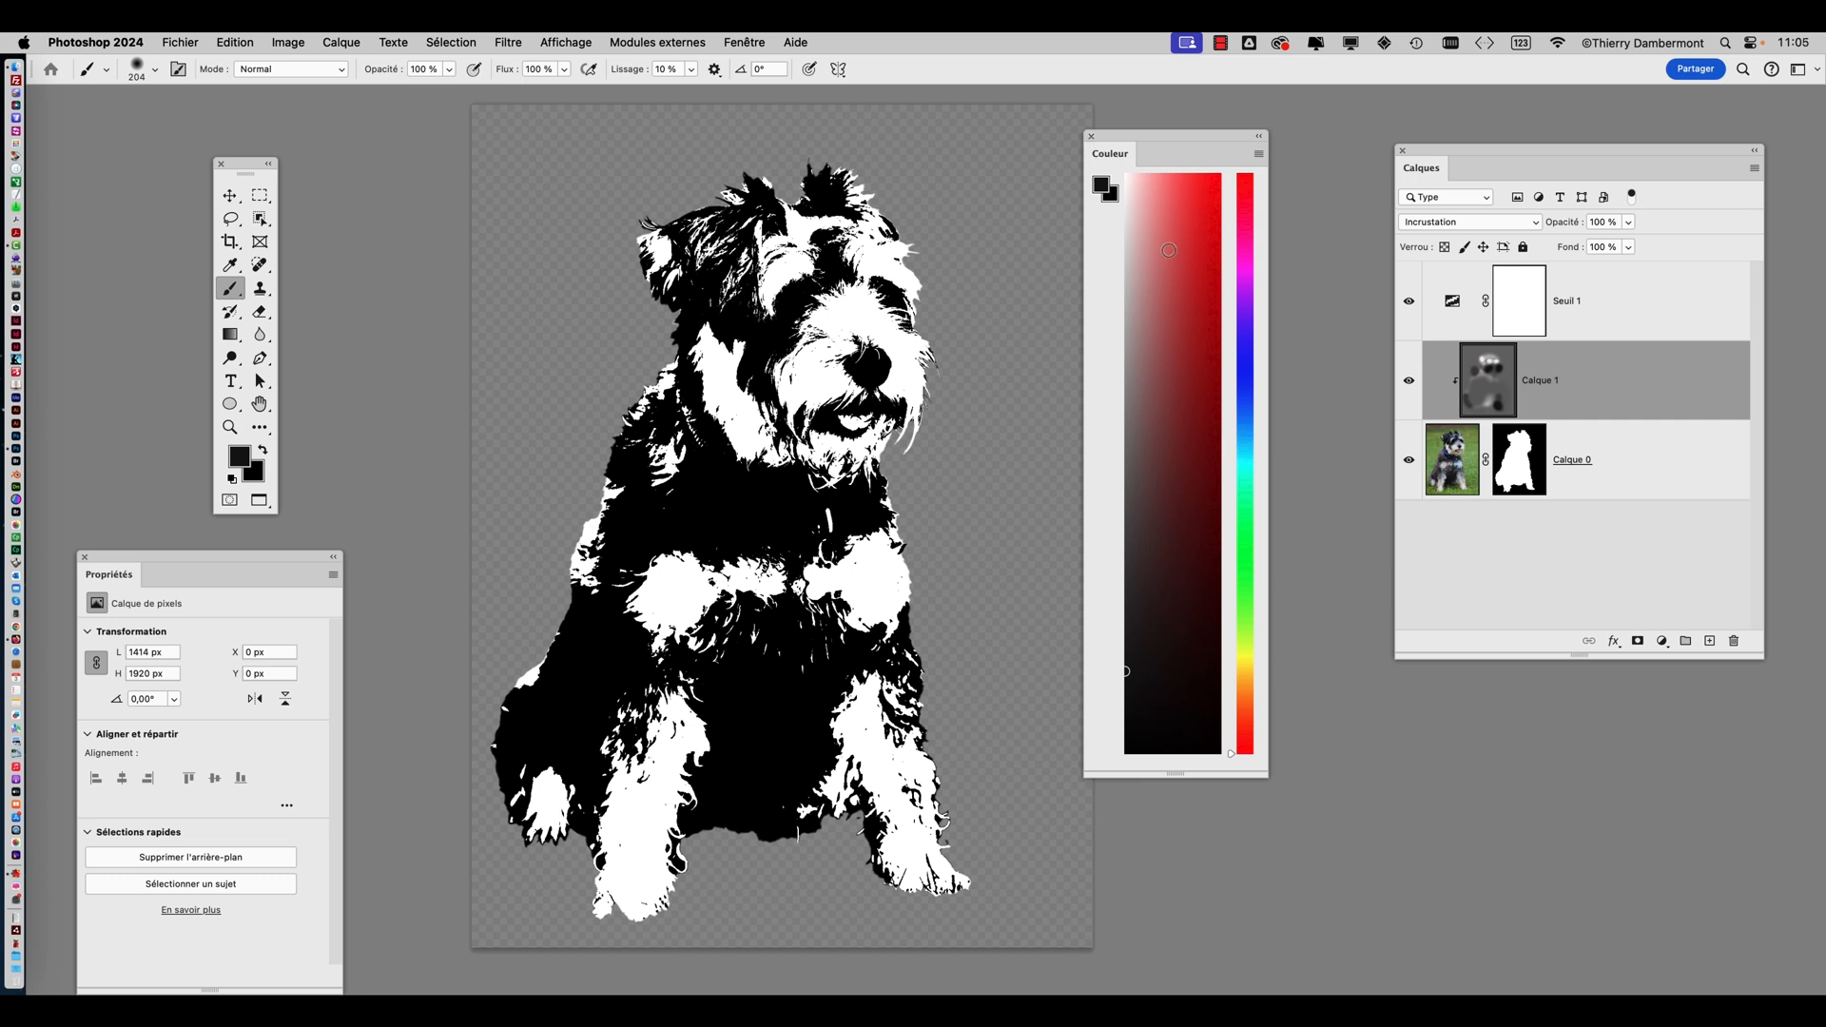
Move the Couleur panel slightly away from the image and select the Calque 0 layer
drag(1133, 142, 1146, 130)
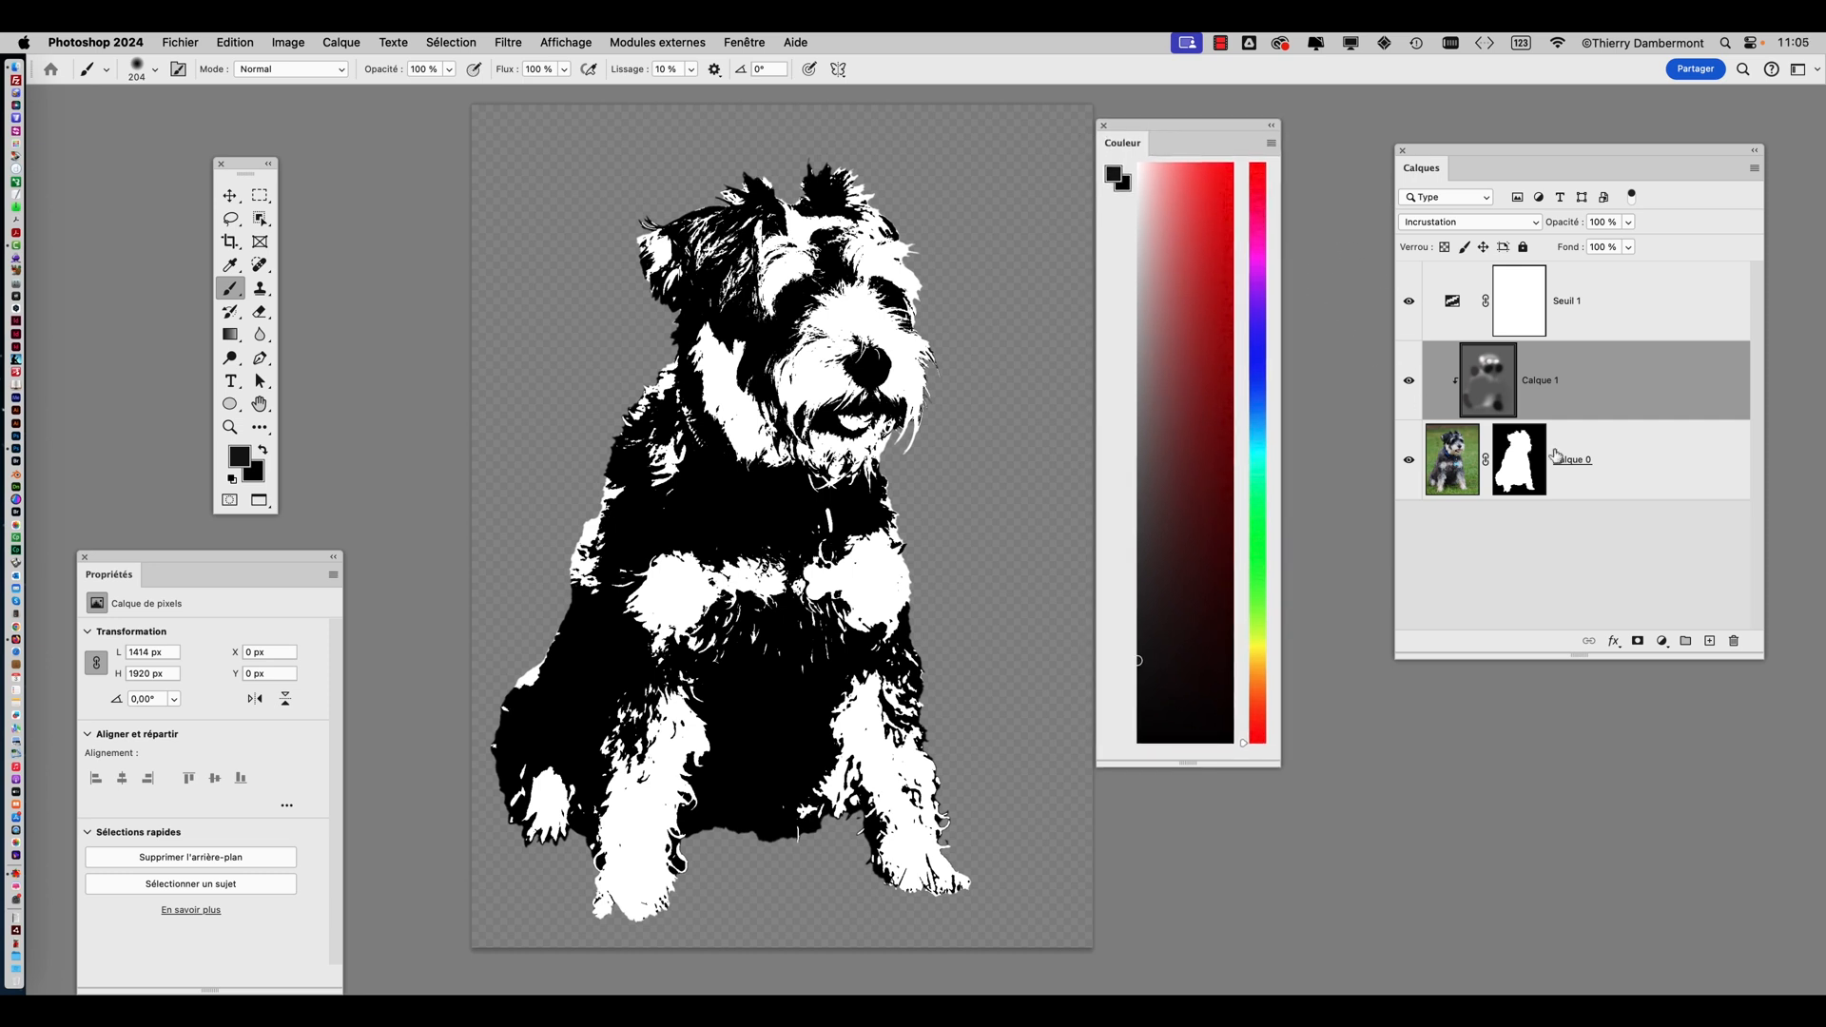
click(1627, 465)
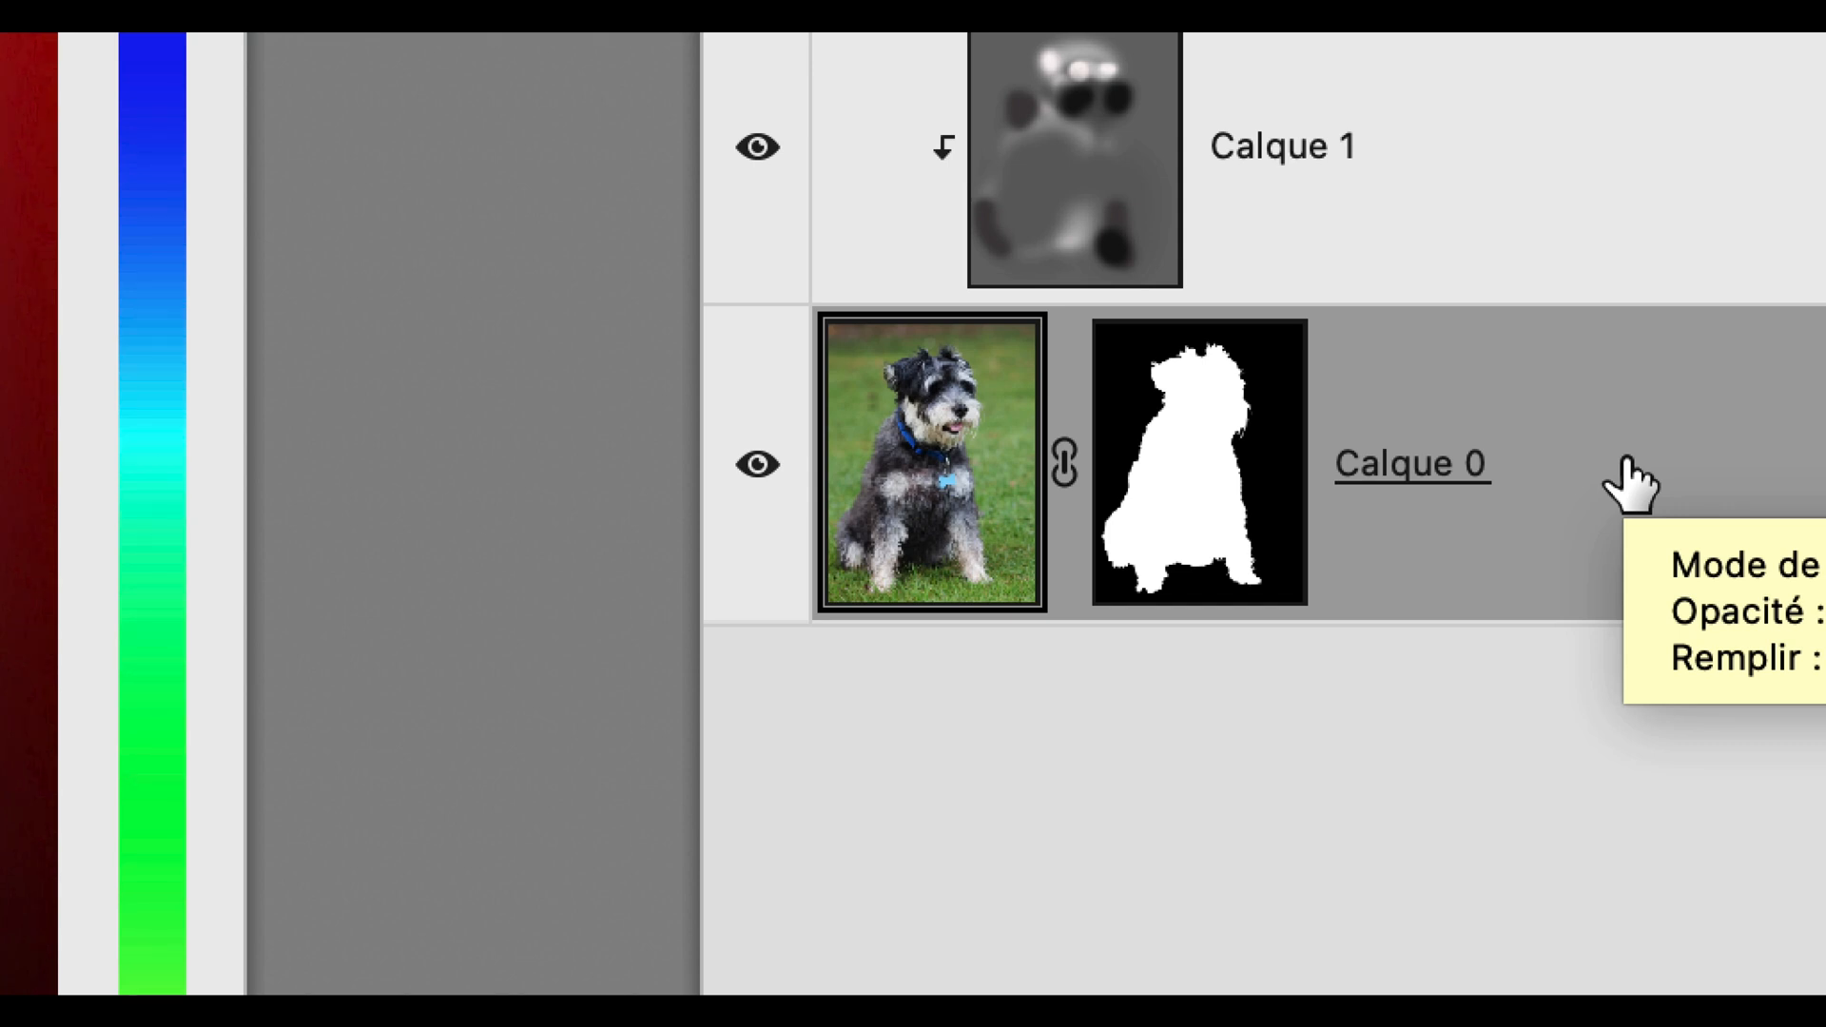
Convert the Calque 0 layer with its mask into a smart object
right_click(1625, 459)
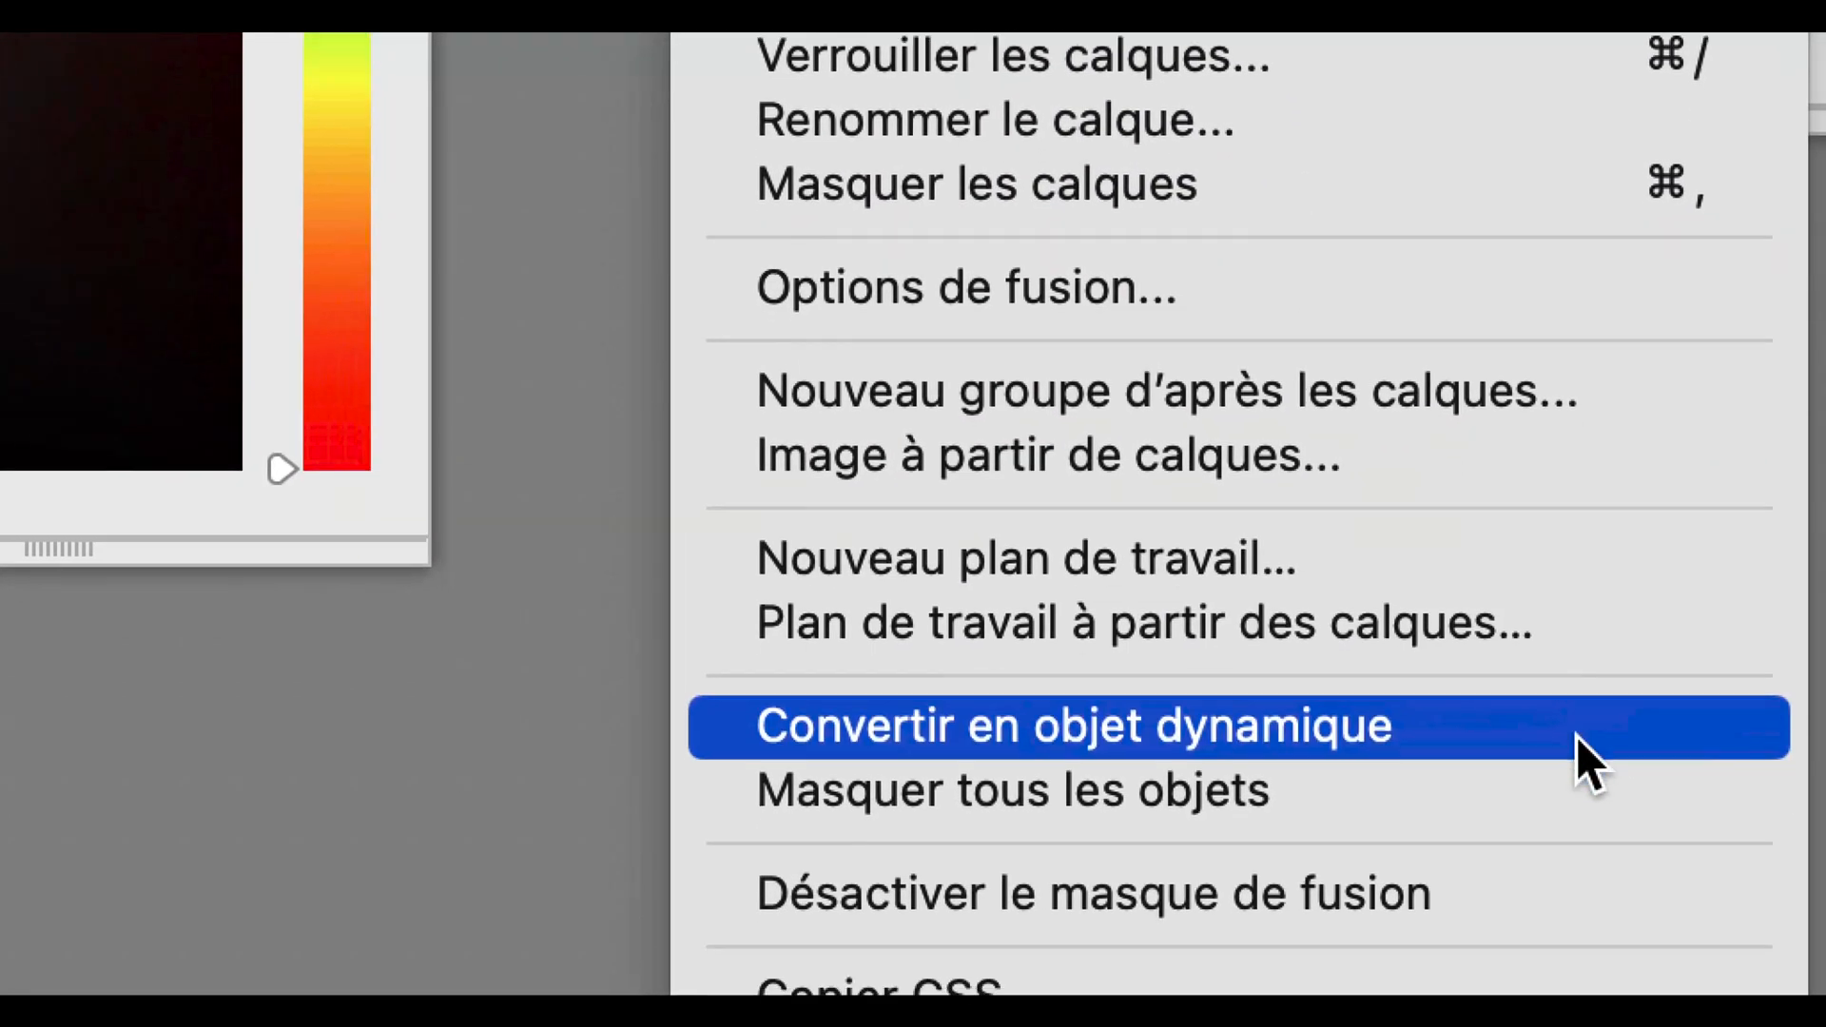
click(1576, 740)
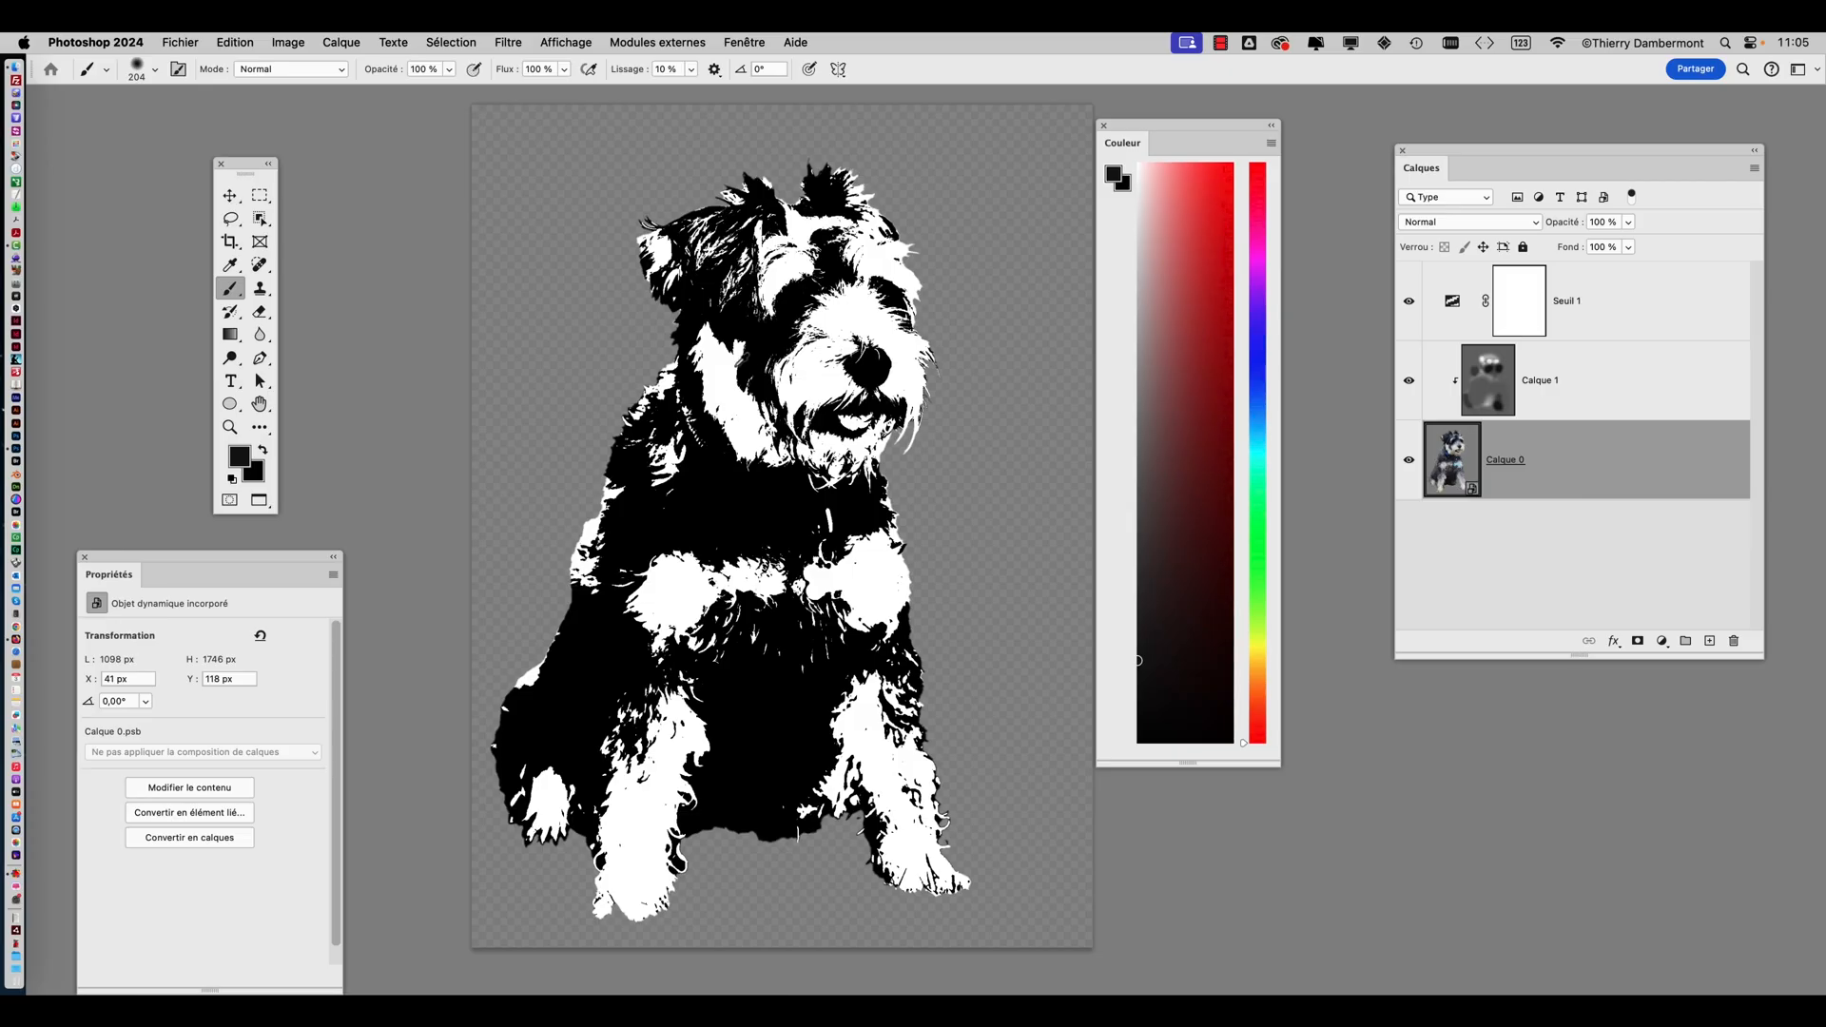
scroll(759, 374, up, 5)
scroll(742, 361, down, 4)
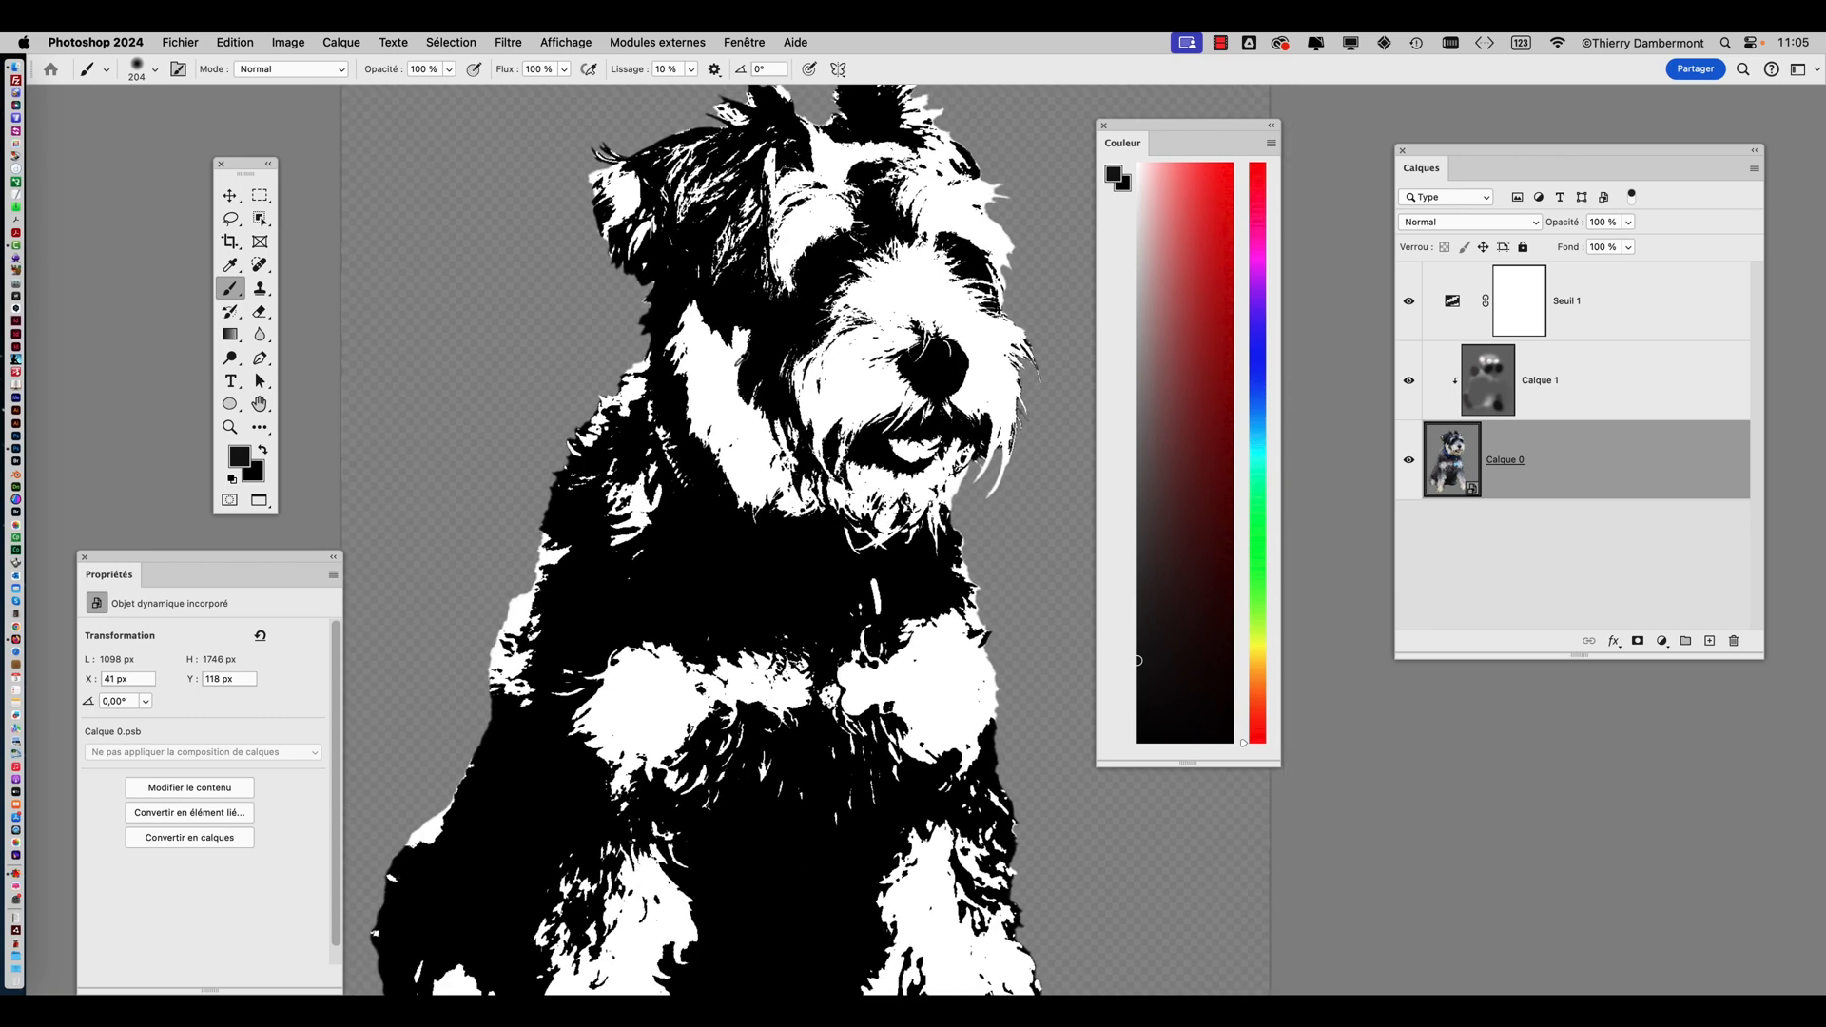
scroll(737, 373, down, 3)
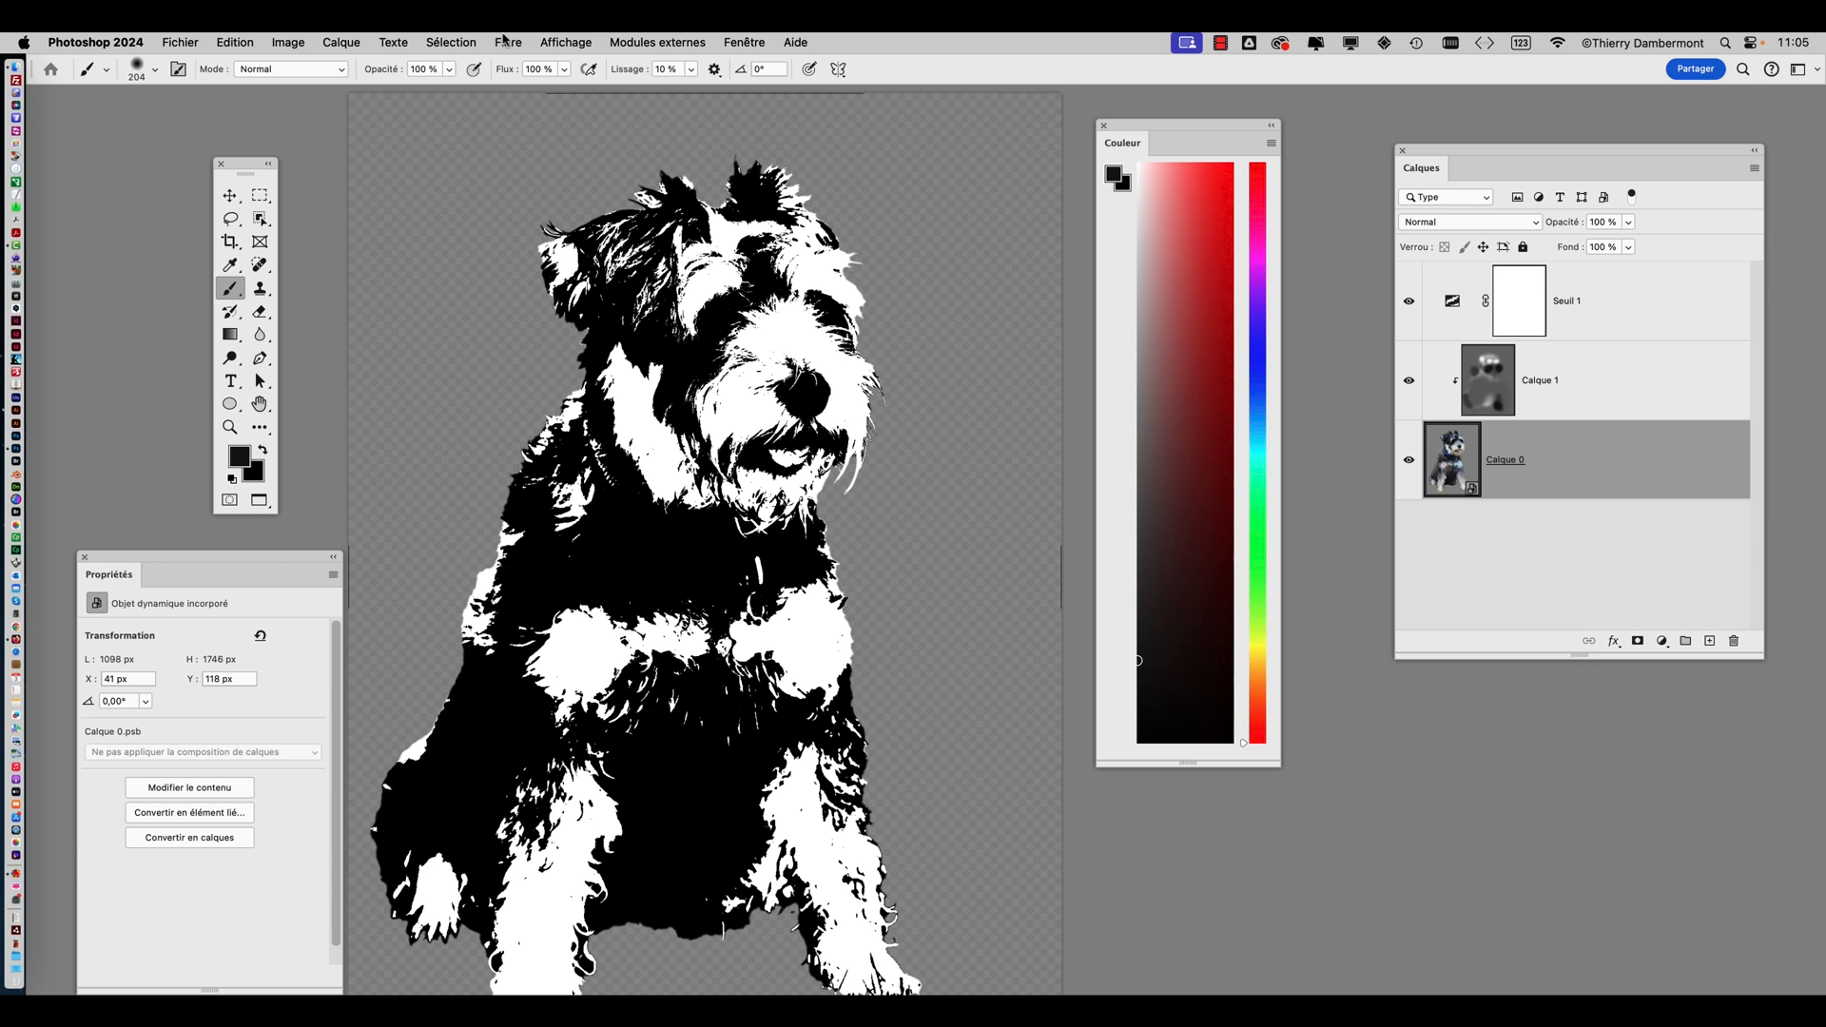
Start a Flou gaussien filter on Calque 0, lower the radius to 1,2 pixels and move the filter window clear of the dog
click(507, 42)
mouse_move(670, 331)
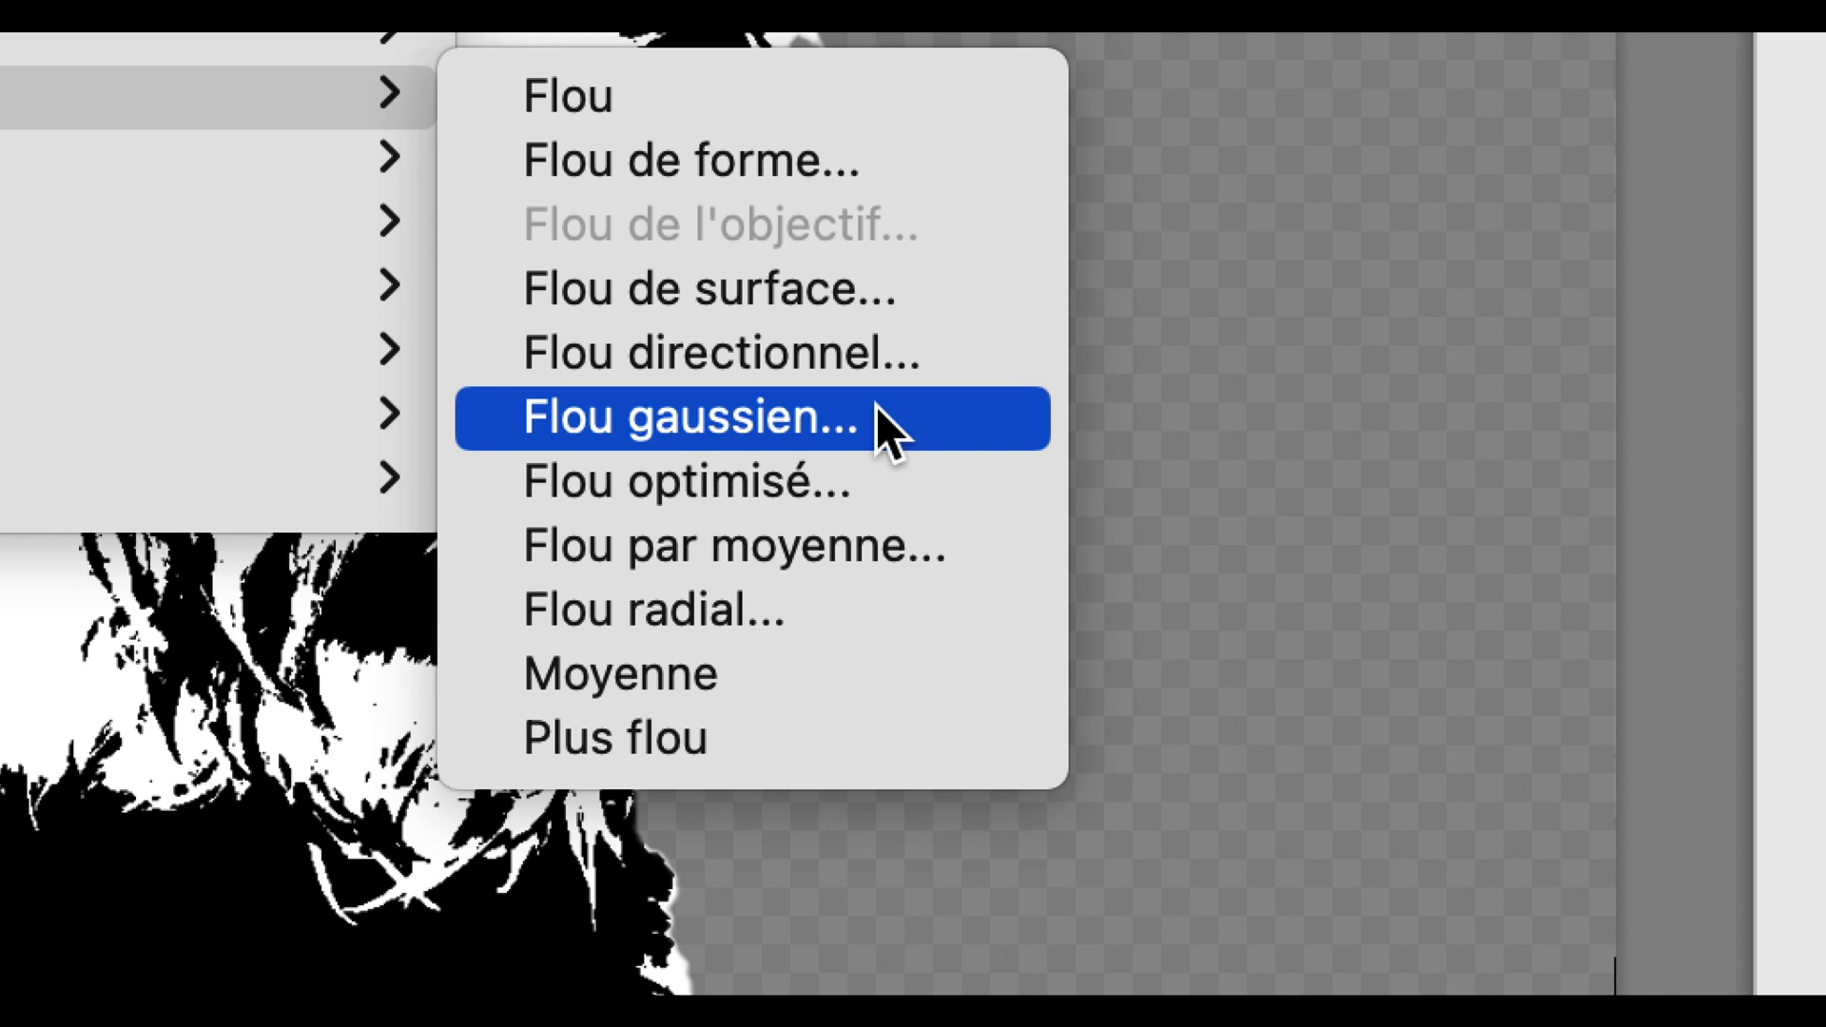
click(878, 413)
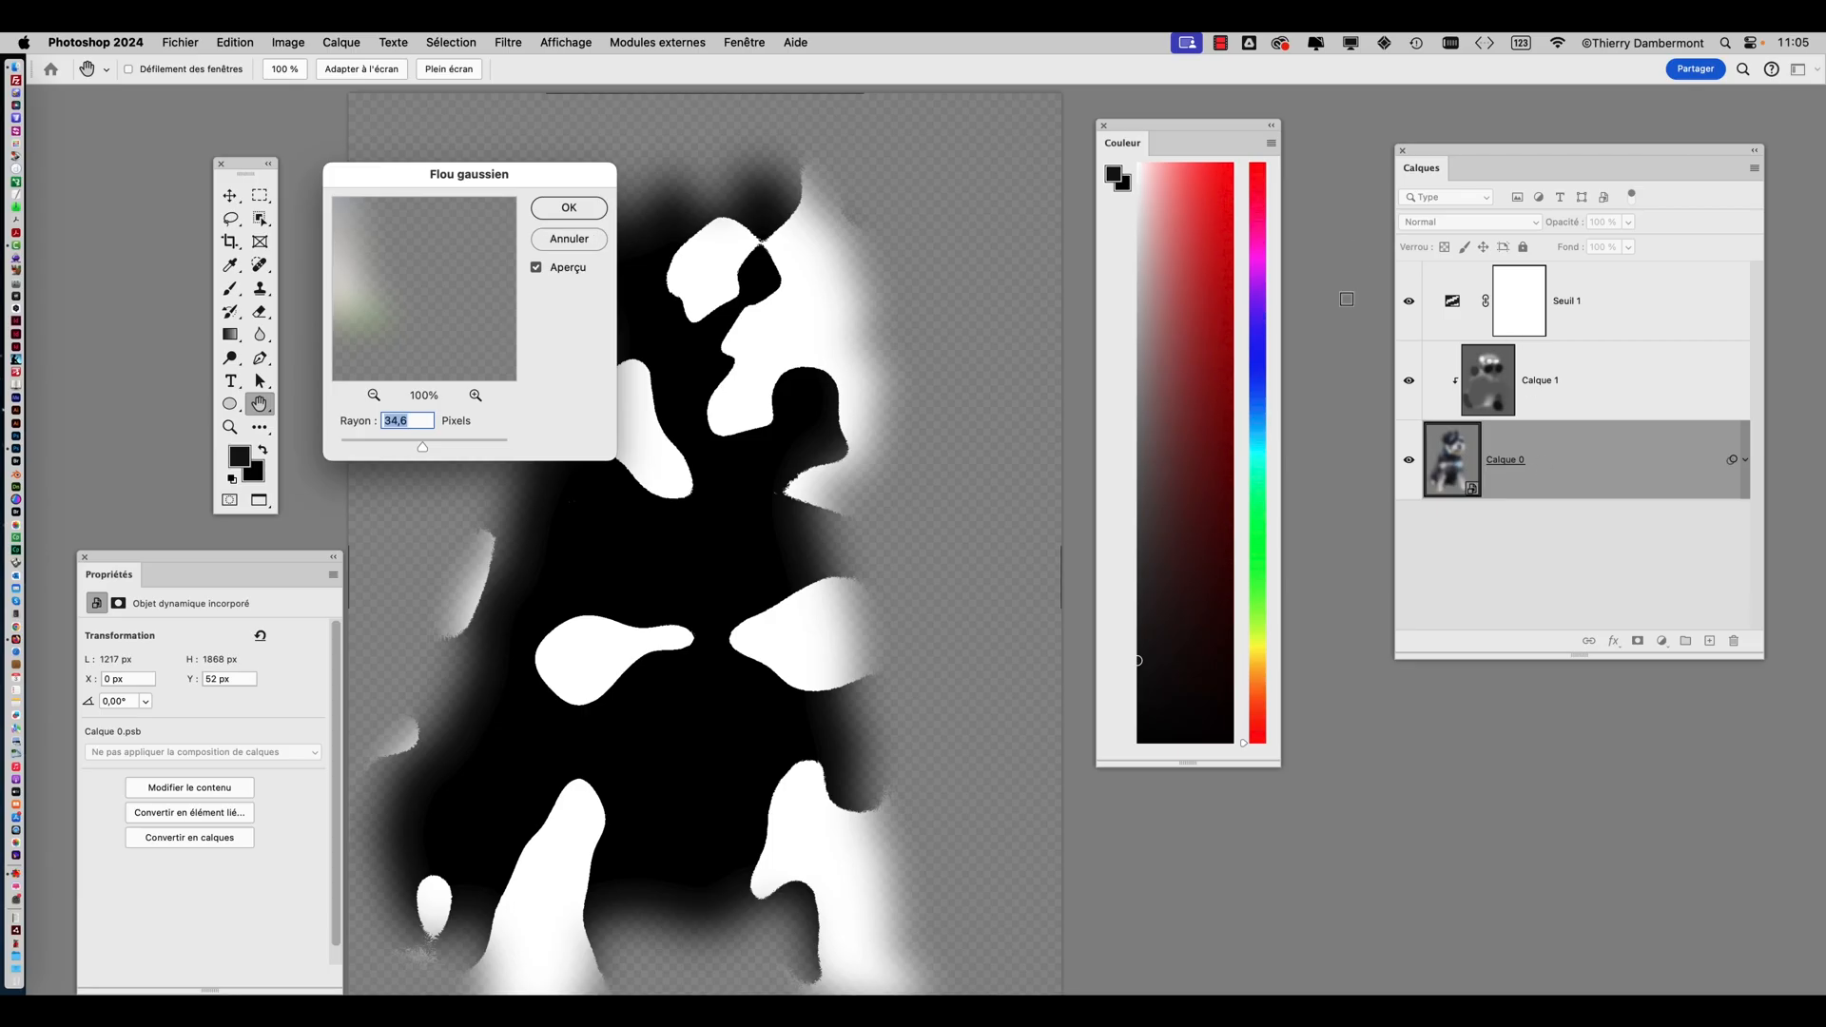
drag(551, 177, 1041, 120)
drag(856, 390, 826, 390)
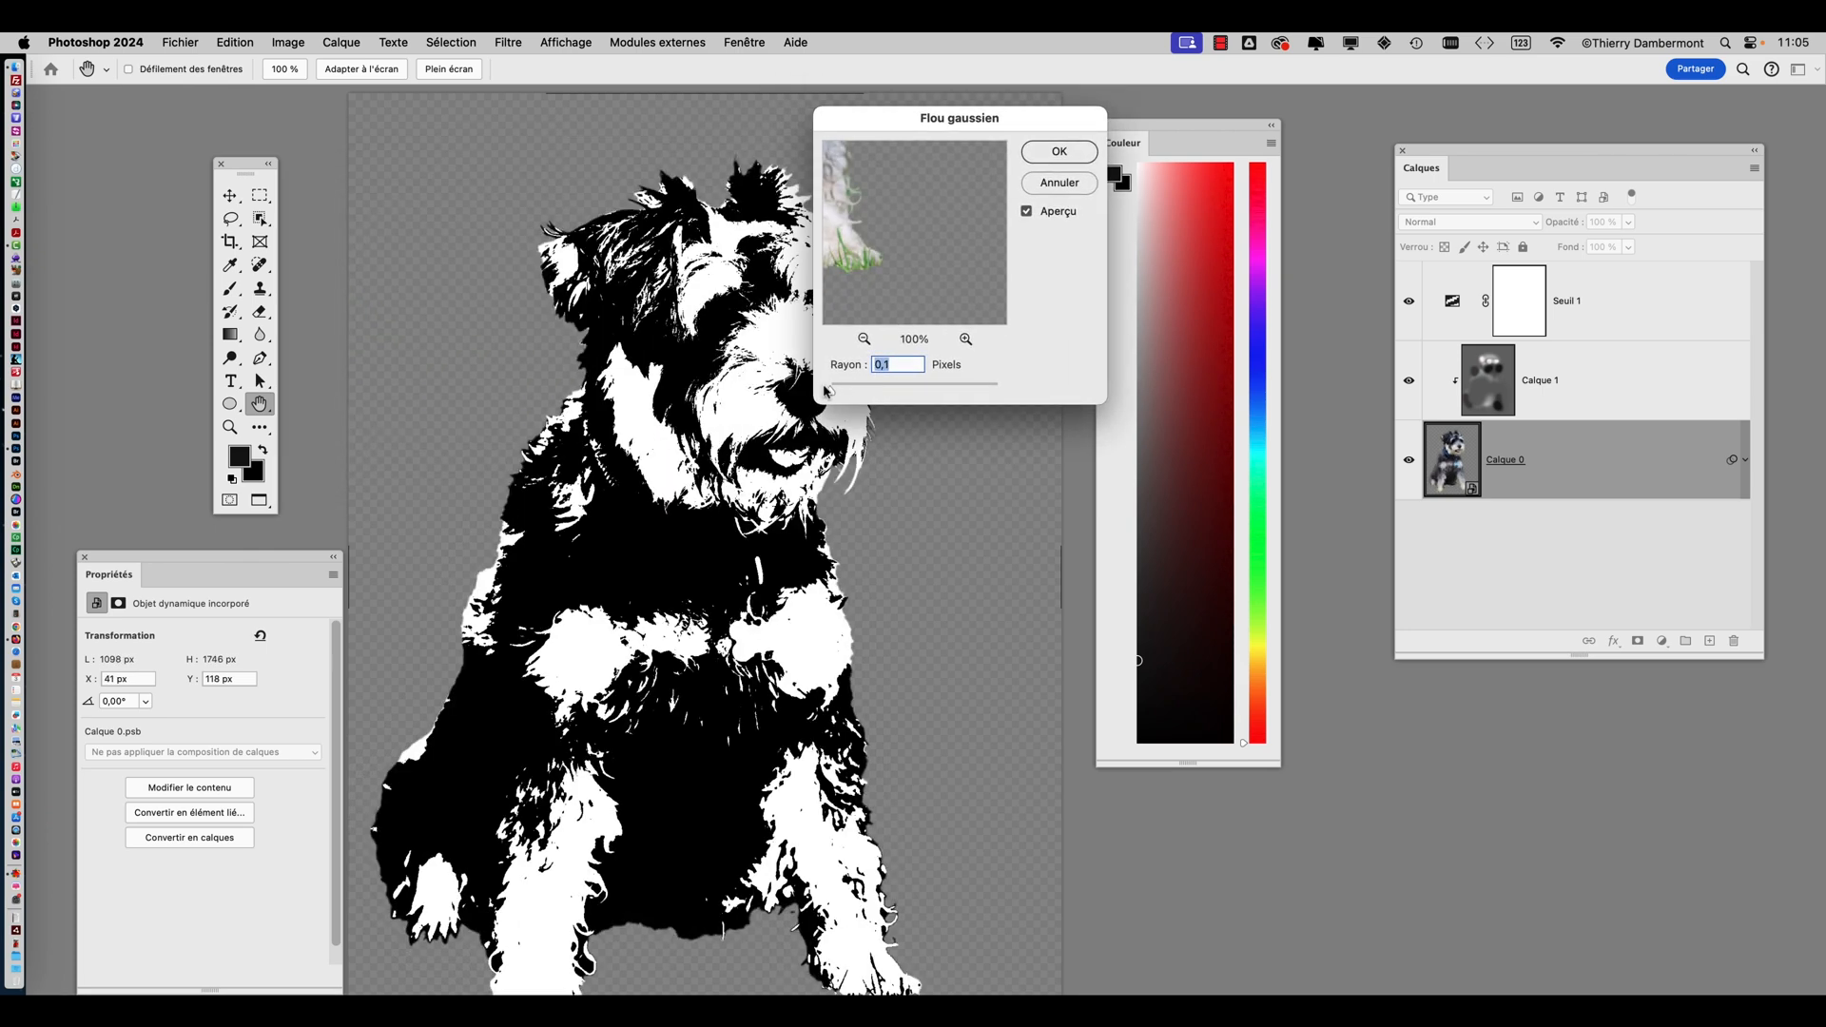
drag(853, 128, 1016, 122)
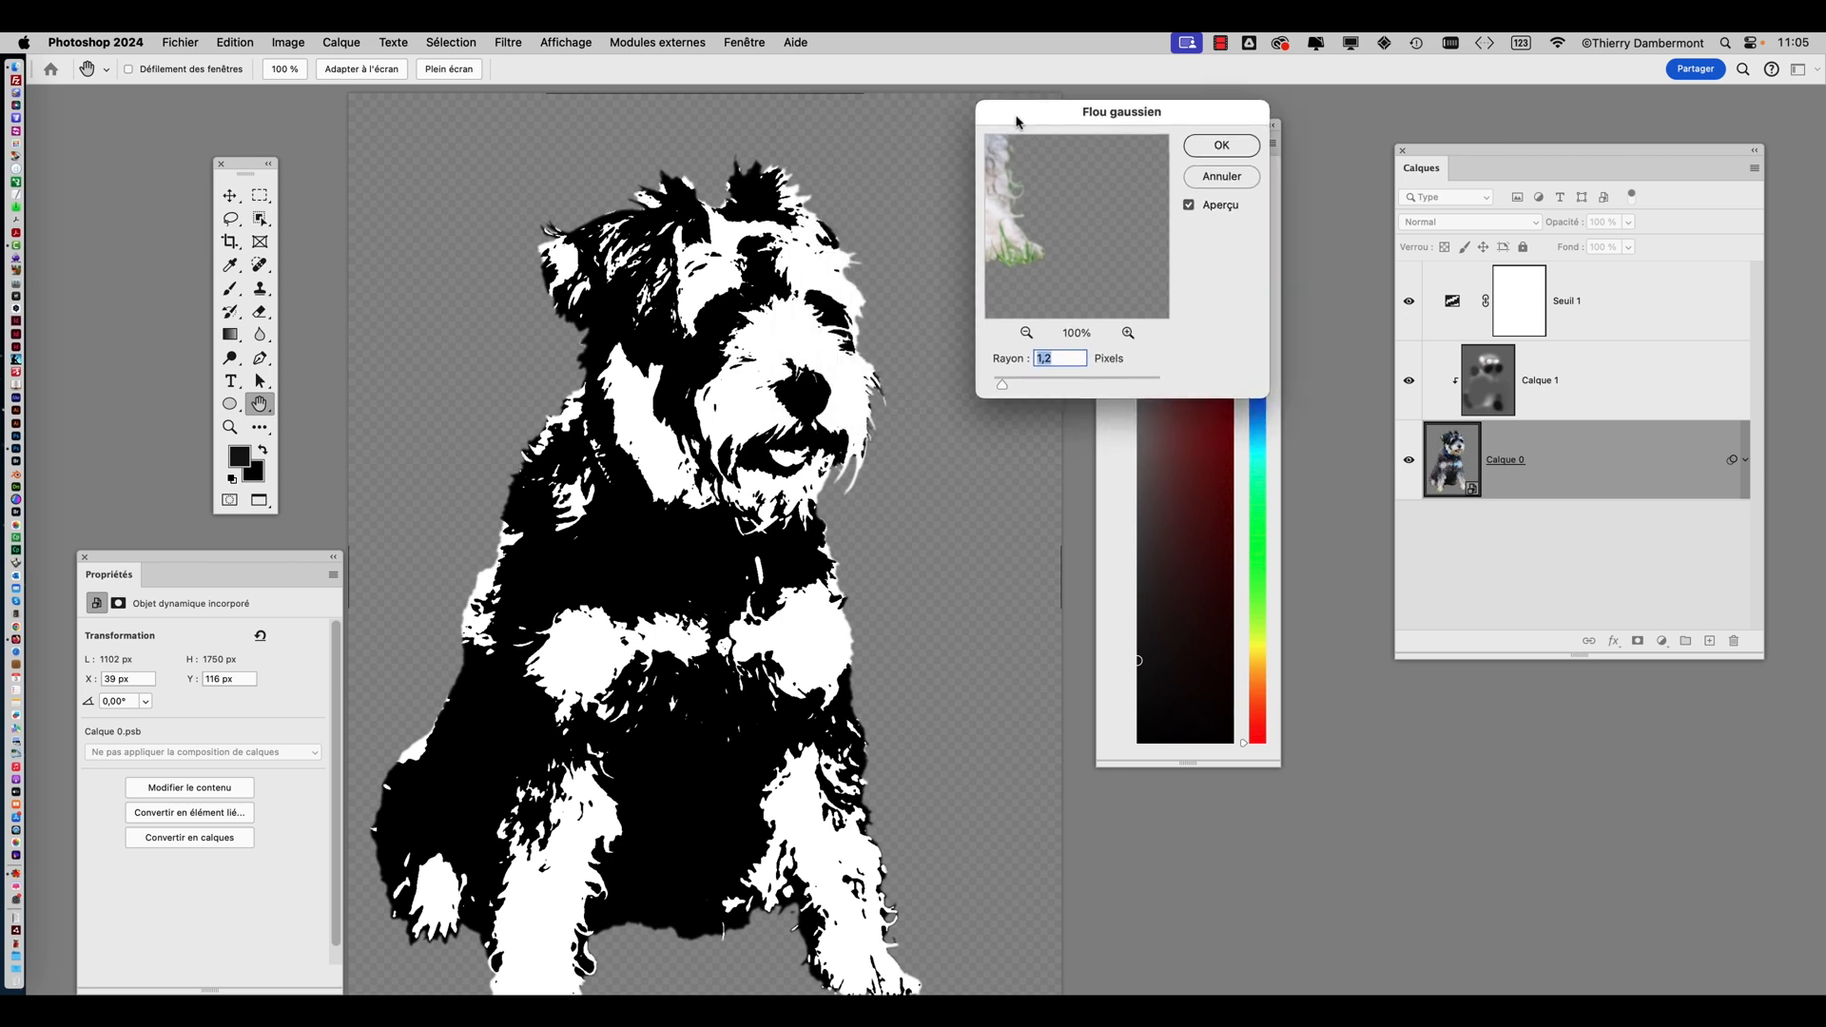
Try blur radii between 0,1 and 1,7 pixels while checking the dog's head close up
drag(1015, 384, 996, 382)
key(super+plus)
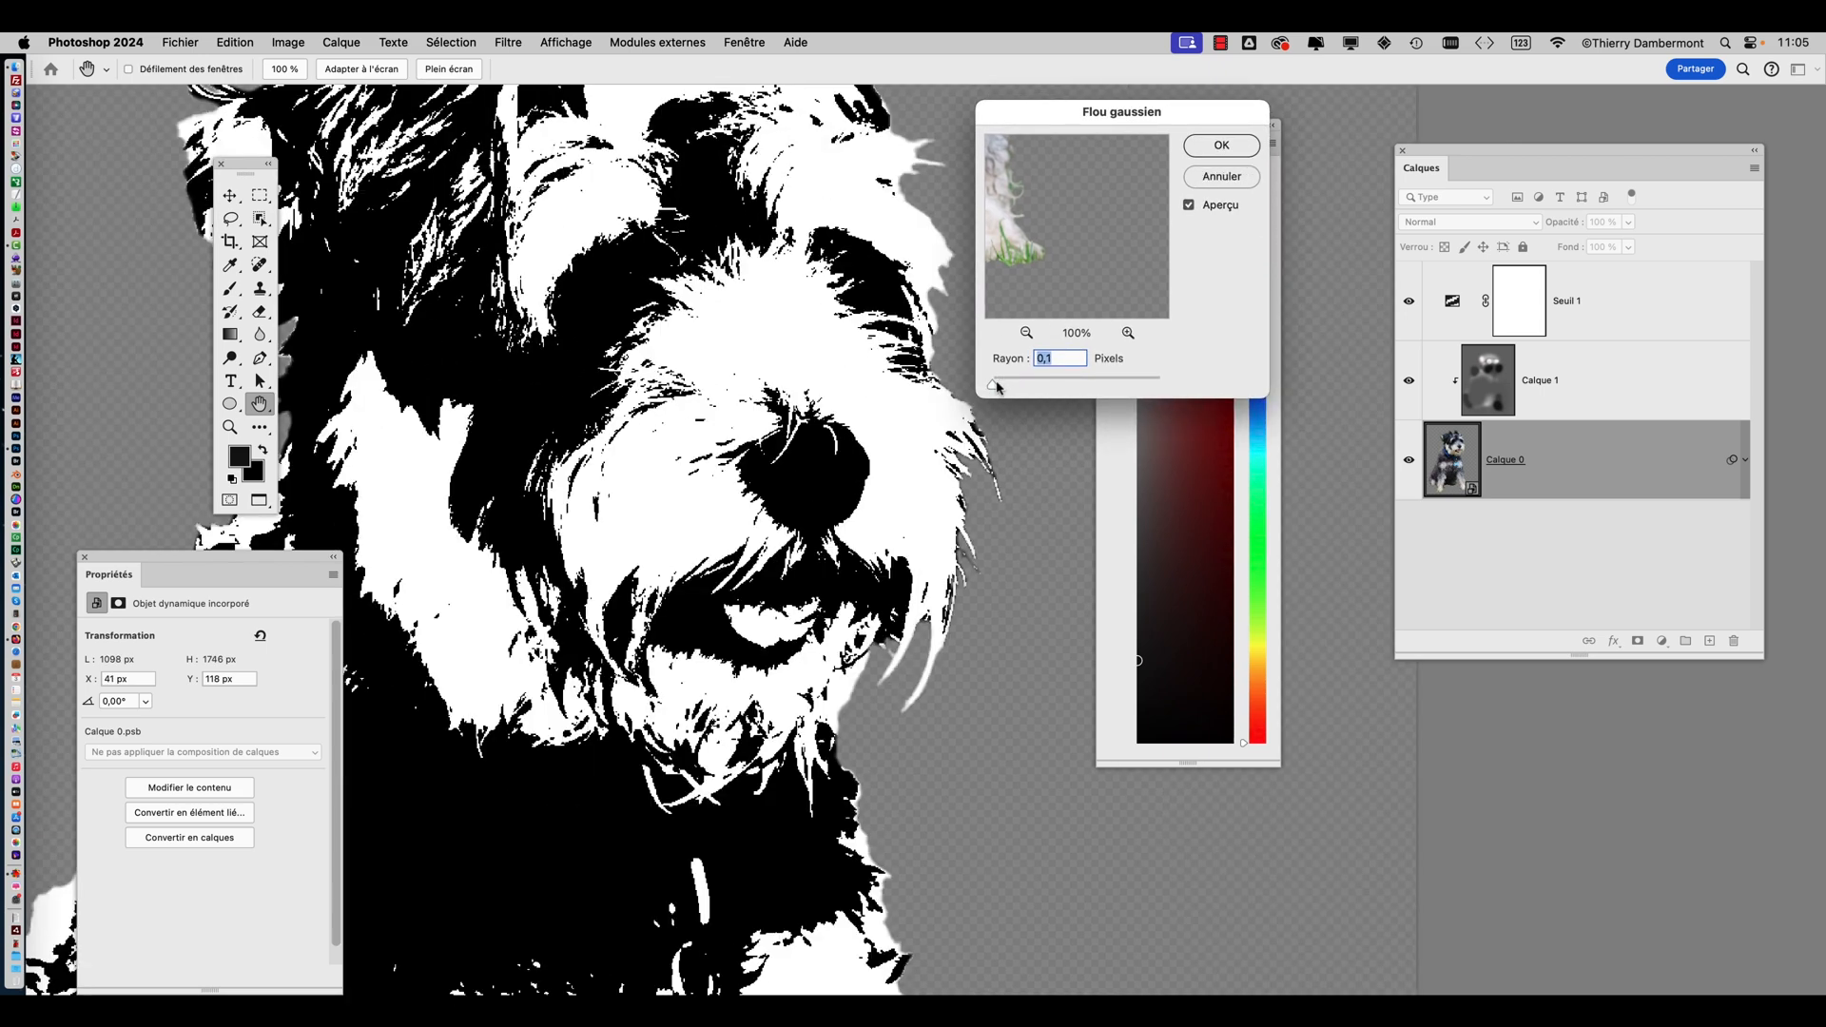
drag(997, 385, 1006, 387)
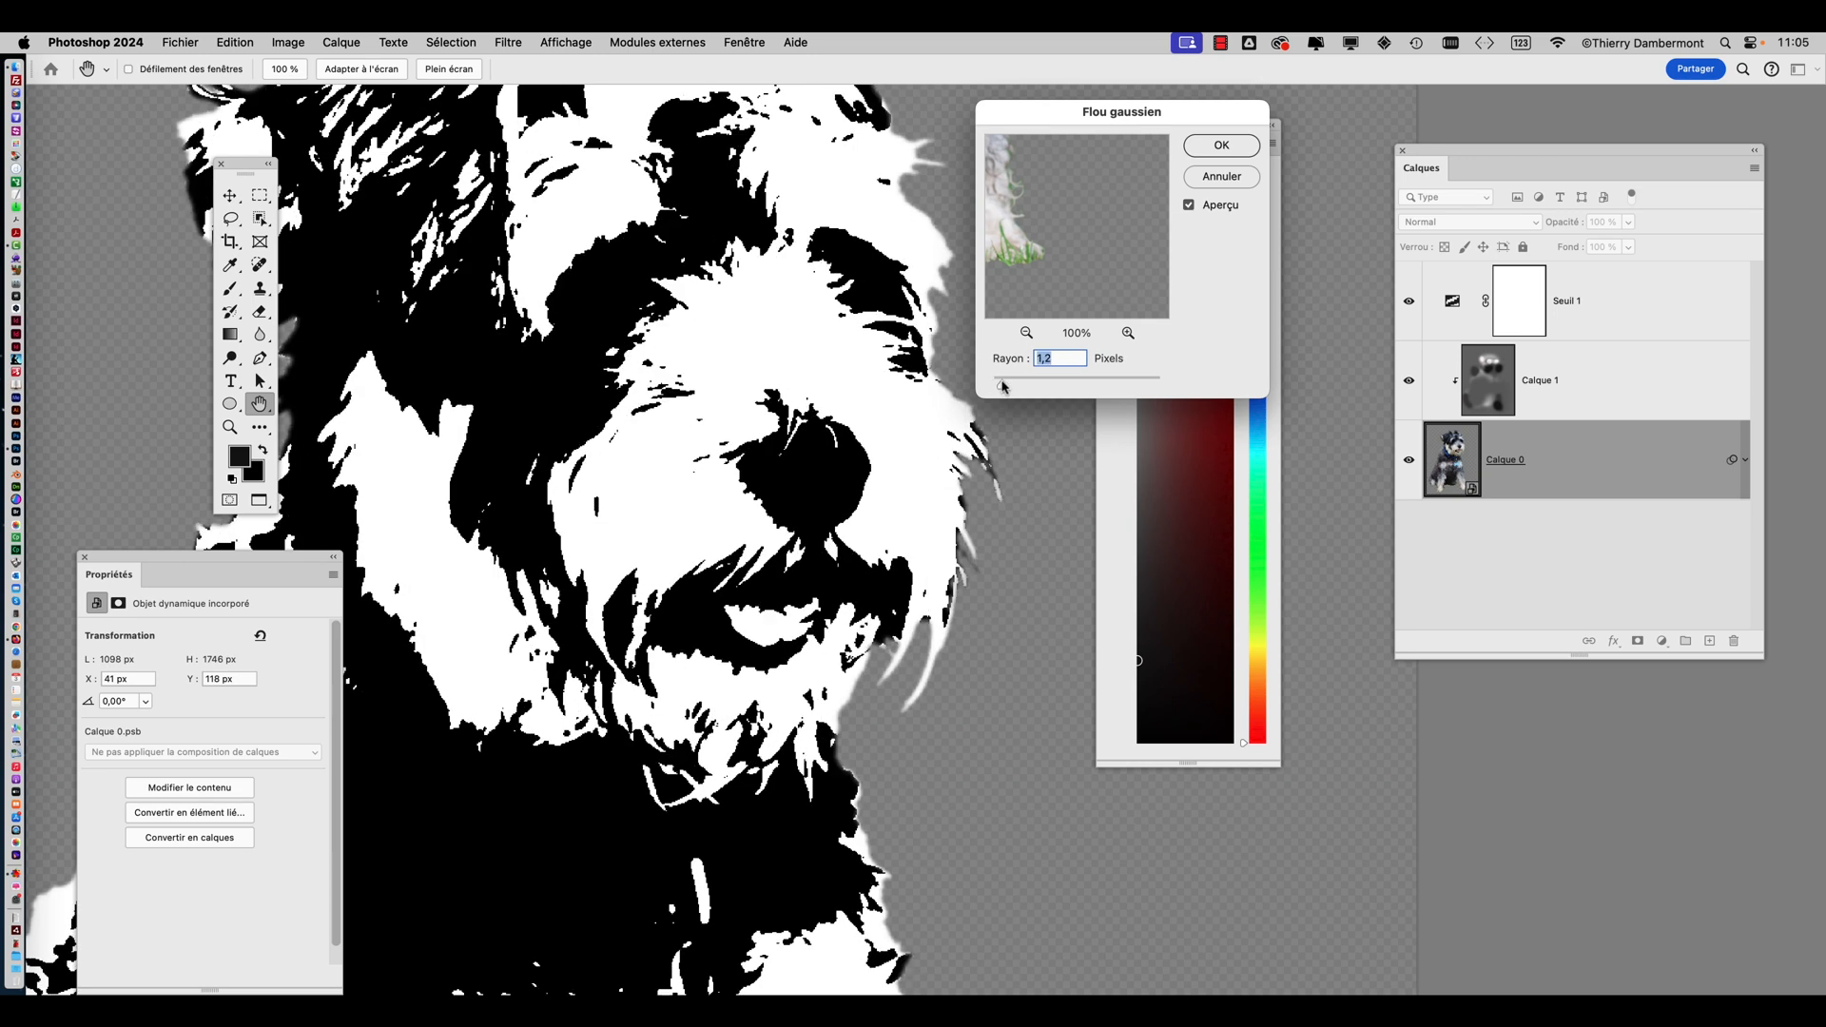
drag(1000, 387, 1008, 385)
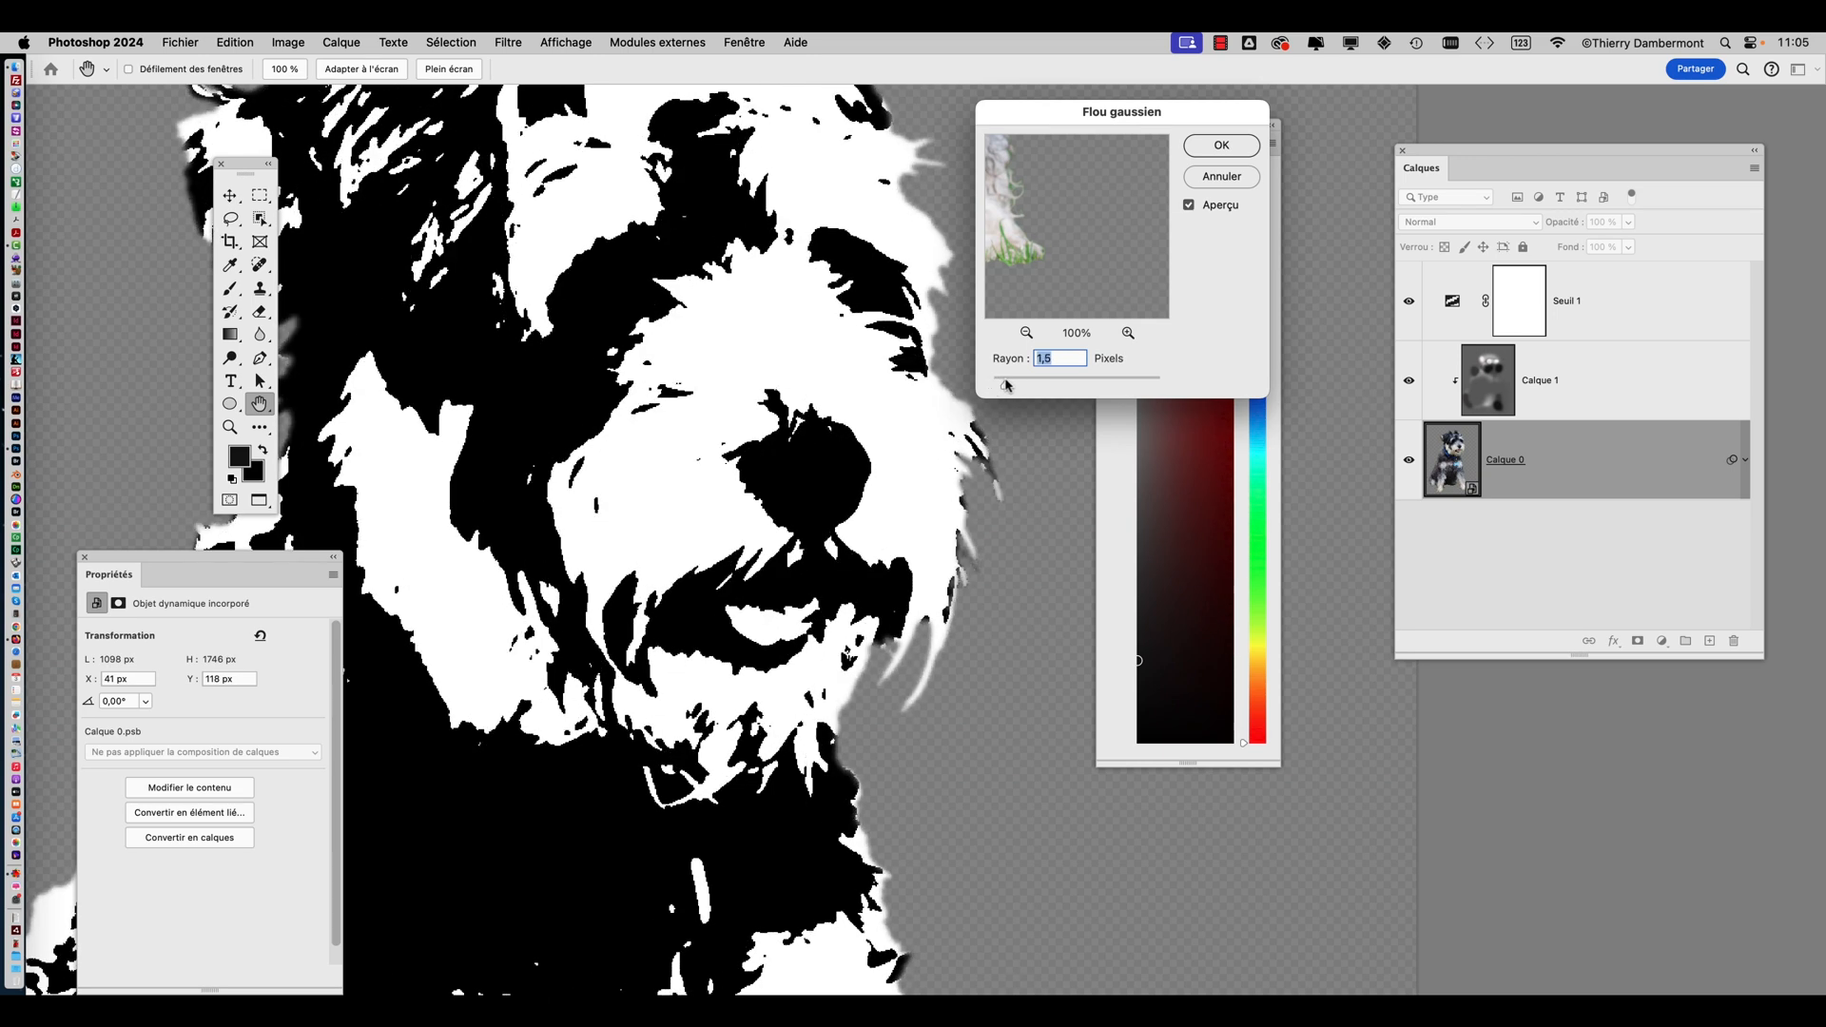
scroll(970, 384, down, 5)
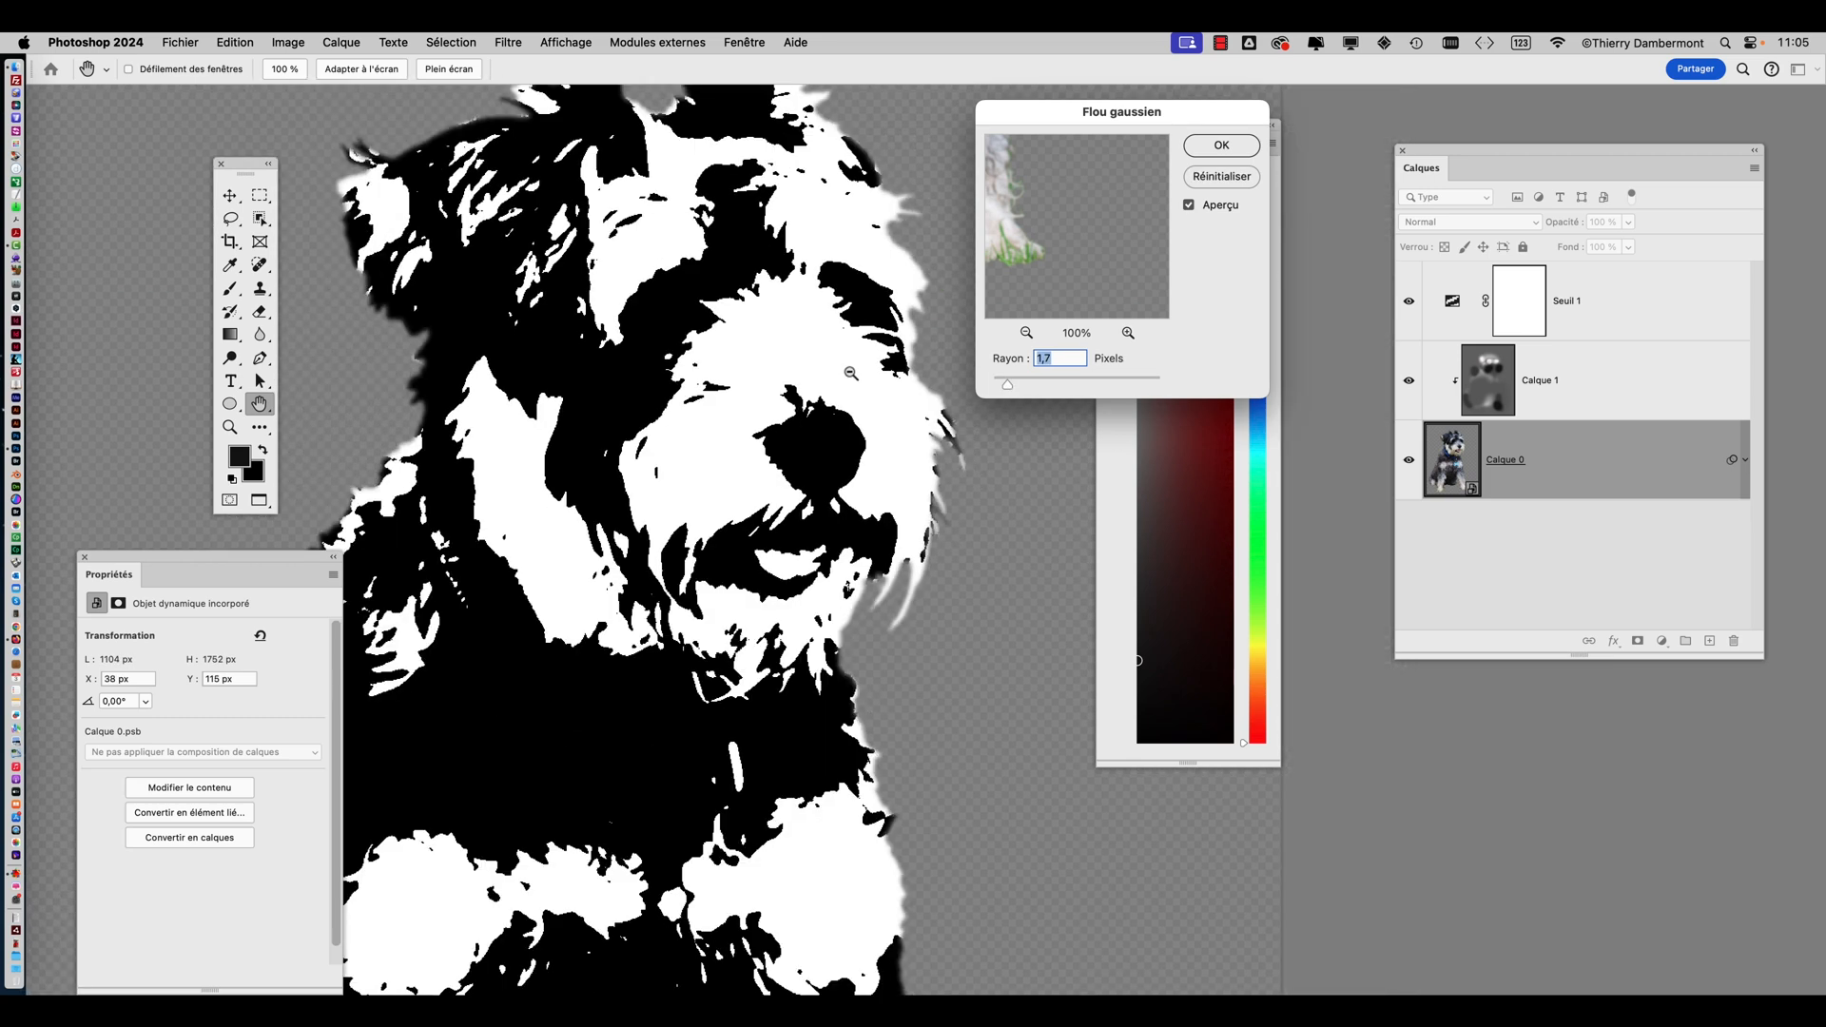
Set the Flou gaussien radius to 0,7 pixels and apply the filter to Calque 0
drag(1004, 387, 989, 384)
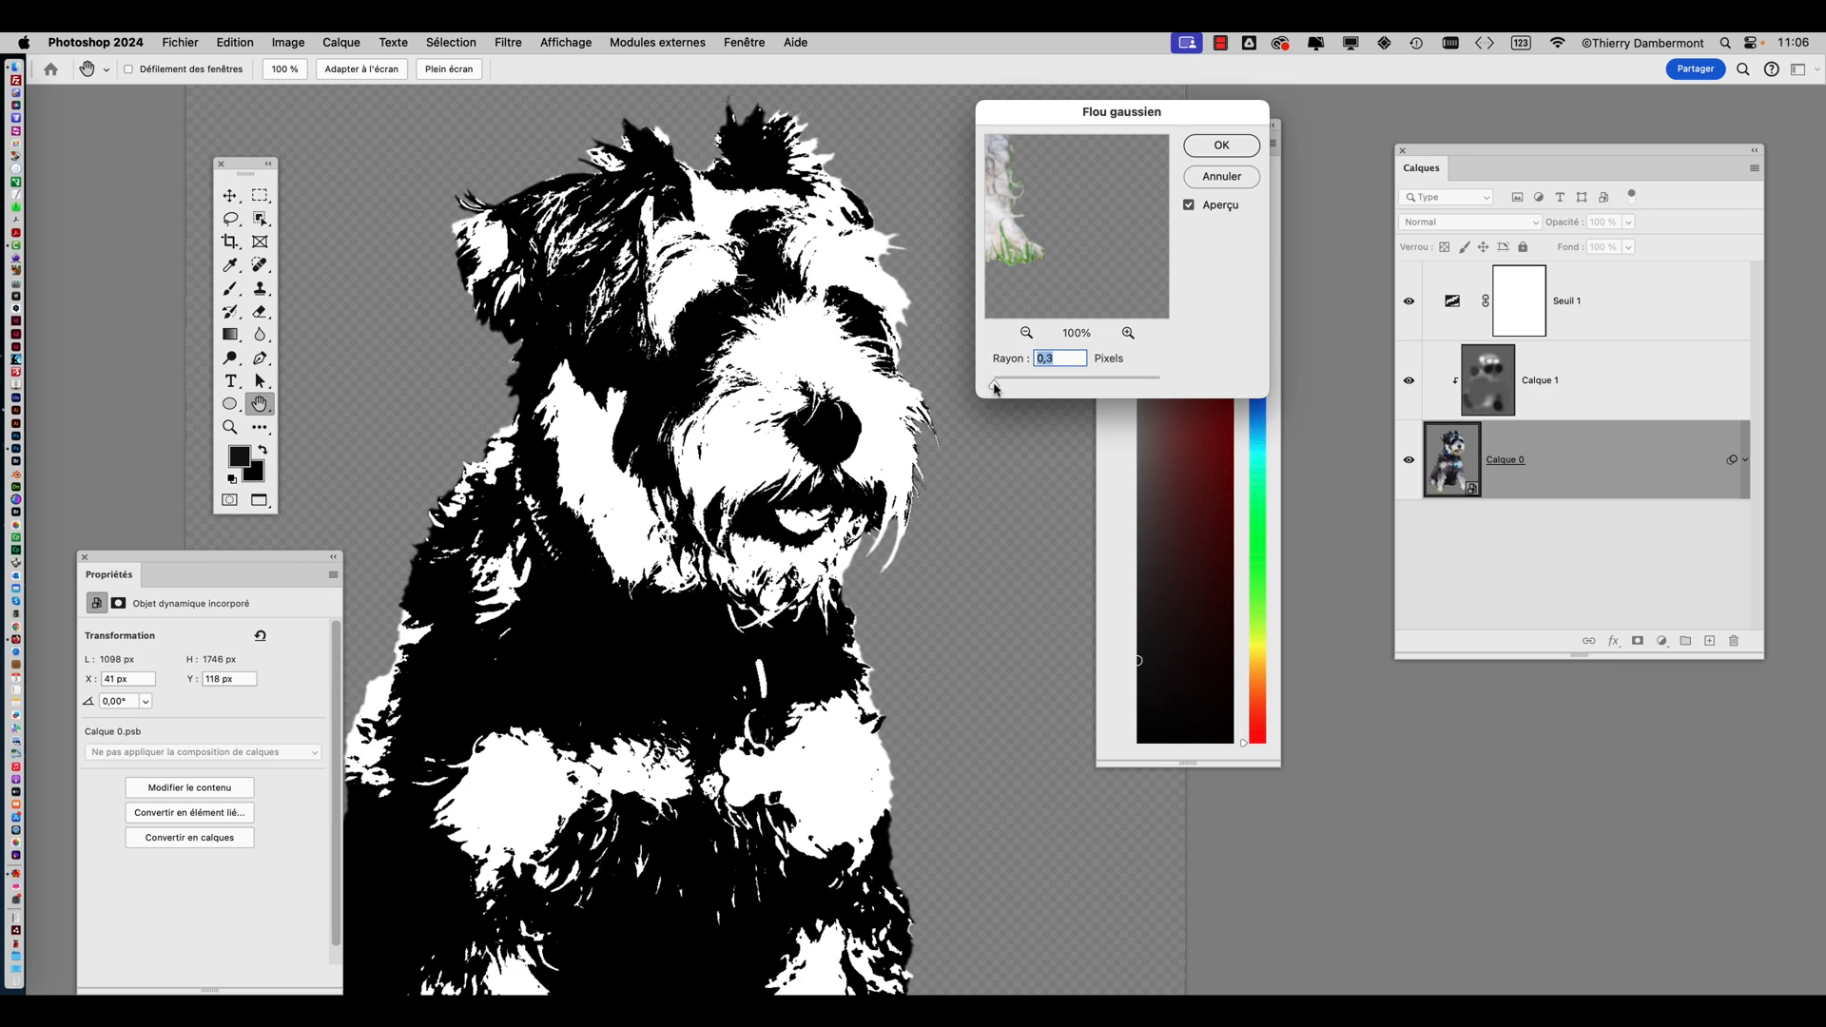
drag(995, 388, 1001, 388)
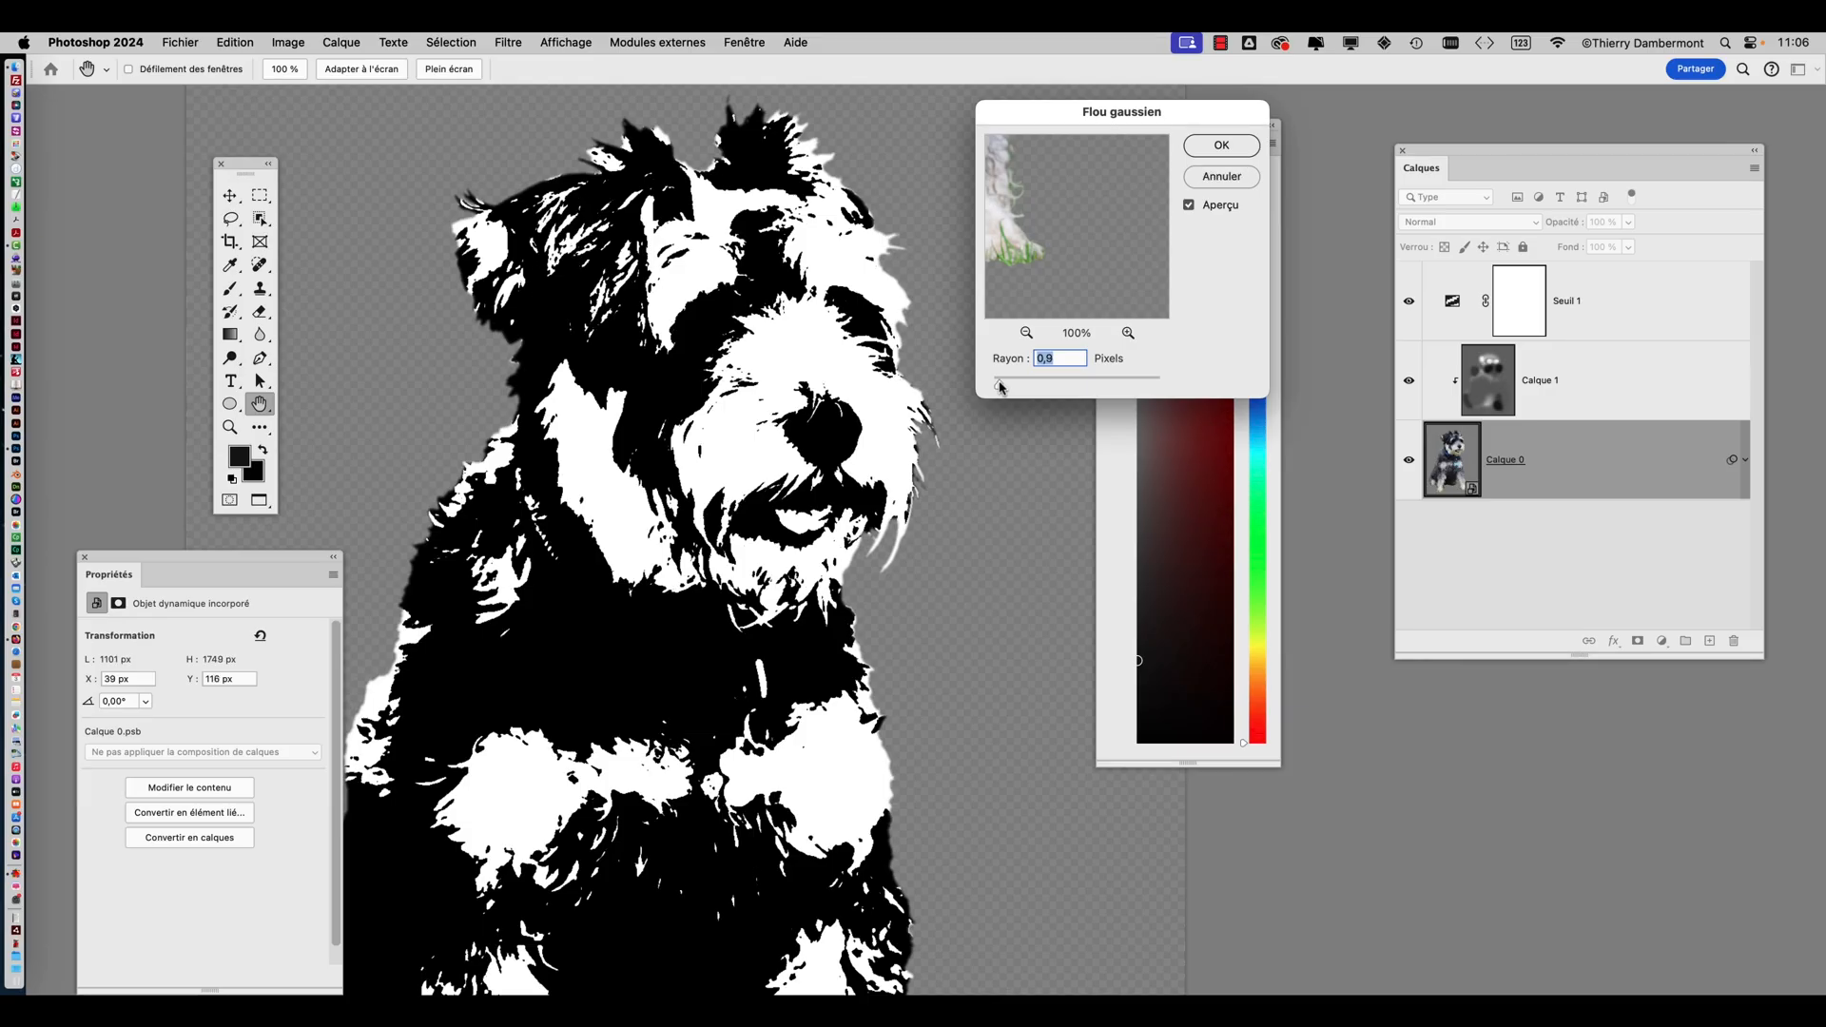
mouse_move(1001, 388)
mouse_down()
mouse_move(983, 388)
mouse_move(999, 388)
mouse_up()
click(1233, 150)
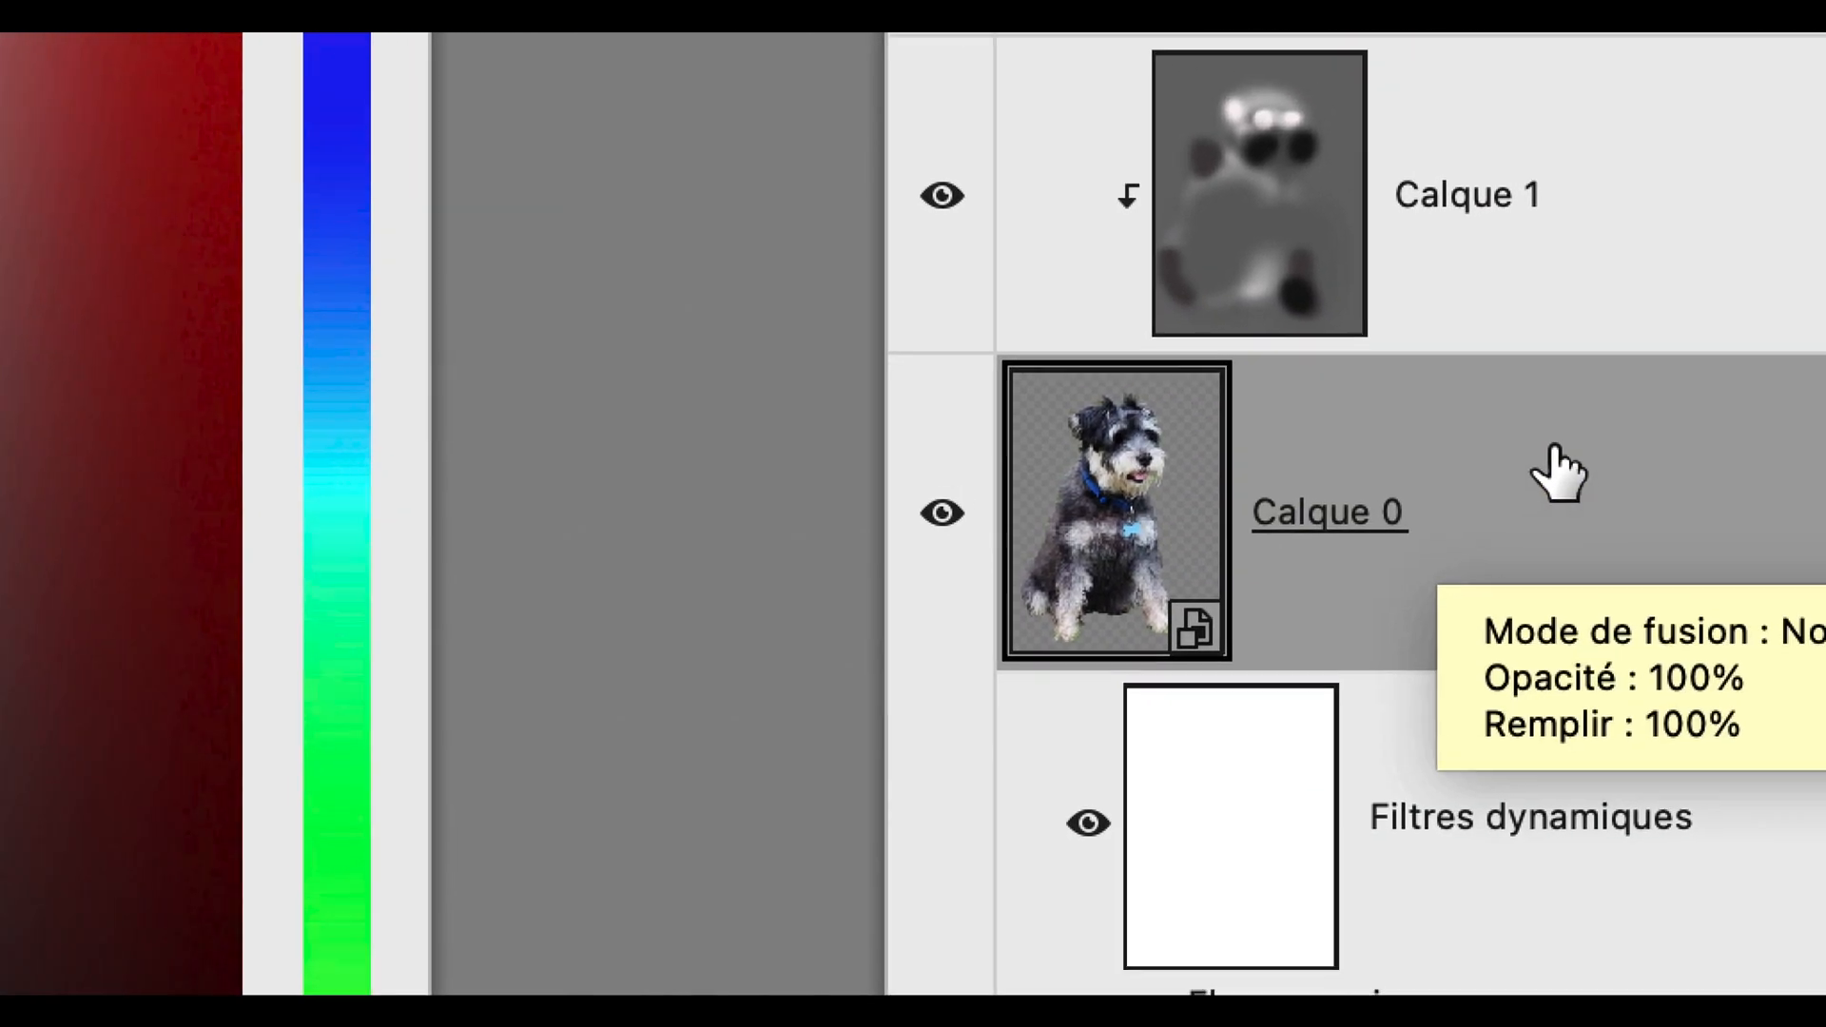
Release the clipping mask of Calque 1 and clip the layer to Calque 0 again
alt+click(1552, 417)
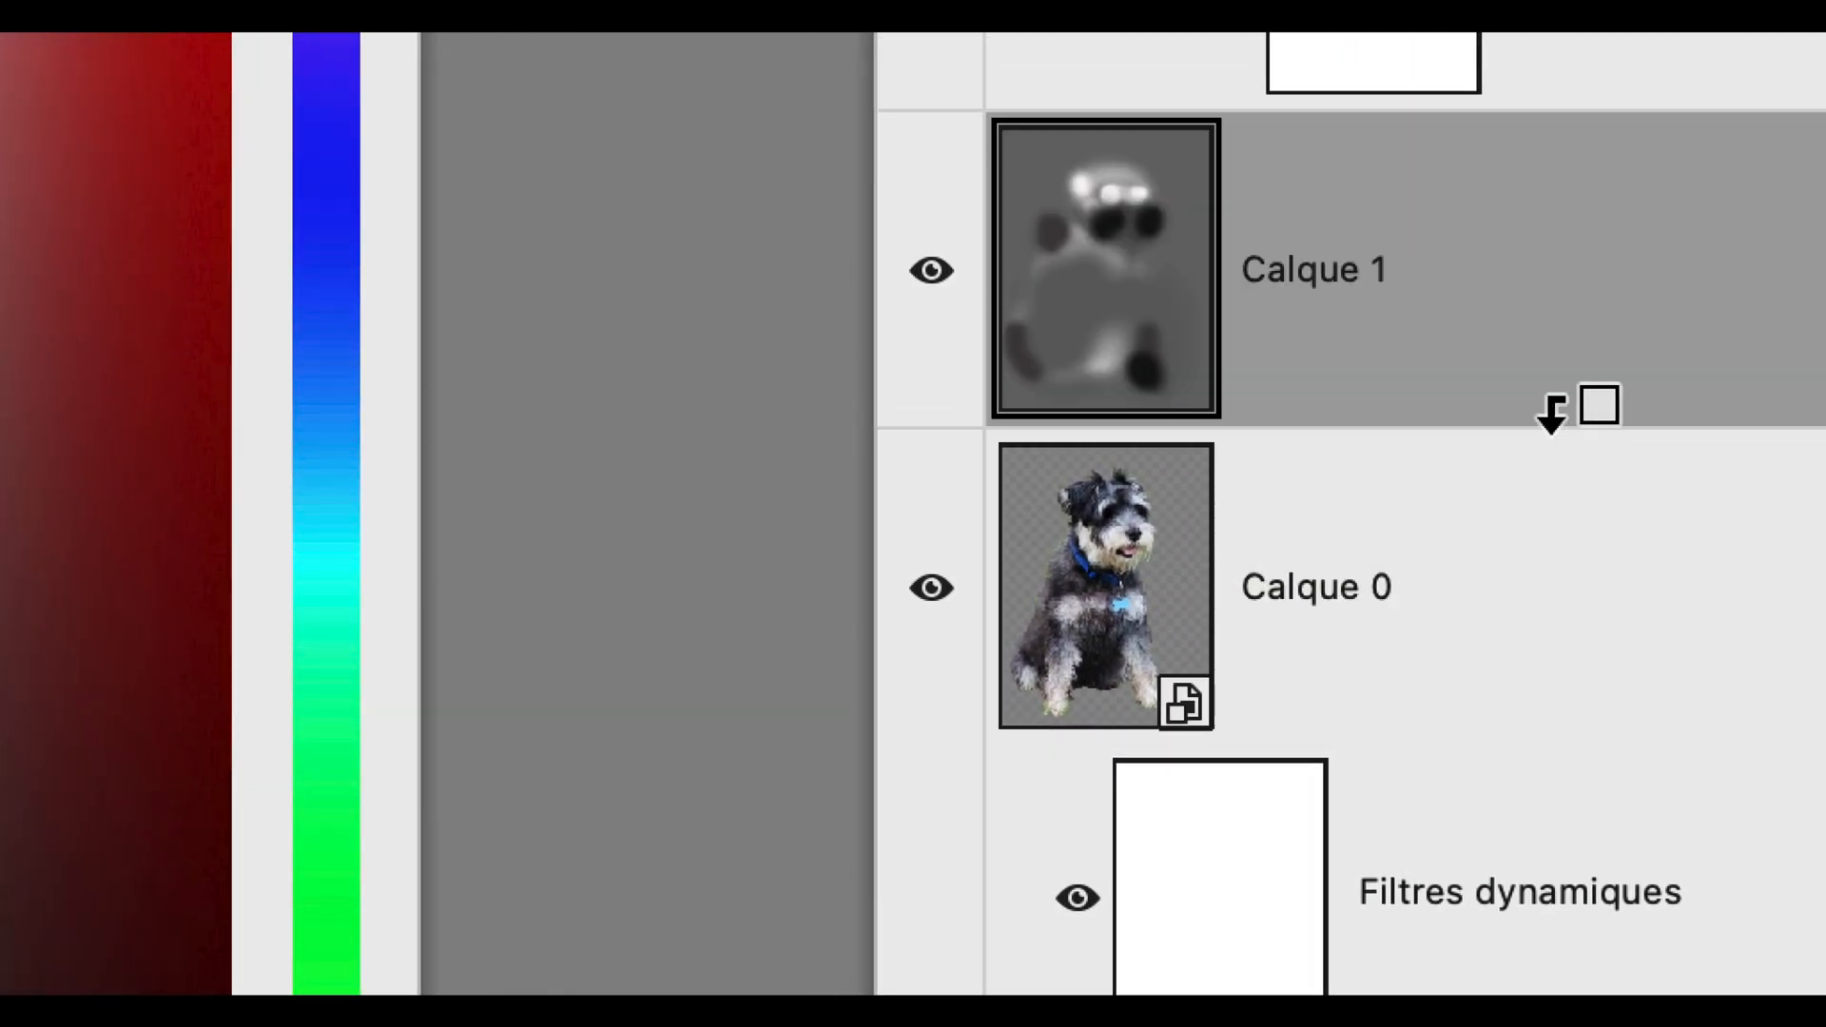
alt+click(1552, 414)
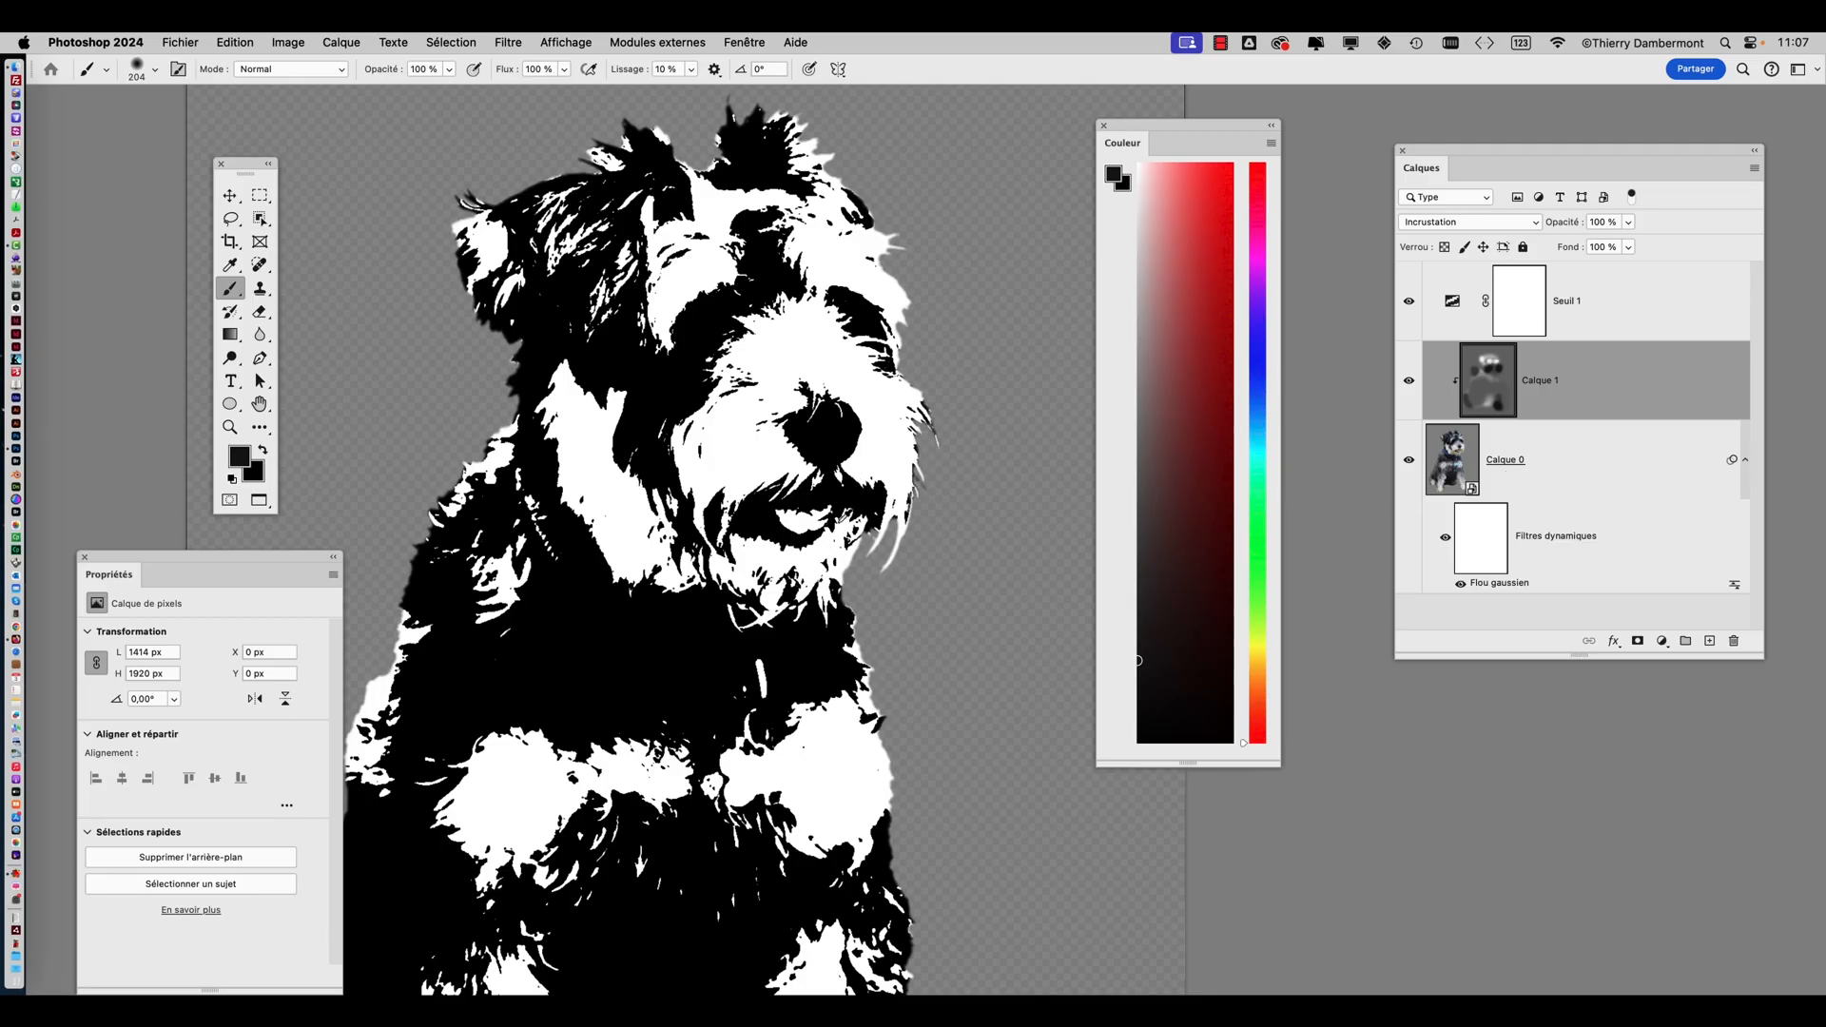
Hide and show the Flou gaussien smart filter to compare the dog without and with the blur
key(super+0)
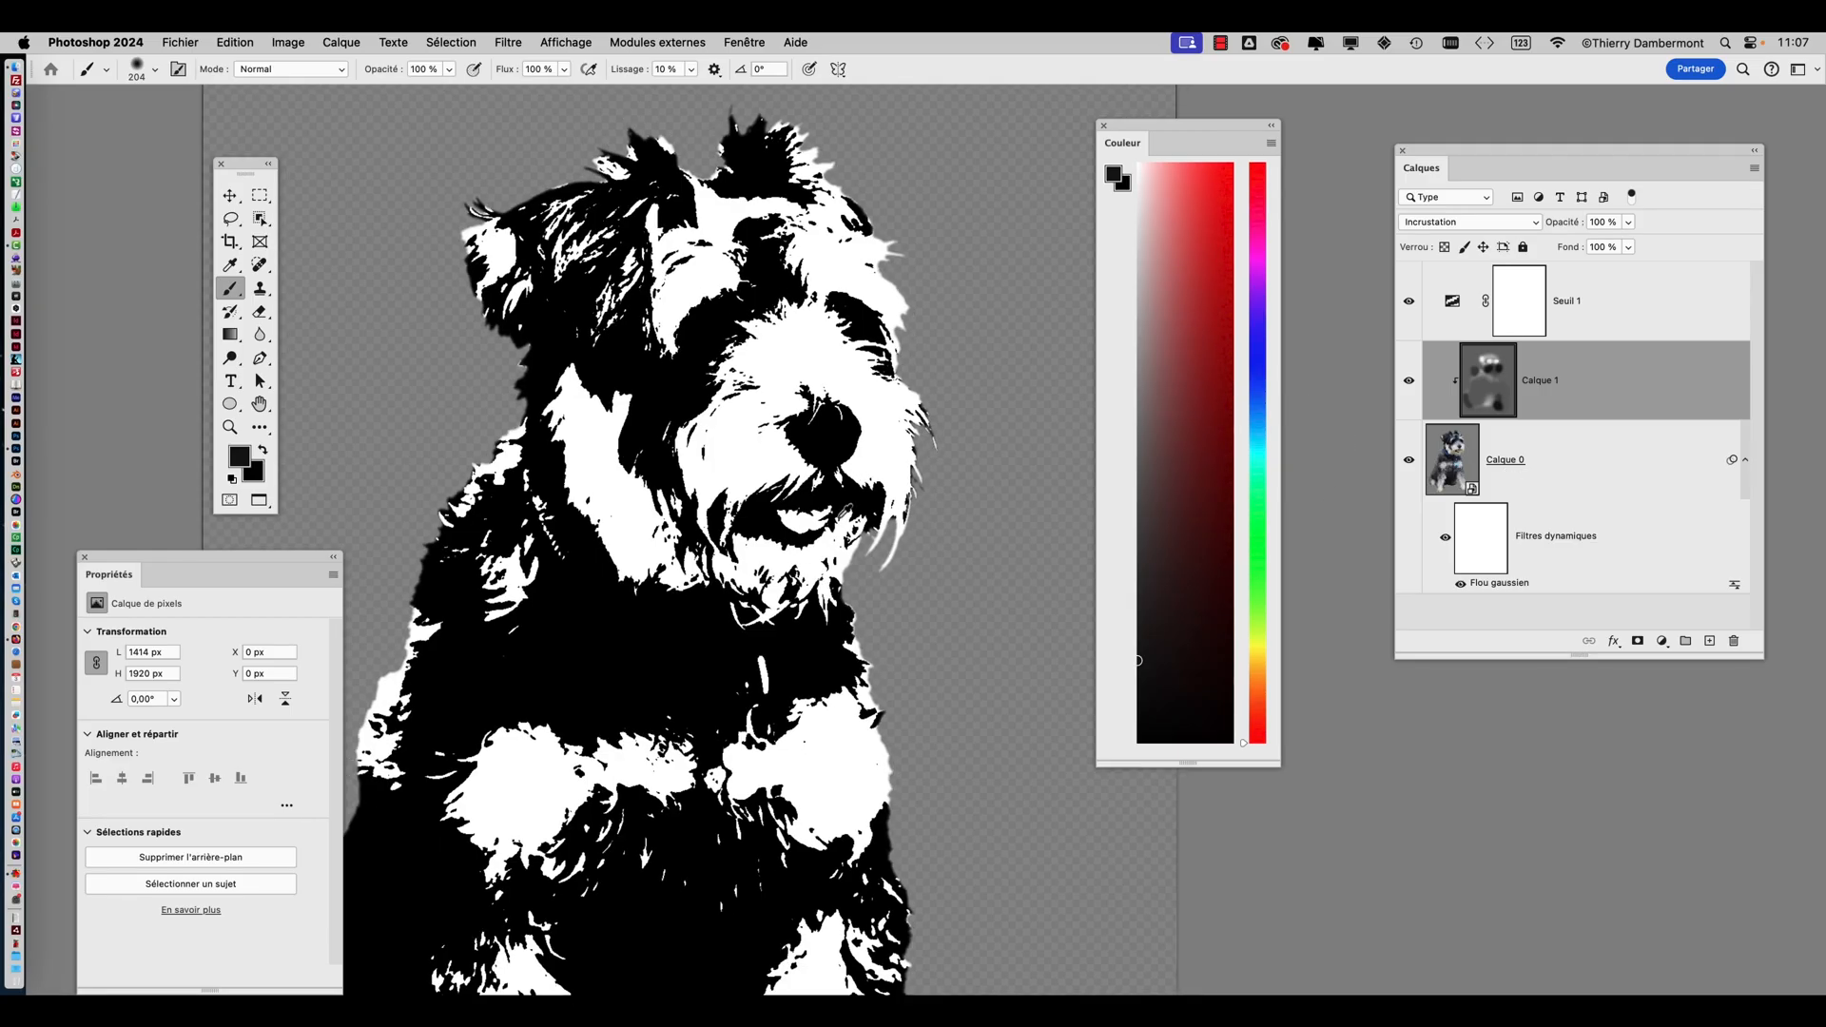
scroll(834, 466, down, 2)
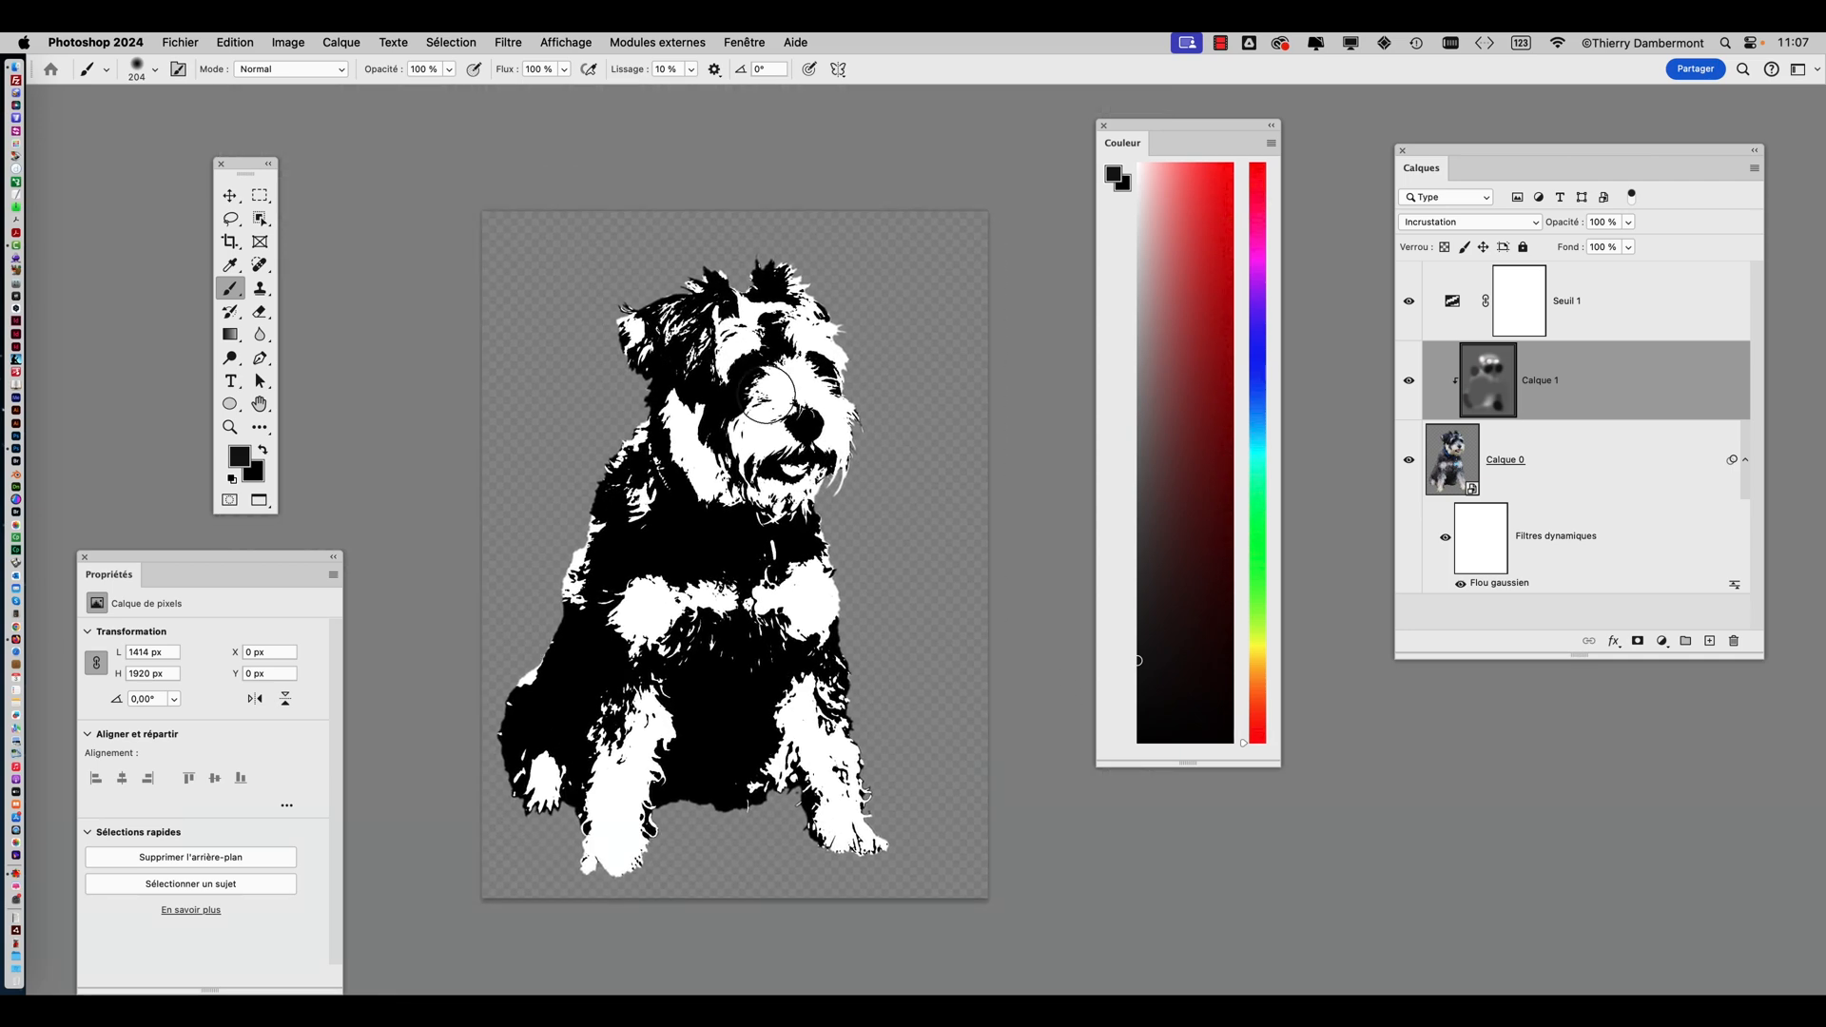
click(1460, 584)
click(1462, 584)
scroll(705, 391, up, 2)
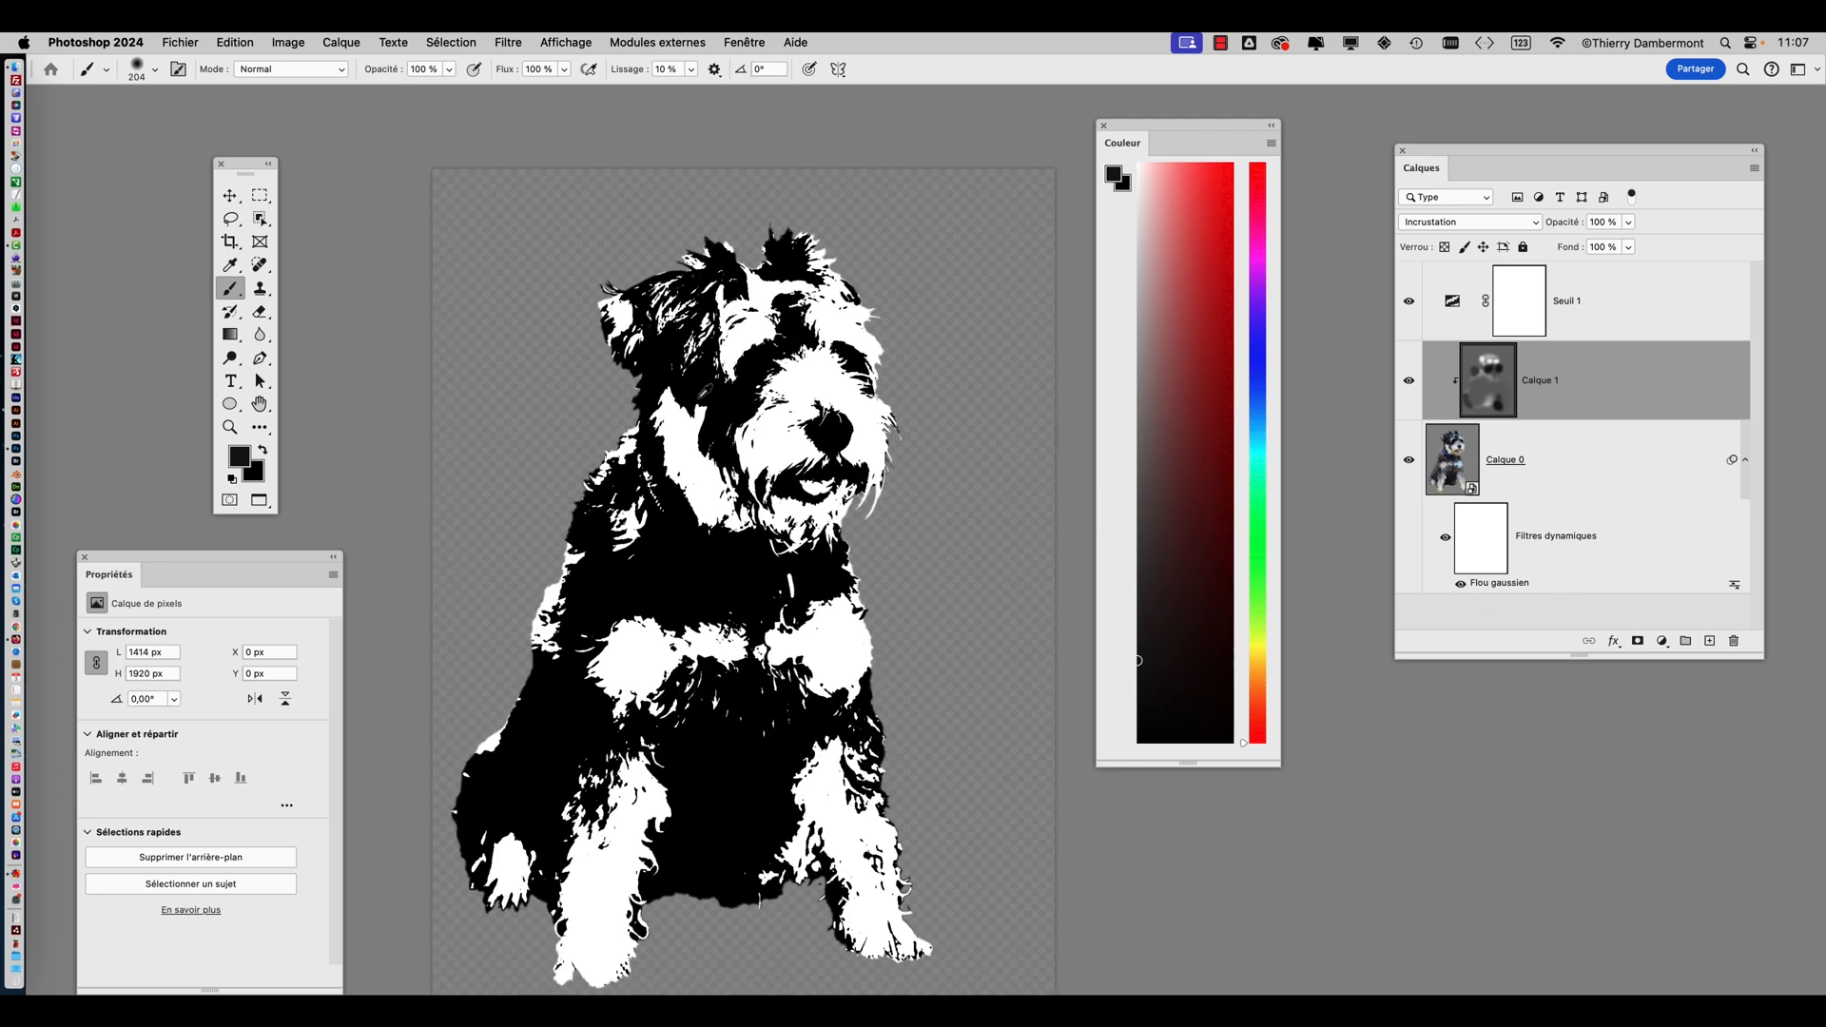
scroll(723, 442, up, 1)
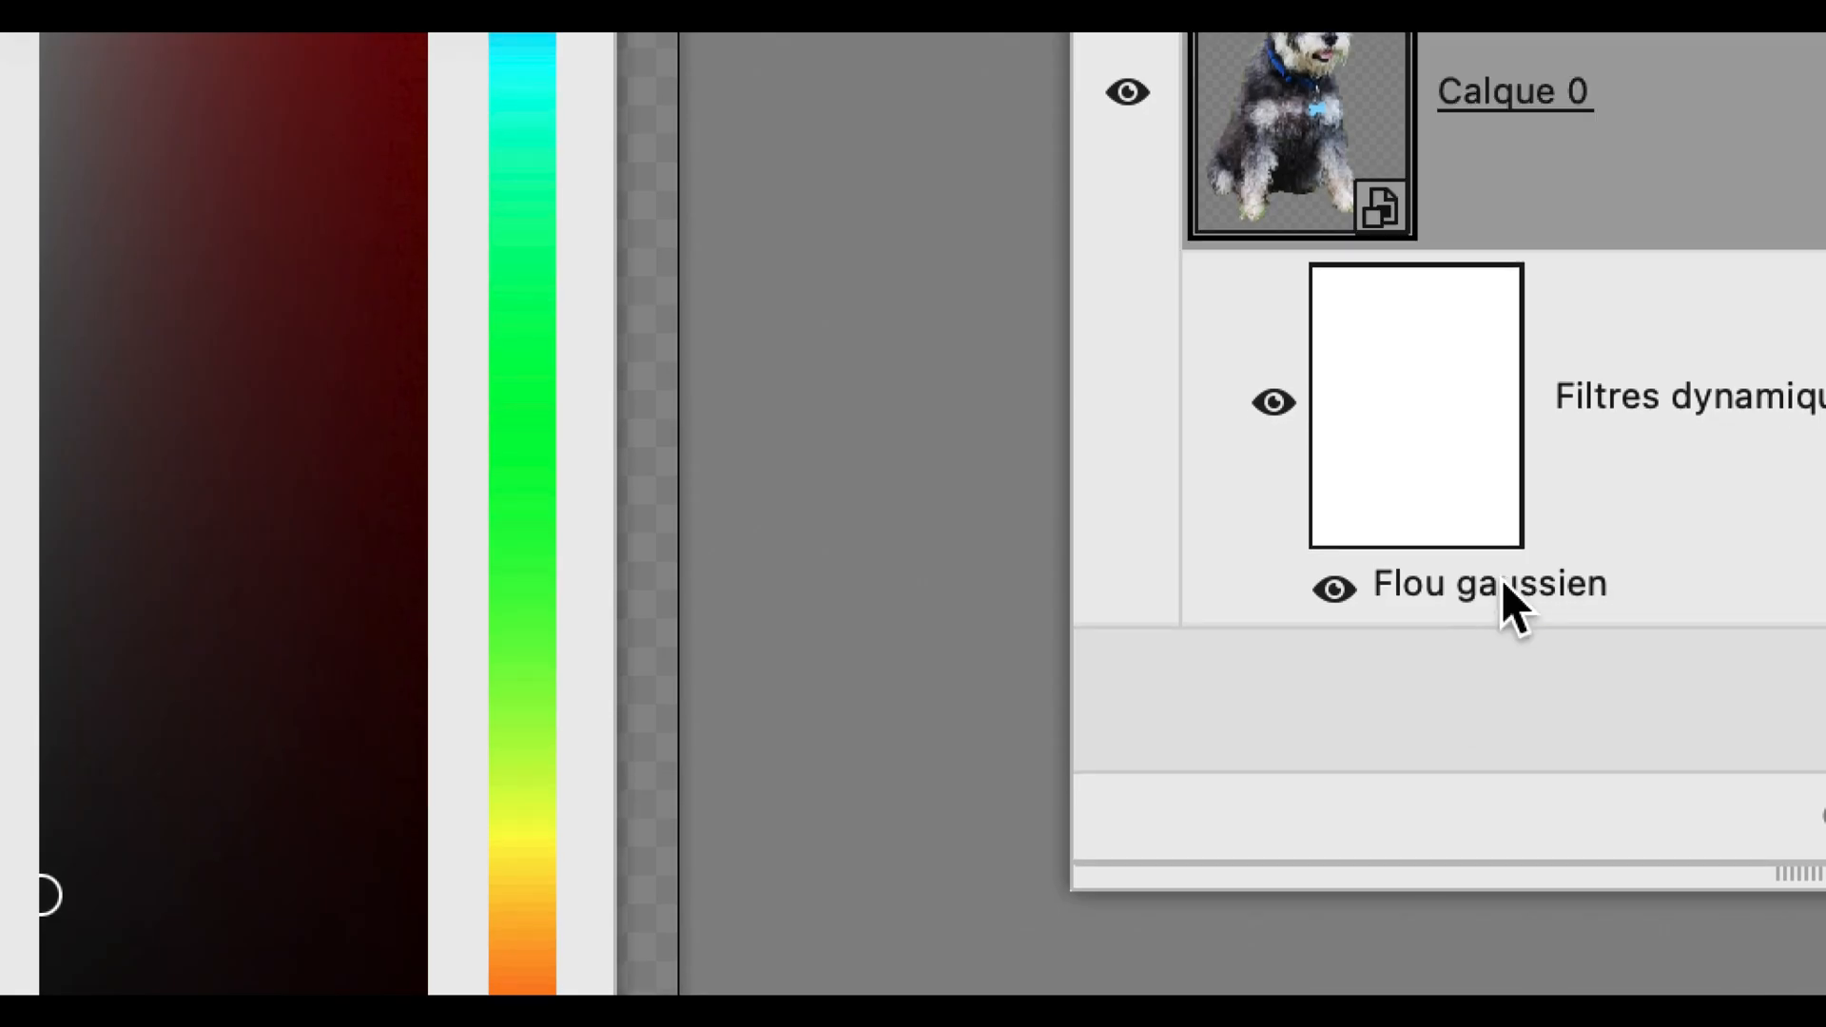
Reopen the Flou gaussien smart filter and change its radius to 1,3 pixels
double_click(1504, 587)
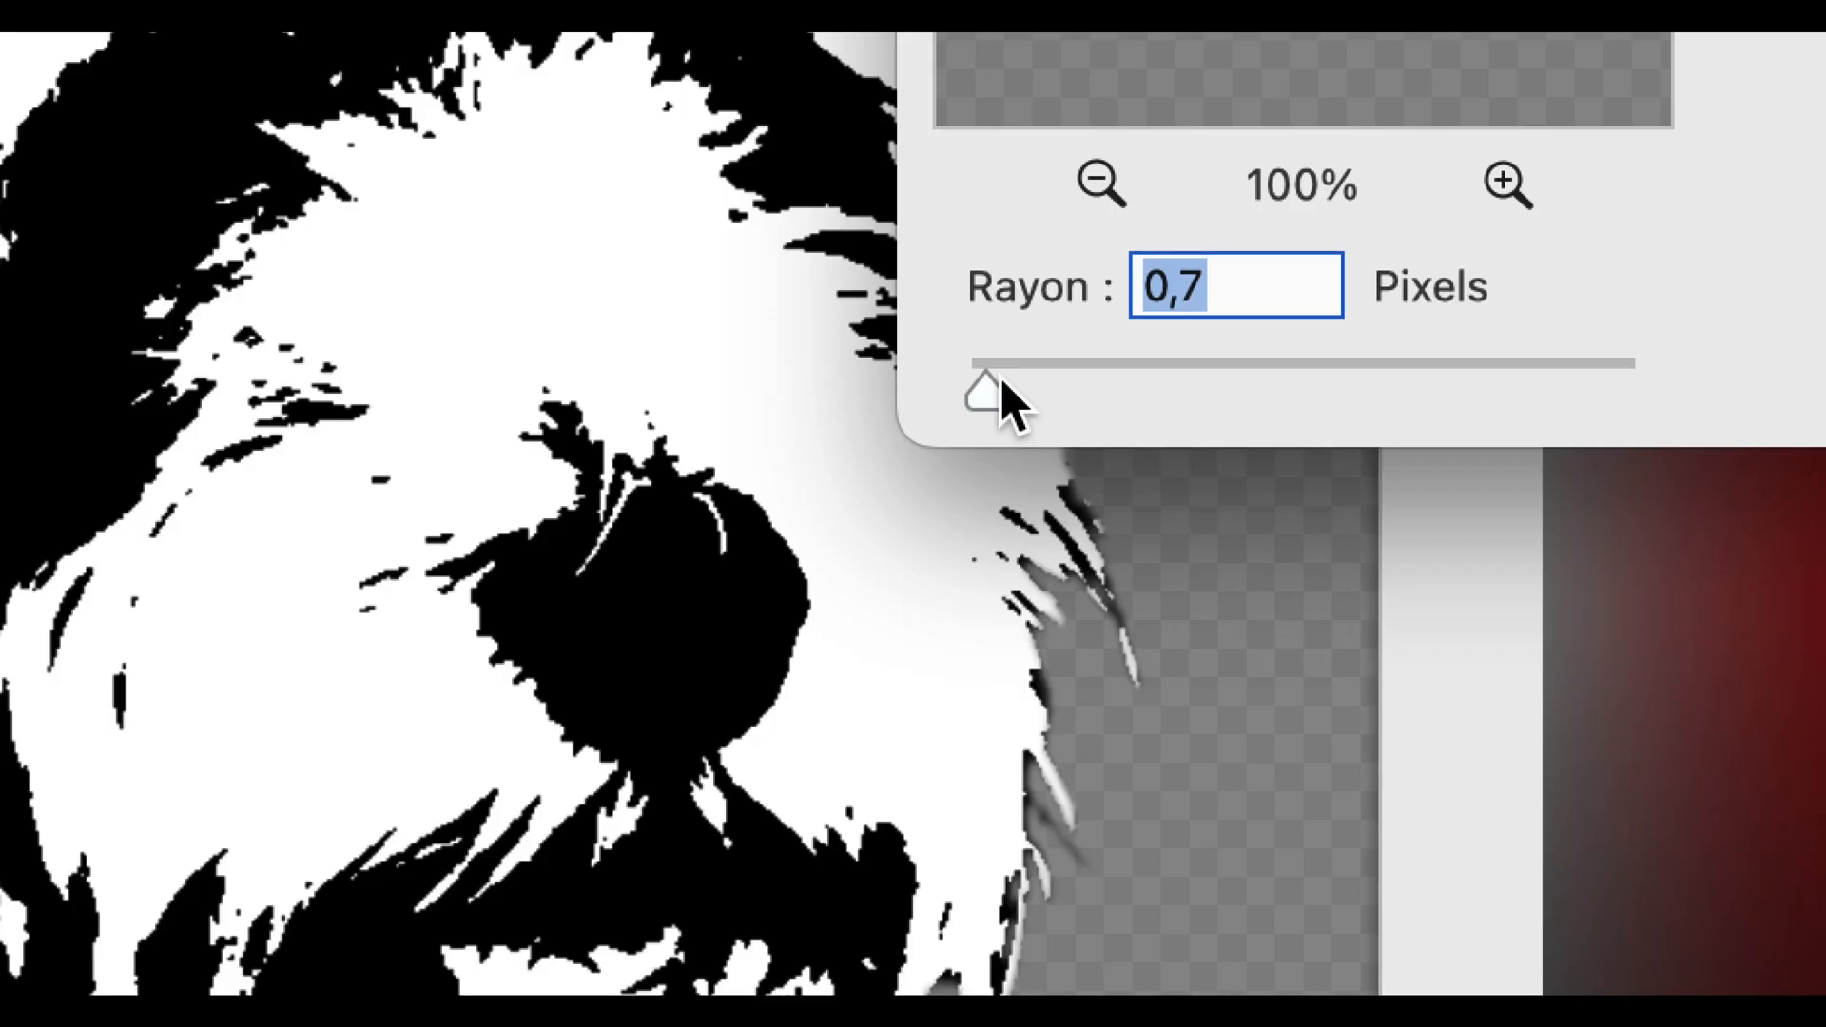
drag(1001, 383, 1002, 382)
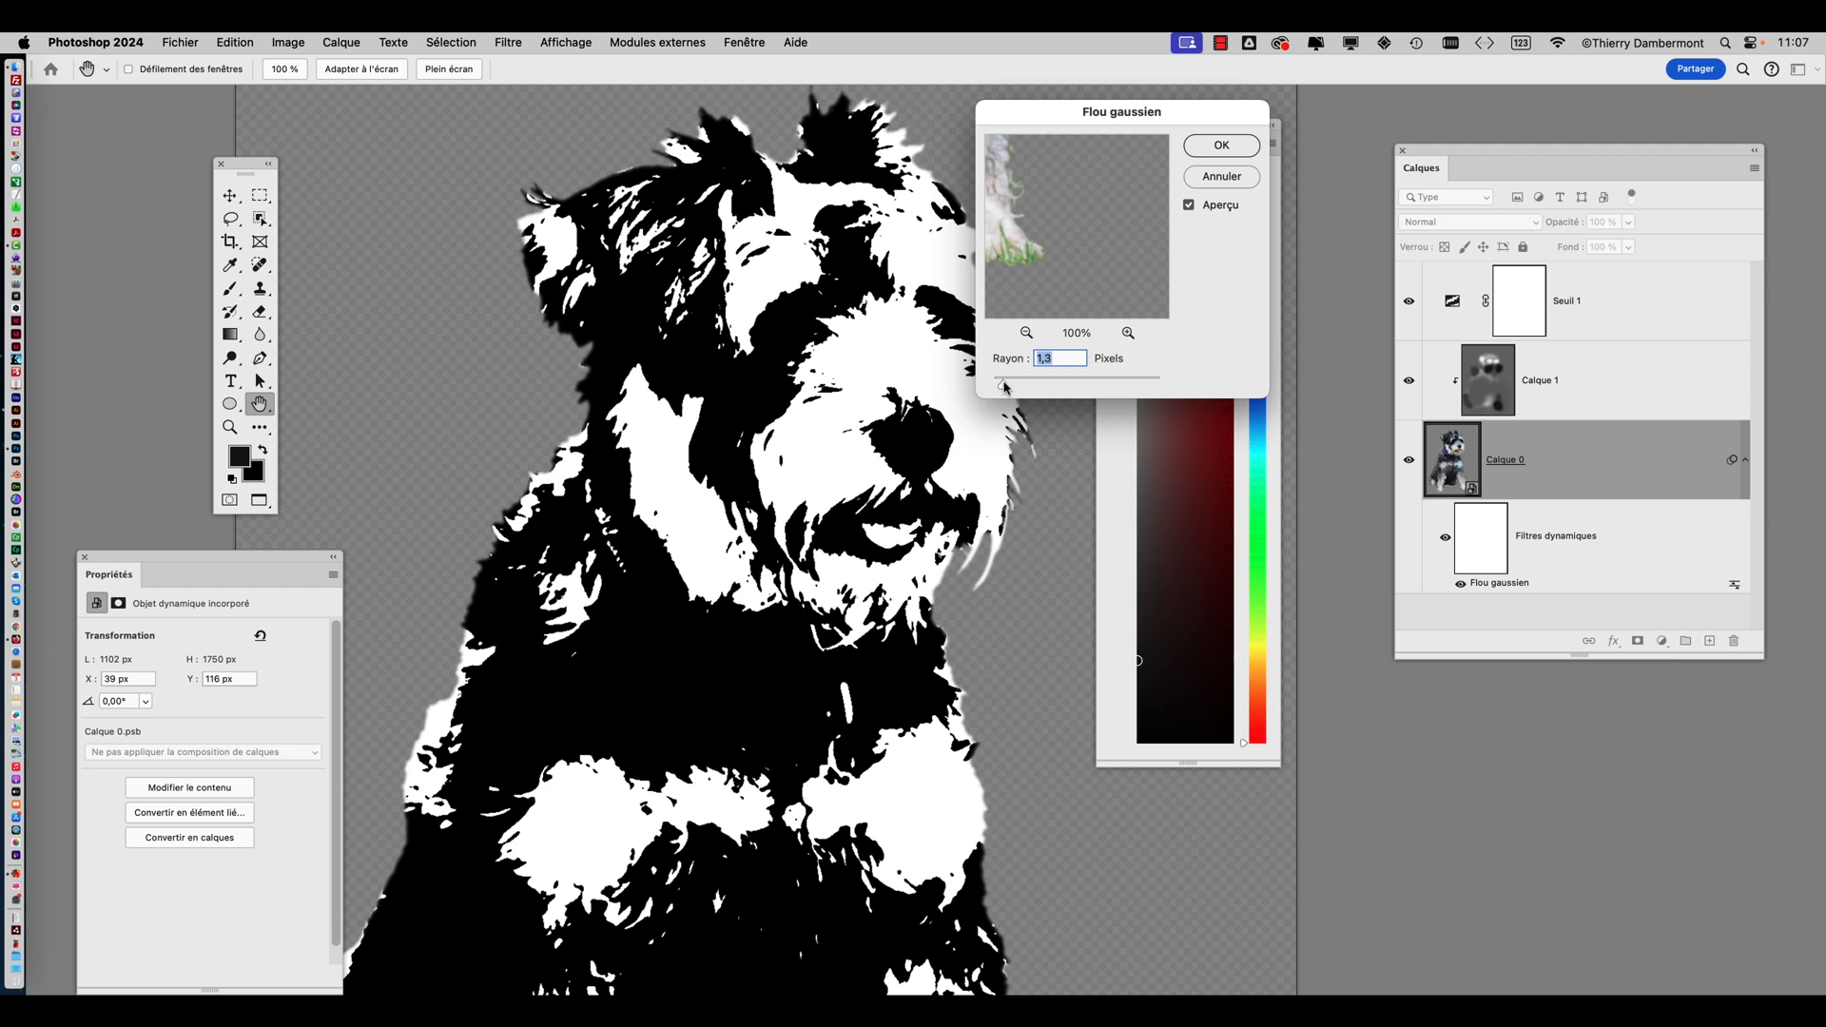
click(1219, 145)
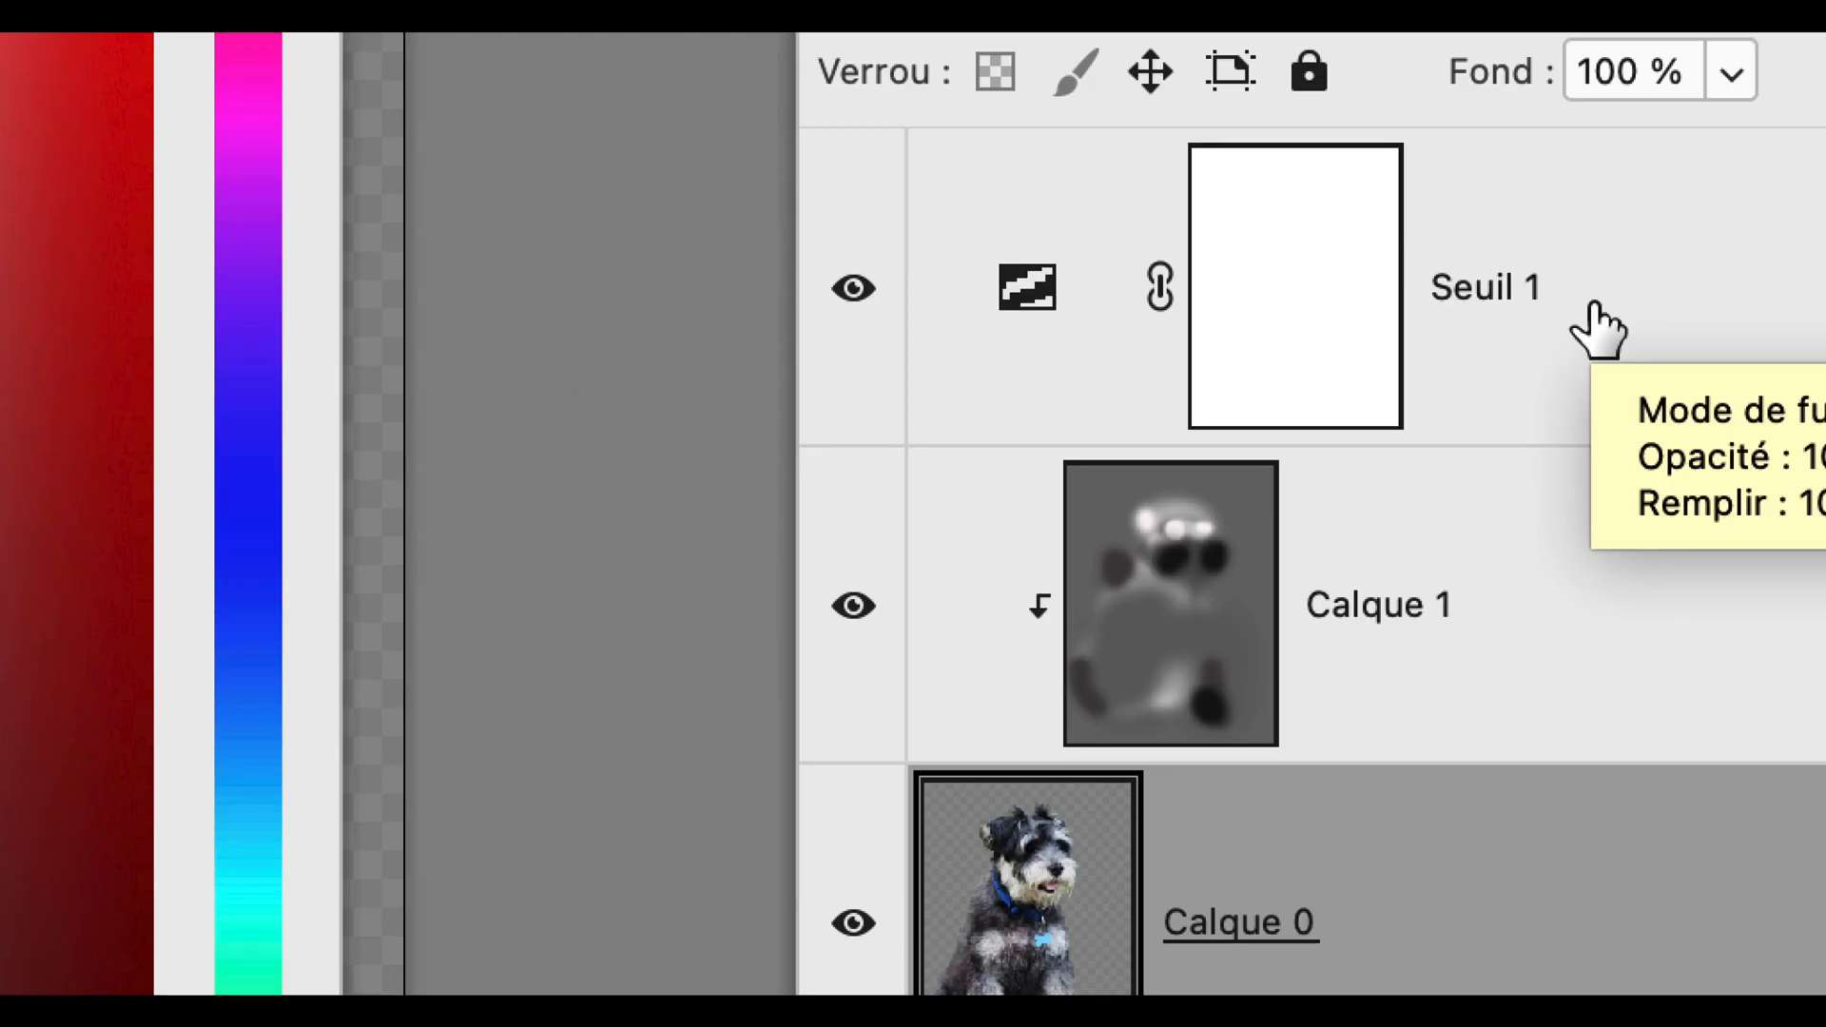
Add a new empty layer directly above the Seuil 1 layer
click(1598, 314)
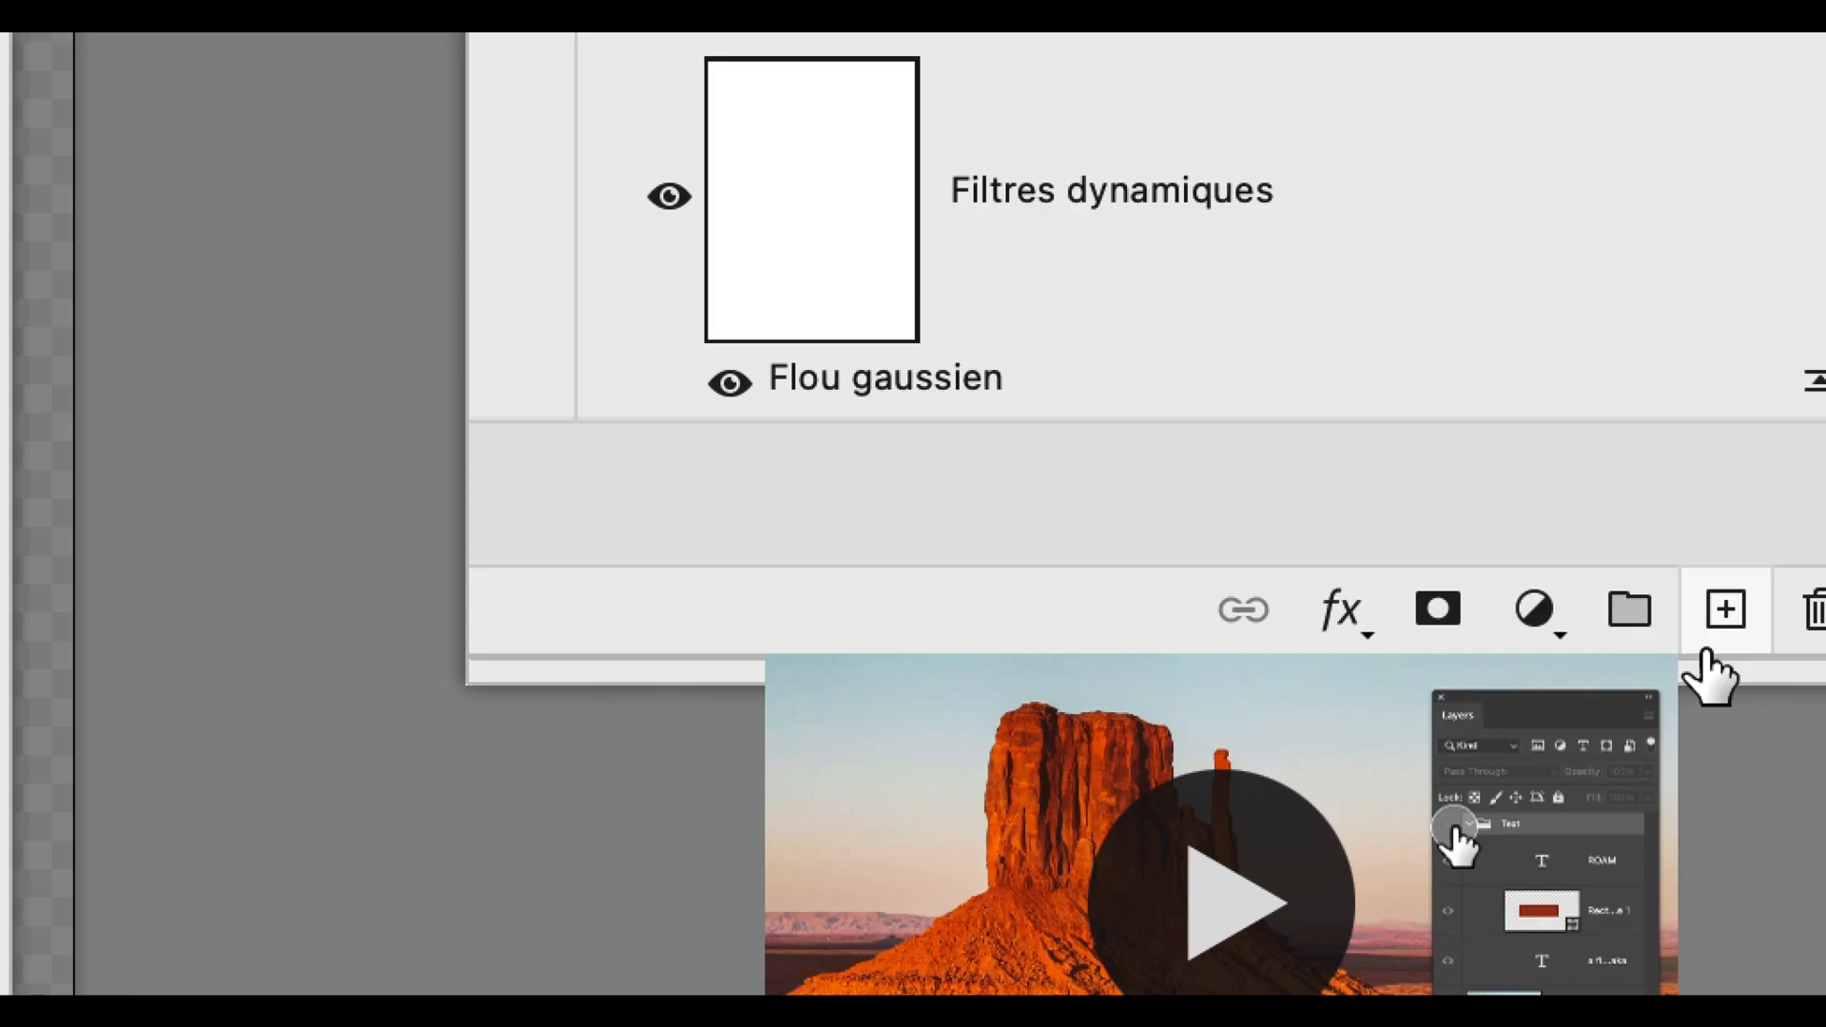
click(1705, 649)
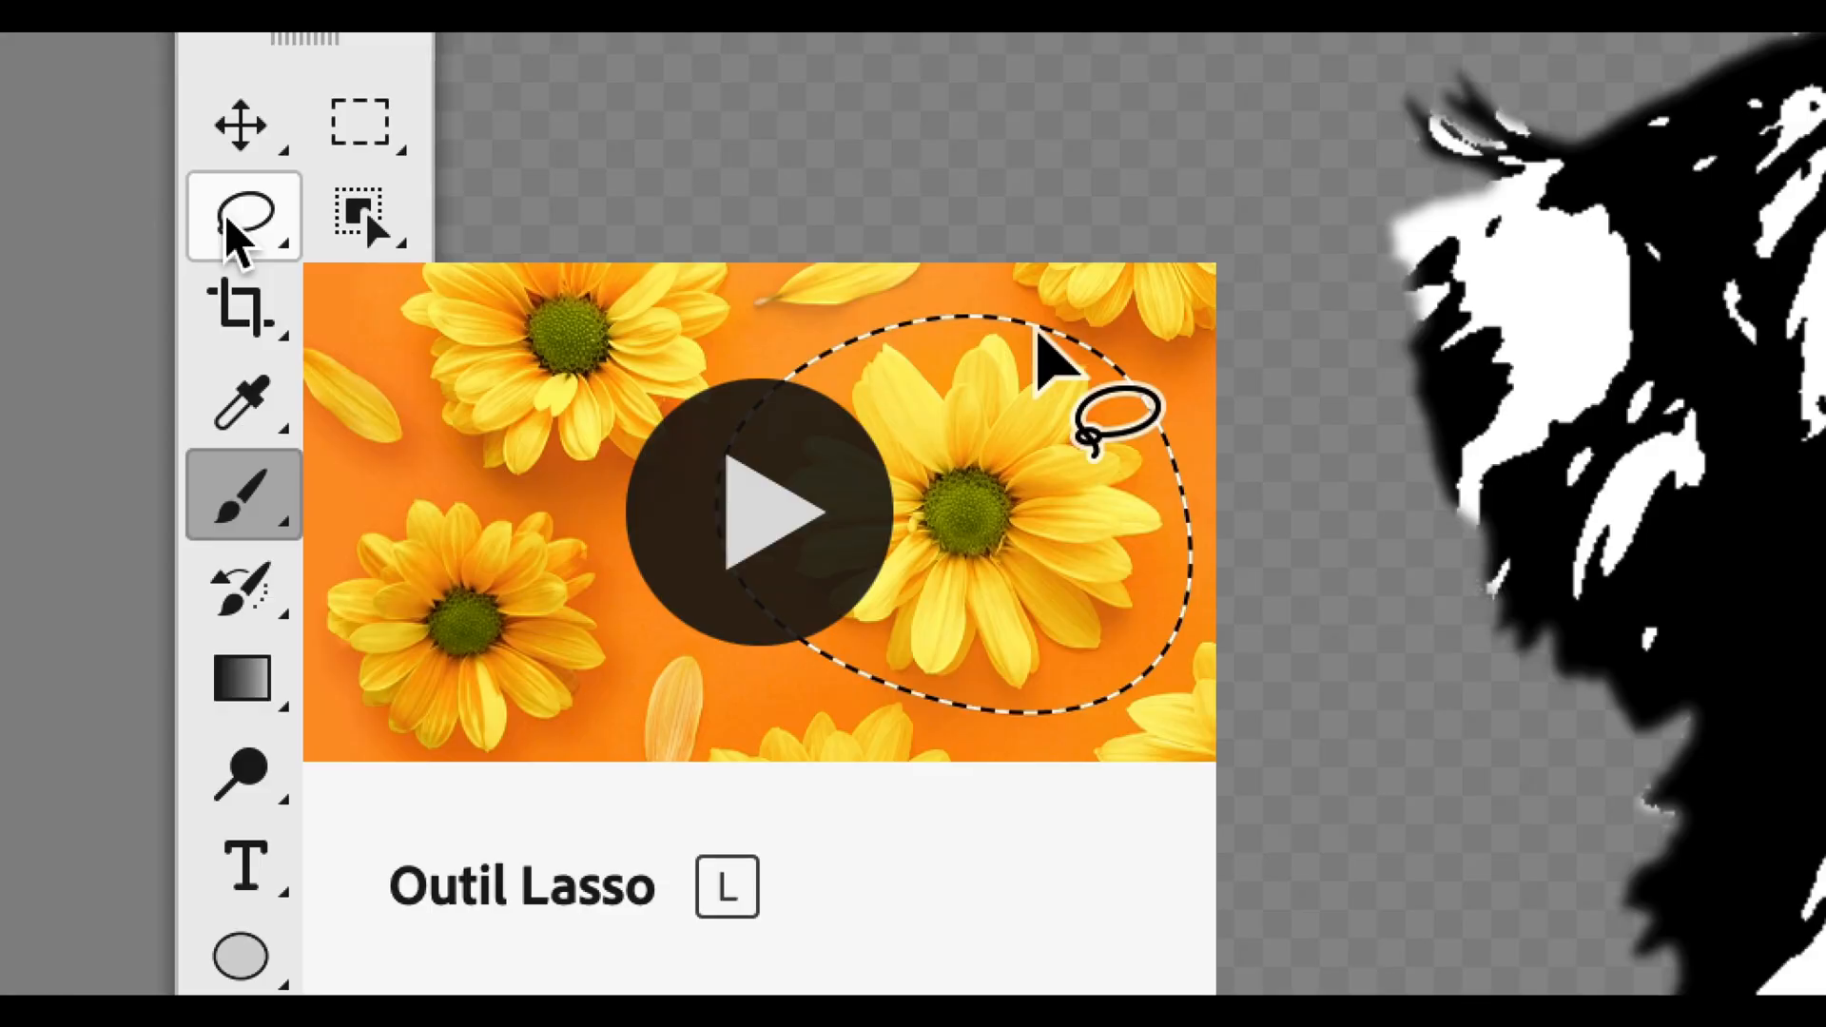
Choose the Pen tool and keep its drawing mode set to Tracé
click(230, 222)
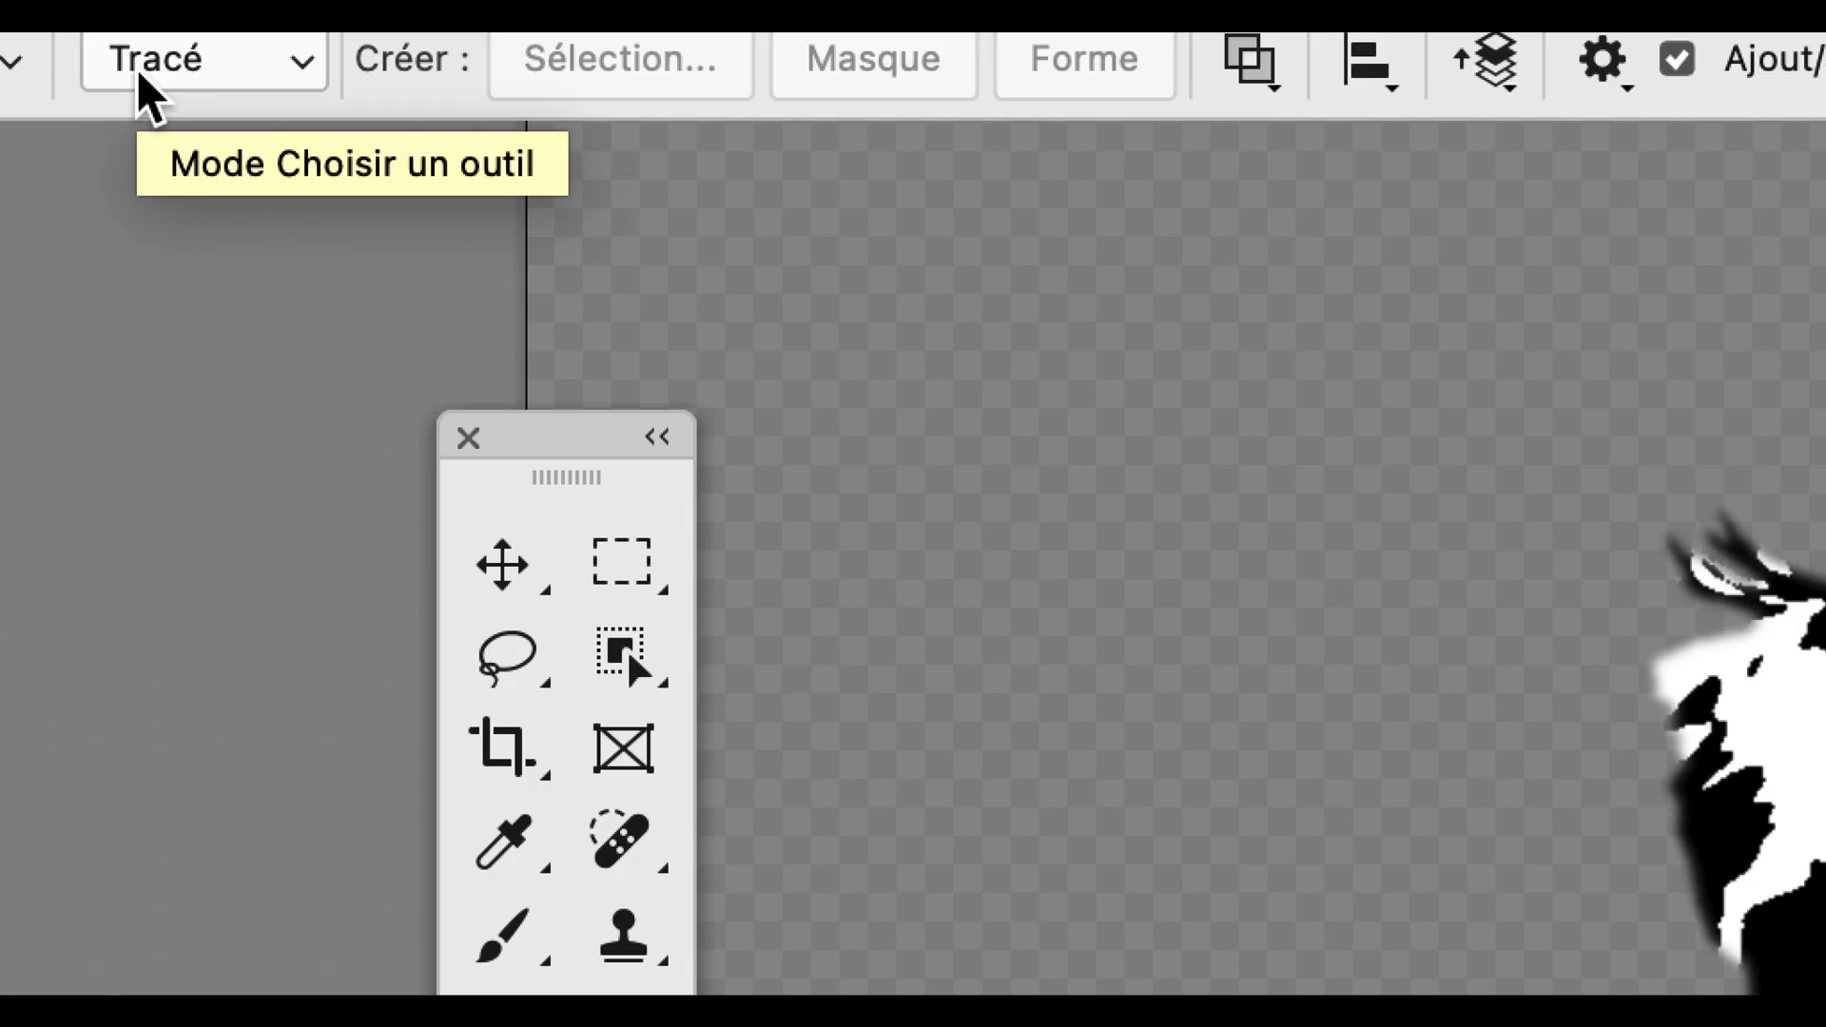
click(139, 78)
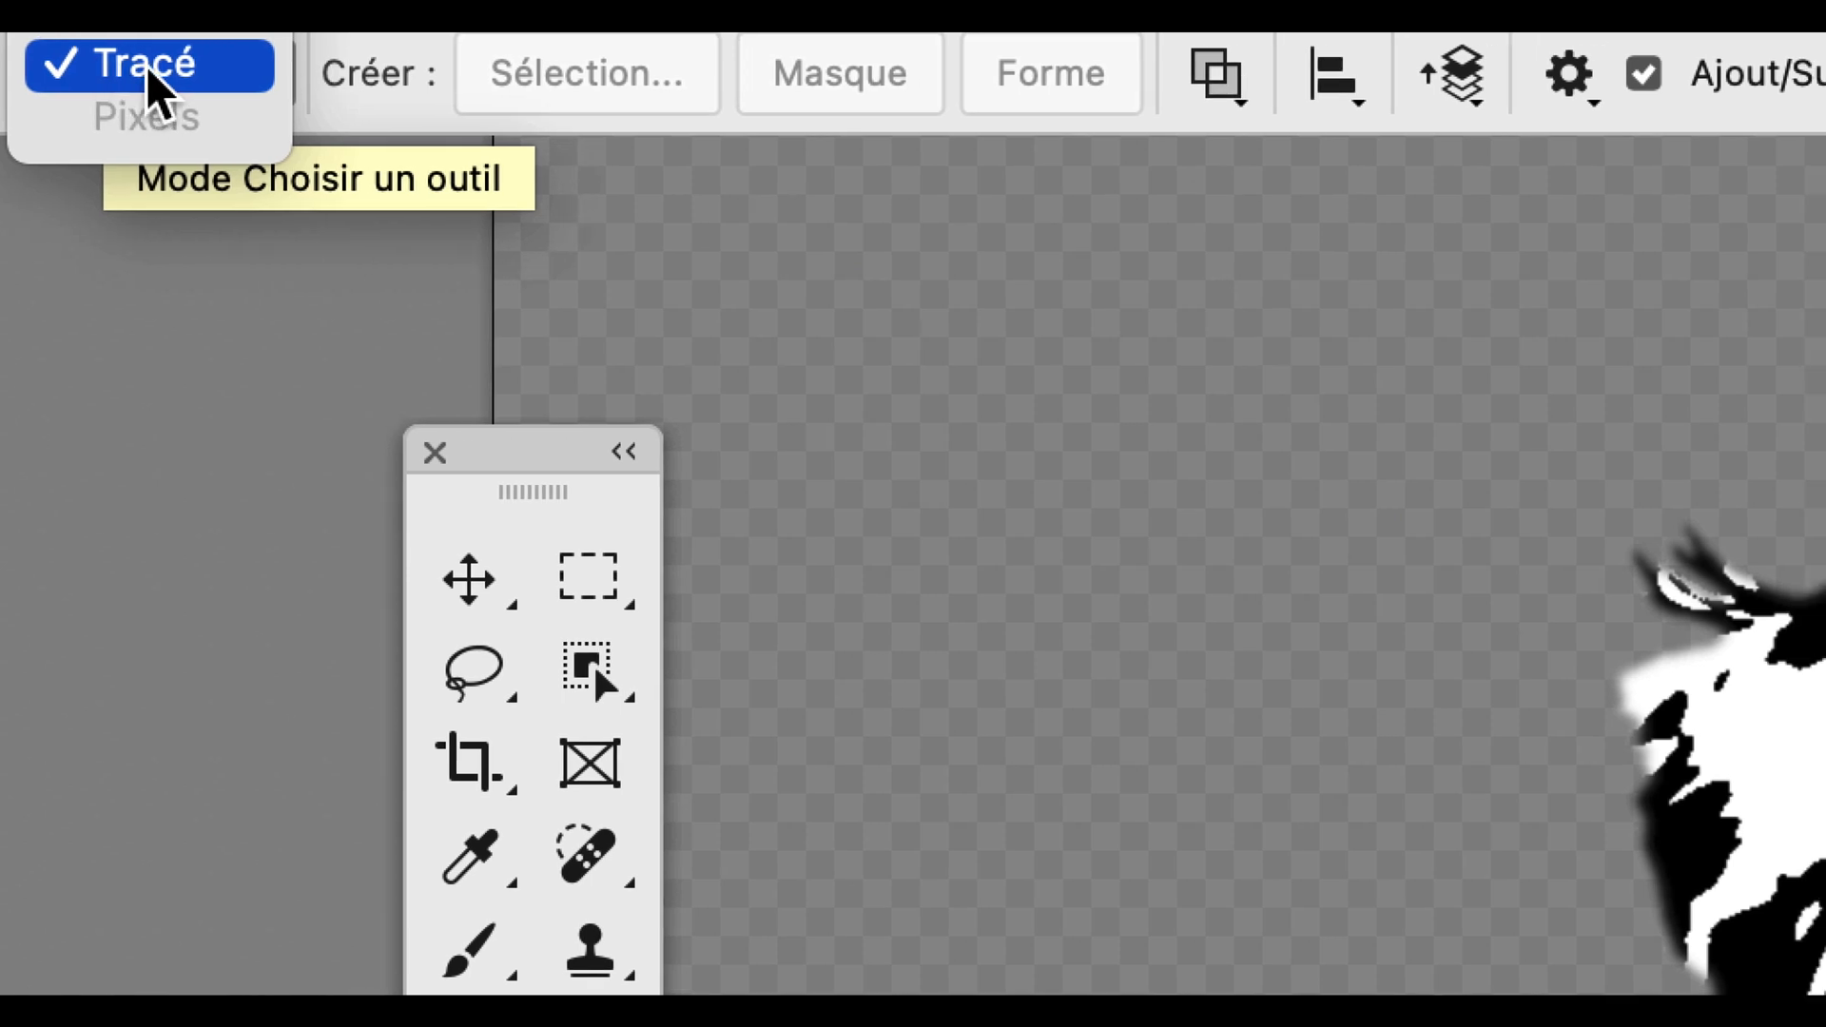
click(146, 66)
click(145, 69)
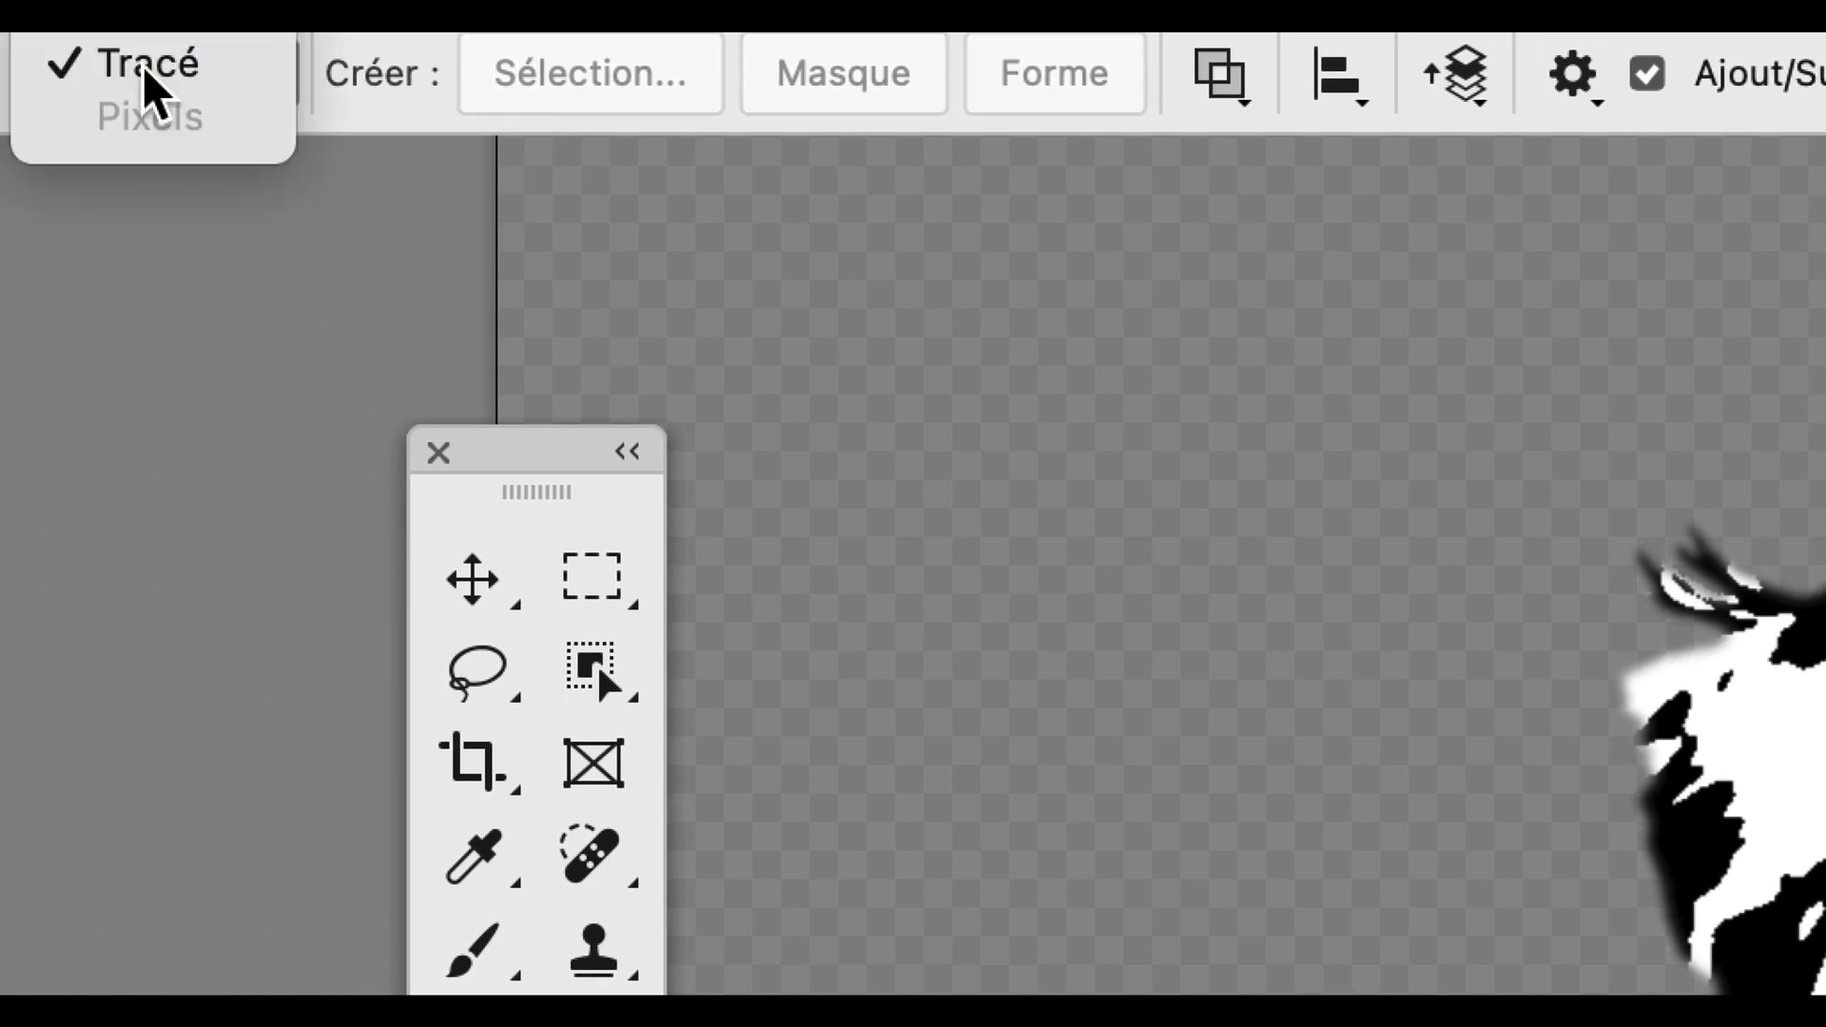
click(144, 69)
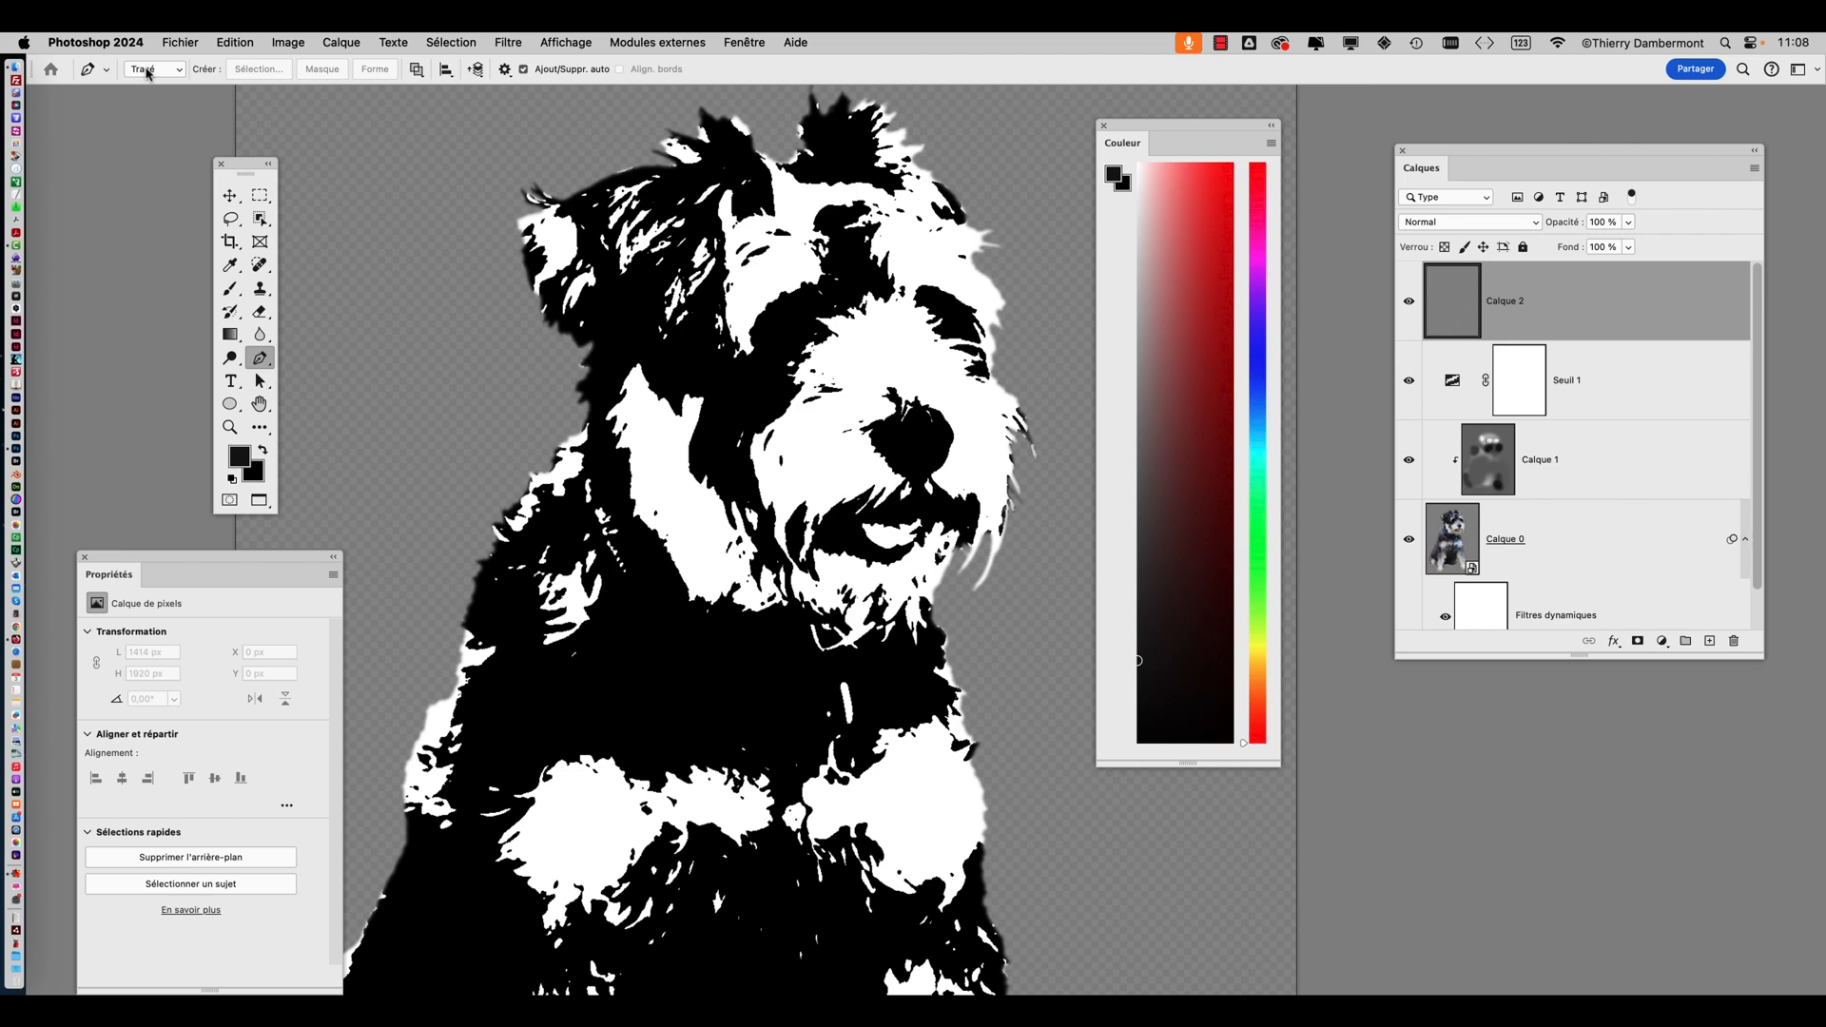
scroll(768, 335, up, 5)
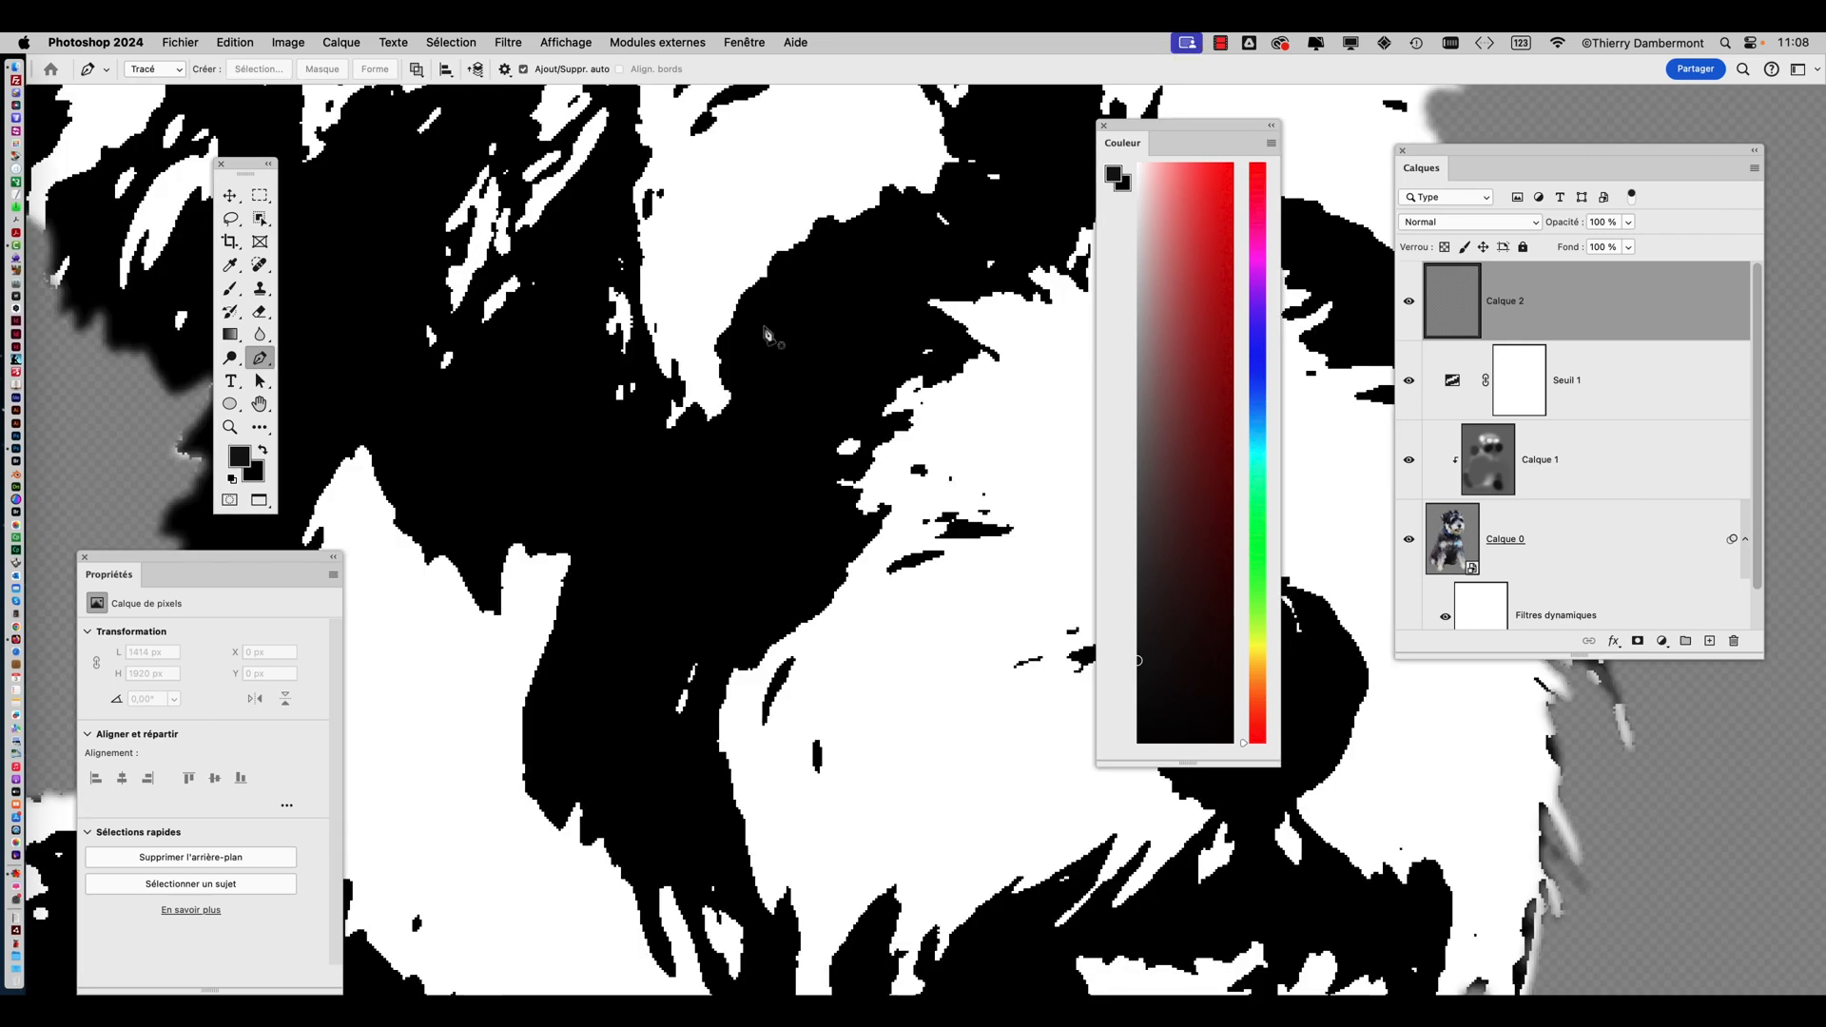
scroll(734, 337, right, 2)
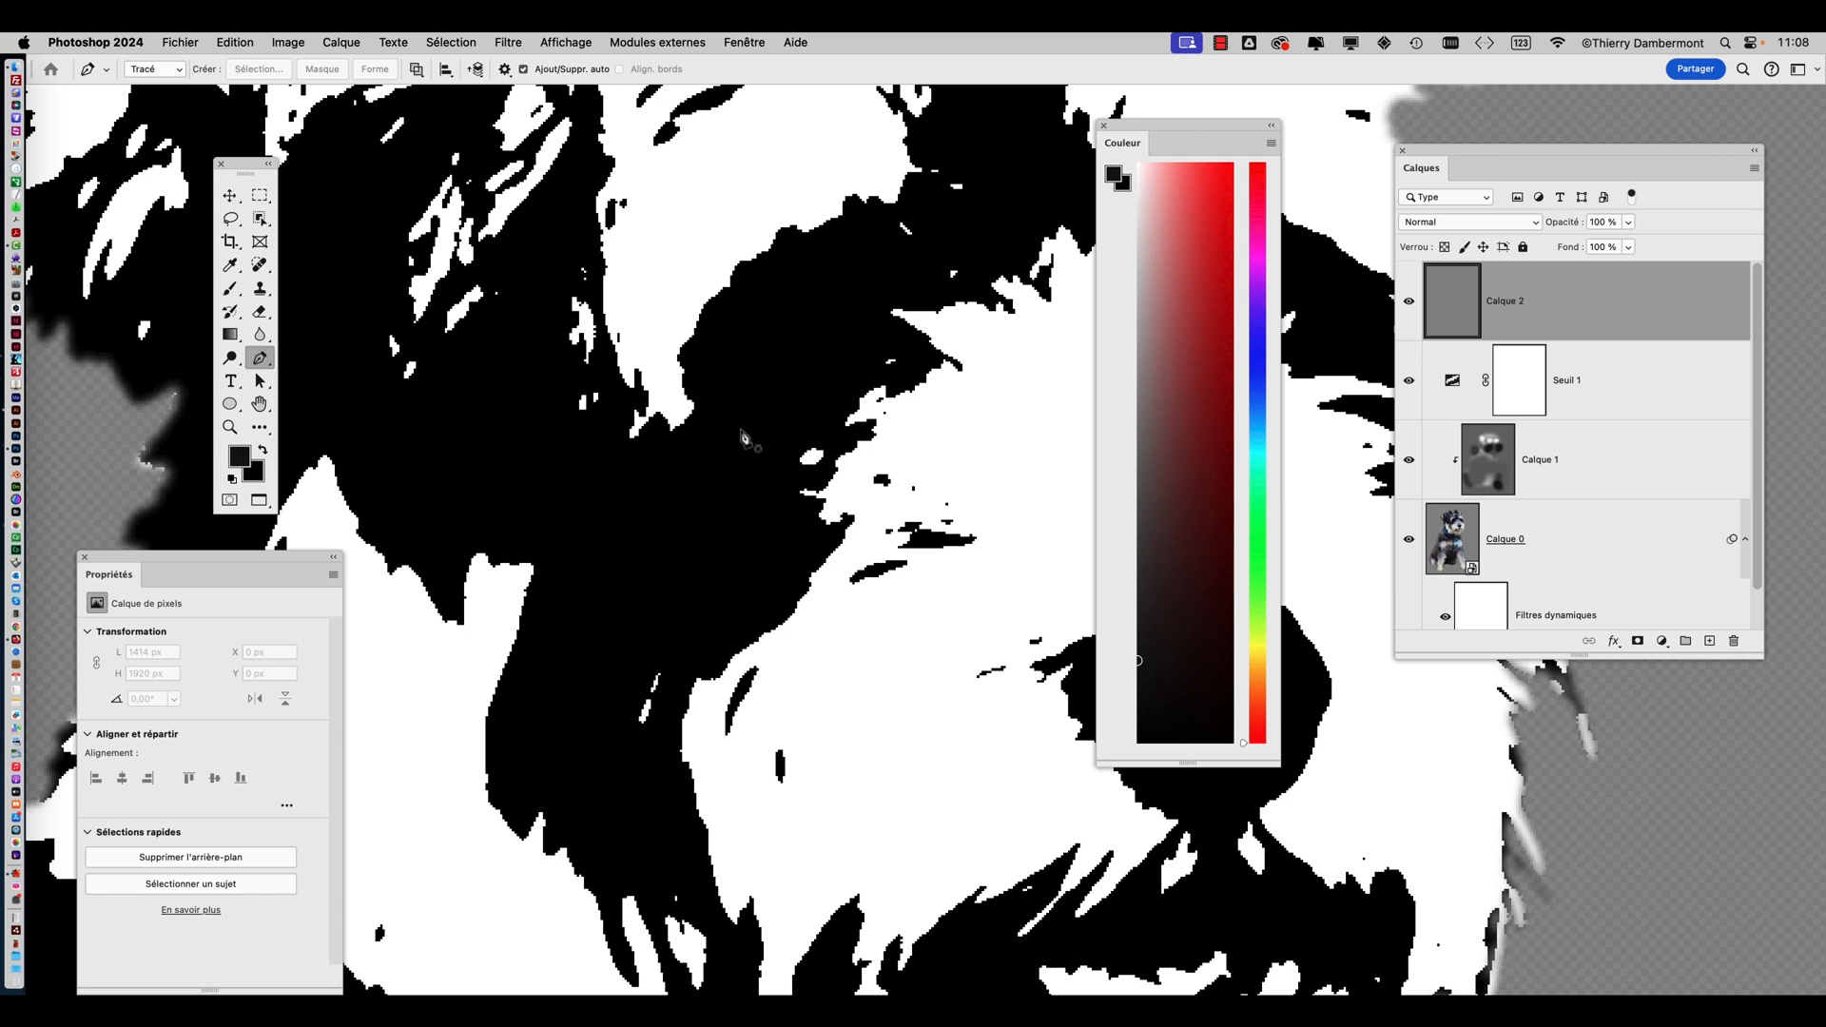
click(740, 418)
click(776, 299)
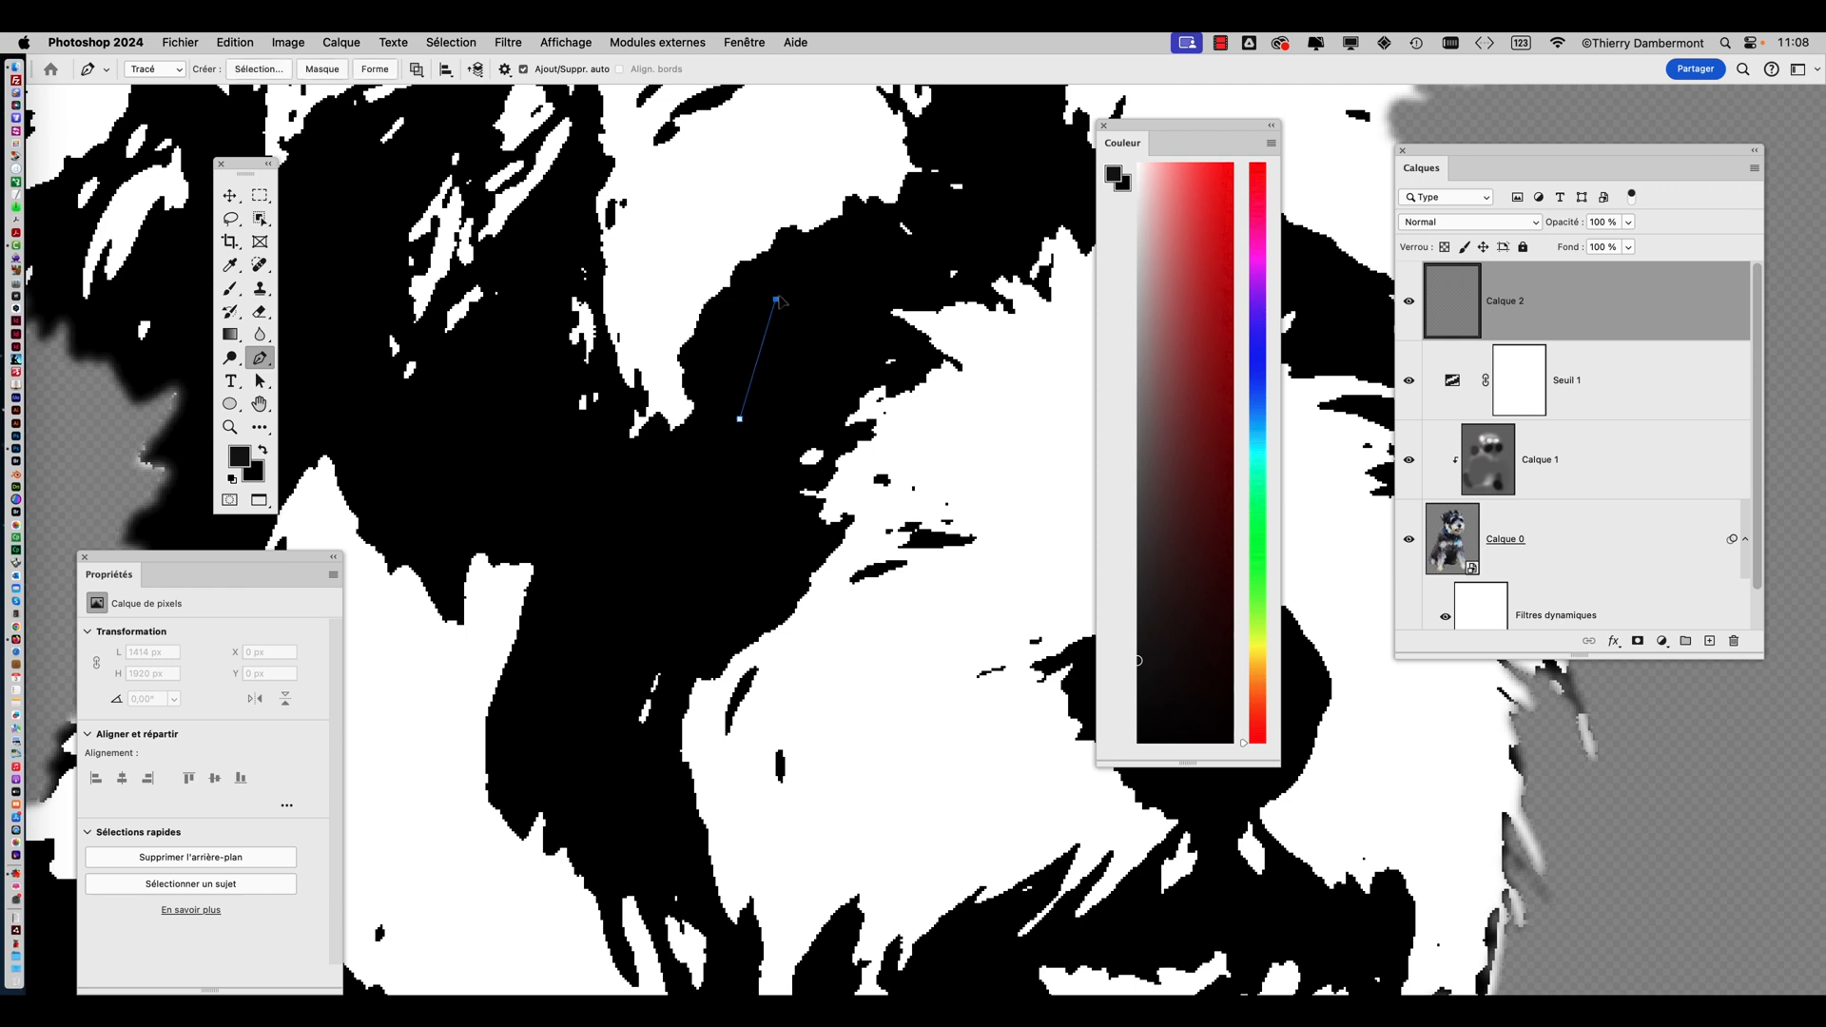
drag(776, 299, 713, 340)
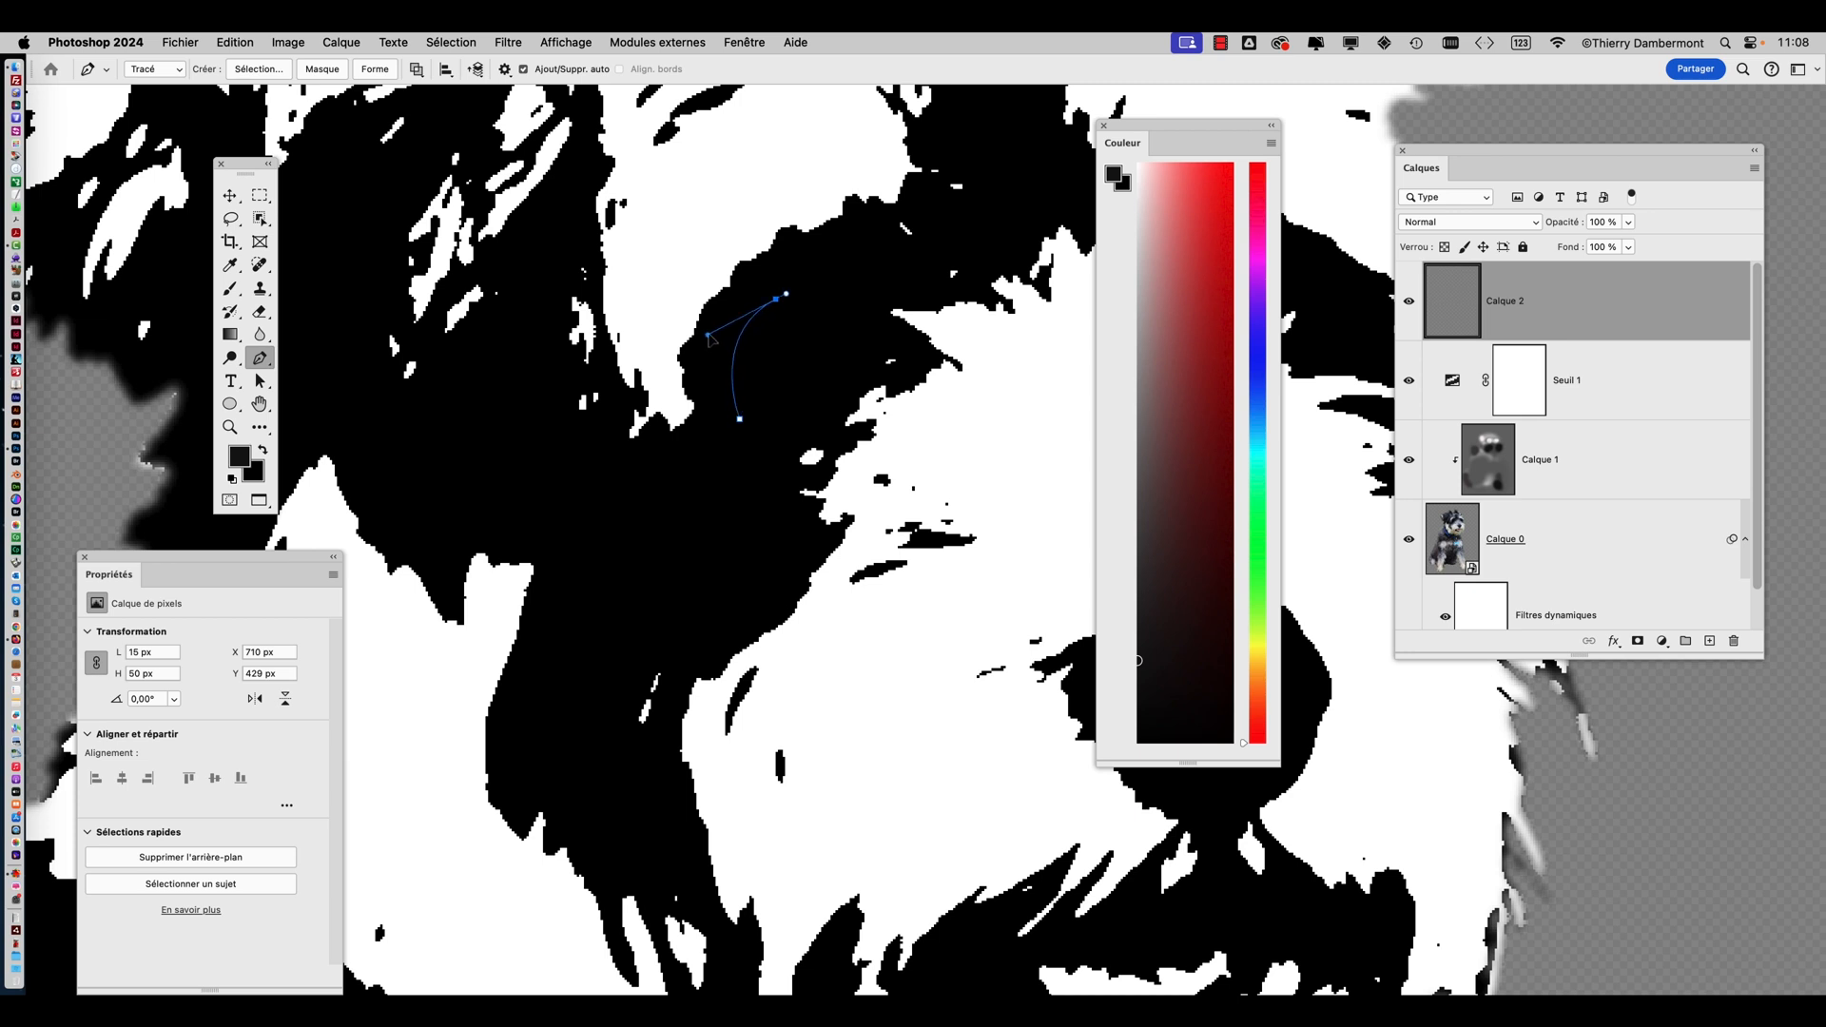
click(859, 296)
drag(863, 303, 827, 380)
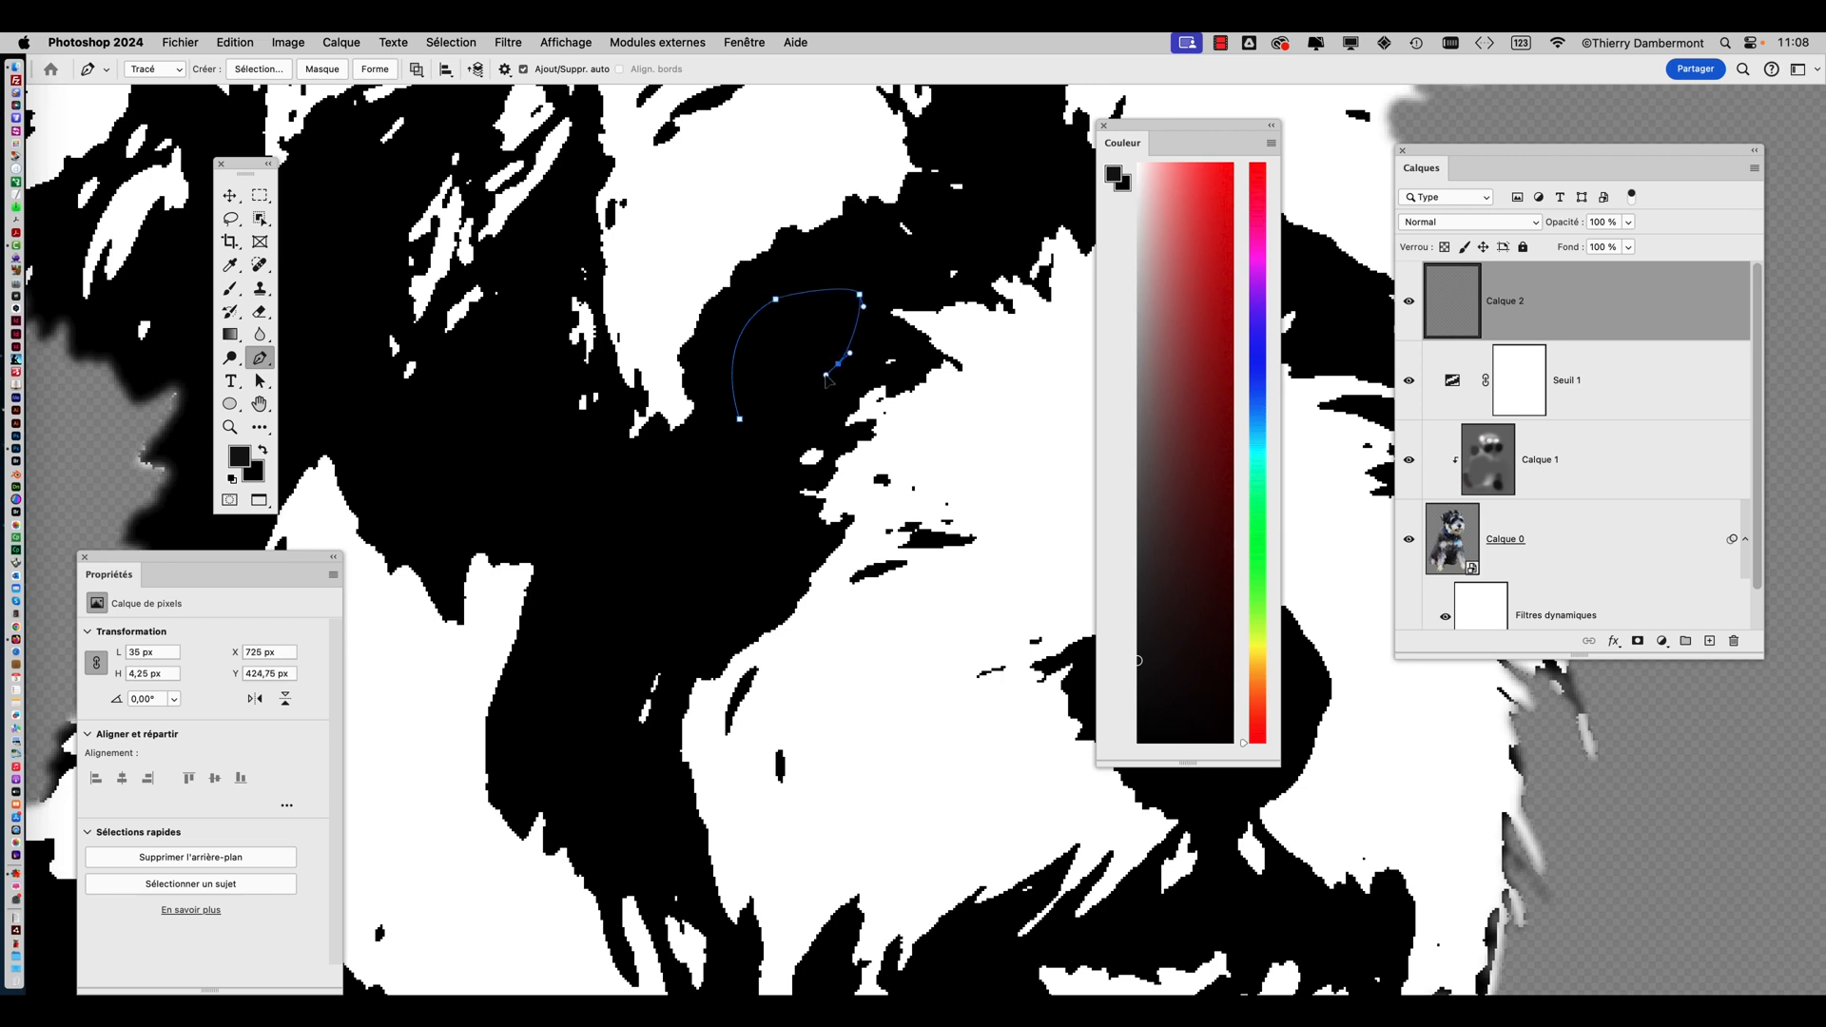
click(741, 420)
key(Escape)
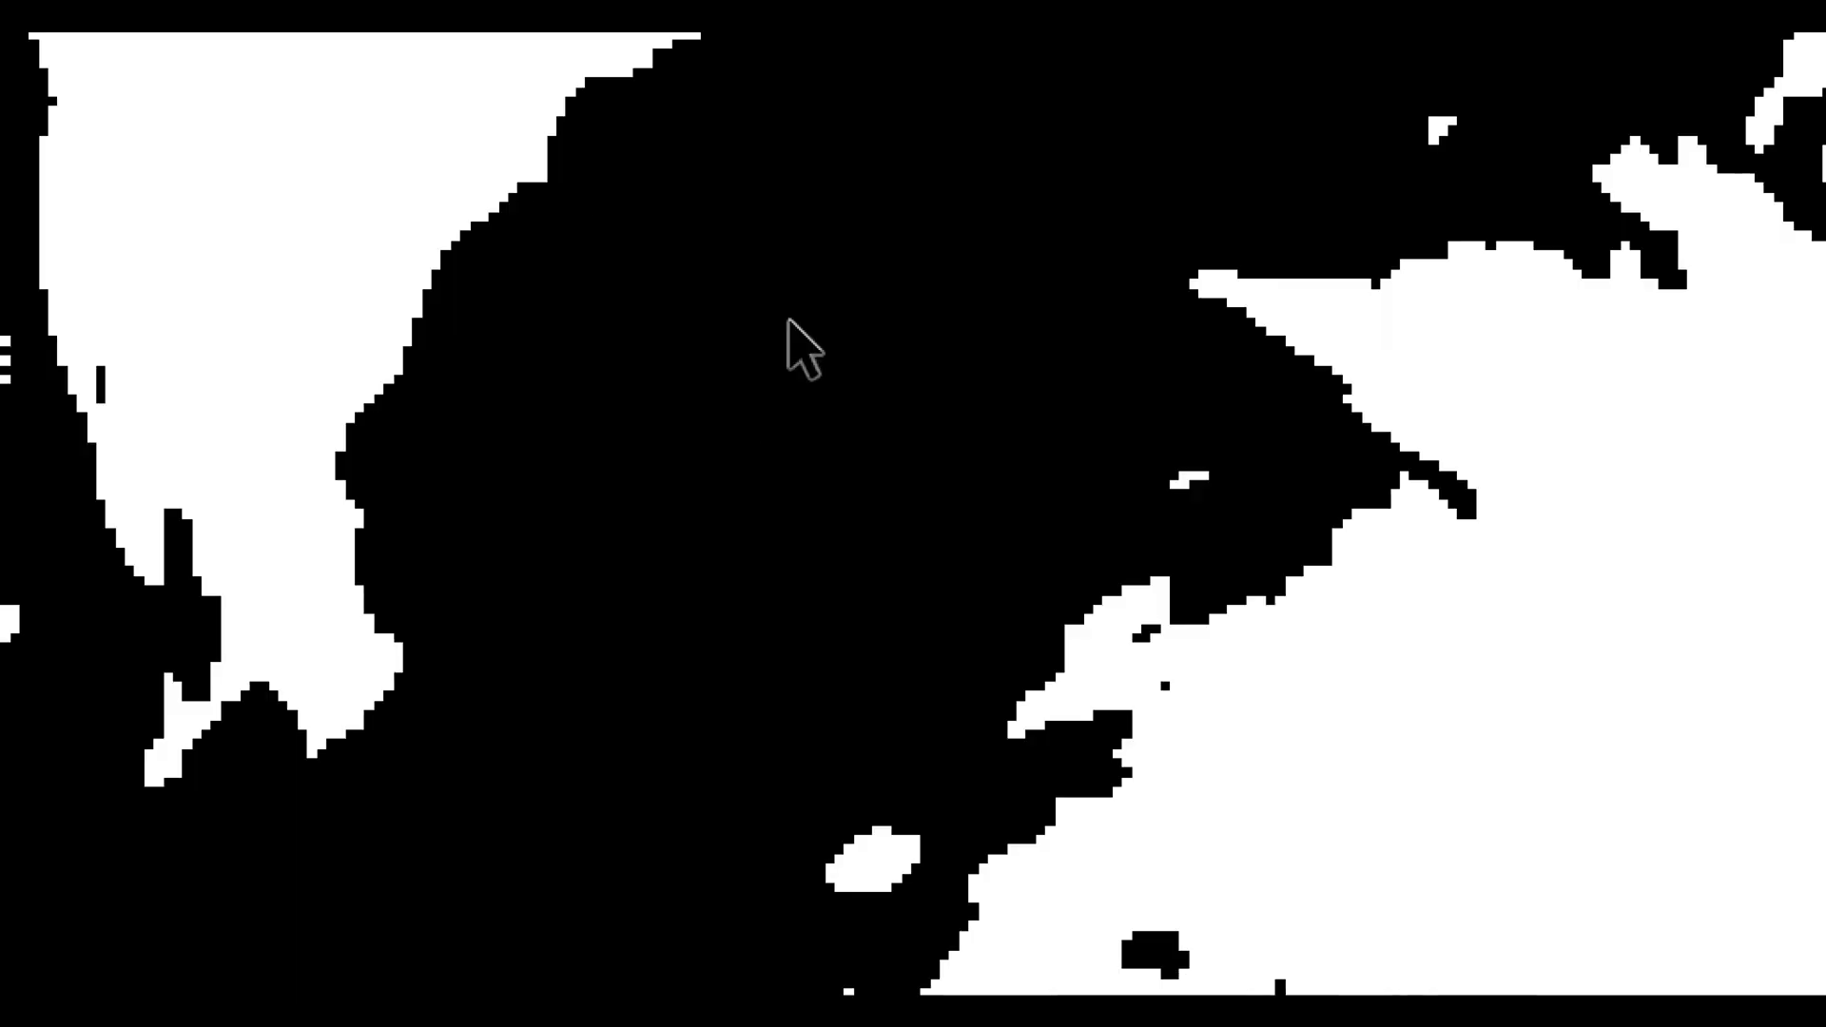
Draw a closed, curved egg-shaped path about 35 by 41 px inside the dark eye area on the left of the dog's face
scroll(784, 361, down, 3)
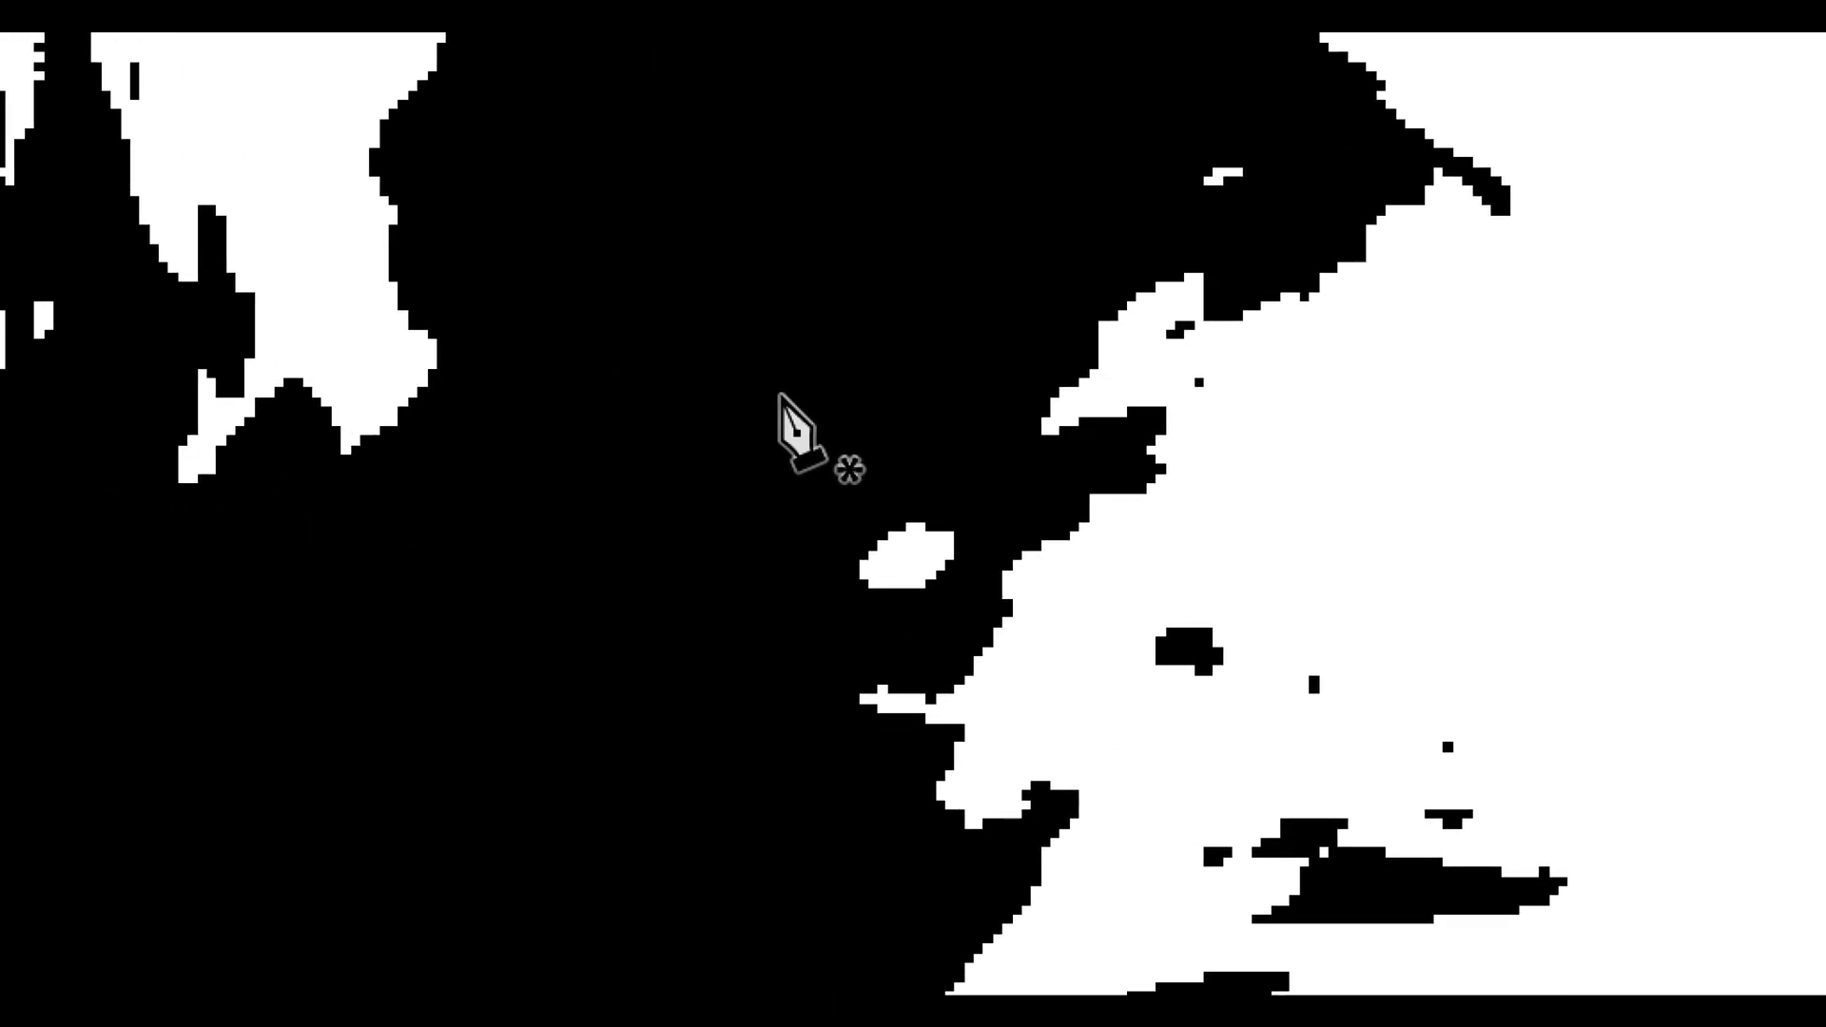
click(781, 392)
drag(564, 250, 547, 193)
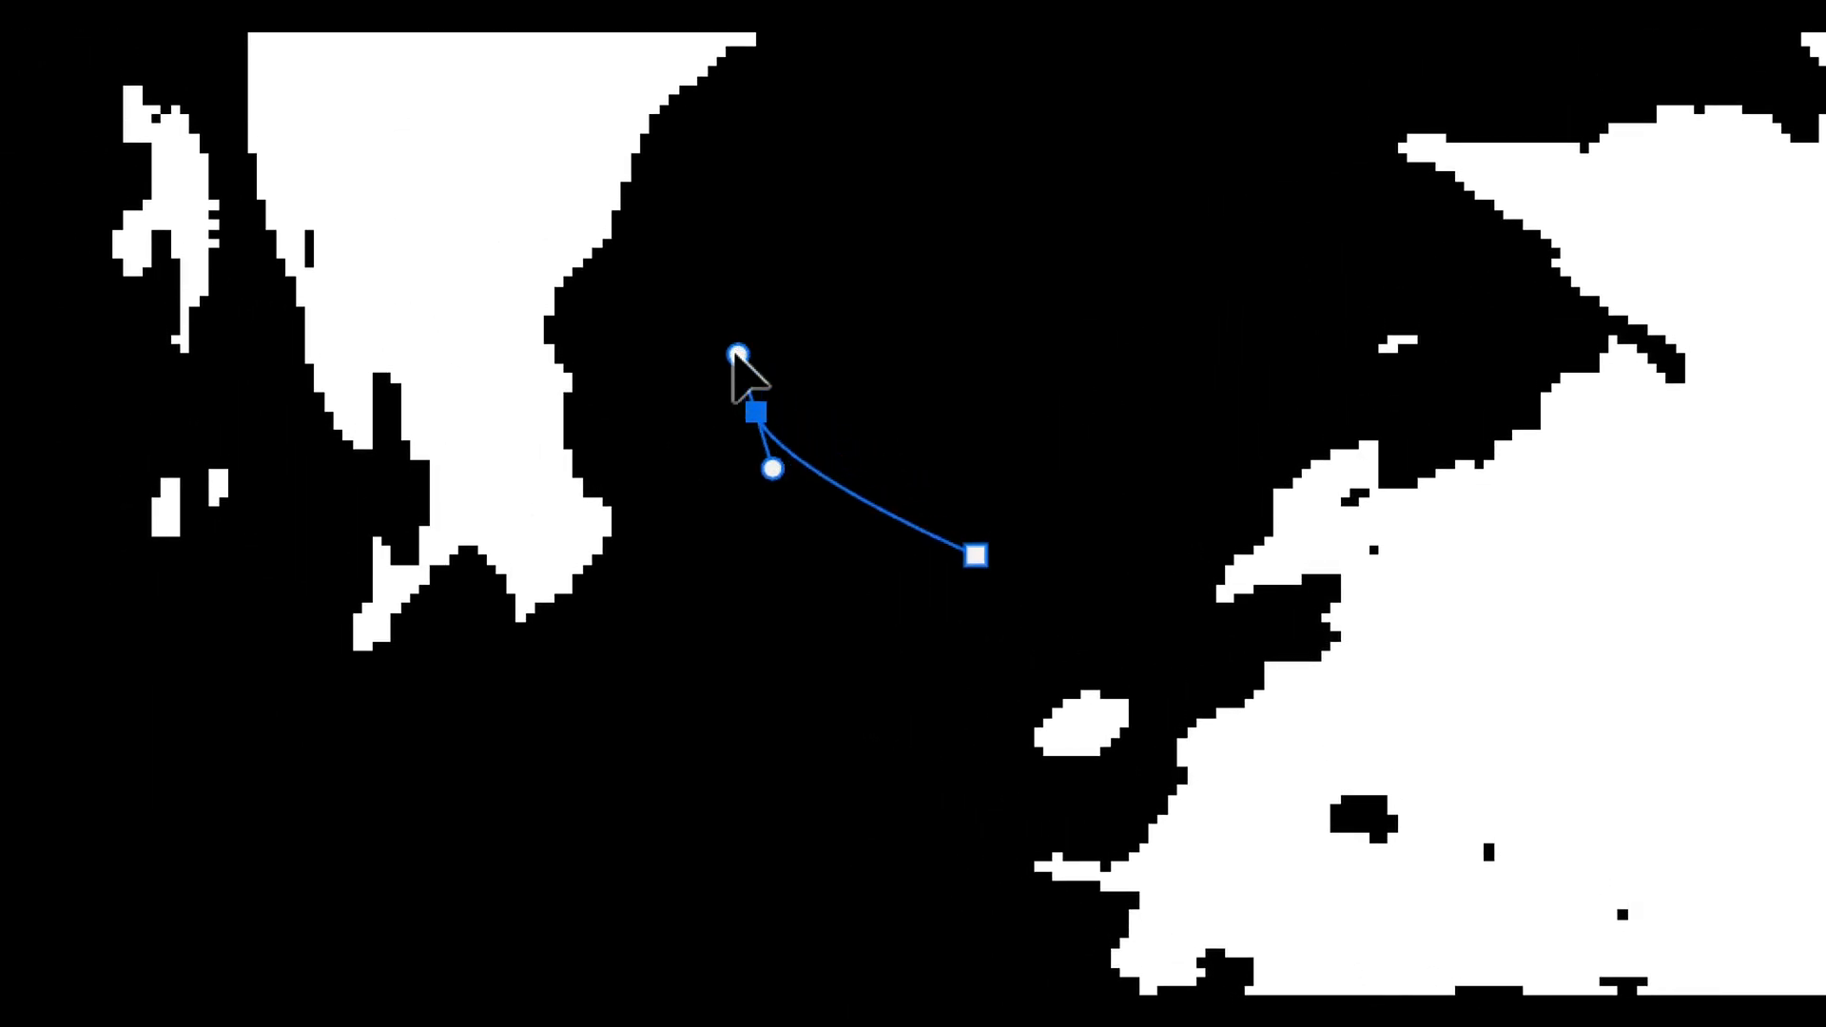
drag(772, 467, 772, 596)
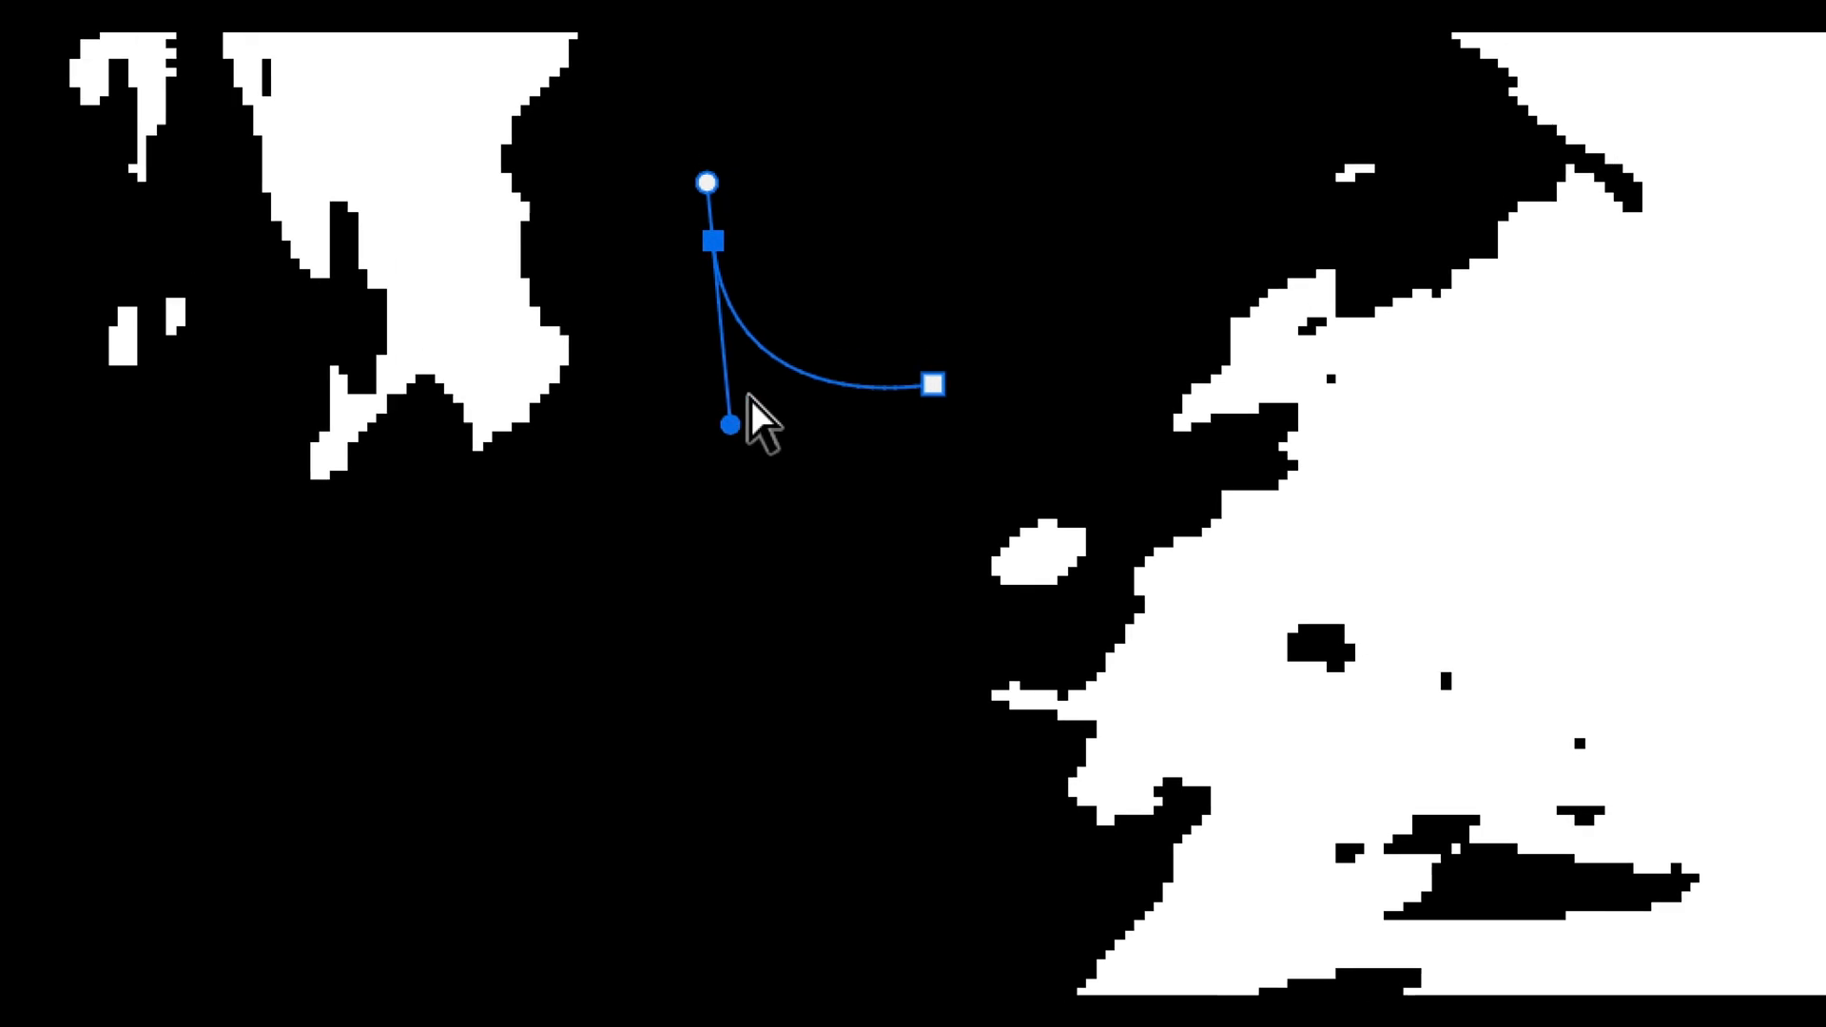
drag(746, 310, 770, 298)
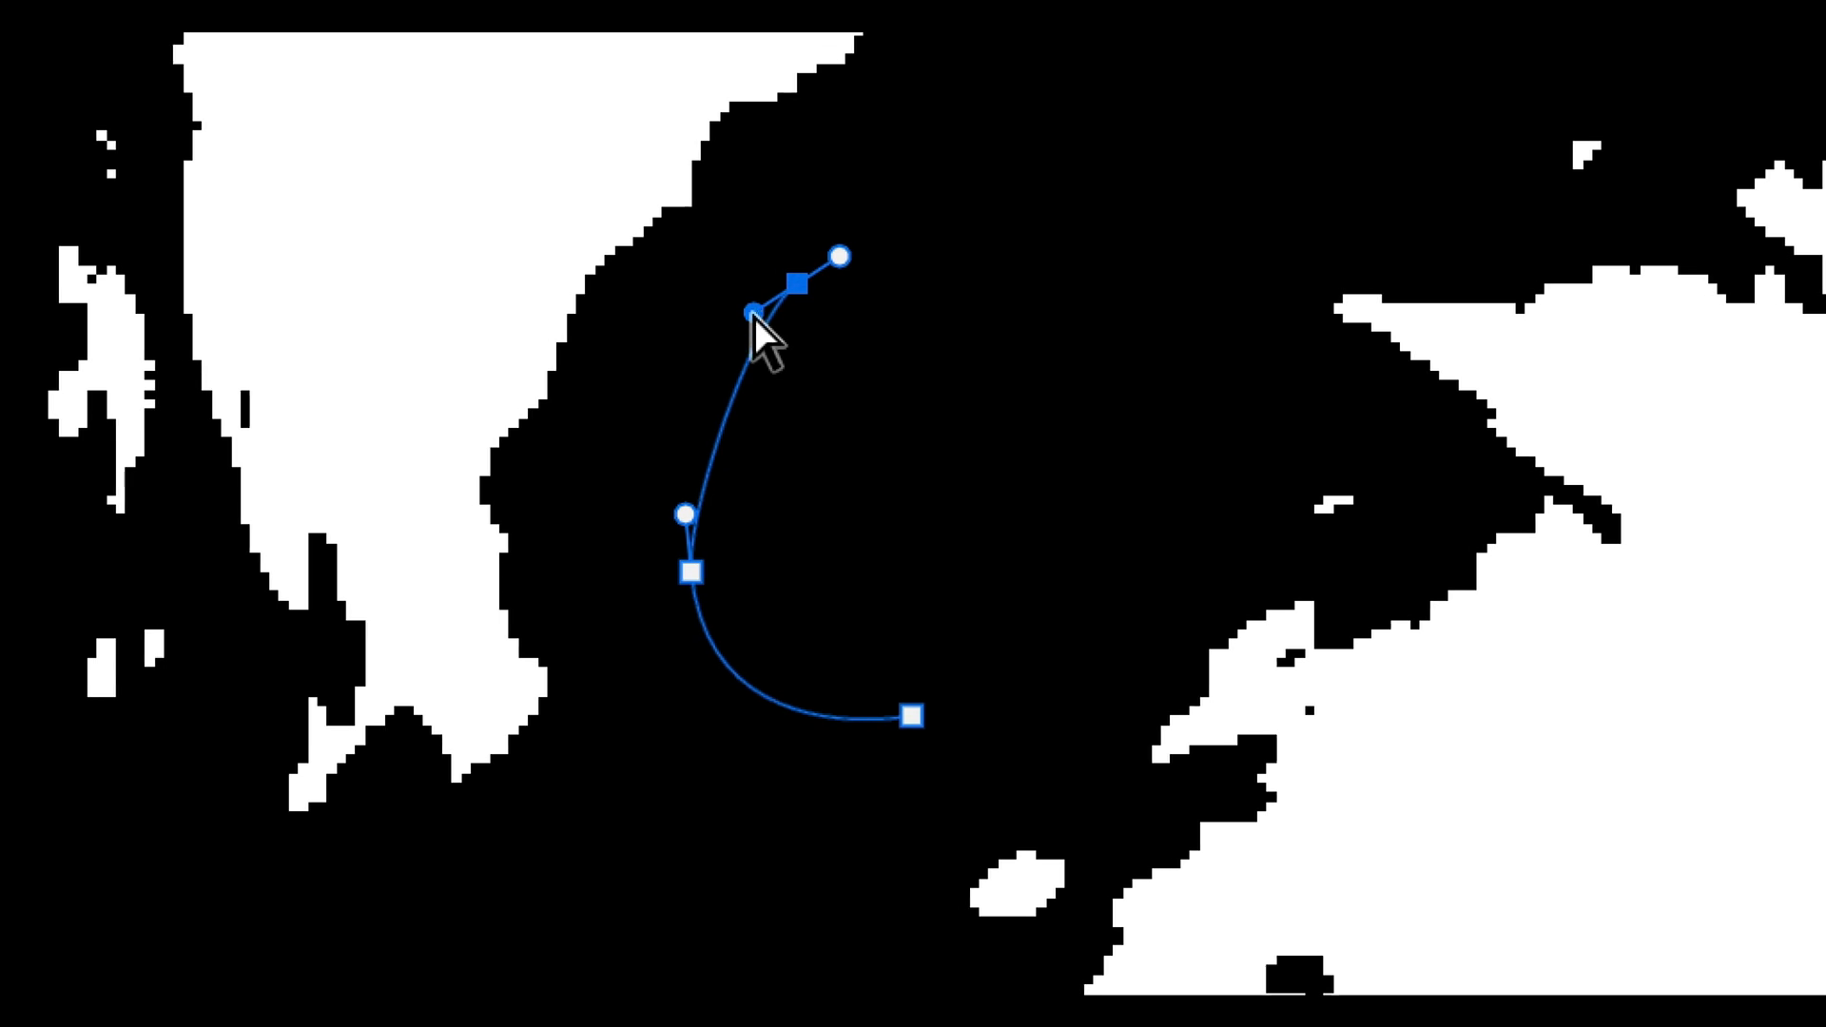
drag(753, 316, 674, 360)
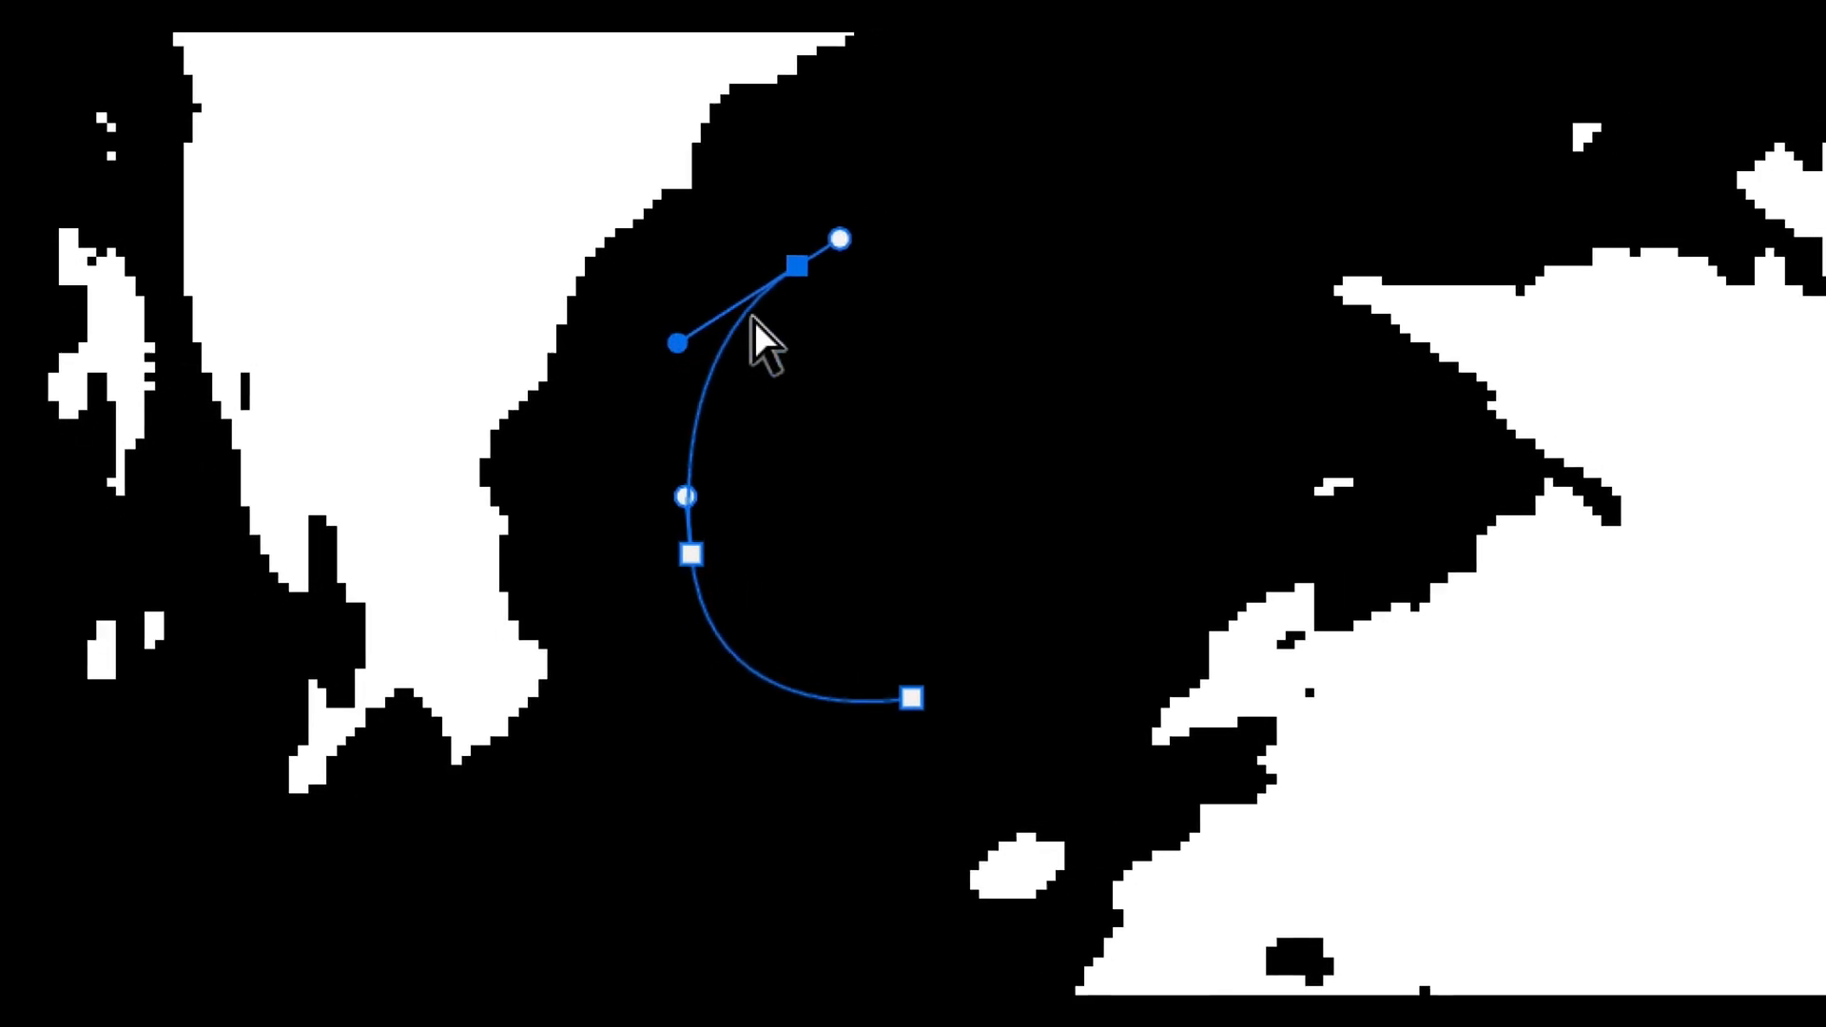
drag(854, 248, 875, 316)
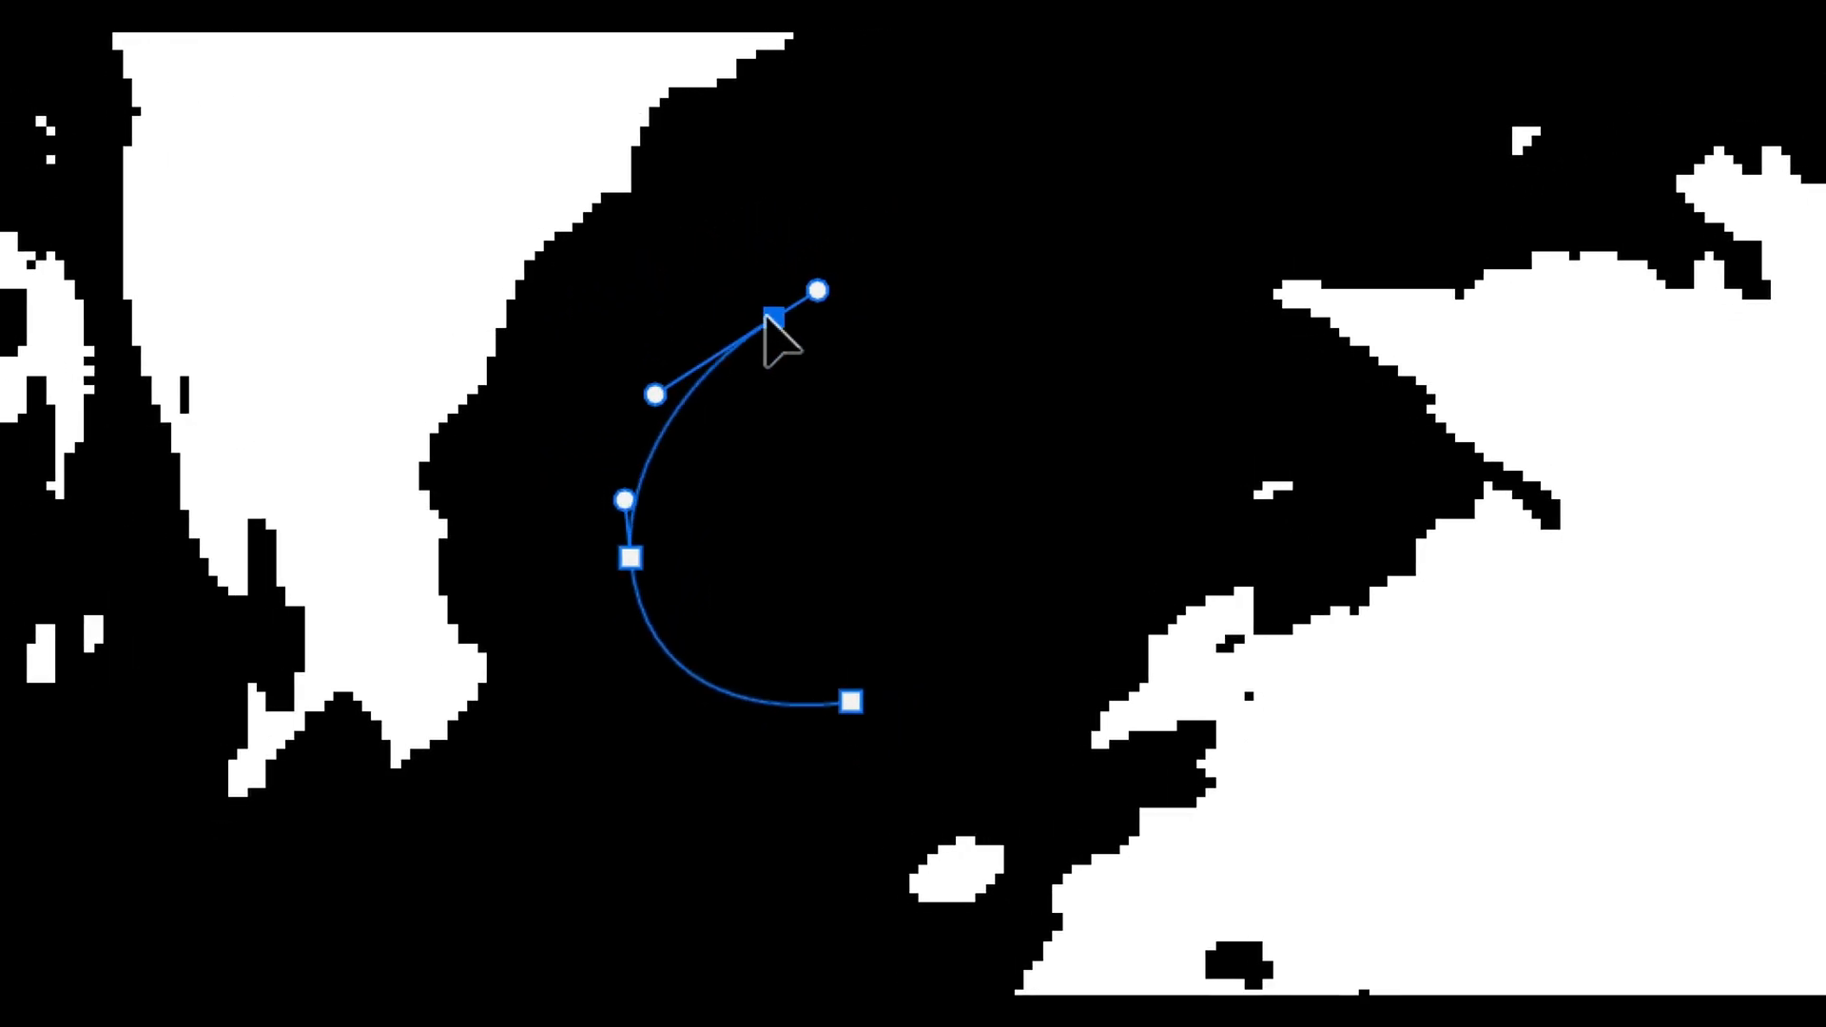
drag(987, 359, 991, 376)
drag(806, 328, 631, 392)
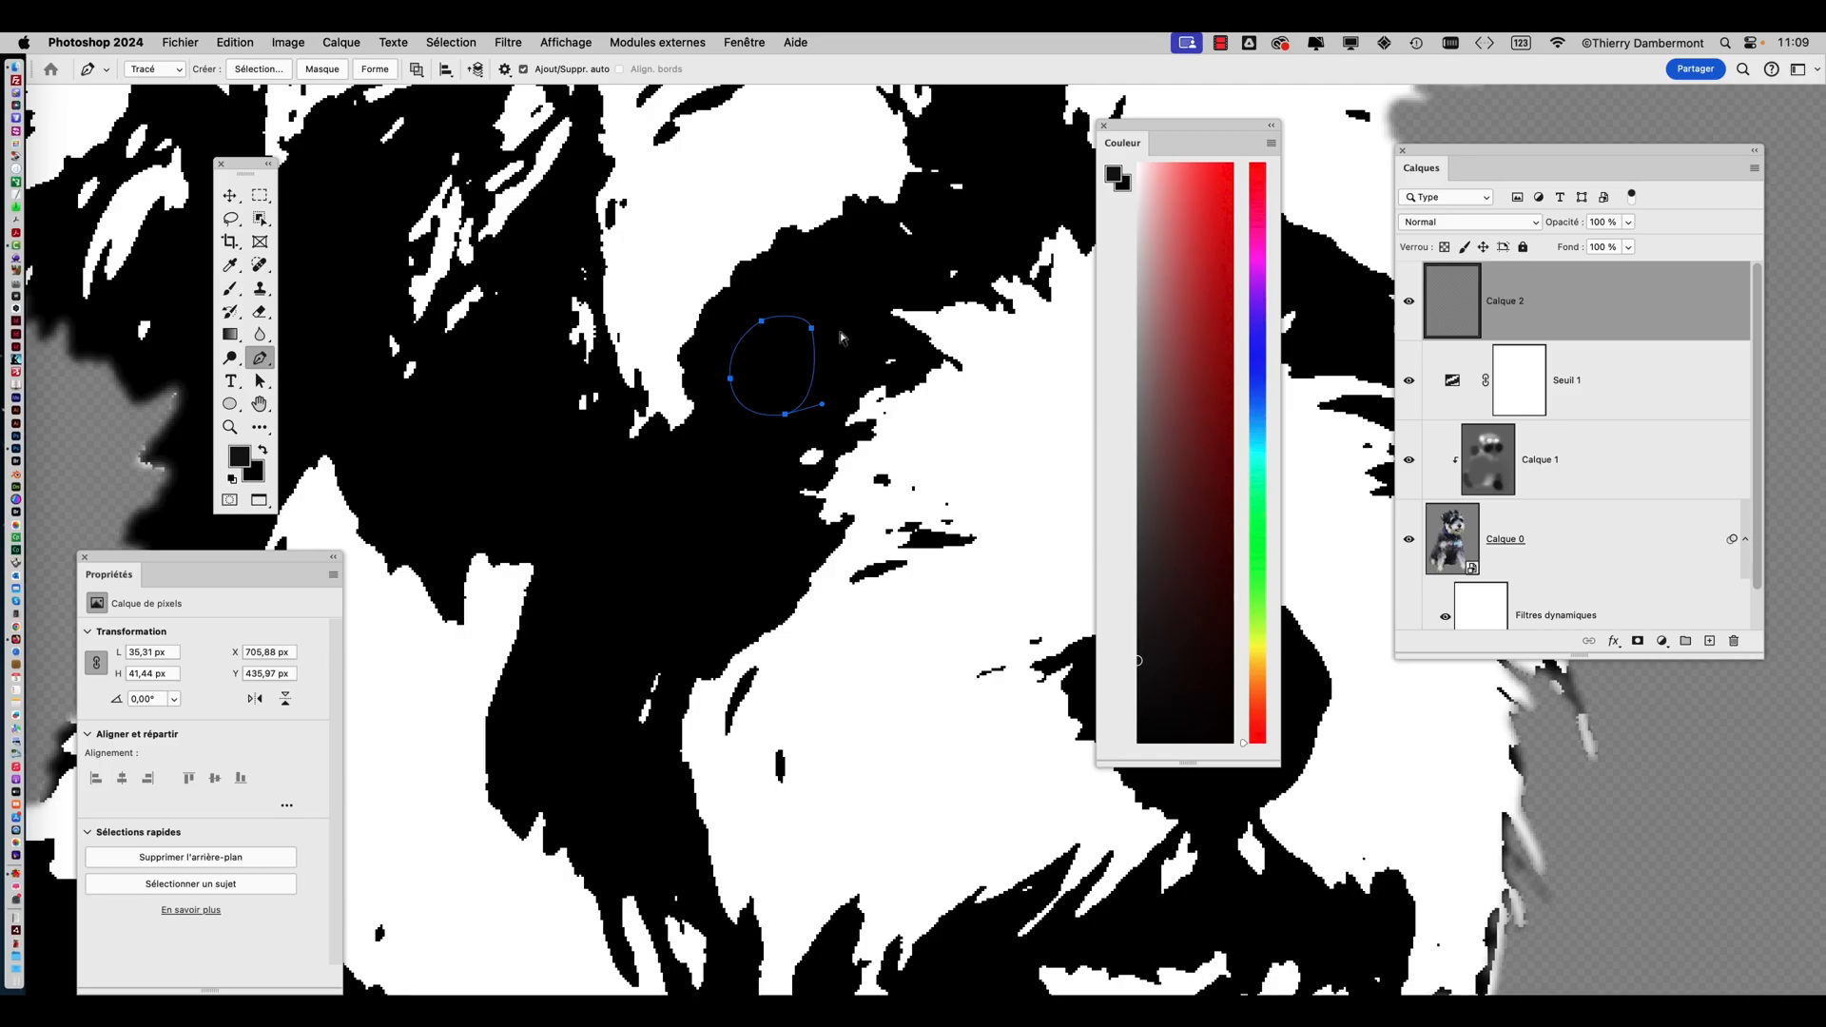
click(809, 323)
Select the whole eye path with the Path Selection tool and move it to about X 720 px, Y 430 px
drag(240, 164, 628, 137)
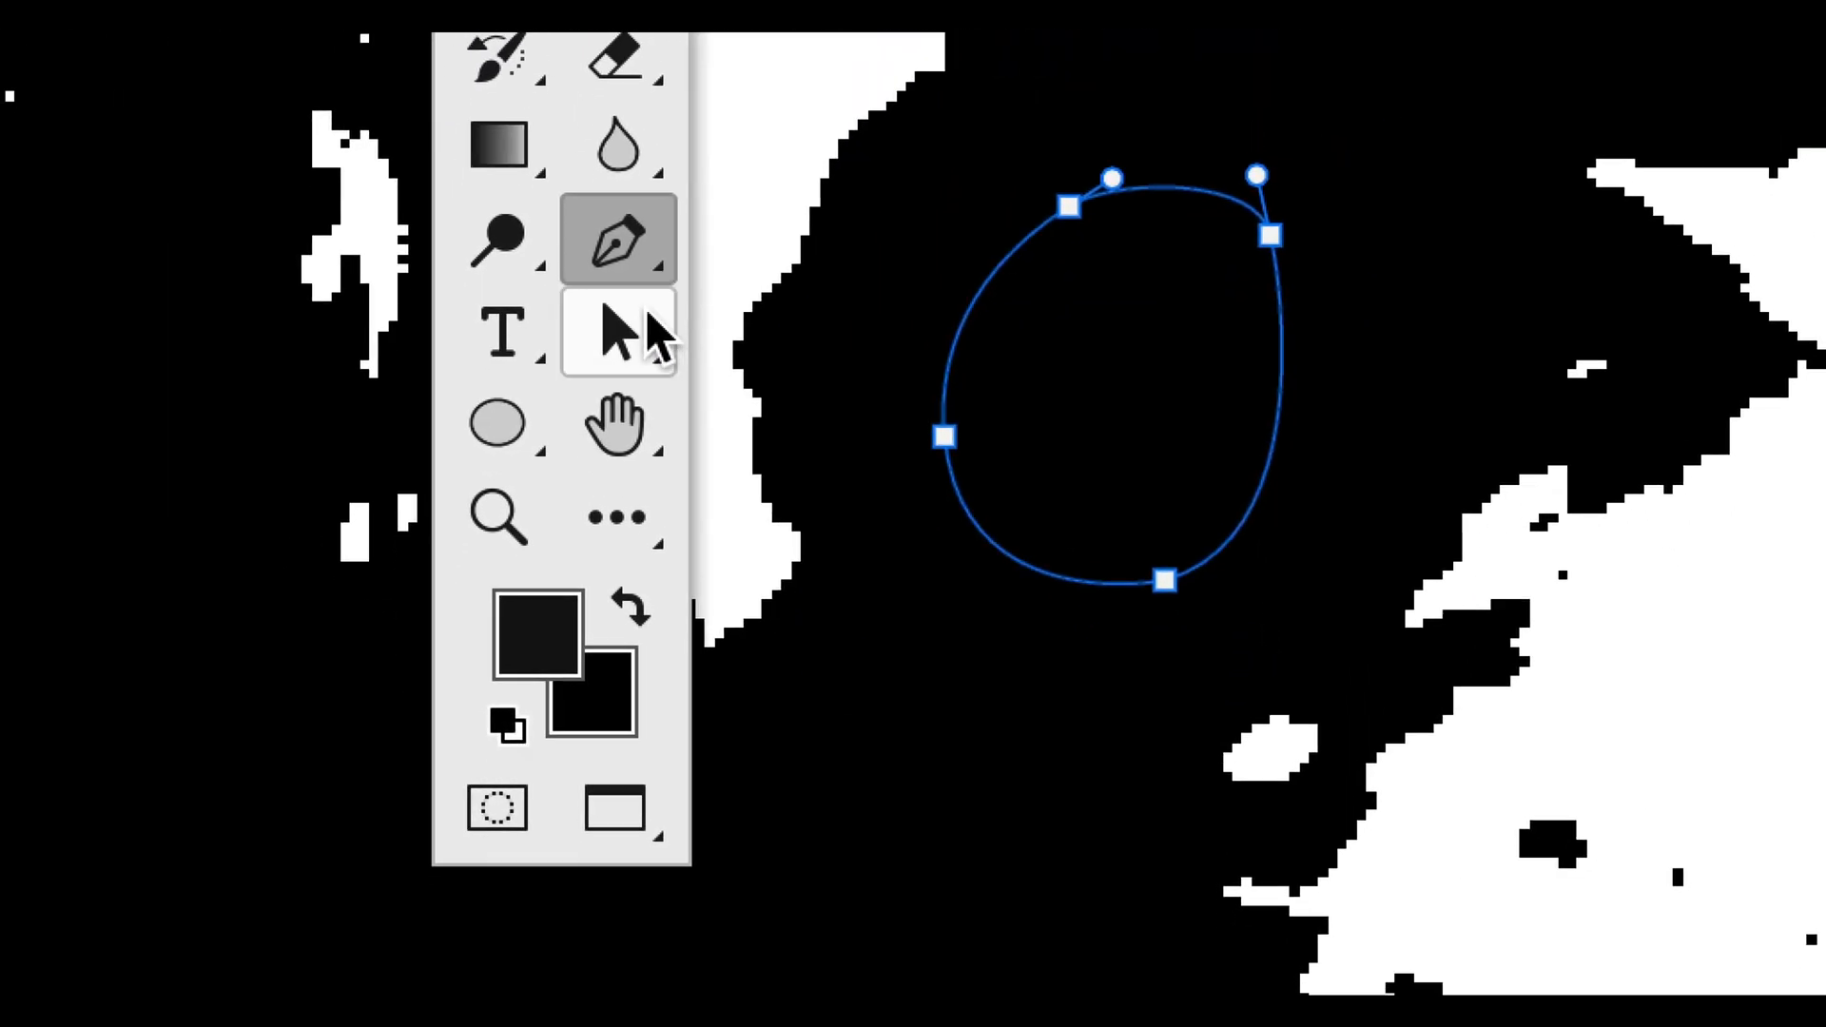
click(656, 333)
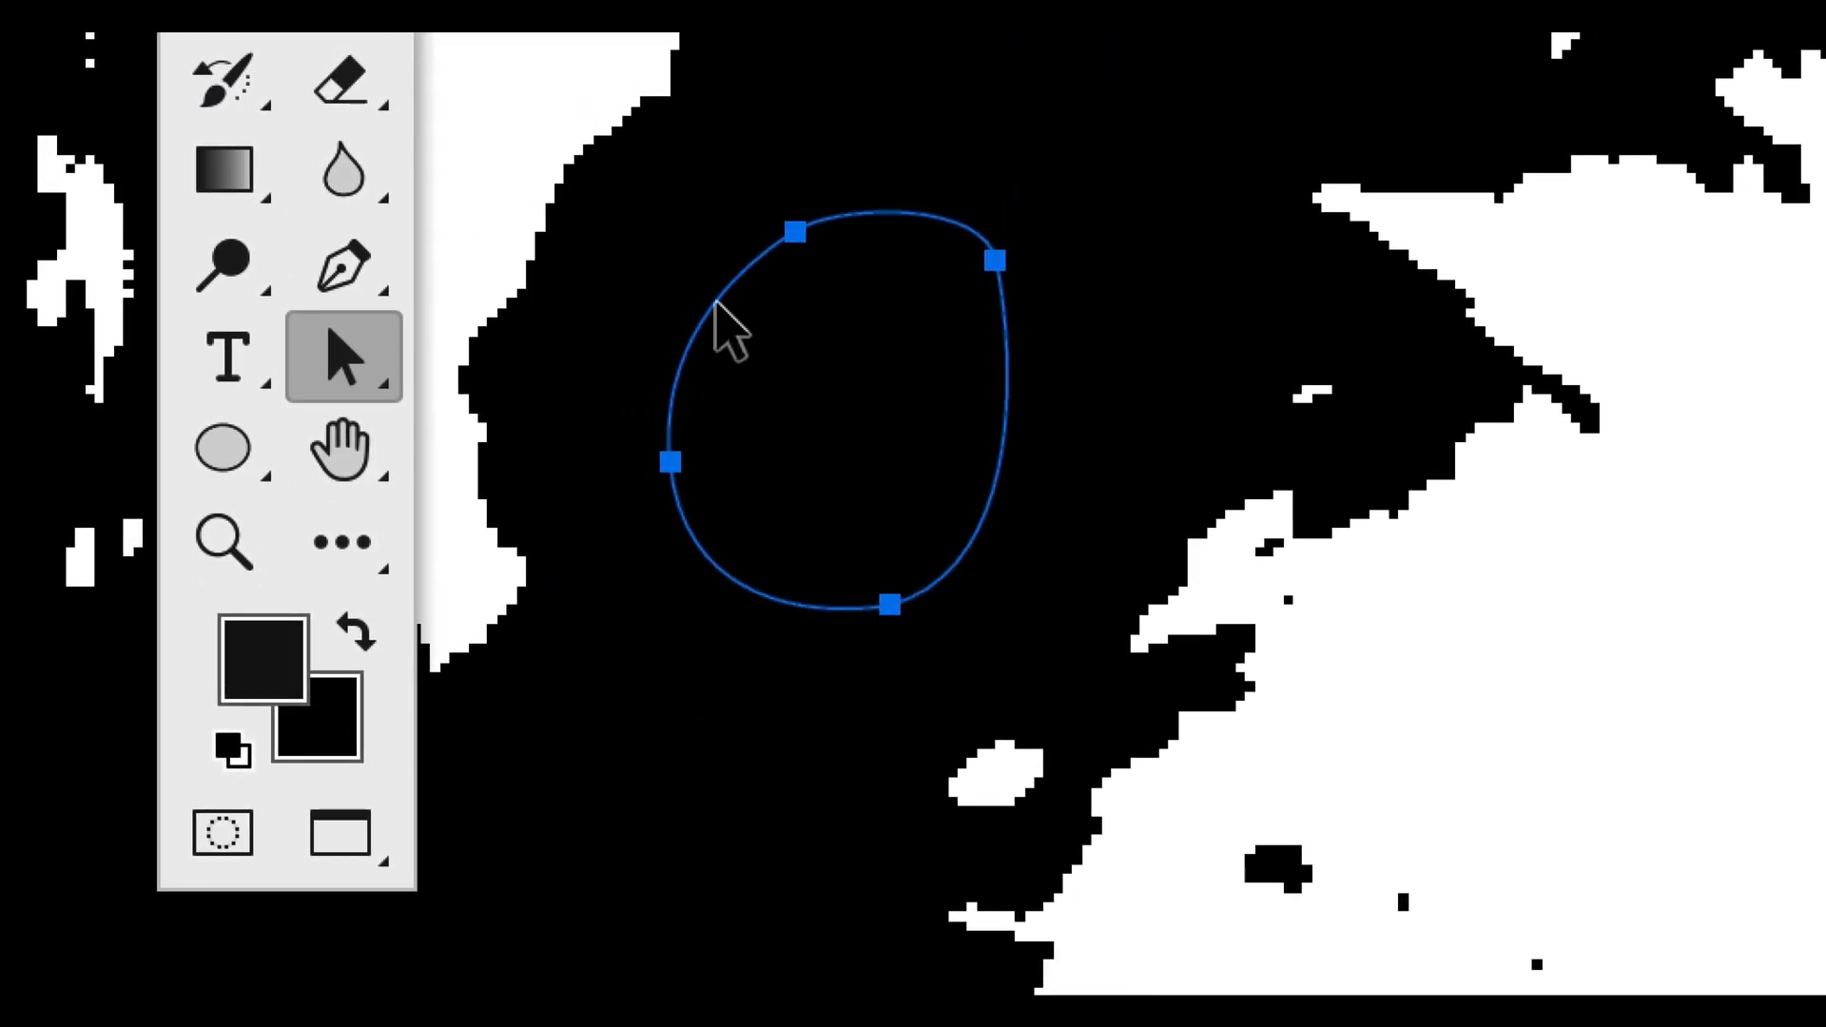
drag(716, 303, 794, 306)
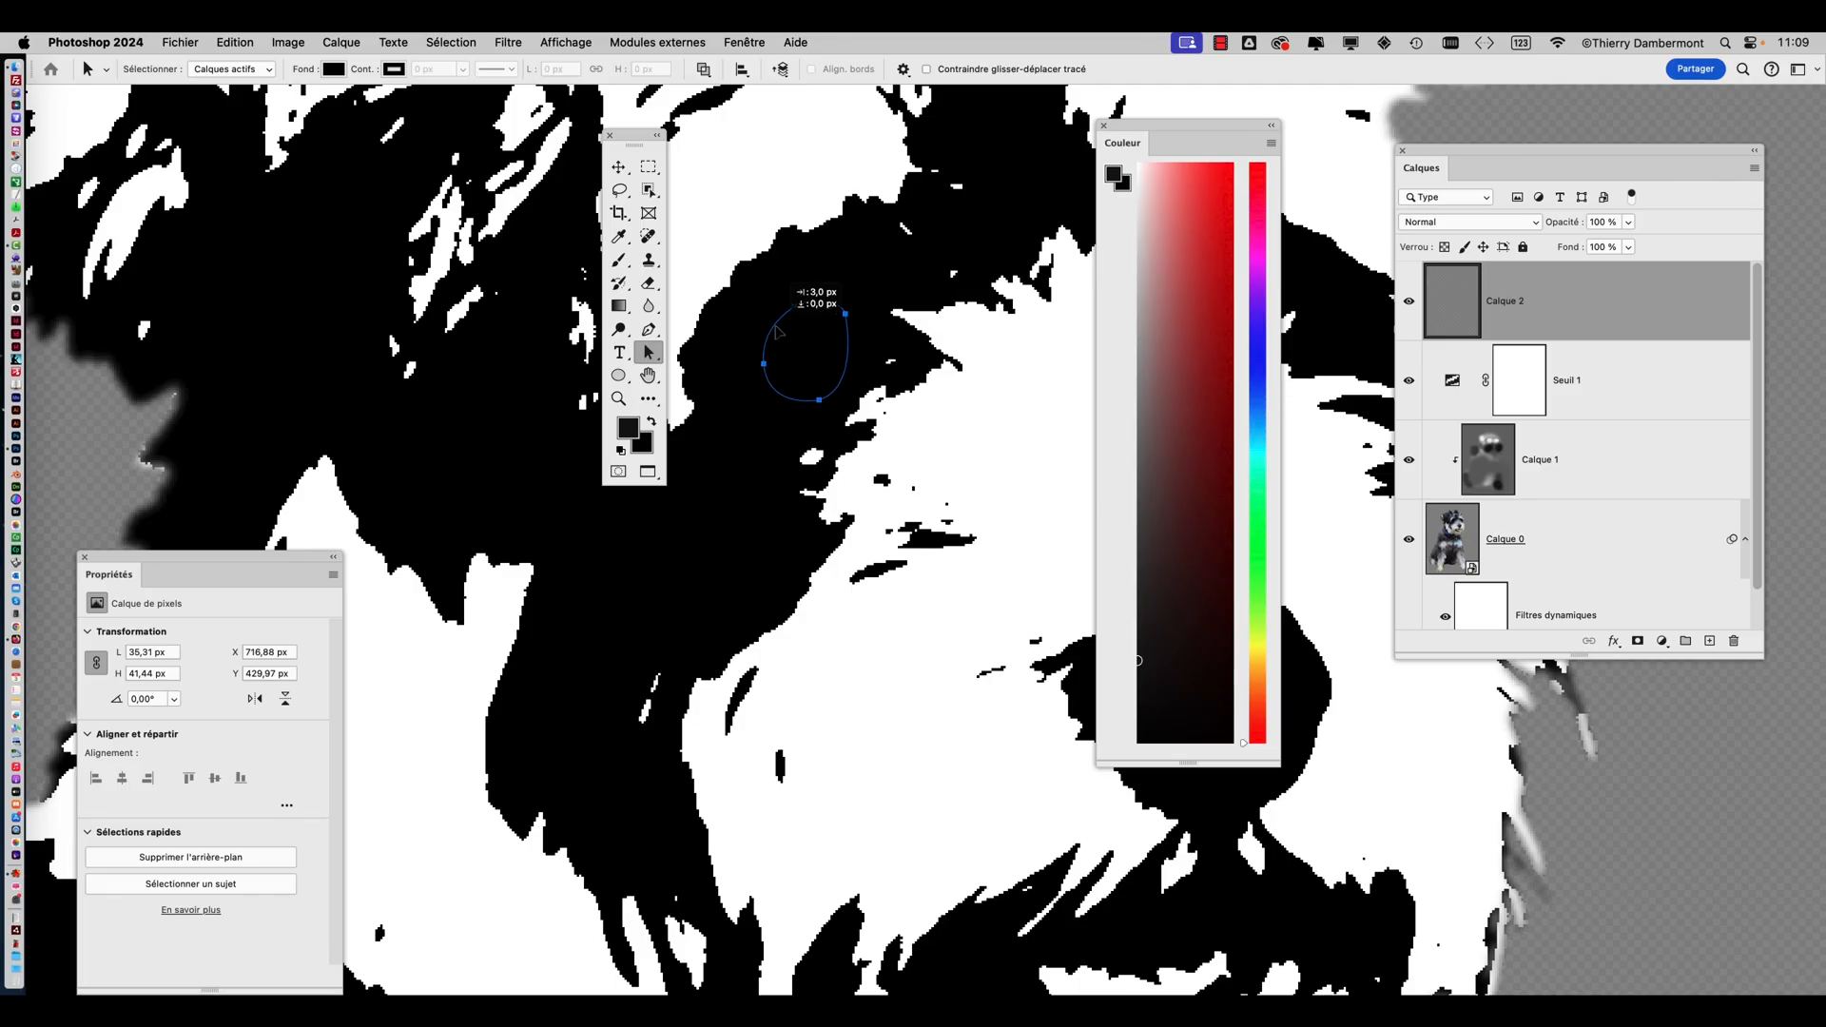
Resize the eye path to about 28 by 40 px with Transformation manuelle du tracé and apply the transformation
scroll(781, 317, down, 1)
scroll(782, 317, down, 1)
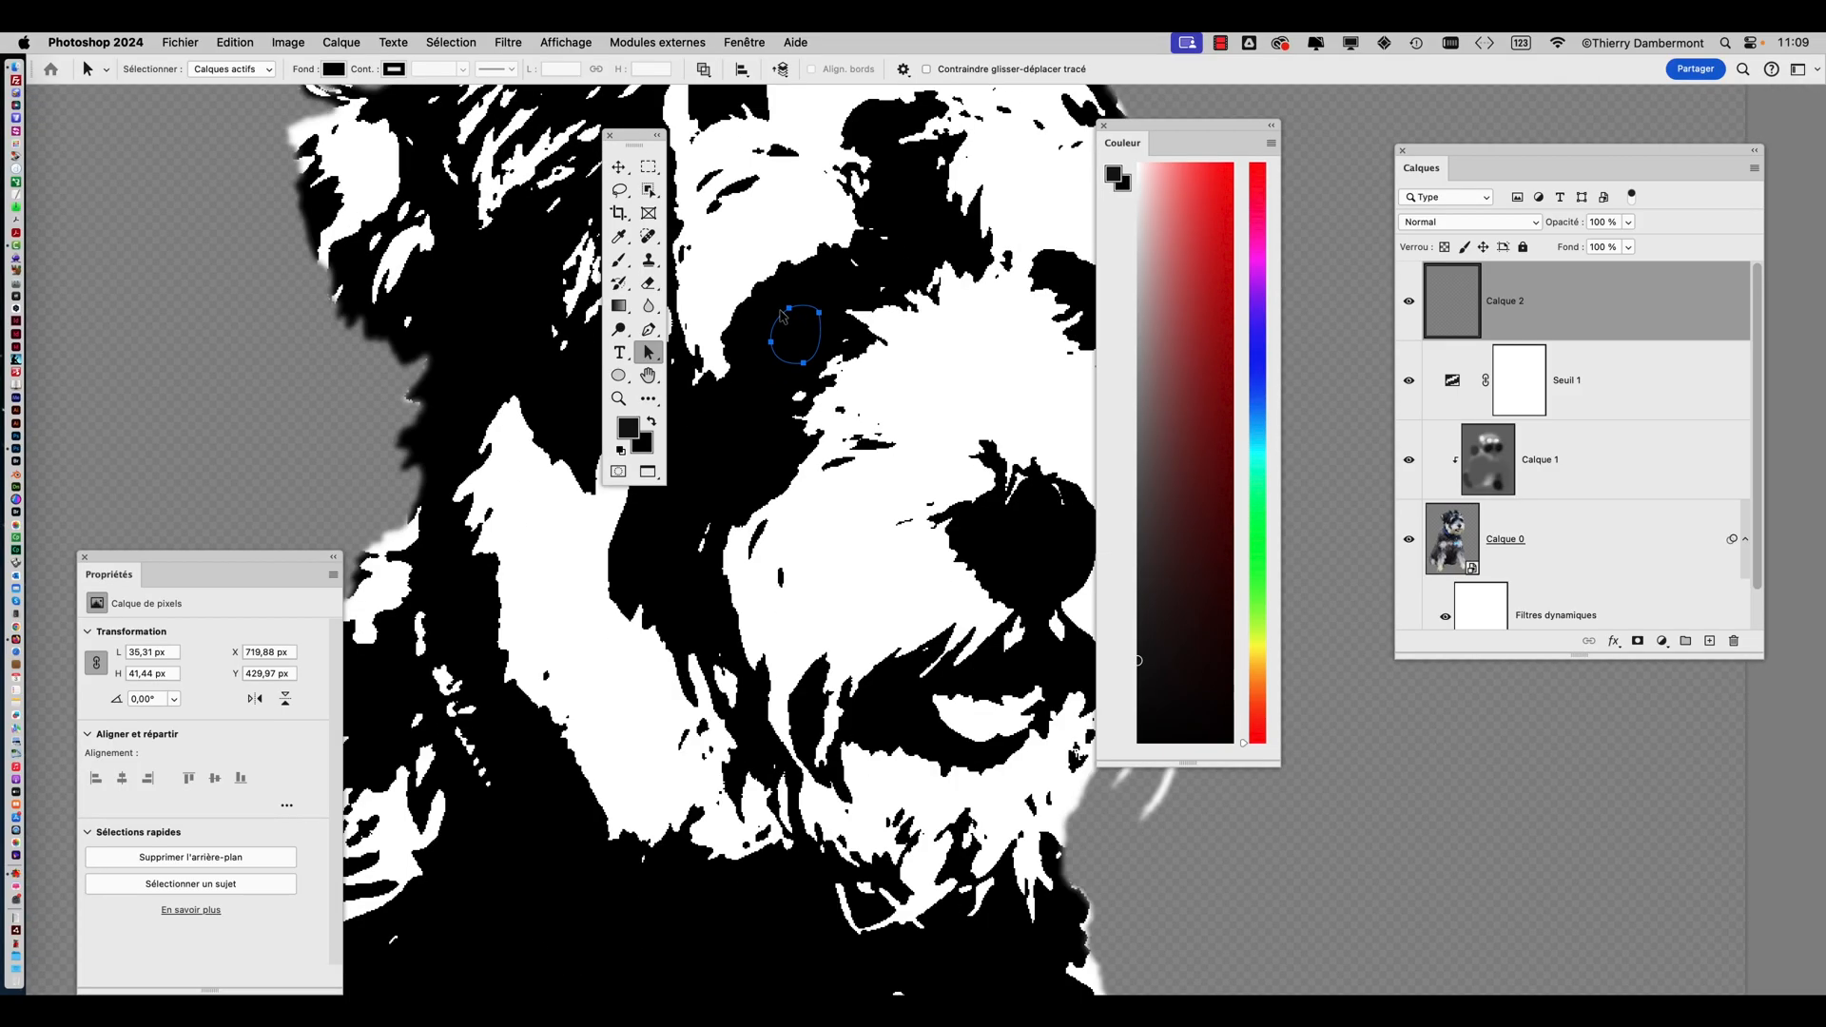
click(234, 41)
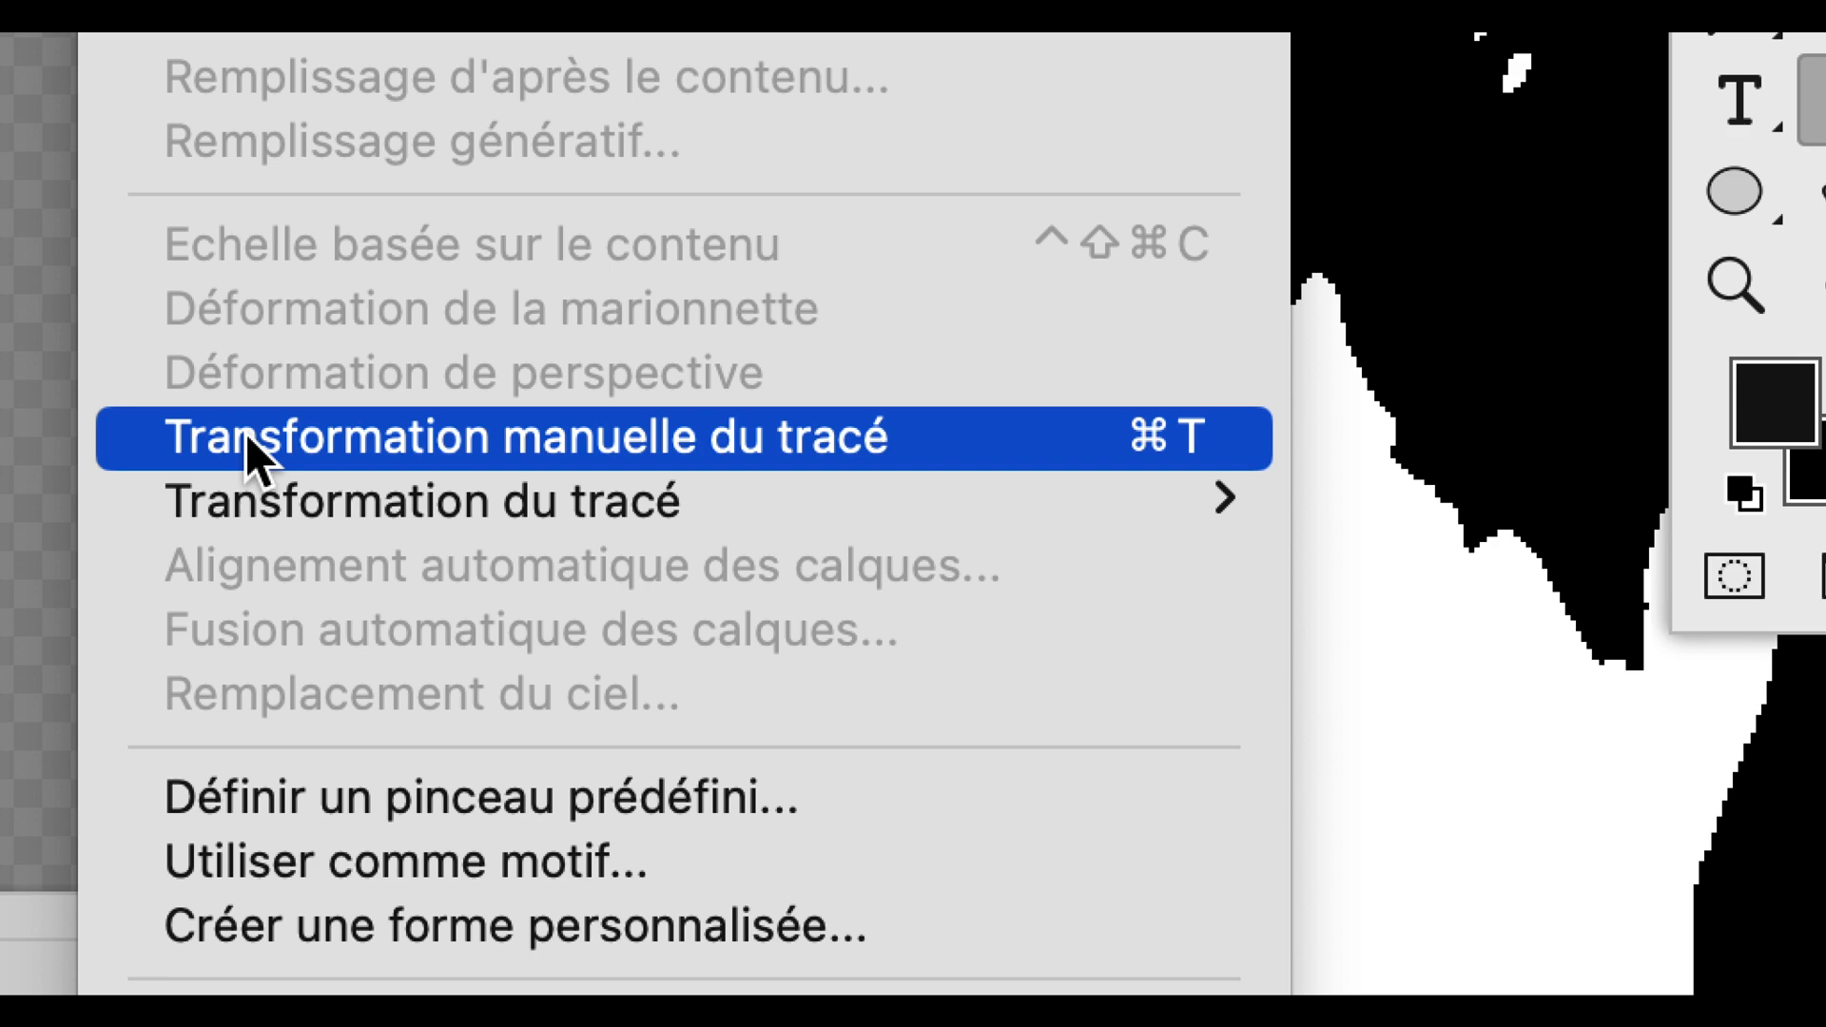
click(246, 431)
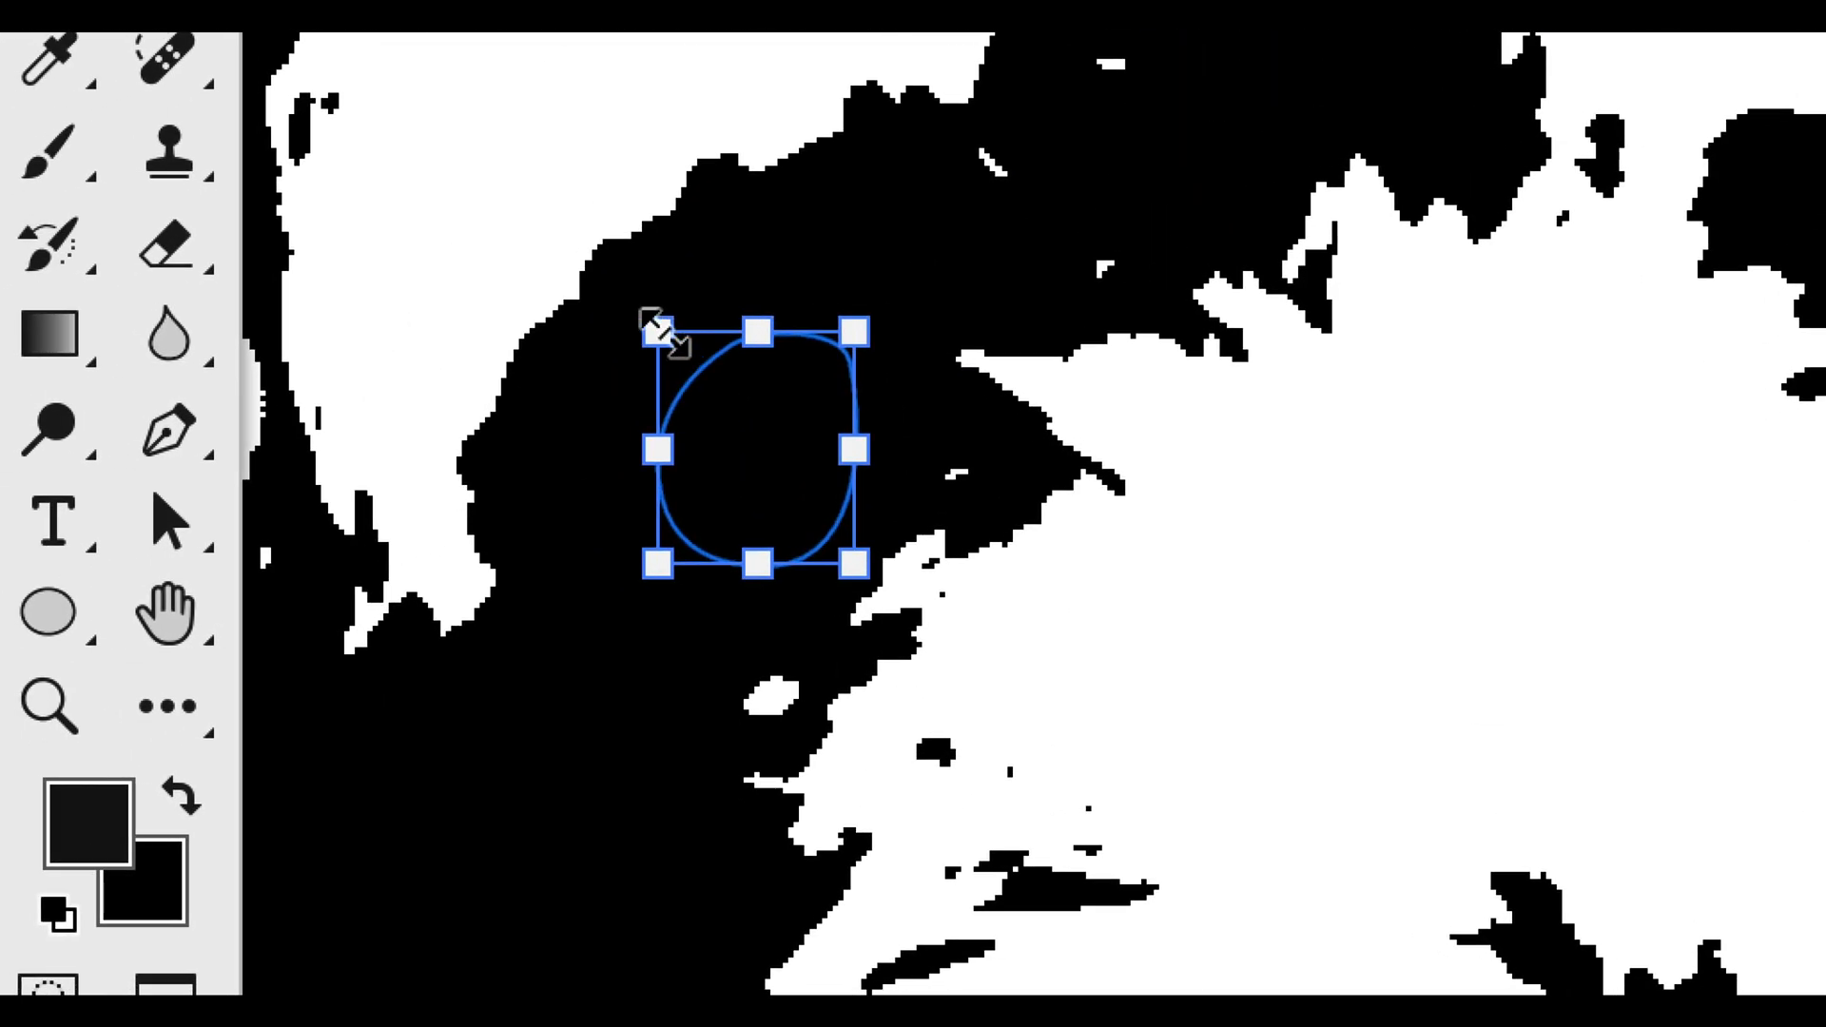
scroll(666, 328, up, 1)
mouse_move(656, 328)
mouse_down()
mouse_move(726, 340)
mouse_move(668, 326)
mouse_move(648, 342)
mouse_move(665, 322)
mouse_up()
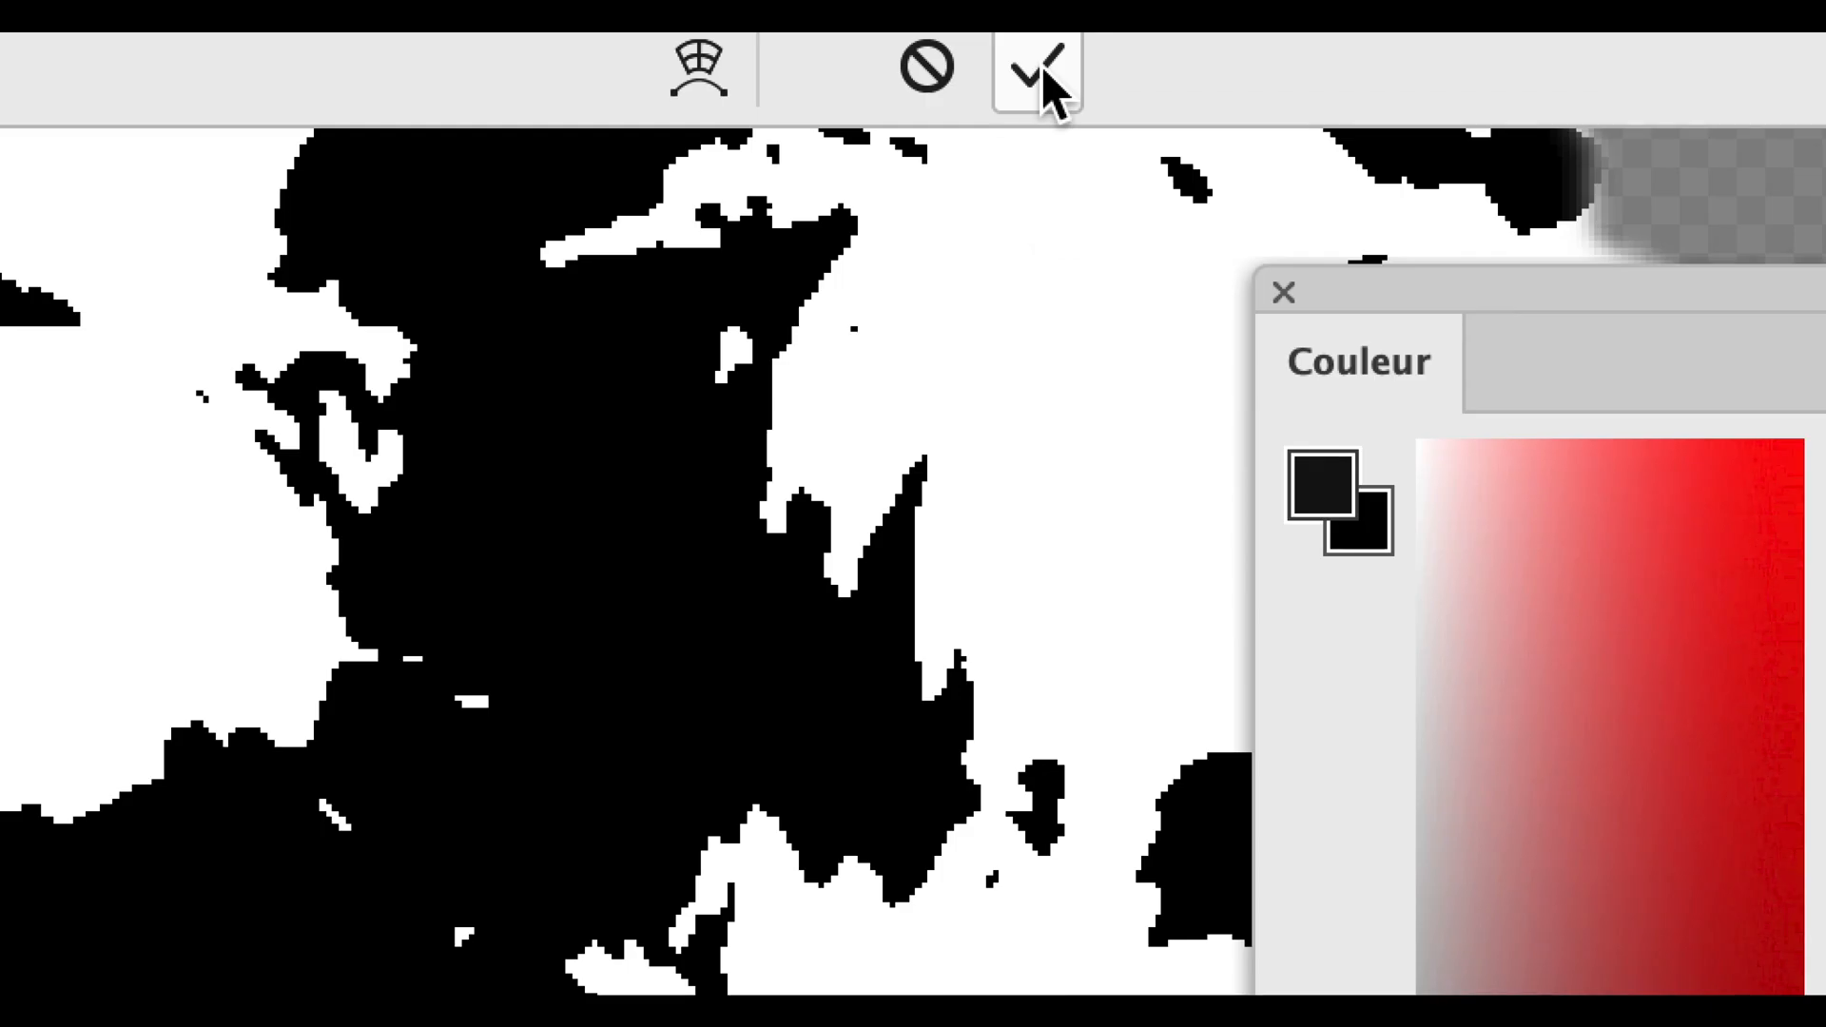
click(1043, 68)
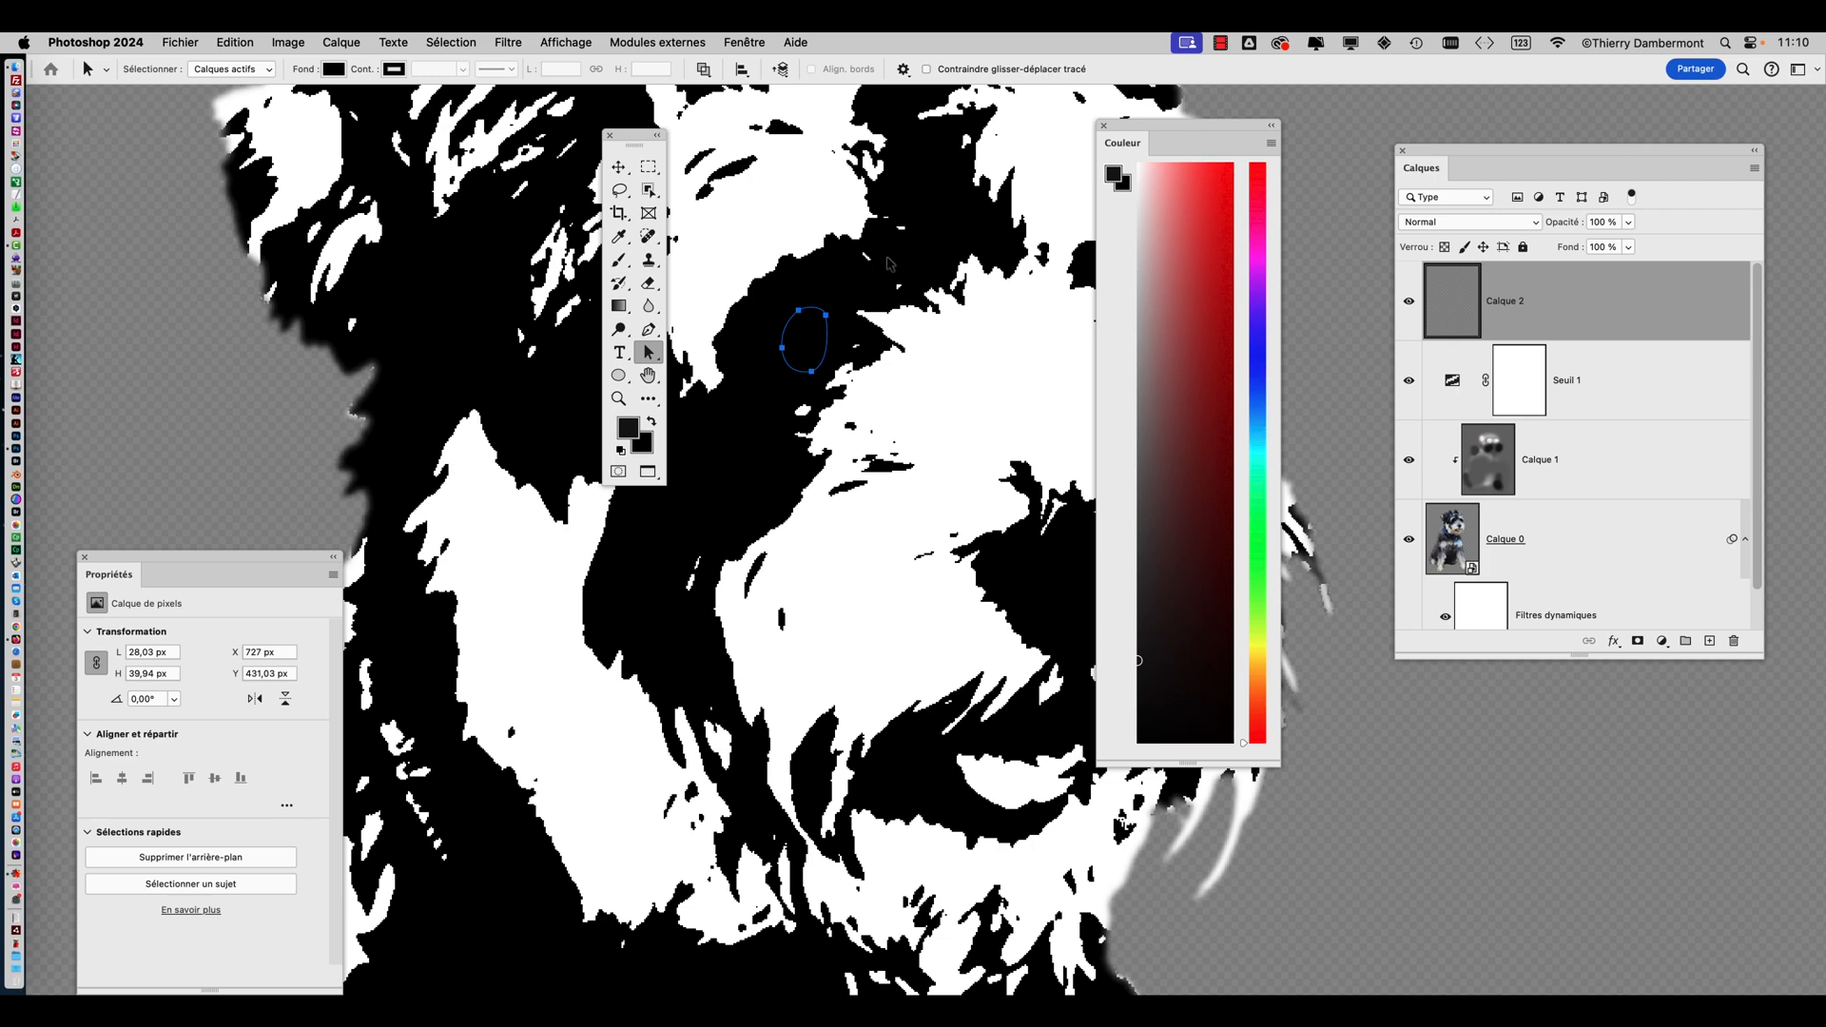
Move the tools and Couleur panels clear of the dog's head and deselect the eye path's anchor points
scroll(416, 842, up, 3)
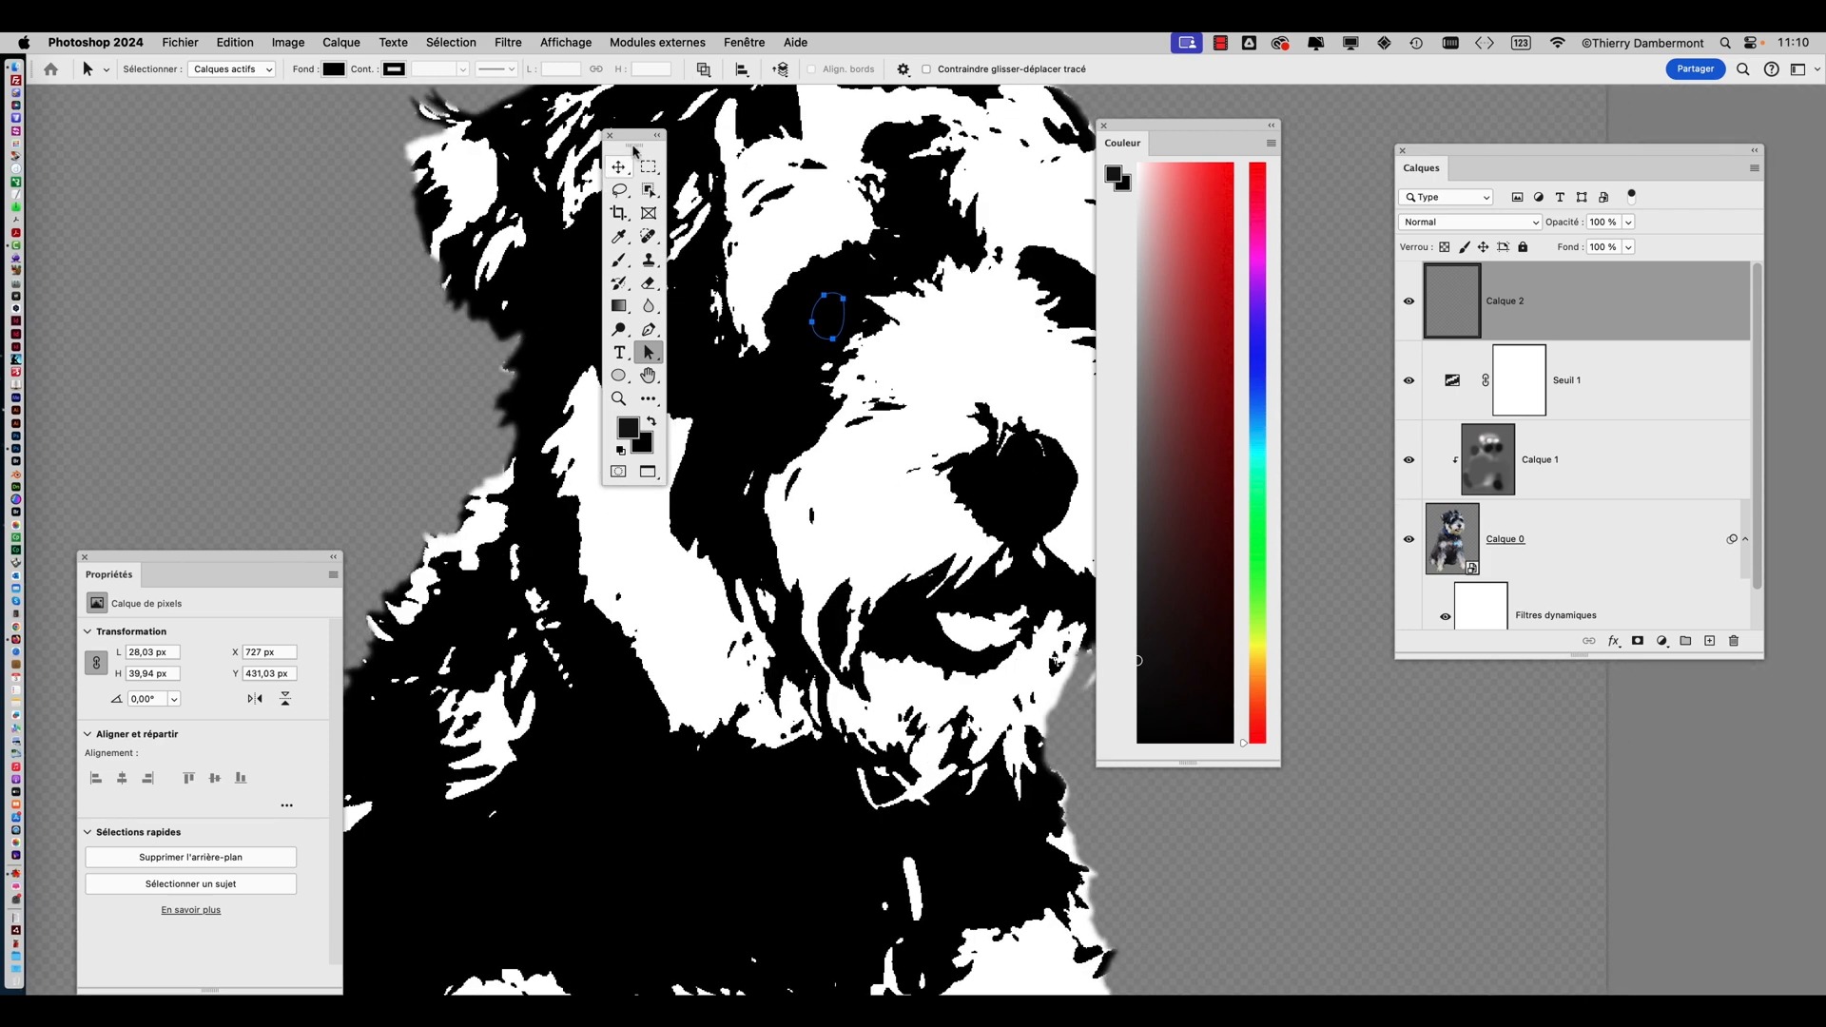
drag(636, 144, 357, 150)
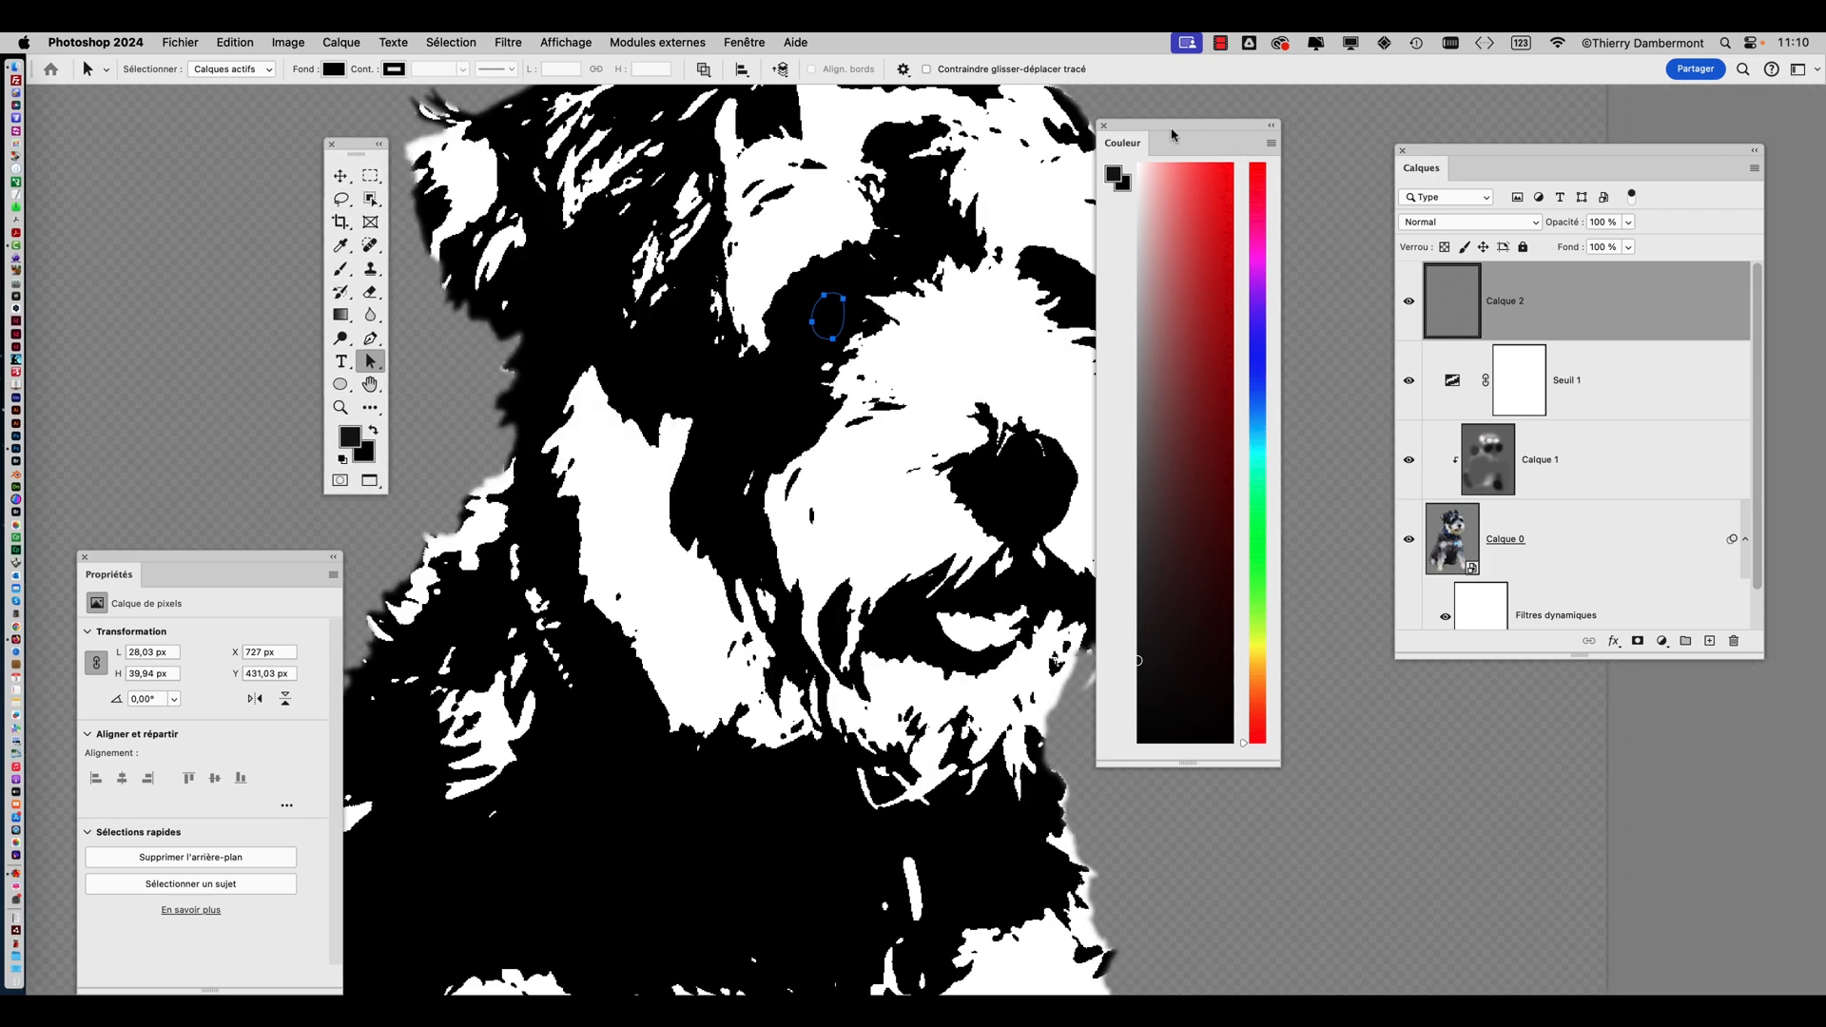
drag(1172, 134, 1216, 122)
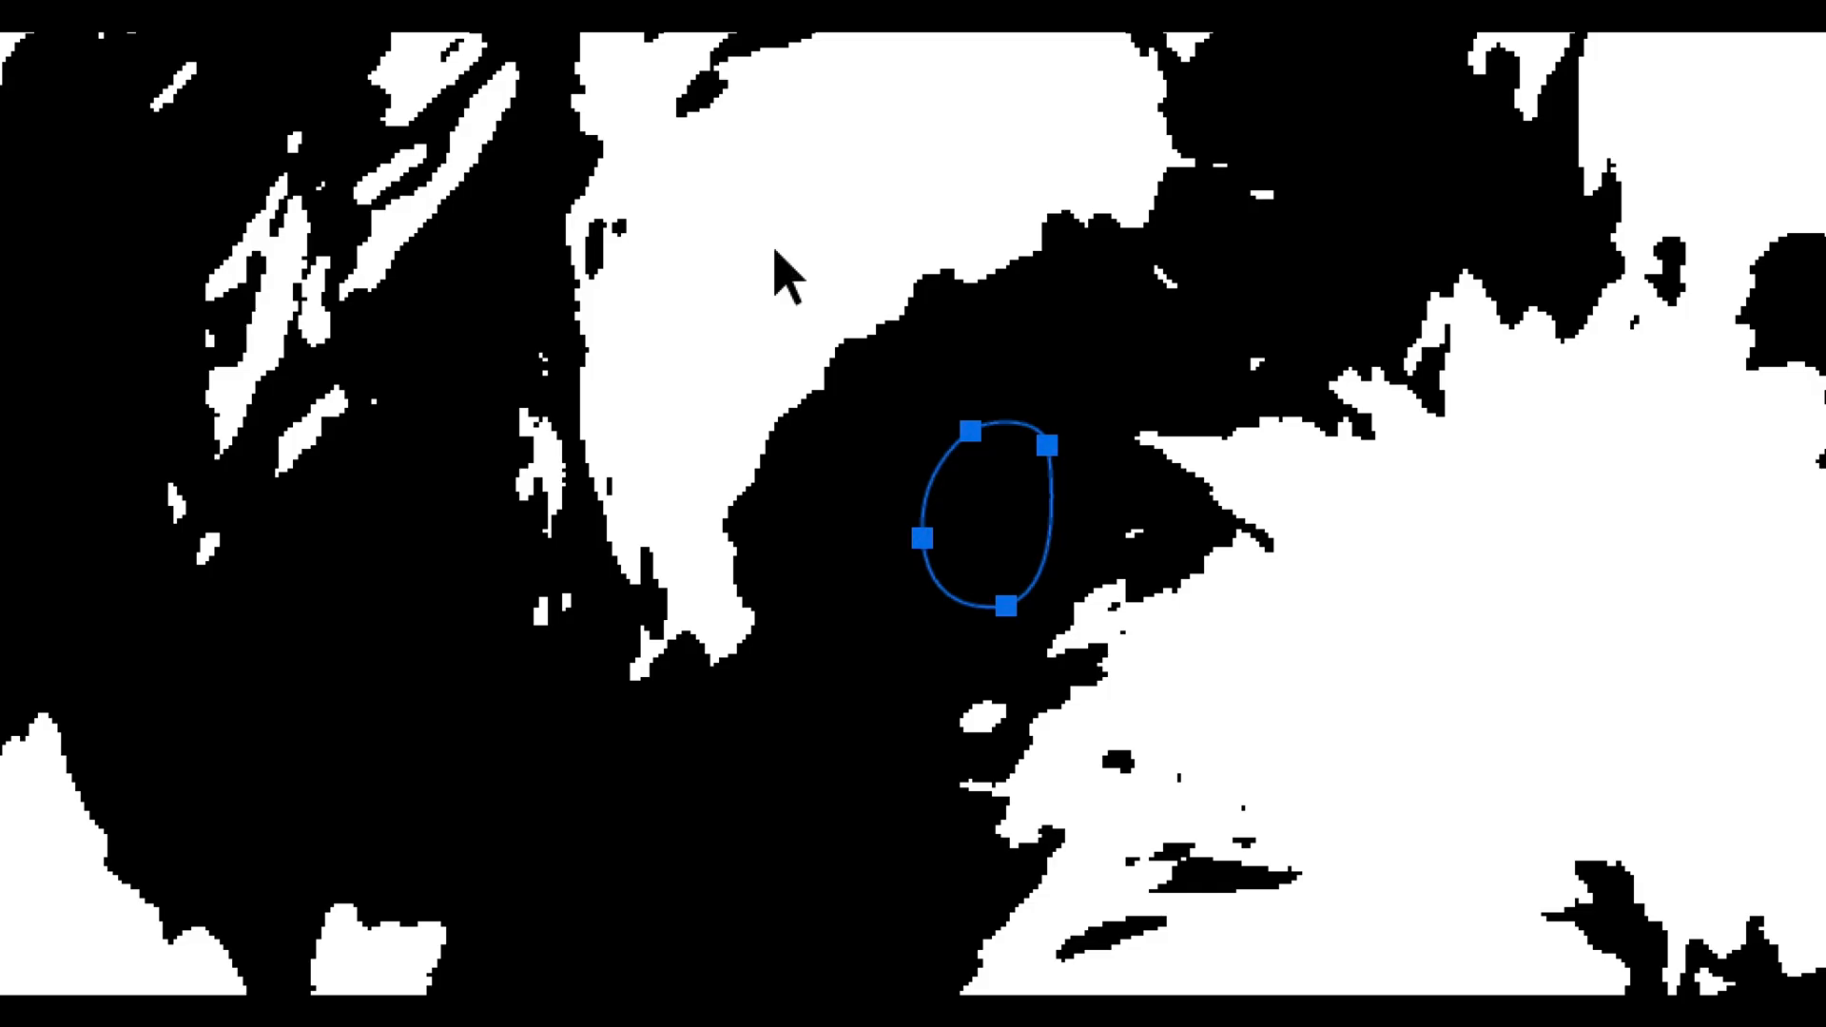
click(776, 252)
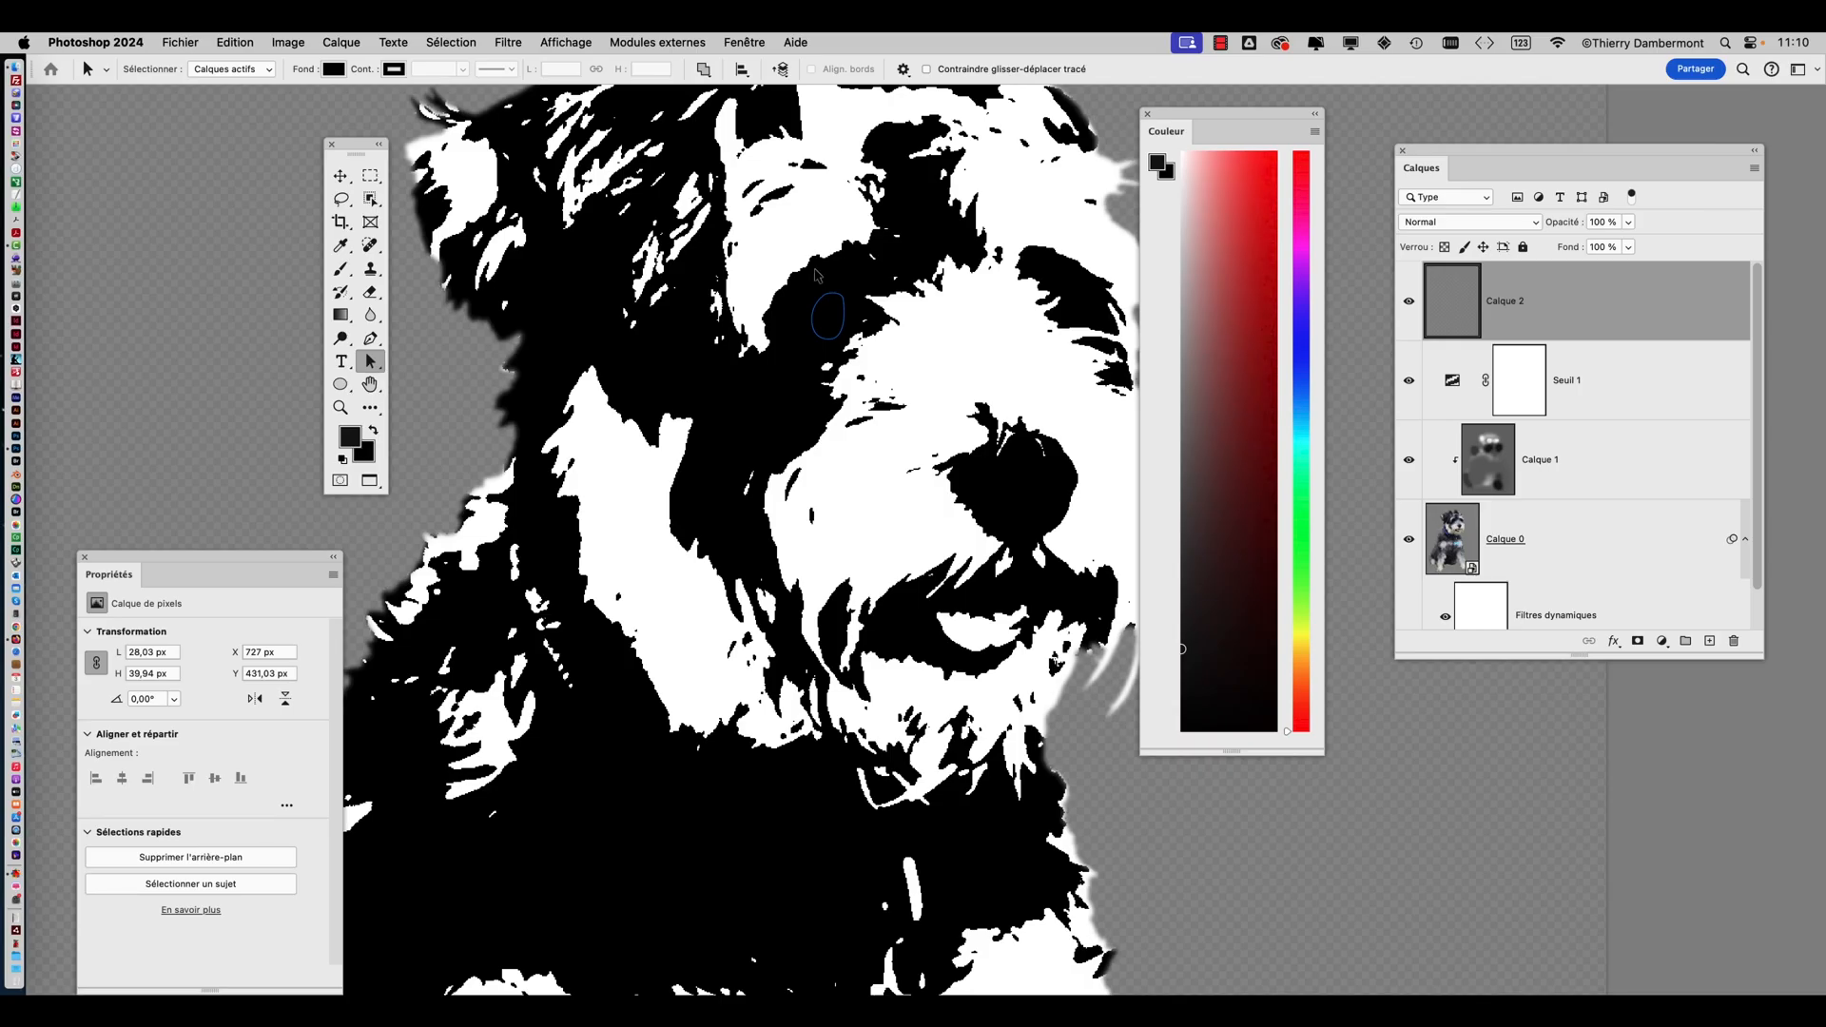
drag(773, 290, 547, 268)
Show the Tracés panel, place it over the document and shrink its height
click(742, 40)
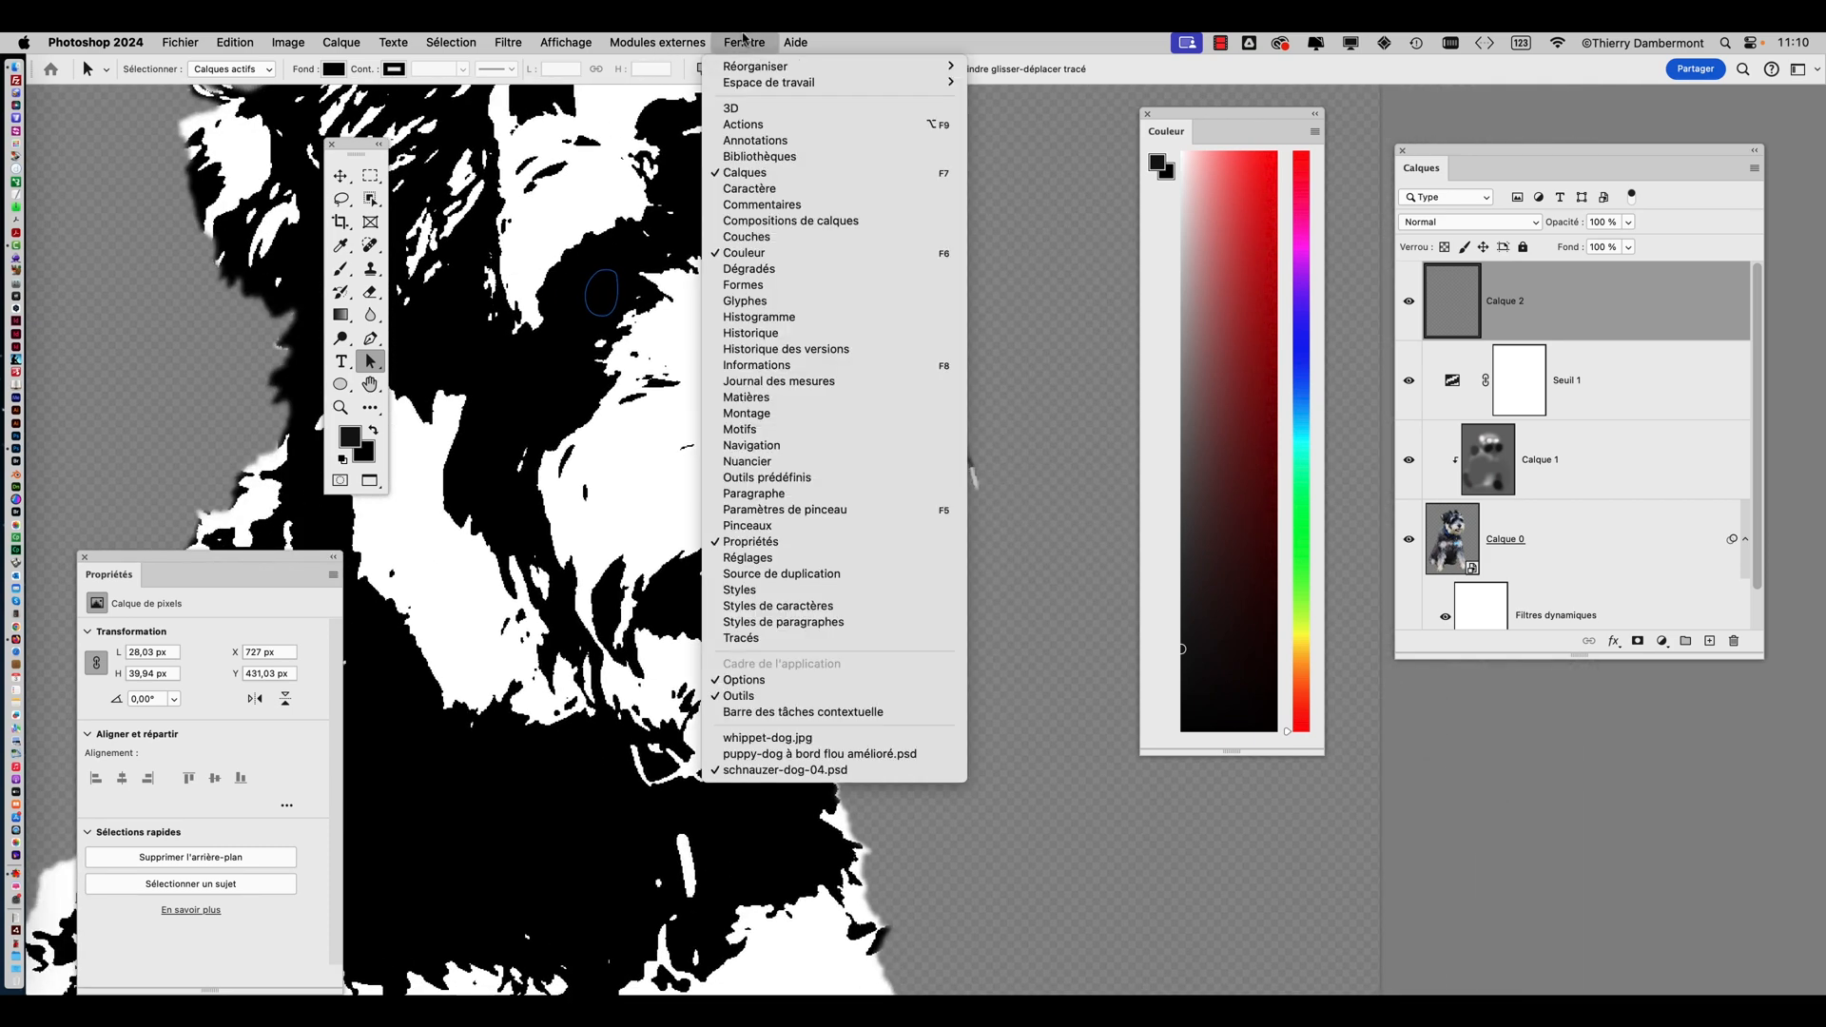
click(797, 639)
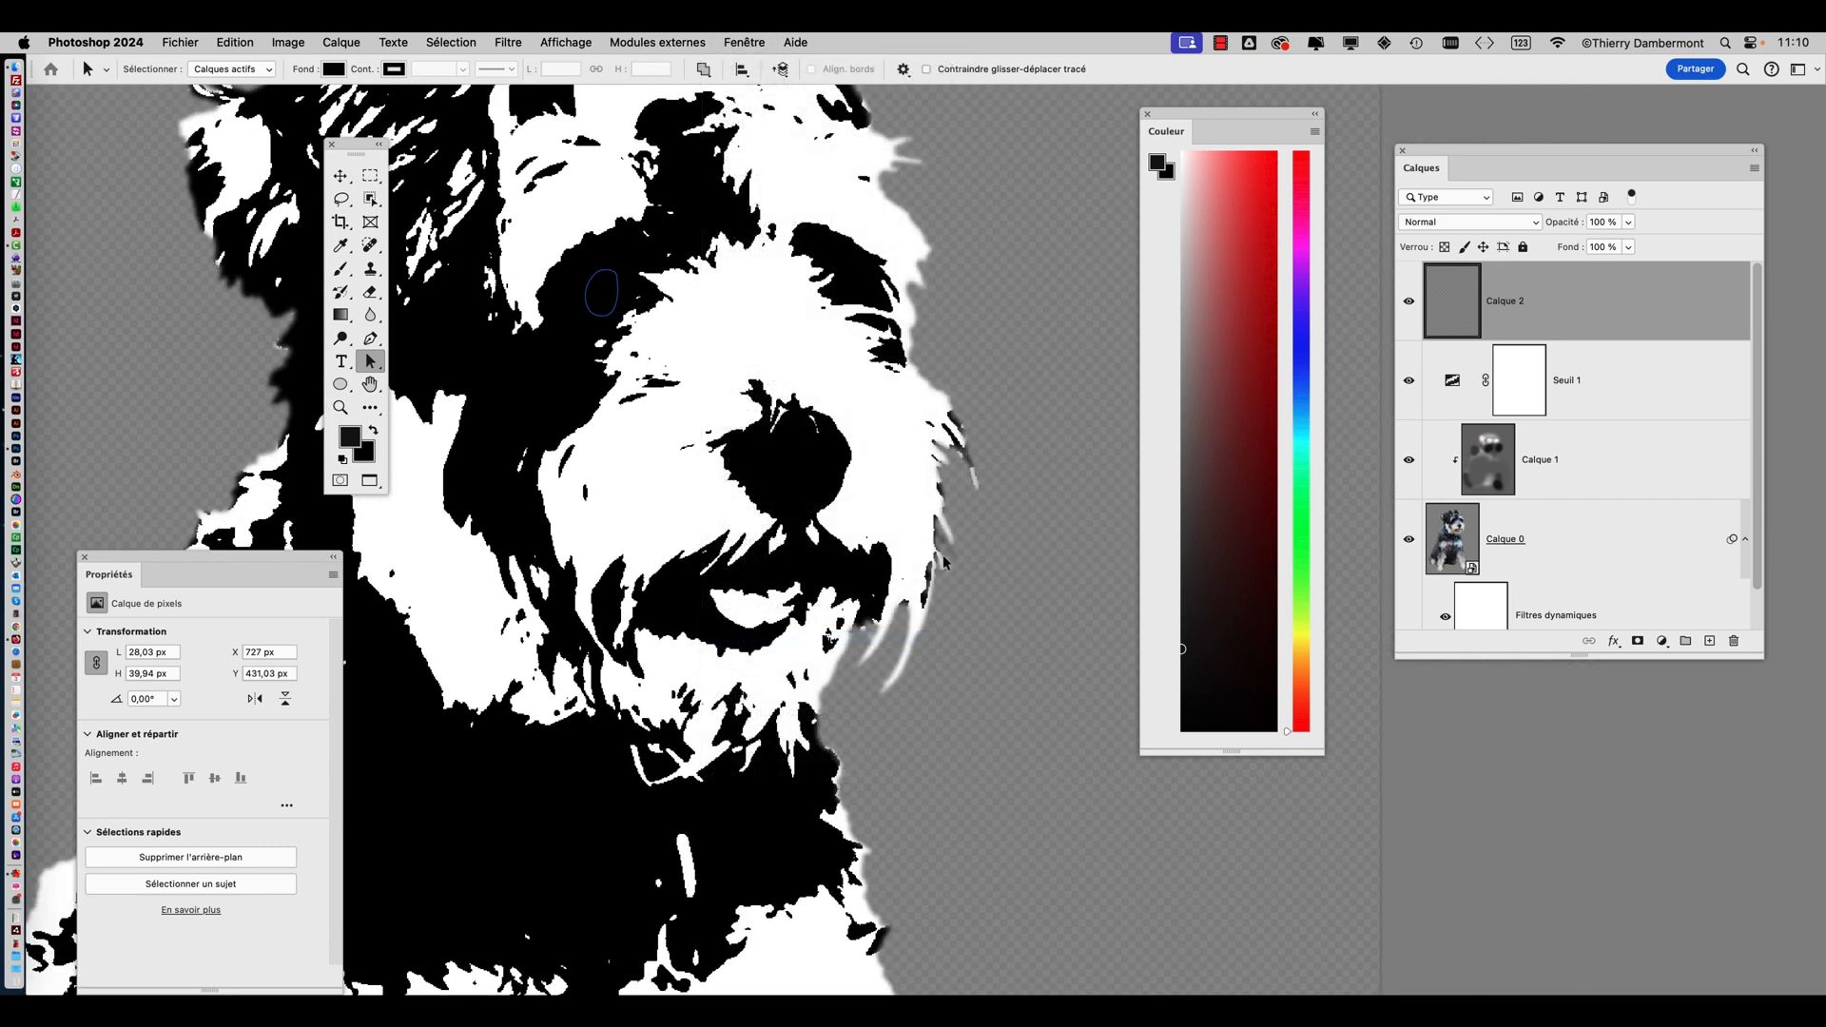
drag(1408, 252, 728, 166)
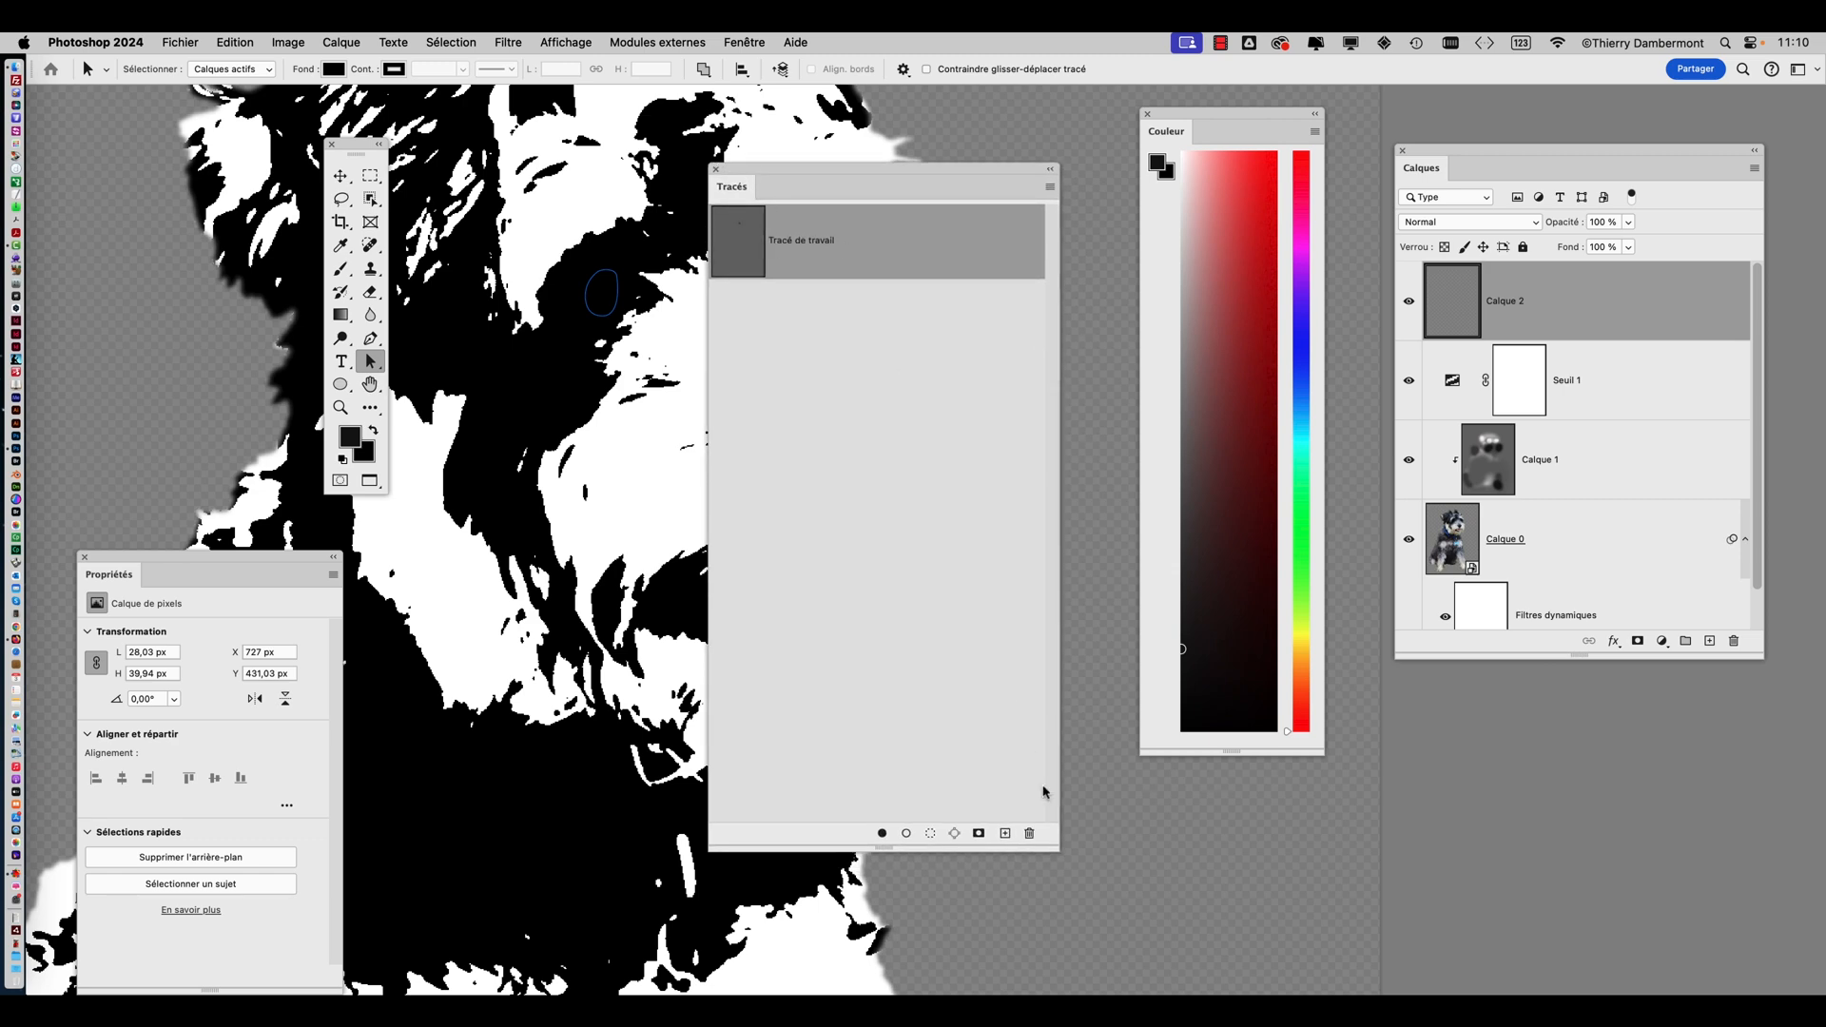
drag(1056, 851, 1007, 385)
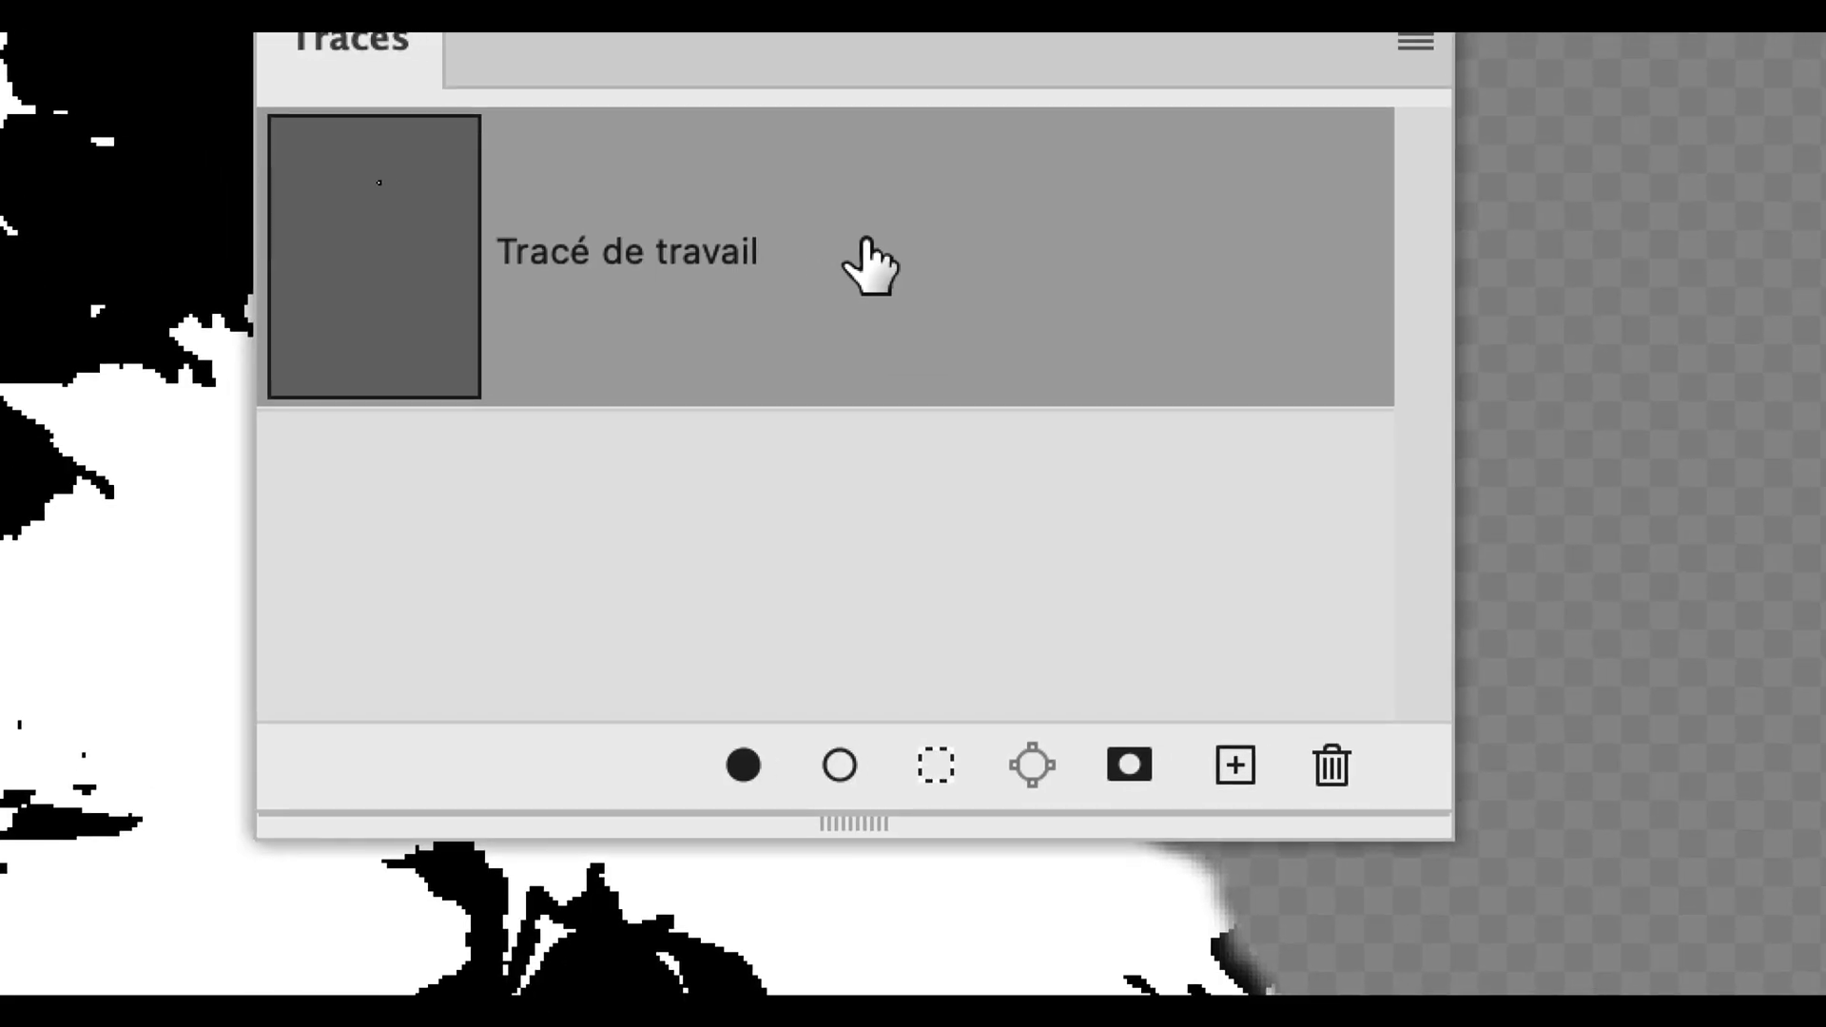
Convert the temporary work path into a saved path and move the Tracés panel away from the eye
drag(868, 252, 1216, 727)
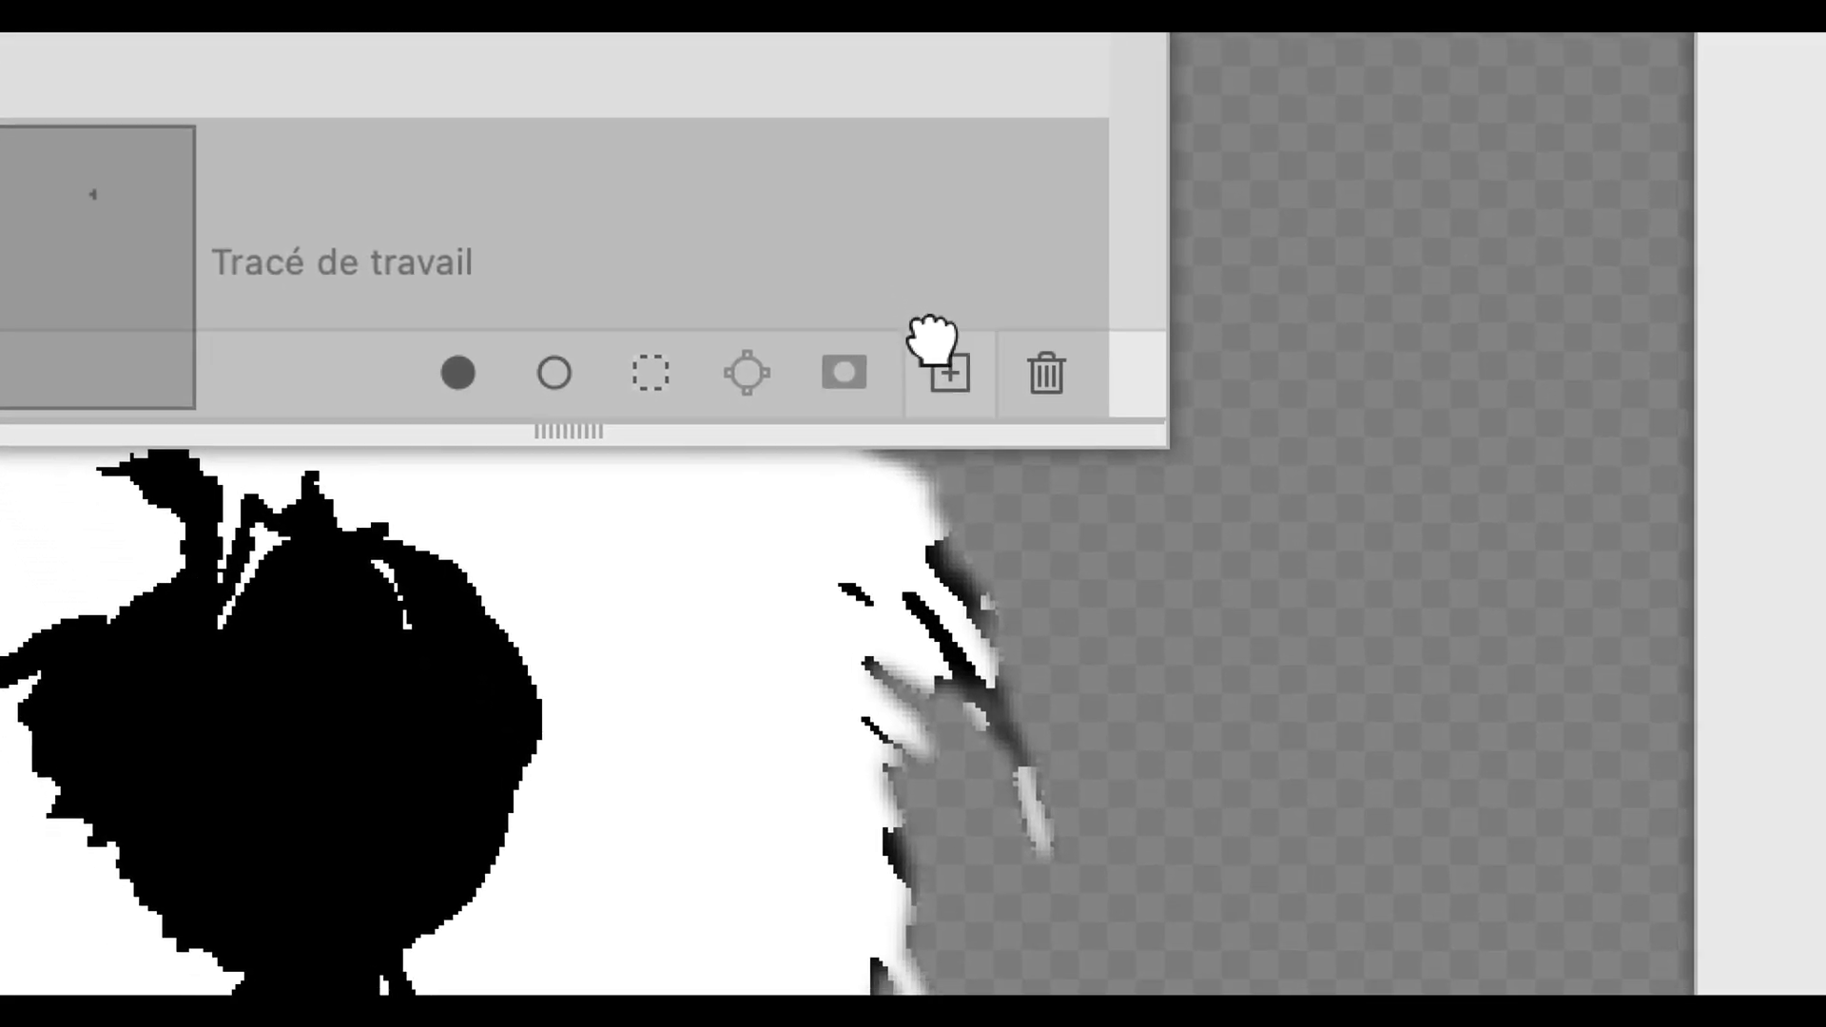
drag(930, 339, 936, 344)
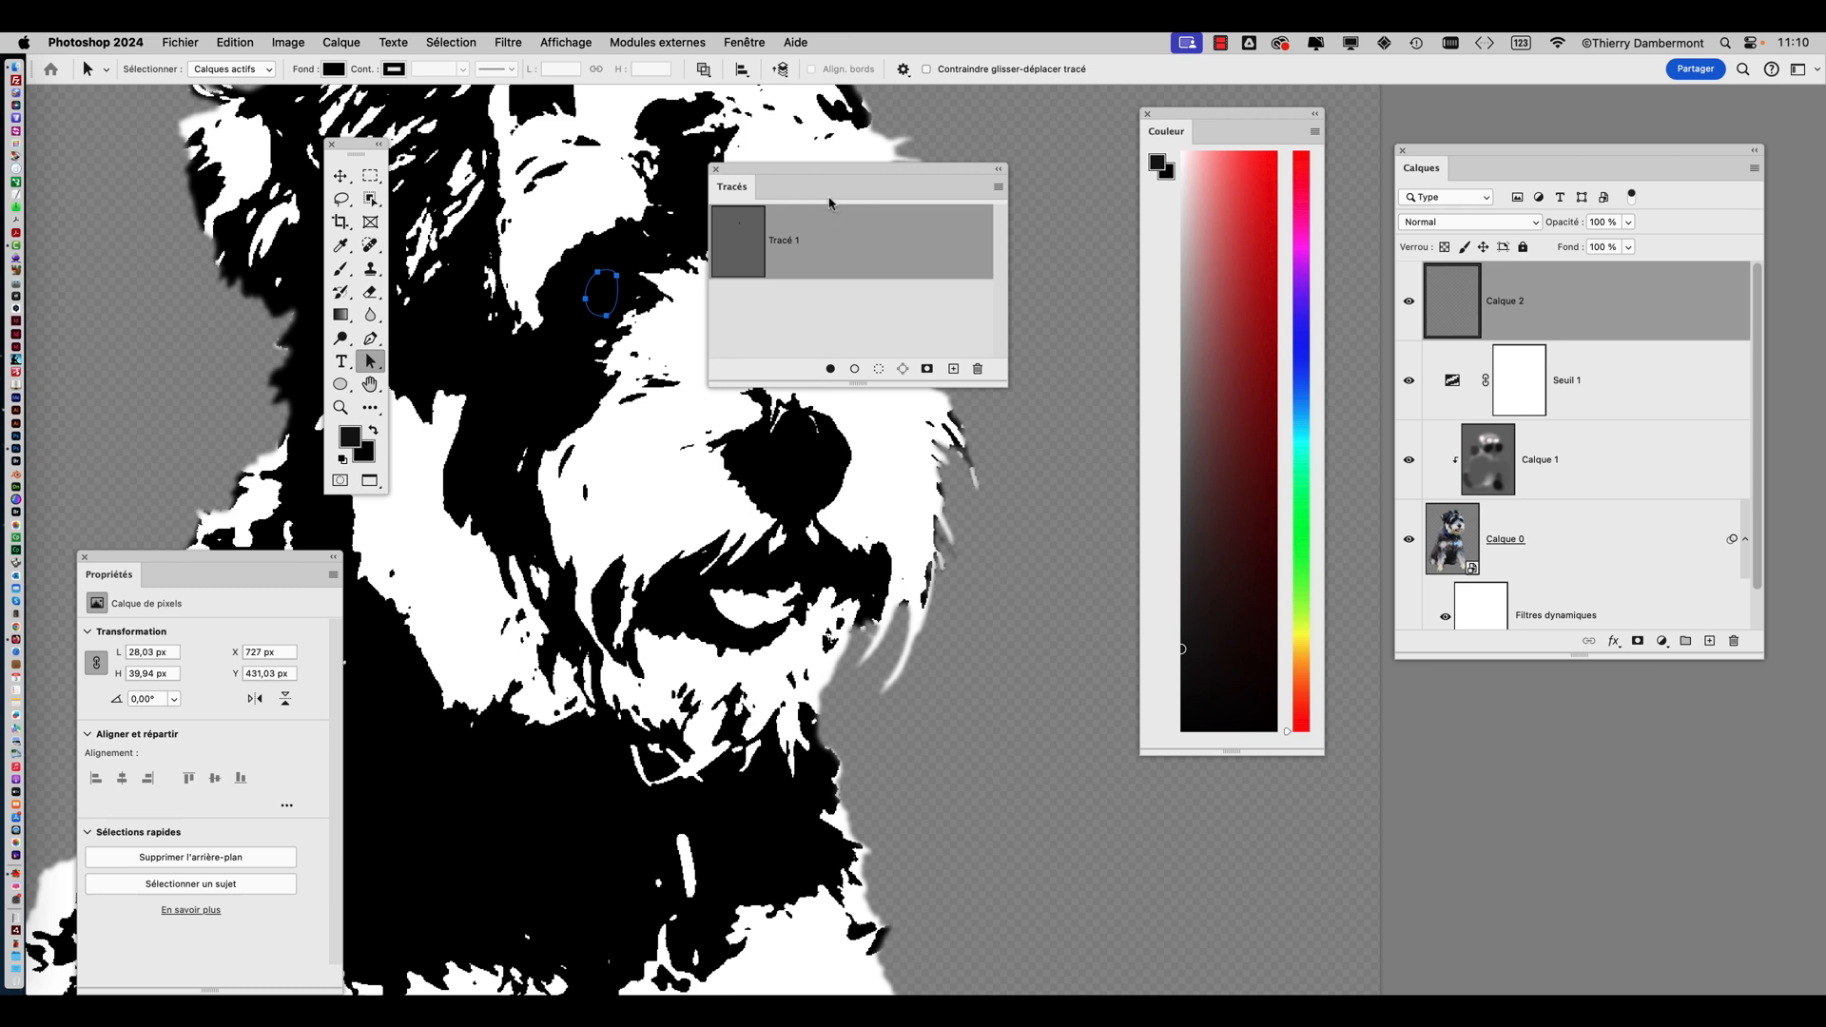
drag(803, 176, 965, 202)
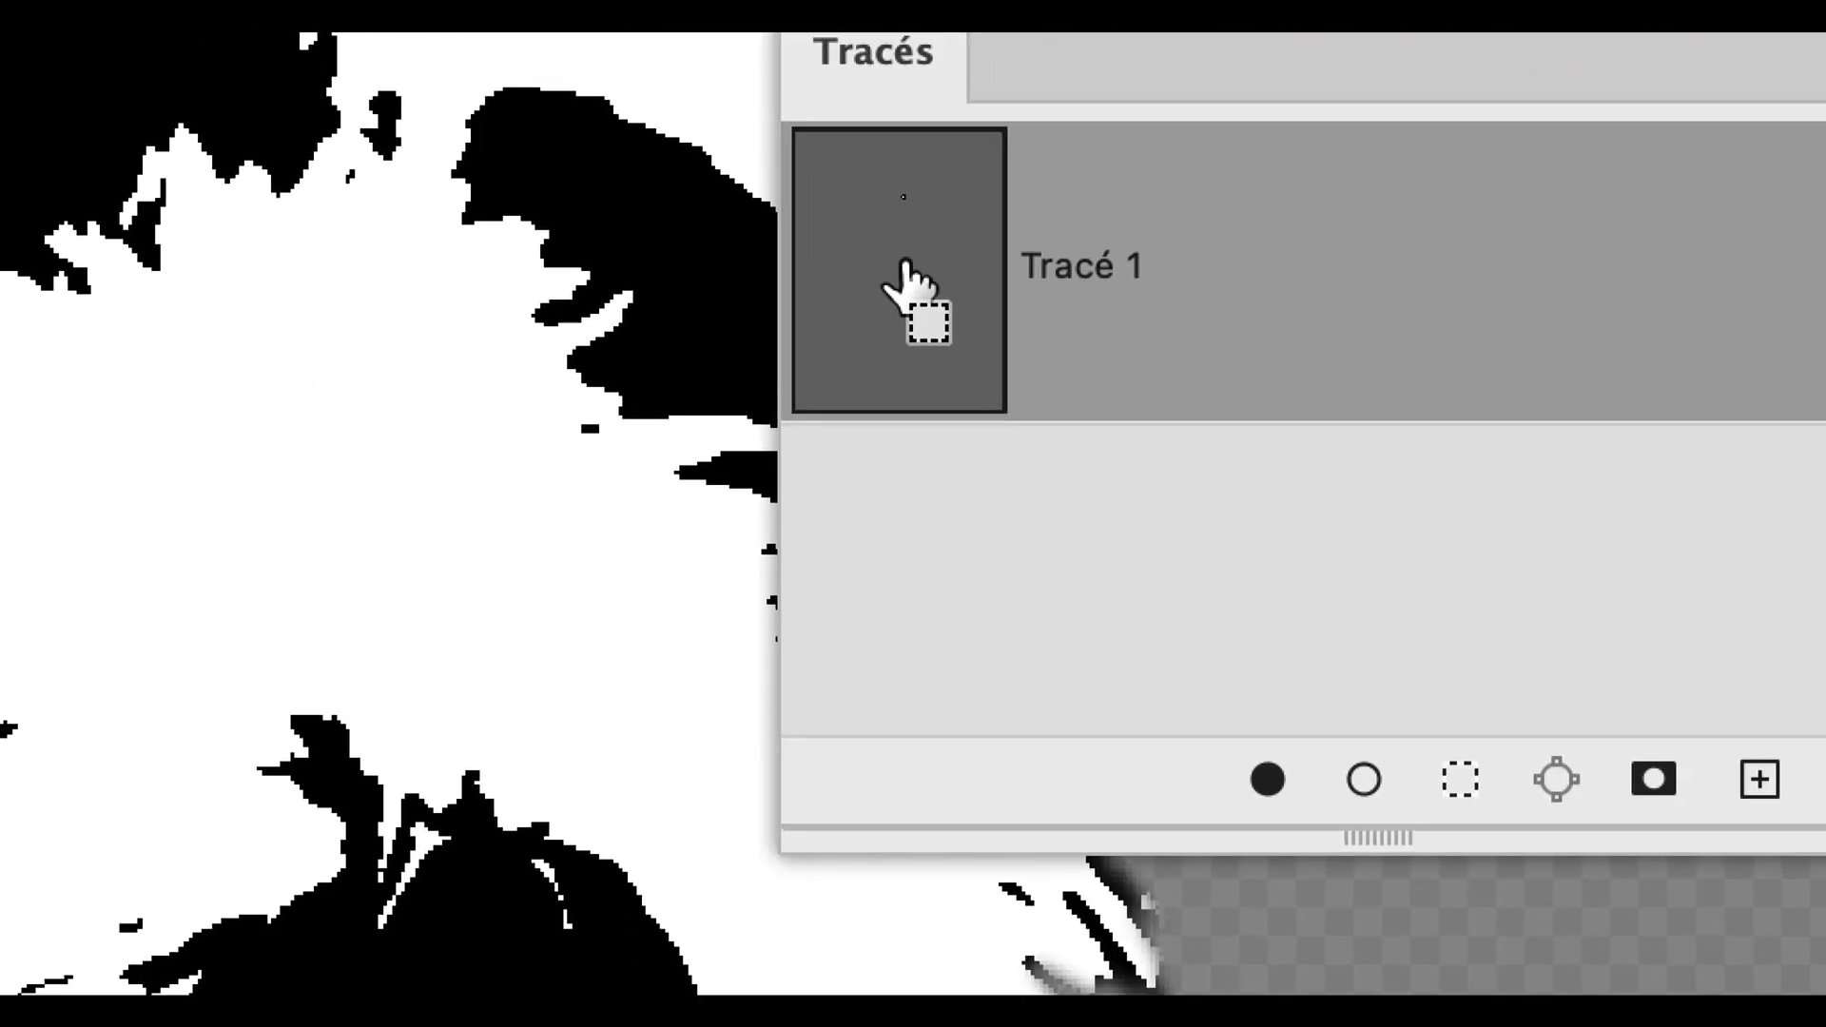
Load the saved eye path as a selection and fill it with Blanc on Calque 2, Normal mode at 100% opacity
super+click(904, 264)
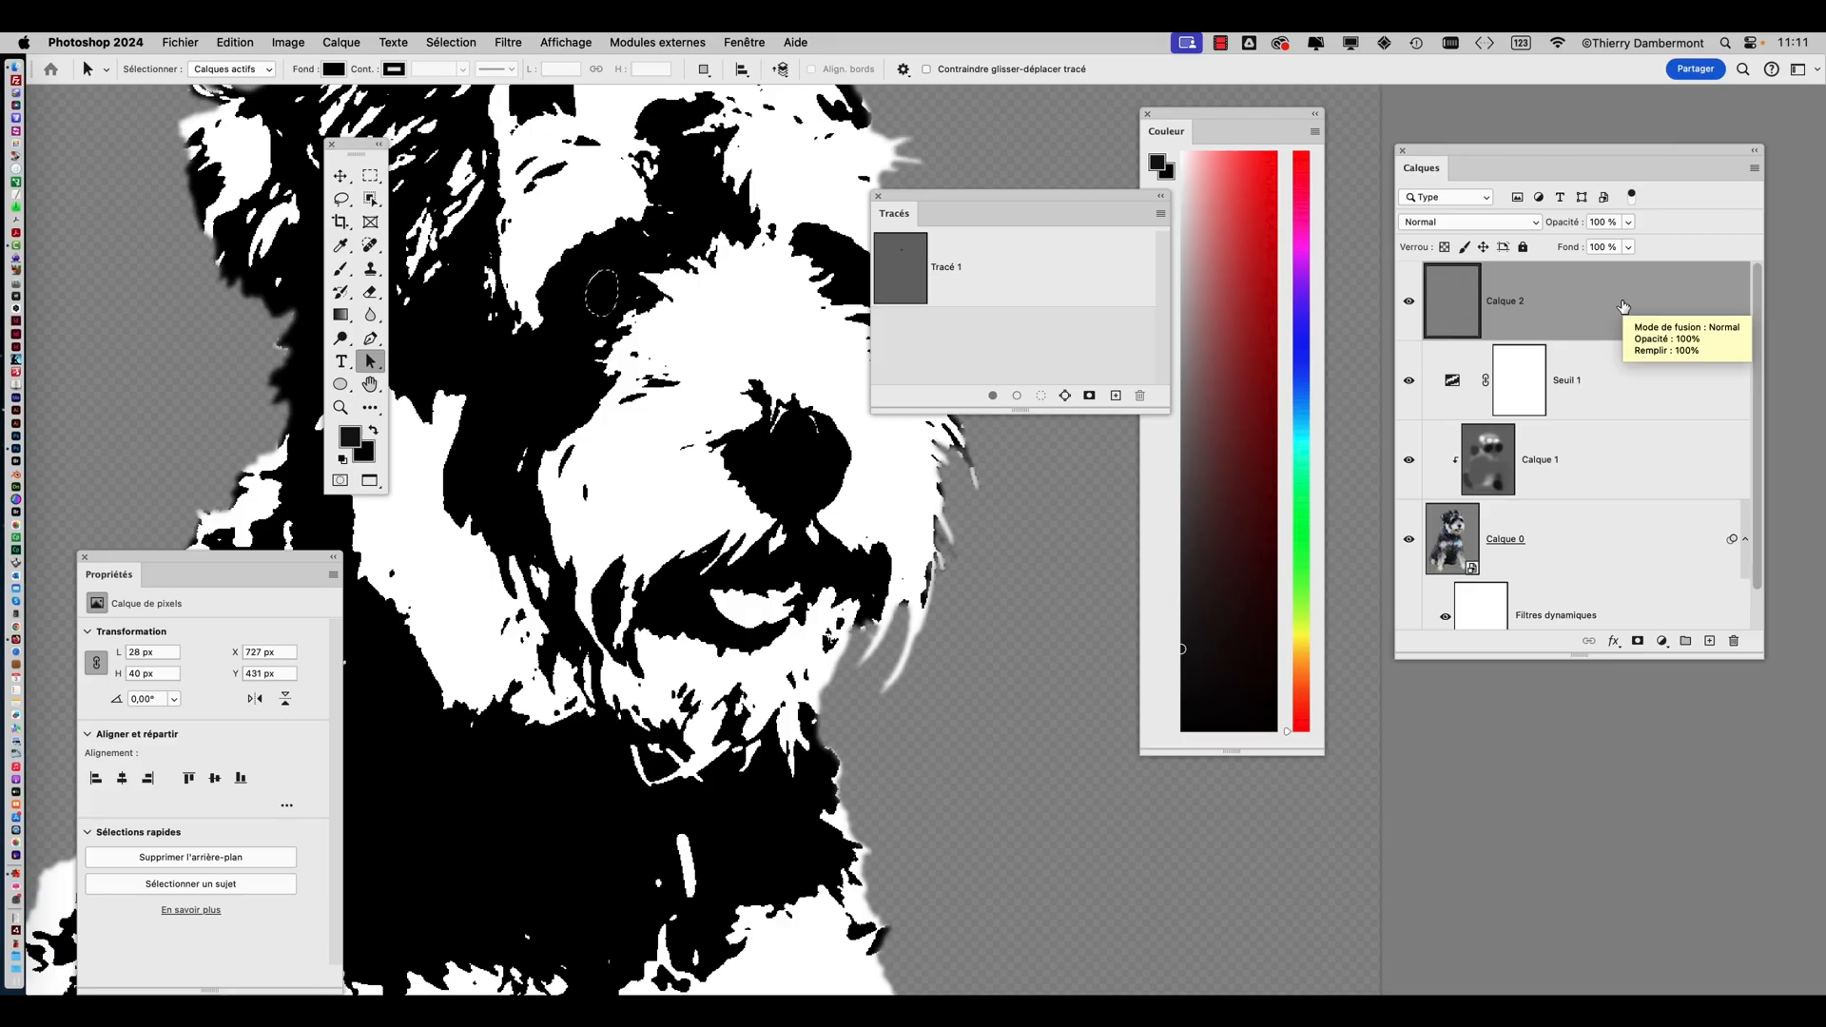
key(shift+F5)
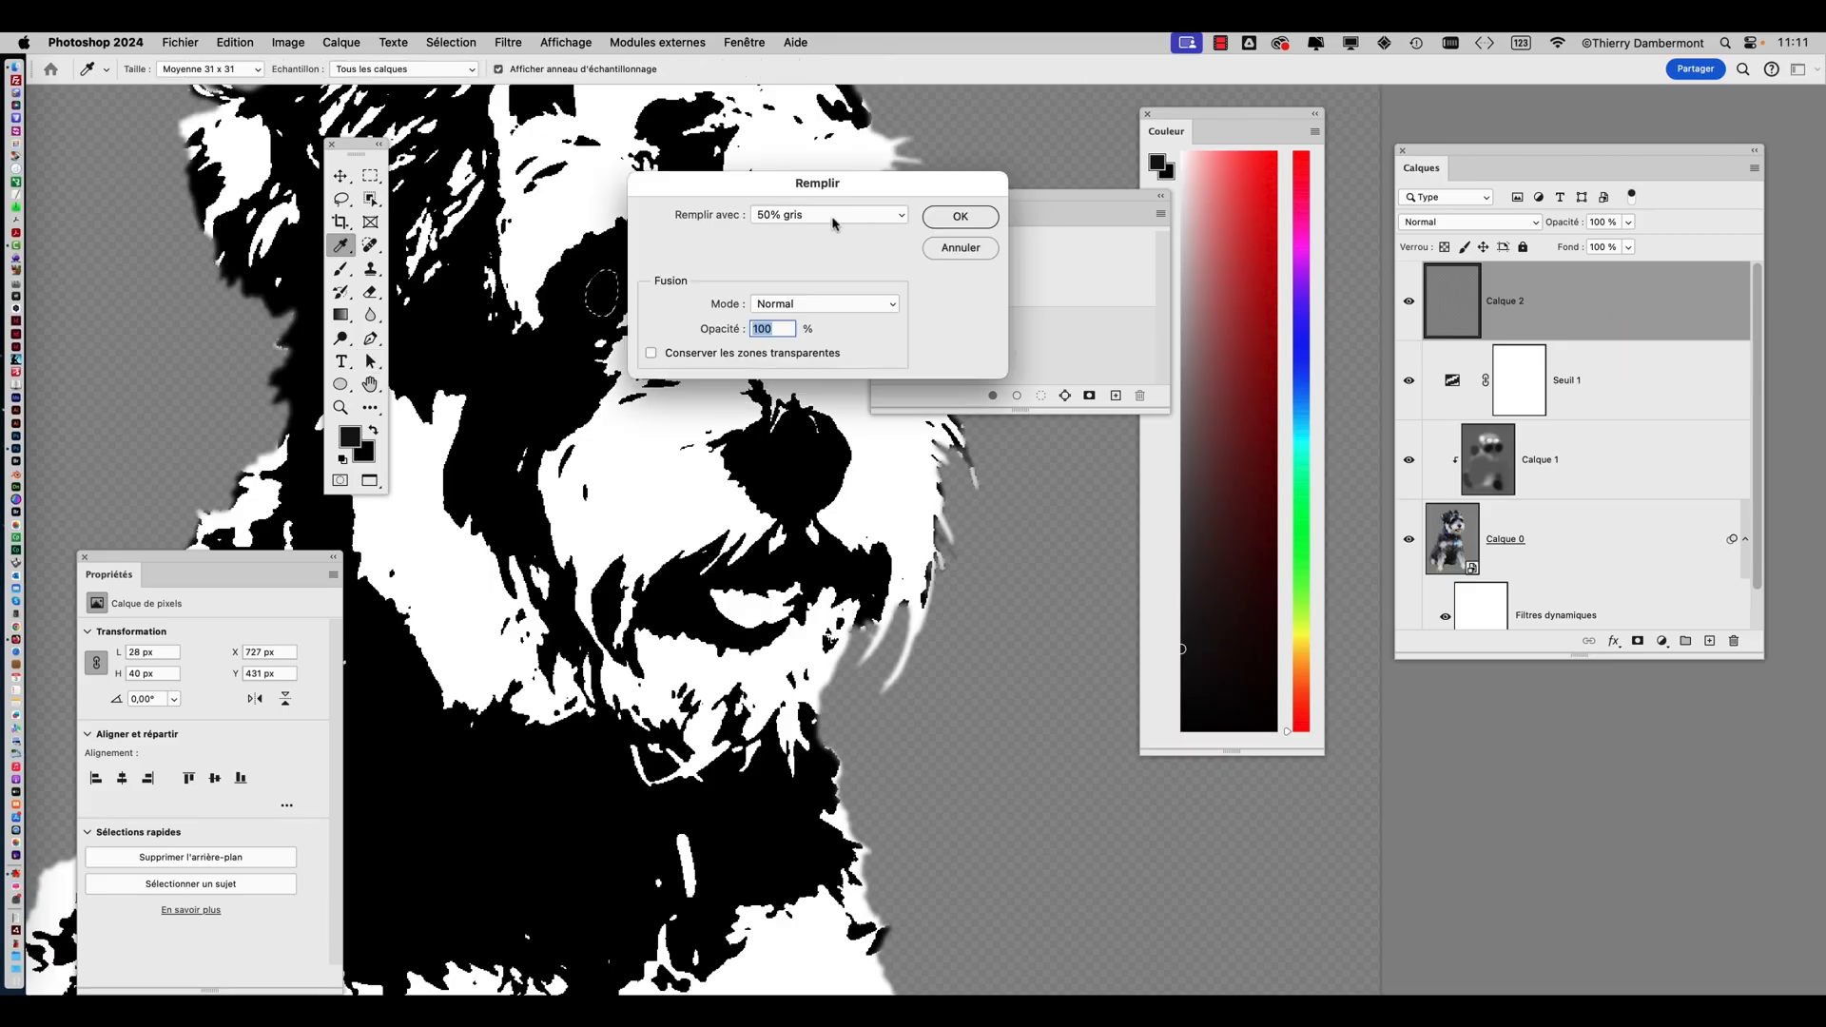
click(820, 216)
click(814, 233)
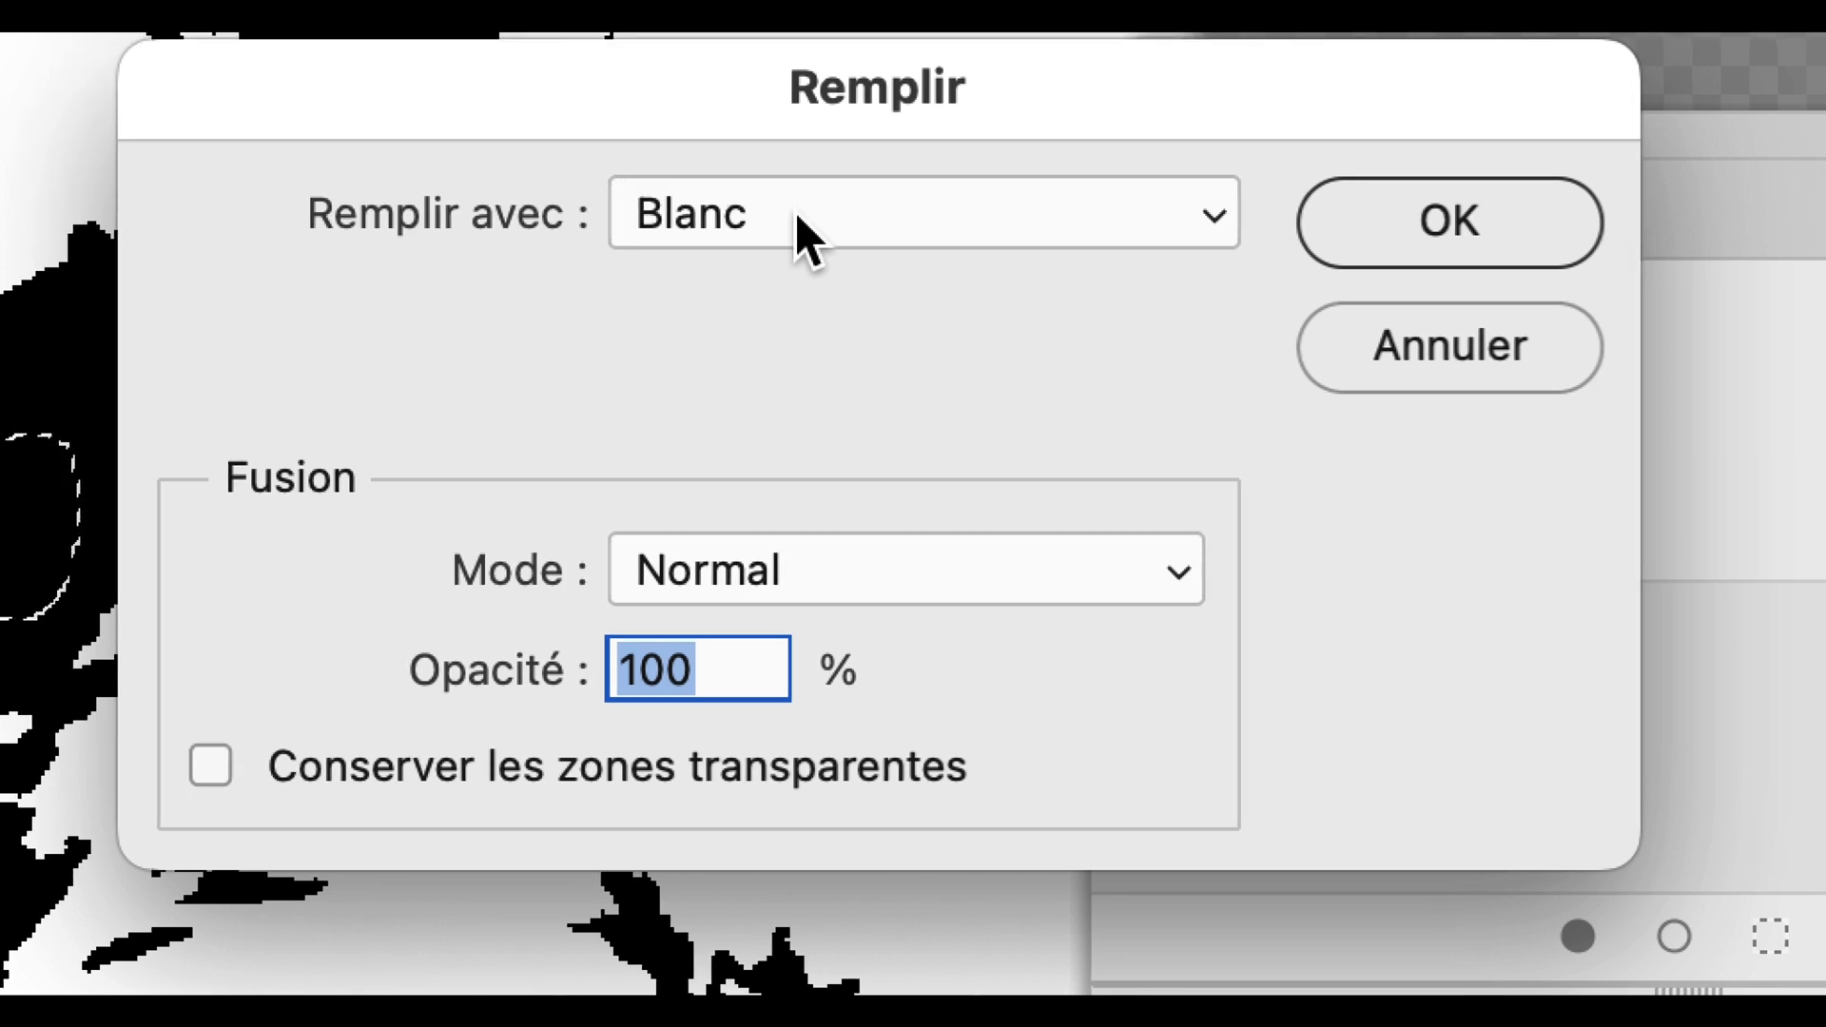
key(alt)
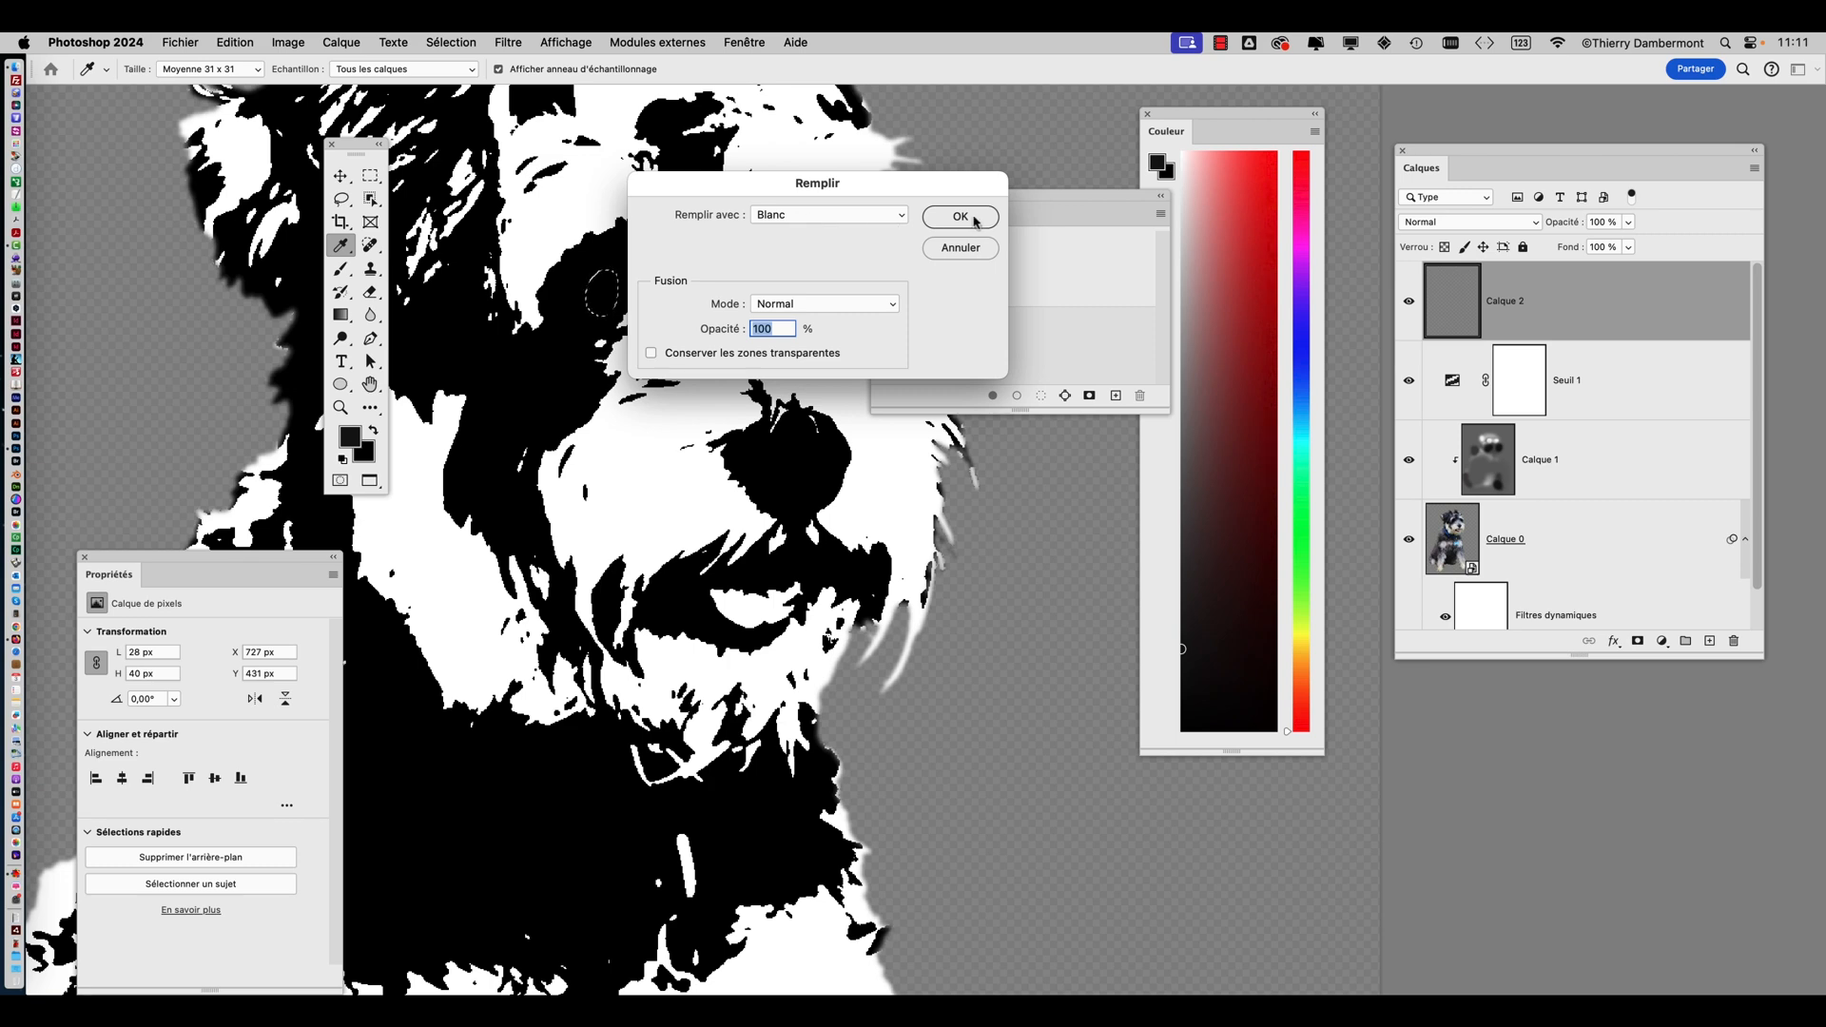
key(alt)
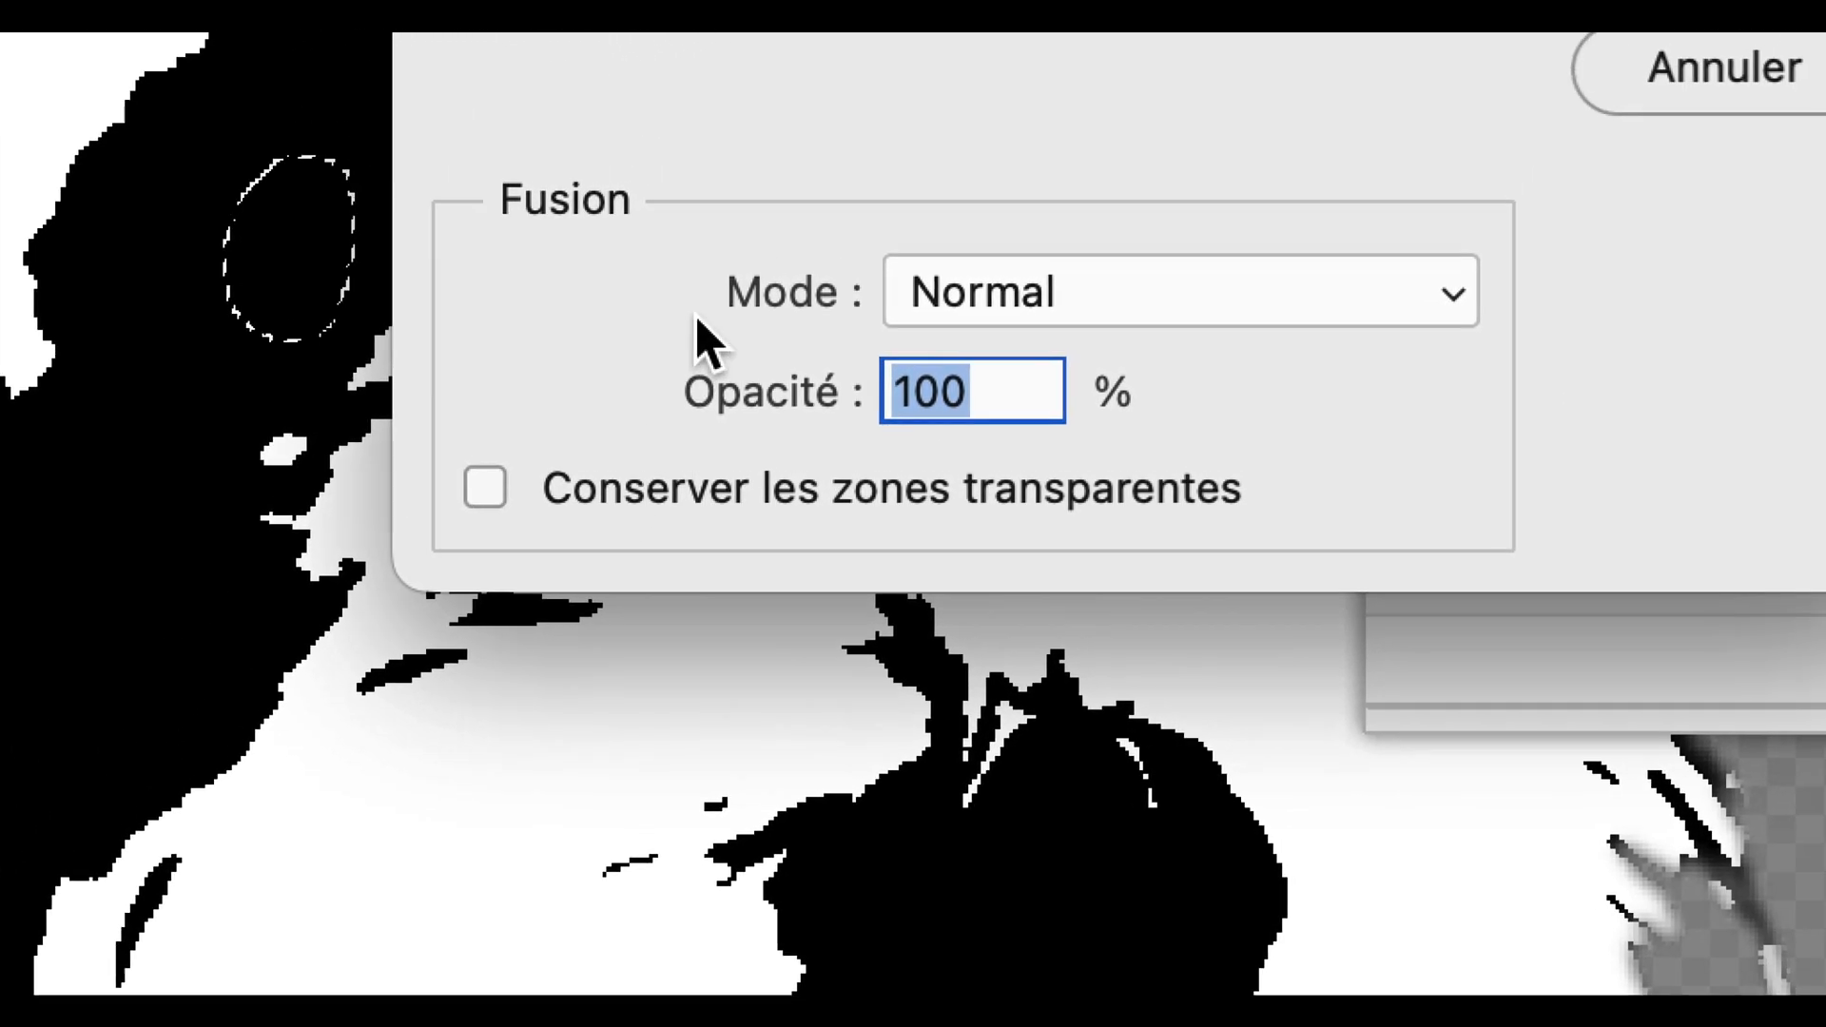
key(alt)
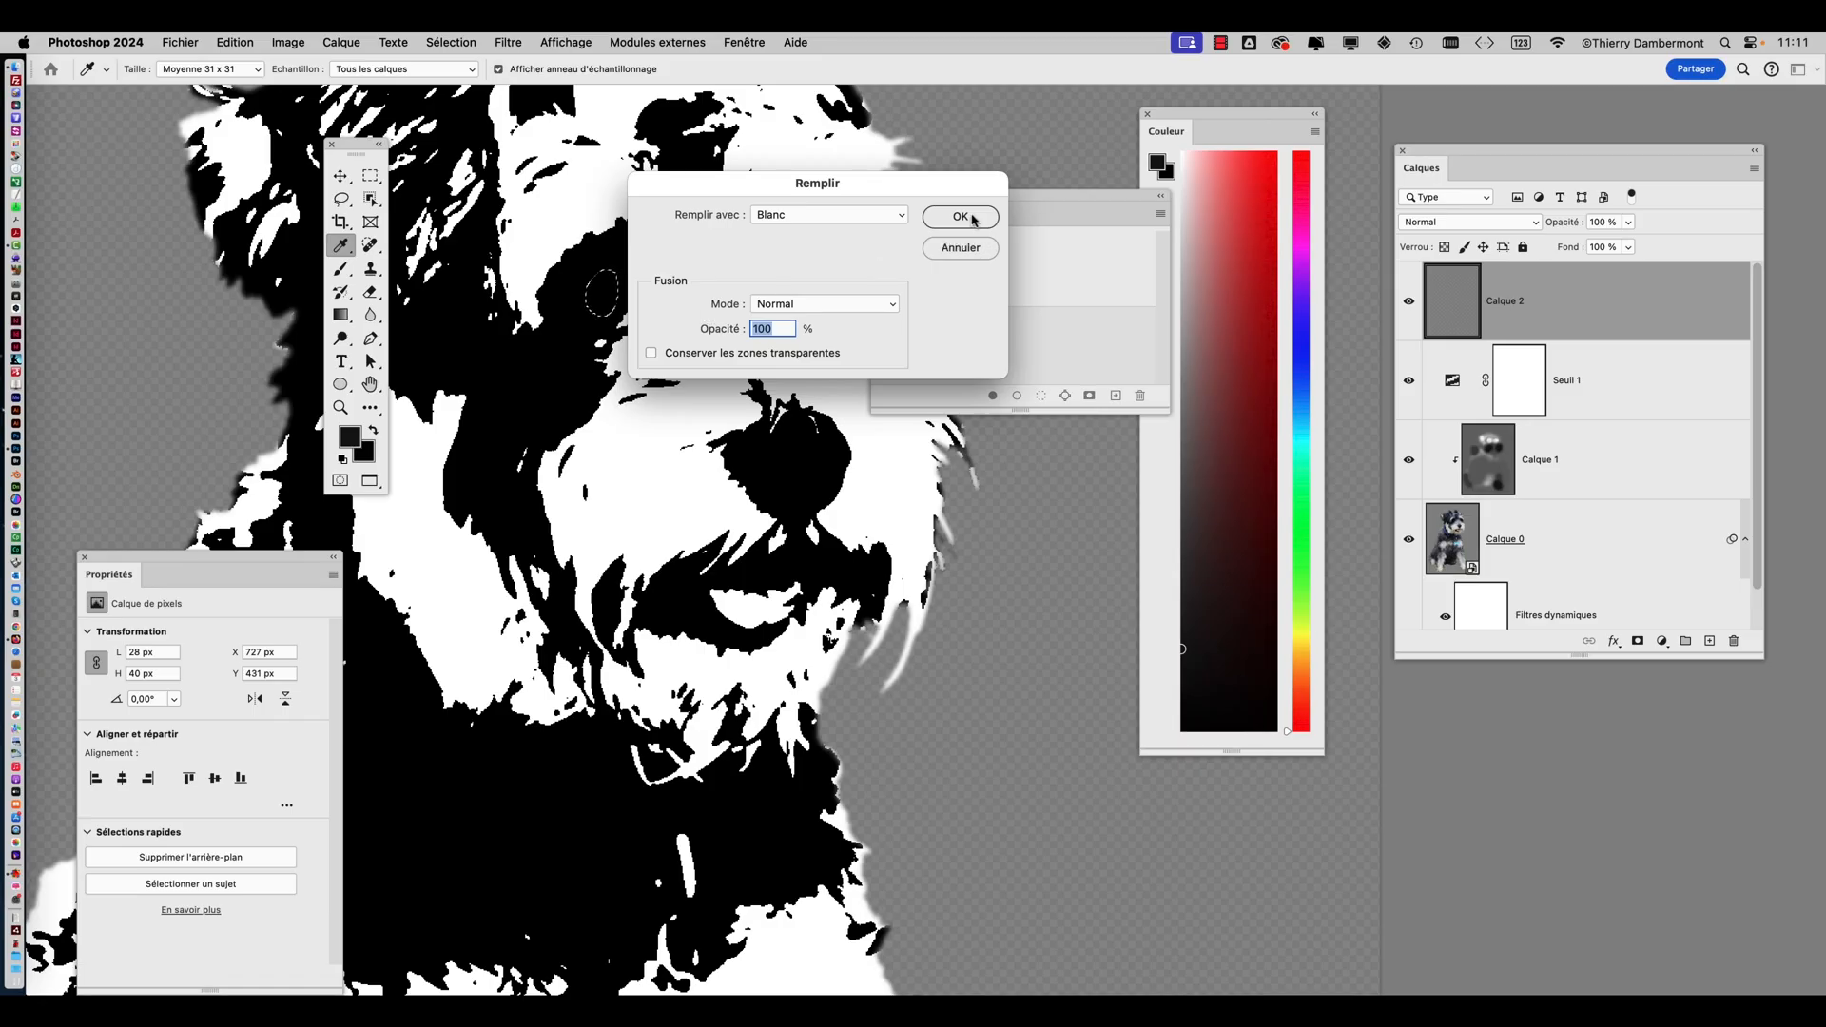
click(961, 215)
key(a)
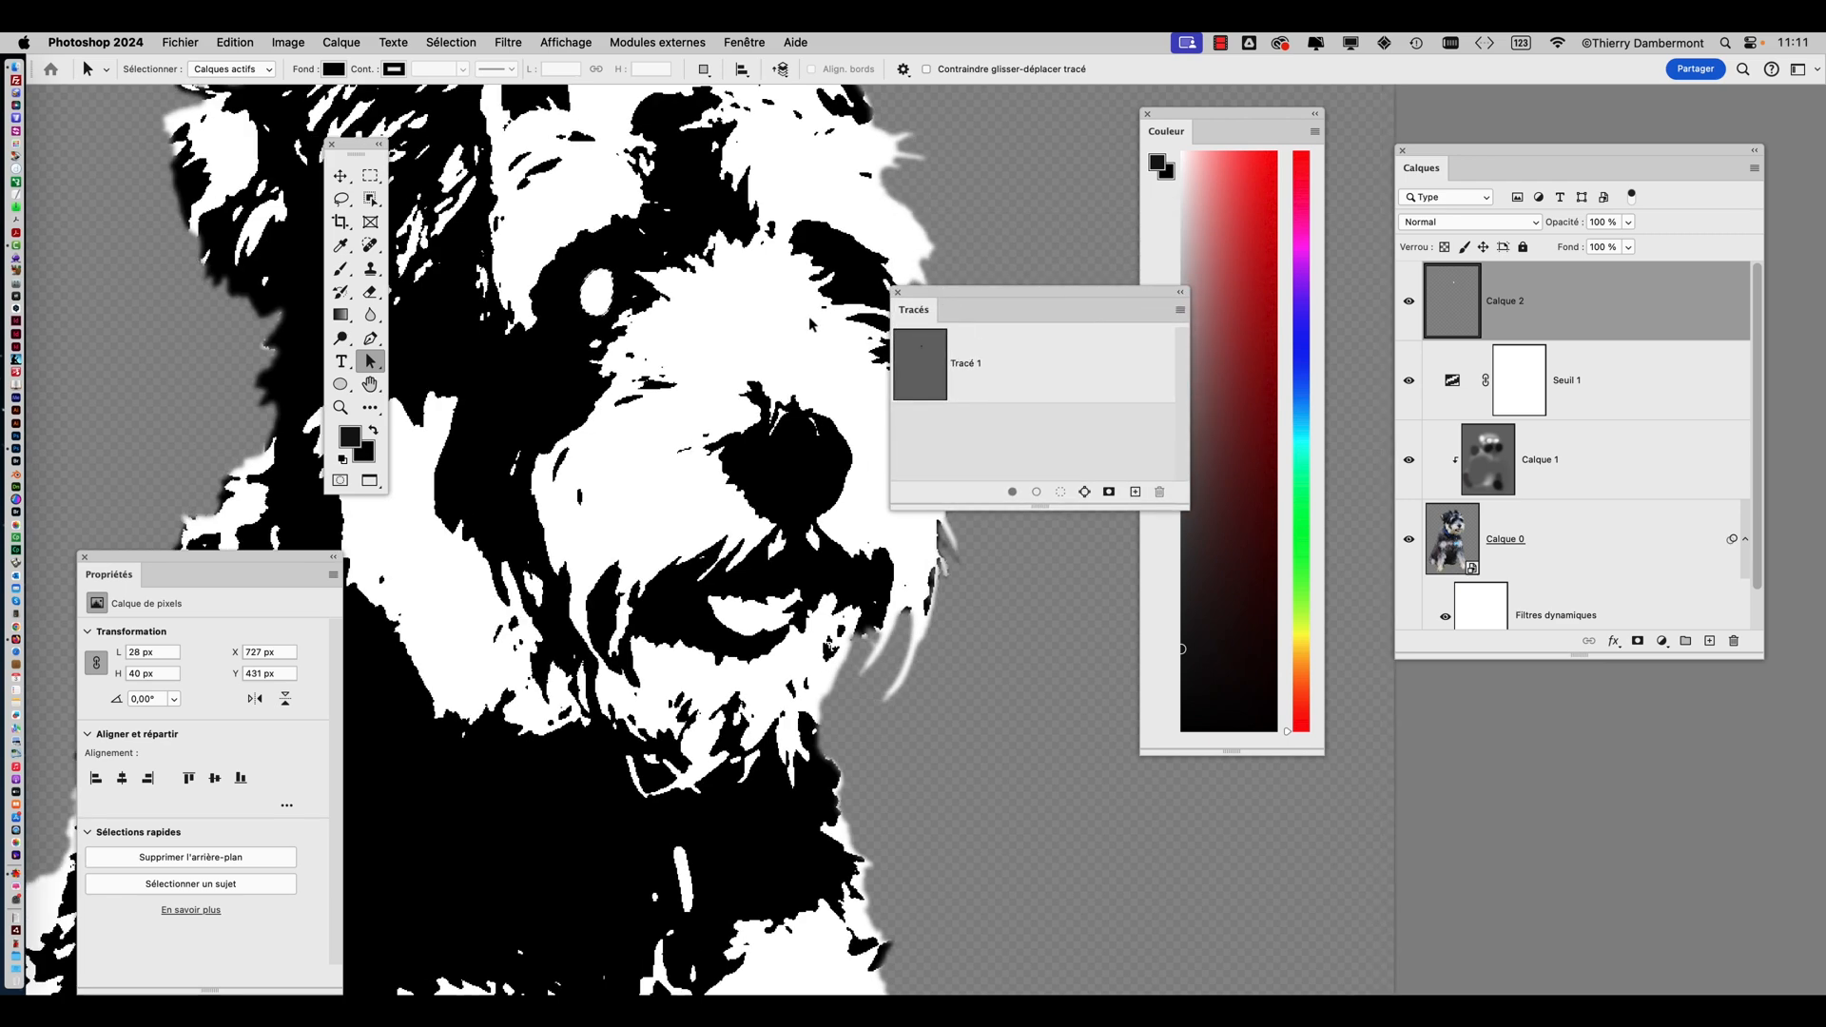
Draw a closed, curved path of about 30.5 by 33.5 px with the Pen tool inside the black patch of the second eye
scroll(809, 324, up, 4)
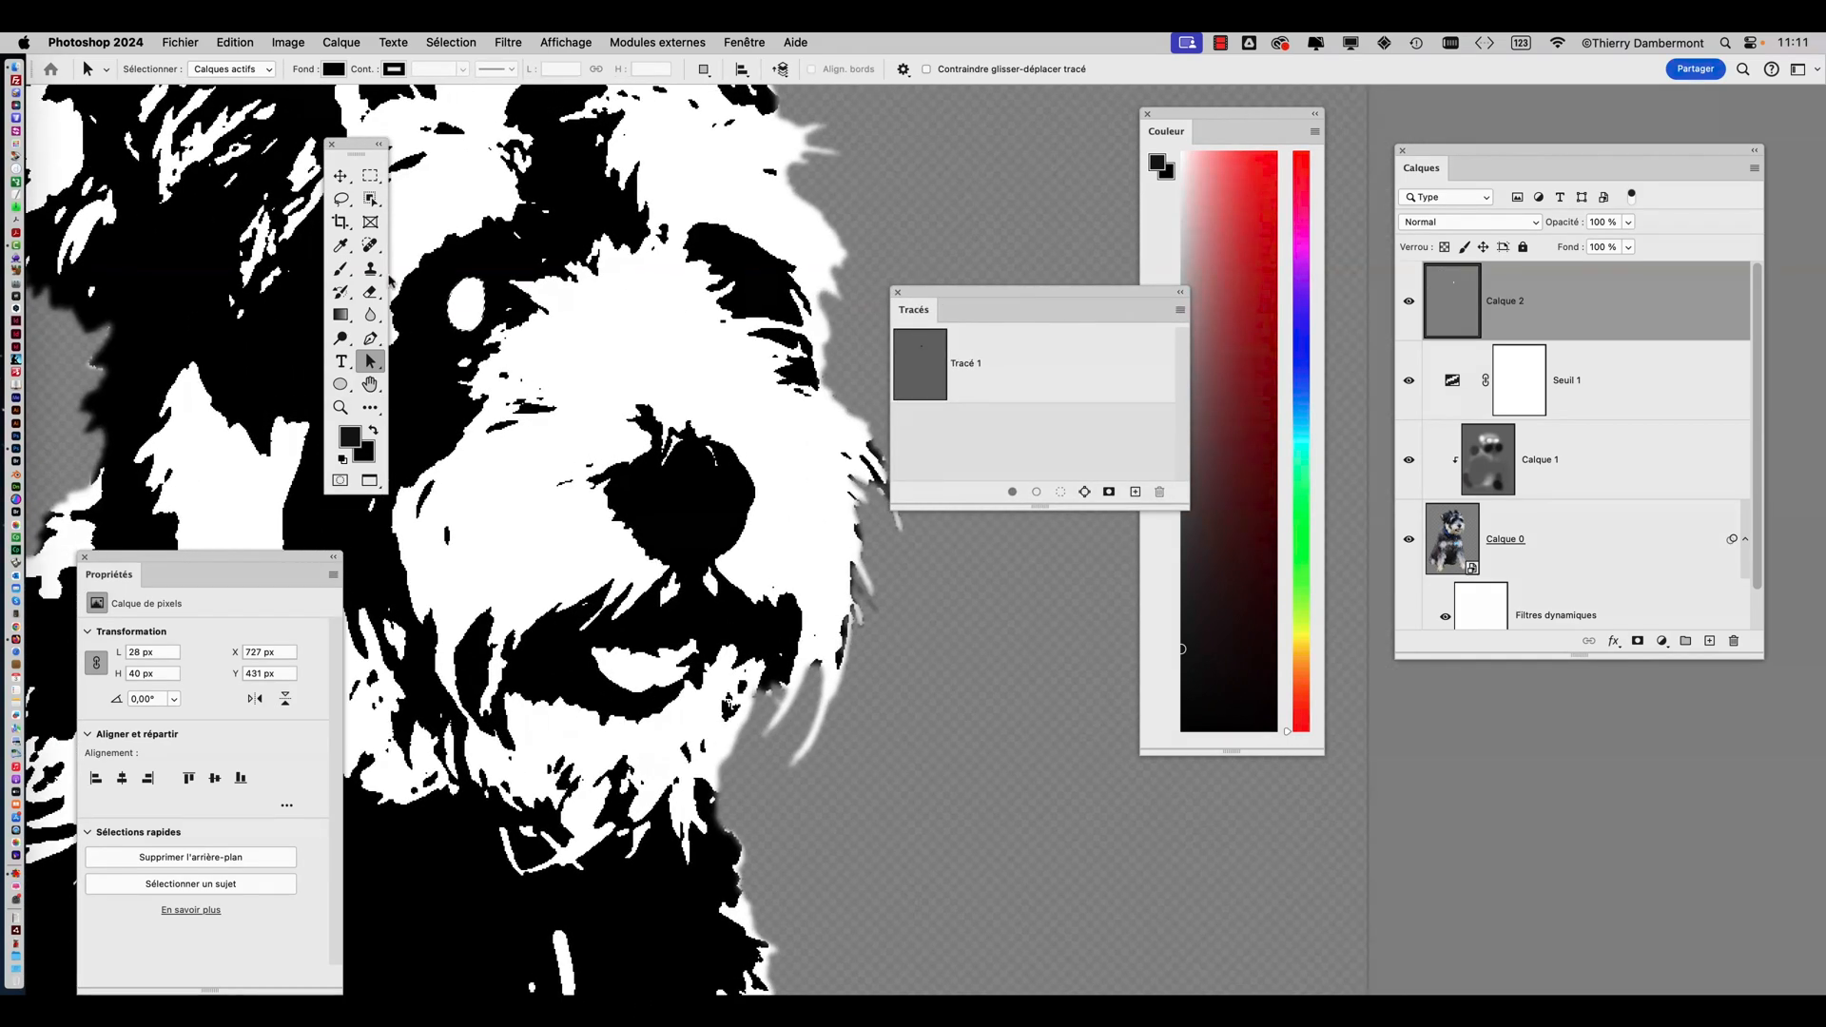
click(370, 337)
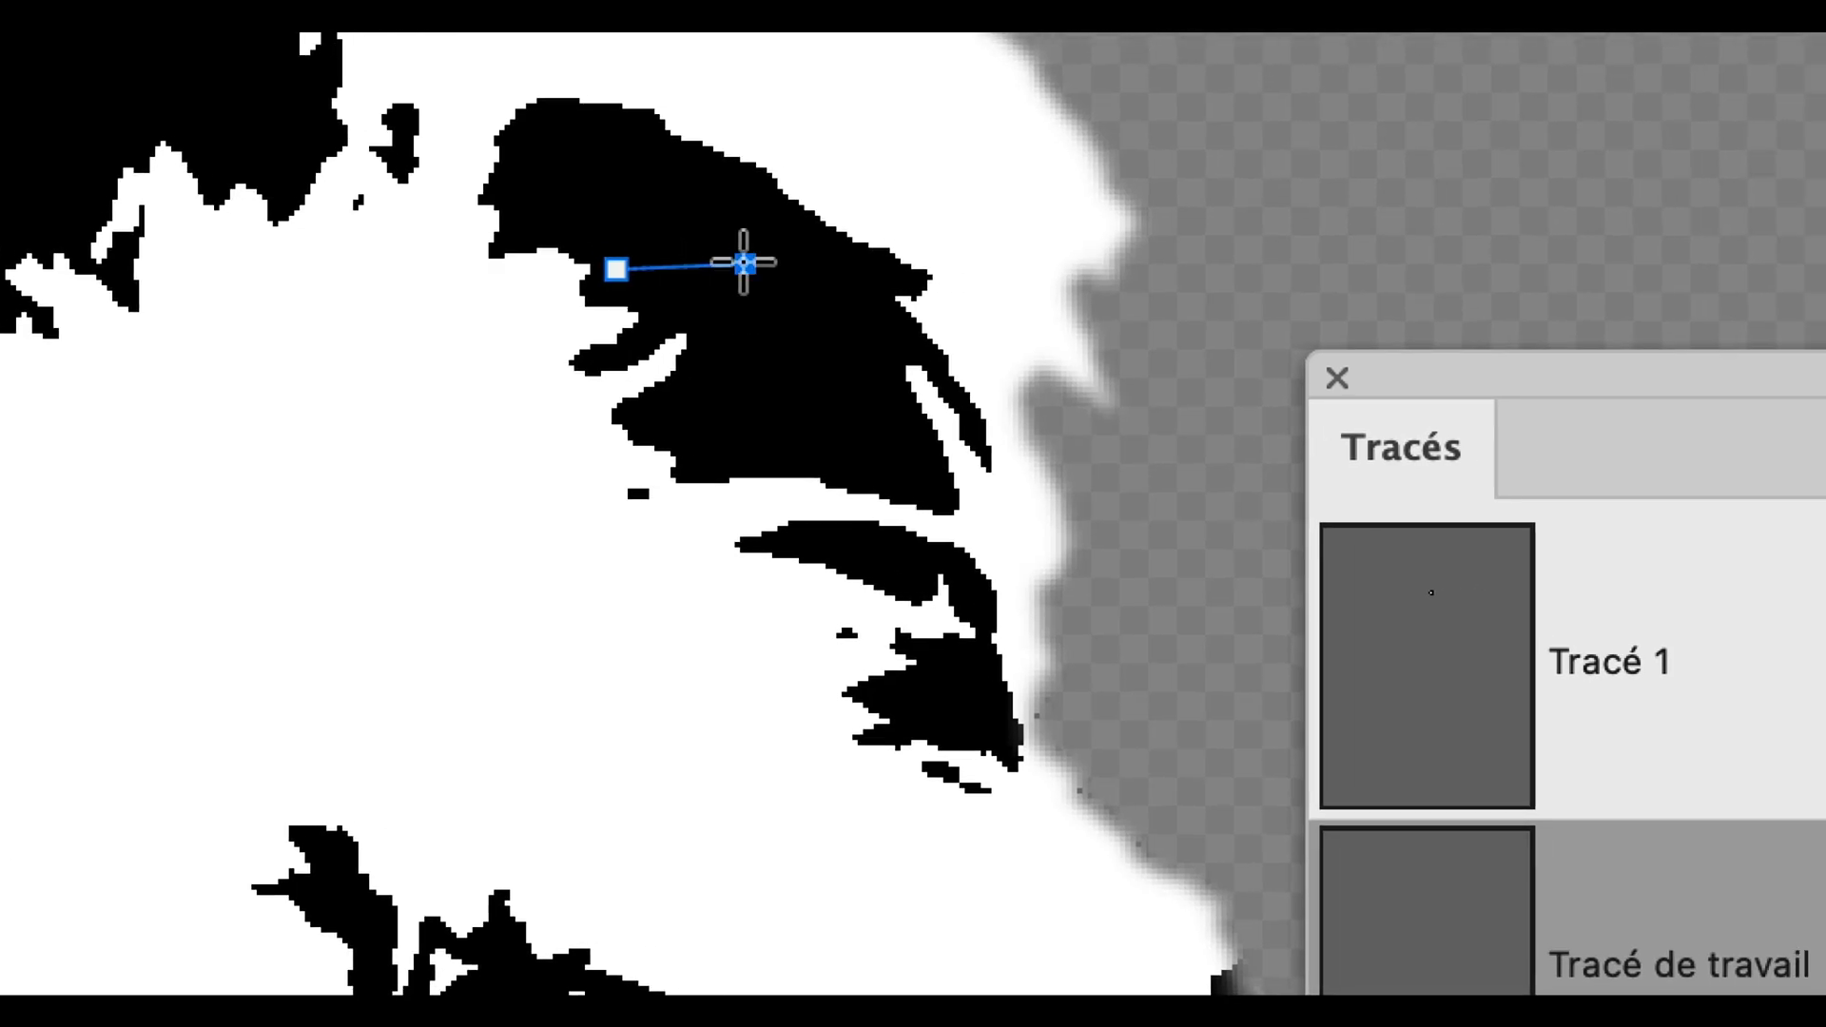
drag(843, 255, 871, 276)
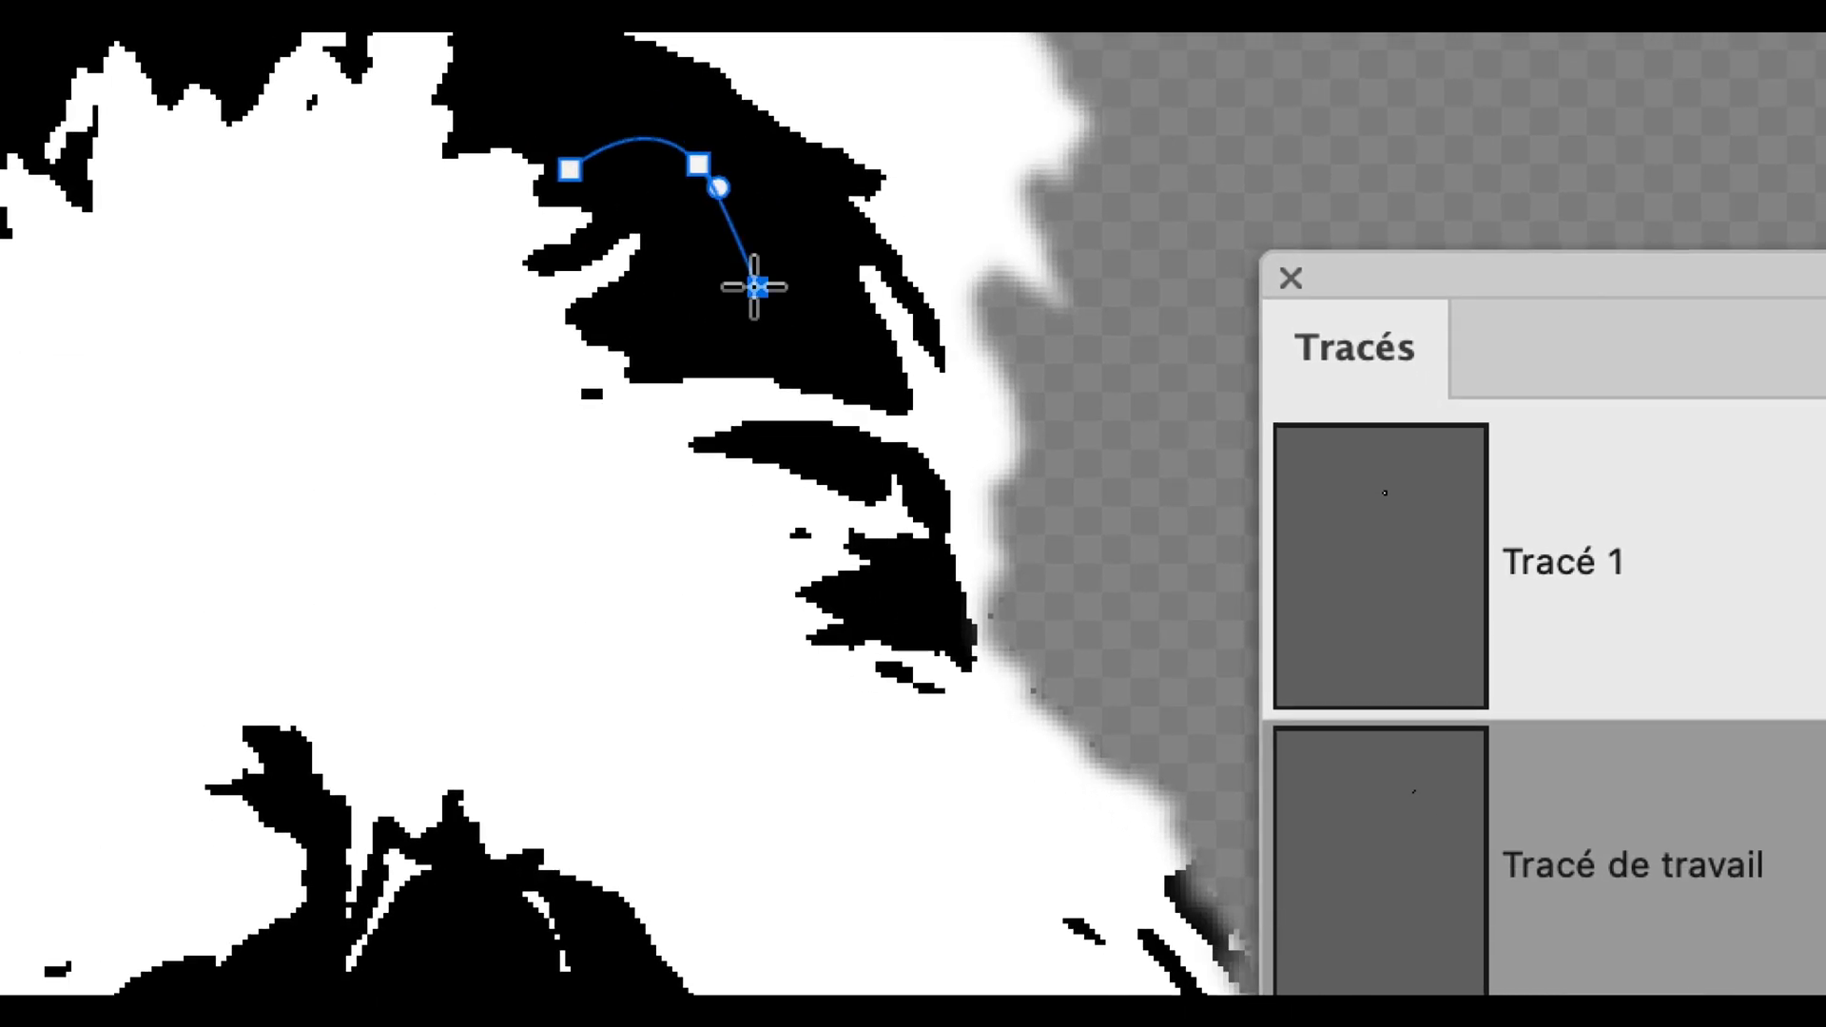
drag(814, 390, 808, 414)
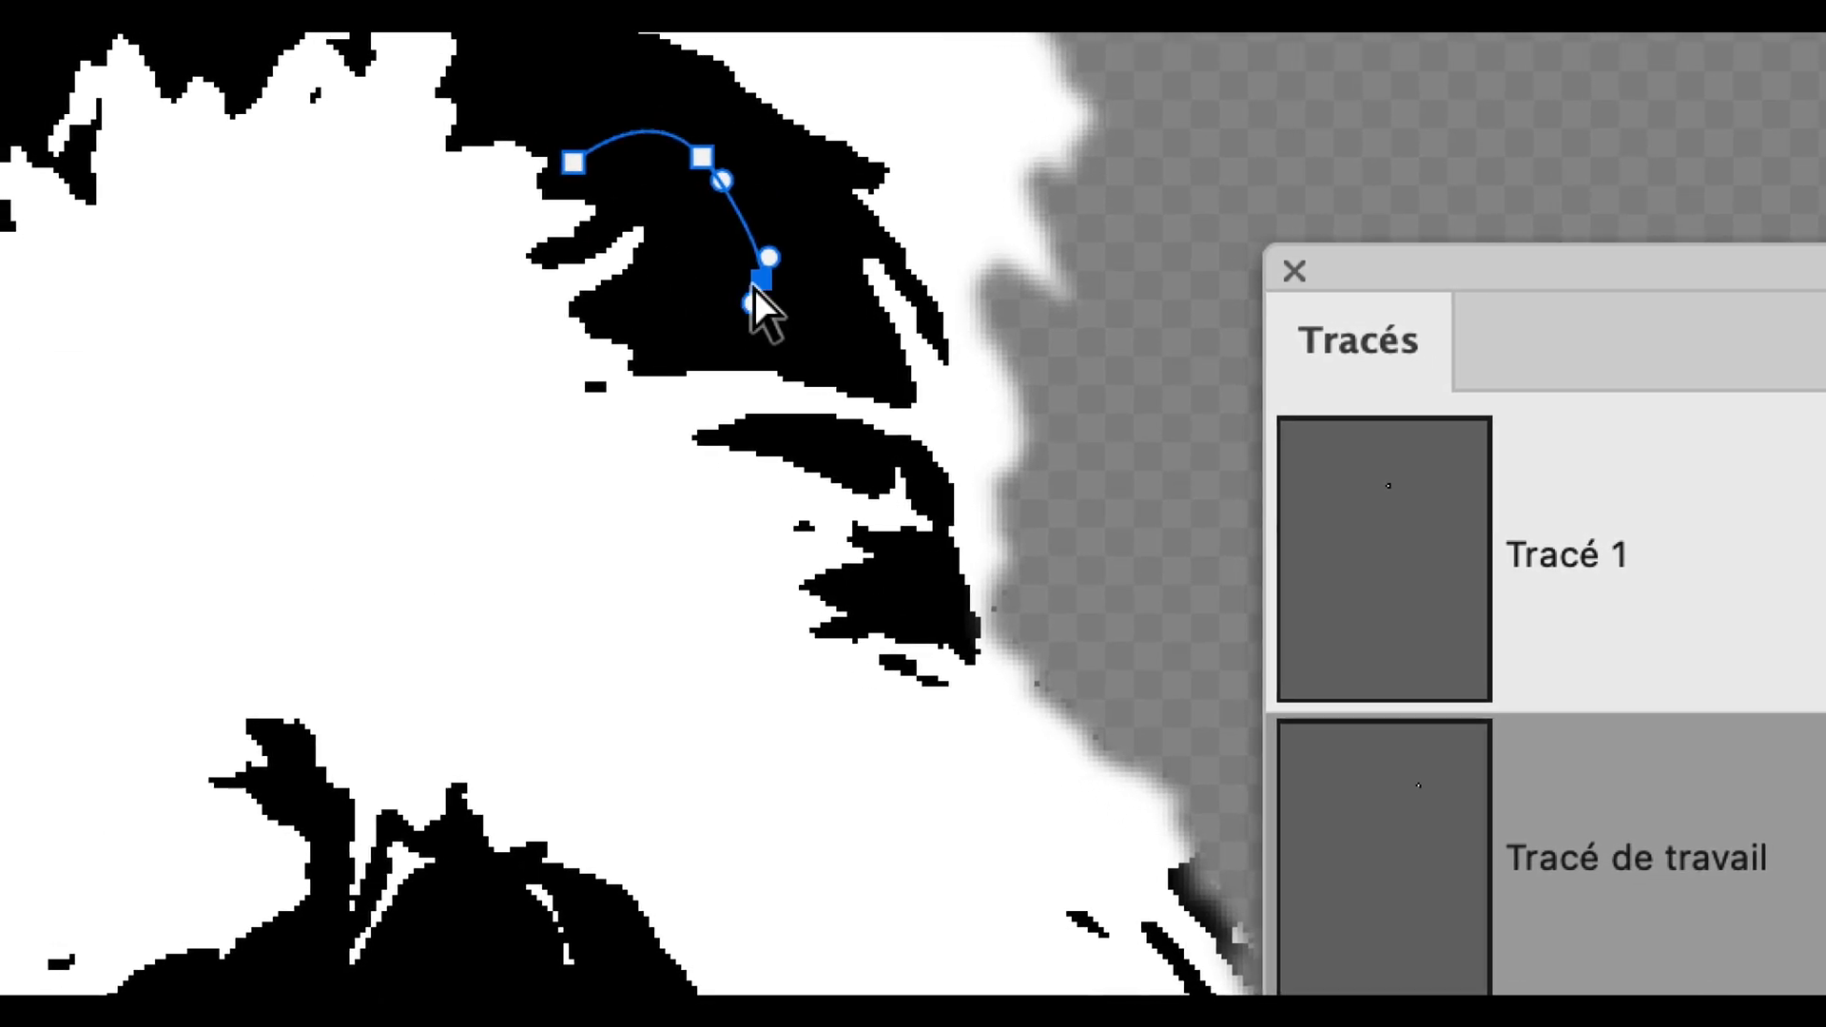
drag(755, 293, 743, 202)
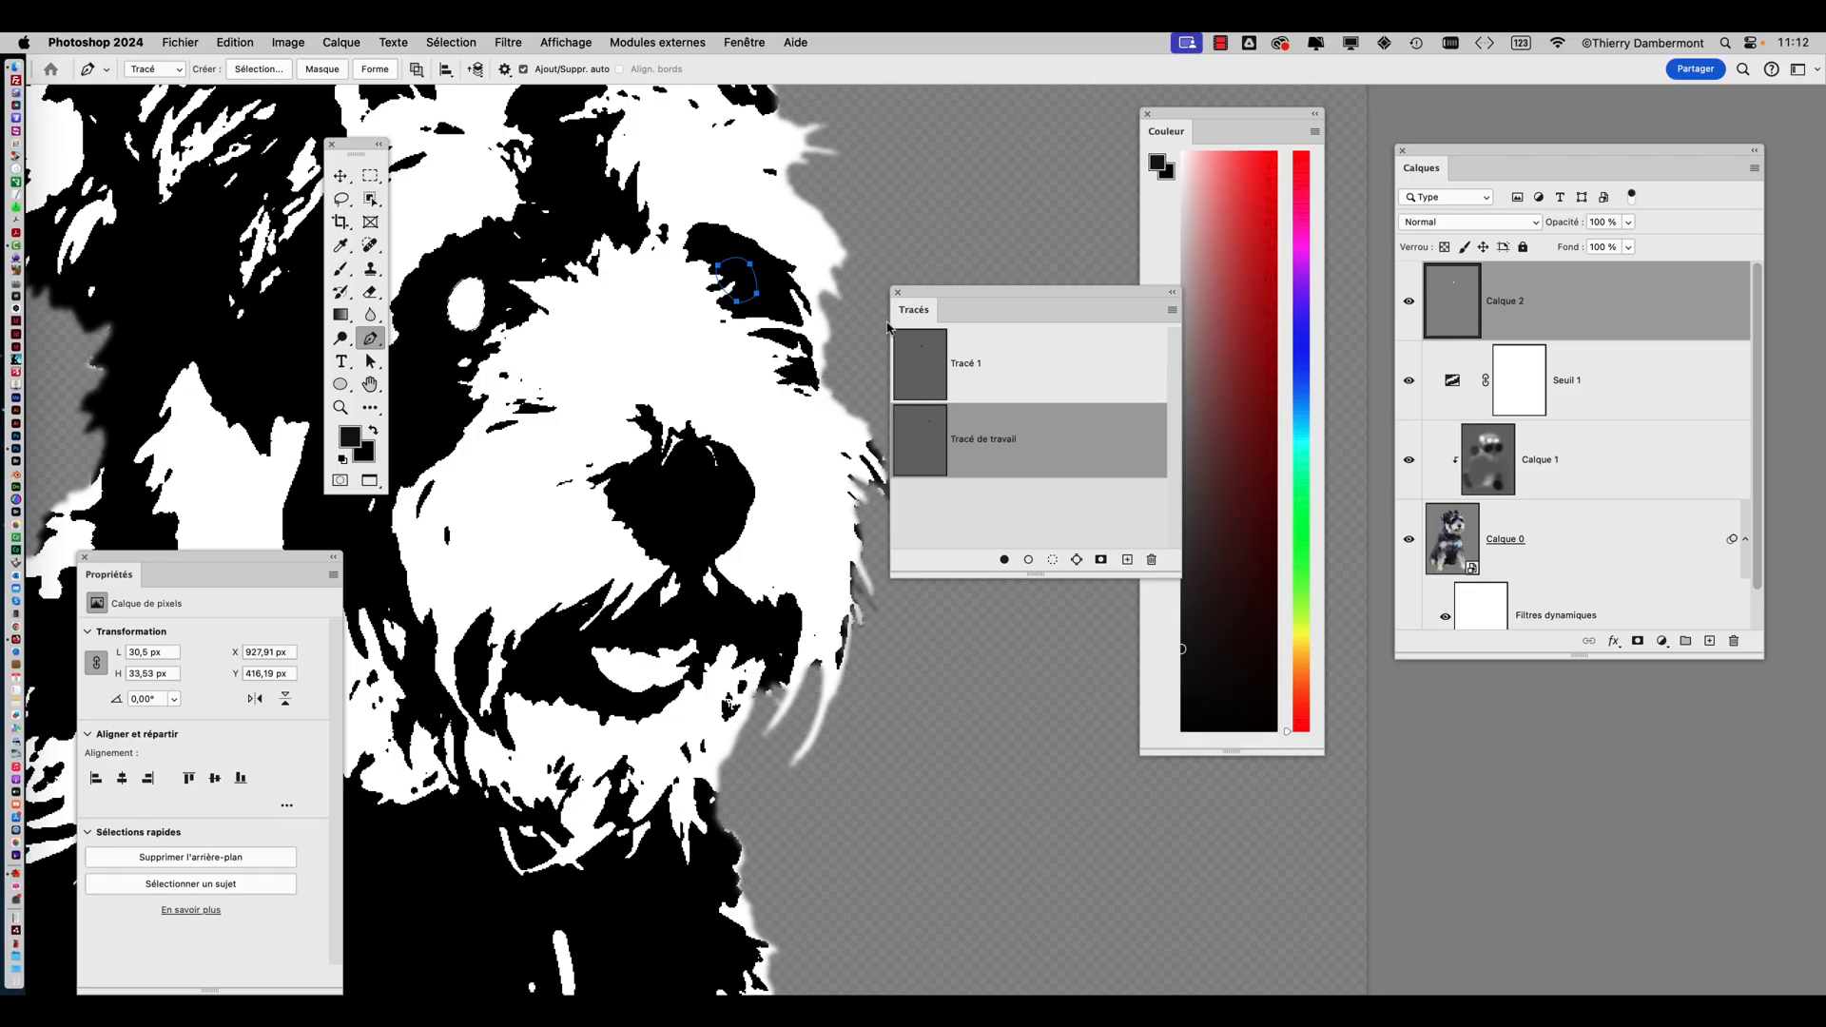
Reposition the Tracés panel beside the second eye and convert the temporary work path into a saved path
drag(967, 305, 1818, 371)
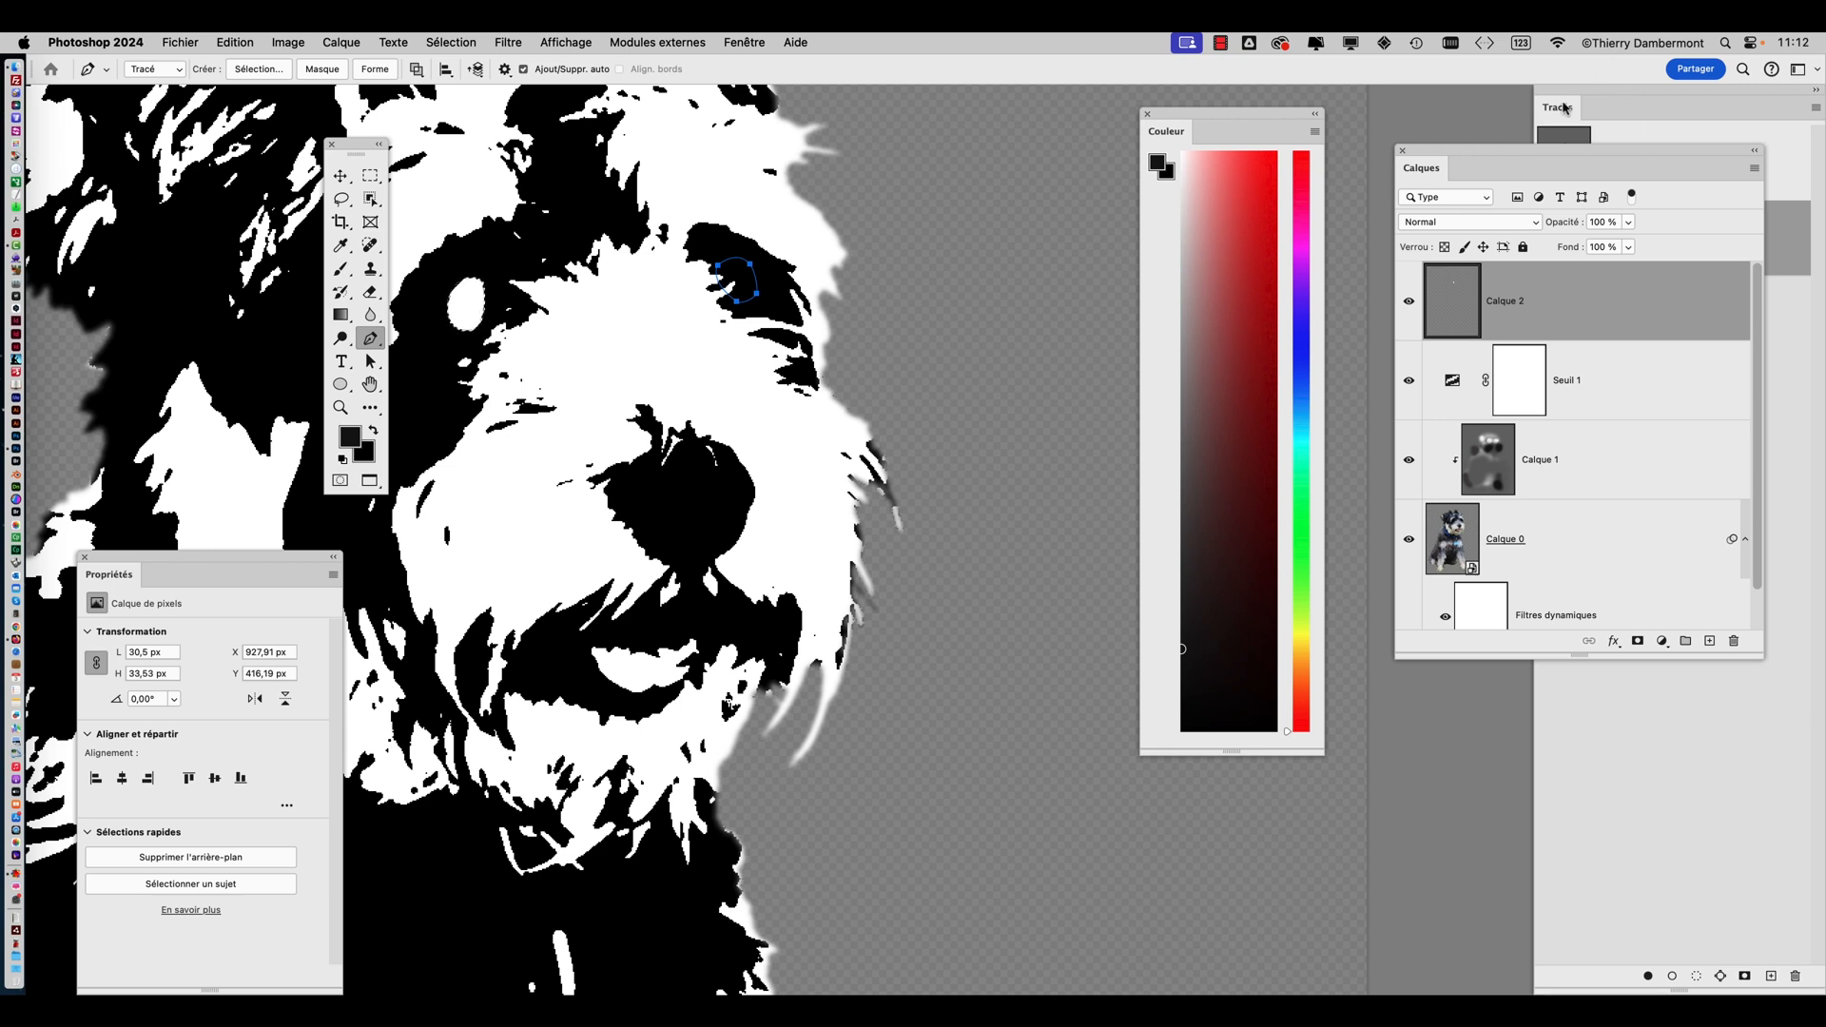
drag(1548, 107, 938, 224)
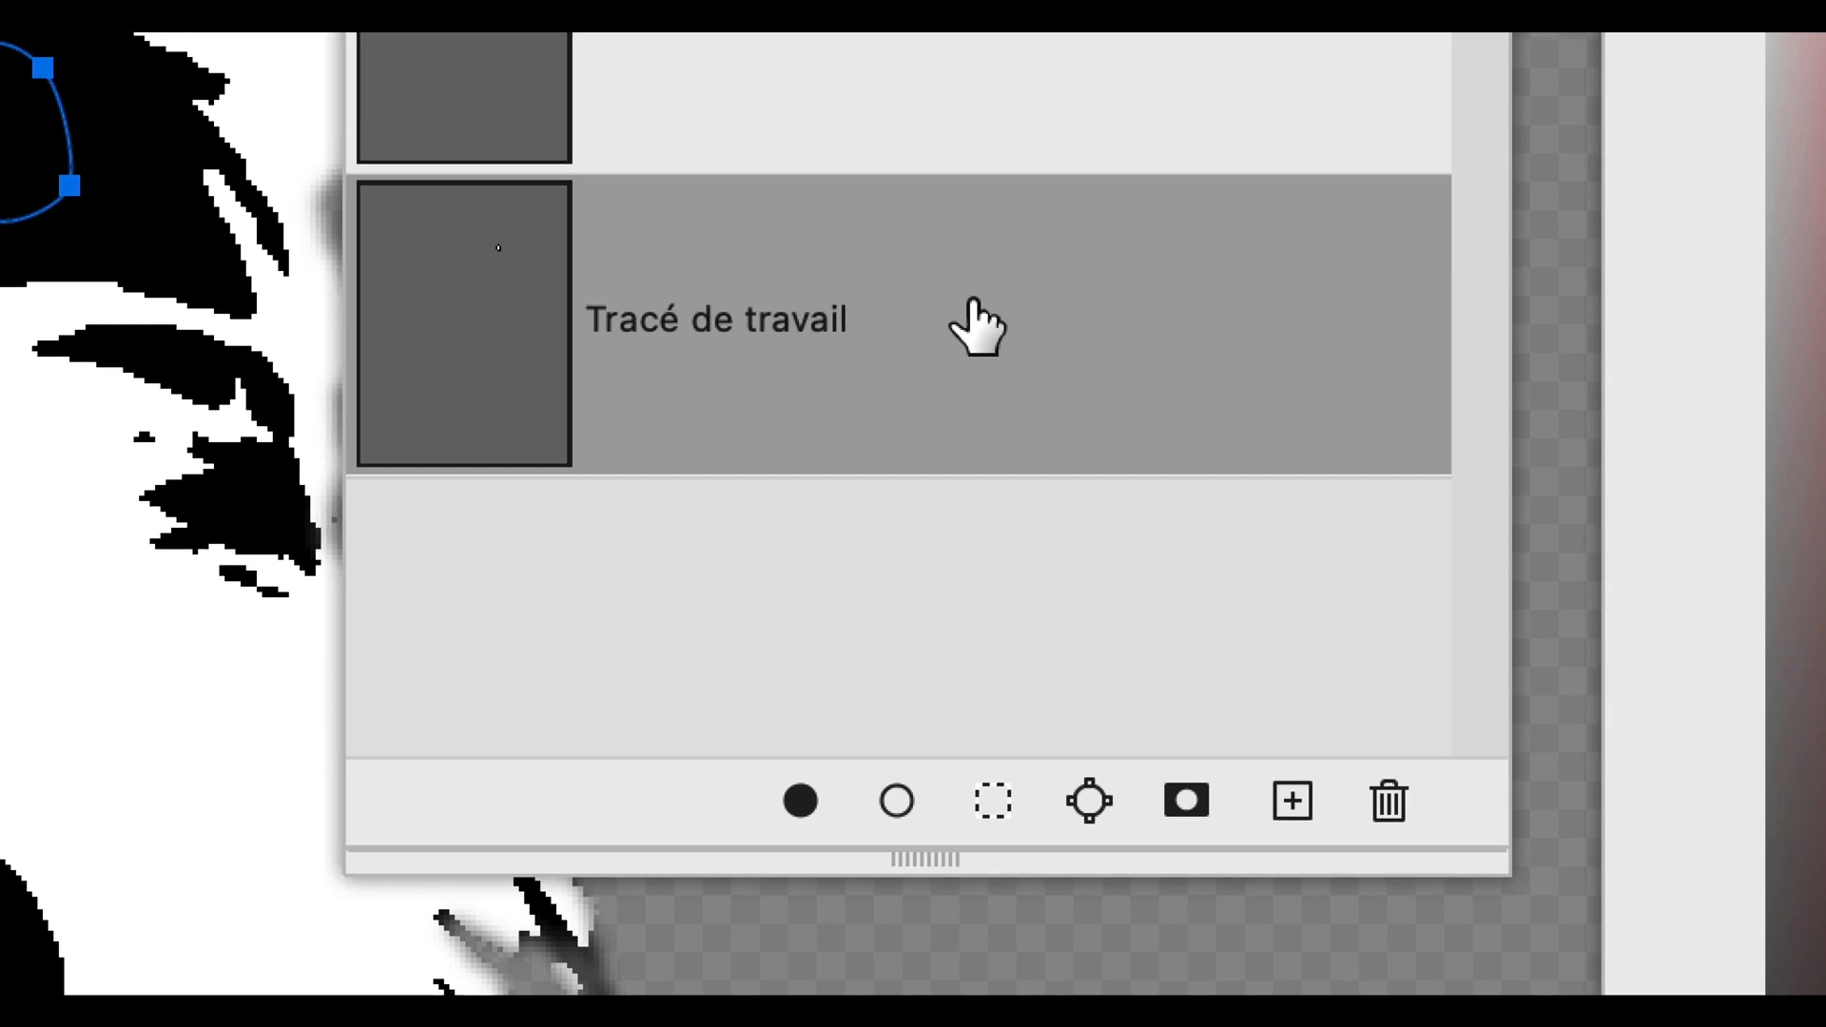
drag(977, 328, 1307, 794)
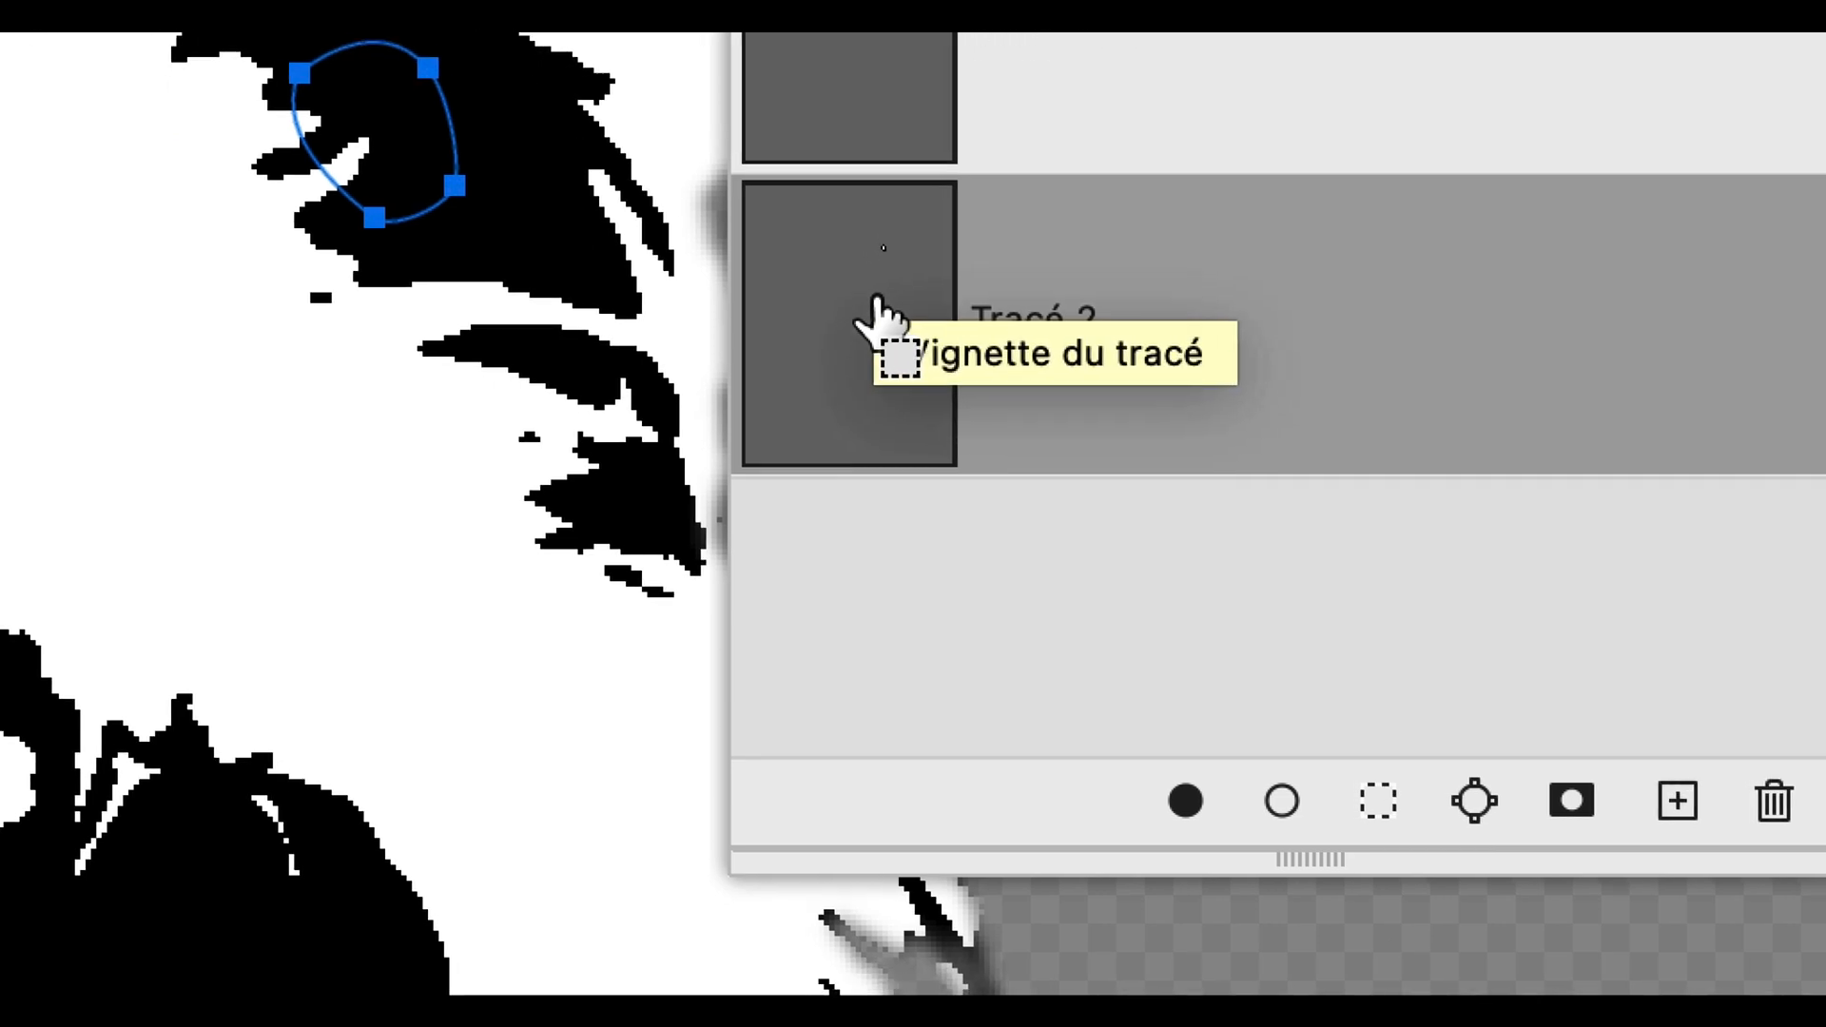
Load the second eye's path as a selection and fill it with Blanc on Calque 2
super+click(861, 302)
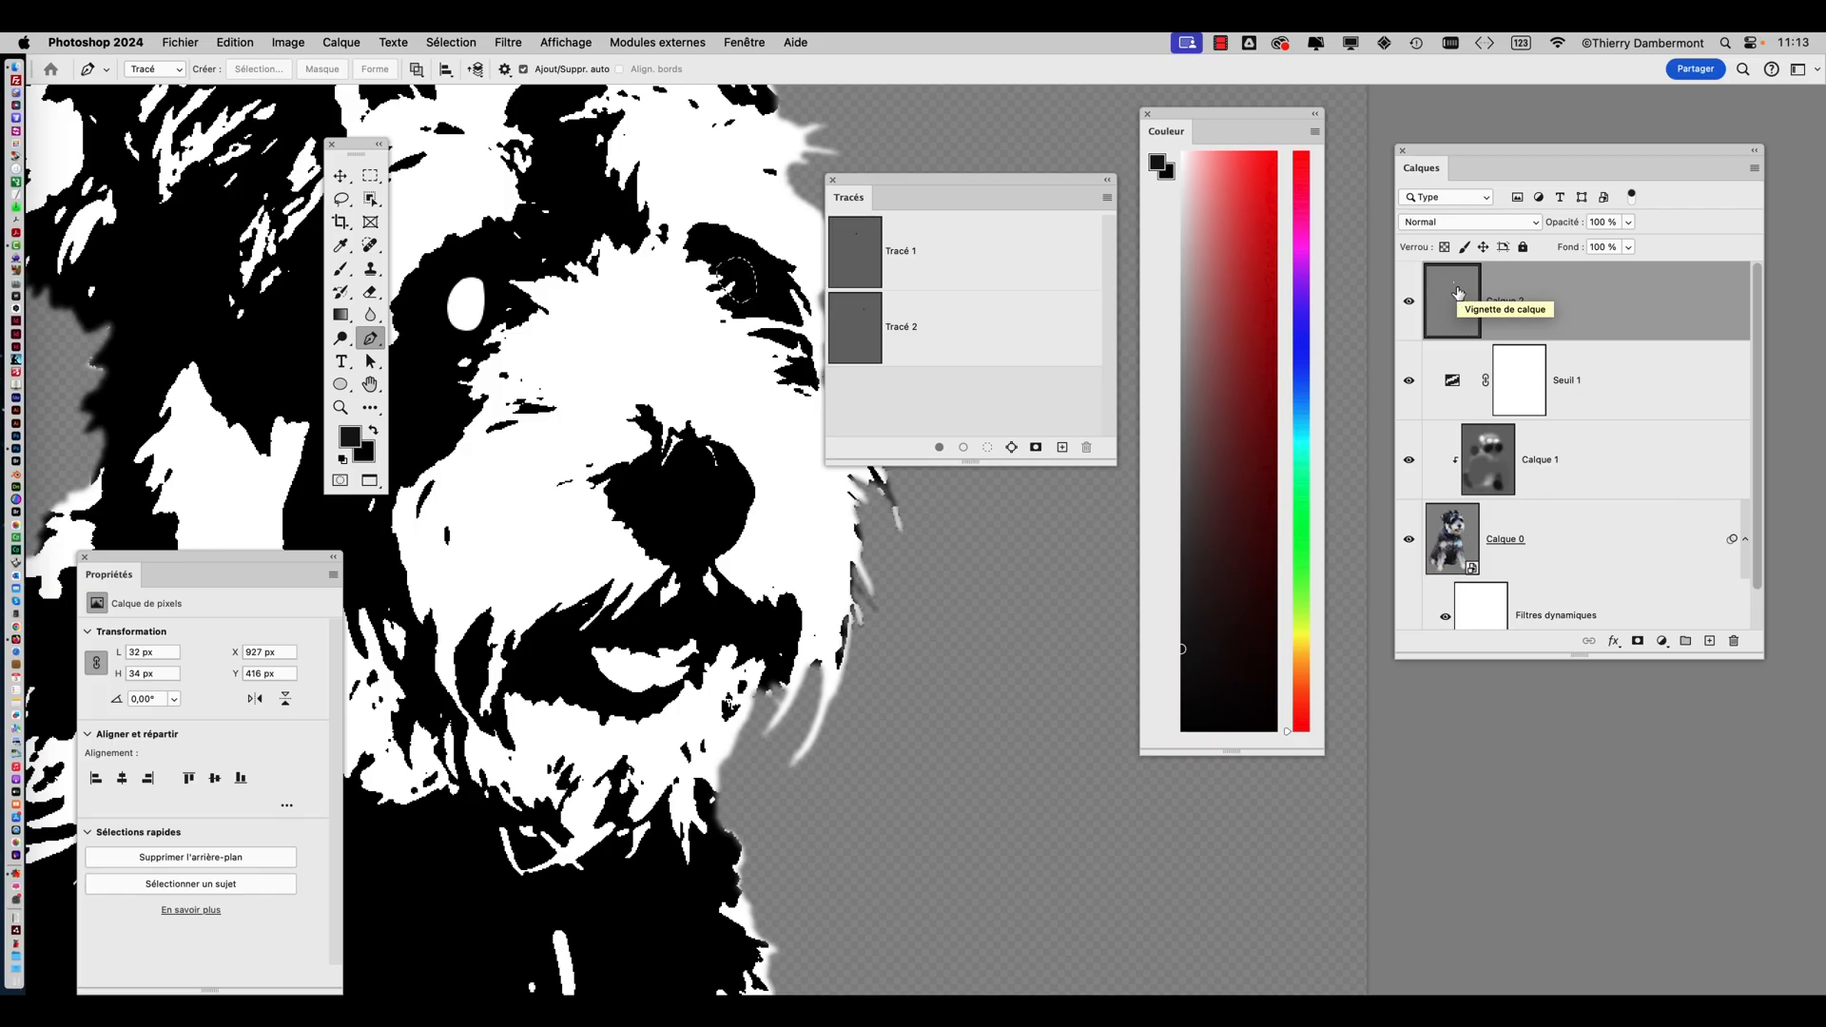
key(shift+BackSpace)
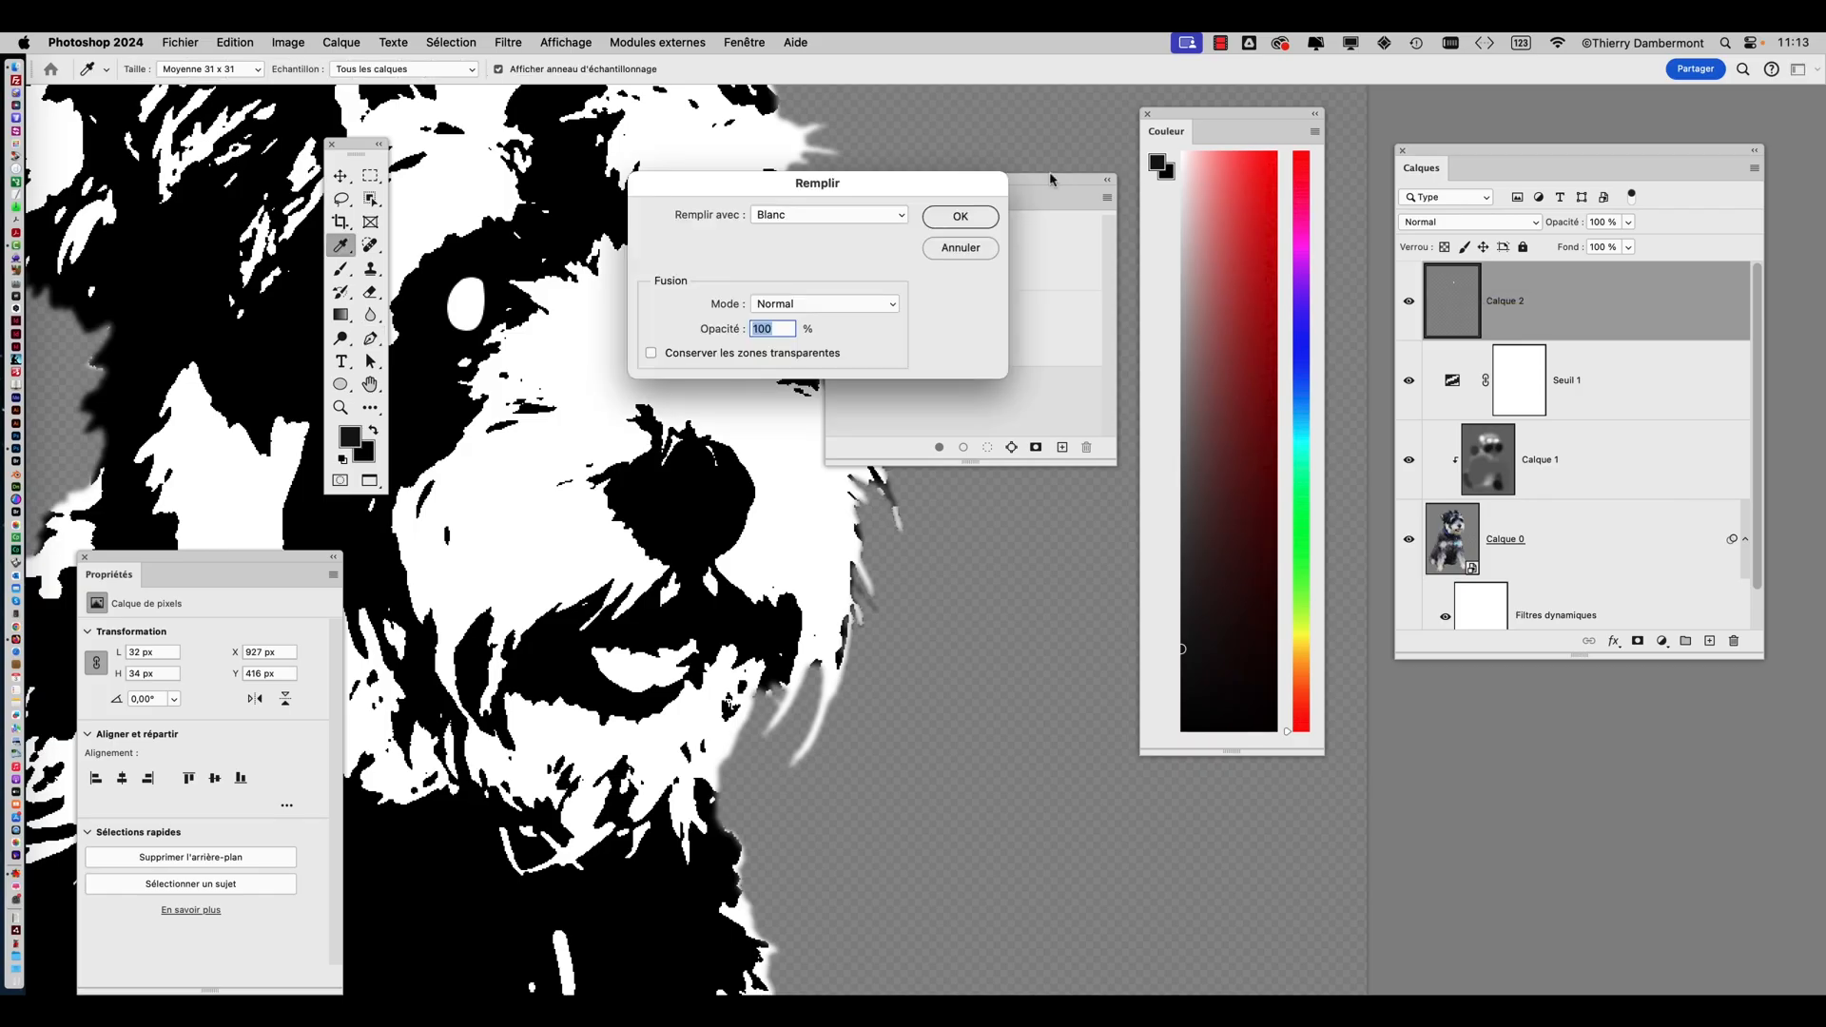
click(772, 447)
key(p)
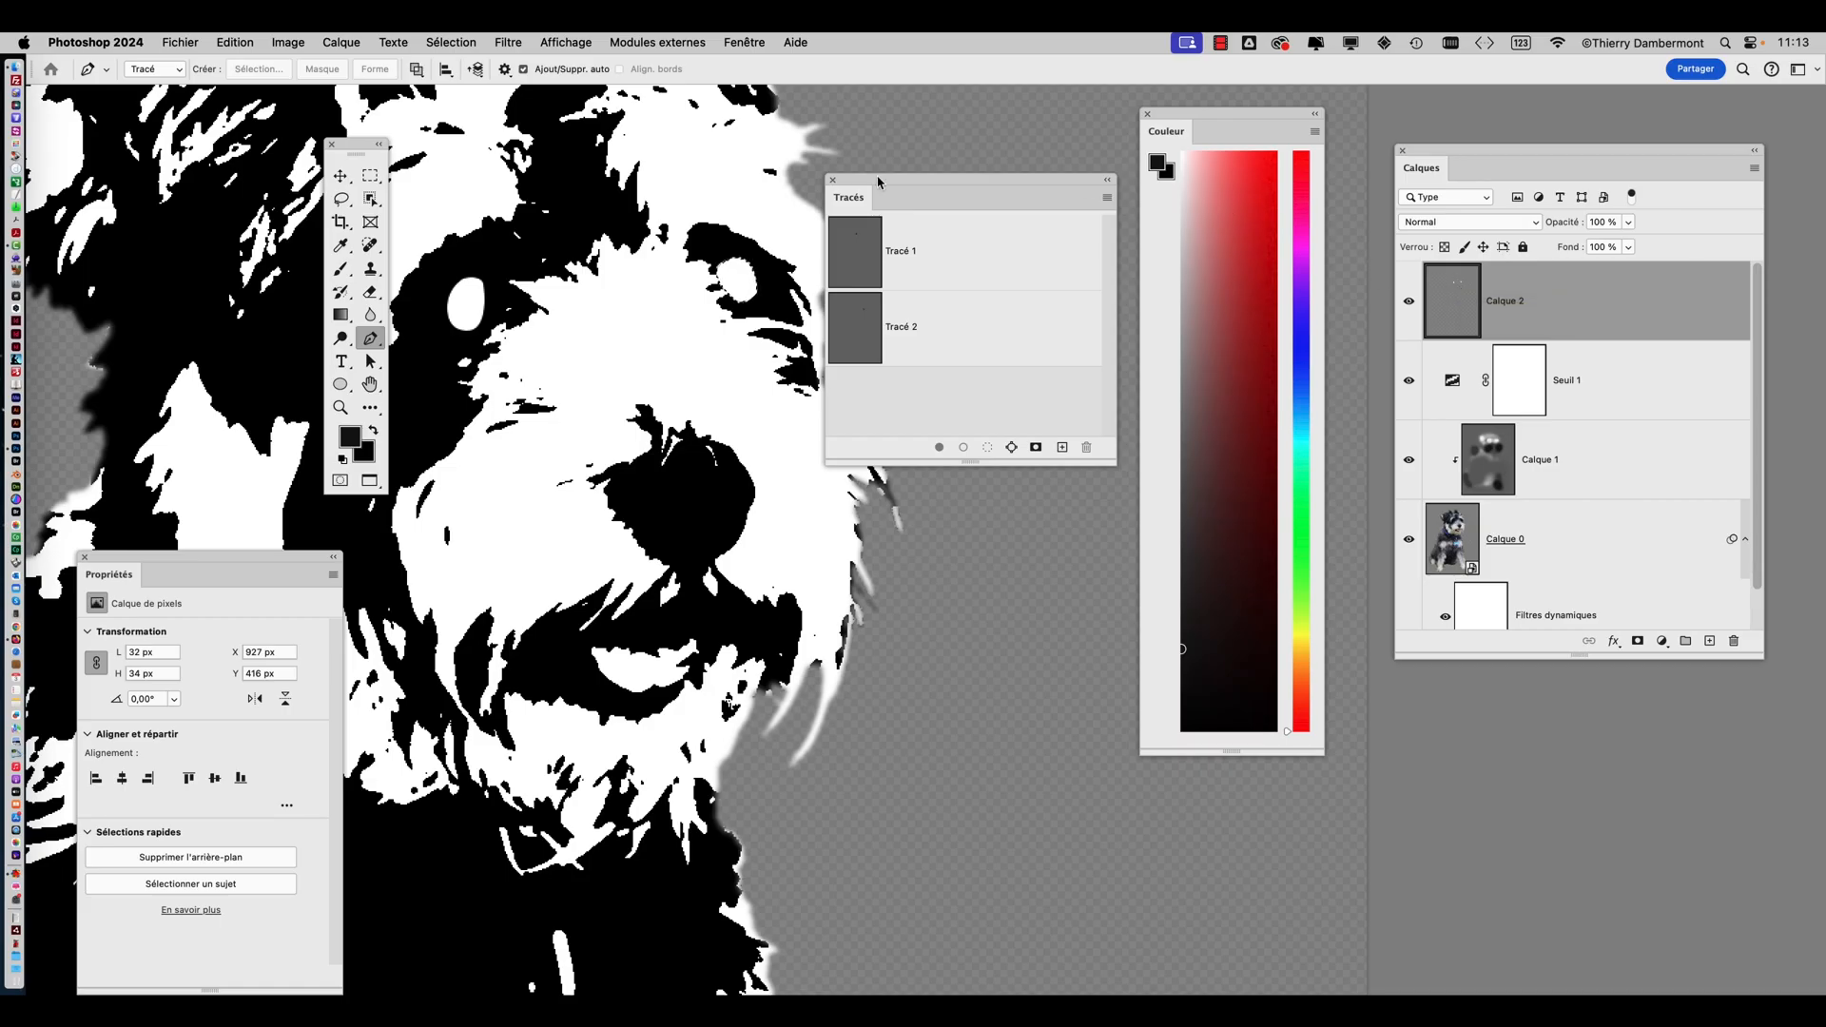
Move the Tracés and tools panels away from the dog's eyes and deselect the filled second eye
drag(878, 181, 965, 269)
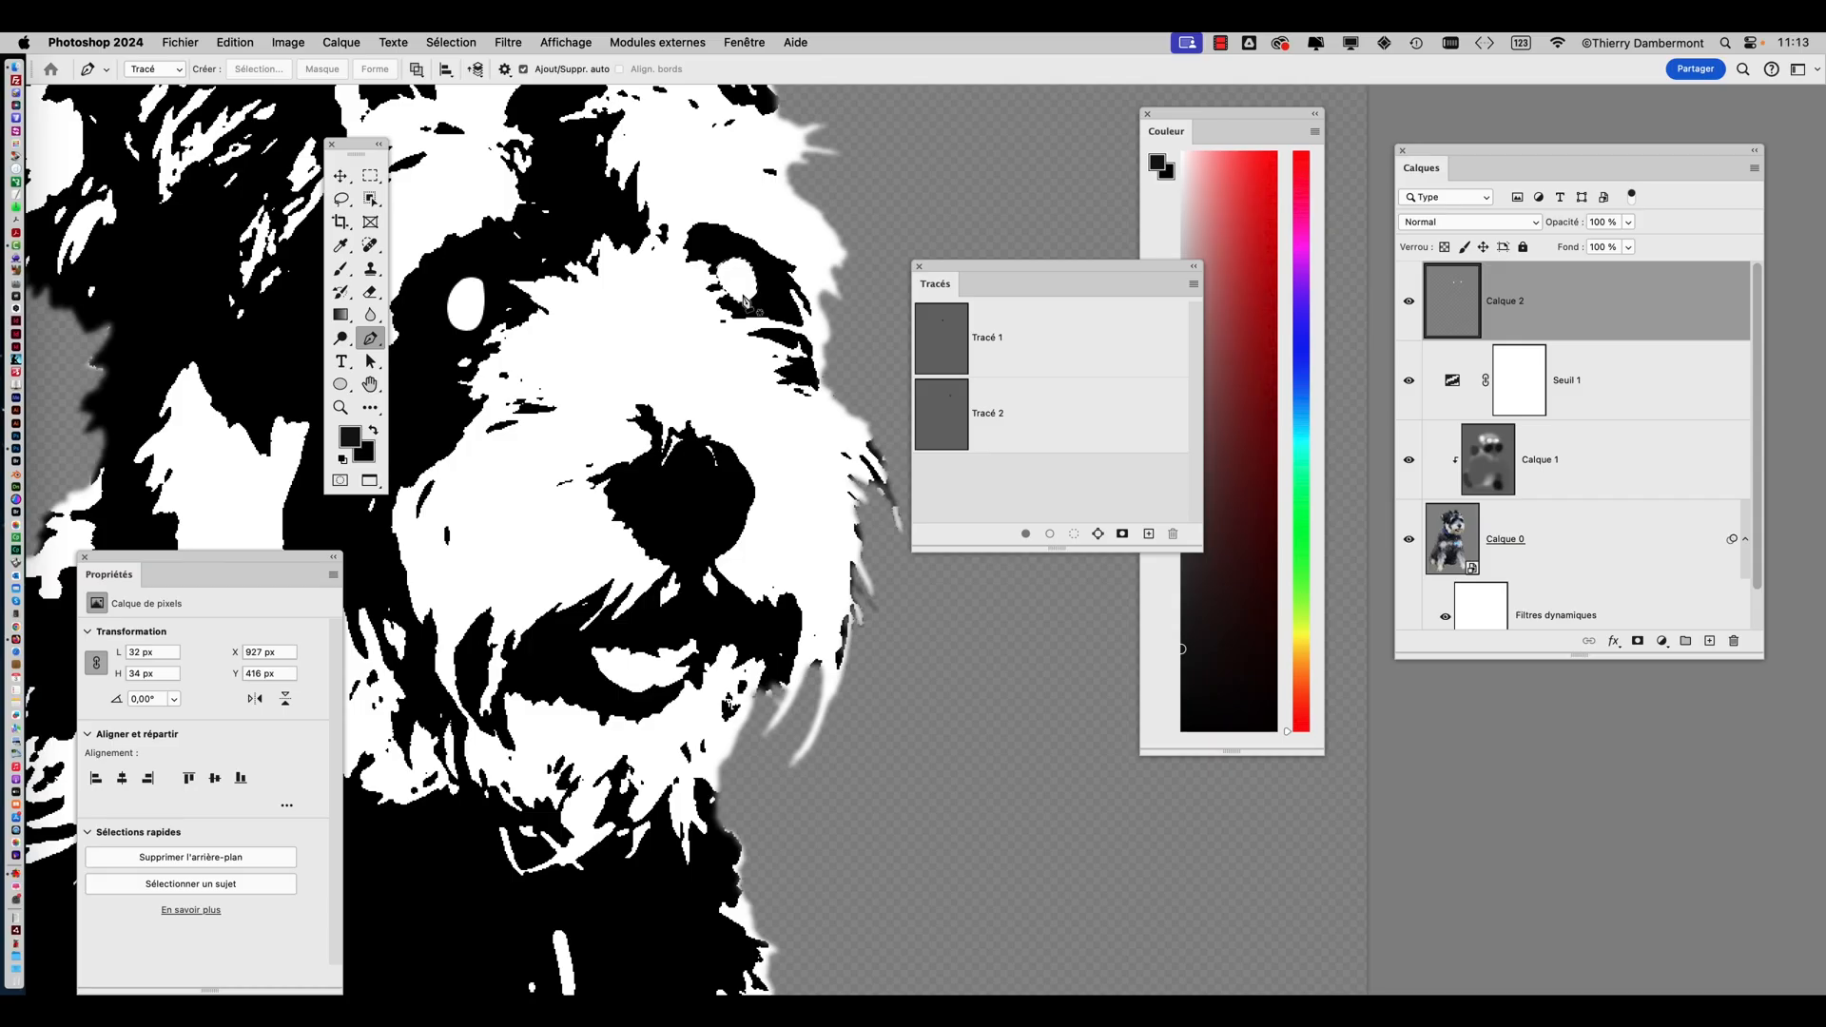
click(340, 175)
drag(356, 153, 236, 143)
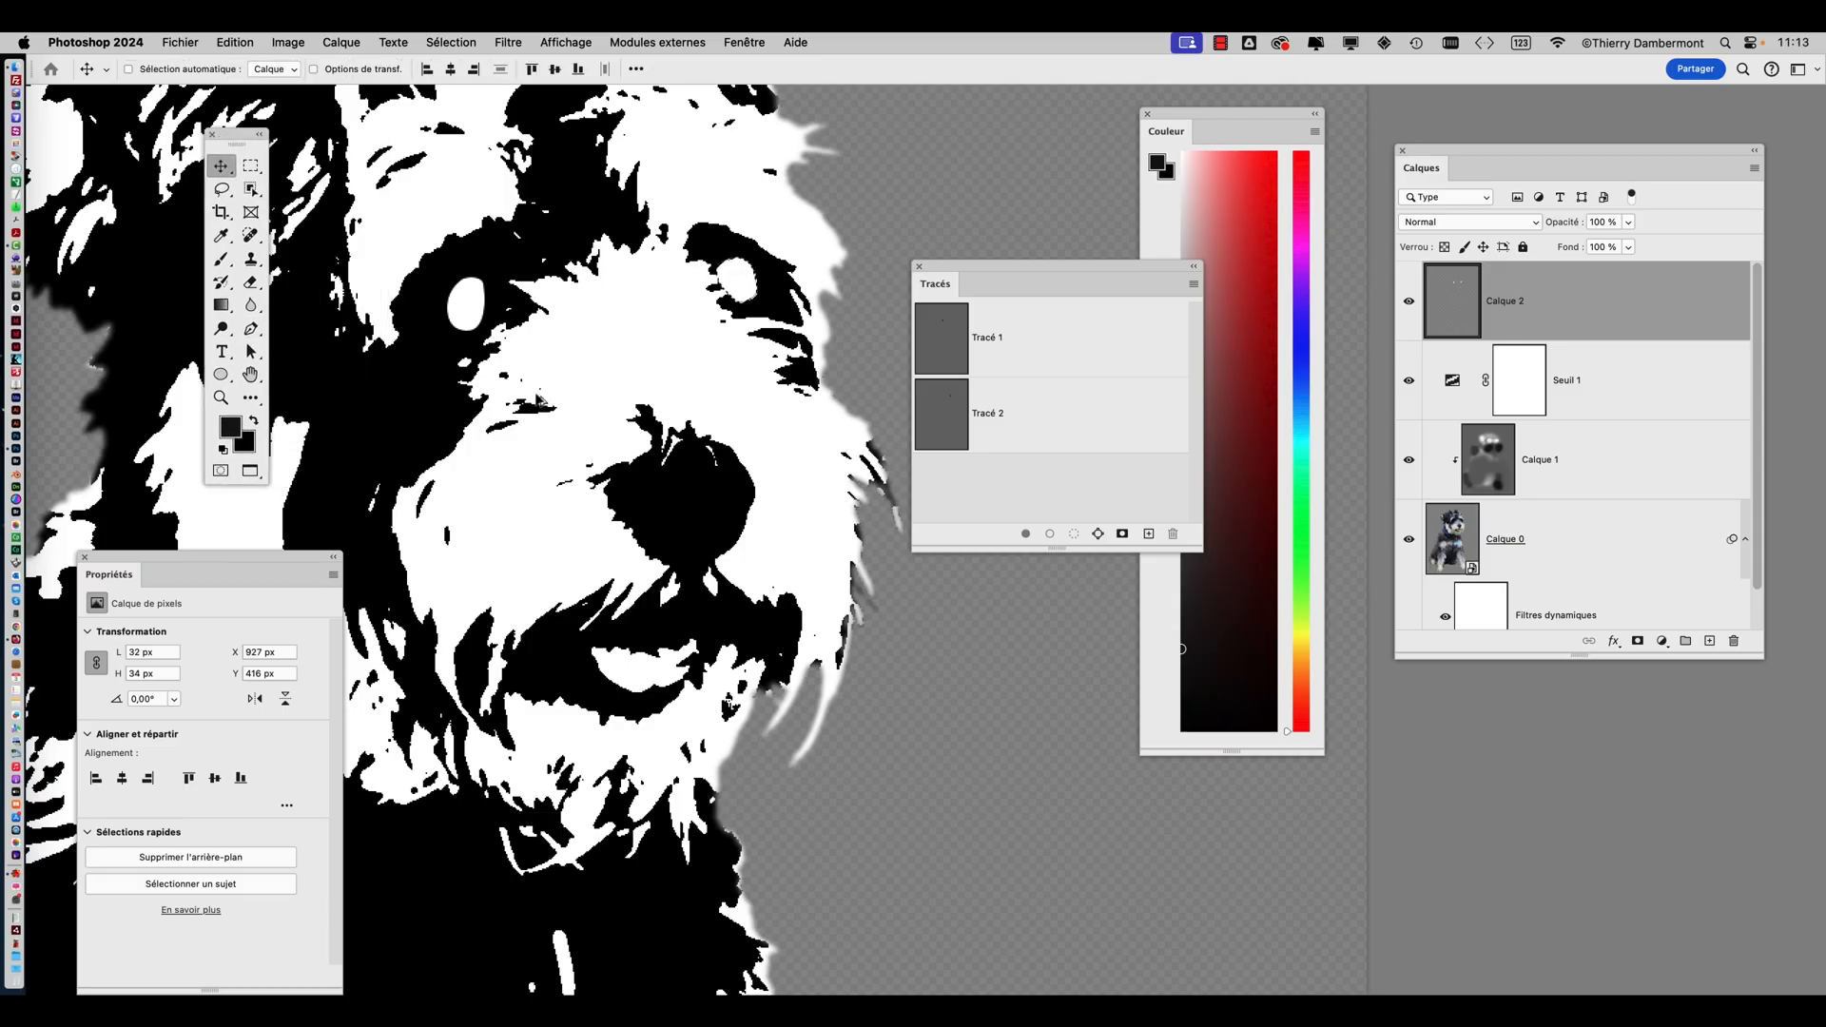
scroll(537, 399, down, 4)
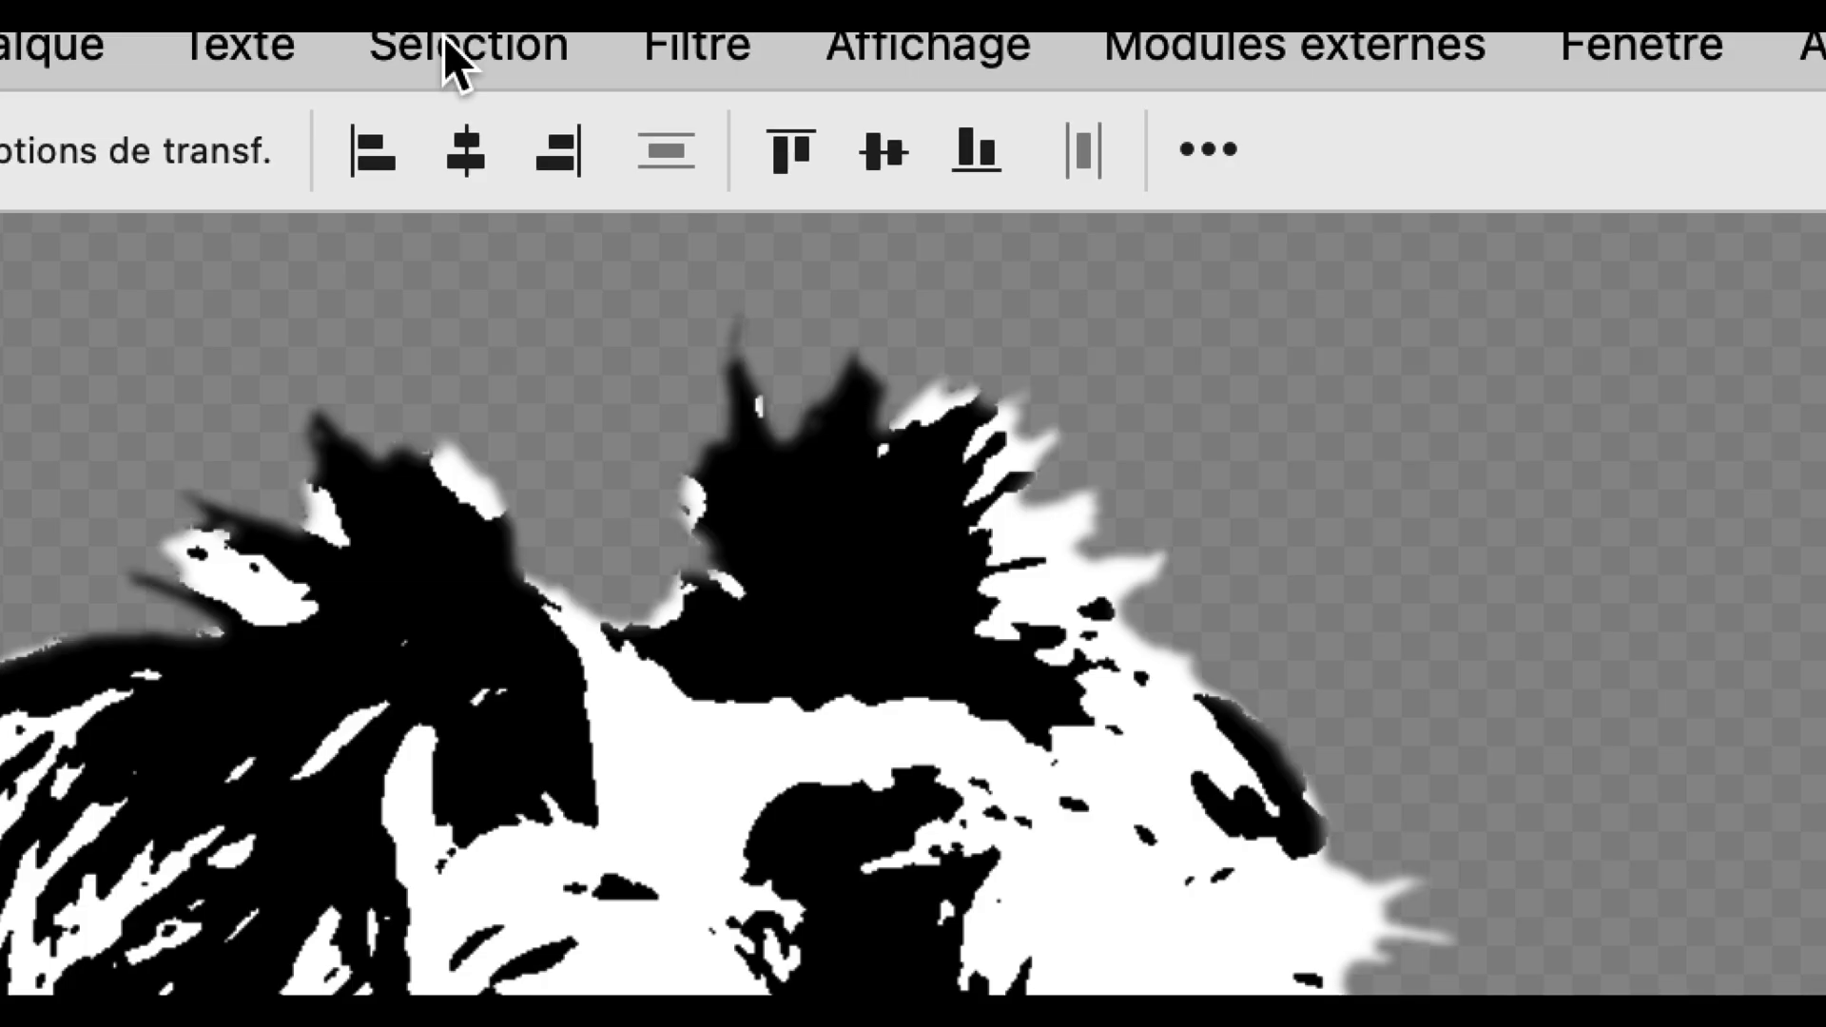
click(457, 57)
click(454, 81)
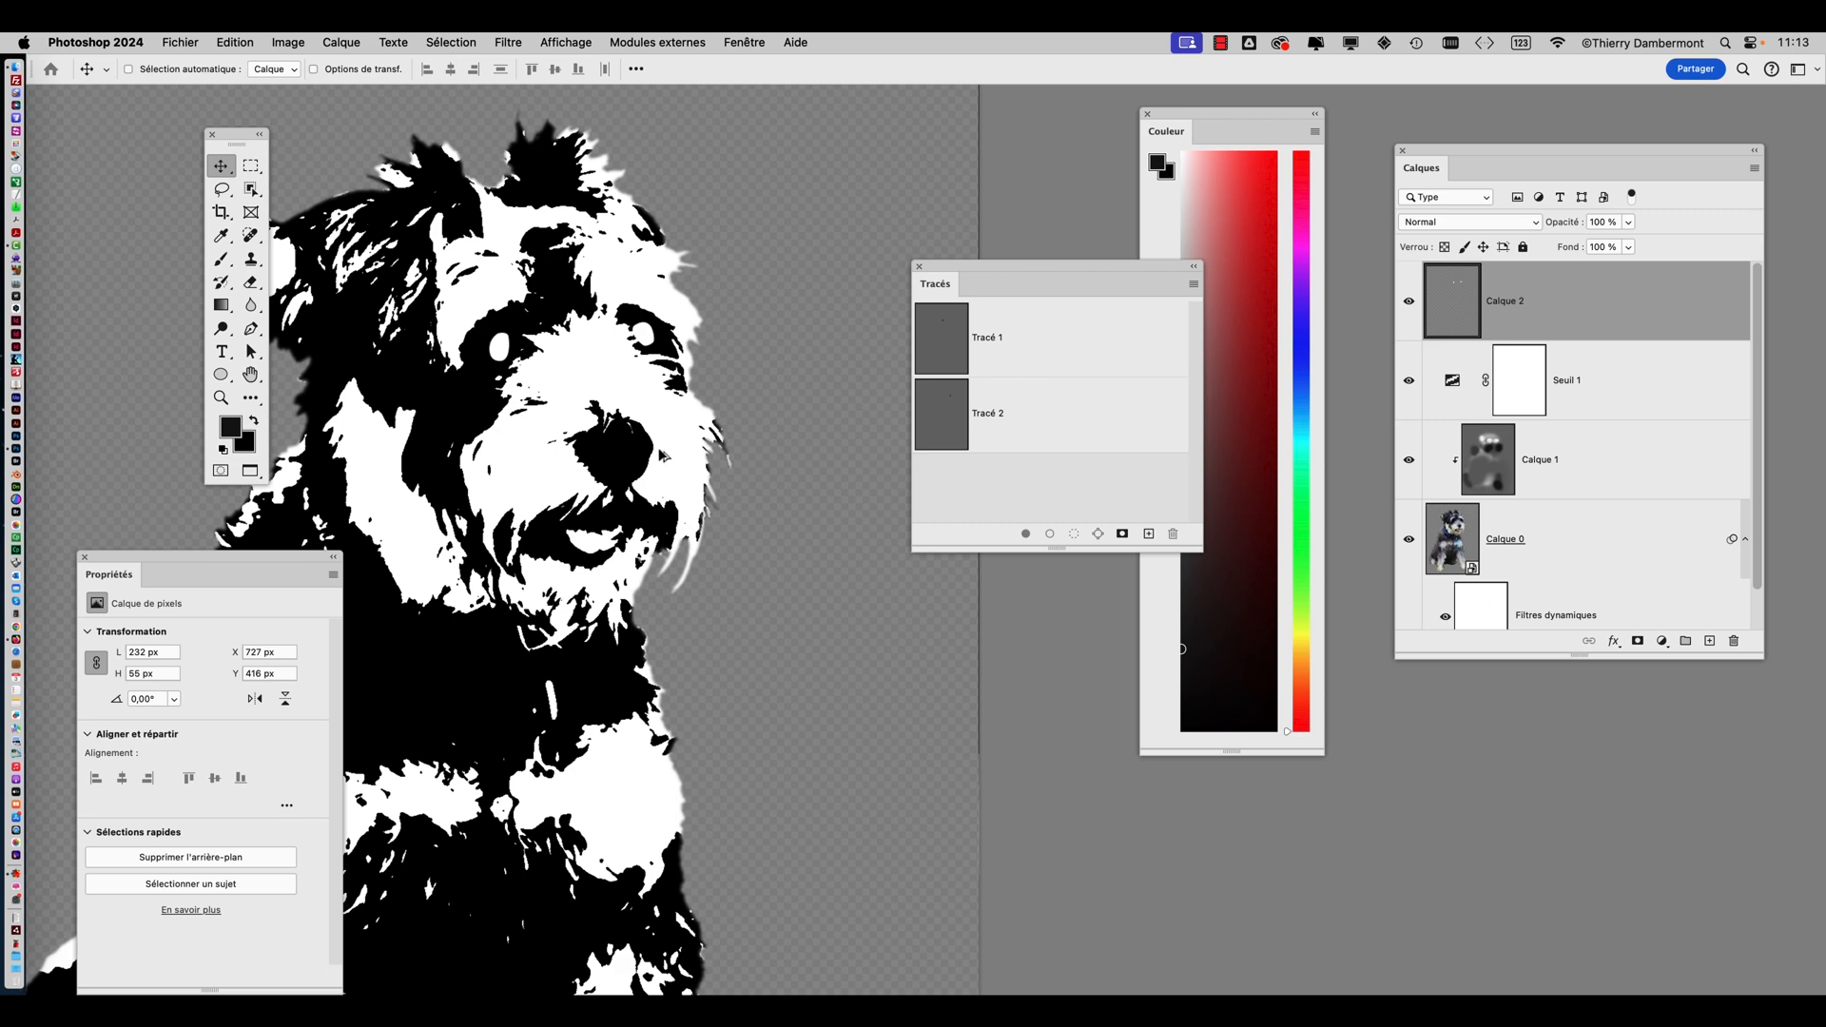
Move the Tracés and Couleur panels clear of both eyes and activate the rectangular marquee tool
scroll(662, 456, down, 2)
scroll(618, 418, up, 1)
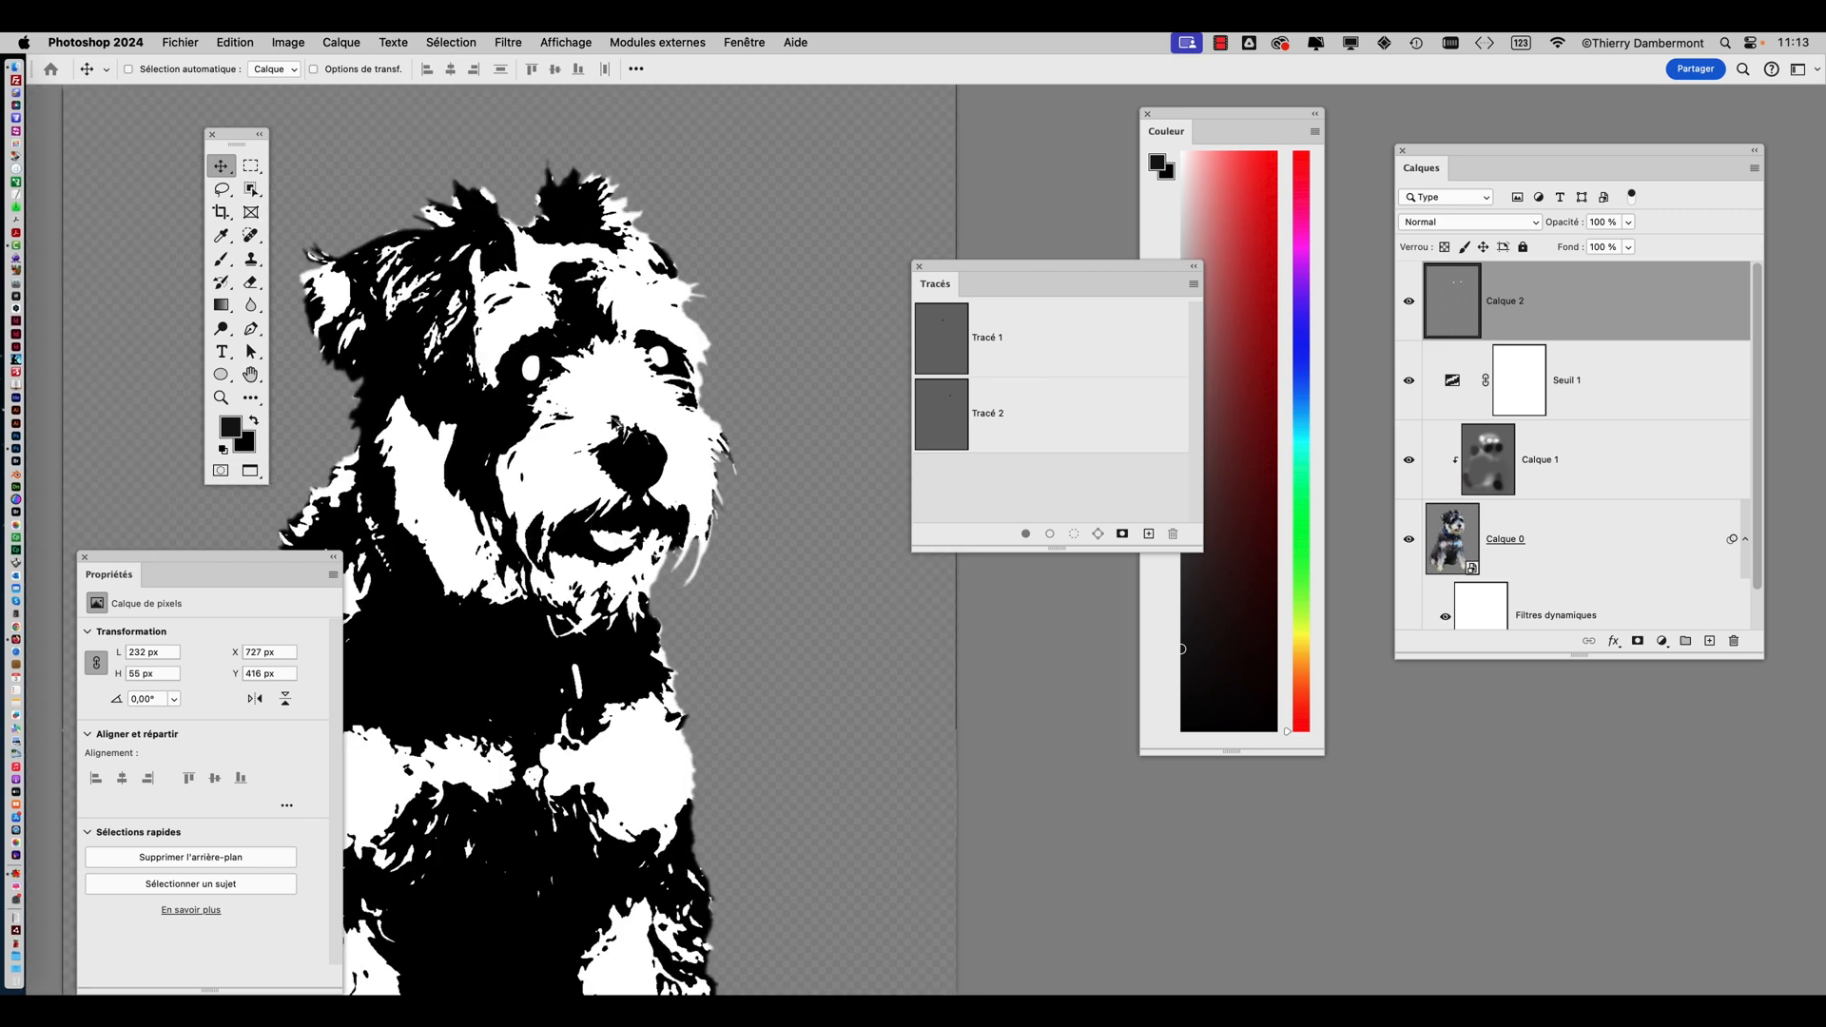
scroll(599, 419, down, 1)
scroll(599, 419, up, 3)
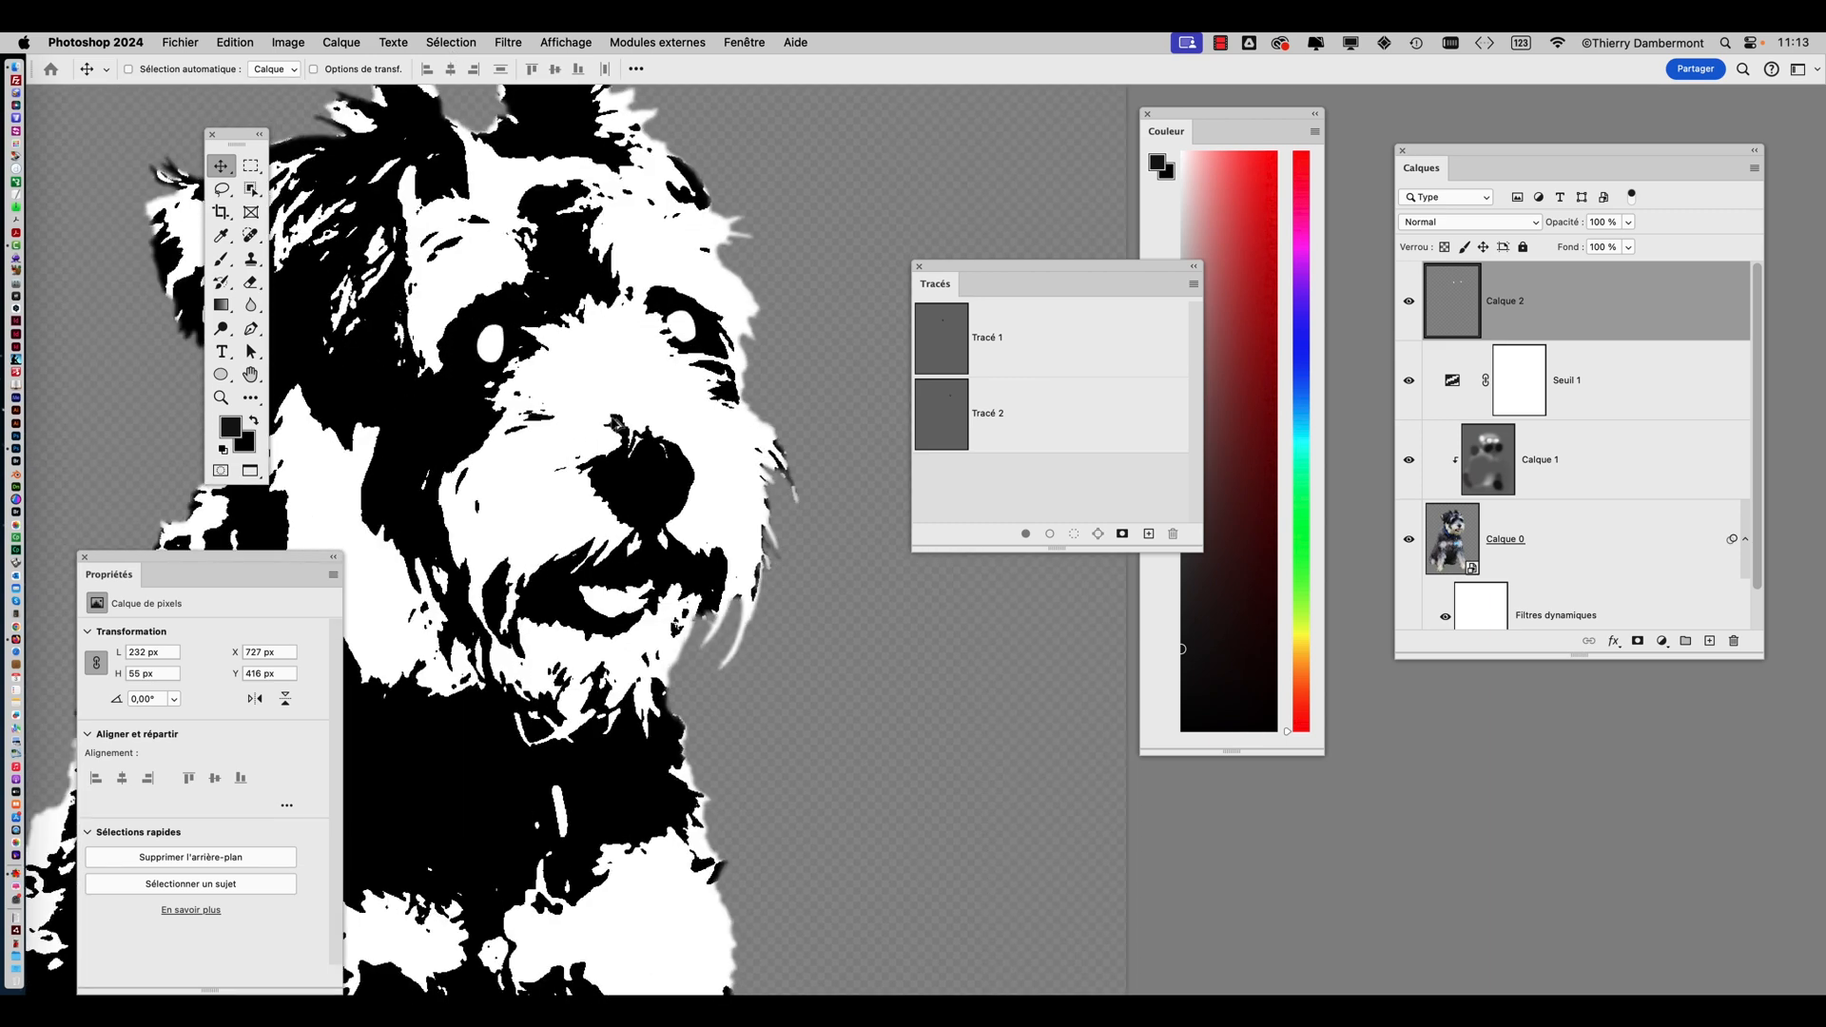
scroll(682, 414, up, 5)
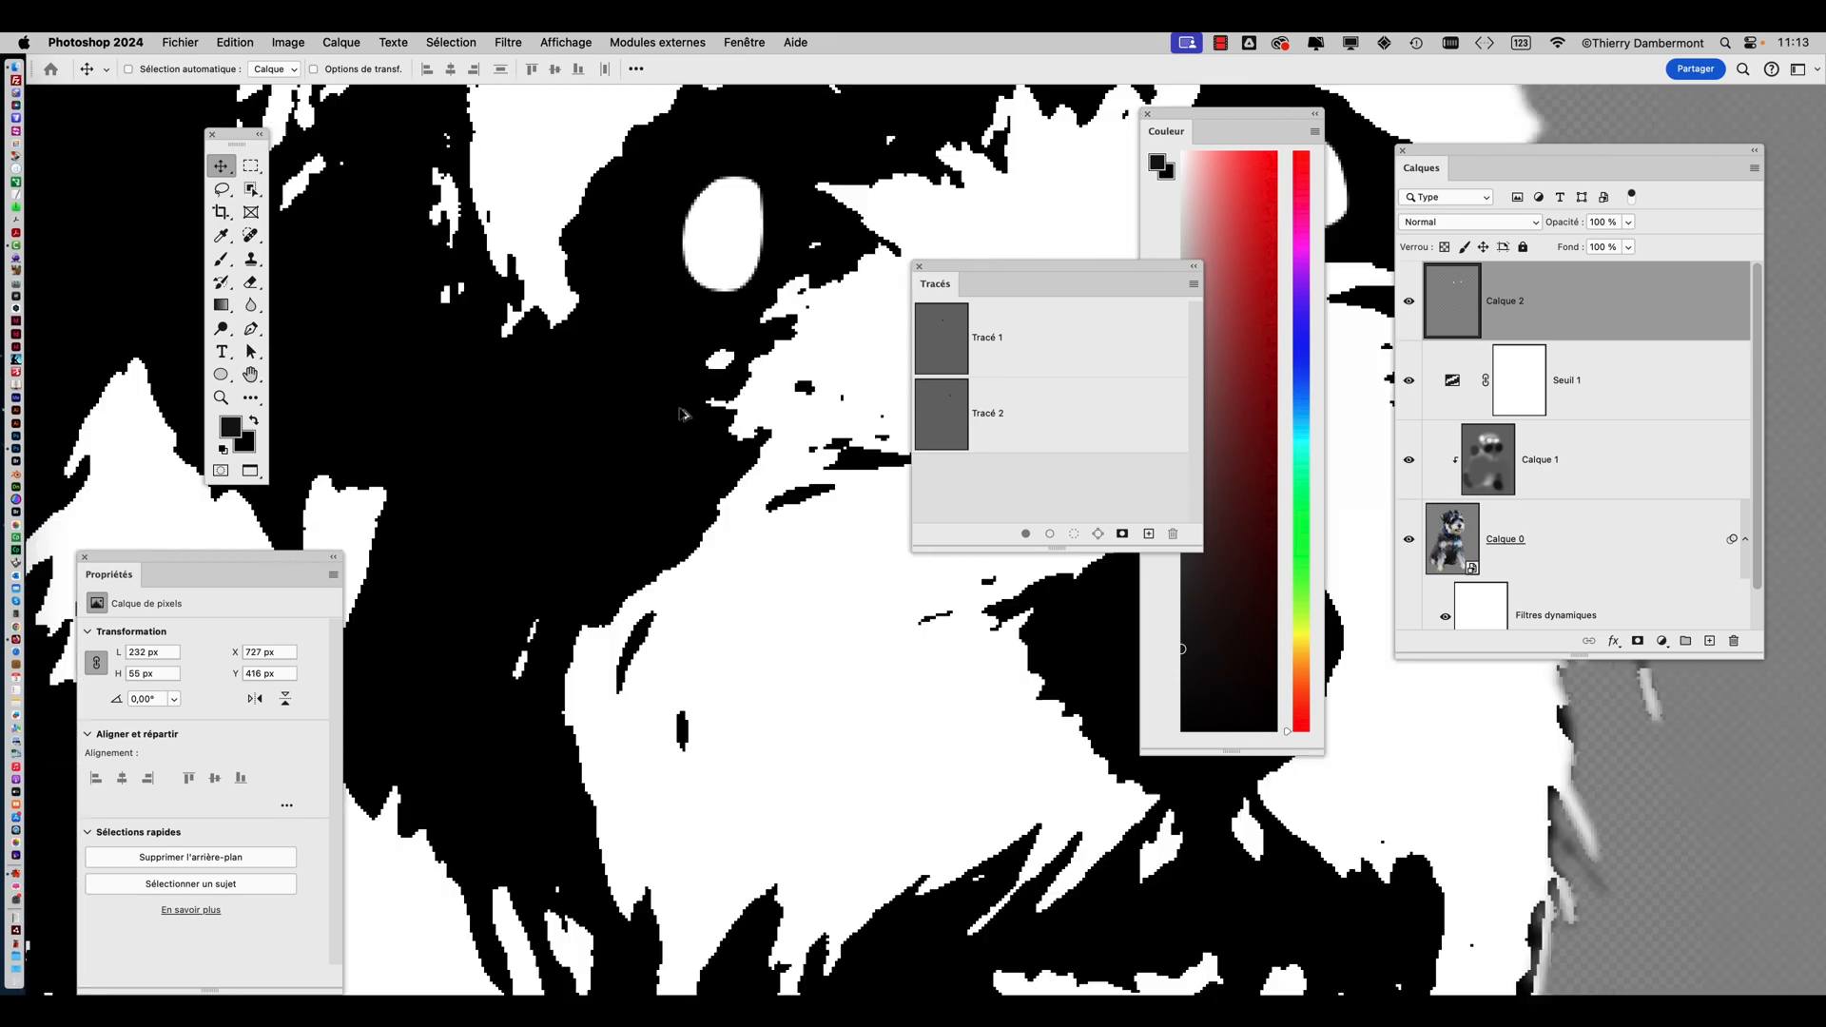
scroll(763, 328, down, 2)
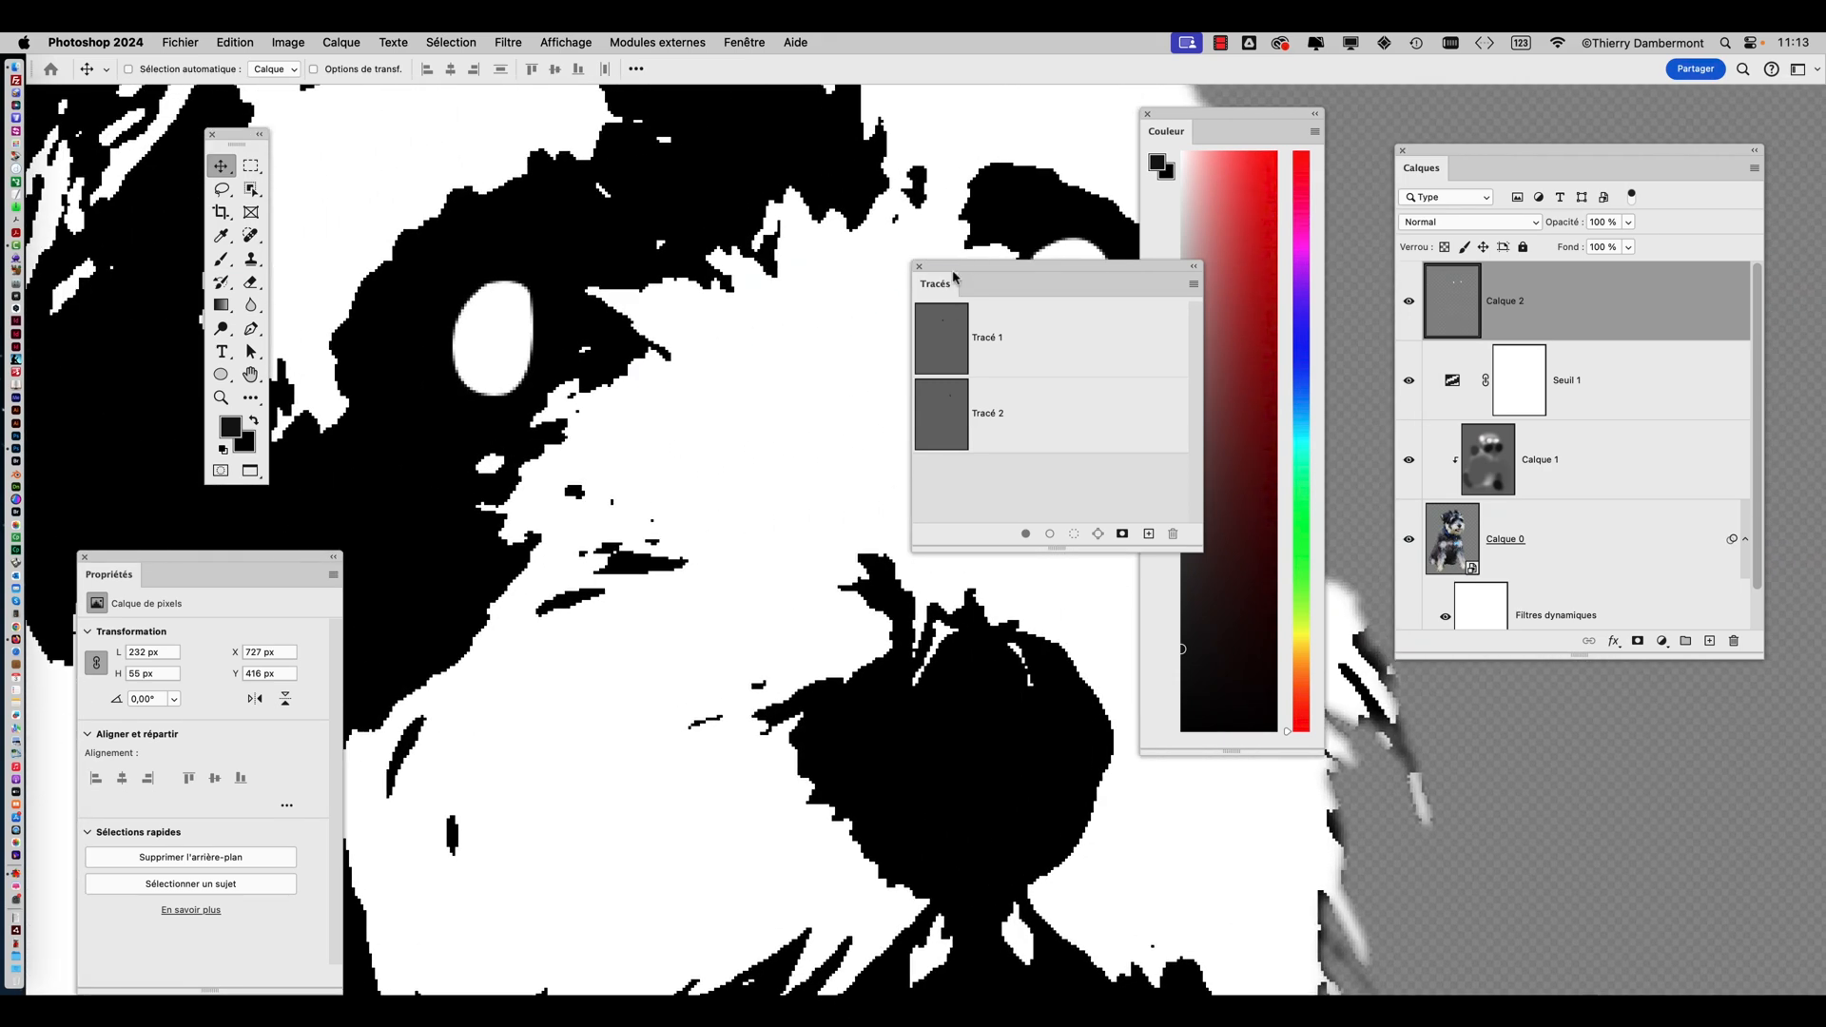
drag(952, 273, 732, 482)
drag(1178, 110, 1258, 113)
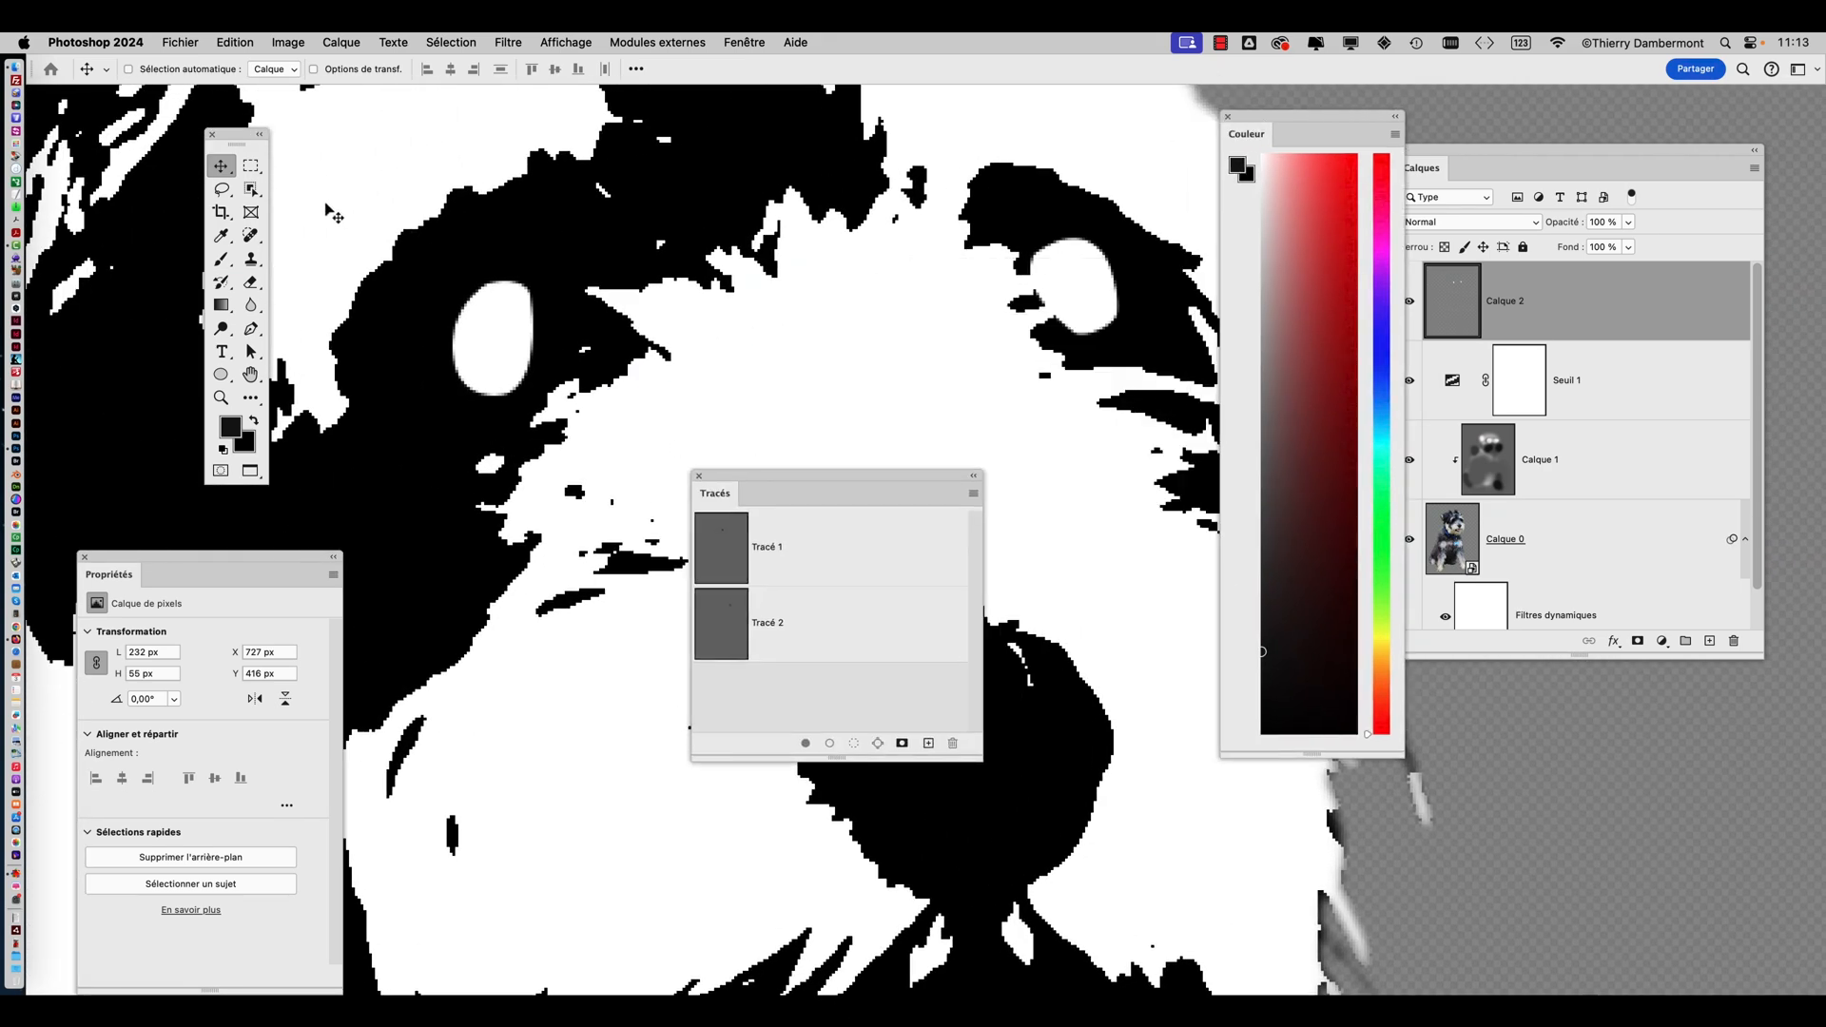
click(249, 169)
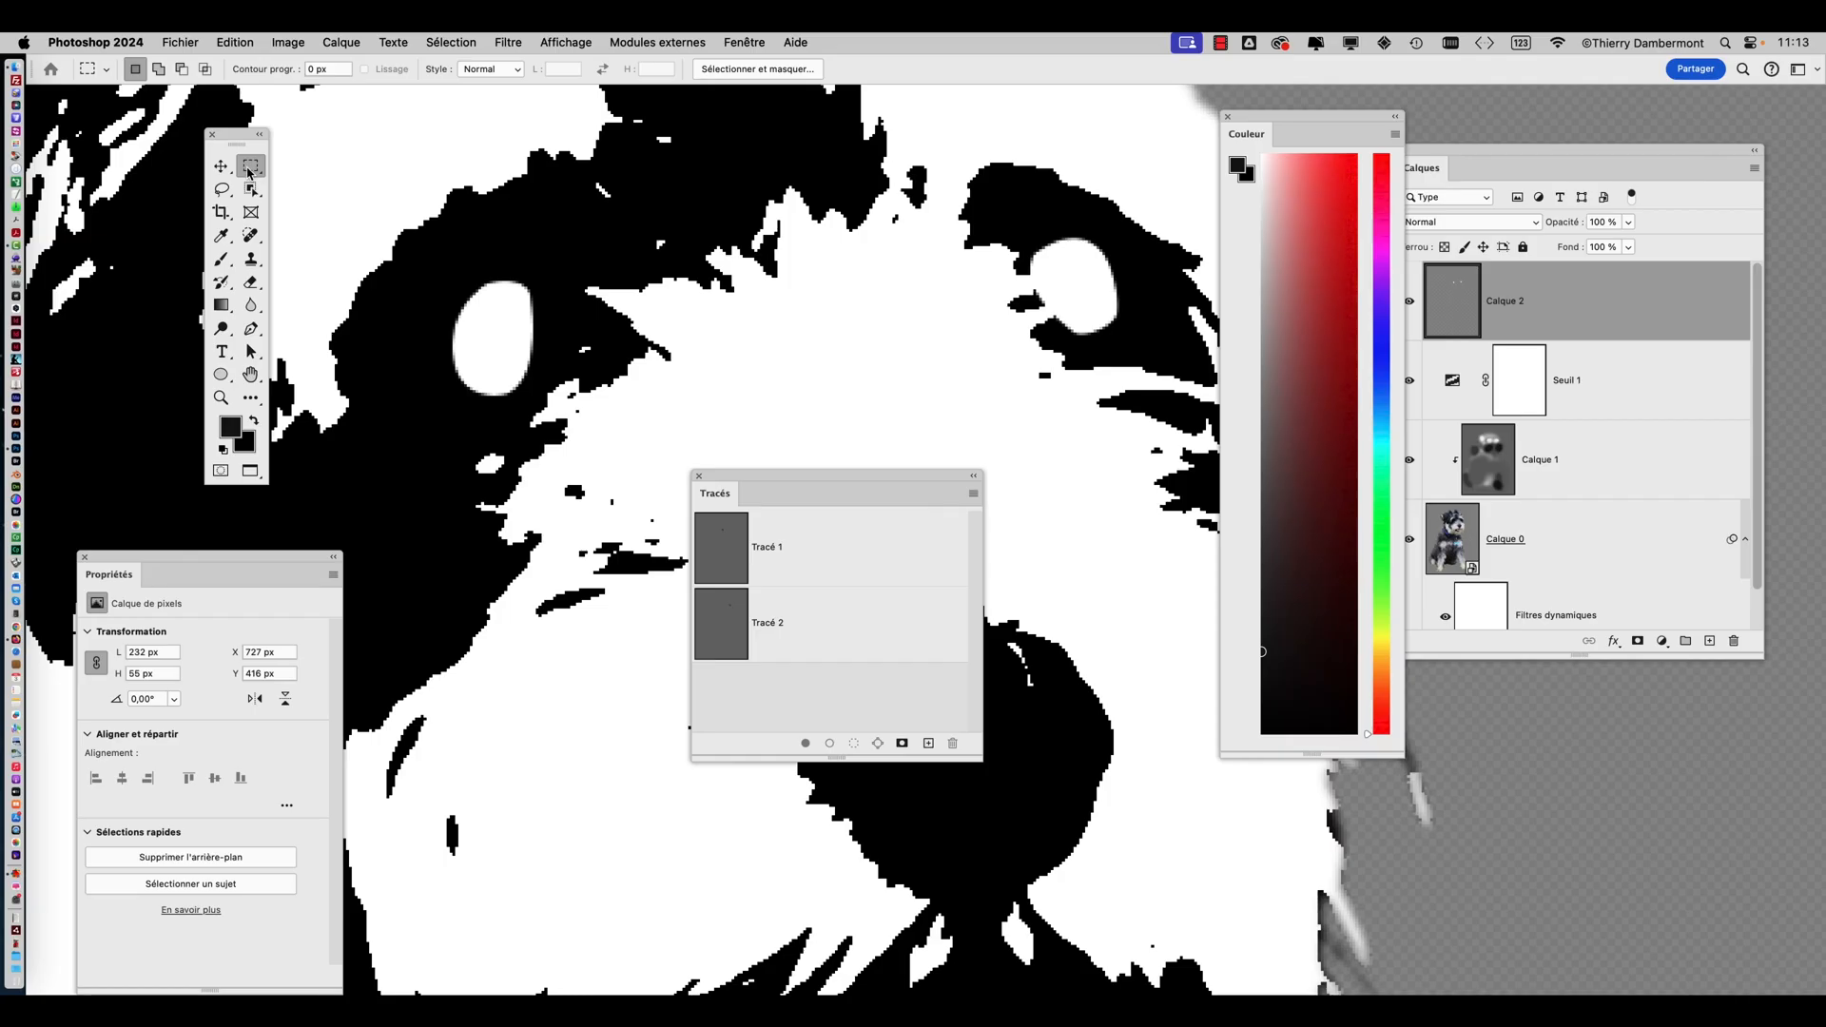
Select the viewer's-left white eye on Calque 2 and widen it with Free Transform to about 120.6% width and 102.7% height
drag(418, 242, 597, 451)
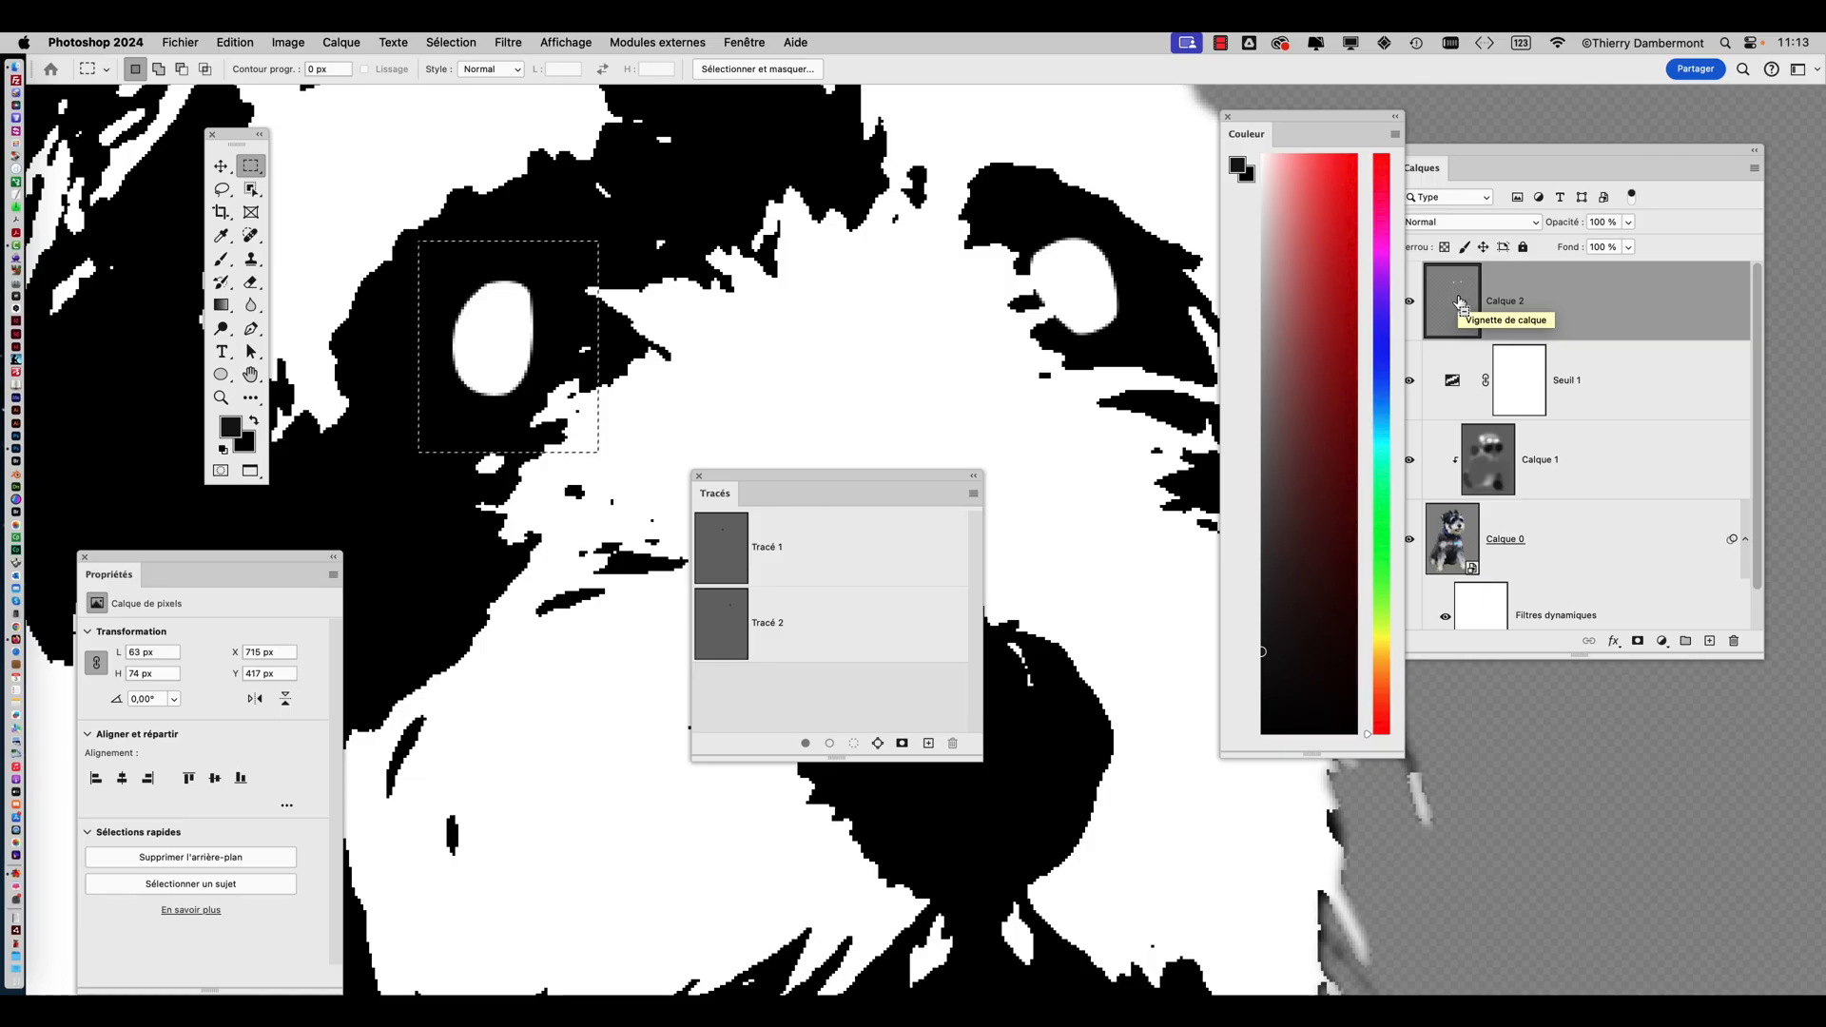
click(235, 42)
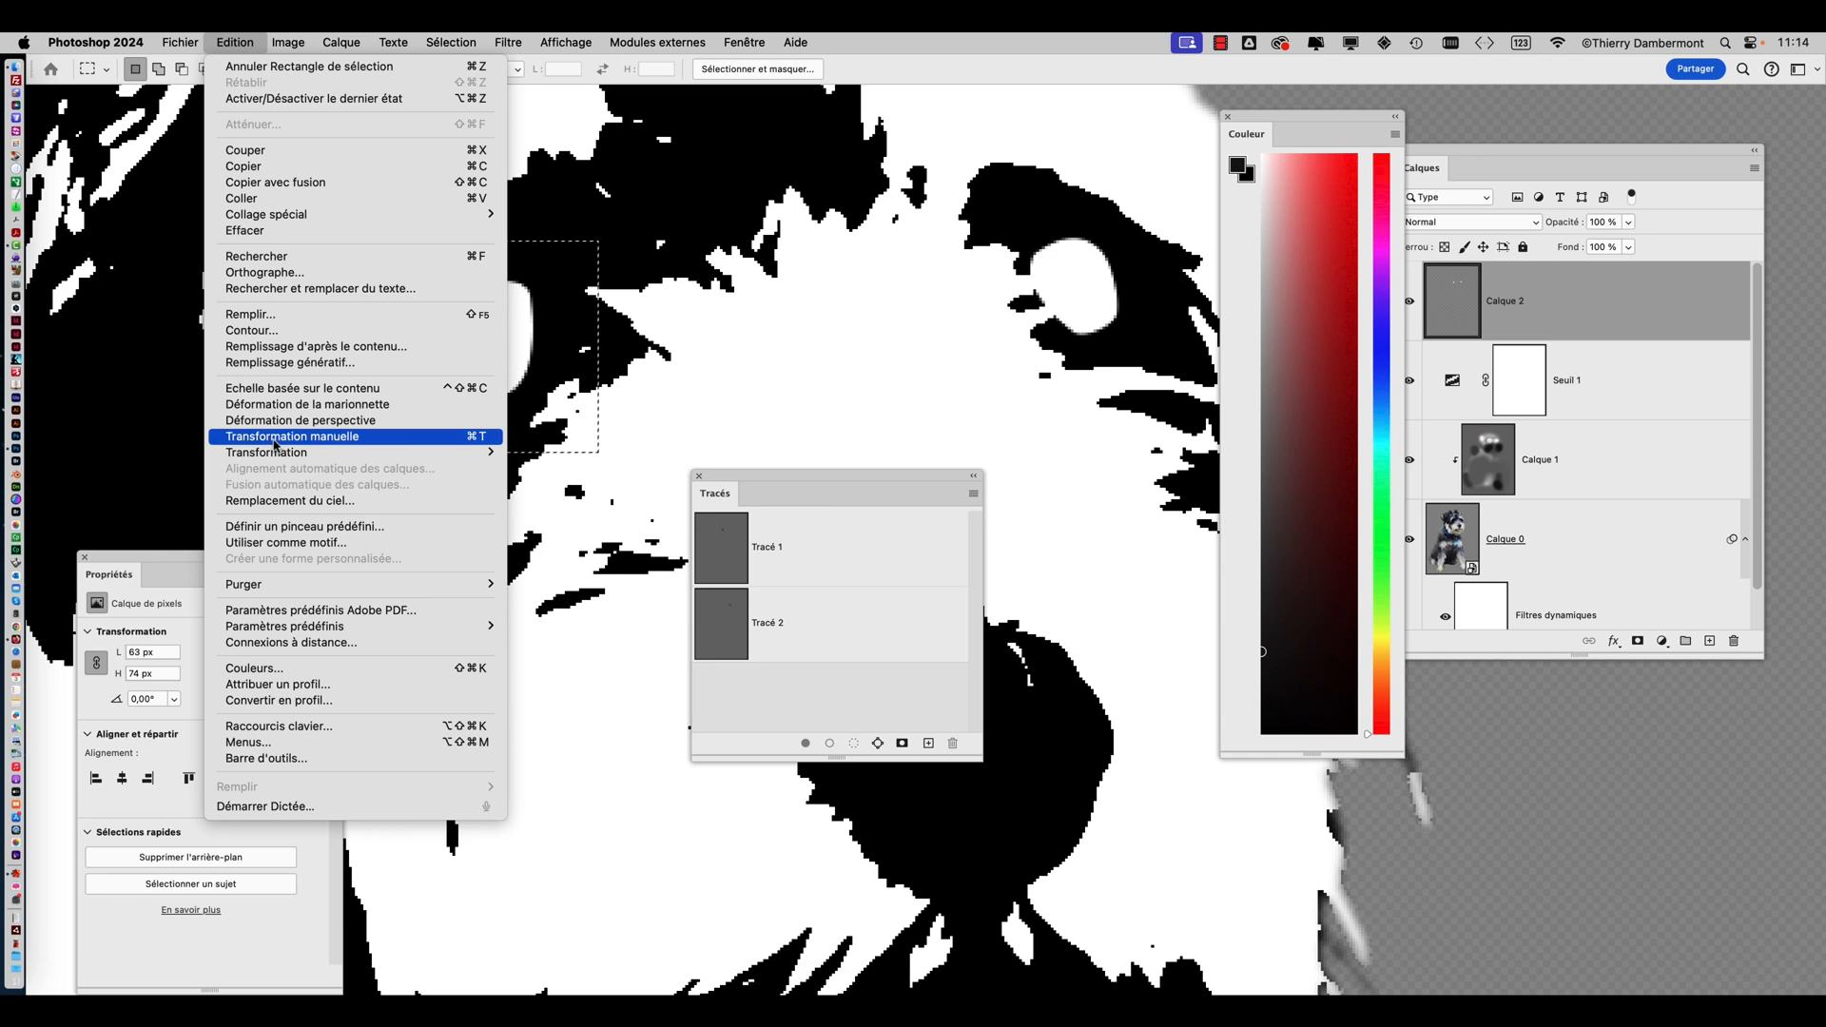
click(274, 443)
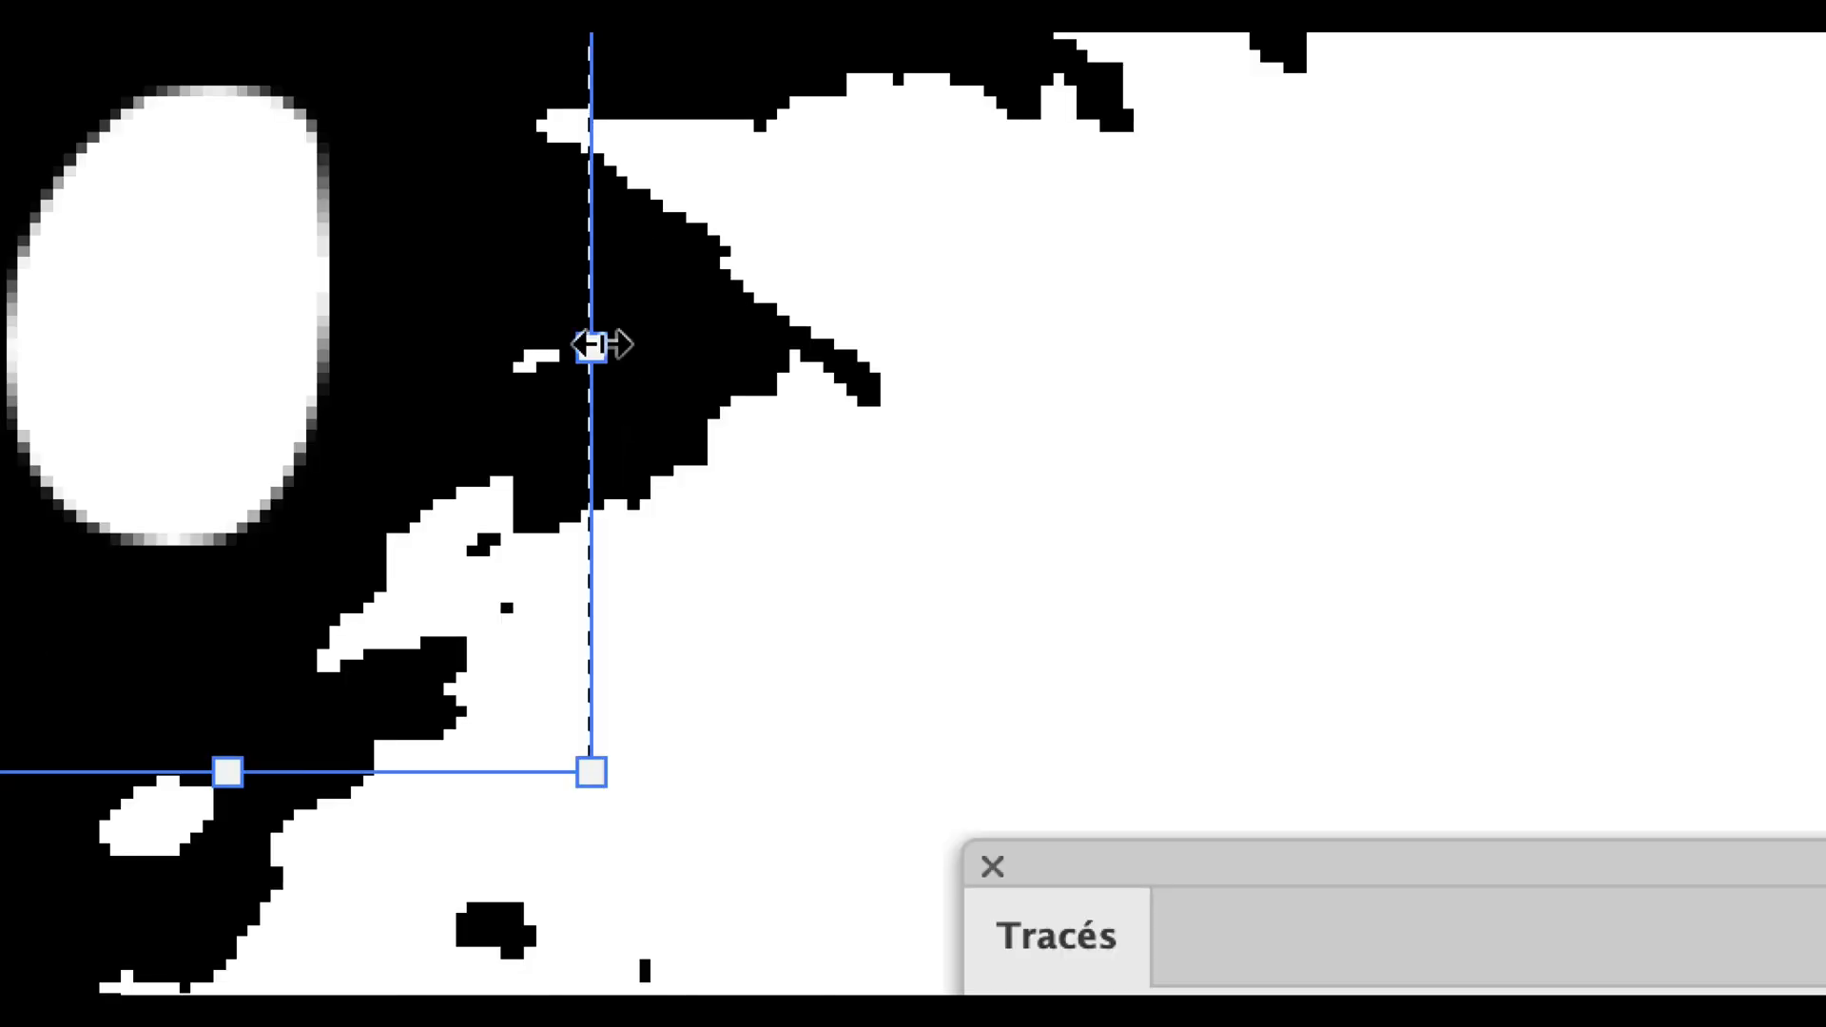
mouse_move(592, 346)
mouse_down()
mouse_move(680, 344)
mouse_move(606, 344)
mouse_move(624, 346)
mouse_up()
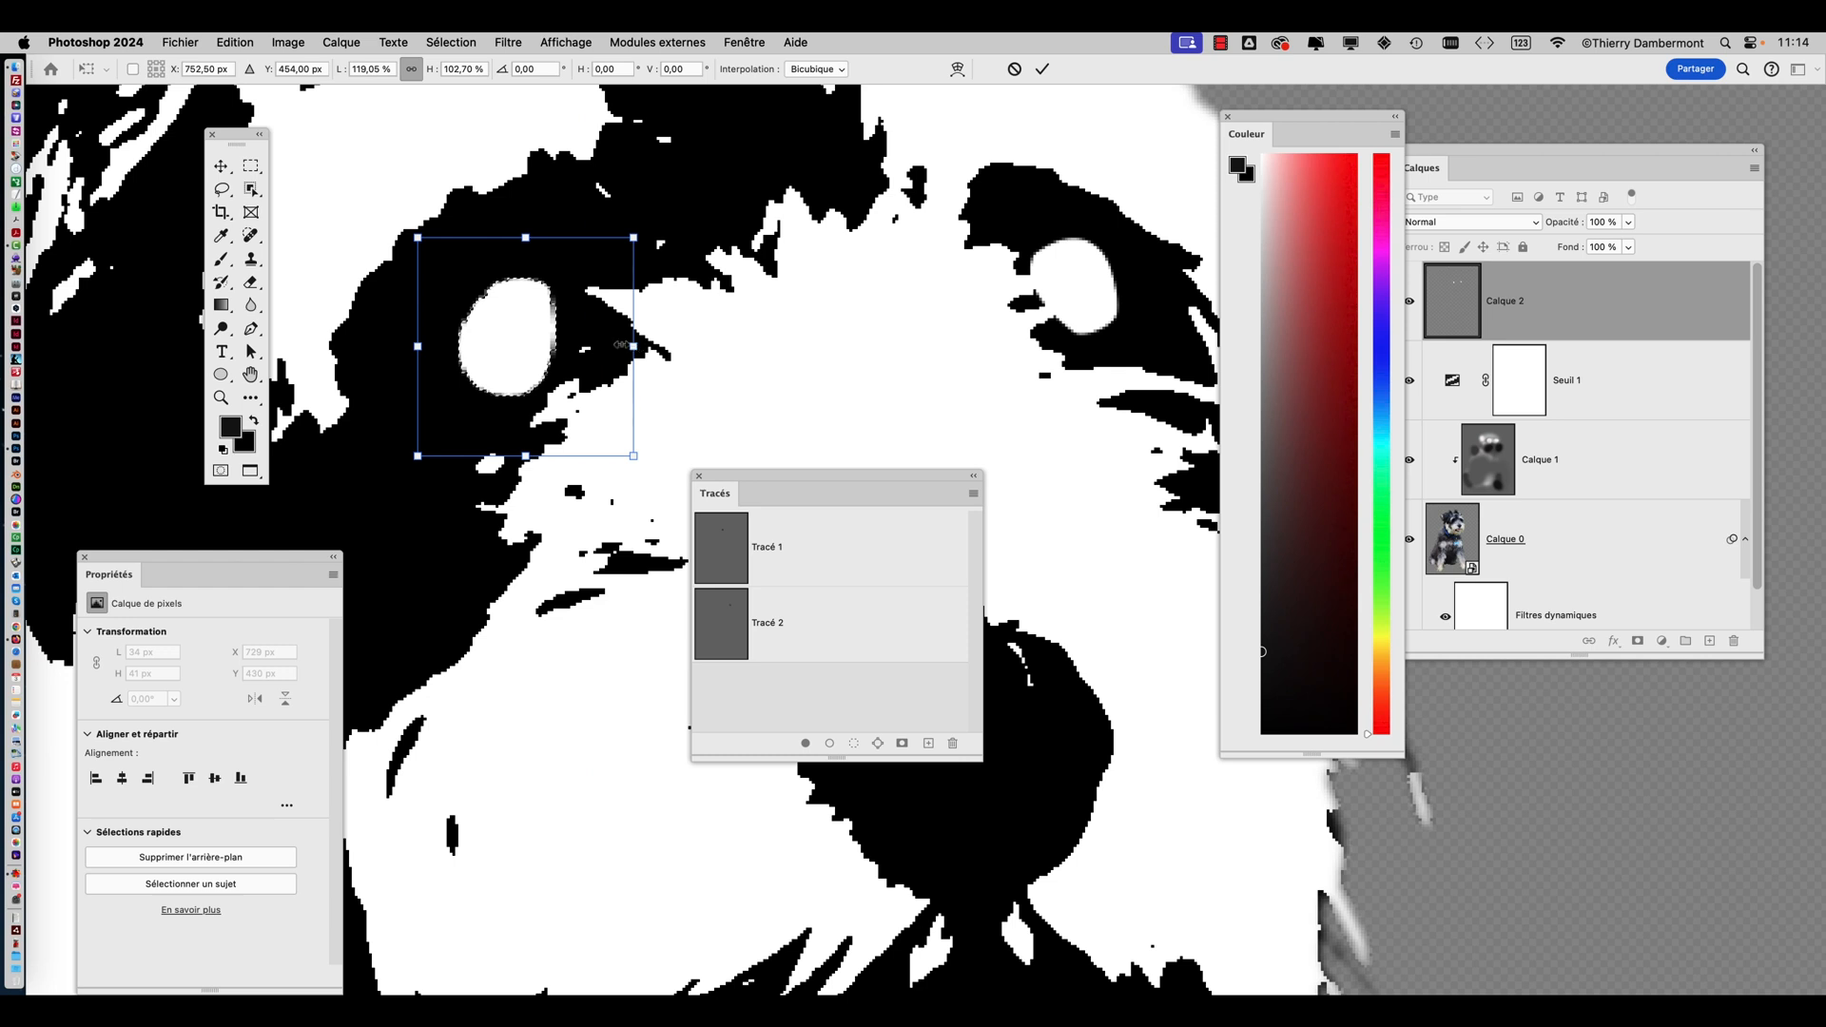
scroll(194, 352, up, 3)
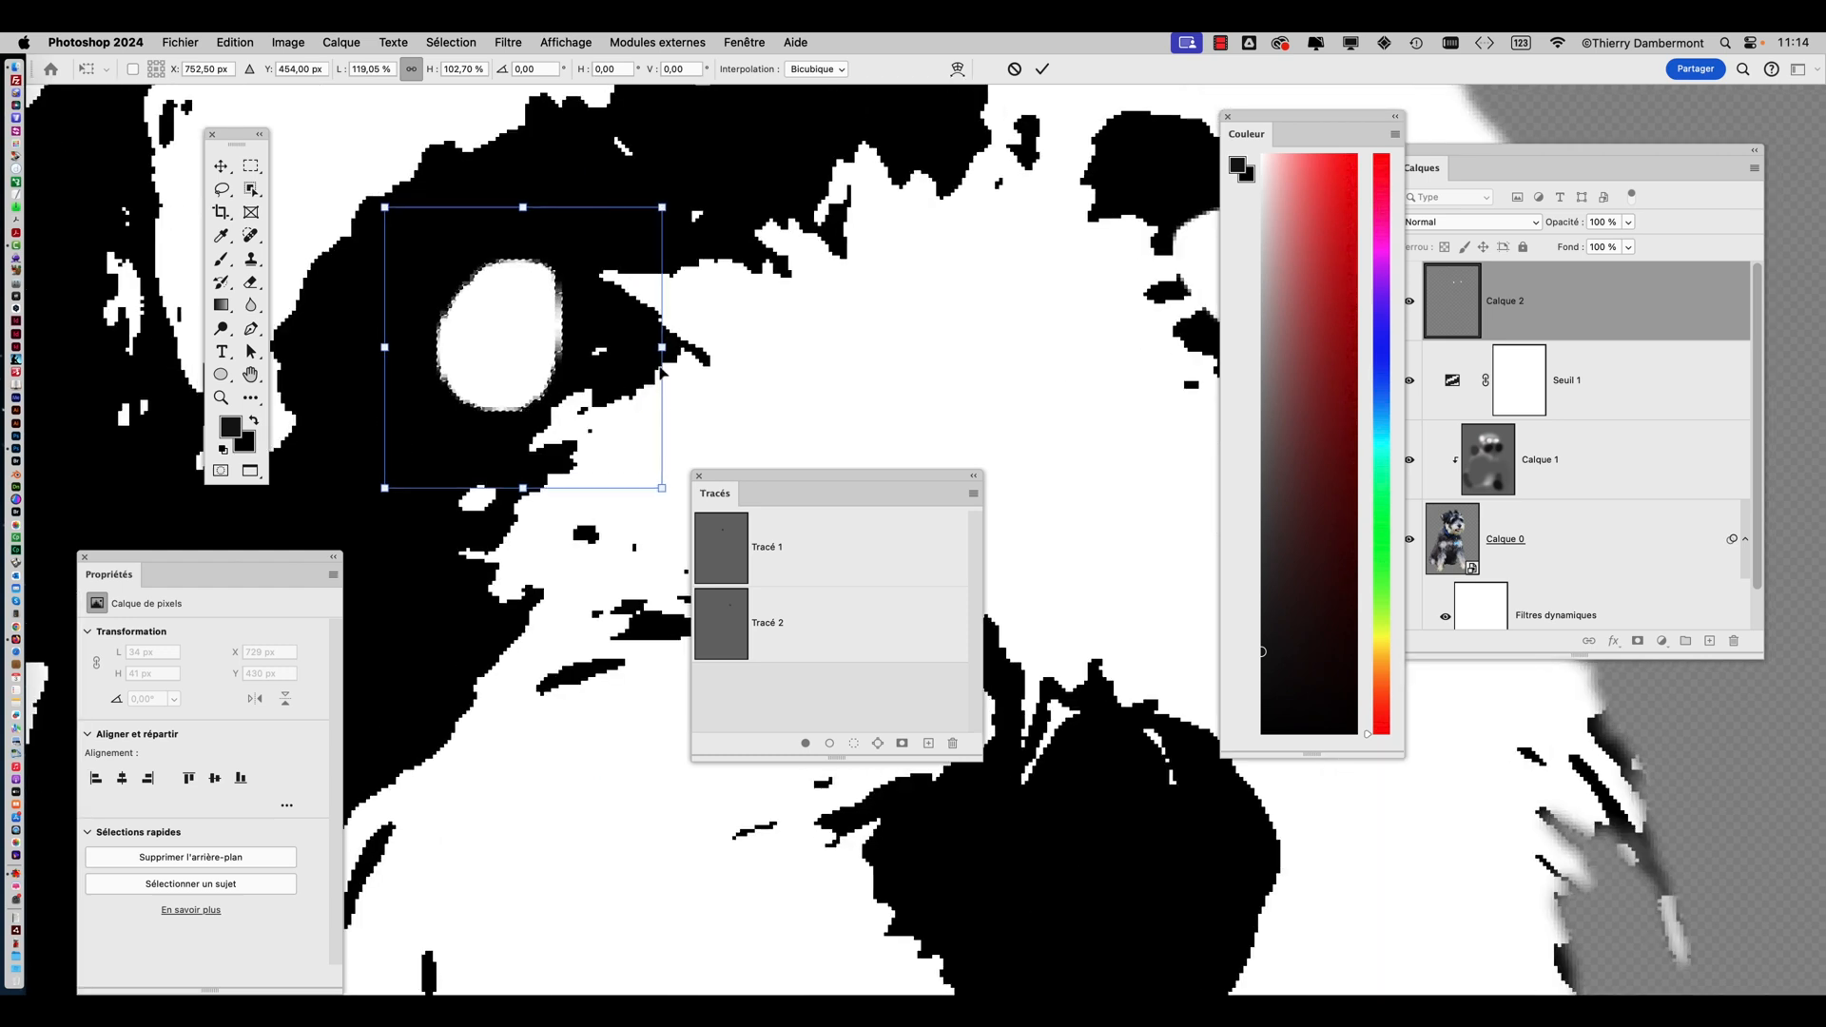
mouse_move(662, 349)
mouse_down()
mouse_move(620, 345)
mouse_move(700, 354)
mouse_move(665, 348)
mouse_up()
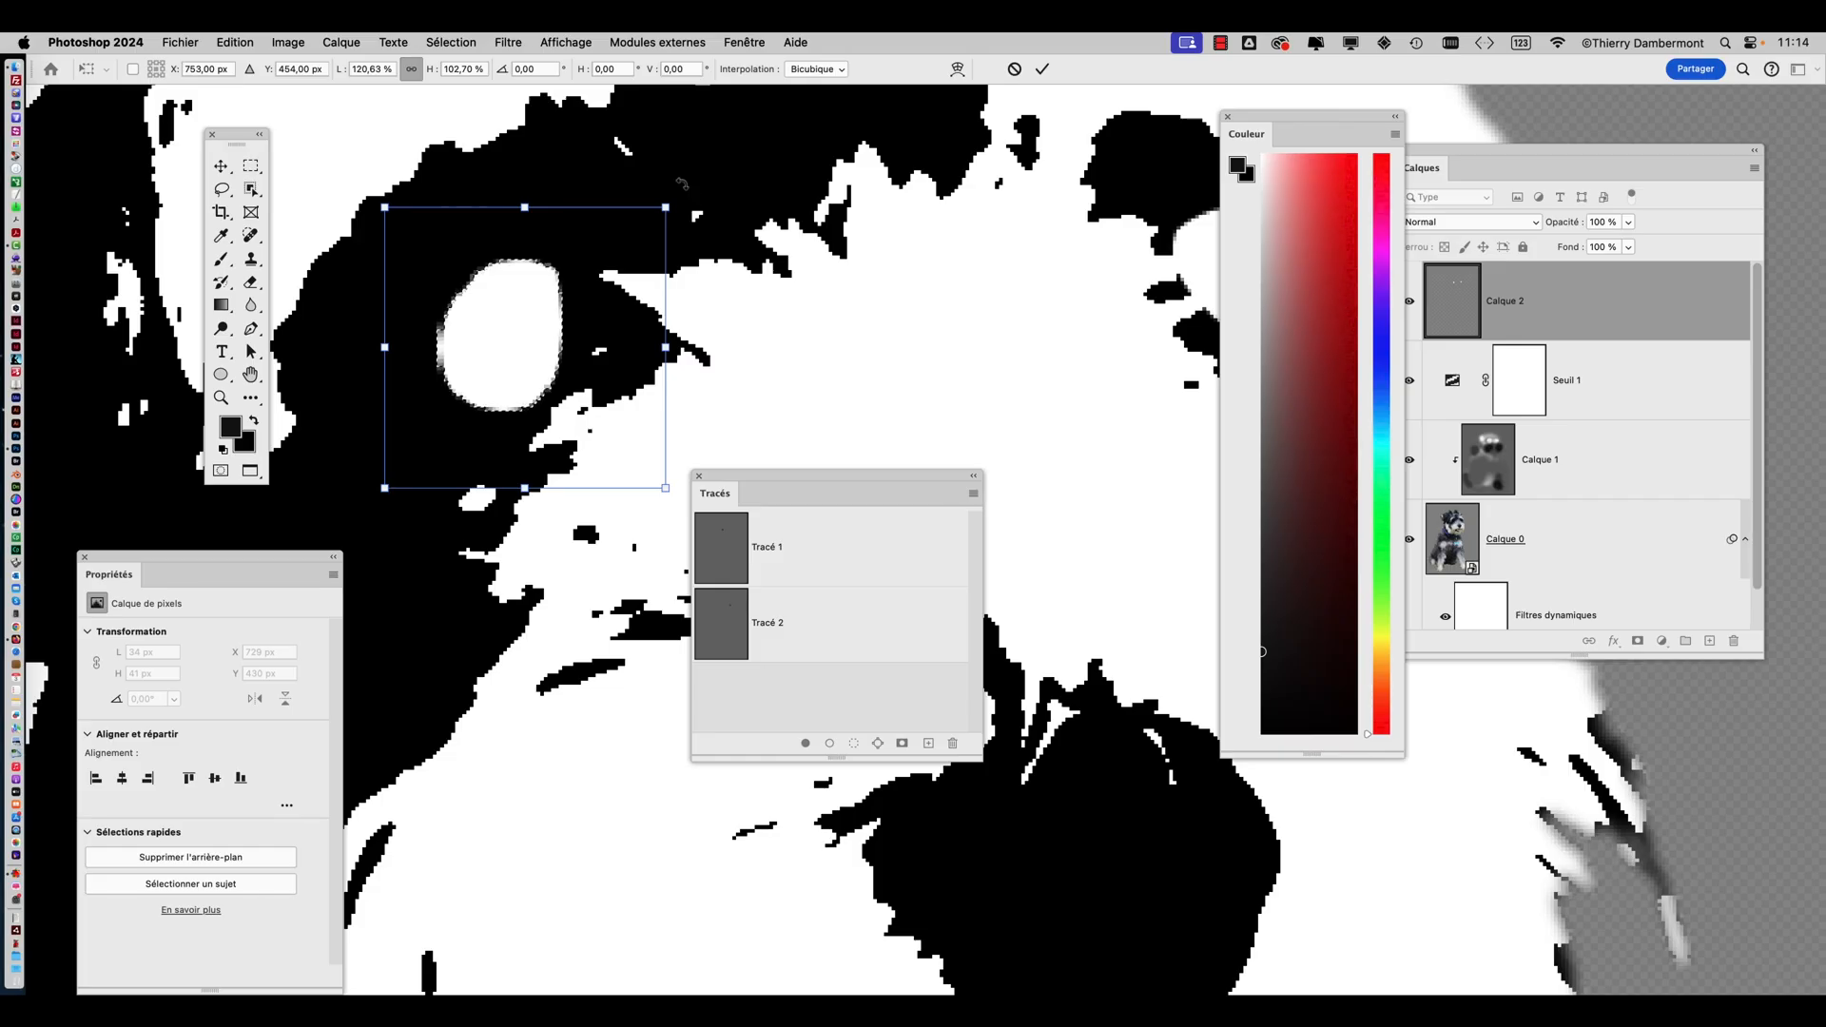
Rotate the viewer's-left eye about 8.3° and skew its inner upper corner outward by about -8.4°
drag(693, 192, 704, 208)
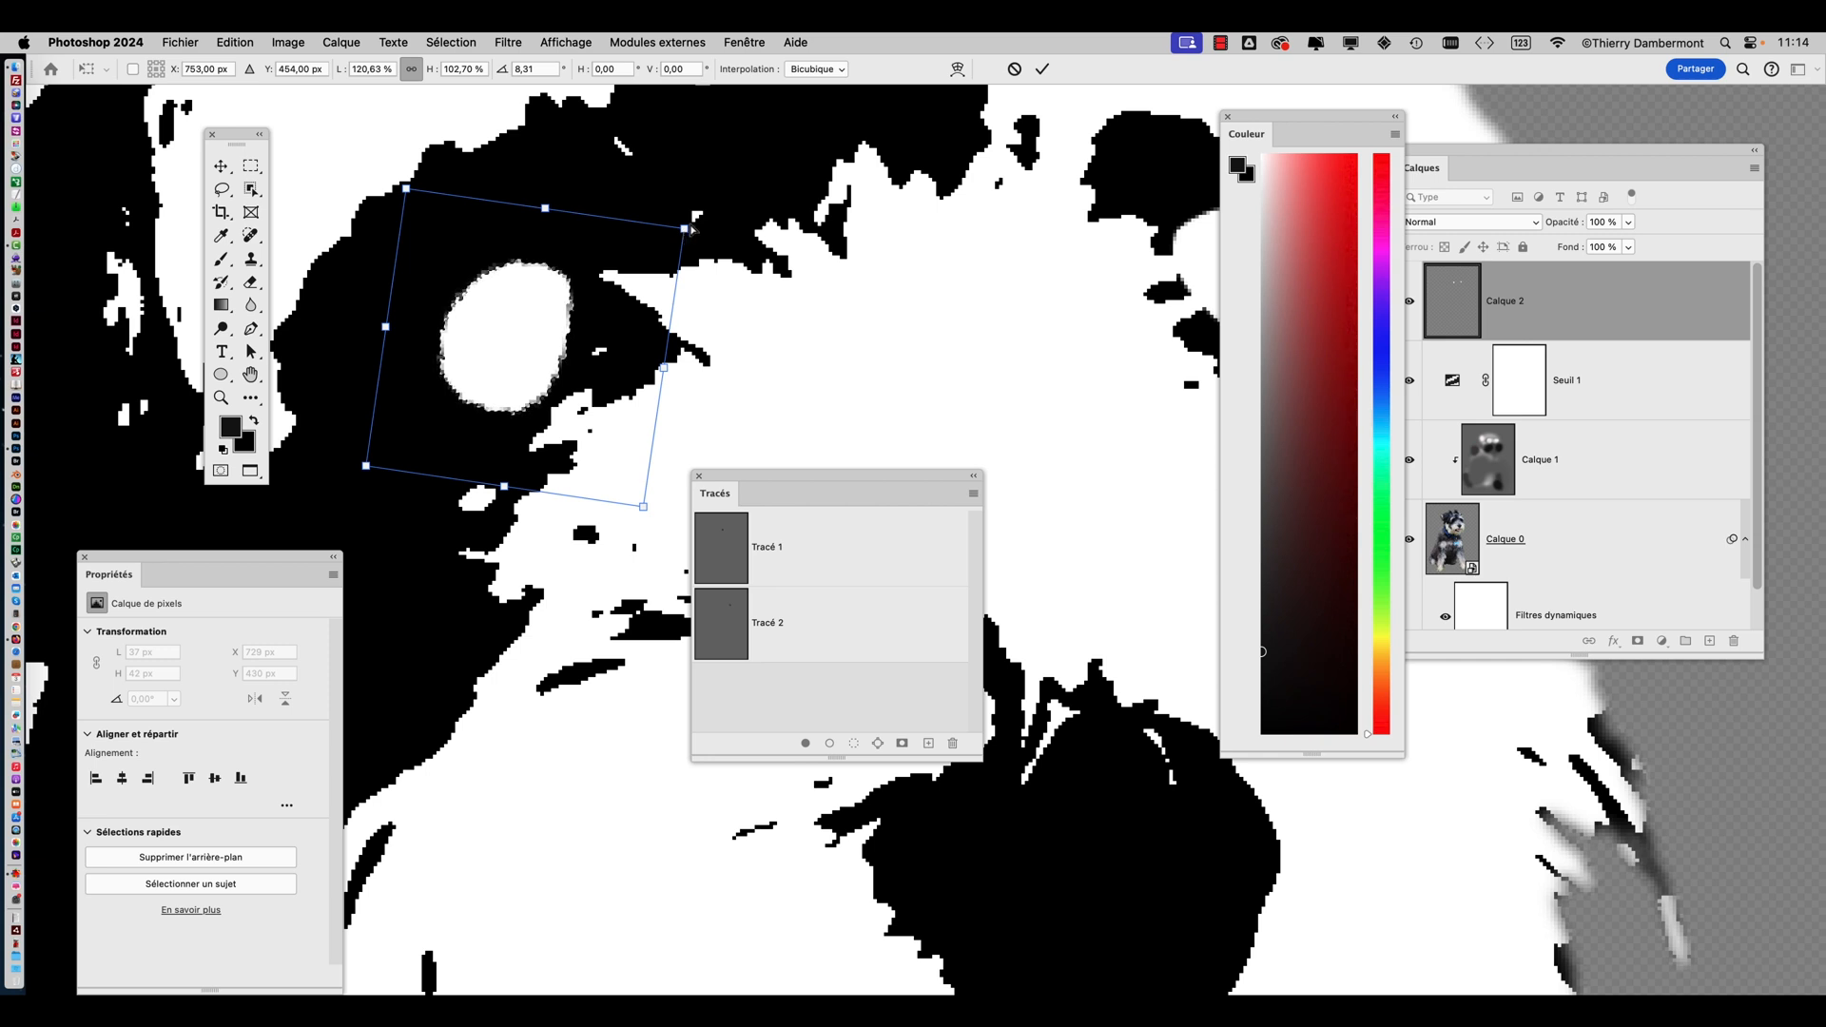
mouse_move(693, 229)
mouse_down()
mouse_move(721, 177)
mouse_move(671, 242)
mouse_move(676, 200)
mouse_move(632, 176)
mouse_move(827, 260)
mouse_move(724, 231)
mouse_up()
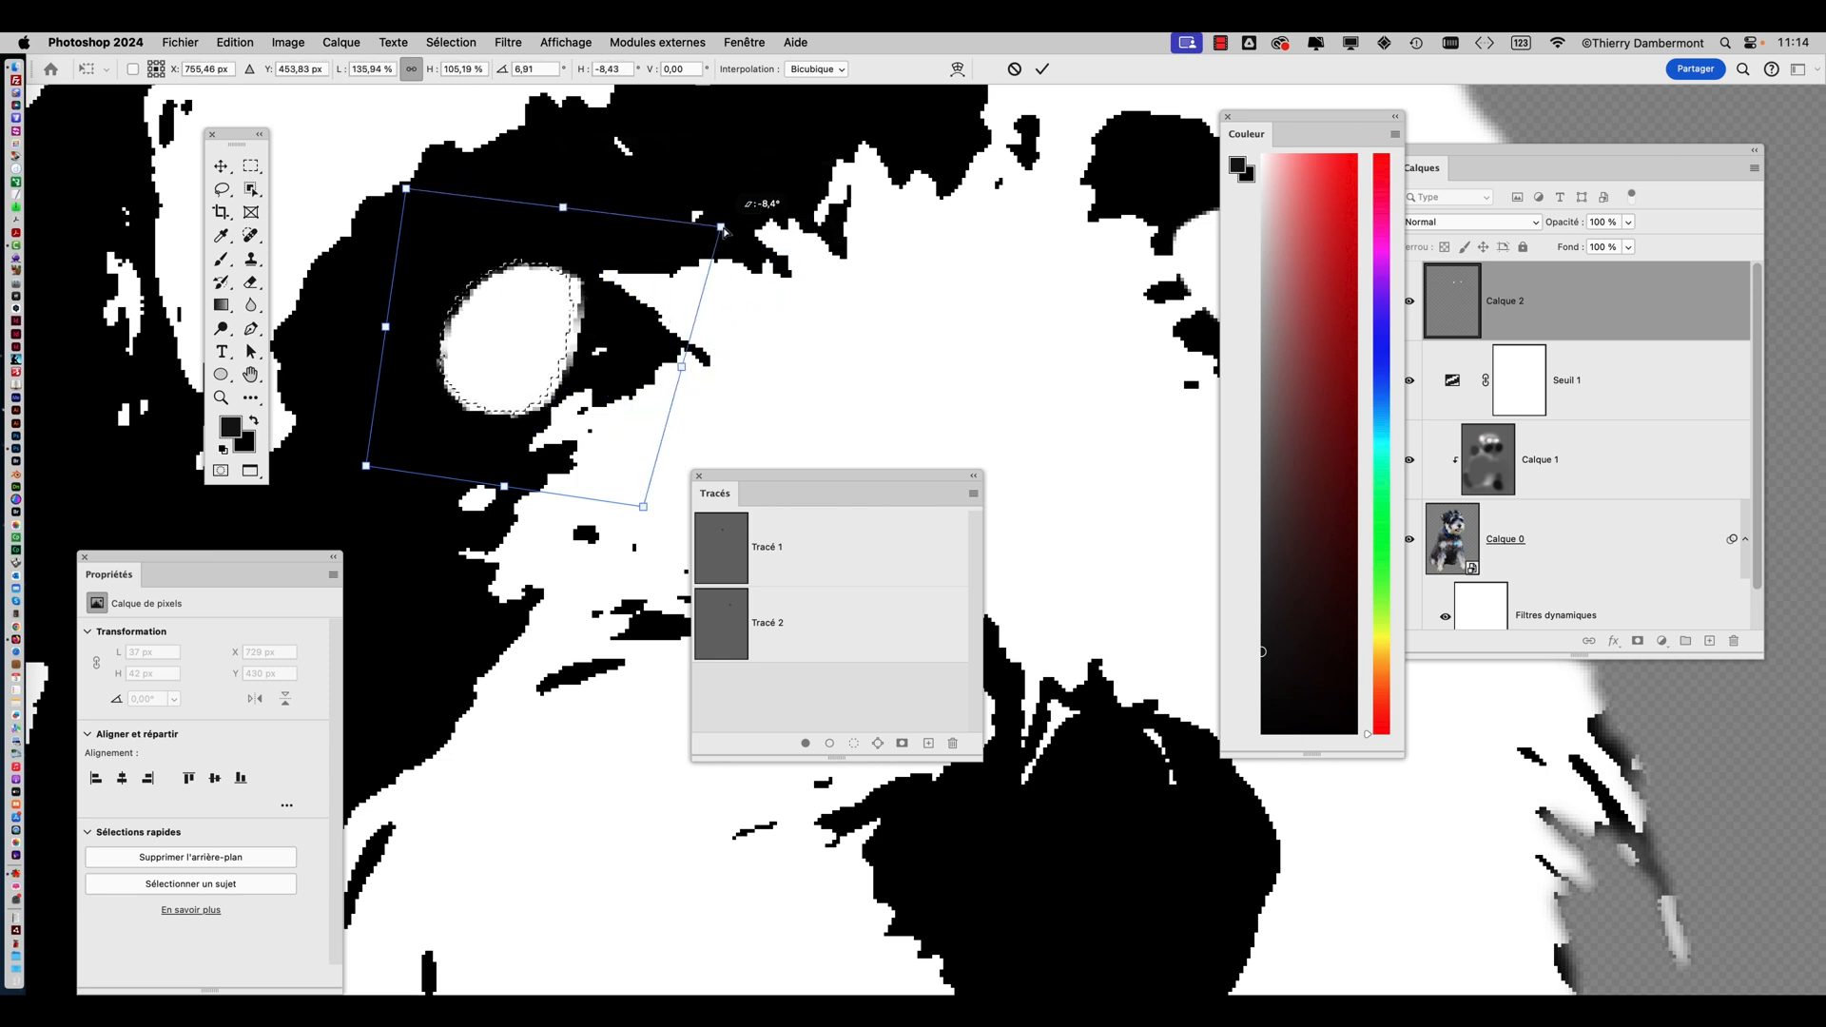
key(Return)
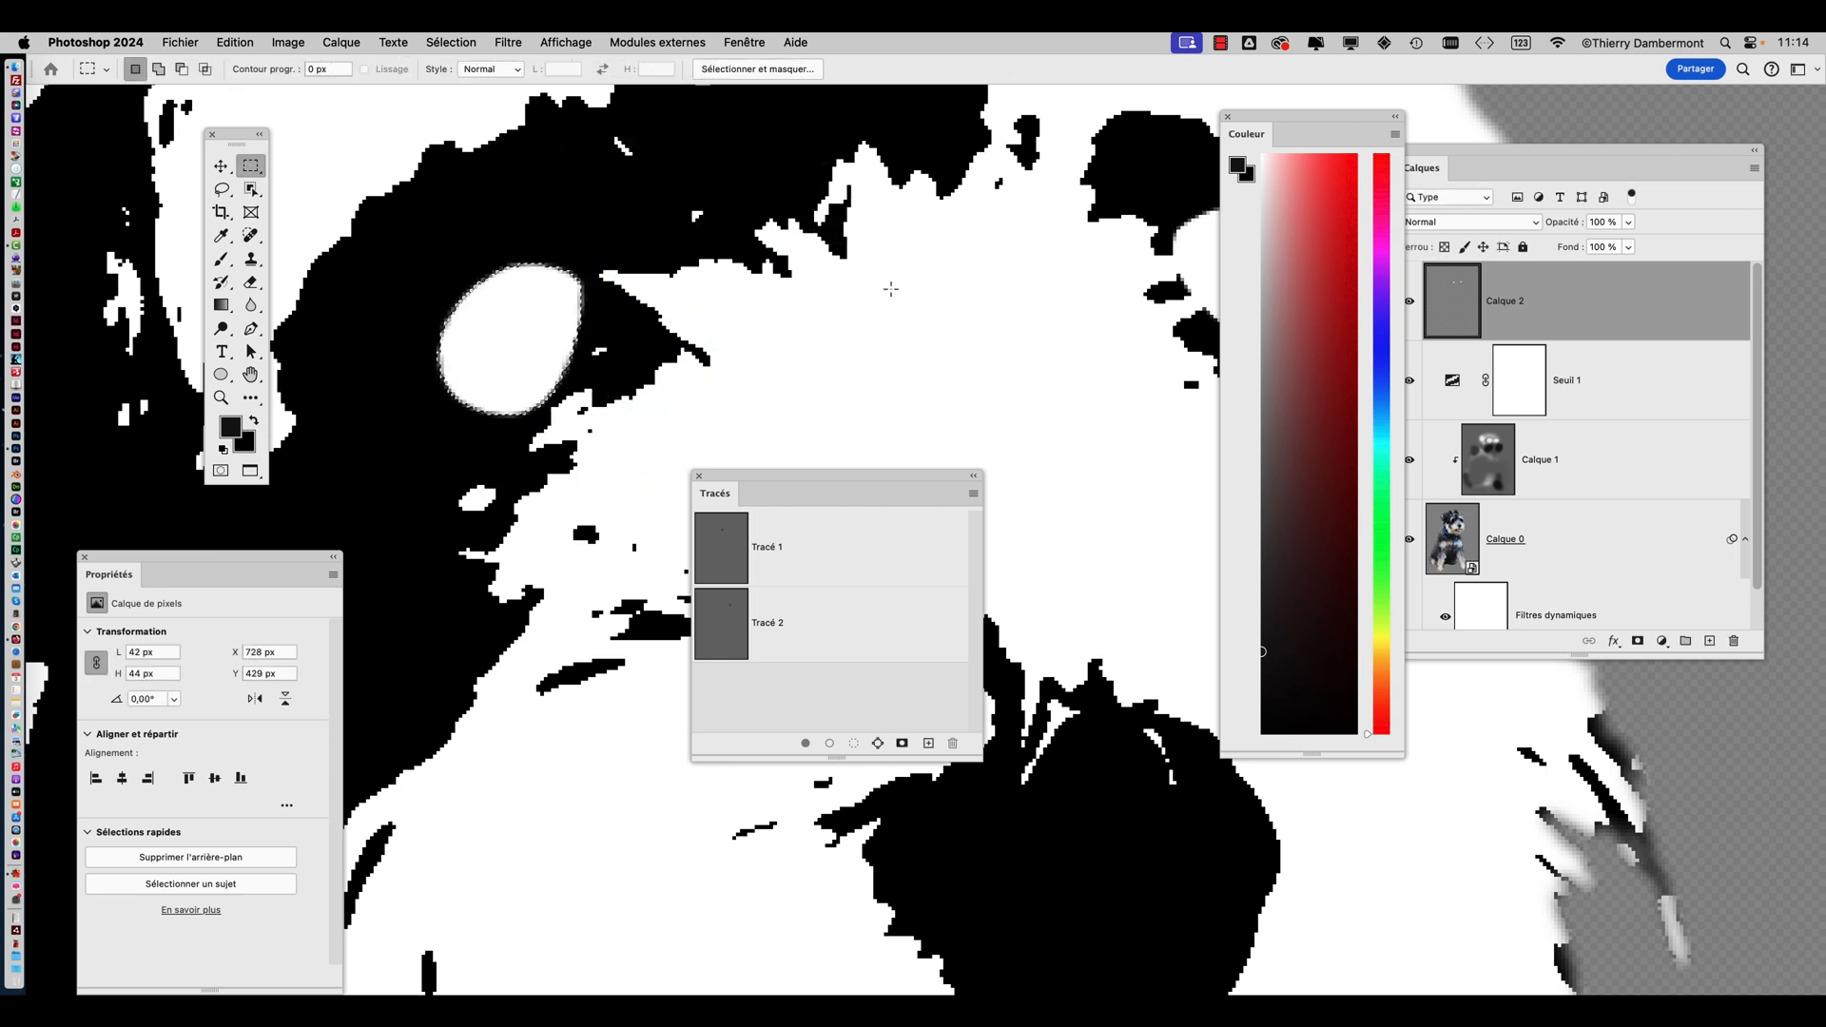
click(451, 42)
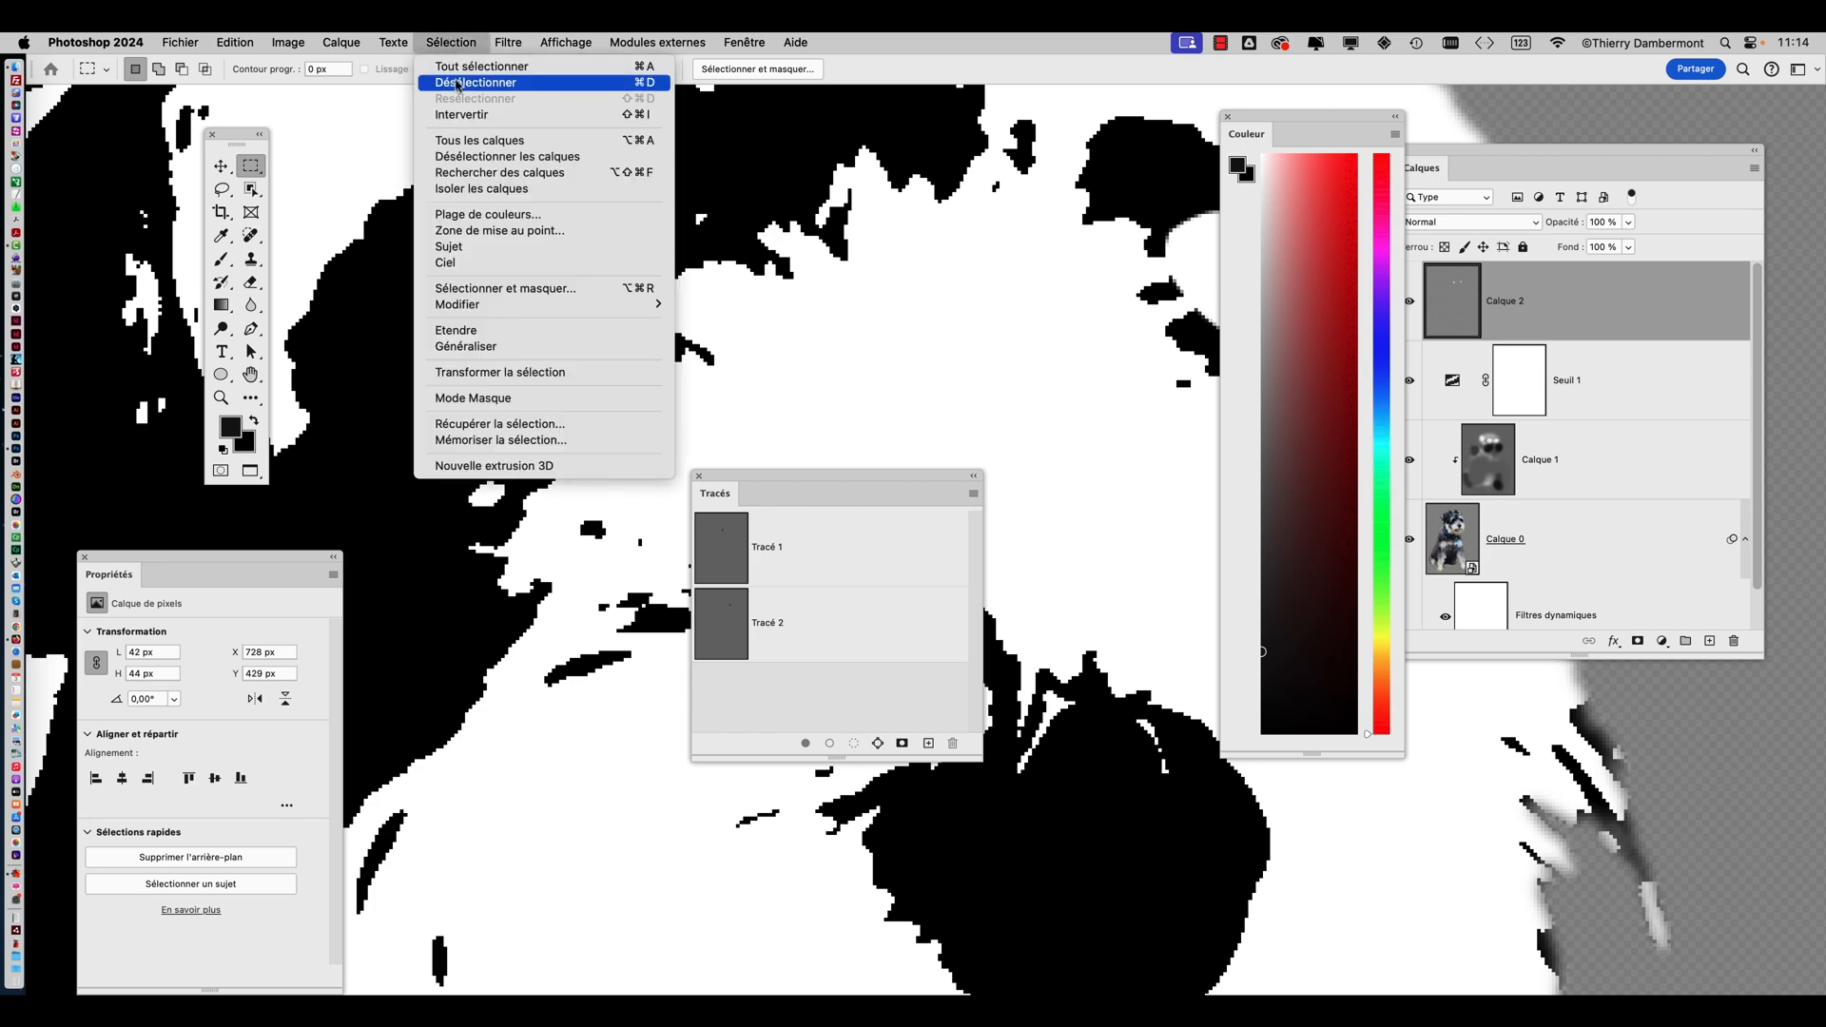
click(457, 84)
scroll(808, 328, up, 5)
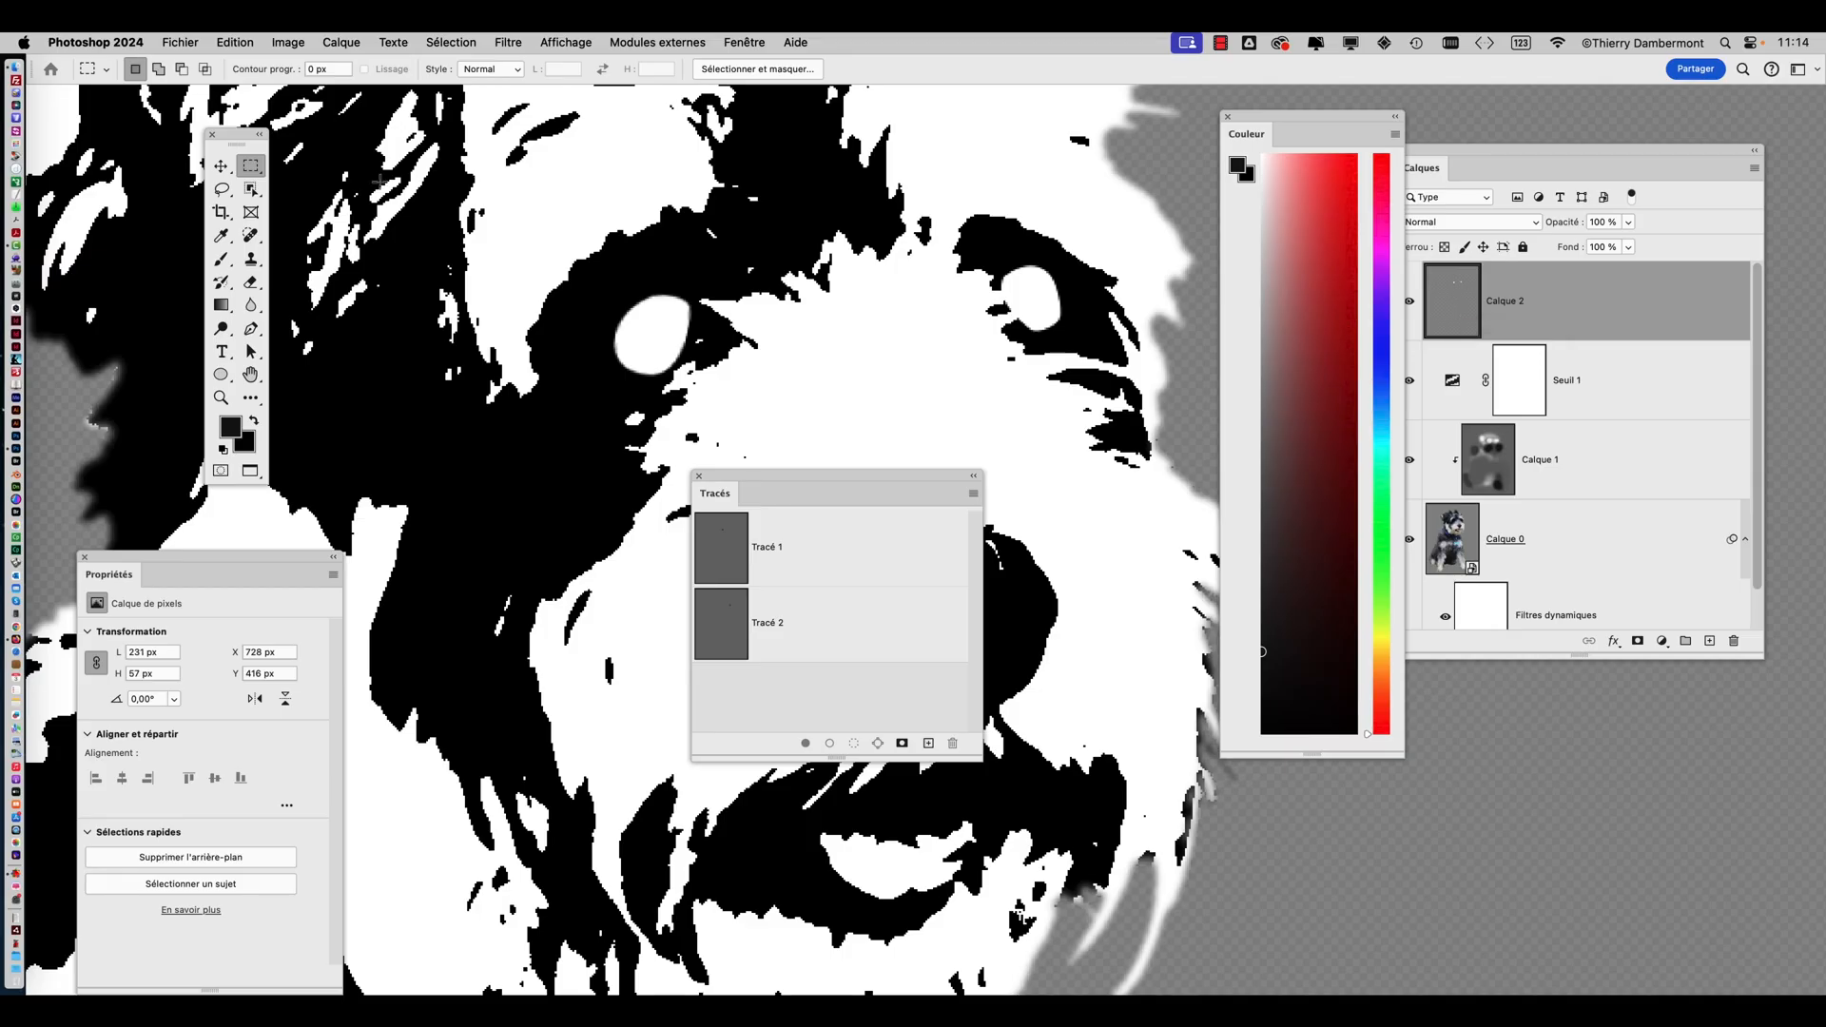
drag(551, 241, 767, 431)
key(BackSpace)
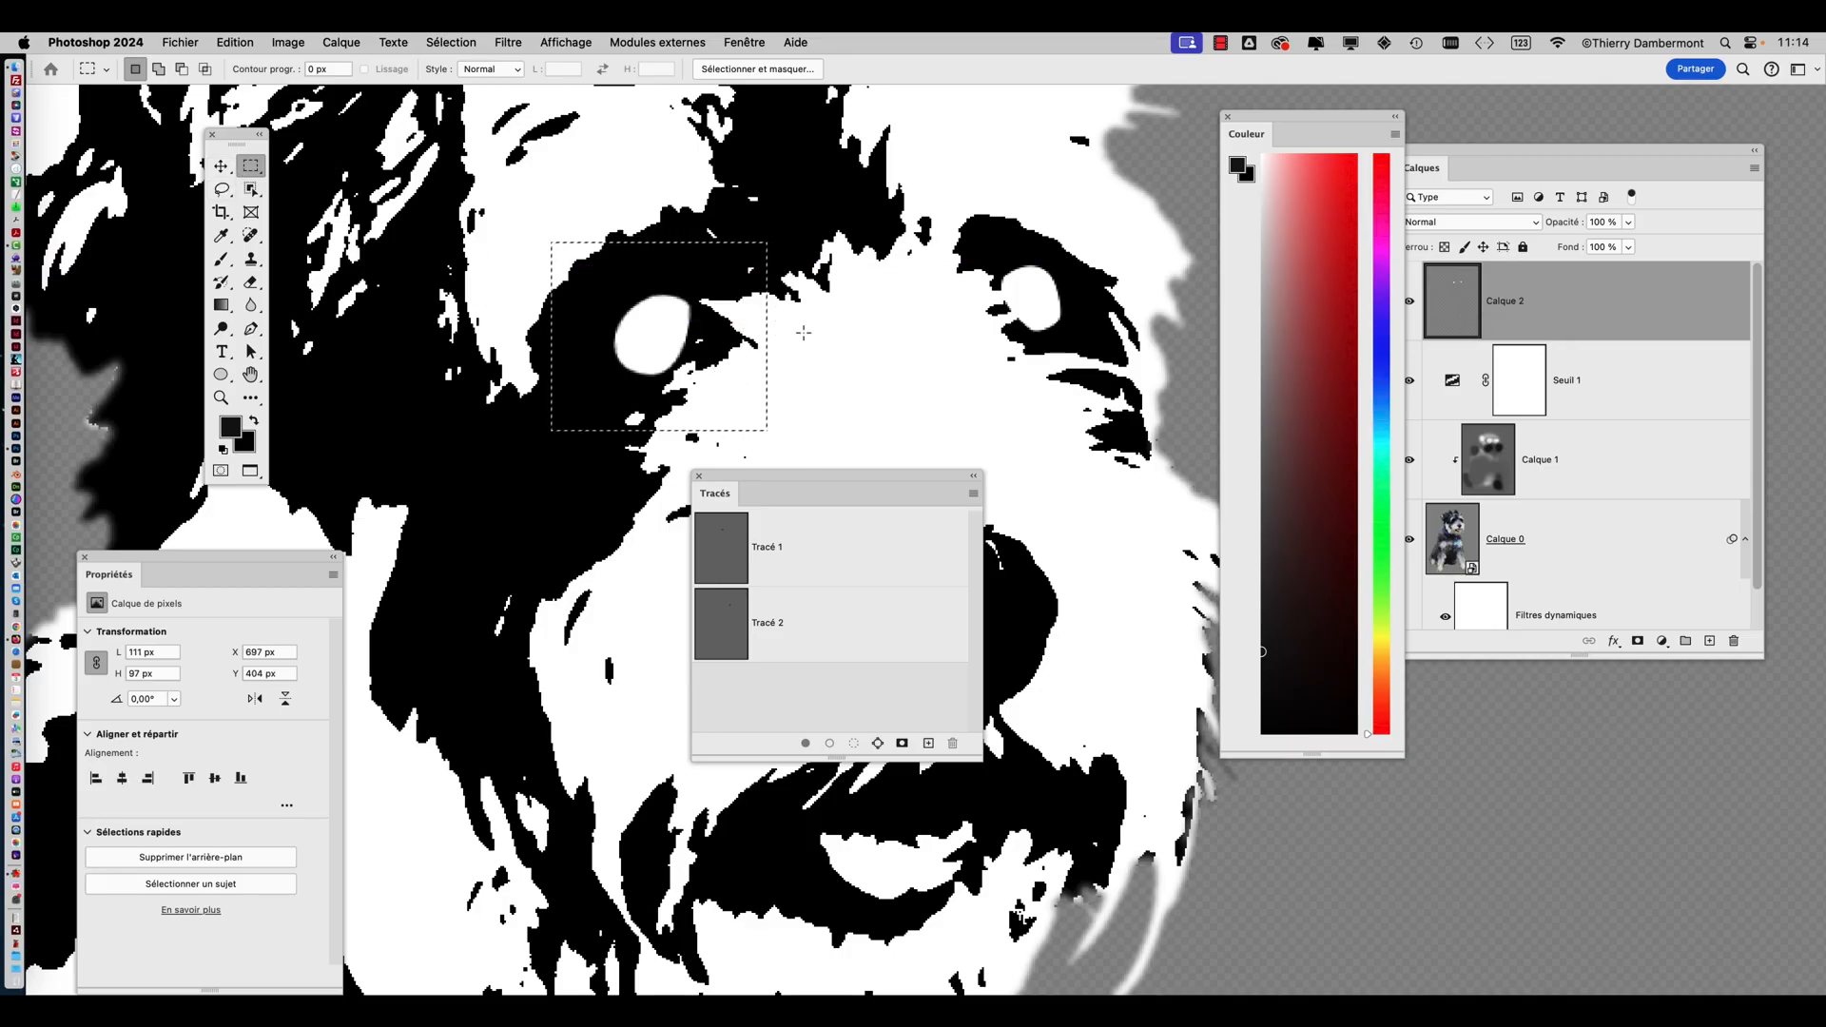
key(super+d)
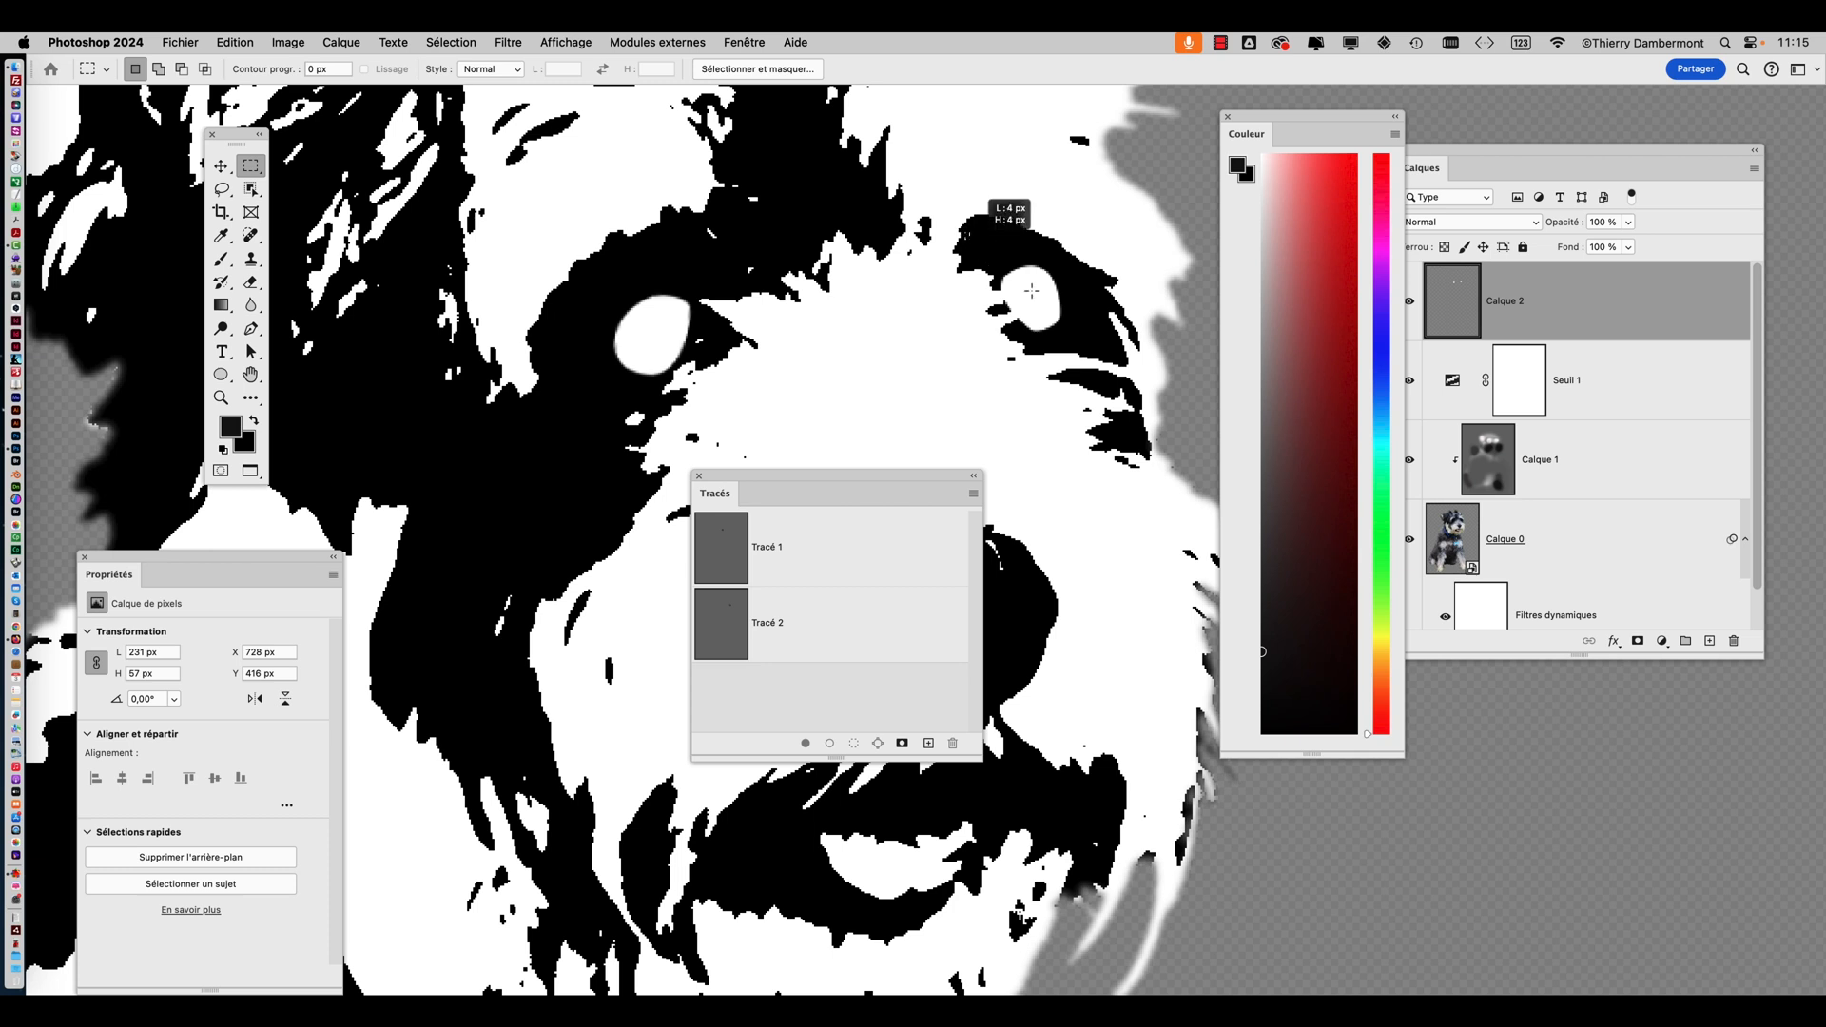
Select the viewer's-right white eye and distort it with Free Transform, pulling its outer upper corner inward and down
drag(965, 233, 1103, 373)
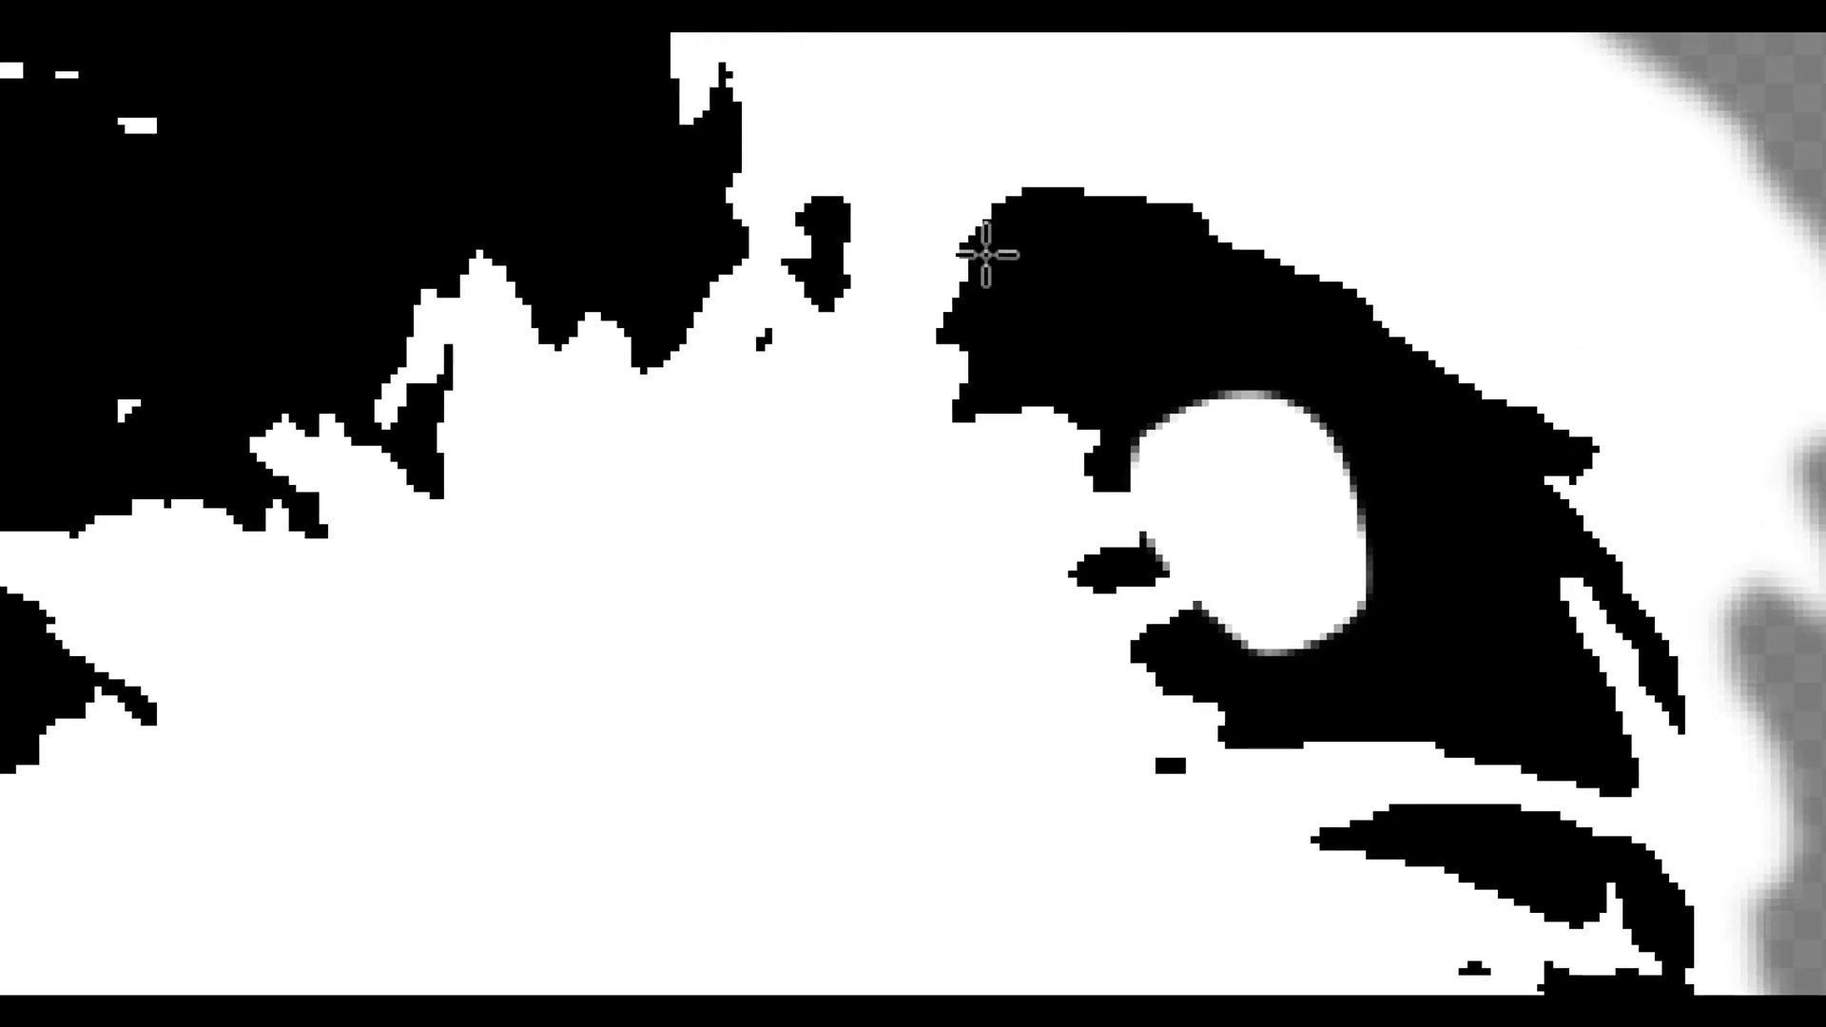
drag(647, 0, 1132, 415)
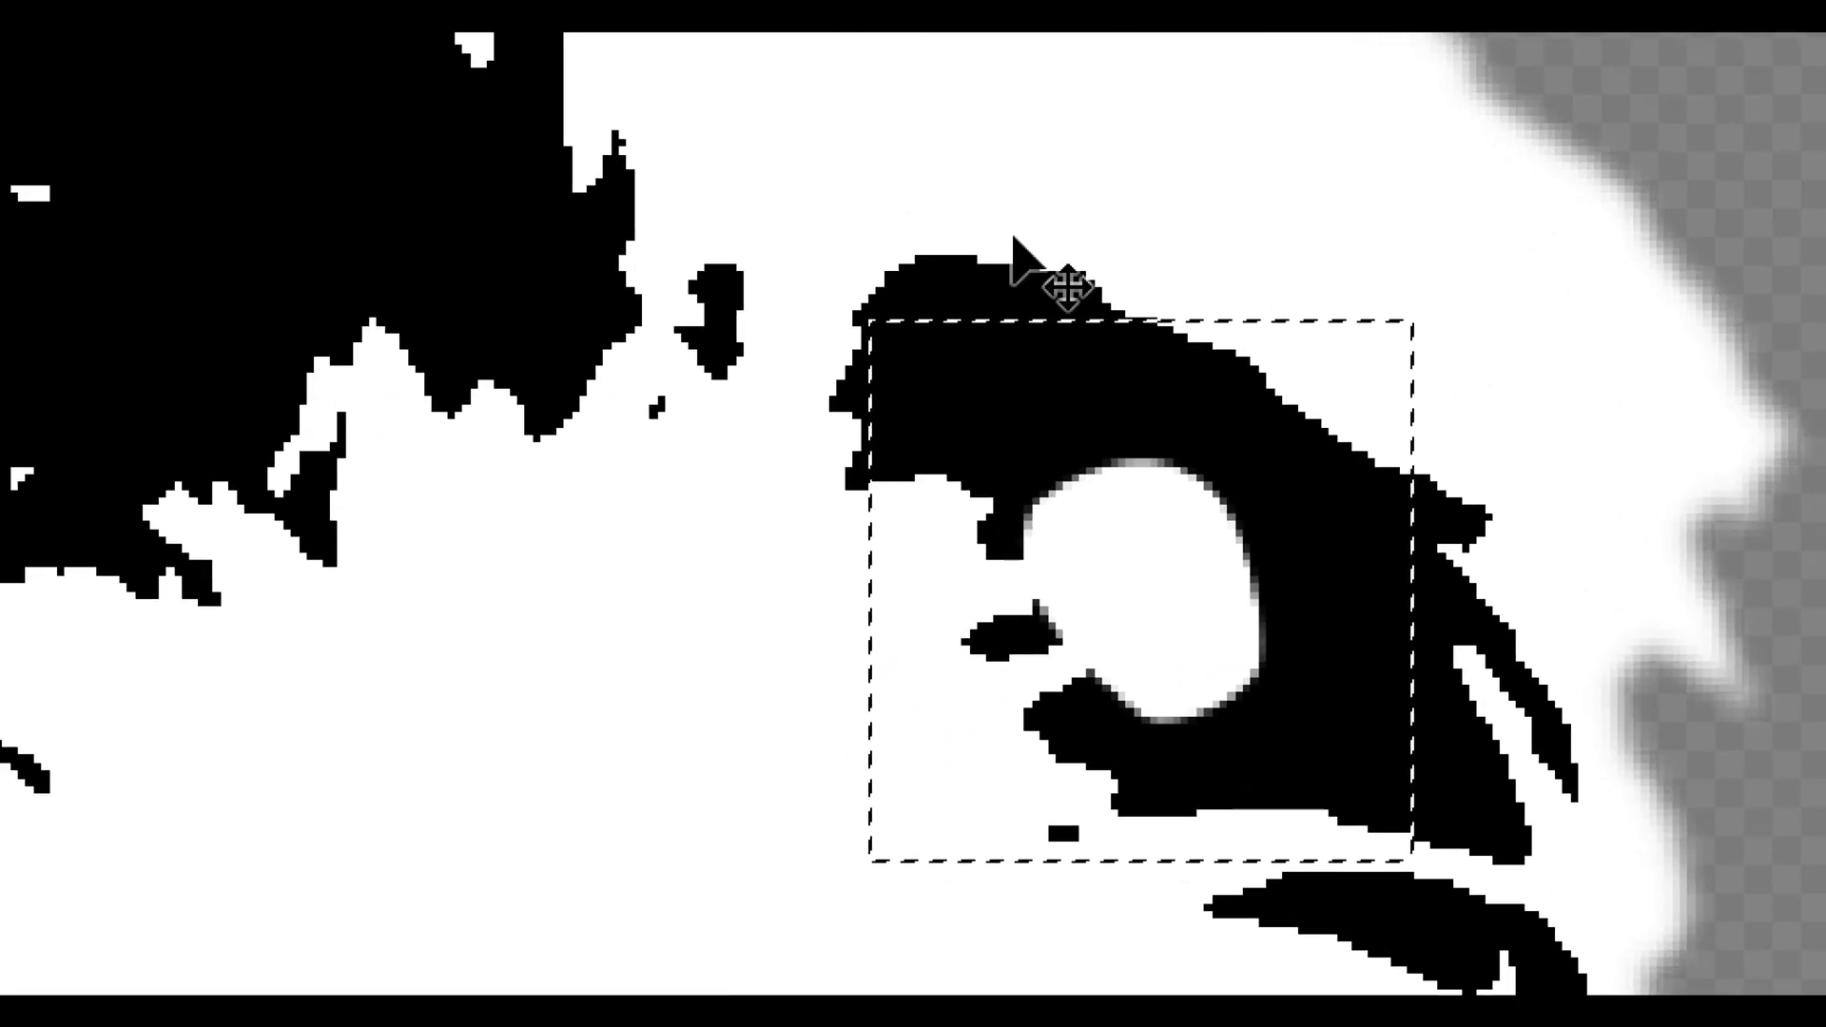
key(ctrl+t)
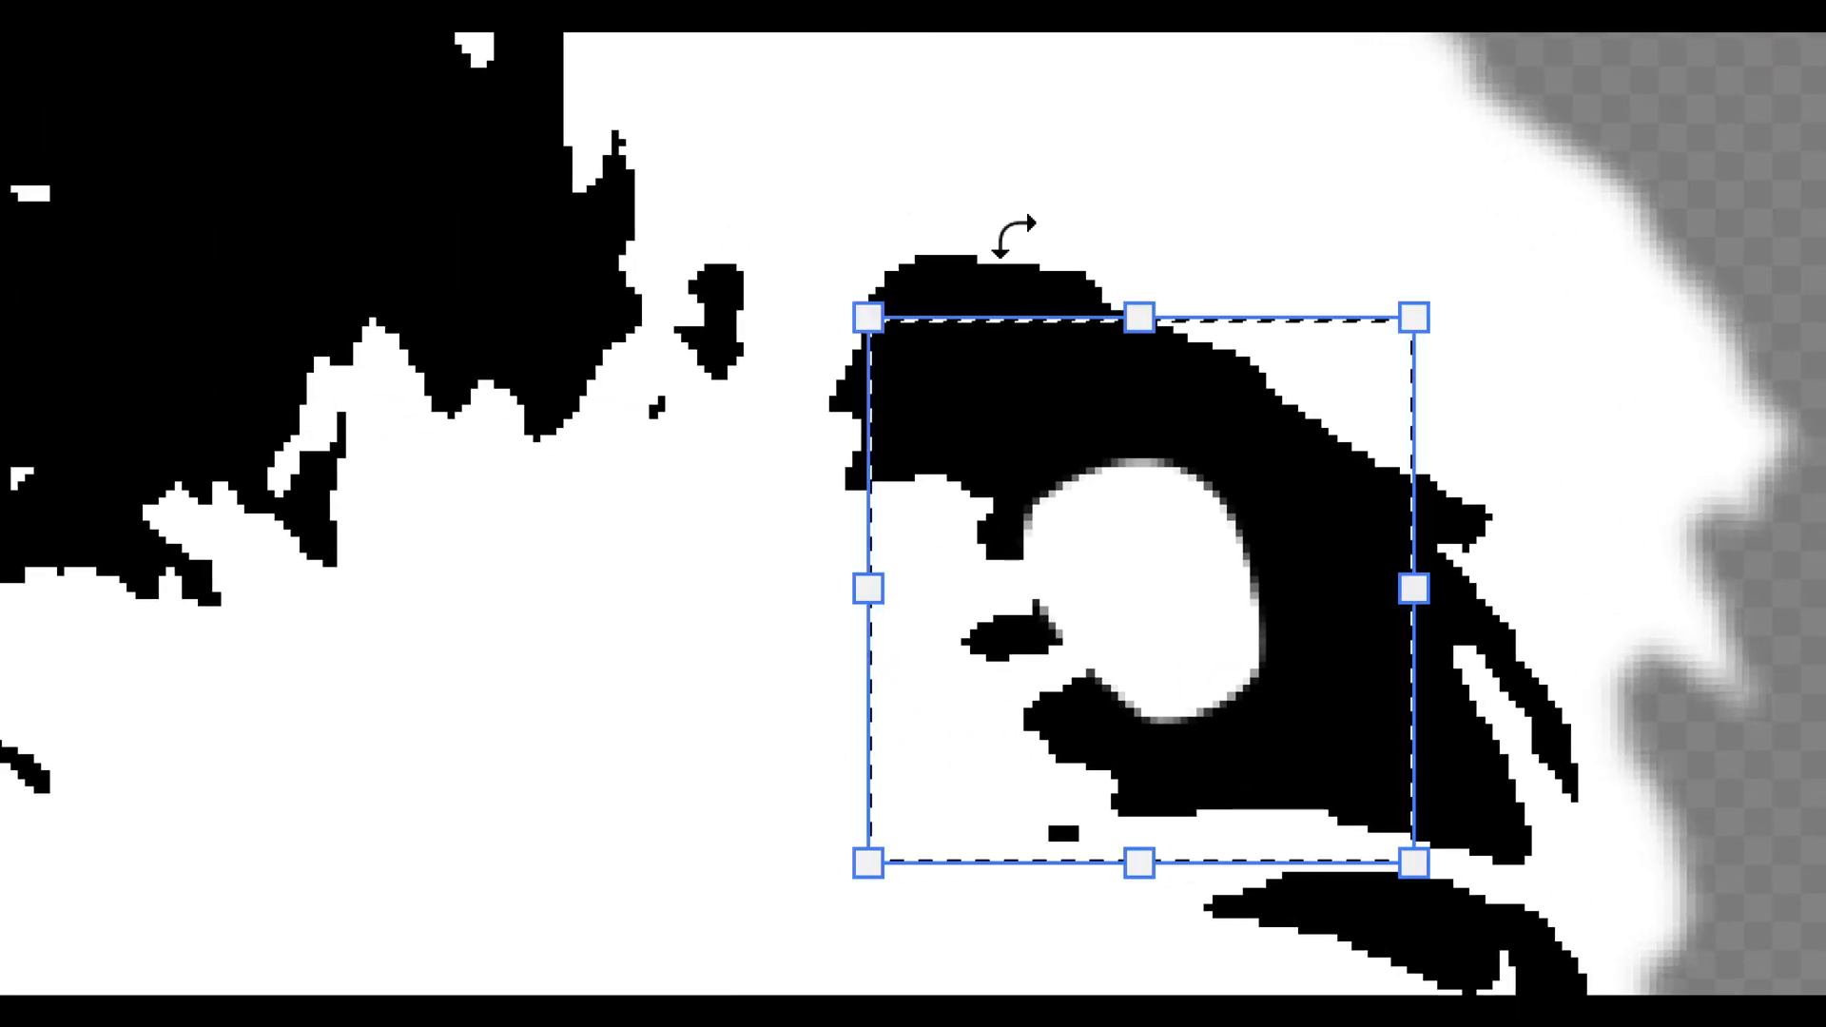
drag(1414, 320, 1350, 397)
drag(1080, 273, 1033, 274)
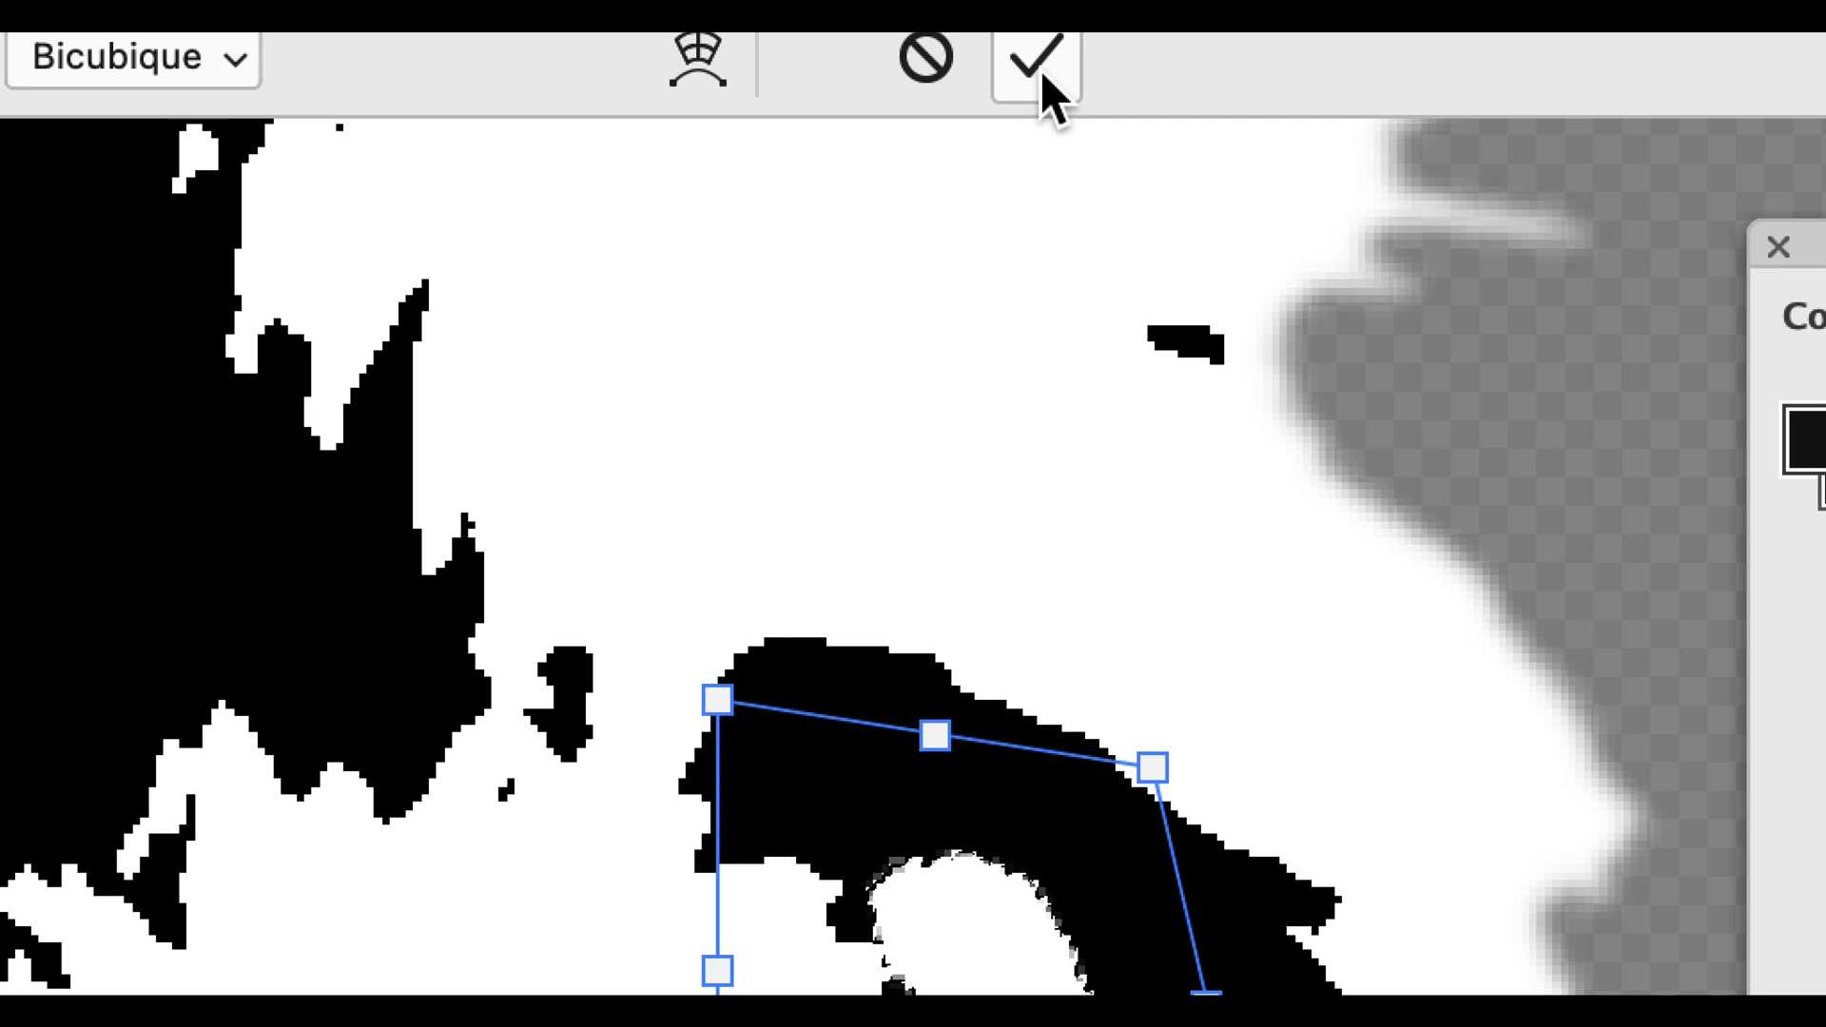
click(1042, 70)
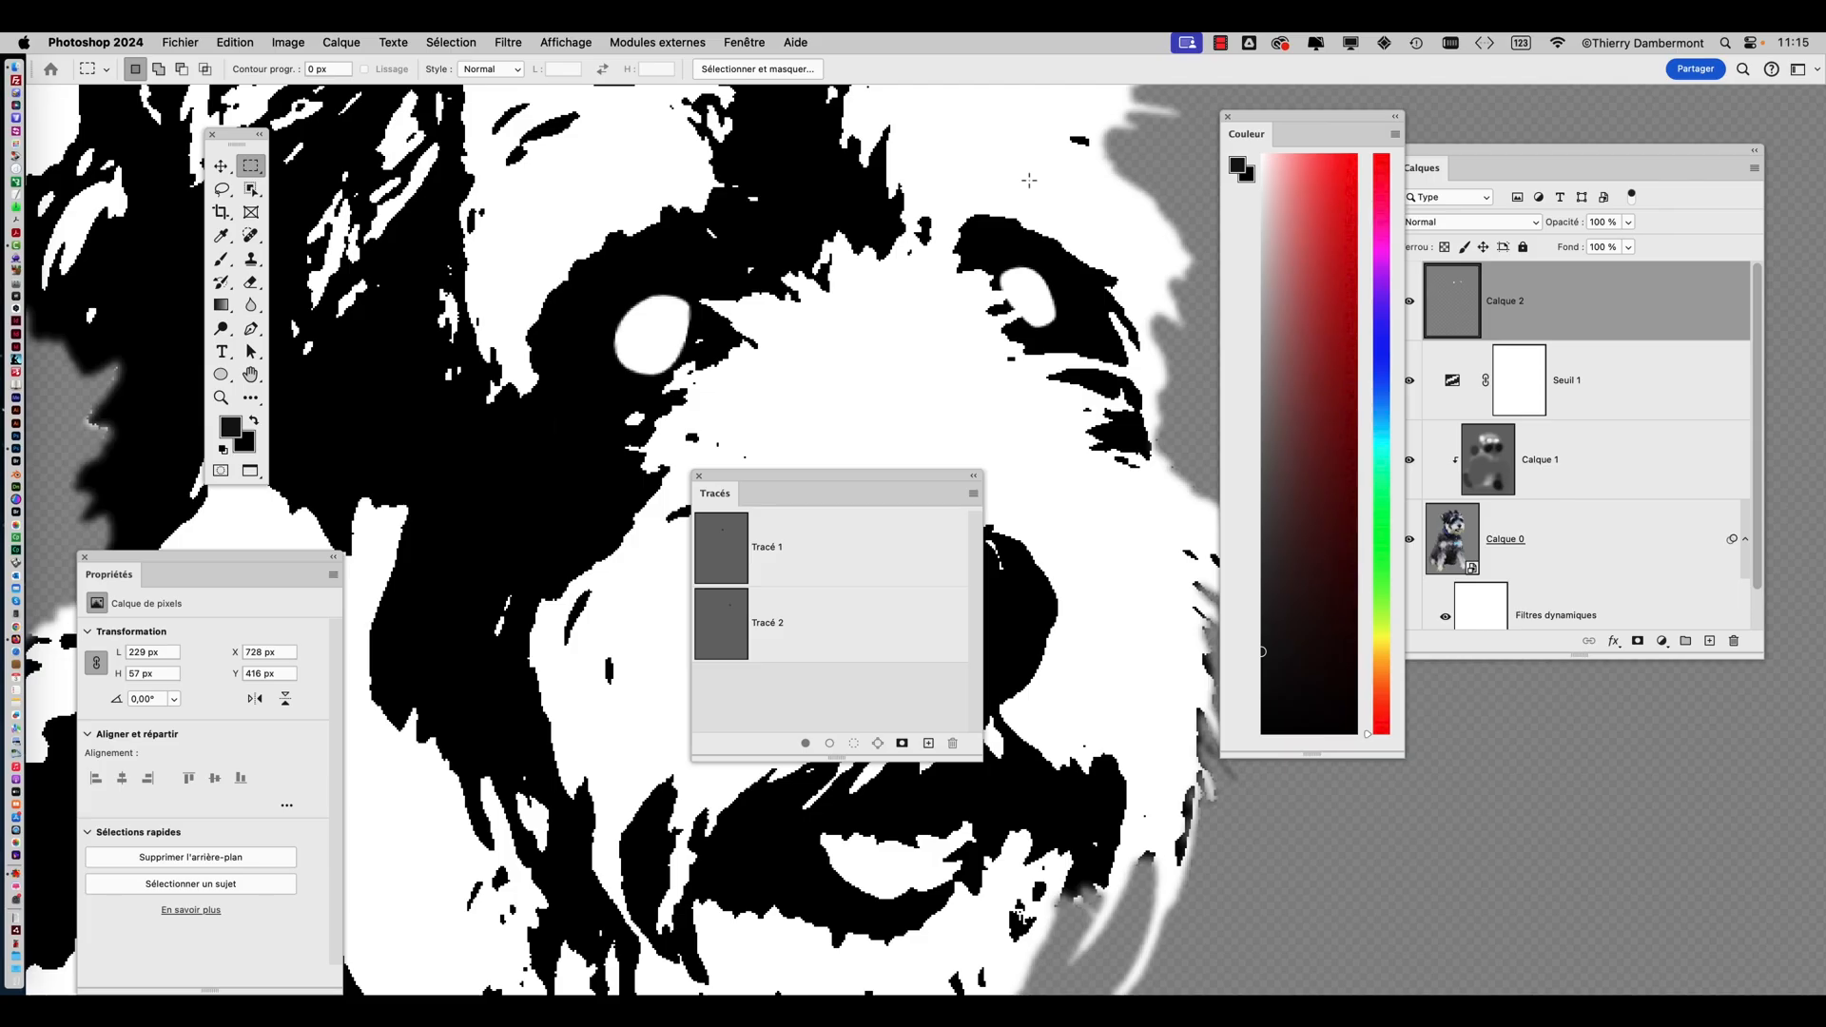
Move the Tracés panel off the dog so that the whole image is unobstructed
key(super+0)
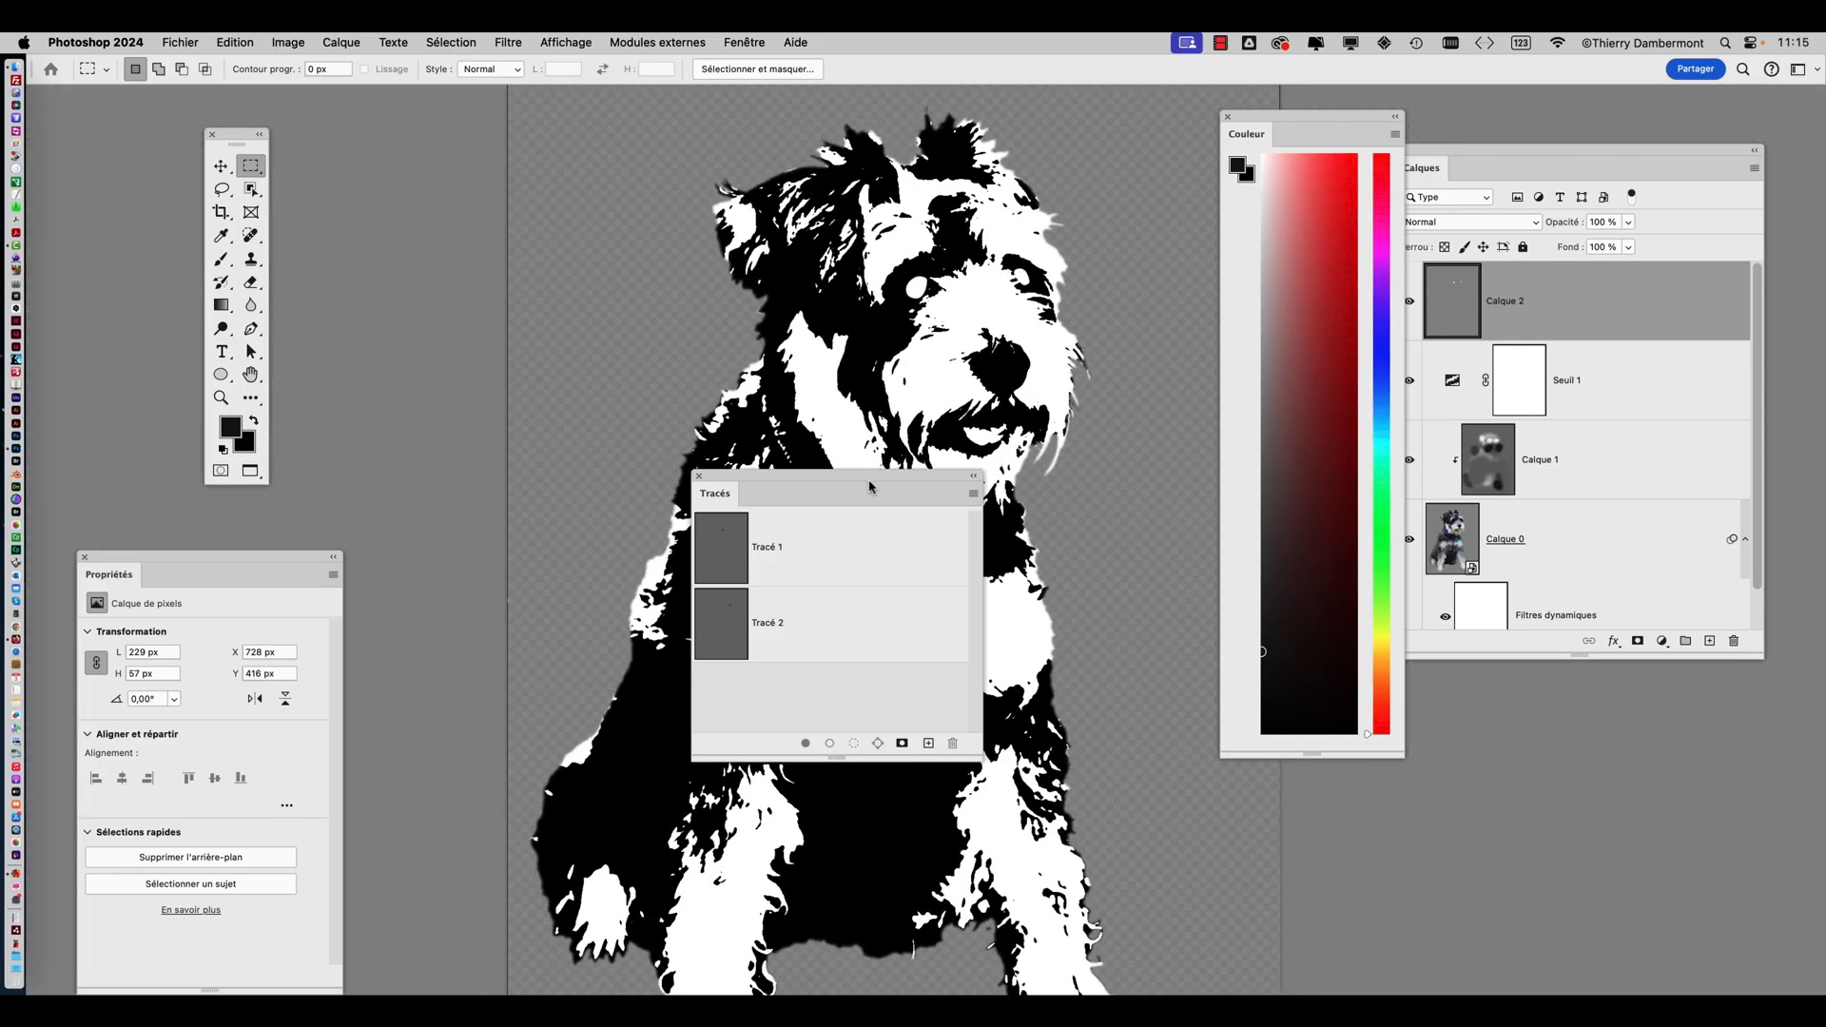
drag(892, 483, 574, 197)
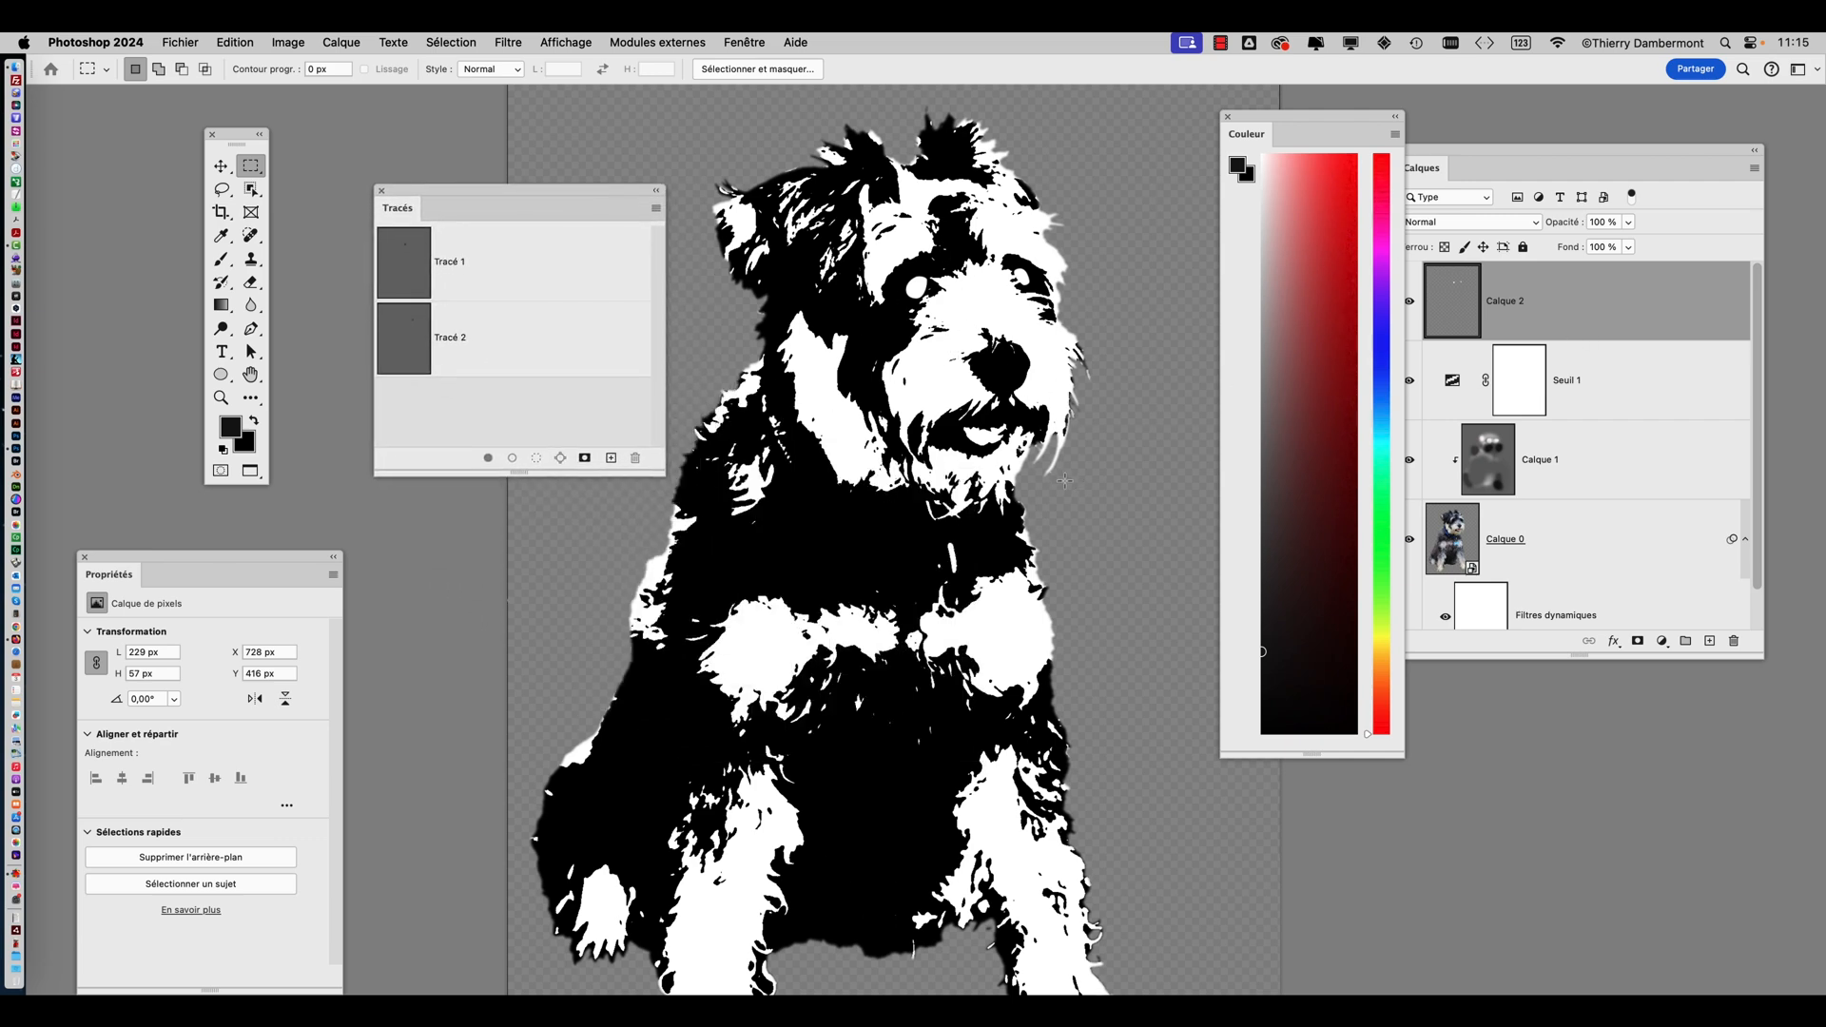
key(super+minus)
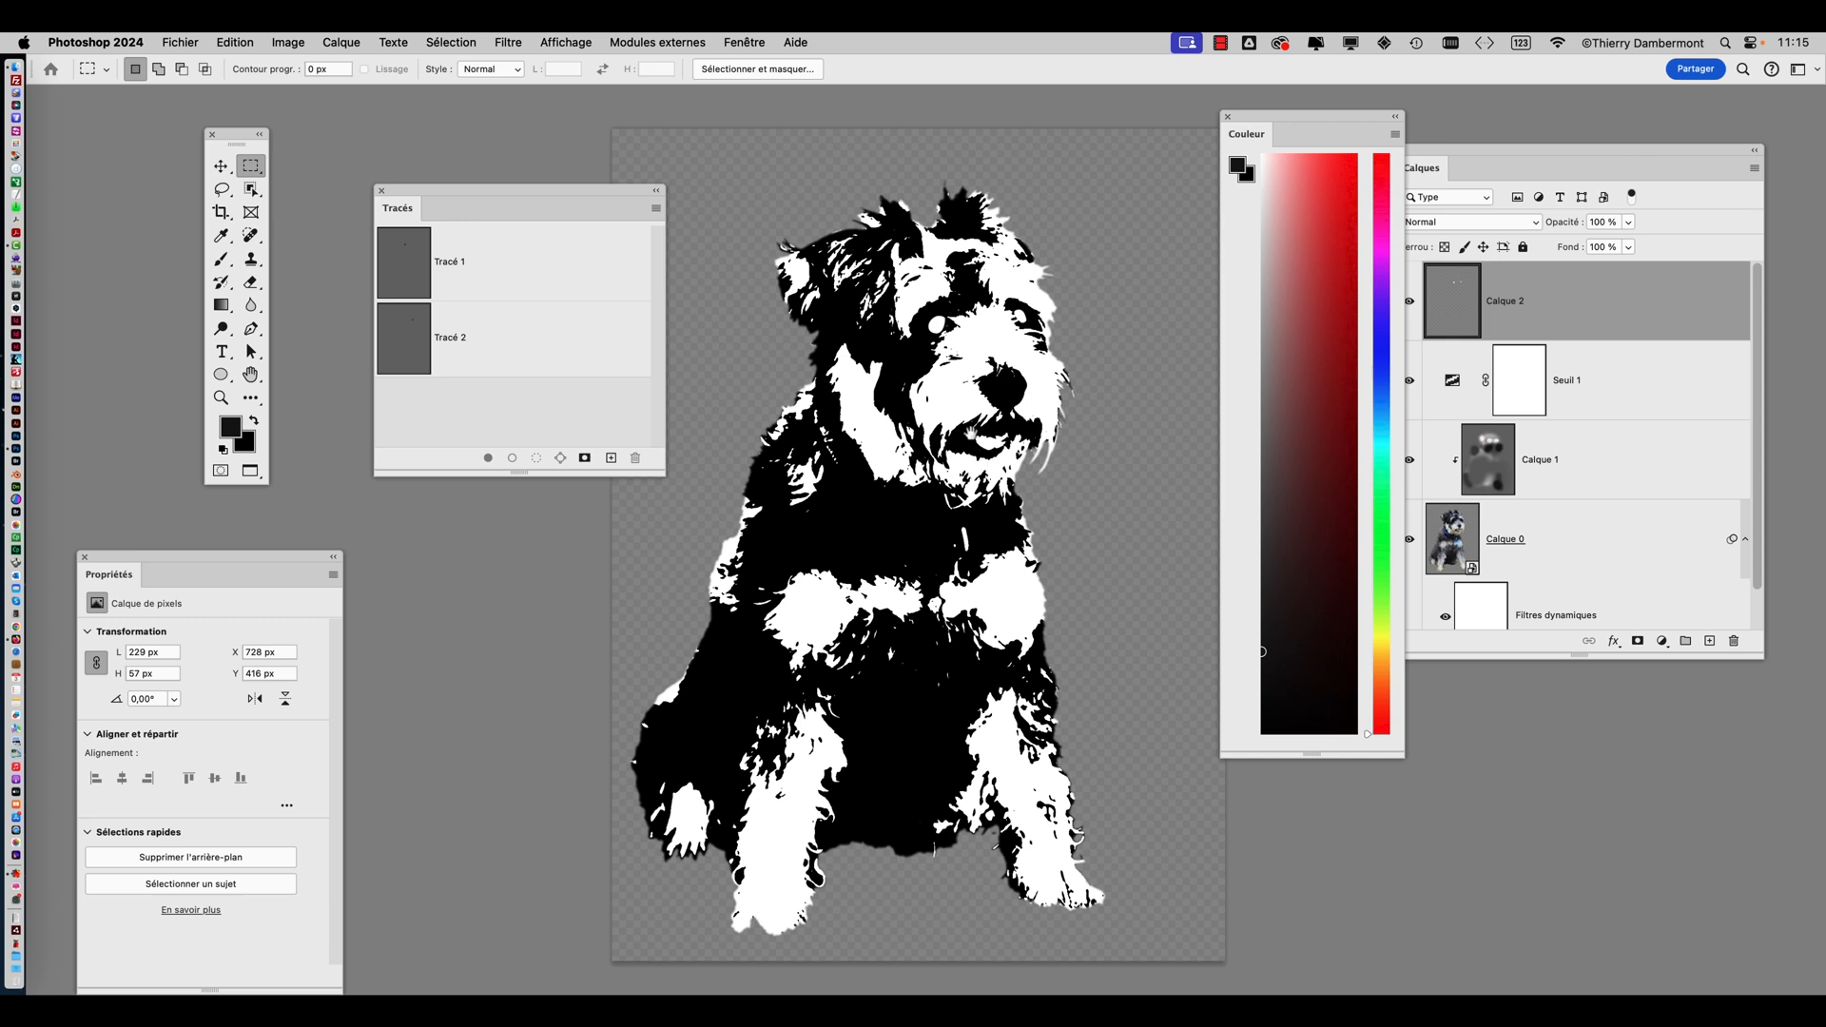
scroll(982, 365, down, 3)
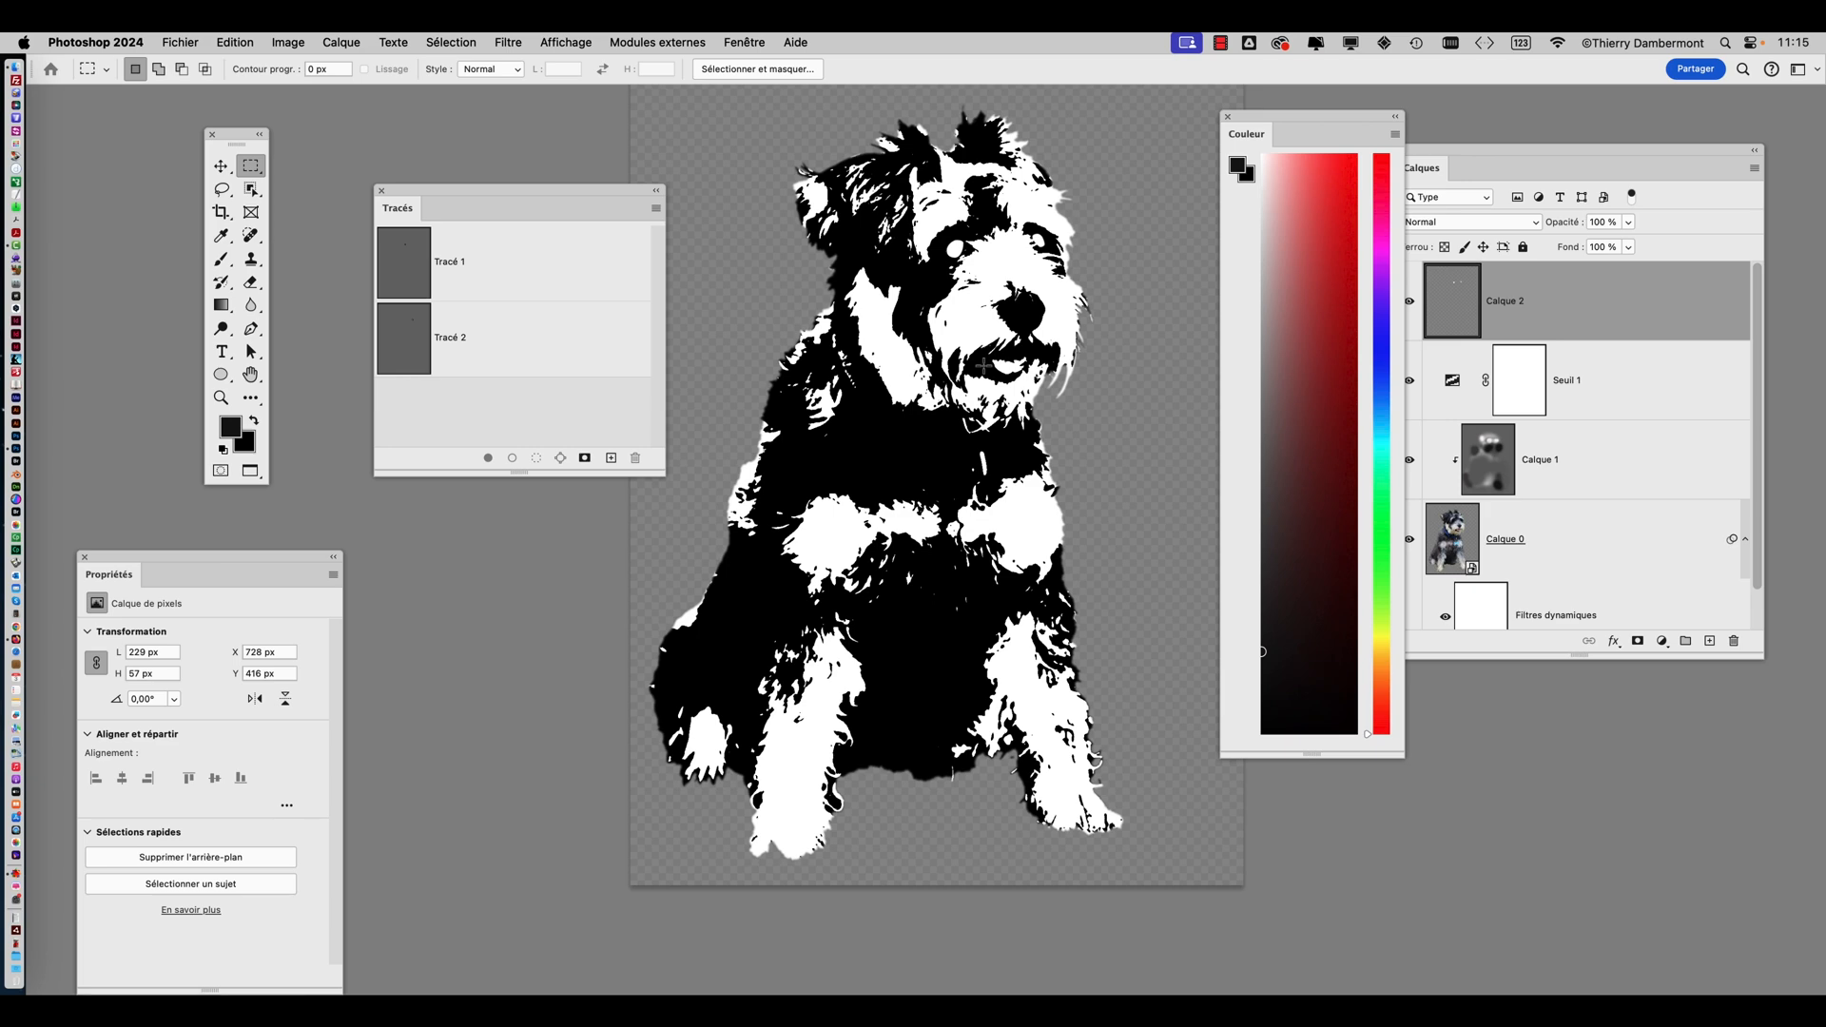
Save the document as schnauzer-dog-05.psd in the PHOTOSHOP folder
click(178, 42)
click(274, 238)
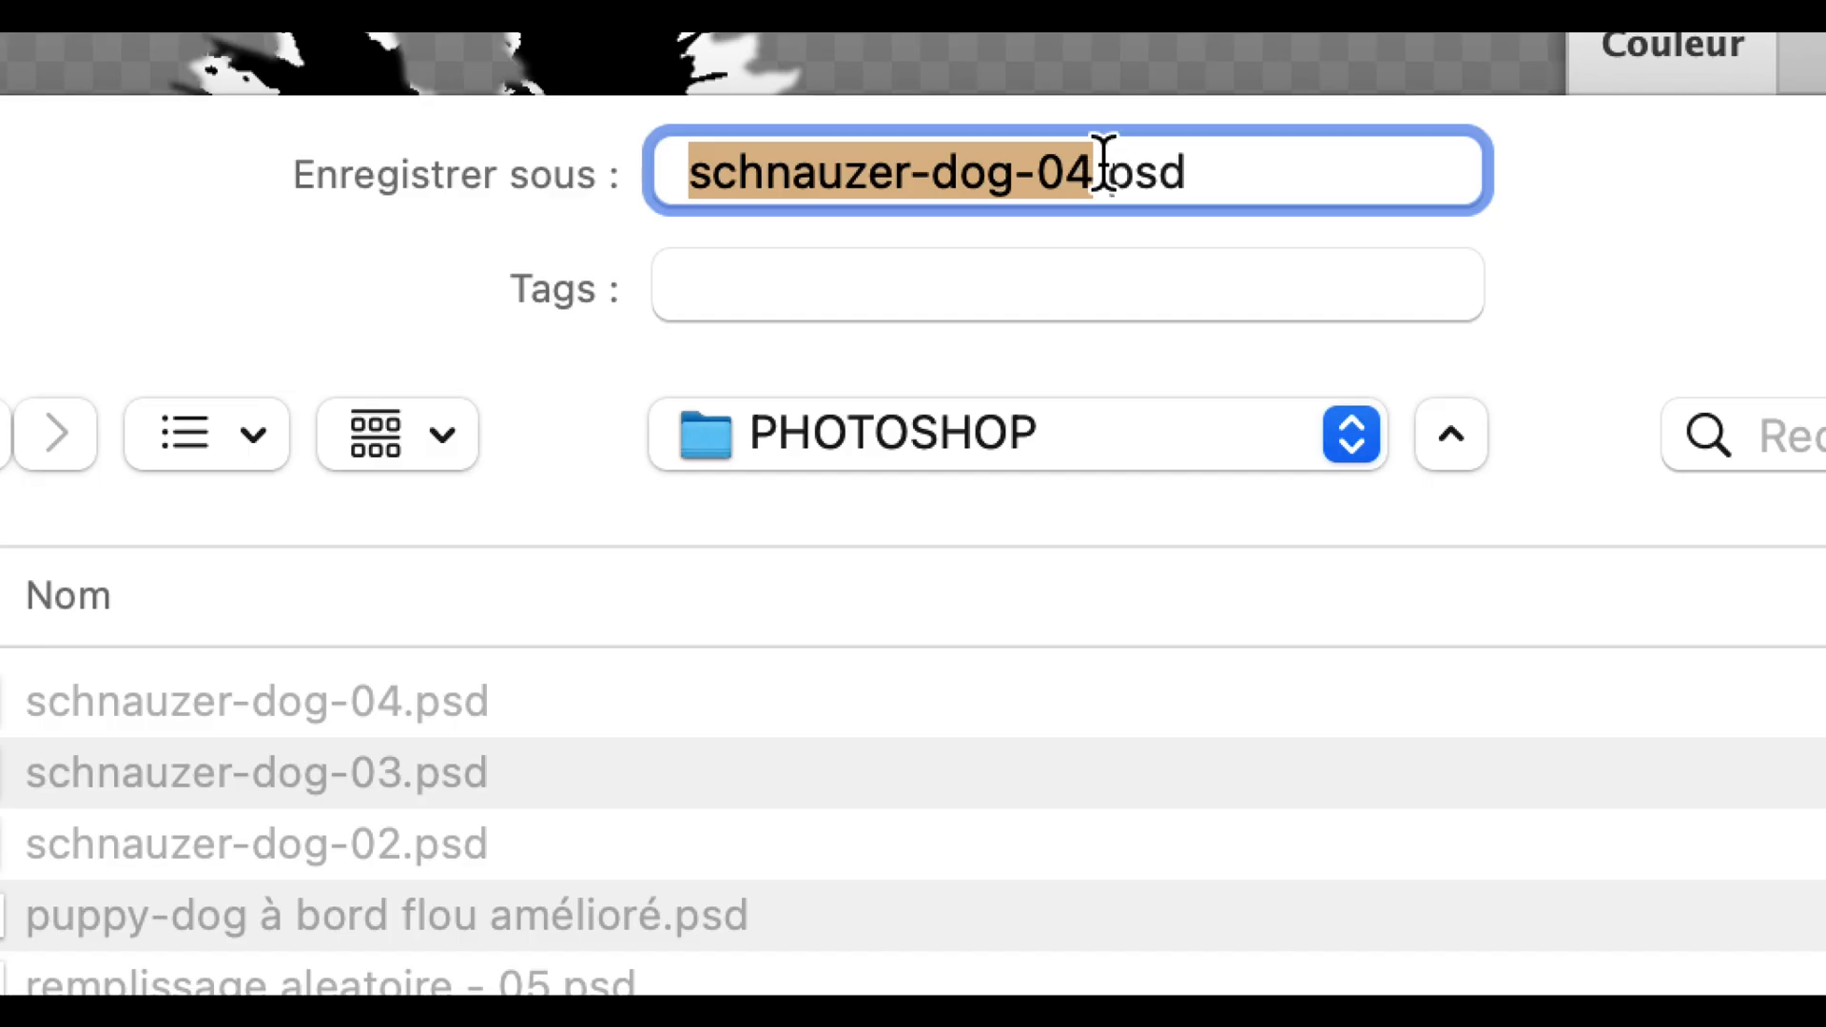
click(1101, 166)
drag(1103, 169, 1077, 170)
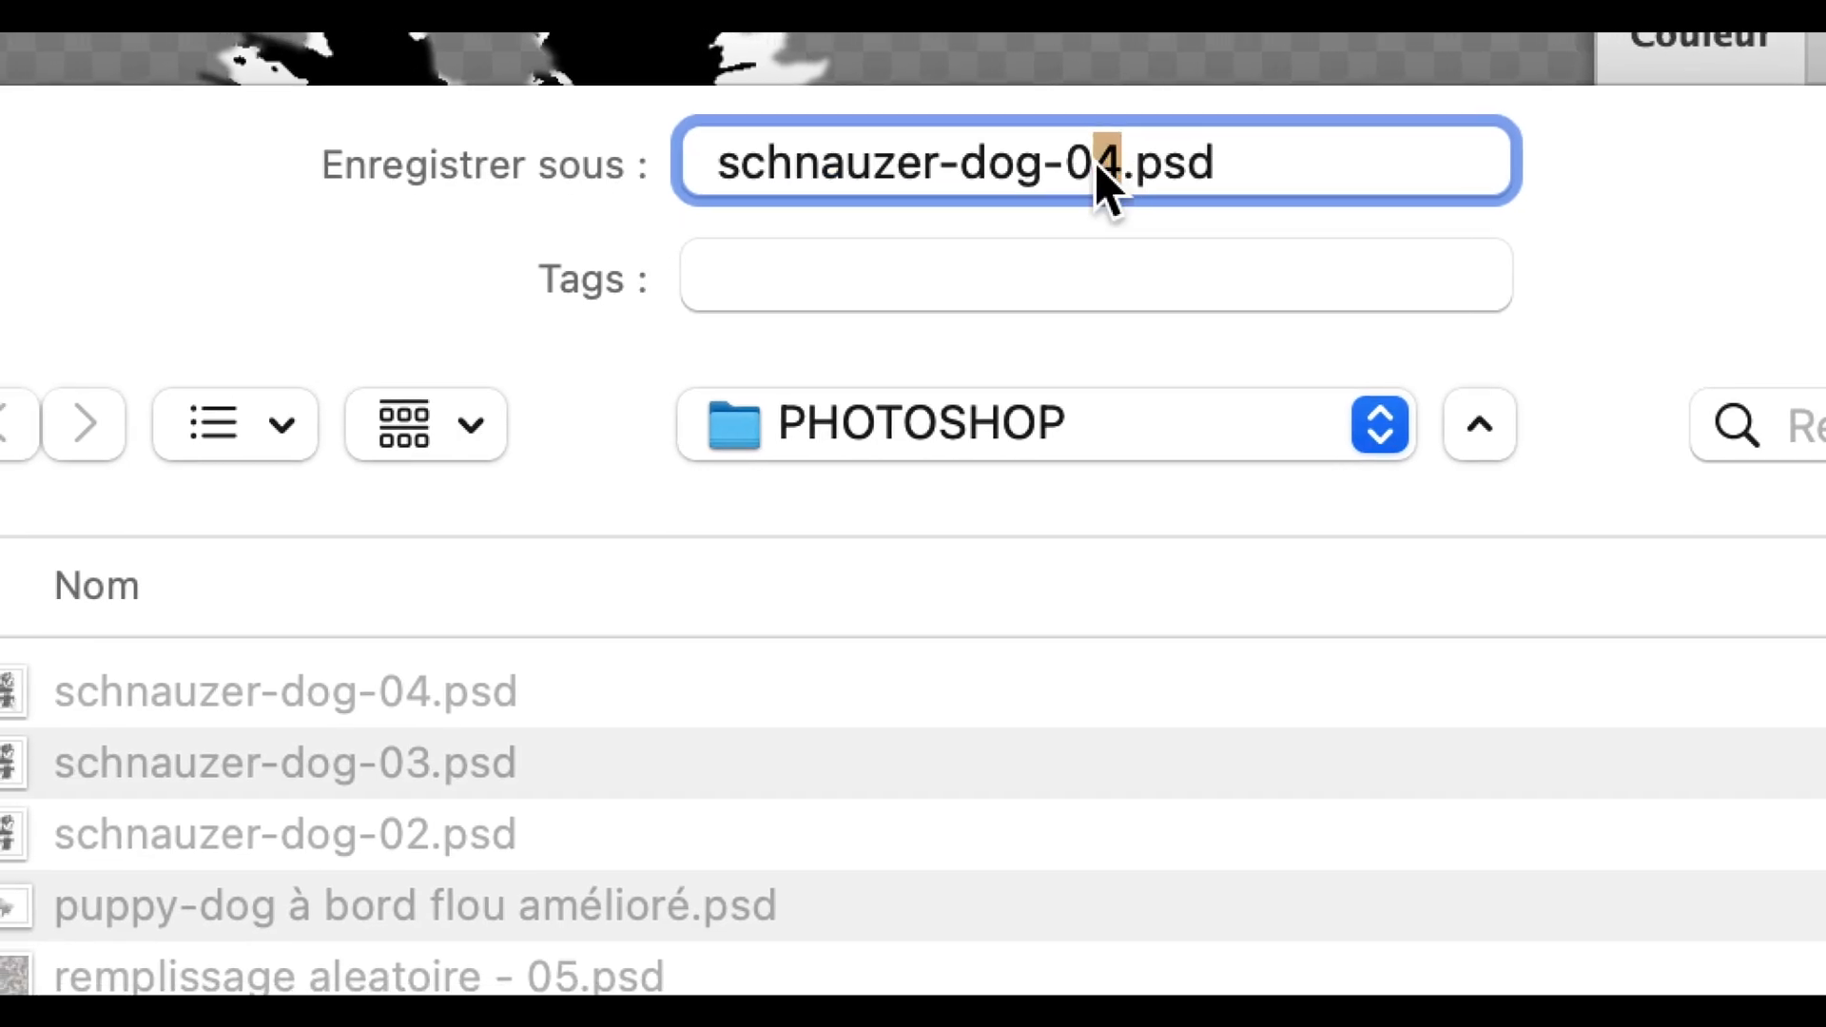
text(5)
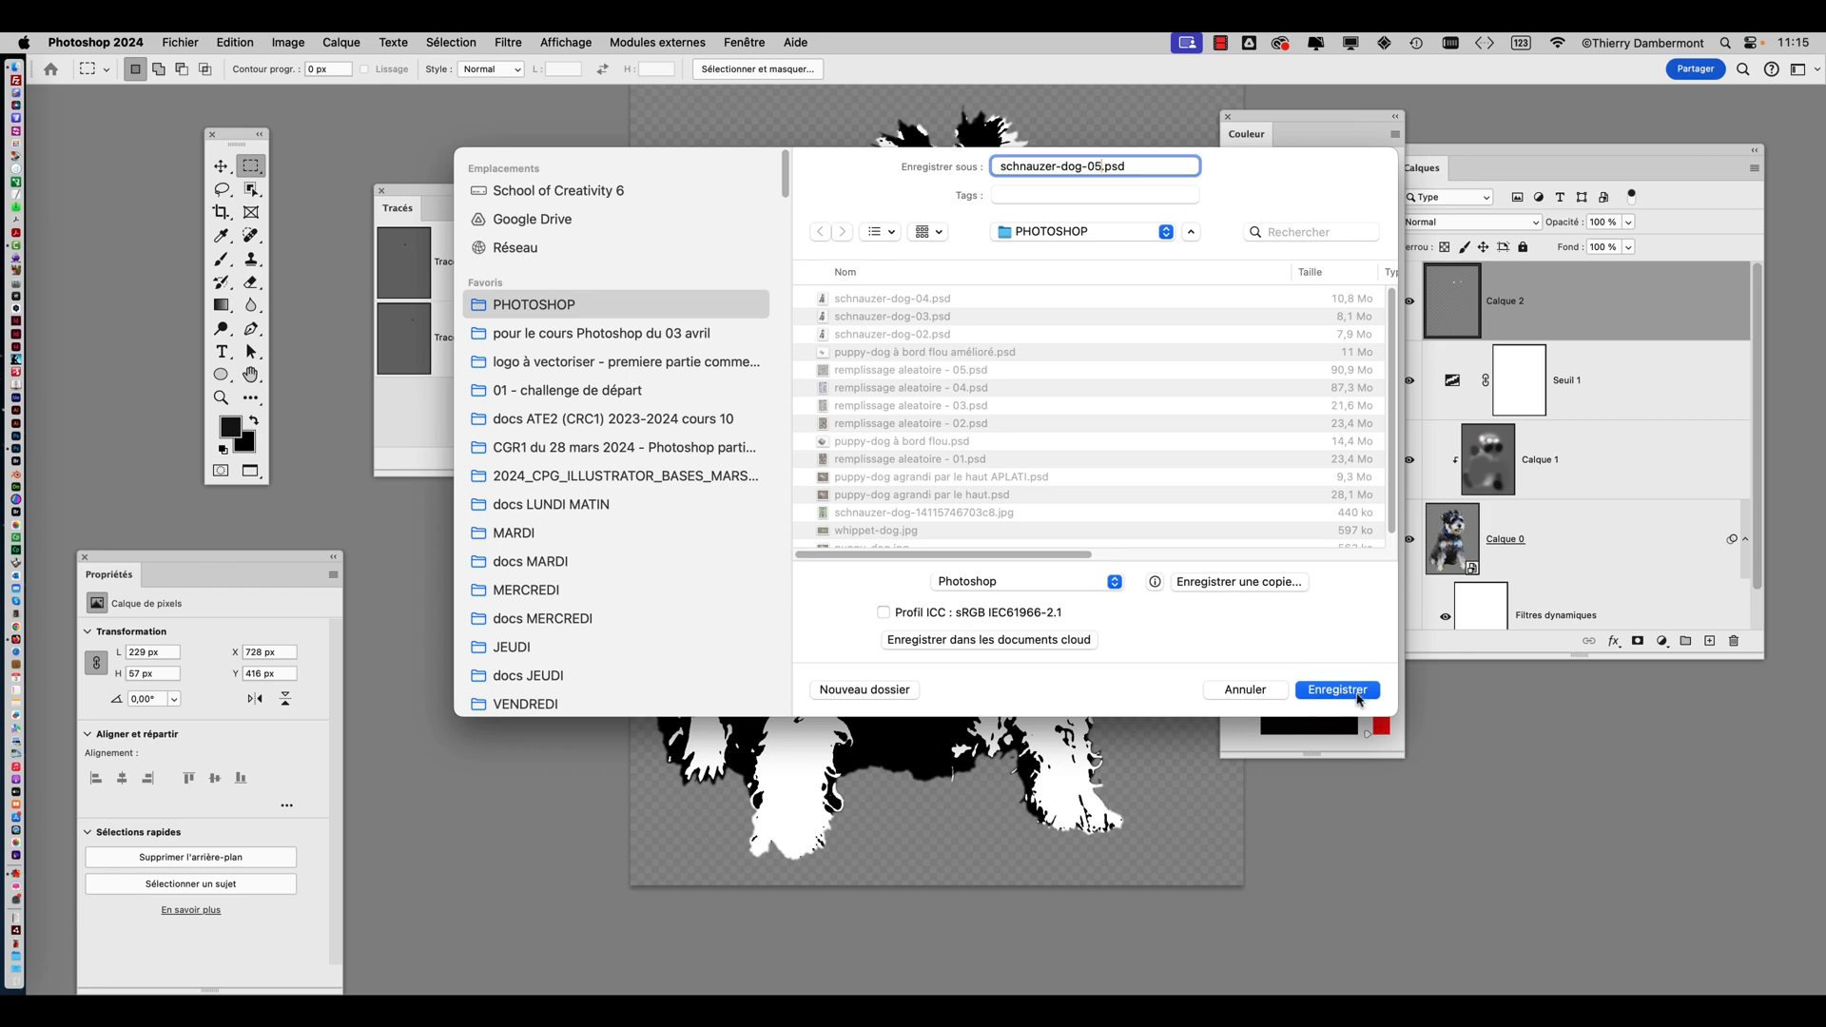
click(1358, 698)
click(1018, 555)
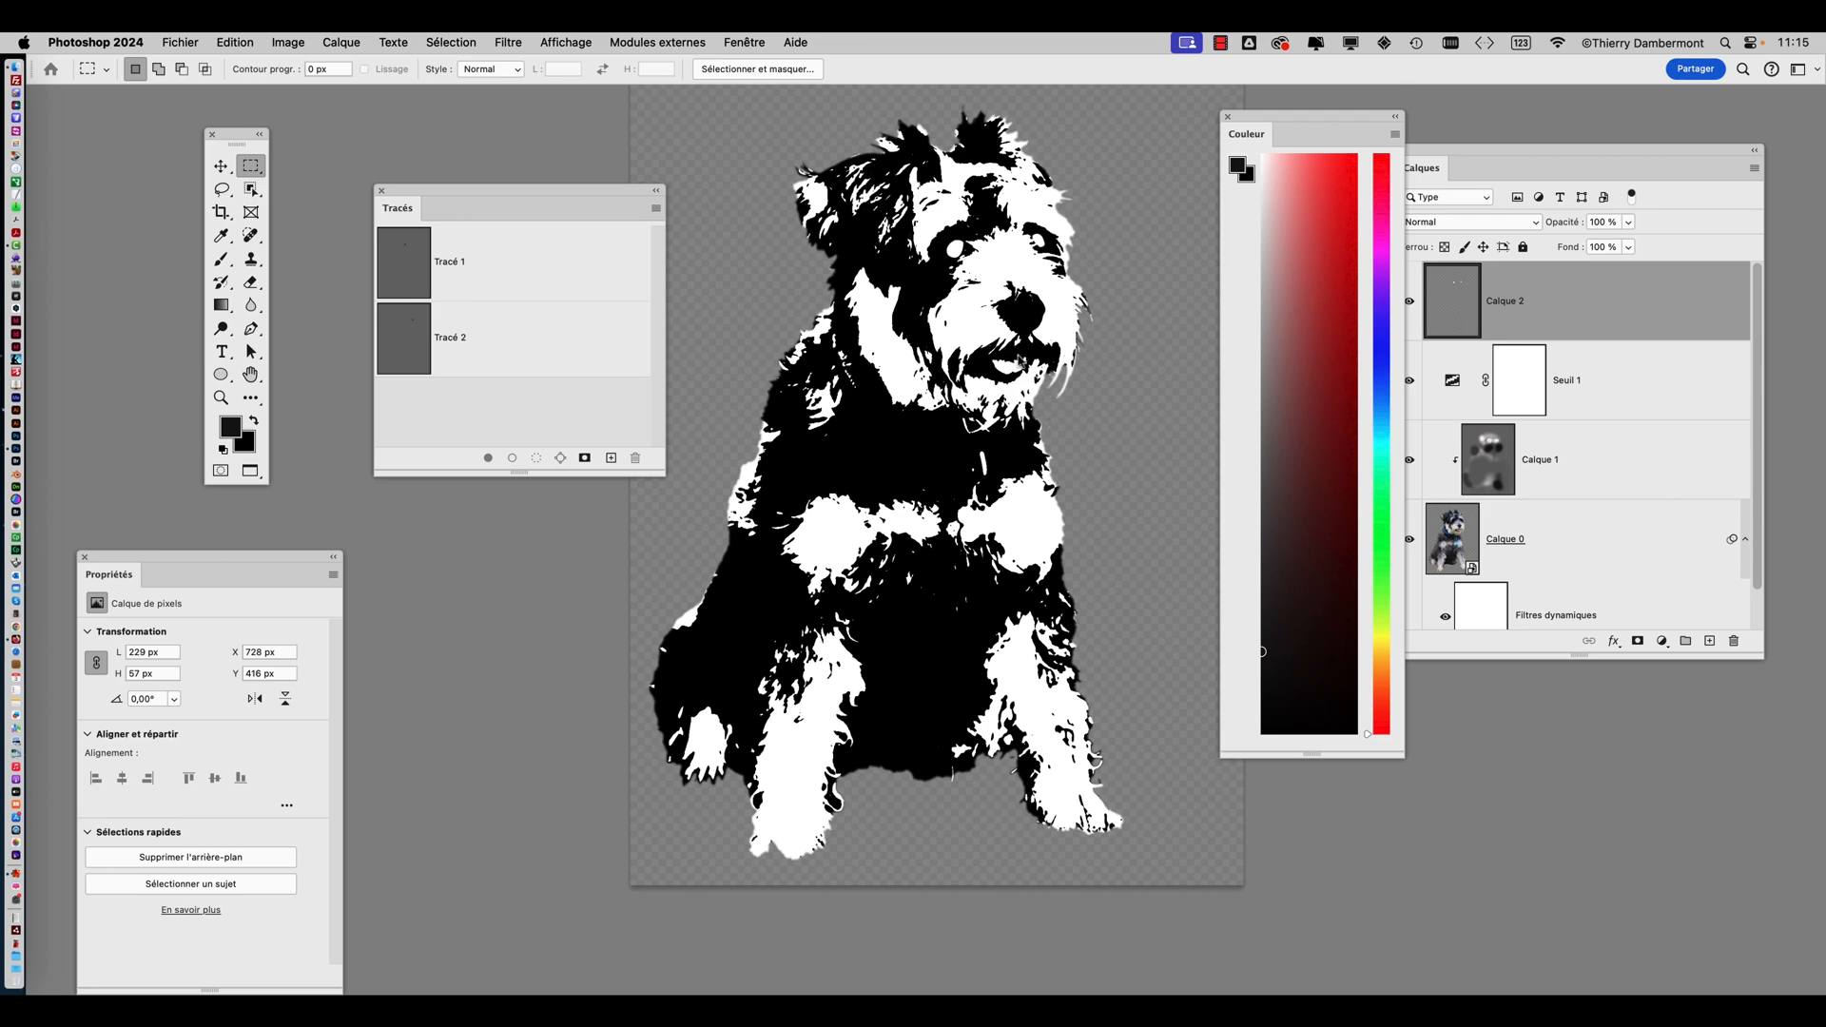
Draw two teardrop-shaped nostril selections on the dog's black nose with the Lasso, together about 60 × 37 px
scroll(1023, 335, up, 3)
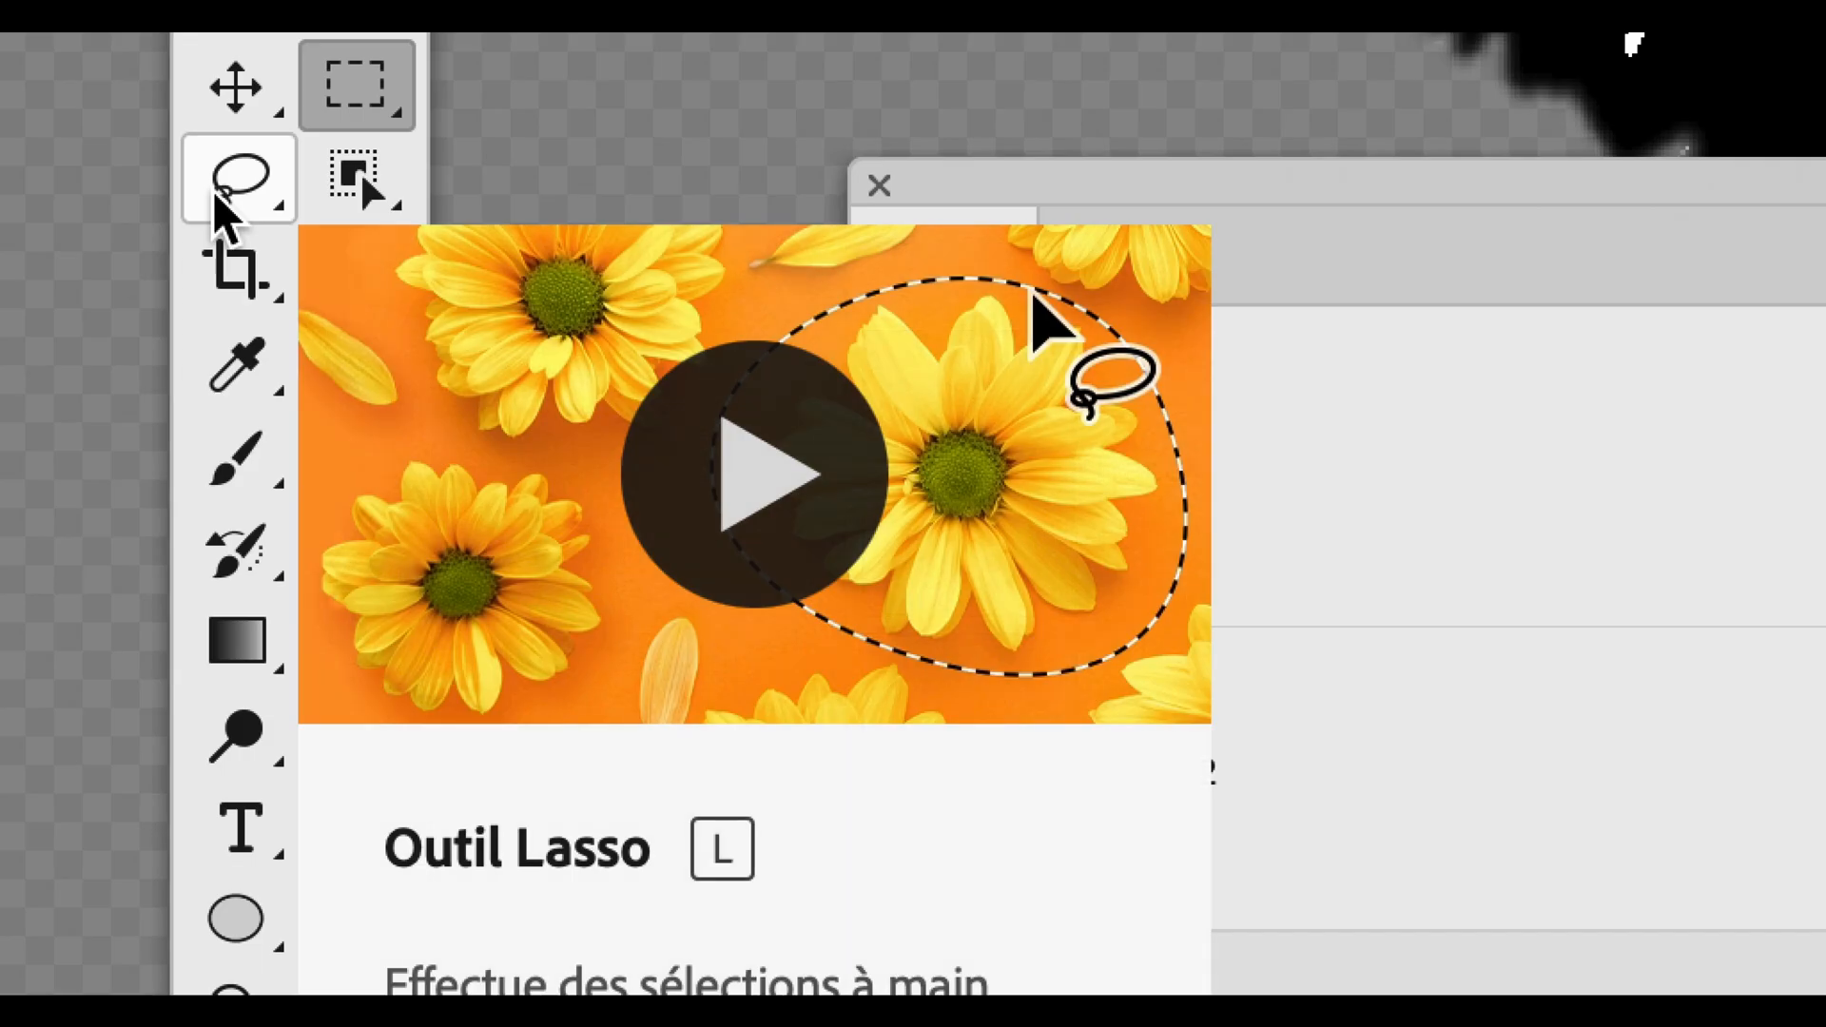
click(218, 190)
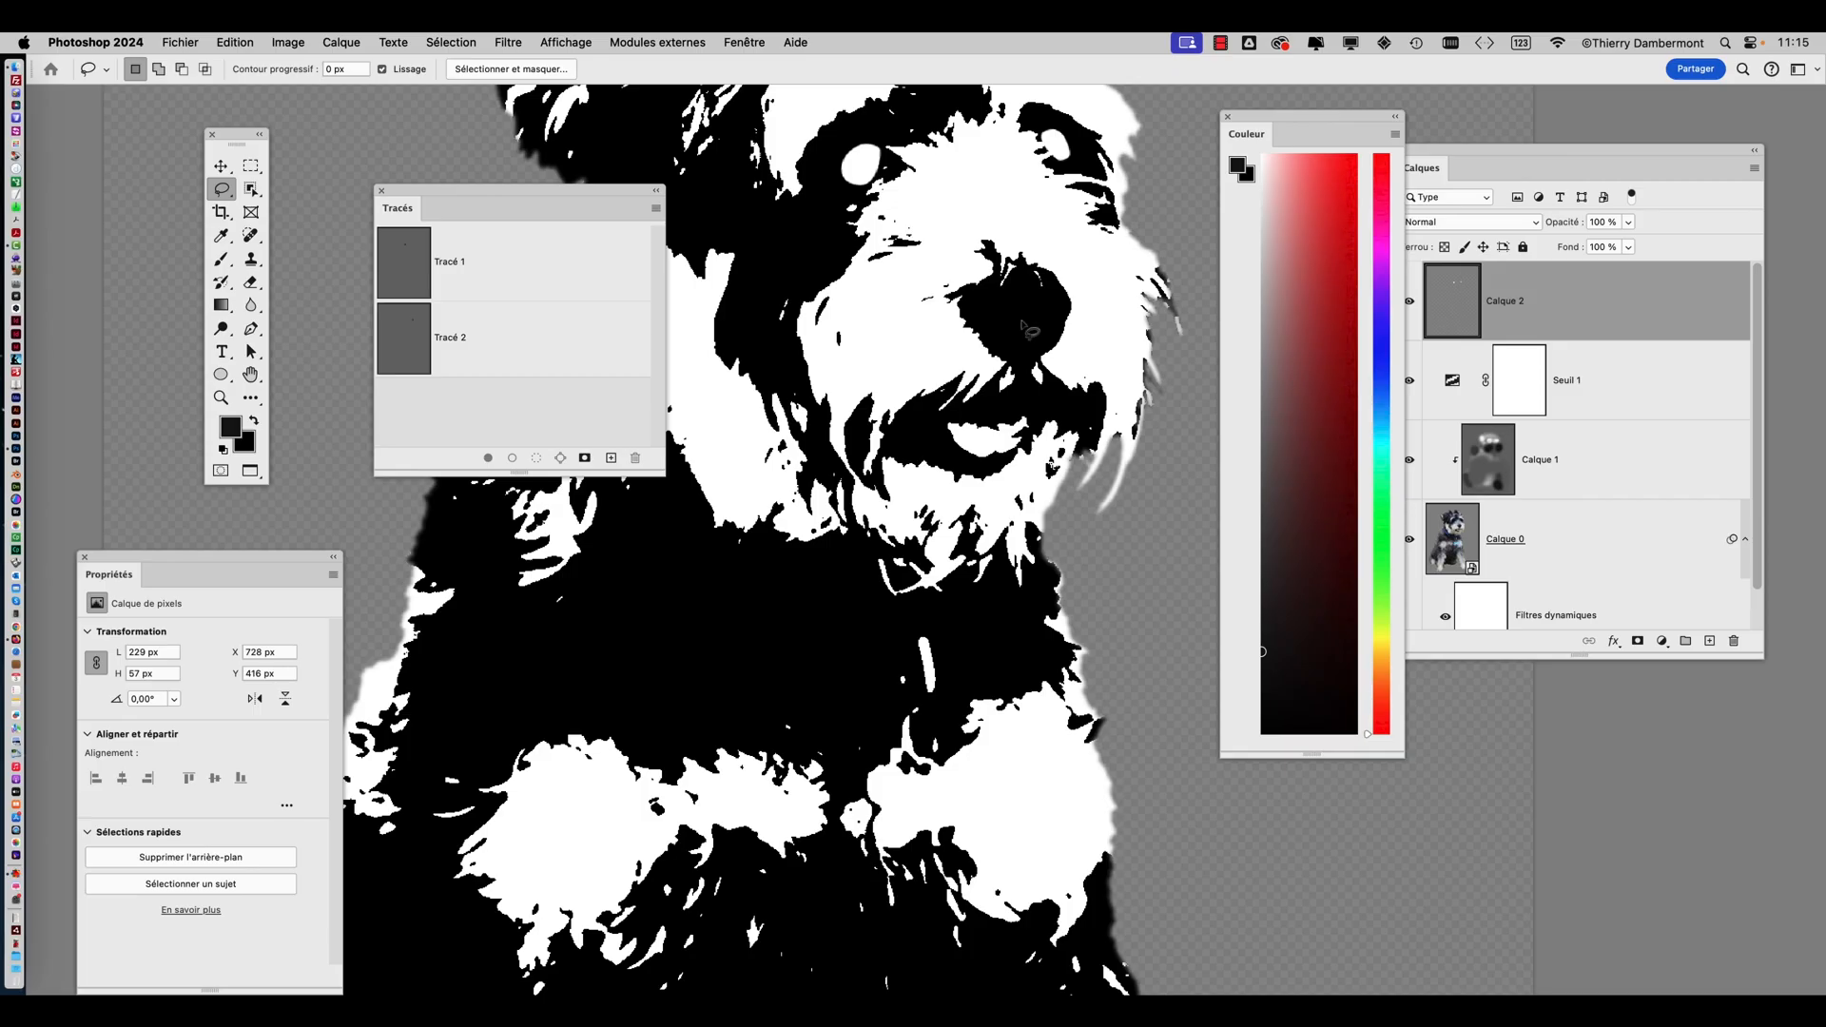
scroll(858, 297, up, 3)
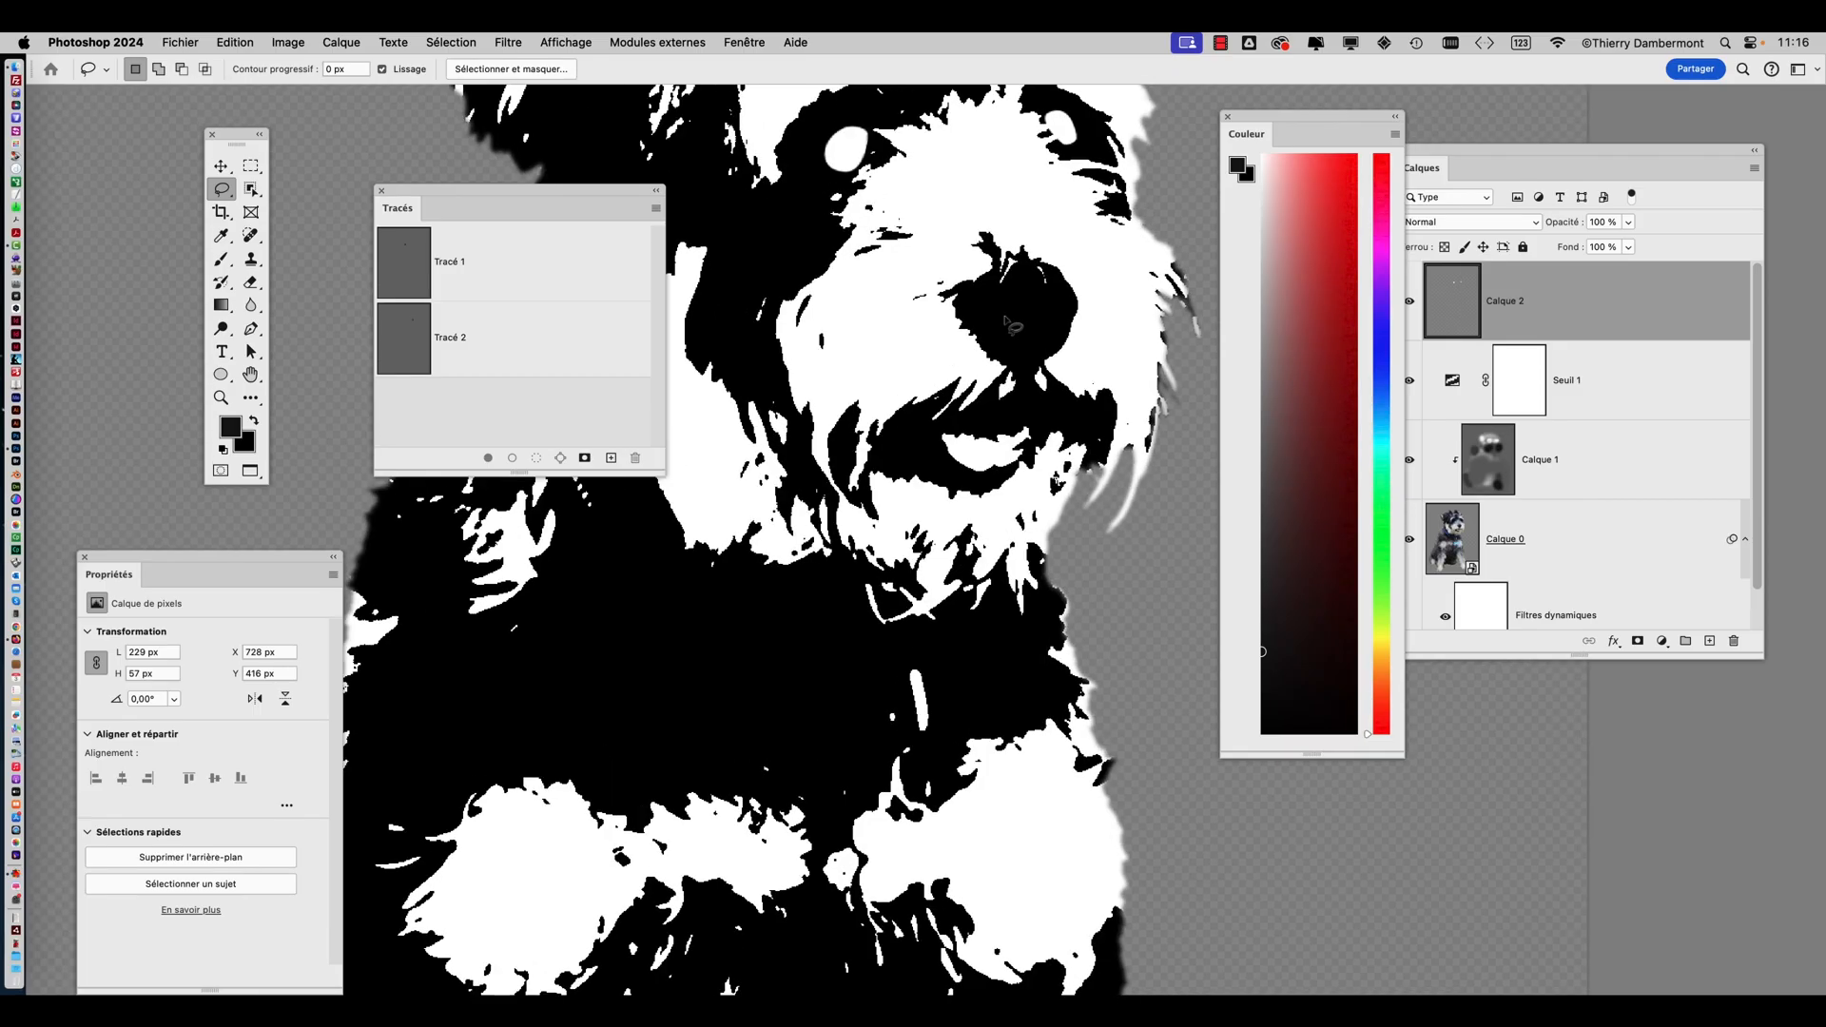
scroll(1003, 283, down, 3)
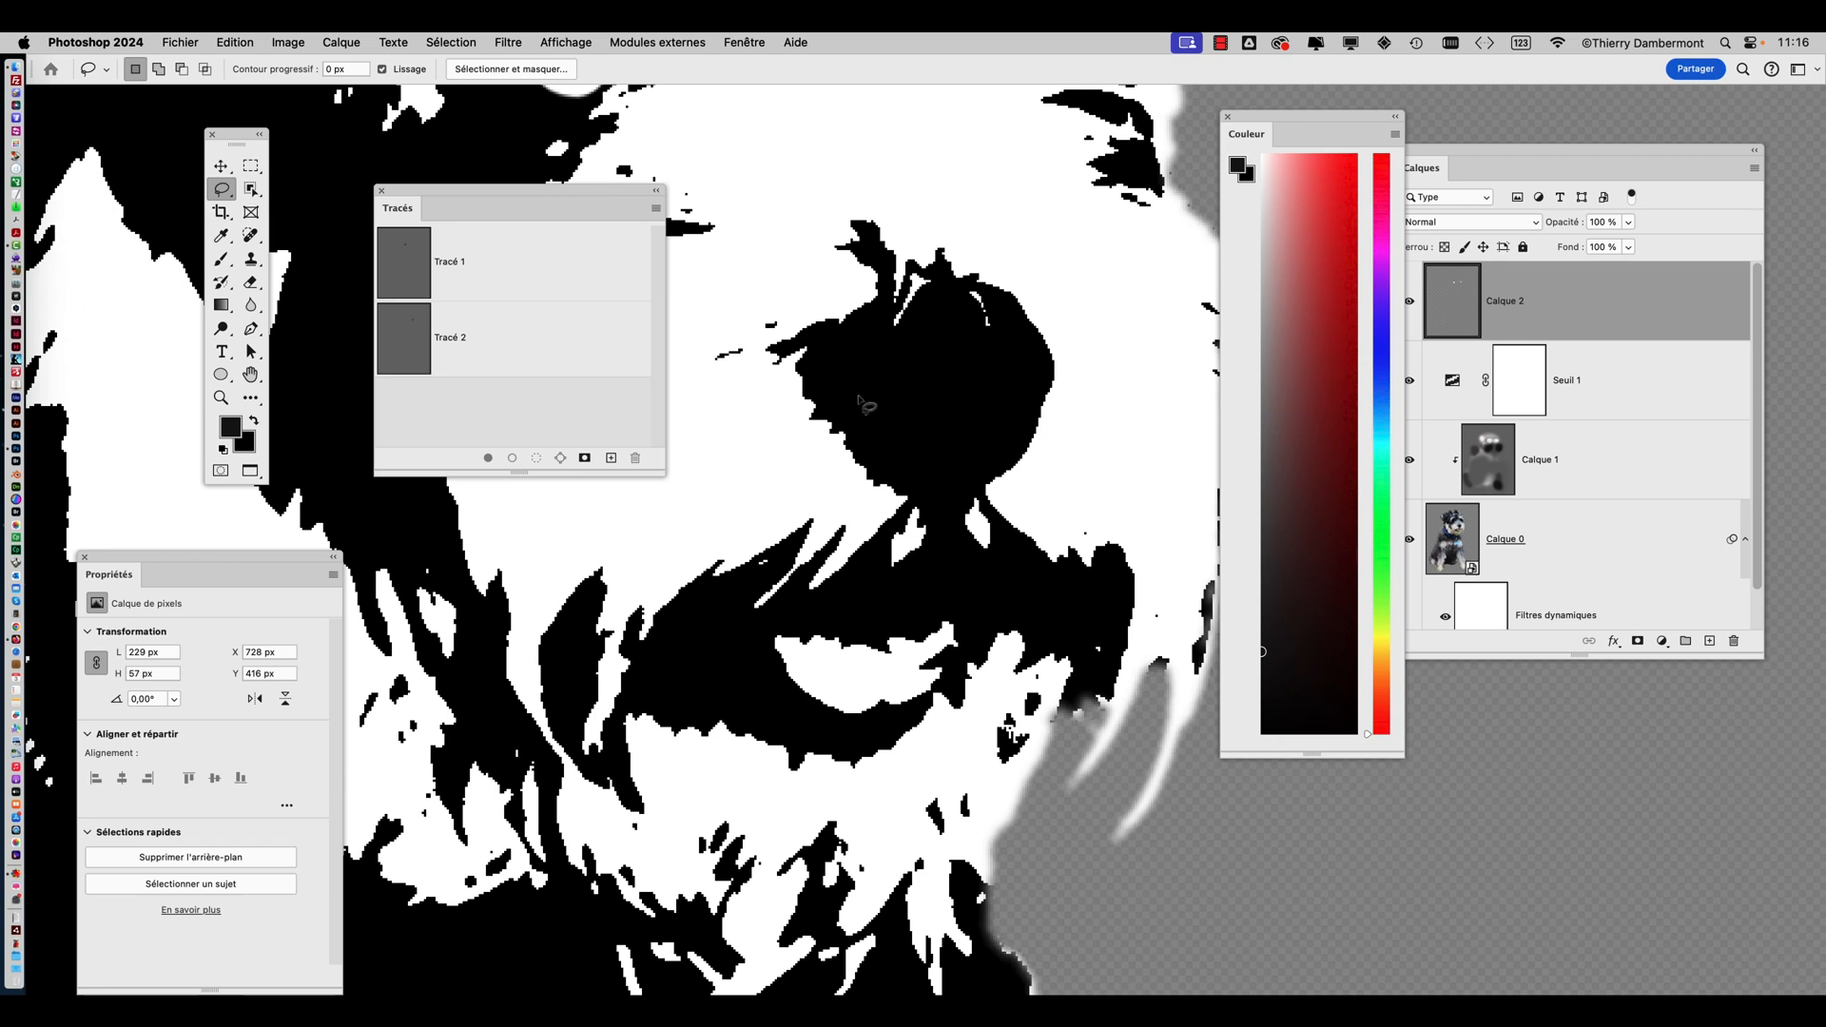
mouse_move(861, 400)
mouse_down()
mouse_move(875, 371)
mouse_move(911, 434)
mouse_move(867, 407)
mouse_move(961, 409)
mouse_move(983, 365)
mouse_move(960, 466)
mouse_up()
key(shift)
Fill the nostril selections with white (Blanc) in Normal mode at 100% opacity and deselect them
key(shift+BackSpace)
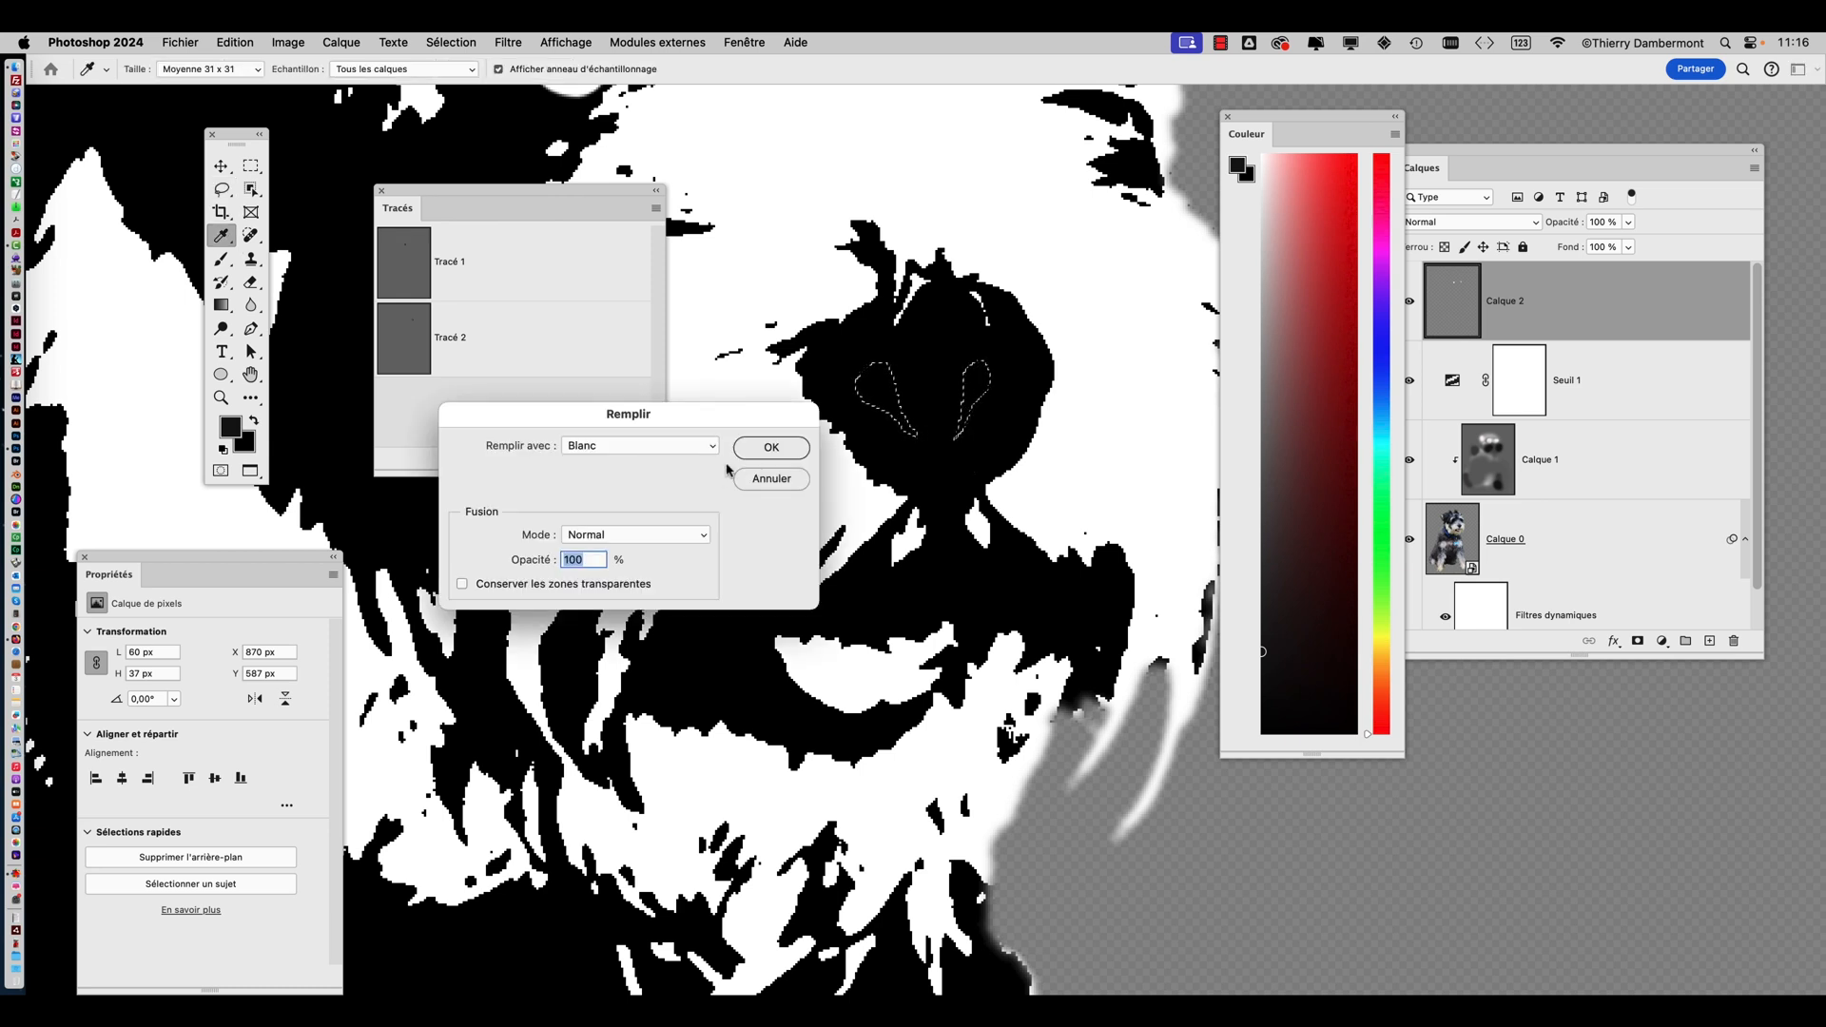
key(Return)
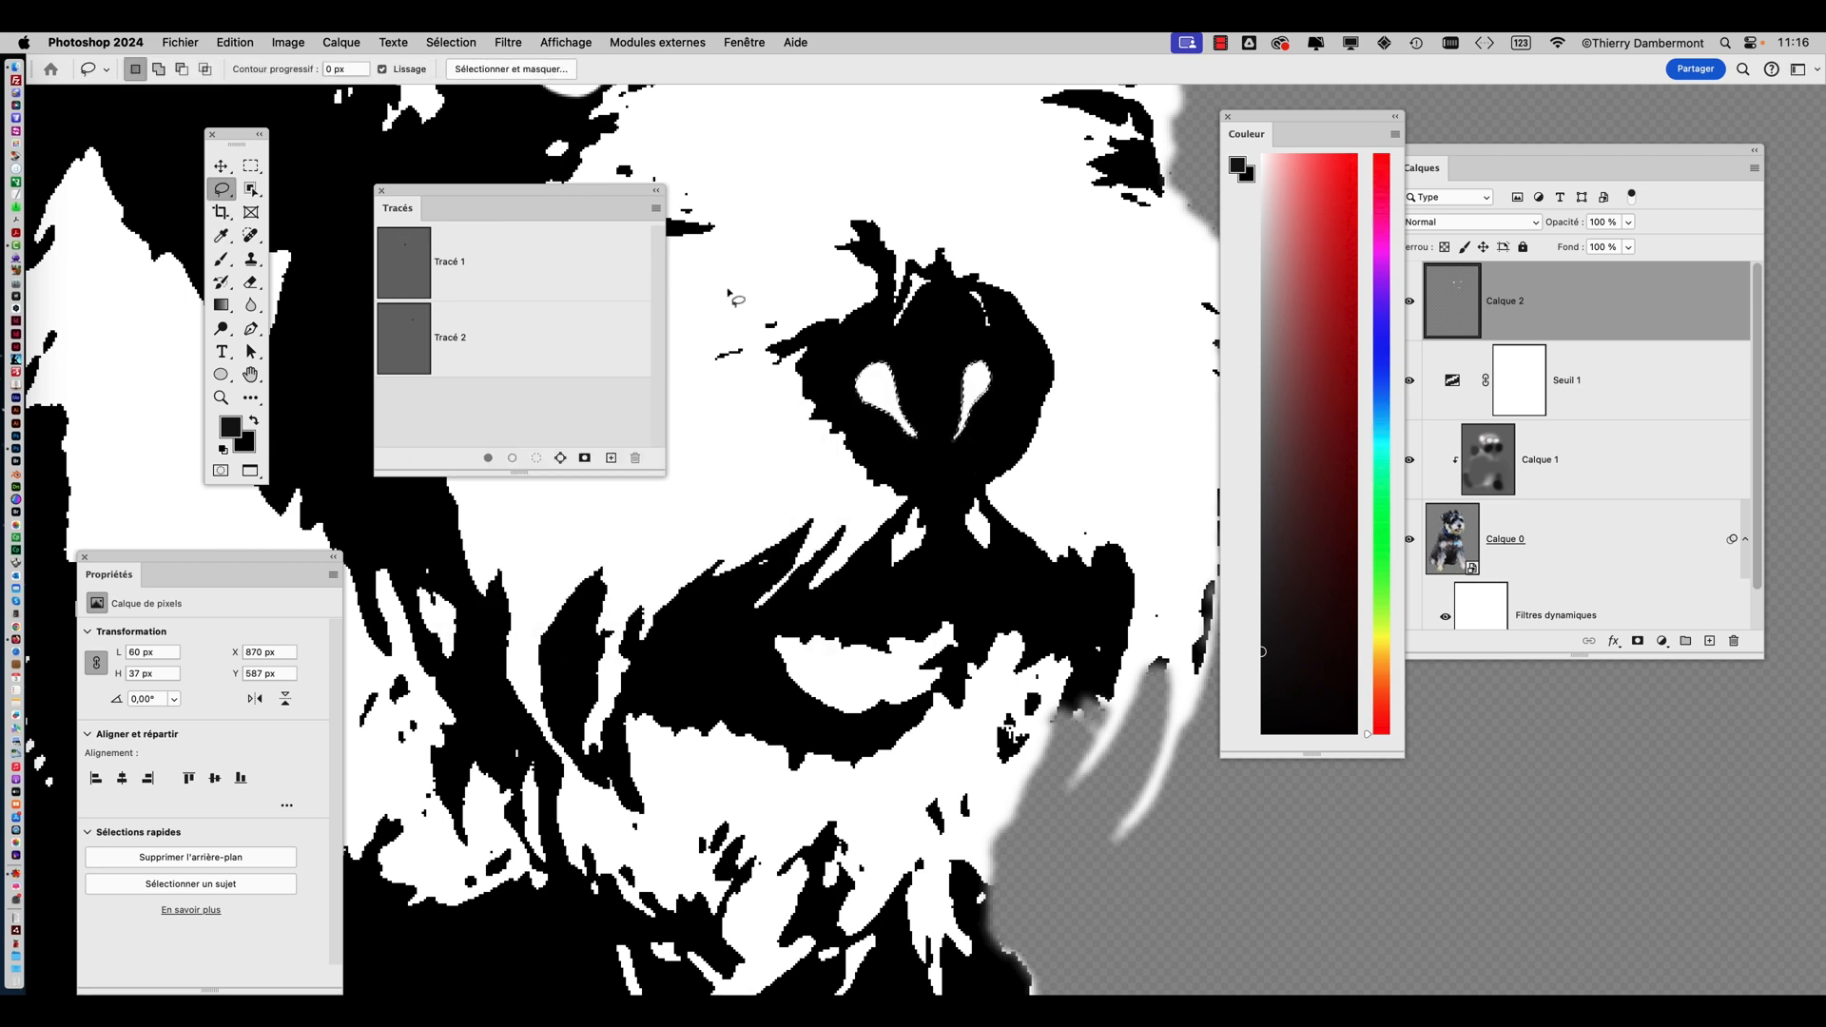
key(super+d)
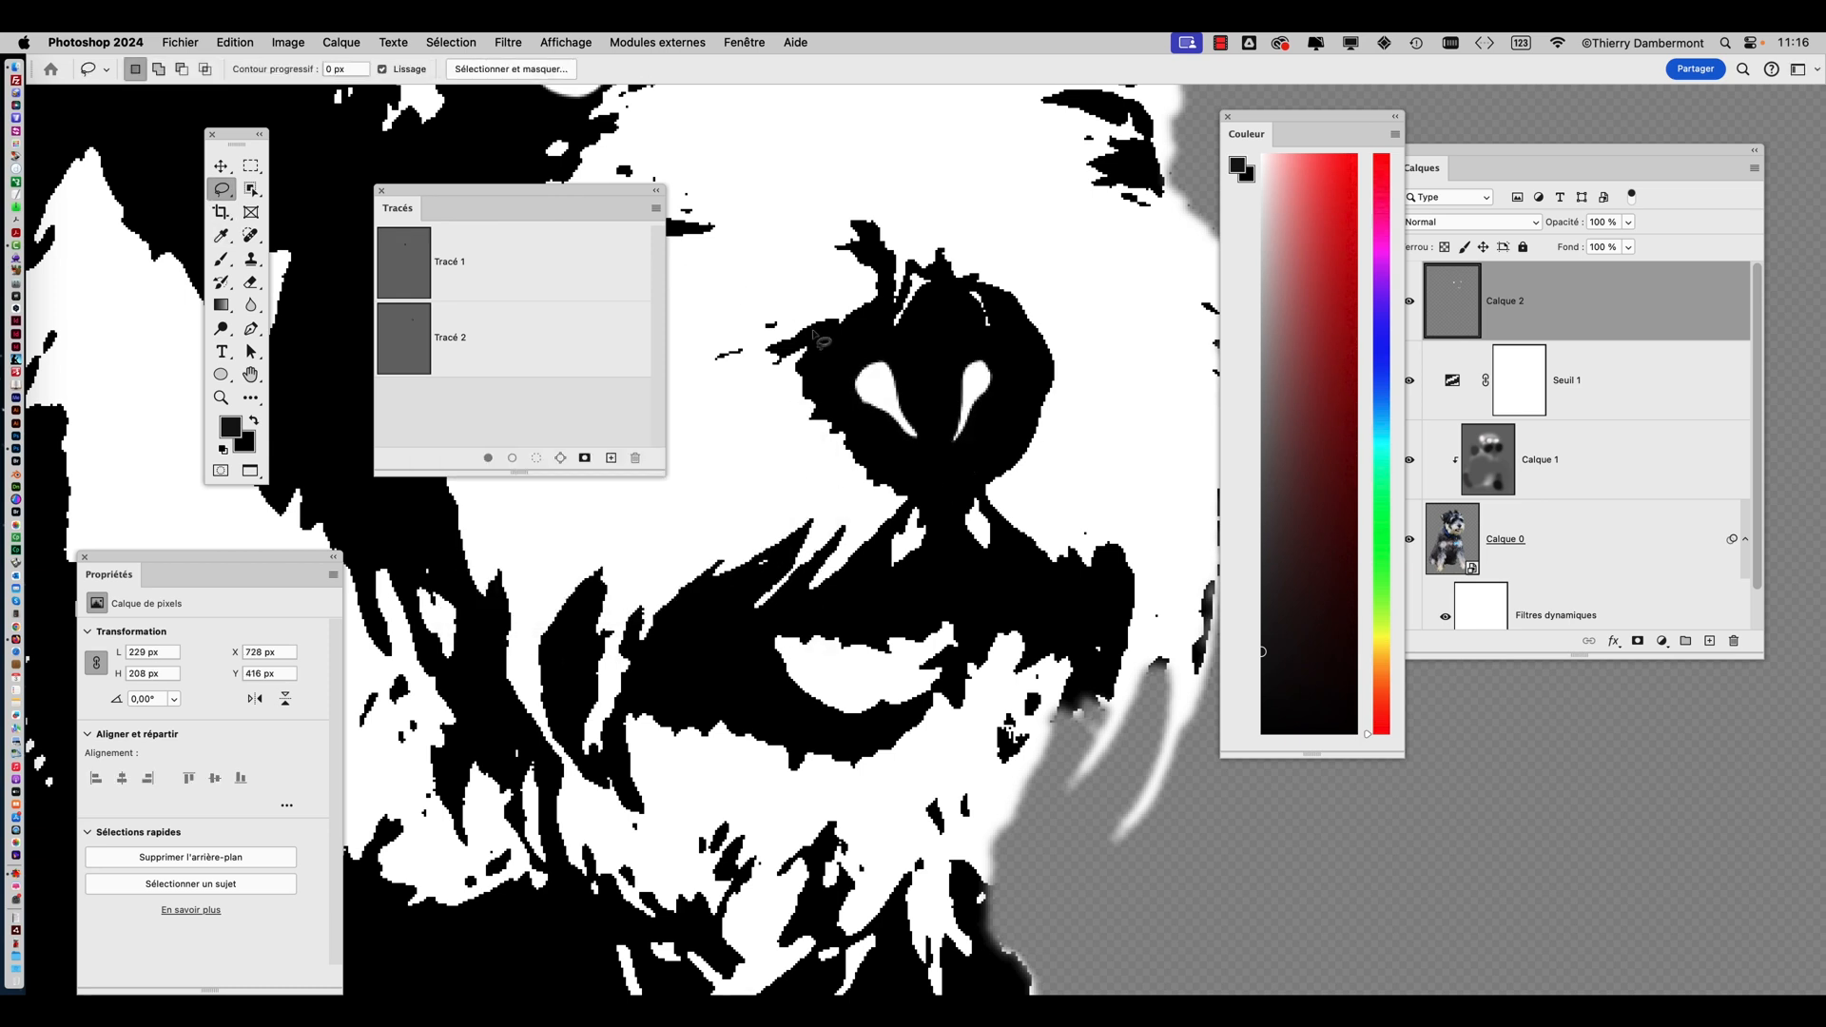
Select both white nostrils with a rectangular marquee about 104 × 74 px and move them slightly on the nose
click(252, 166)
drag(806, 324, 1043, 492)
click(222, 167)
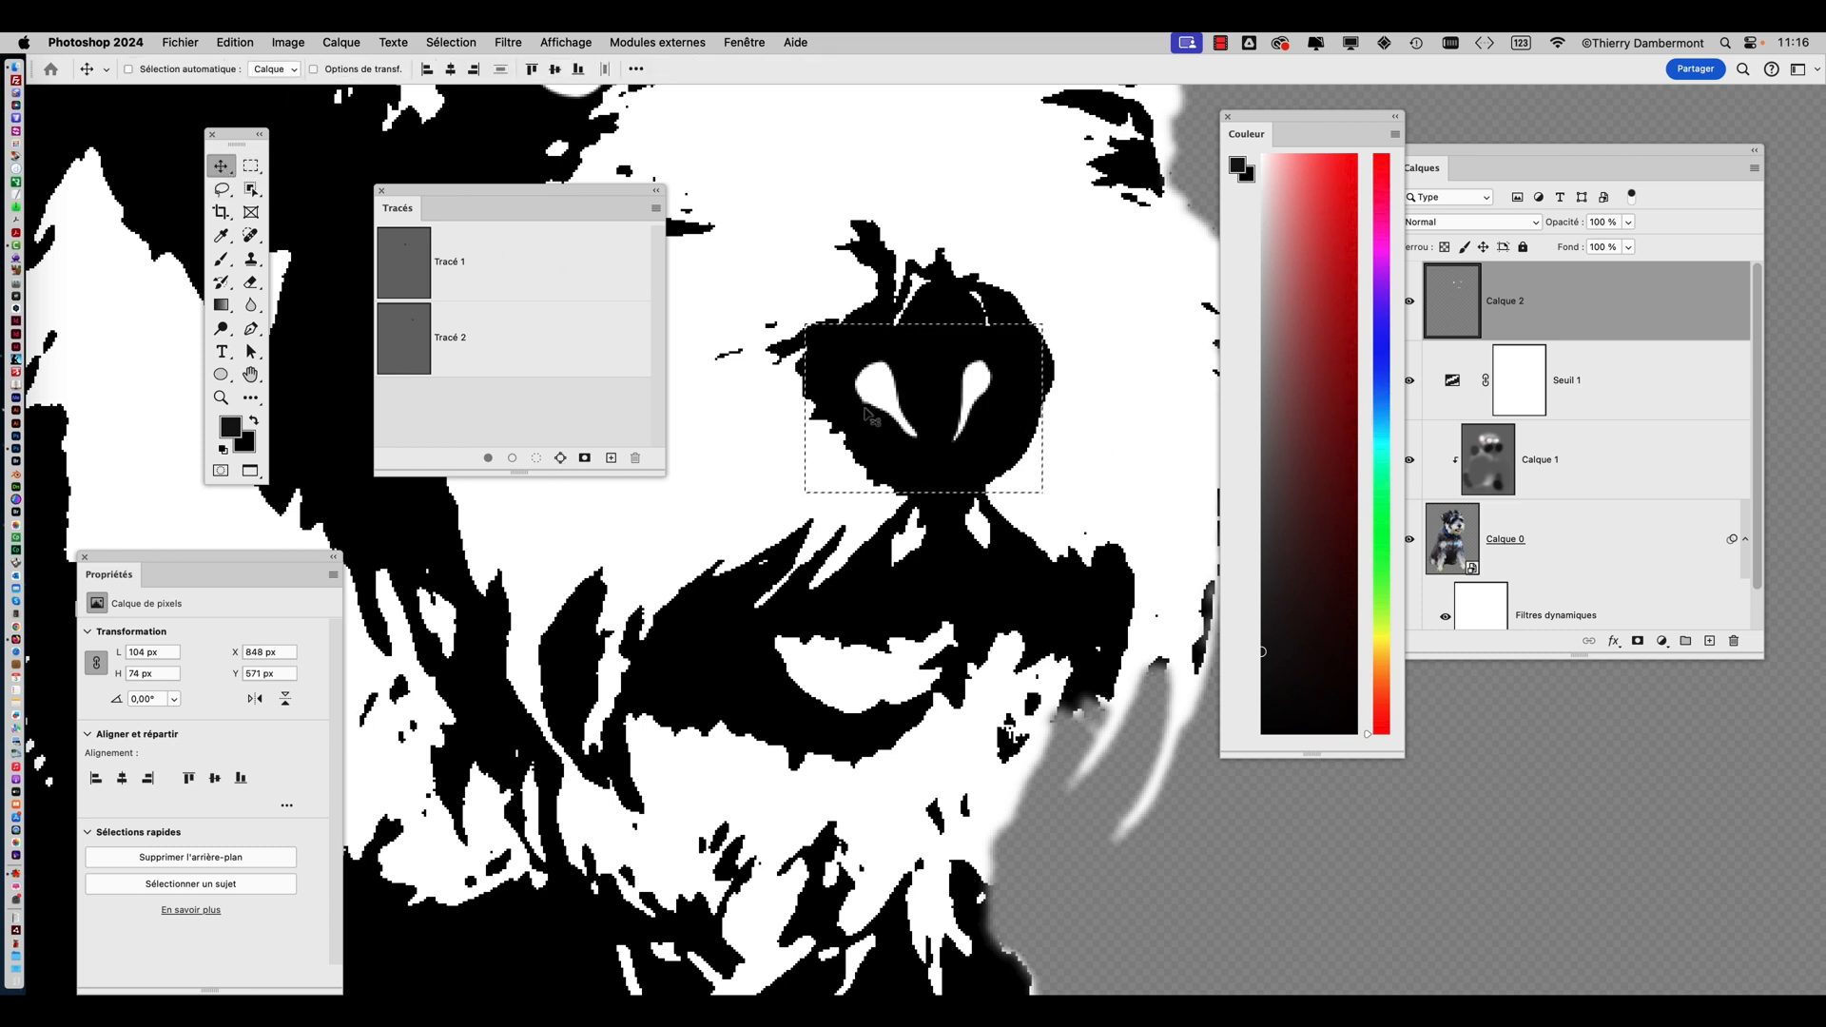
drag(875, 410, 883, 410)
key(super+0)
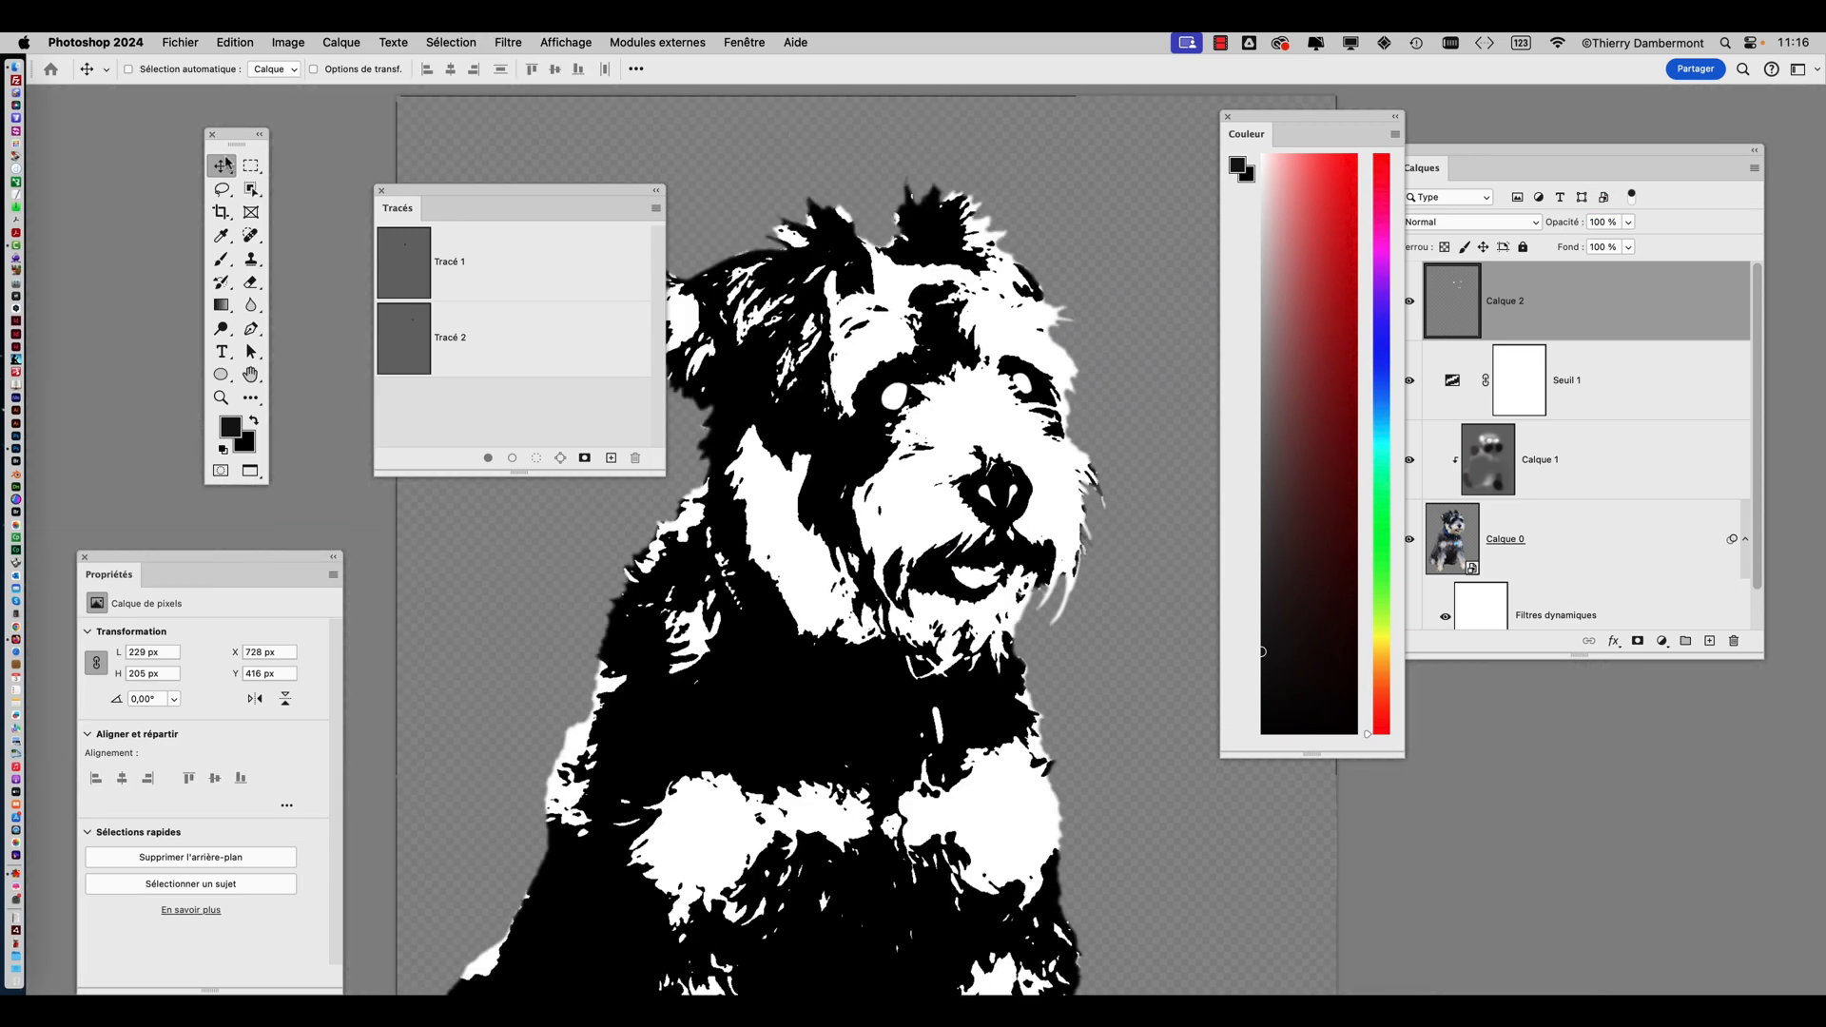
Select both white nostrils with a rectangular marquee about 141 × 109 px around the nose and delete them from Calque 2
click(251, 166)
drag(959, 464, 1051, 534)
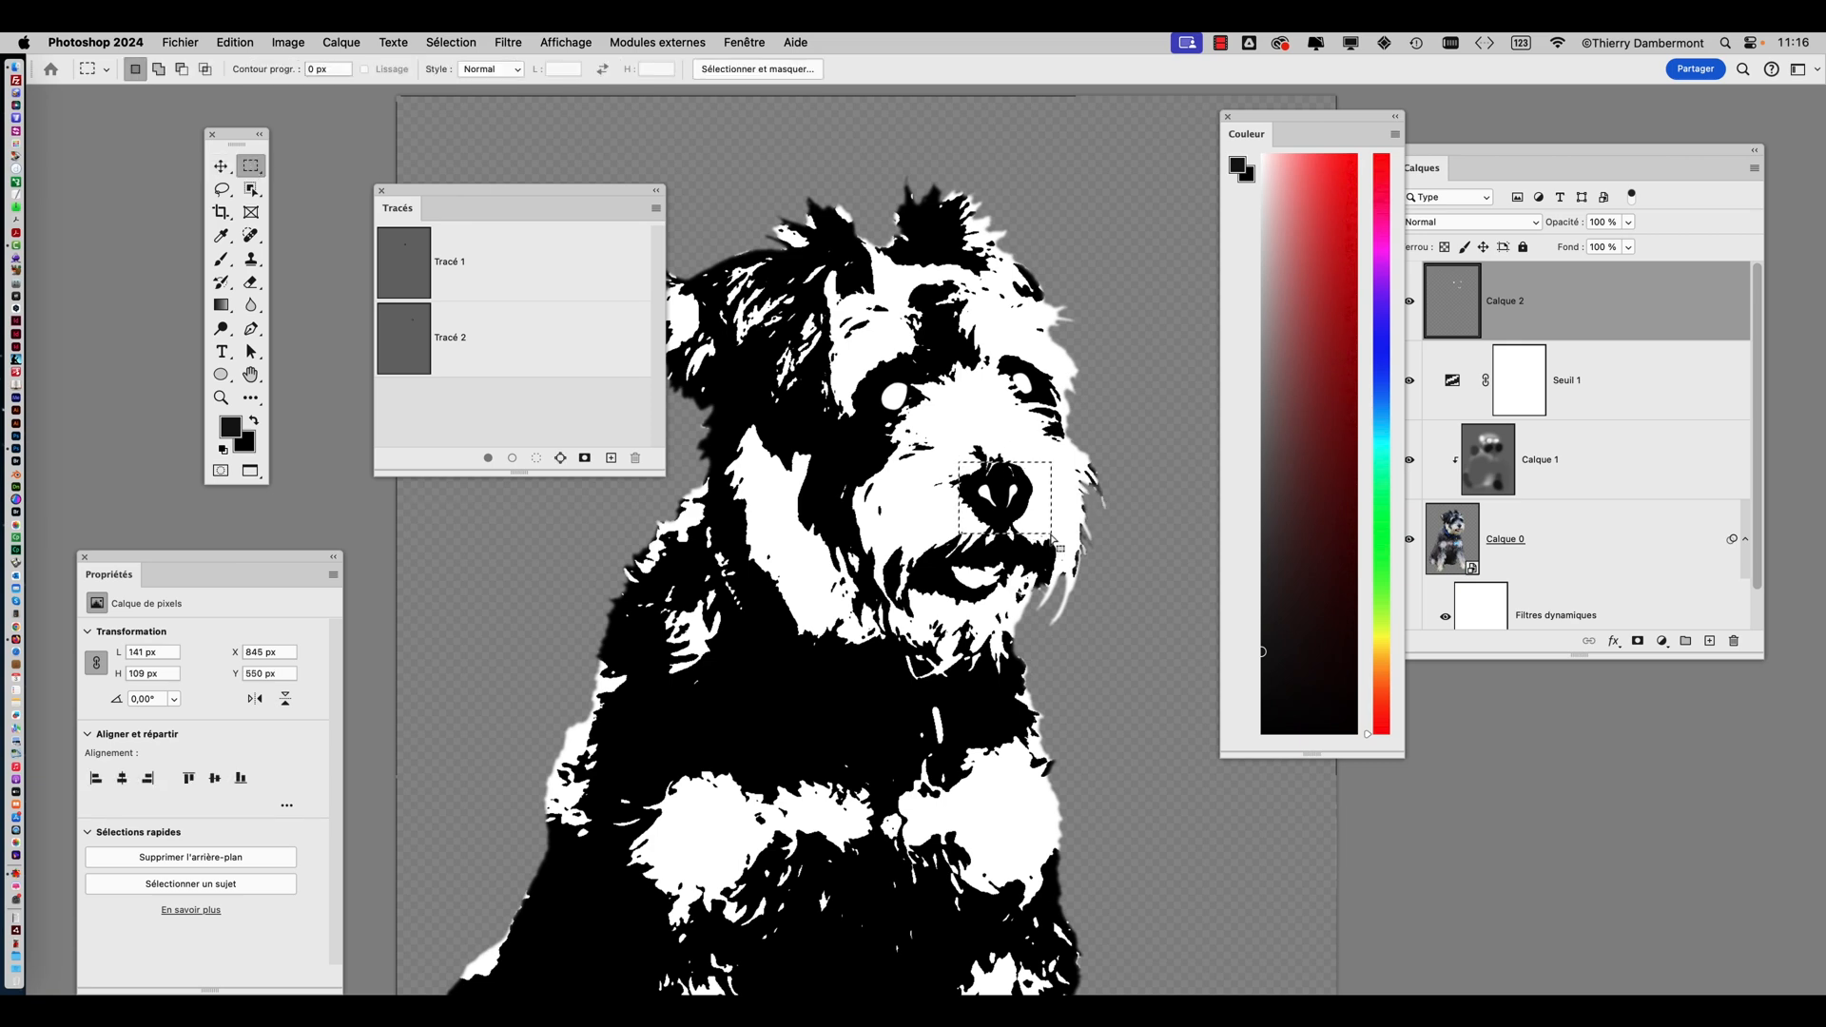
scroll(1066, 567, down, 3)
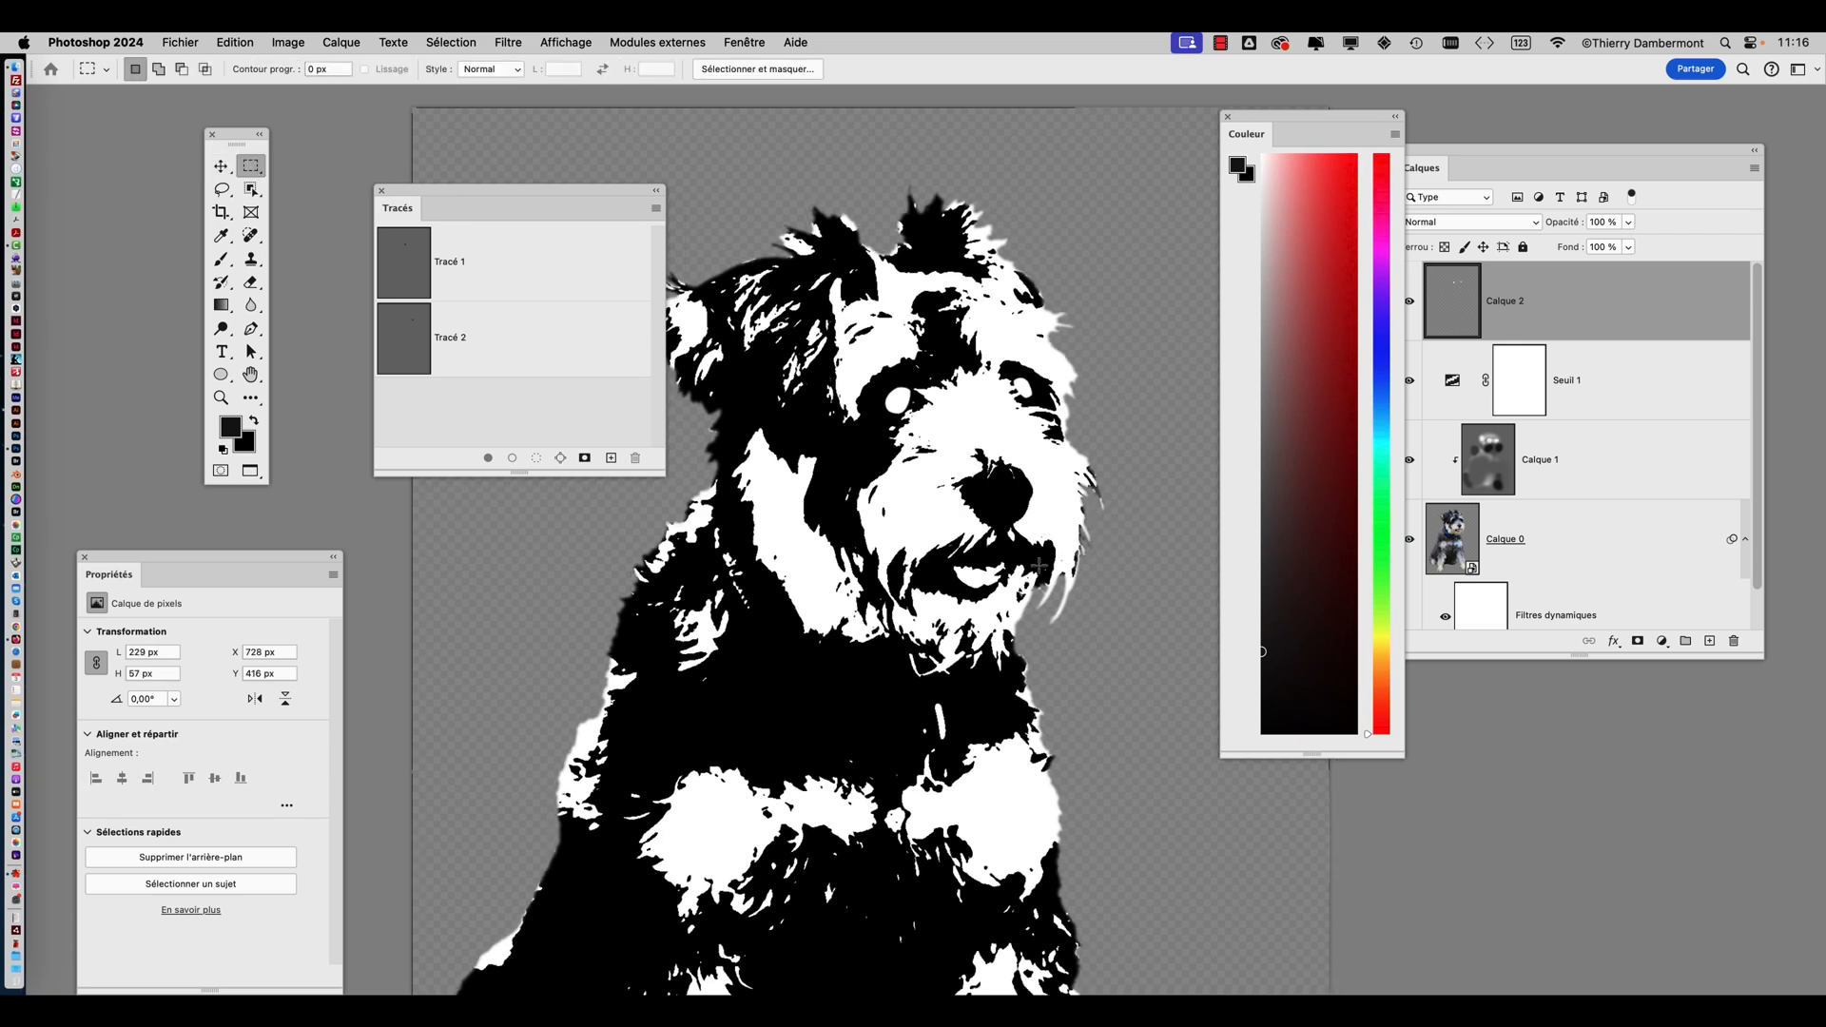
scroll(978, 461, up, 3)
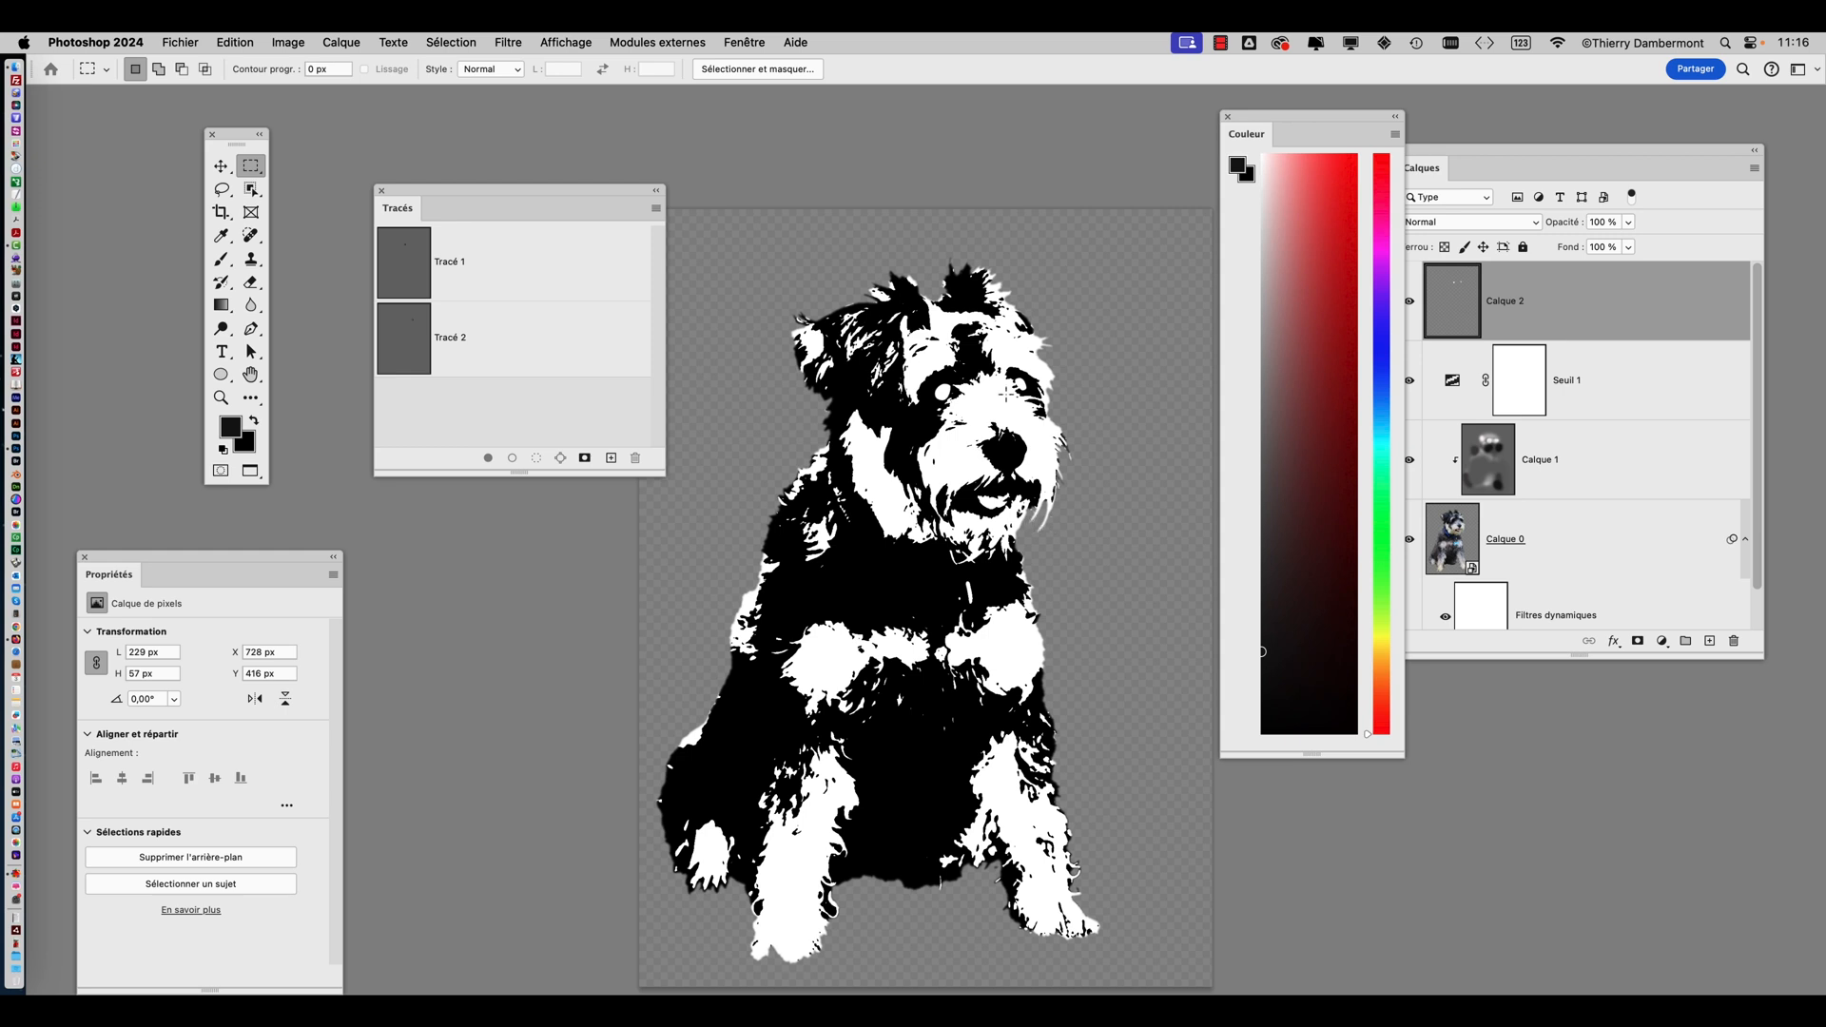
scroll(952, 378, up, 2)
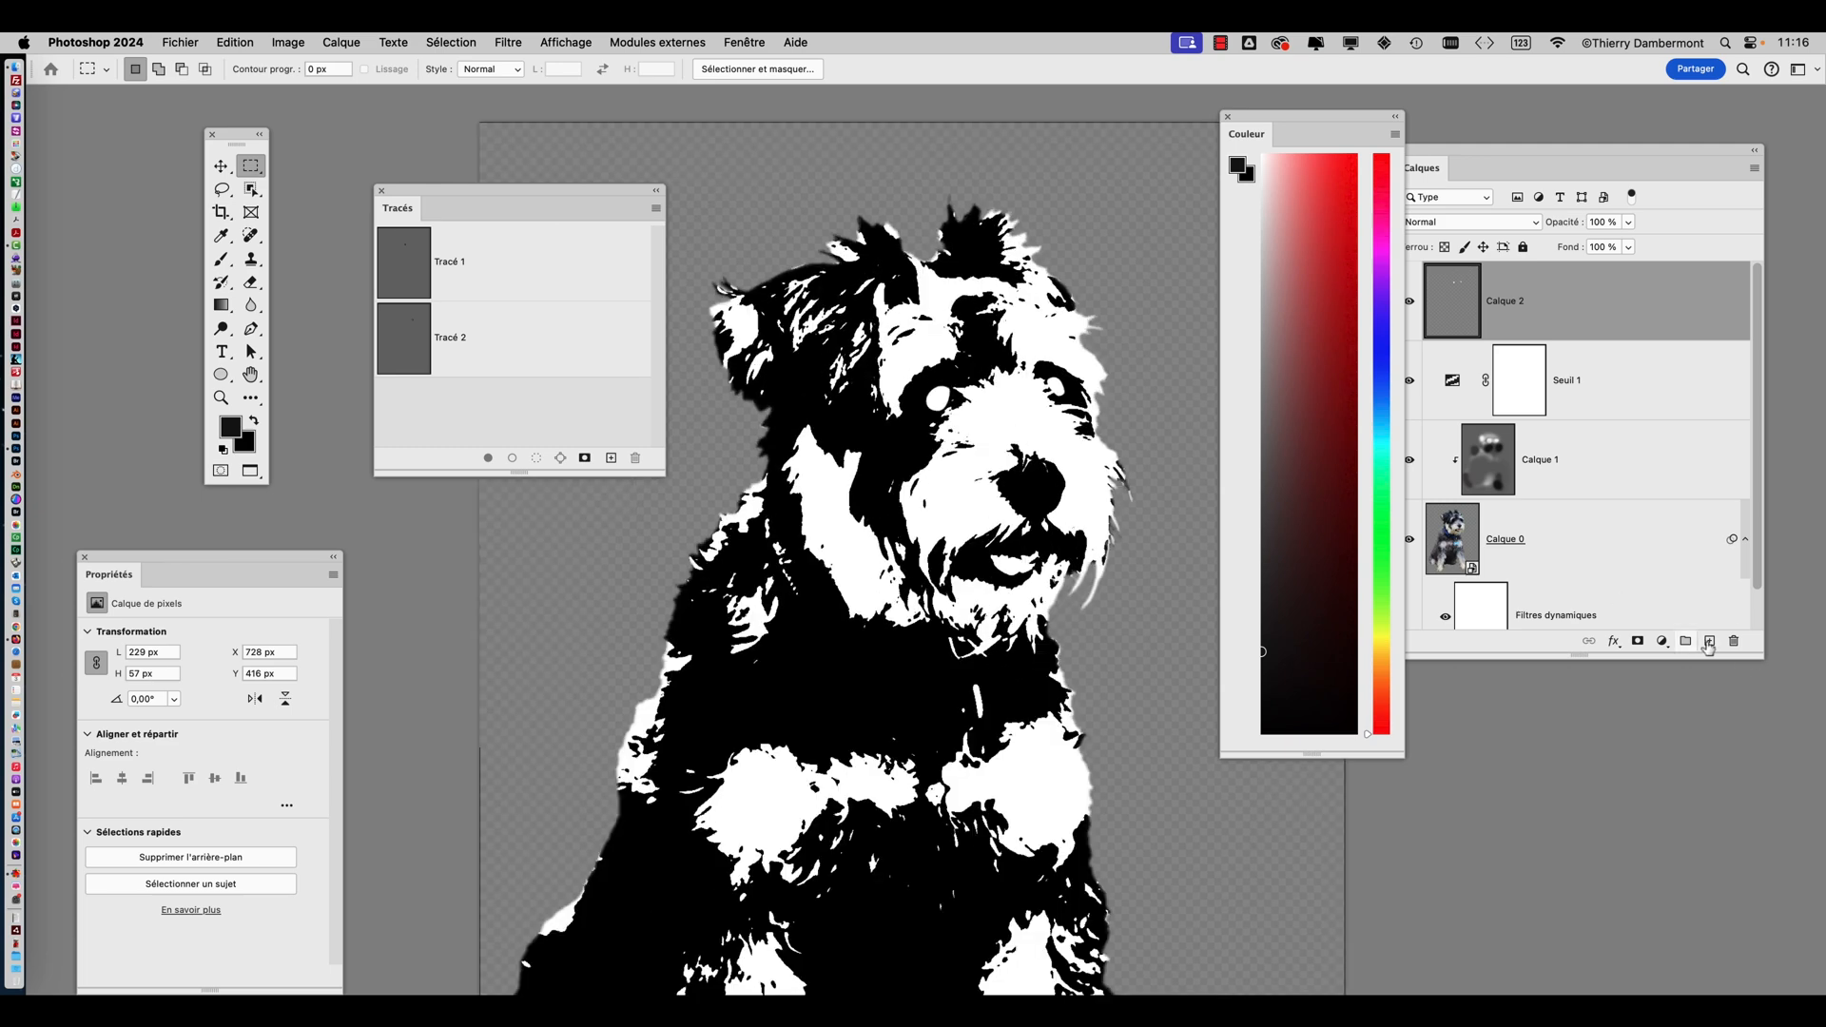
Add a new layer above Calque 2 and draw a circular selection about 23 × 23 px inside the dog's larger white eye
click(1709, 641)
scroll(968, 458, up, 2)
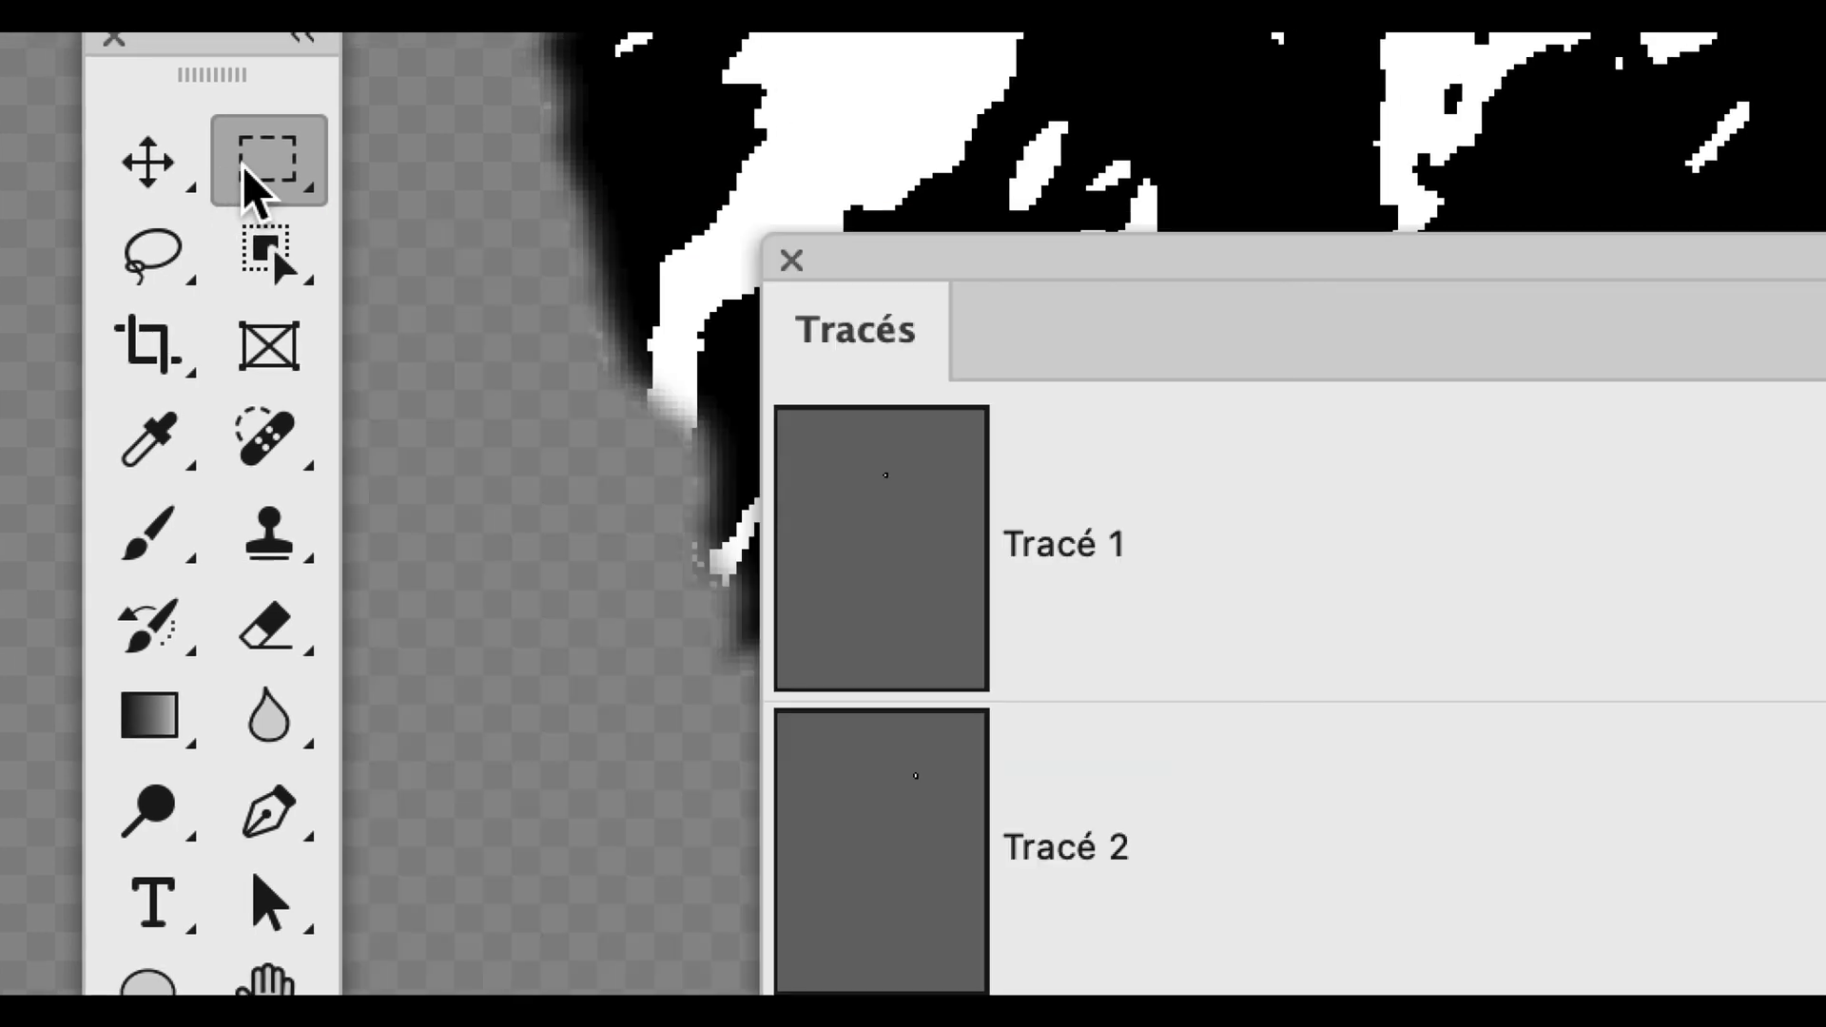
right_click(245, 169)
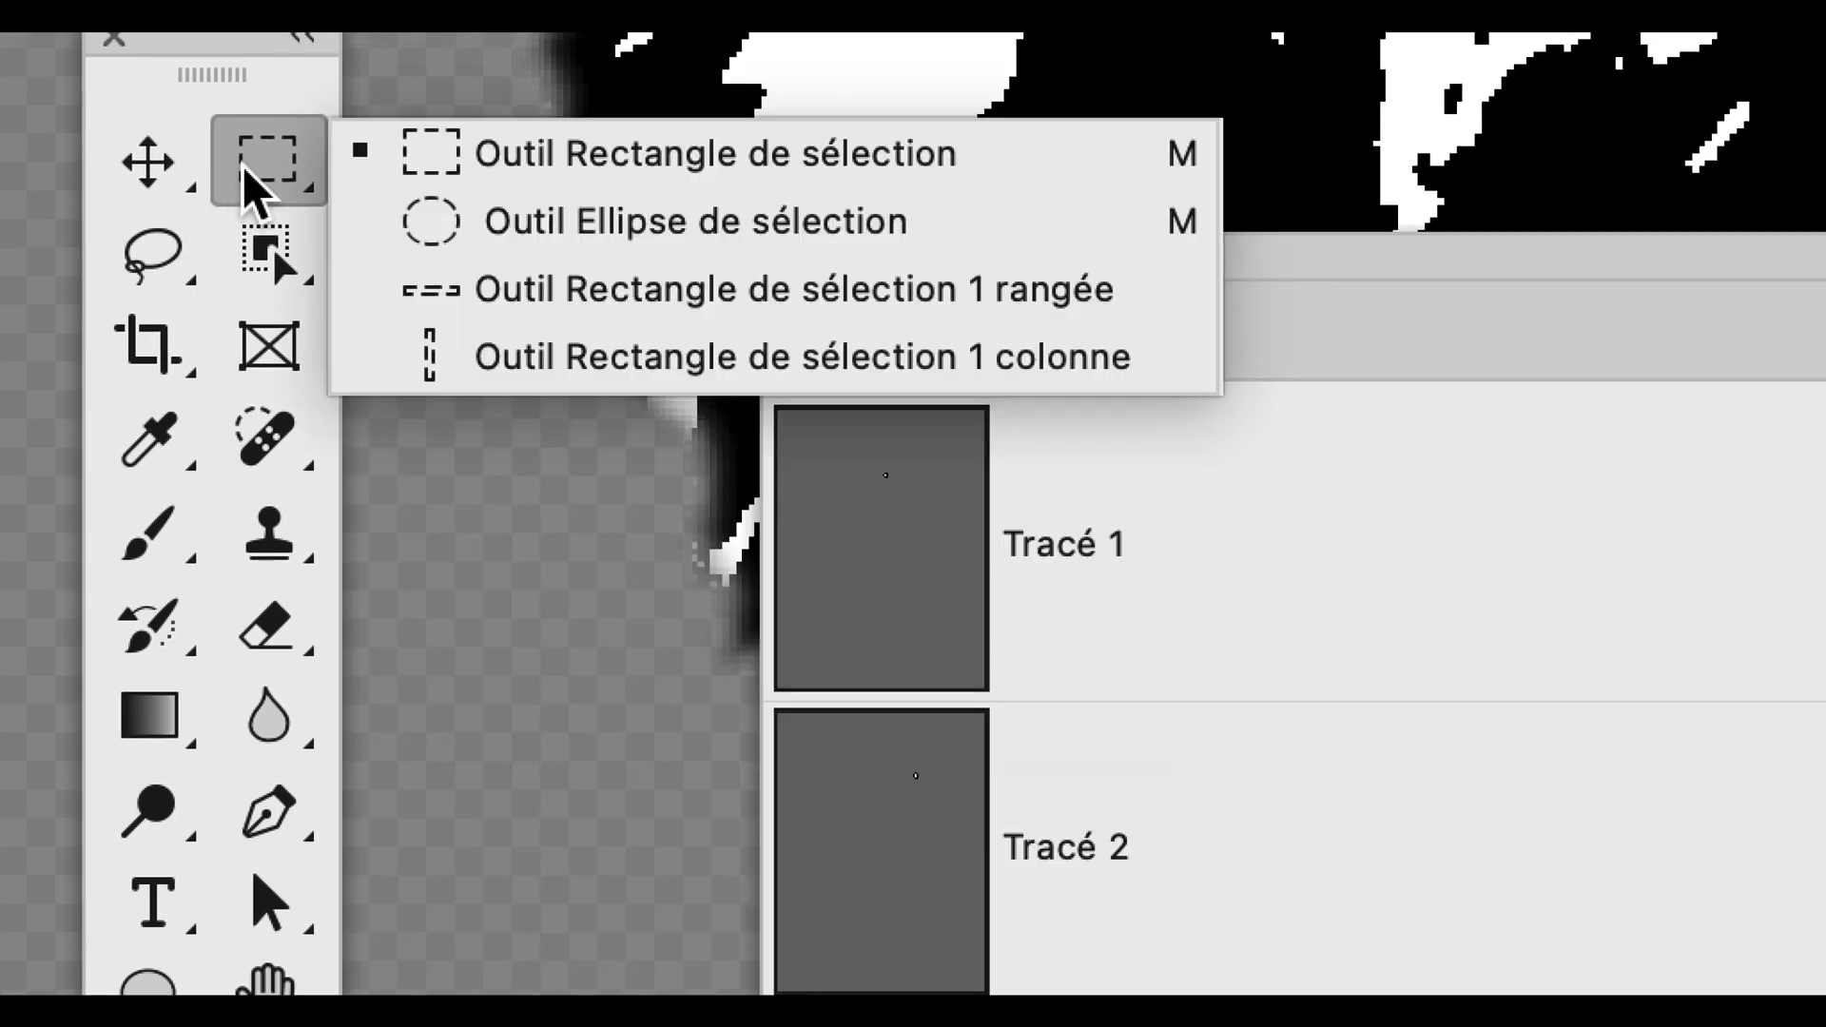
click(362, 221)
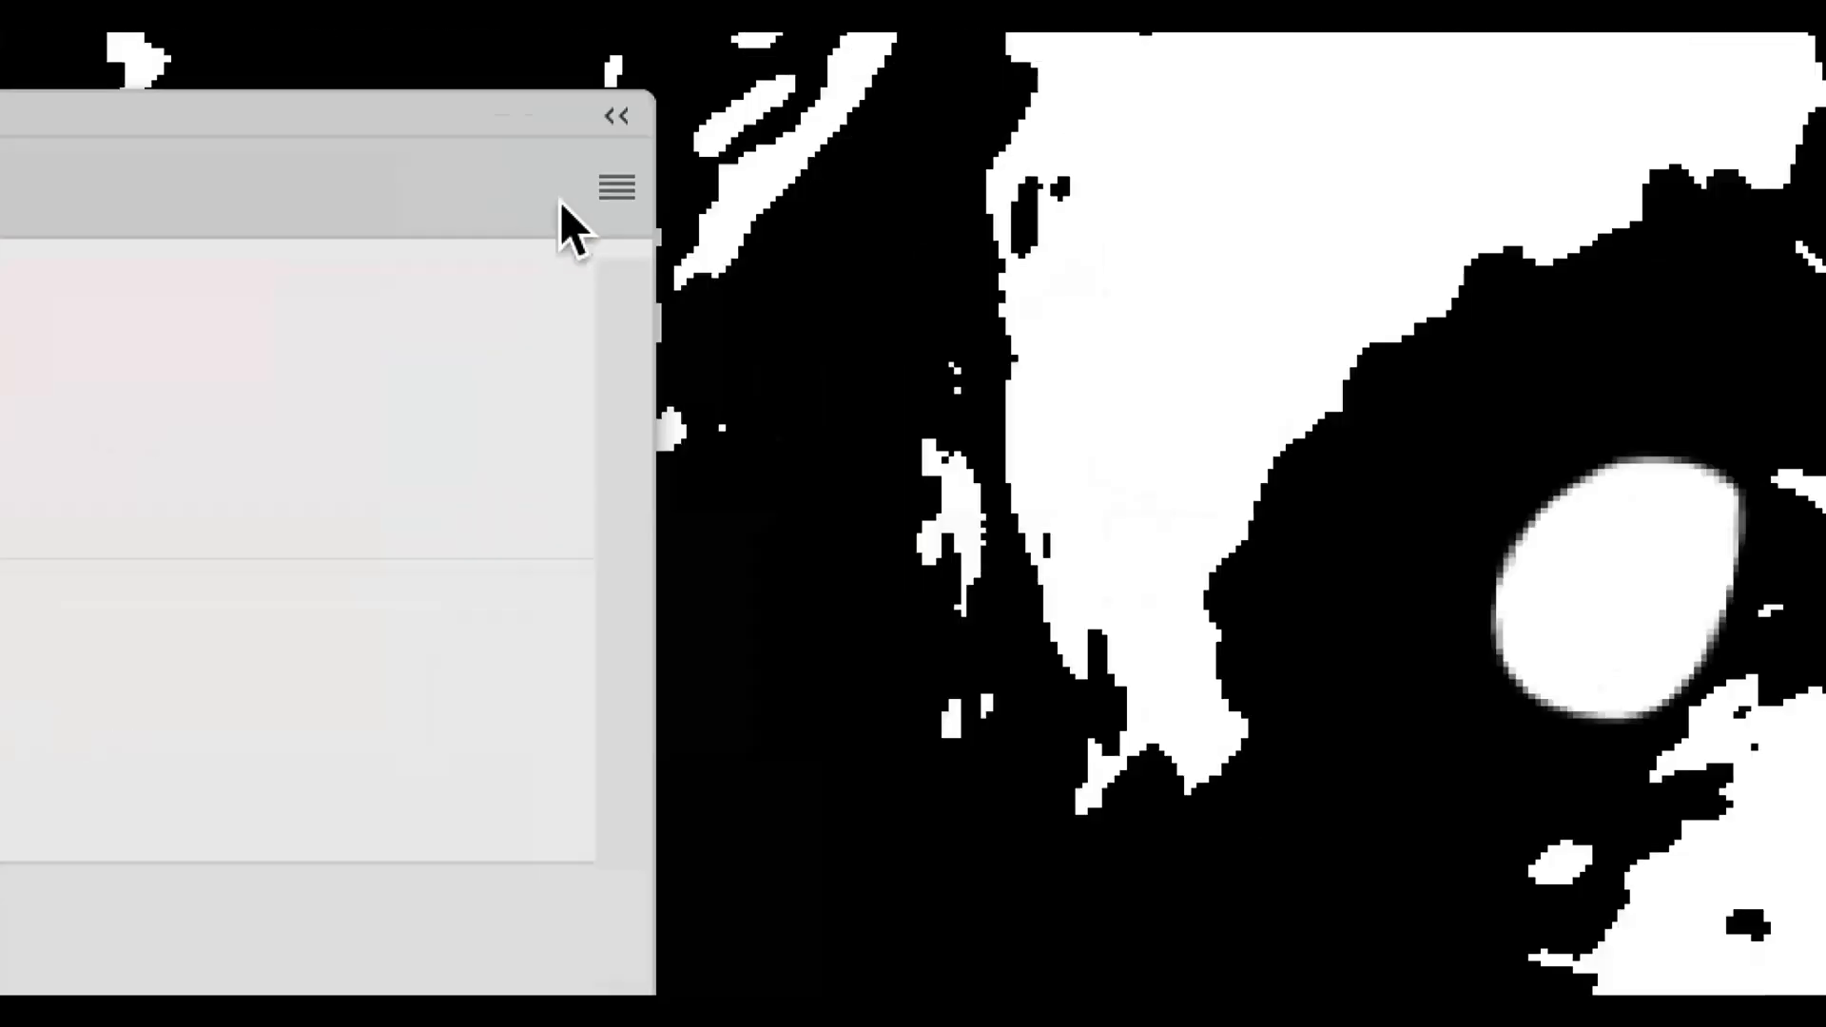
drag(1653, 594, 1658, 596)
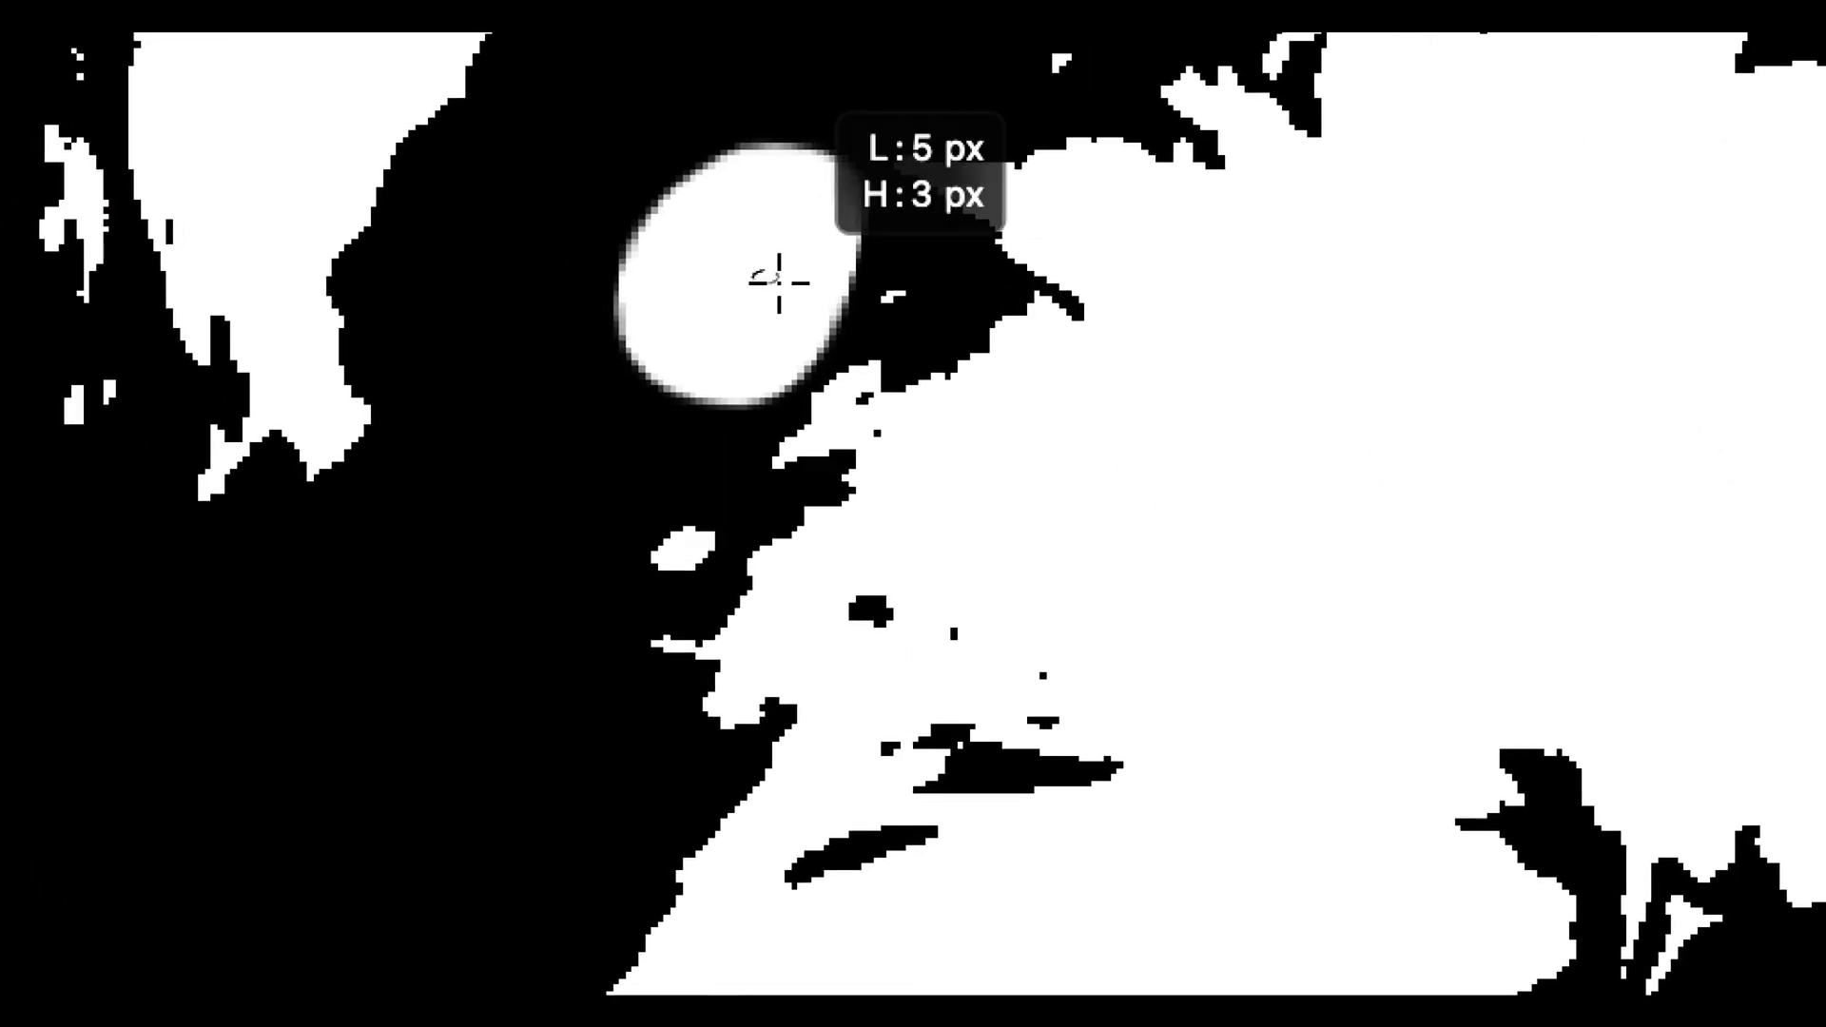
mouse_move(778, 281)
mouse_down()
mouse_move(847, 326)
mouse_move(797, 290)
mouse_up()
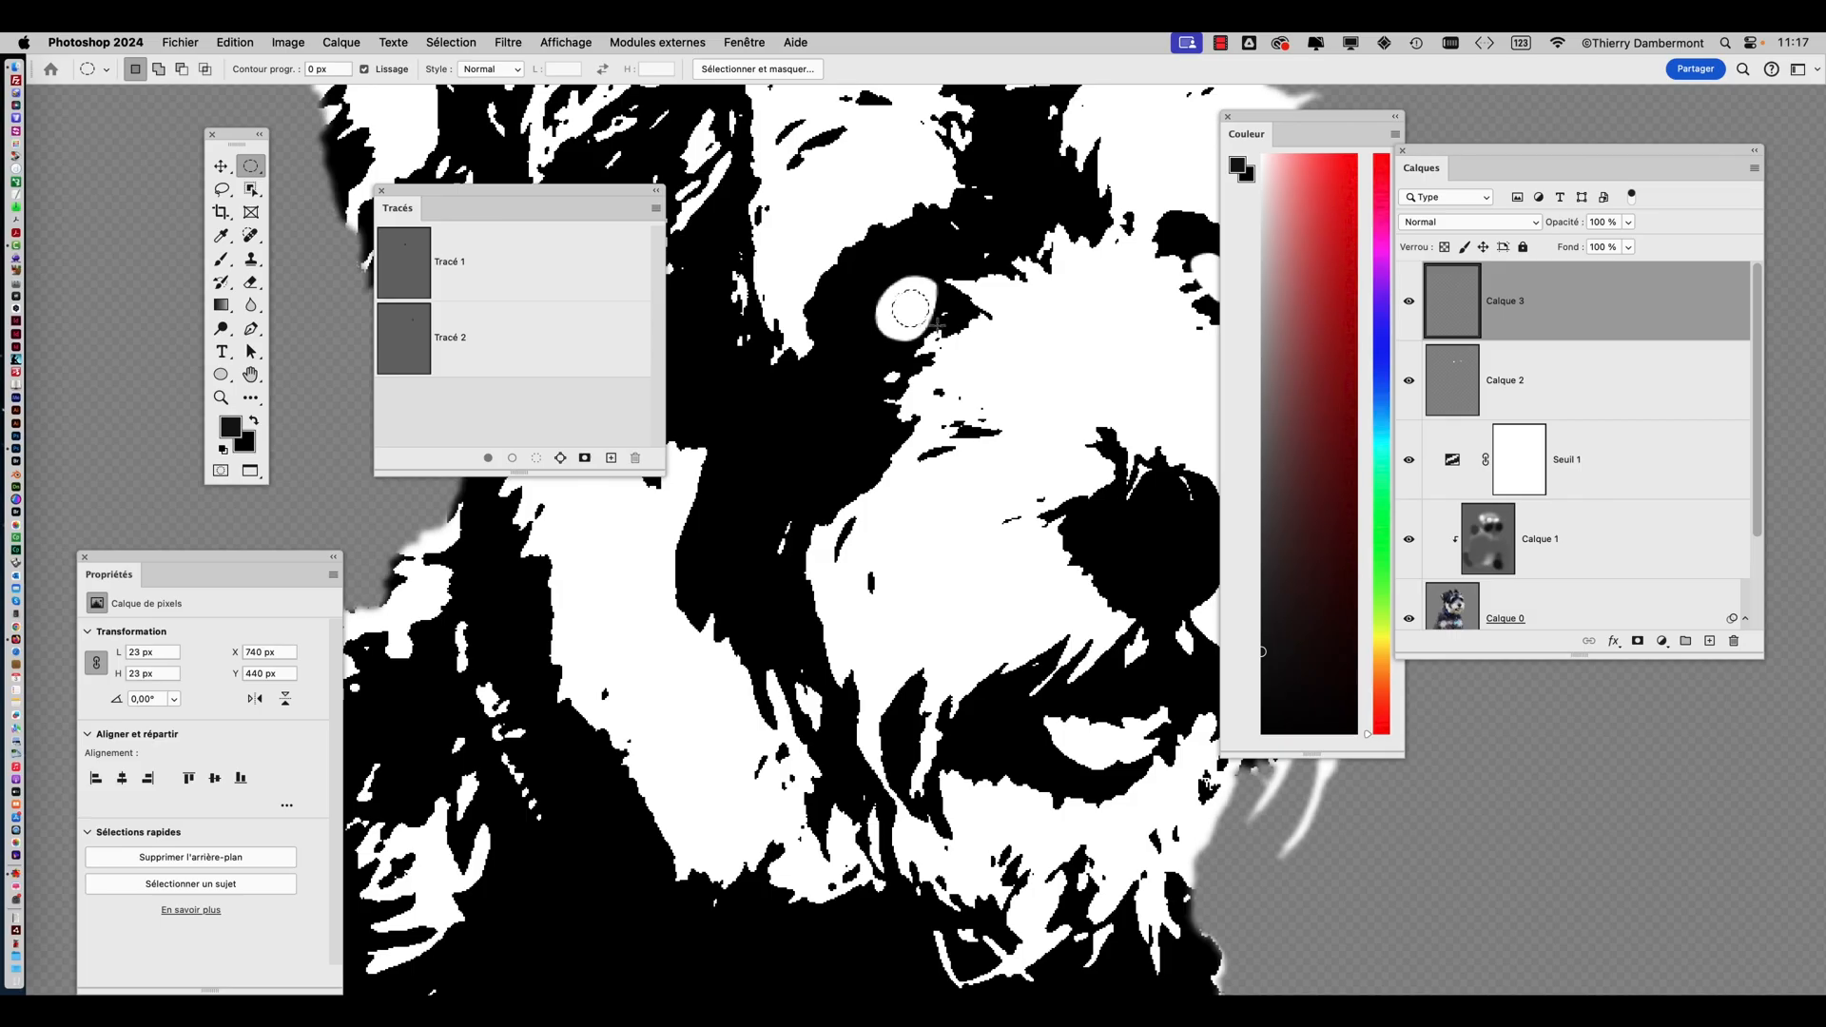
Fill the circular selection in the larger eye with black (Noir) in Normal mode at 100% opacity
drag(1041, 400, 853, 470)
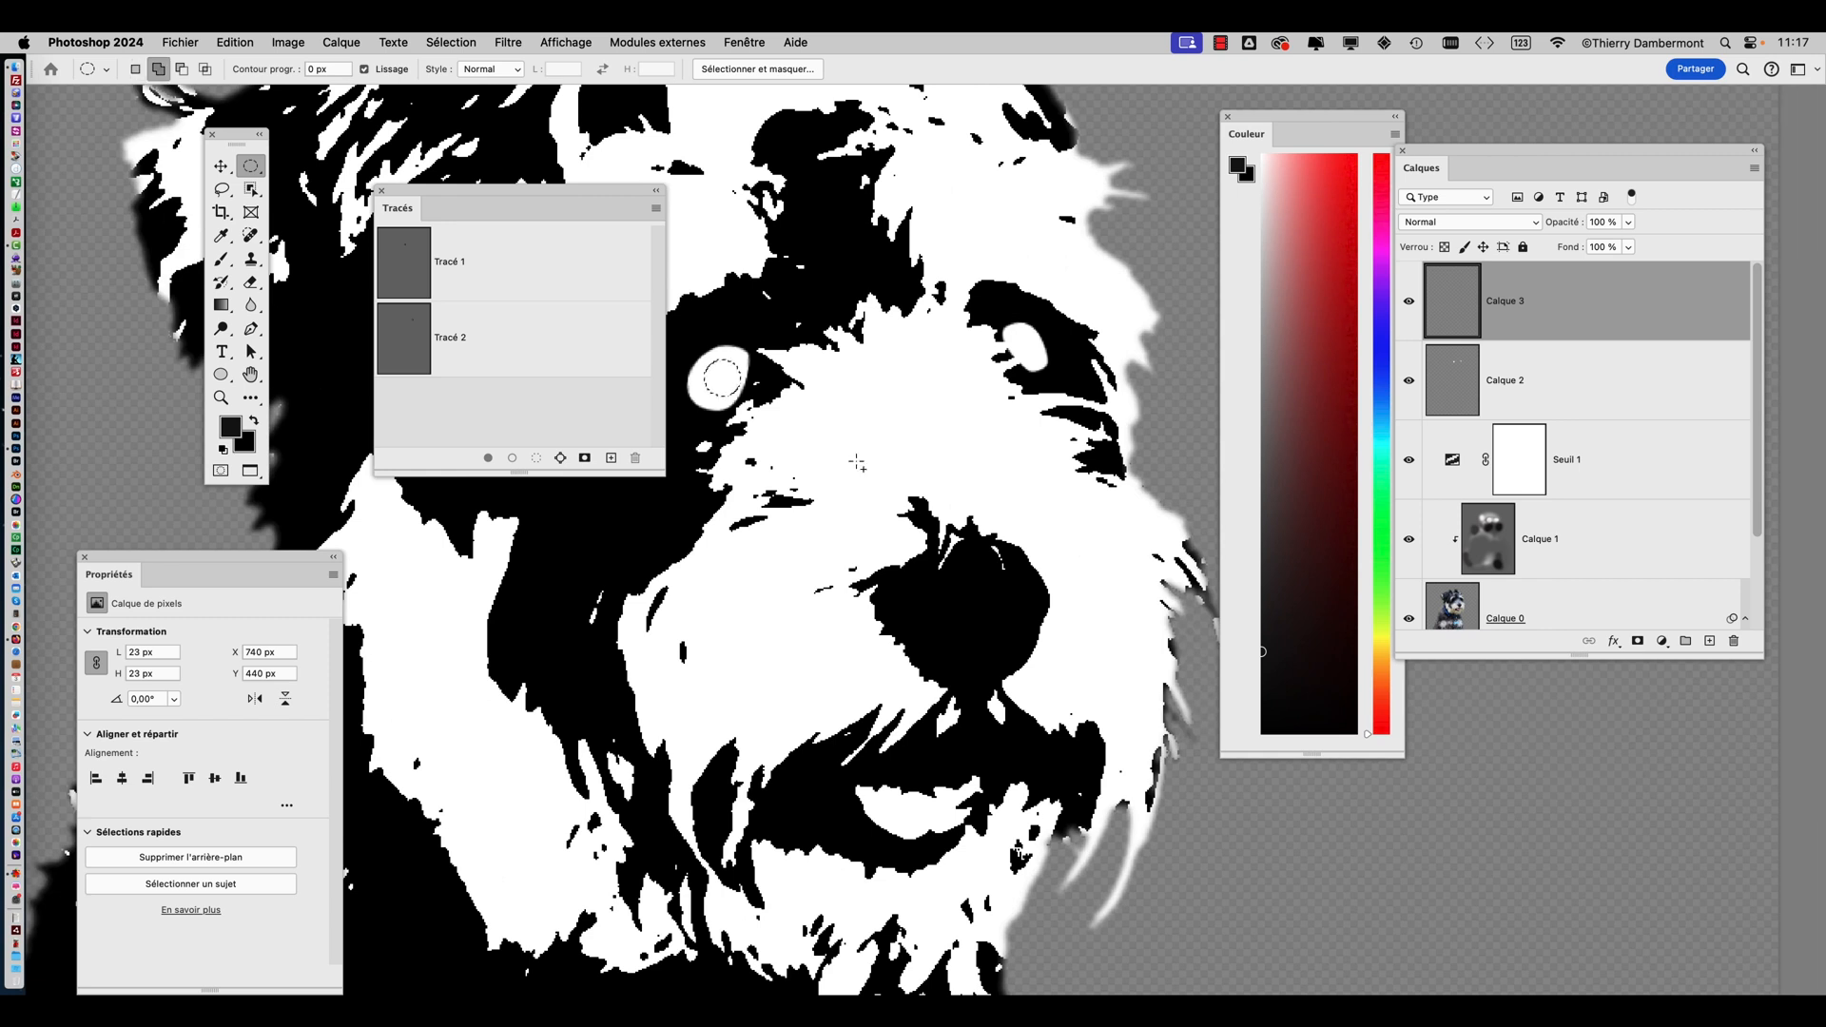
key(shift+BackSpace)
click(614, 444)
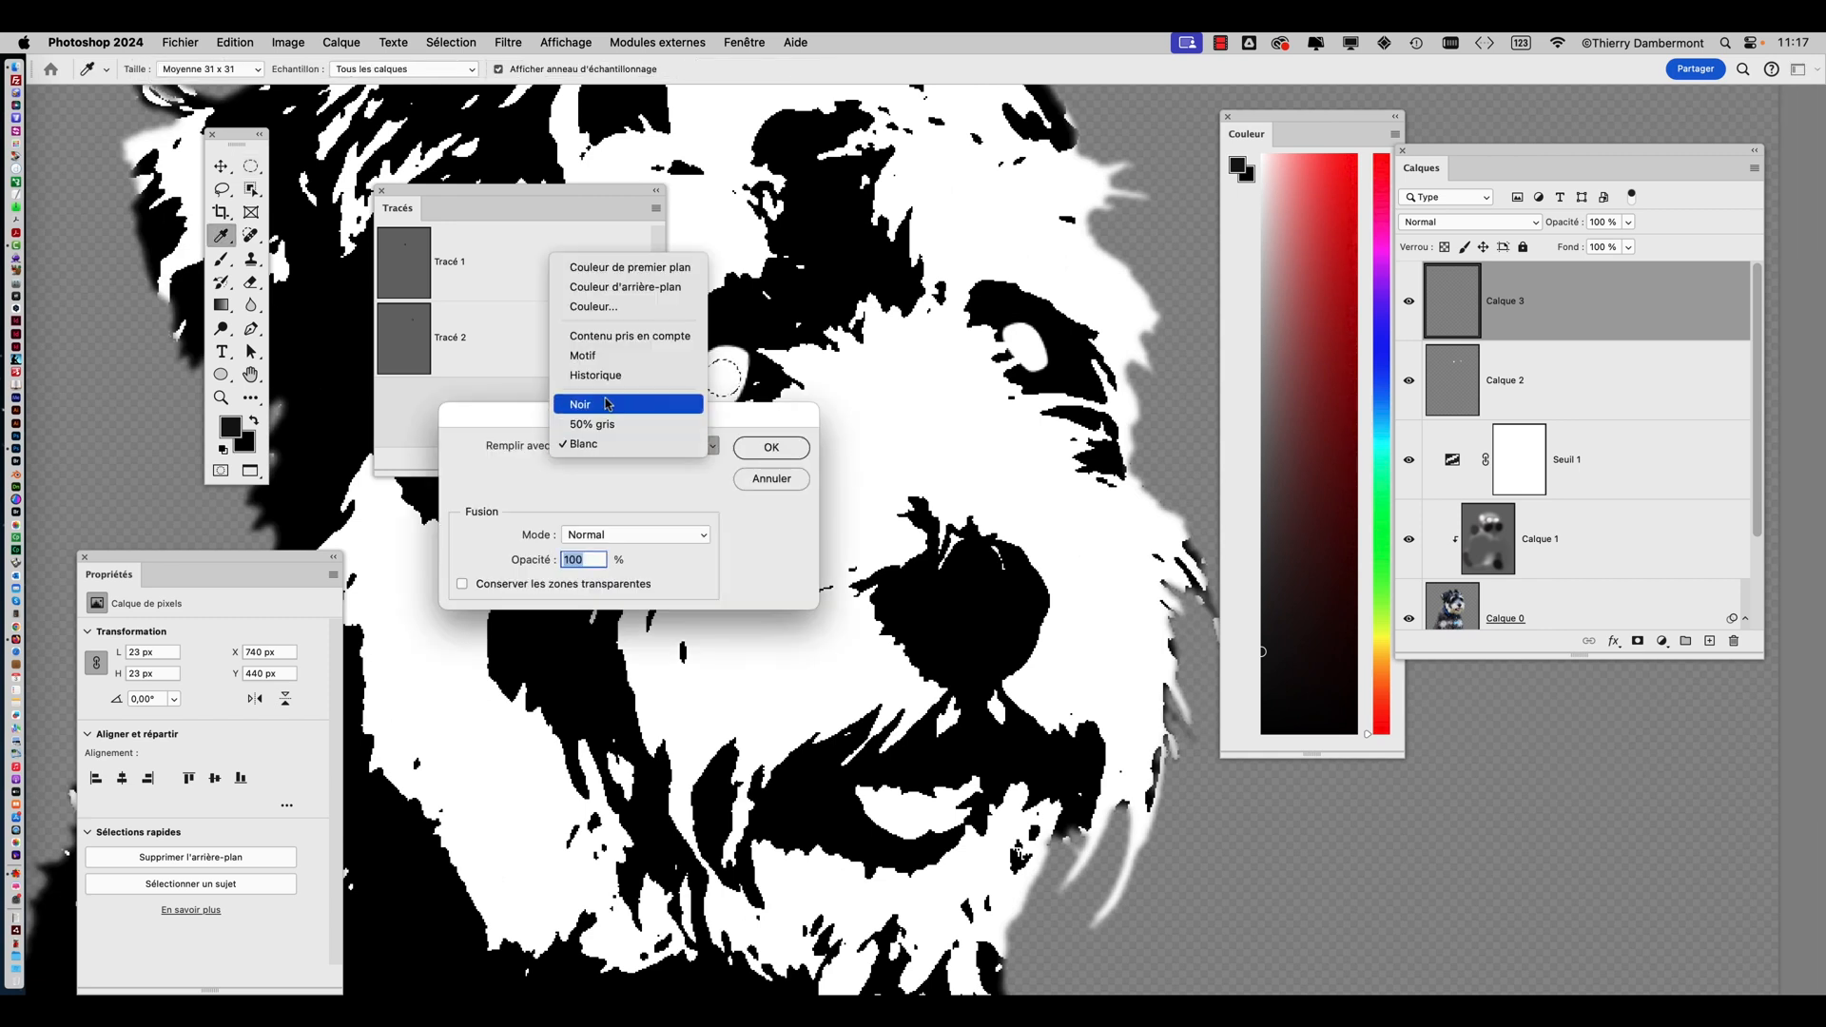
click(608, 404)
click(772, 447)
Draw a circular selection about 12 × 12 px in the smaller eye, fill it with black (Noir) at 100% opacity and deselect
key(m)
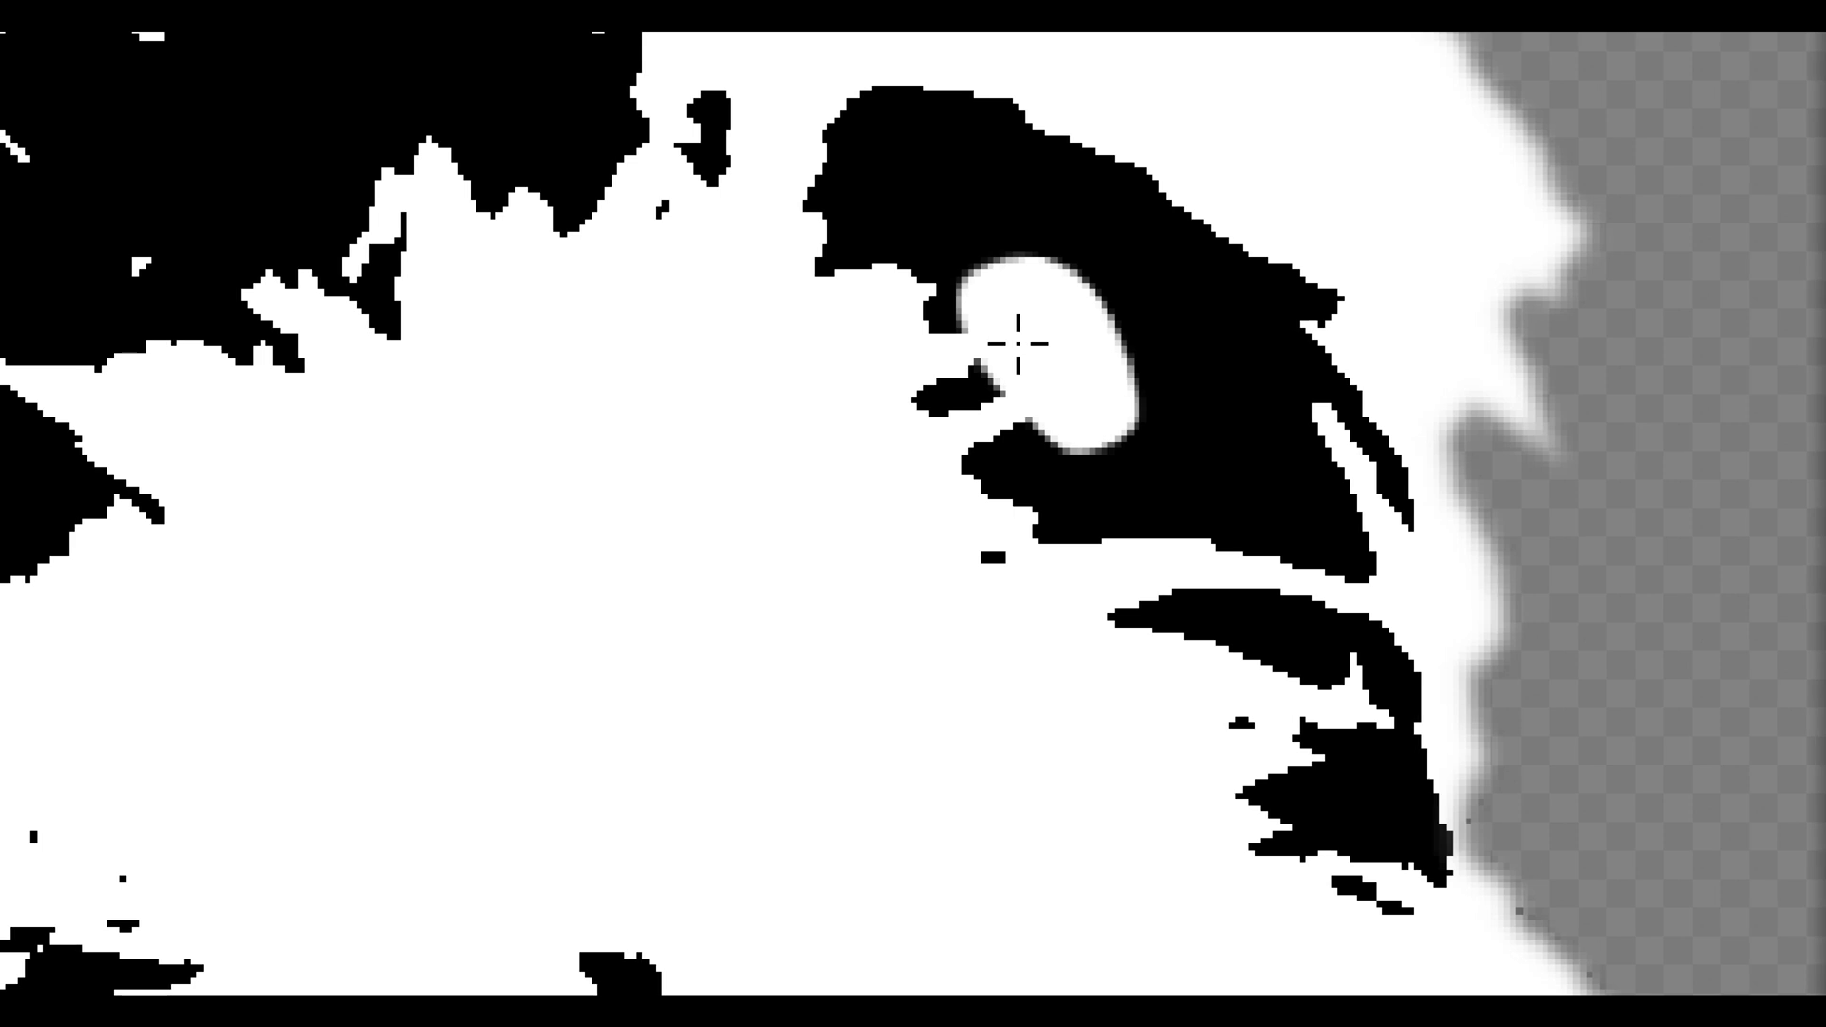
drag(978, 307, 1027, 356)
key(shift+BackSpace)
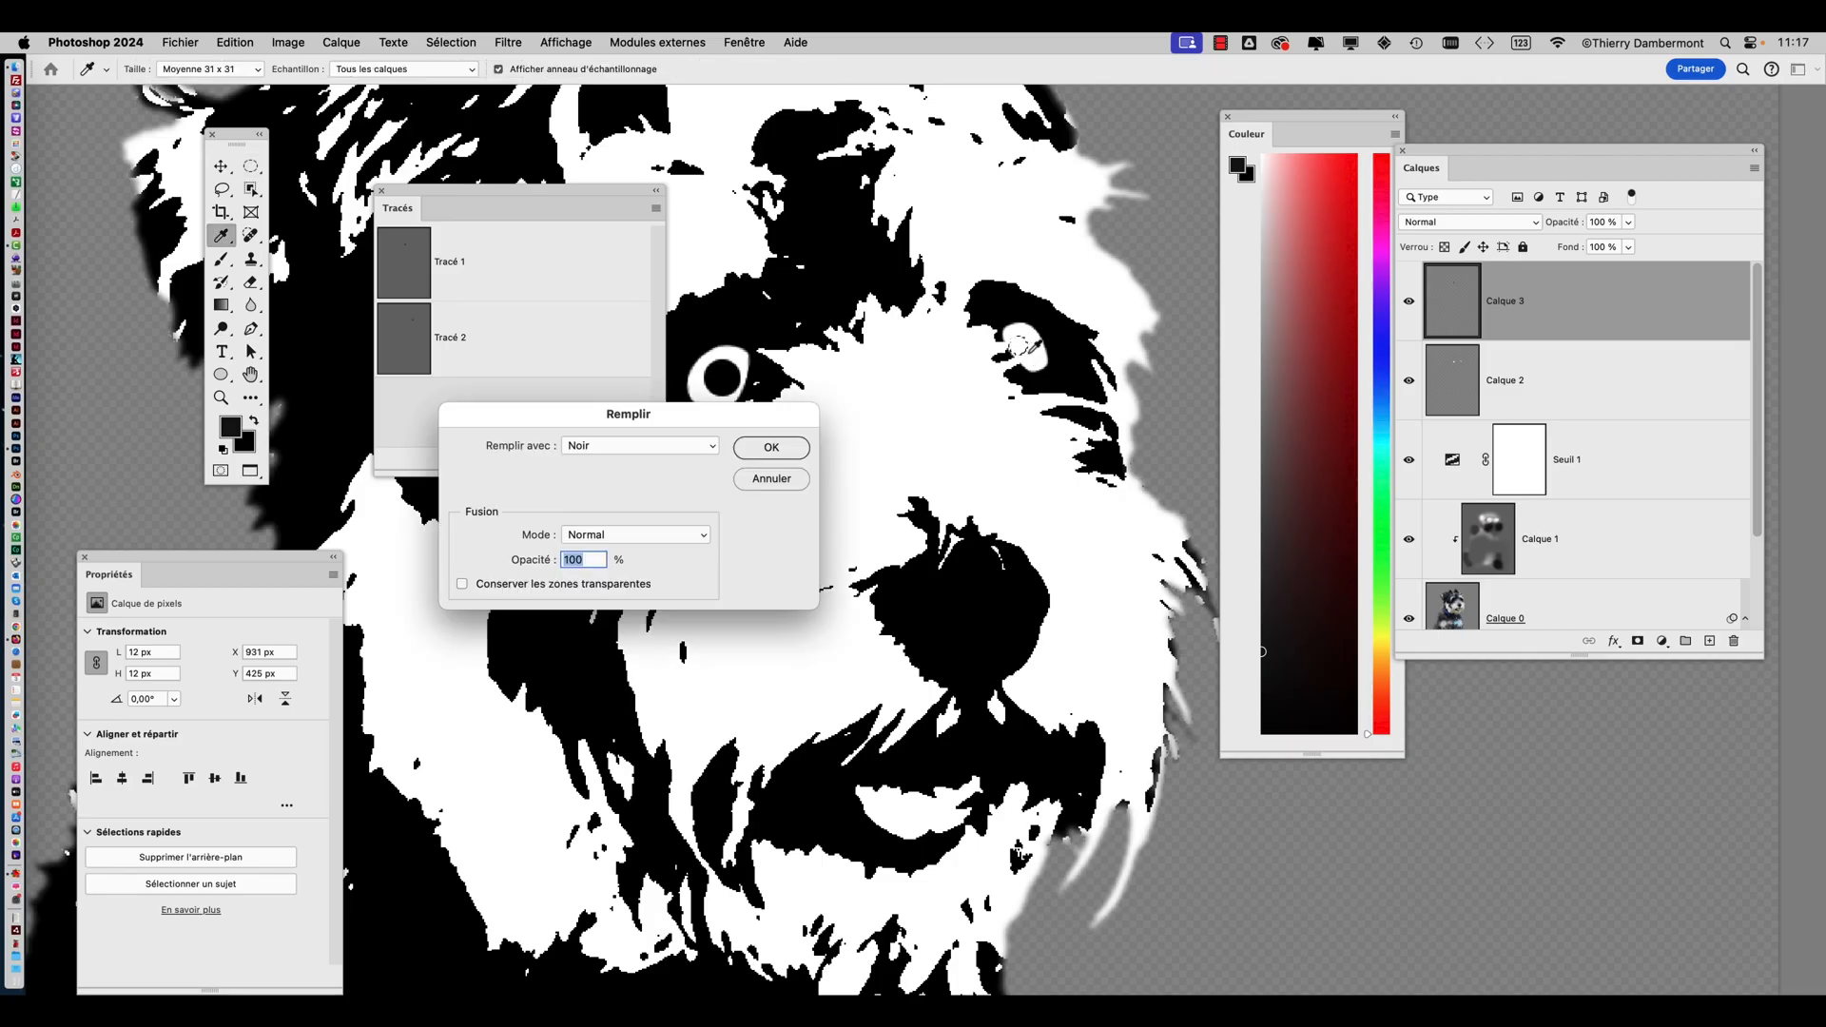
click(775, 445)
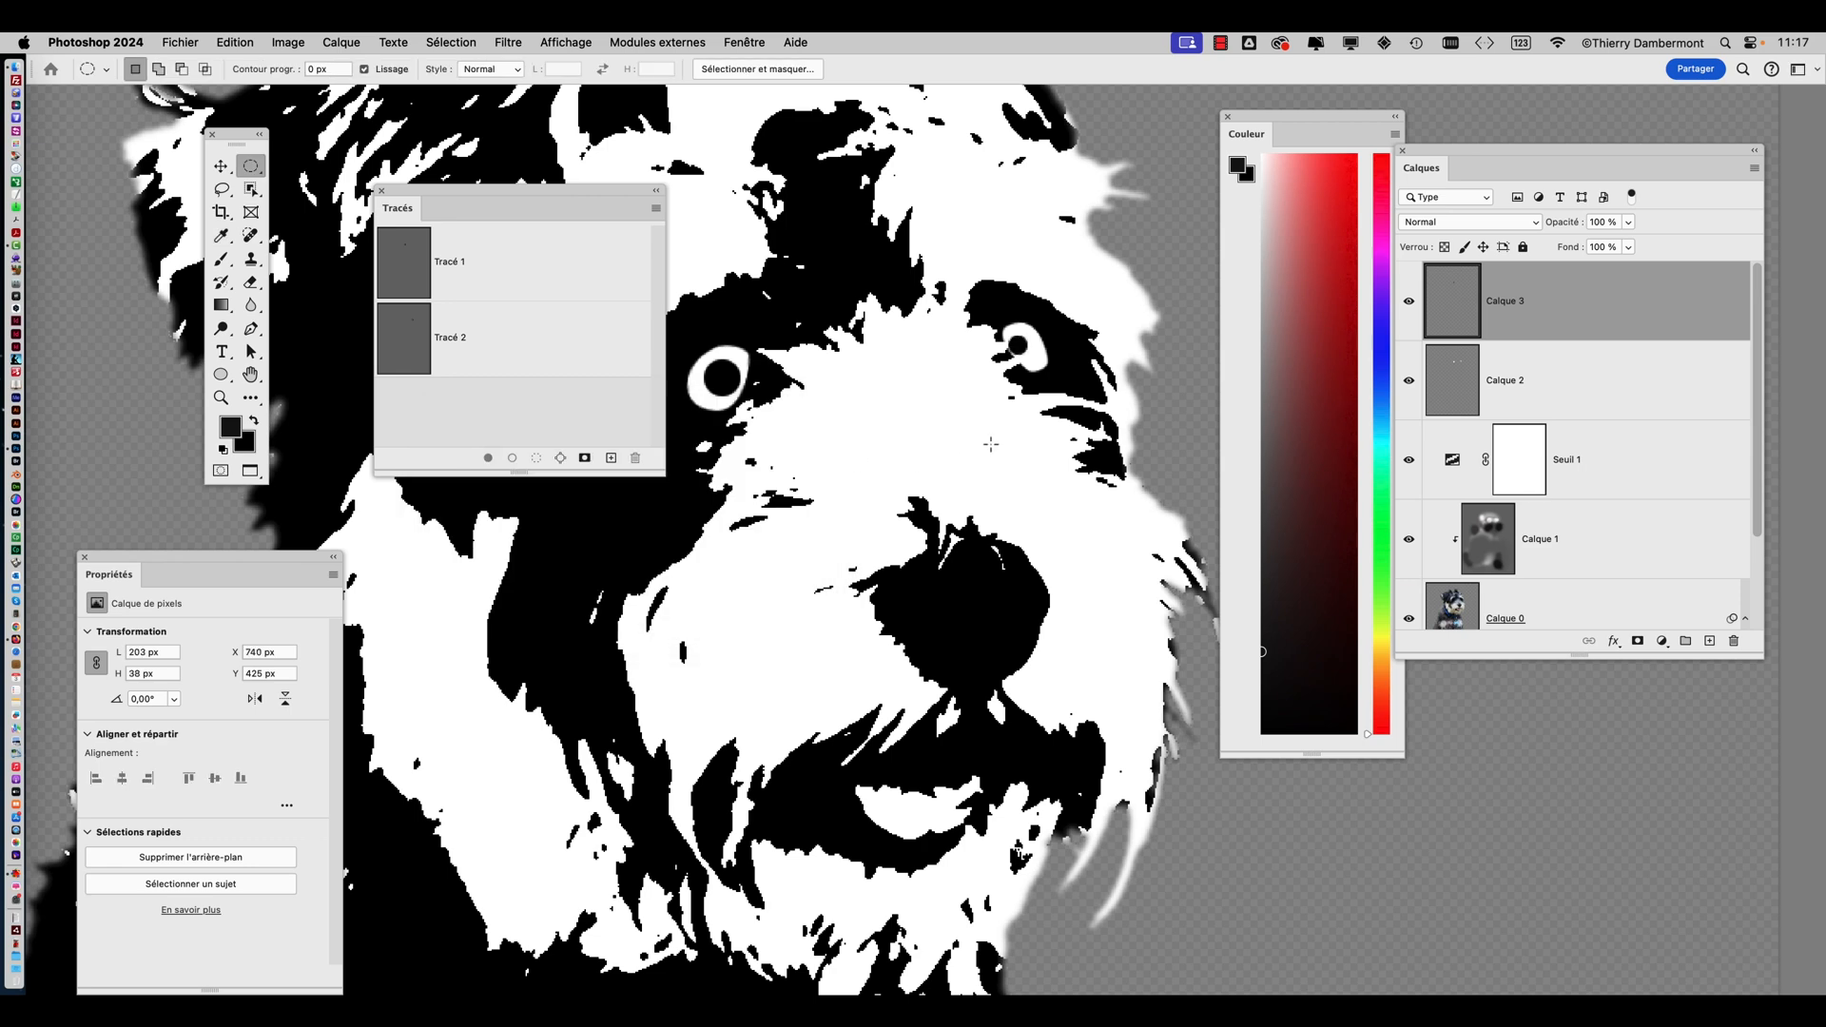
scroll(951, 401, down, 3)
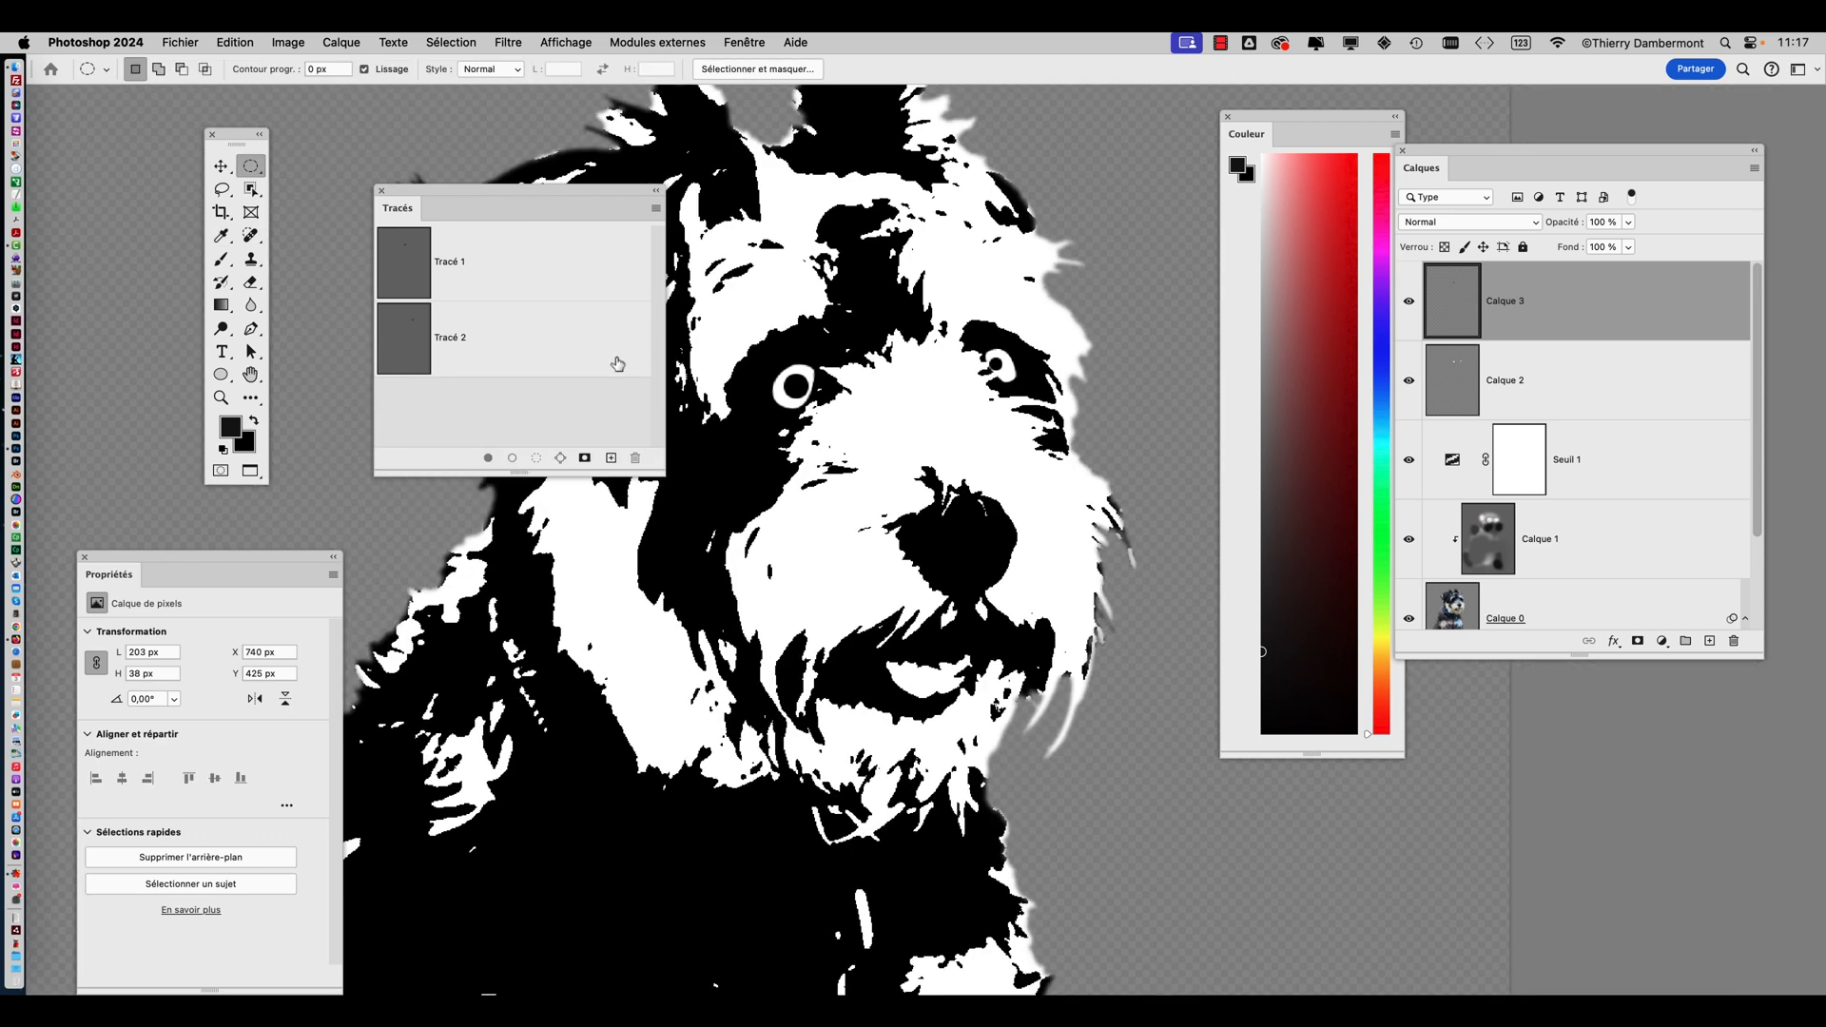
Close the Tracés panel and bring the whole dog into view
click(383, 193)
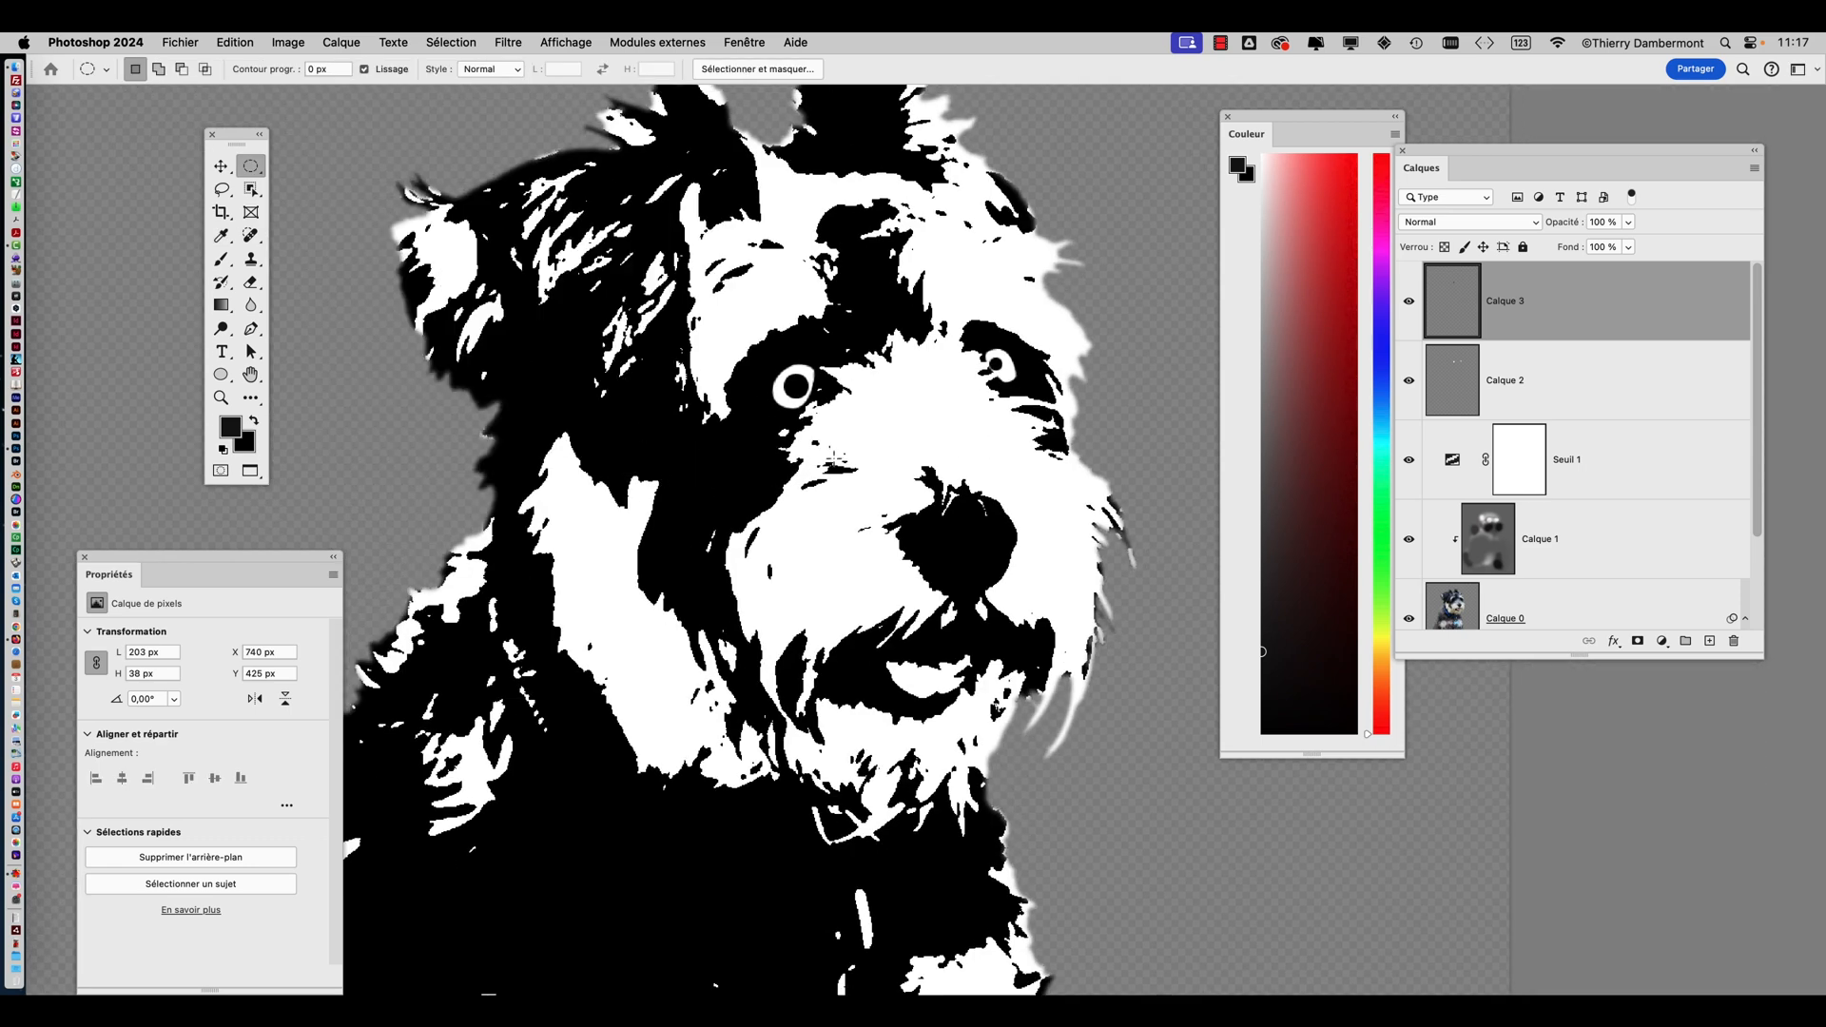
scroll(833, 459, down, 5)
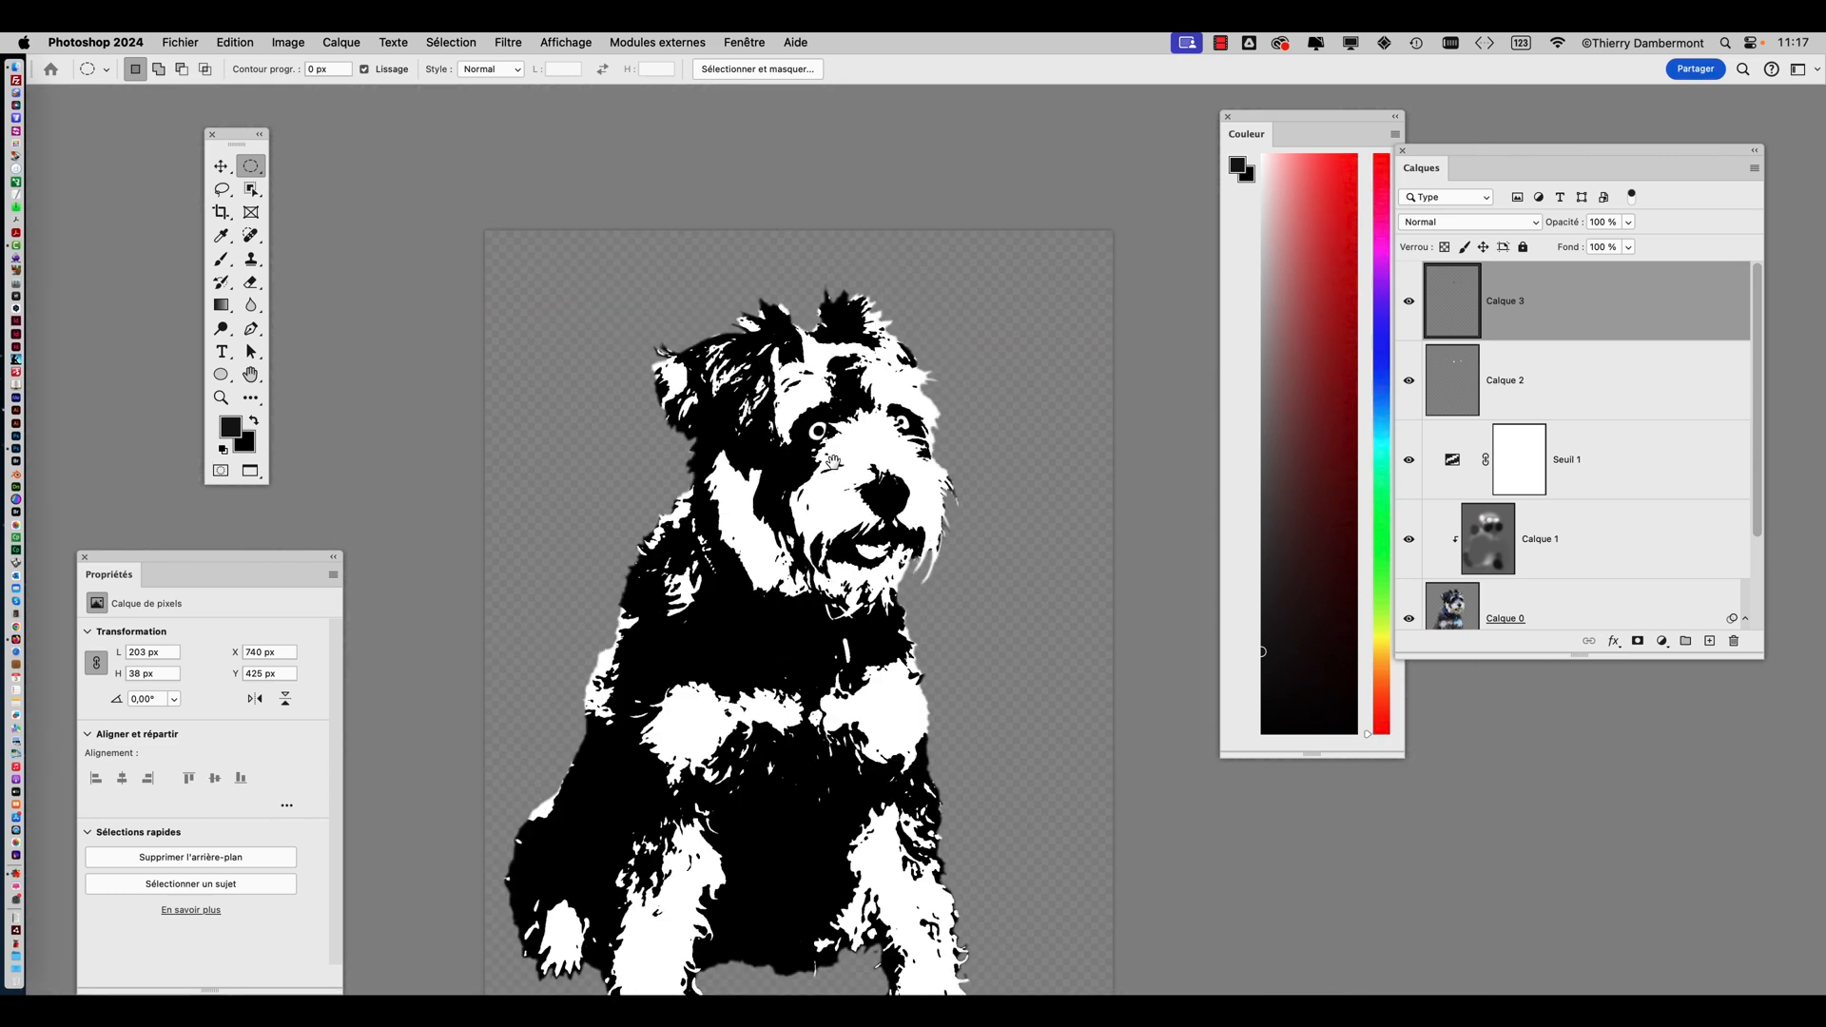
drag(833, 463, 775, 363)
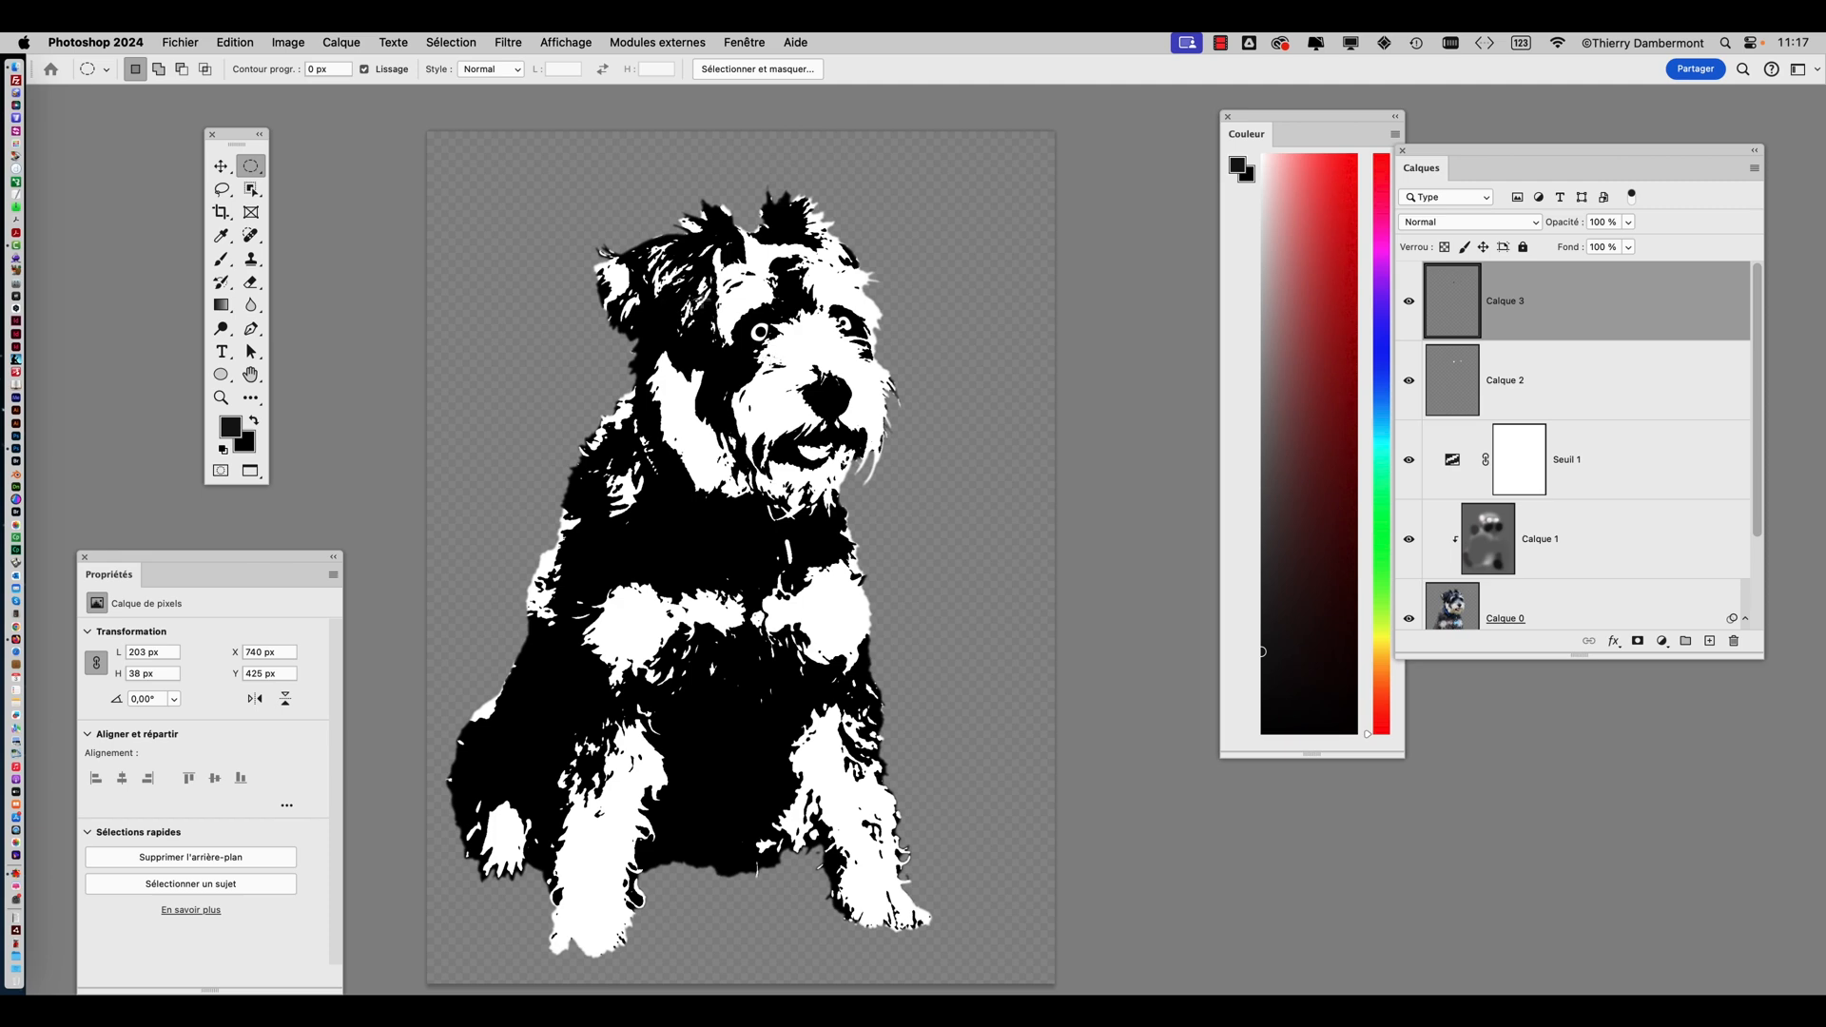
click(181, 42)
click(221, 225)
key(super+minus)
scroll(1821, 704, down, 3)
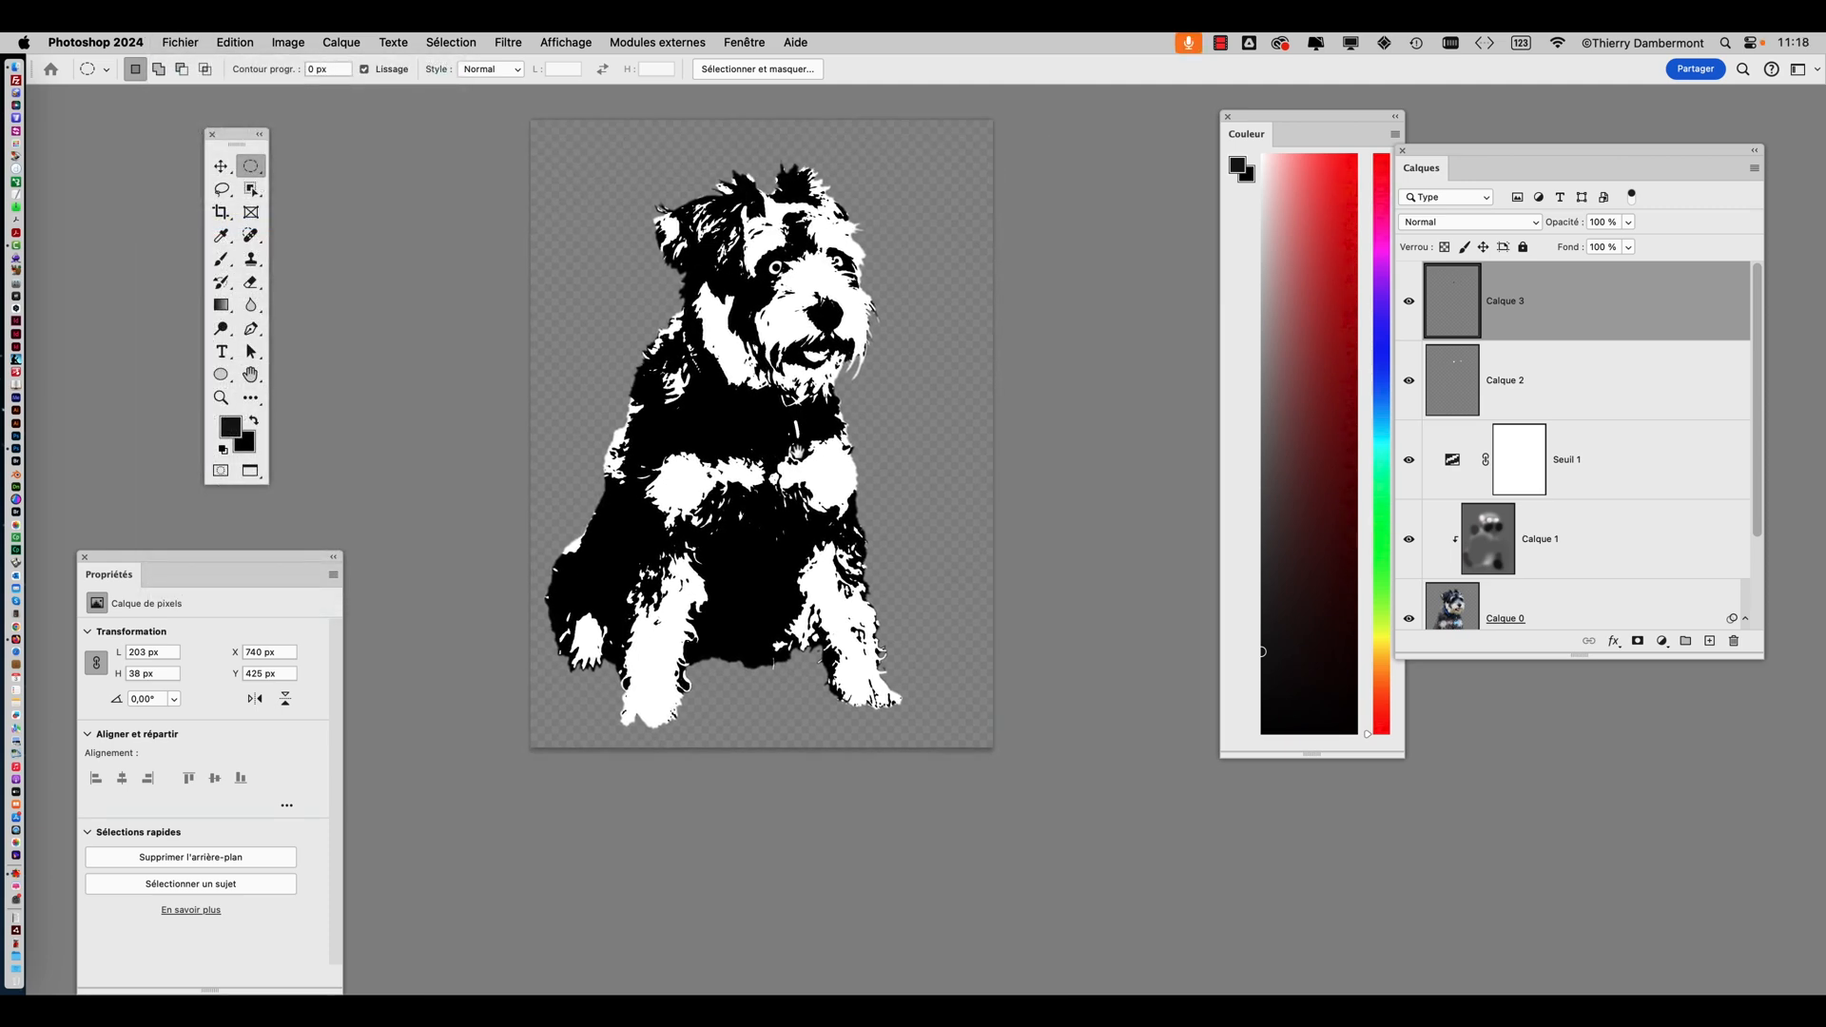
Lengthen the Calques panel, select Calque 0 and add a new empty layer beneath it
drag(1761, 655, 1767, 859)
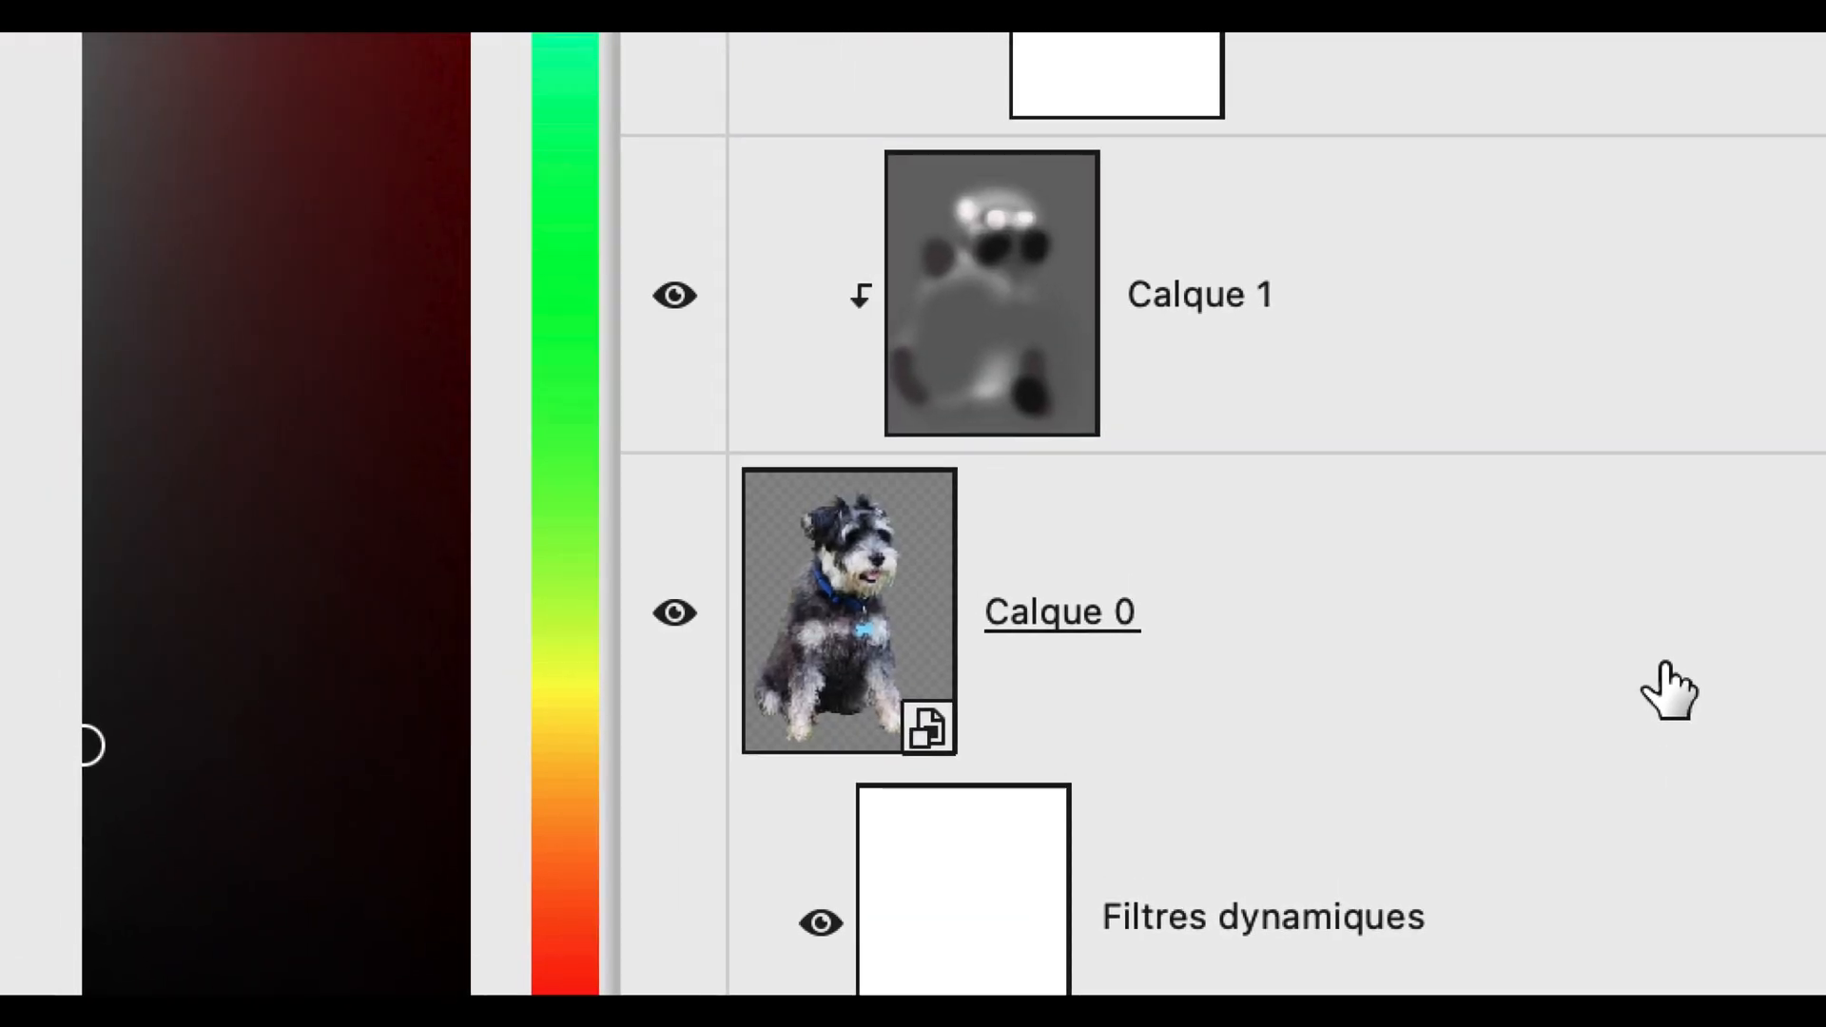
click(1656, 631)
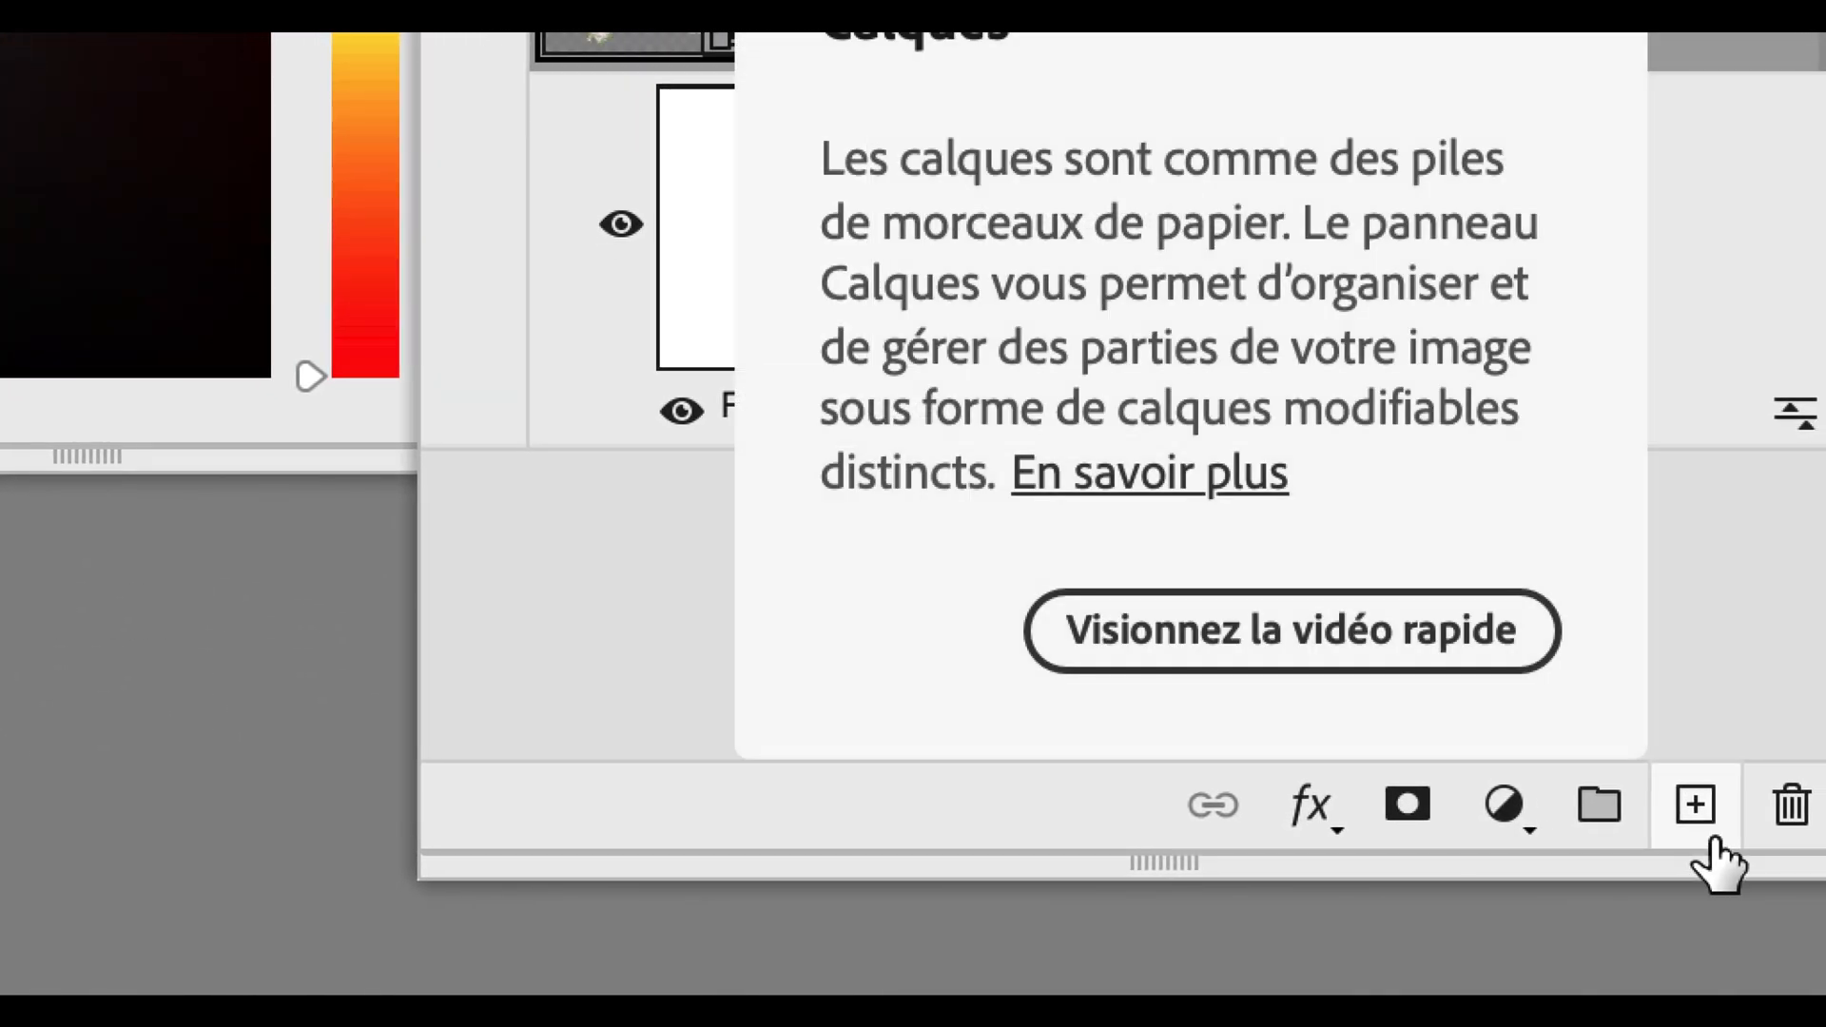
click(1711, 839)
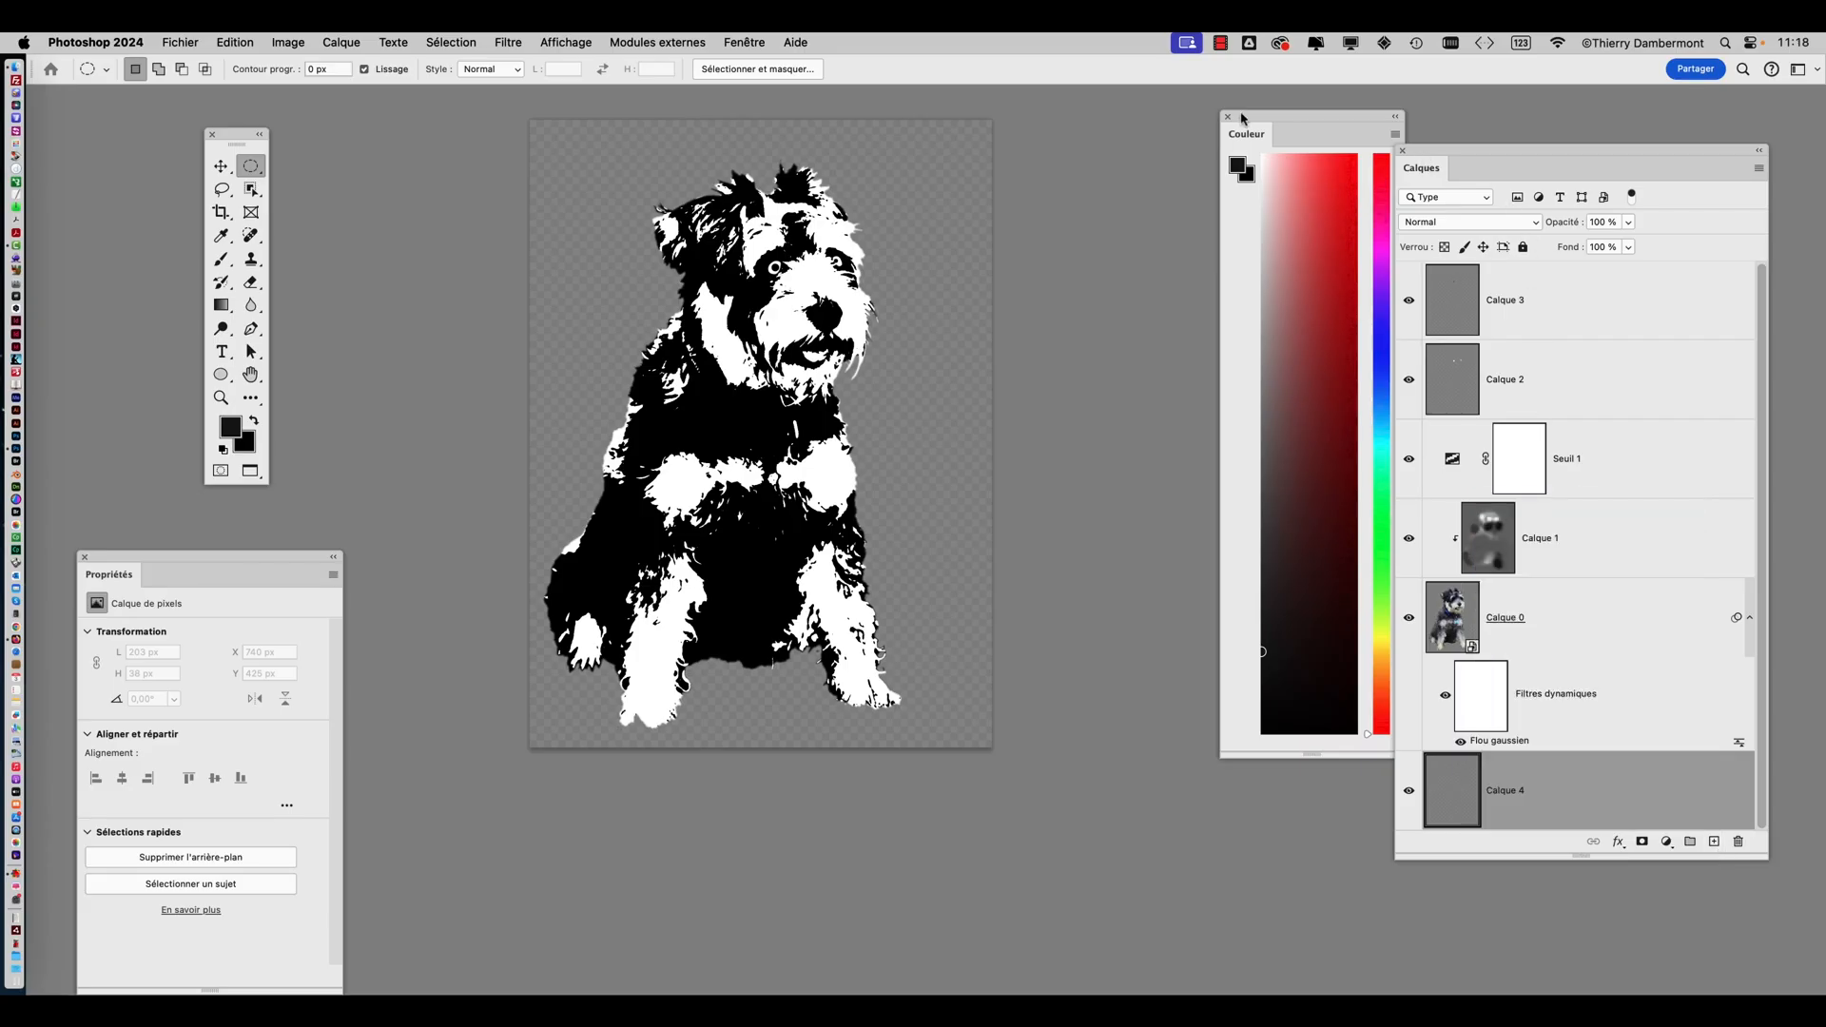
Place the Calques panel beside the document, close the Couleur panel and enlarge the Calques panel
drag(1241, 116, 474, 821)
drag(1435, 157, 1088, 131)
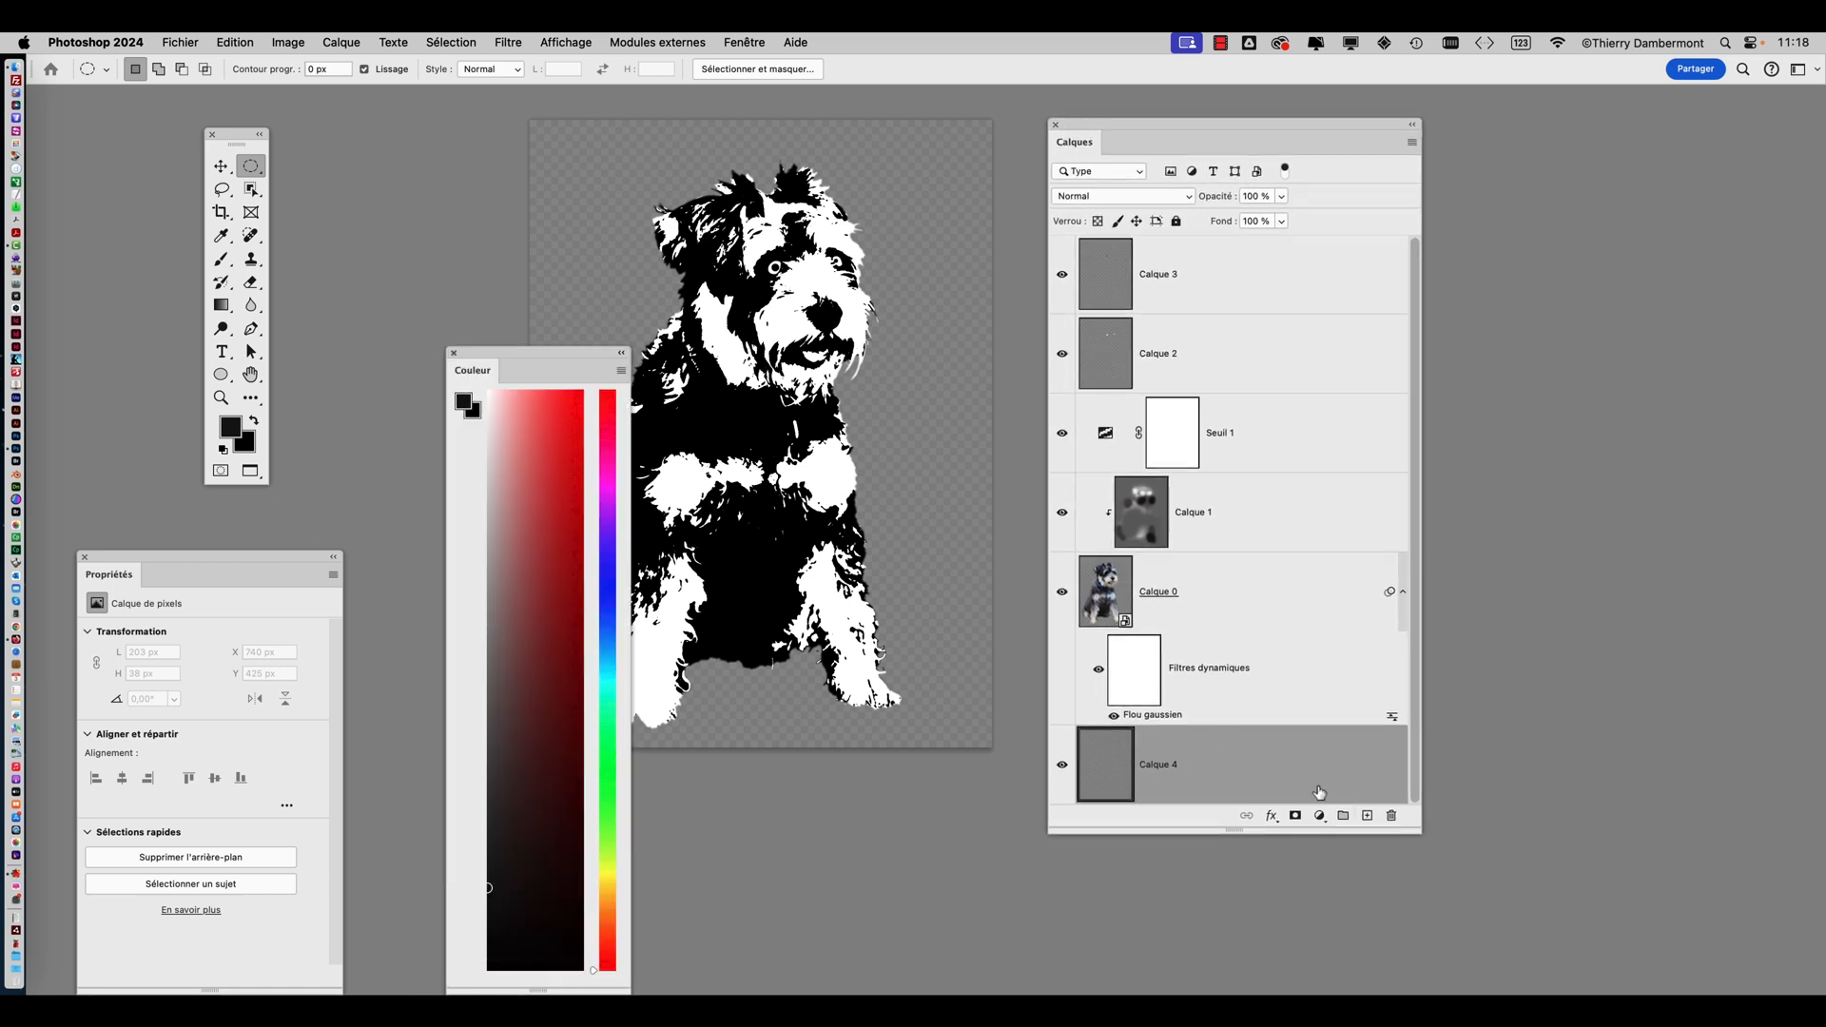
click(453, 353)
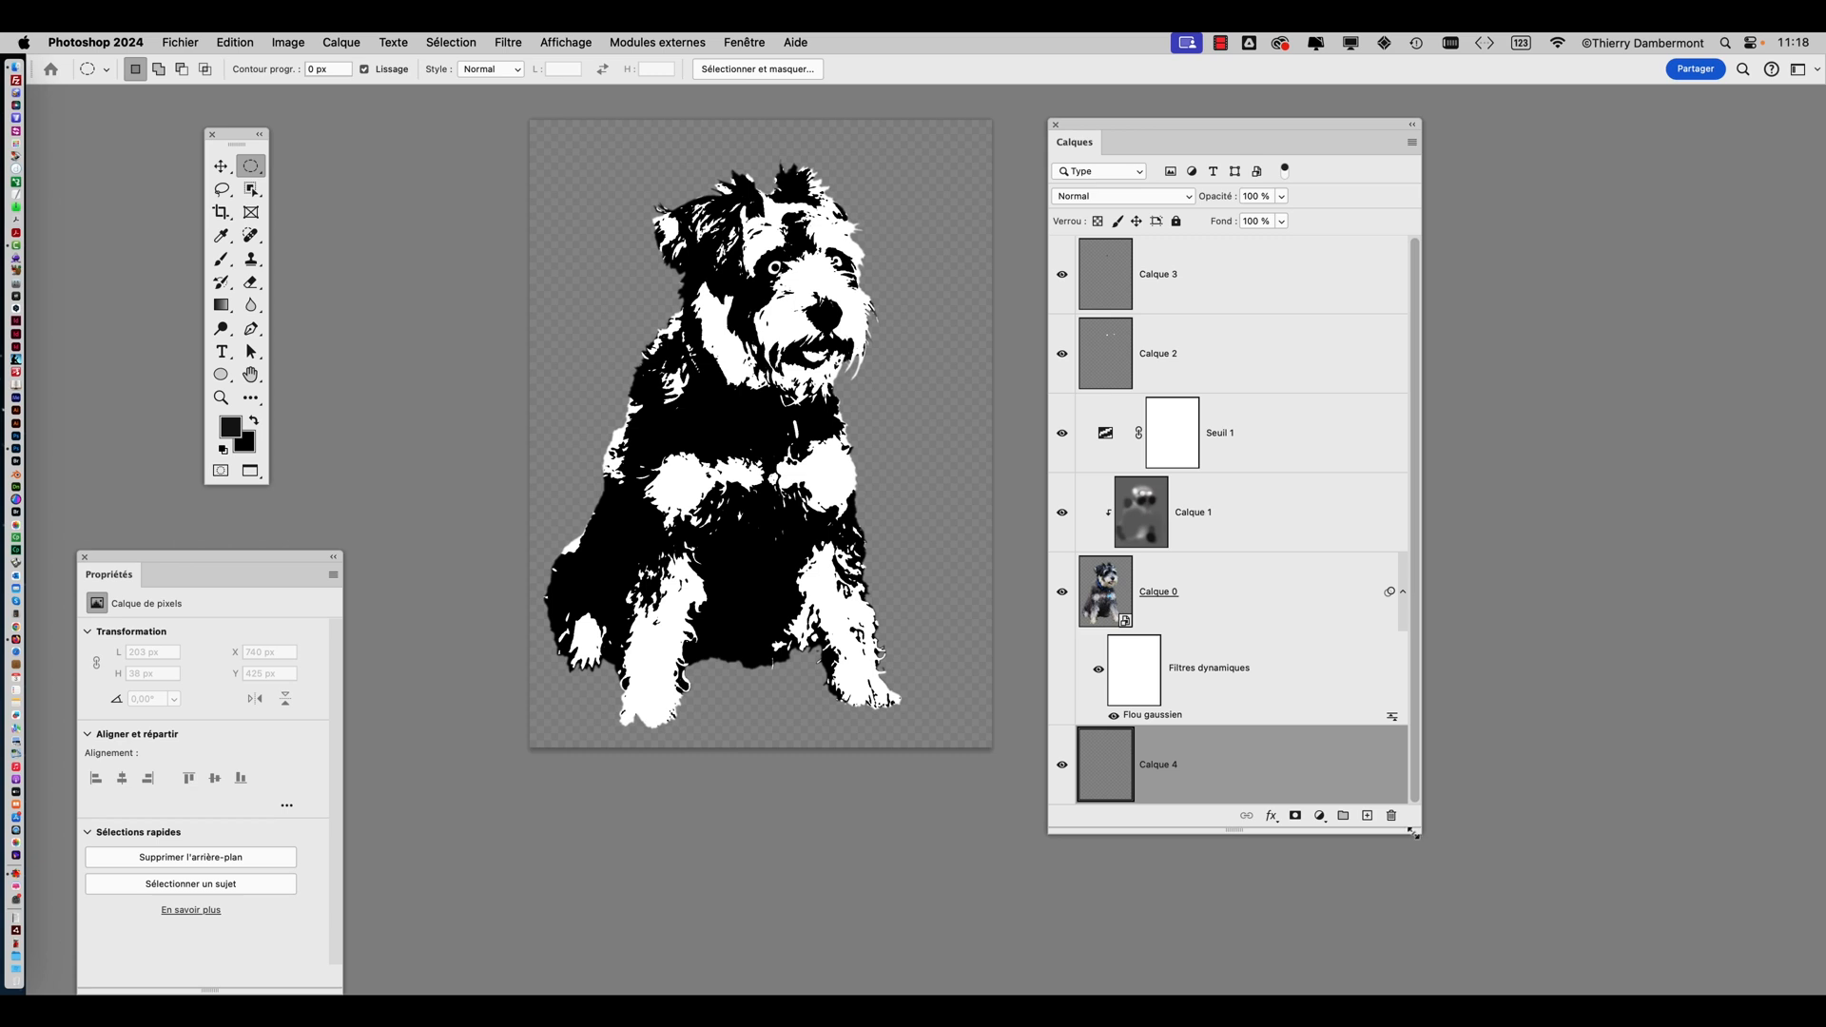
drag(1420, 833, 1604, 868)
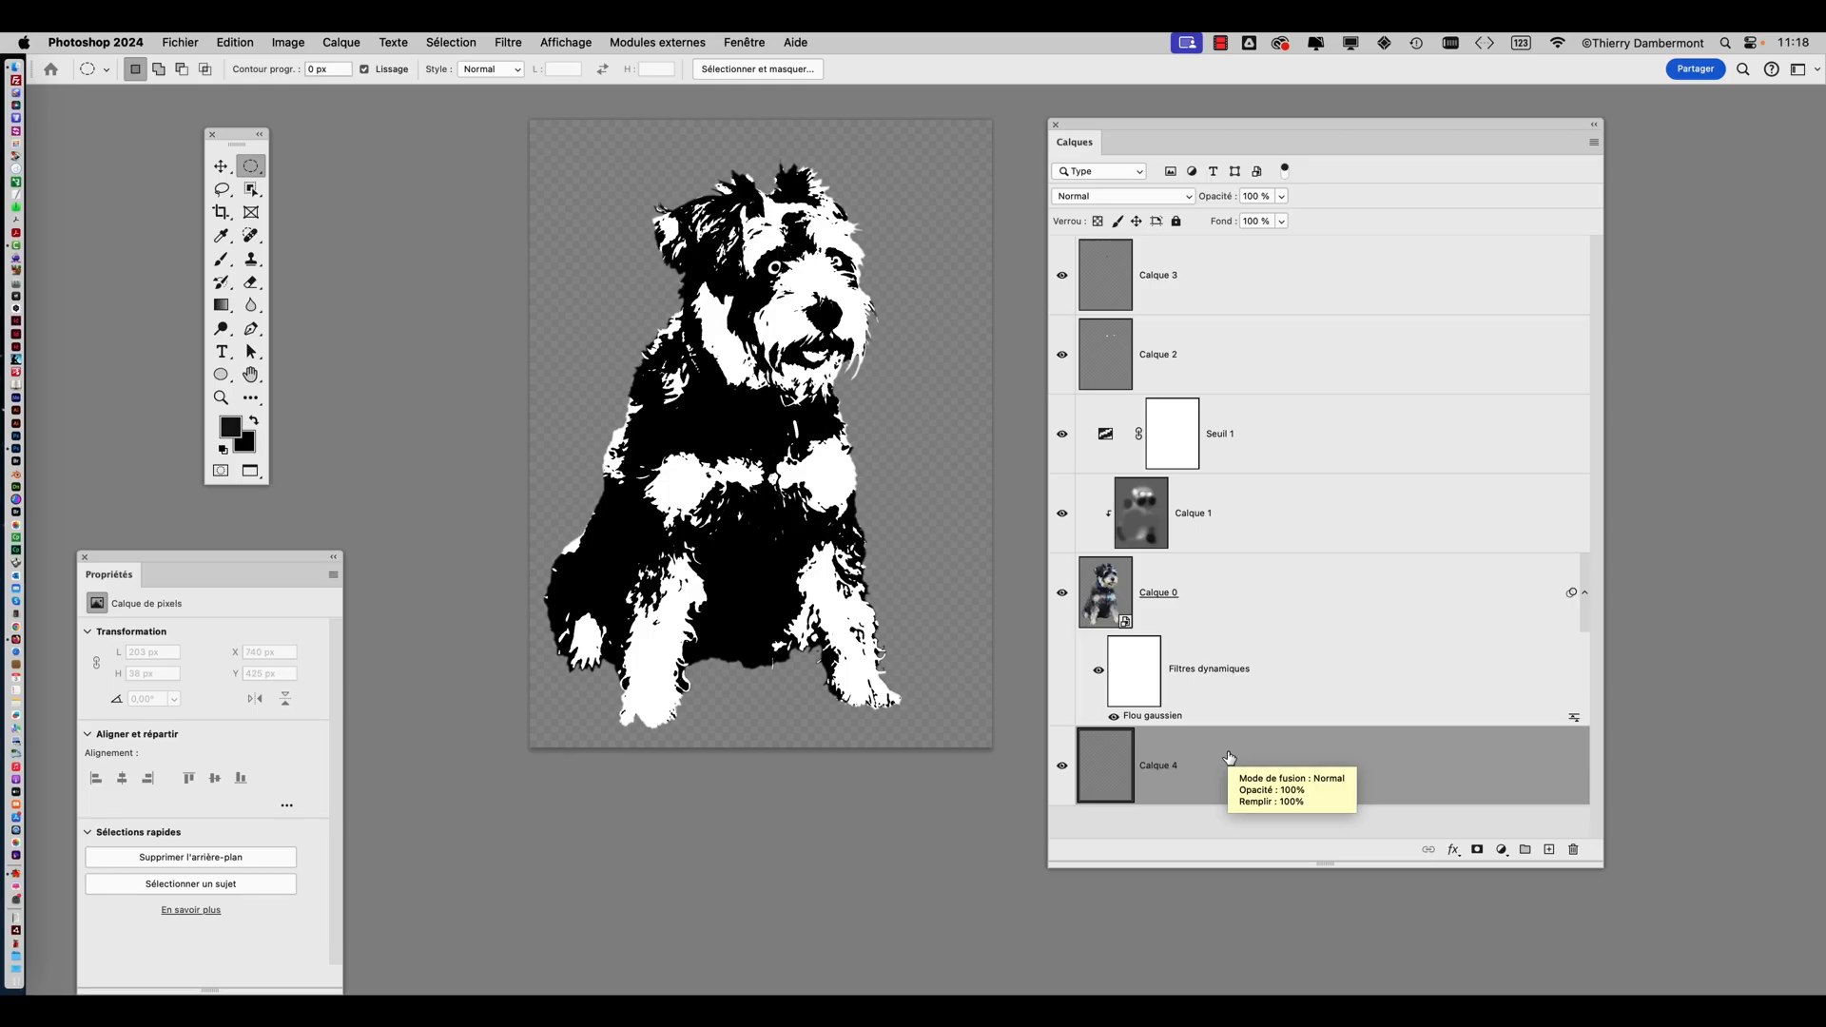
Fill the new bottom layer with white (Blanc) in Normal mode at 100% opacity as a background behind the dog
key(shift+BackSpace)
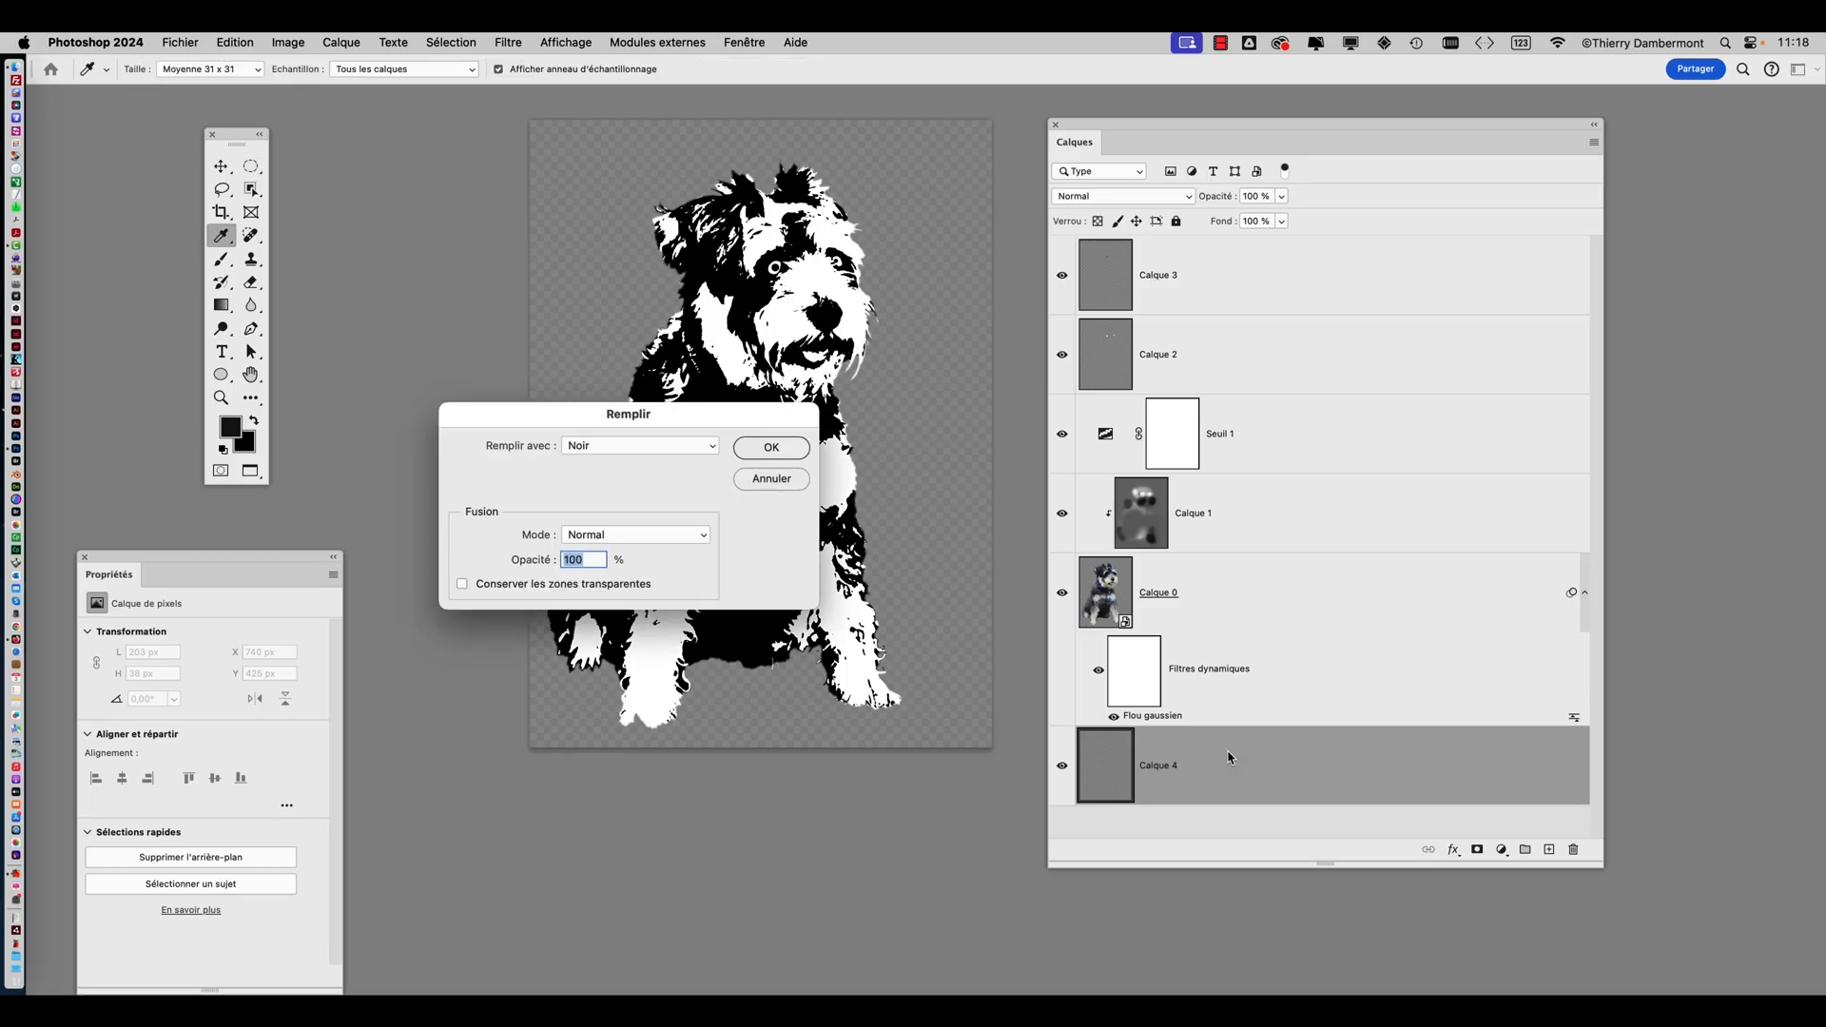
click(578, 451)
click(590, 478)
click(764, 455)
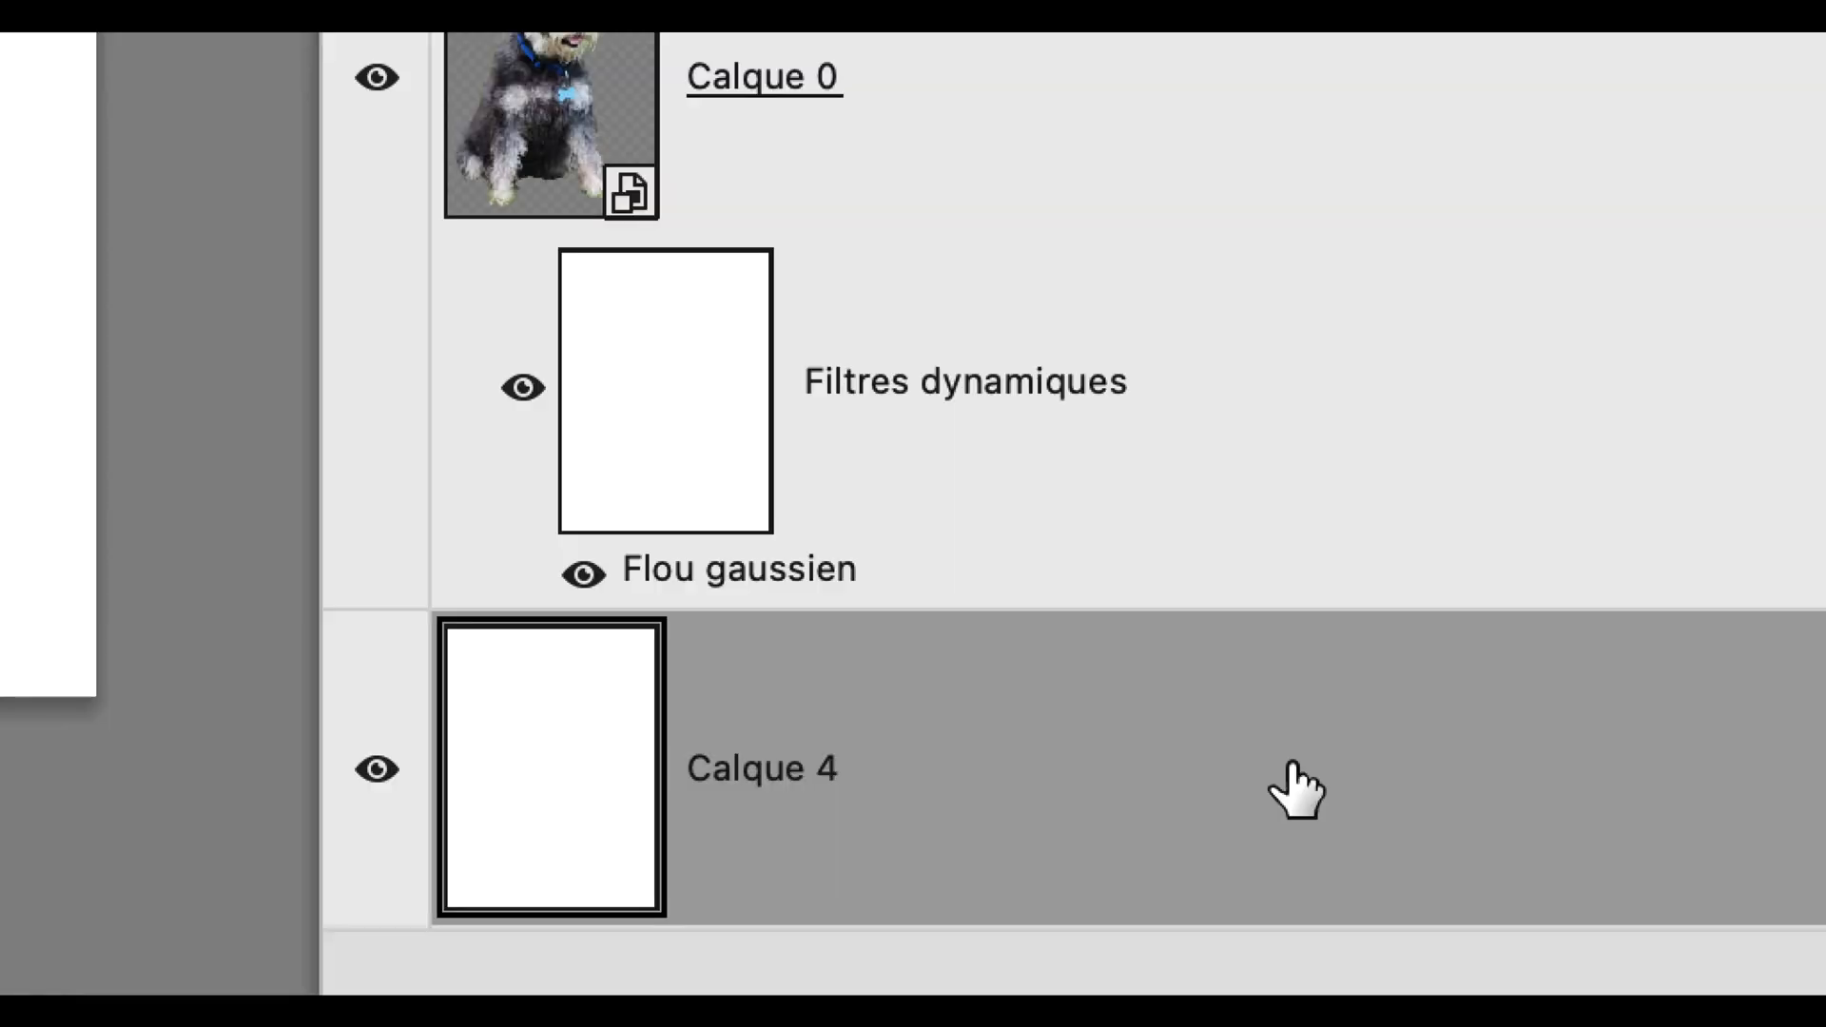
mouse_move(1292, 771)
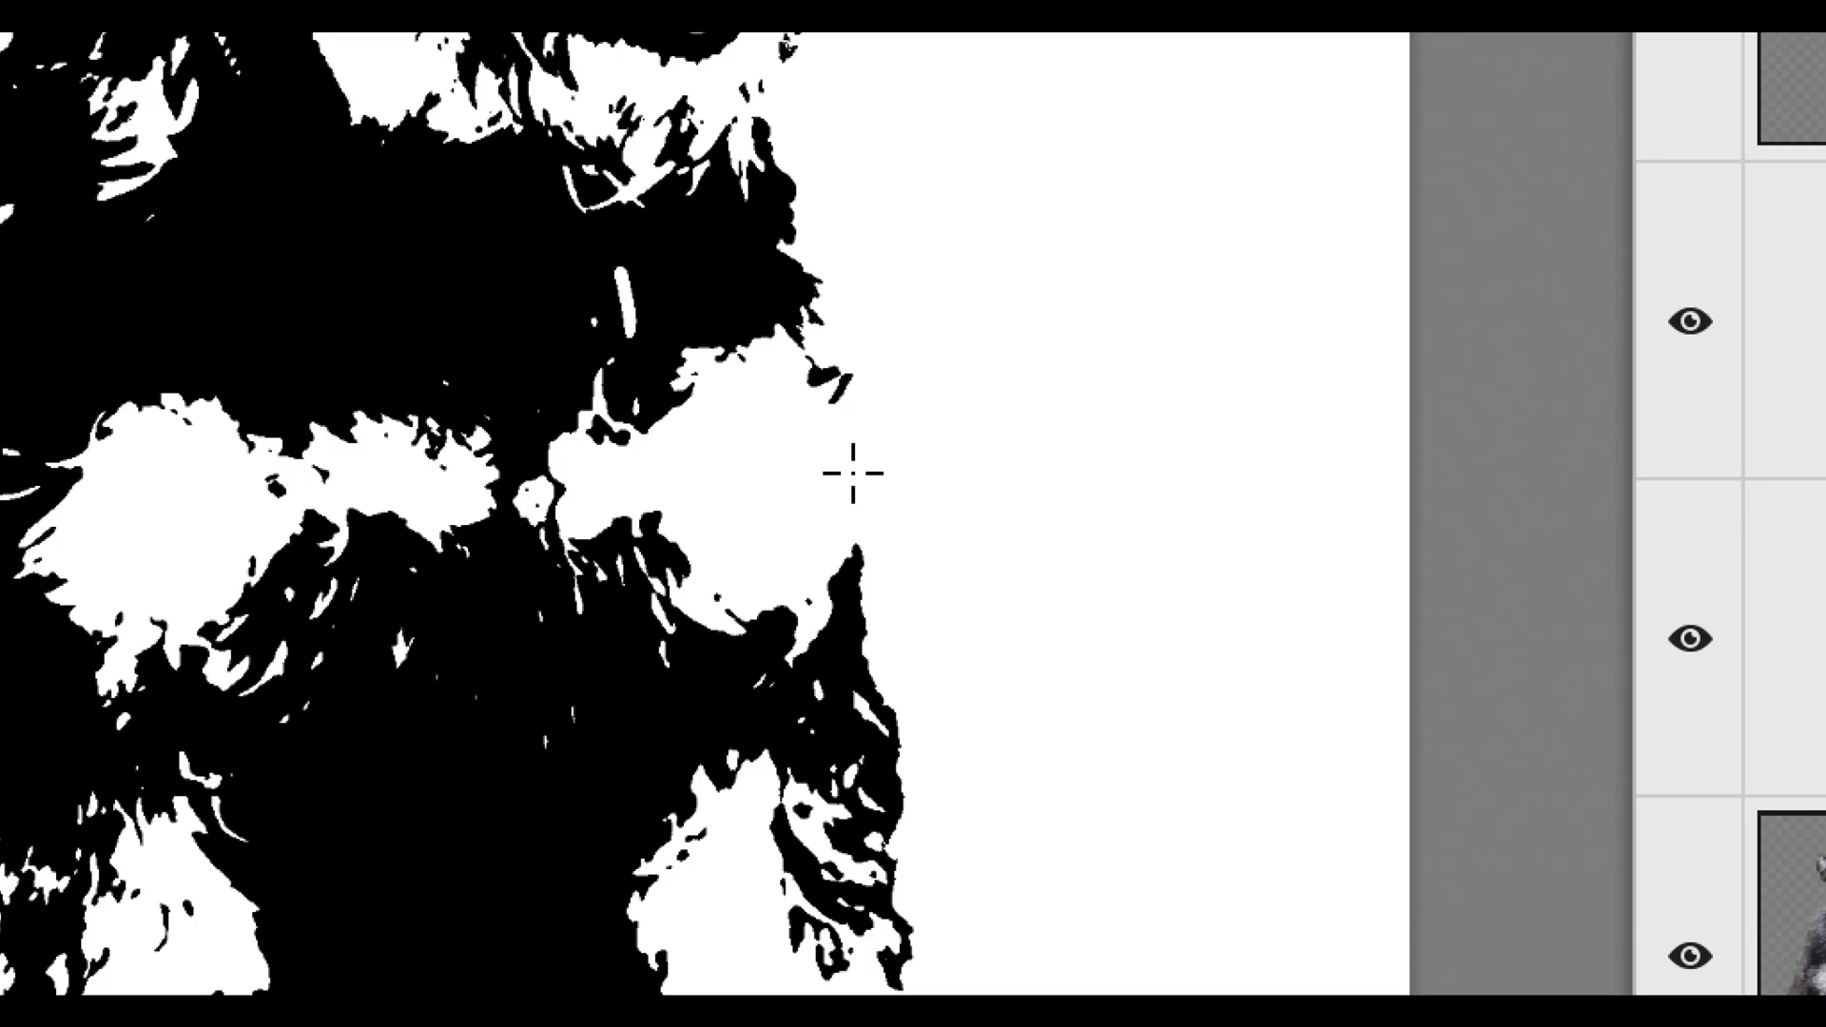
scroll(849, 471, up, 10)
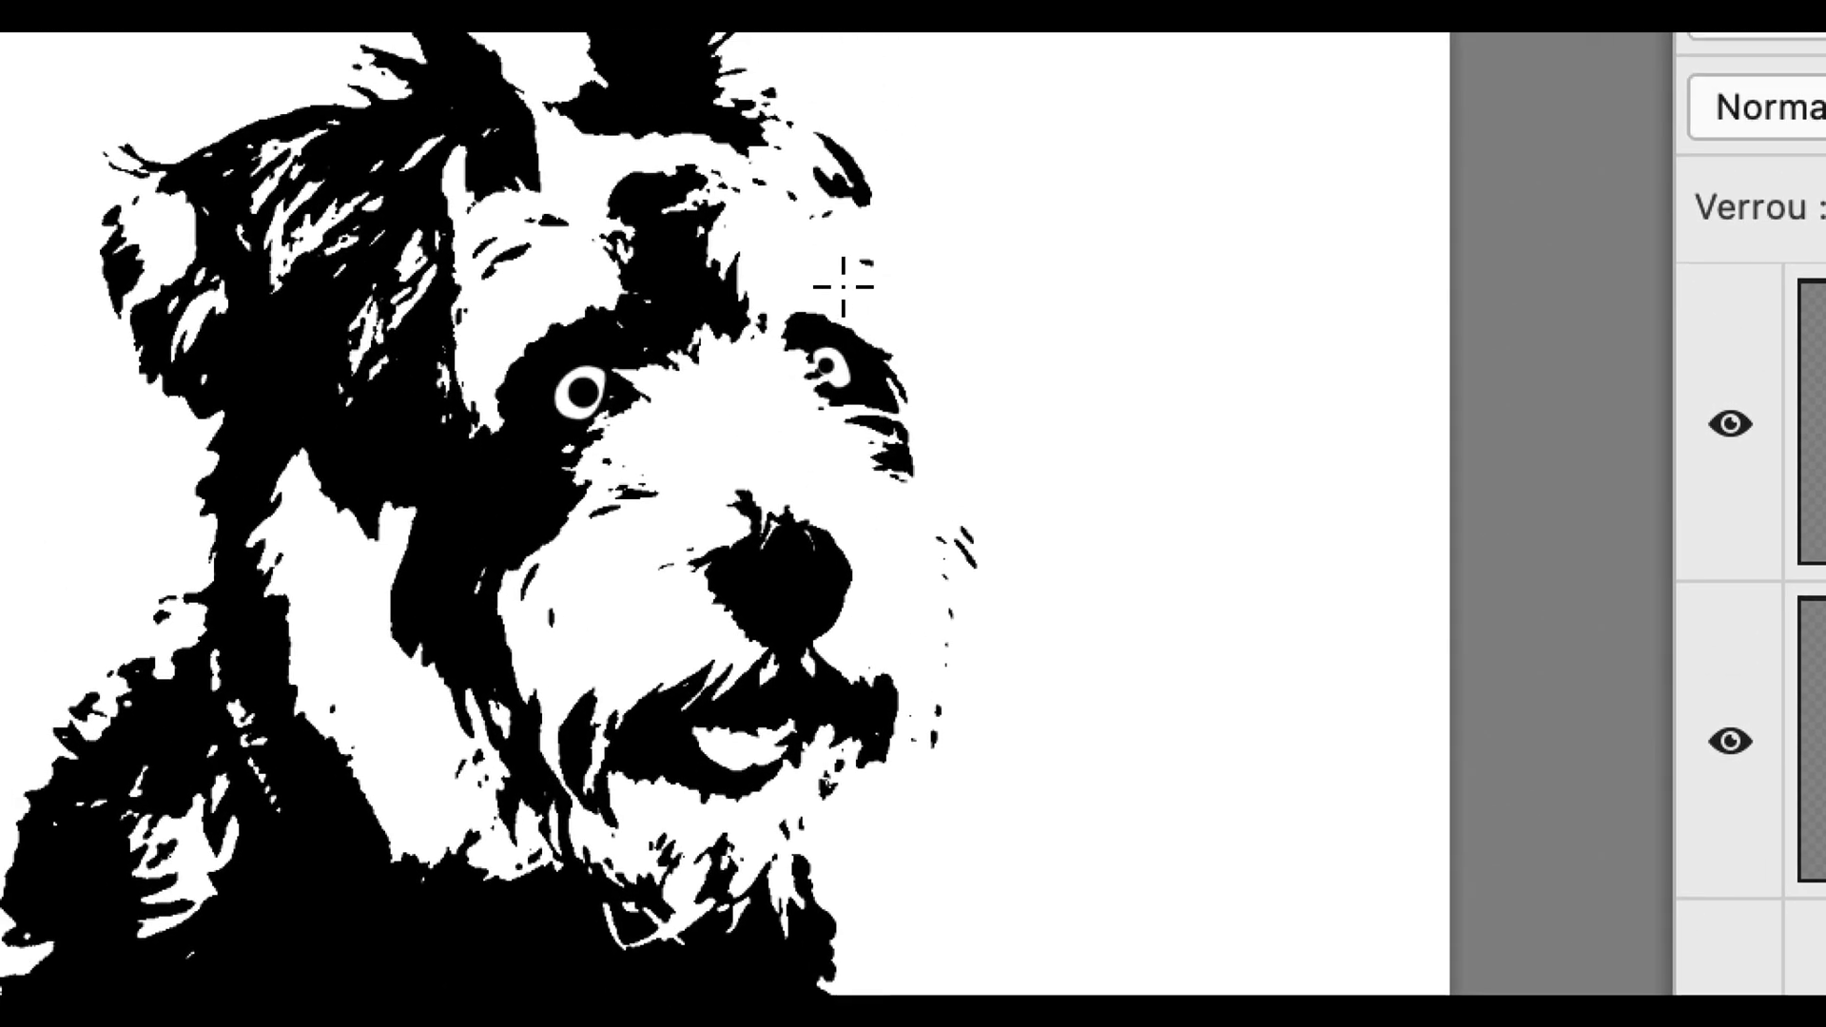
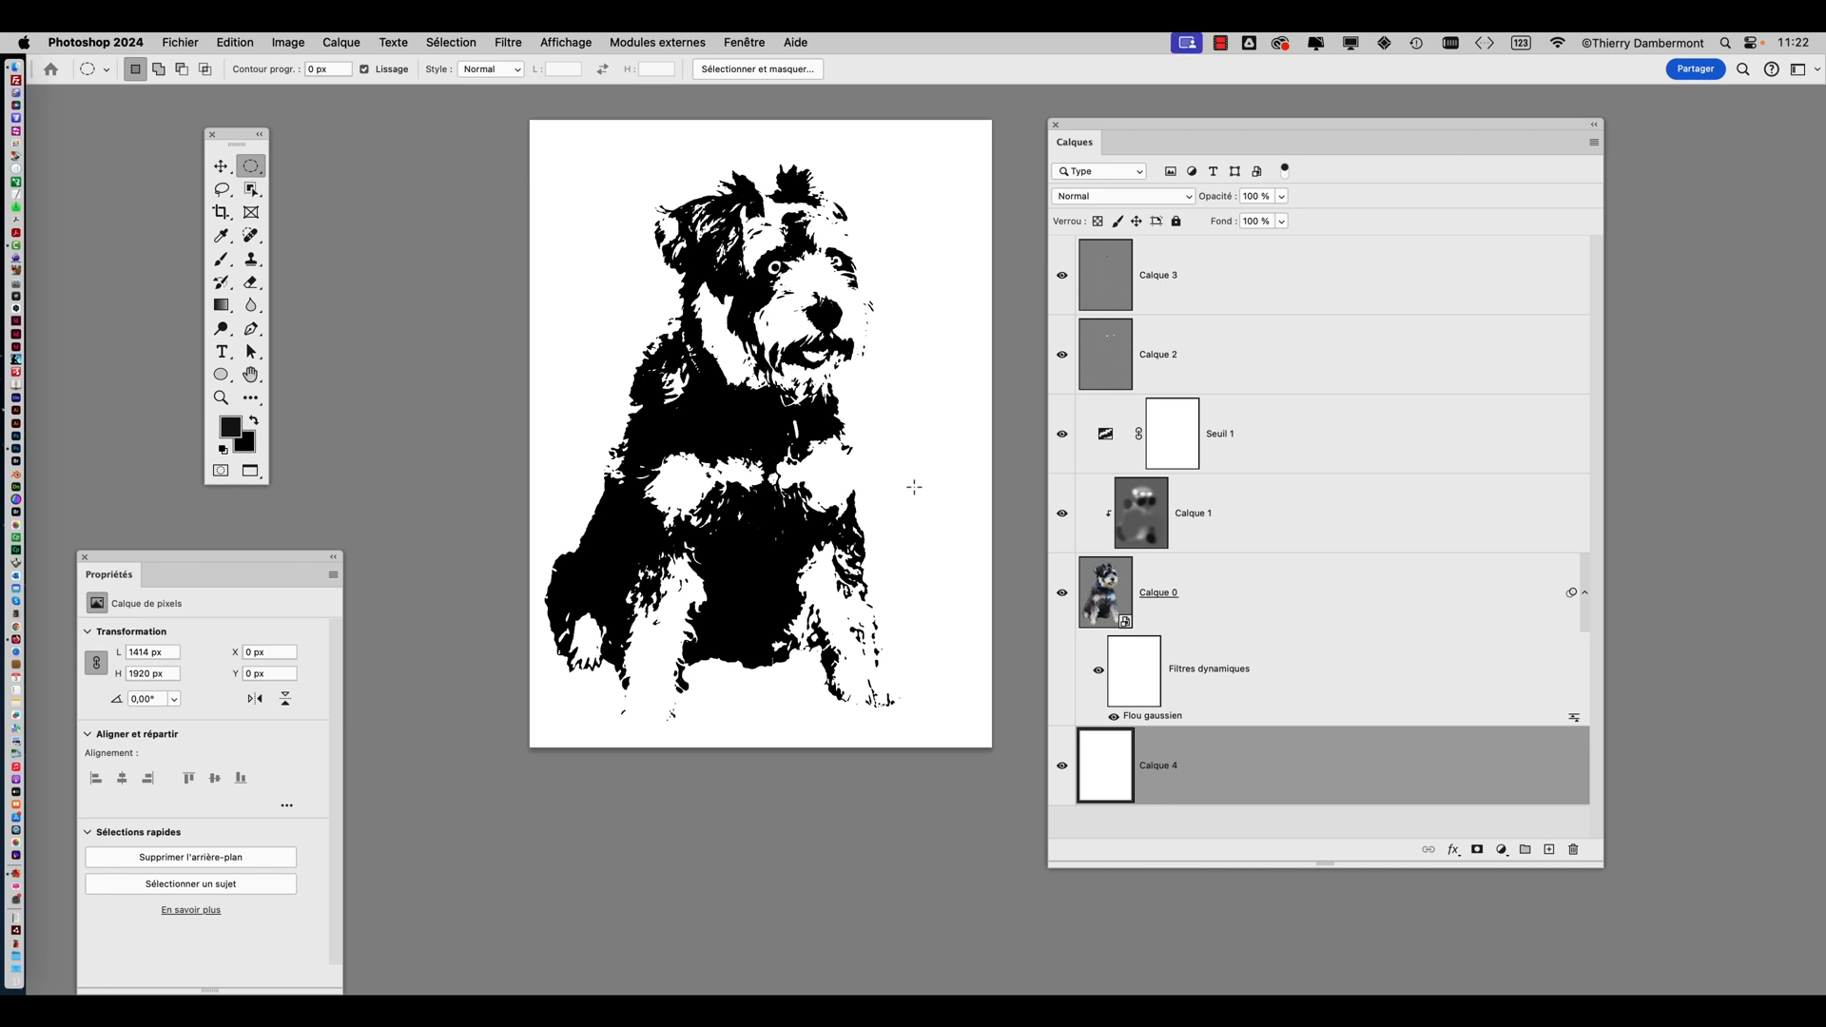
Switch to Firefox to examine the Gestalt Effect image with the dog and panda, and return to Photoshop
key(super+Tab)
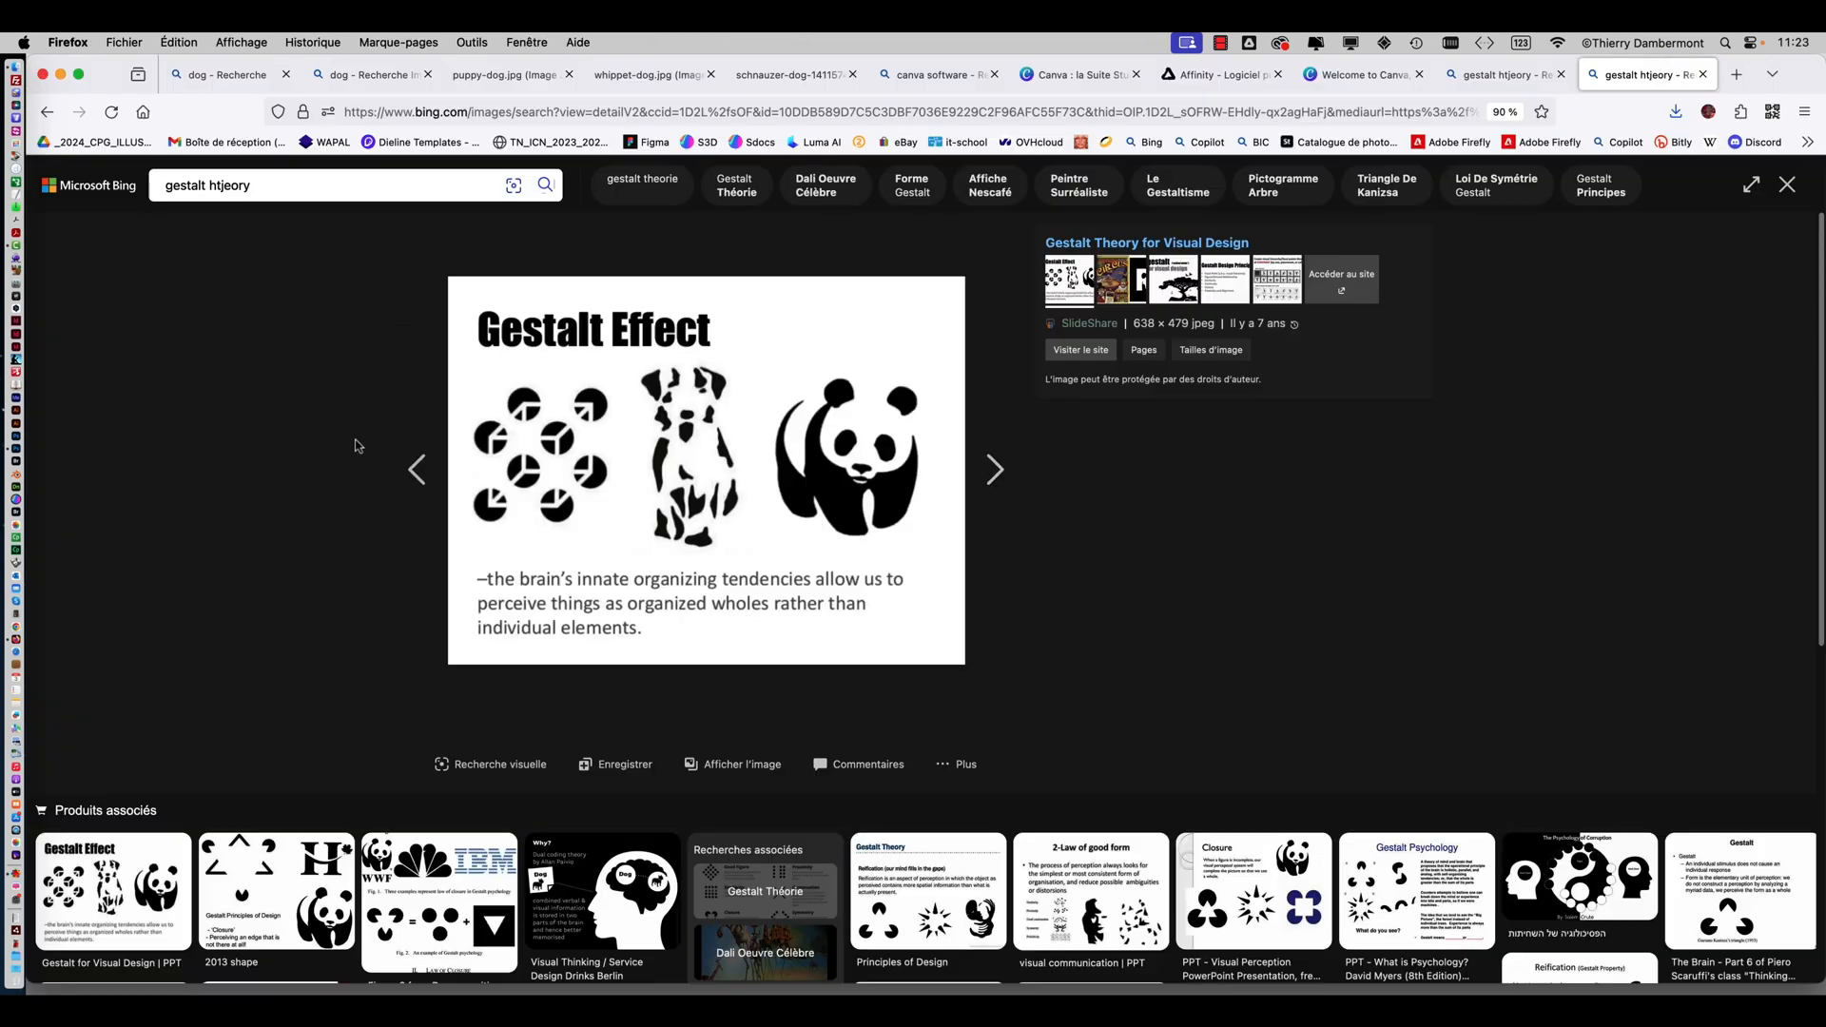
key(super+plus)
key(super+plus)
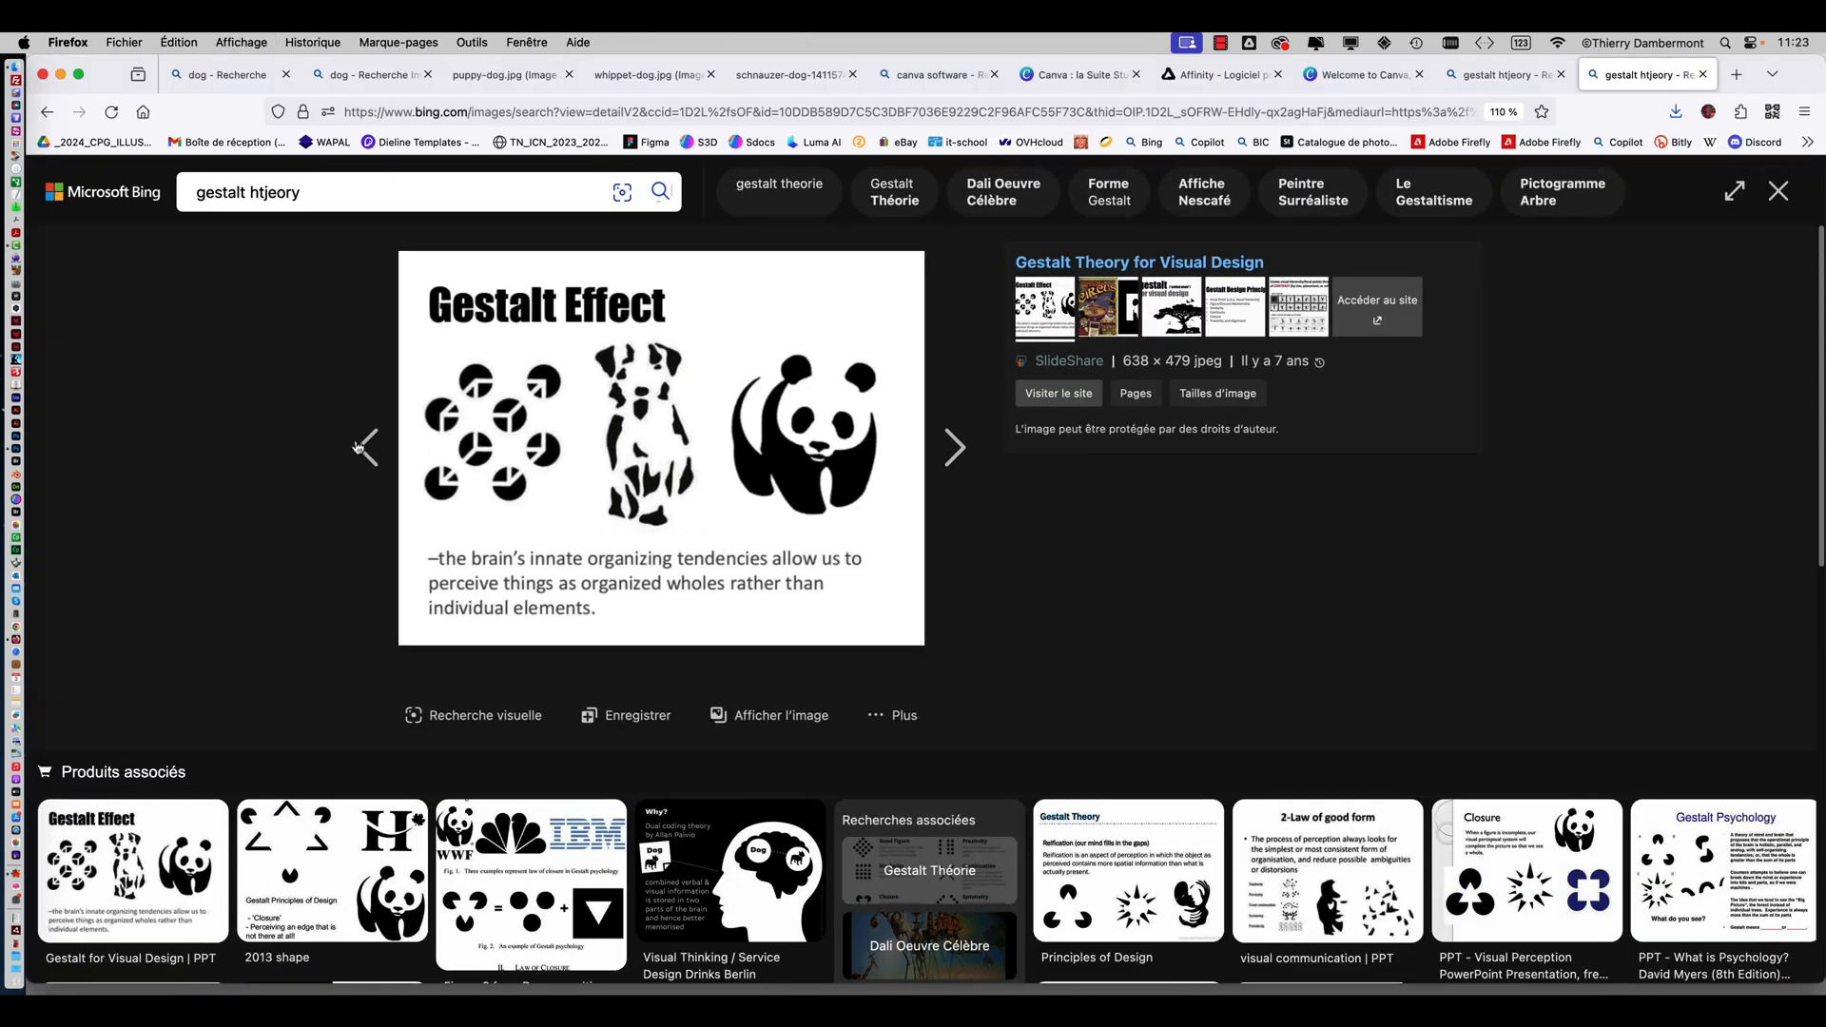
key(super+minus)
key(super+minus)
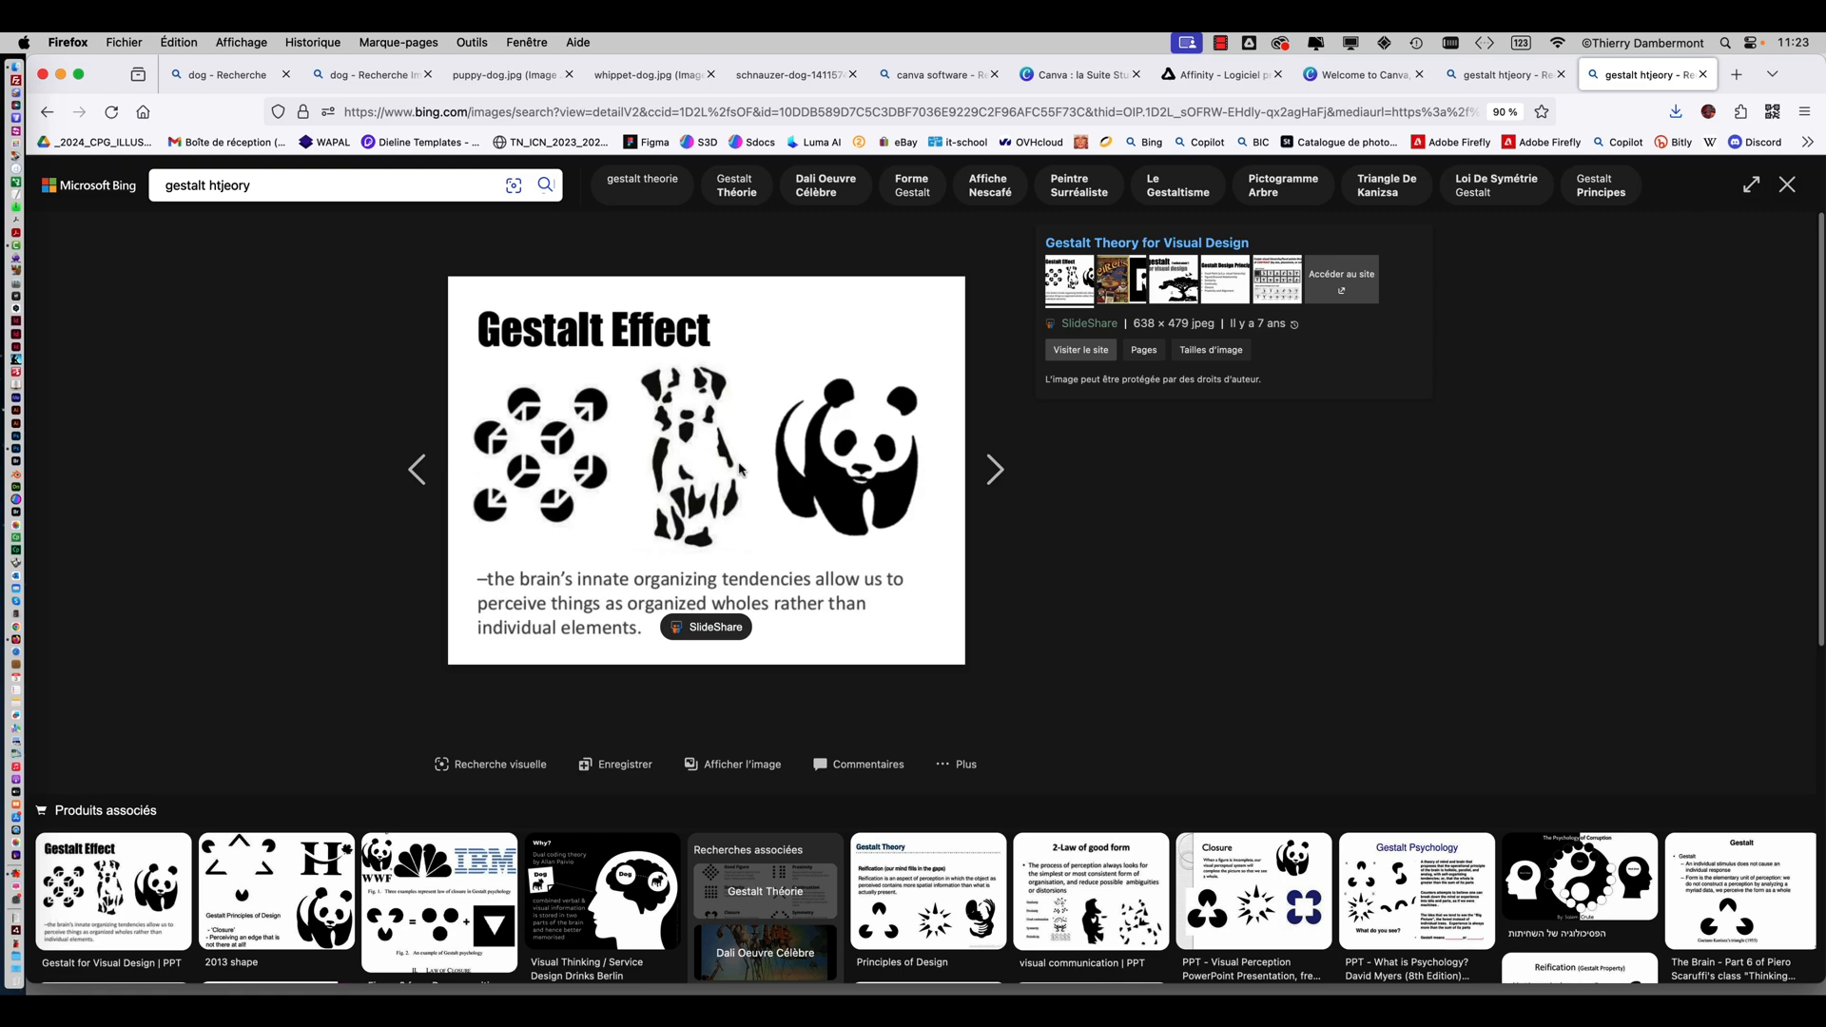
click(61, 74)
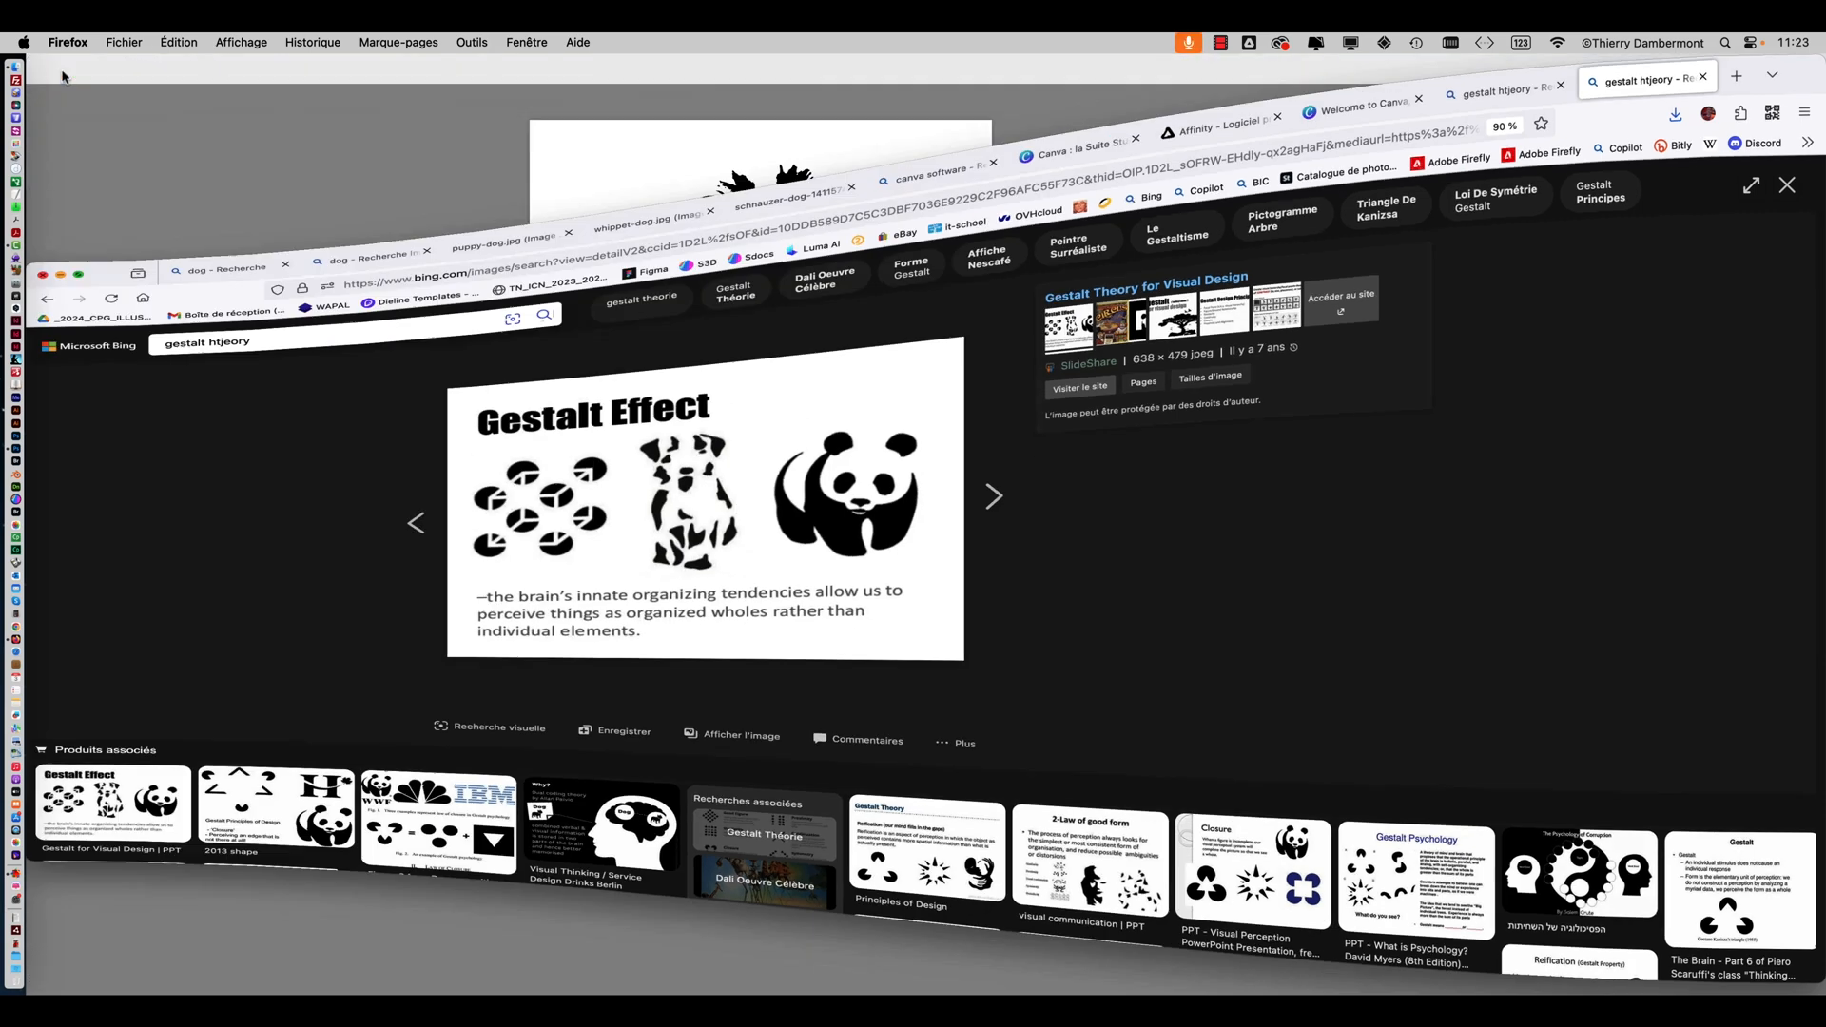
click(544, 297)
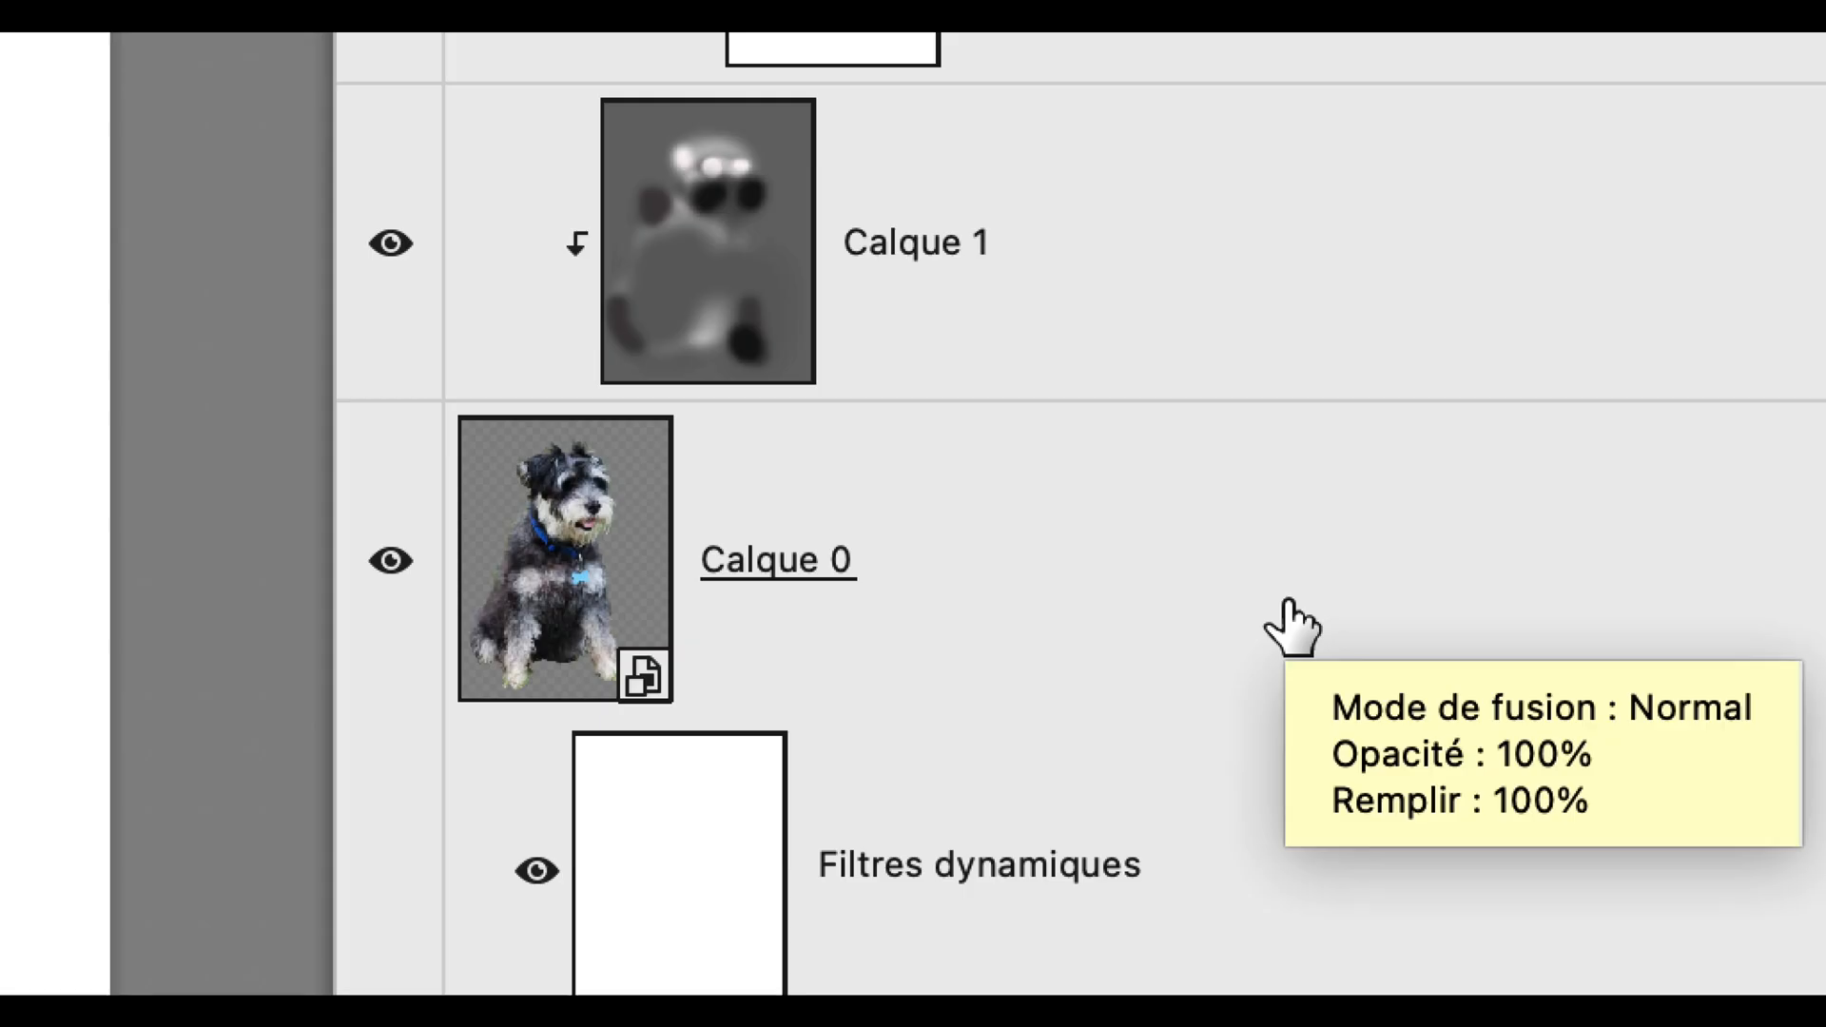
Select Calque 0, set the Calques panel's thumbnails to the medium size and shrink the panel
click(1294, 628)
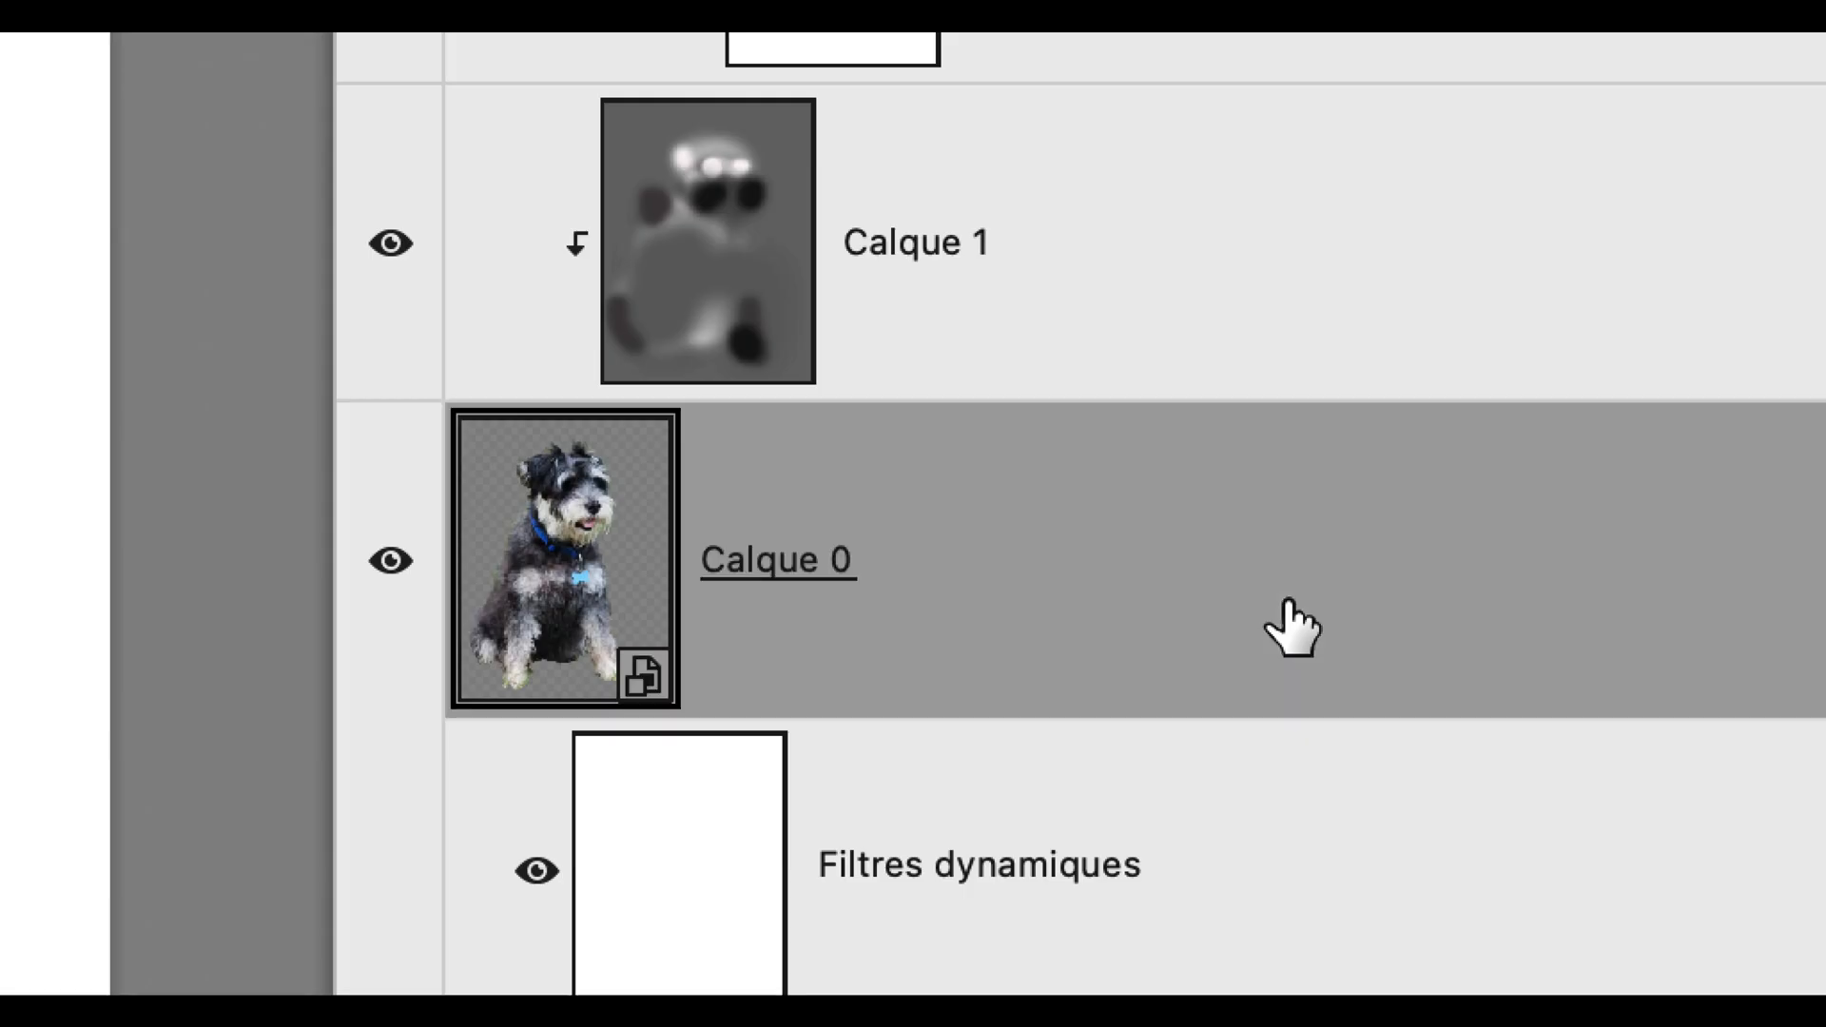
mouse_move(1290, 602)
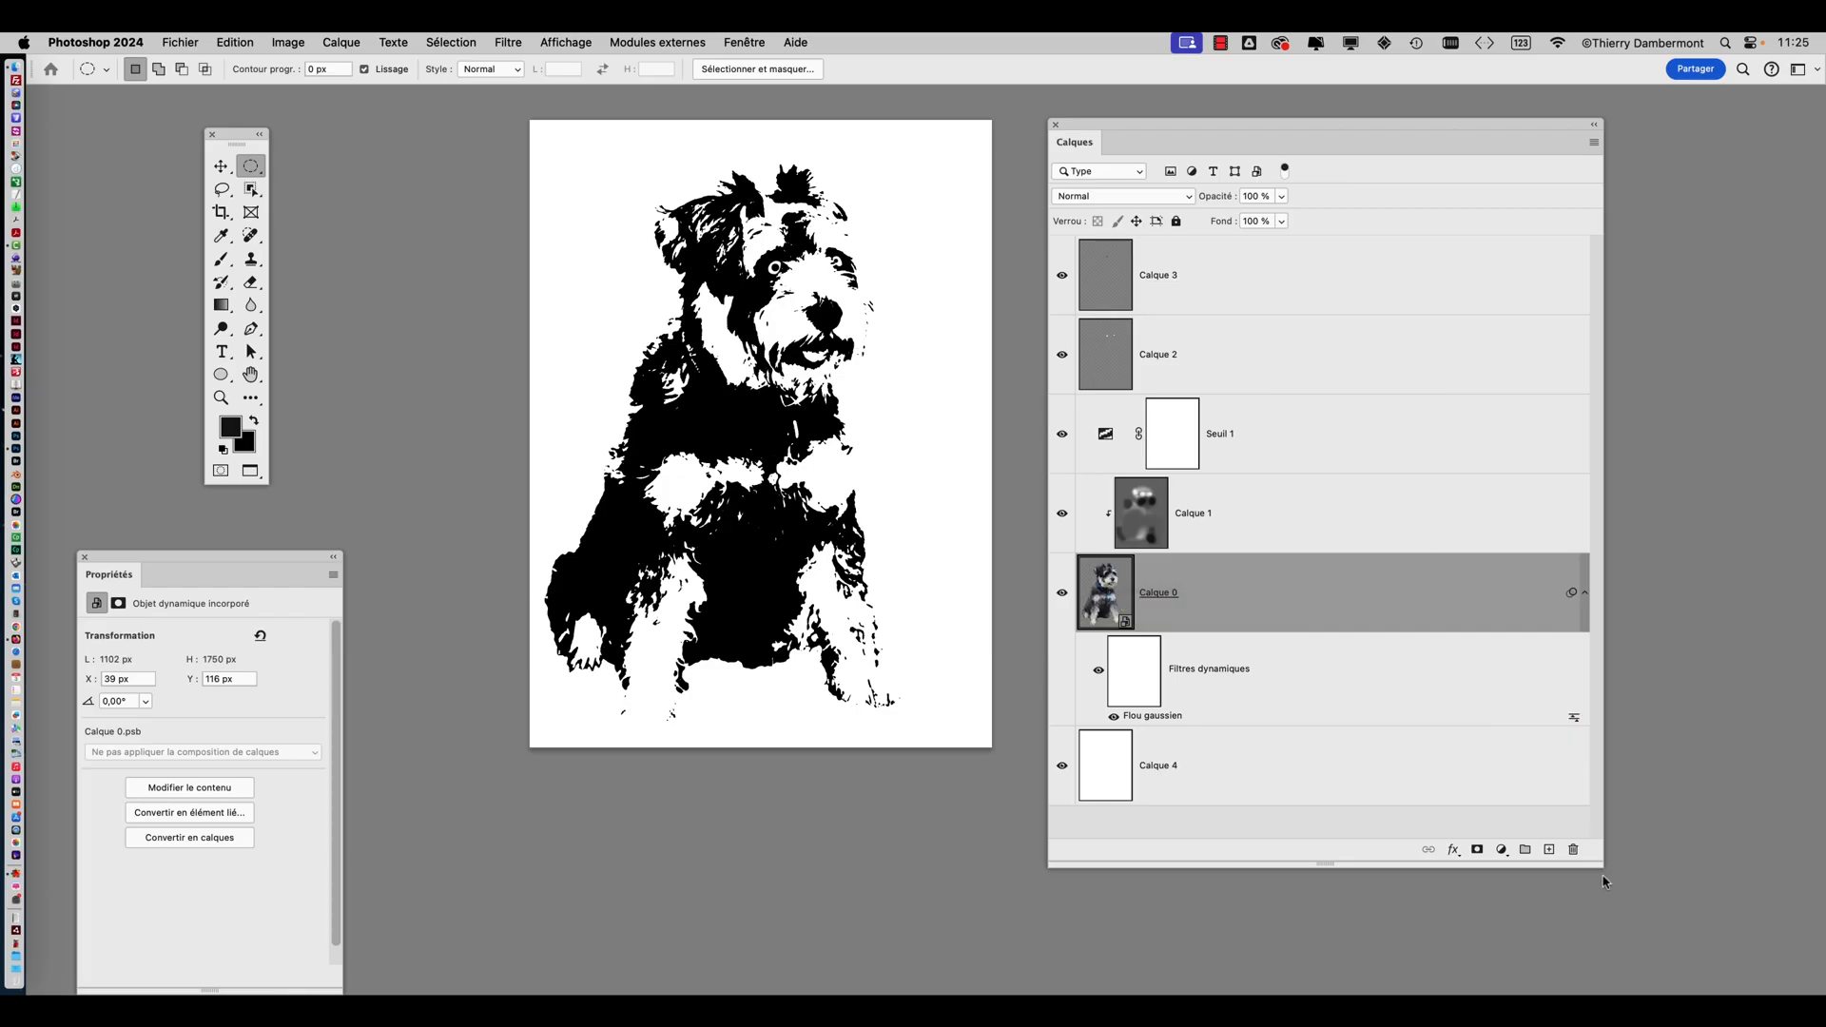
click(1594, 143)
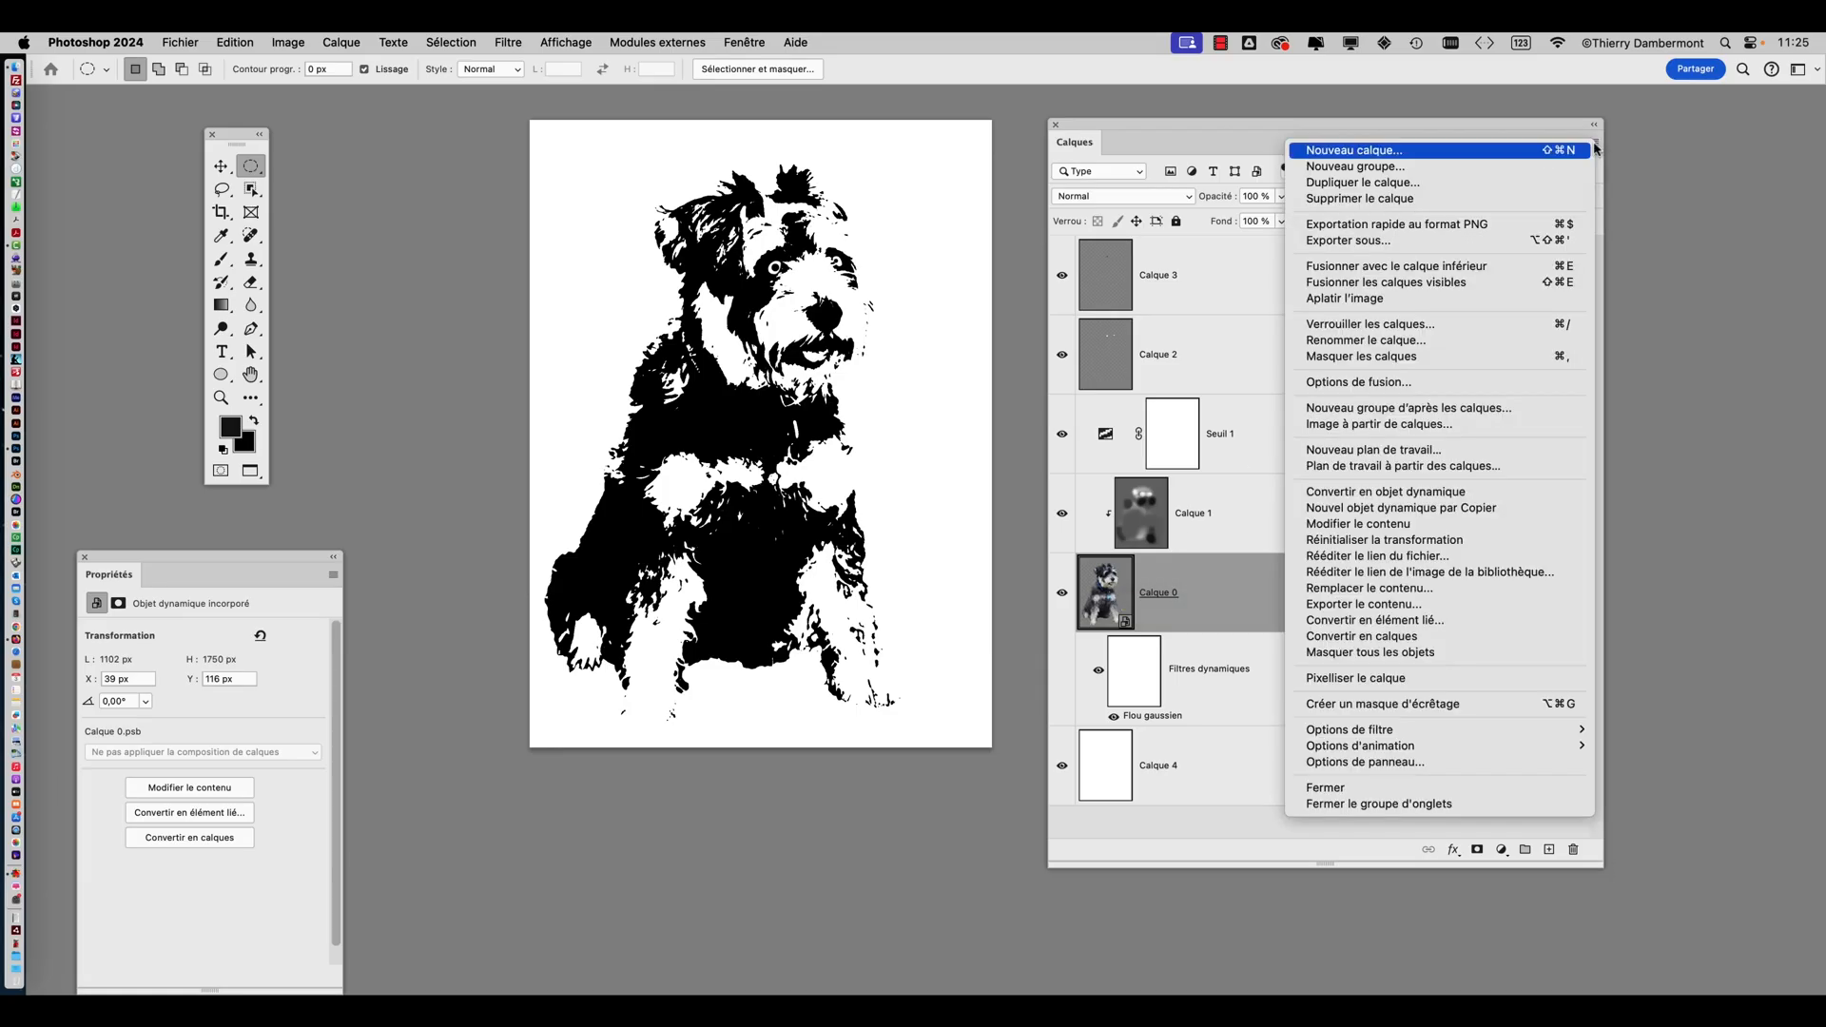
click(1410, 762)
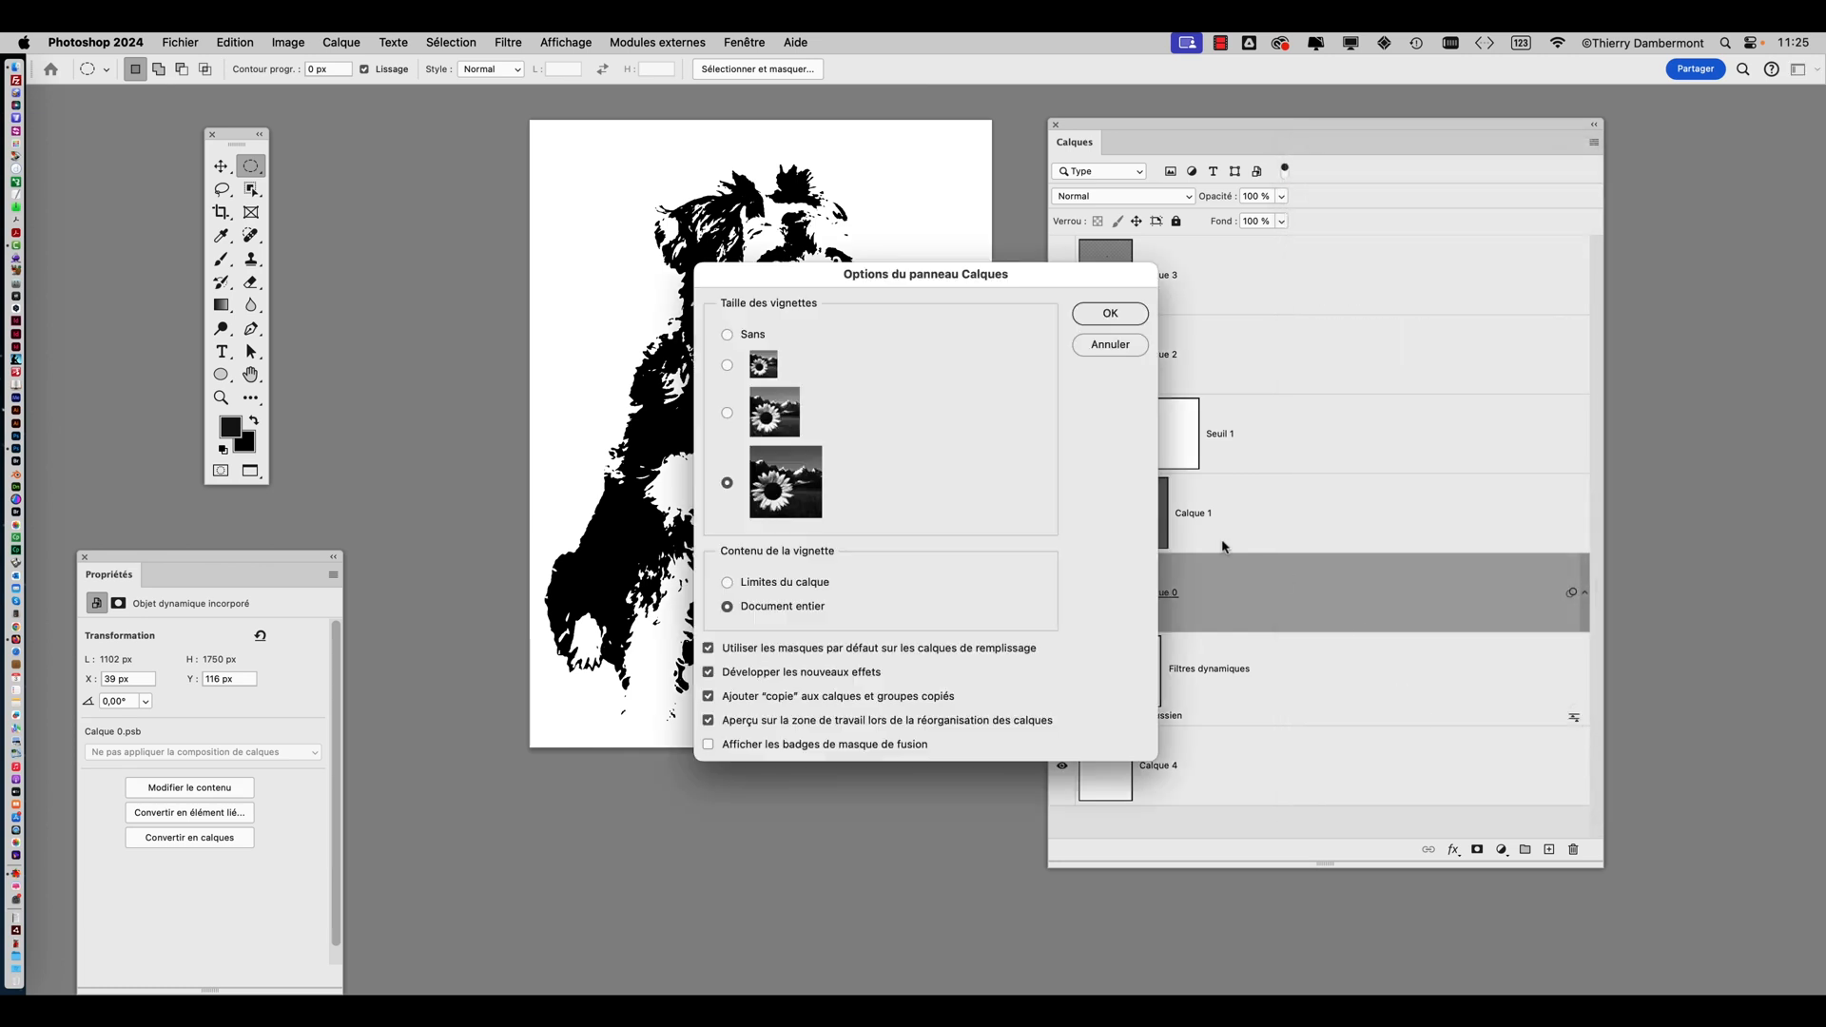
click(786, 419)
click(1136, 322)
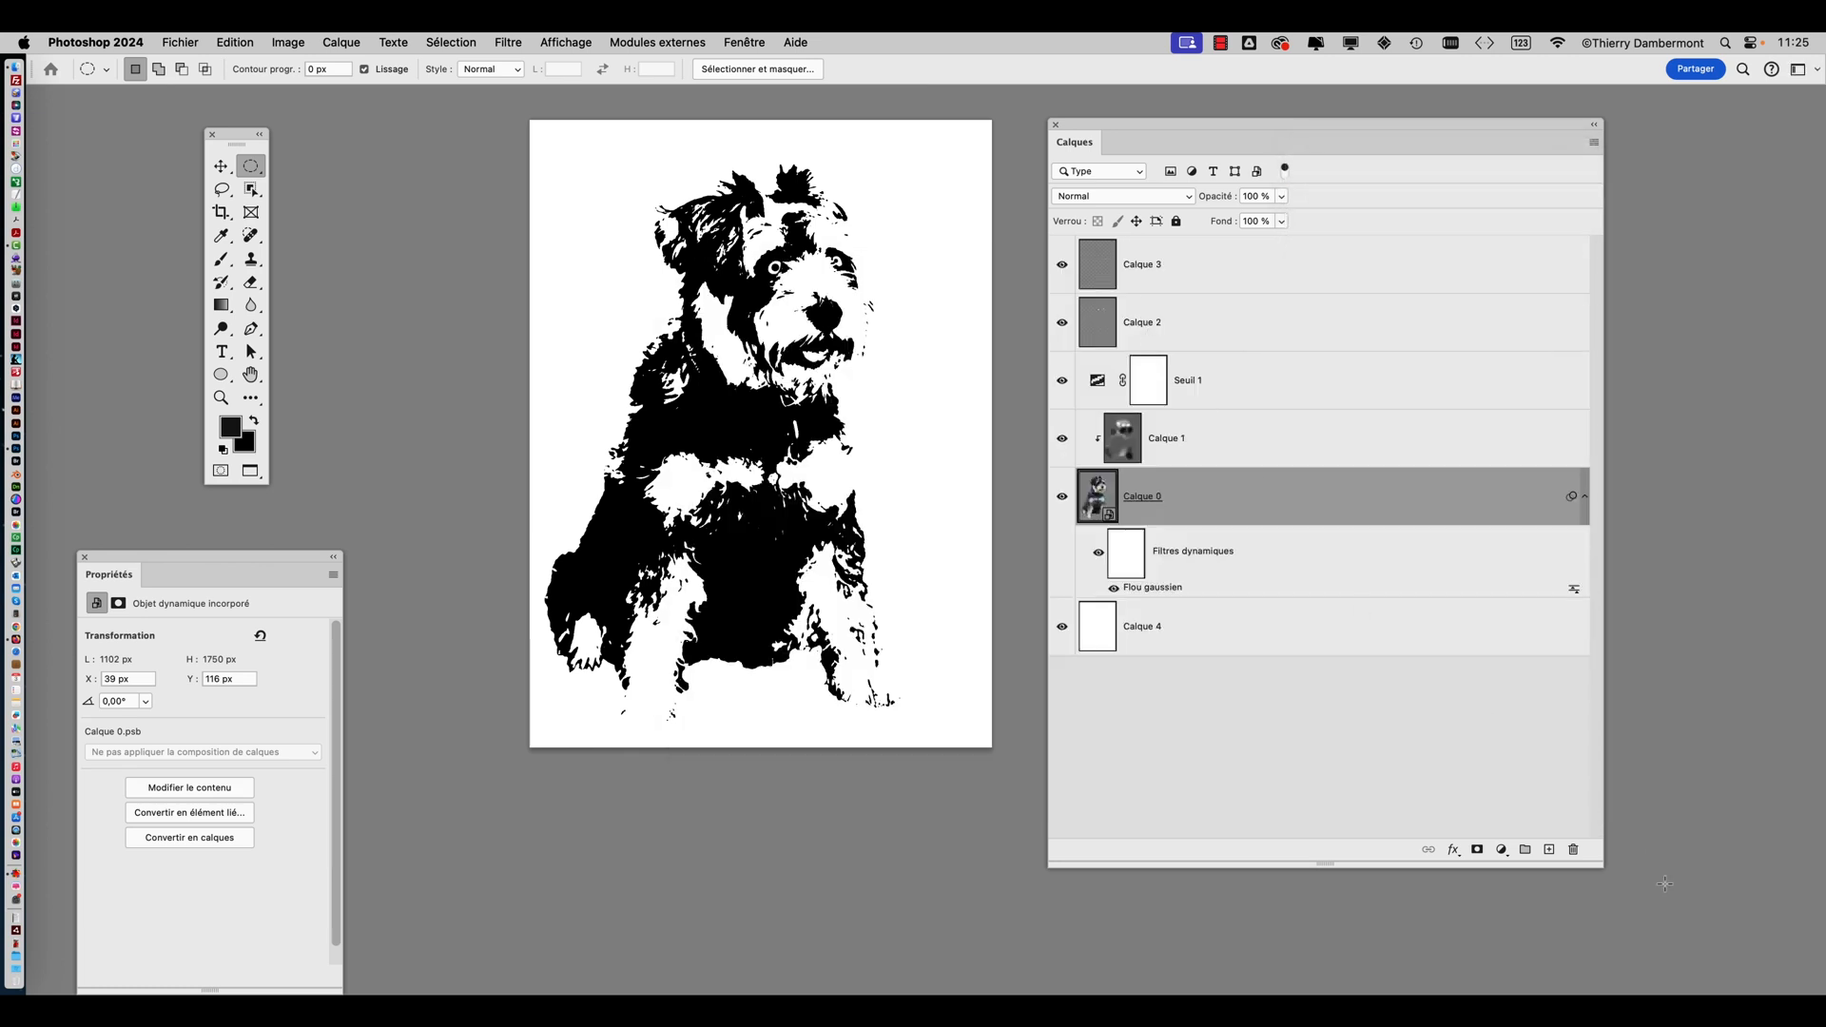
drag(1602, 866, 1480, 738)
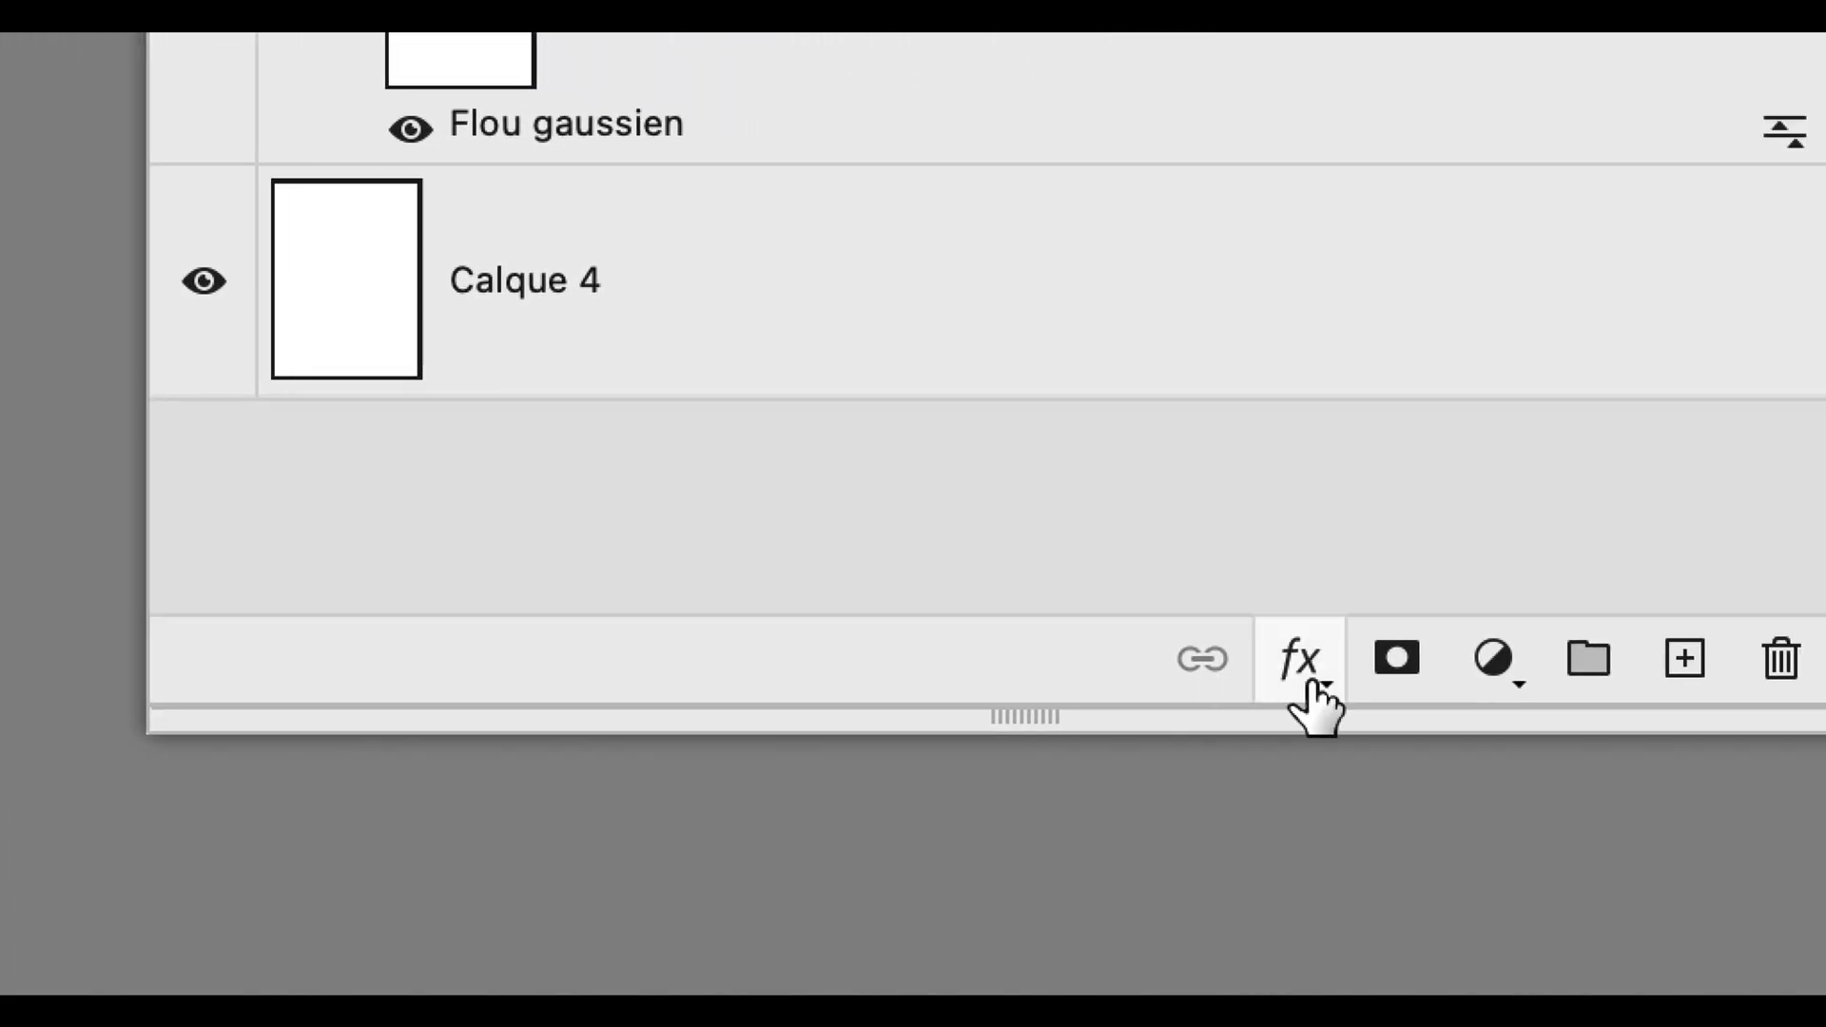
Add a Contour effect to Calque 0 with a black colour fill in Normal mode at 100% opacity
click(1304, 678)
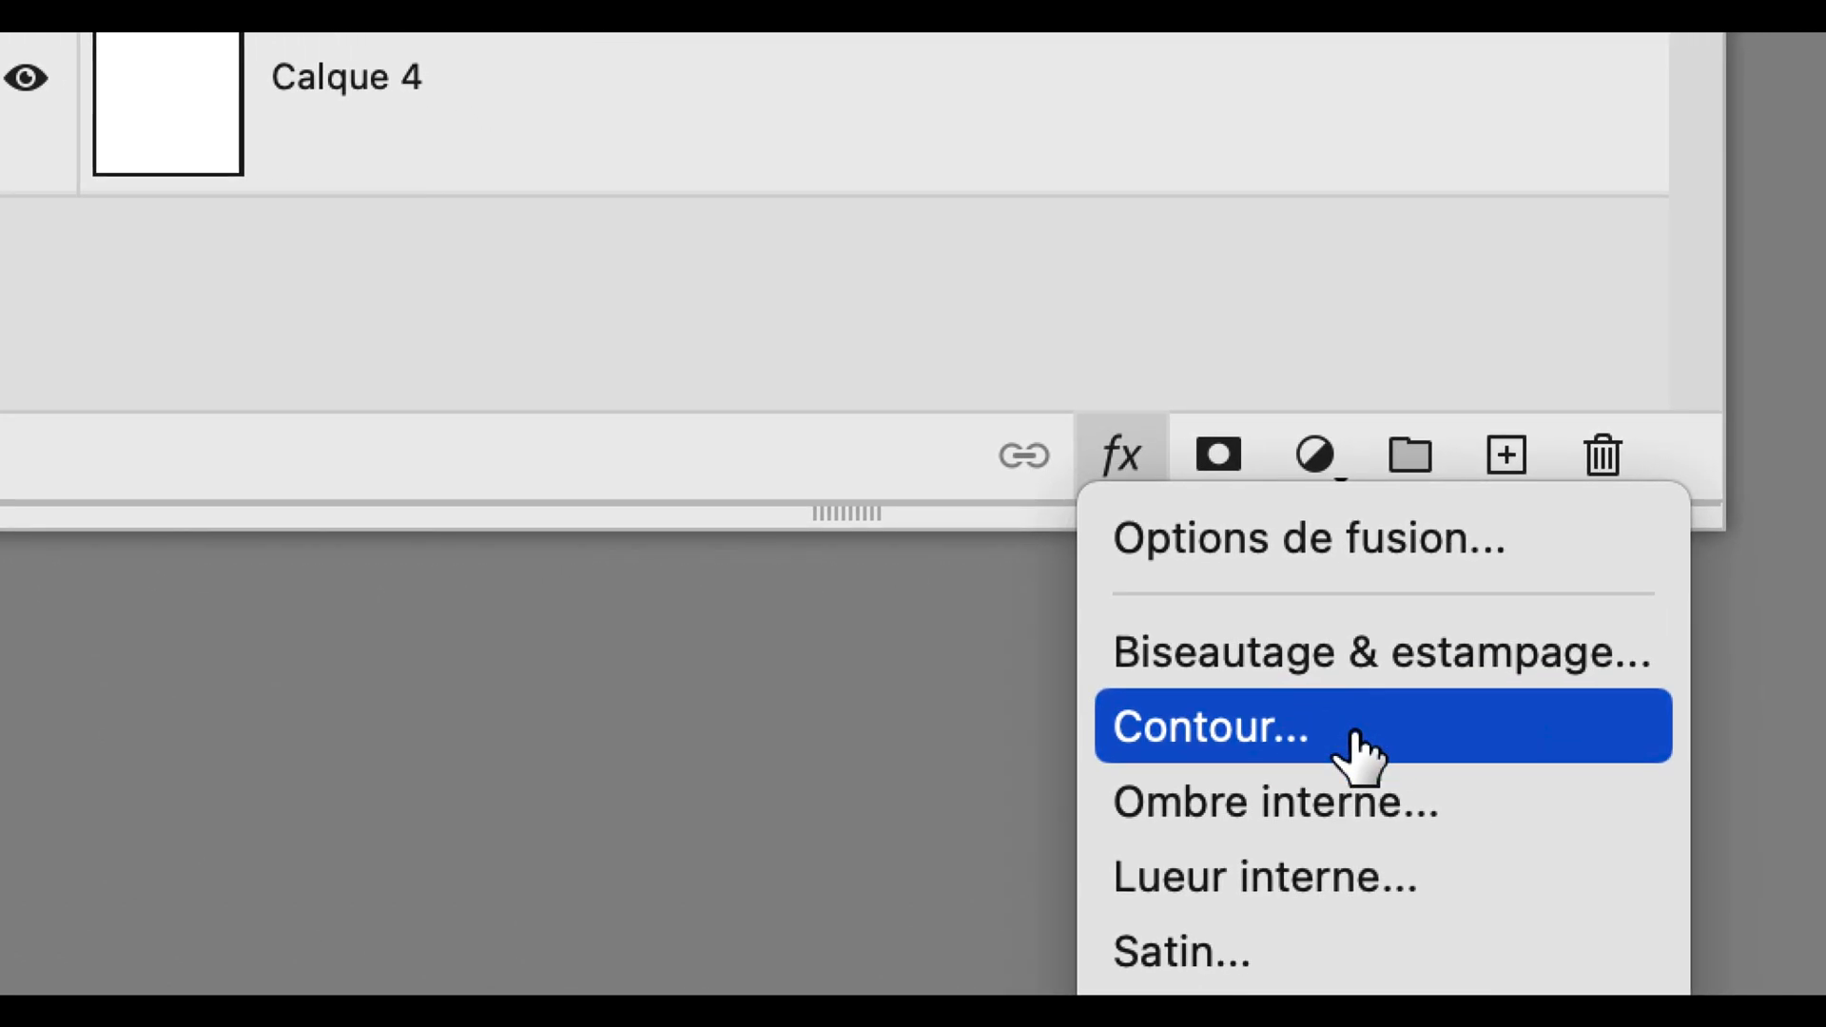
click(1356, 741)
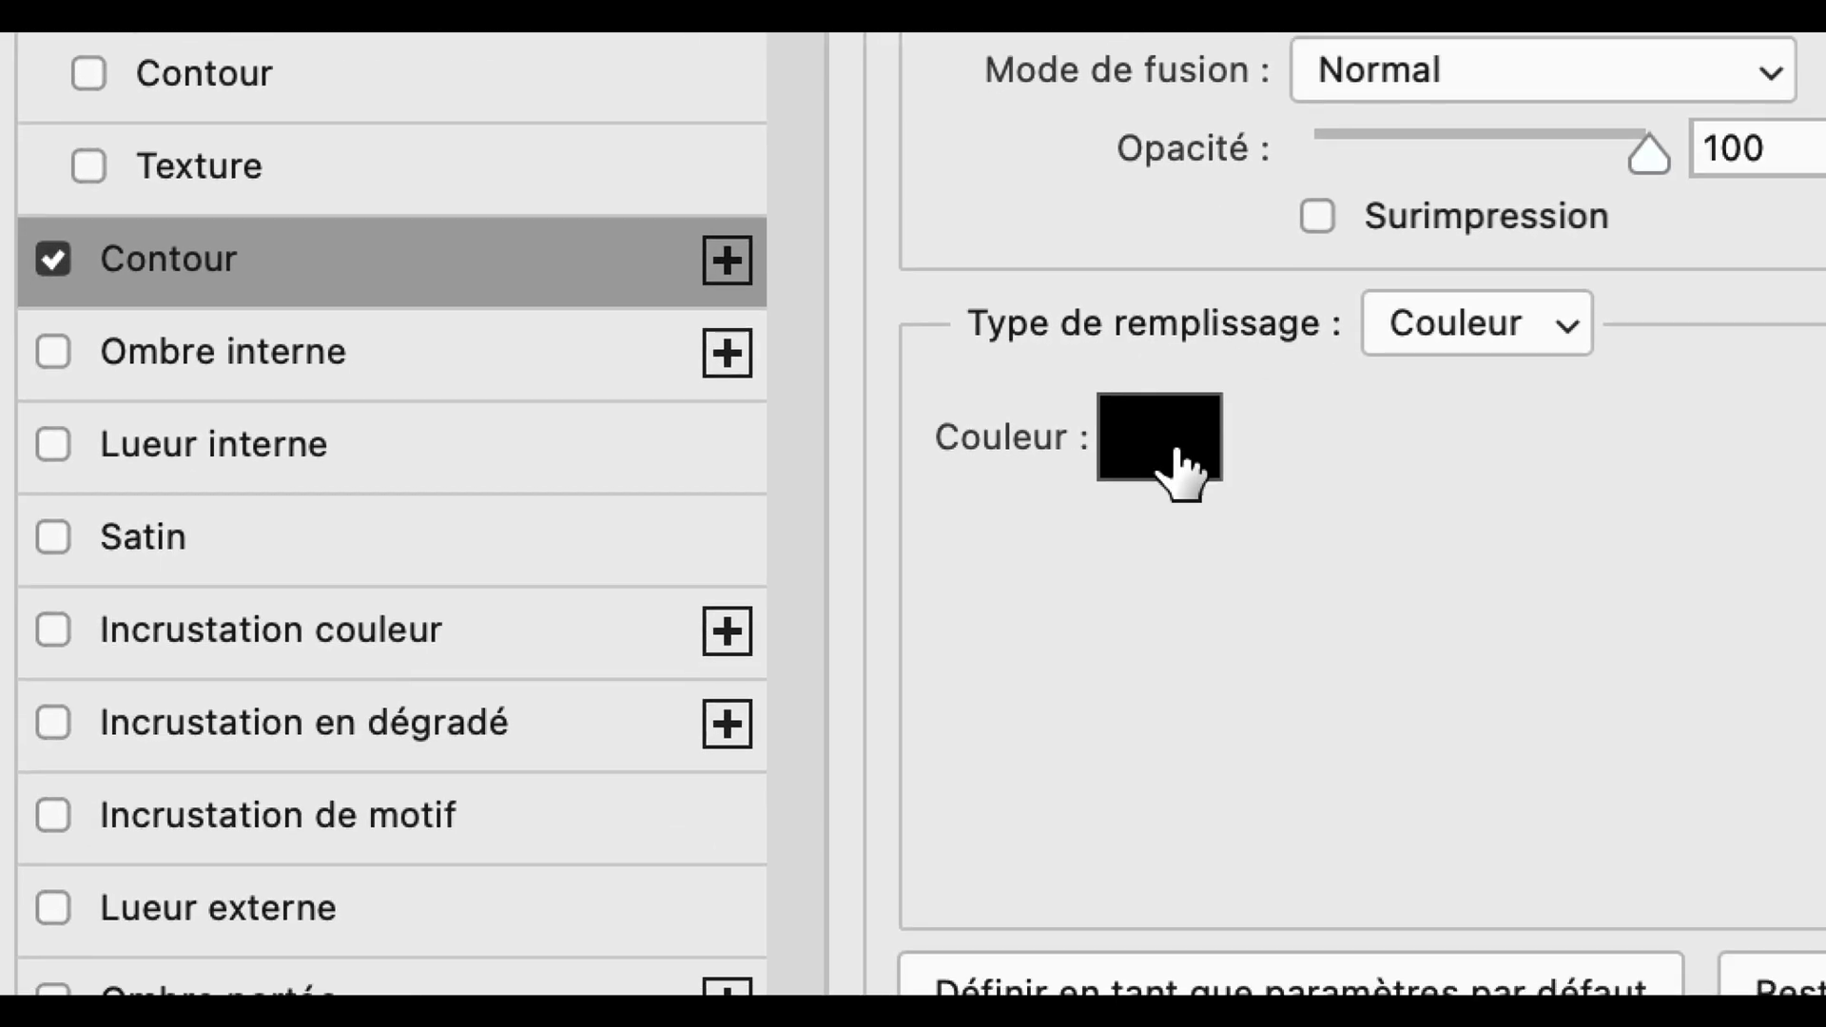
click(1176, 452)
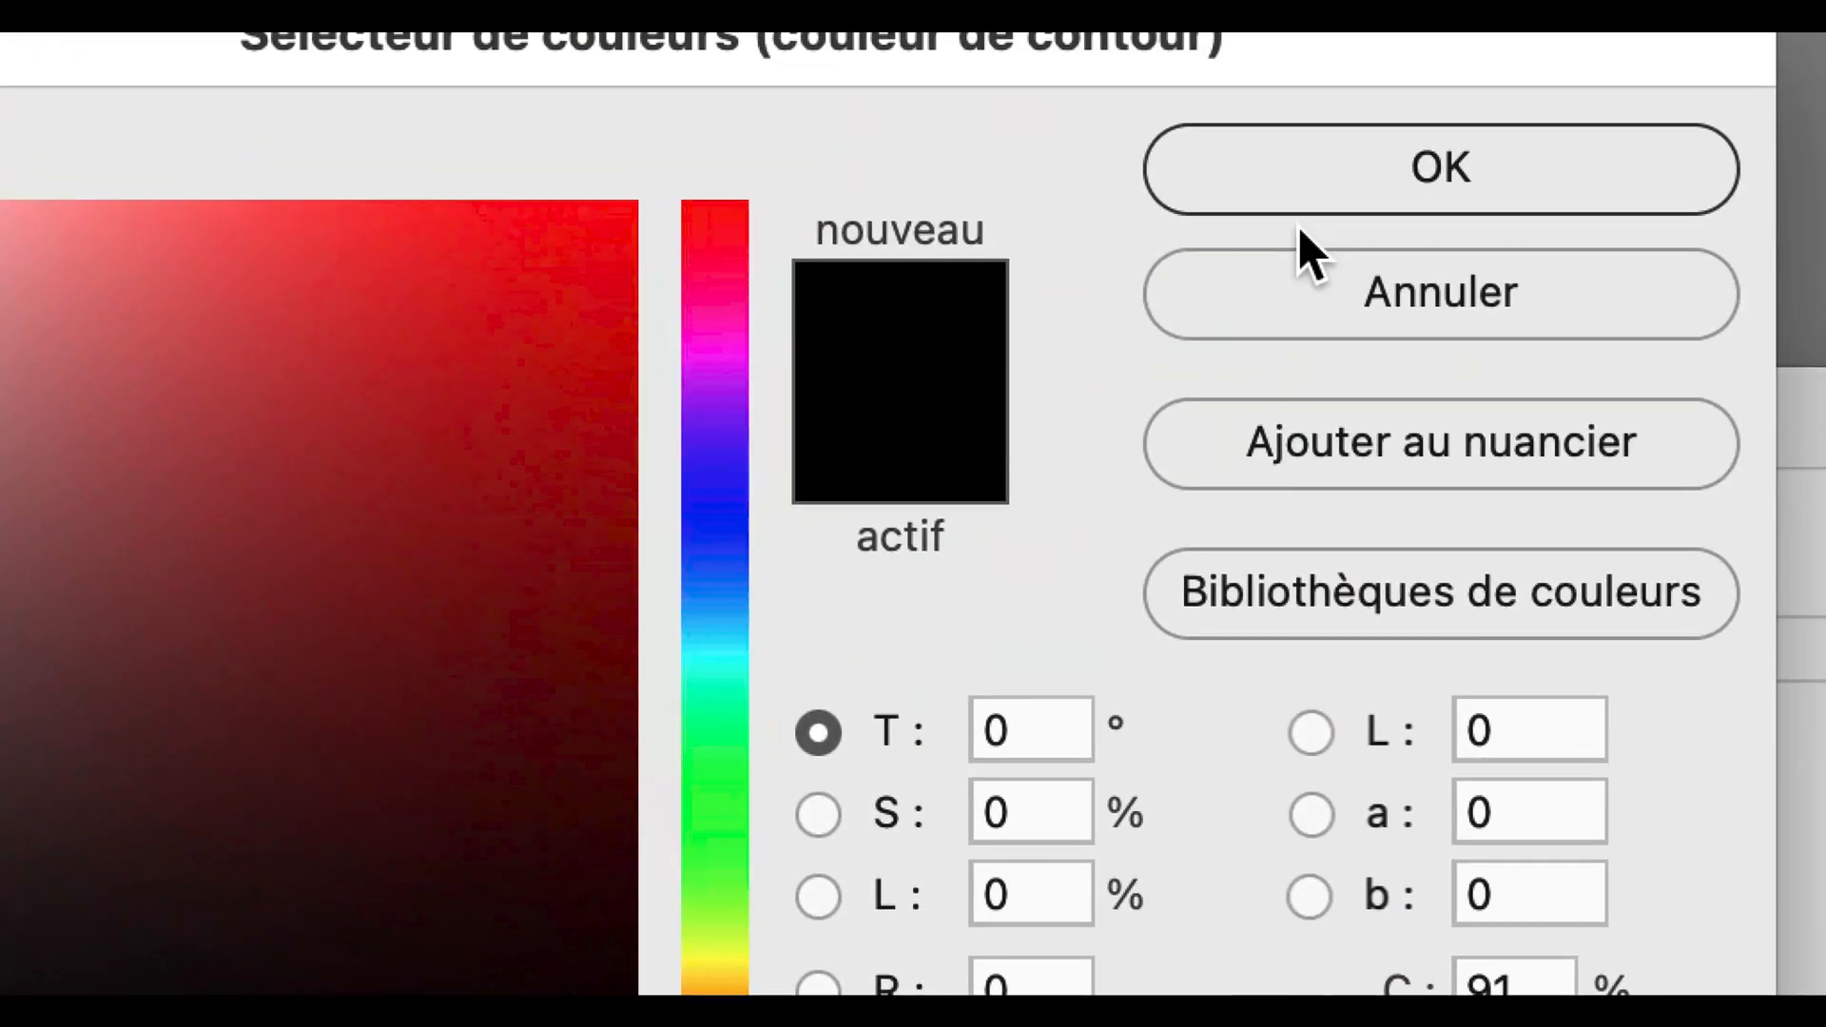
click(1296, 207)
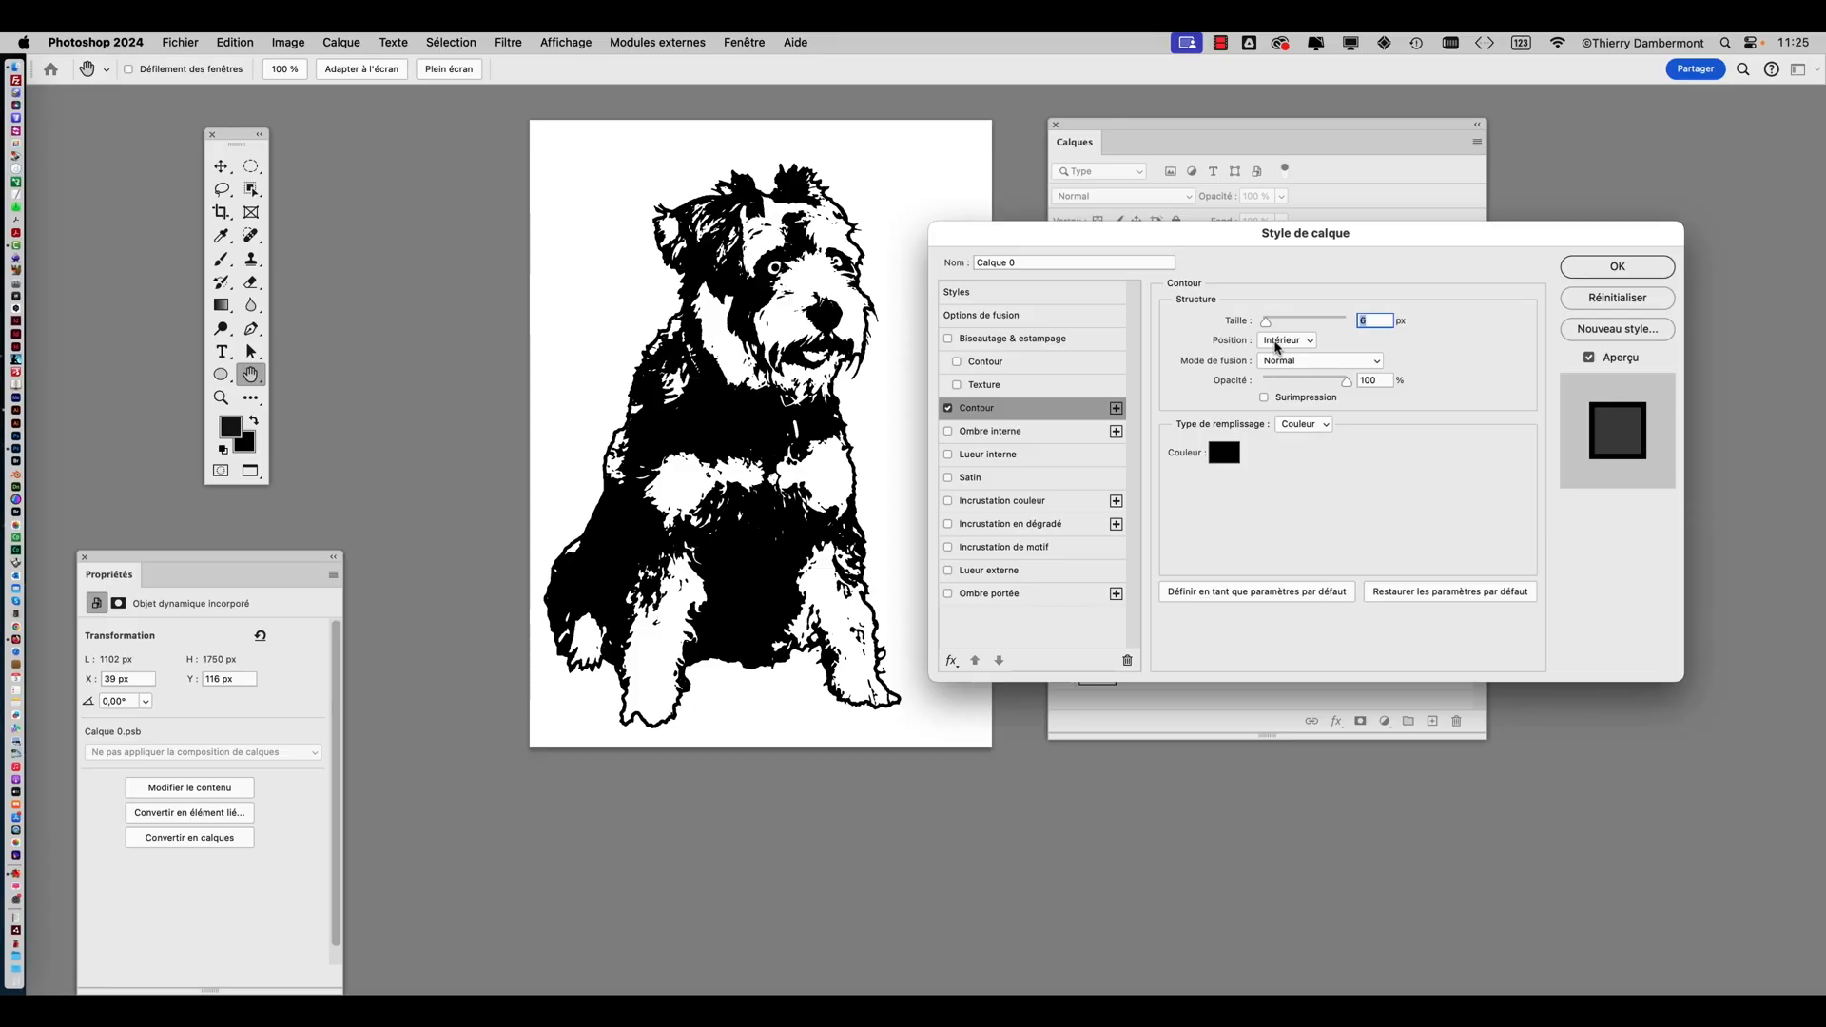
Try the Extérieur position for the stroke, examine it closely around the dog's head, and return it to Intérieur
click(1277, 346)
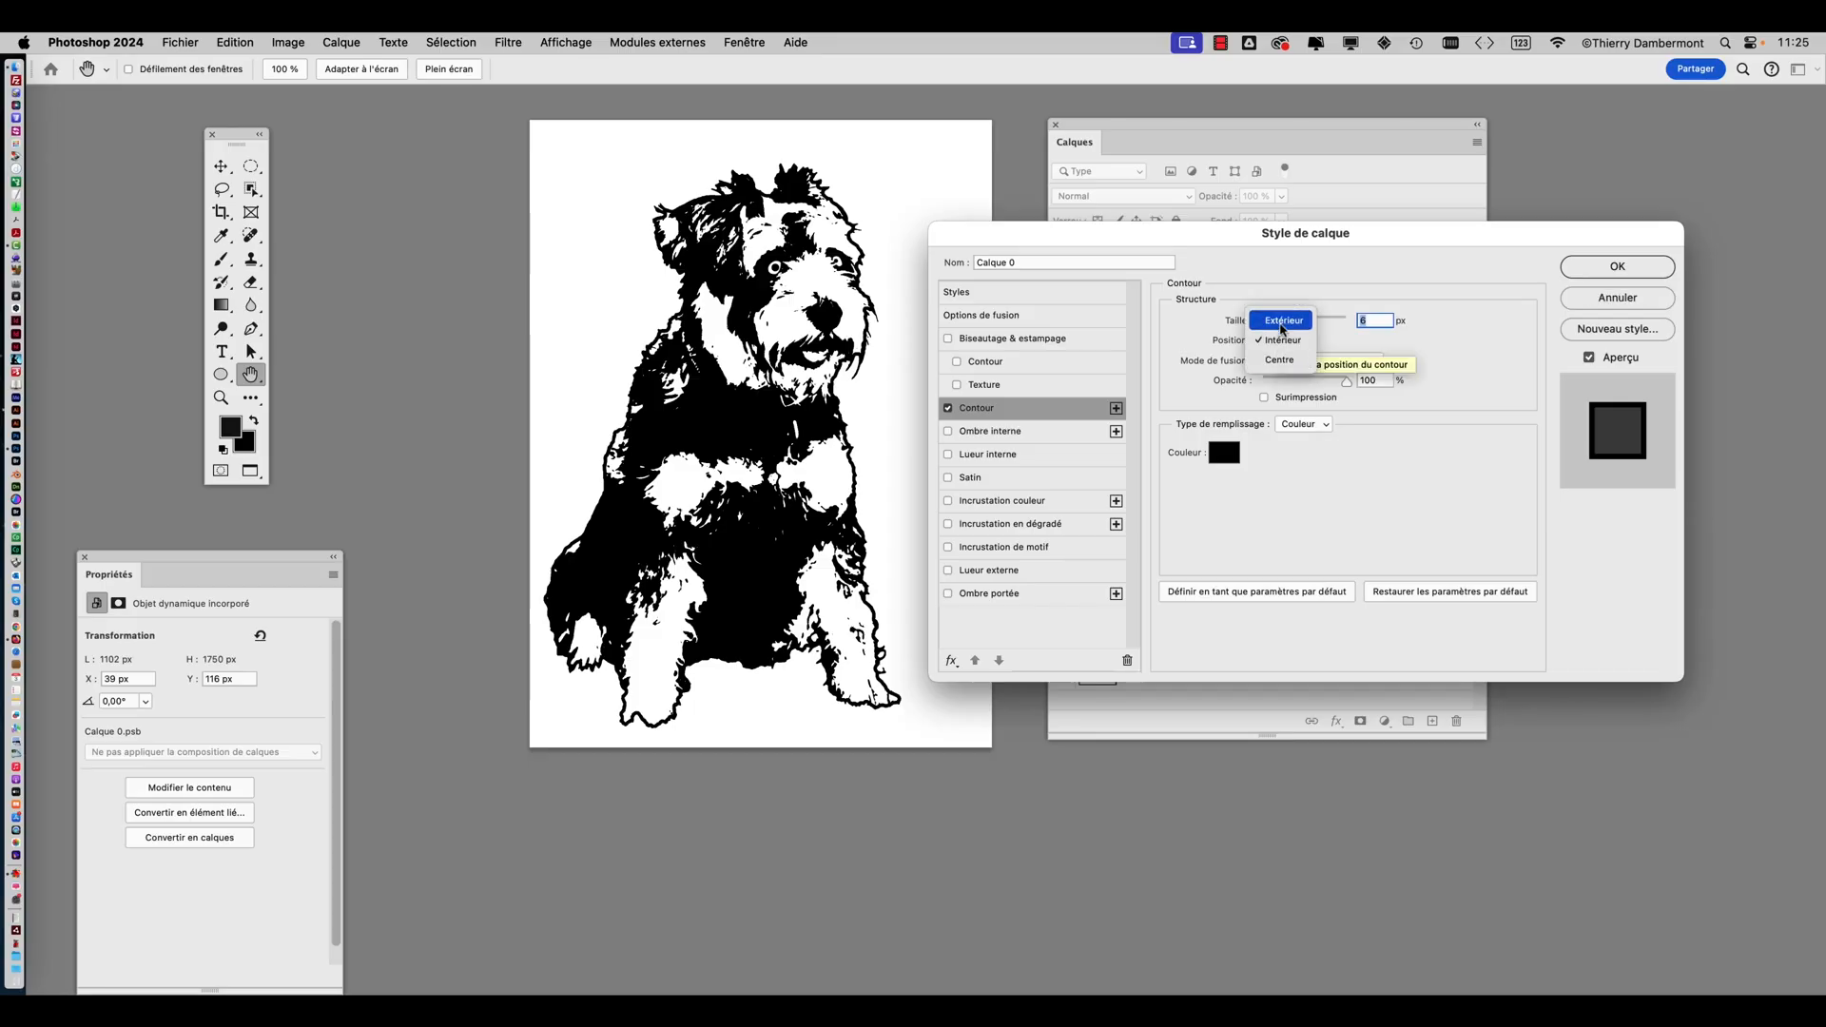
click(1281, 319)
key(alt)
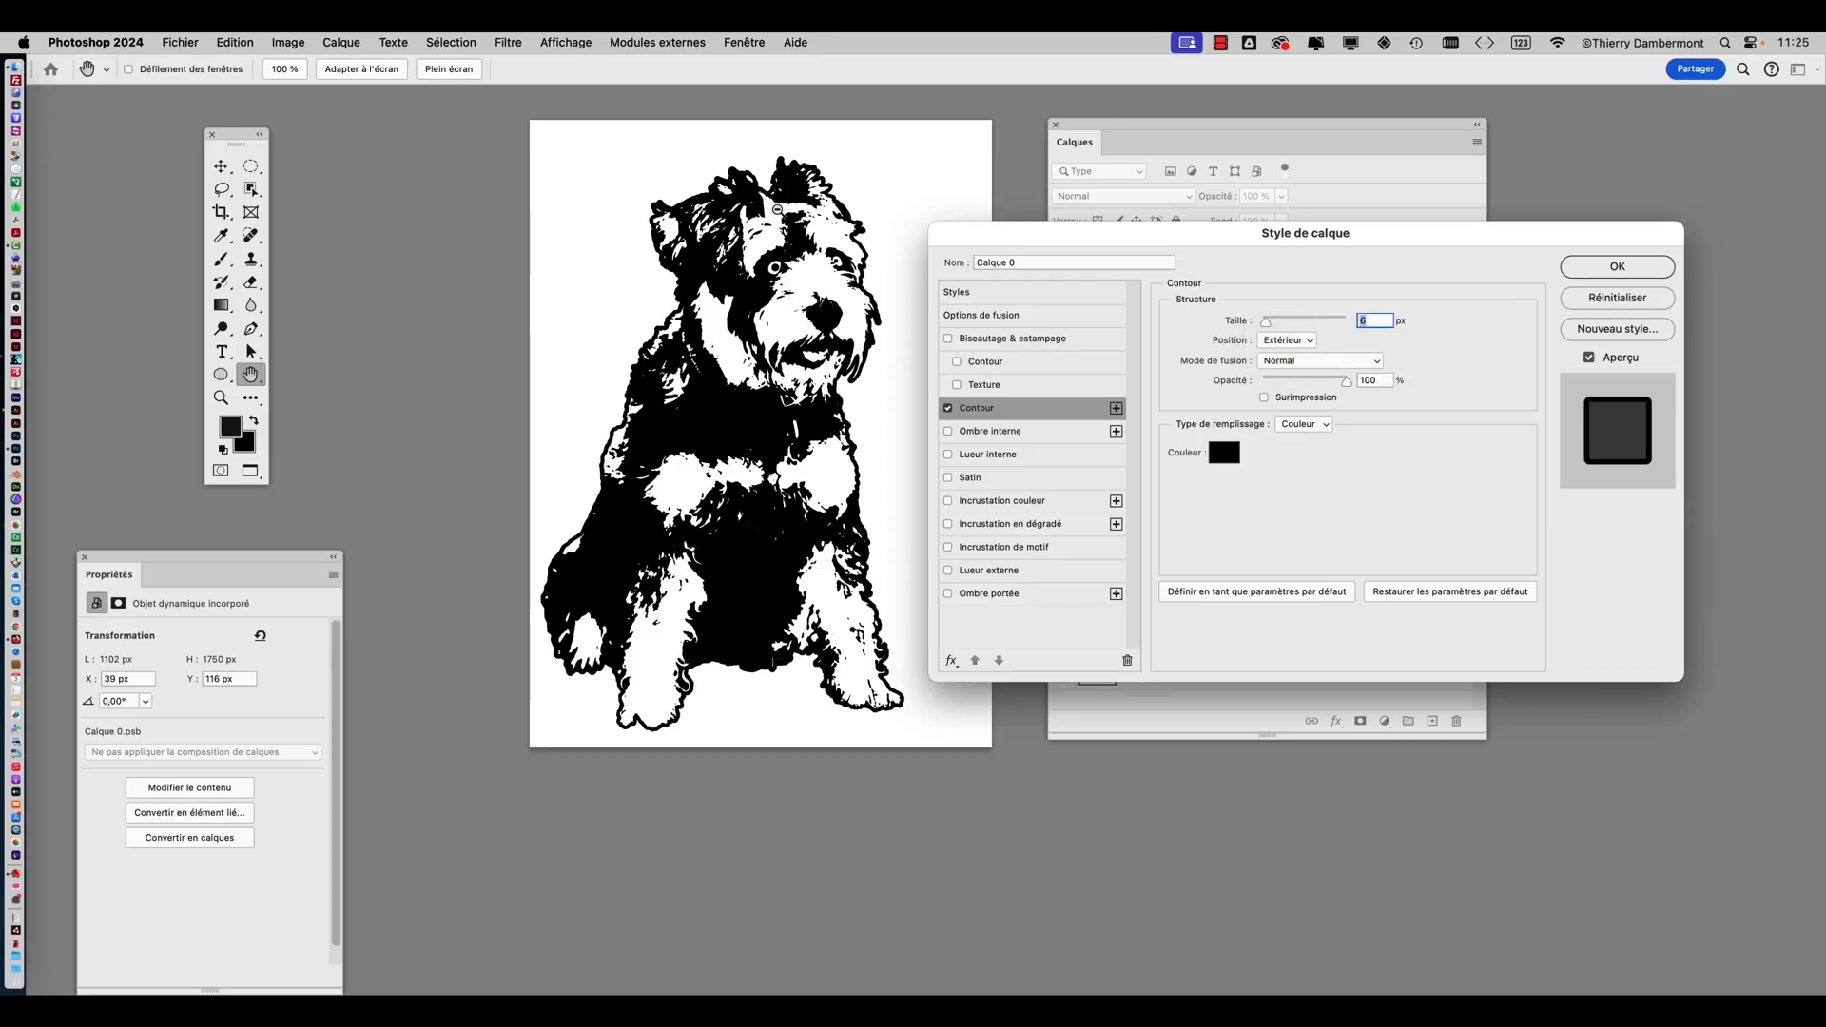
drag(954, 238, 1035, 230)
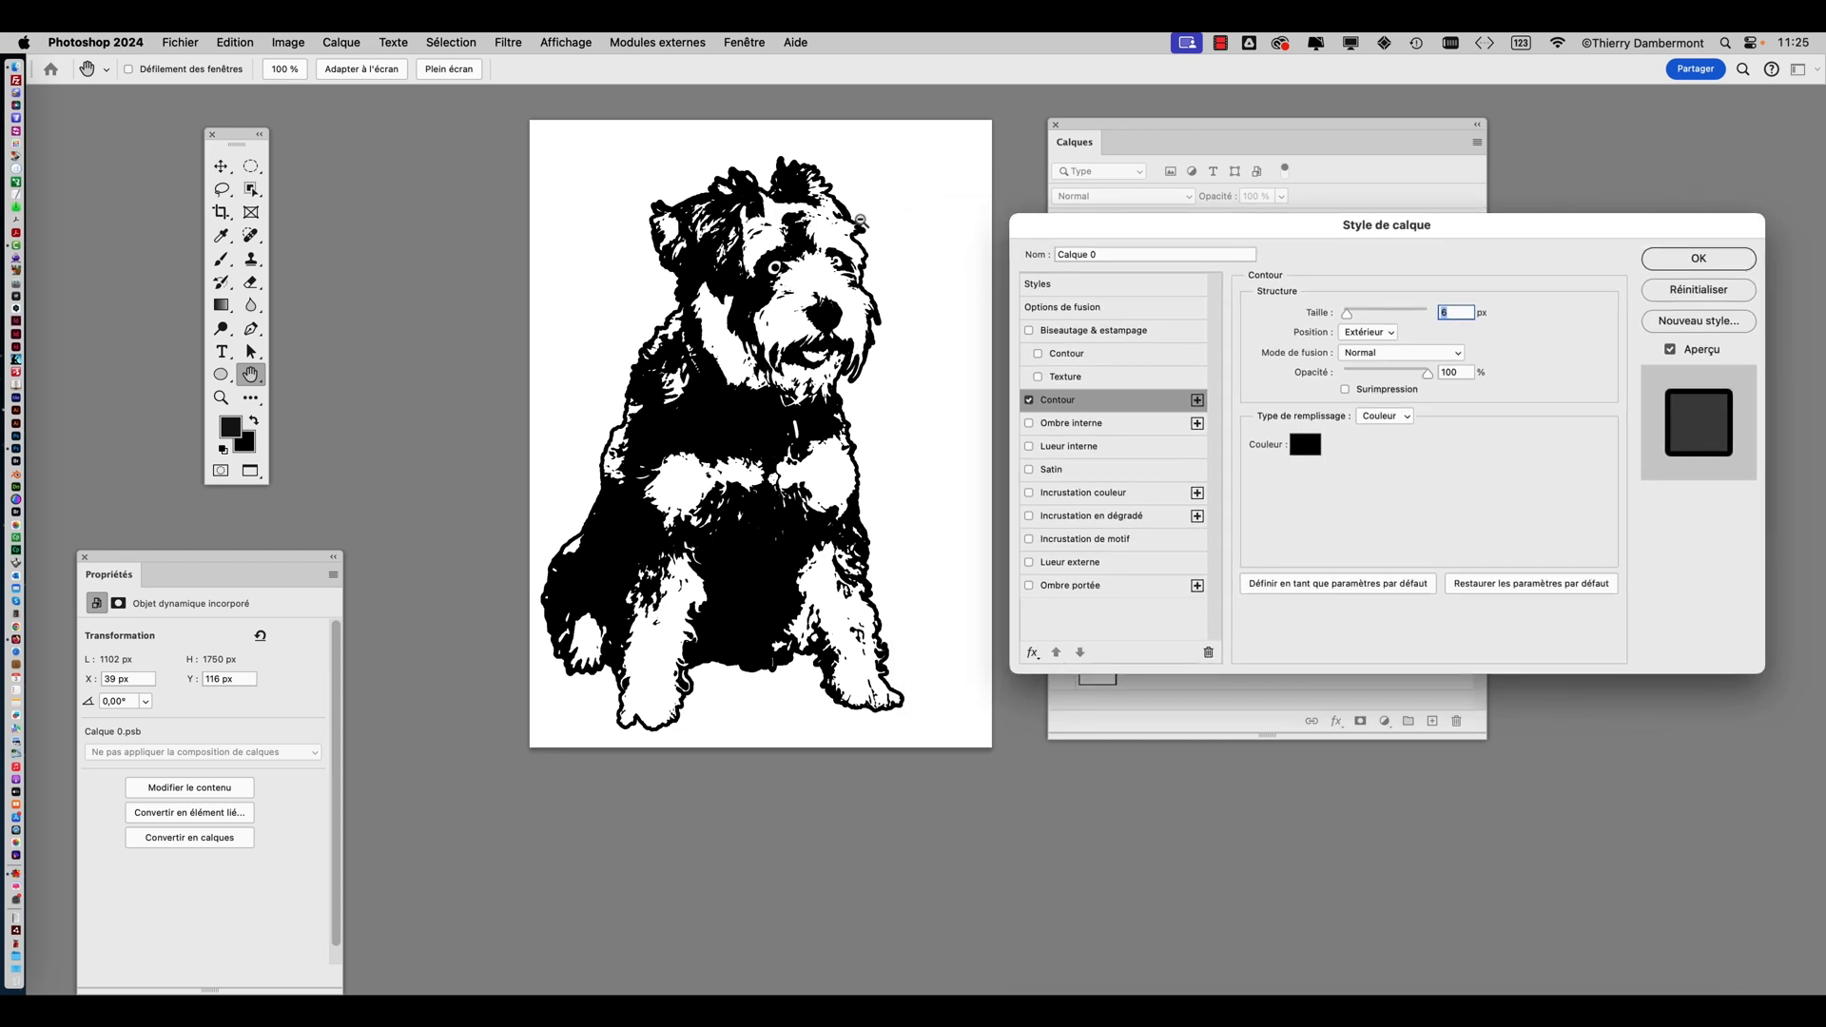
super+click(856, 218)
click(1367, 332)
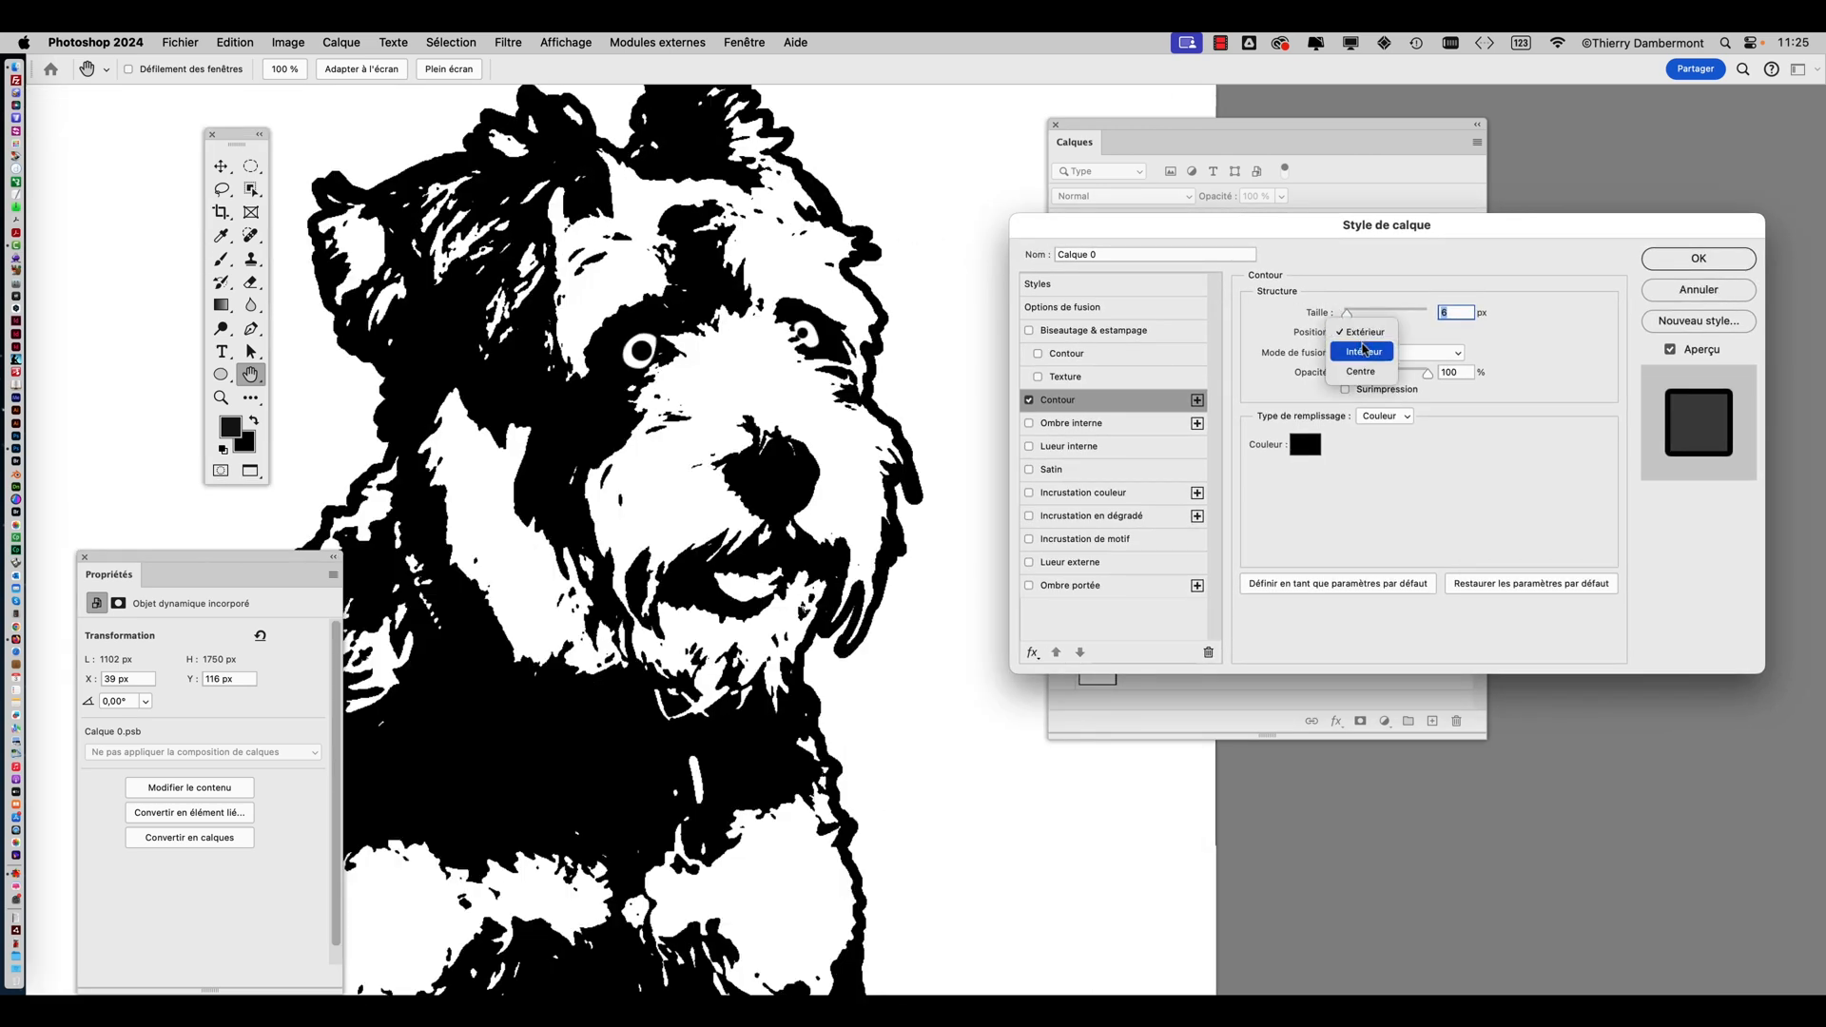
click(1366, 352)
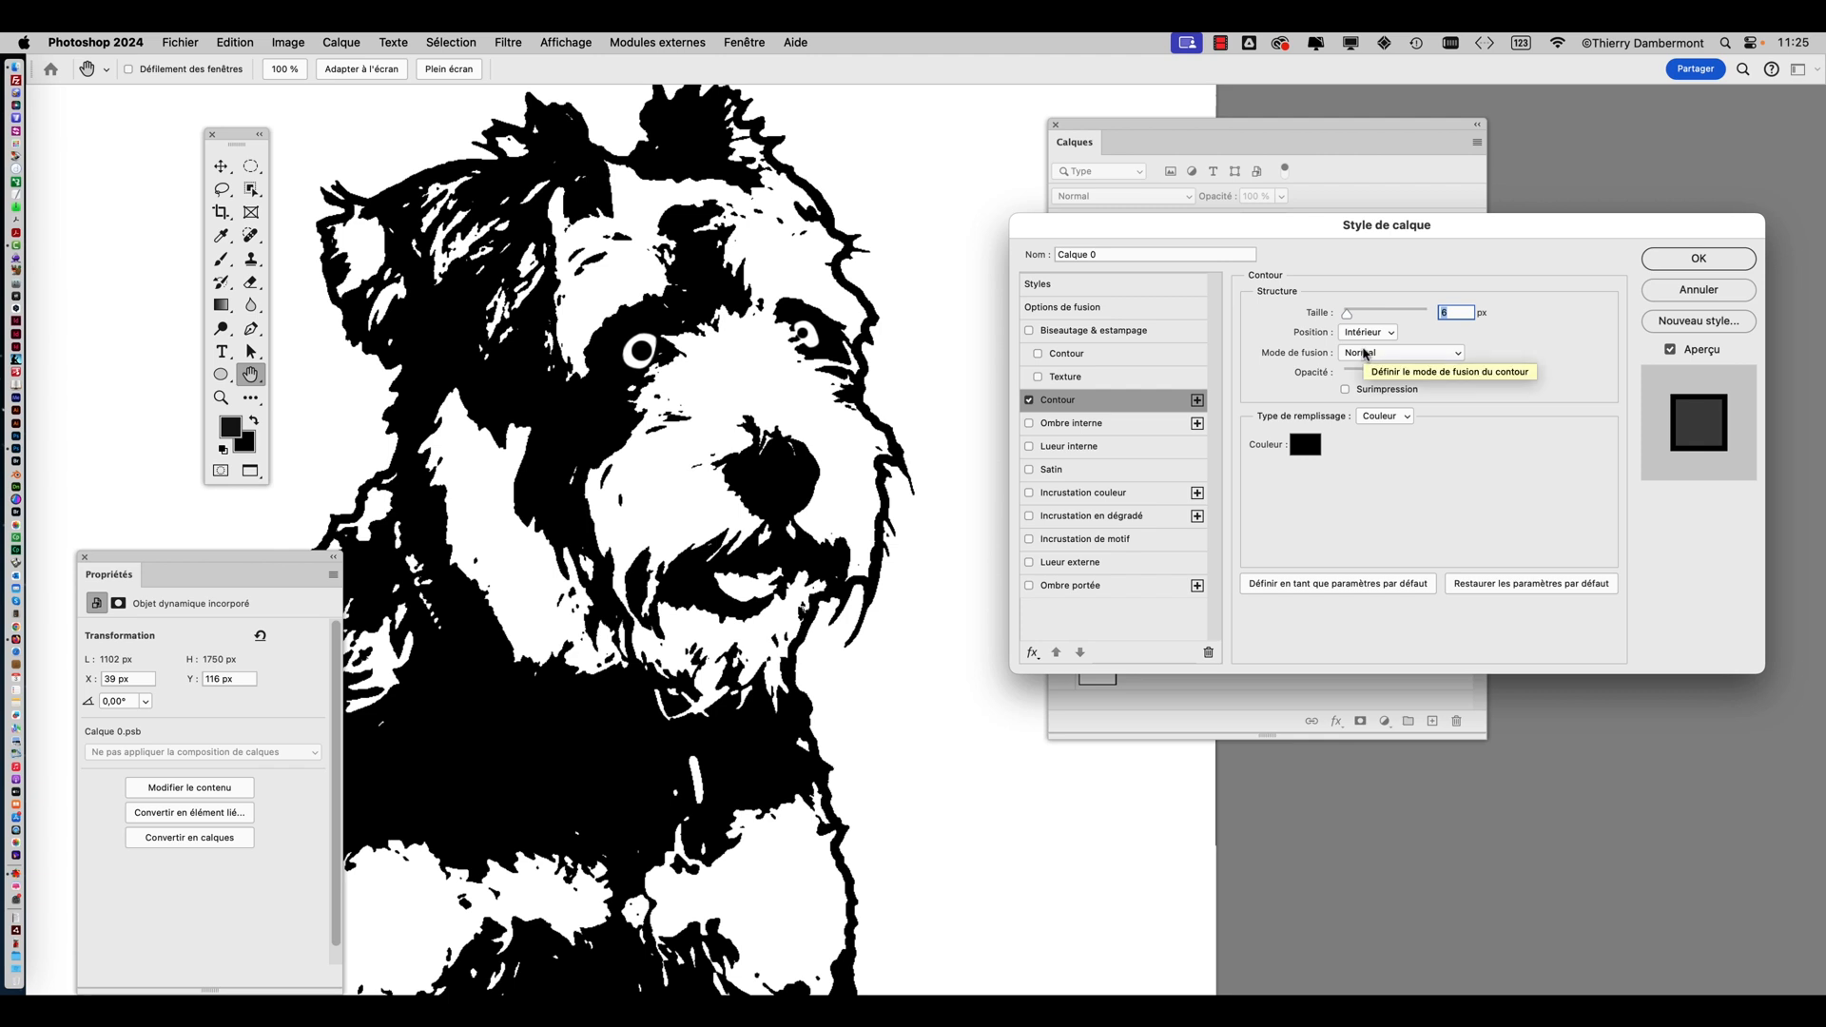
Try a thicker inner stroke of 13 px, and reduce its size by a few pixels
drag(1347, 315, 1354, 316)
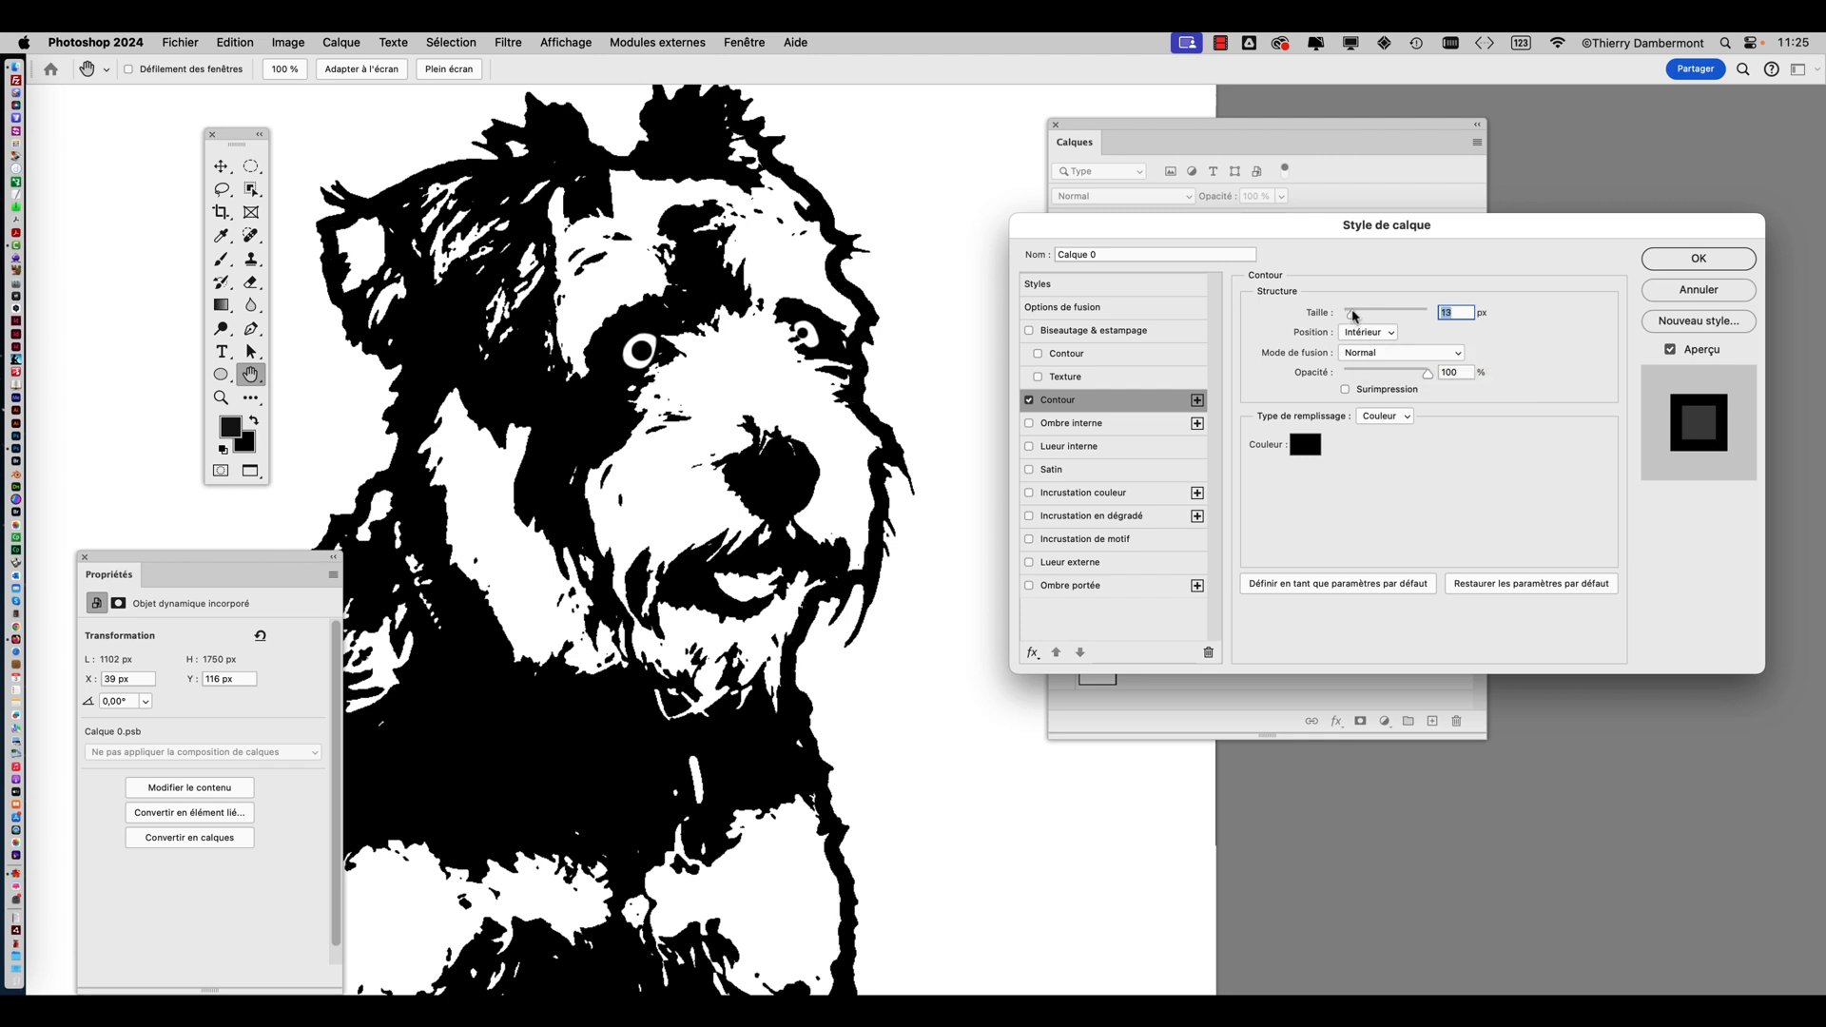
key(Down)
key(Down)
key(Down)
key(Down)
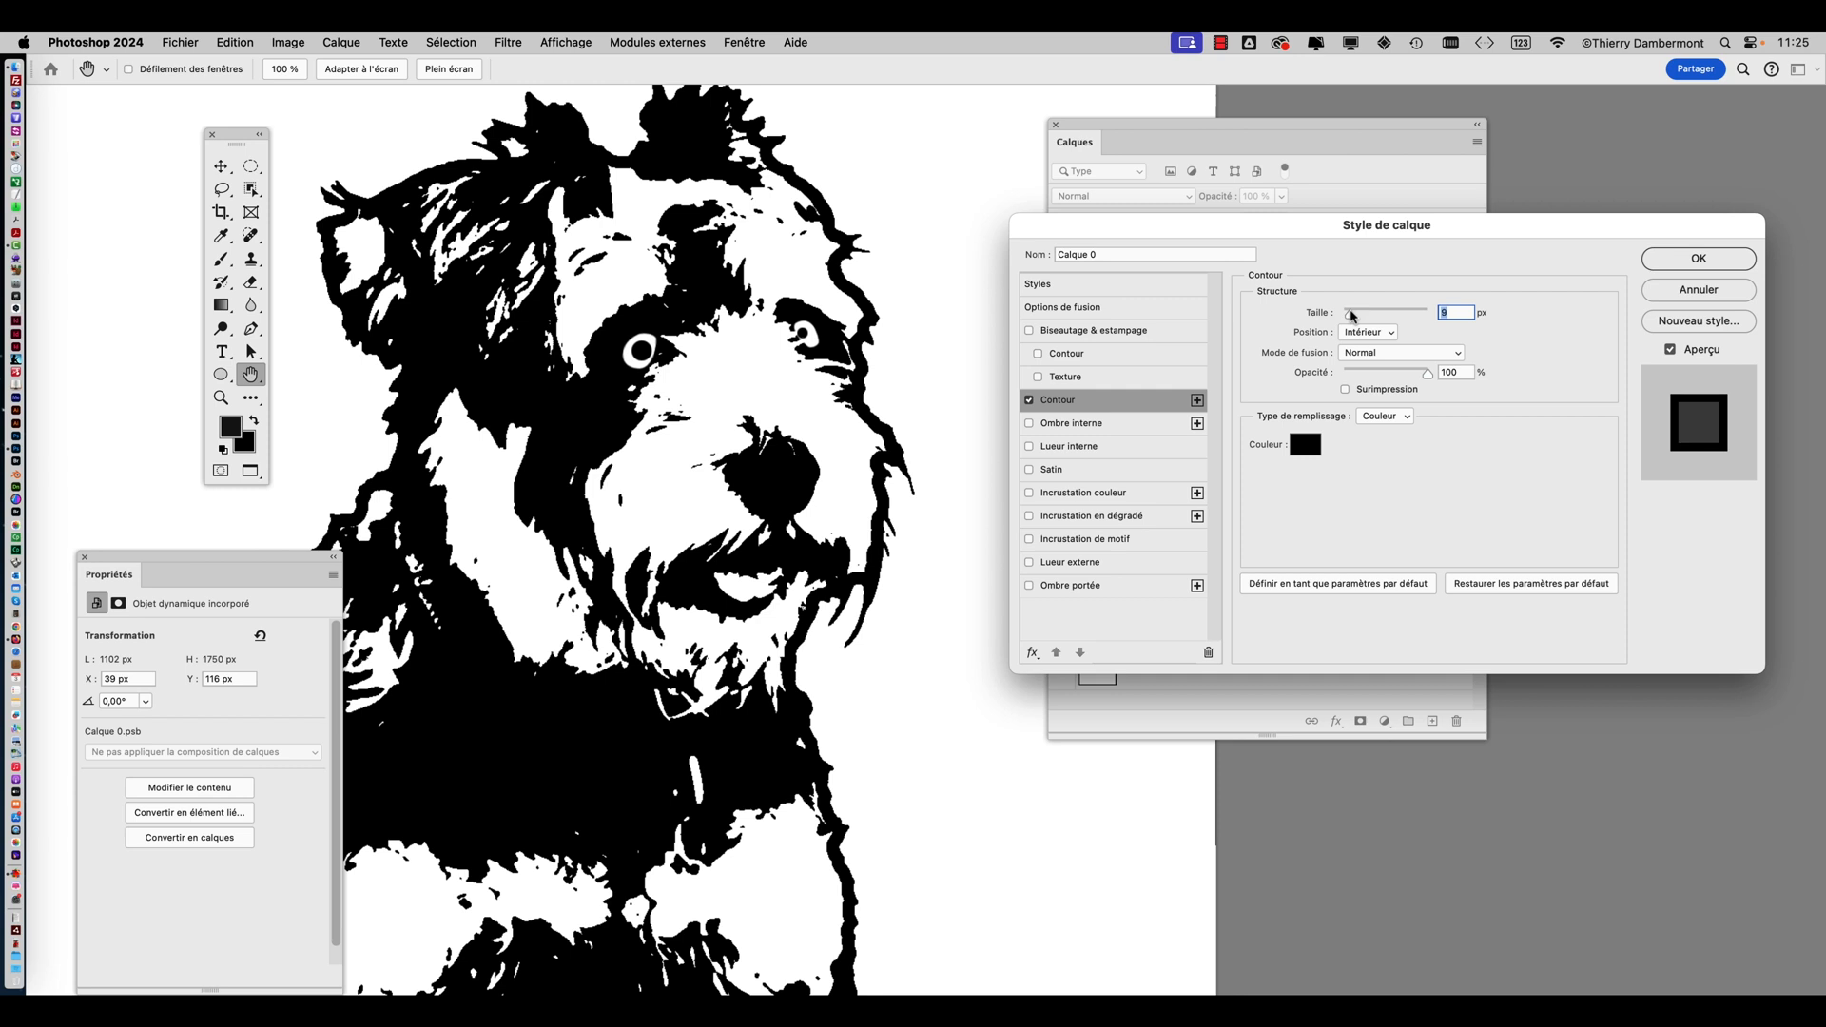
Compare the thicker stroke in the Extérieur position with the Intérieur position, ending on Intérieur
click(1357, 344)
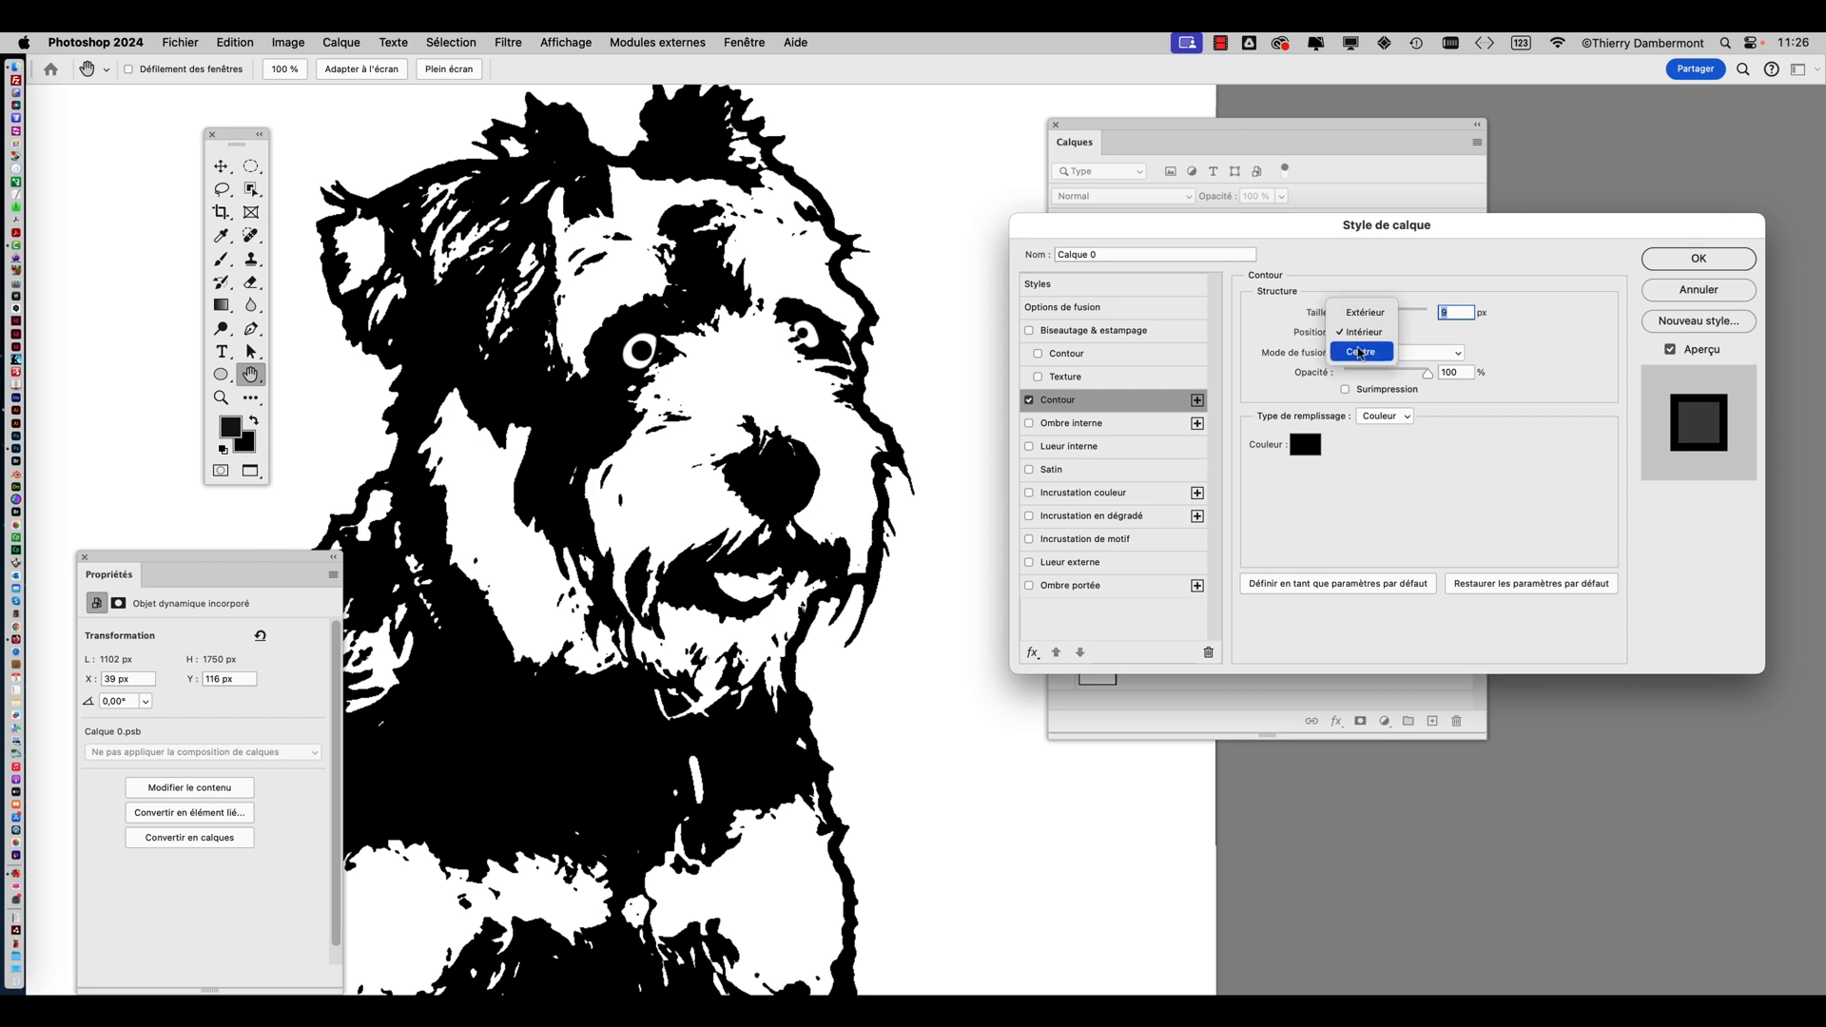
click(1359, 320)
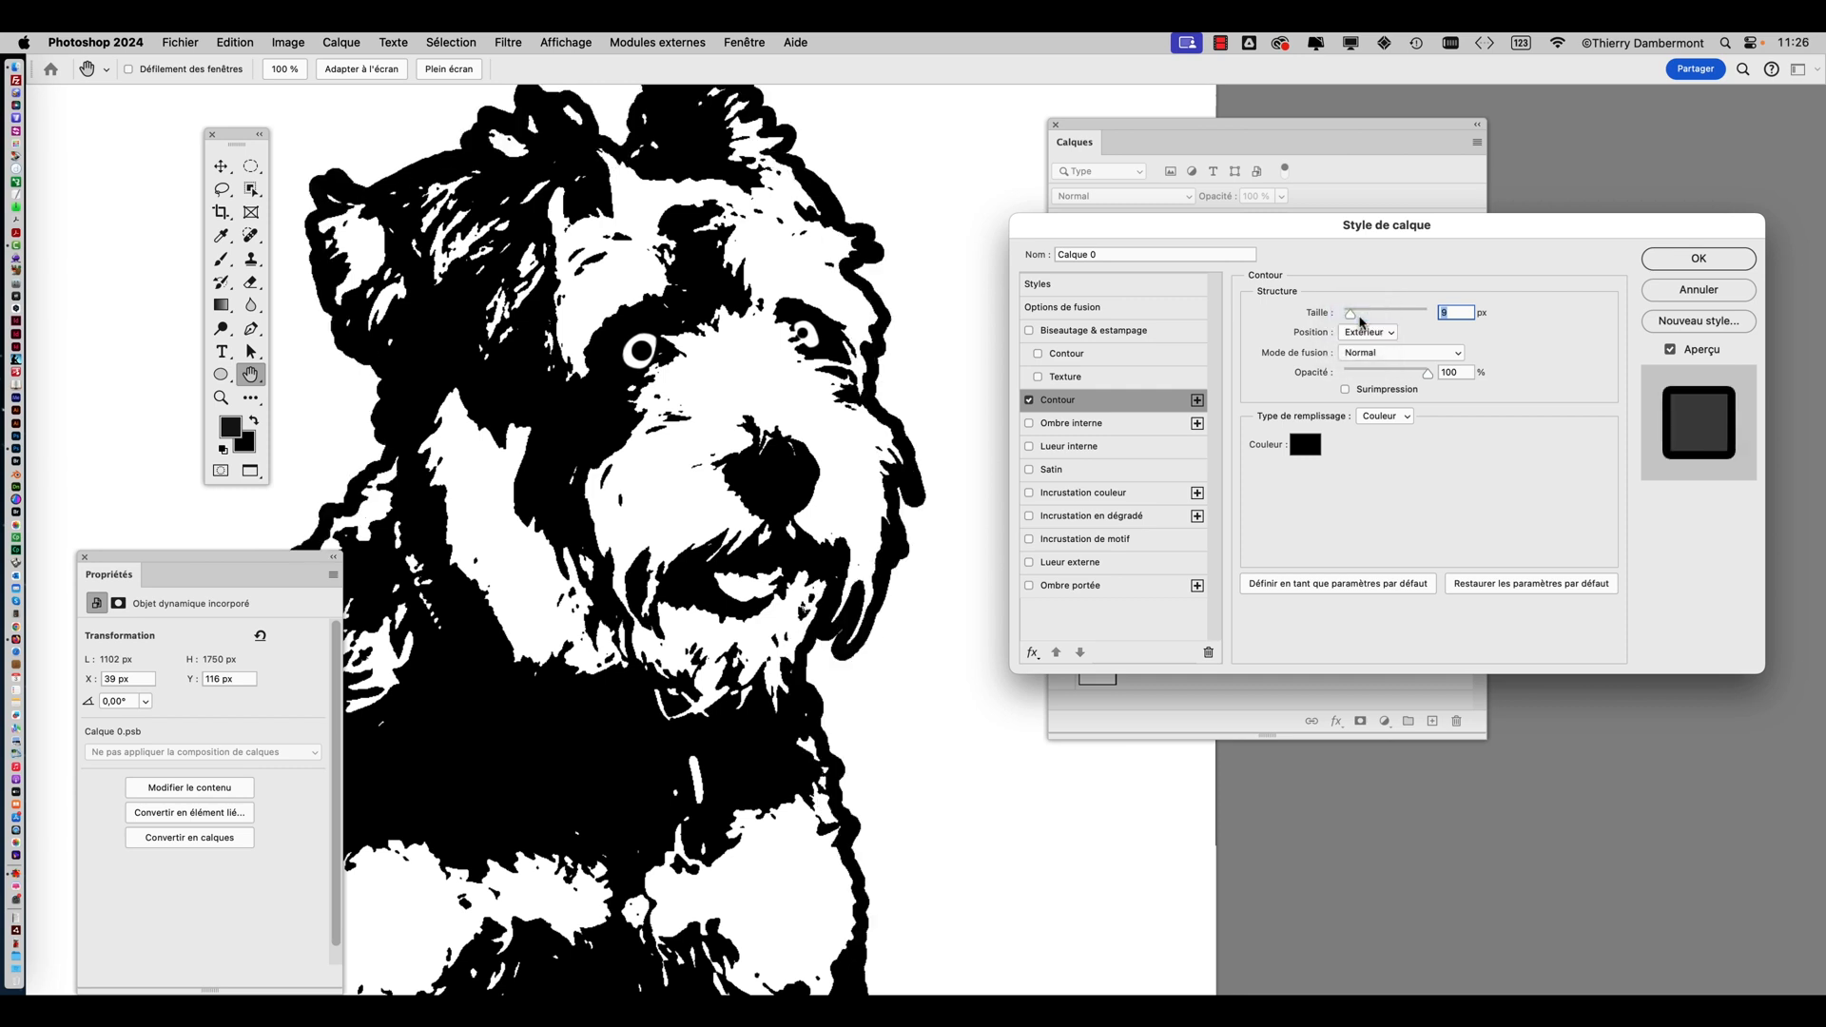
click(1366, 331)
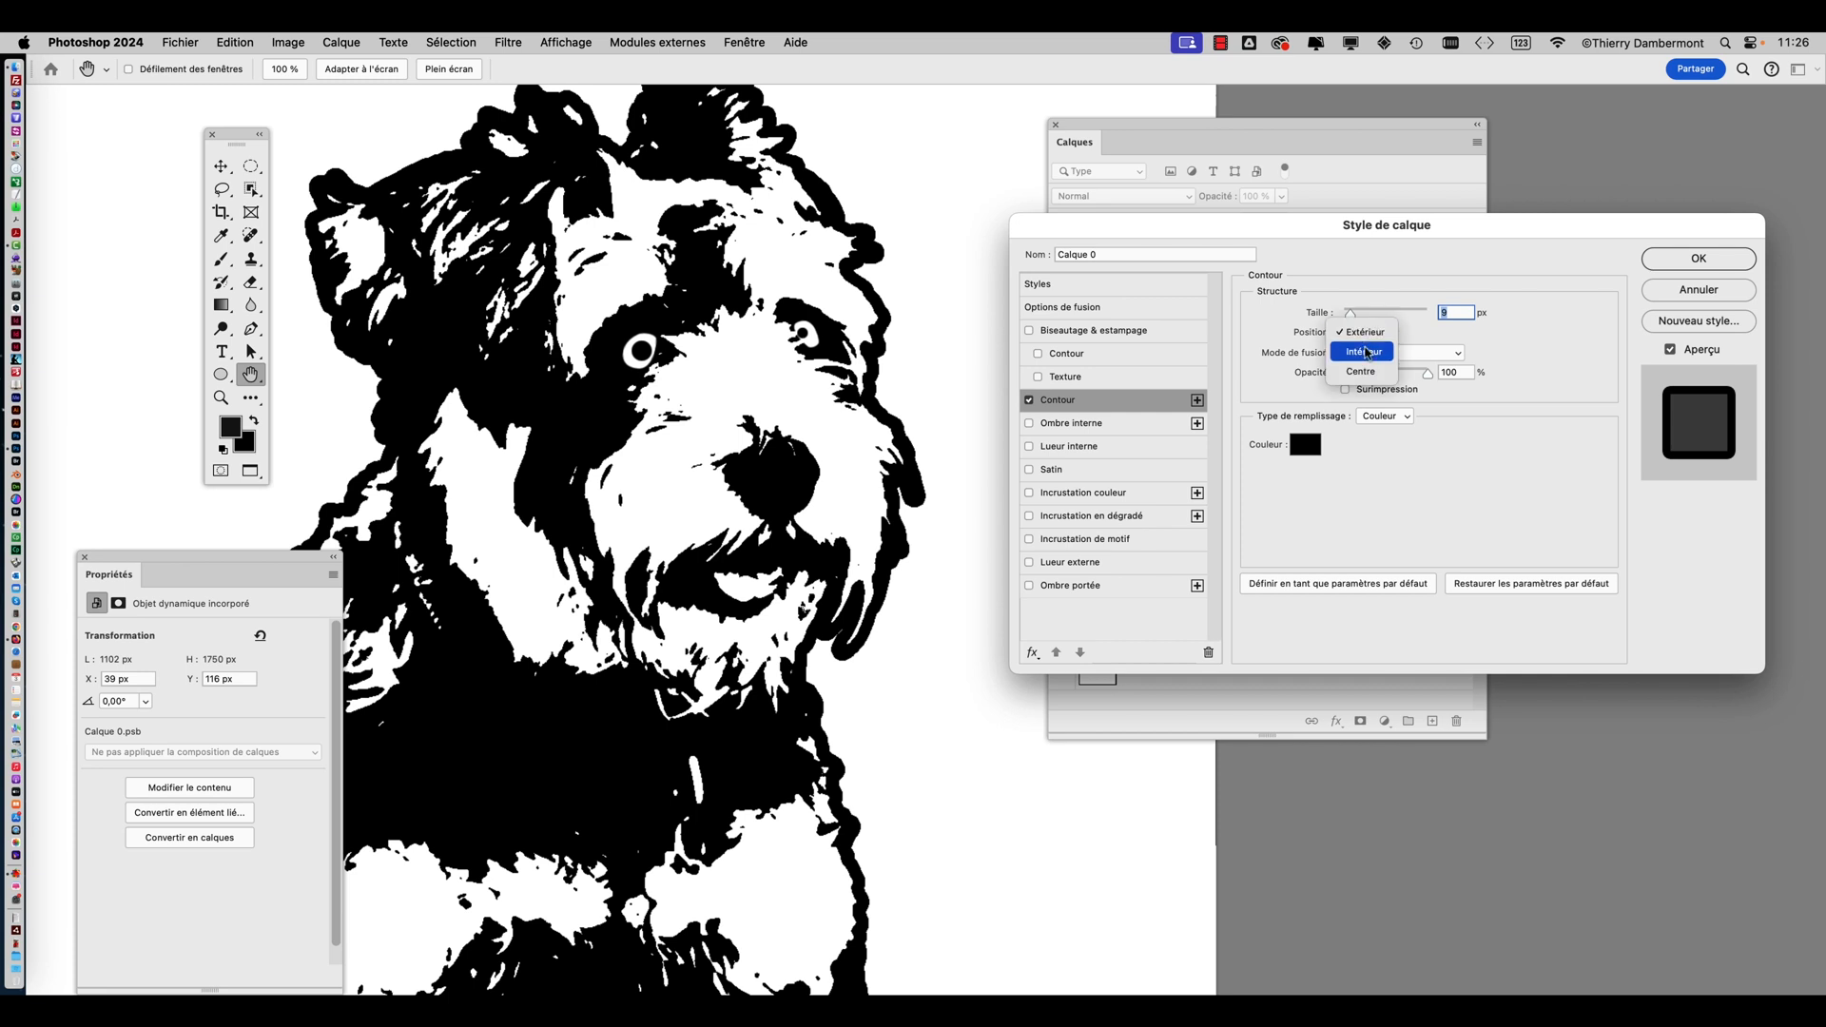
click(1366, 352)
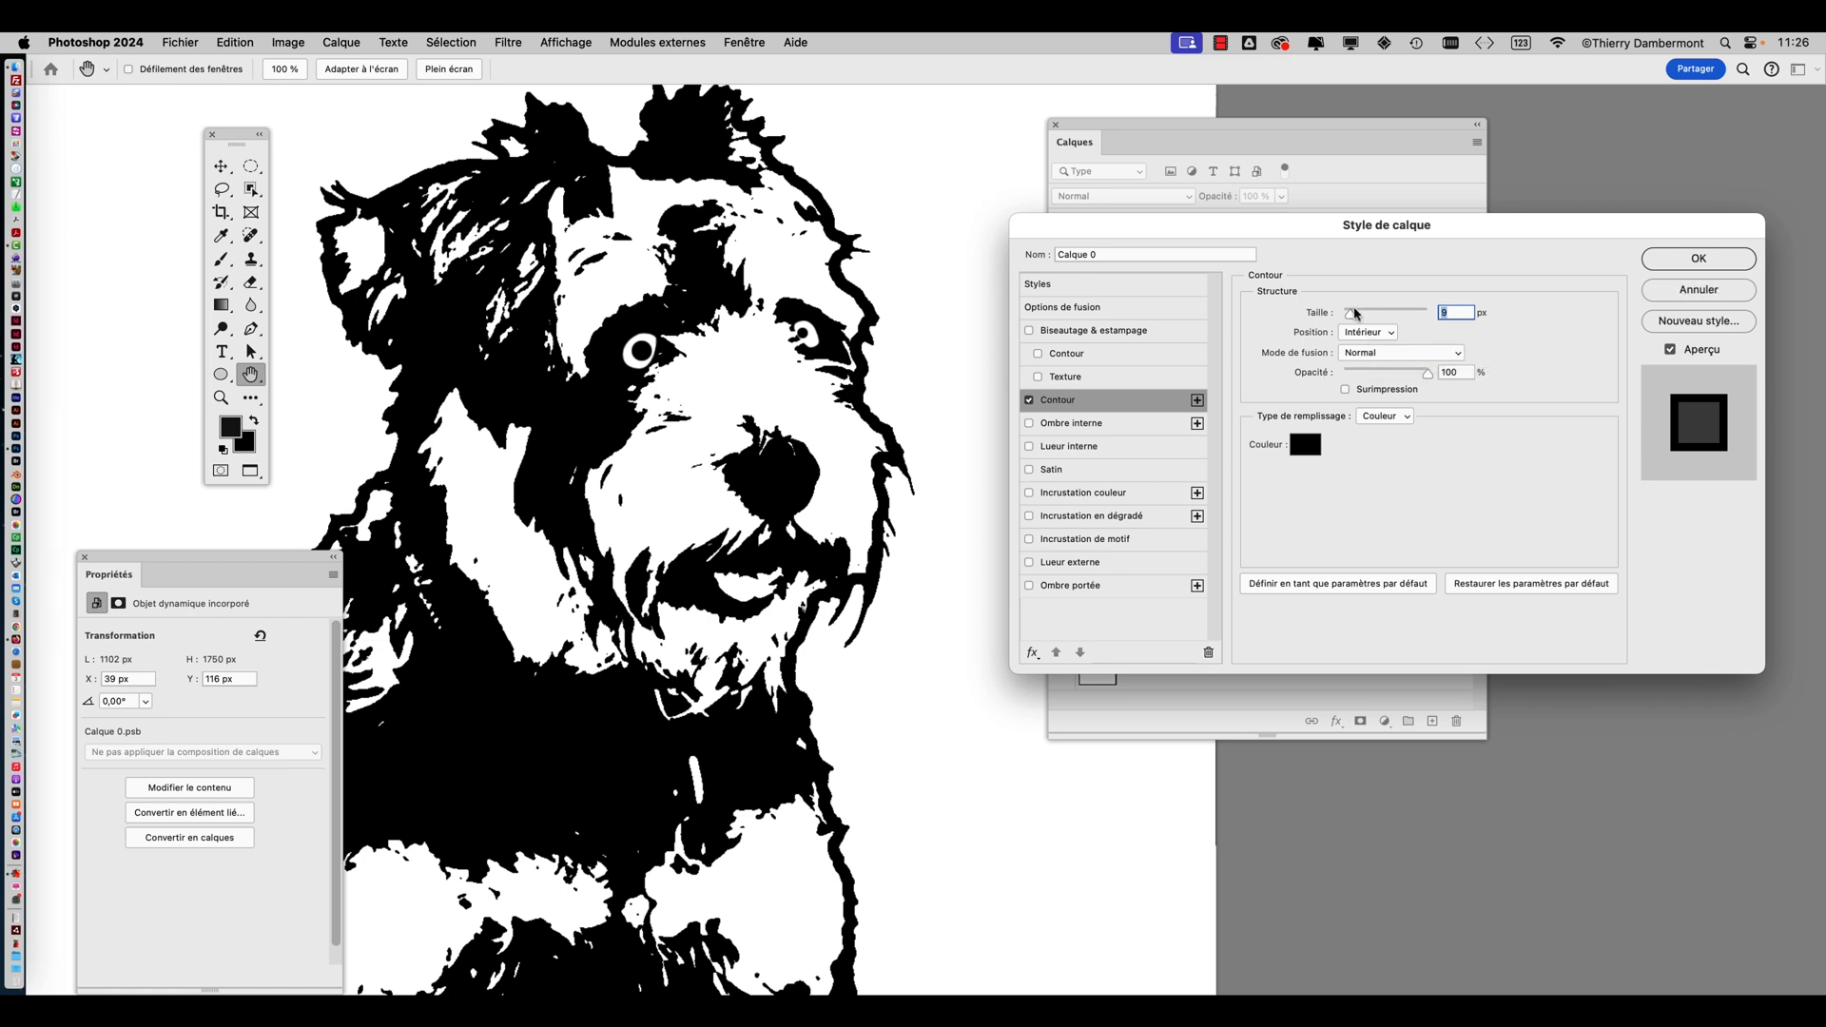
Try a very thin inner stroke and inspect the outline along the dog's legs and paws
drag(1355, 314, 1349, 318)
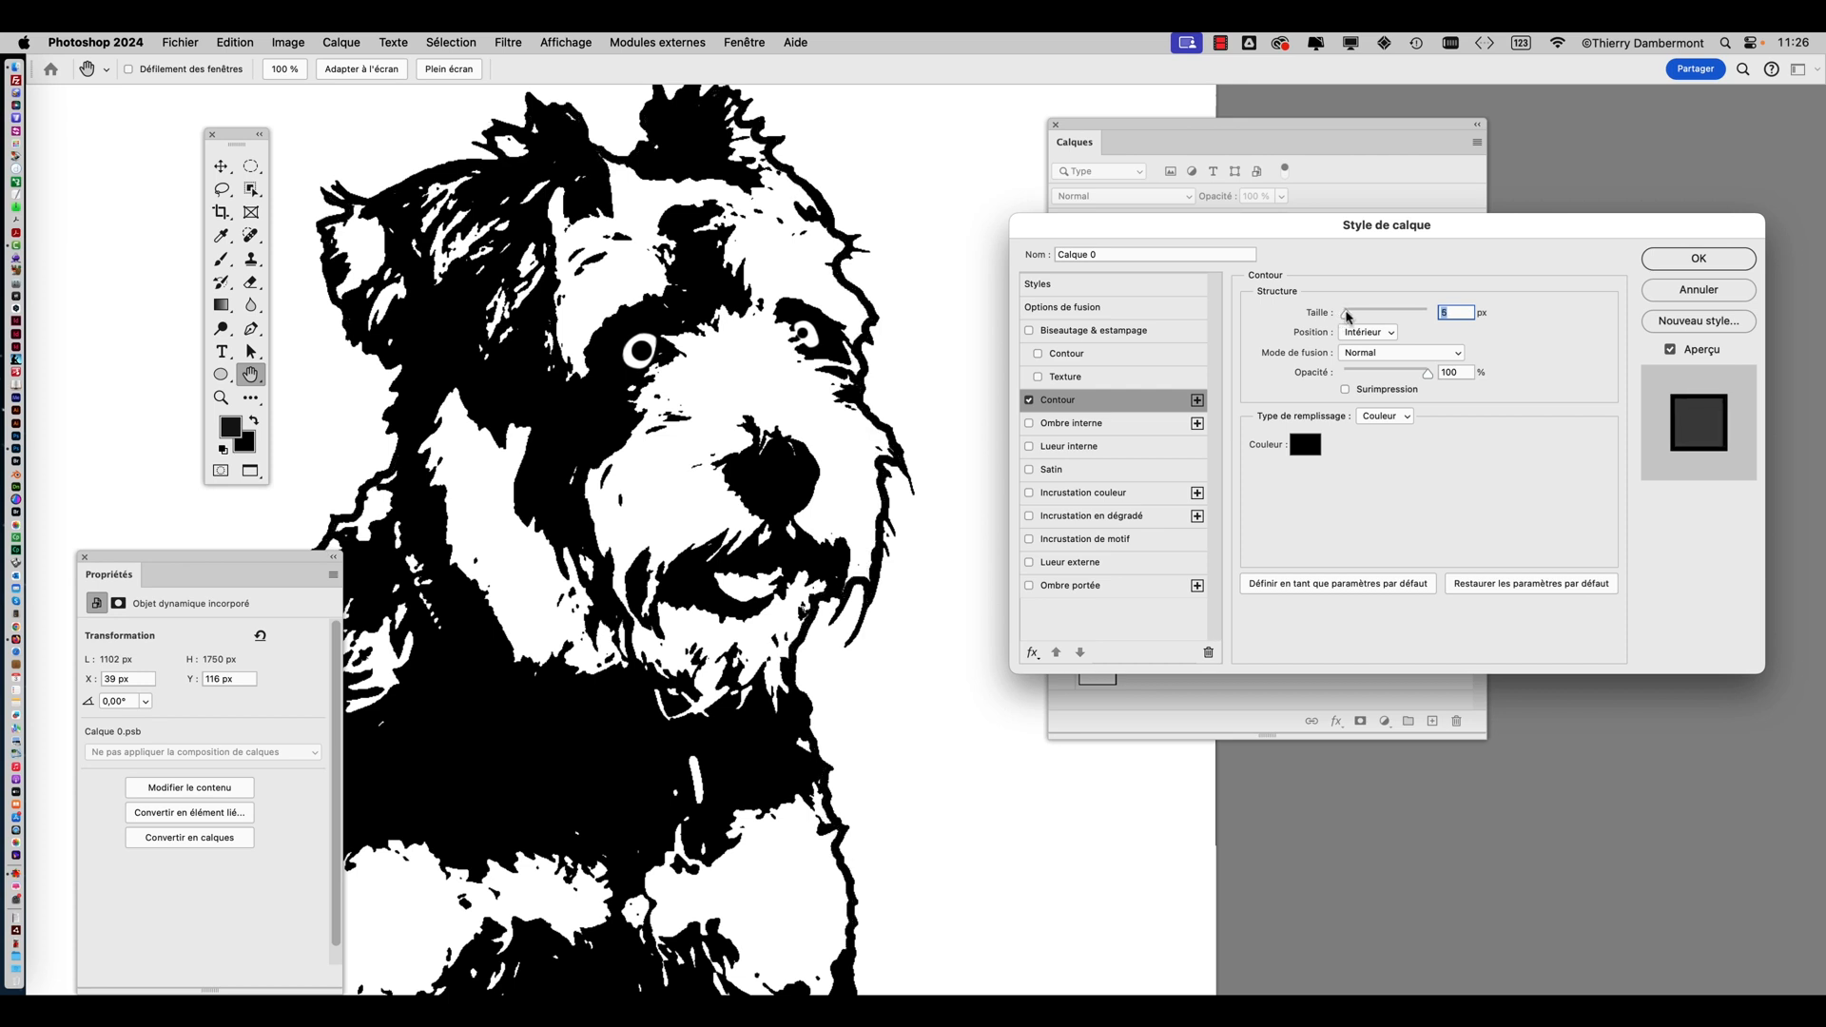
key(Down)
key(Down)
key(Down)
key(Down)
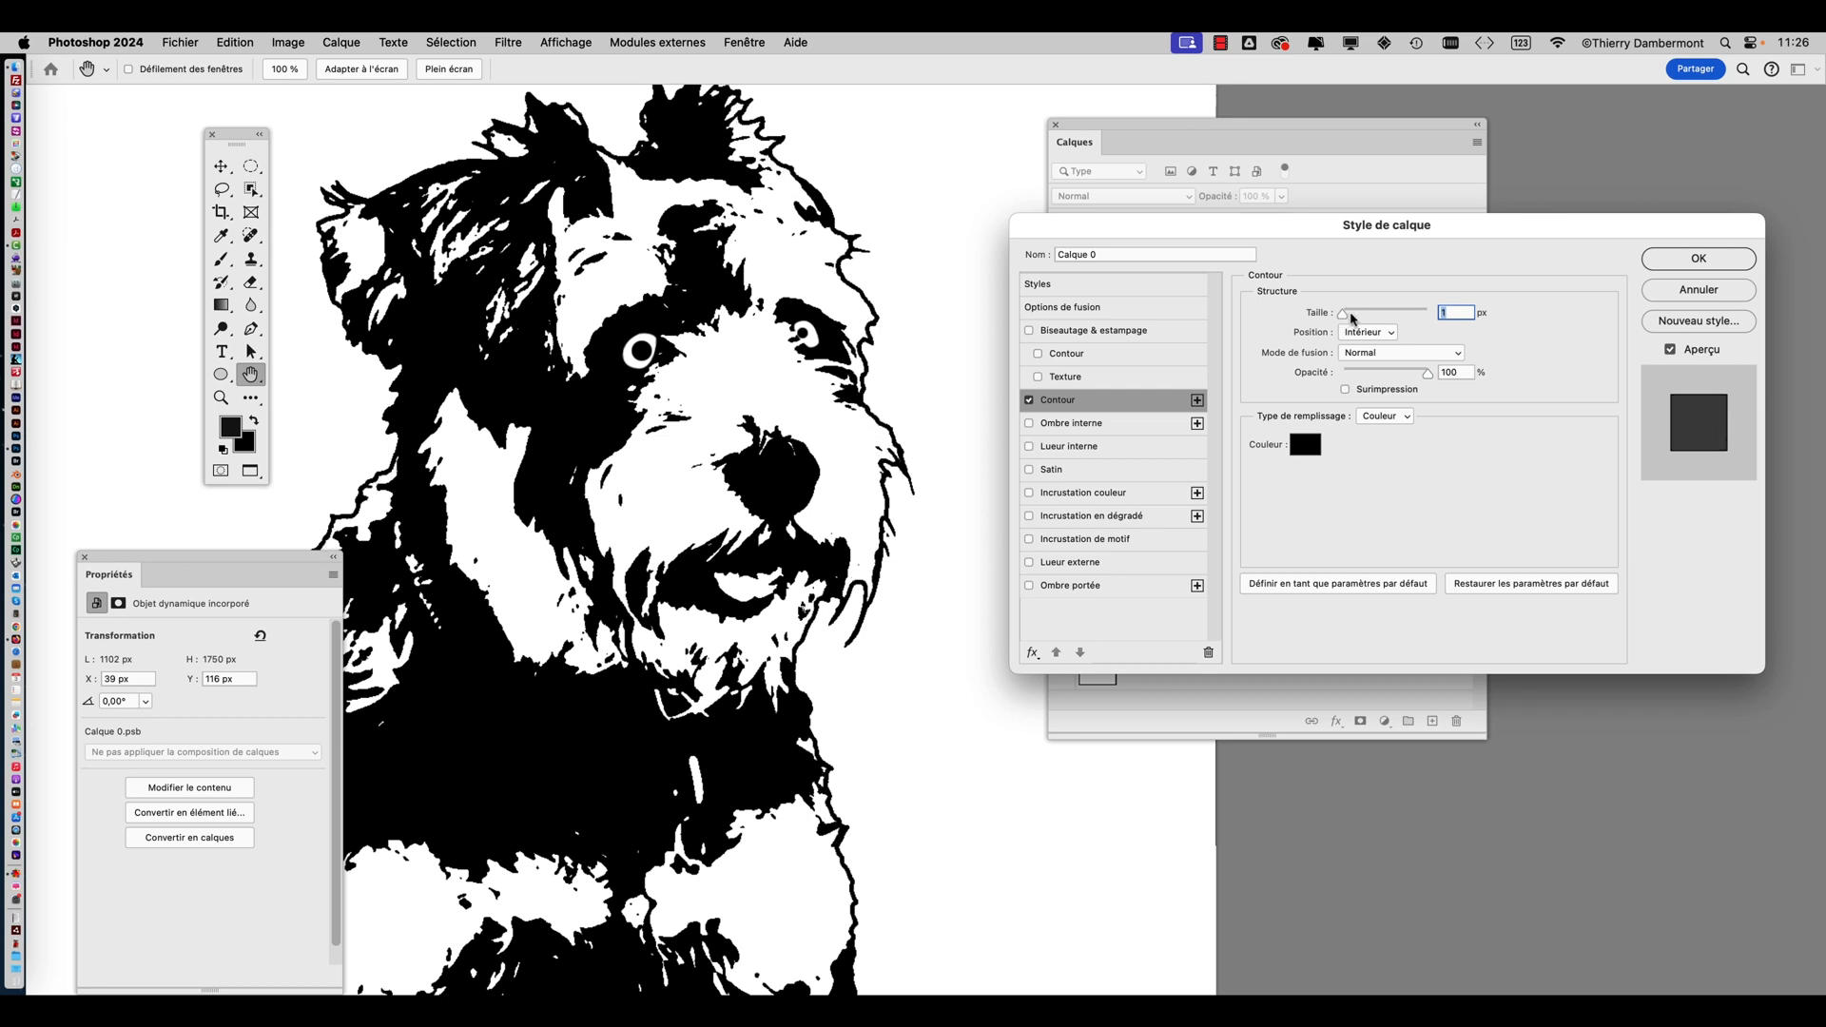
key(alt)
scroll(879, 602, down, 10)
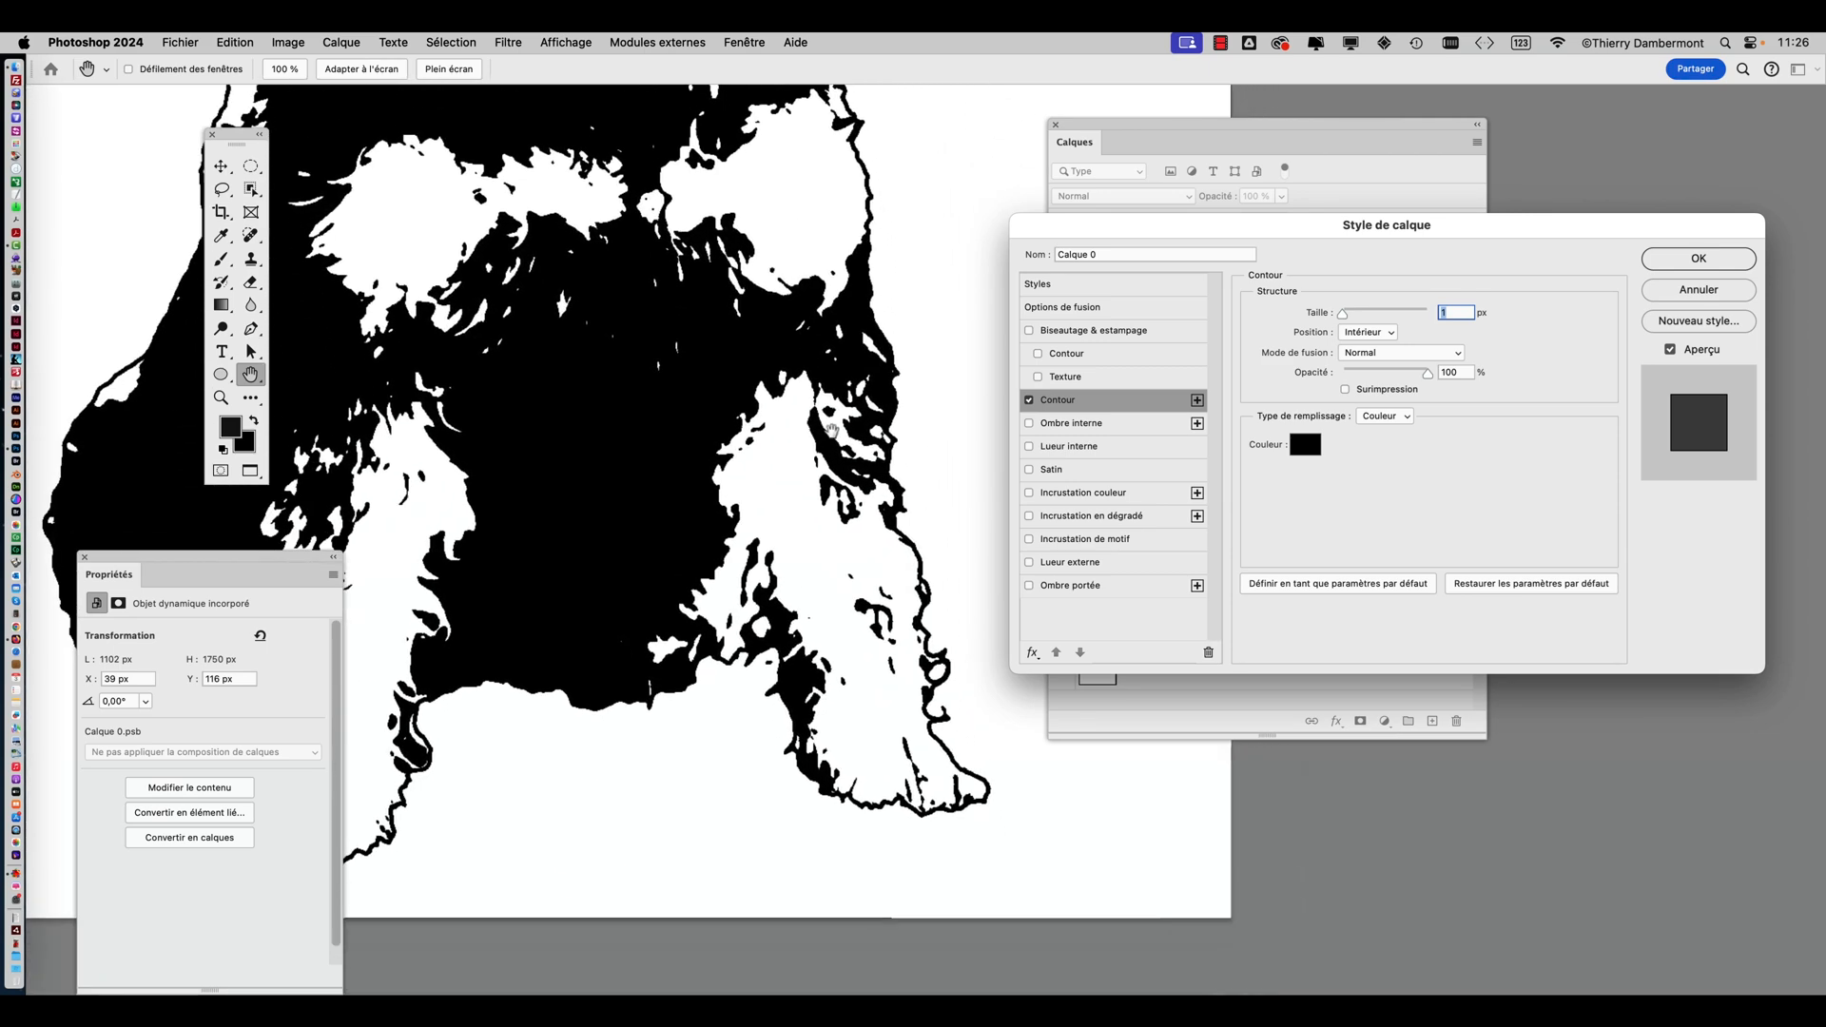
scroll(831, 449, up, 3)
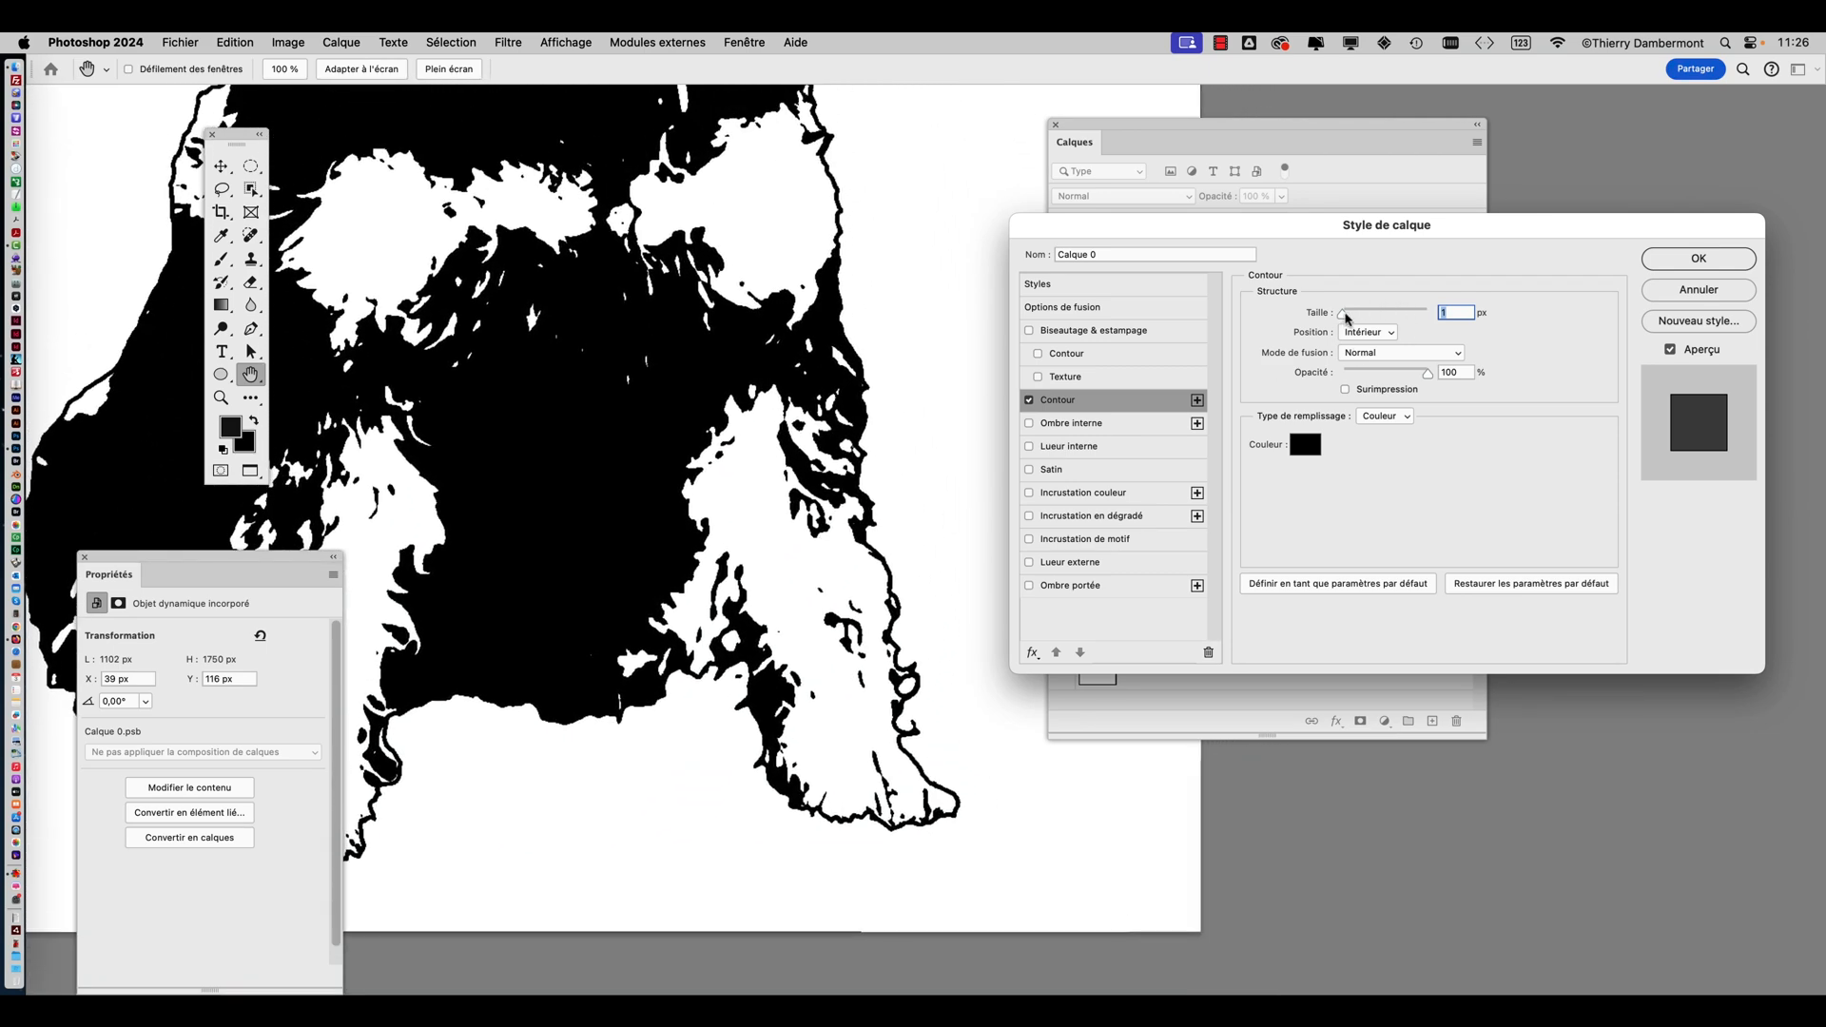
Thicken the inner stroke slightly, check the outline on the whole dog and apply the layer style
drag(1345, 319, 1349, 320)
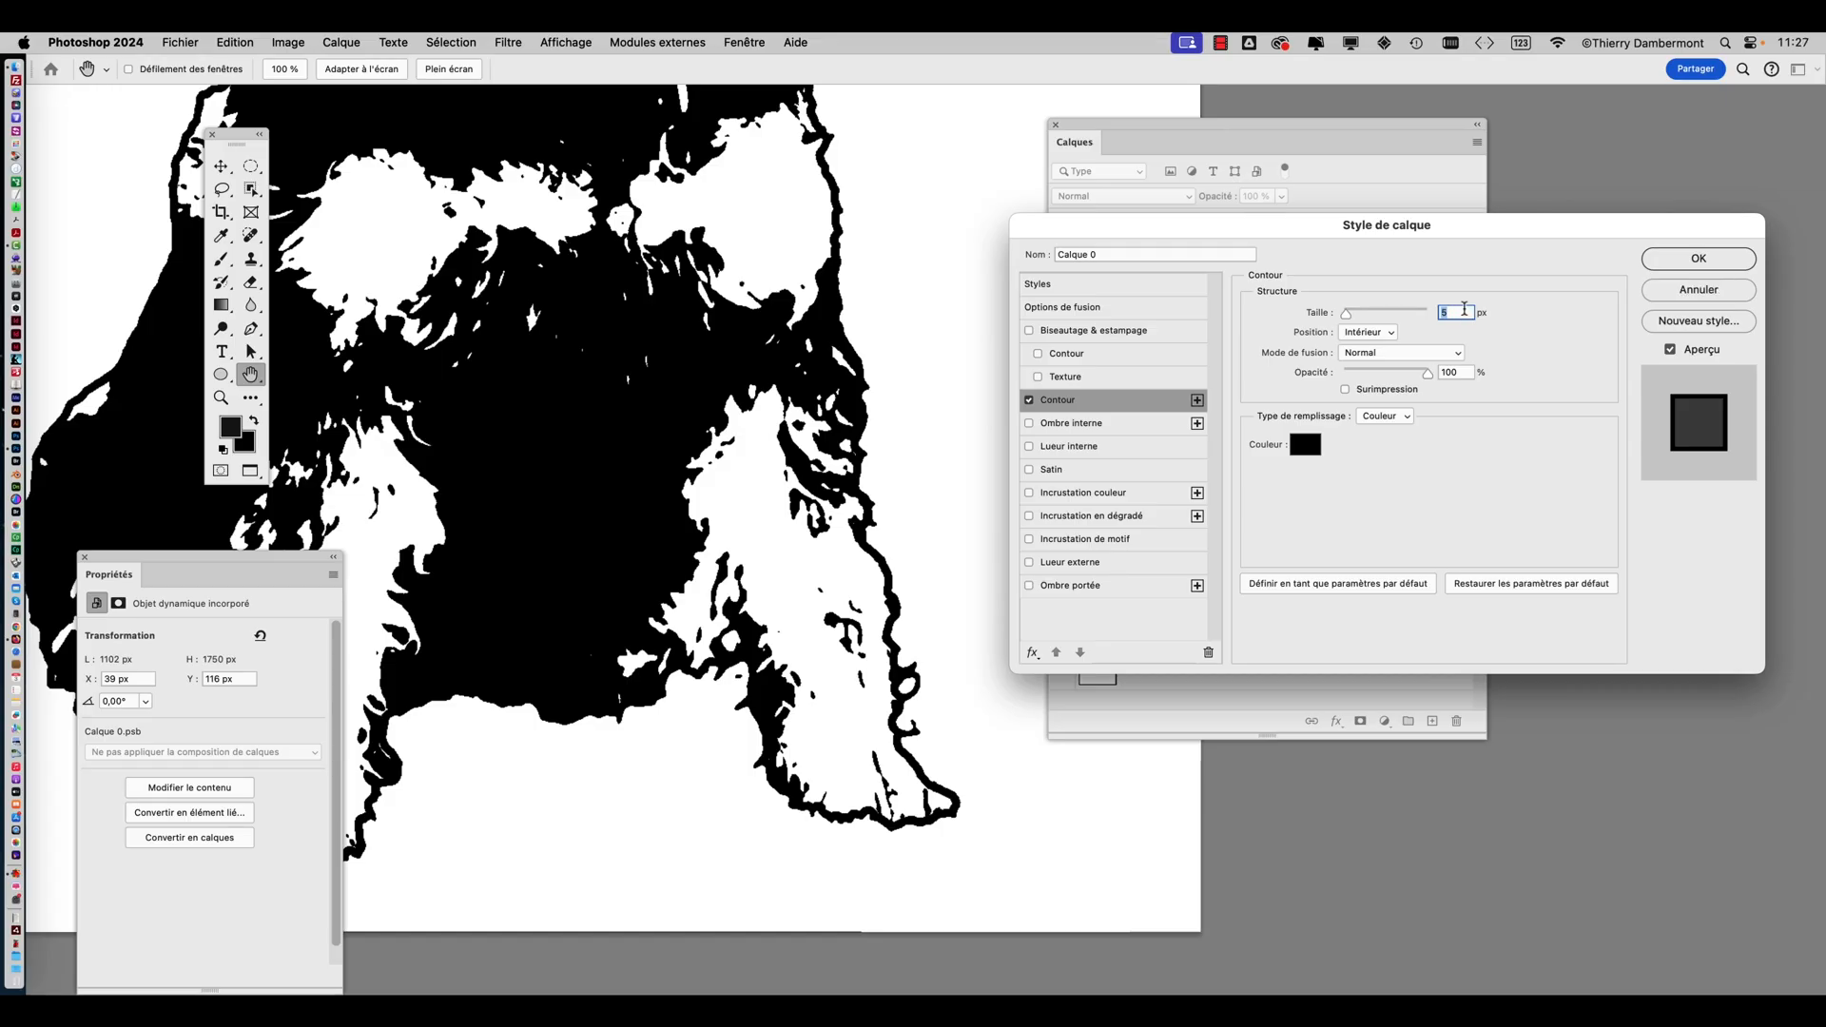
alt+click(802, 461)
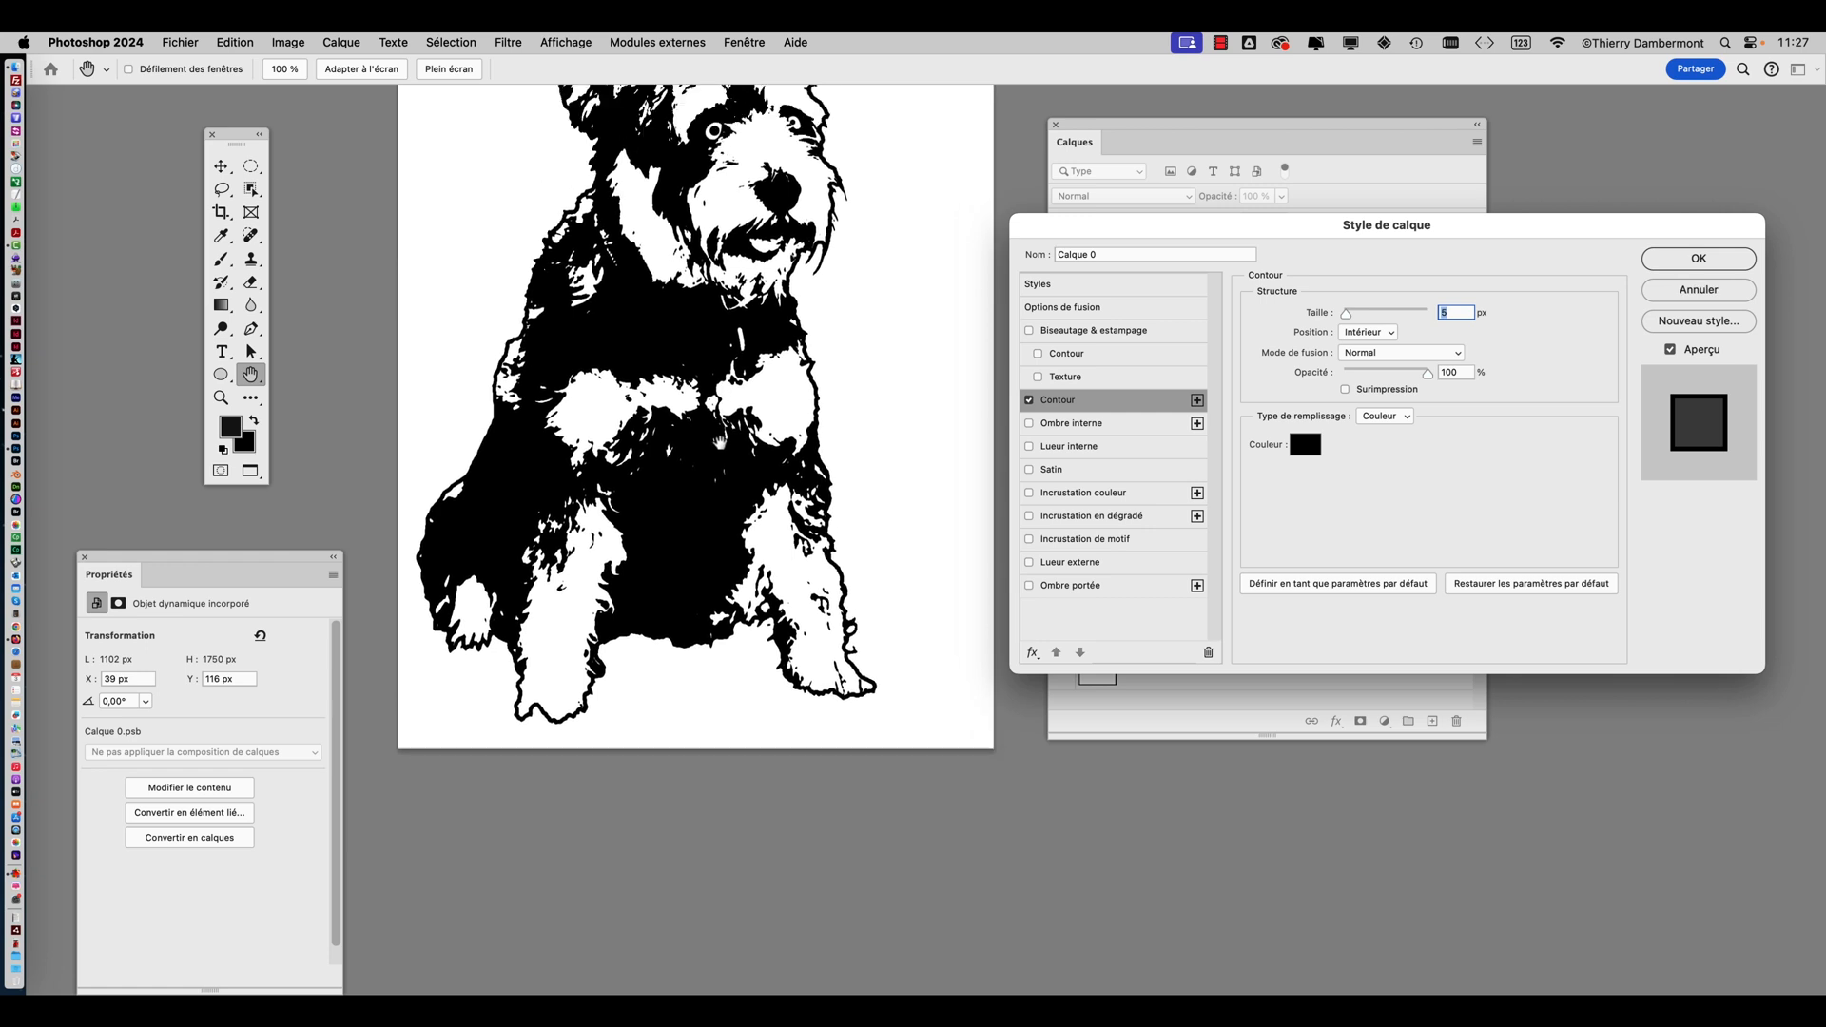
click(1690, 266)
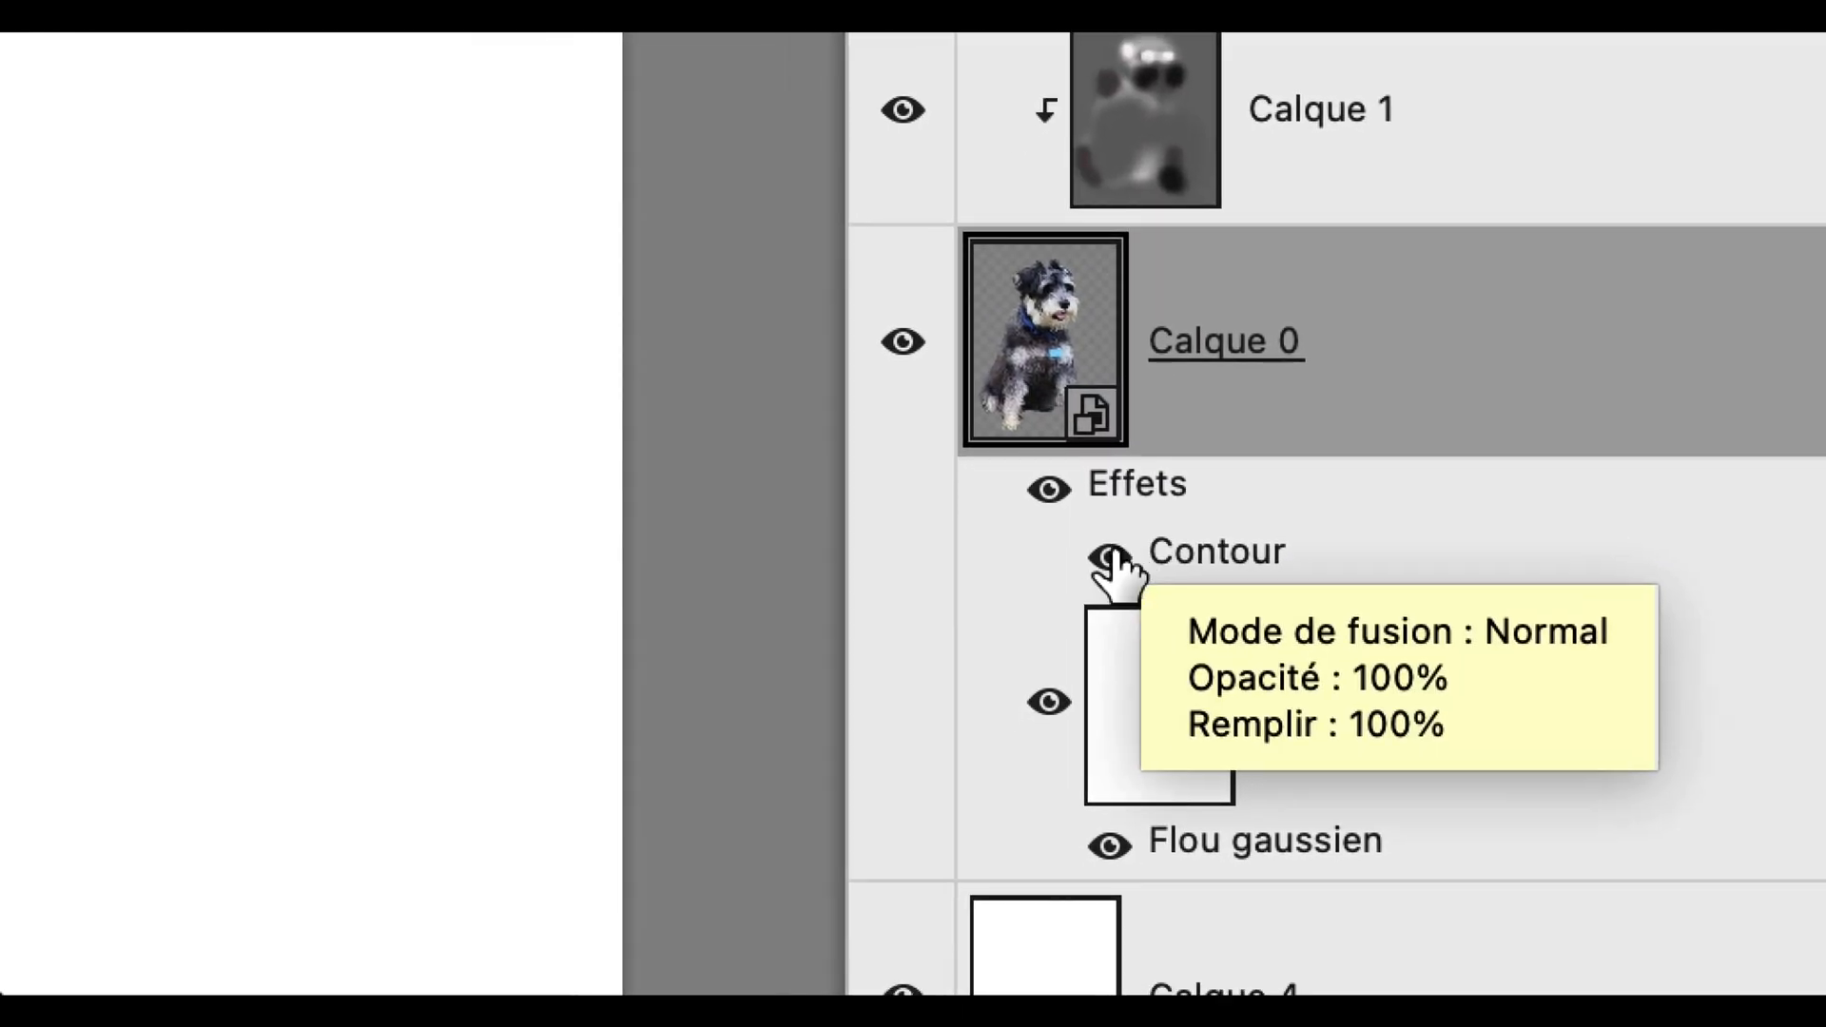
Compare the portrait with and without the Contour effect, and review the effect's settings without changing them
click(374, 609)
click(1116, 552)
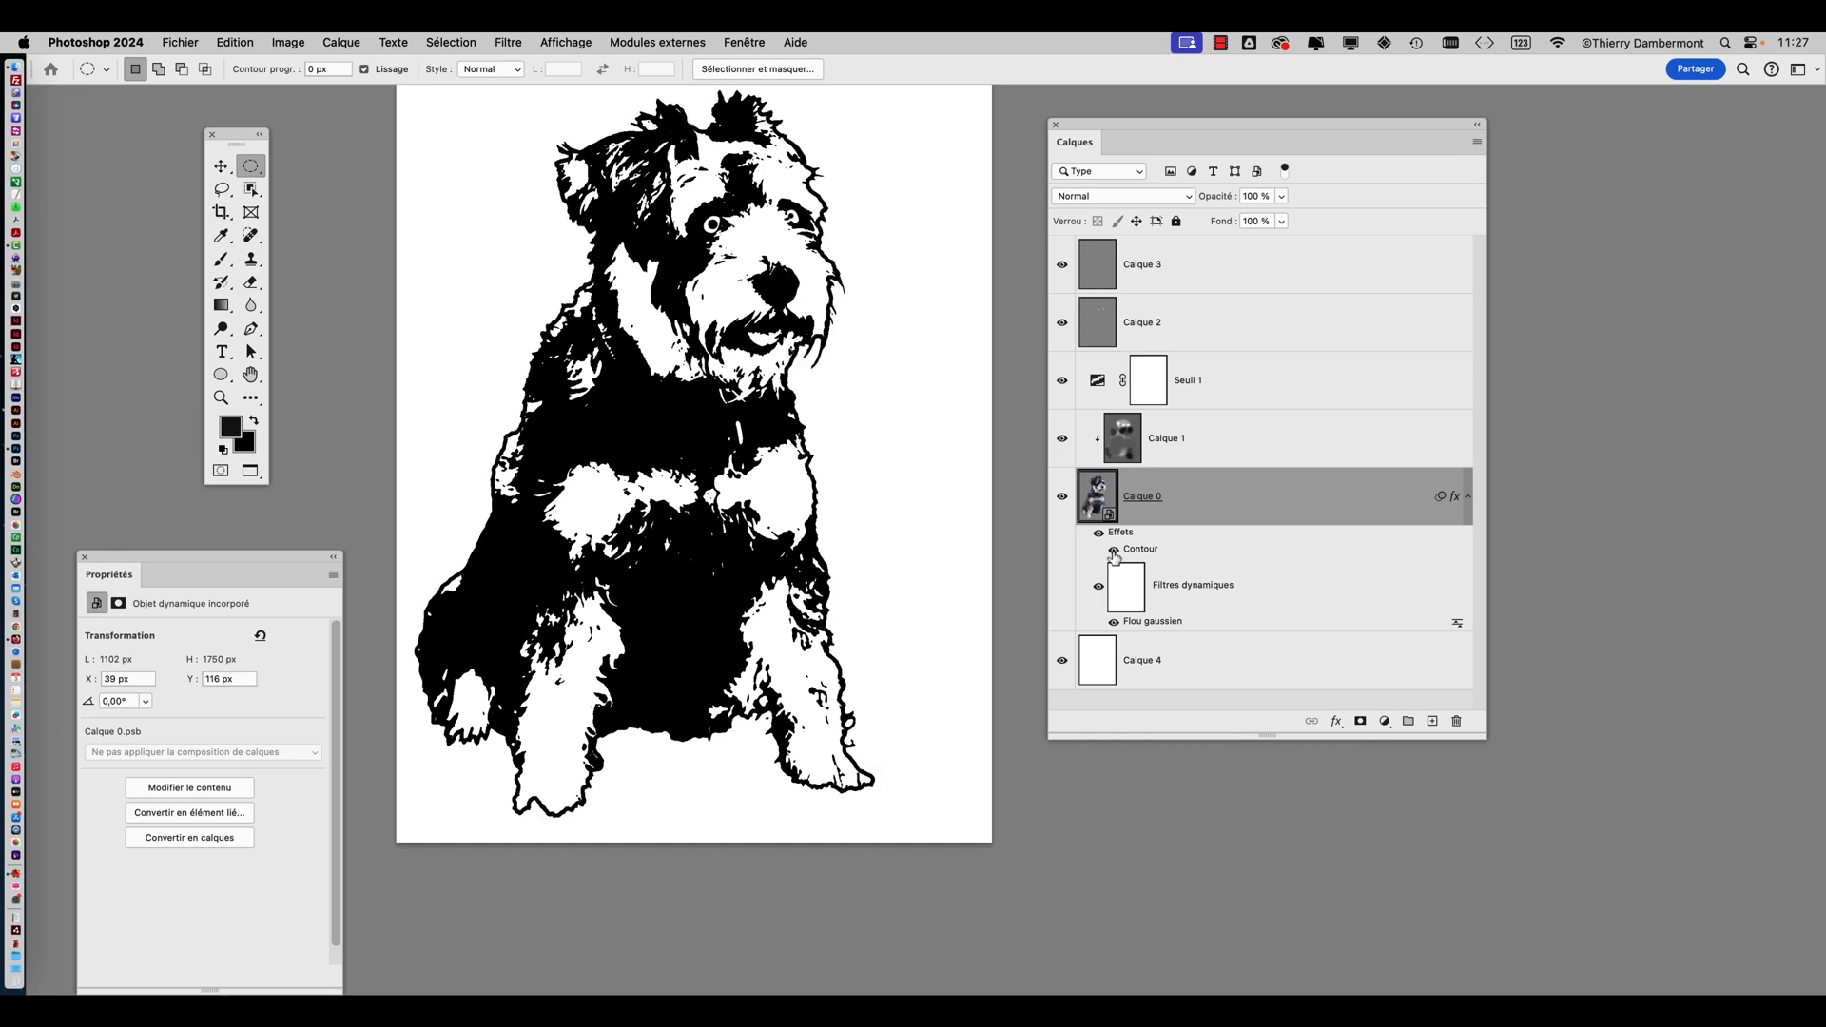
click(1113, 550)
click(1114, 551)
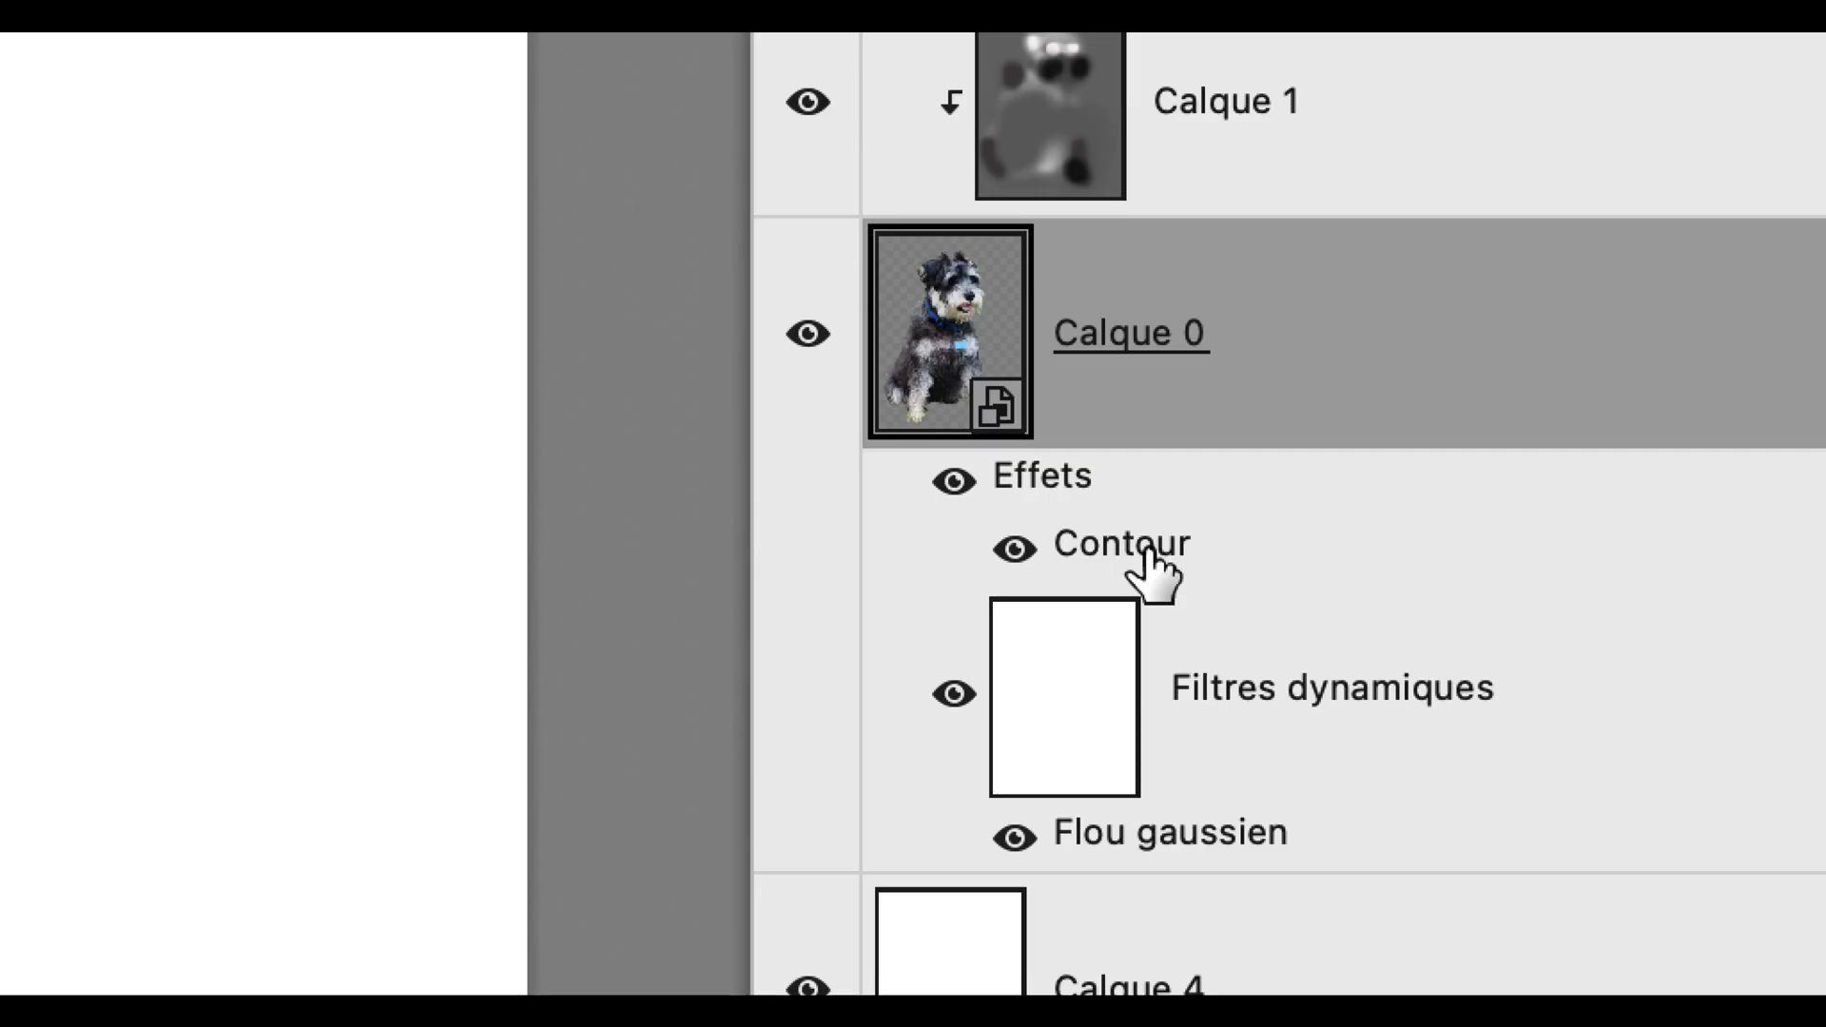
double_click(1149, 552)
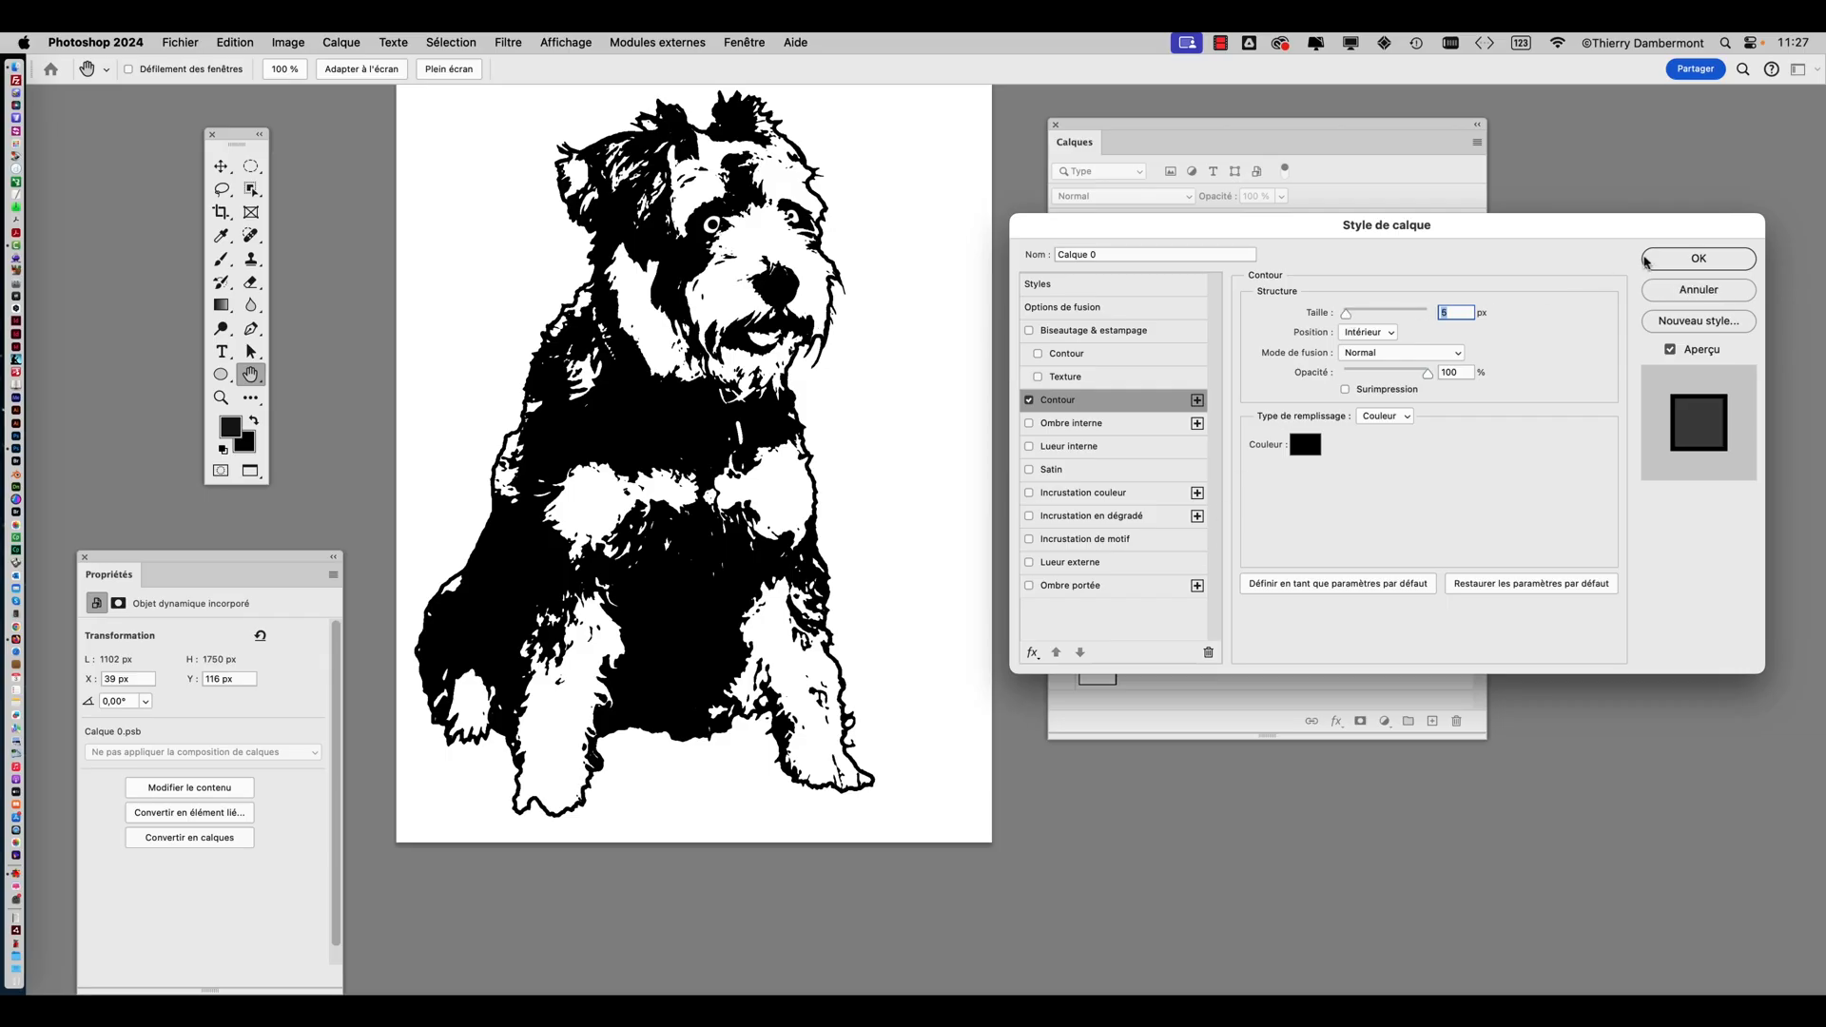
click(1666, 262)
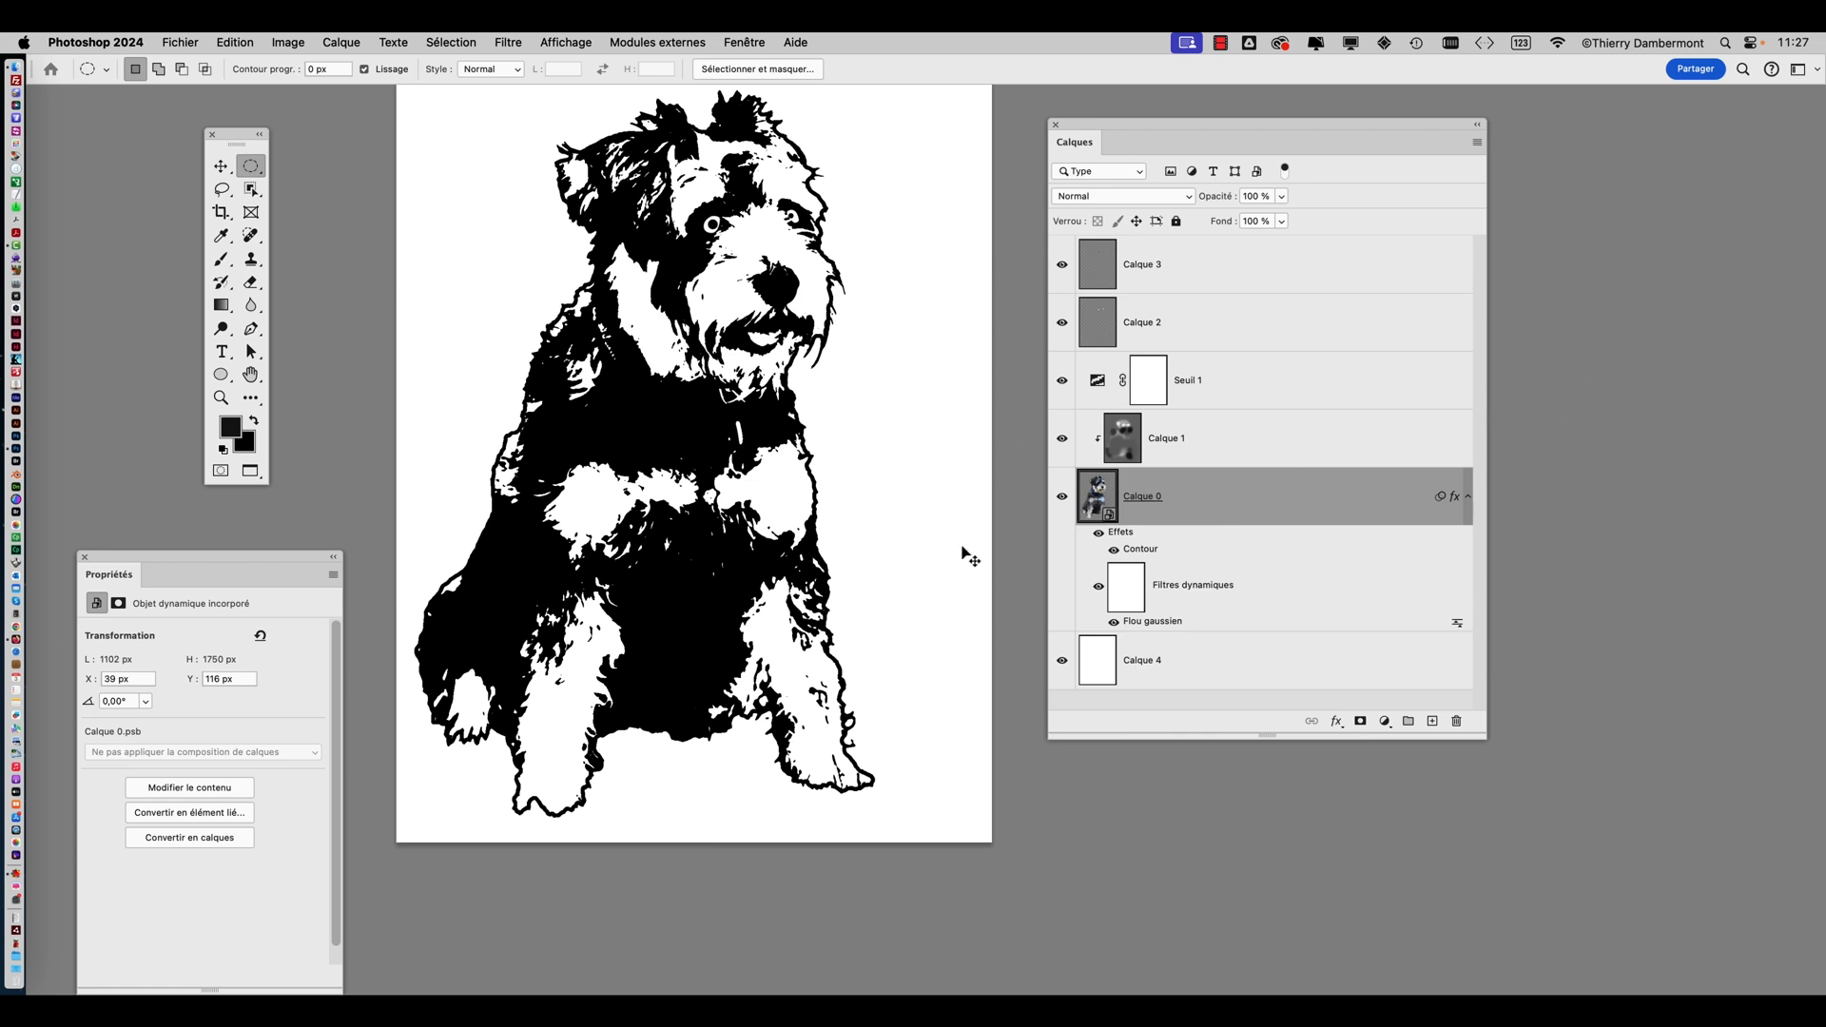
Save the document under a new version number of schnauzer-dog in Photoshop format in the PHOTOSHOP folder
click(180, 42)
click(273, 240)
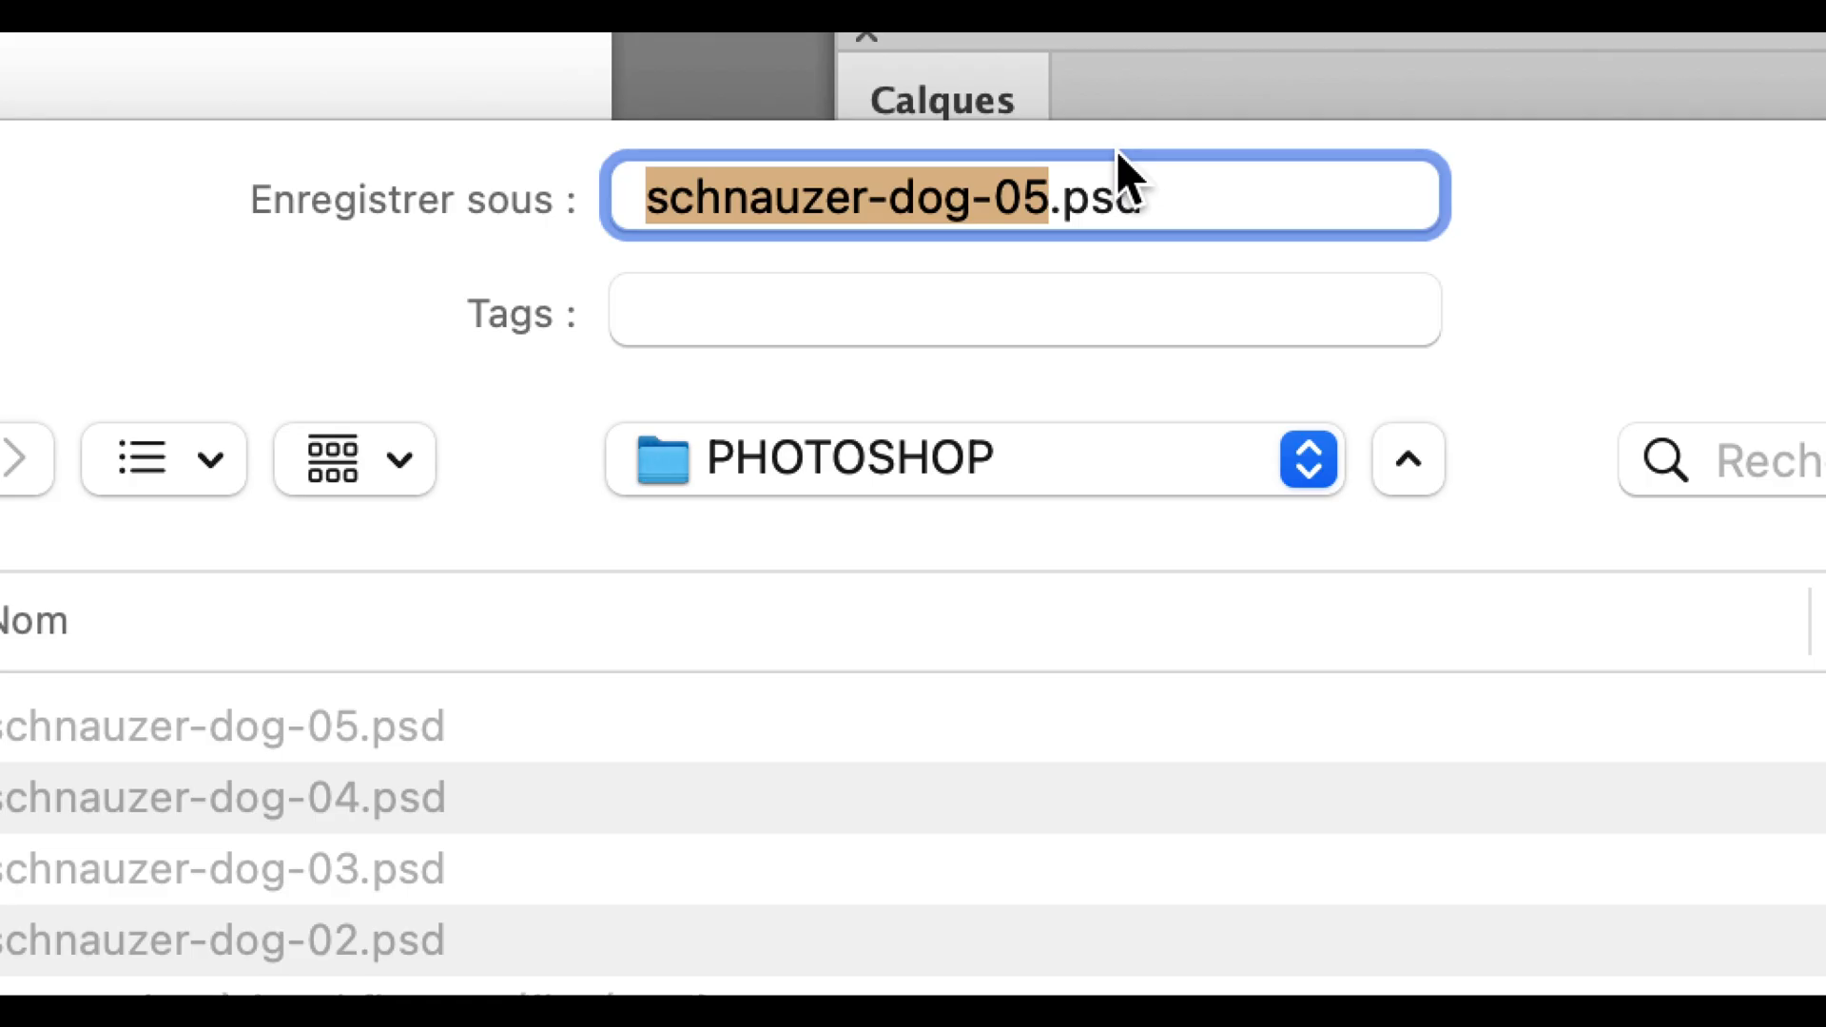
drag(1046, 198, 1026, 198)
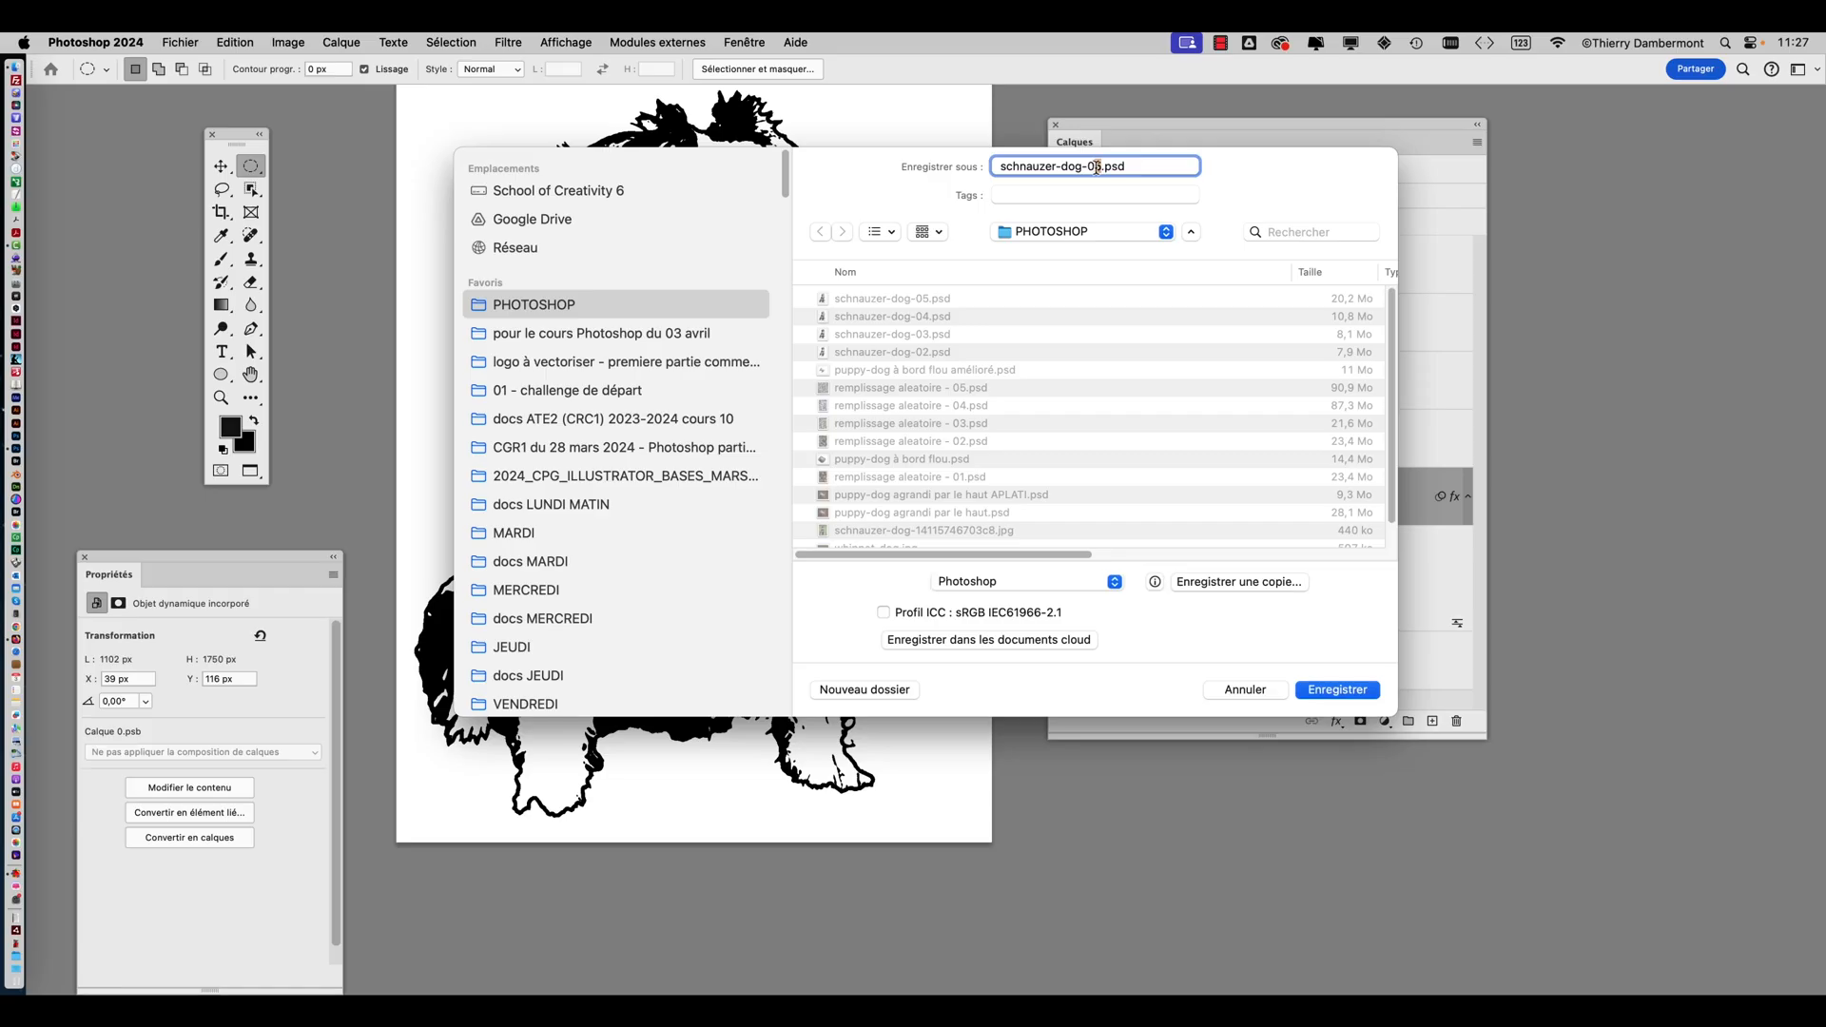
click(1336, 689)
click(1038, 555)
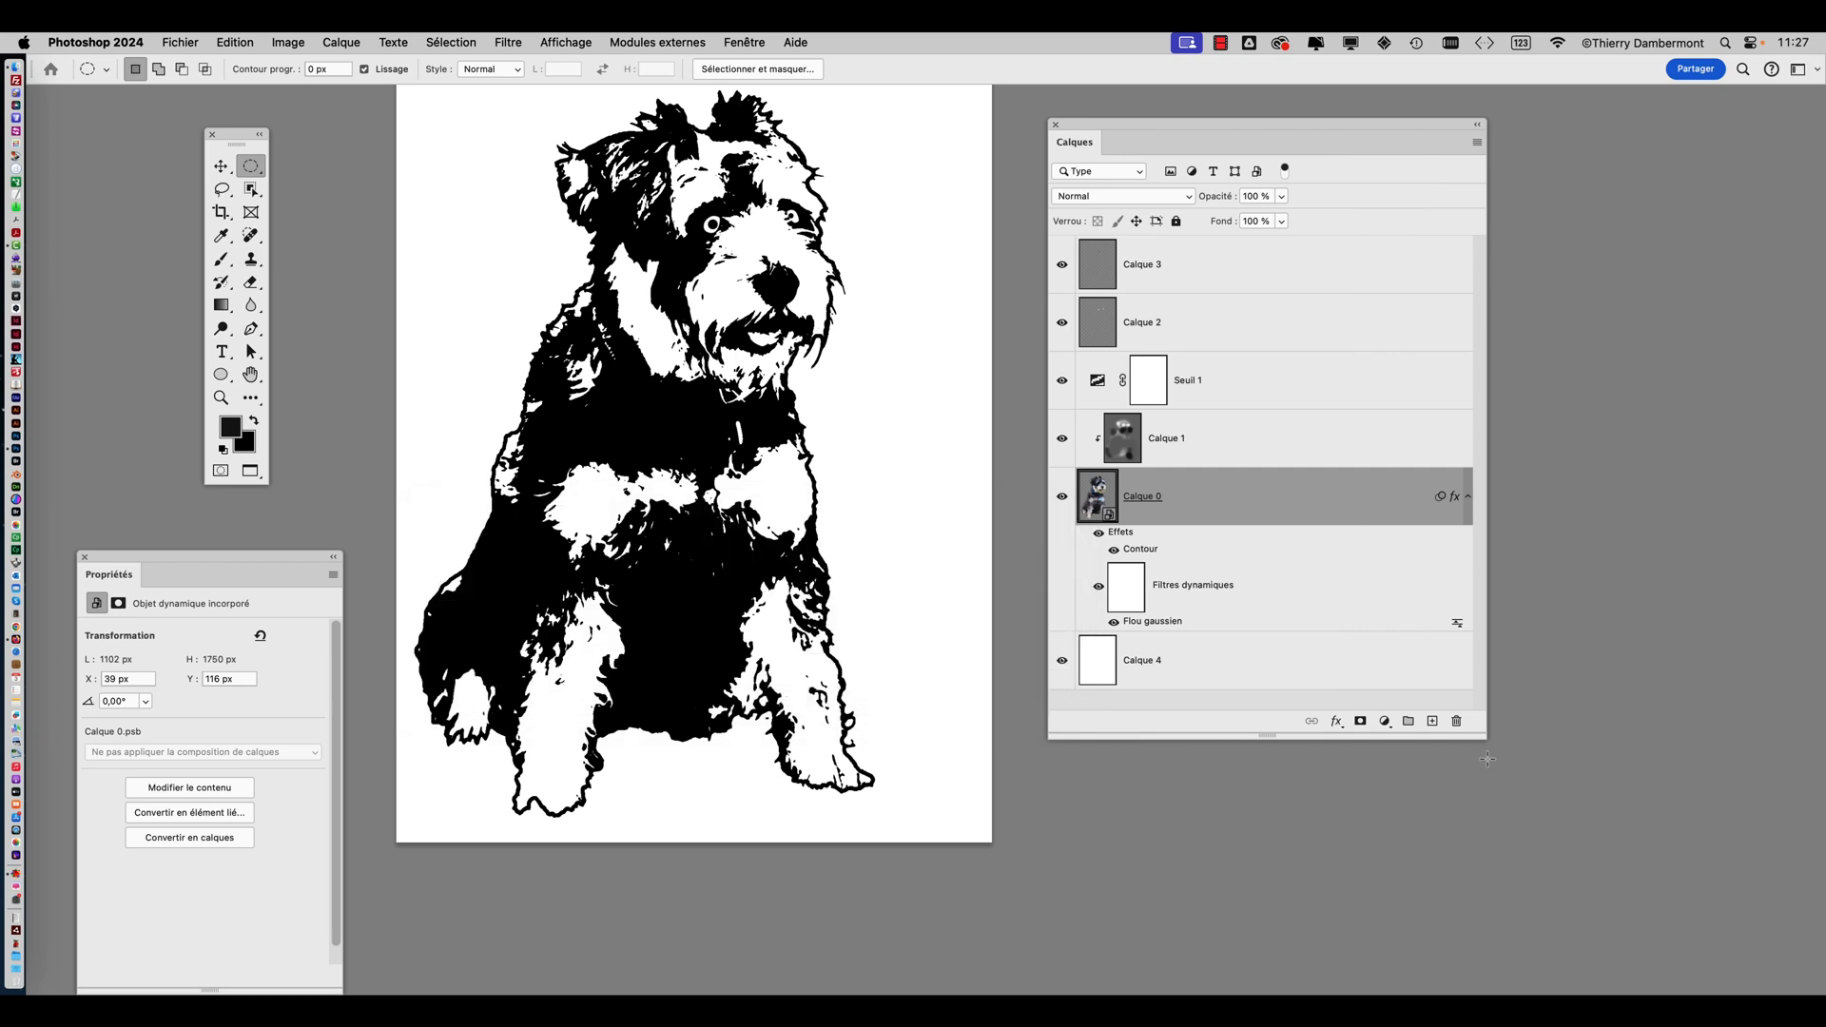
Hide the white background layer Calque 4 so the dog sits on transparency, and save the document
drag(1482, 738, 1552, 837)
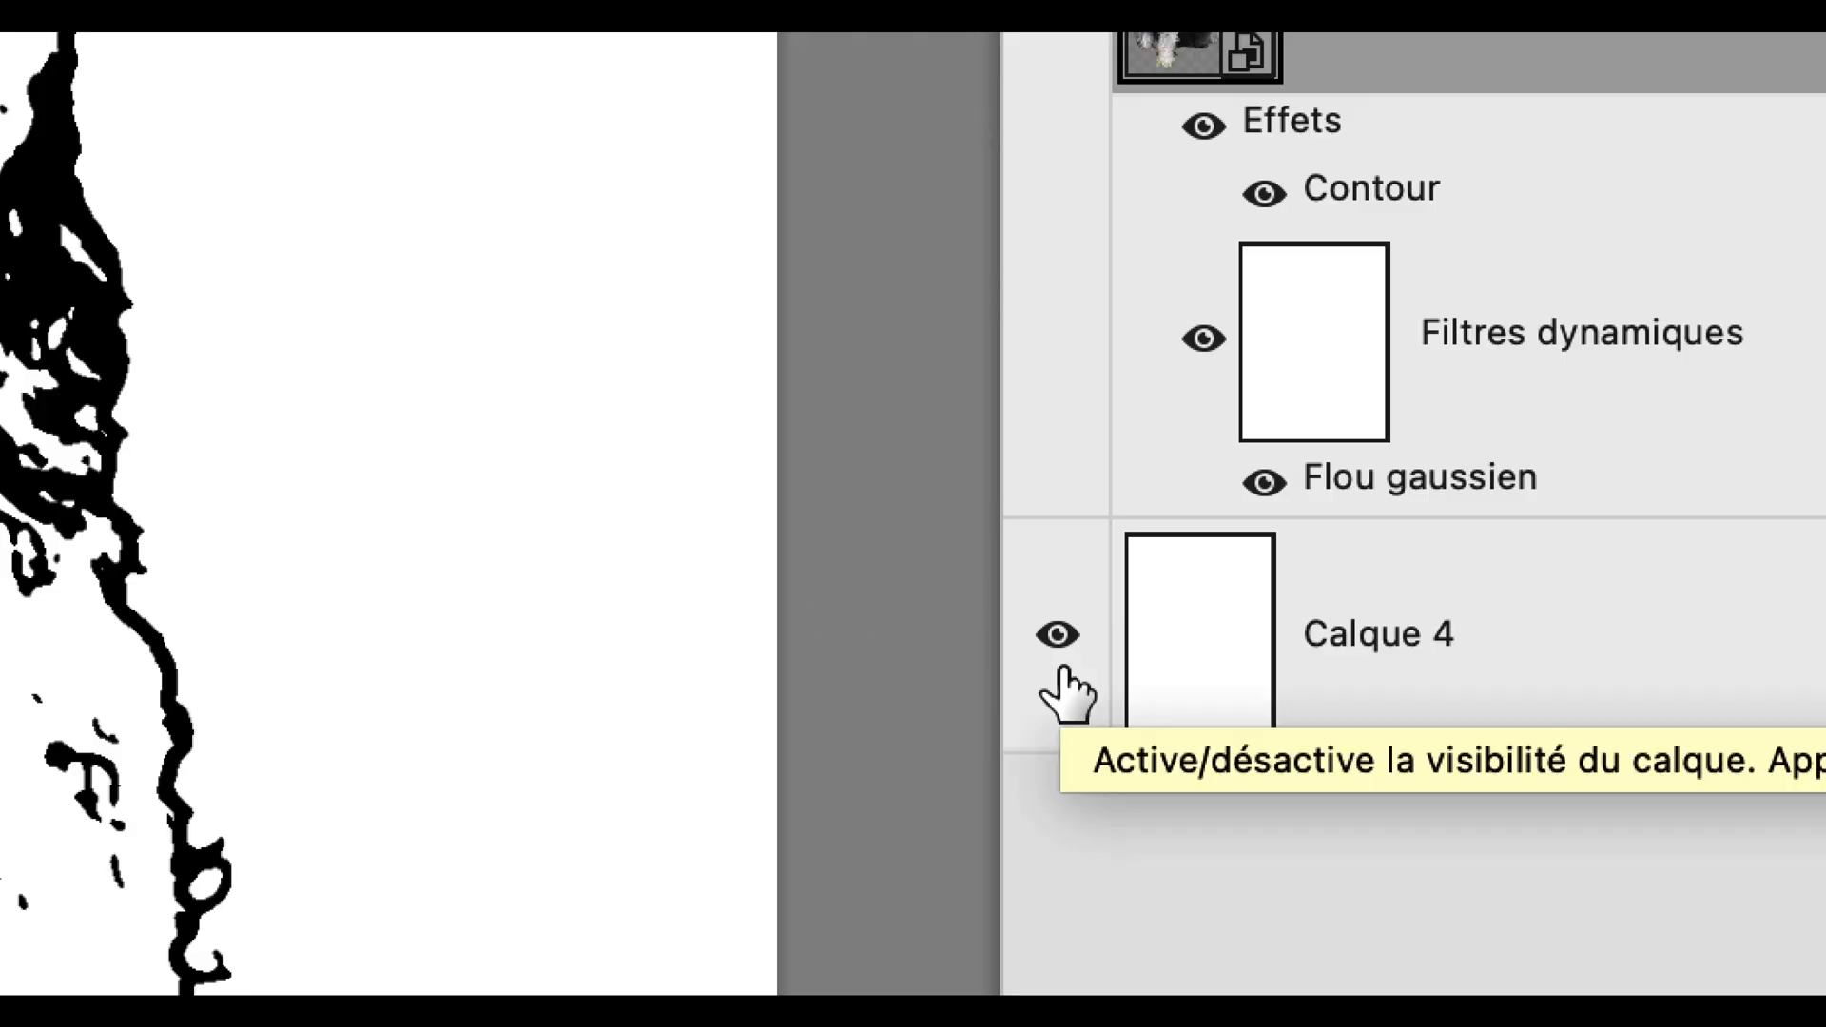
click(1062, 669)
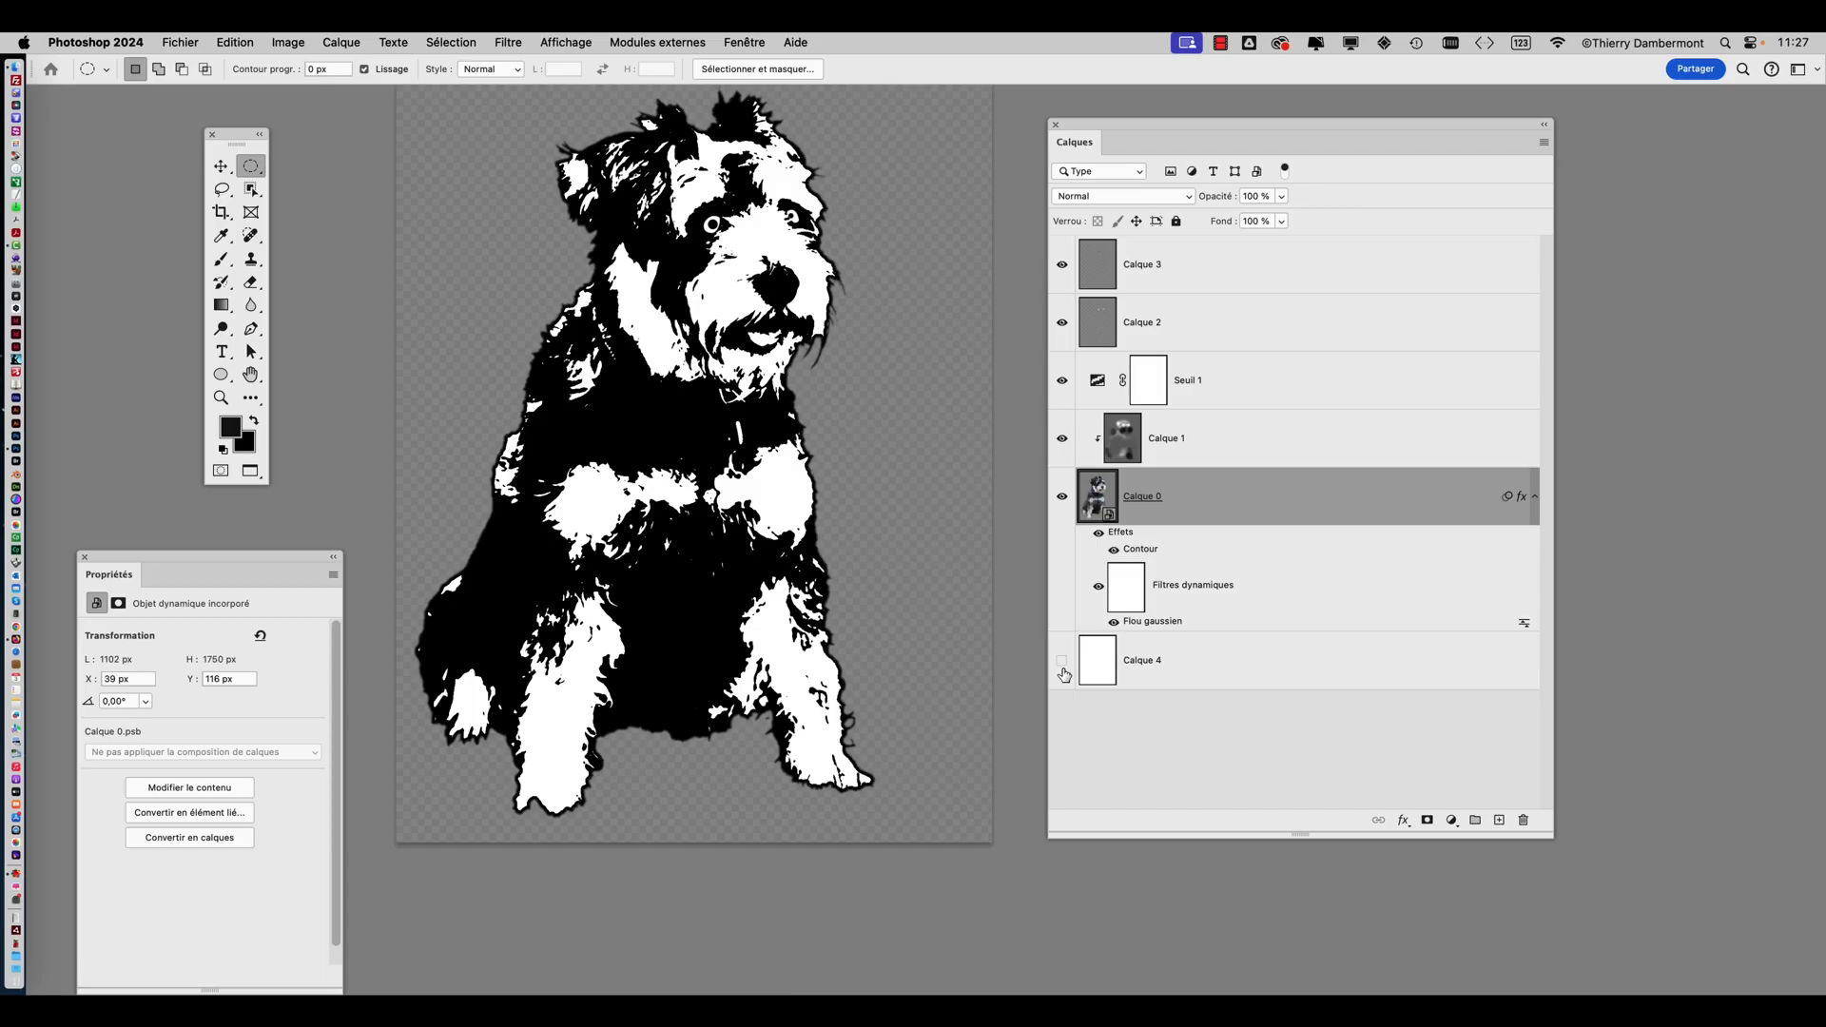
scroll(625, 513, down, 1)
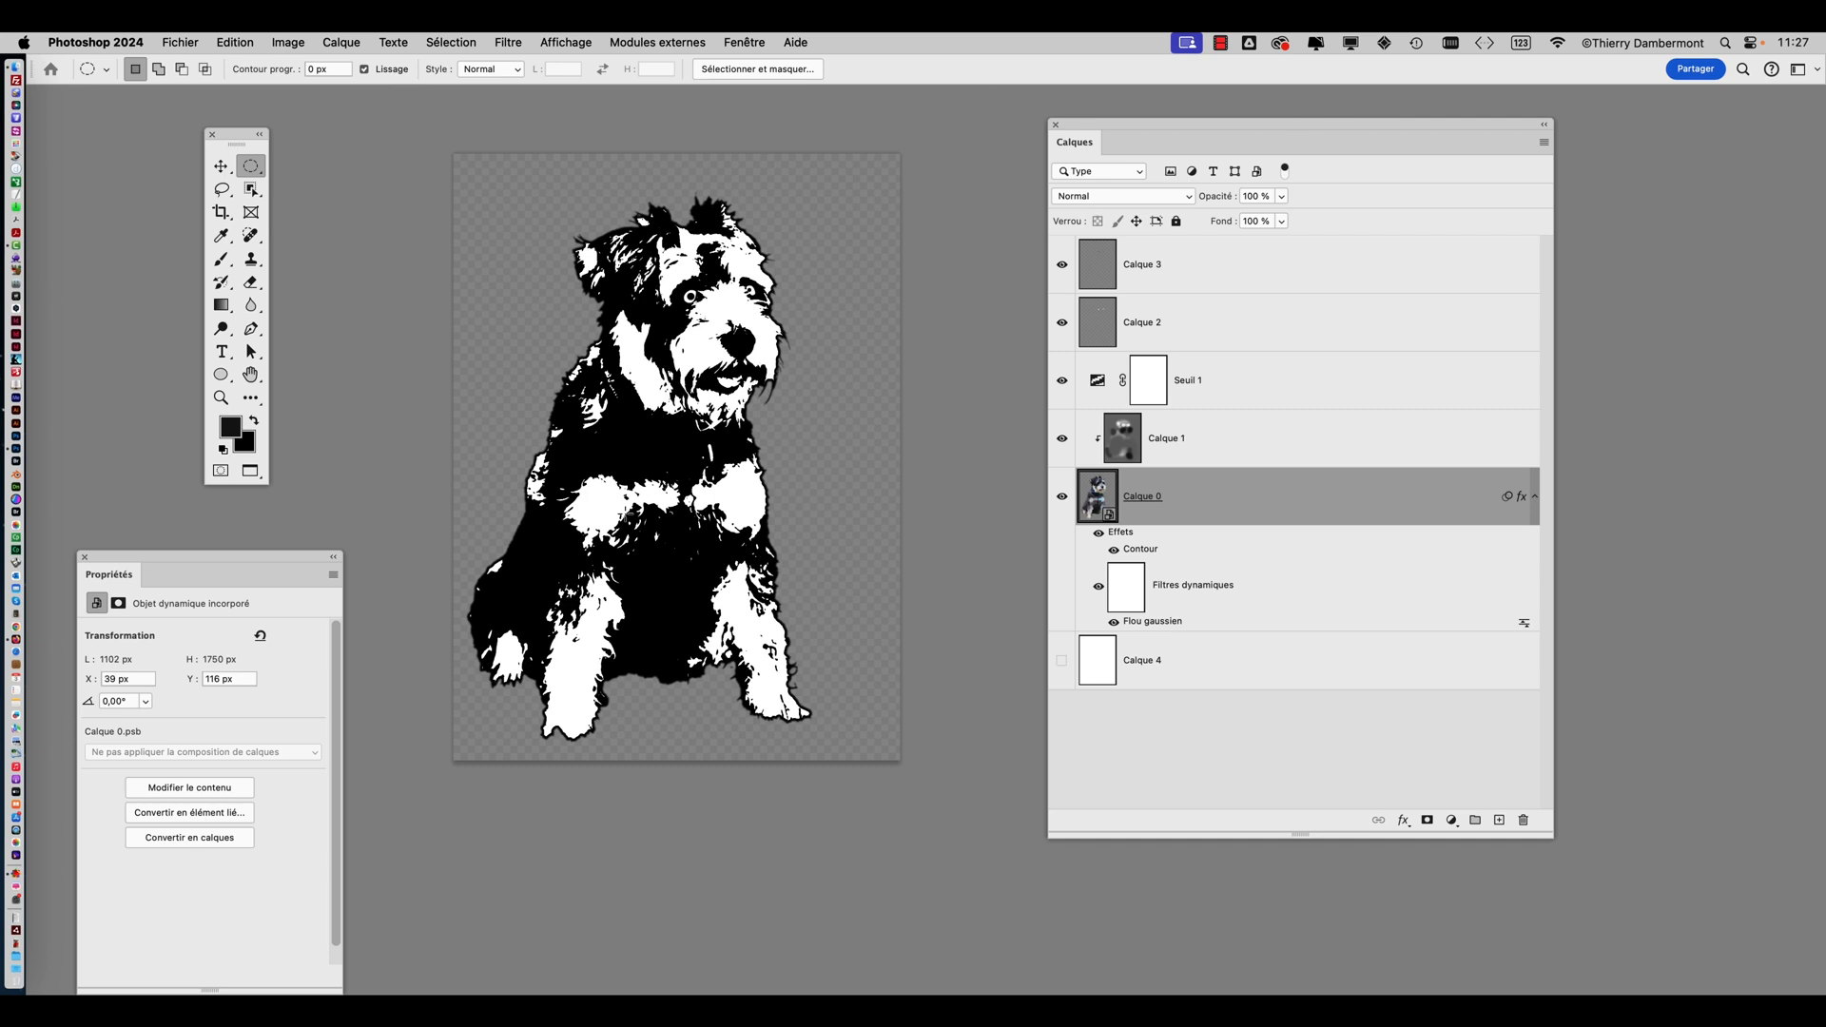
click(178, 41)
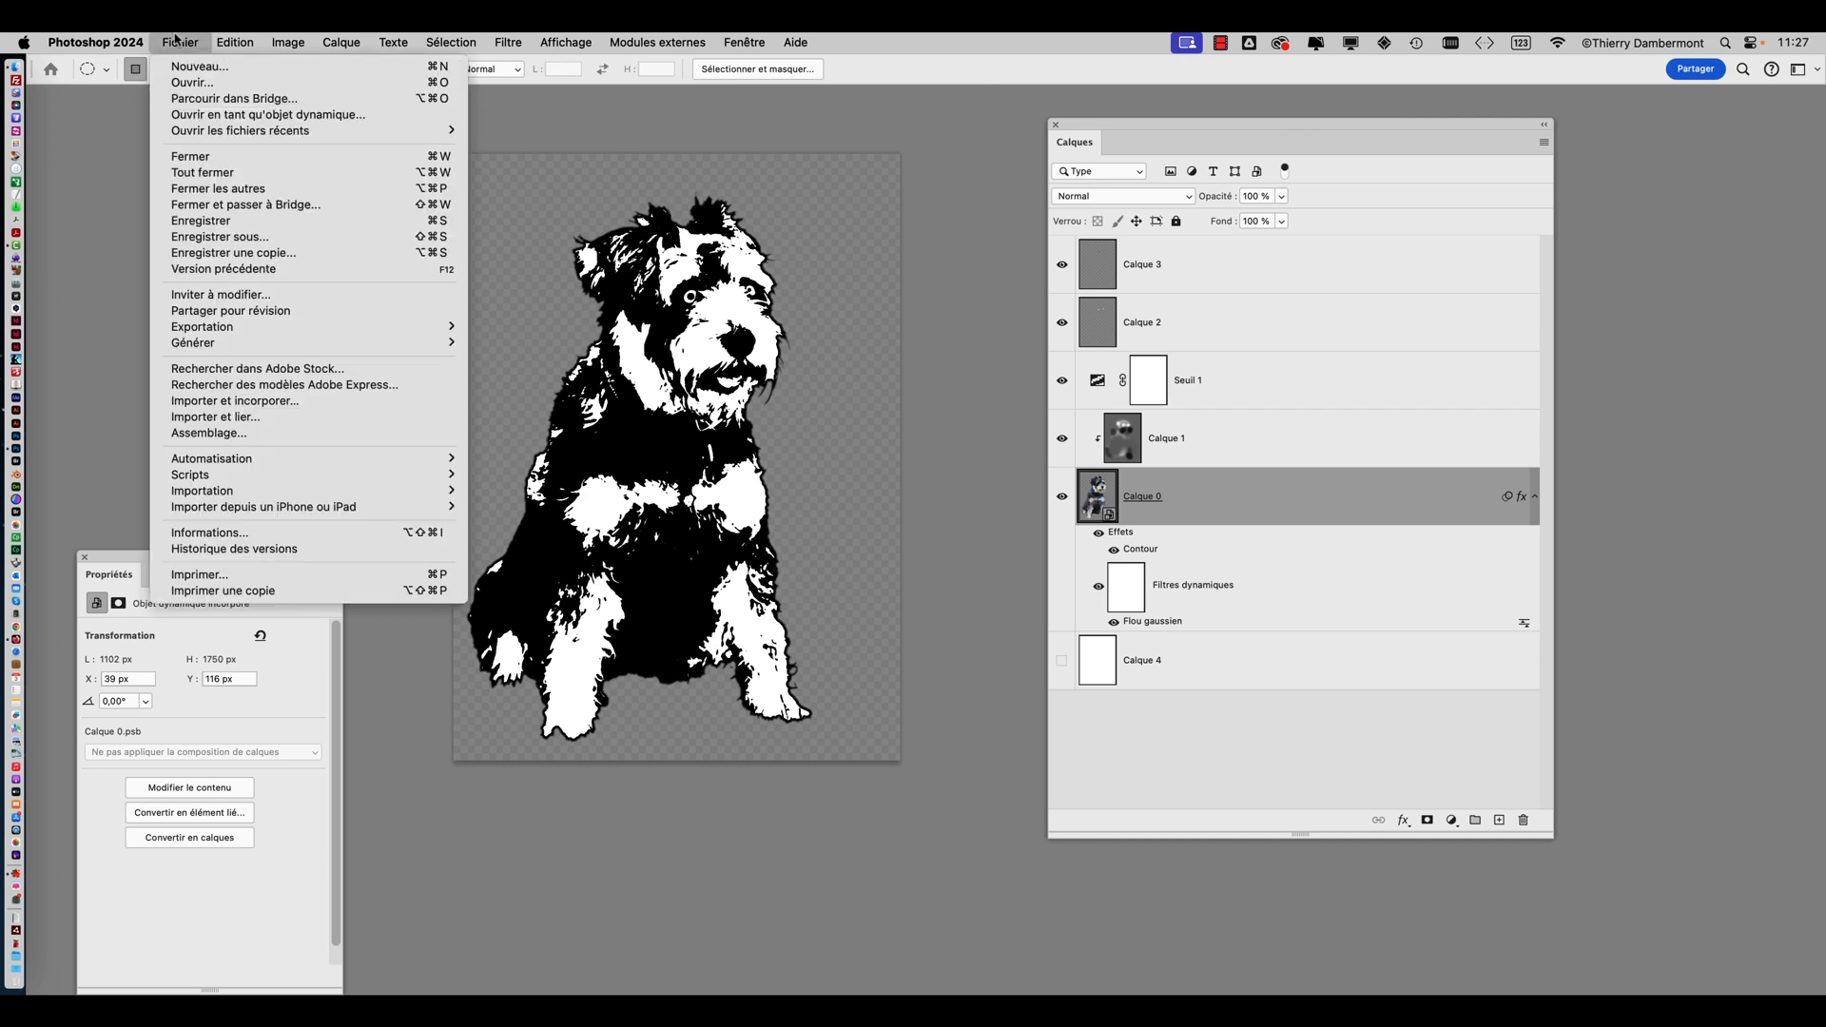
click(219, 220)
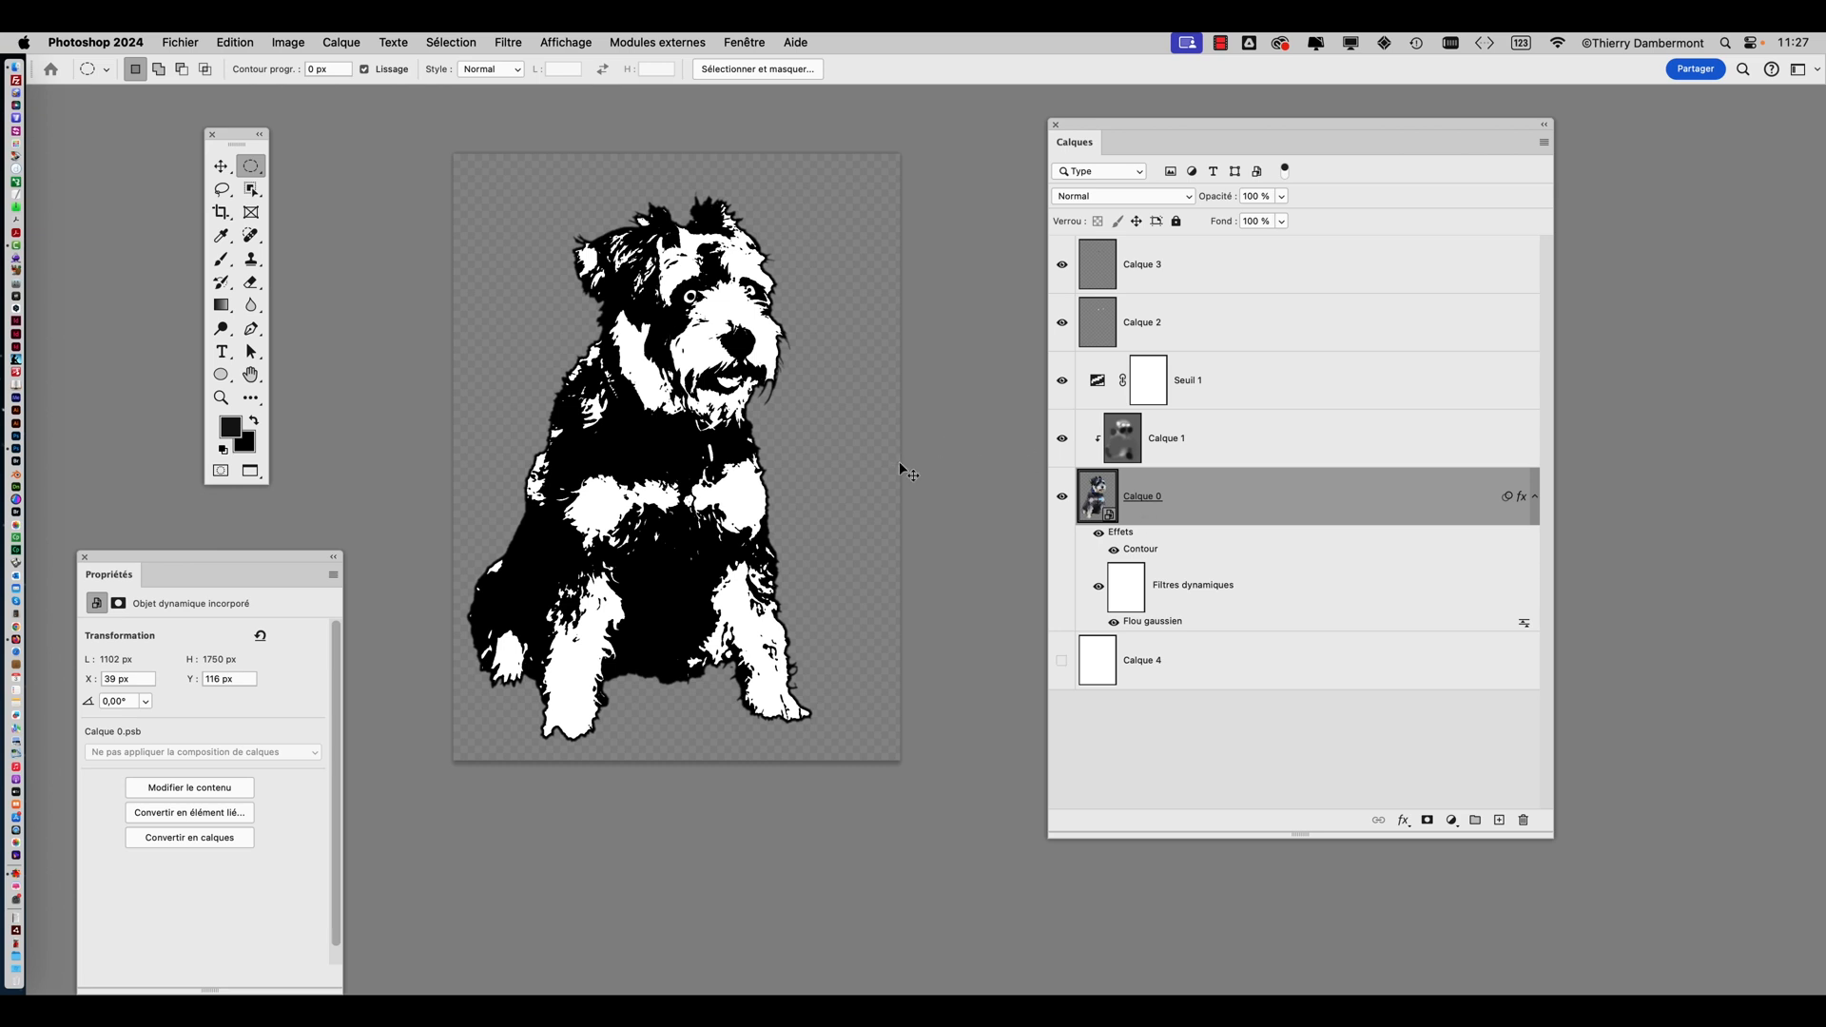
Activate the Crop tool with empty width and height ratio values, and set its fill for the extended area to Transparent (par défaut)
key(v)
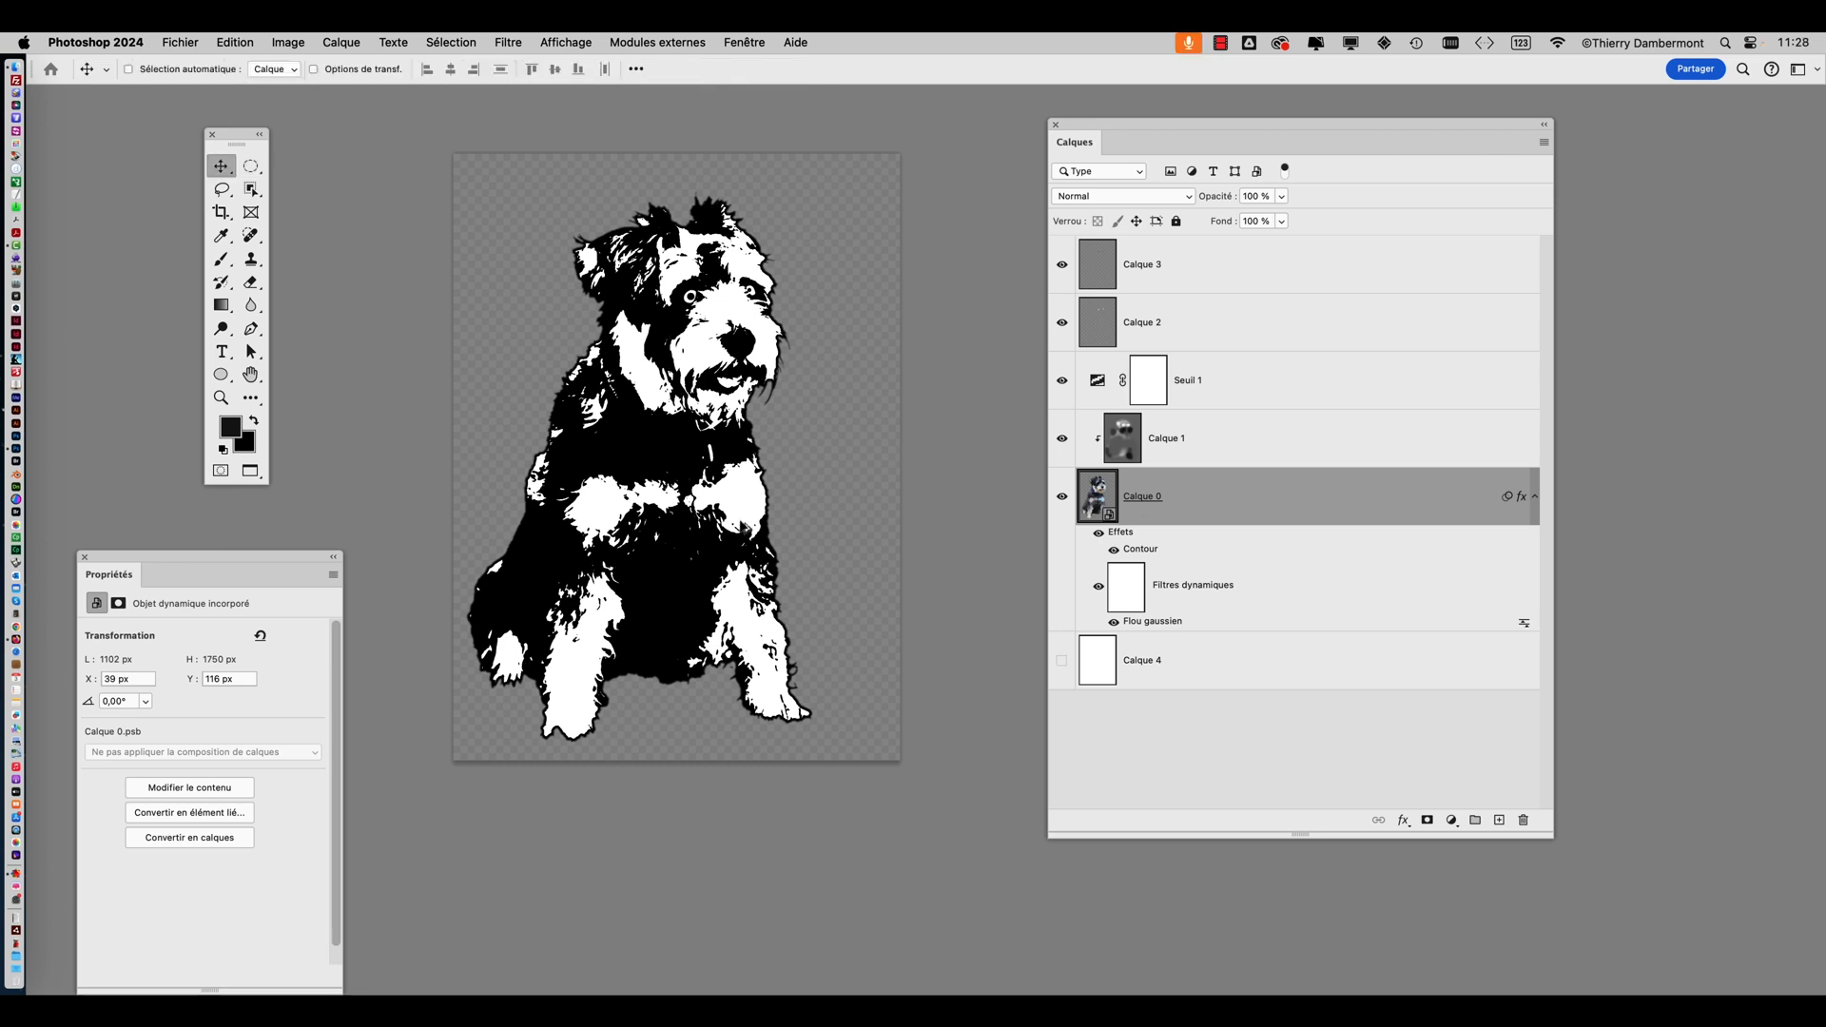
scroll(741, 519, down, 5)
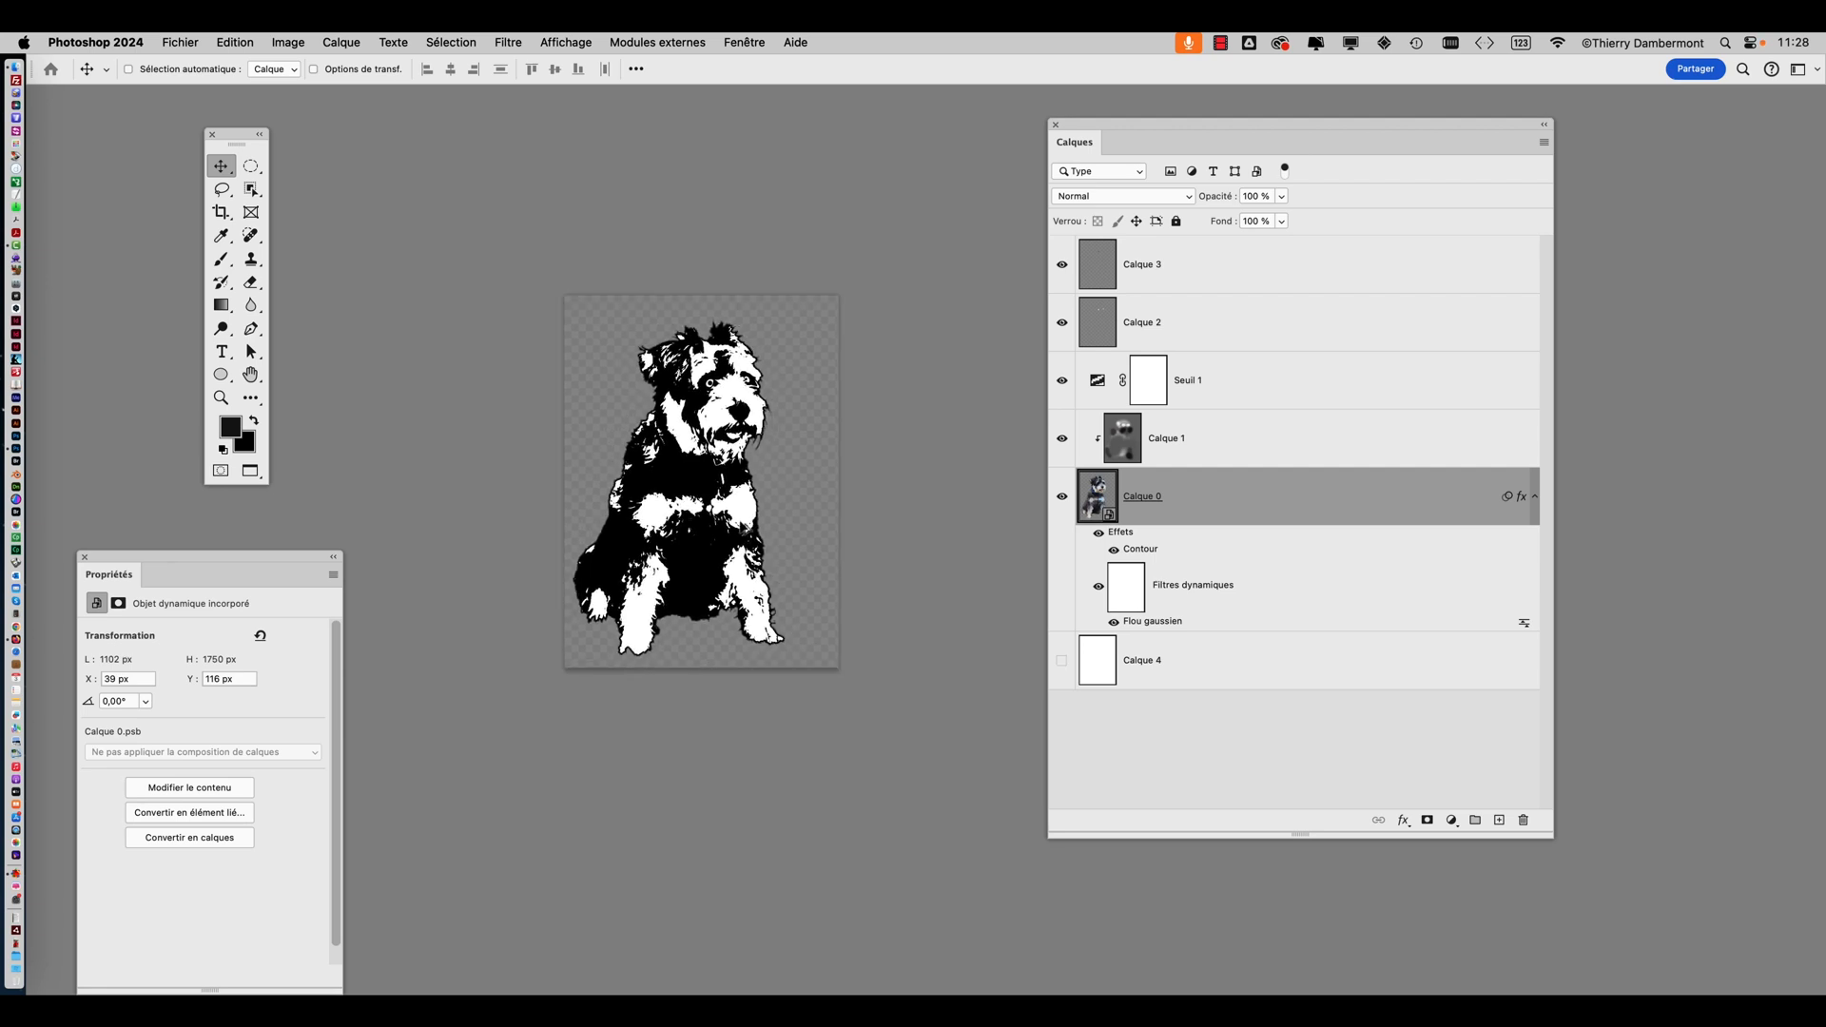
drag(1128, 138, 1150, 121)
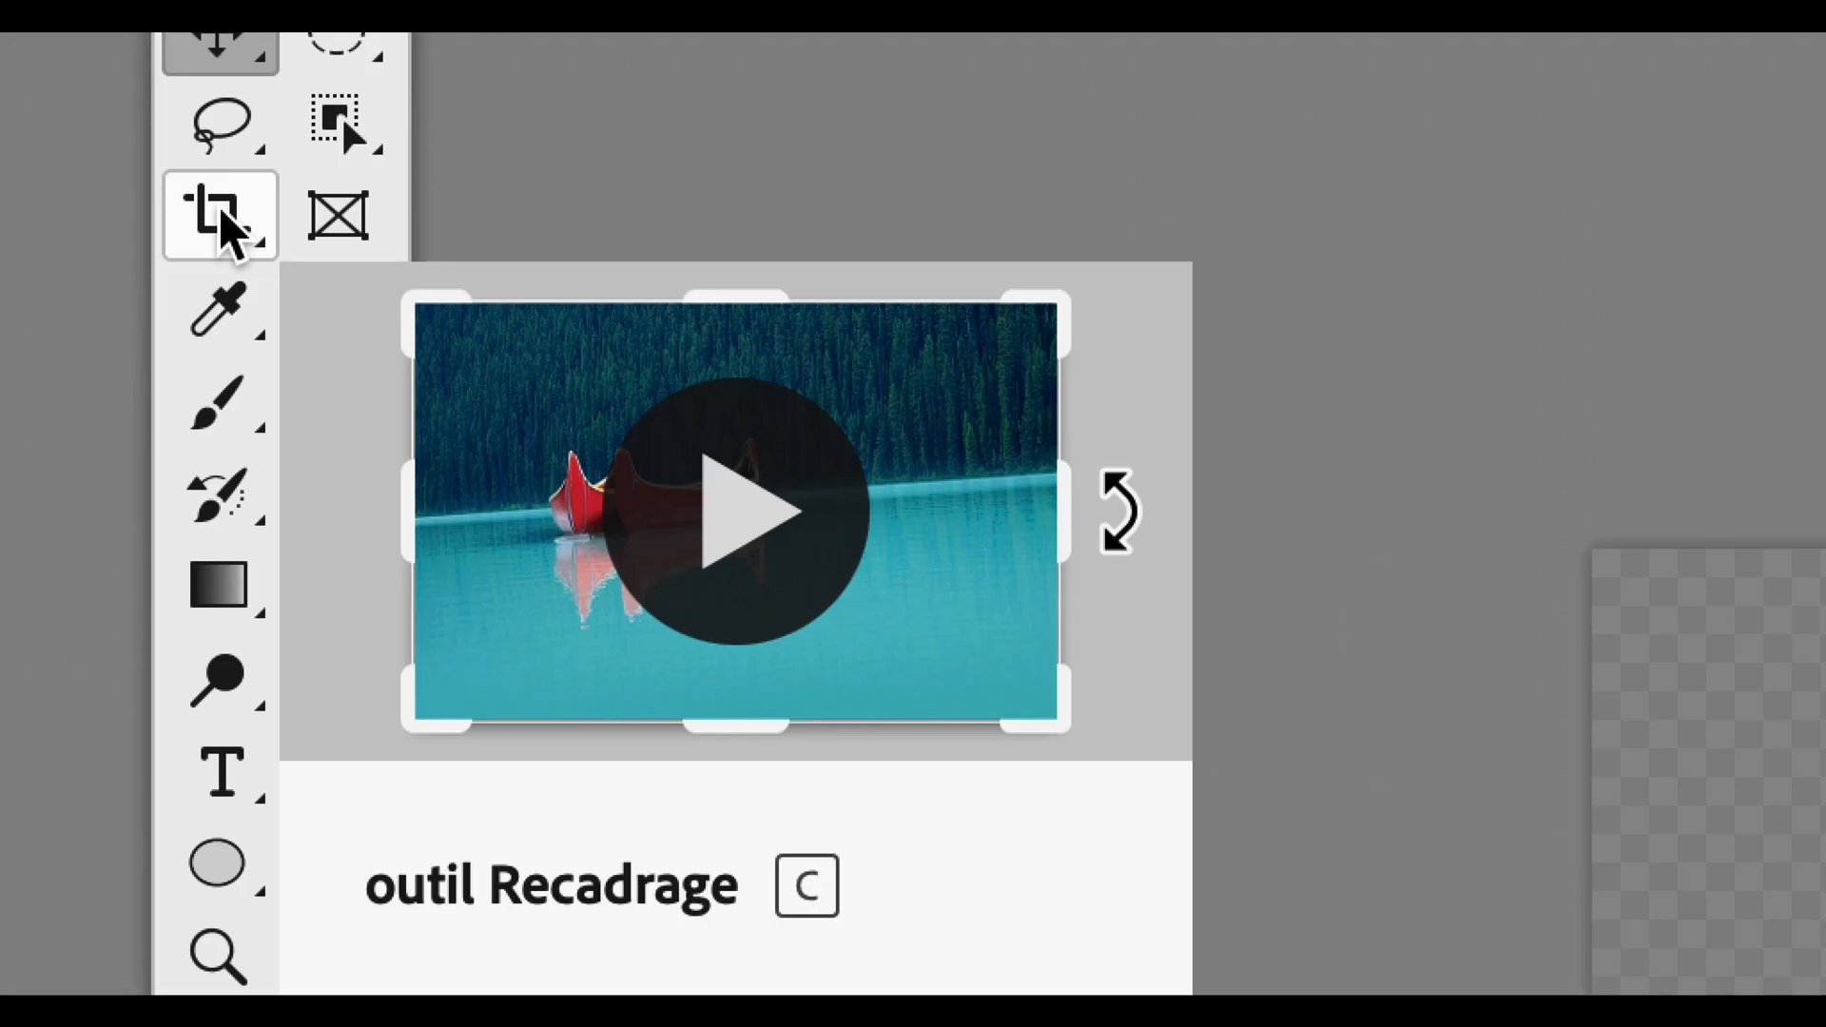
click(219, 214)
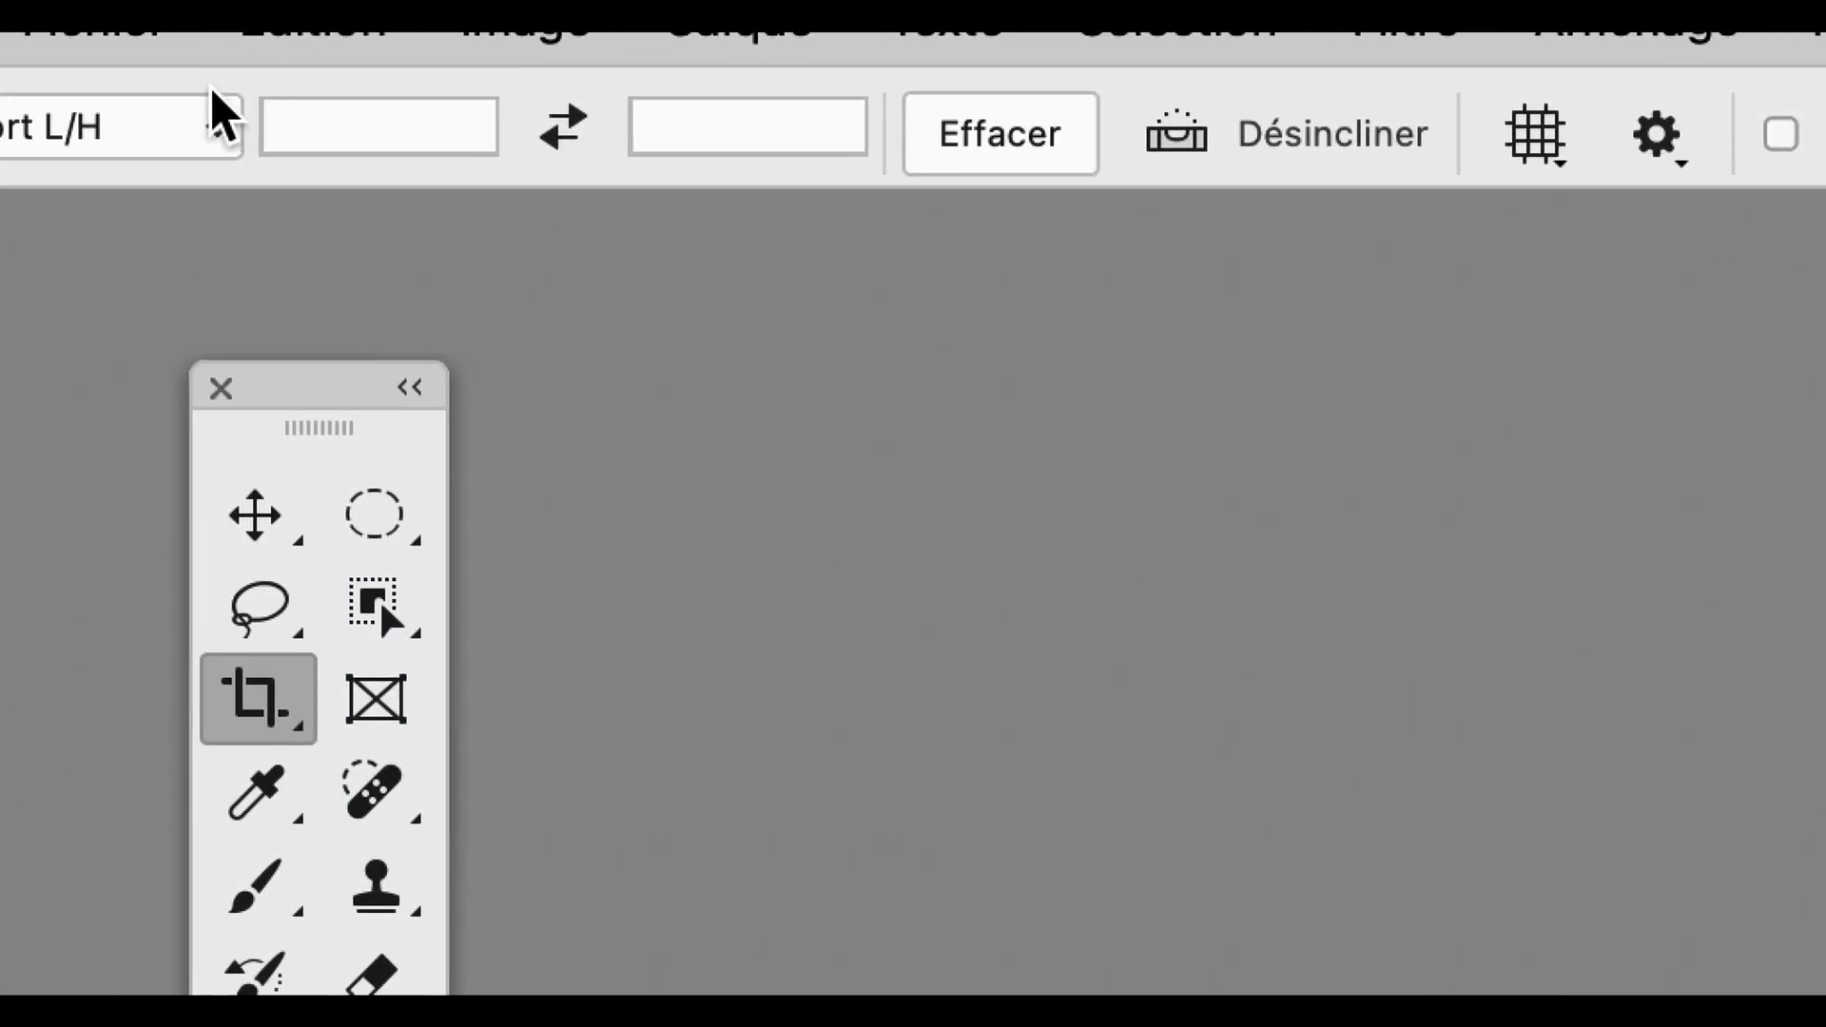
click(335, 126)
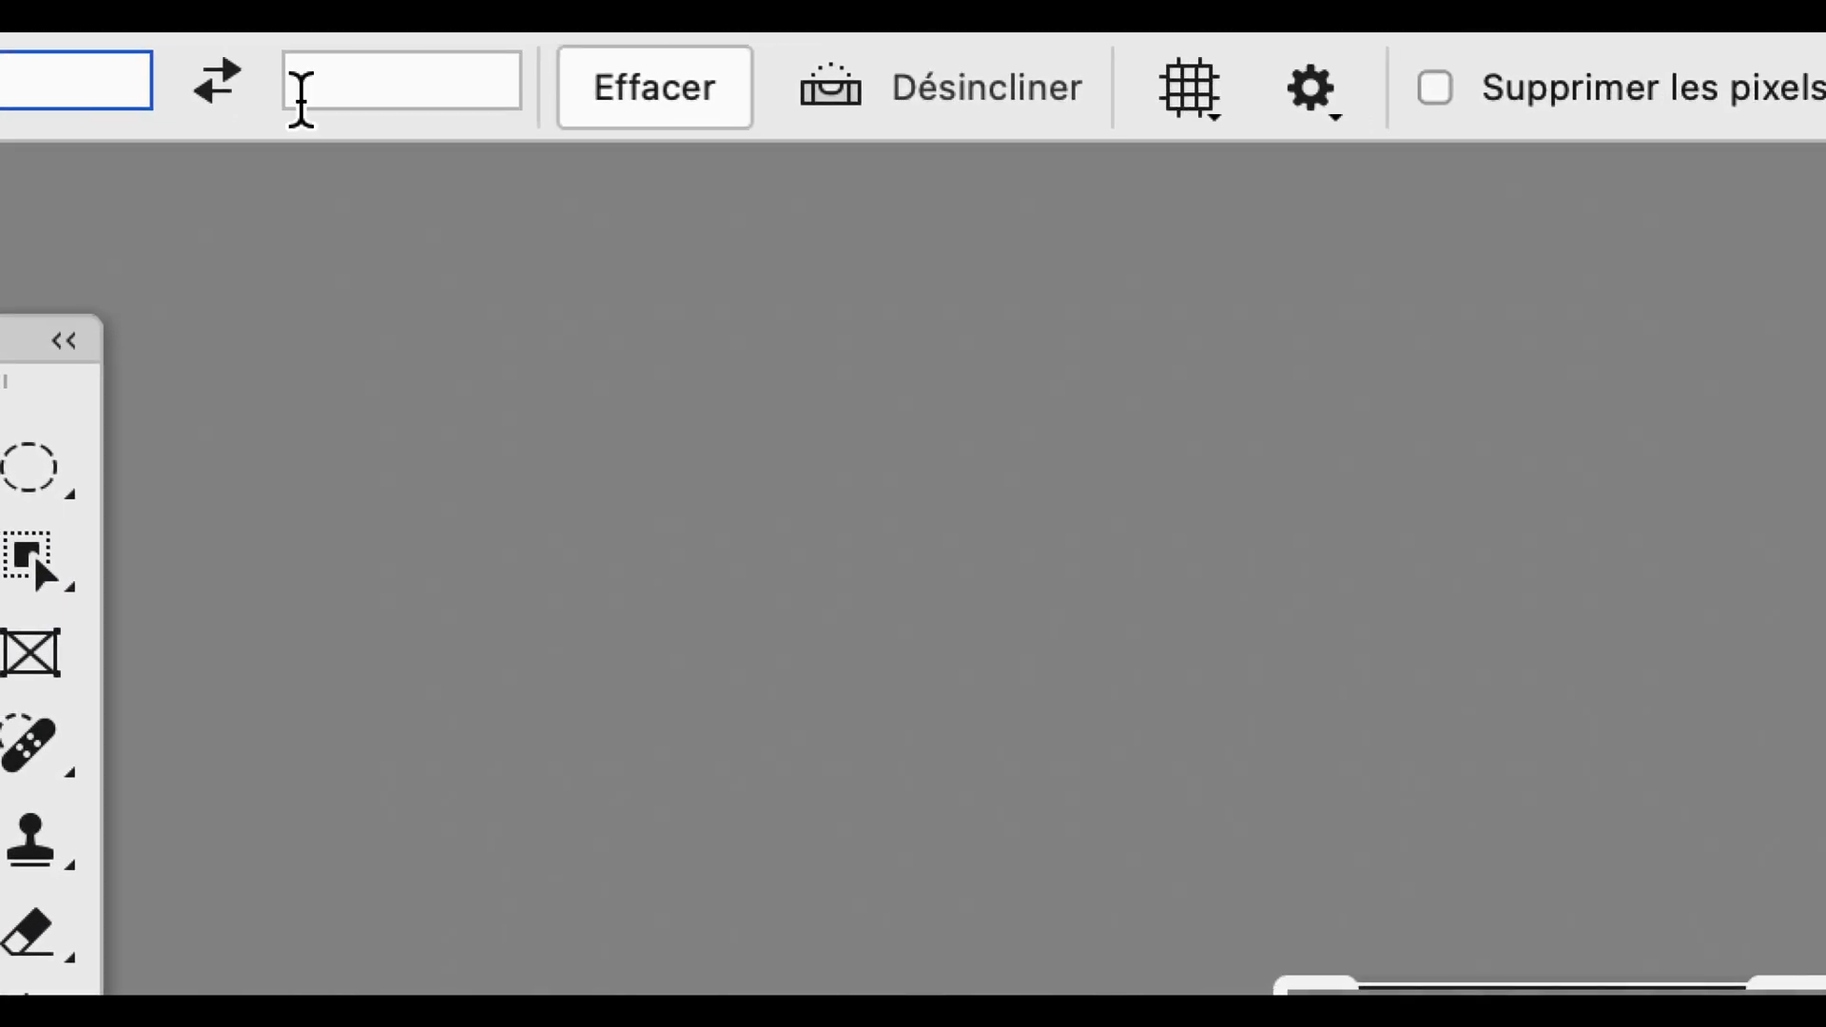
click(301, 98)
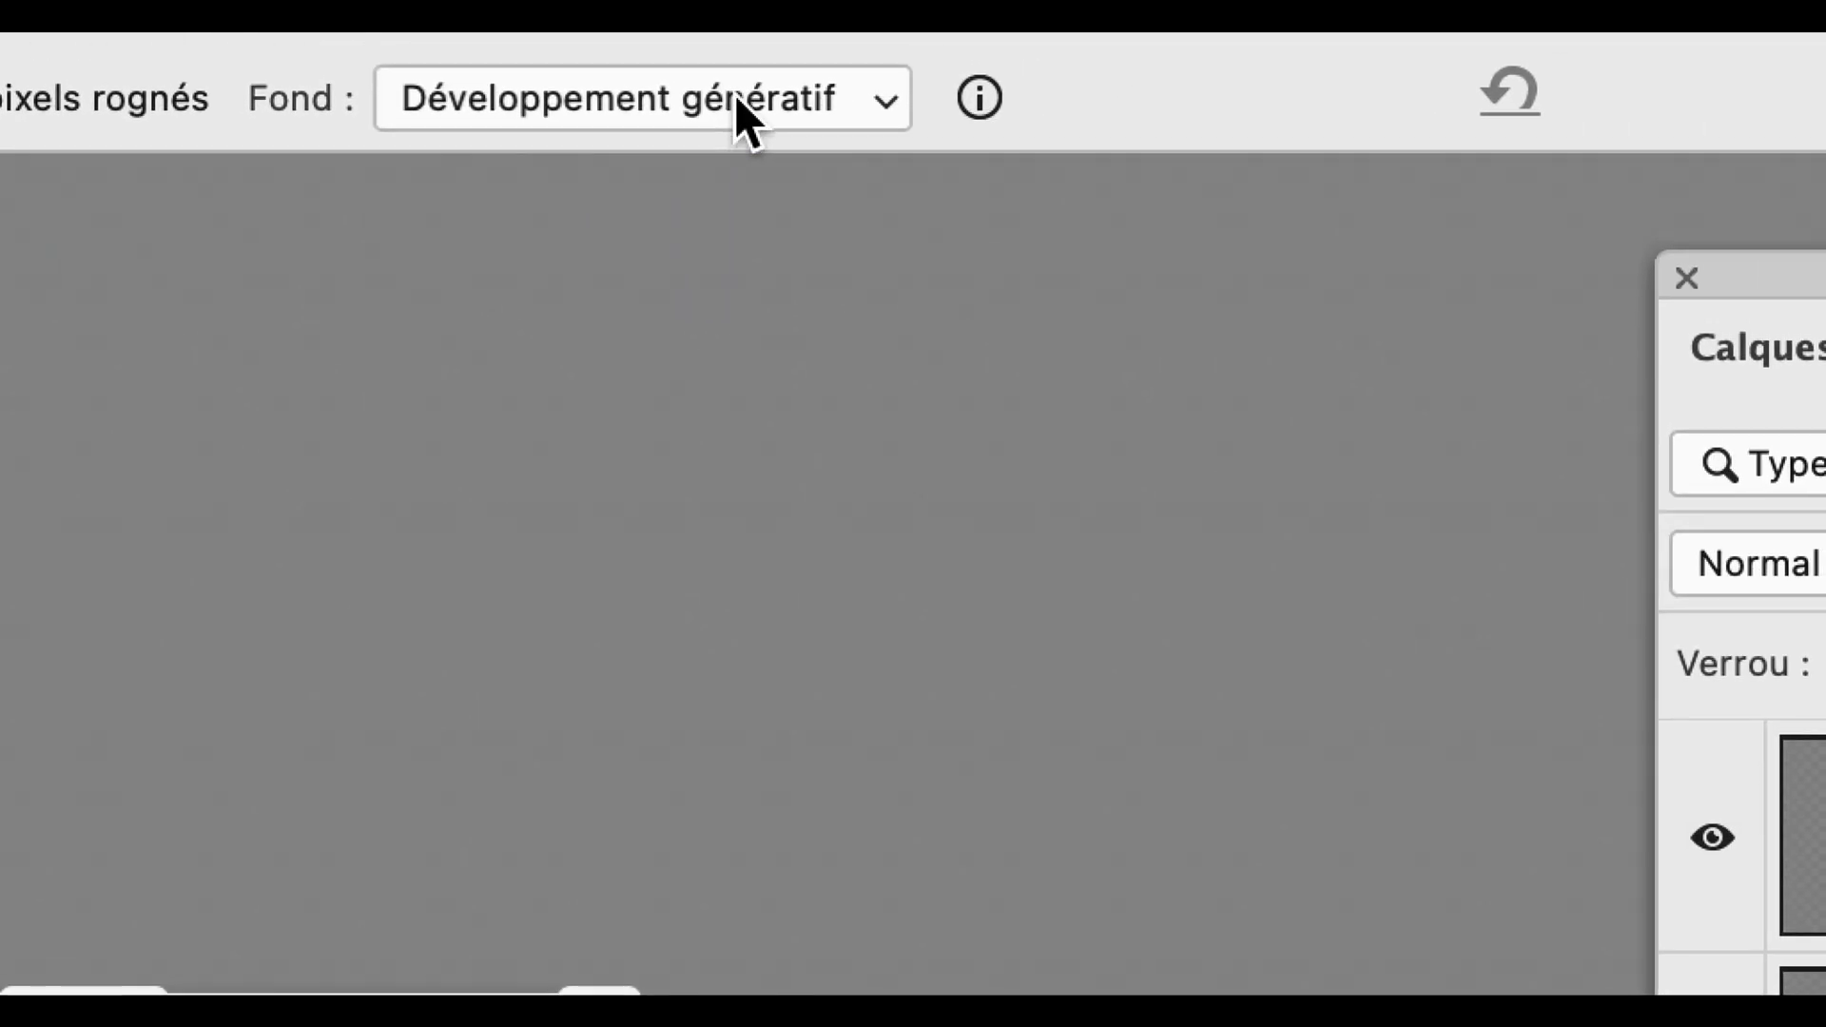
click(734, 98)
key(Escape)
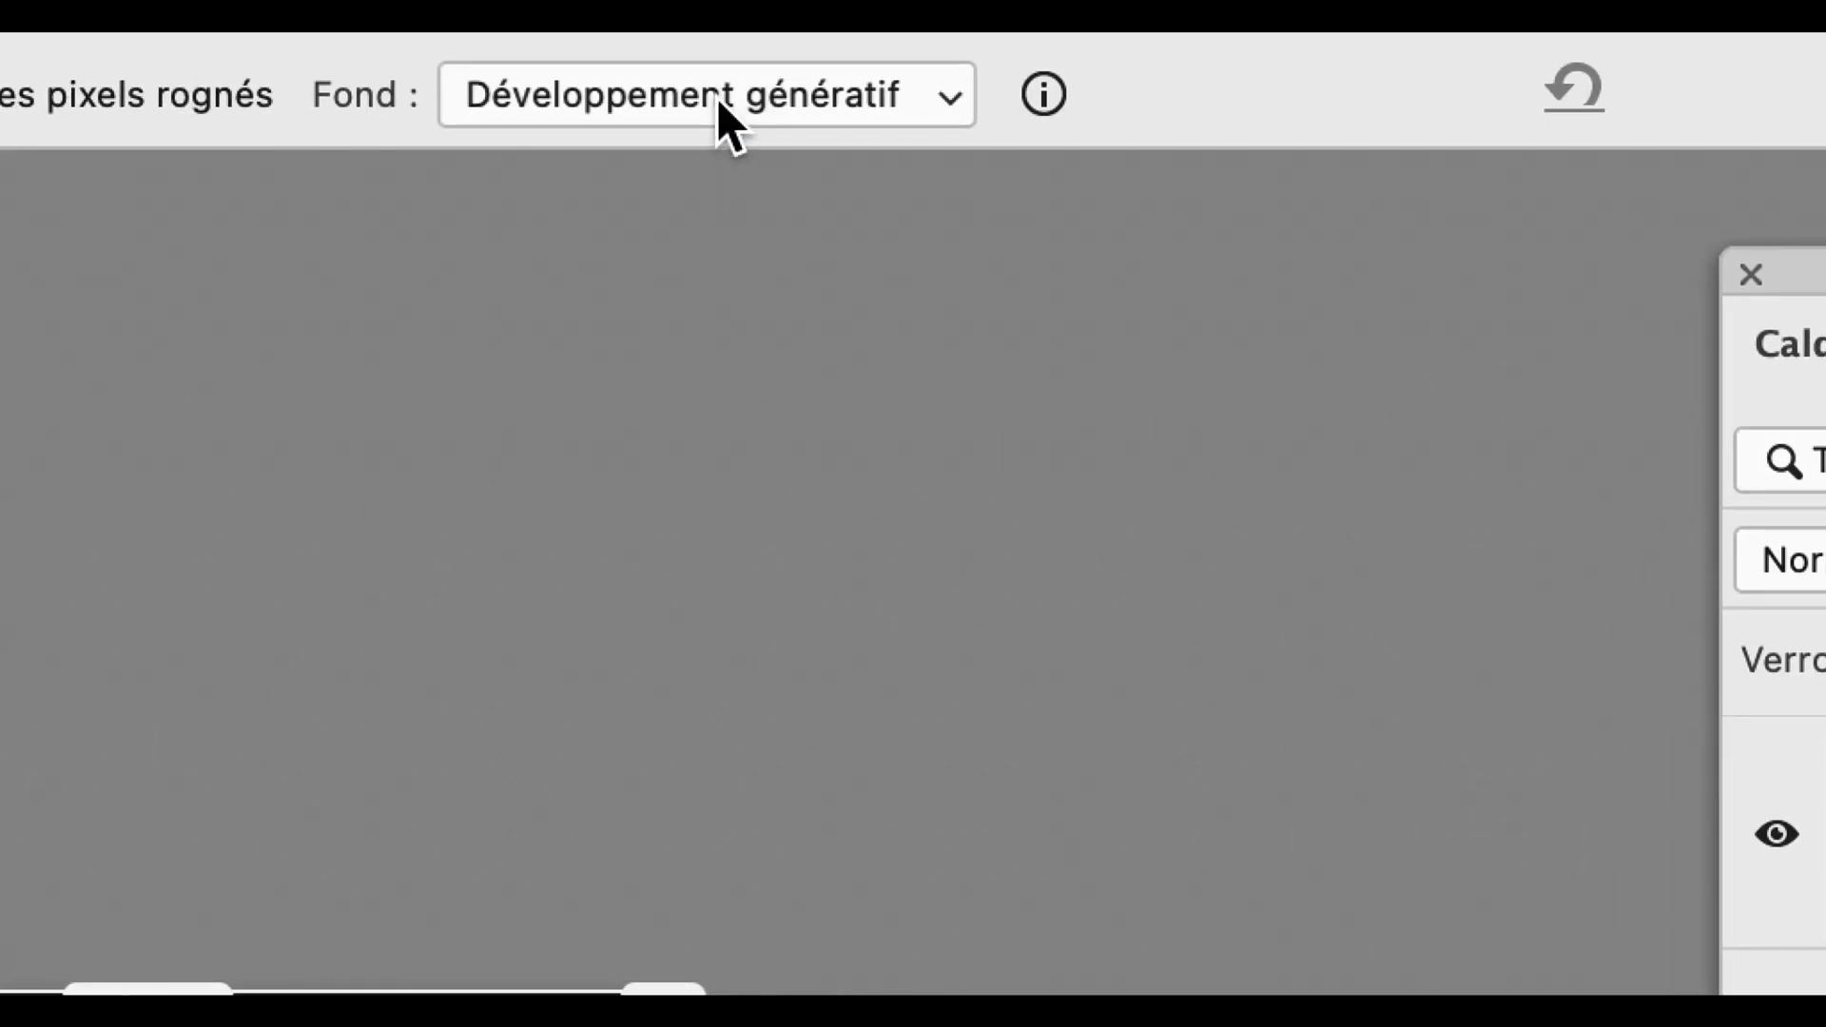
click(721, 101)
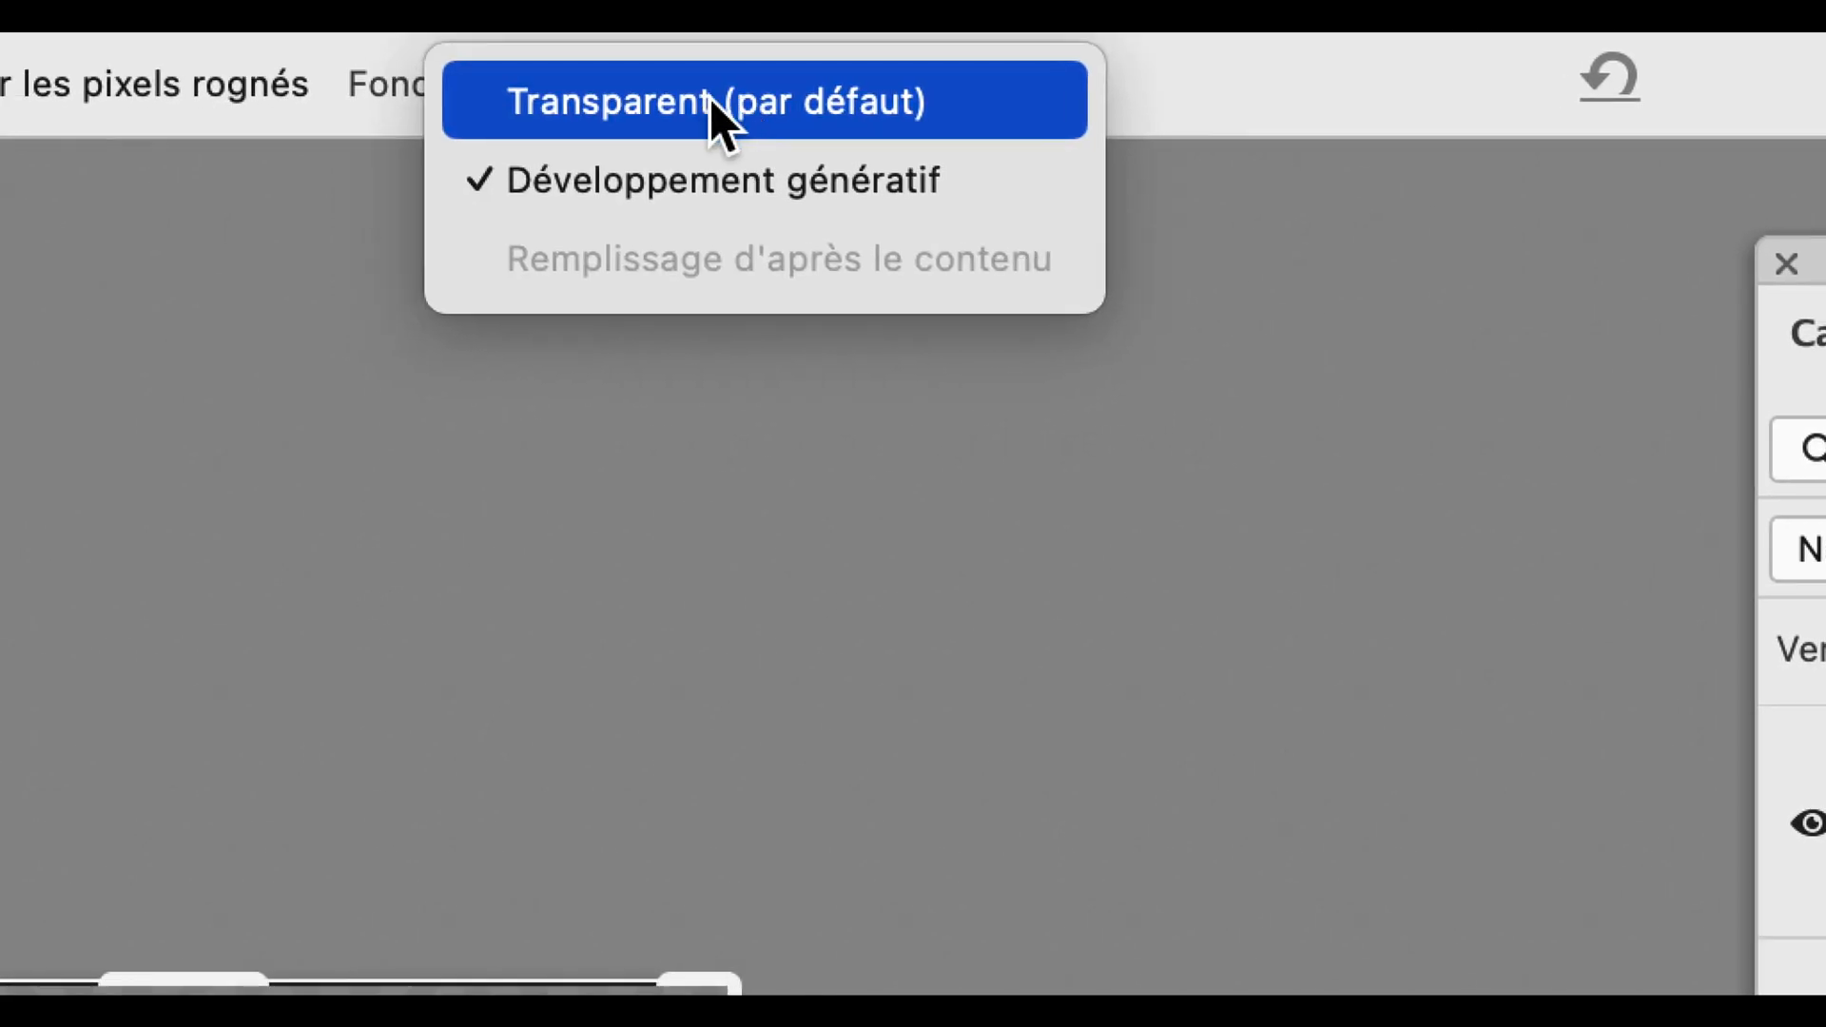
click(680, 105)
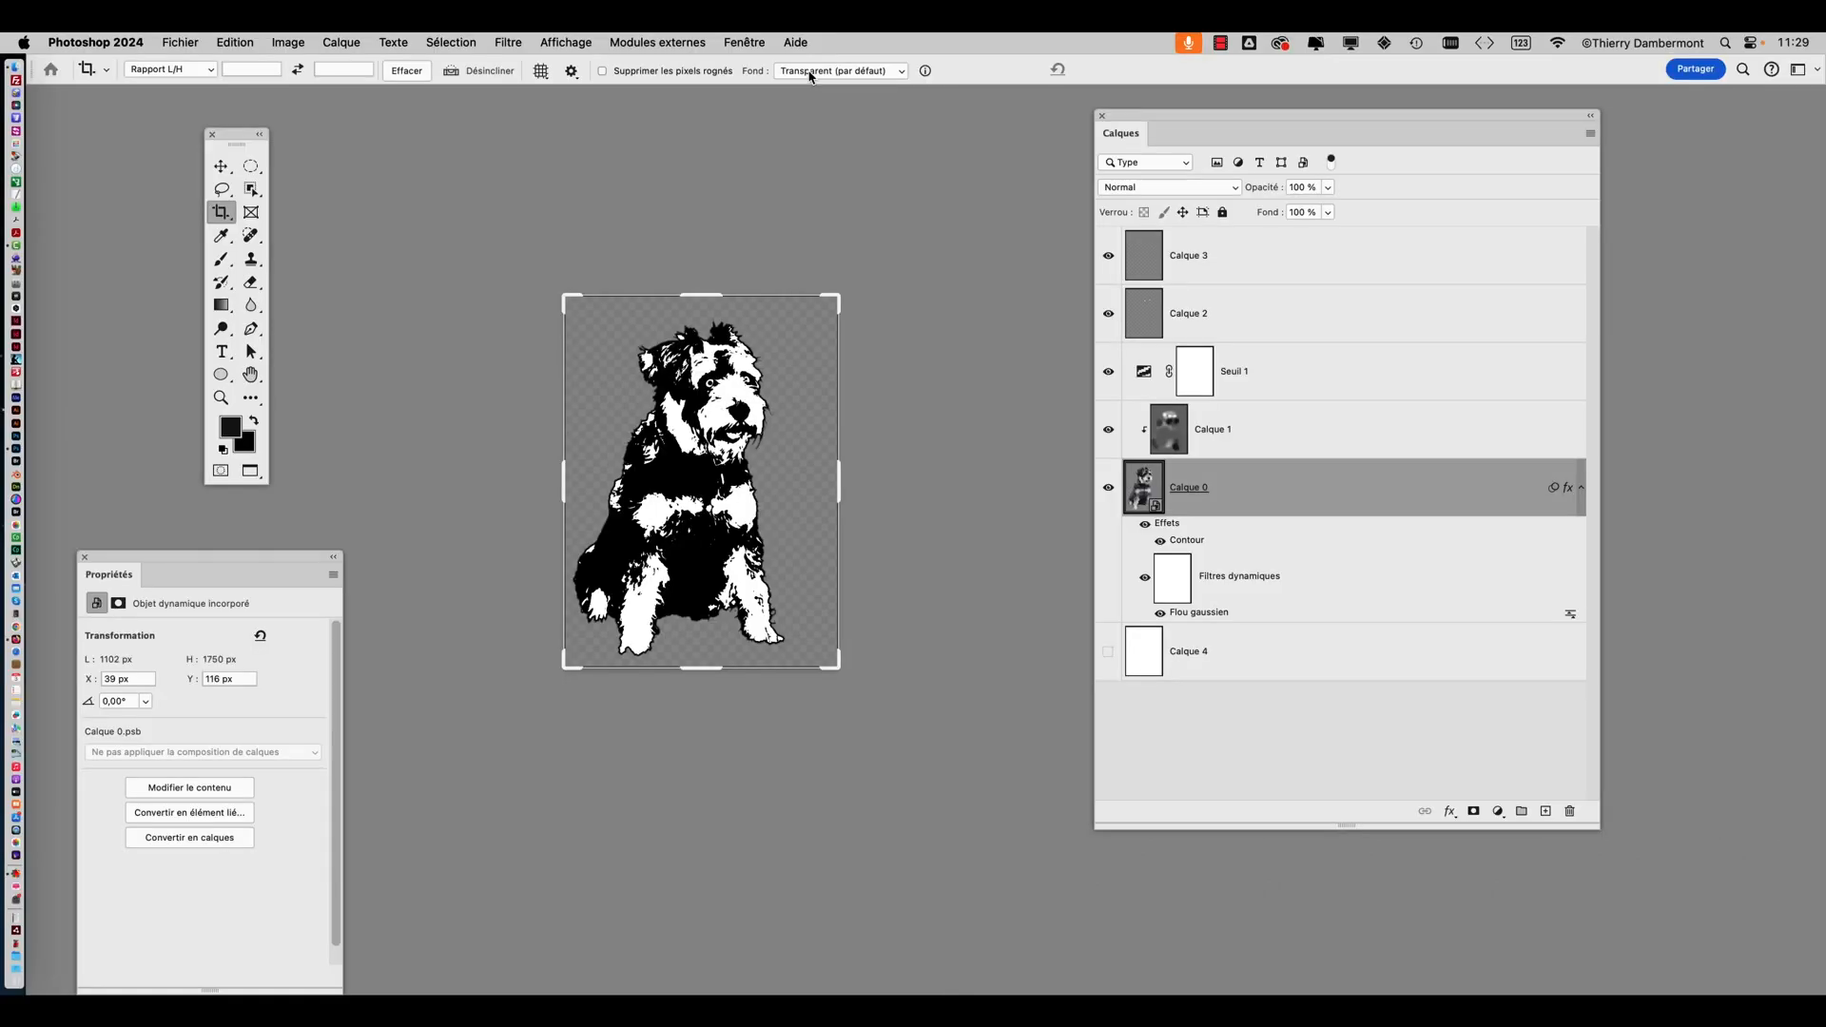
Try to enlarge the canvas on all sides around the dog with the Crop tool
click(566, 302)
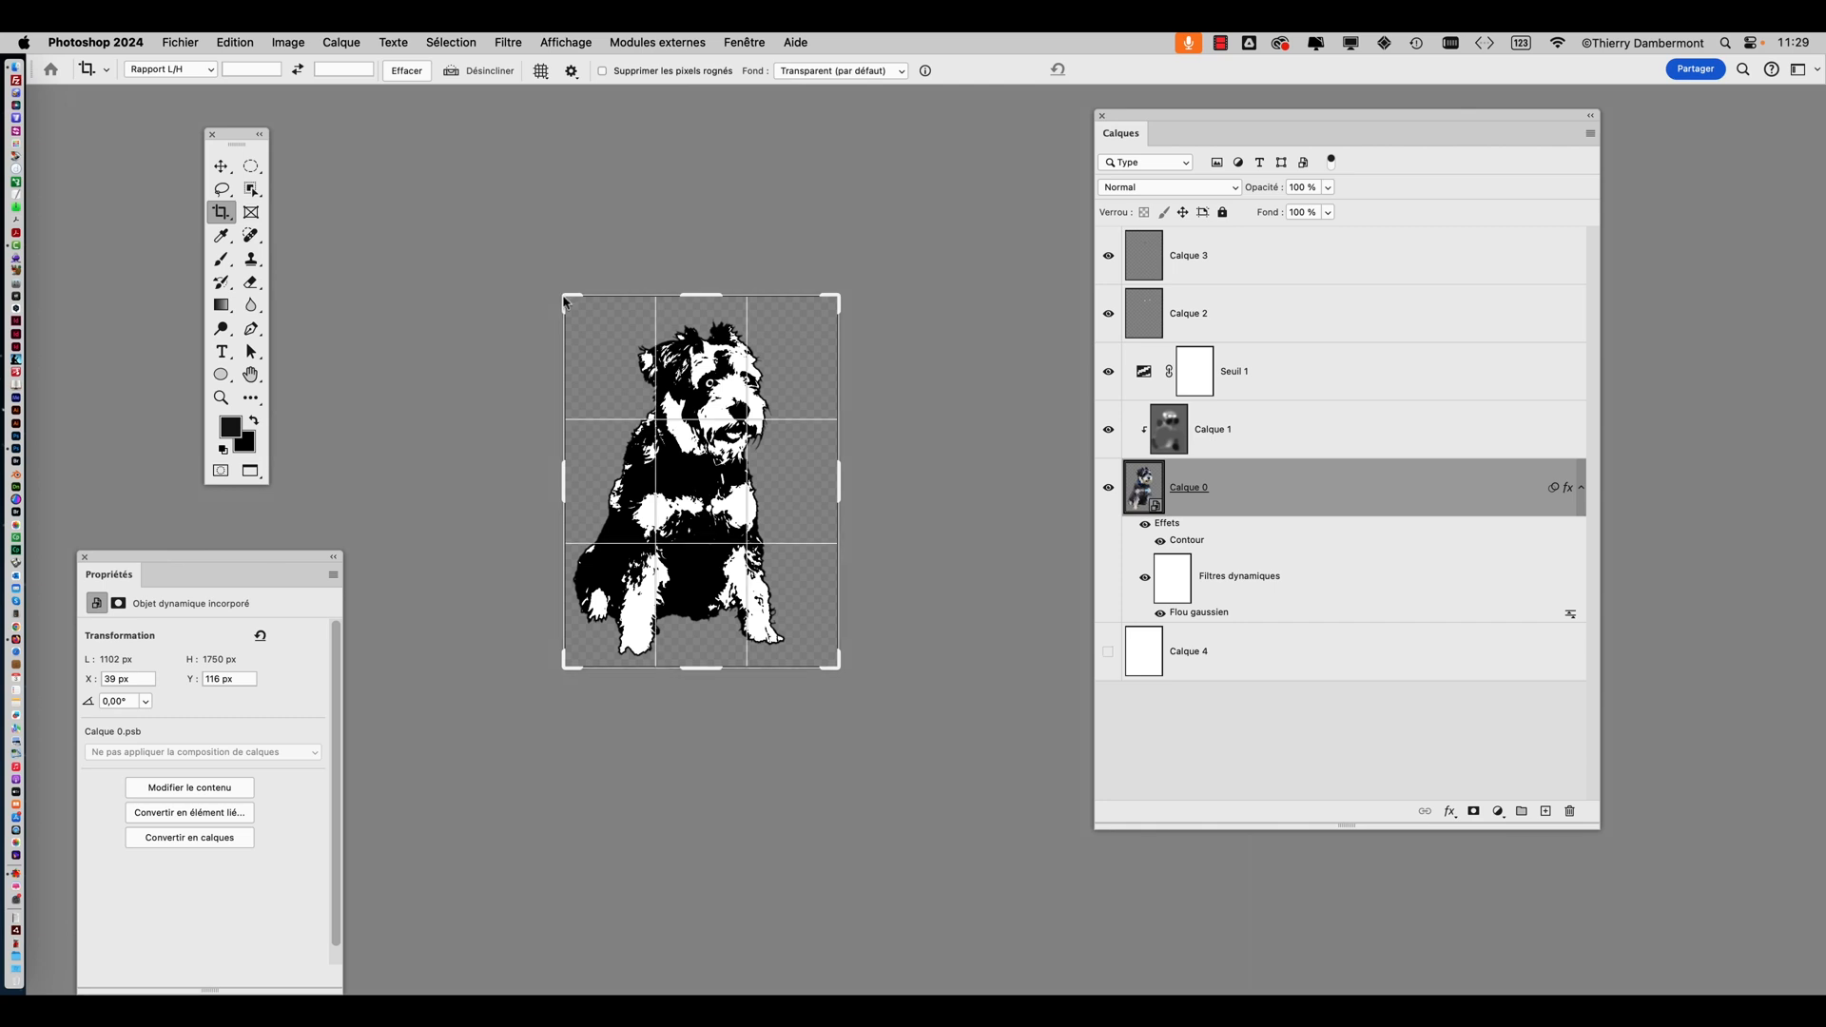
drag(565, 302, 562, 346)
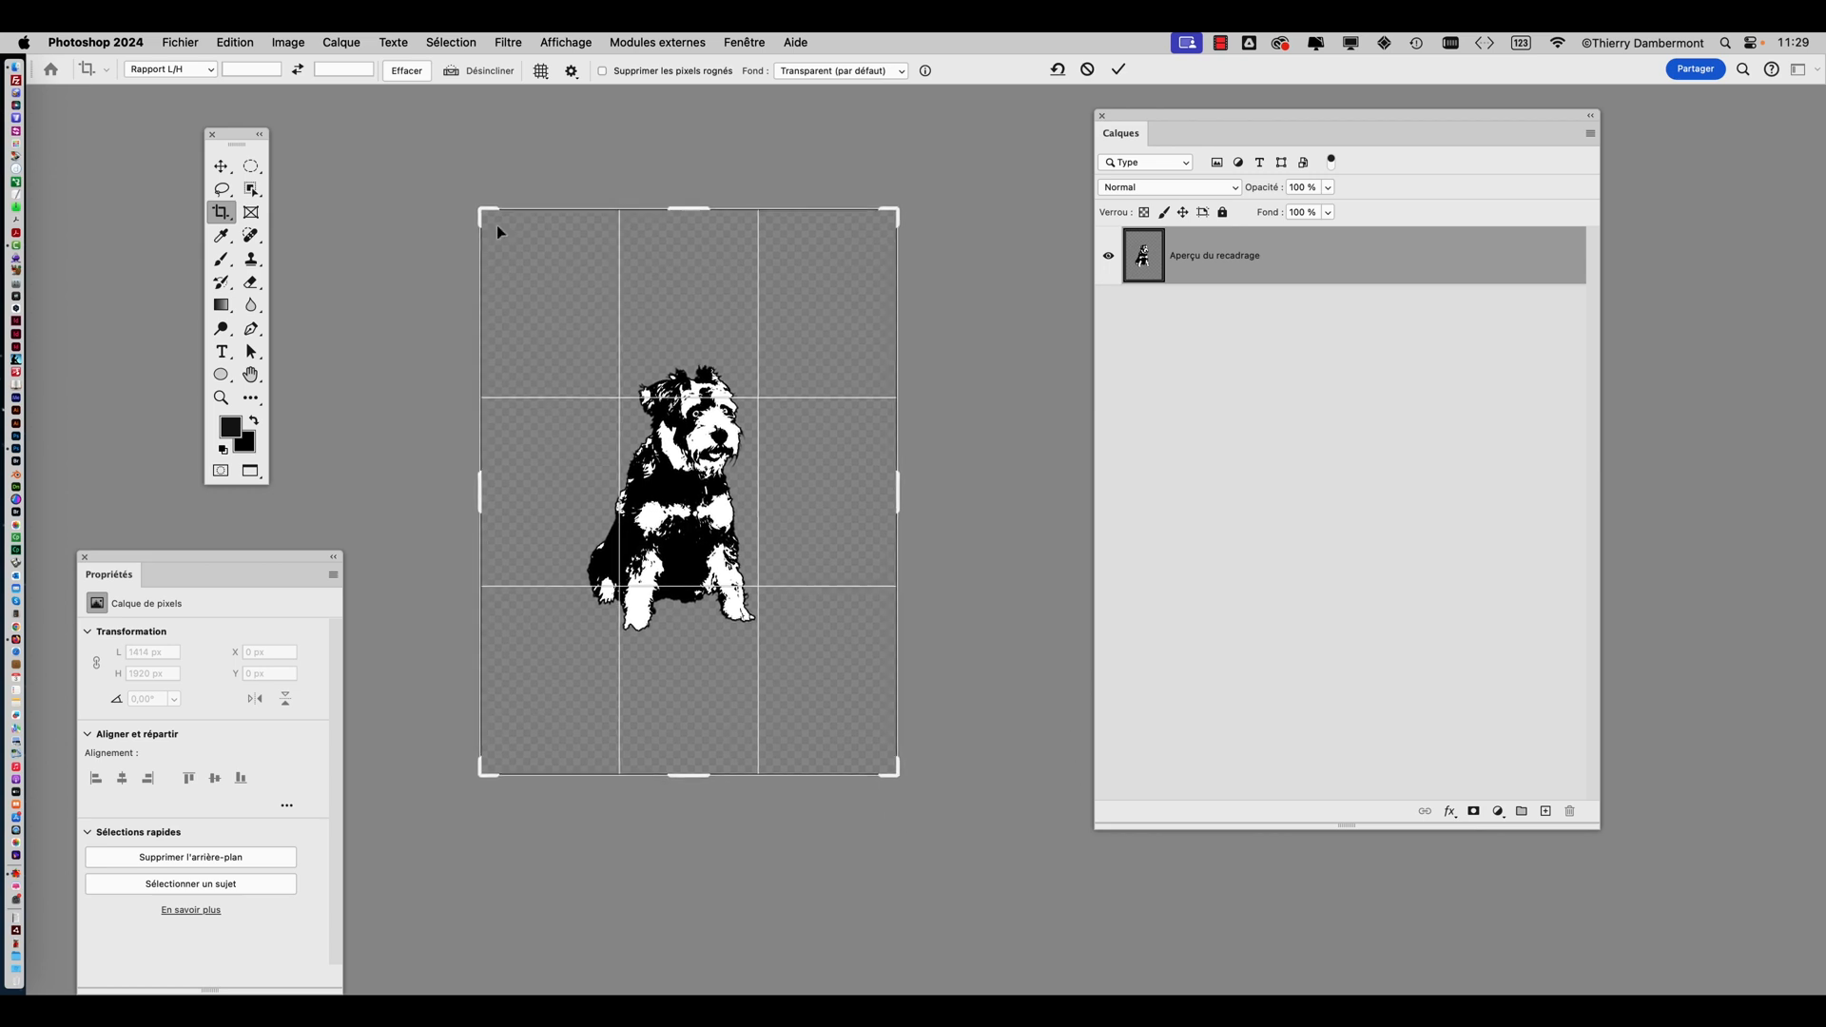
drag(485, 214, 415, 133)
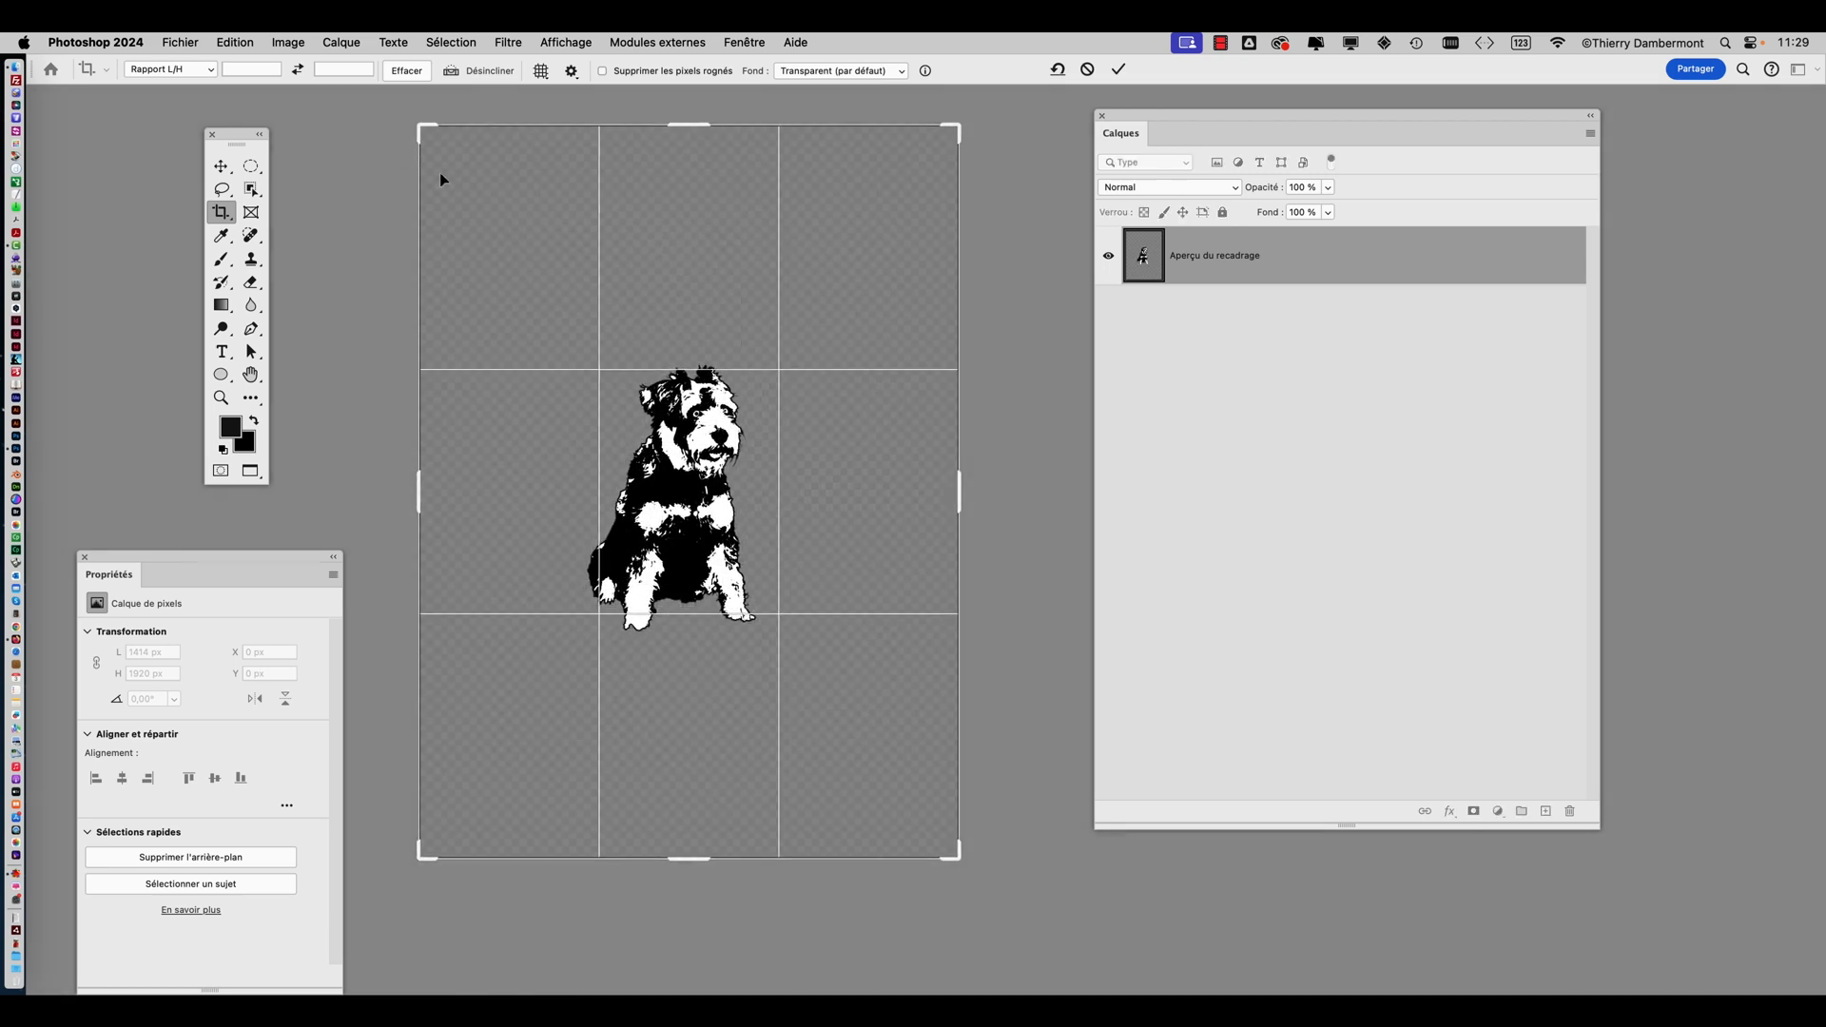
click(1118, 69)
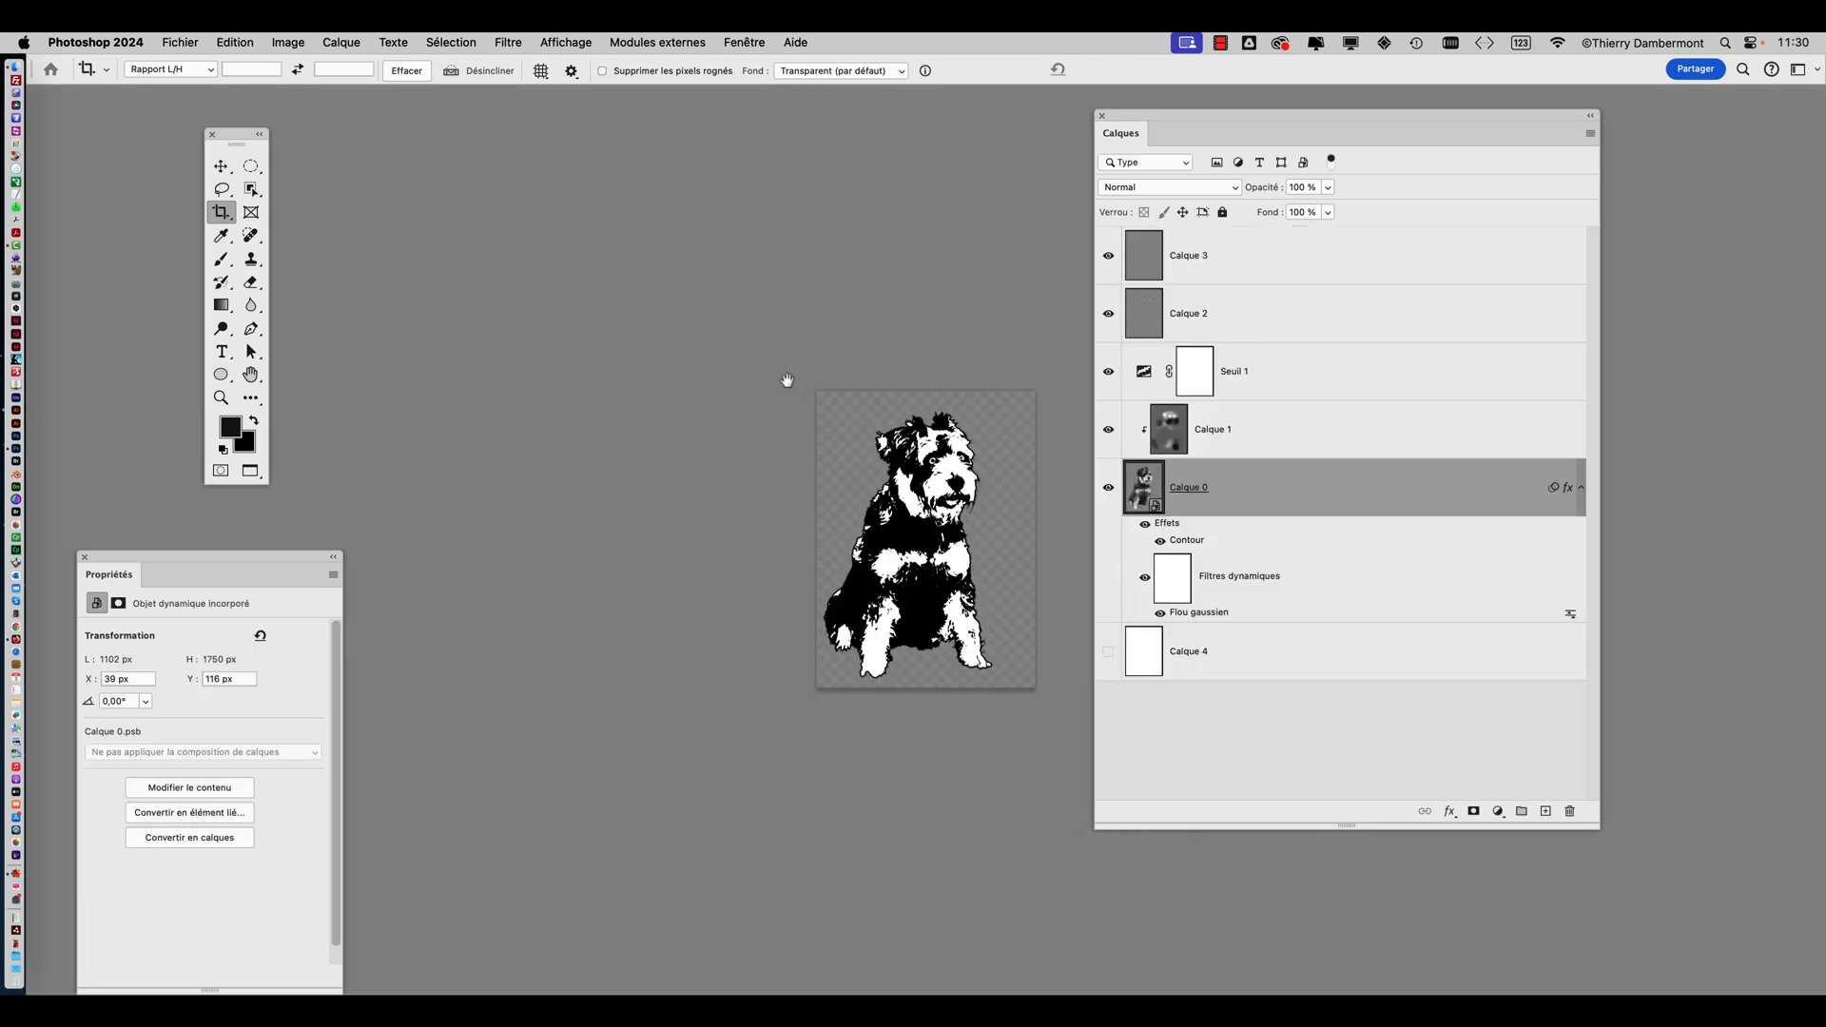
Review the Crop tool's fill choices, keeping Transparent (par défaut), and check its width and height ratio fields
drag(786, 380, 522, 326)
scroll(594, 438, up, 3)
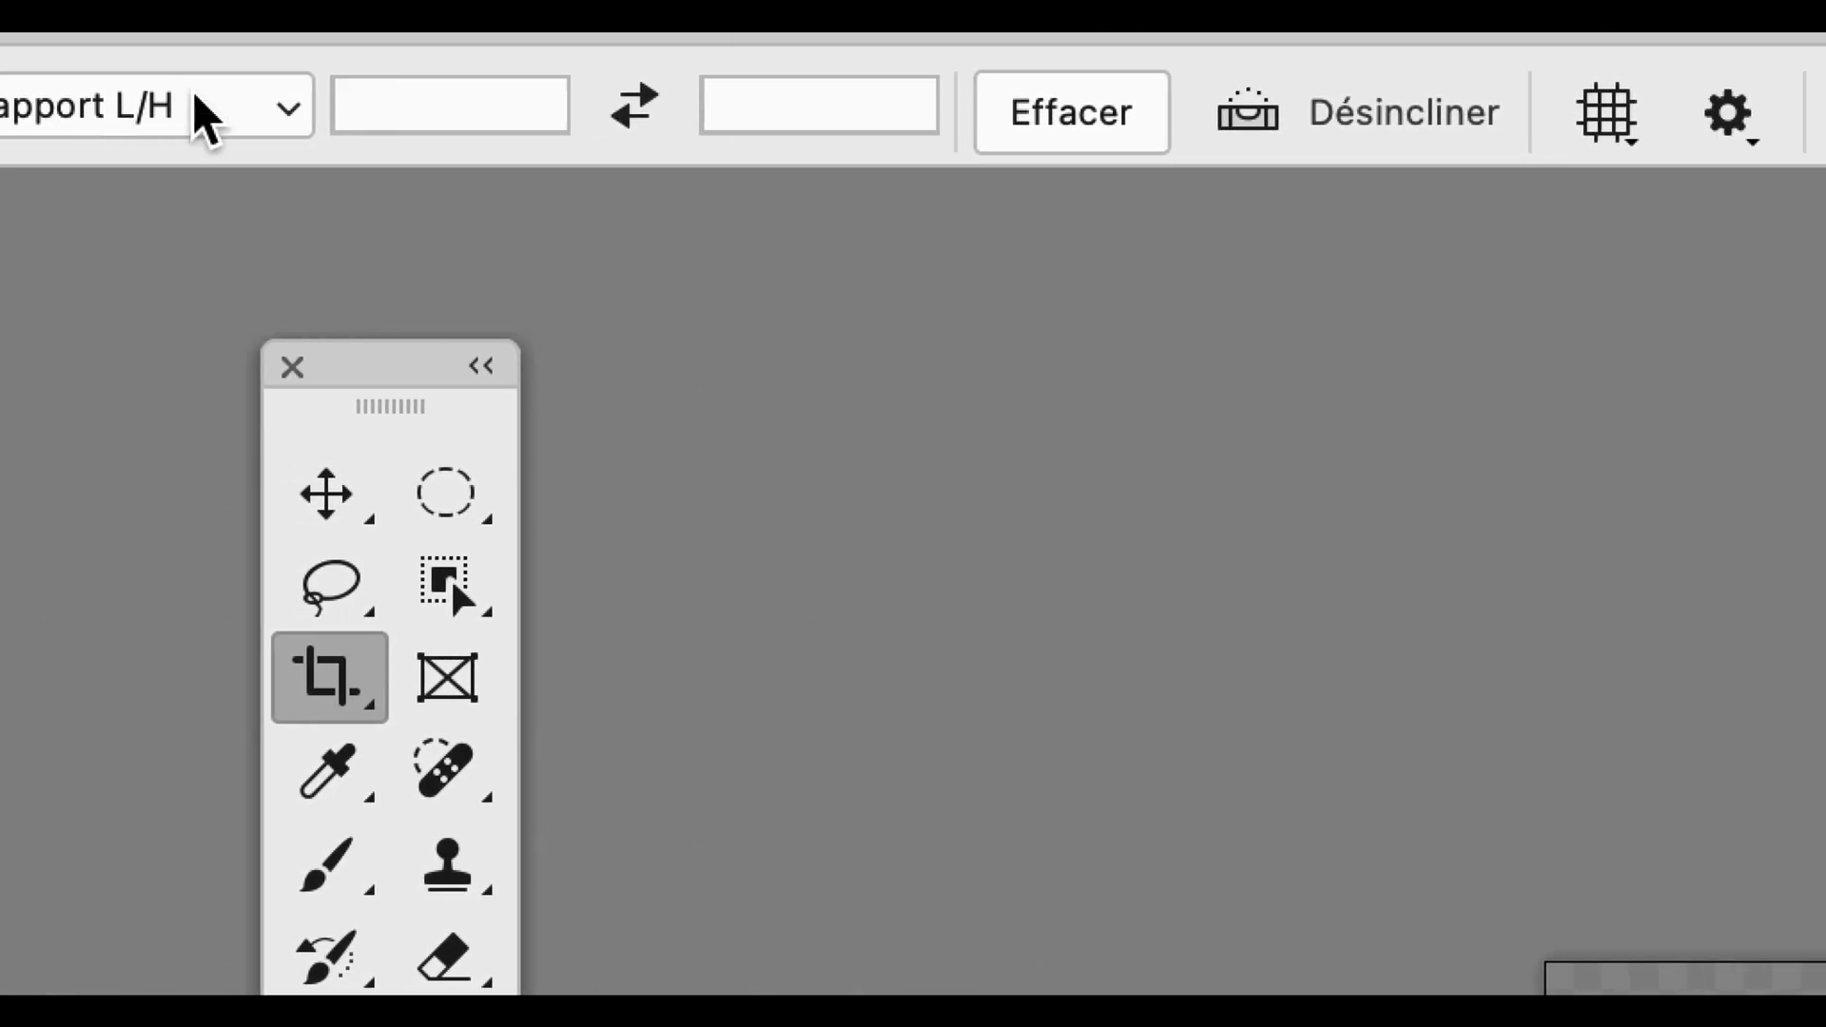
click(721, 99)
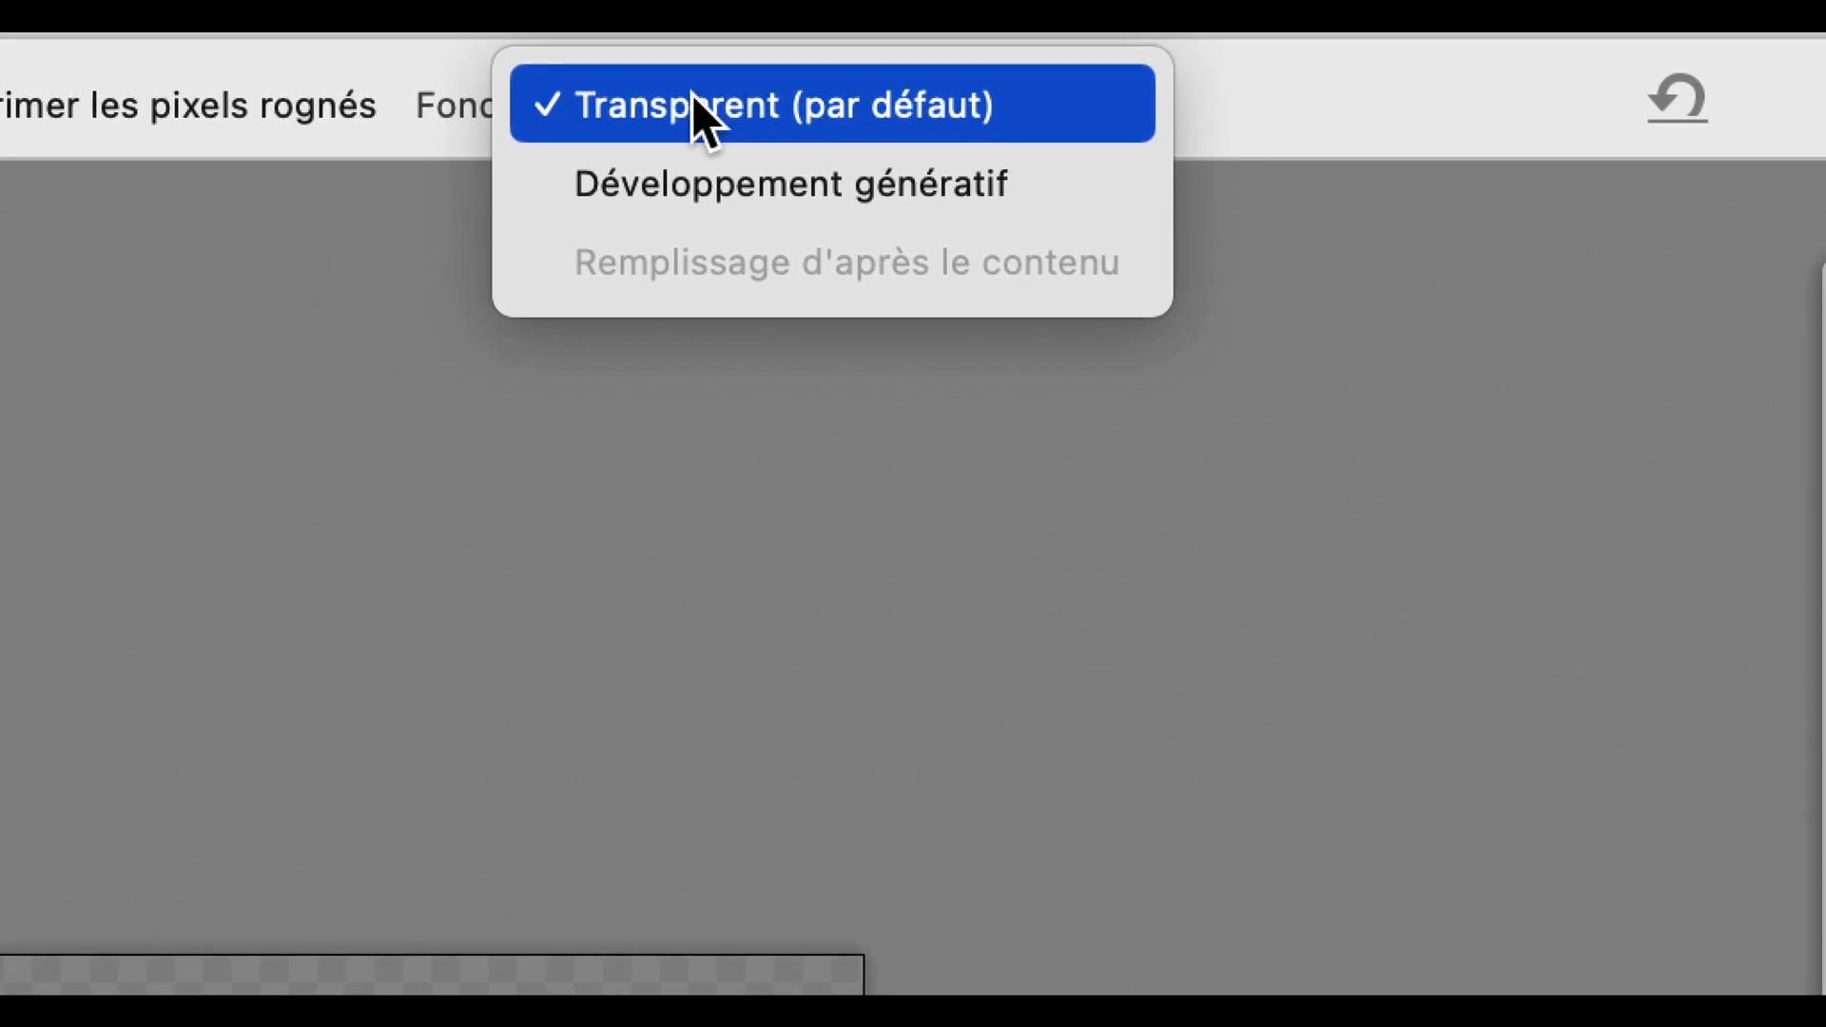
click(571, 97)
click(802, 101)
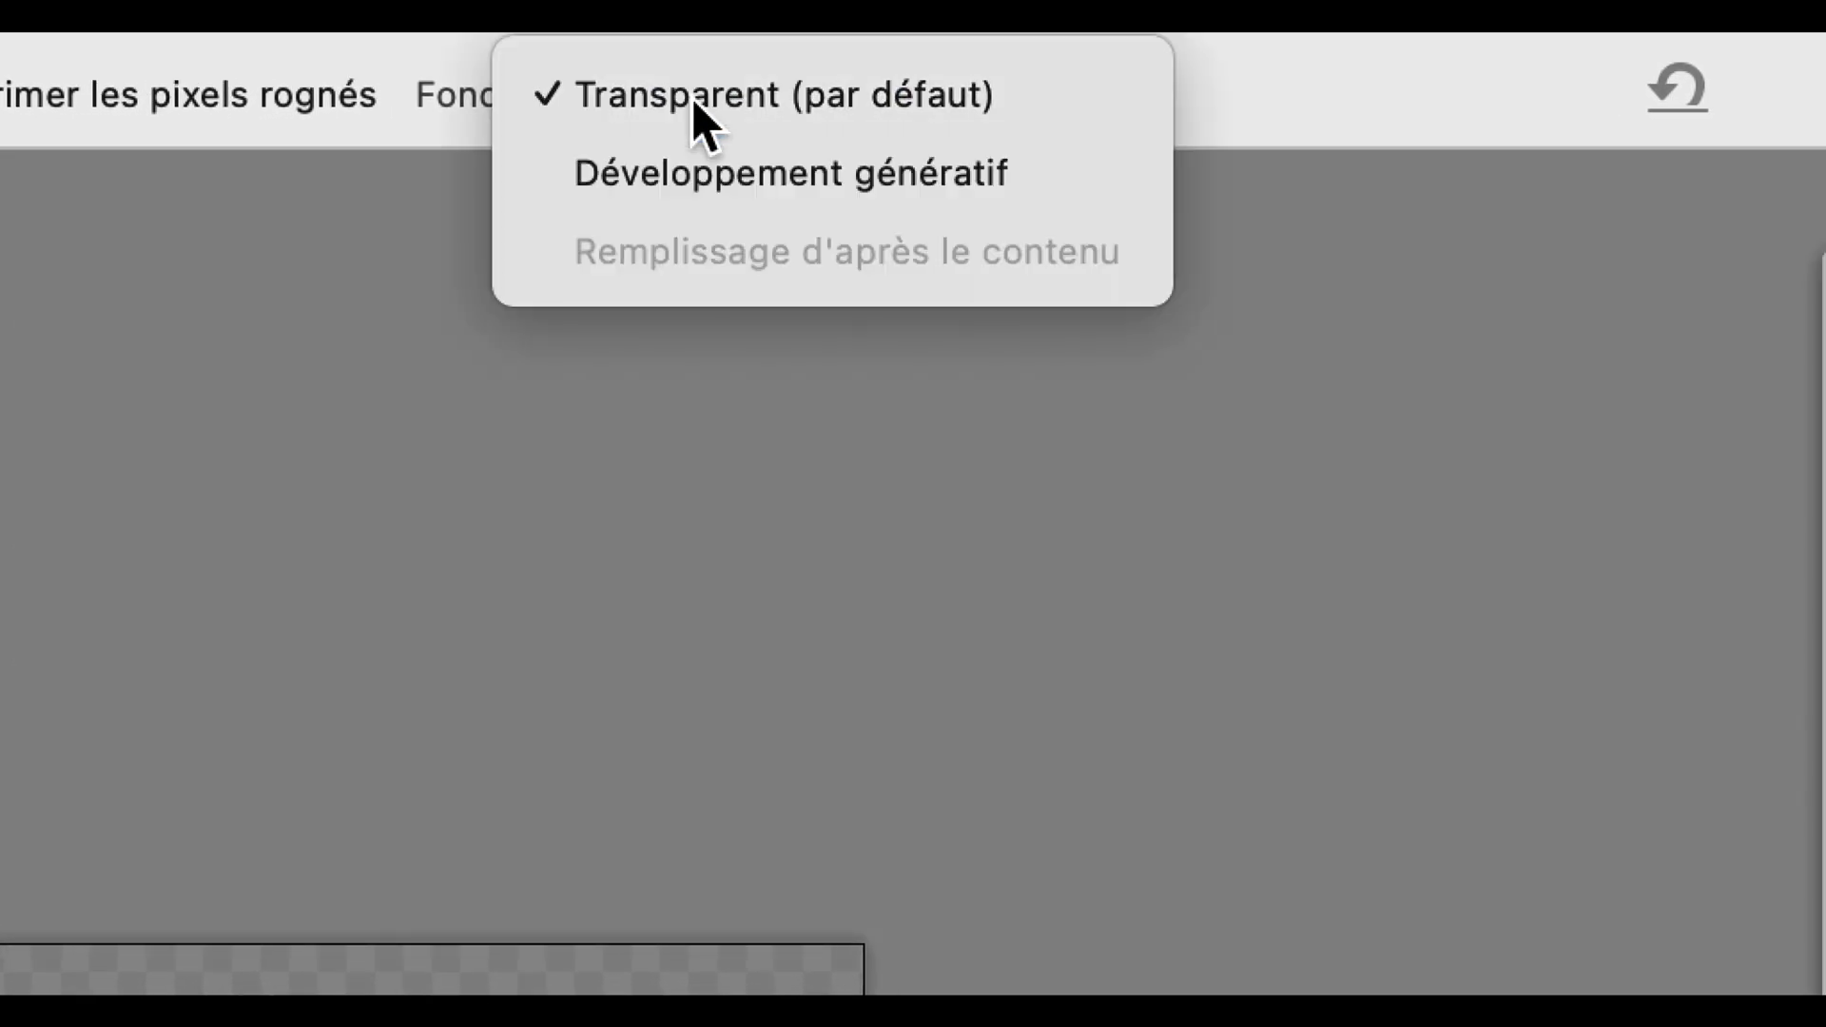
click(692, 99)
click(692, 99)
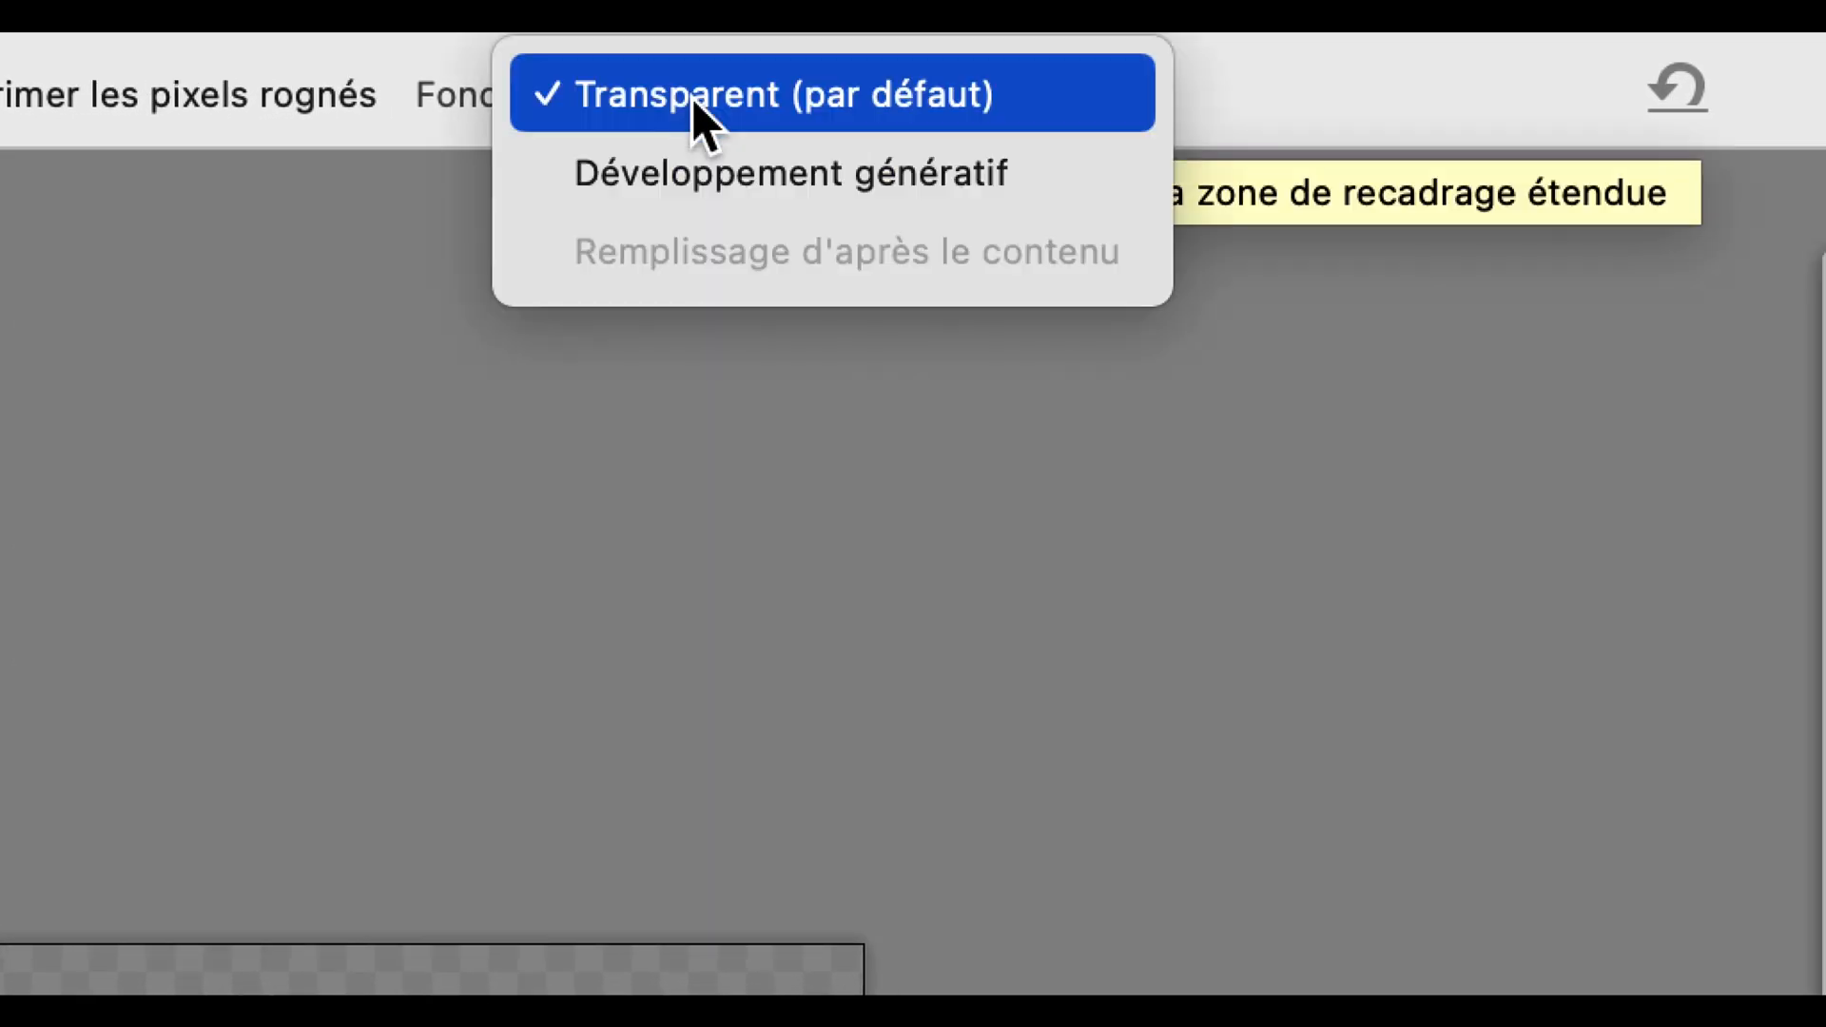
click(693, 99)
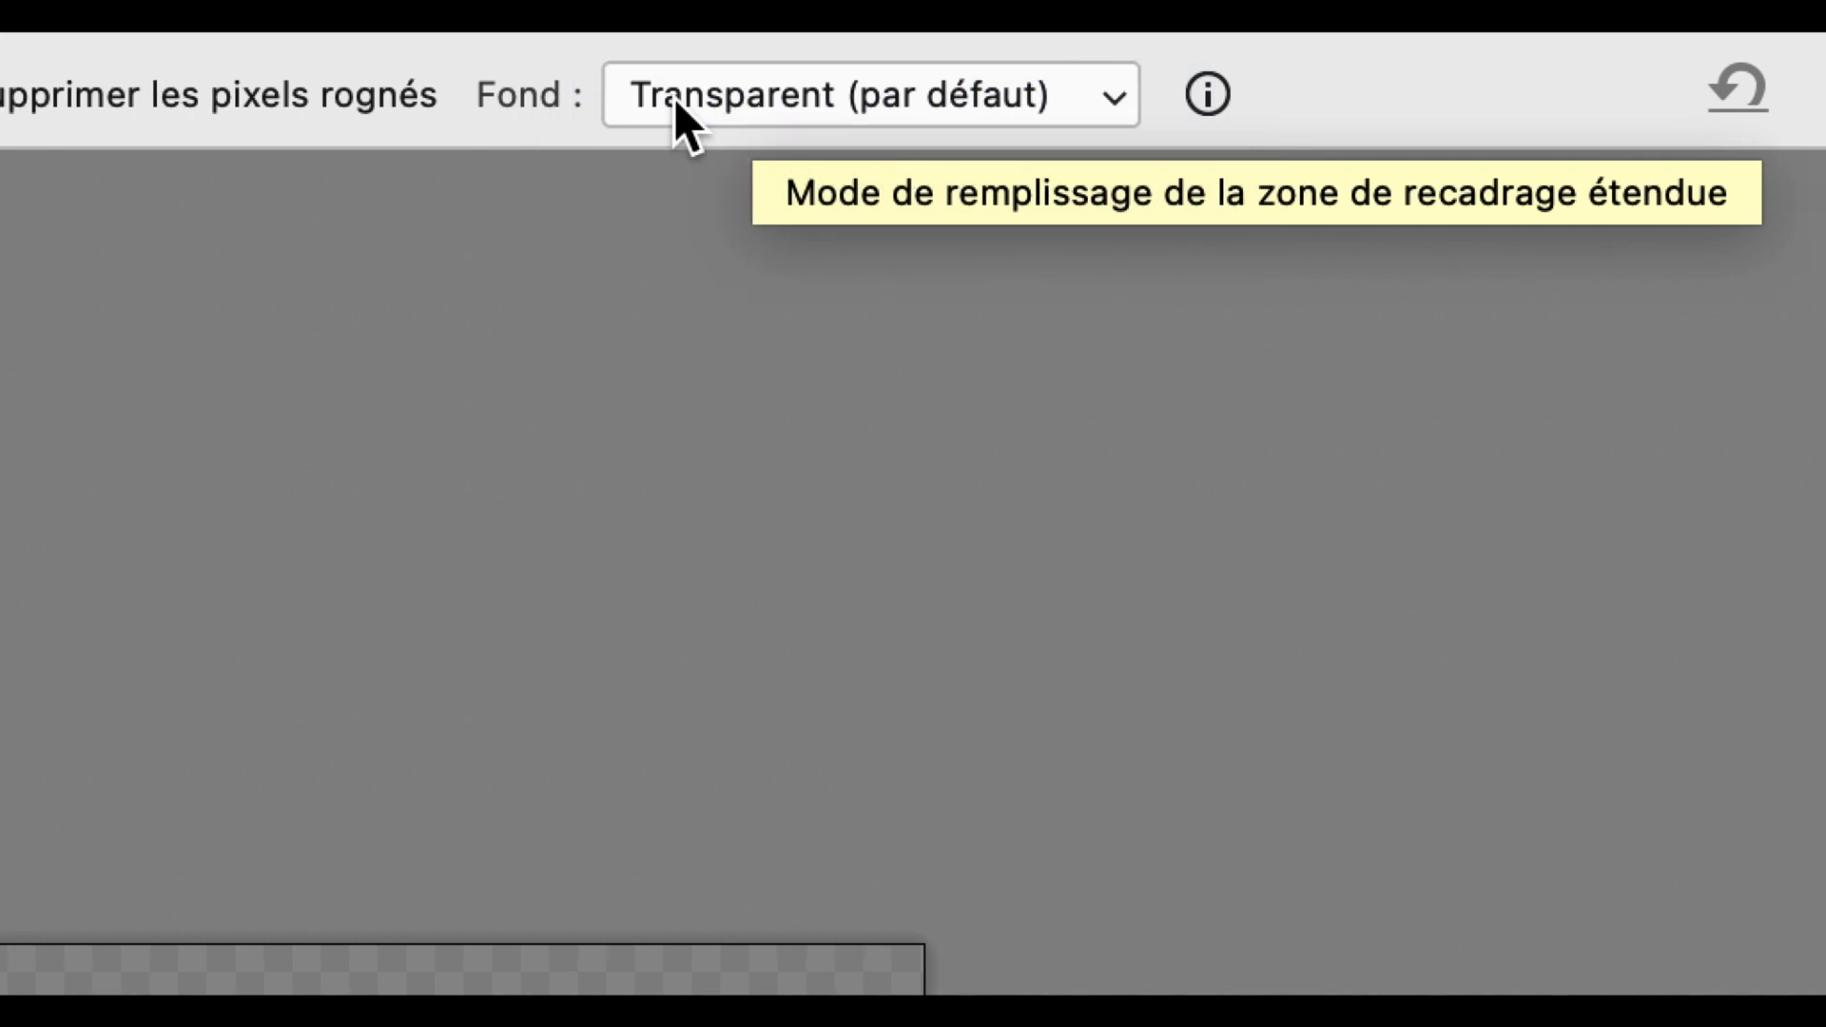
click(244, 98)
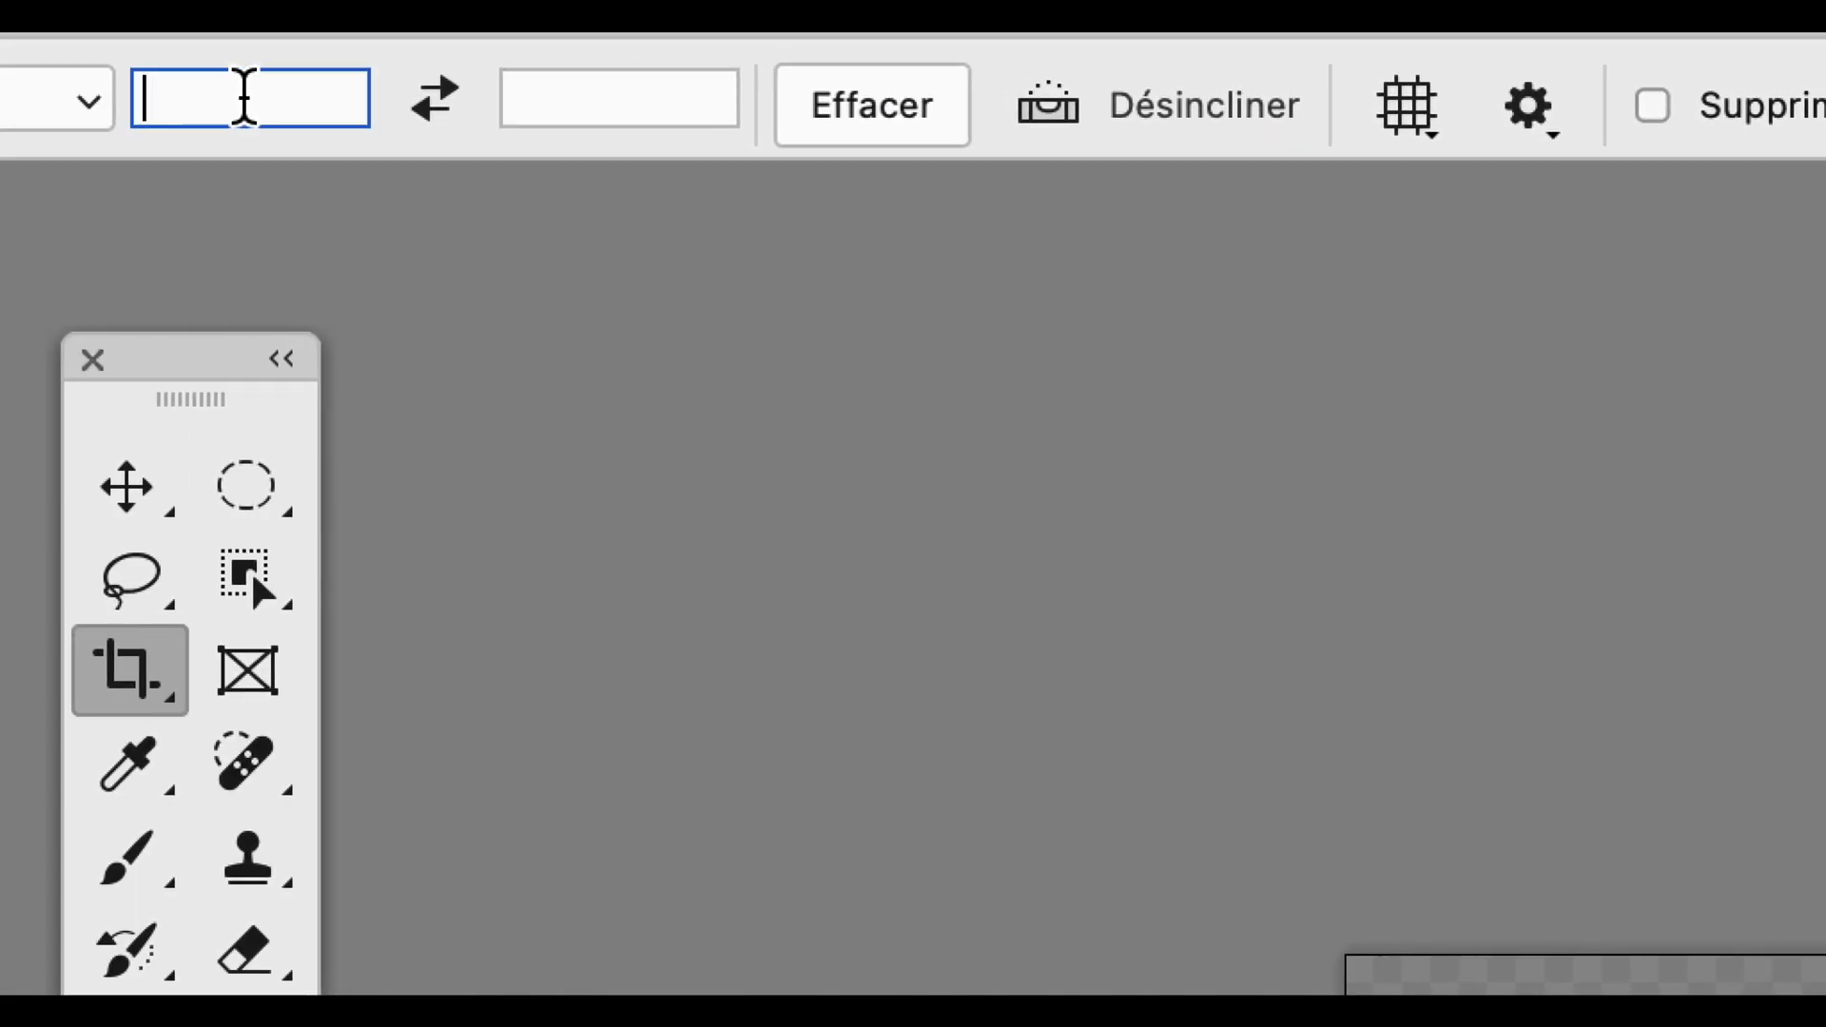
click(651, 95)
click(197, 95)
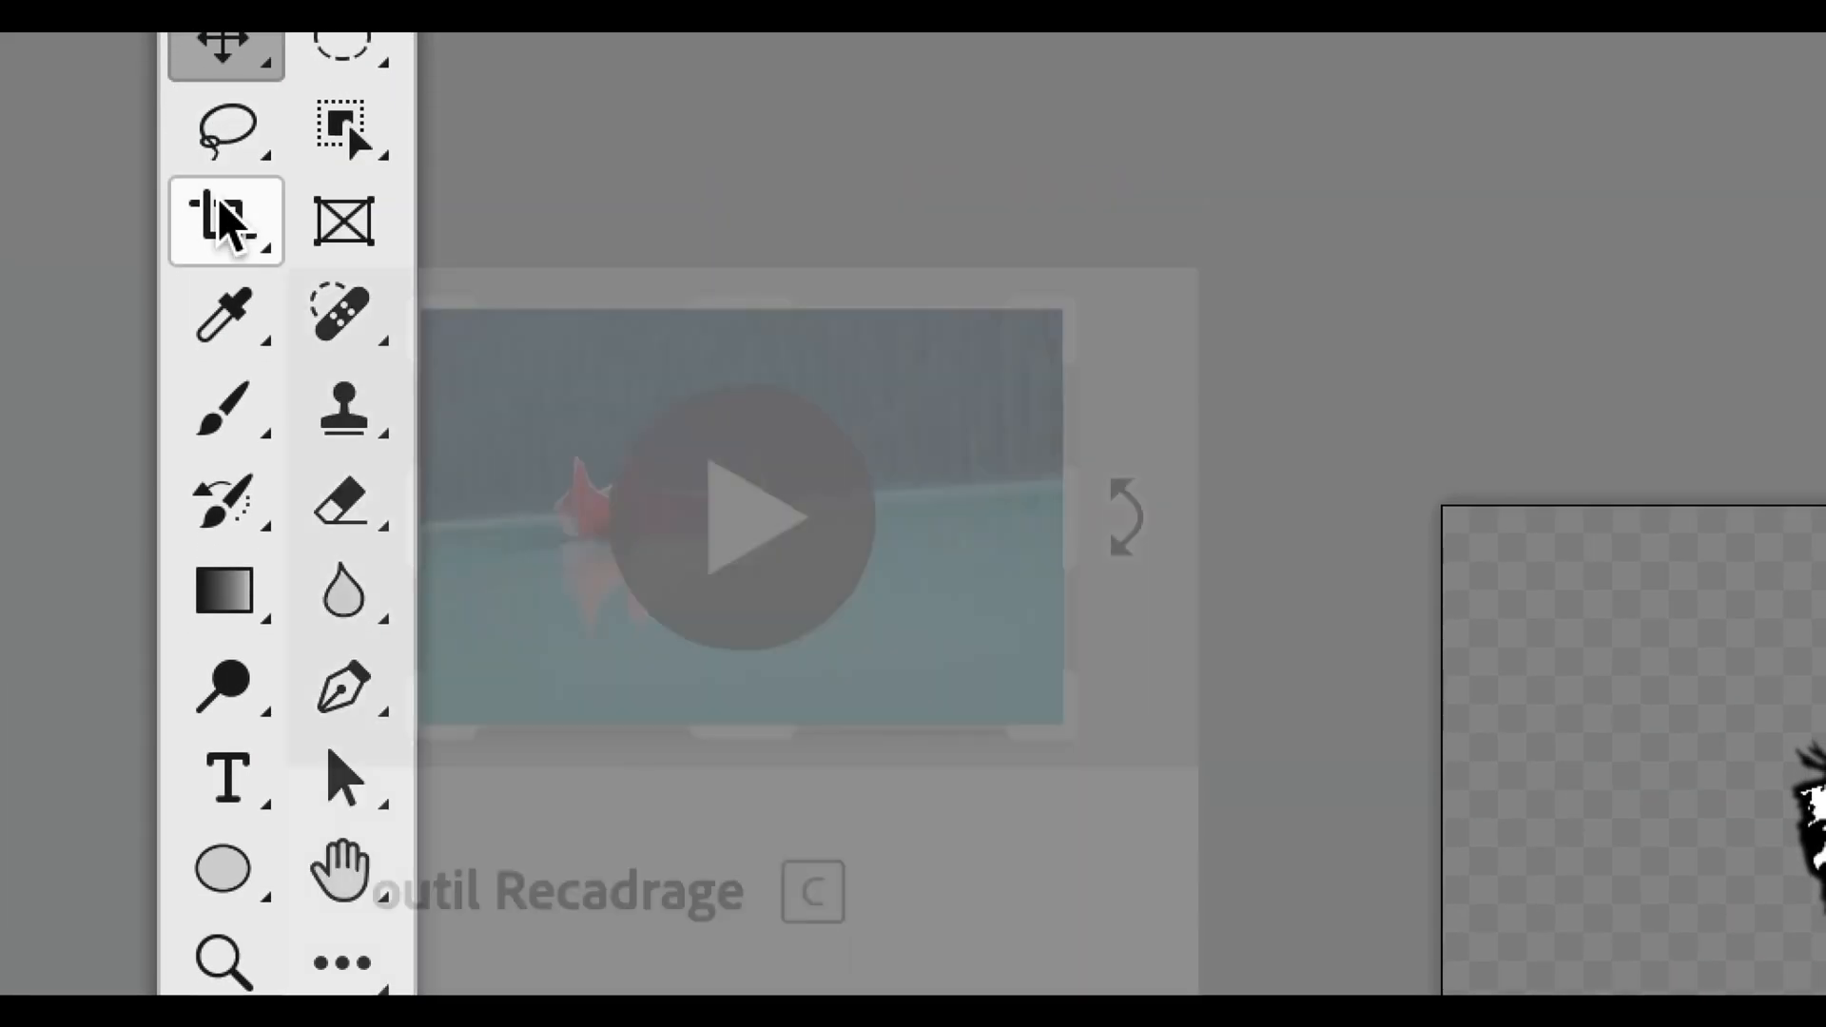
Crop outward to extend the canvas evenly on all sides, leaving wide transparent margins around the dog, and apply the crop
click(228, 335)
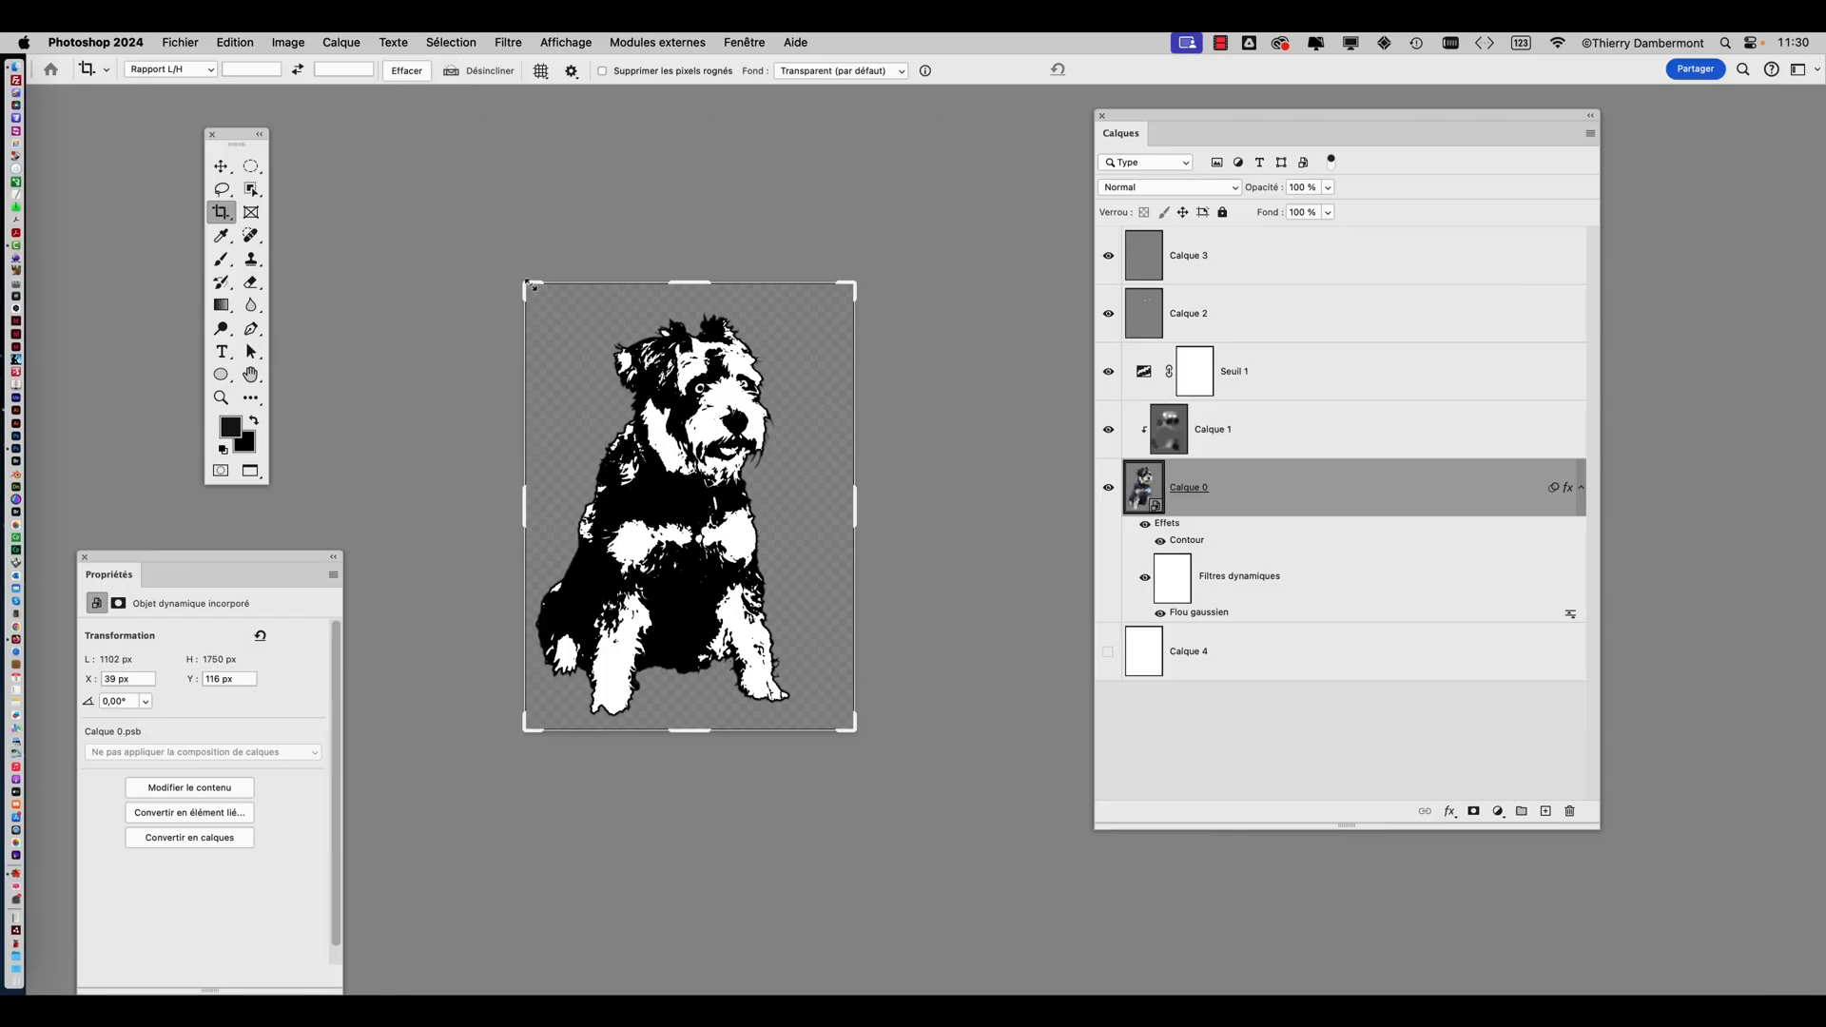
drag(530, 285, 398, 154)
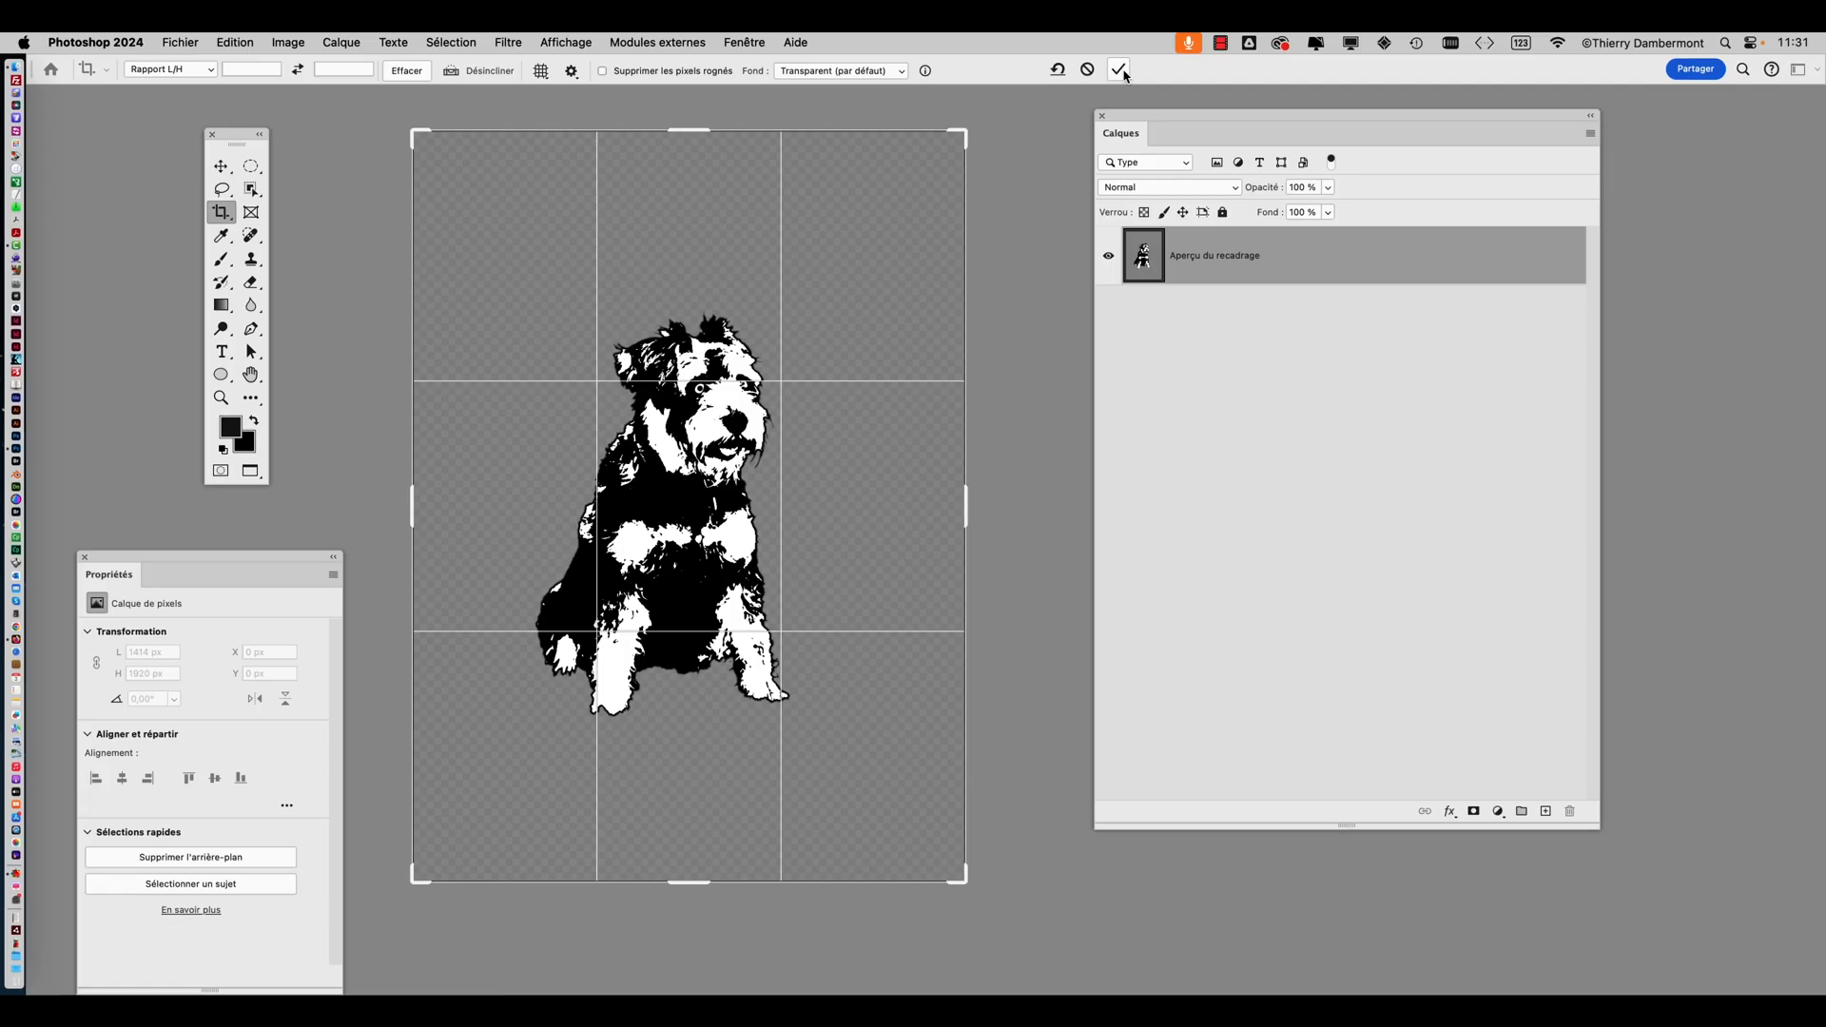
click(1119, 69)
drag(786, 359, 583, 338)
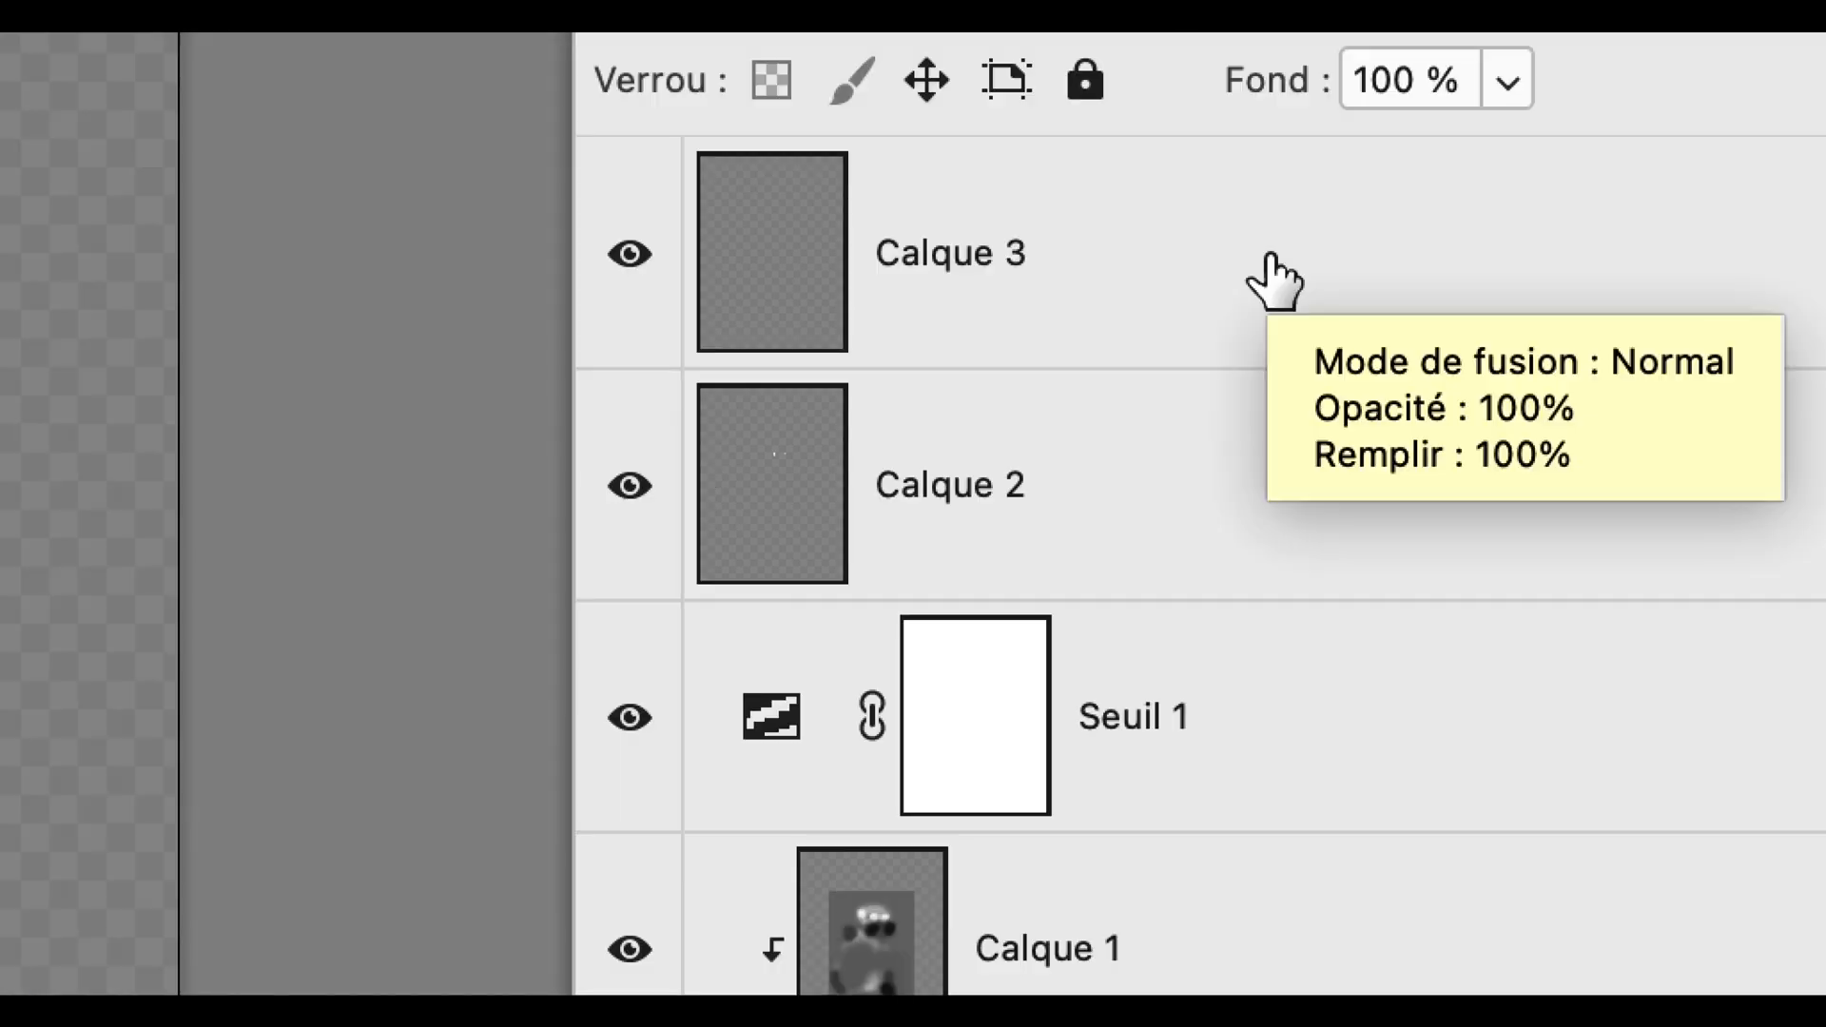
Select the topmost layer, Calque 3, and slightly reduce the size of the layer list window
click(1272, 278)
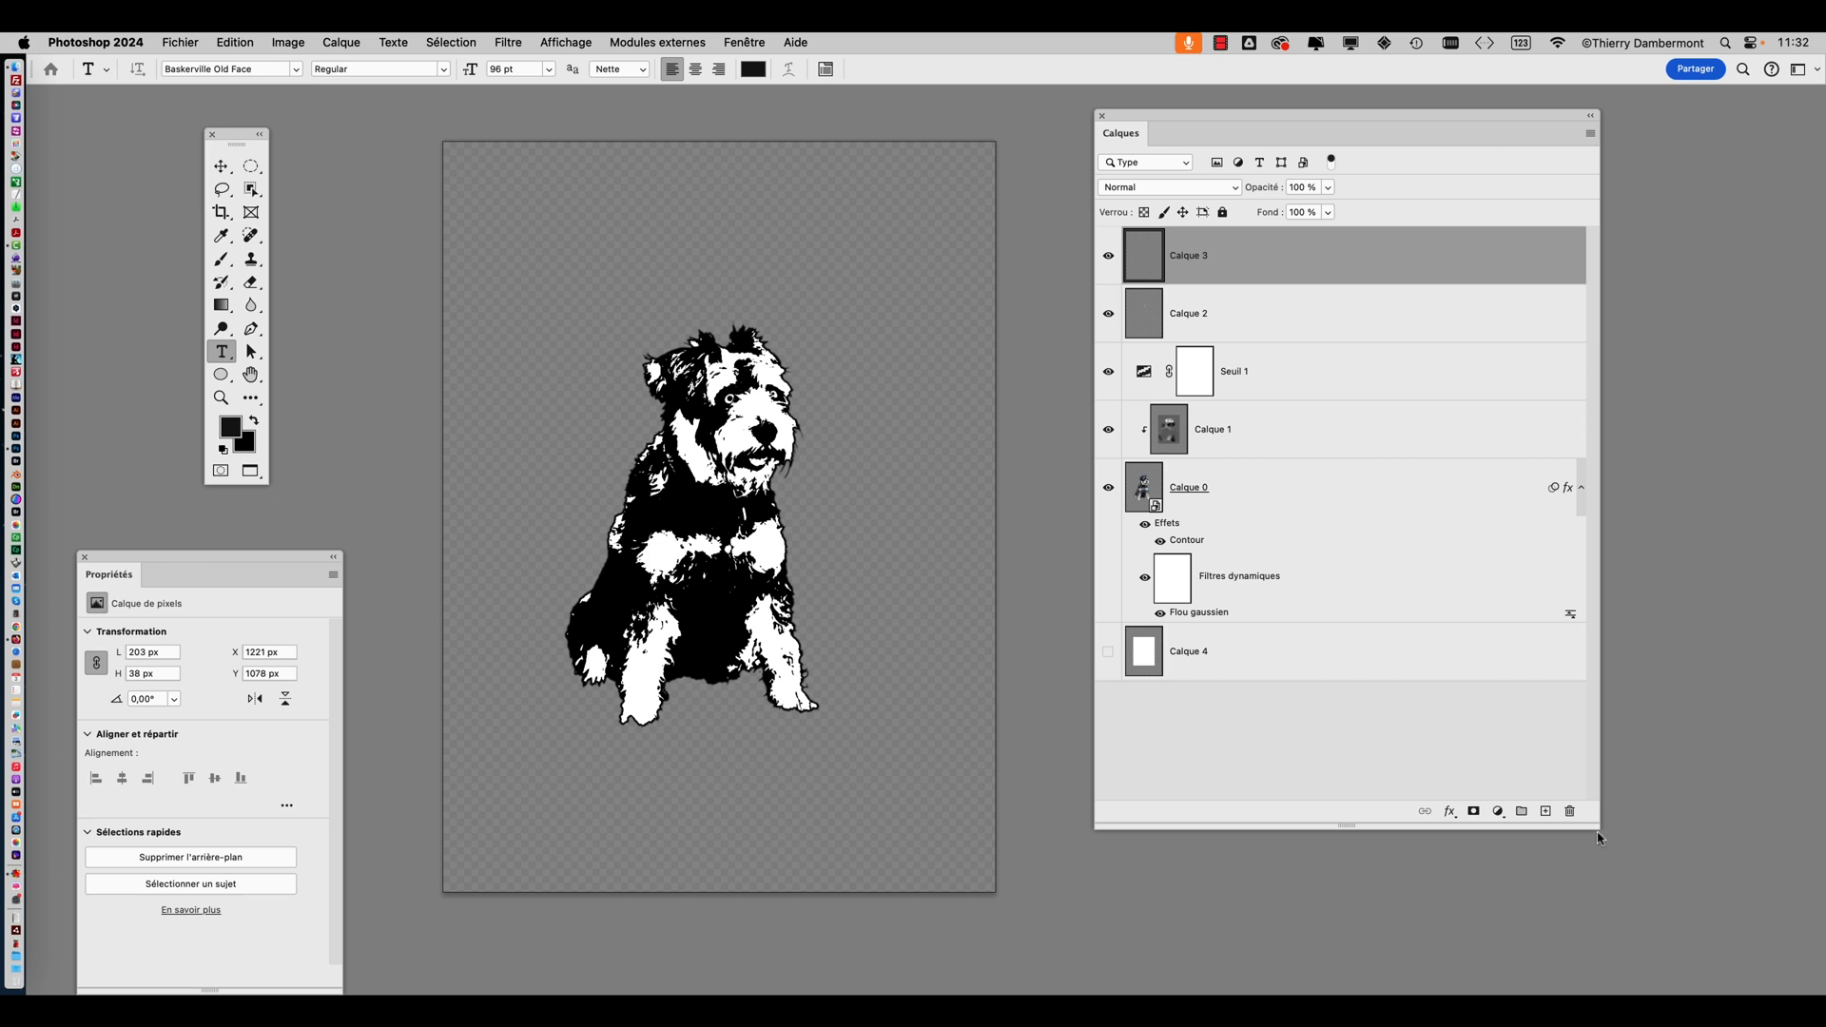
mouse_move(1599, 829)
mouse_down()
mouse_move(1695, 835)
mouse_move(1590, 795)
mouse_up()
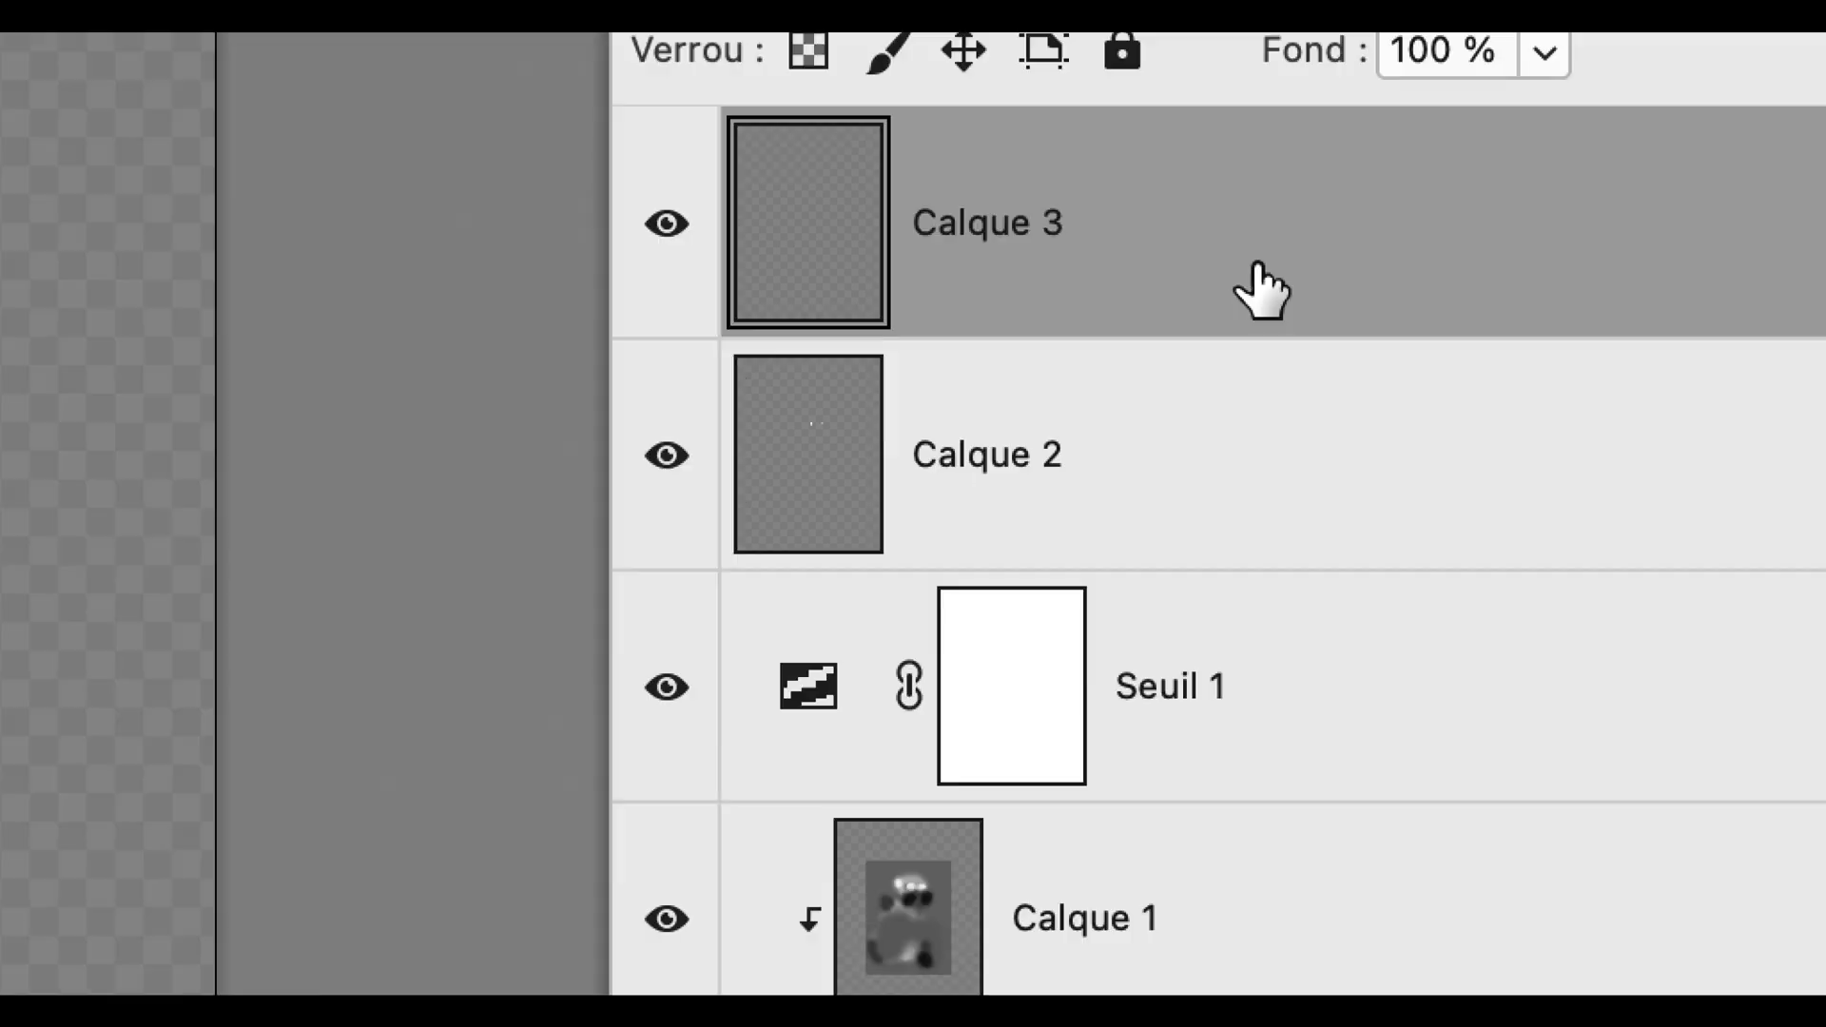
mouse_move(1260, 285)
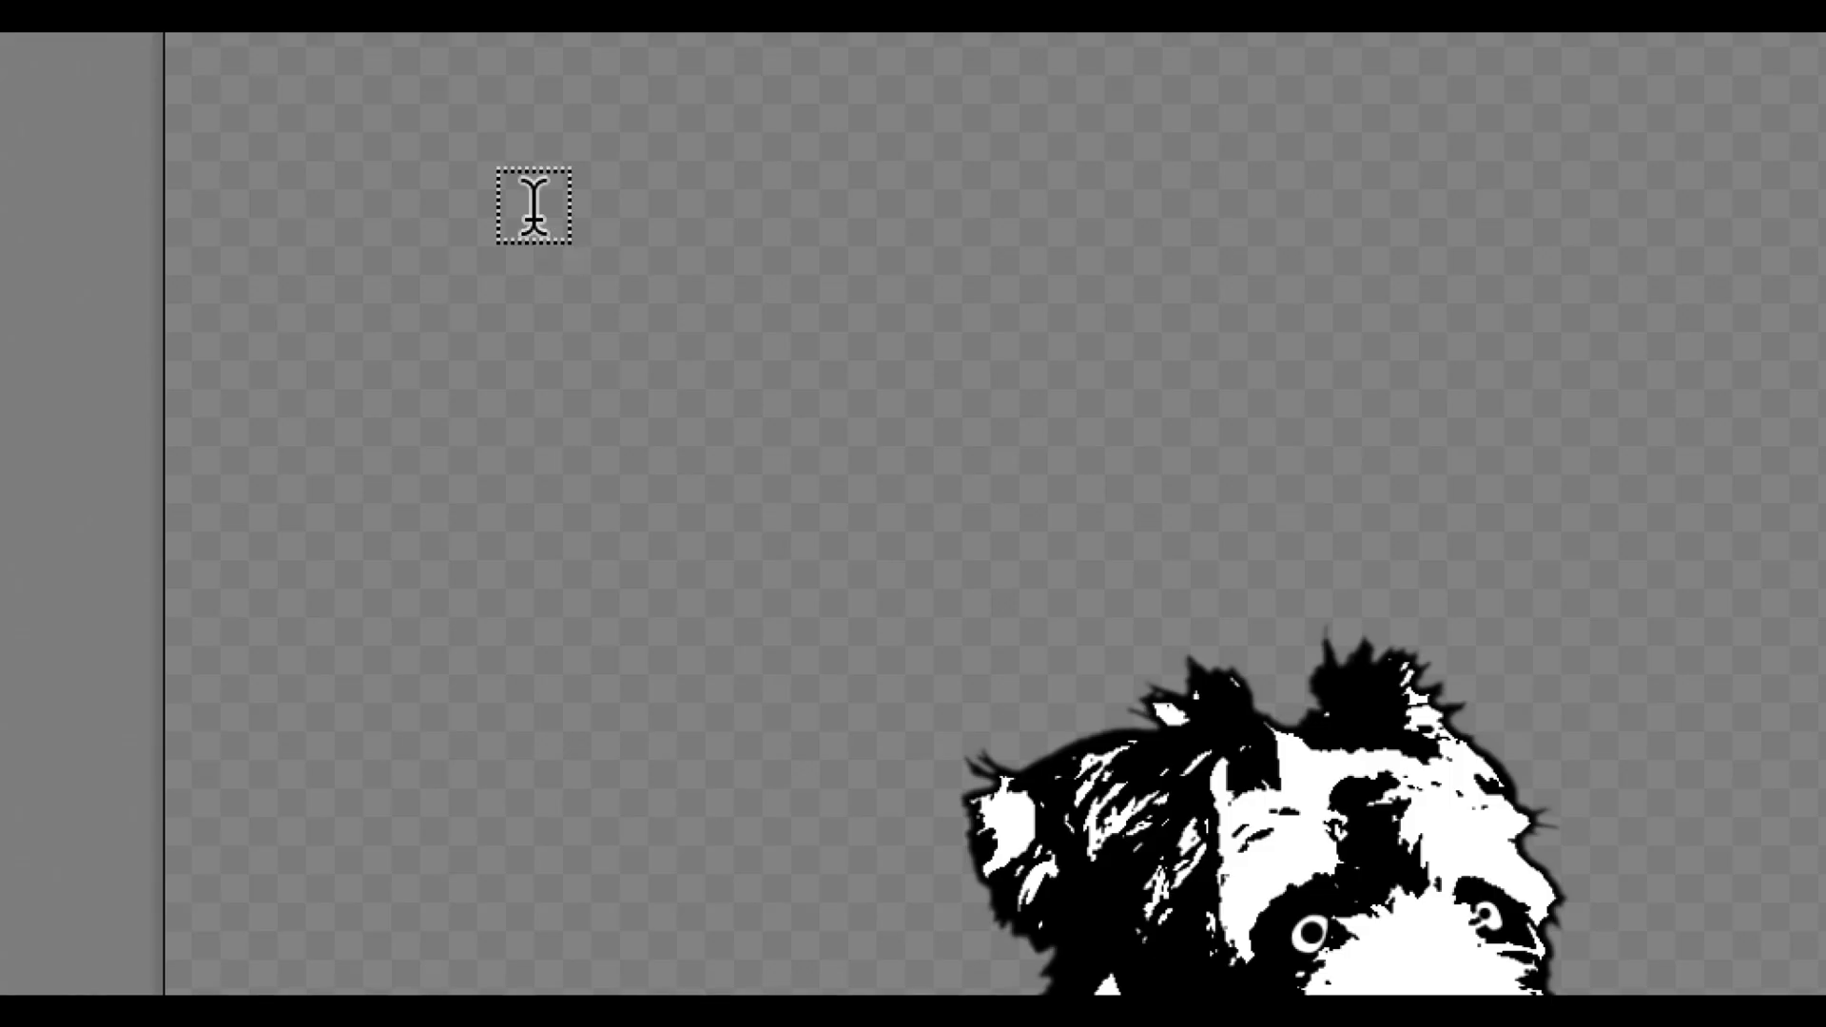
drag(533, 206, 971, 540)
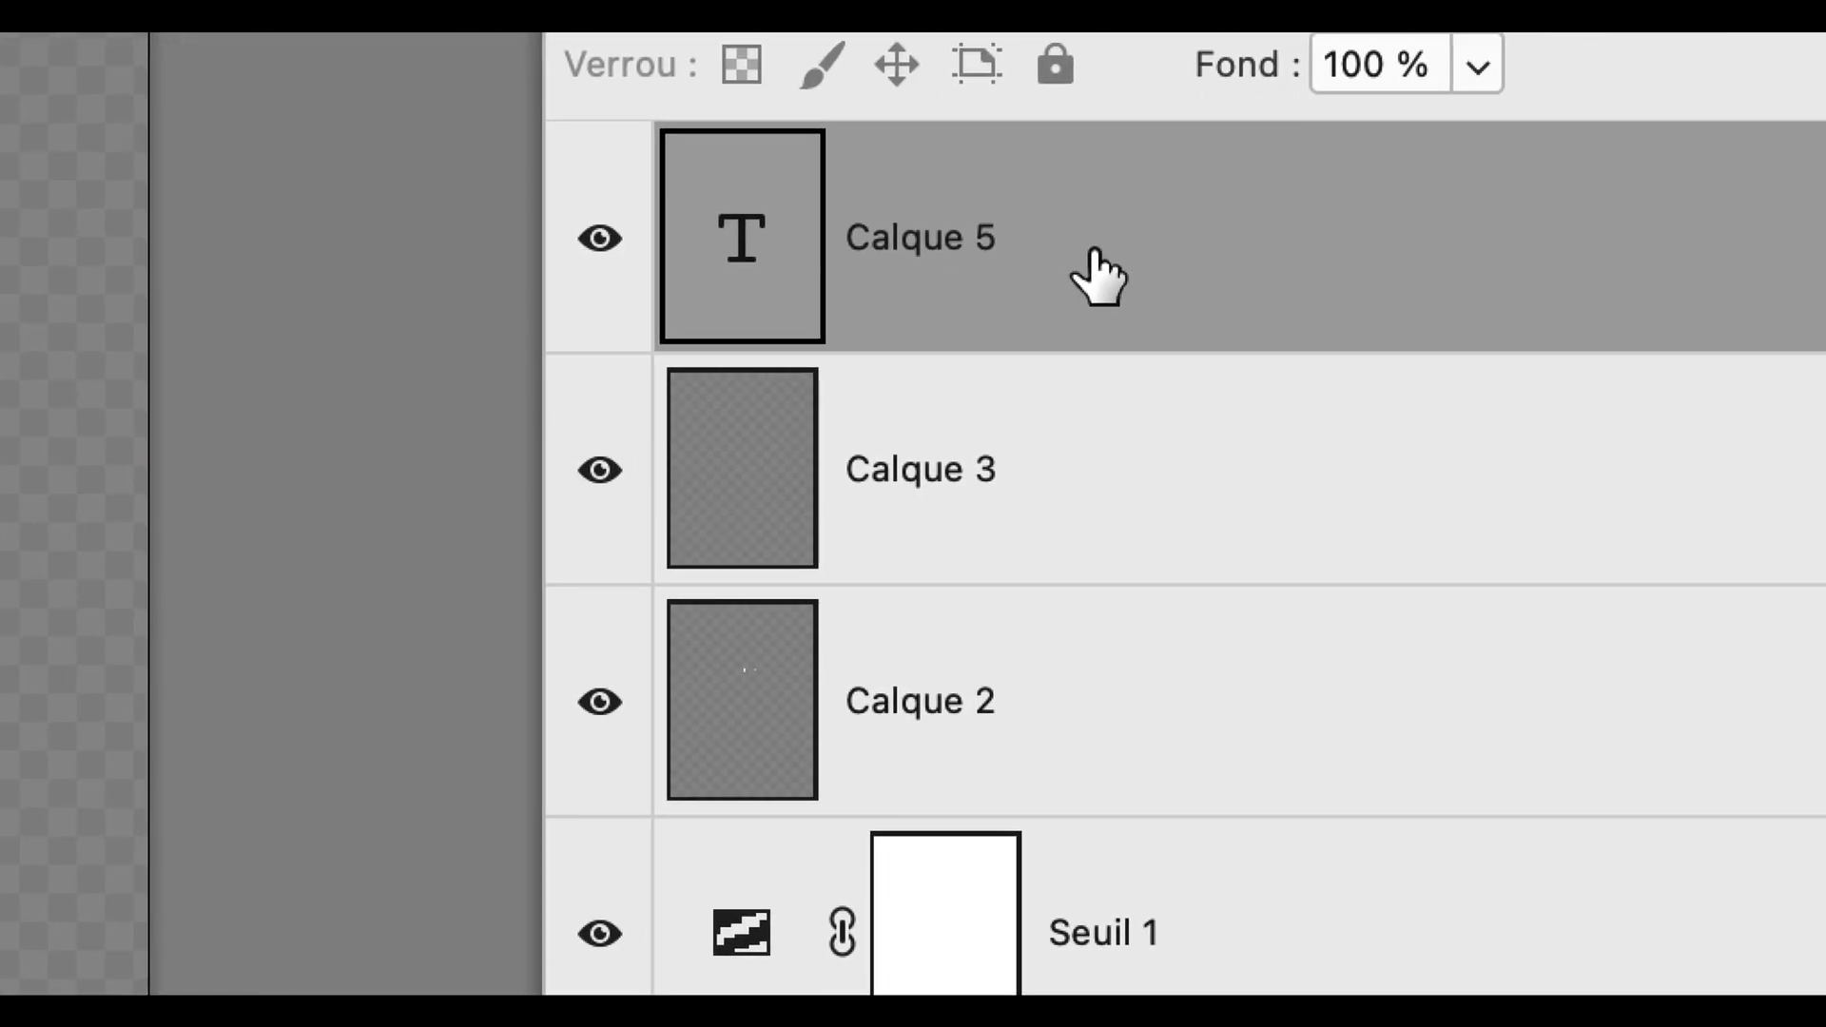
drag(1093, 273, 1346, 664)
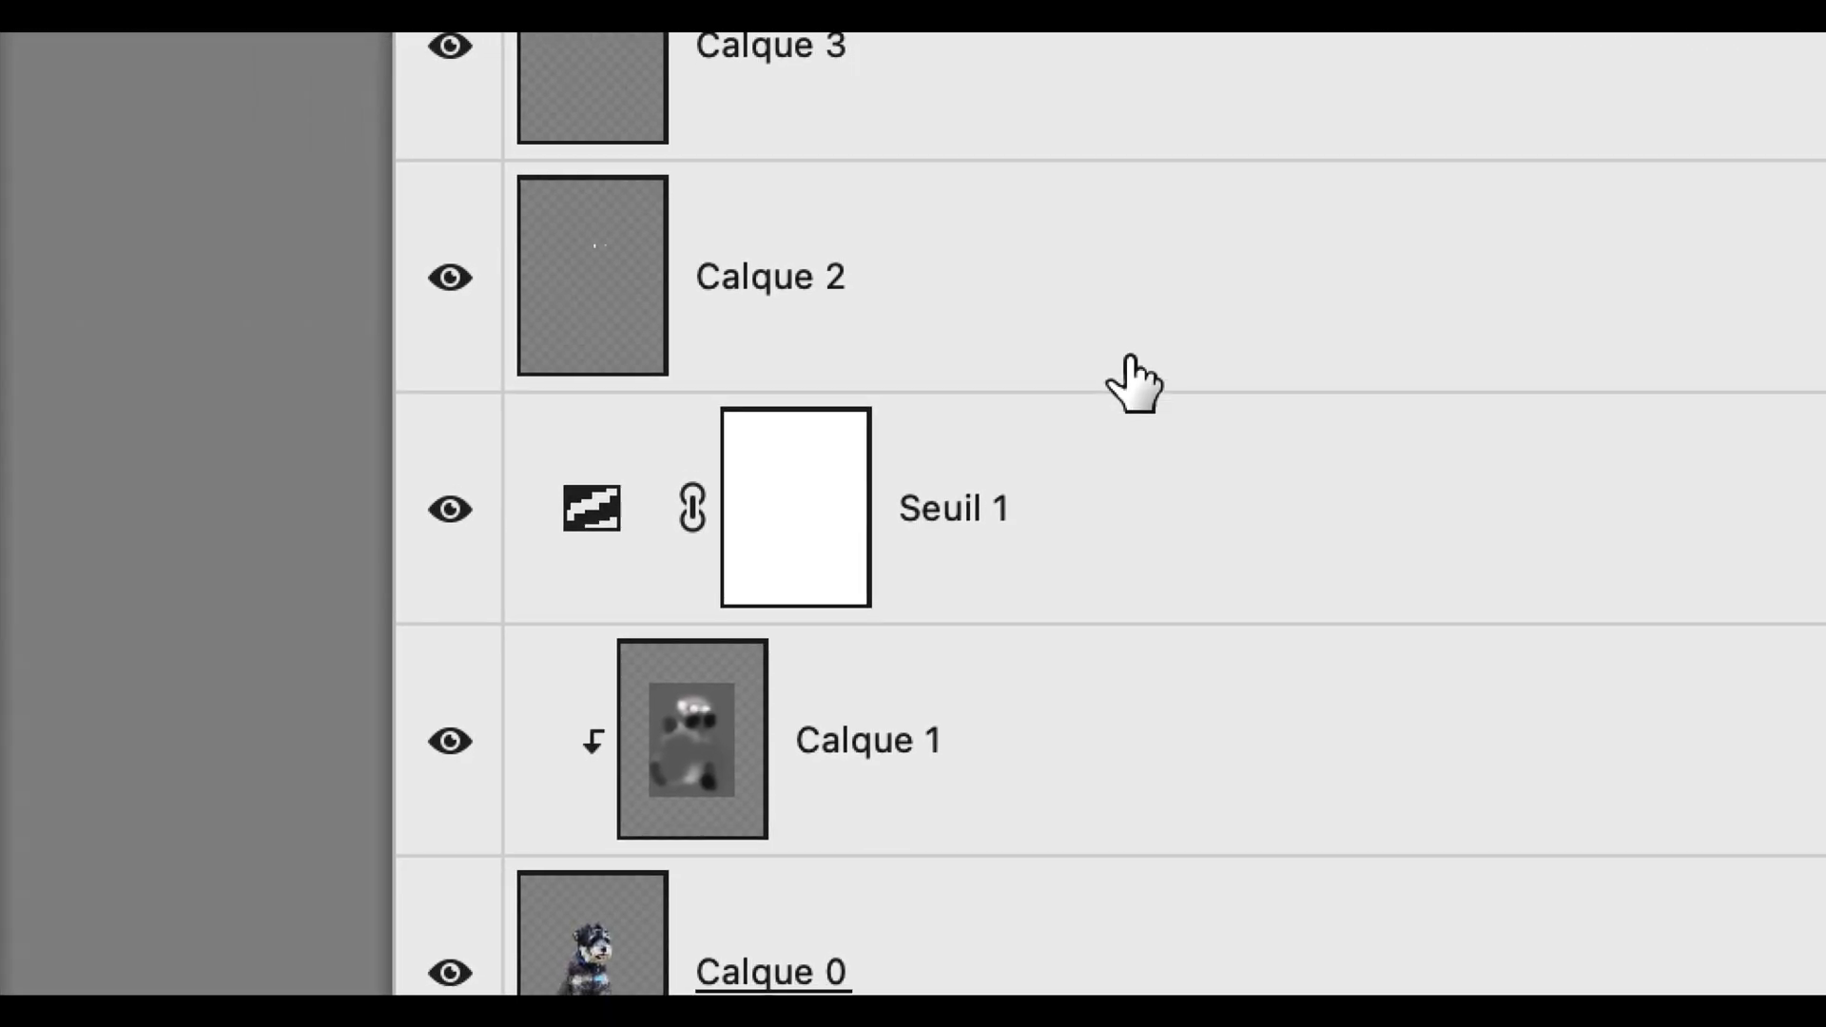
click(746, 83)
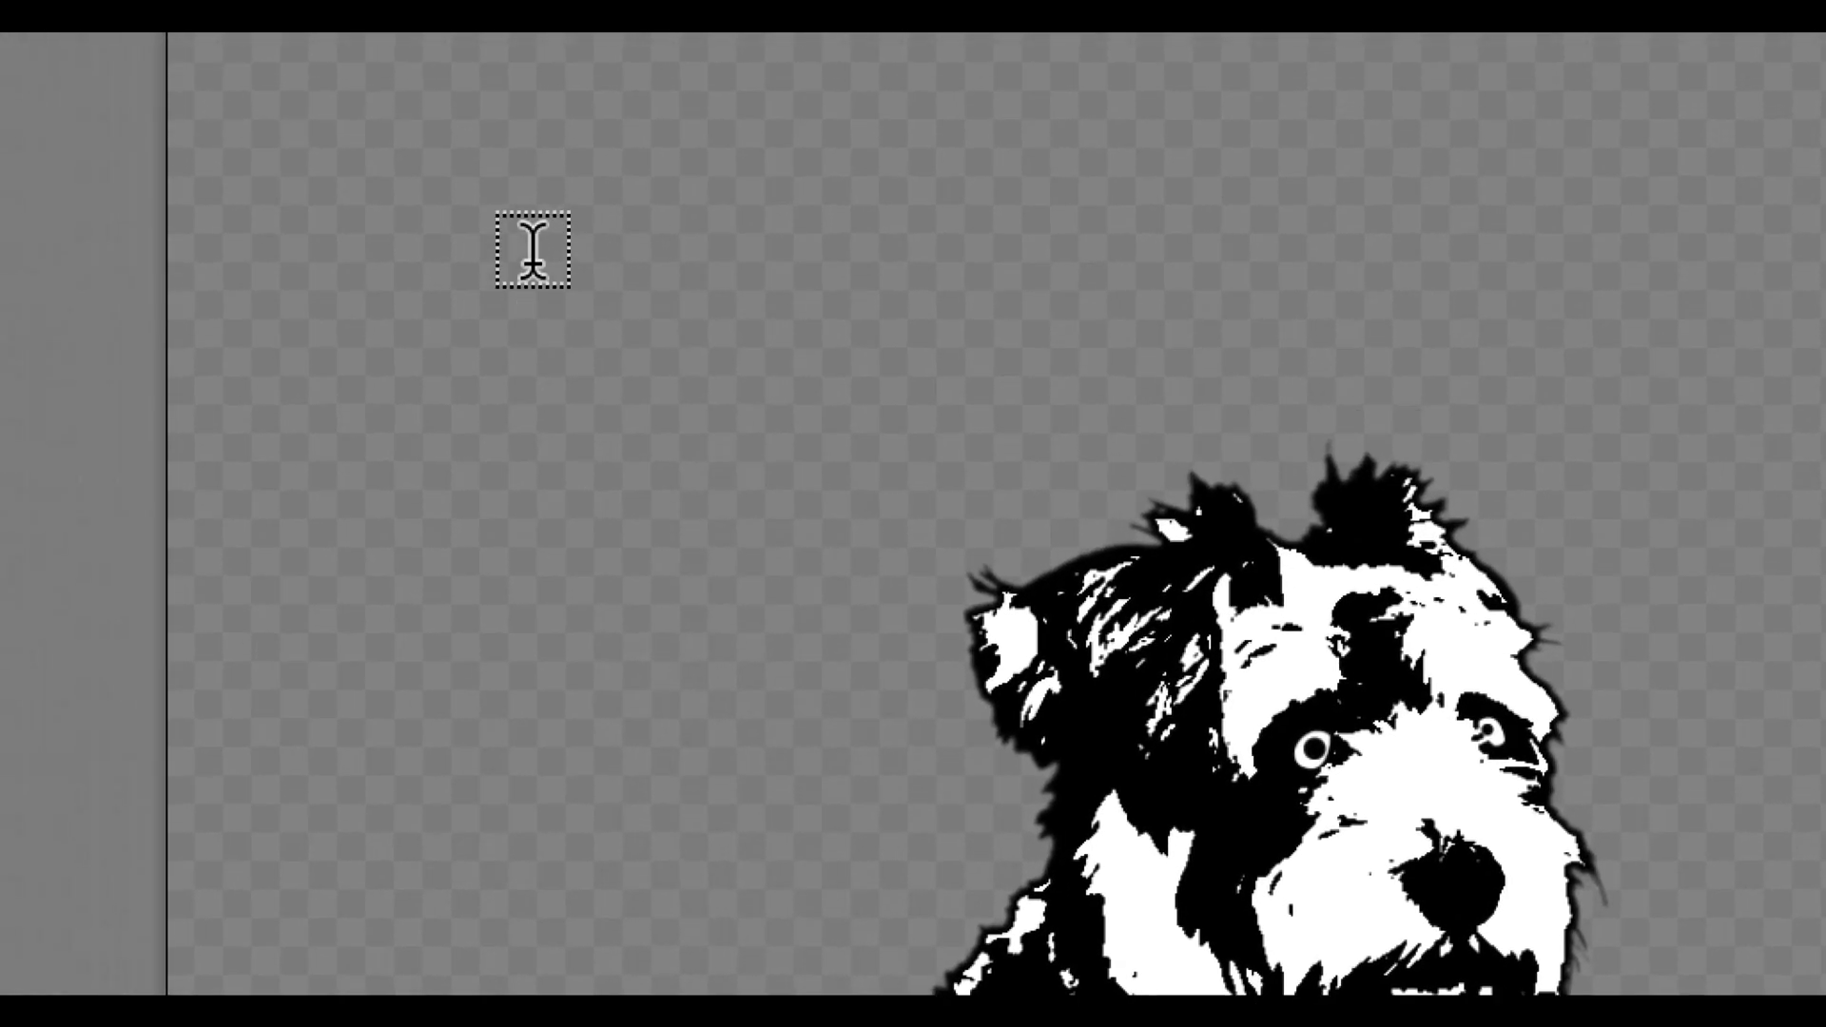
Add a text layer above the dog reading "Best Salmon Ever" and validate the text
click(532, 245)
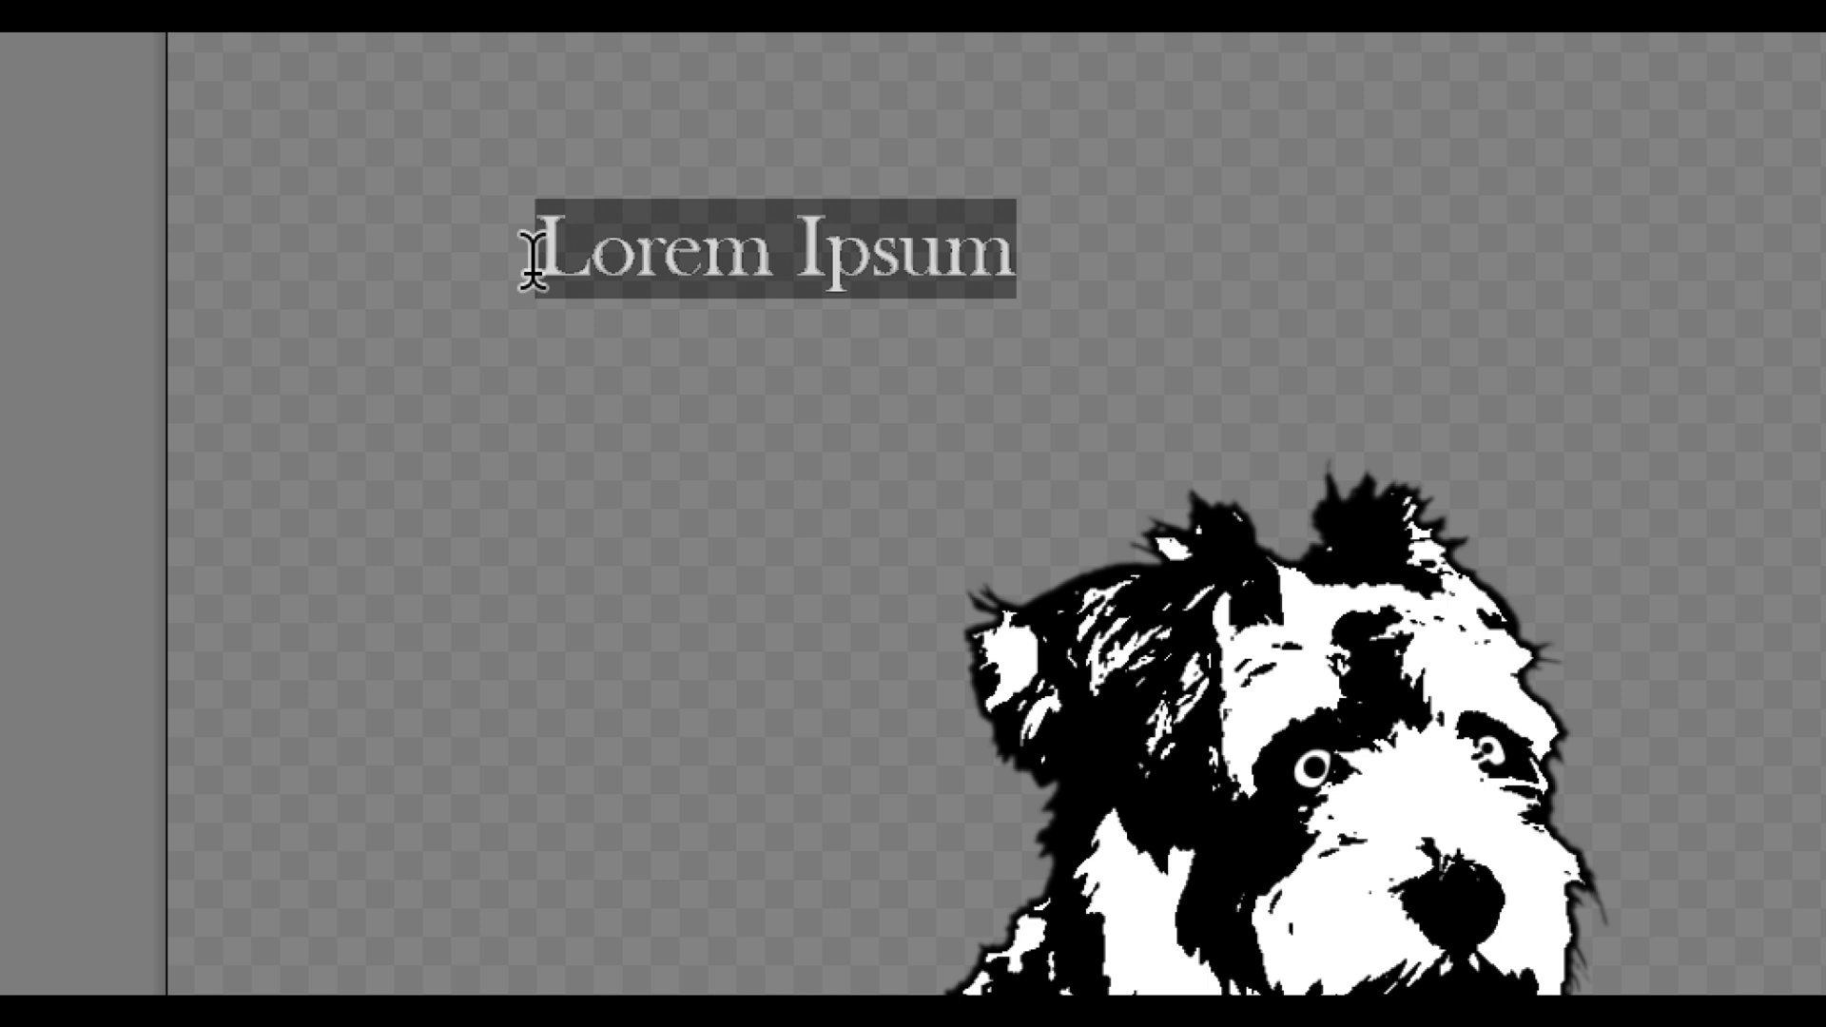
text(Best Sa)
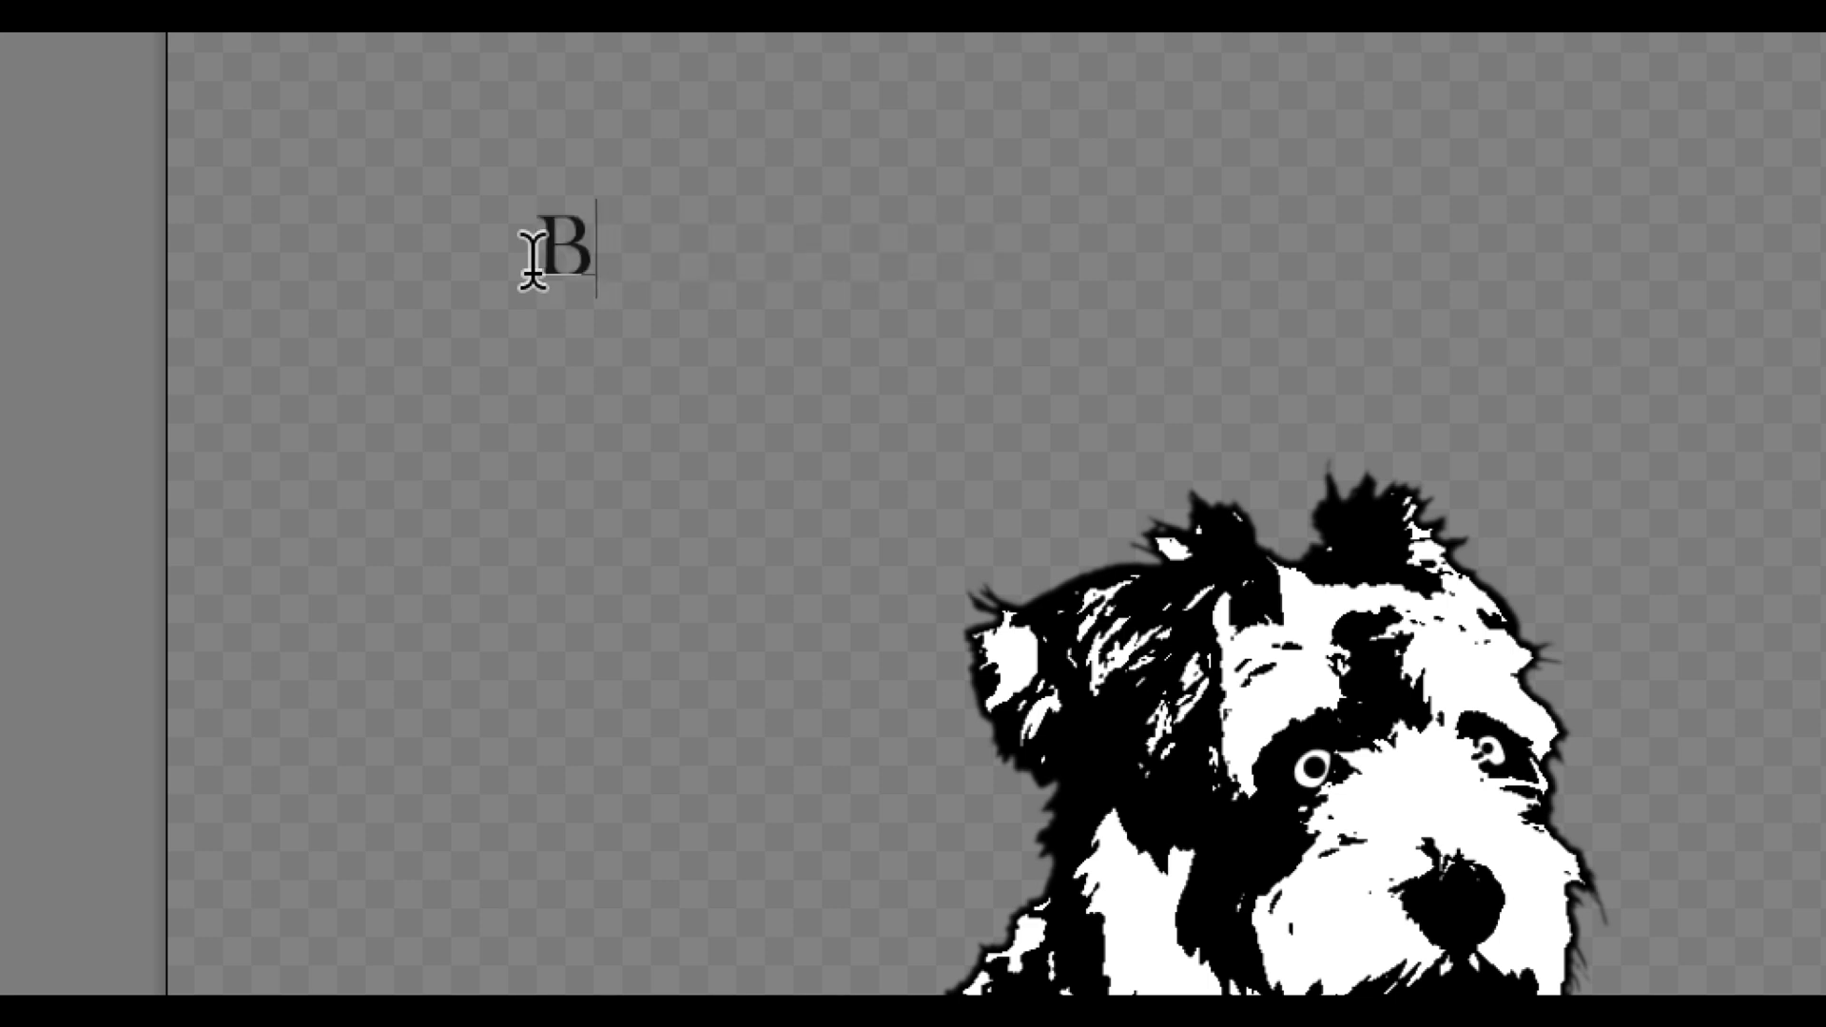
text(lmon ever)
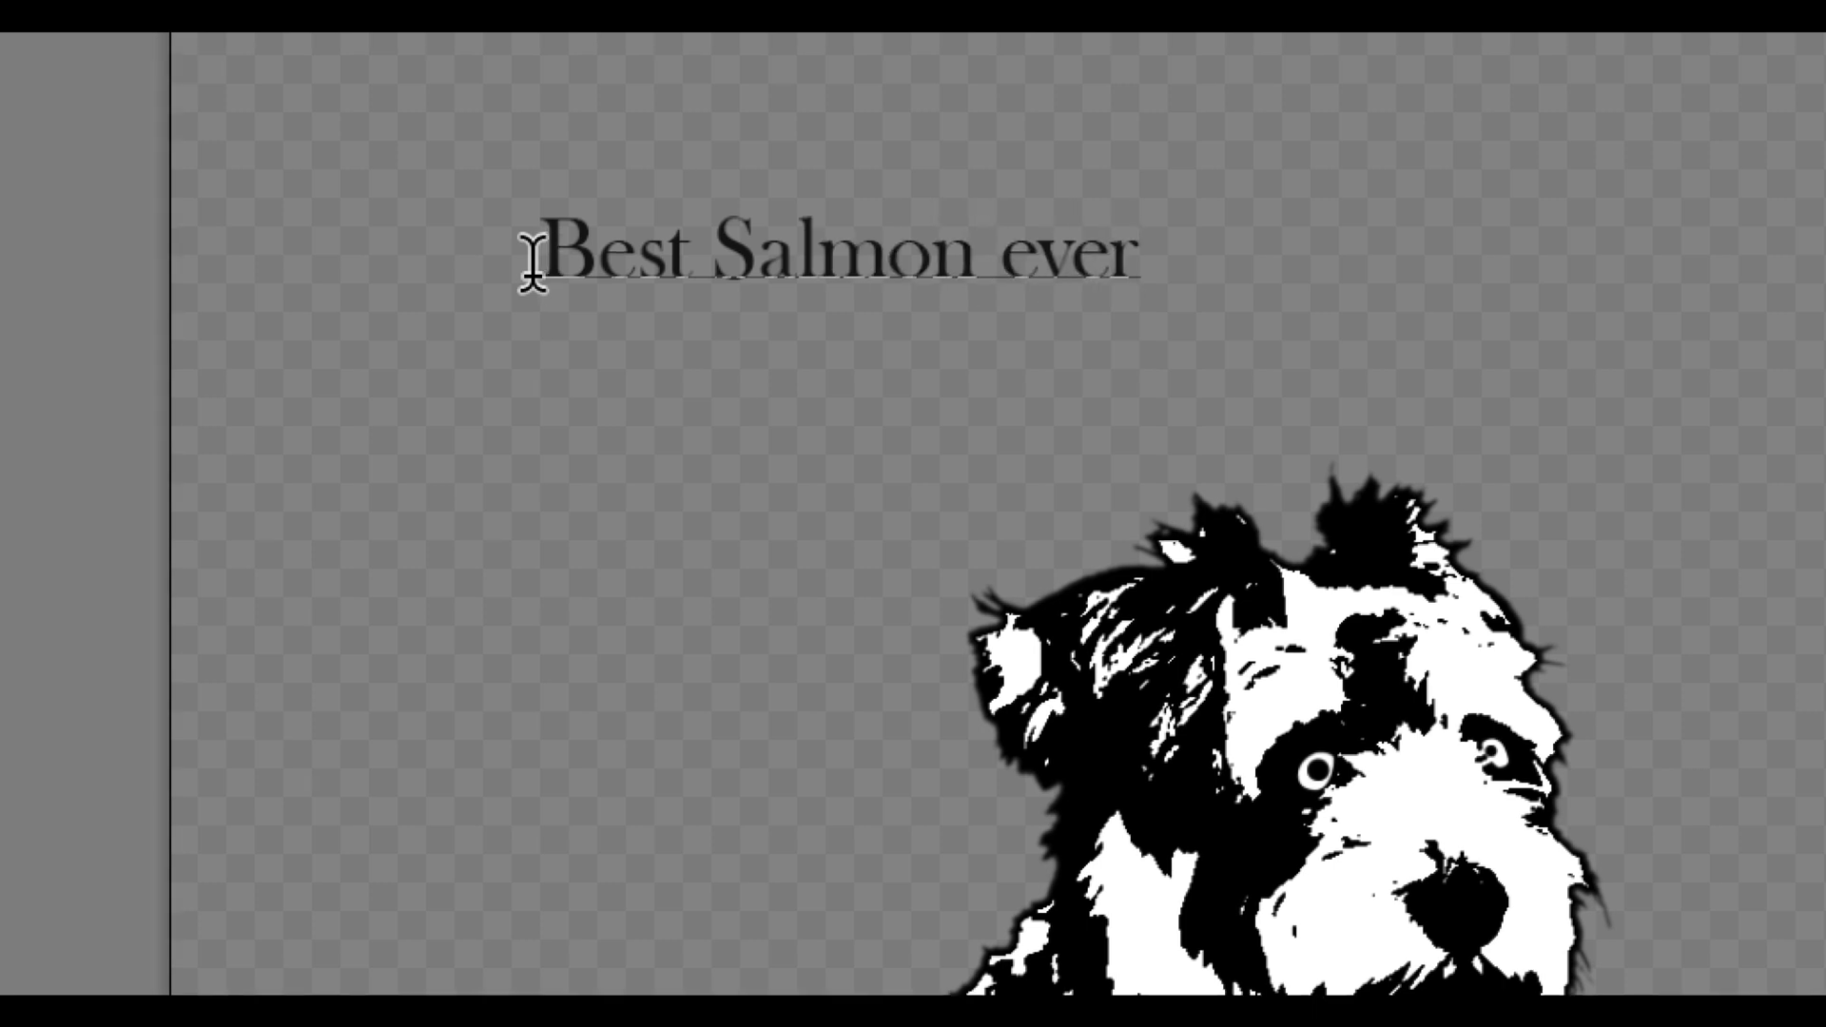
drag(997, 247, 1015, 248)
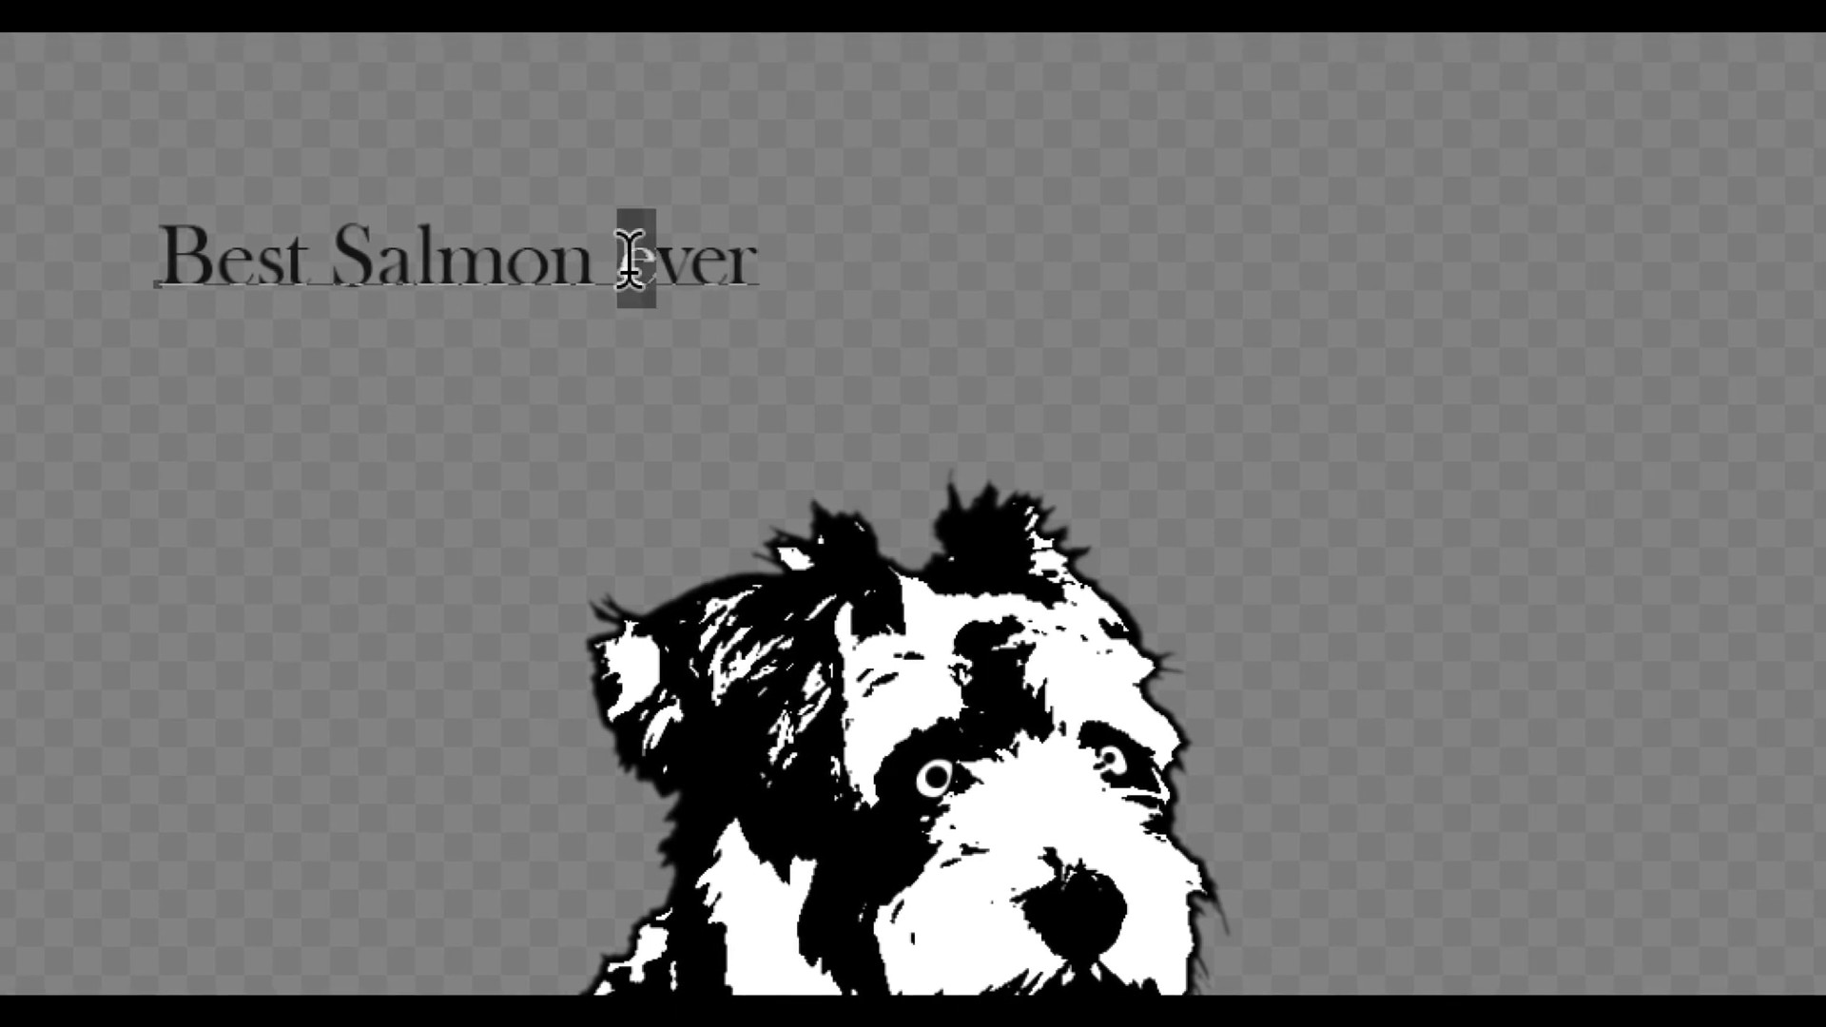
text(E)
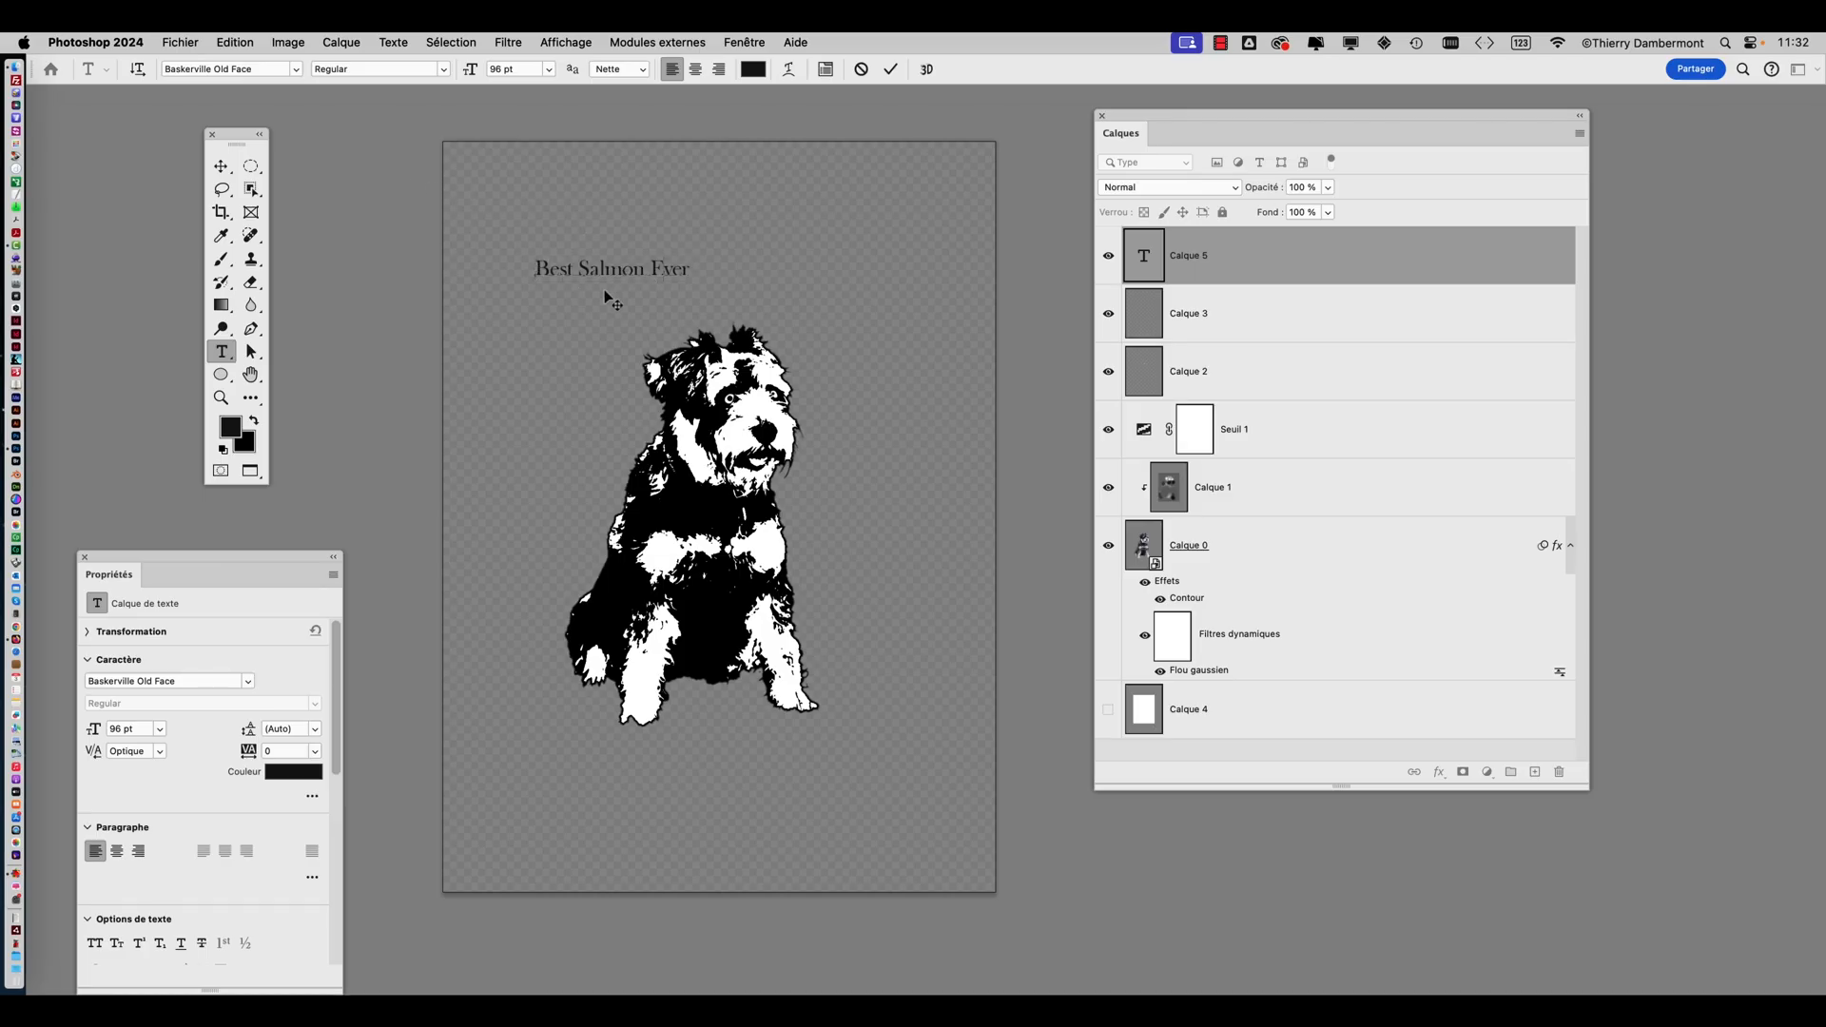
key(super)
key(super+Return)
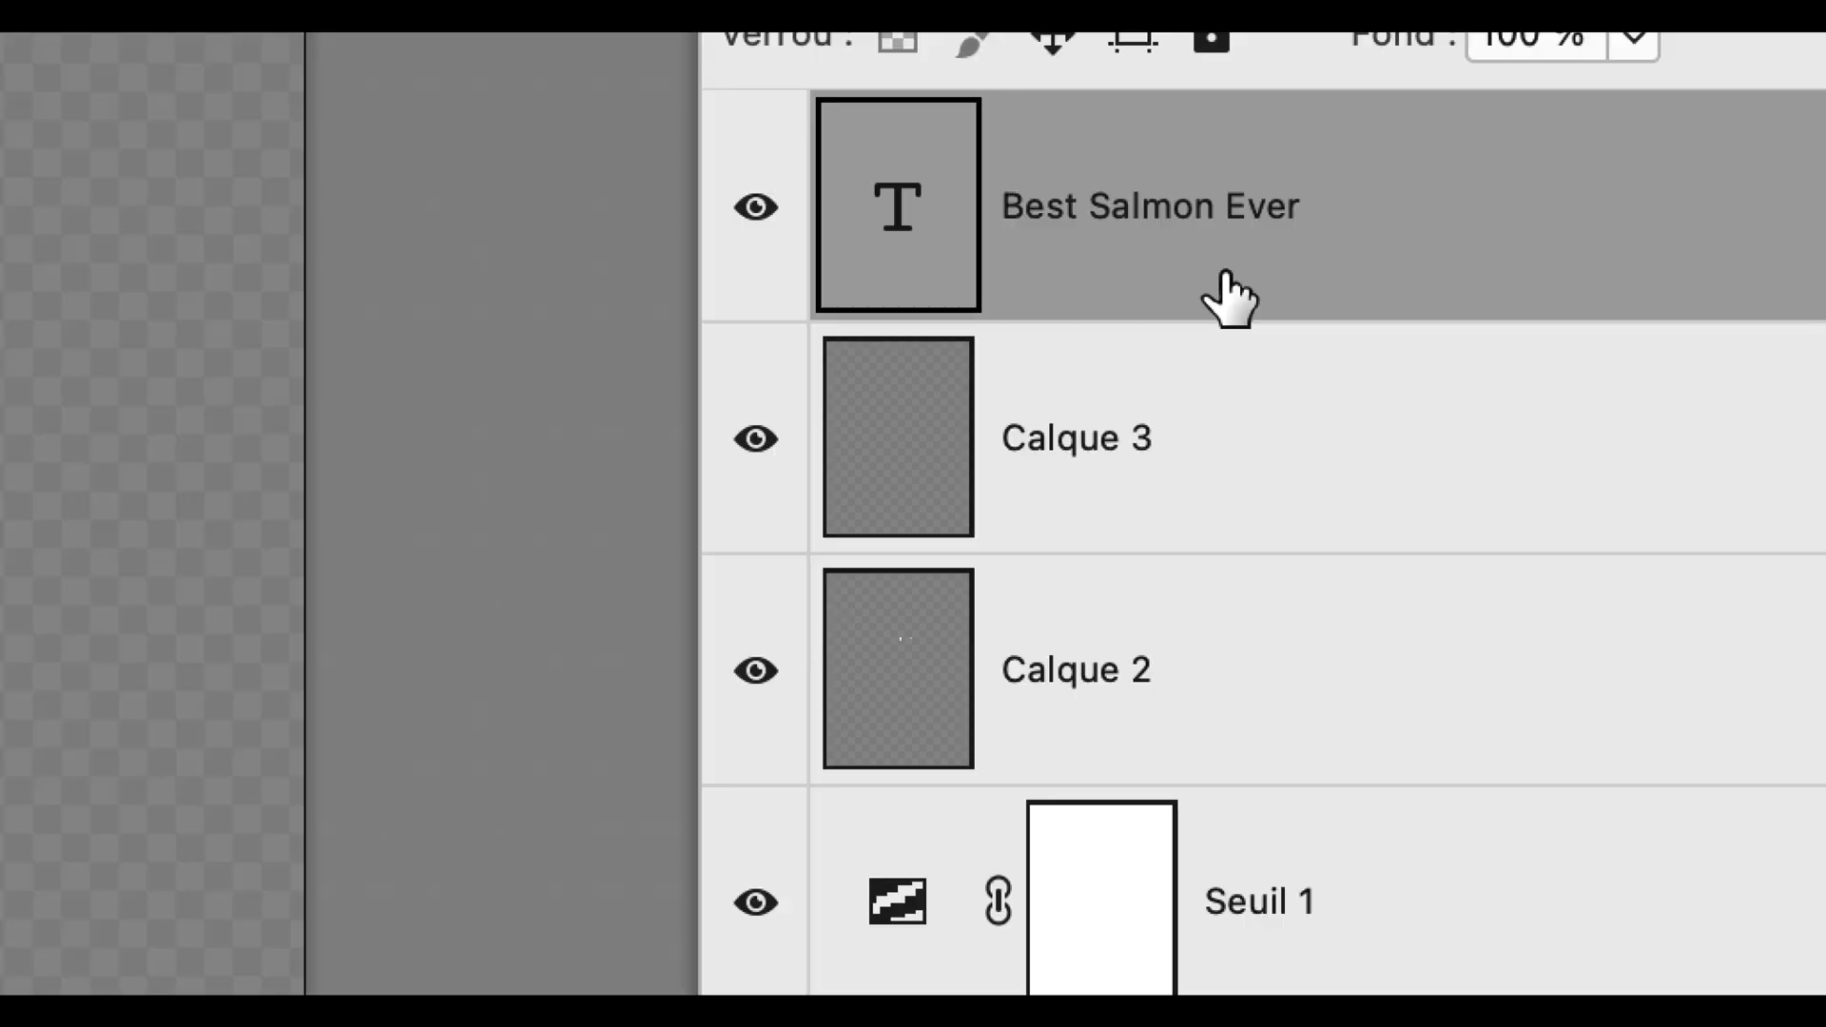
mouse_move(1229, 299)
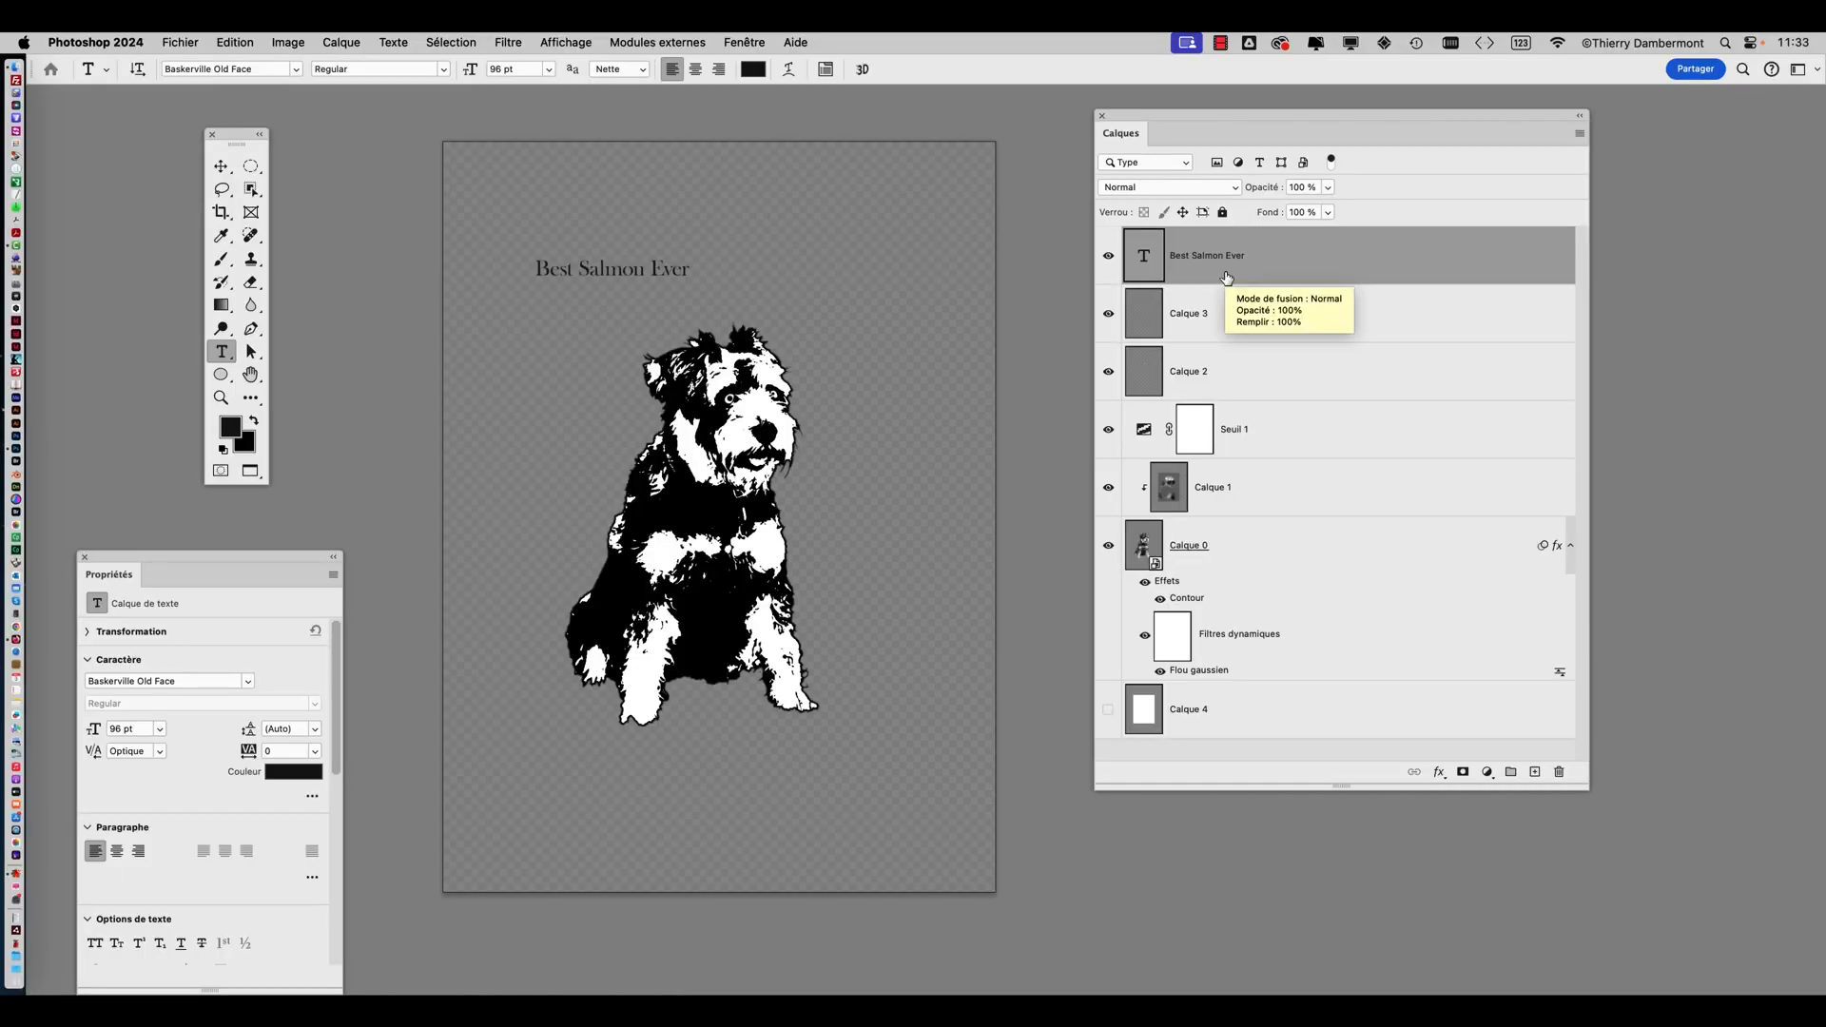
Scale the Best Salmon Ever text proportionally to about 243 %, roughly 1606 px wide, and apply the transformation
key(super+t)
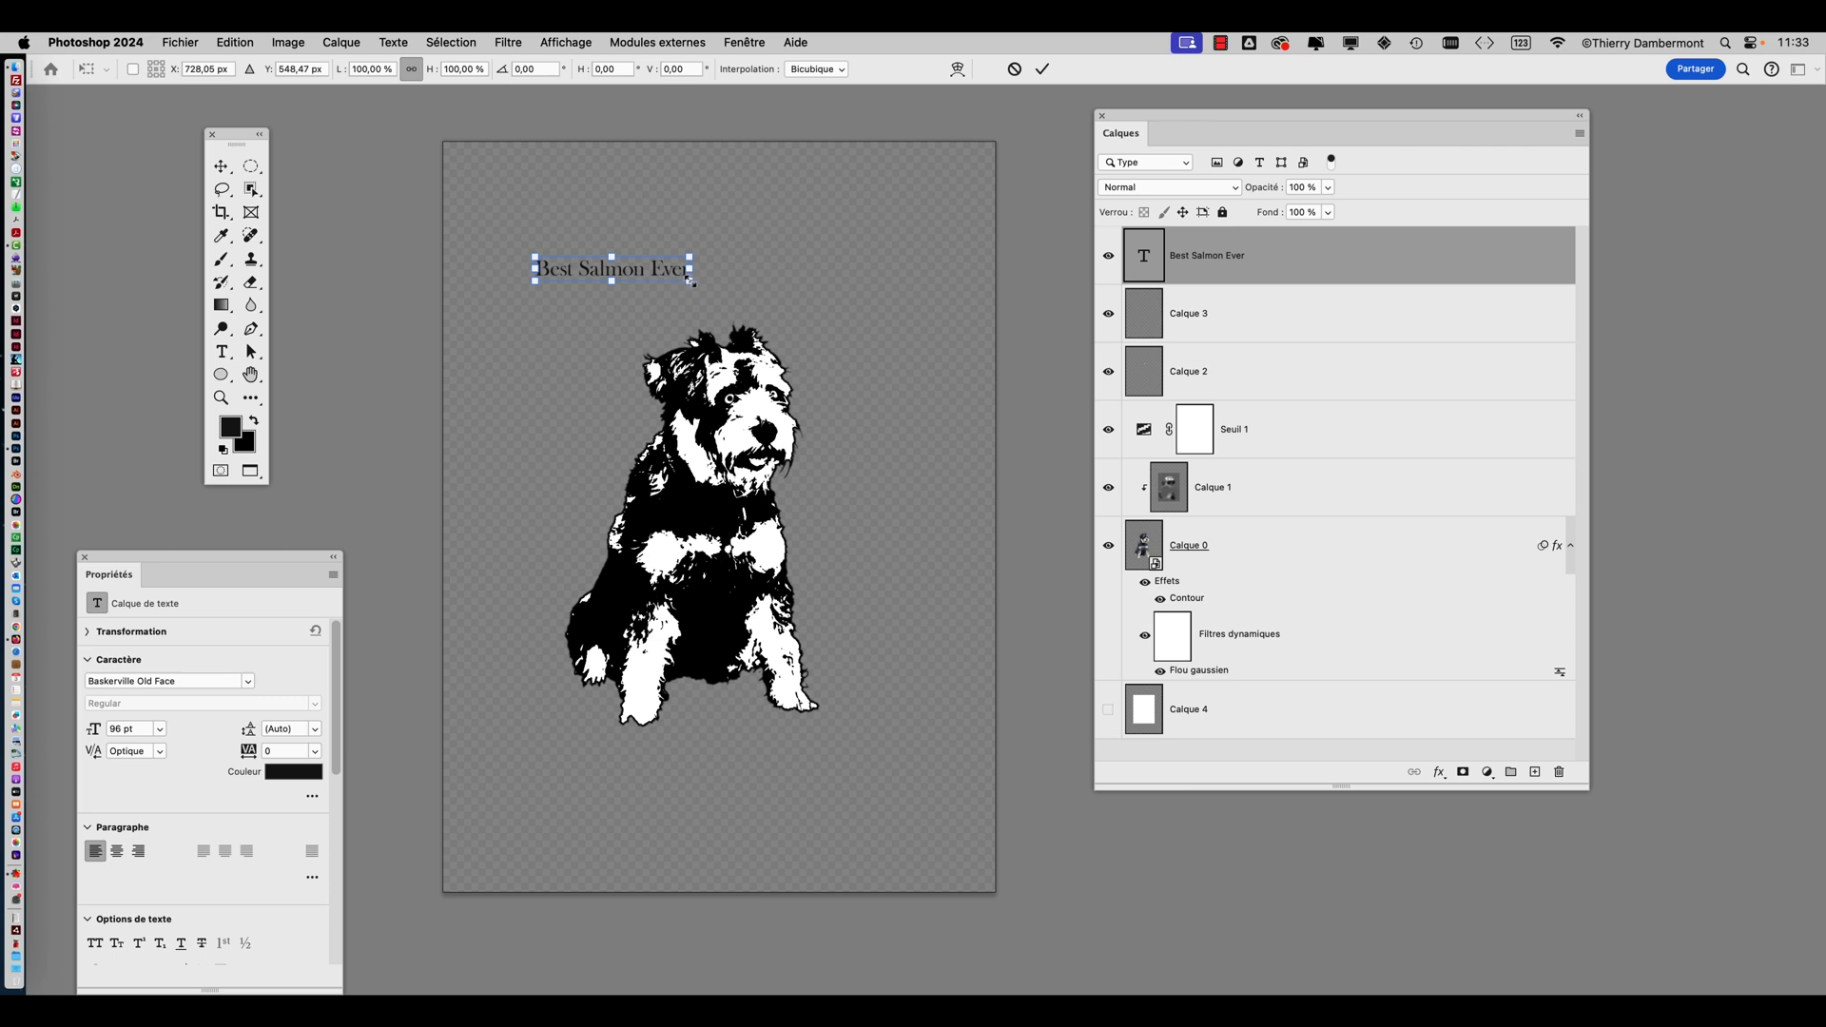
drag(691, 283, 696, 286)
drag(766, 315, 899, 377)
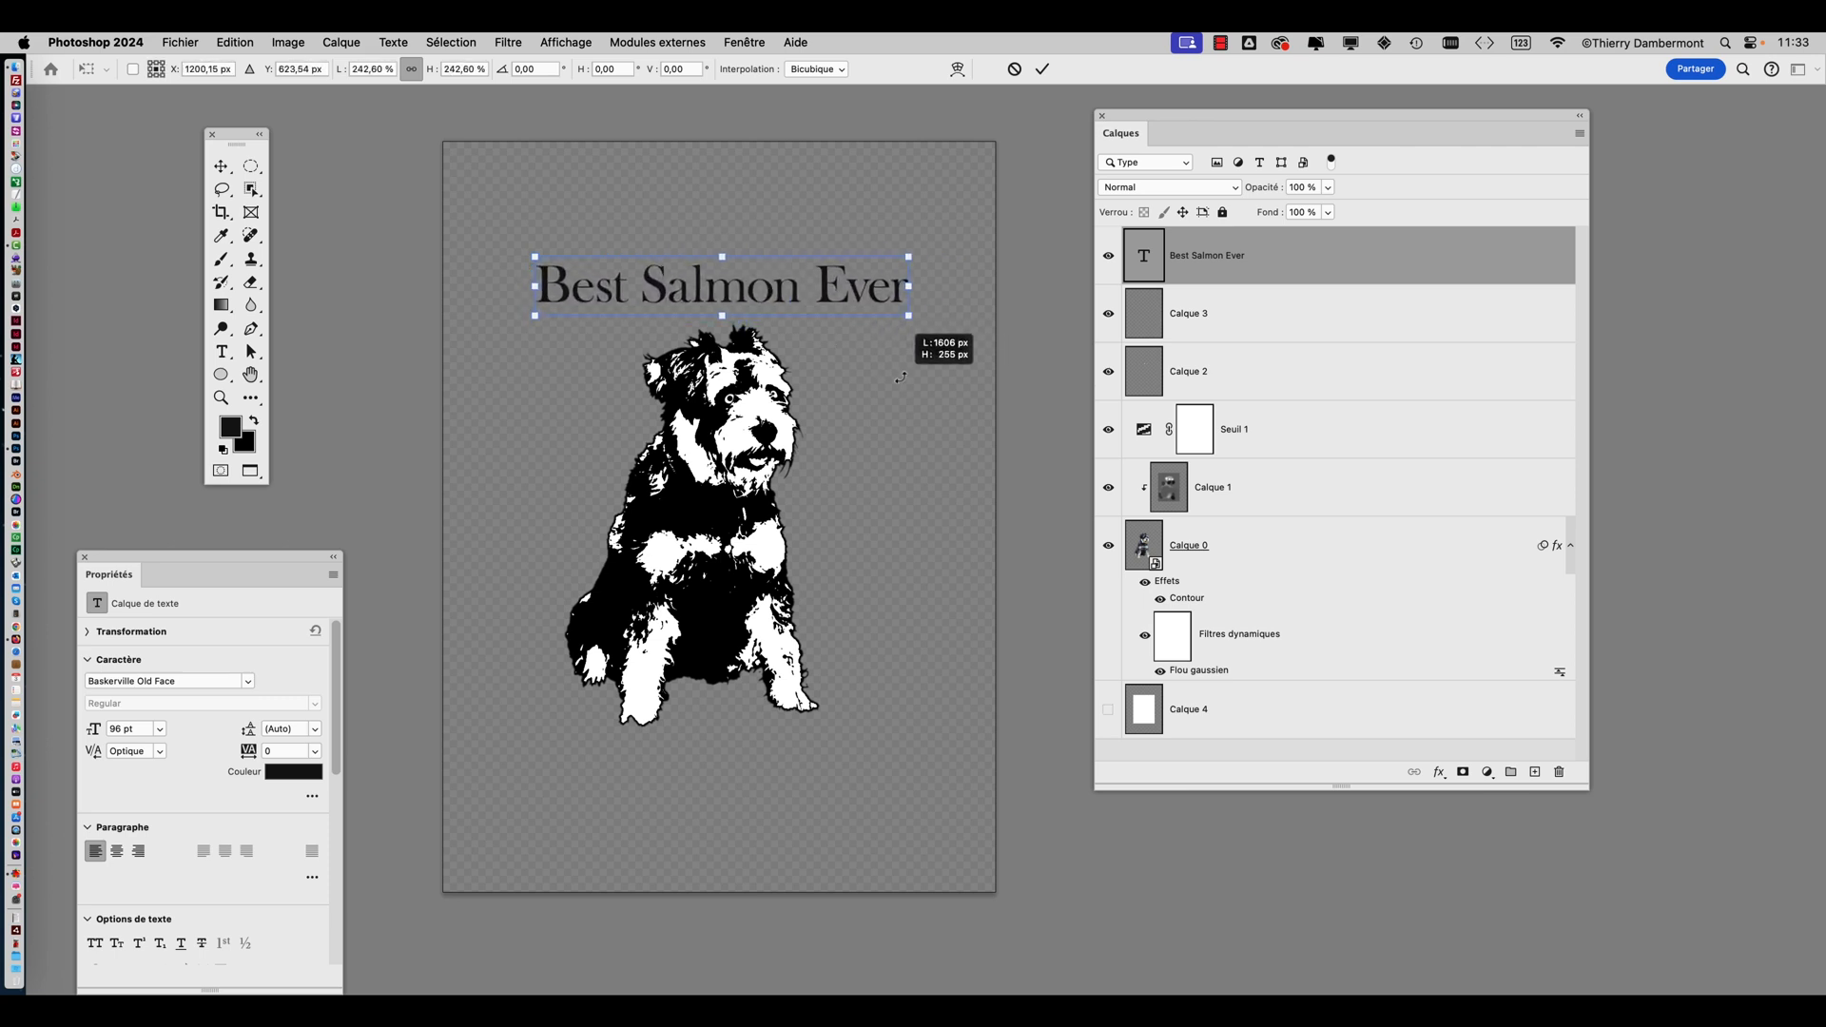
click(1042, 69)
Save the document as schnauzer-dog-07.psd in the PHOTOSHOP folder, in Photoshop format
click(179, 42)
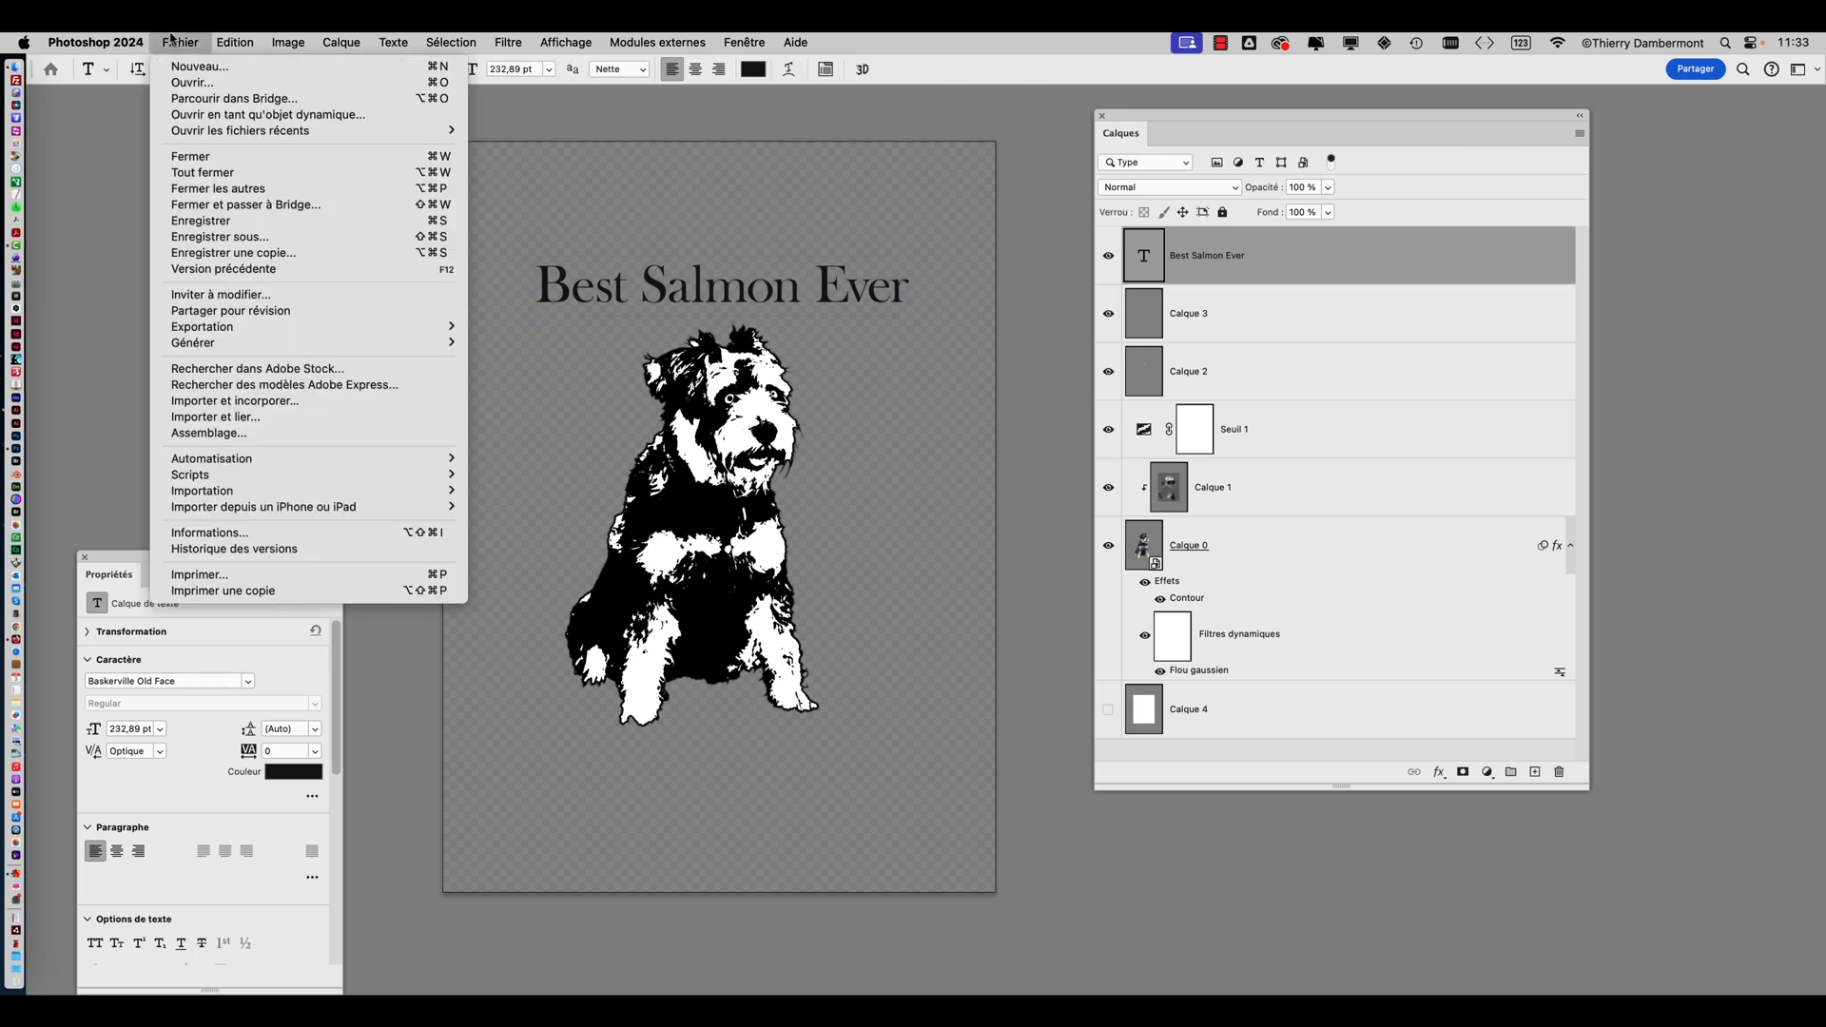
click(242, 236)
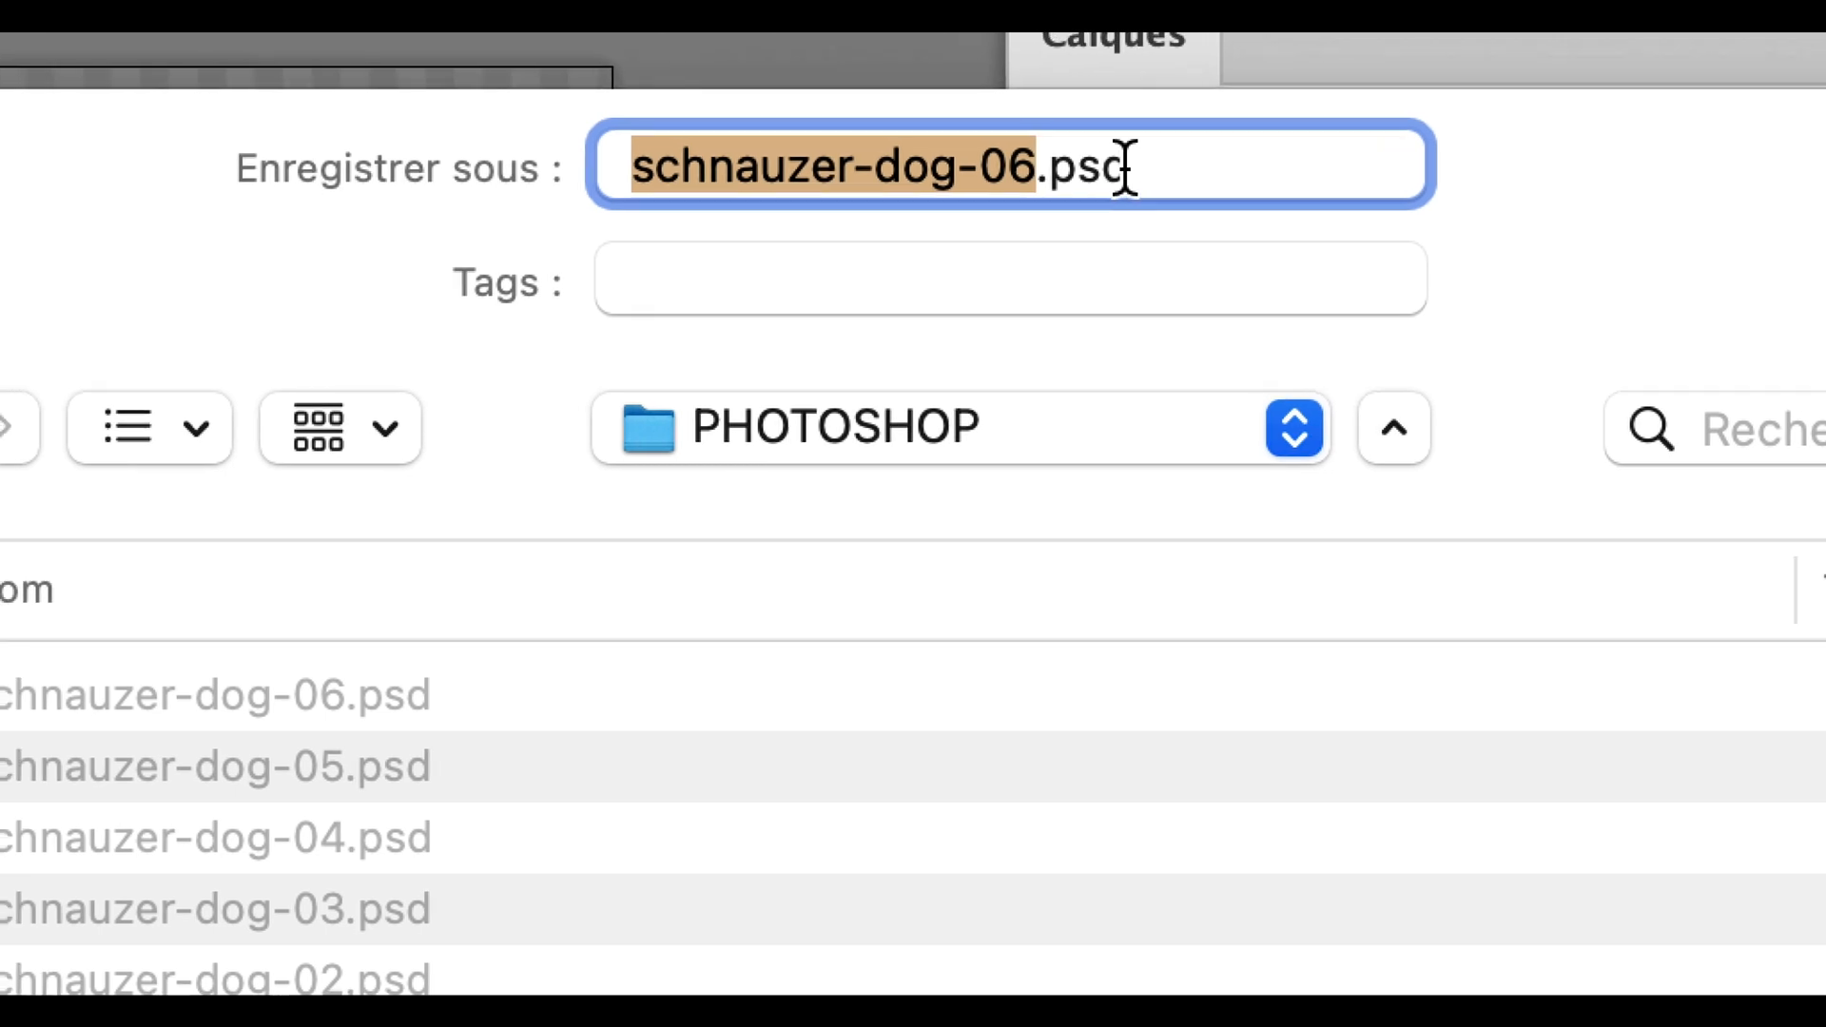
click(1101, 170)
drag(1108, 171, 1093, 176)
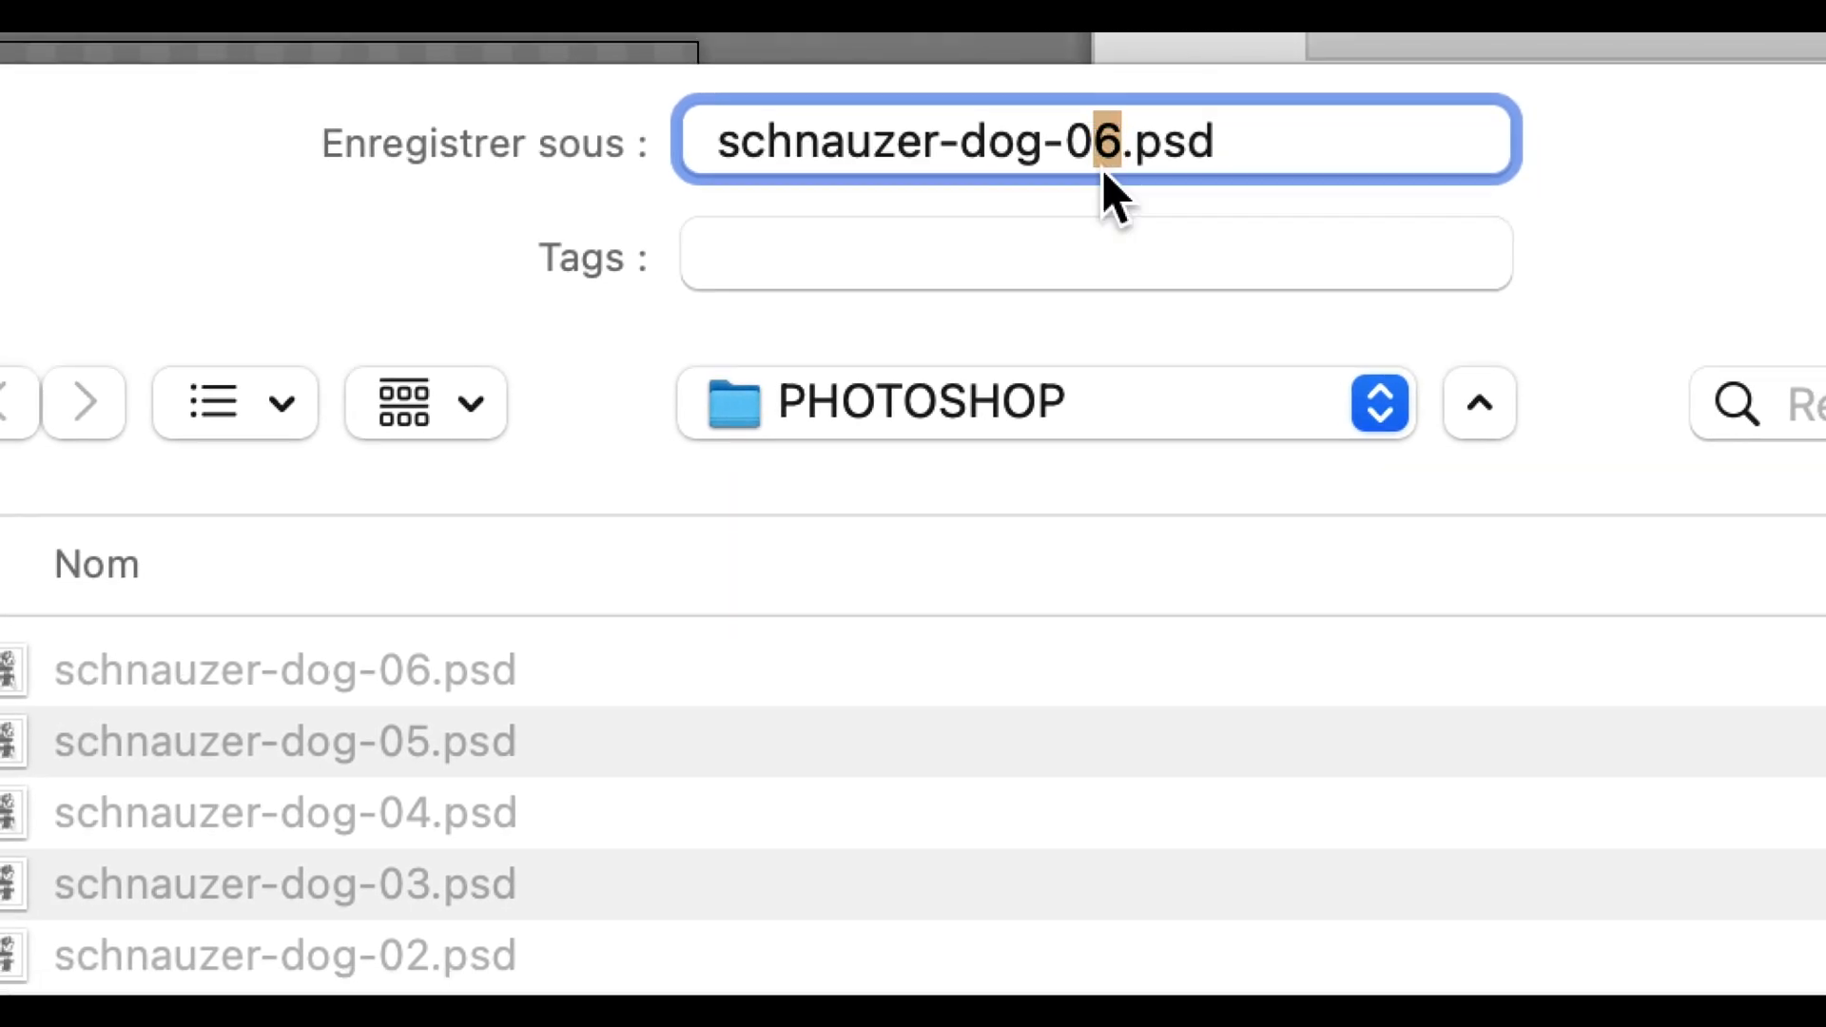
text(7)
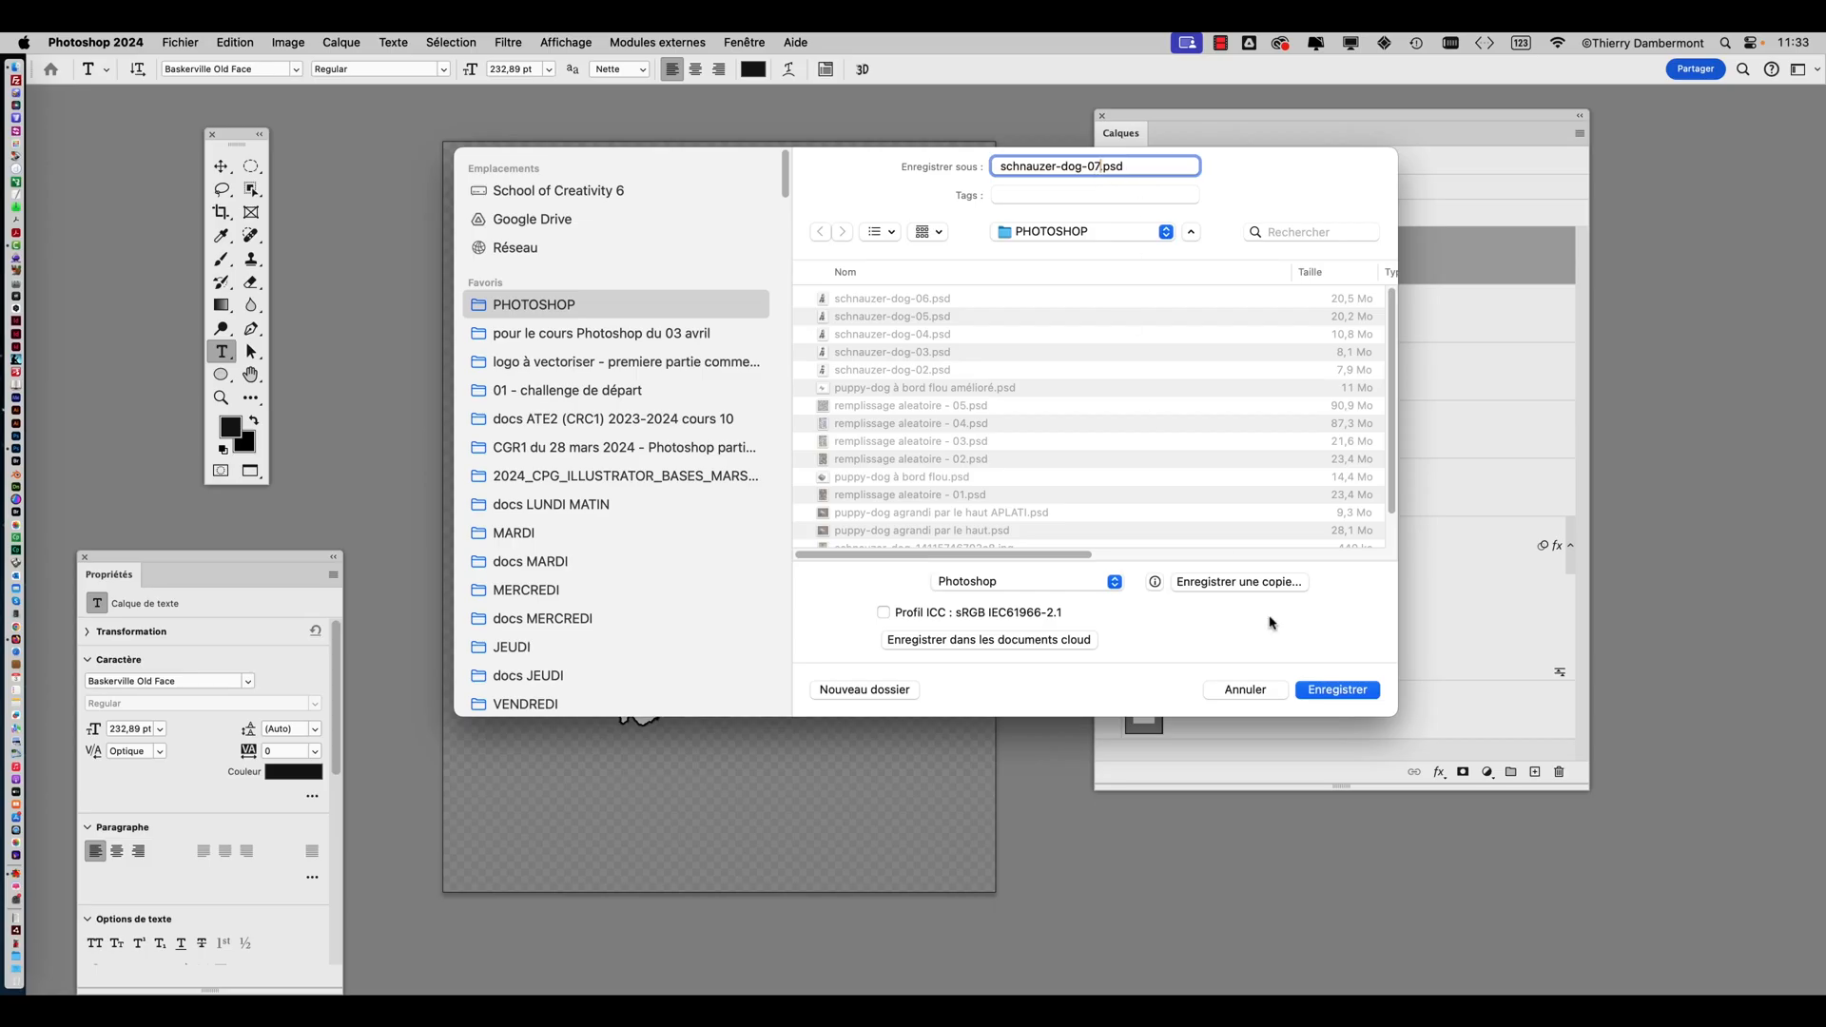
click(1338, 692)
click(1035, 548)
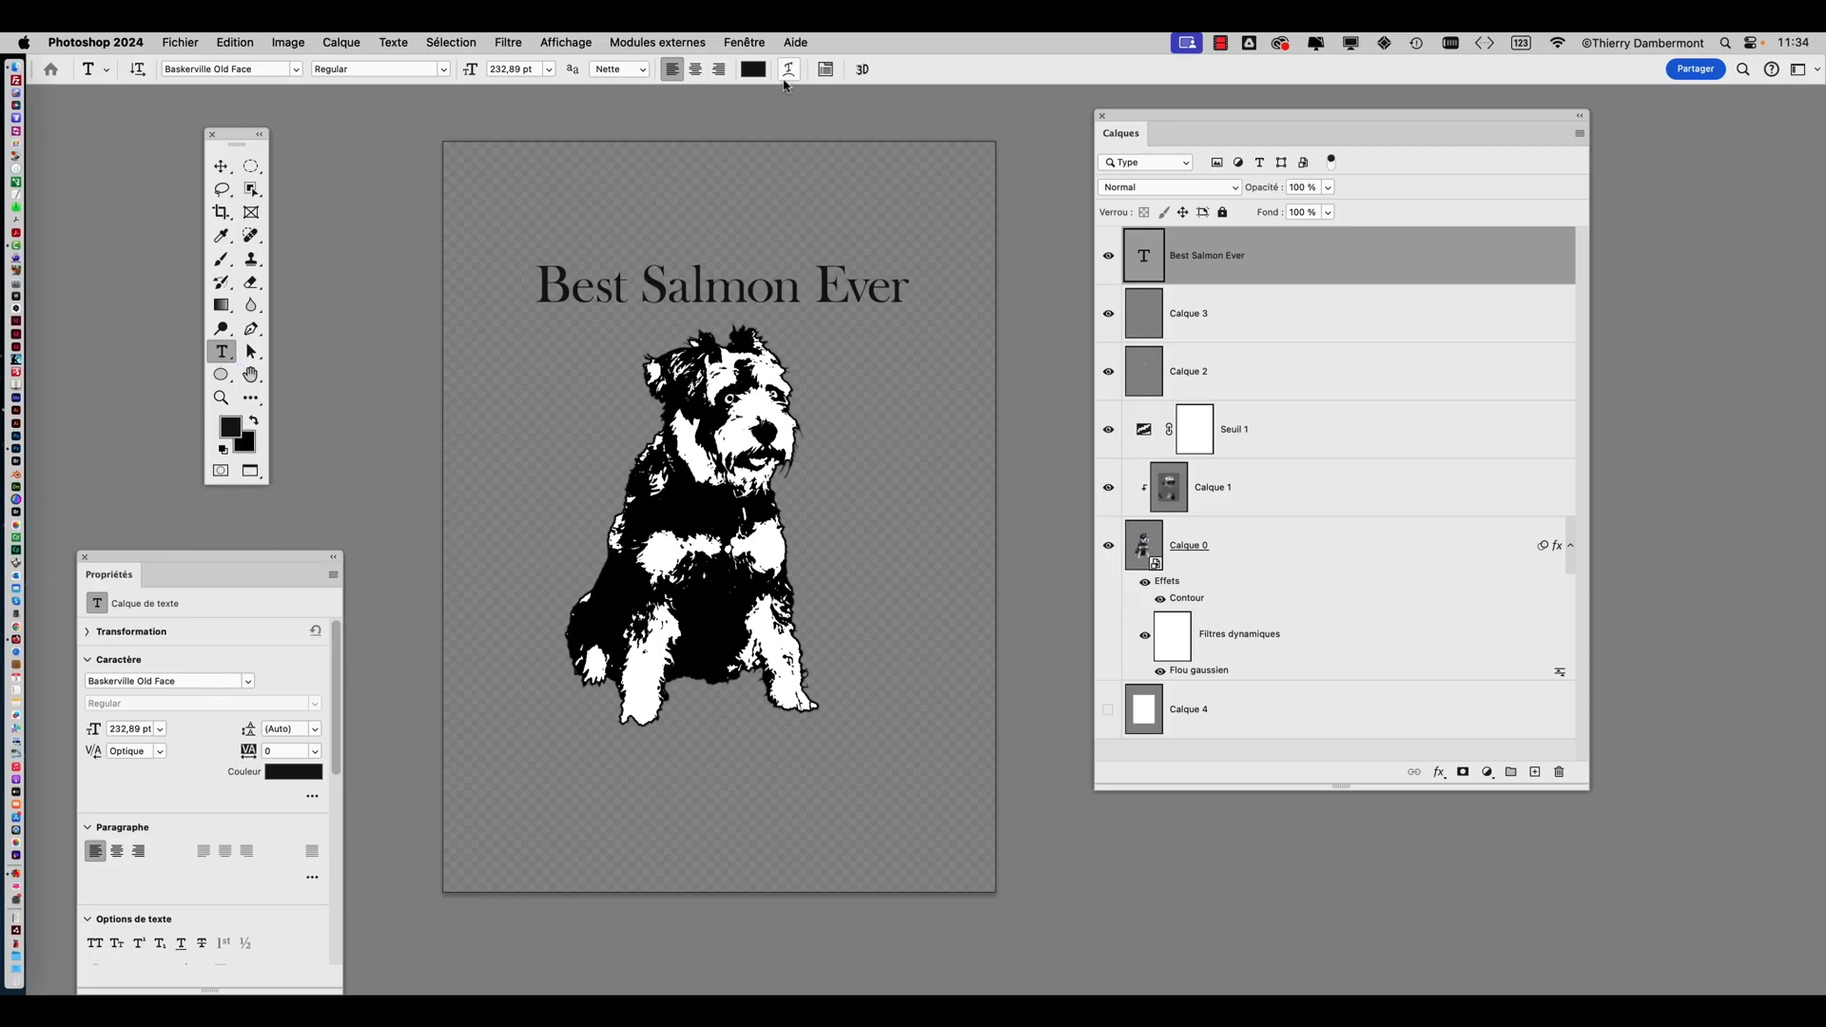
Warp the Best Salmon Ever text with the horizontal Arc style and an Inflexion of +28 %
mouse_move(1255, 253)
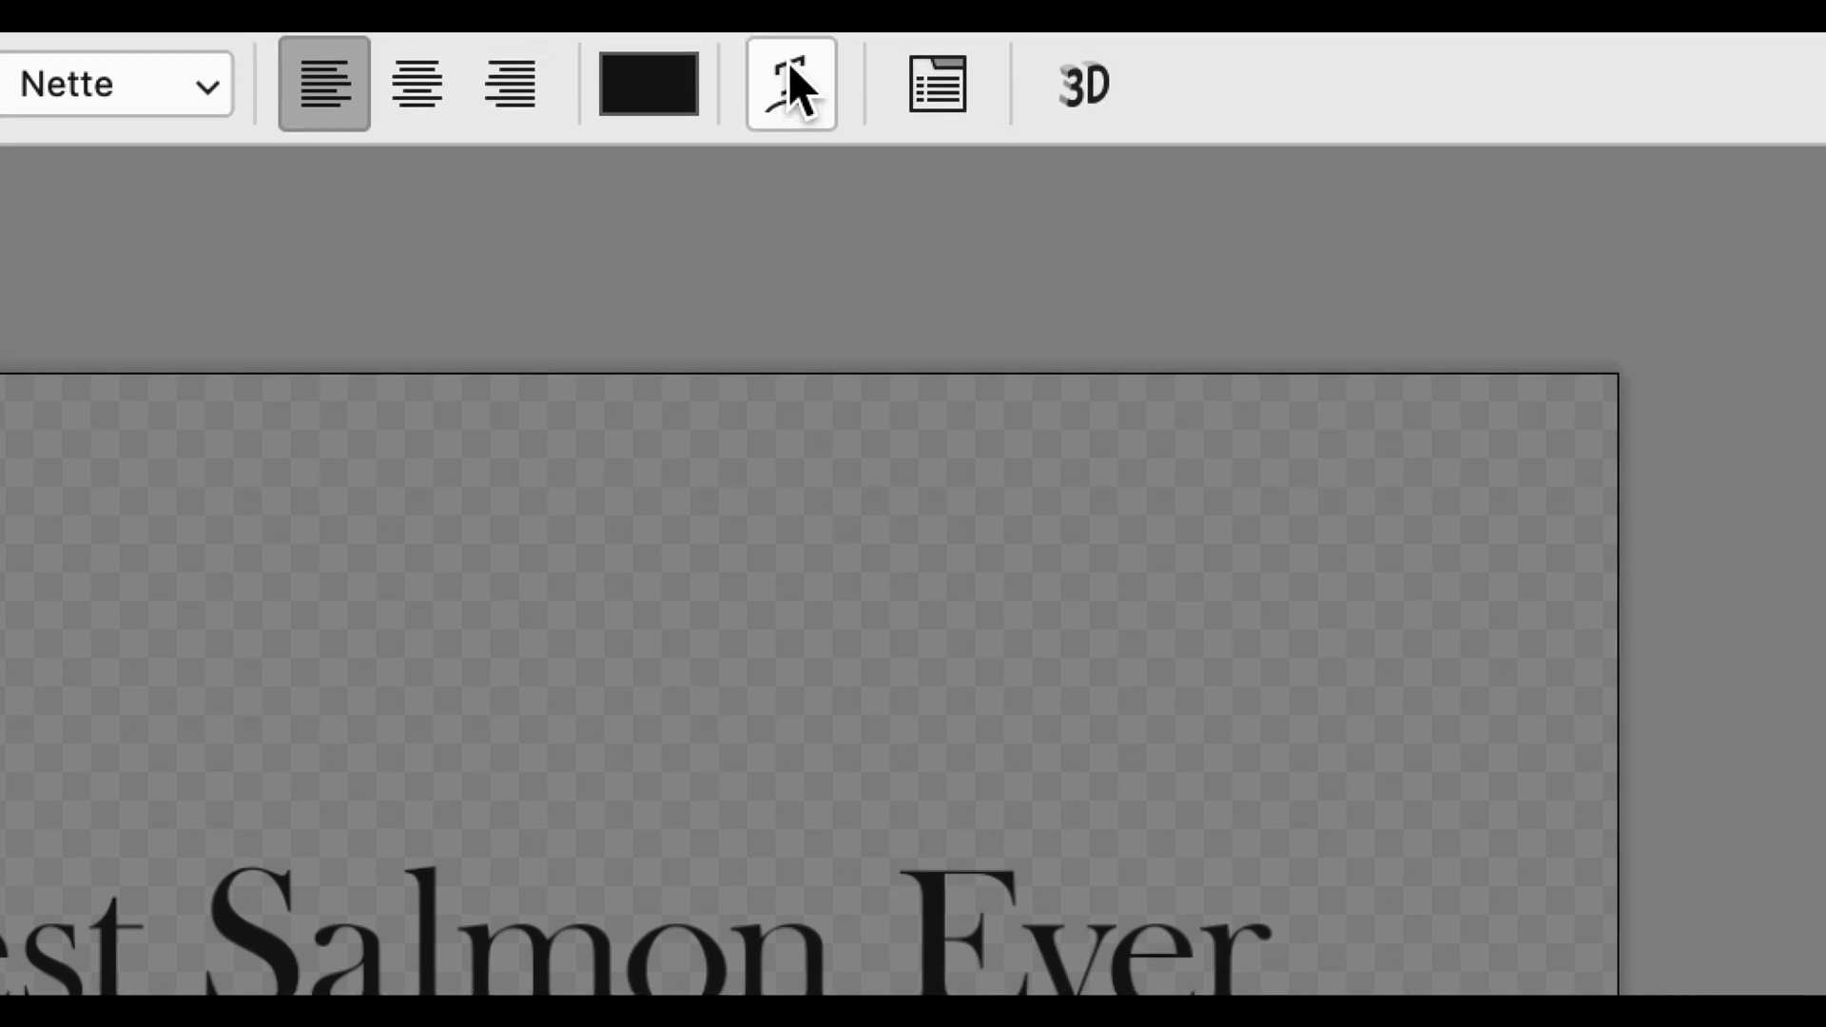
key(super)
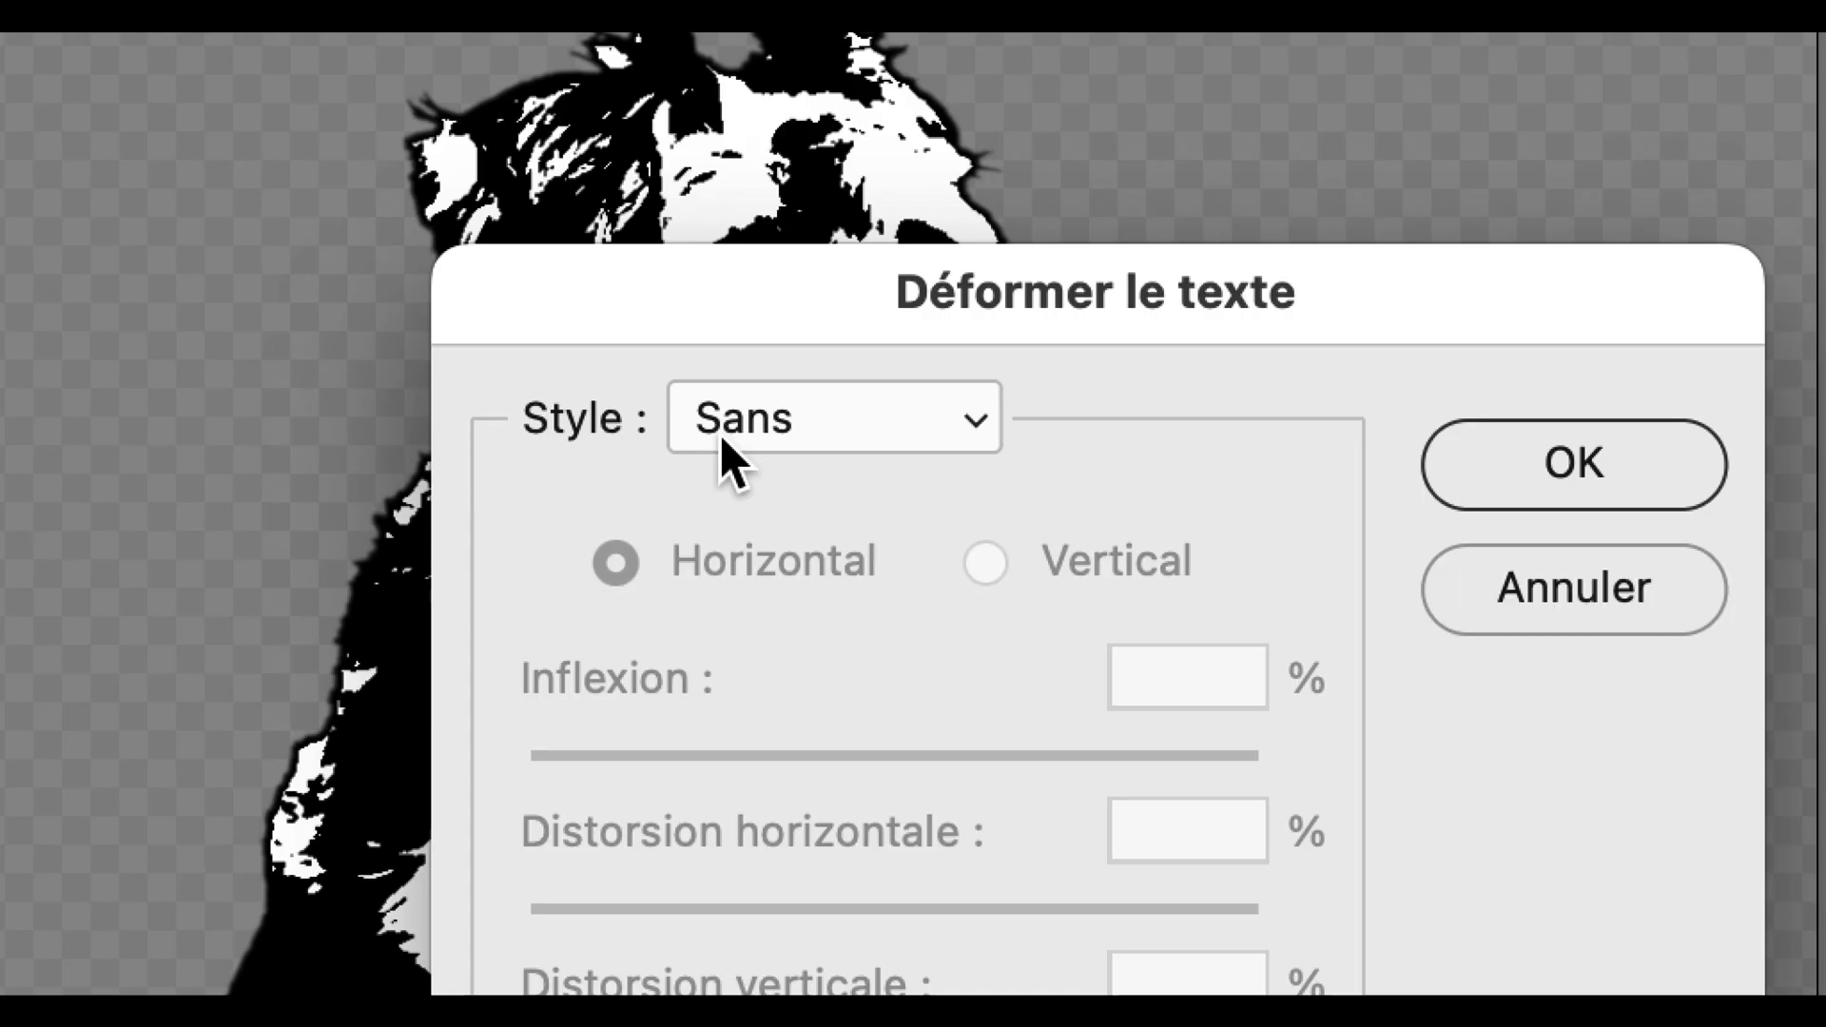
click(723, 439)
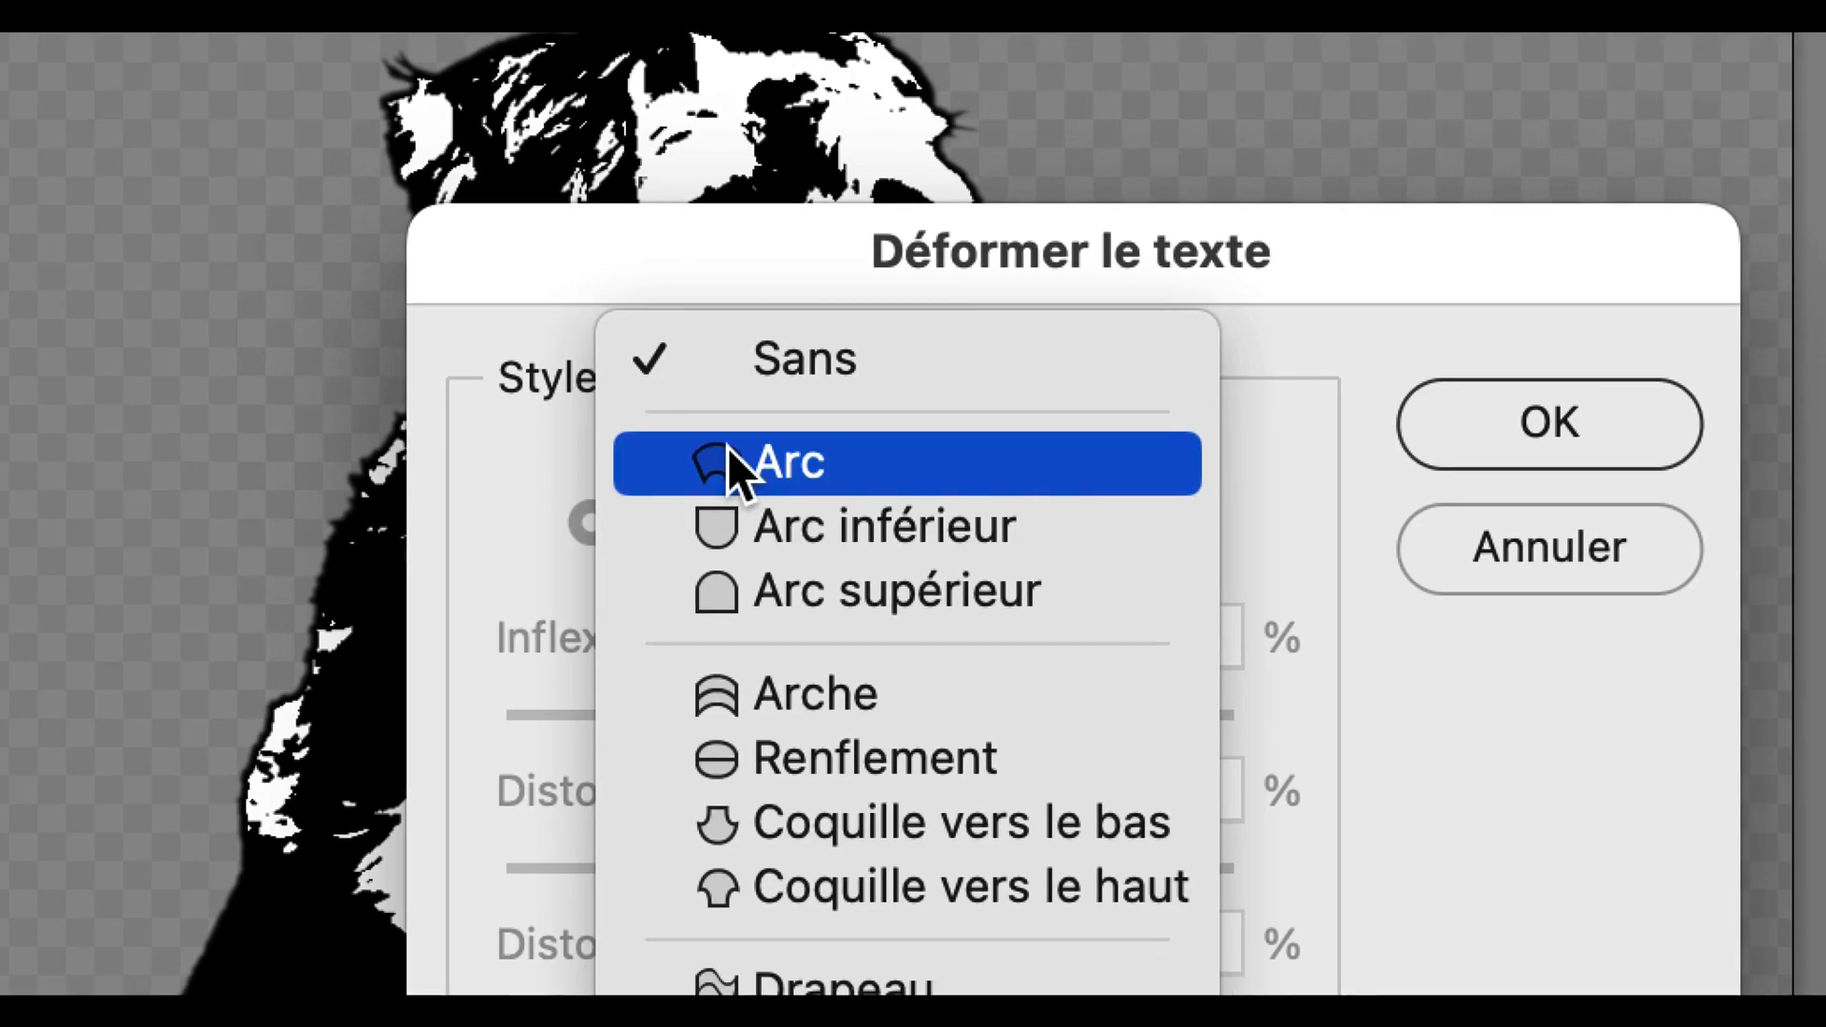
click(759, 496)
key(alt)
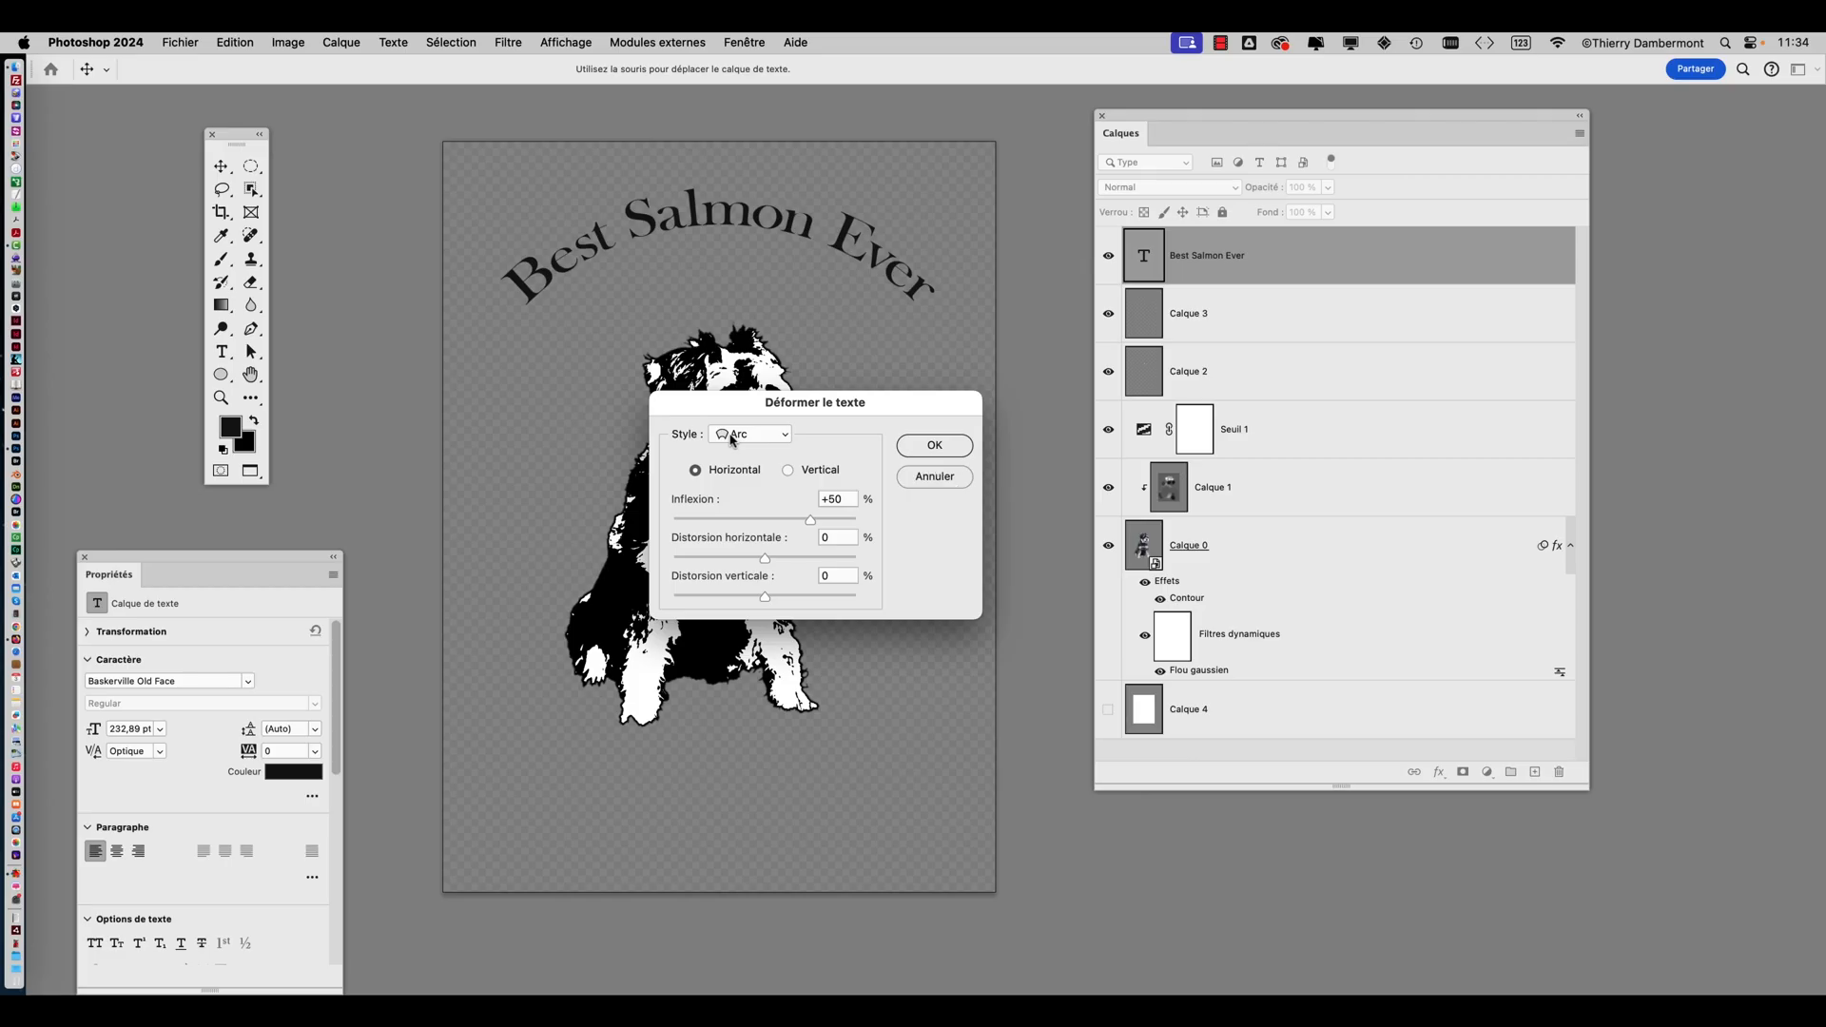
drag(1051, 777, 994, 779)
drag(797, 527, 791, 528)
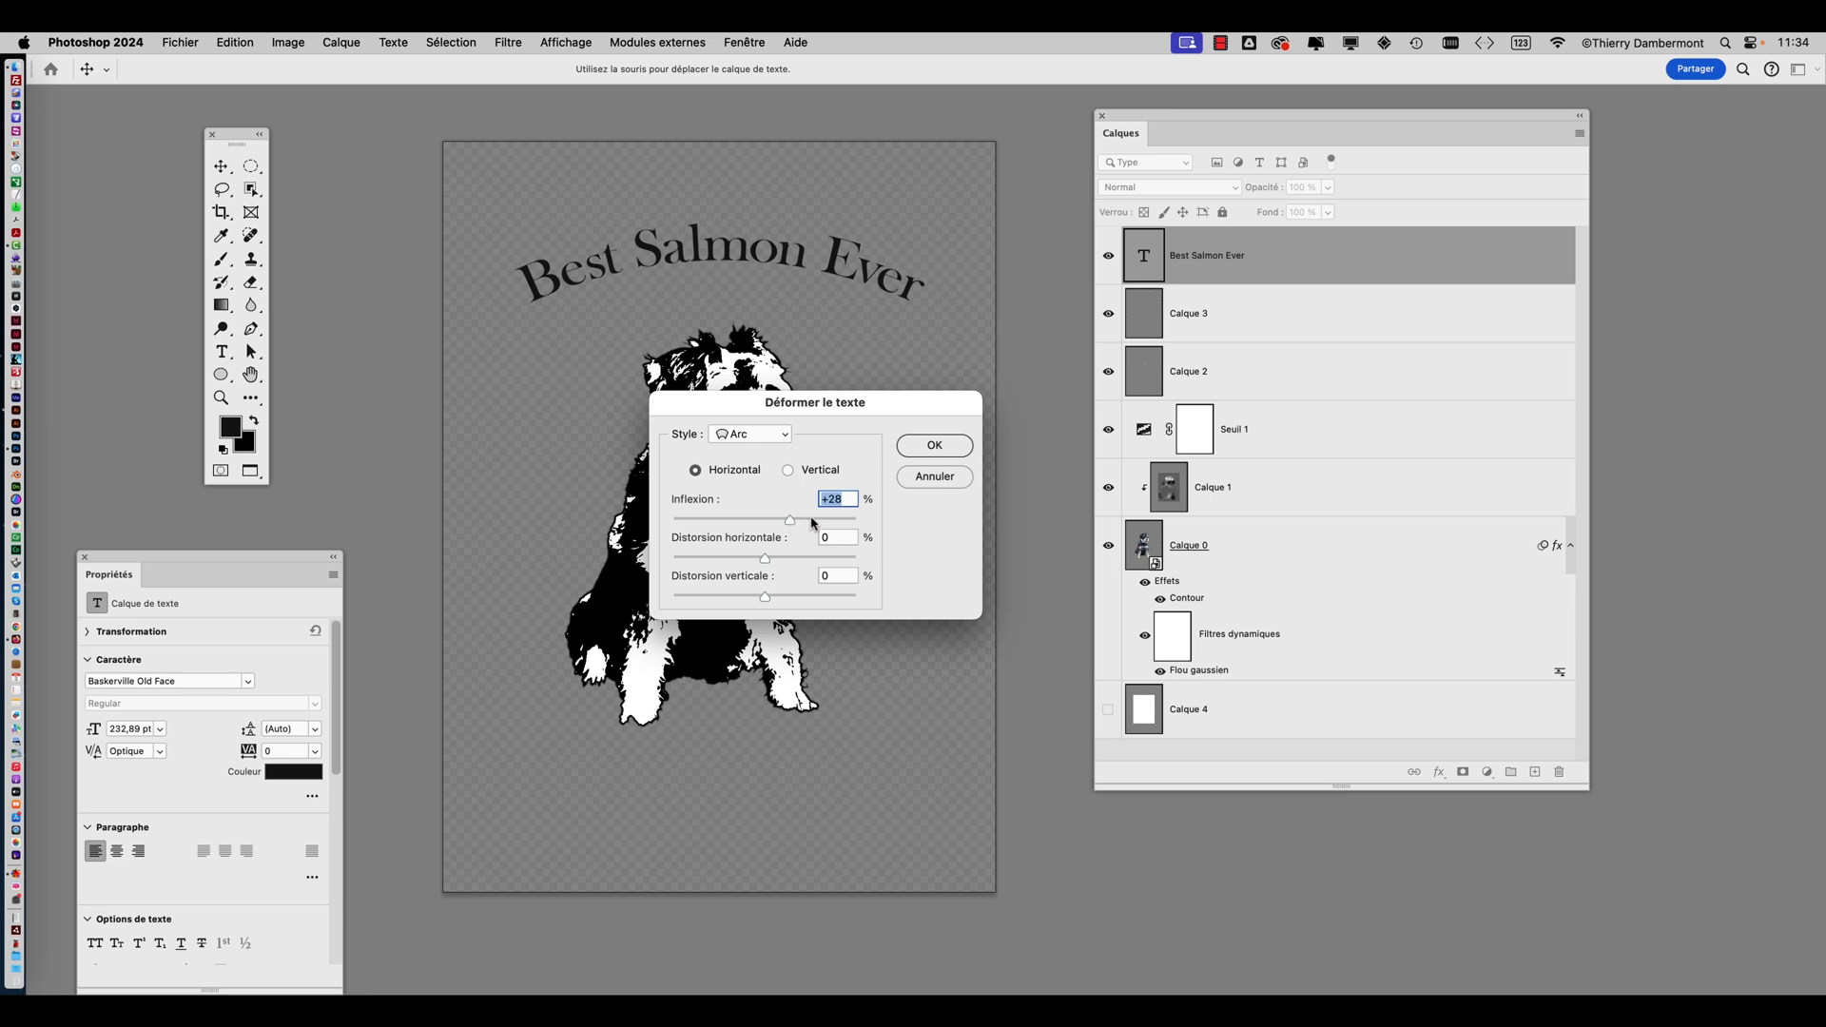
key(alt)
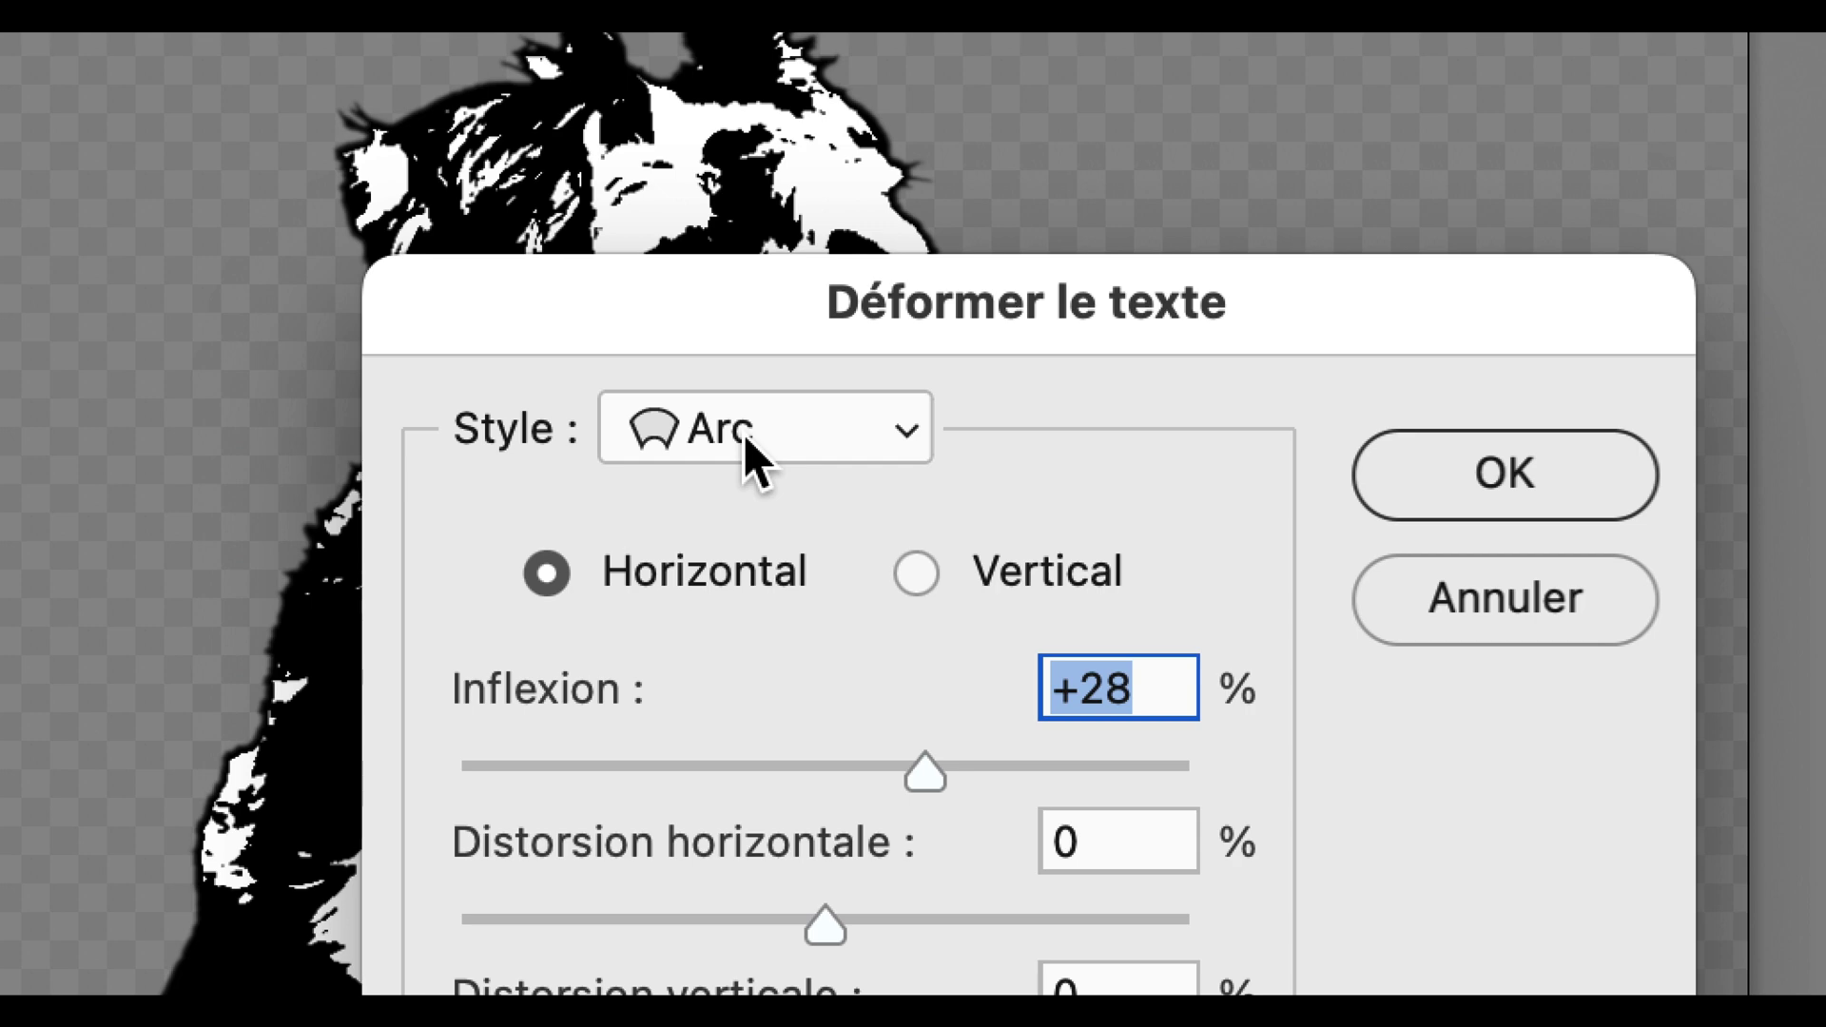
Try the Arche style on the text warp and switch it back to Arc
click(747, 440)
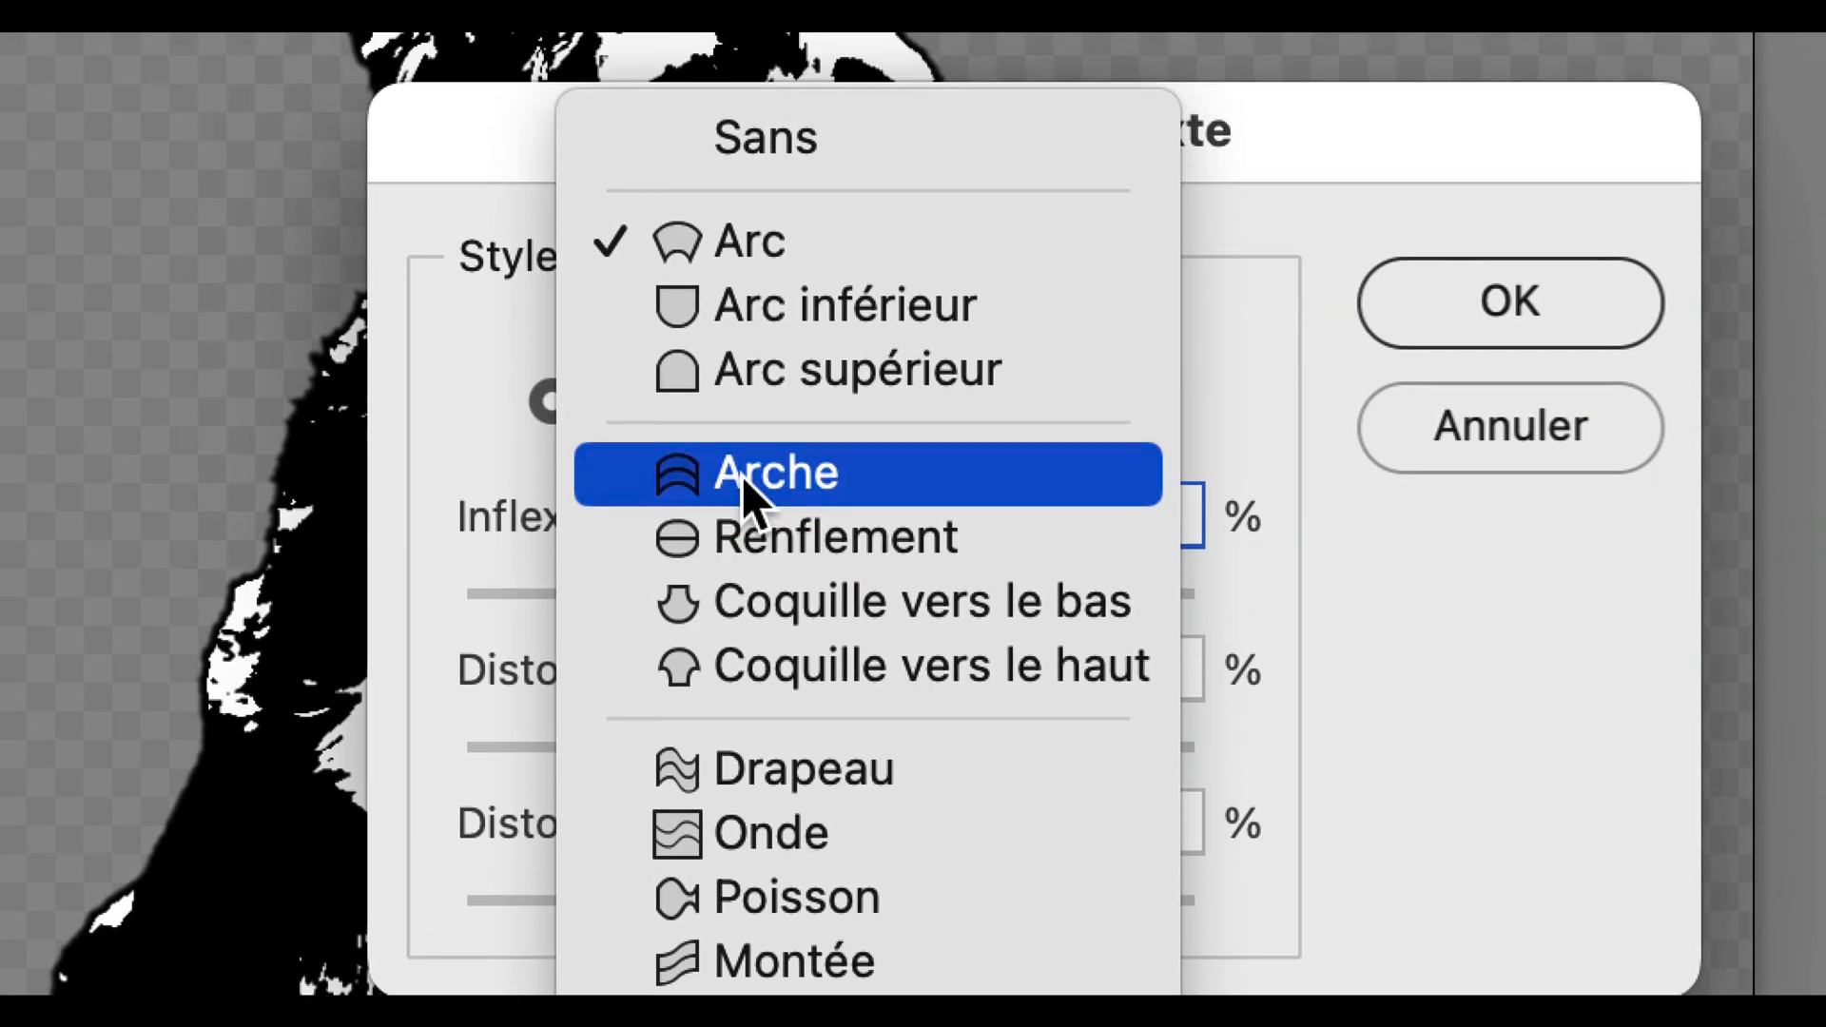
click(742, 476)
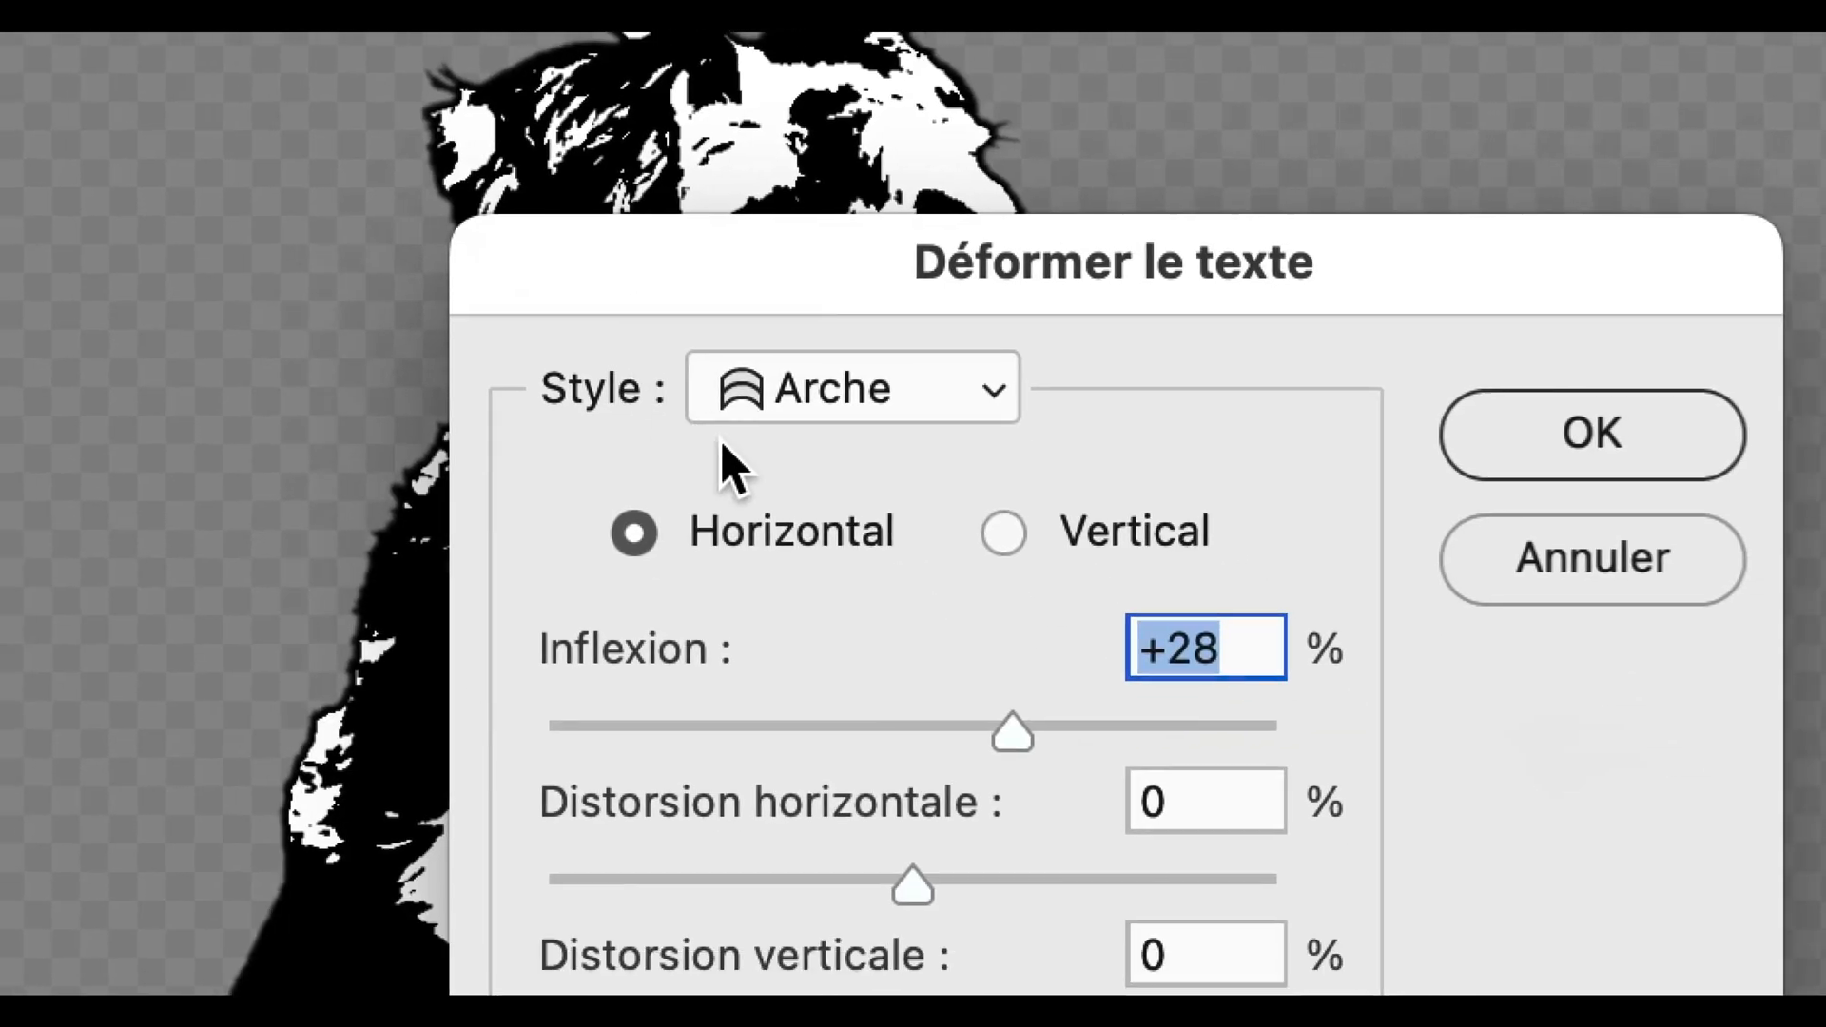
click(720, 992)
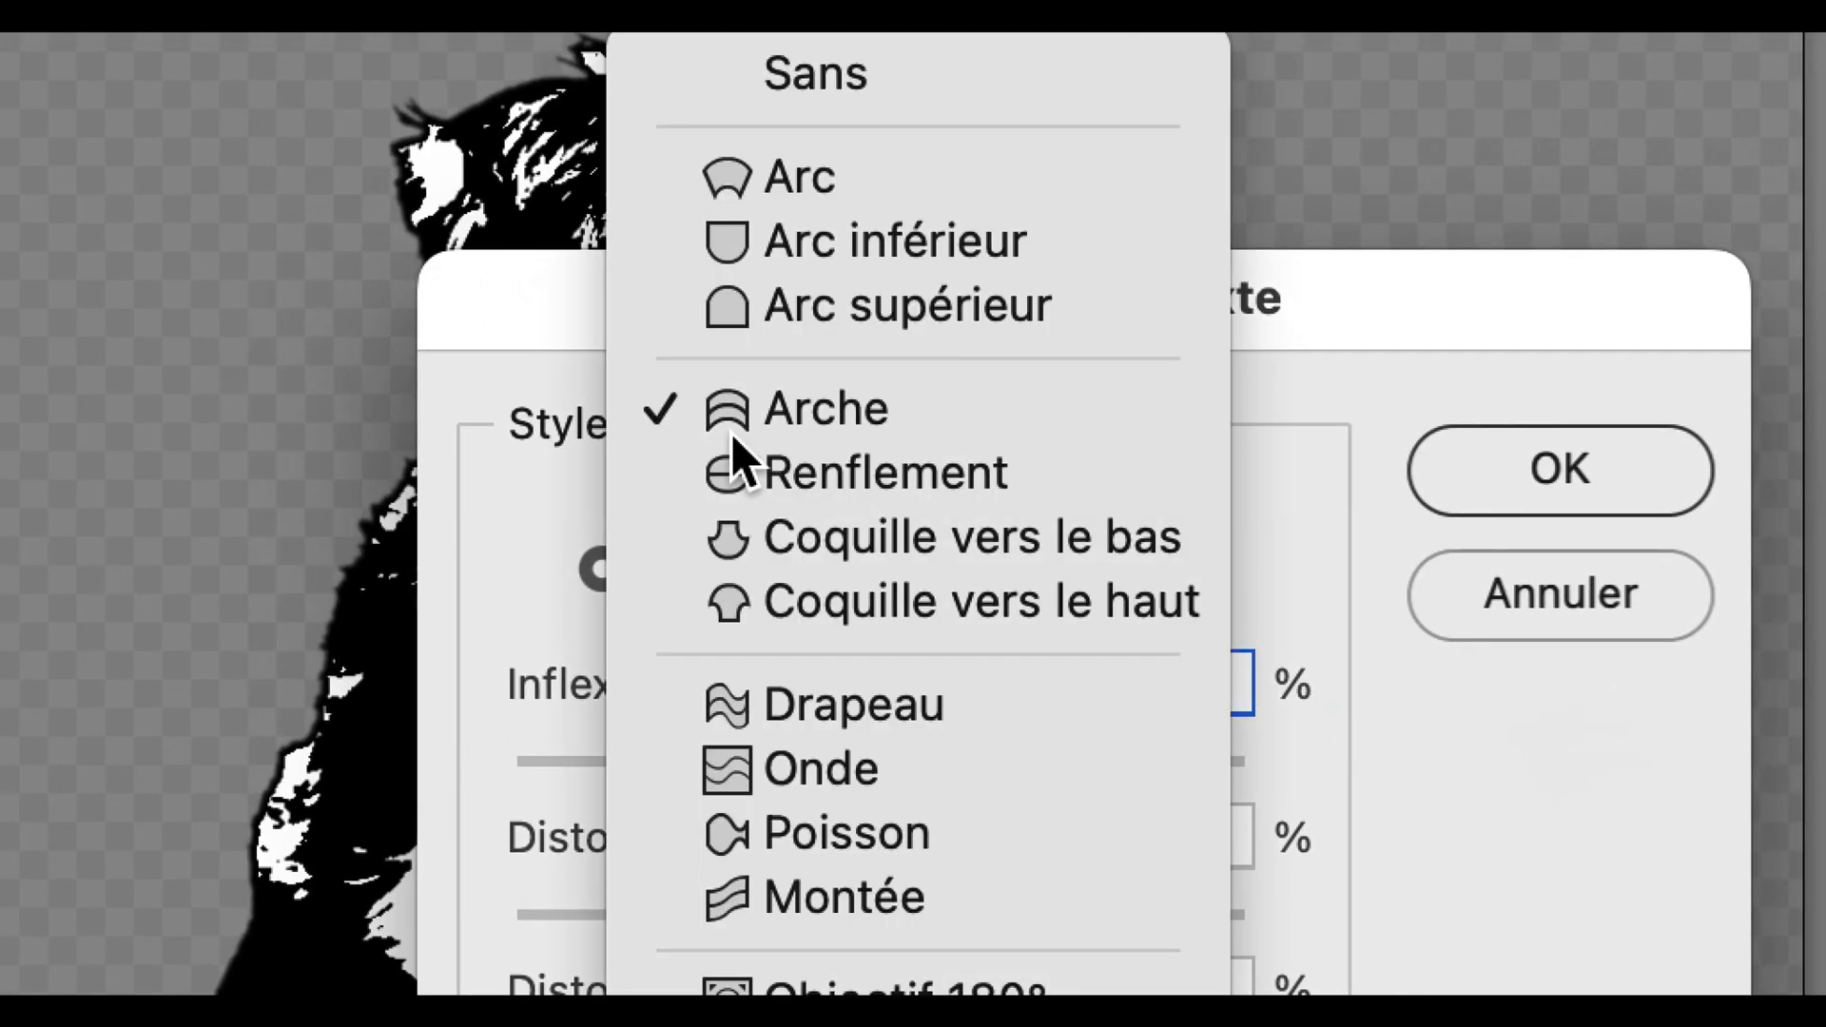
click(784, 185)
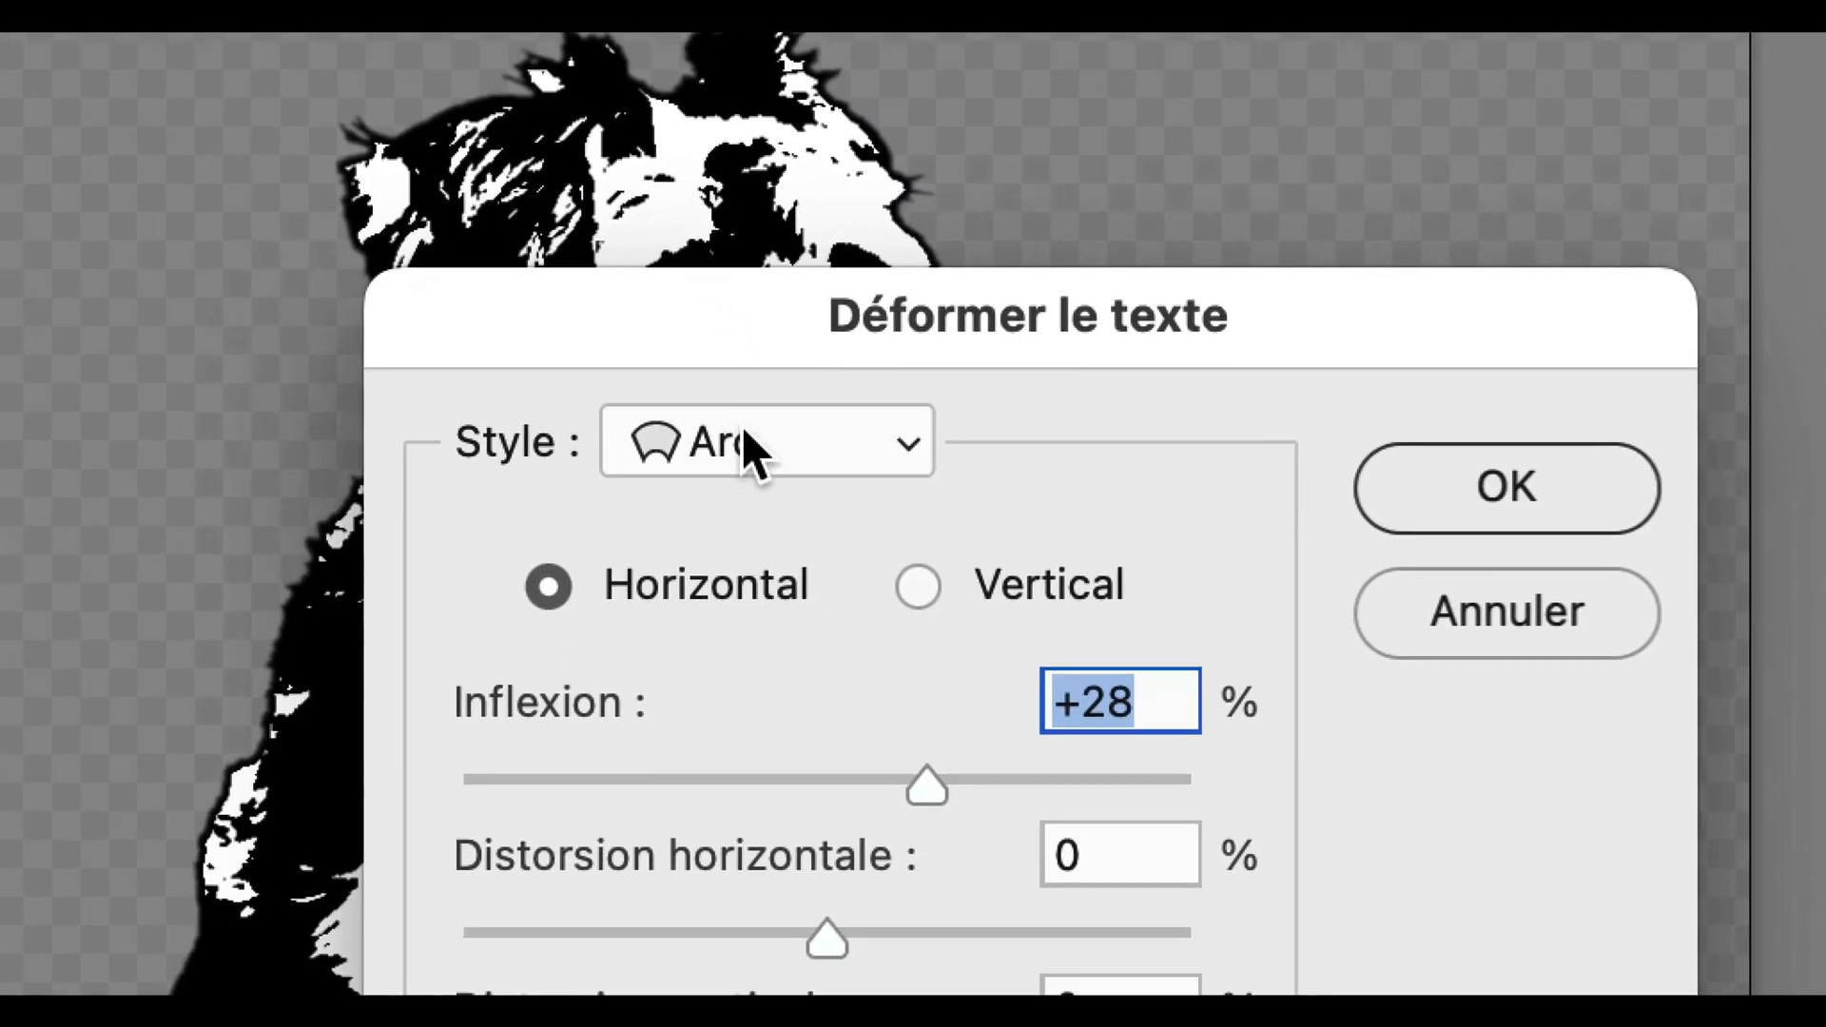
Change the text warp to the Arche style with an Inflexion of +31 % and apply it
click(746, 837)
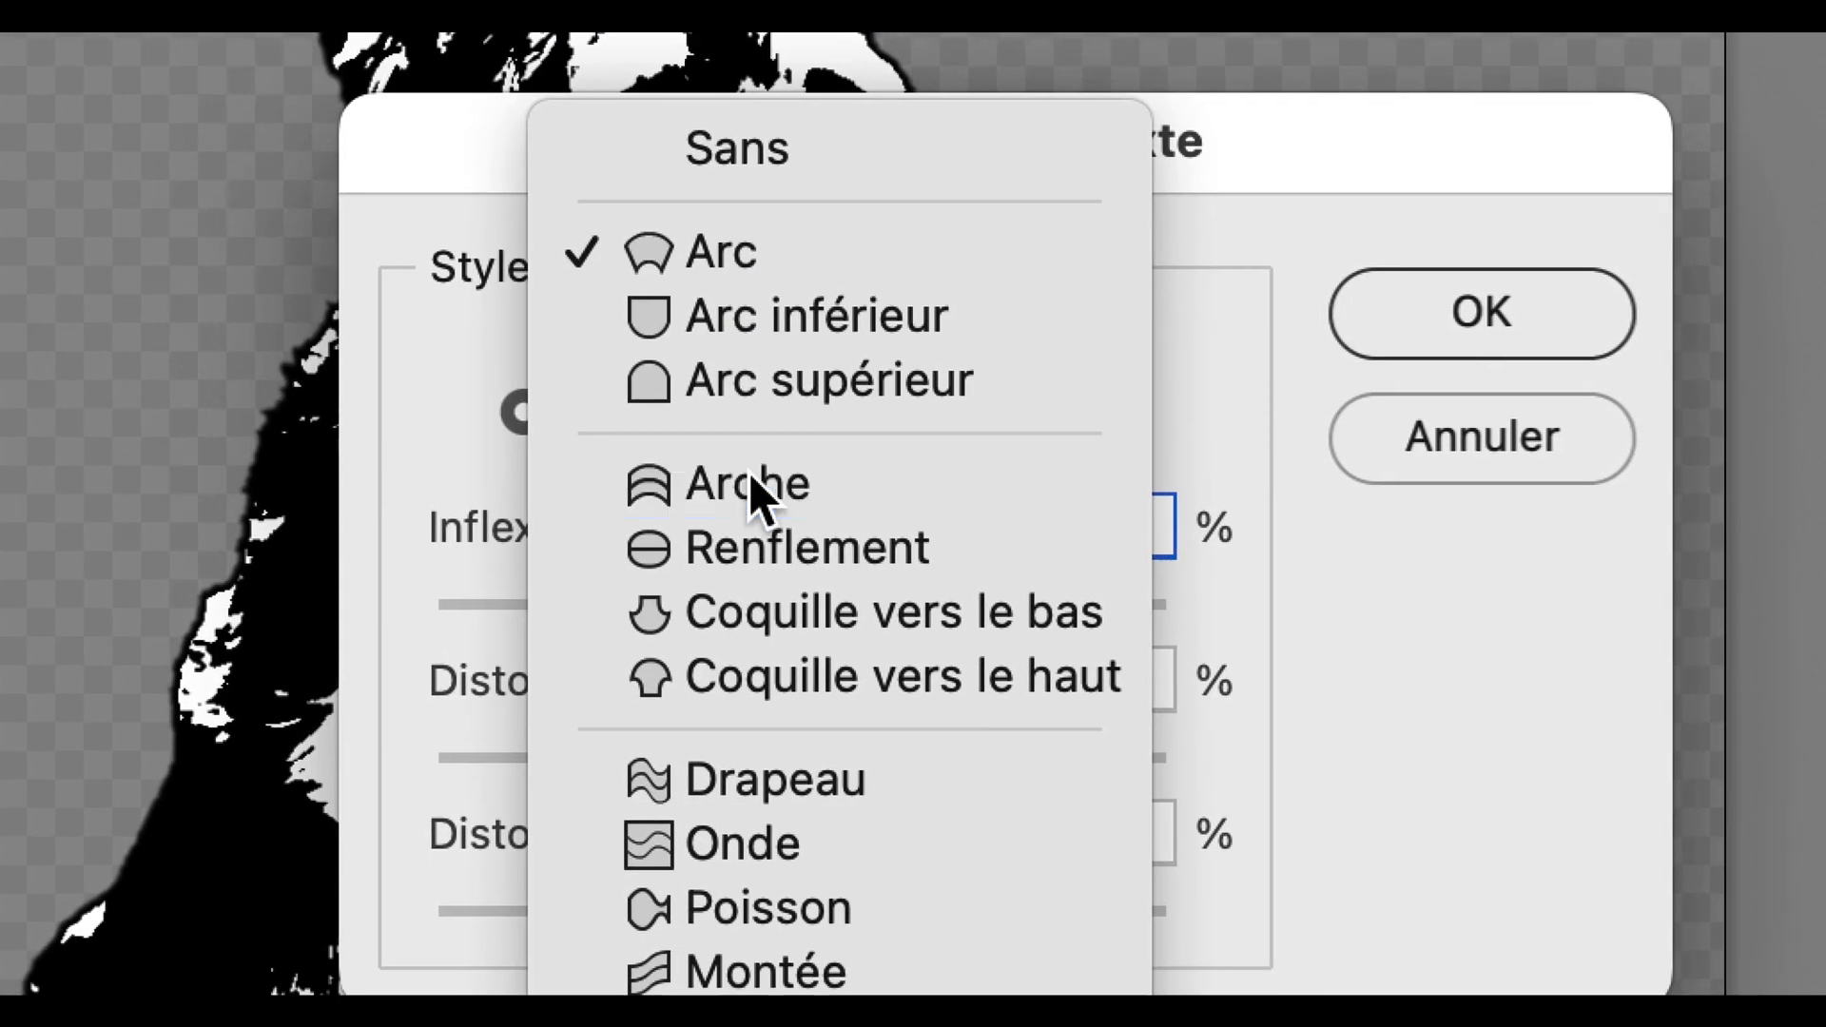
click(750, 472)
key(alt)
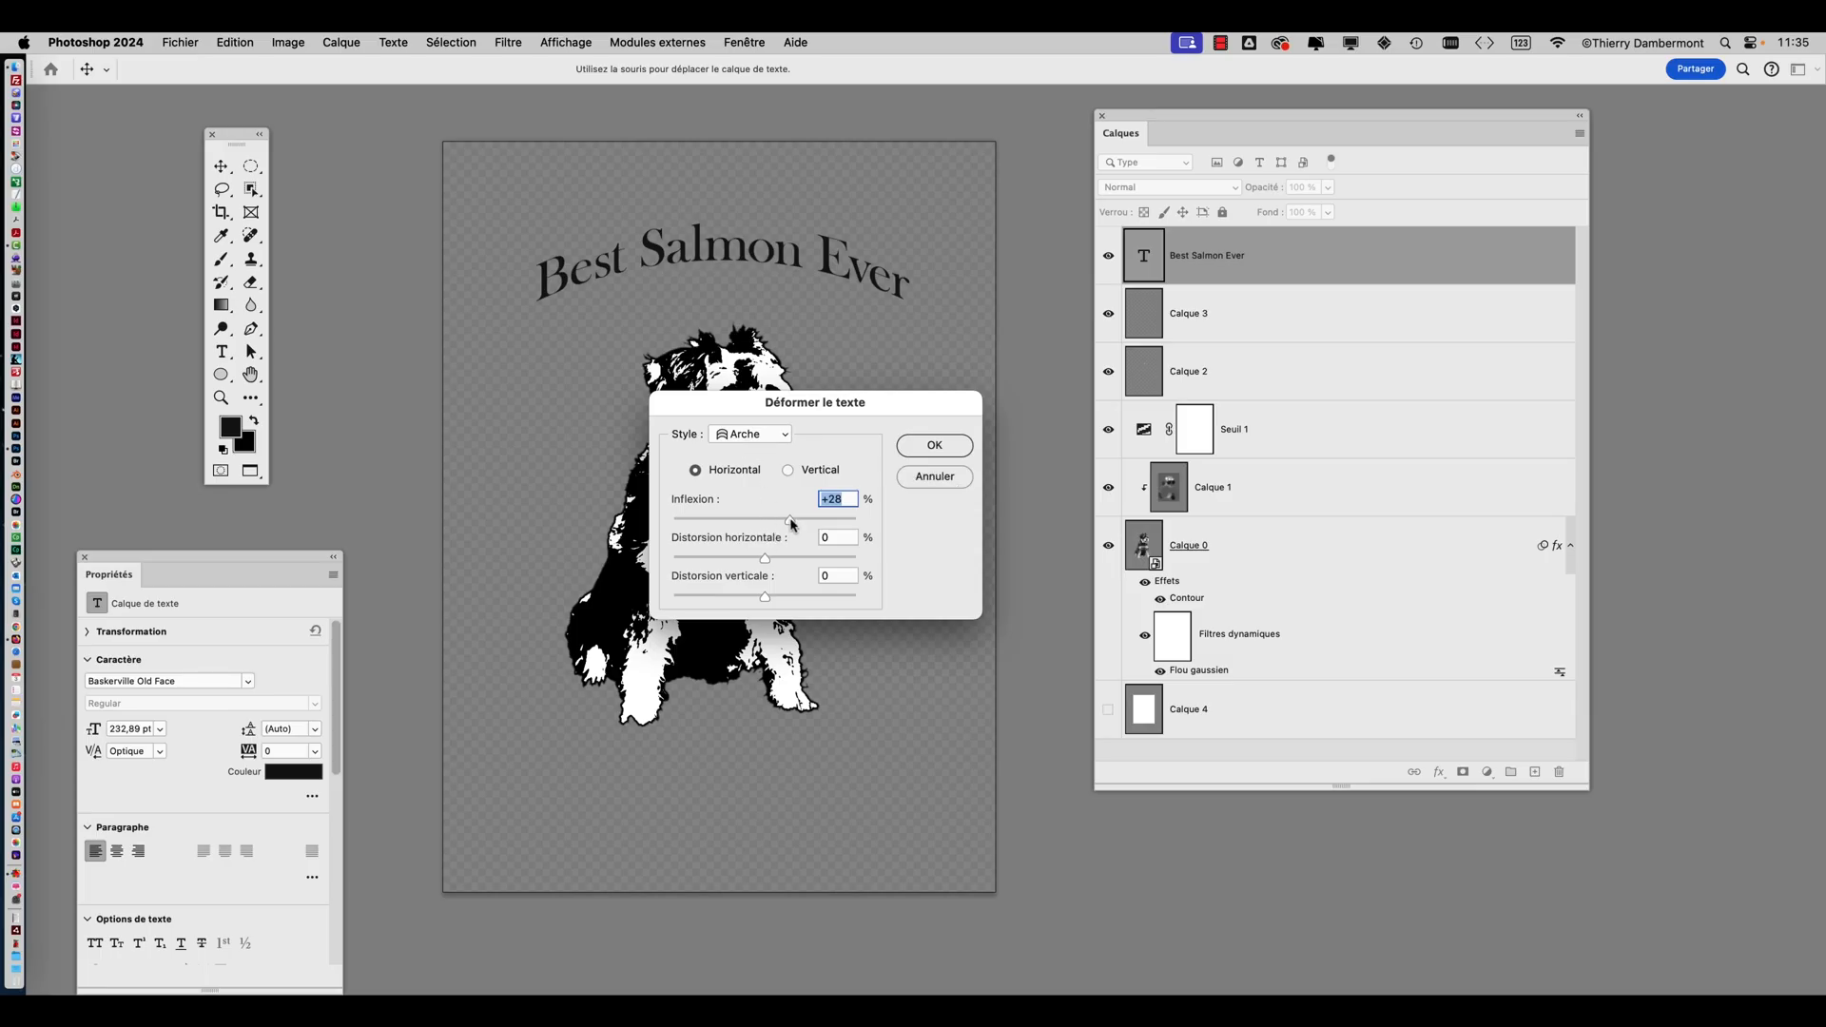
drag(791, 522, 795, 522)
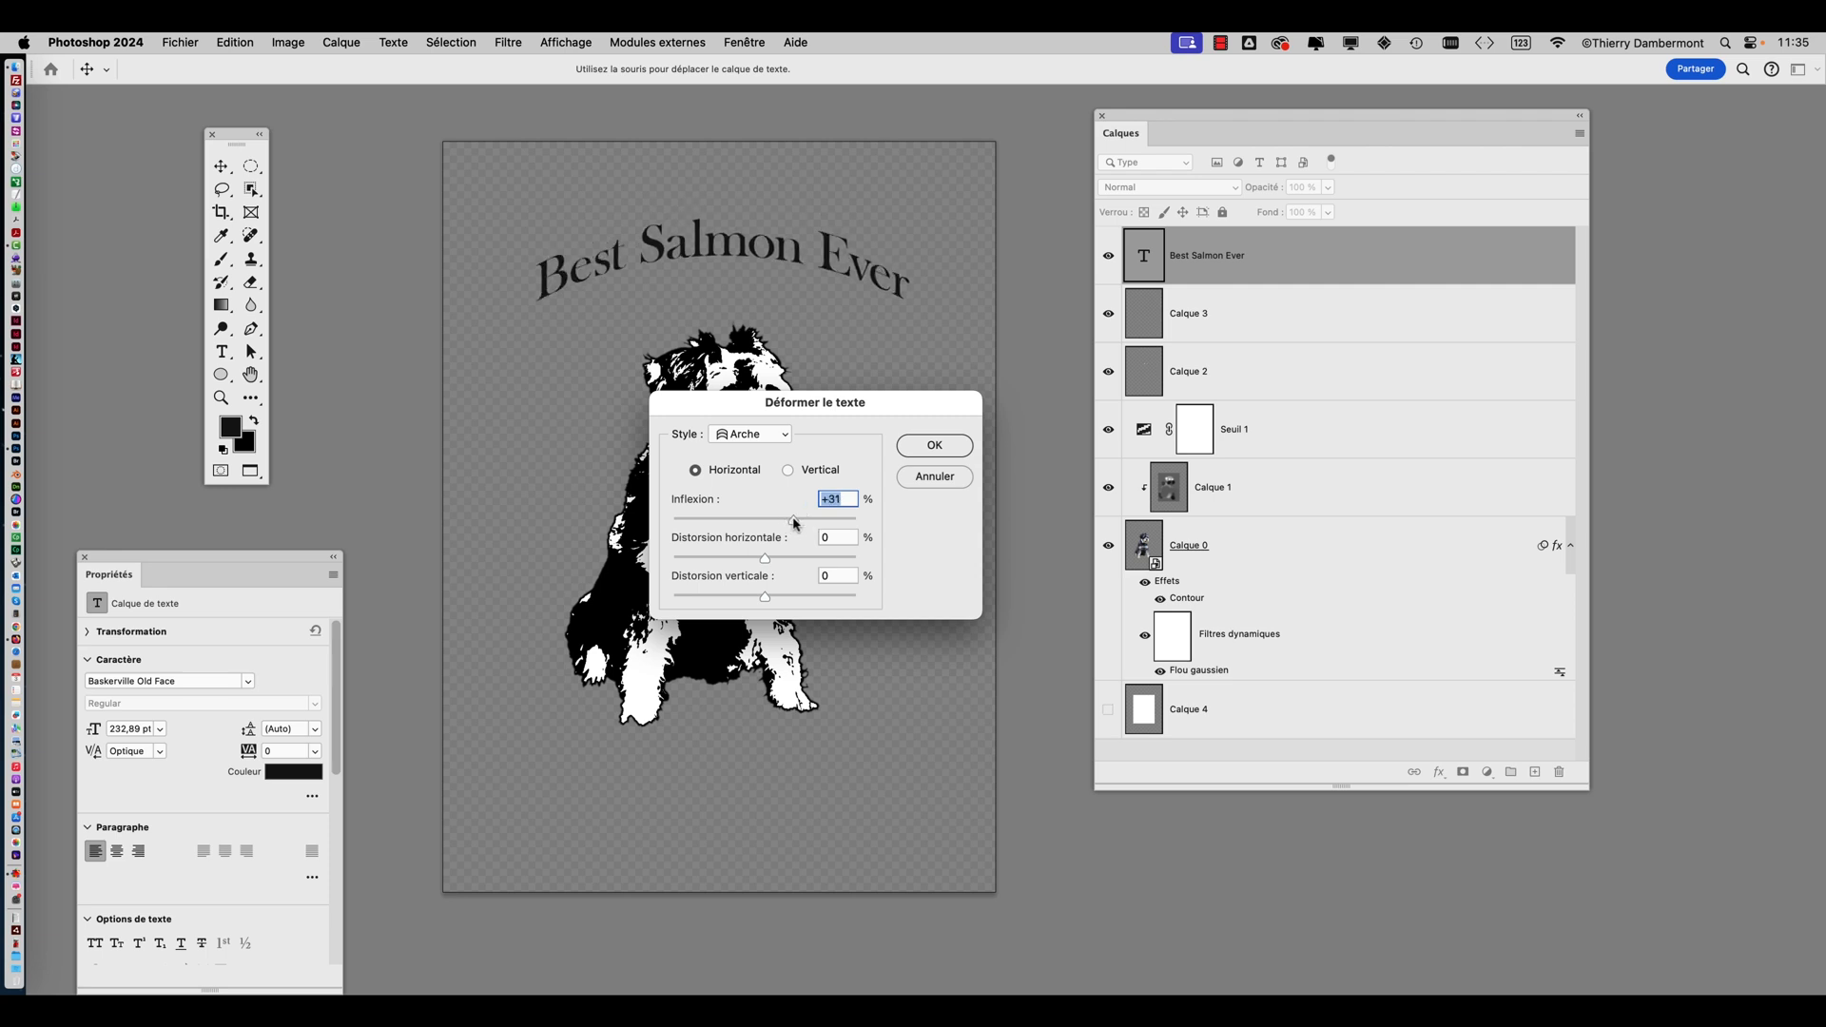
click(936, 449)
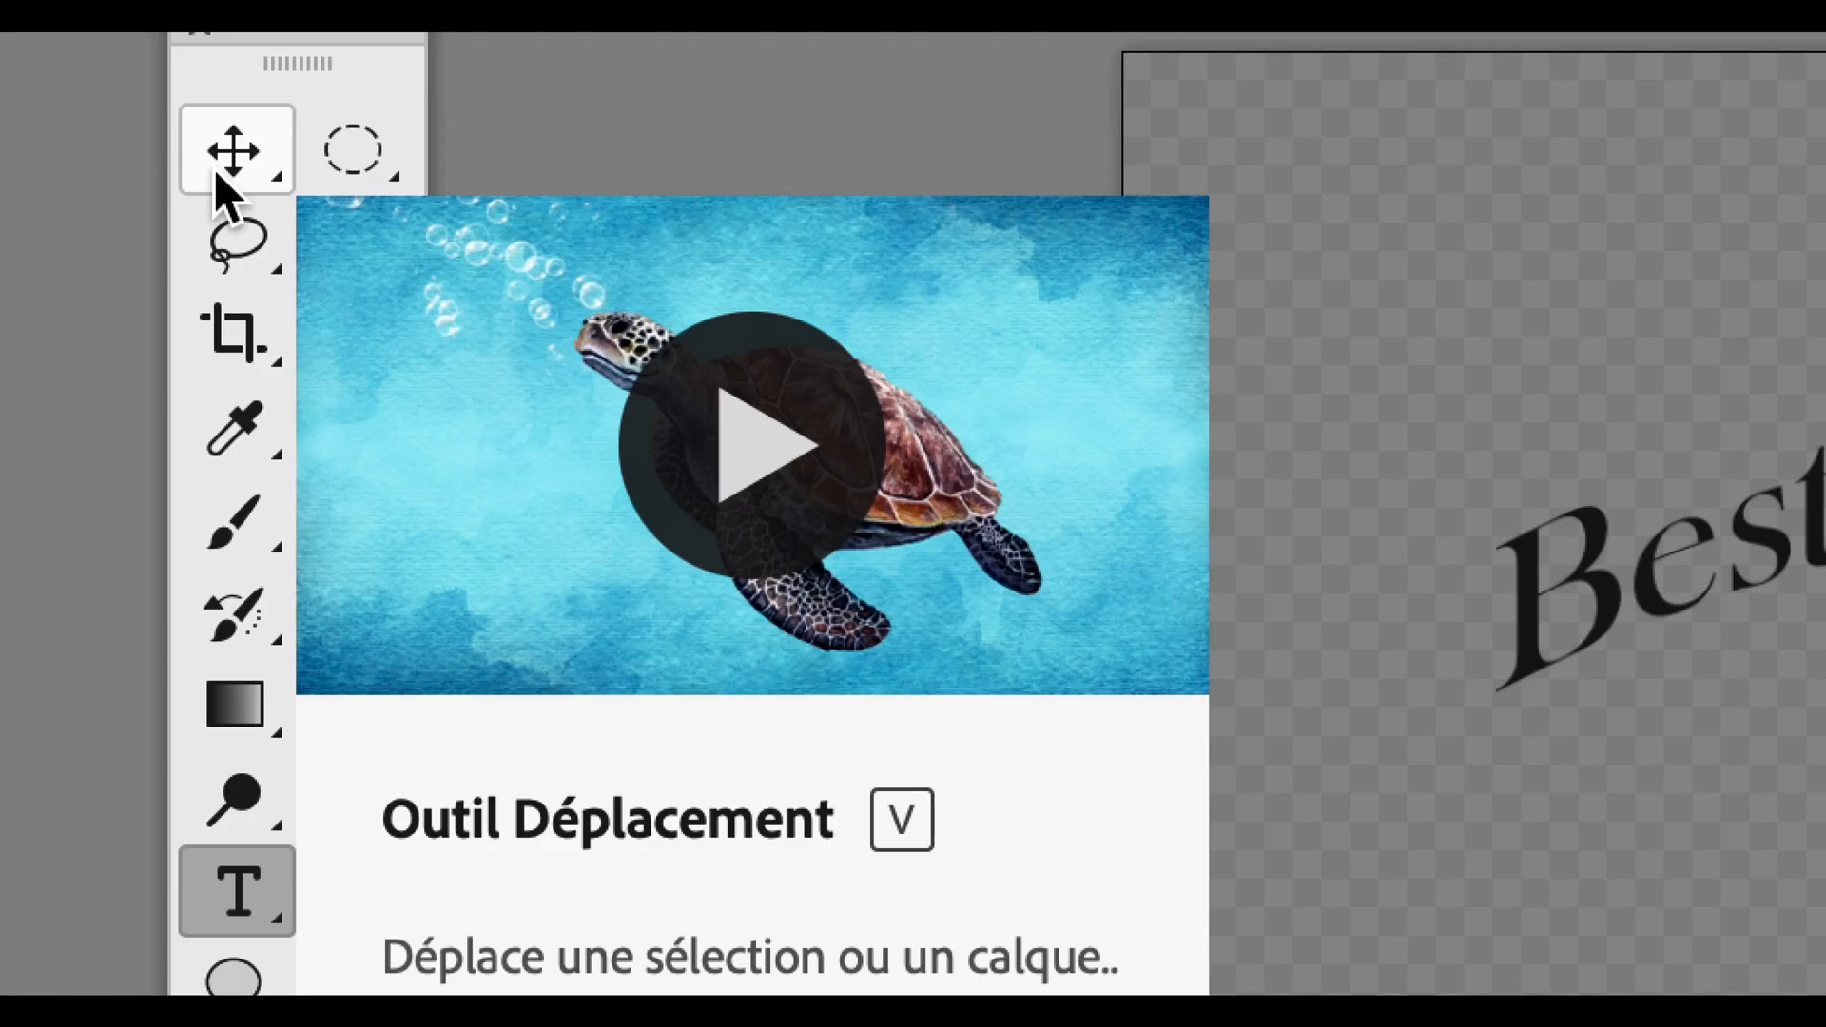
Move the arched Best Salmon Ever text down so it sits closer to the dog's head
click(216, 174)
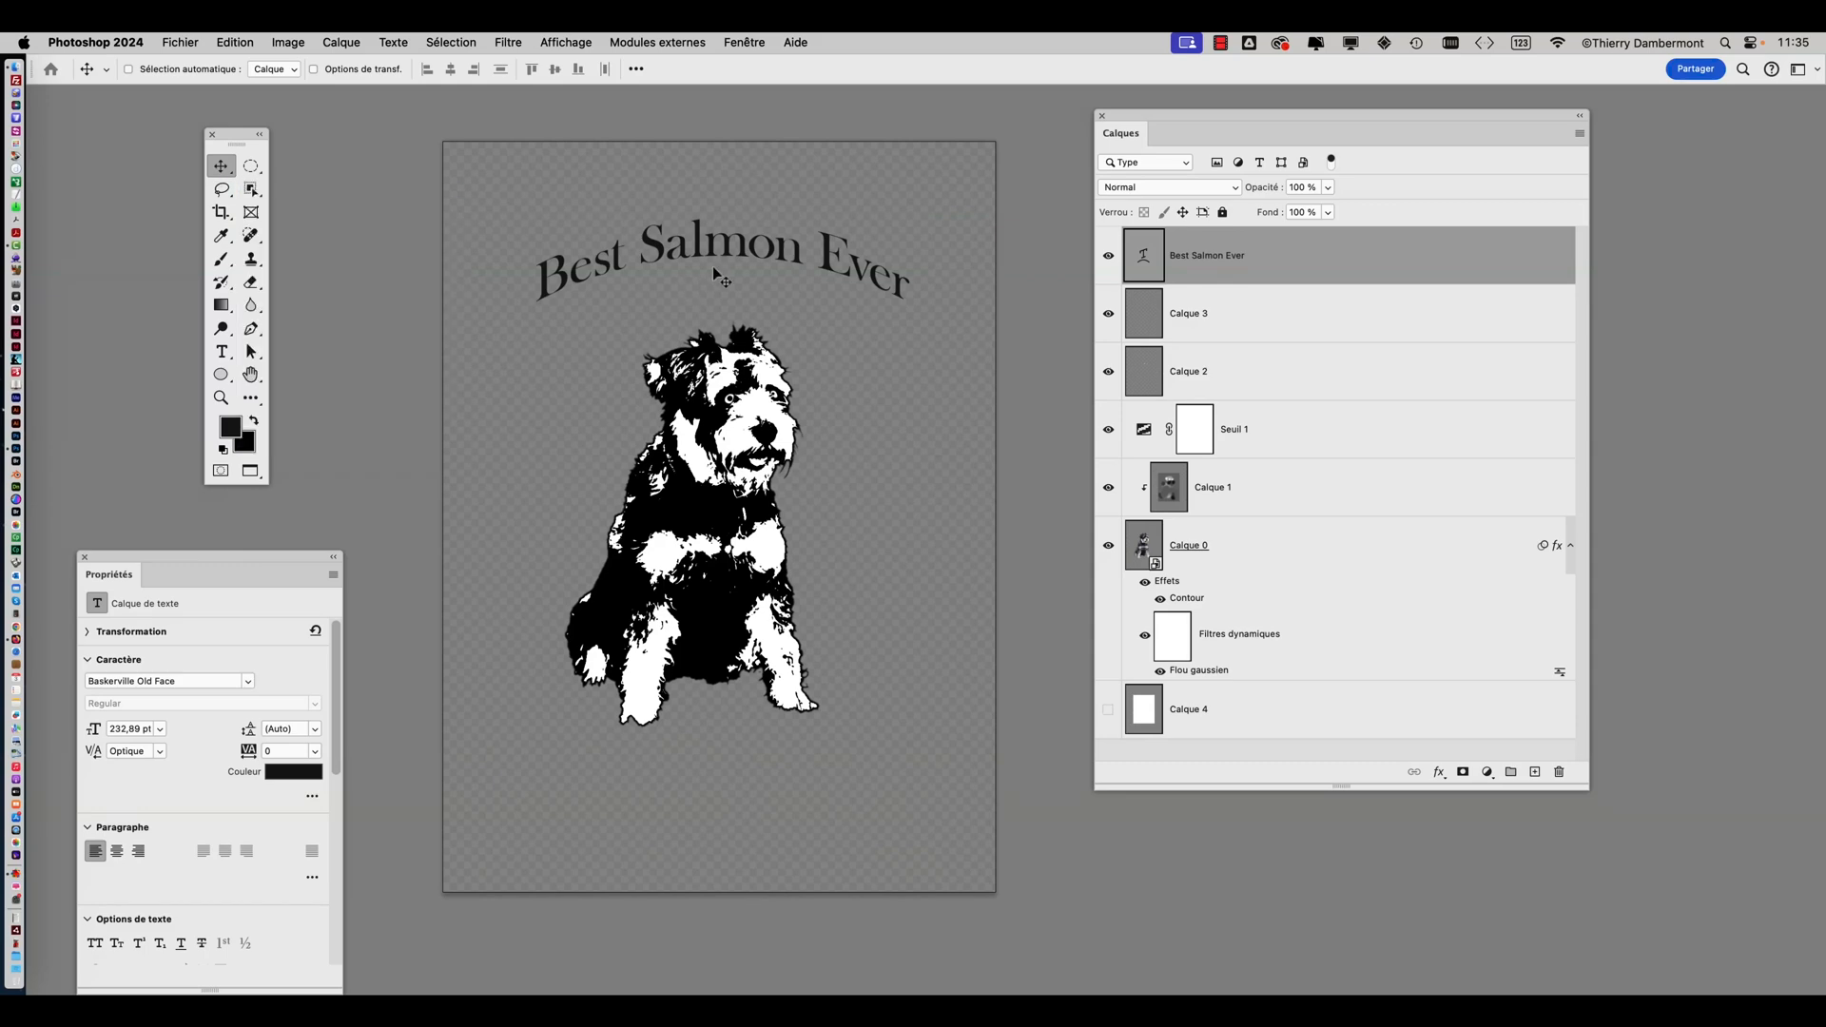
drag(716, 276, 713, 309)
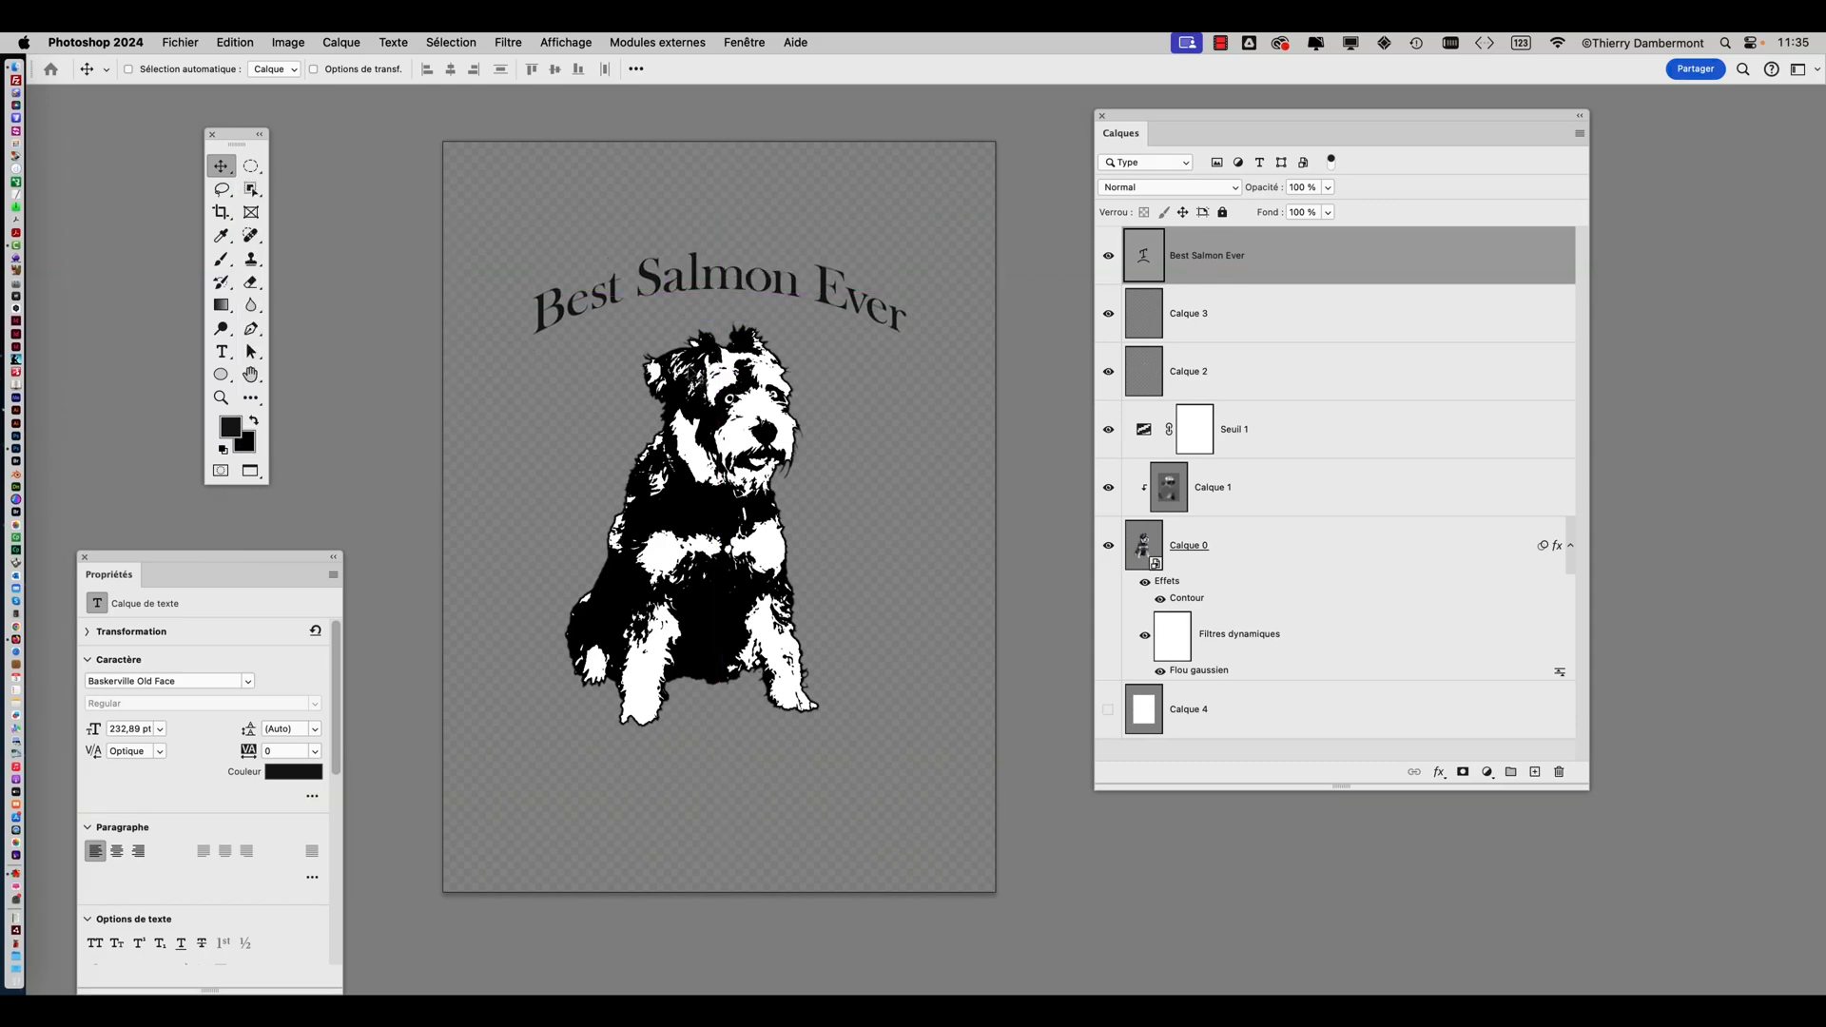
Save the document as schnauzer-dog-08.psd in the PHOTOSHOP folder, in Photoshop format with Maximiser la compatibilité enabled
click(181, 43)
click(274, 240)
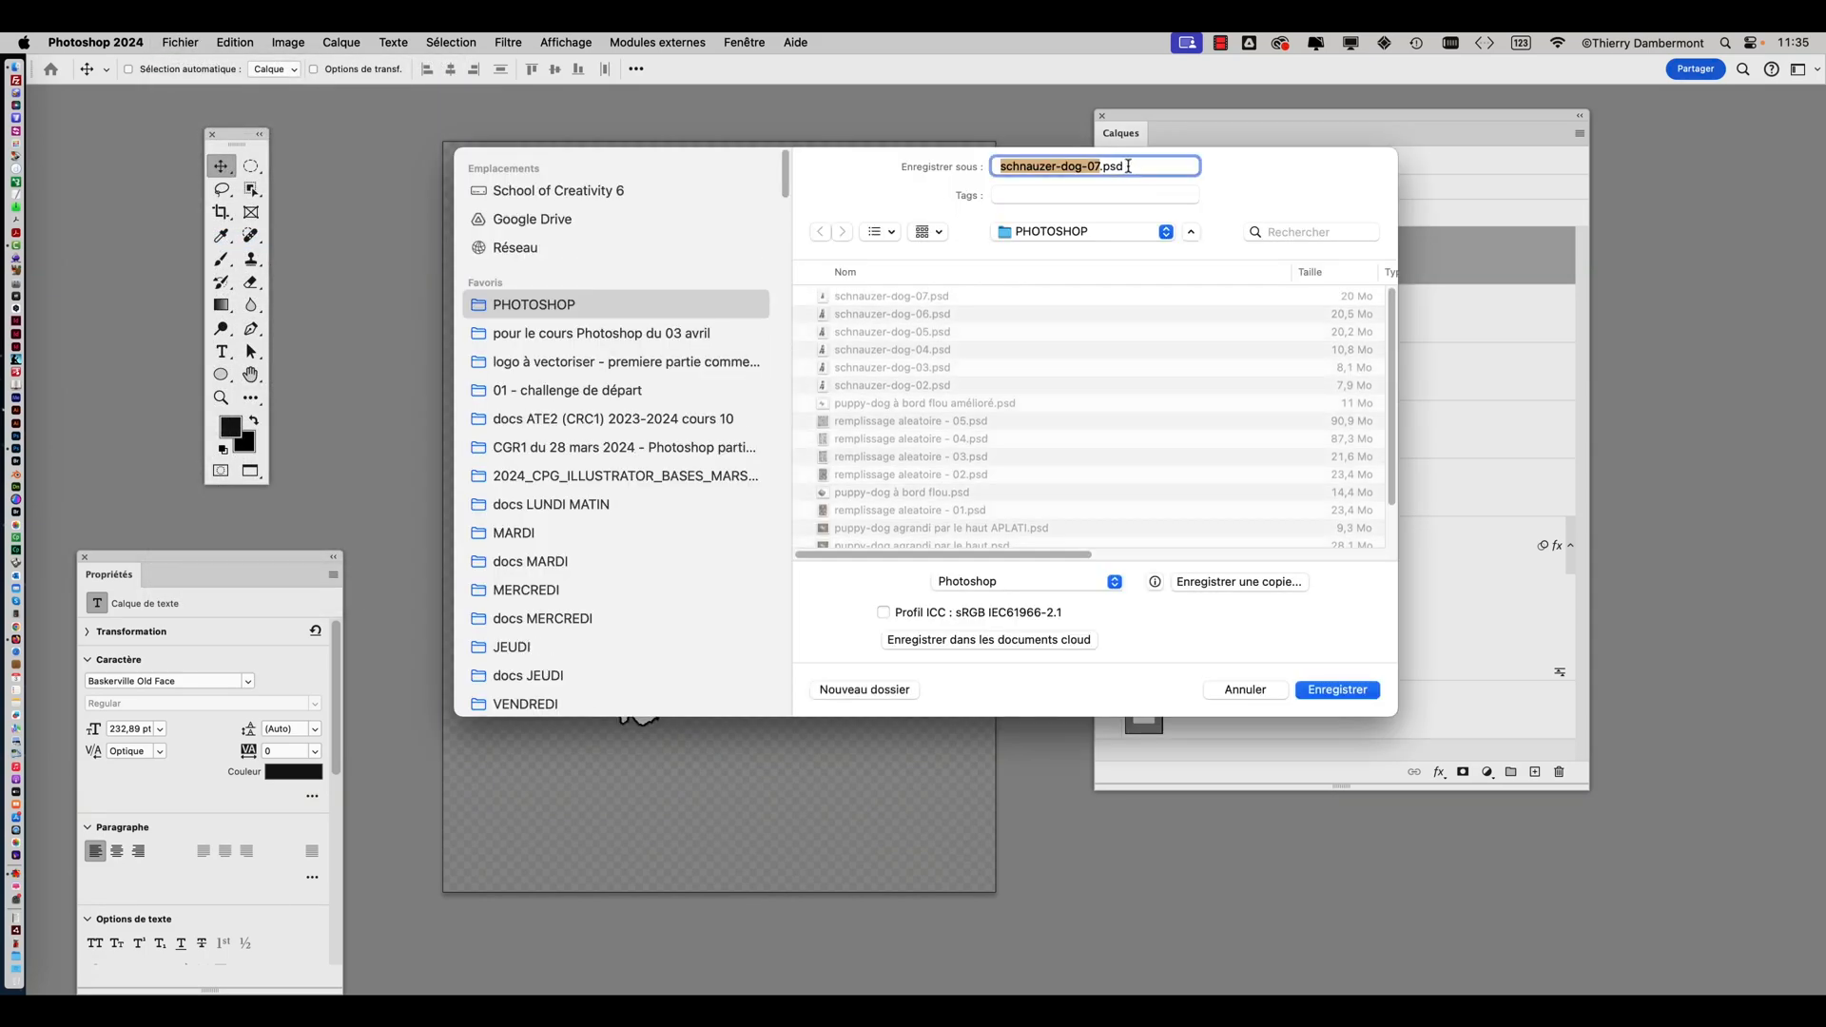
click(1096, 169)
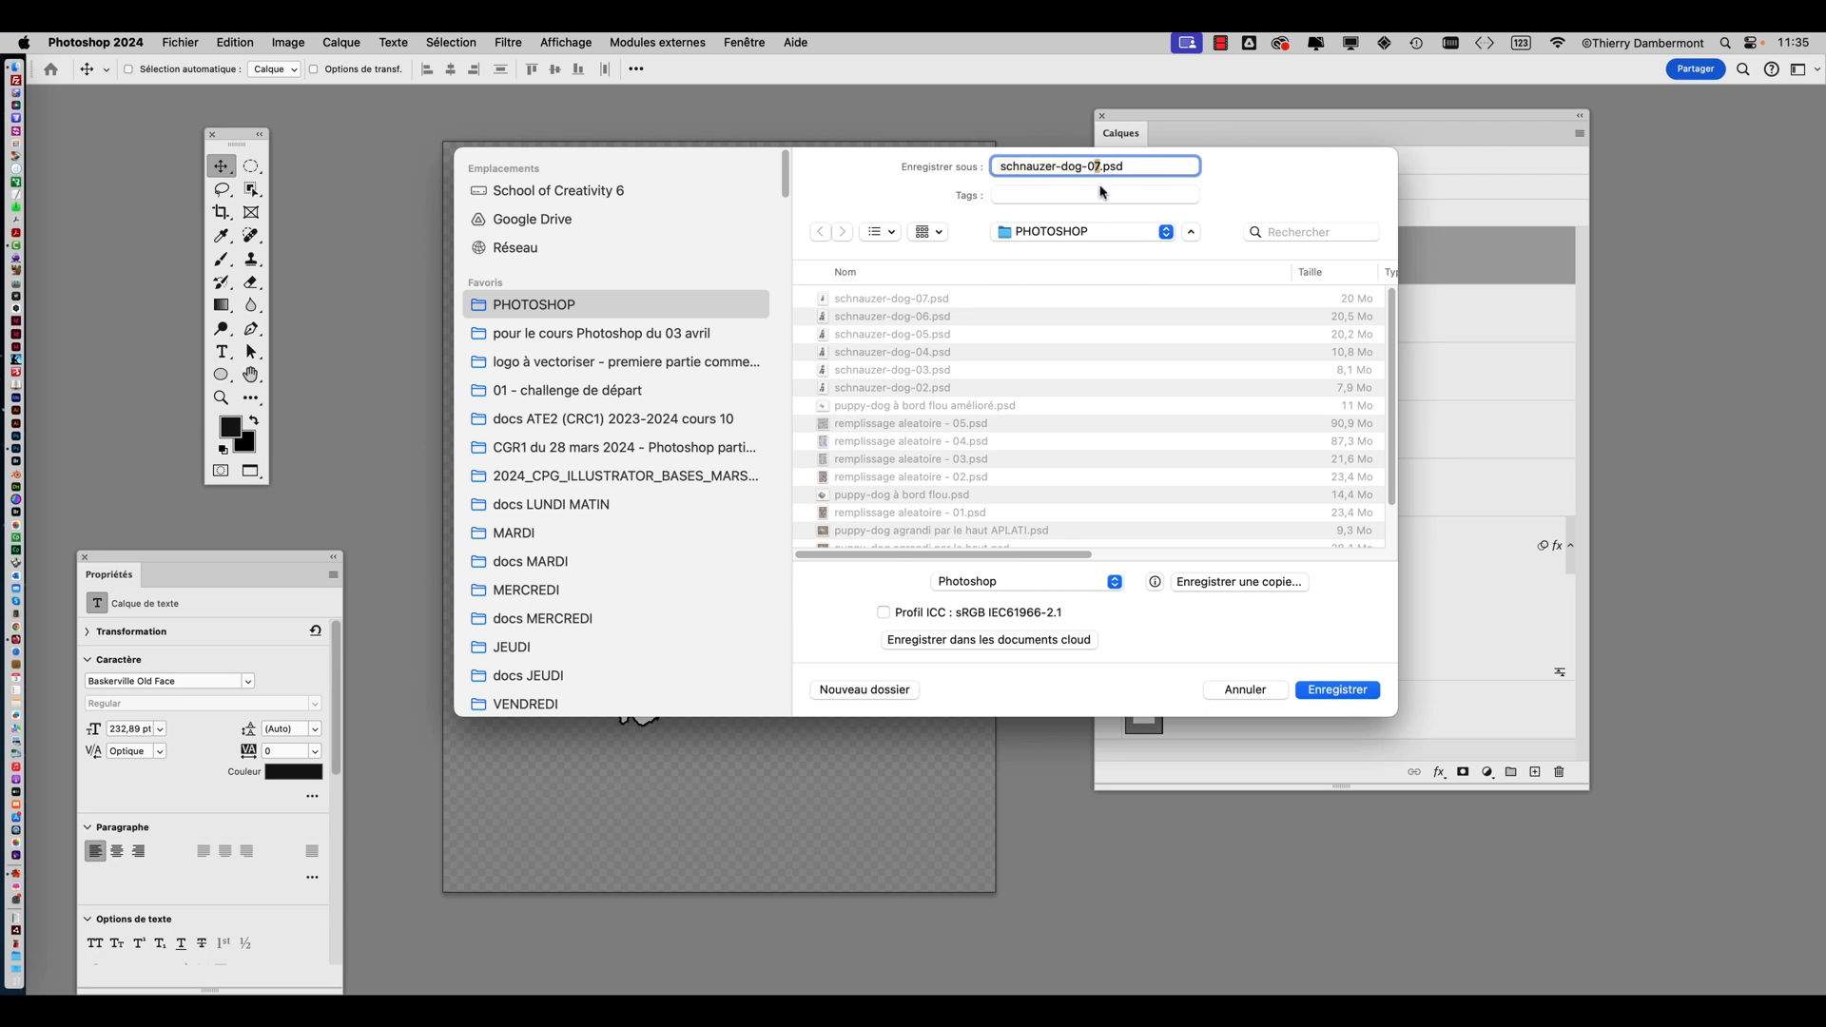
key(BackSpace)
text(8)
click(1339, 691)
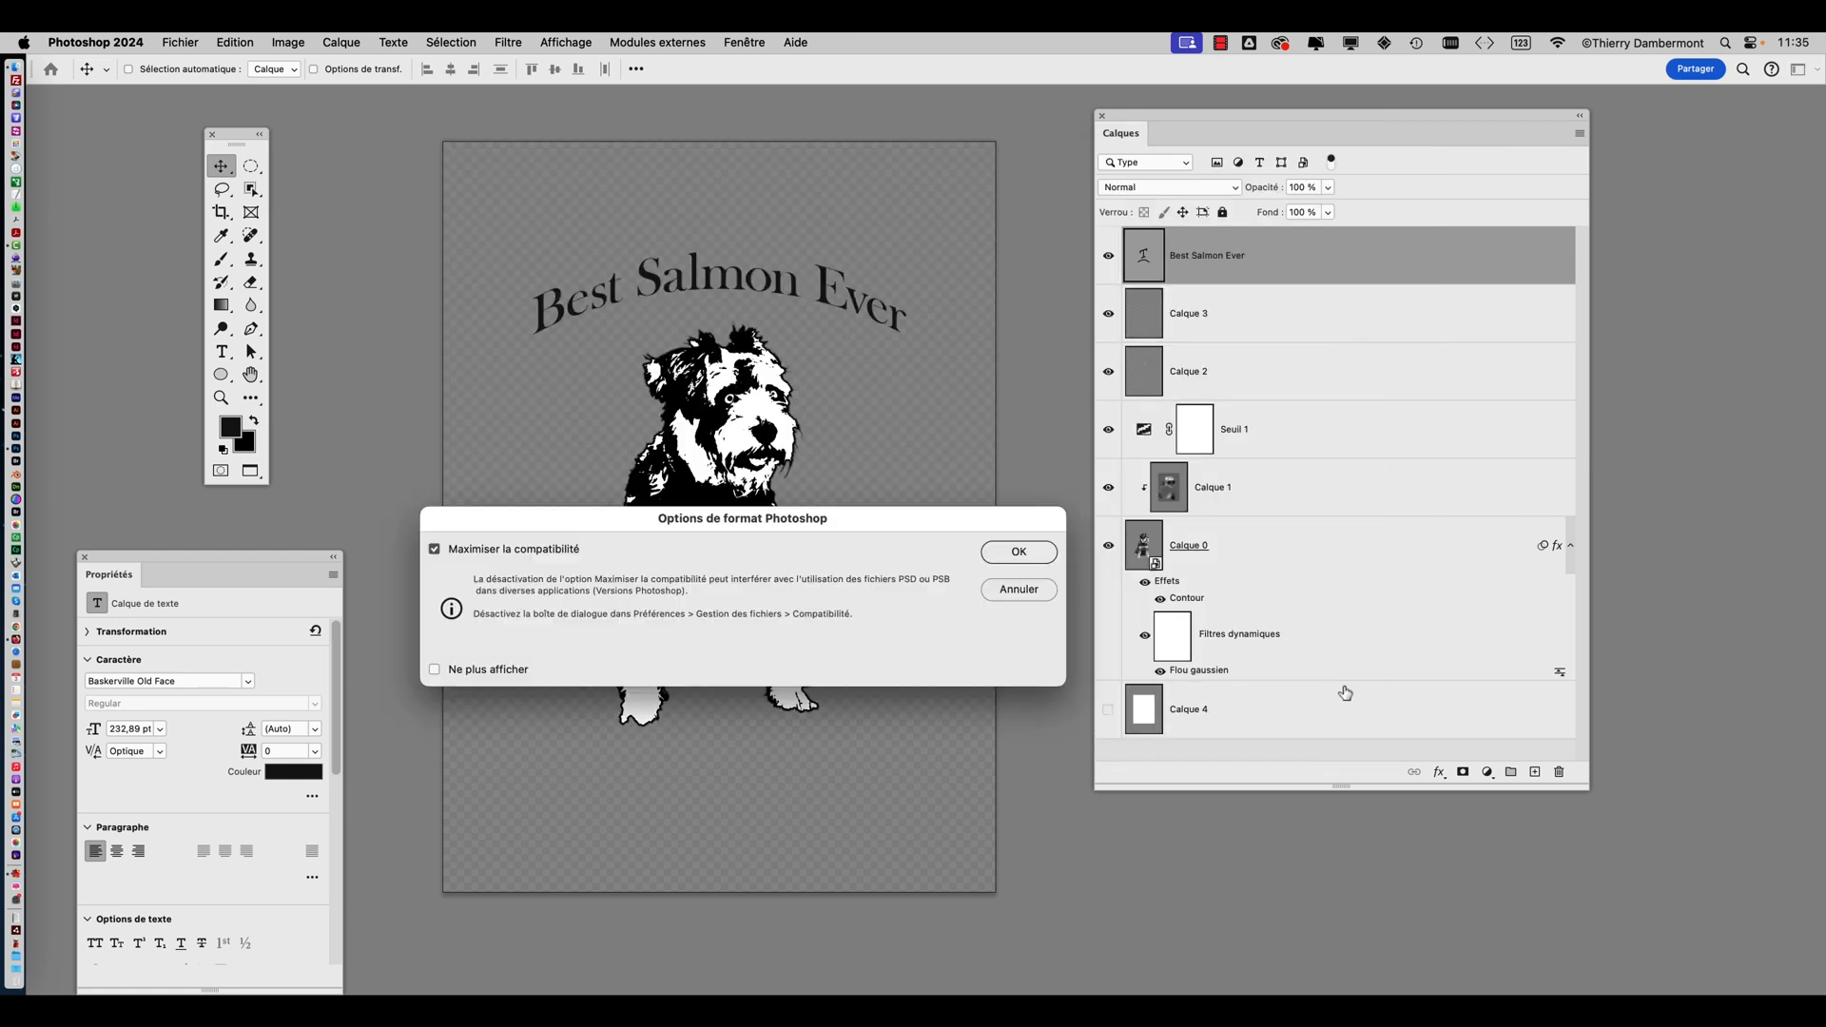
click(1042, 547)
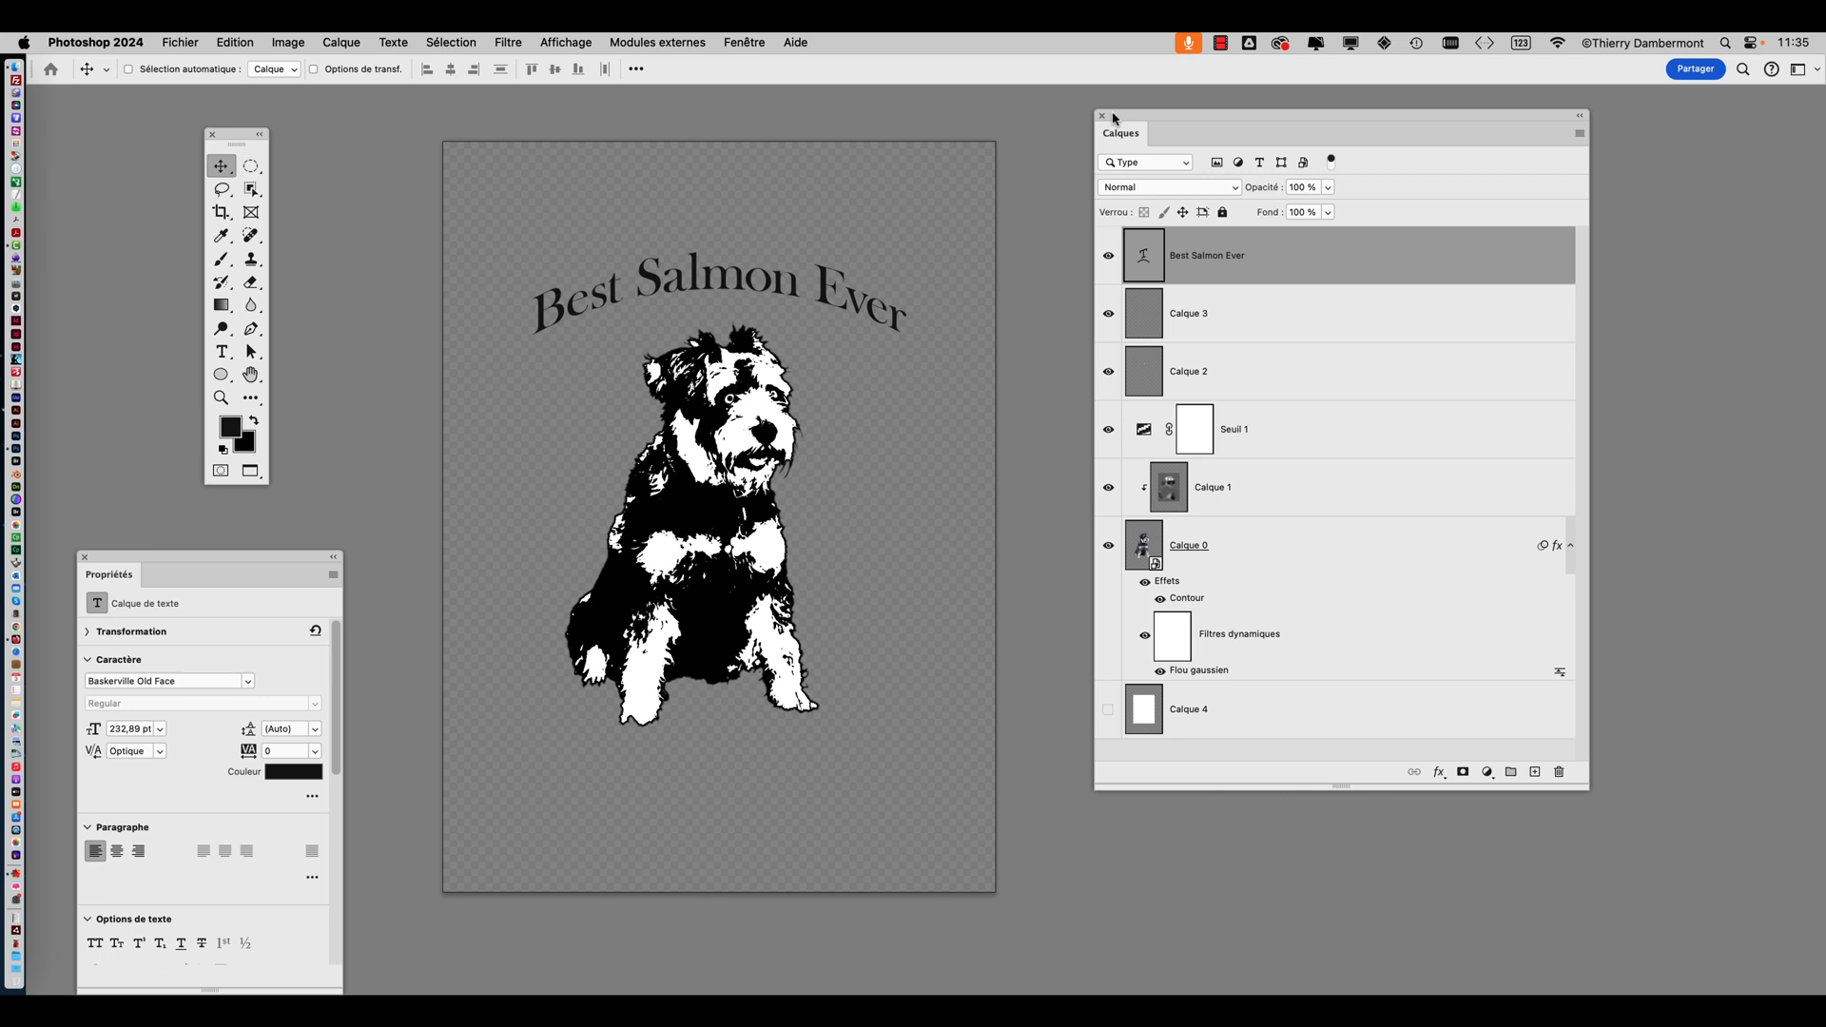
Check which file formats are offered when saving the document under a new name, and cancel the save
click(180, 42)
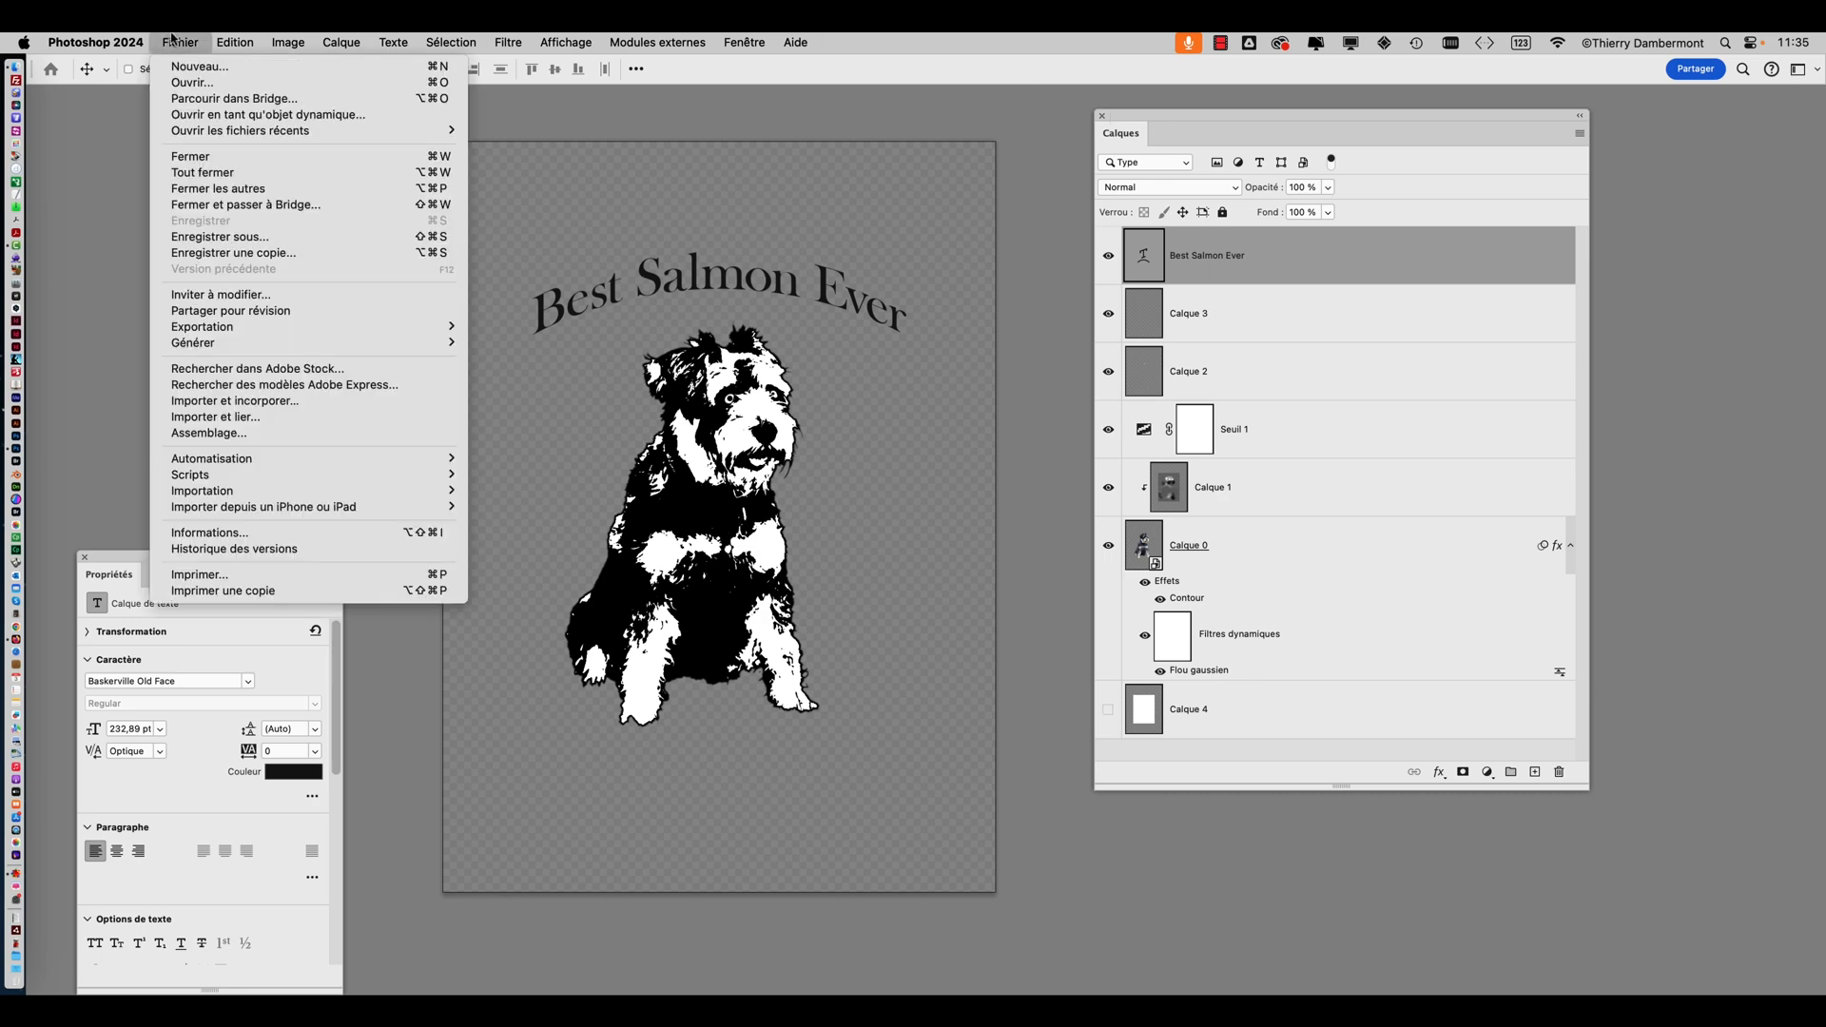
click(248, 238)
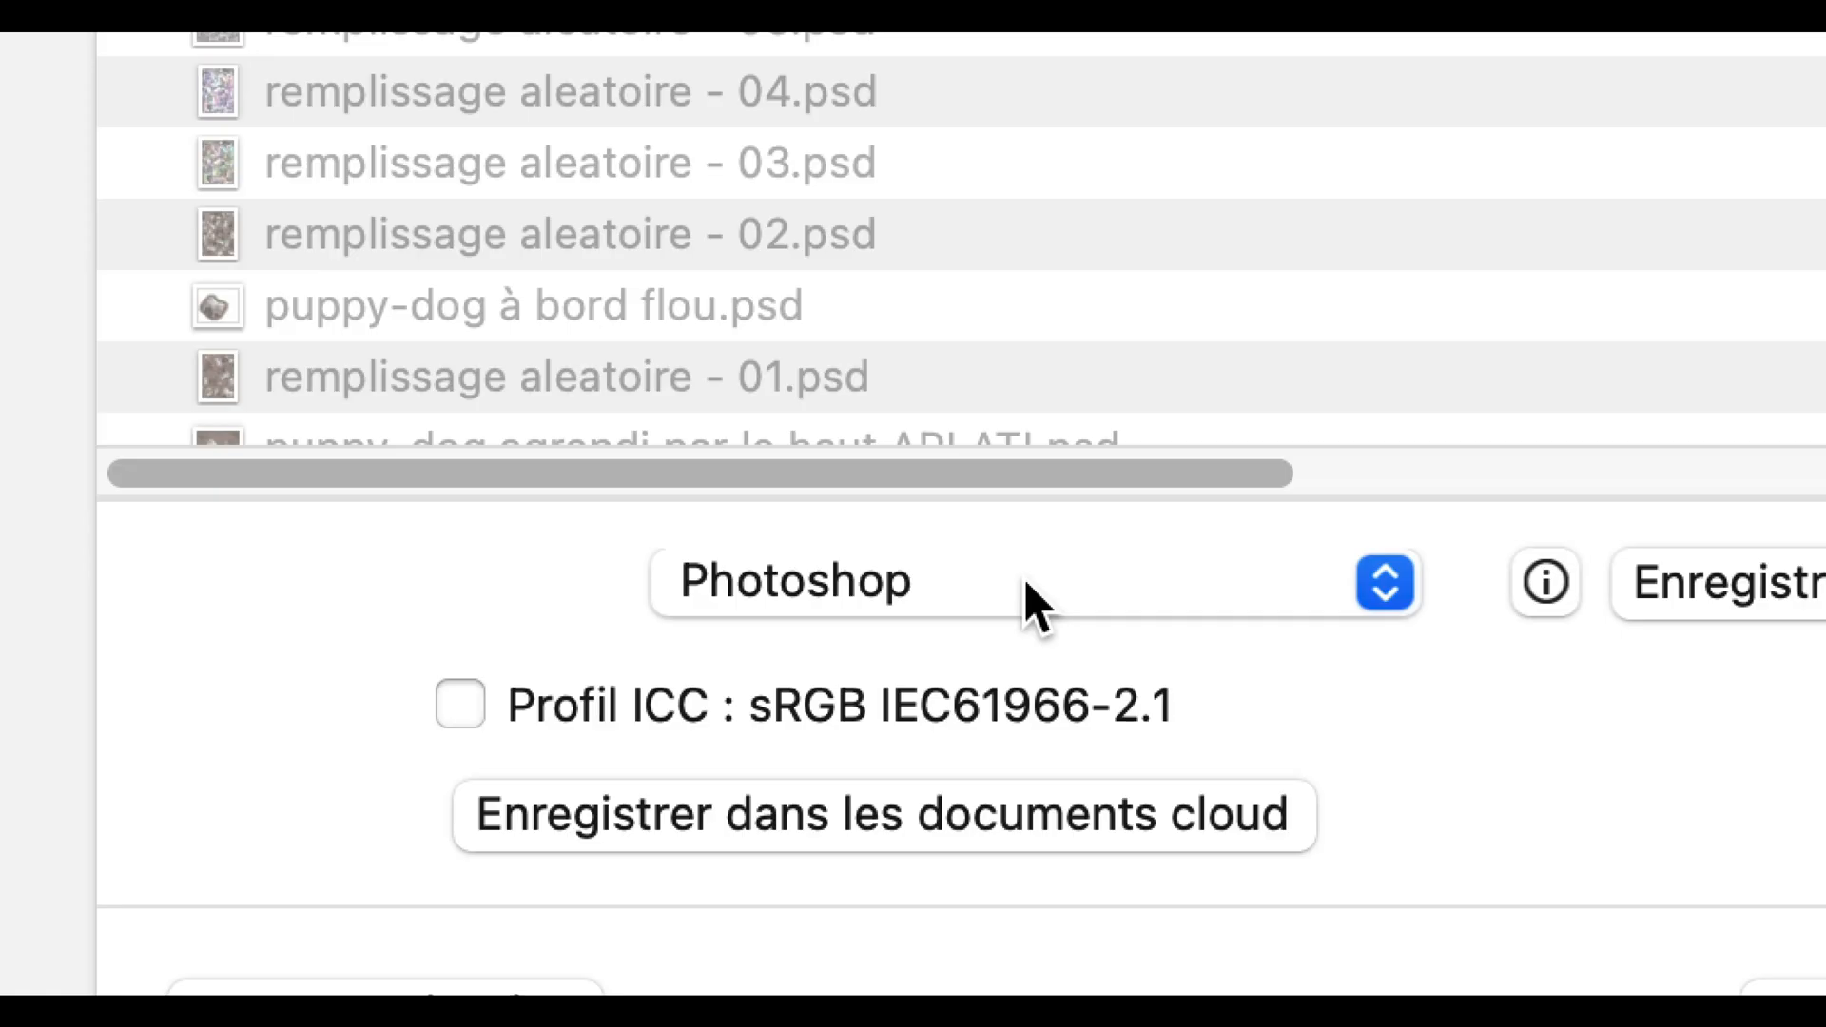
click(1024, 579)
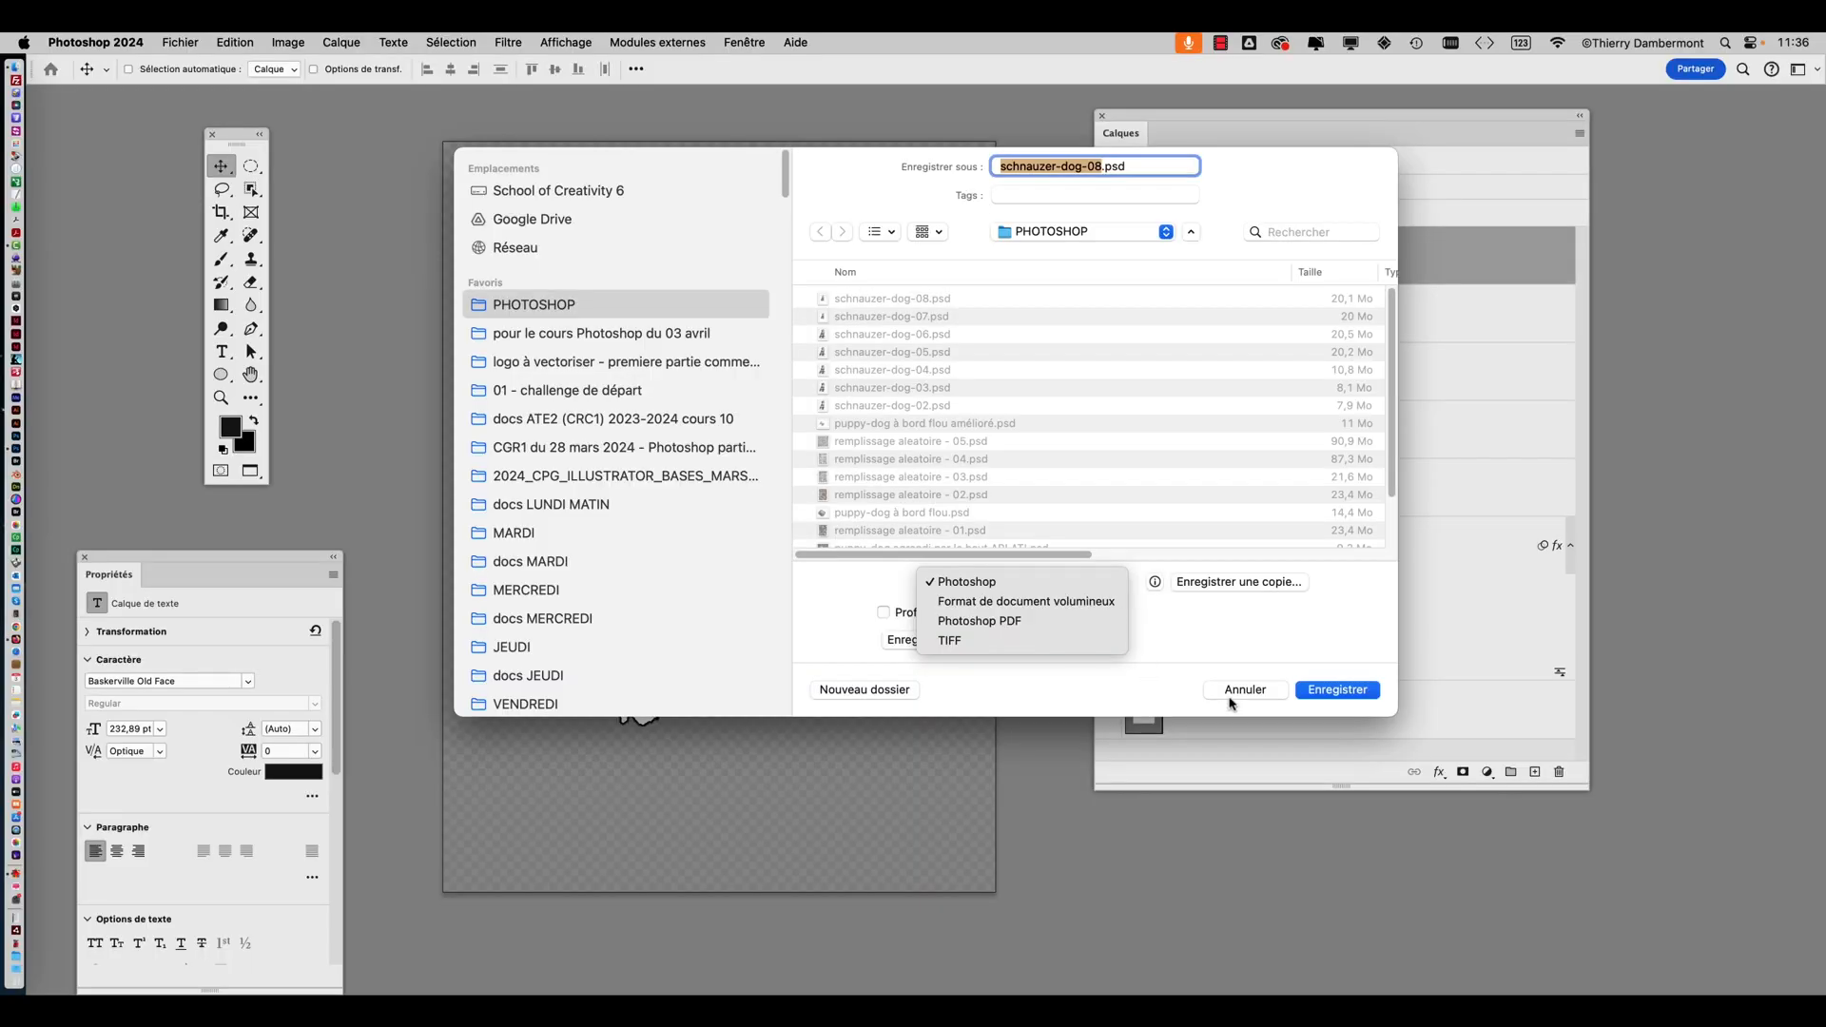
click(1807, 903)
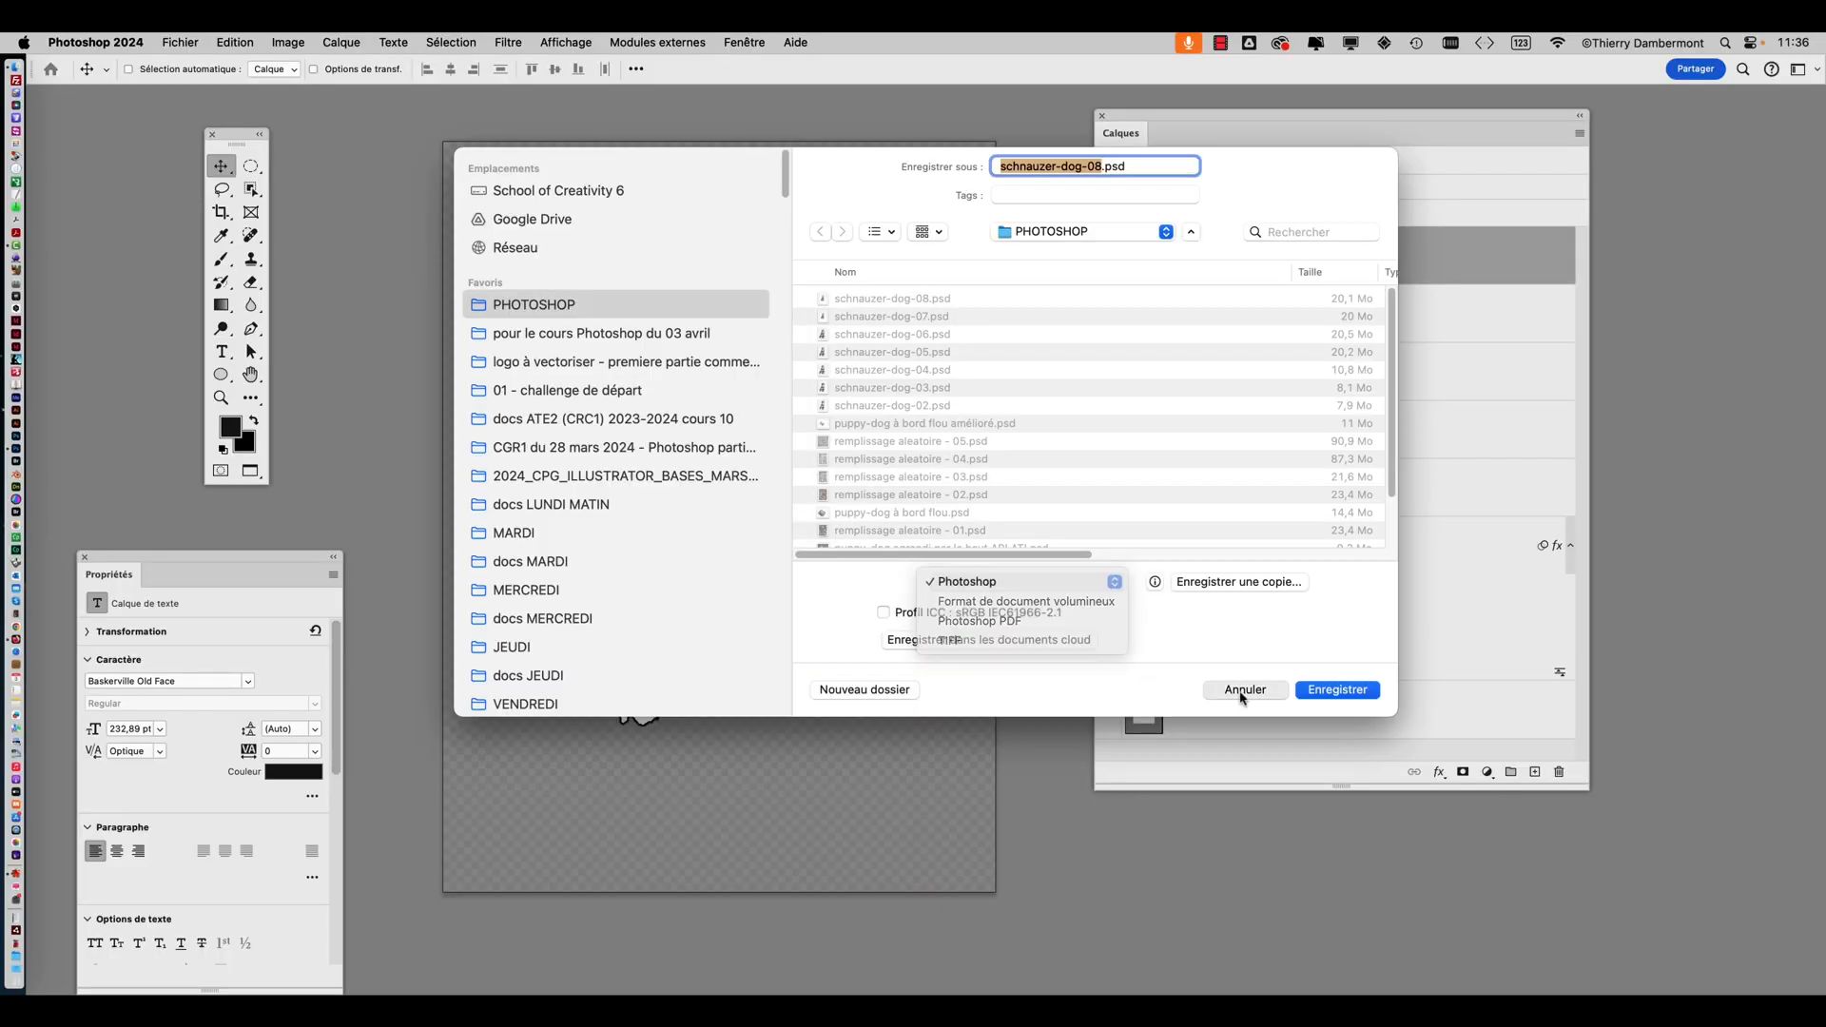
click(1242, 692)
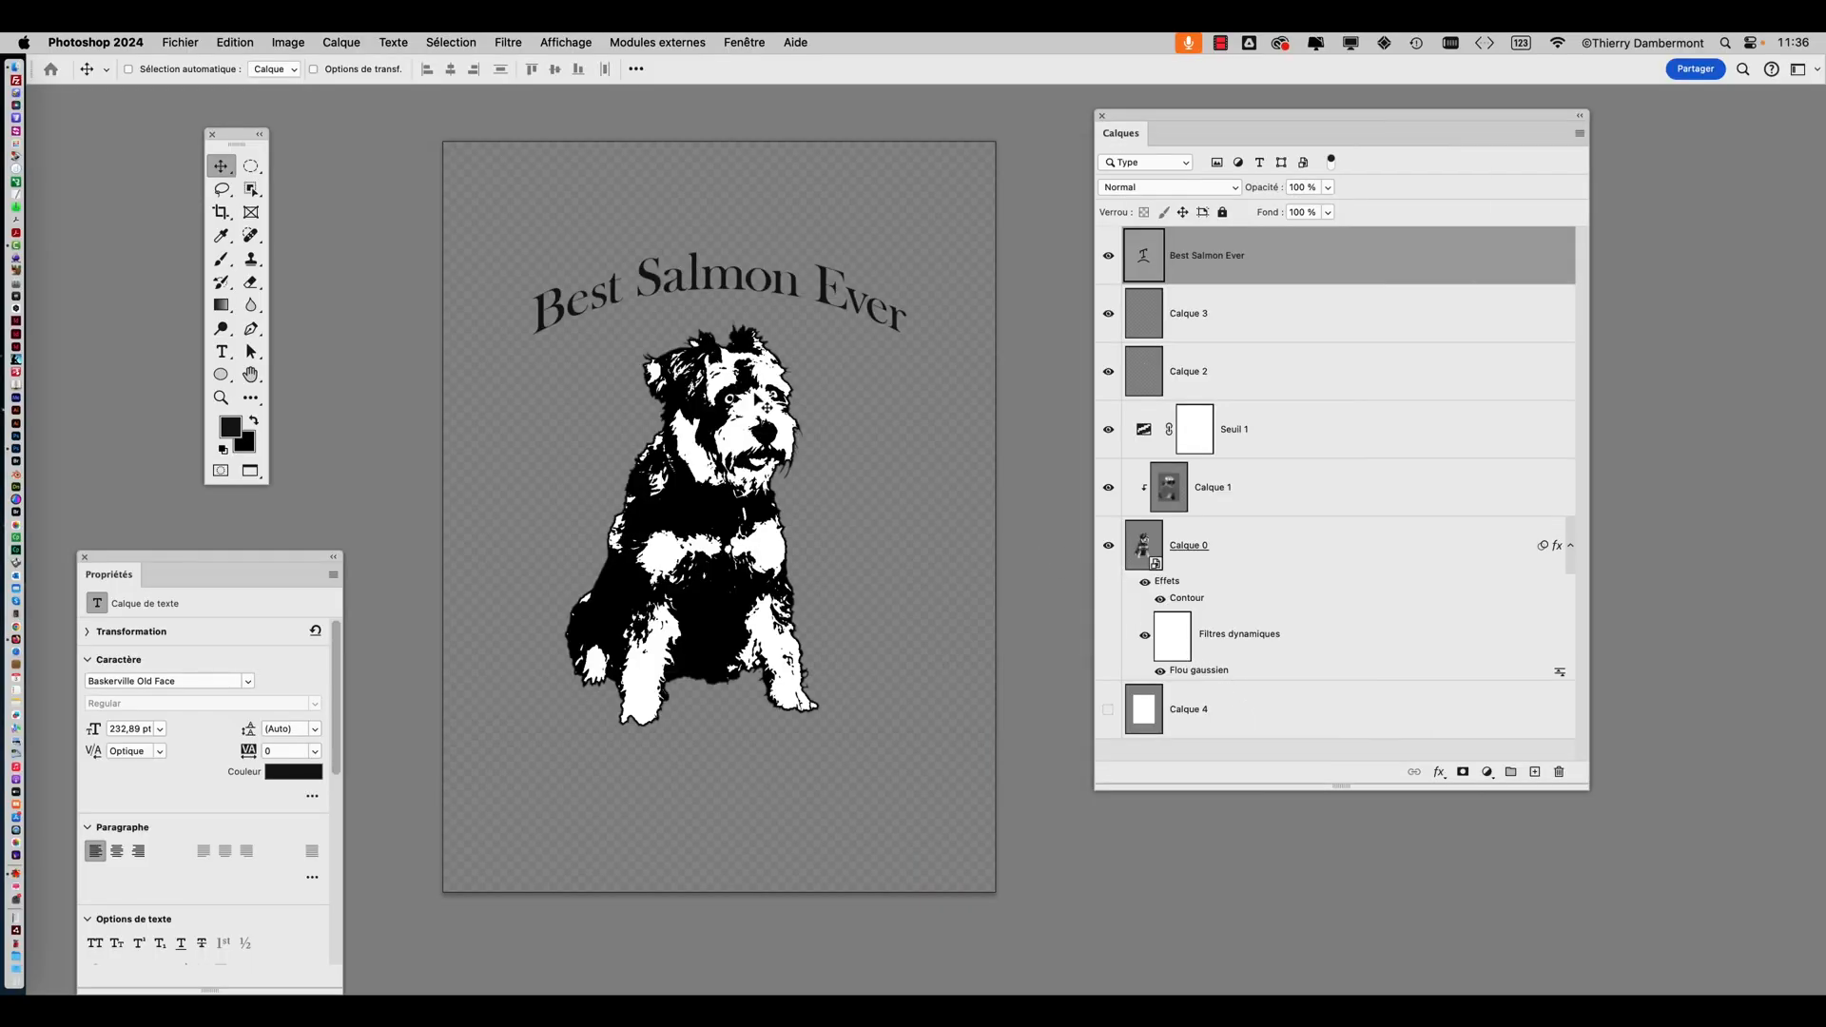
Move the Calques panel farther from the document and show the Caractère panel beside the arched text
scroll(737, 397, down, 2)
scroll(737, 398, right, 2)
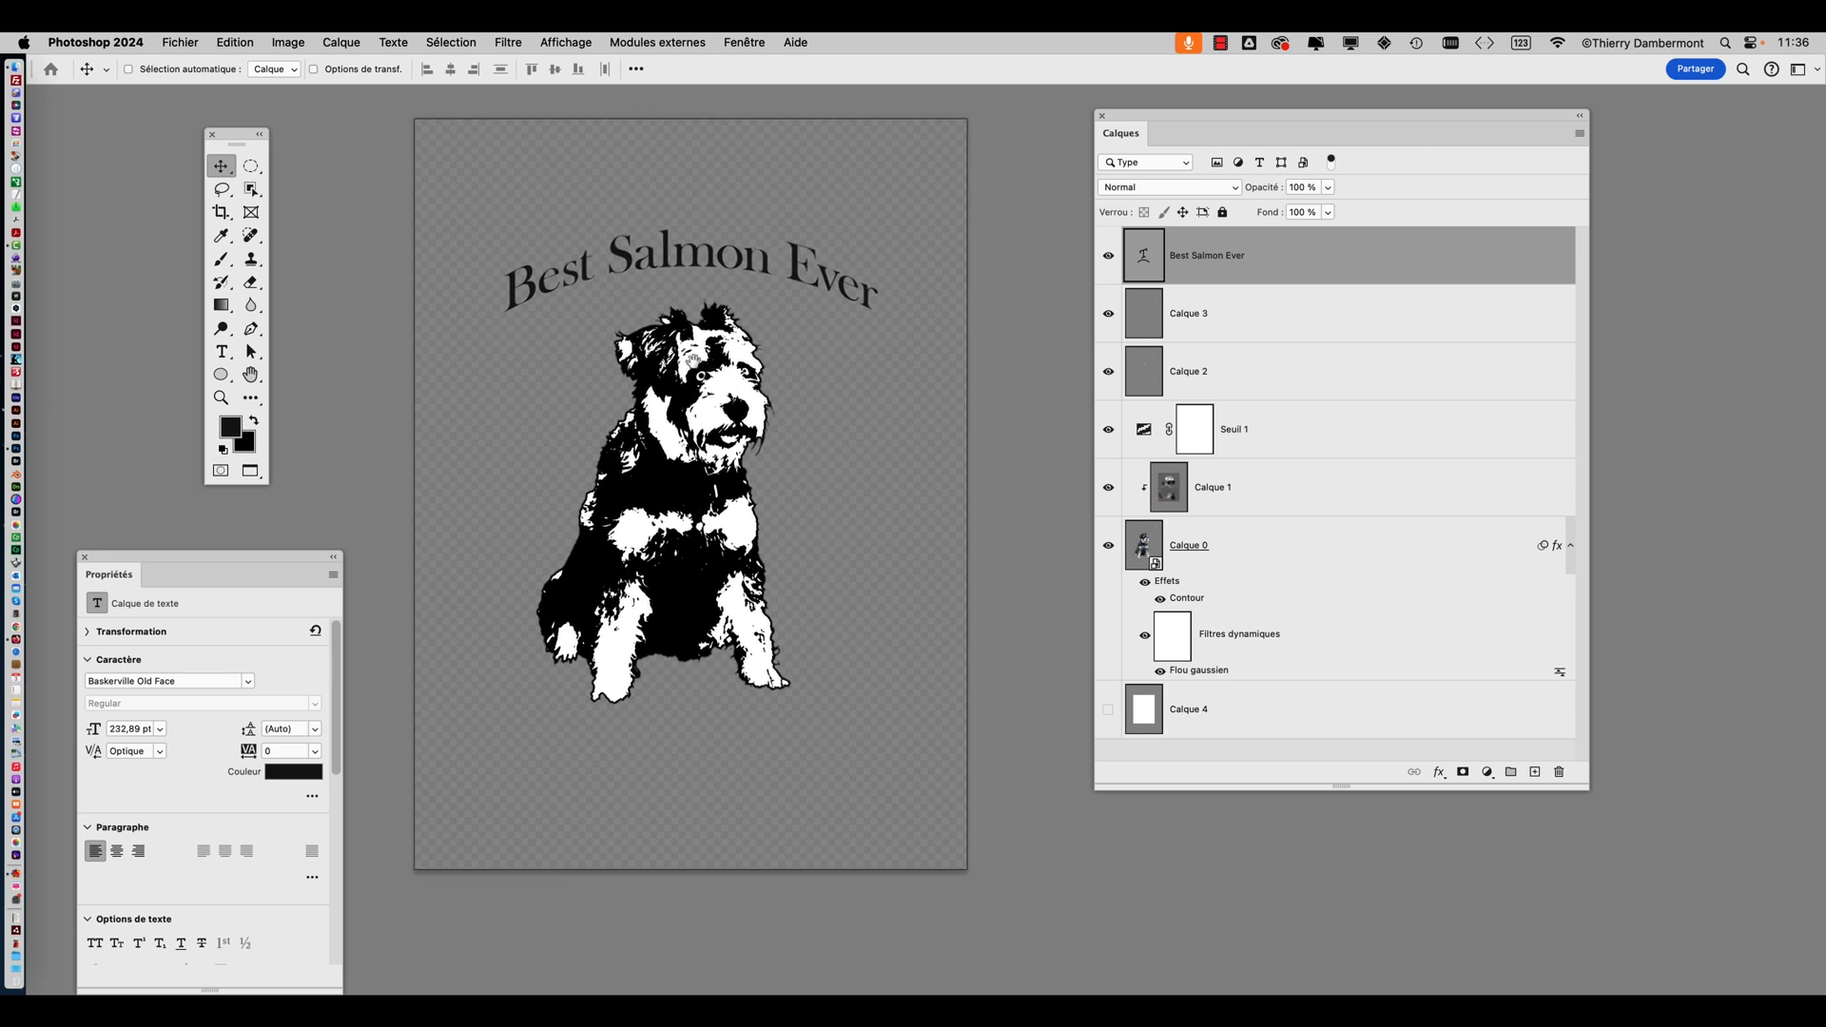
drag(1184, 116, 1280, 118)
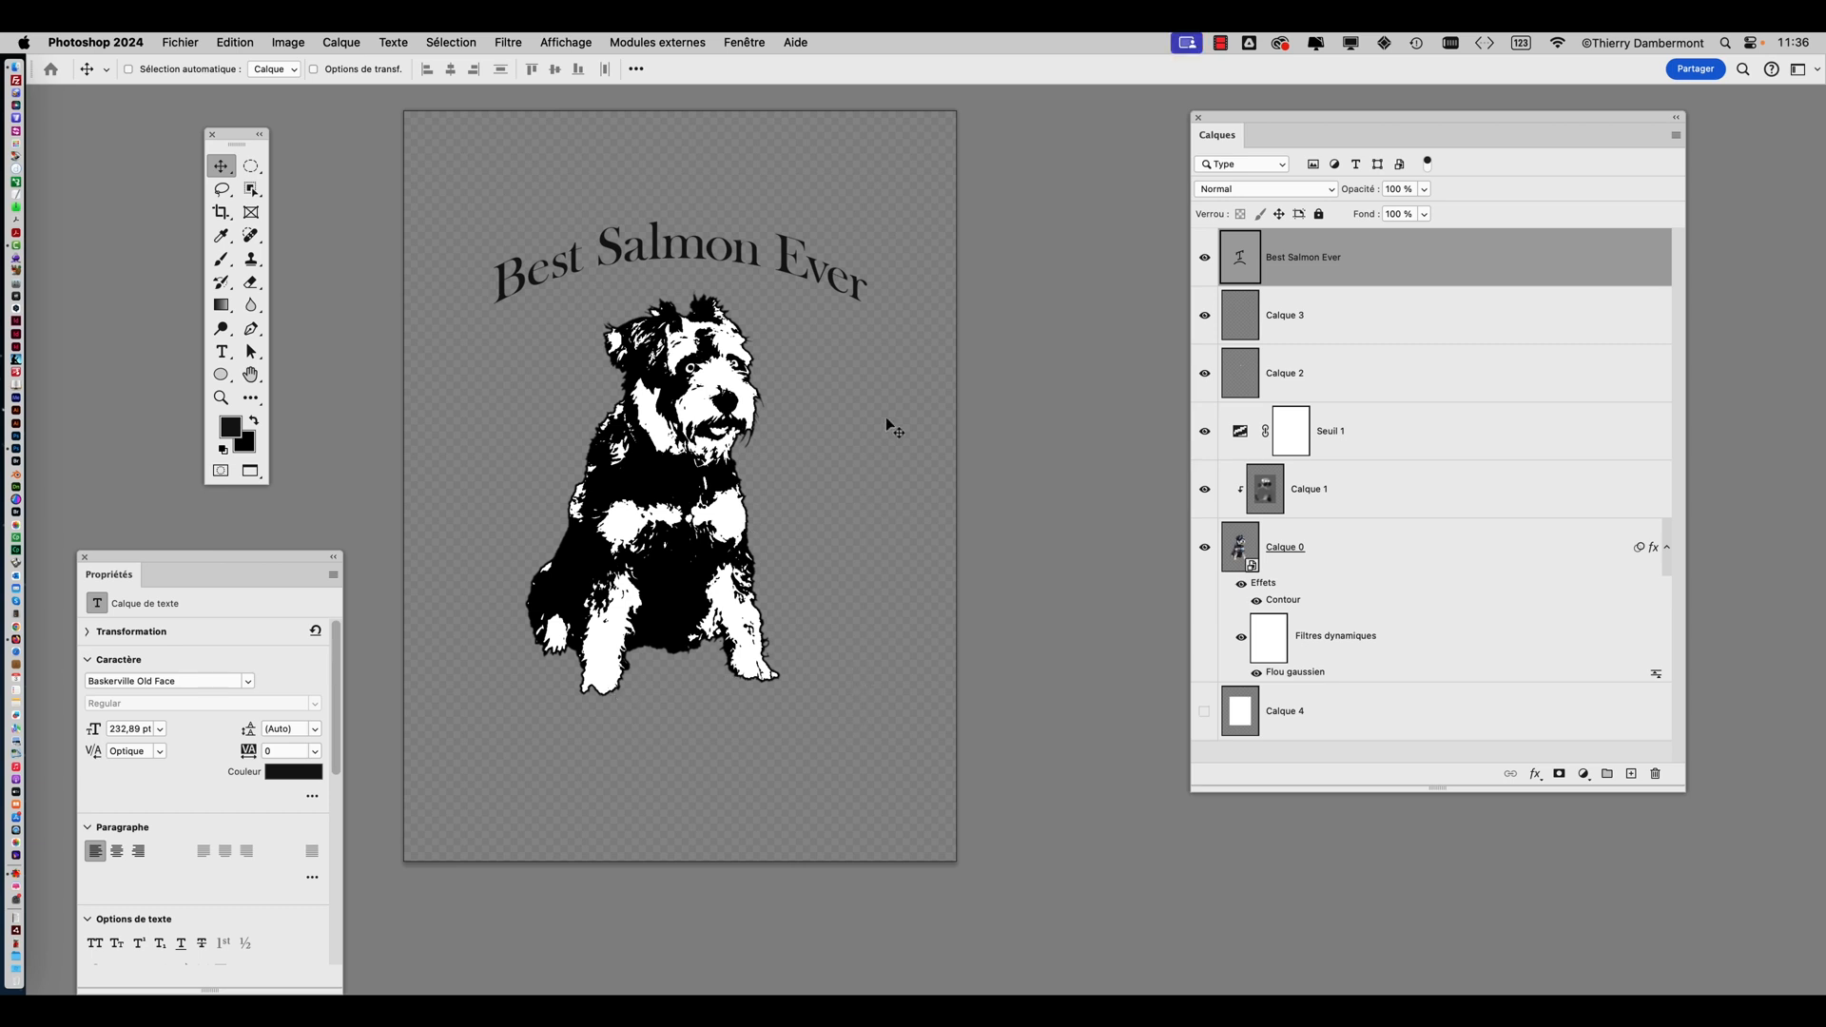
drag(840, 436, 795, 469)
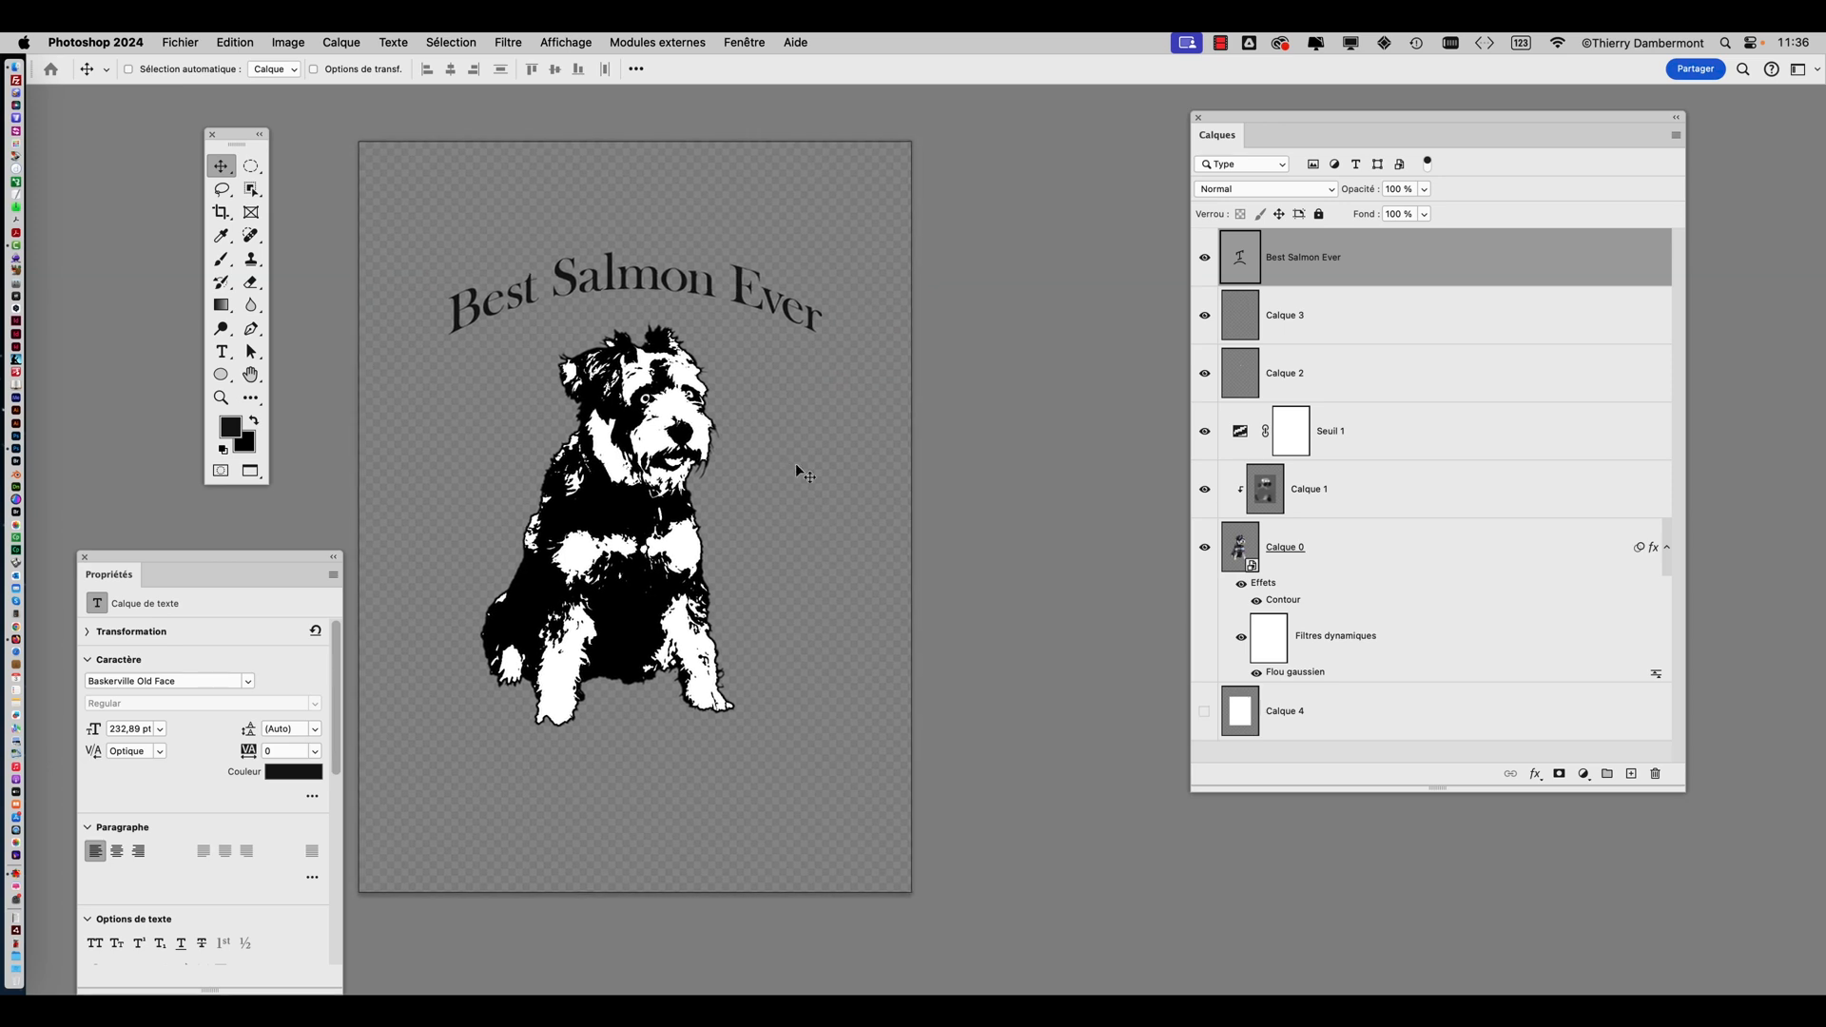
click(744, 42)
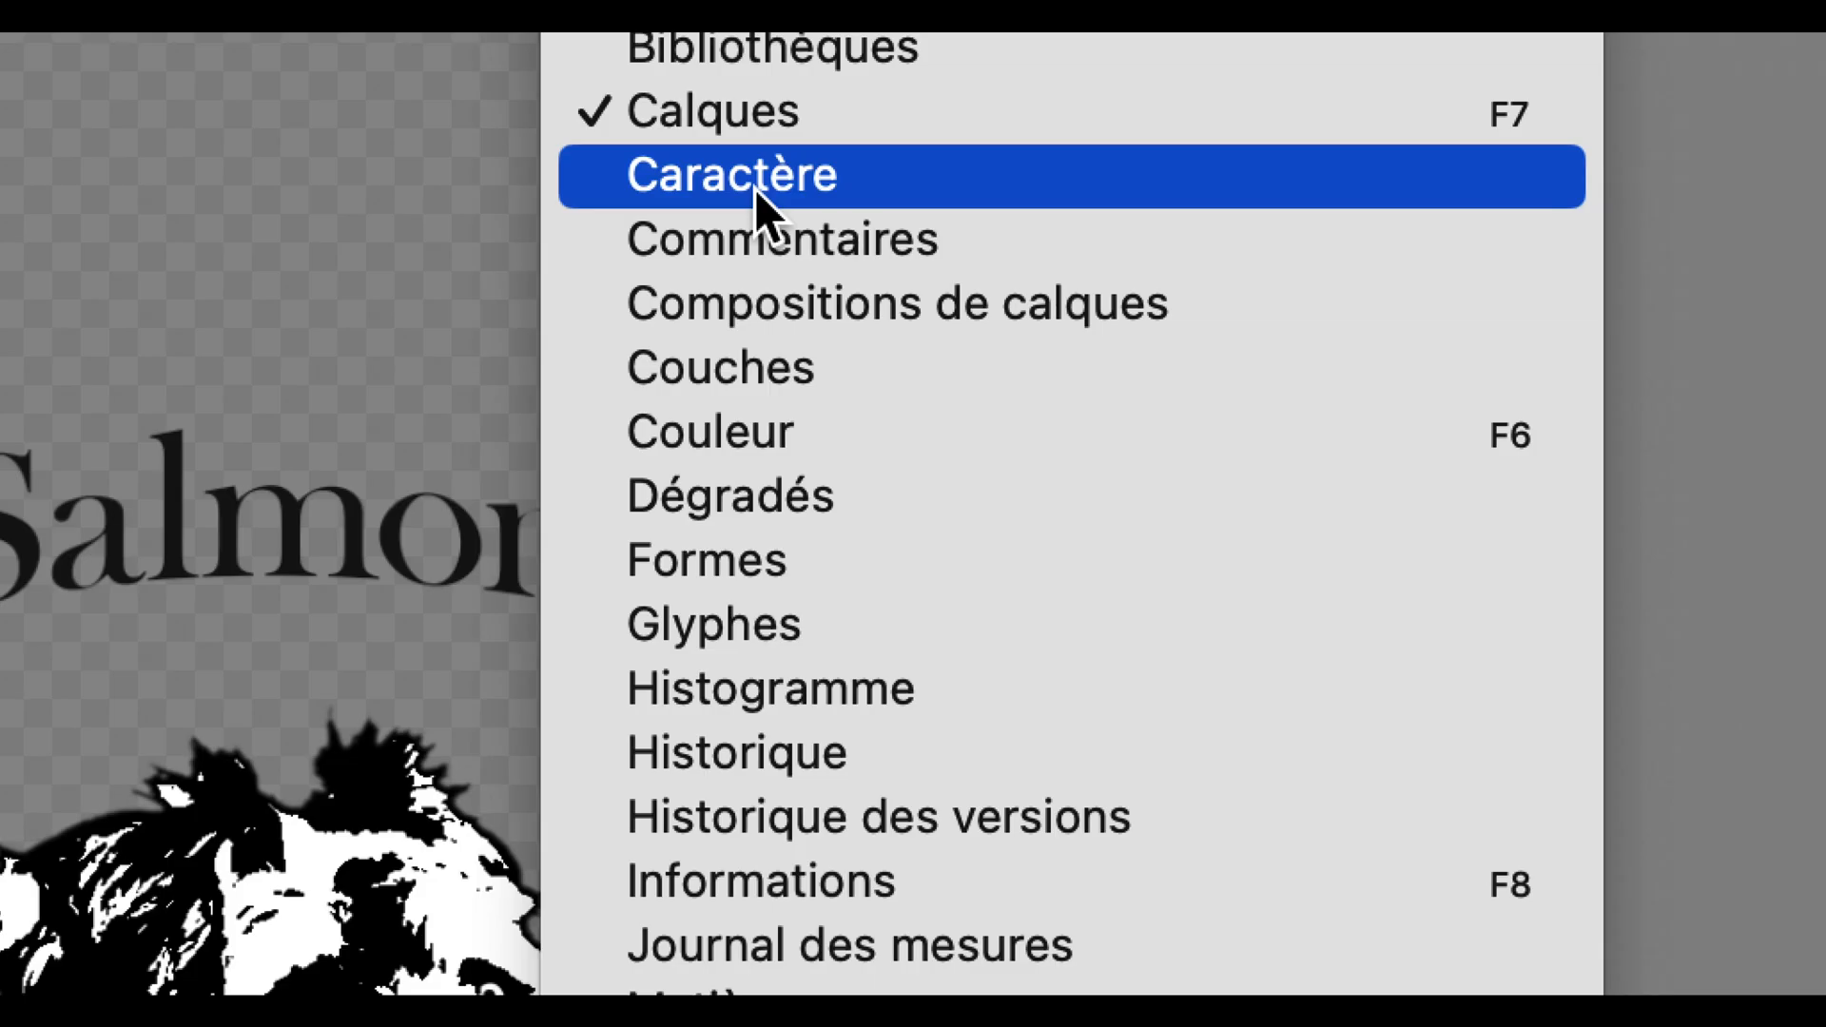
click(757, 189)
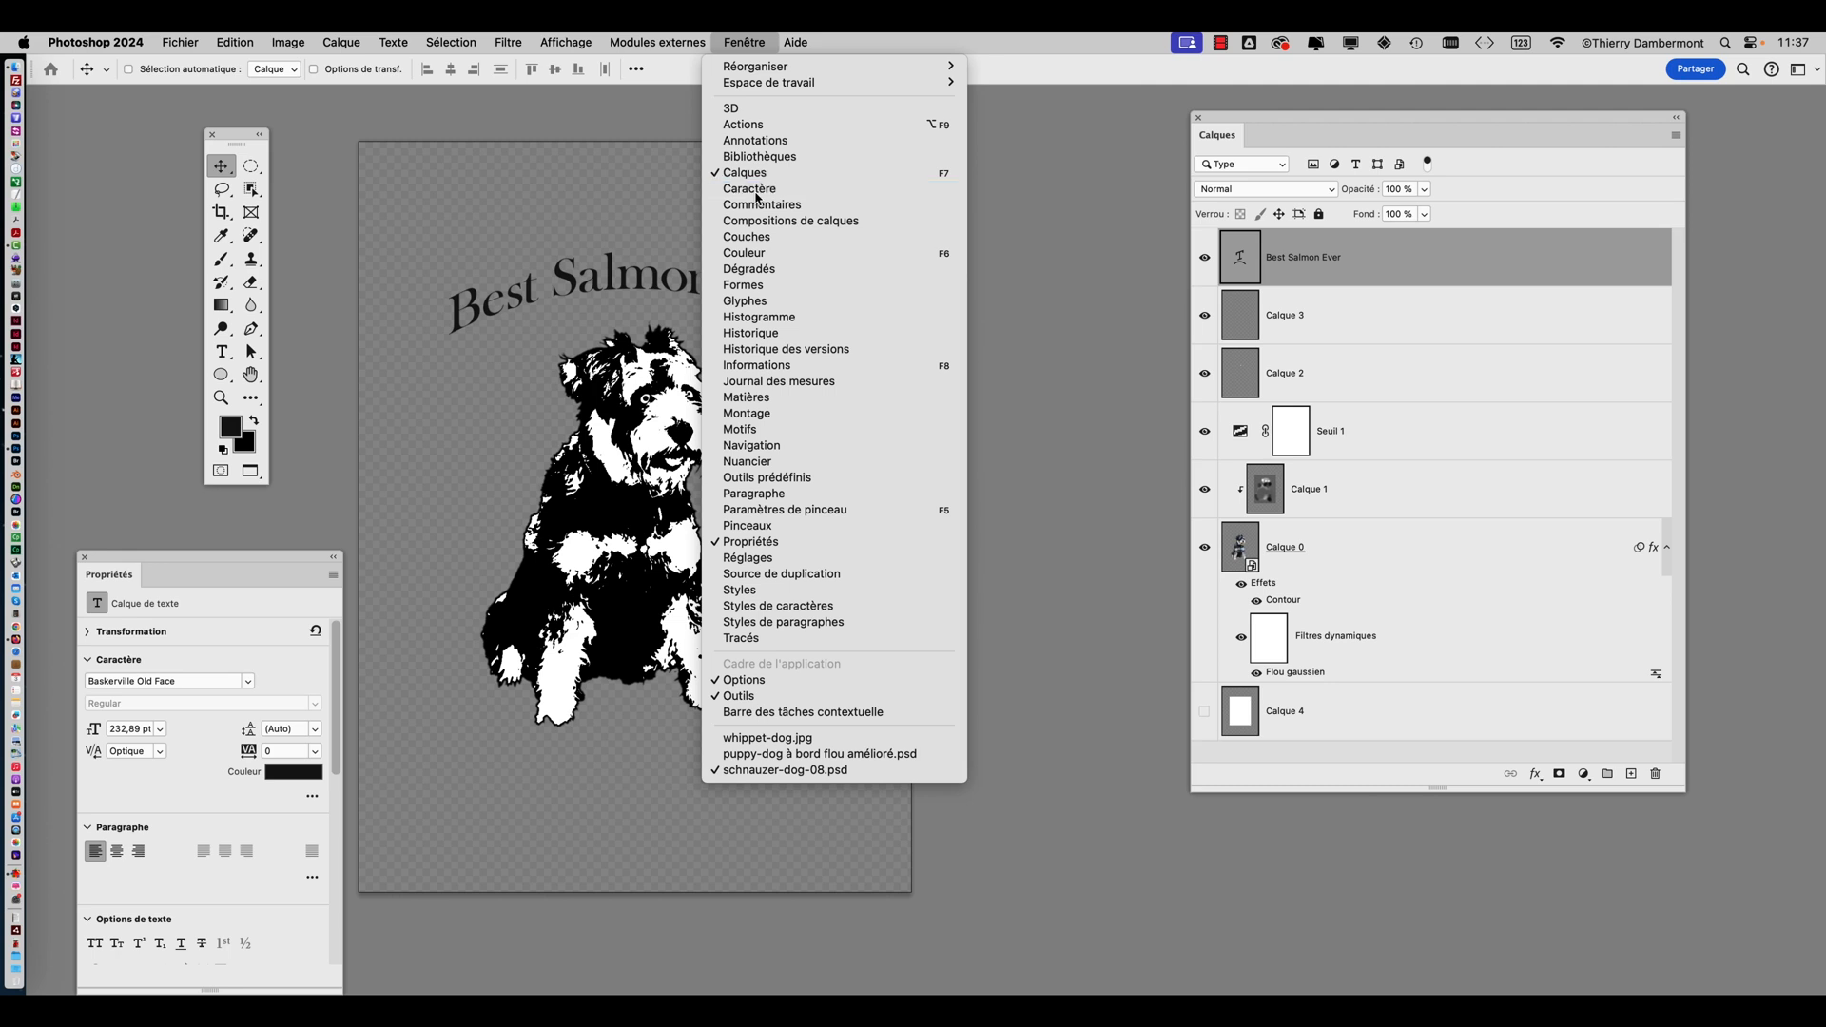
drag(1191, 420, 925, 238)
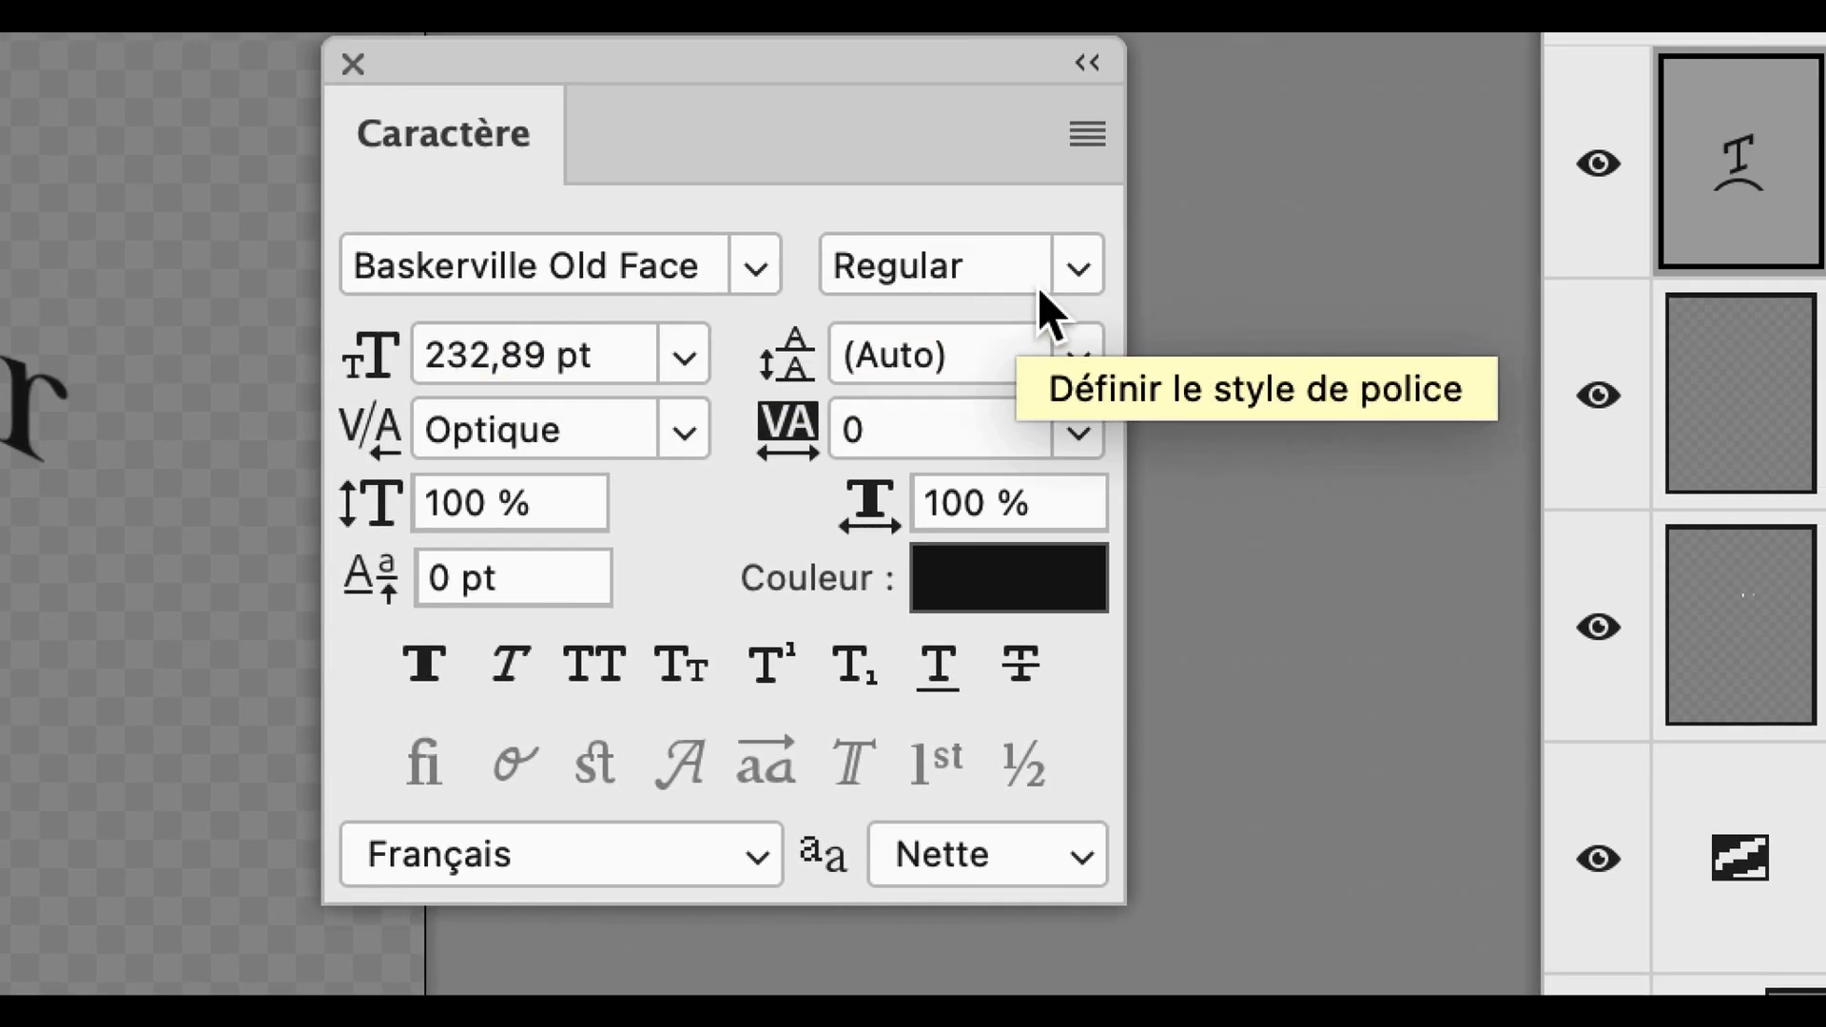
Check which font styles are available for Baskerville Old Face
click(1041, 291)
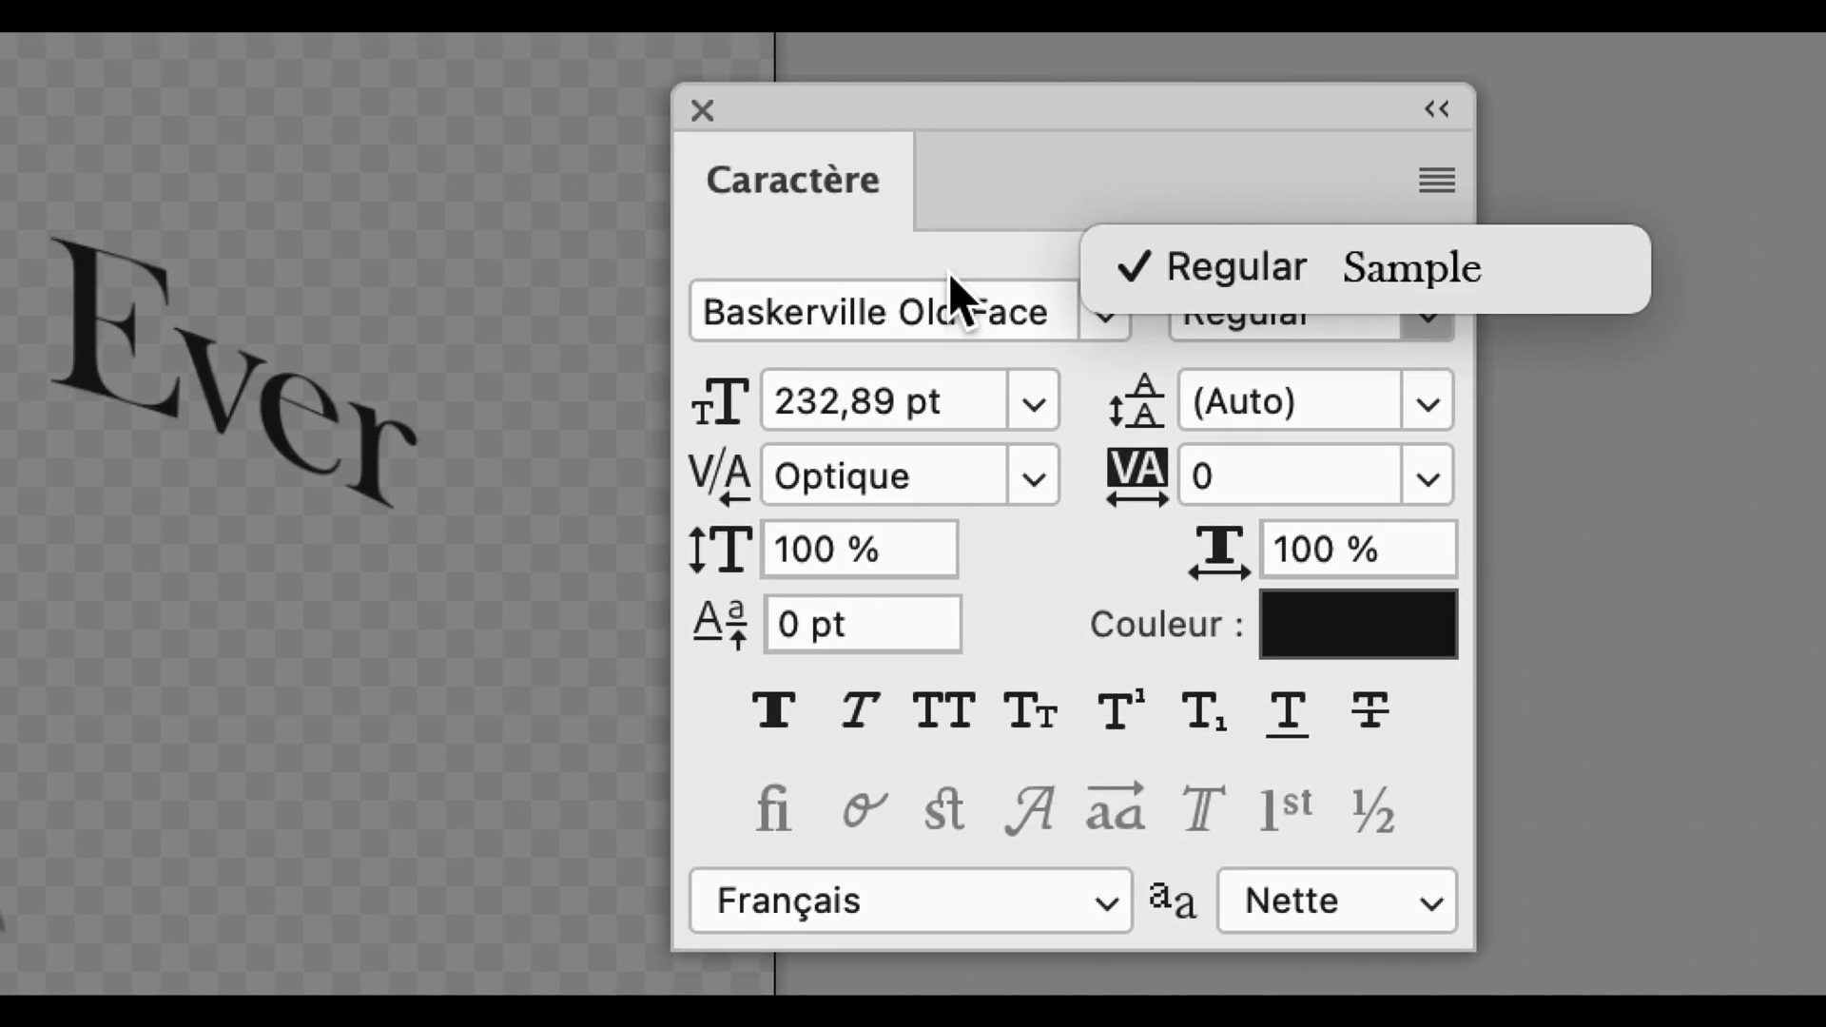
key(Escape)
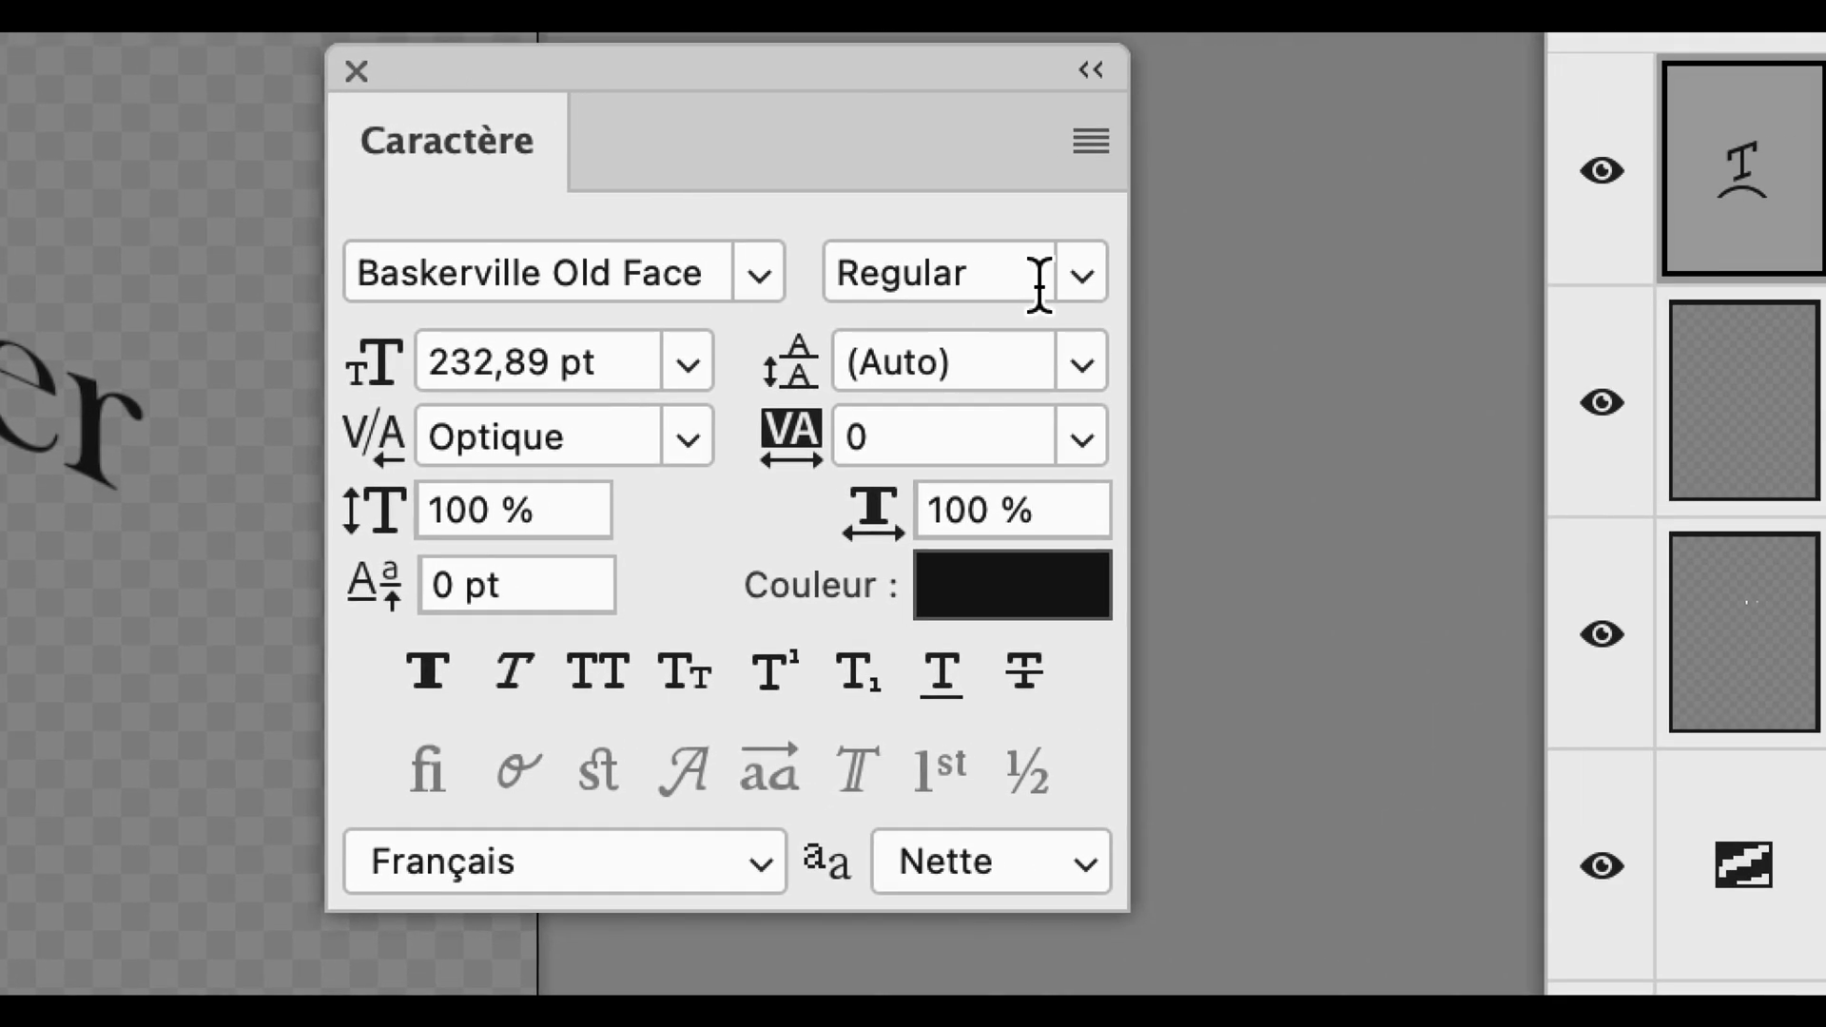
click(1356, 274)
click(1044, 282)
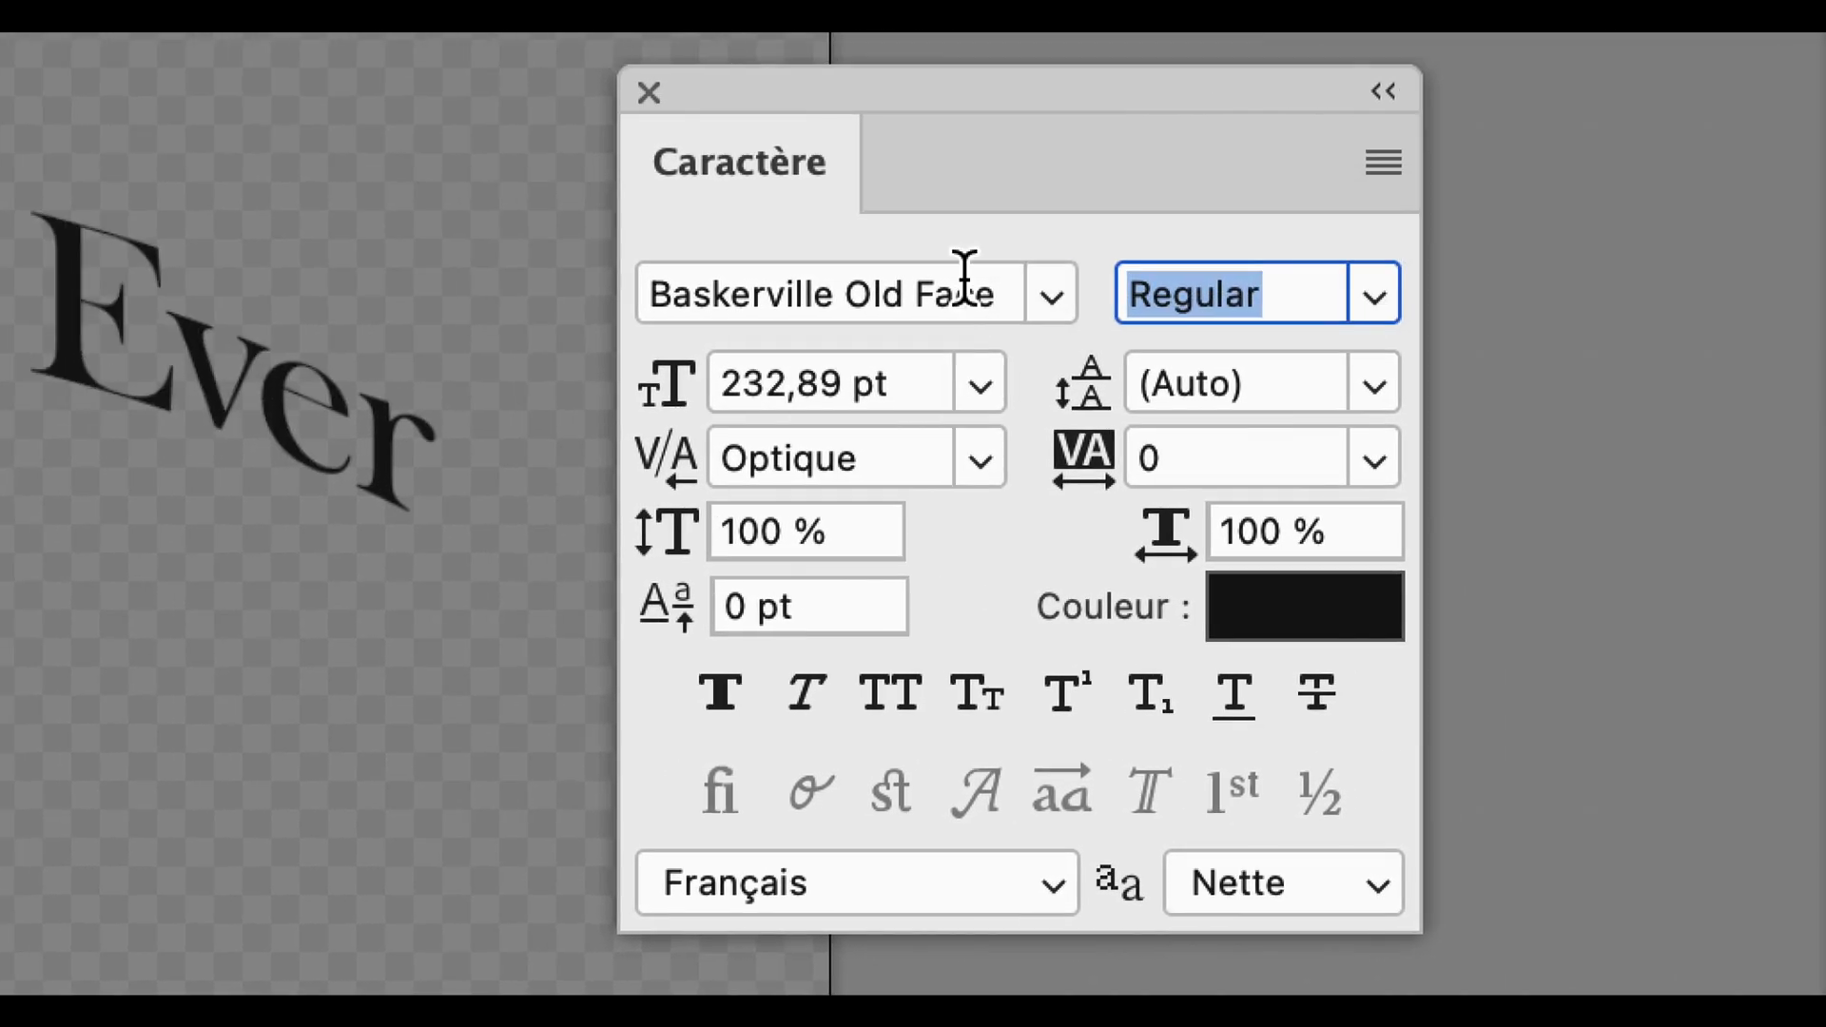
Move the Caractère panel above the end of the text and set the Best Salmon Ever font to Bernard MT Condensed Regular
click(719, 279)
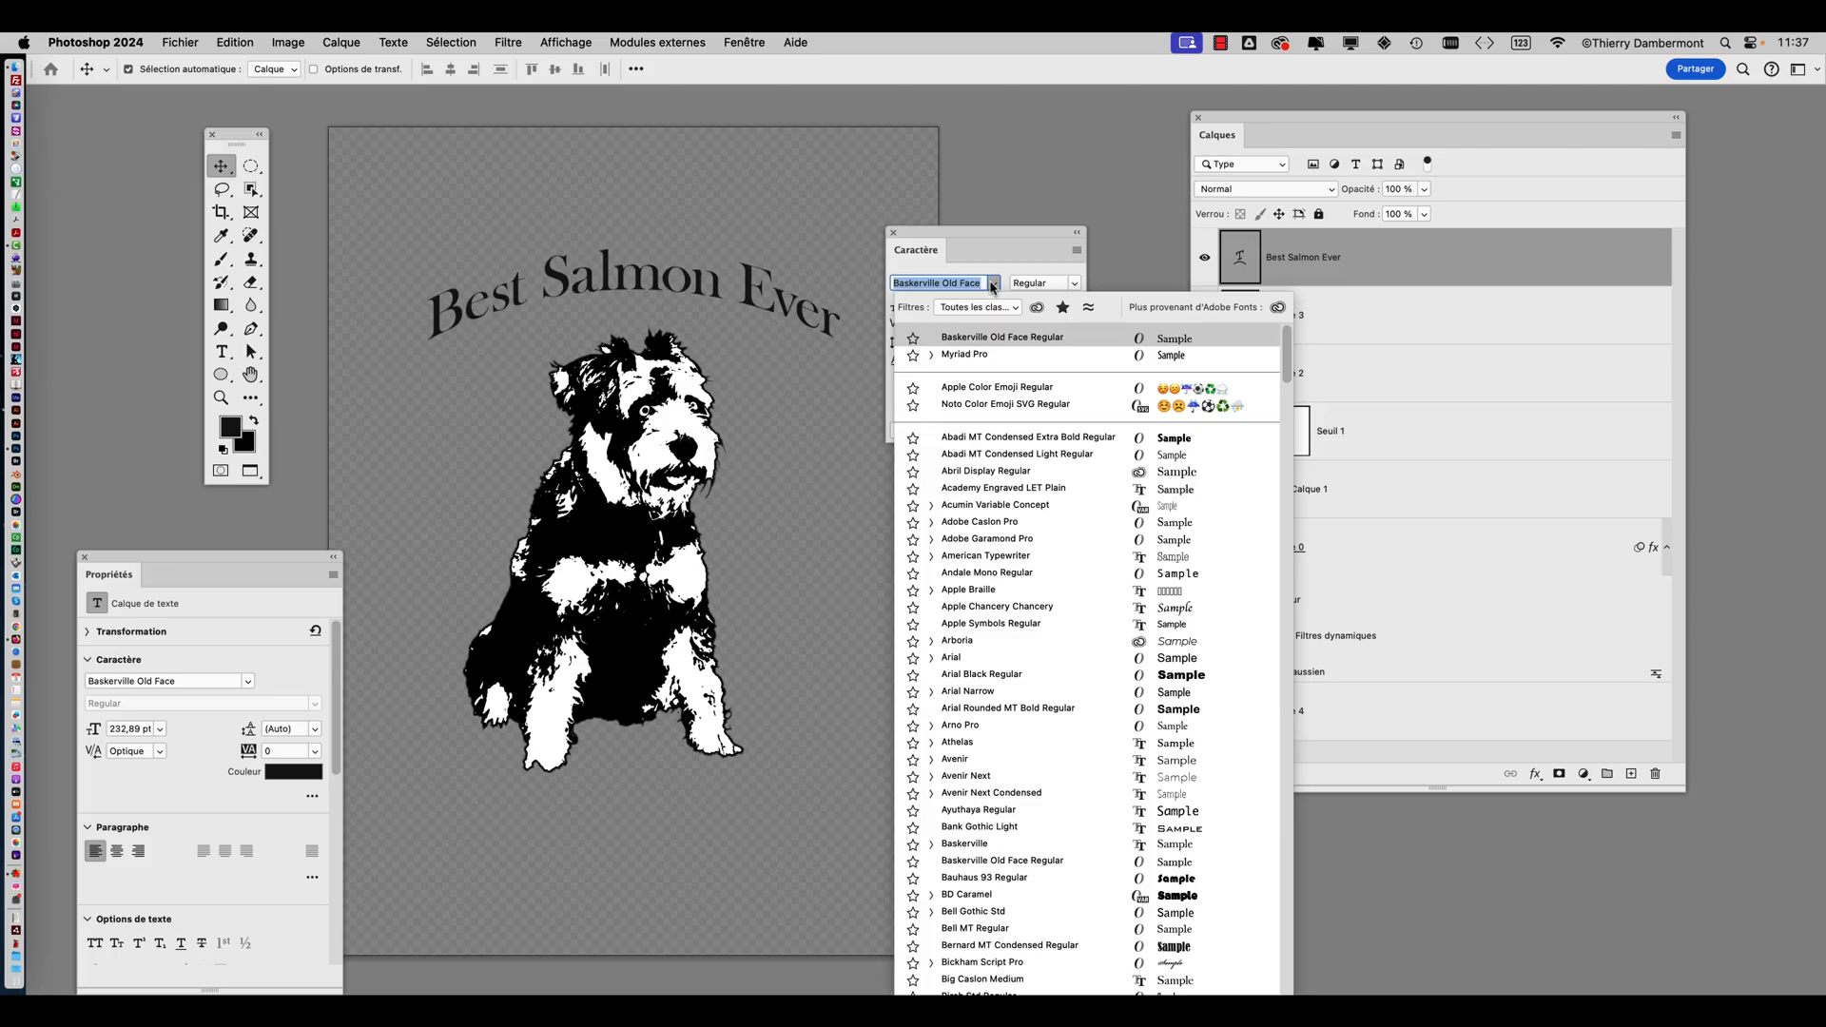
click(970, 233)
drag(968, 237, 964, 110)
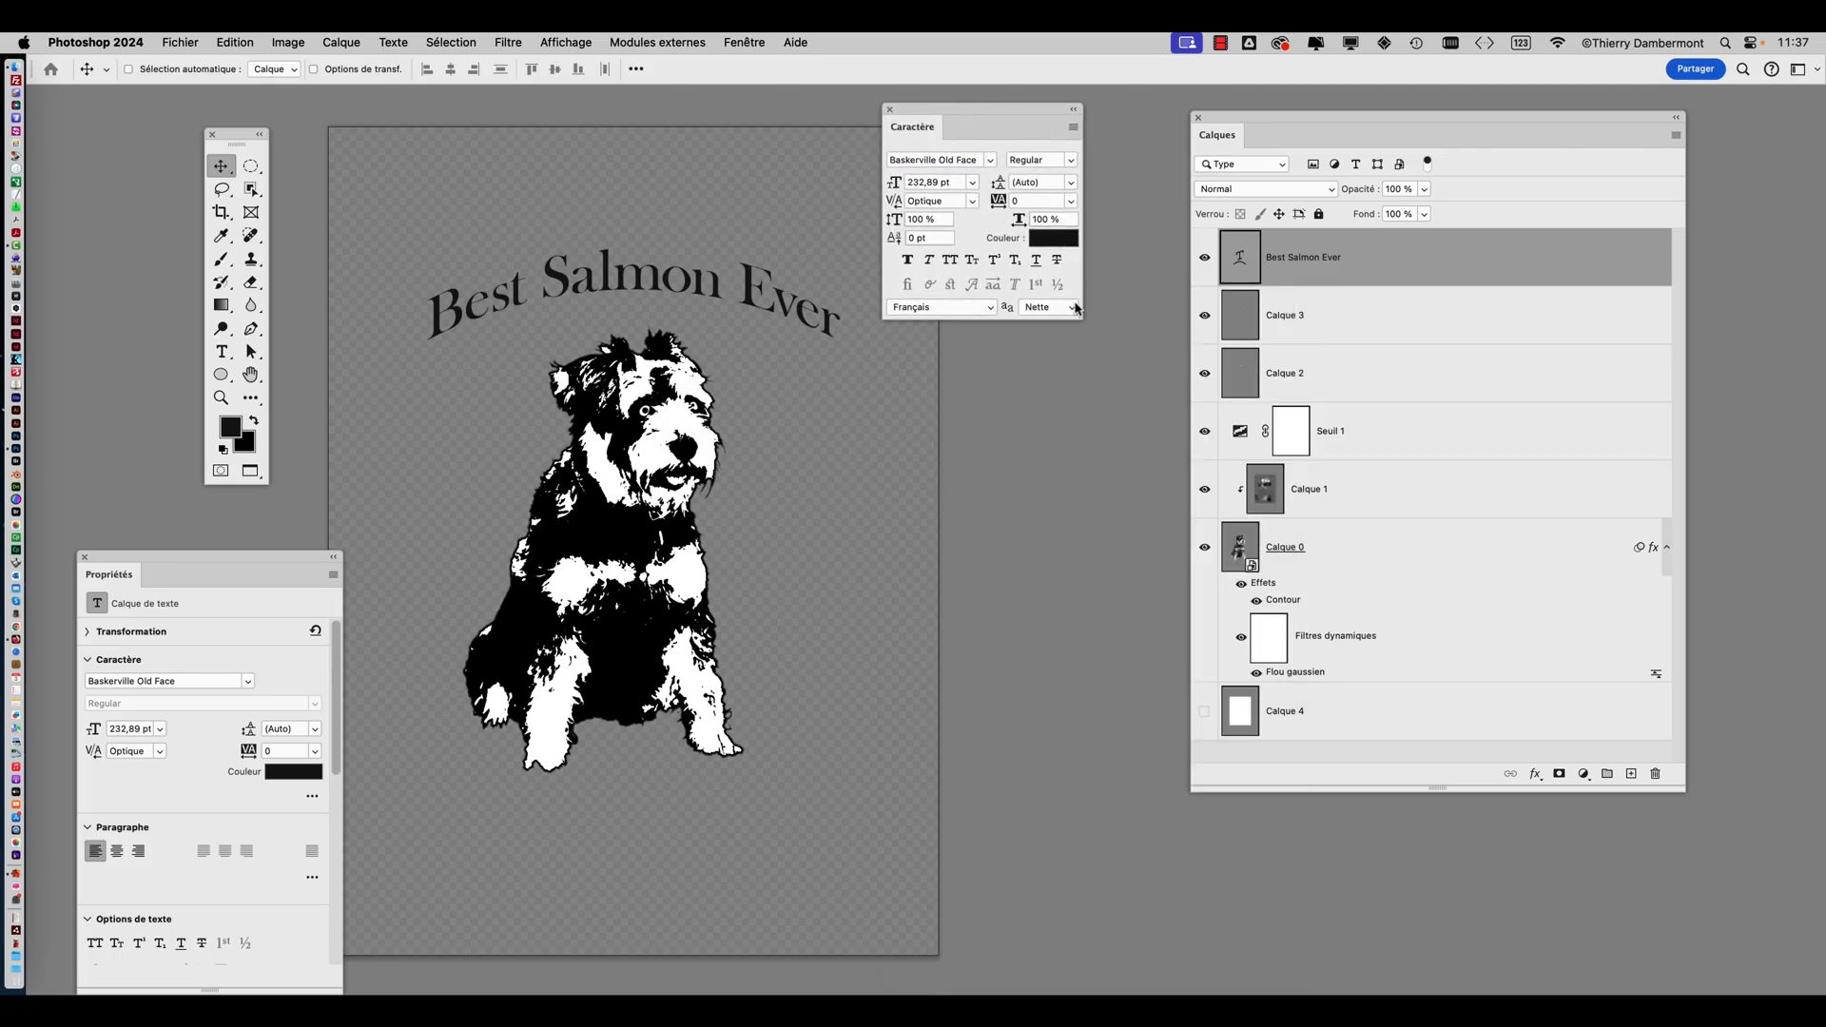
click(989, 160)
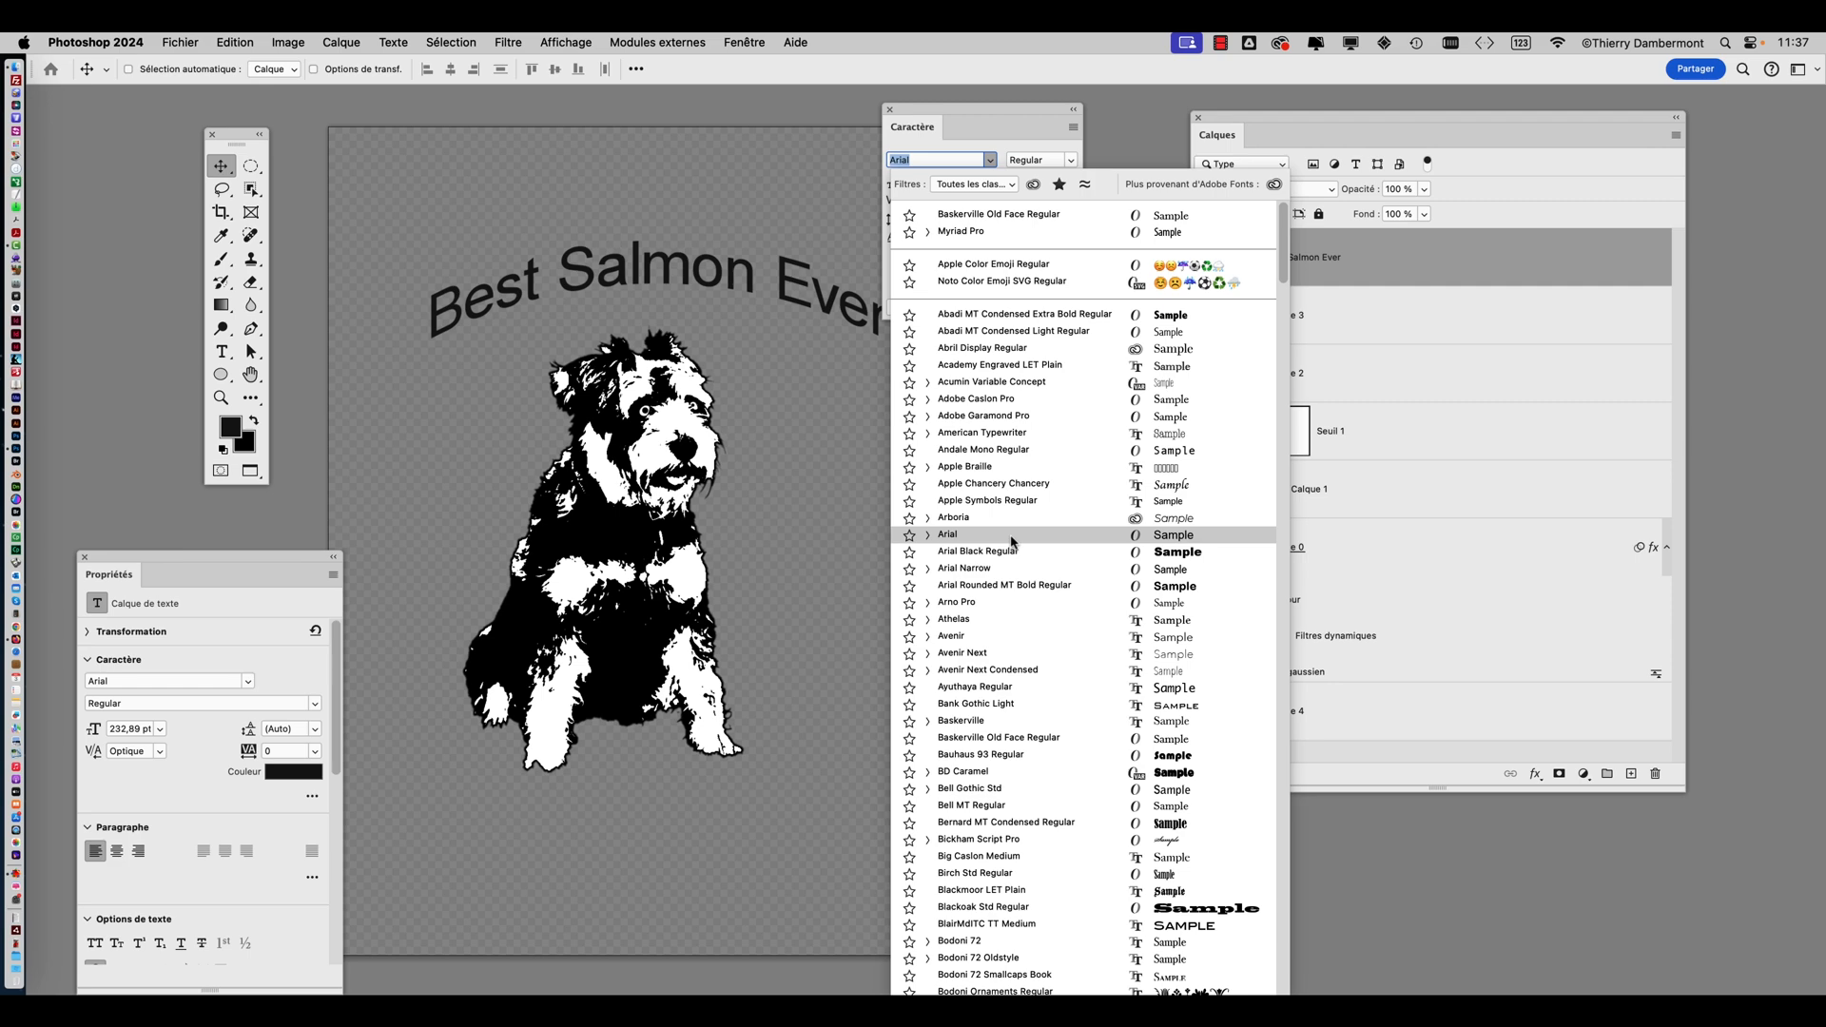
scroll(1093, 632, down, 2)
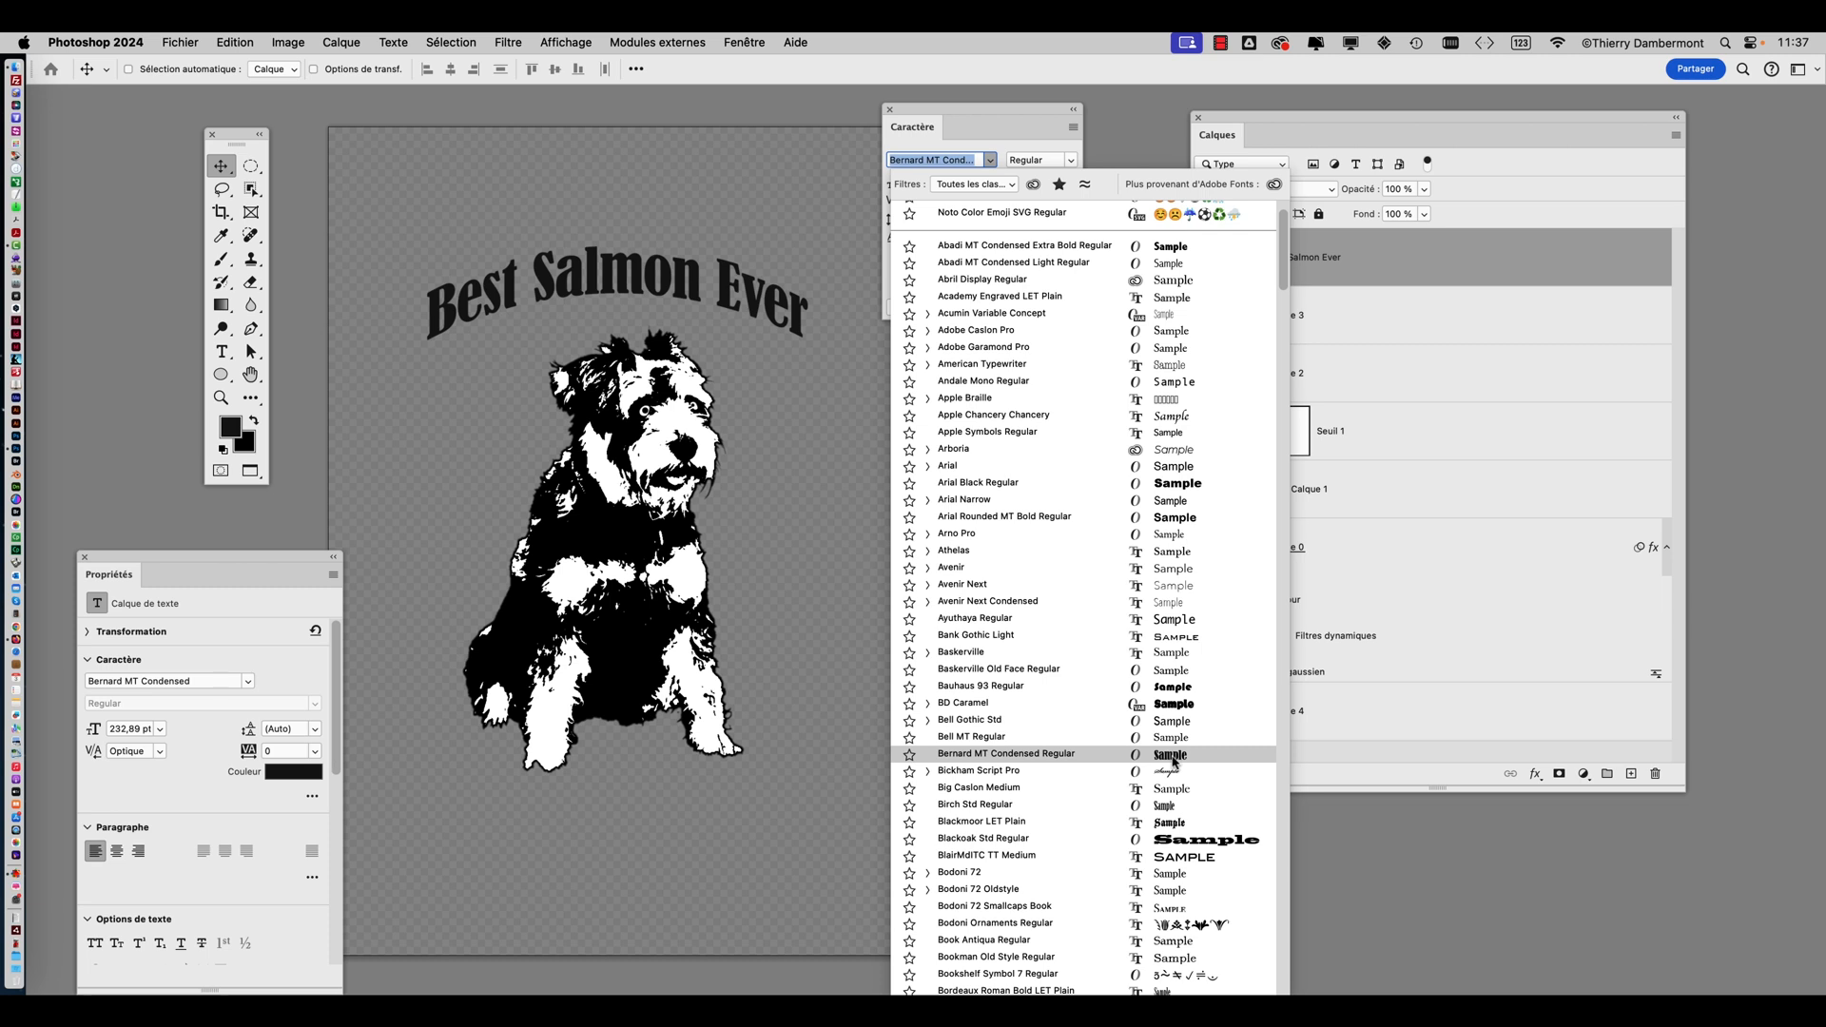
click(1116, 758)
Check which font styles are available for Bernard MT Condensed
click(1070, 162)
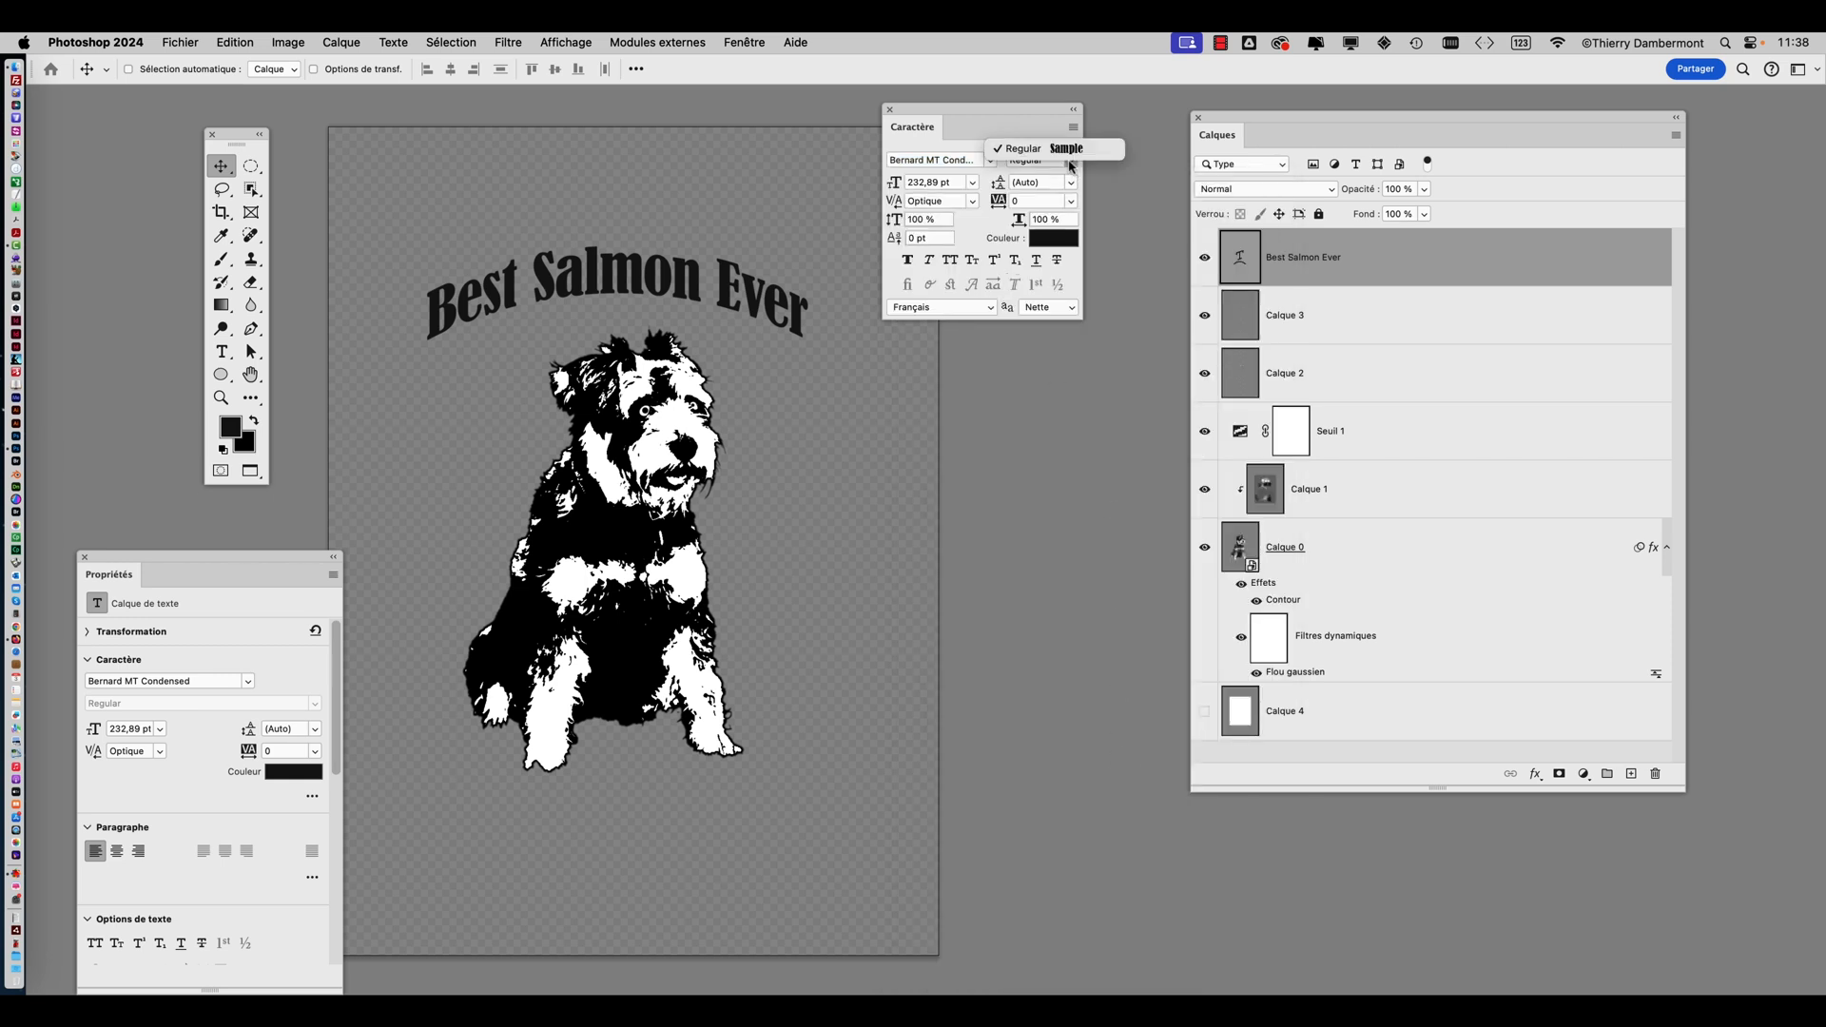
click(974, 160)
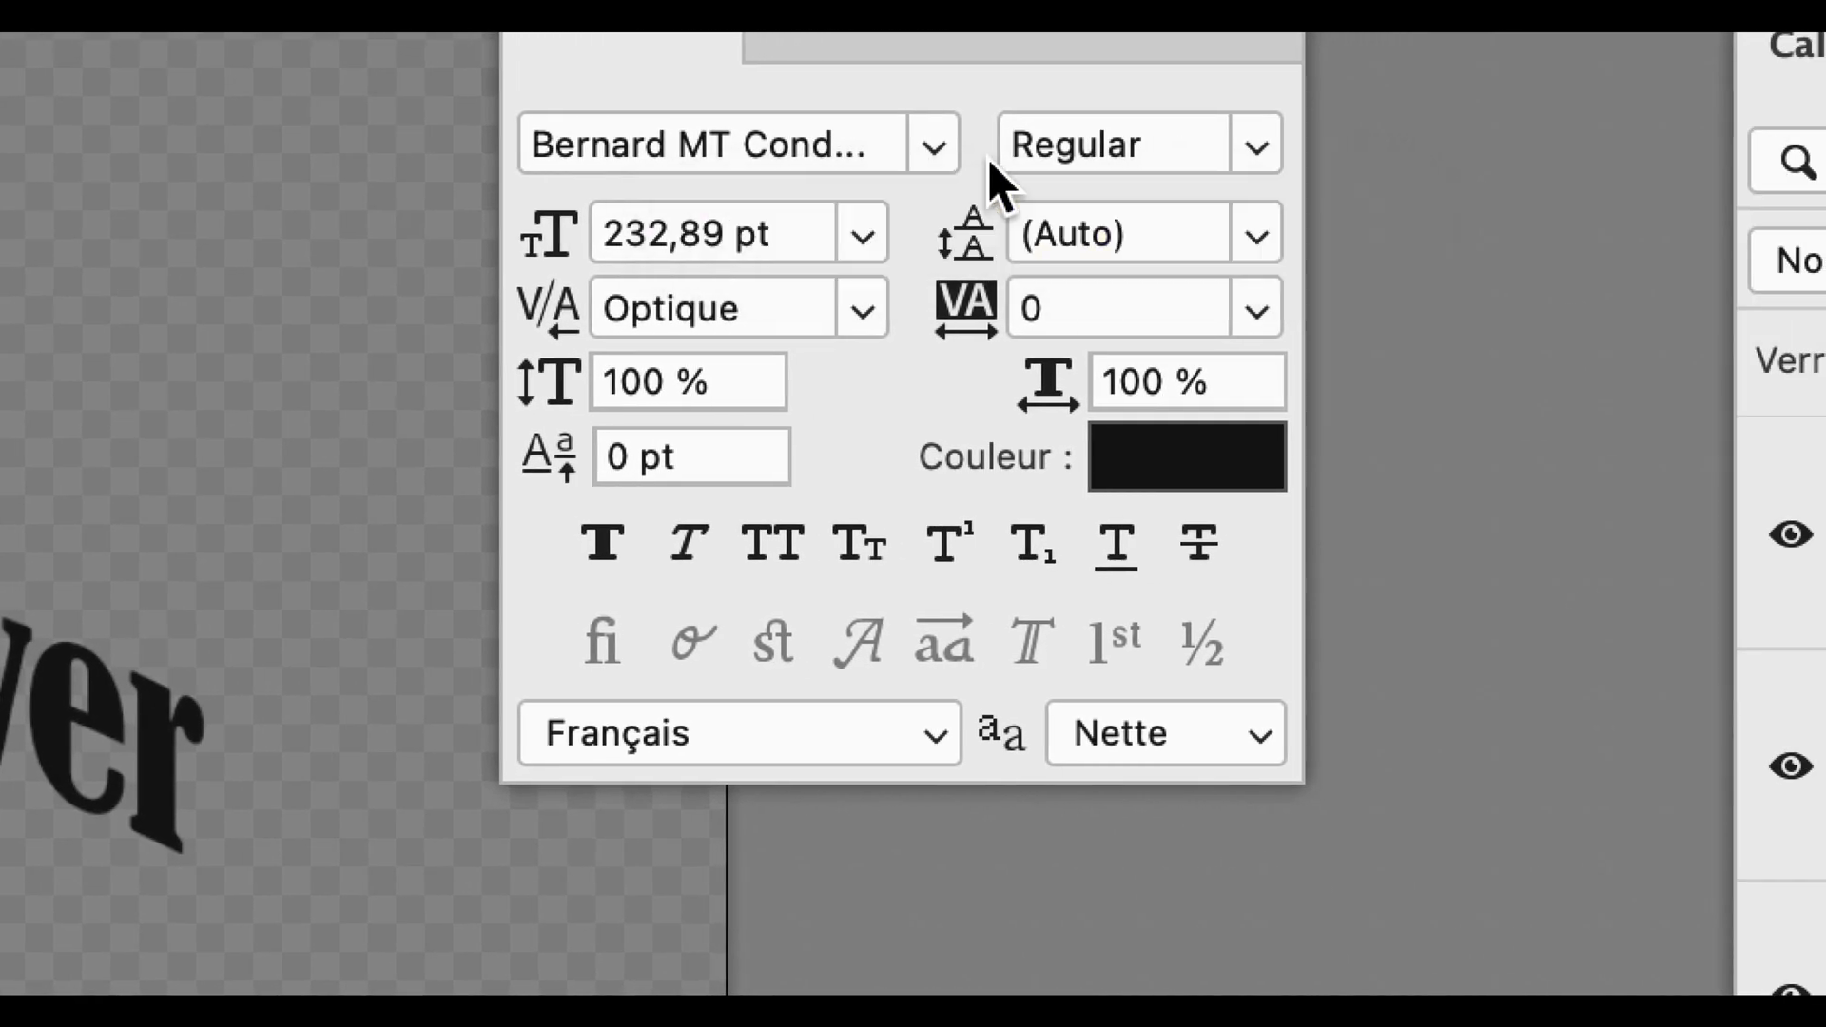
click(1110, 155)
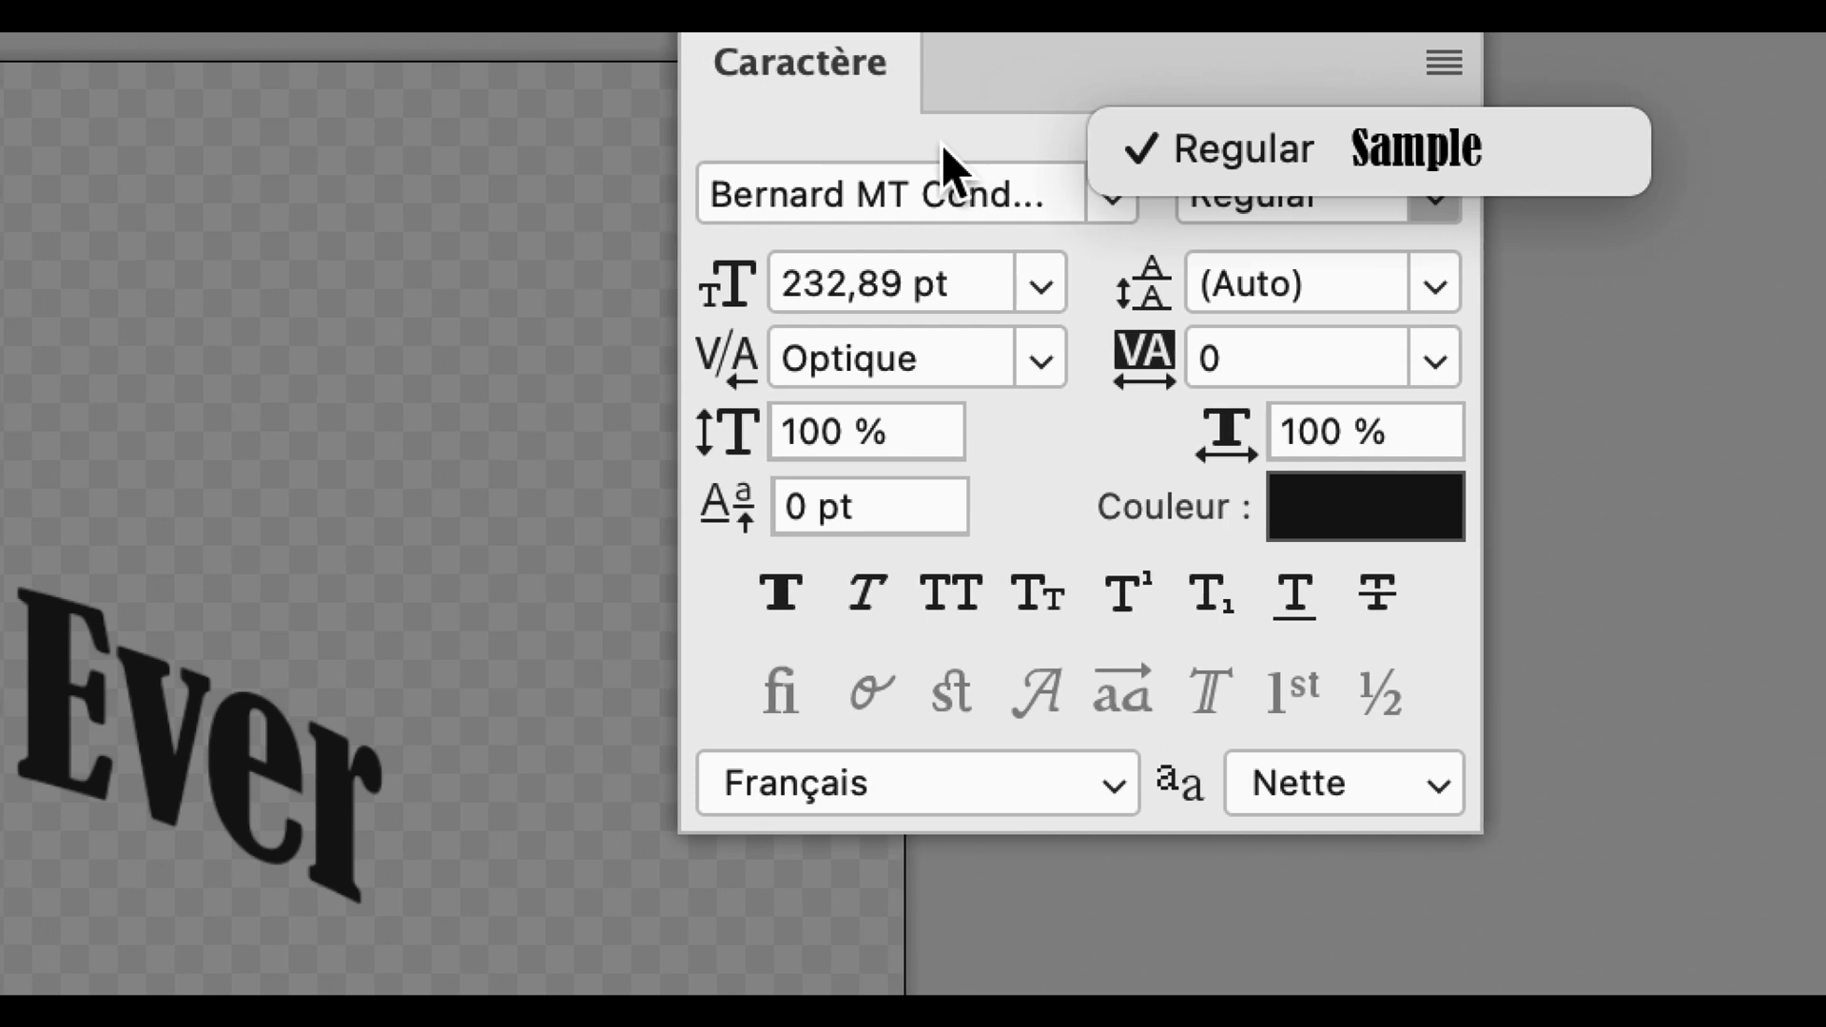
click(758, 137)
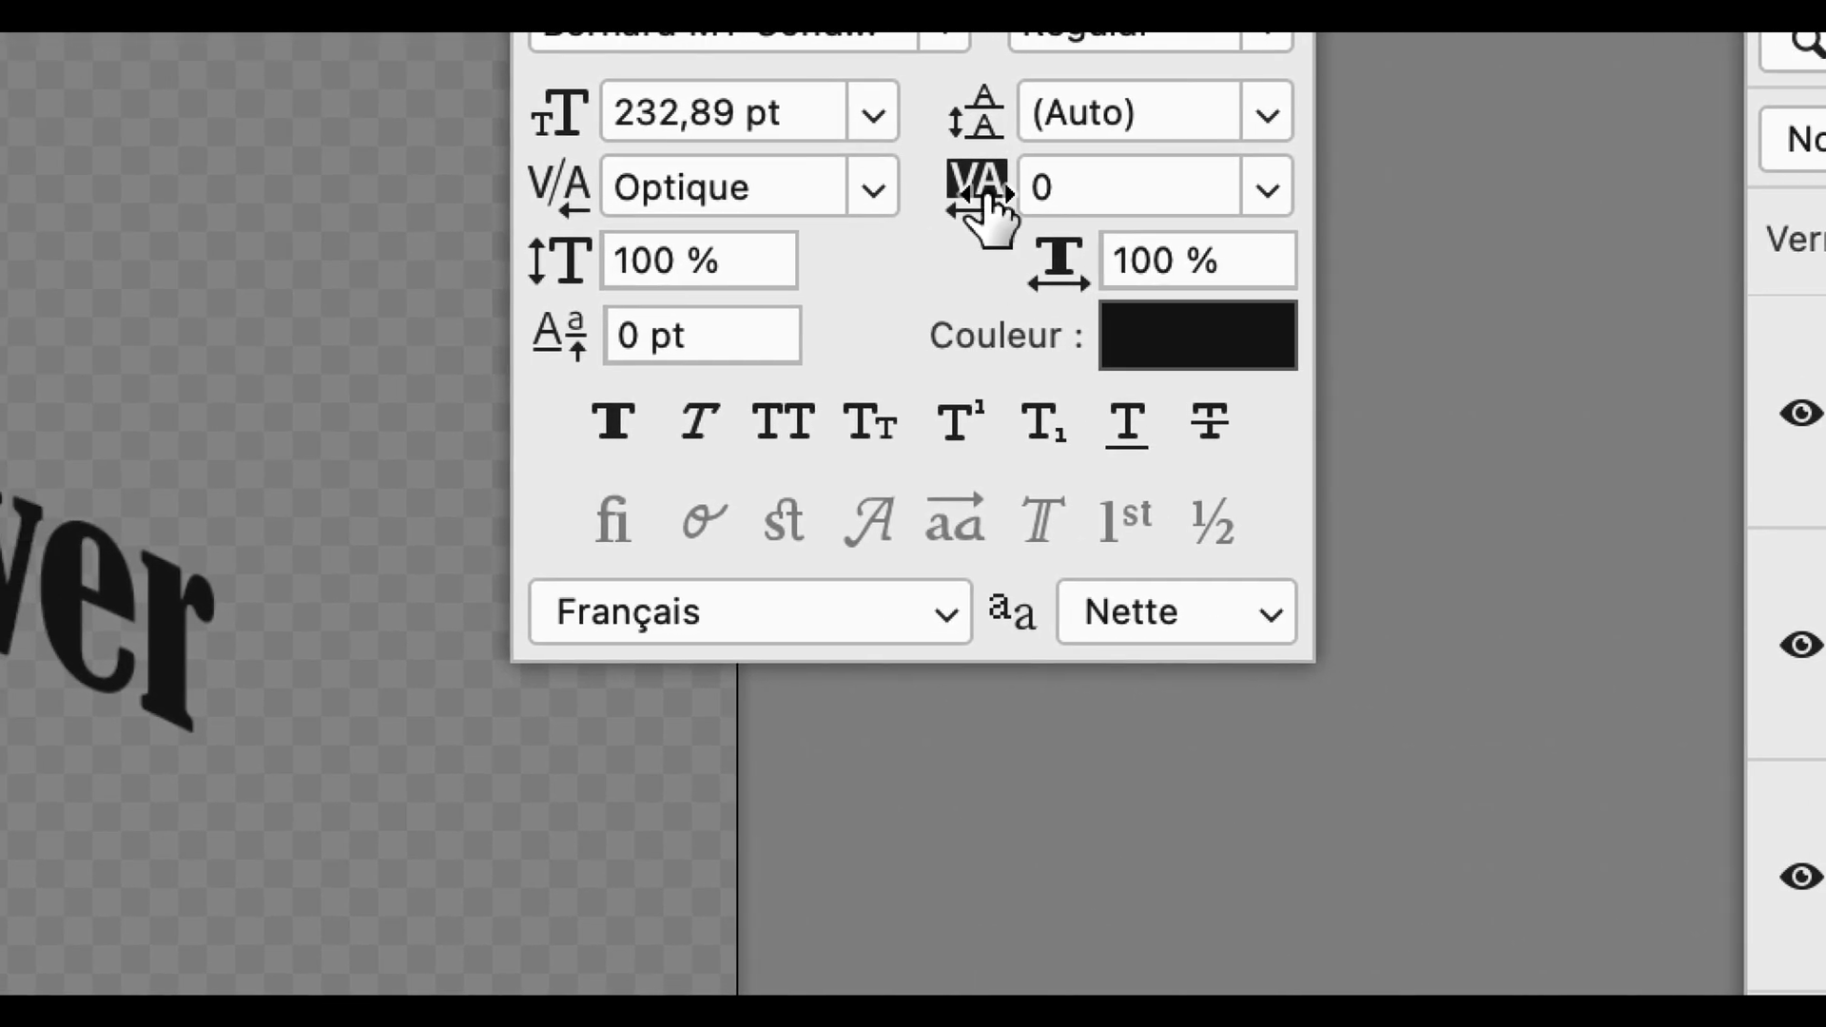
Try a tracking of 400 on the Best Salmon Ever text and bring it down to 140
click(982, 195)
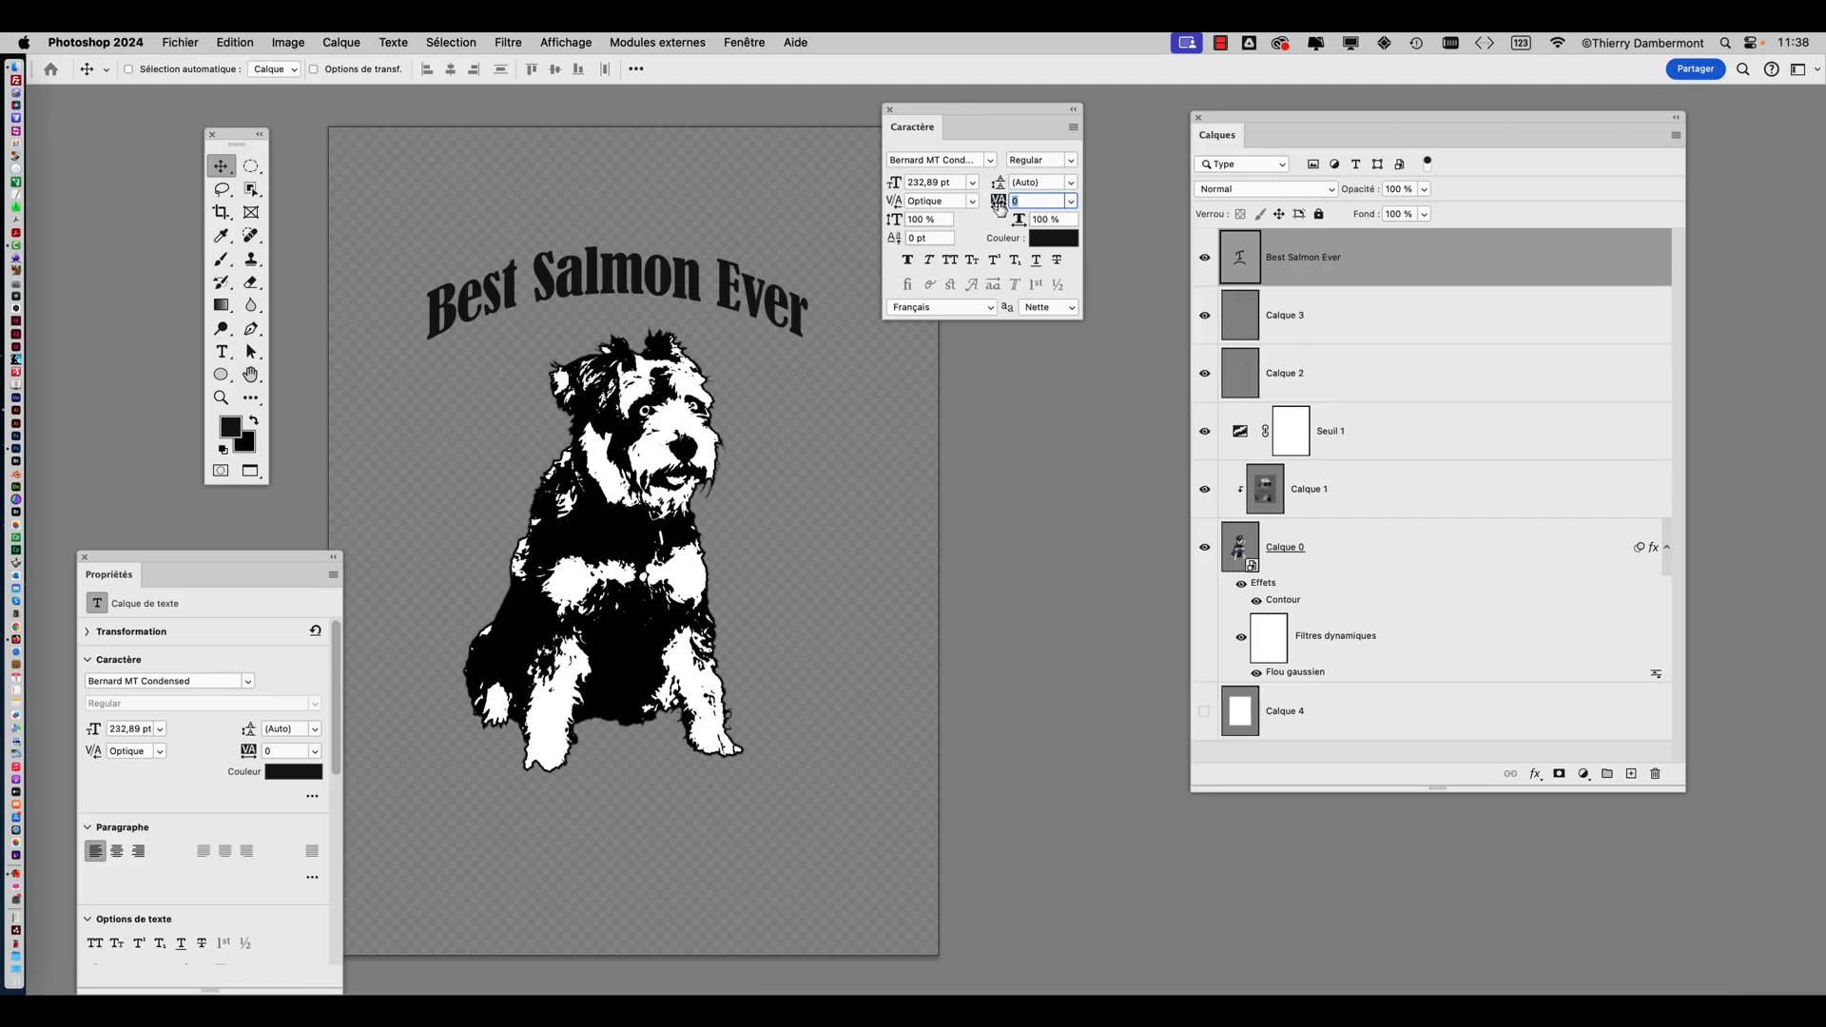
drag(1005, 208, 994, 208)
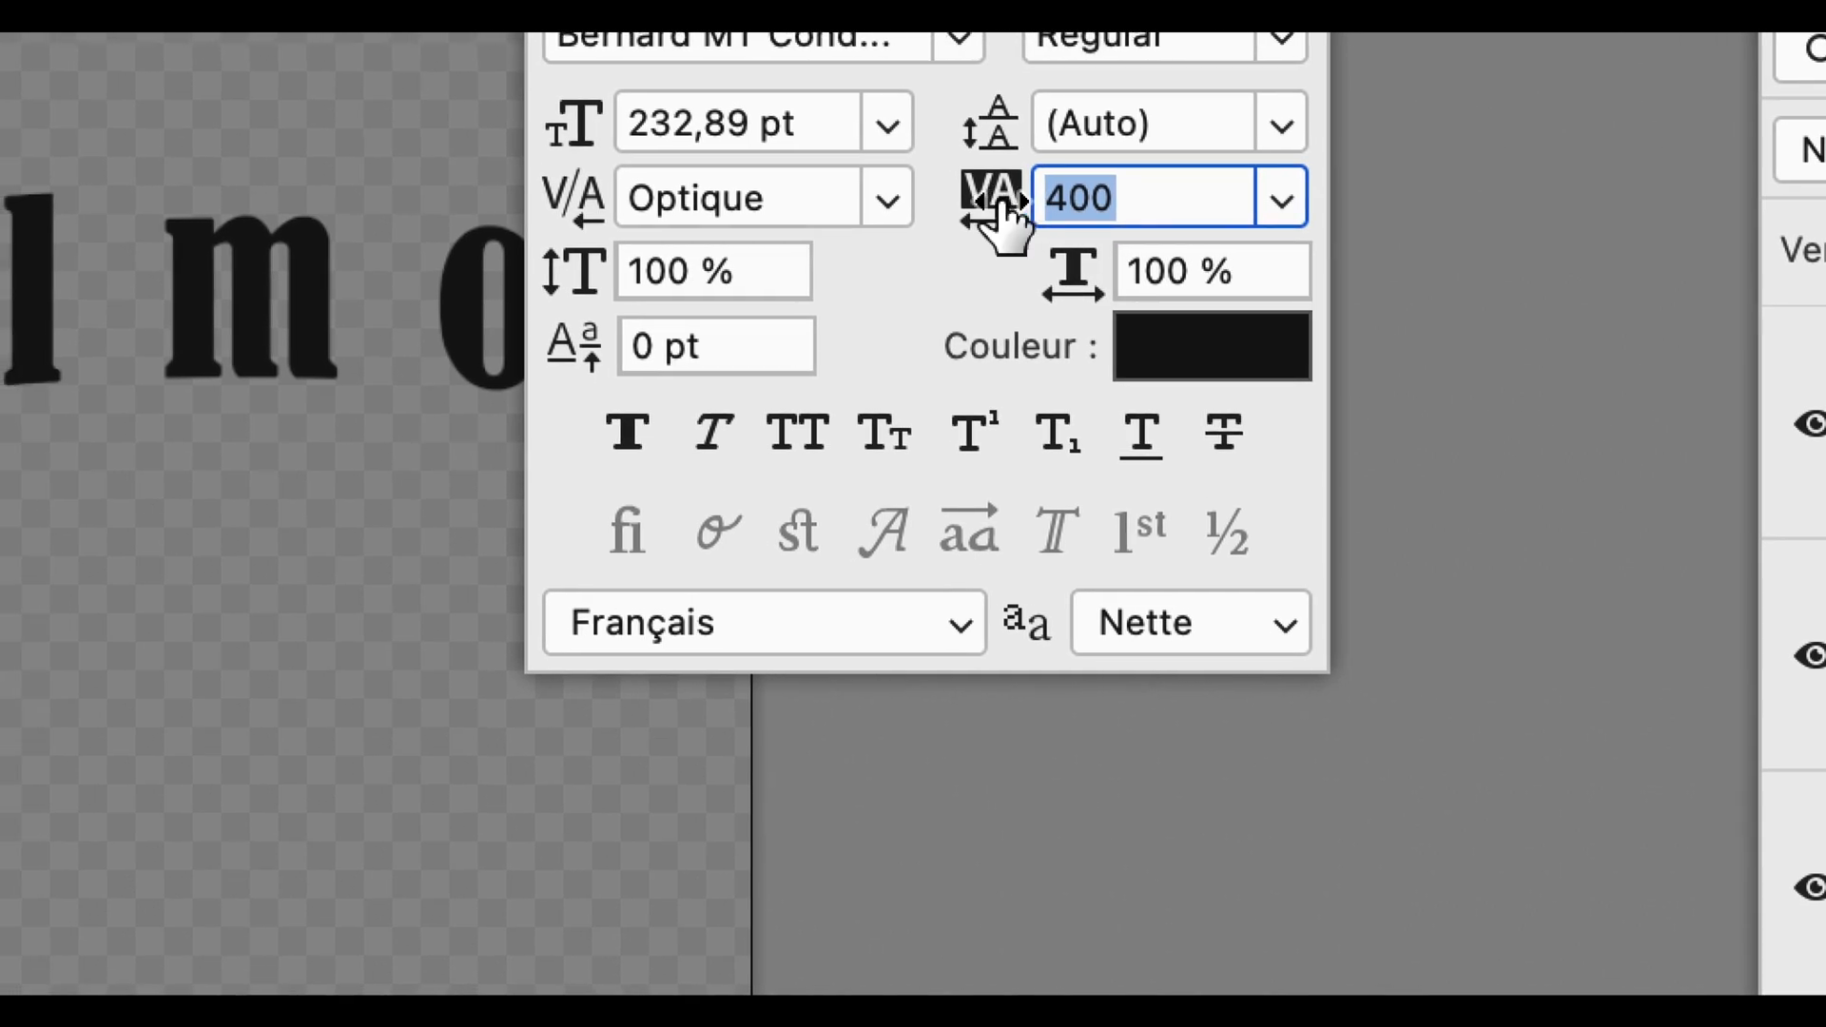
drag(1004, 209, 954, 202)
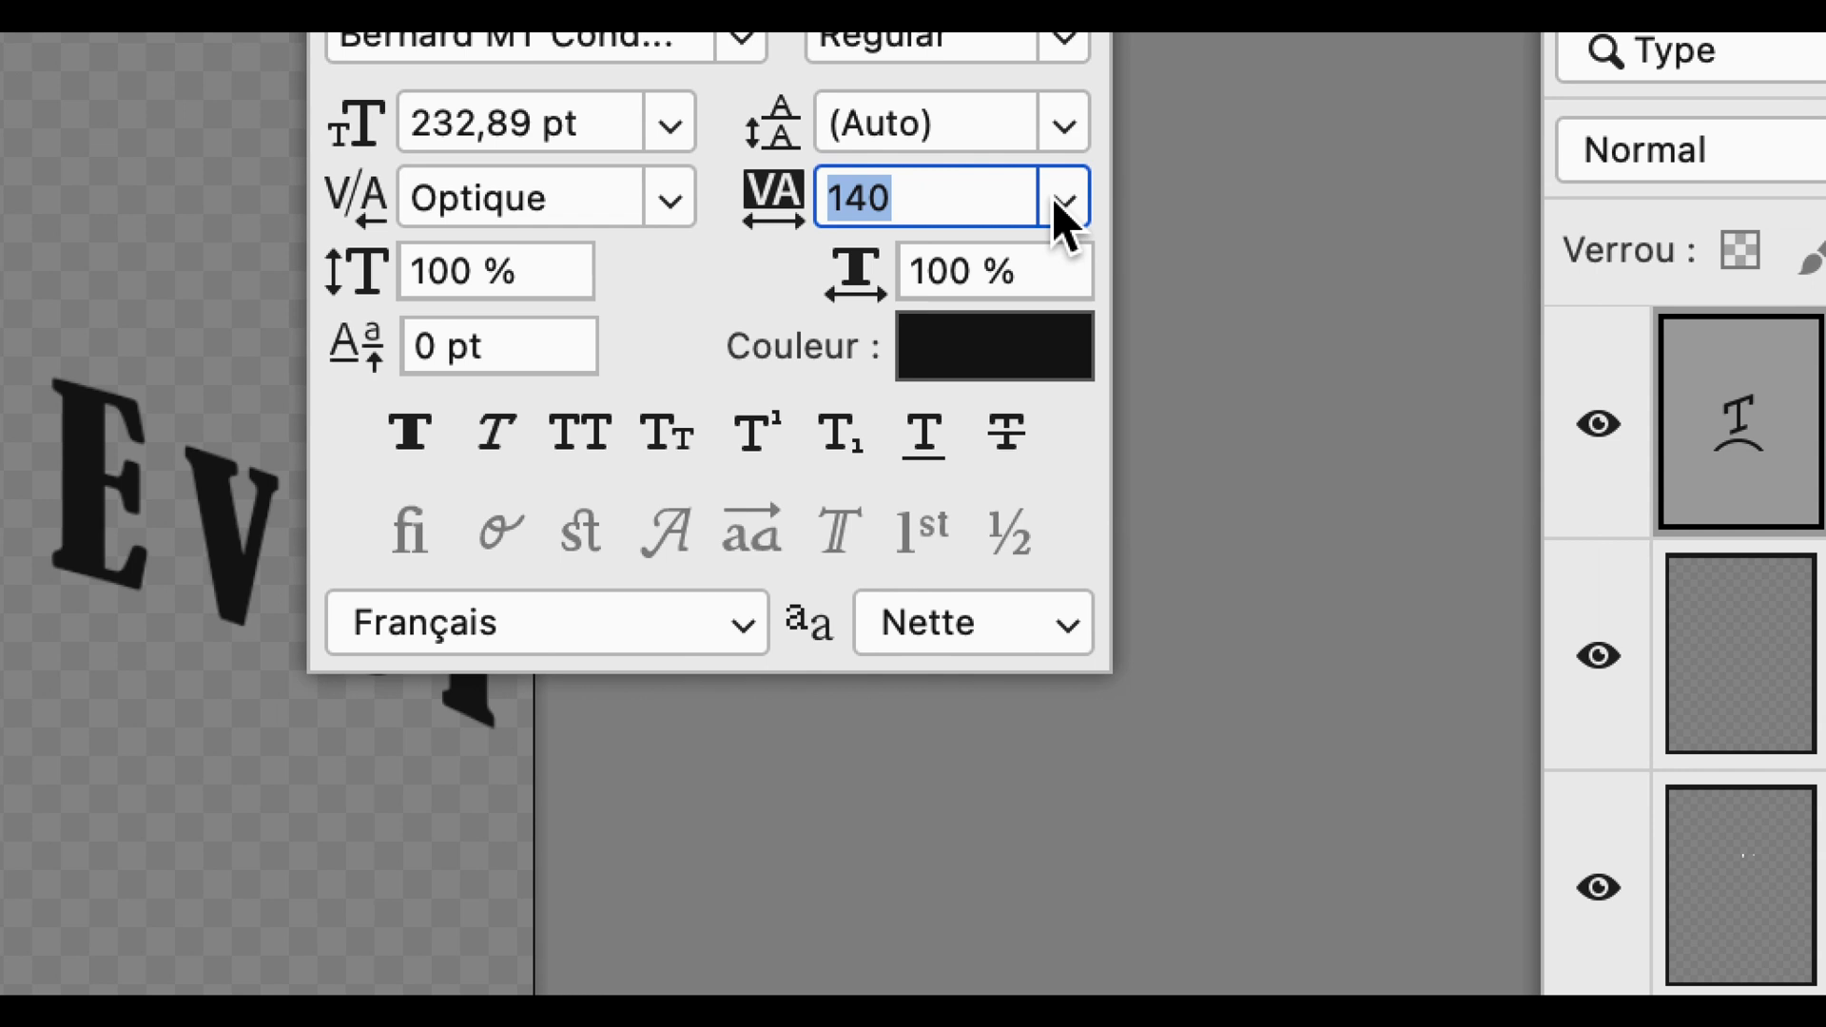
Try lower tracking values on the Best Salmon Ever text, down to 80, and check the preset tracking values
click(1063, 198)
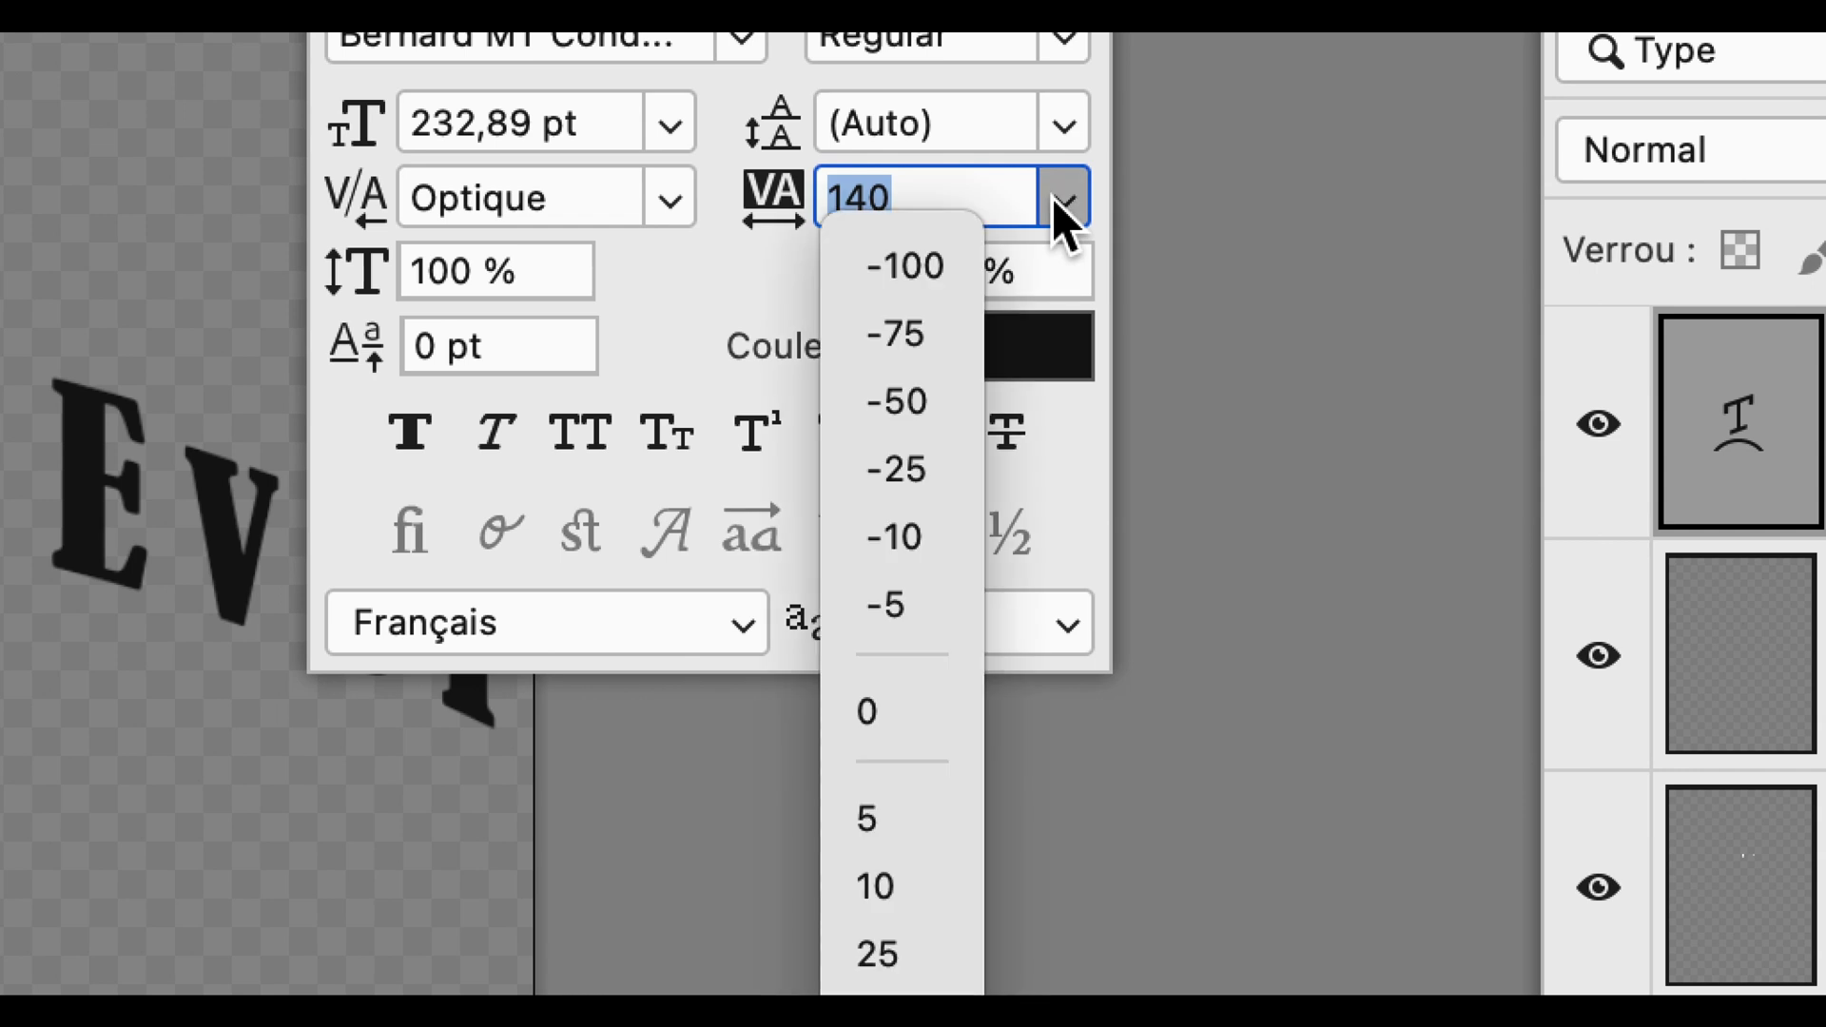
click(1063, 198)
key(Down)
key(Down)
key(Down)
key(Down)
key(Down)
key(Down)
key(Down)
key(Down)
key(Down)
key(Down)
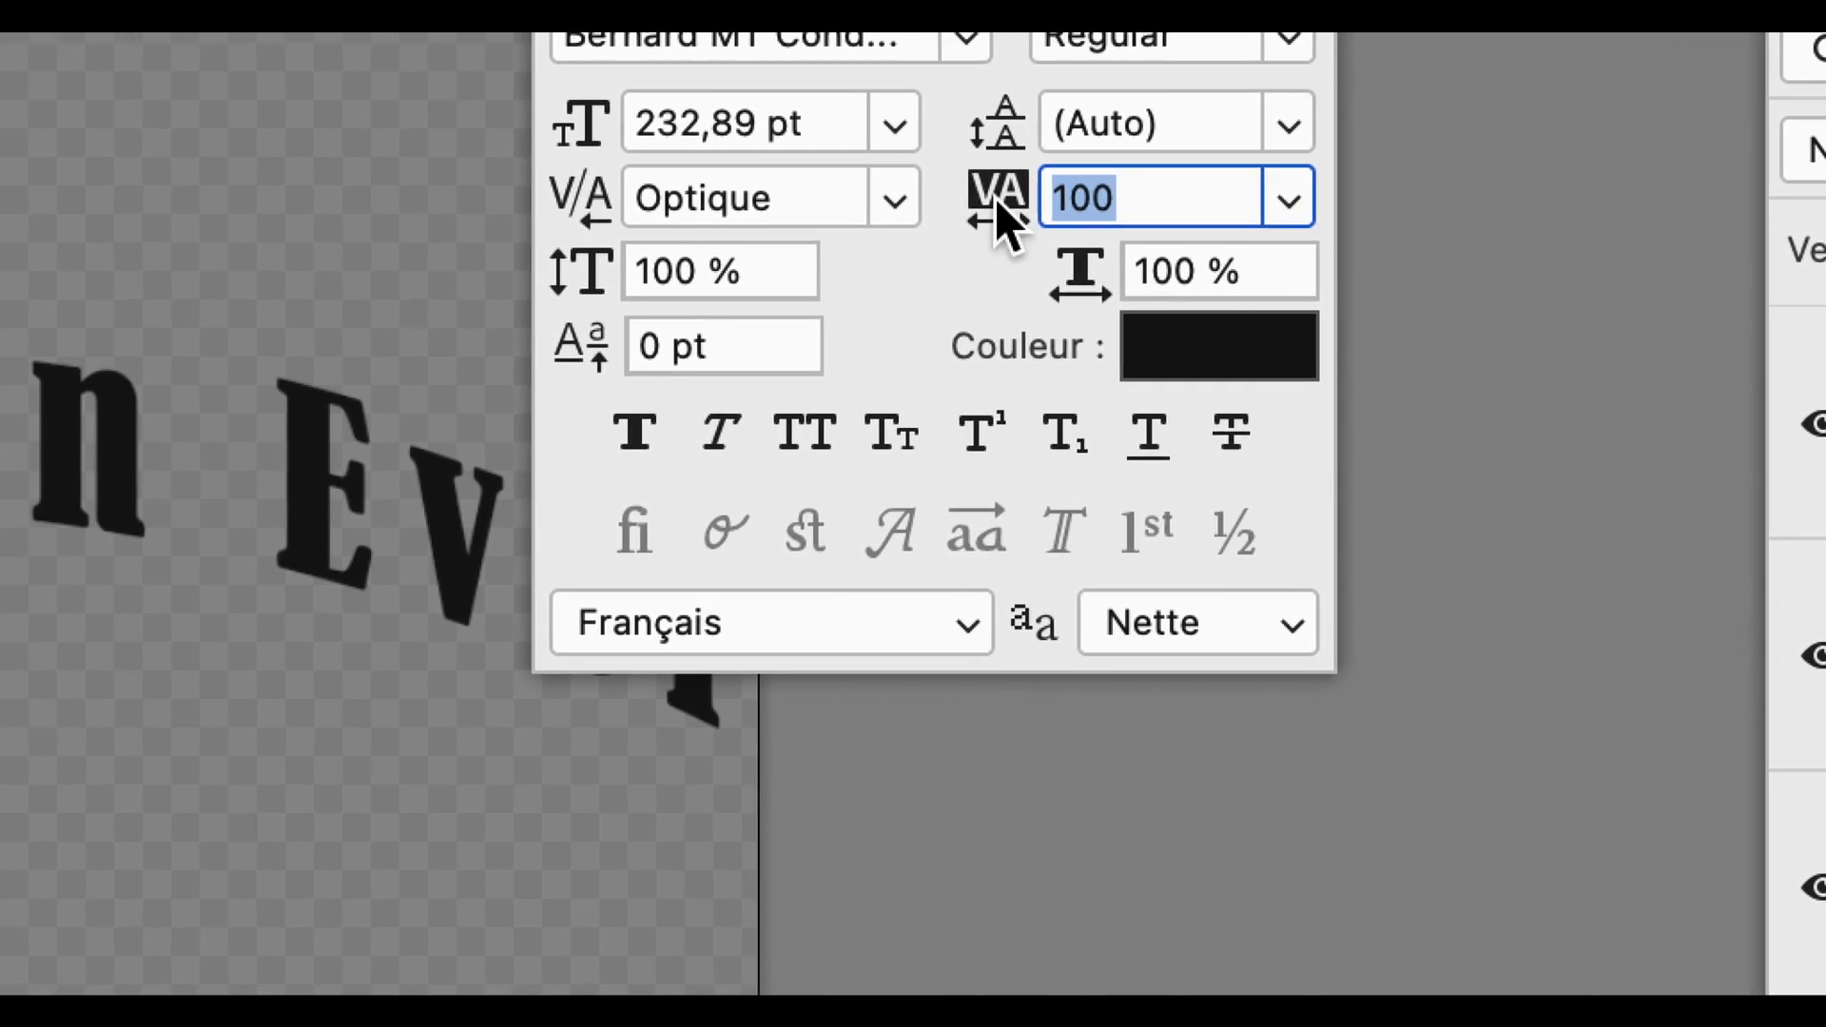
key(Up)
key(Up)
key(Up)
key(Up)
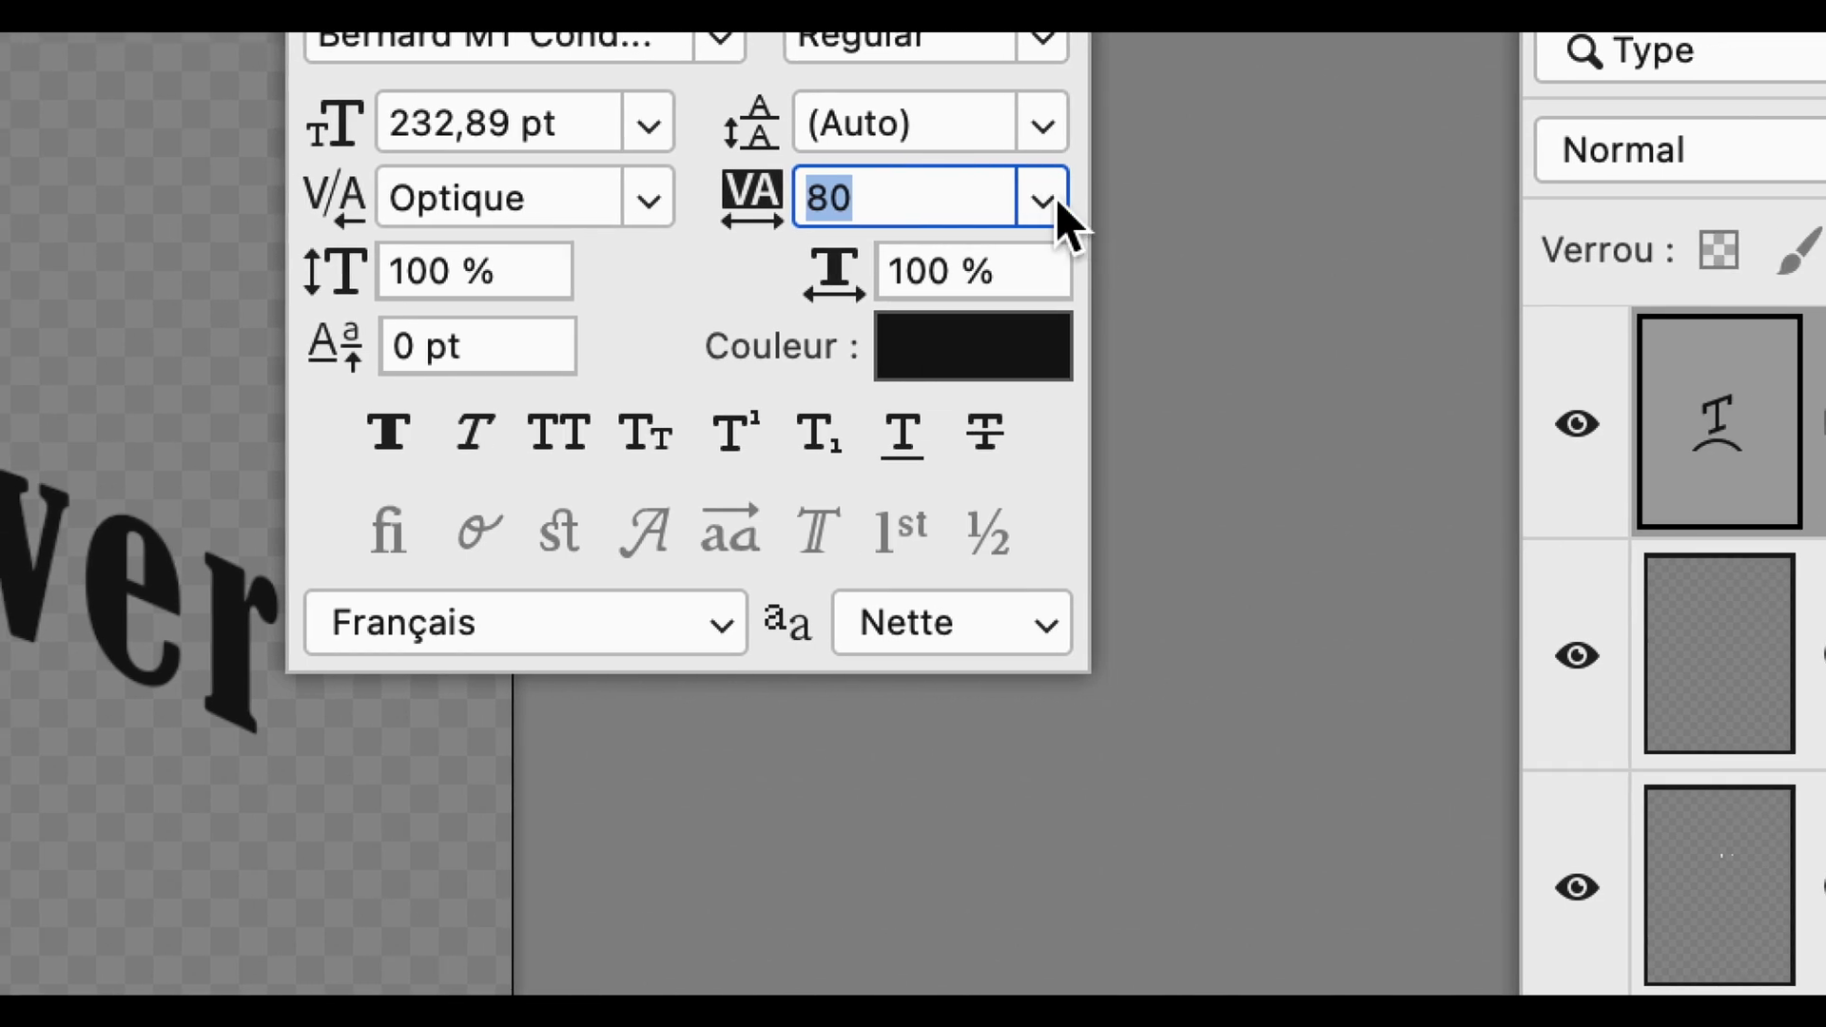
click(1061, 200)
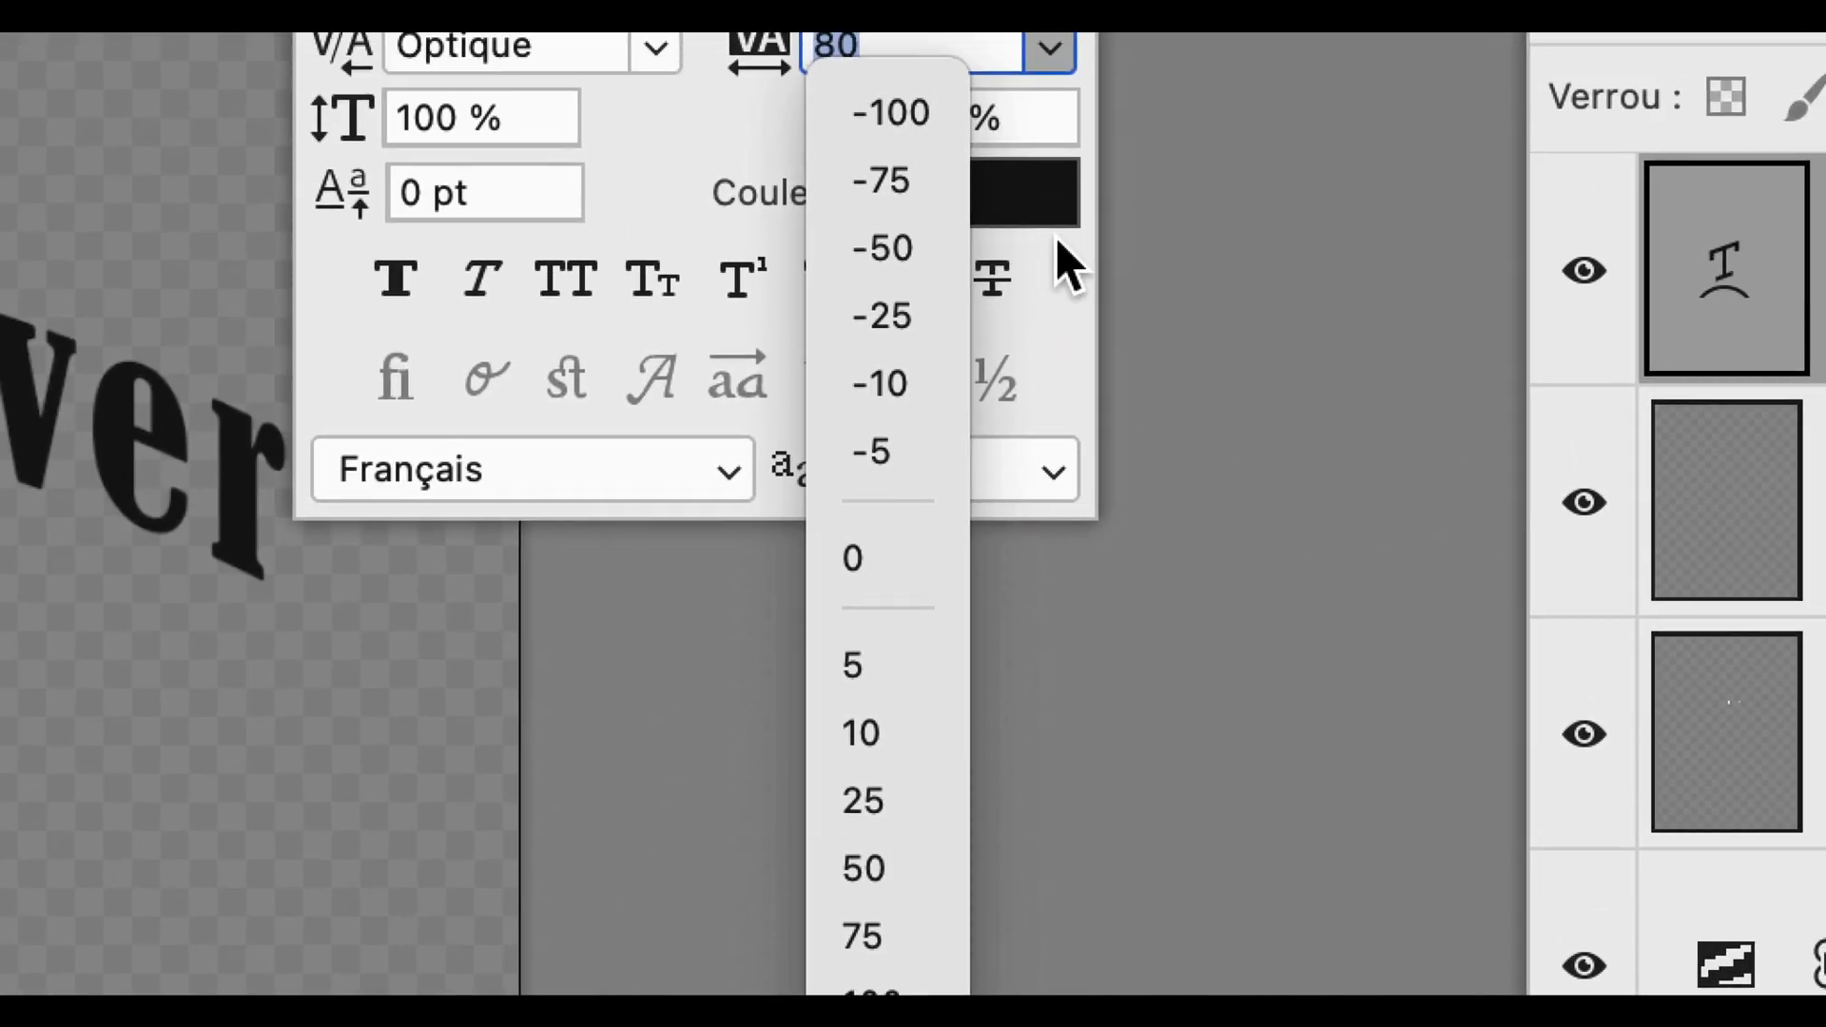
click(1052, 200)
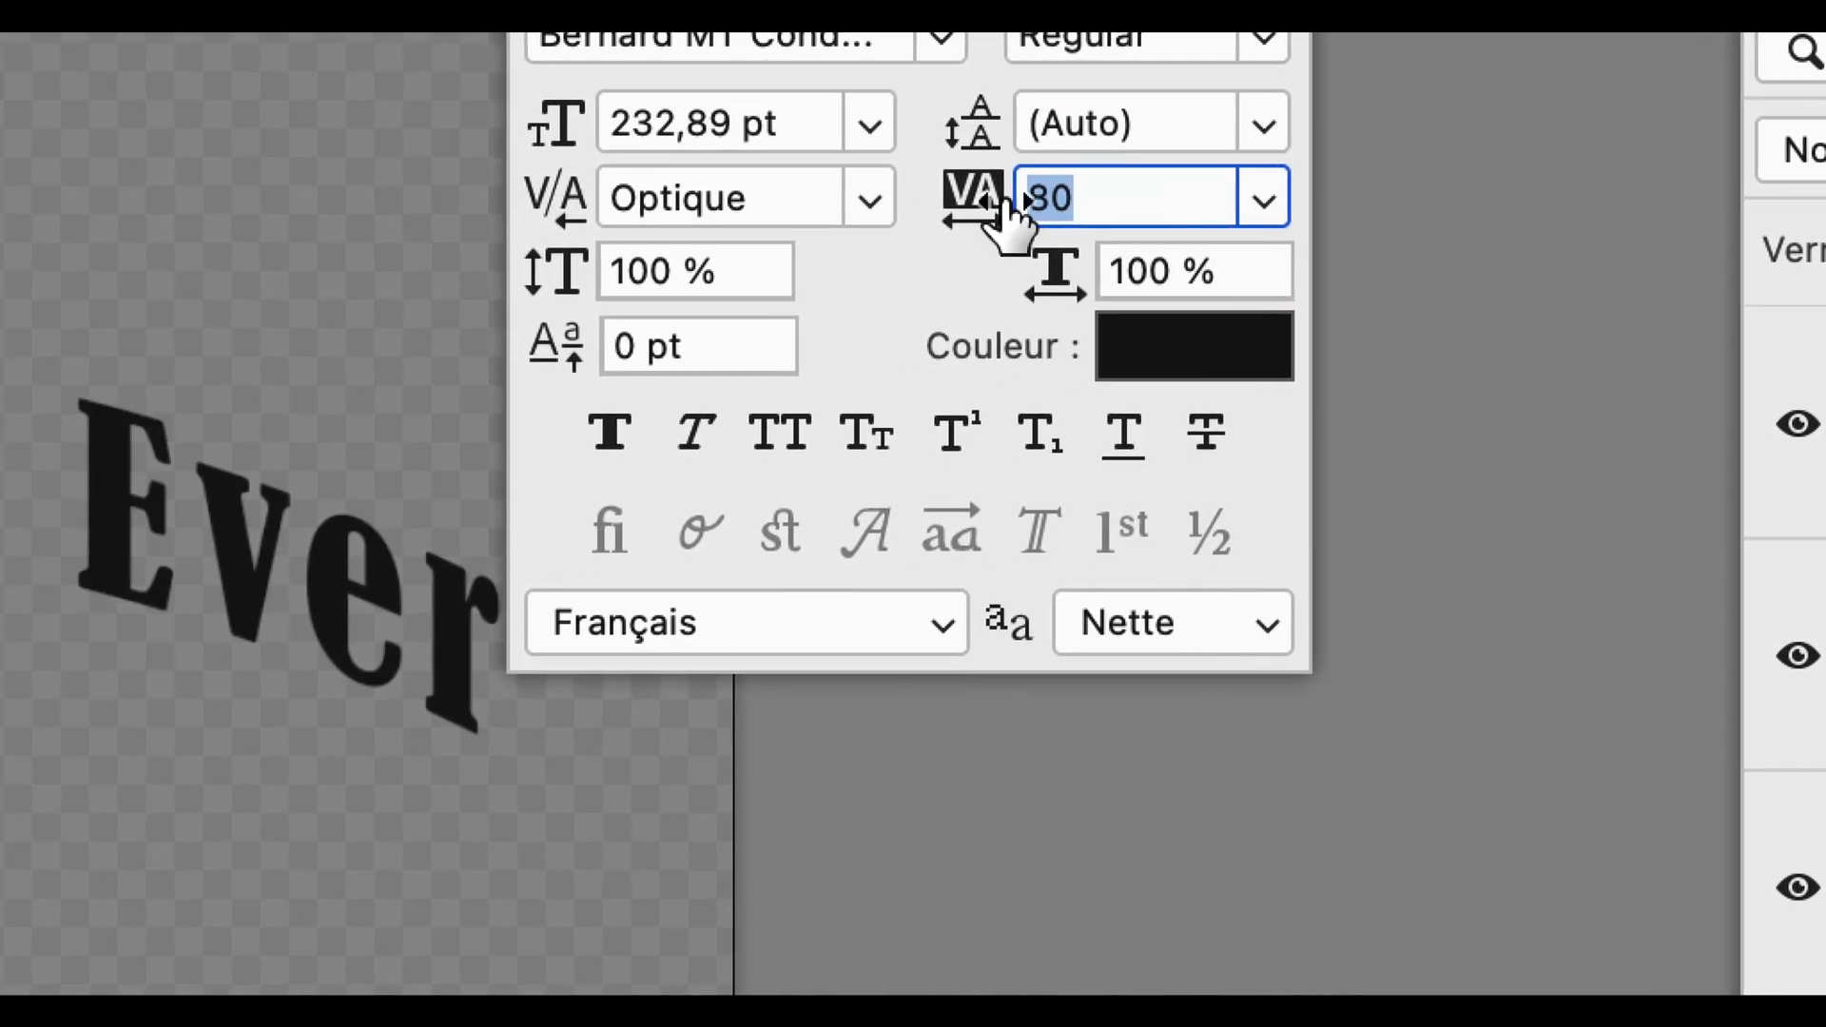
Try tracking values of 40, 100 and 0 on the Best Salmon Ever text
mouse_move(1003, 198)
mouse_down()
mouse_move(955, 200)
mouse_move(979, 200)
mouse_up()
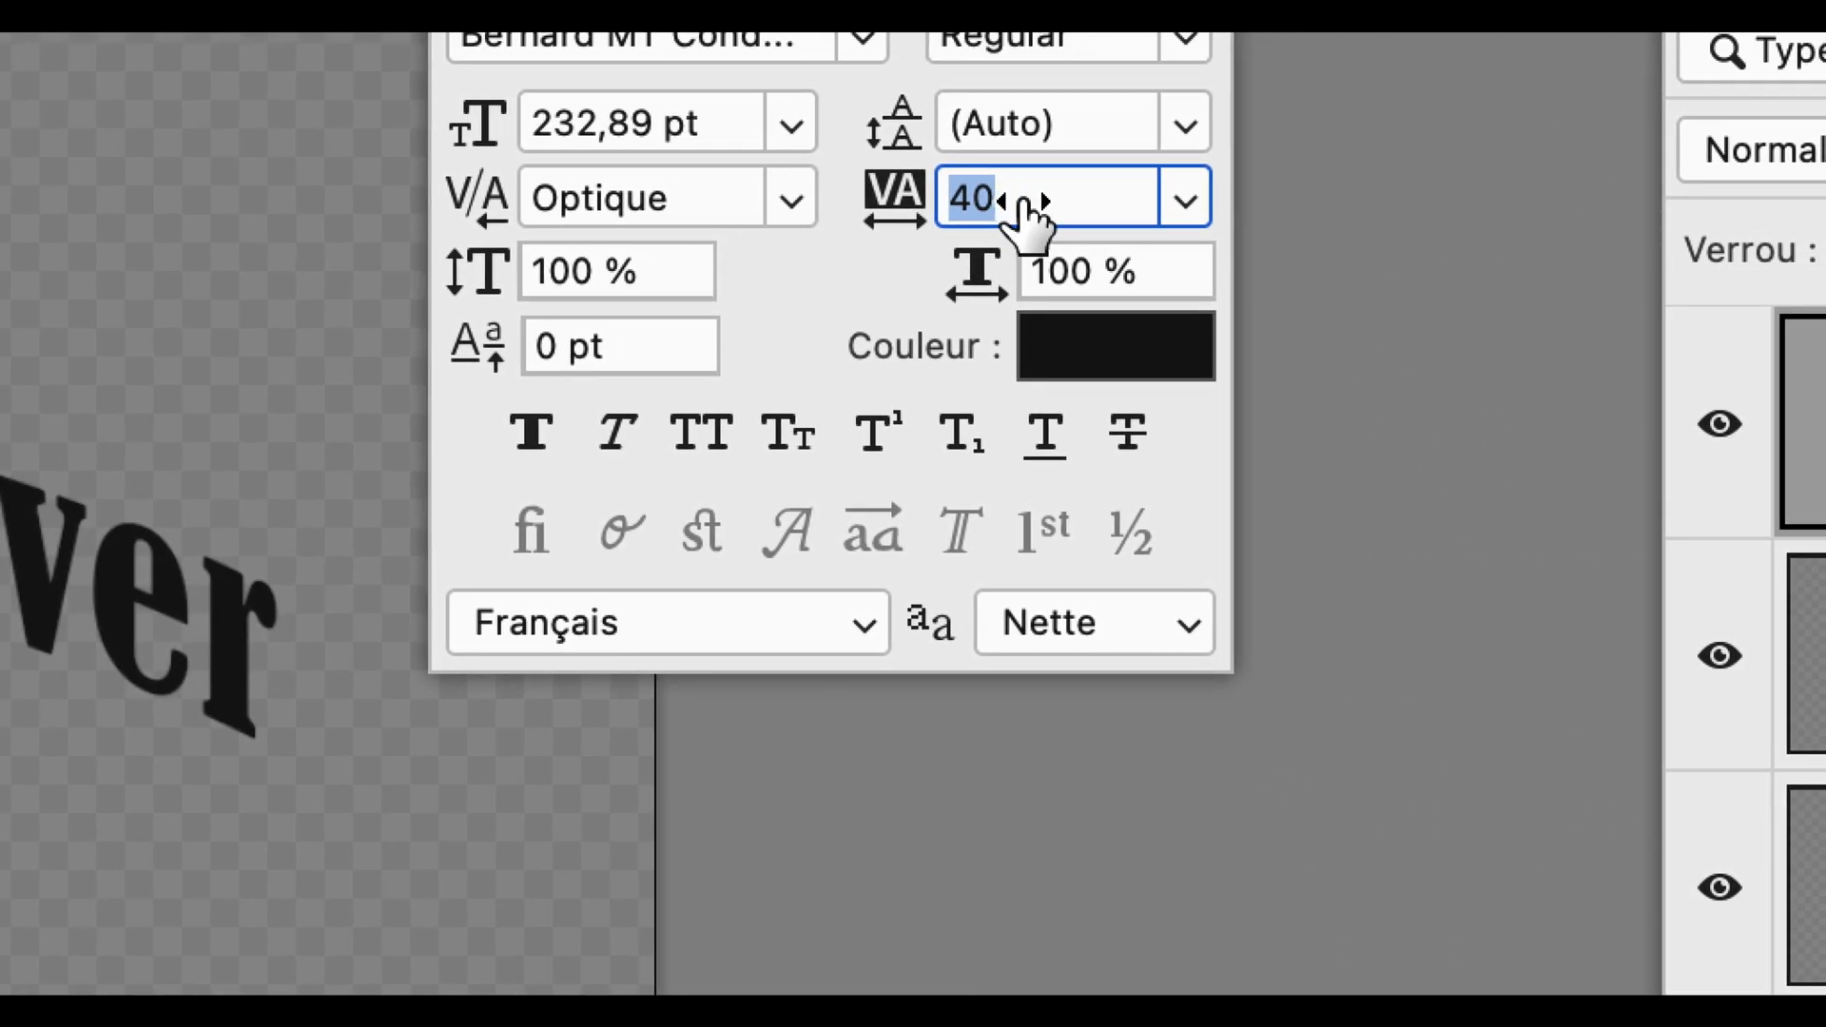
drag(1022, 202, 1027, 203)
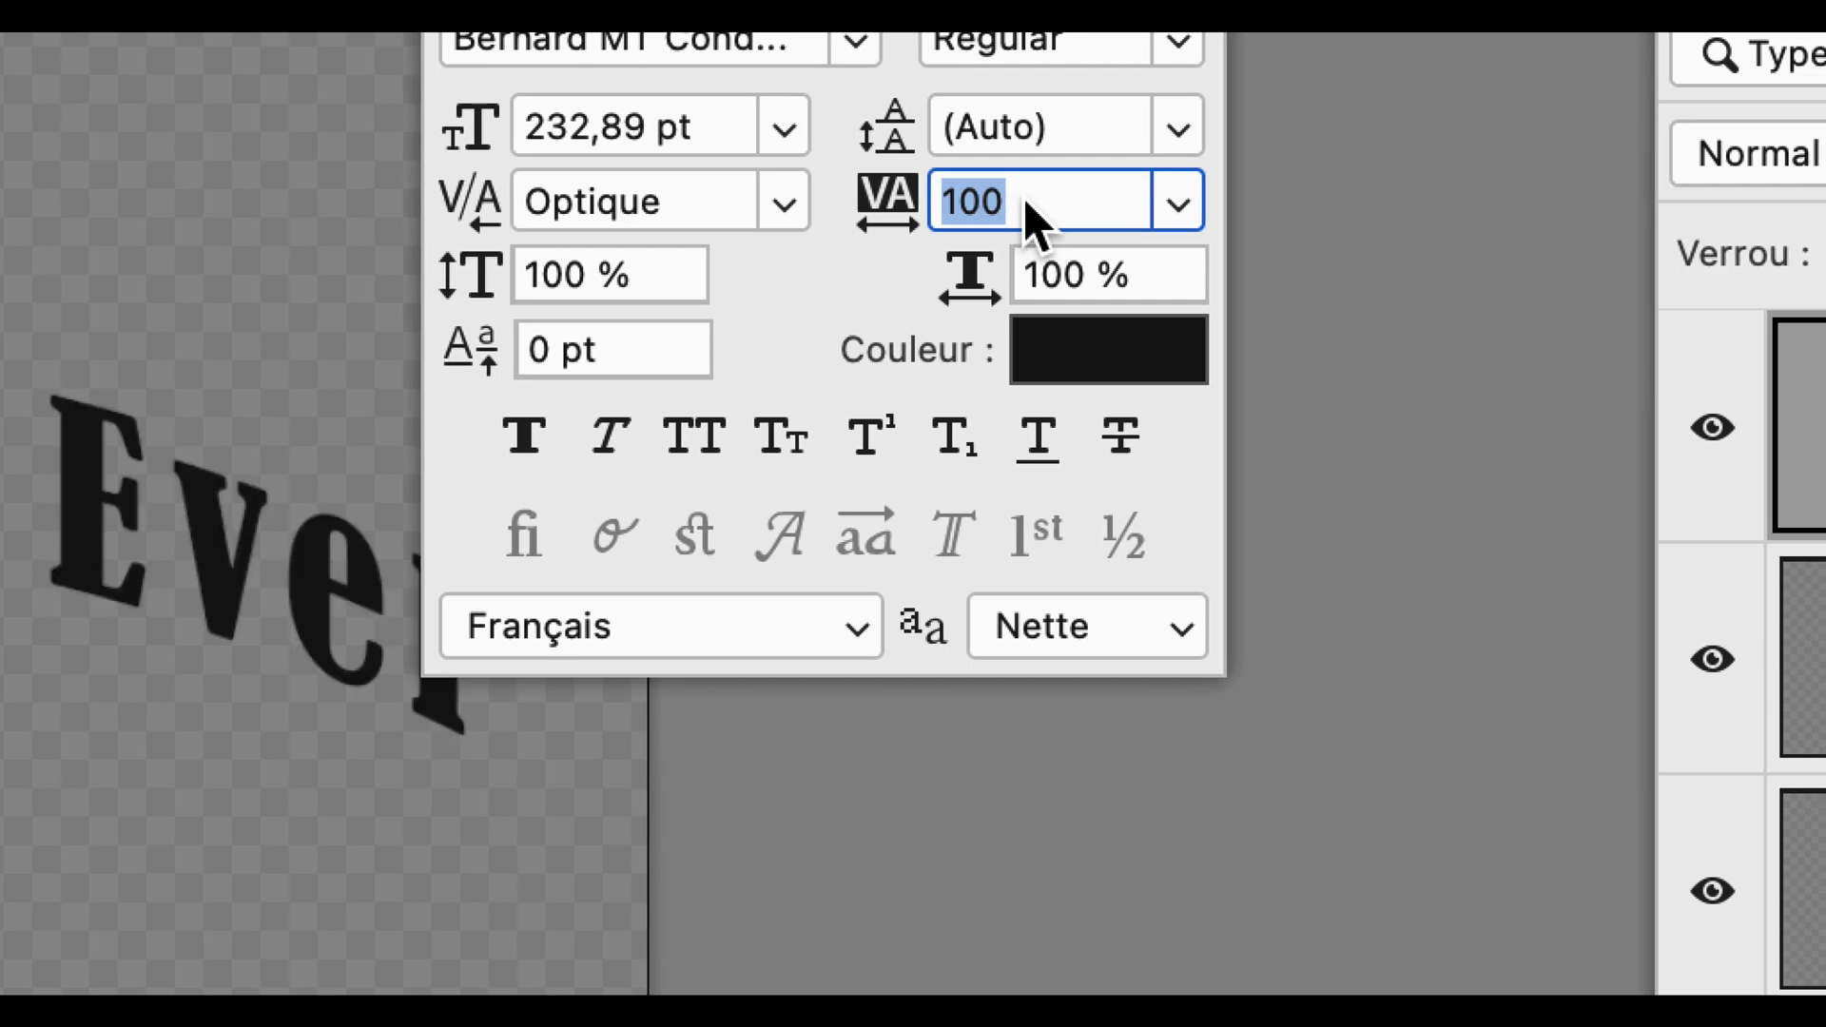
text(0)
key(Return)
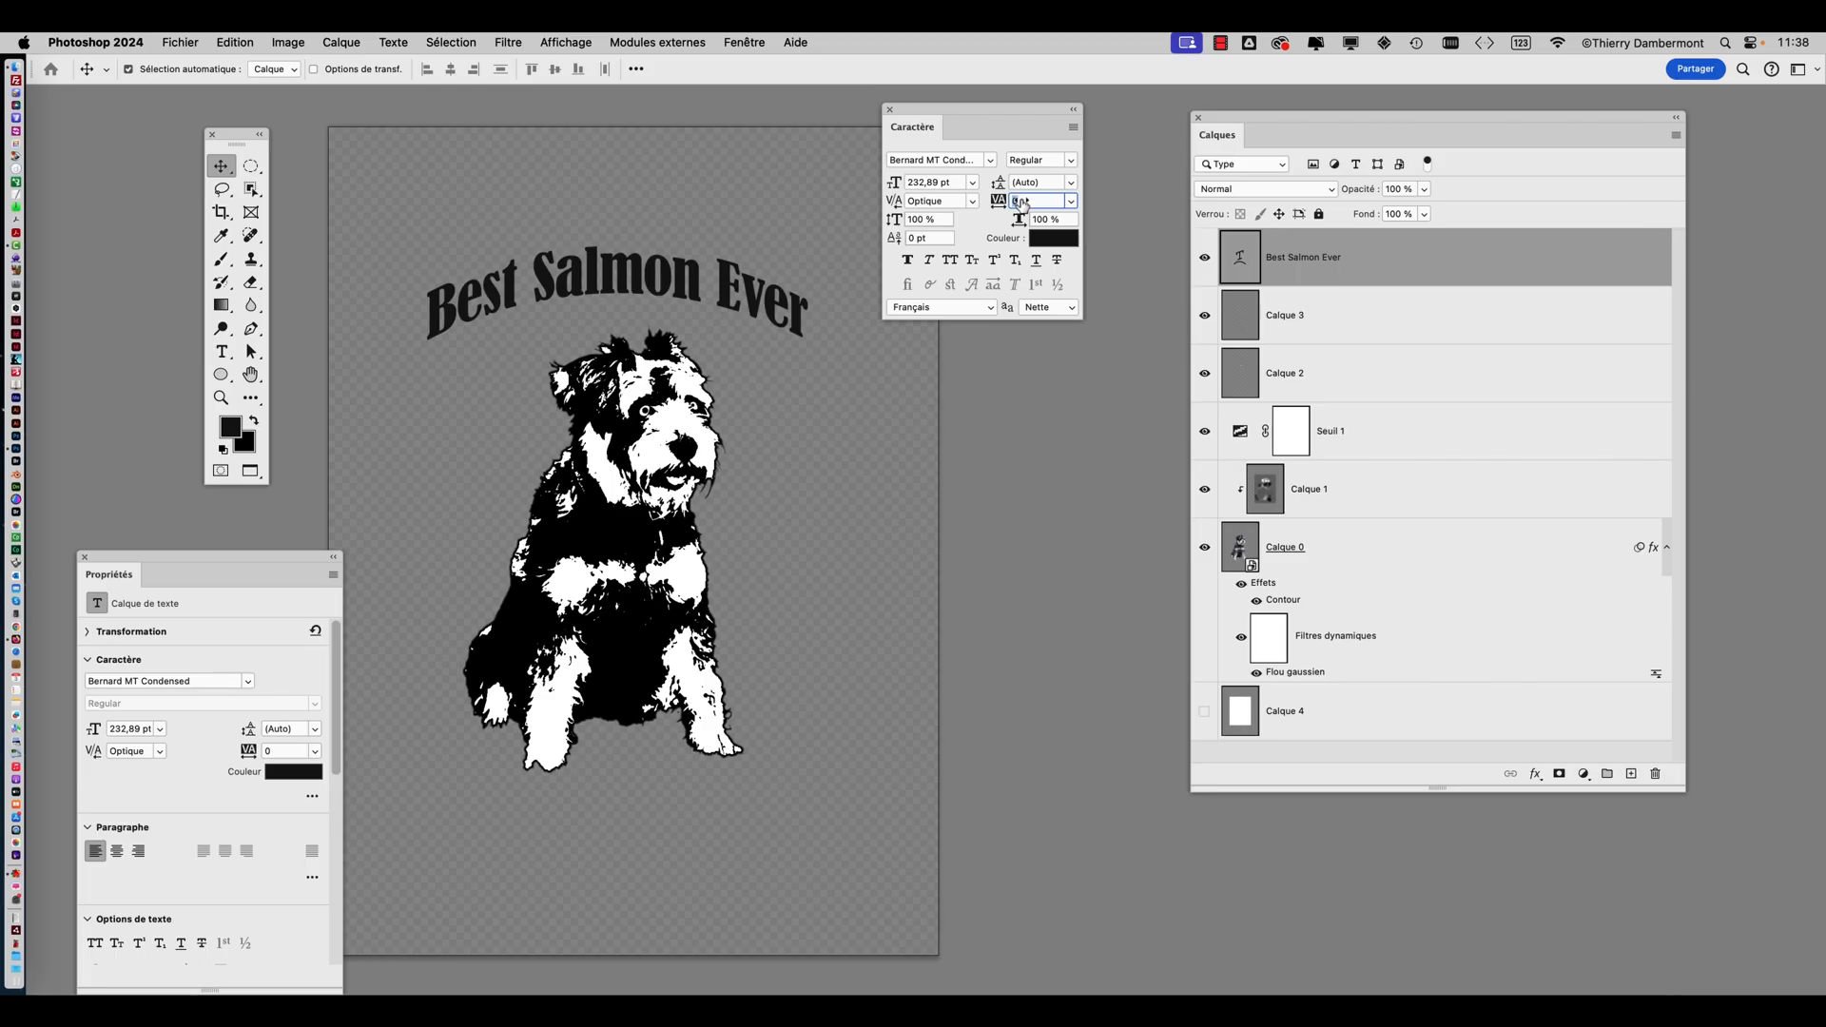
Set the Best Salmon Ever text's tracking to 40 and raise it in increments to 100
text(40)
key(Return)
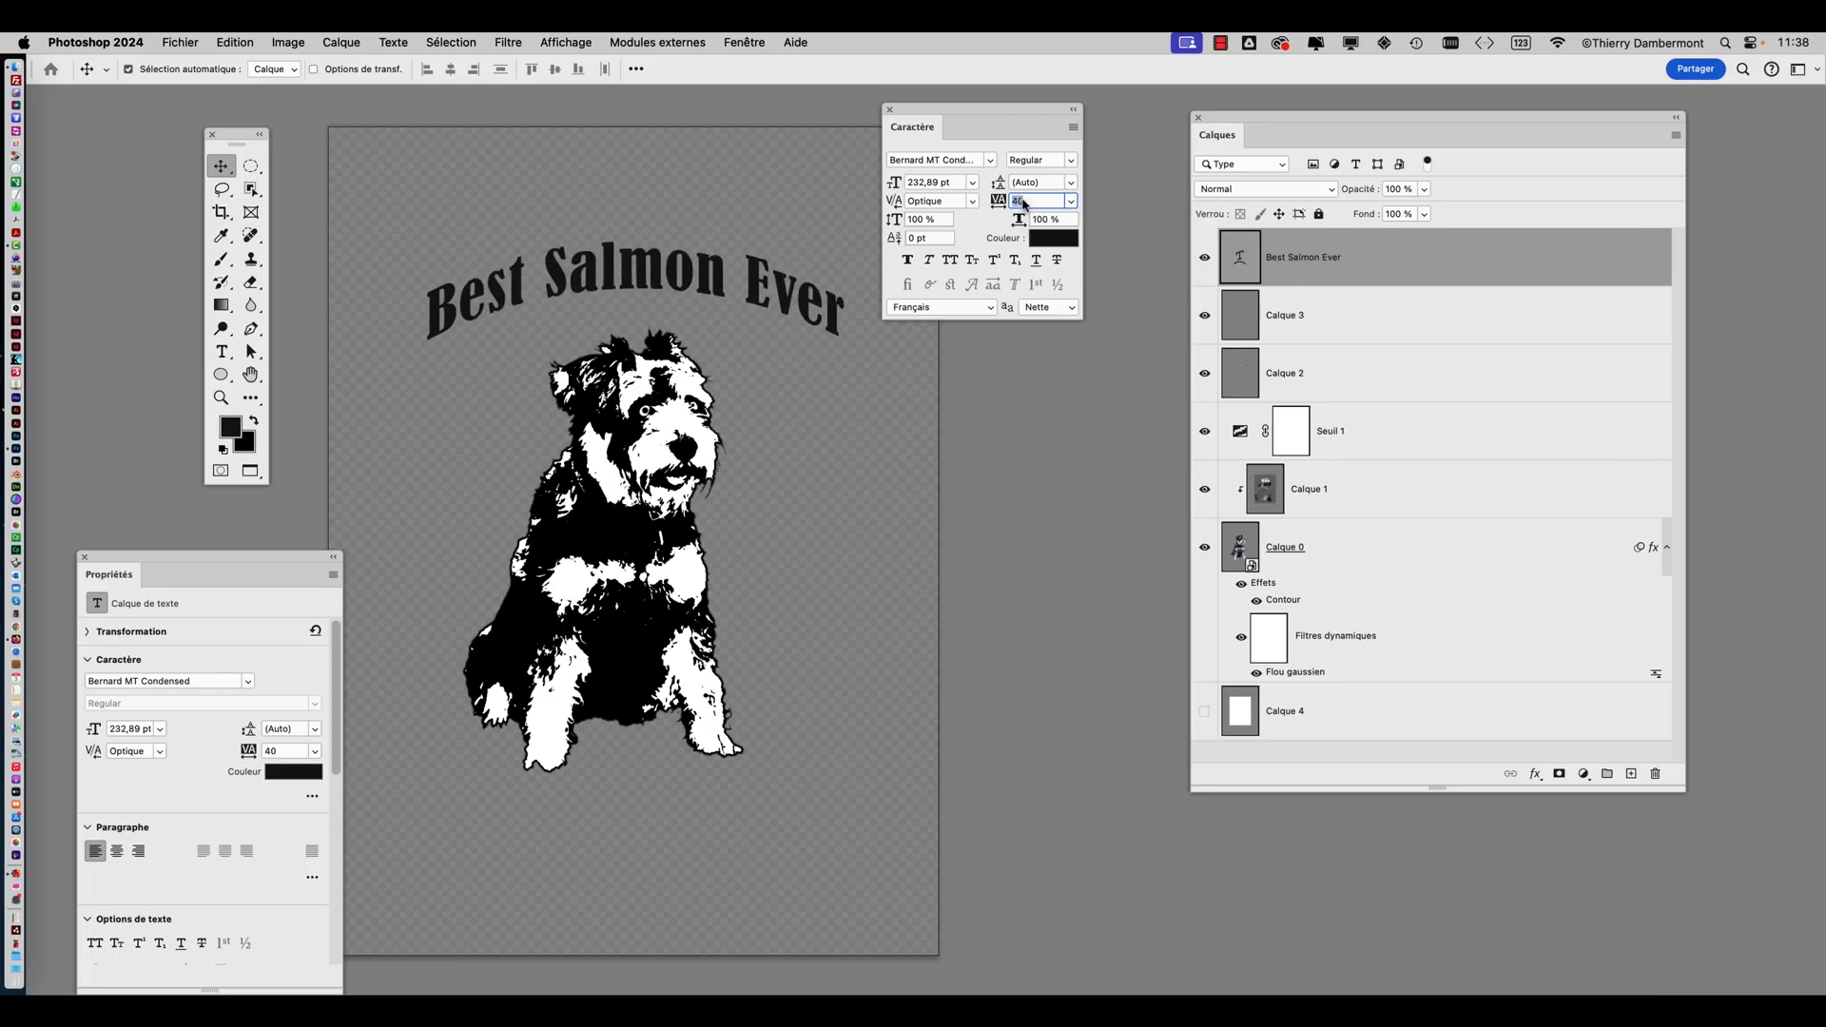
key(Up)
key(Up)
key(Up)
key(Up)
key(Up)
key(Up)
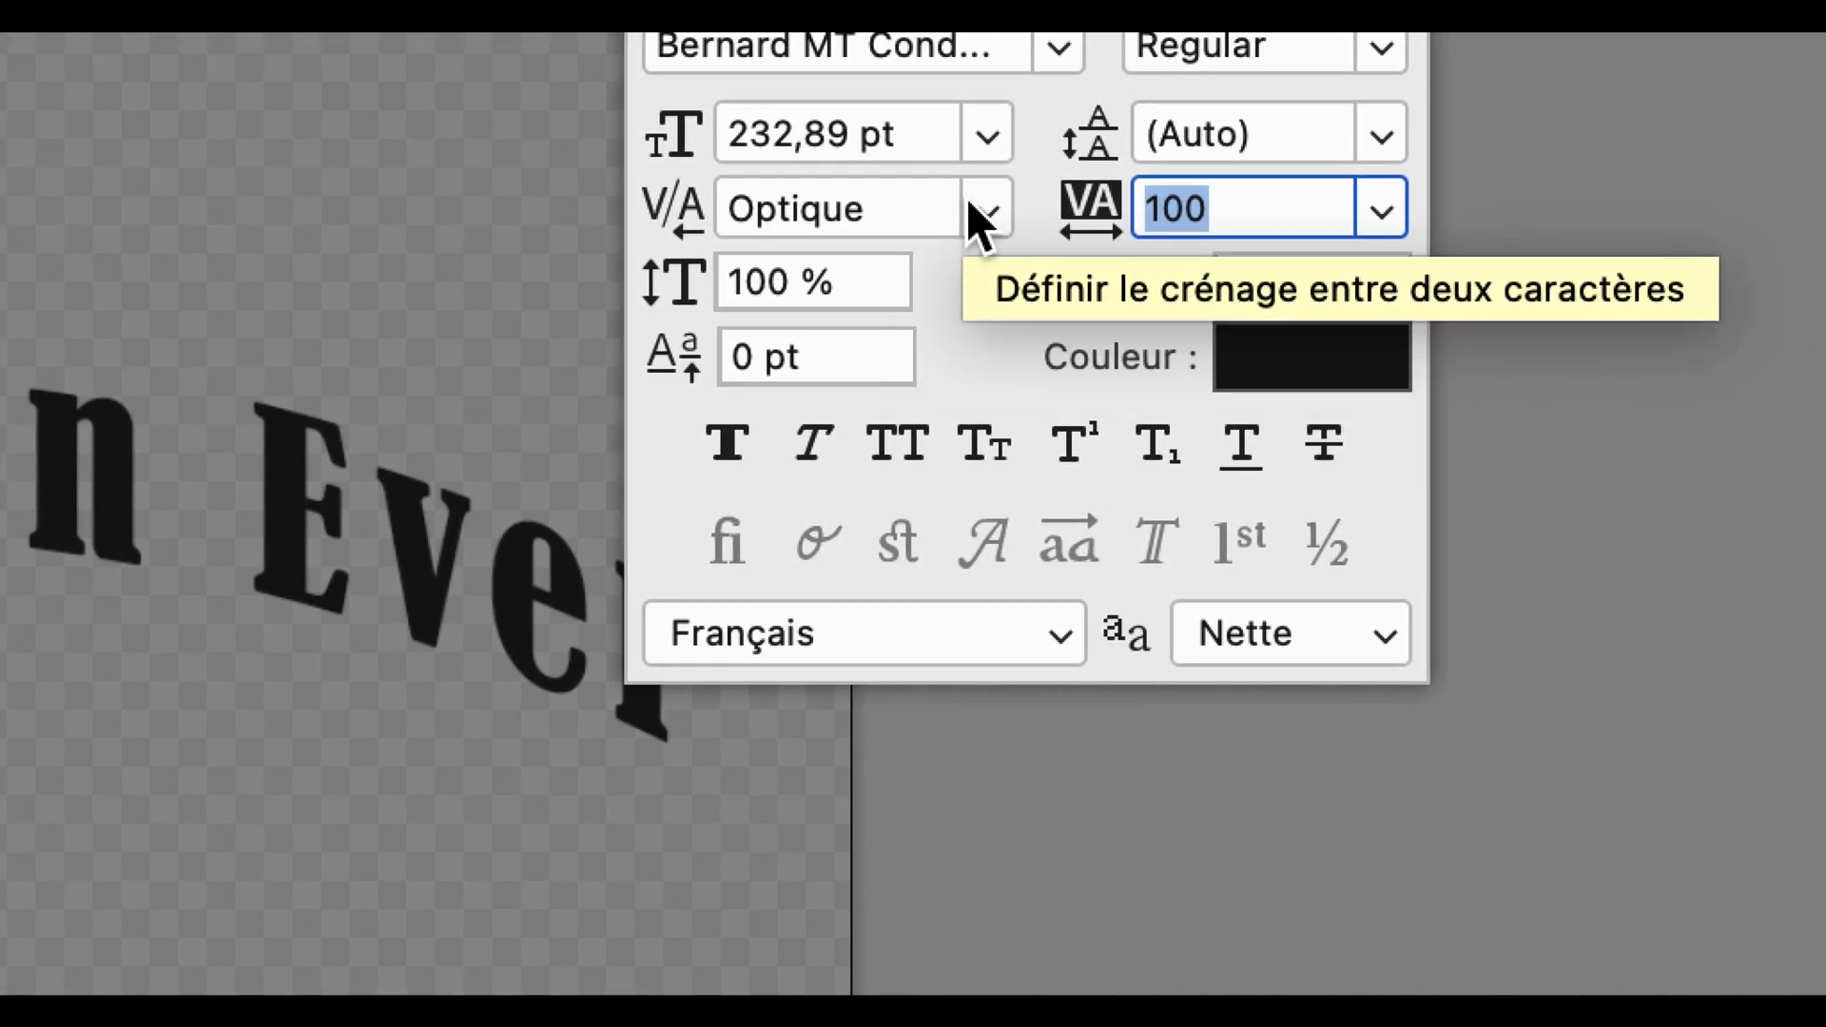
Try Métrique kerning on the Best Salmon Ever text and switch it back to Optique
click(1047, 195)
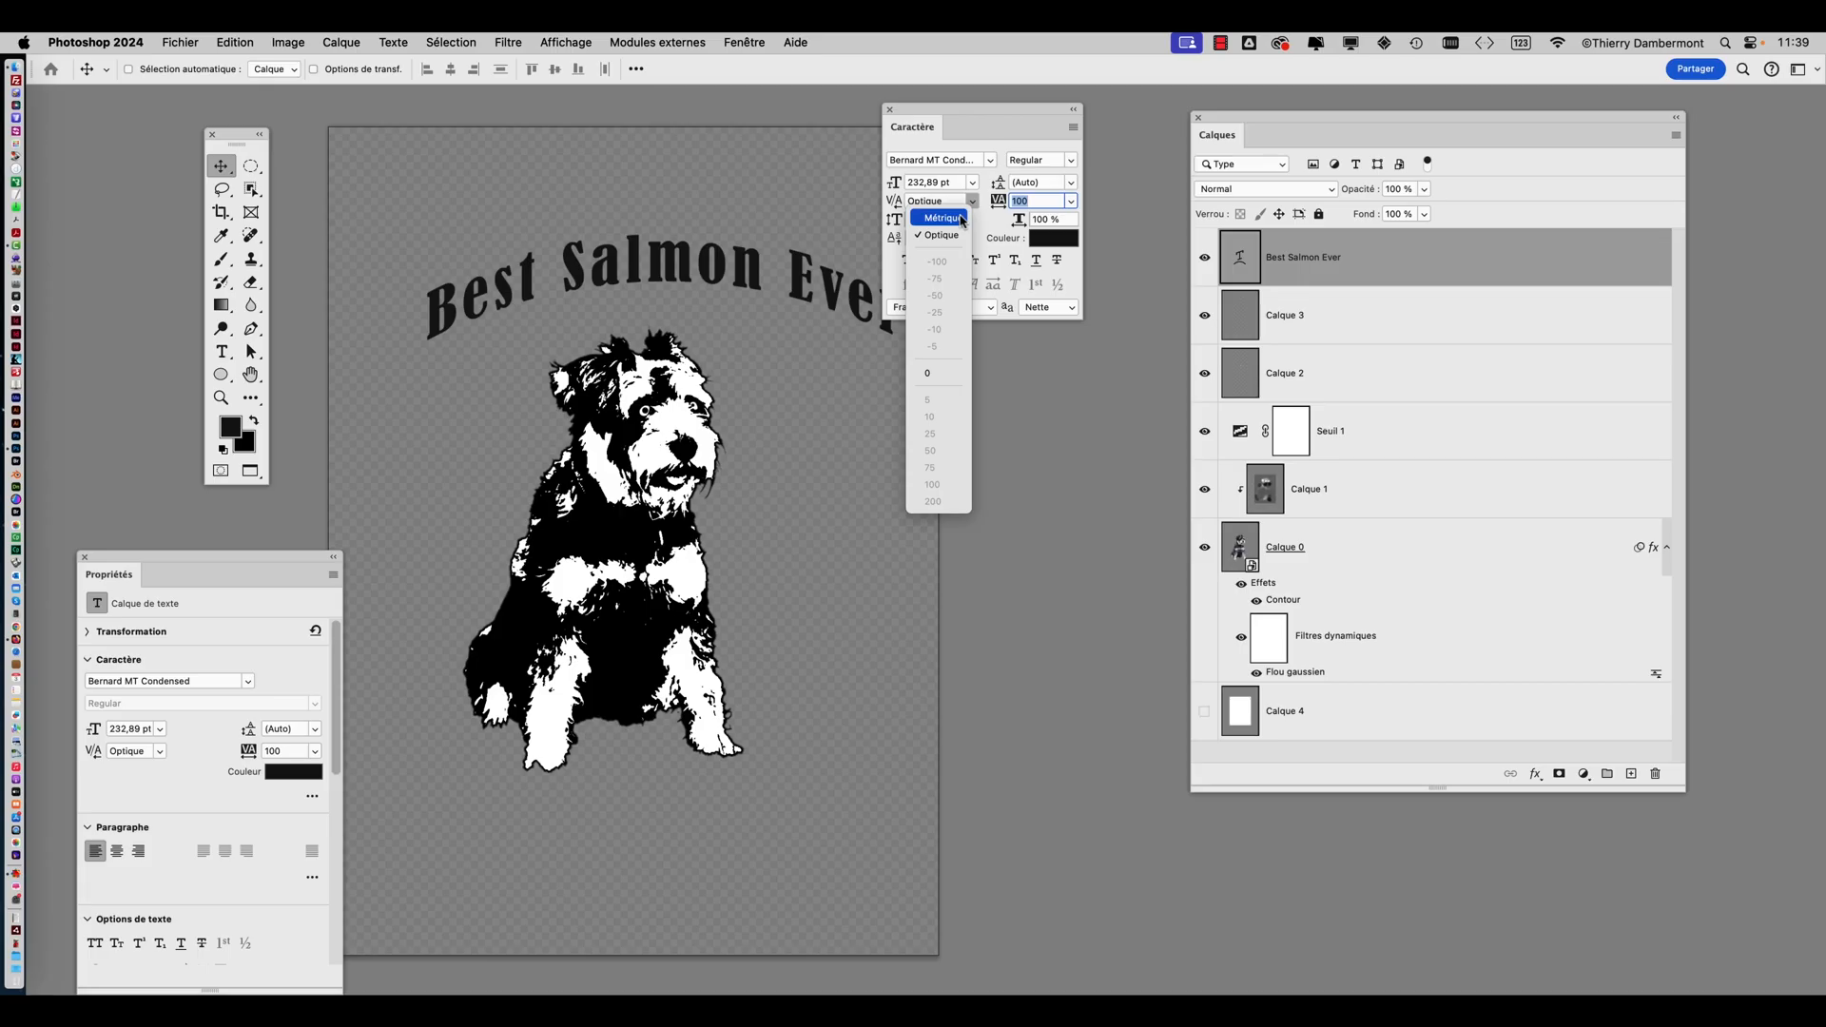
click(962, 220)
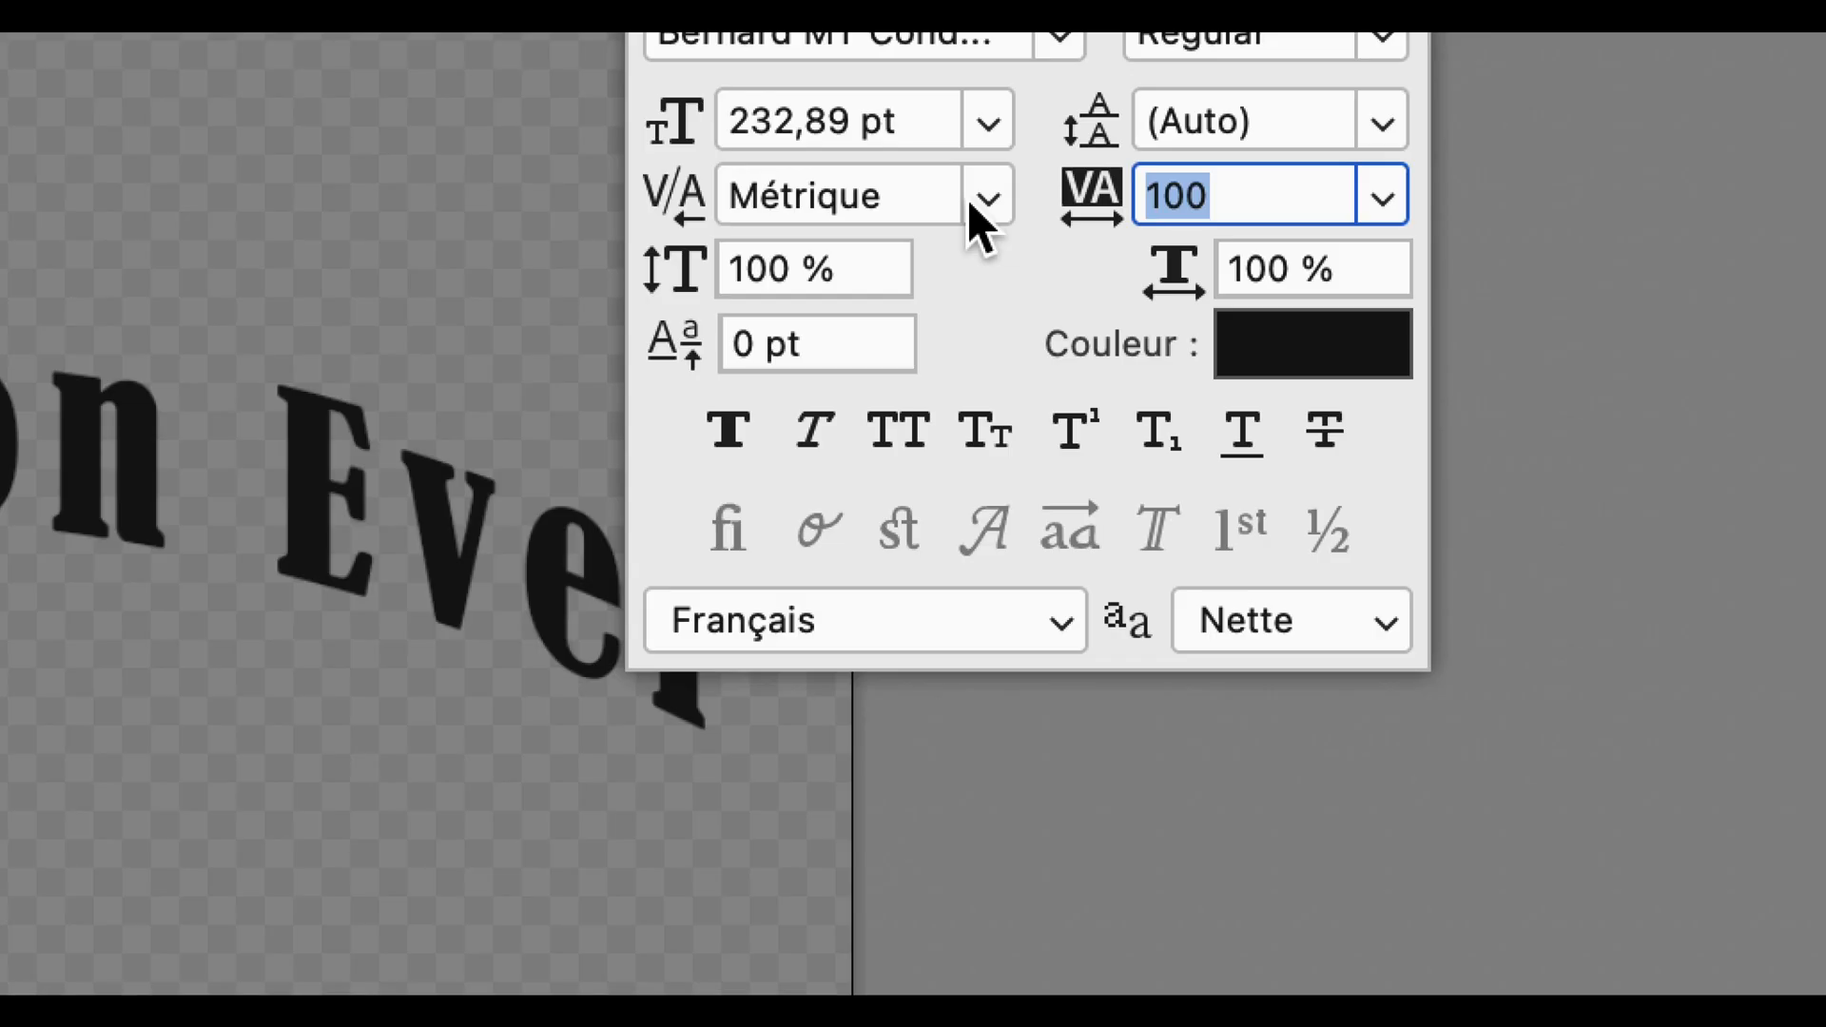
click(968, 203)
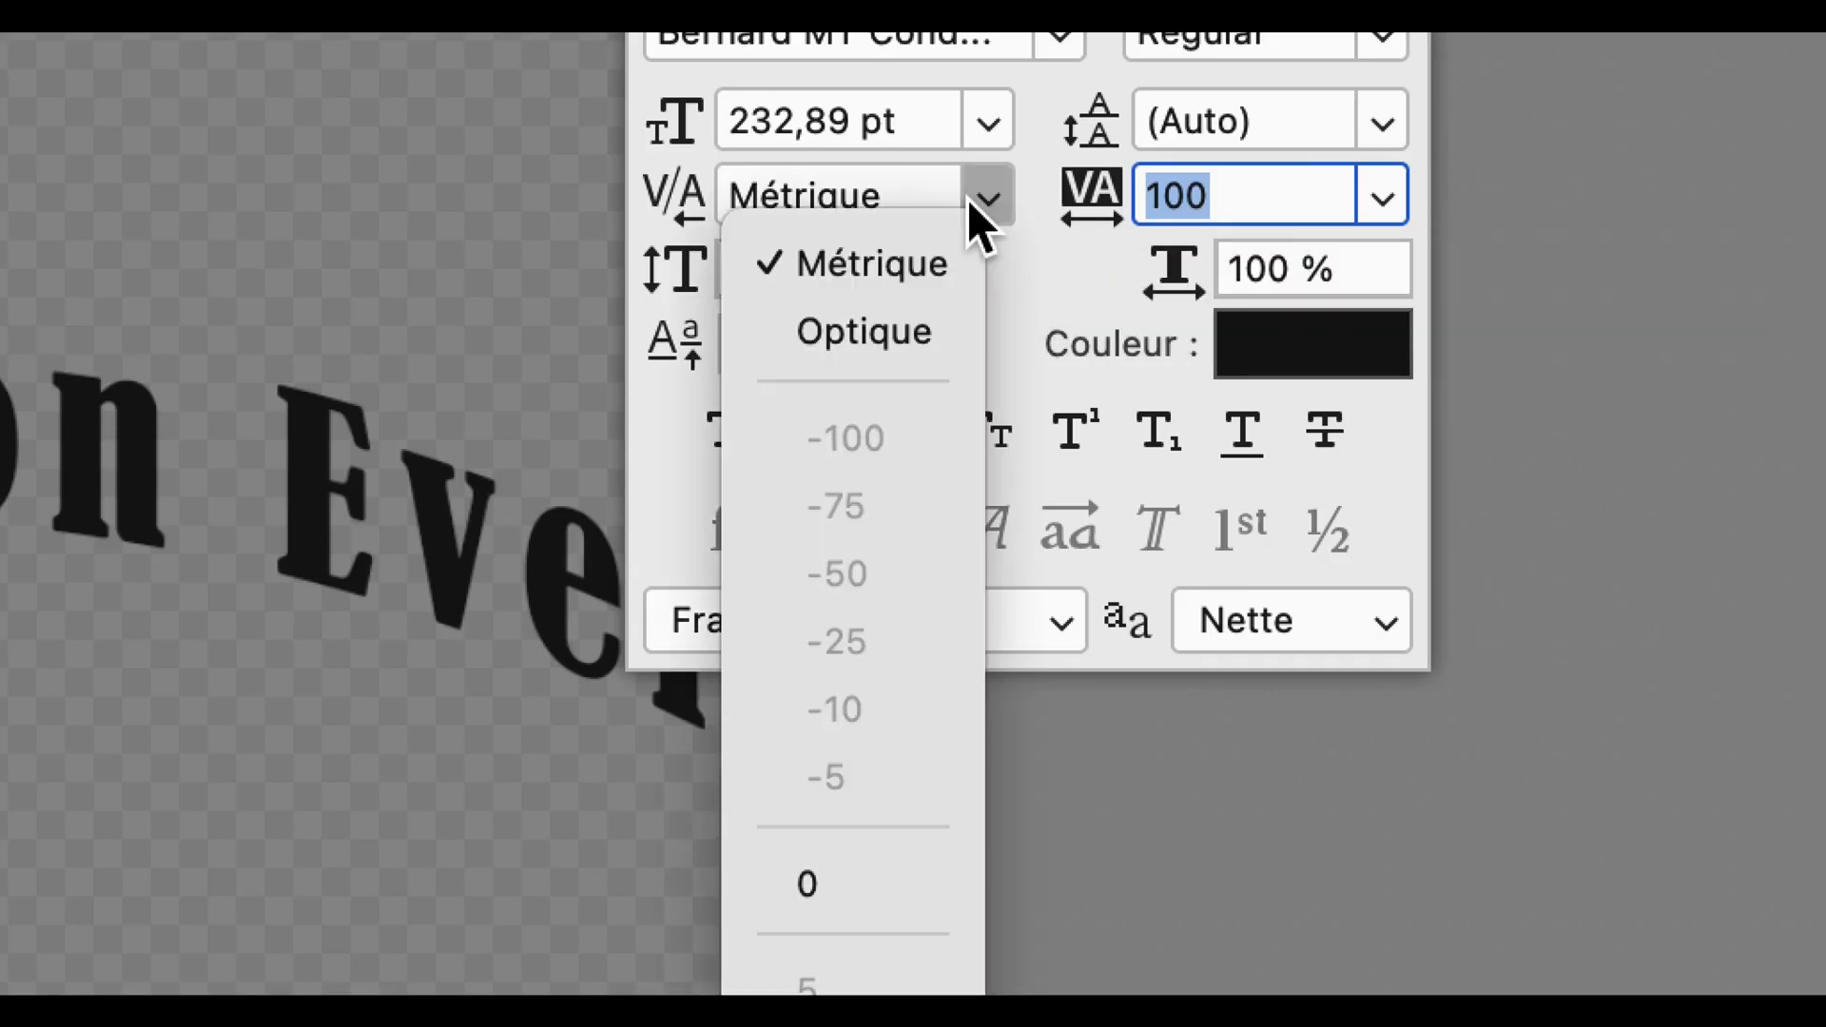
click(956, 227)
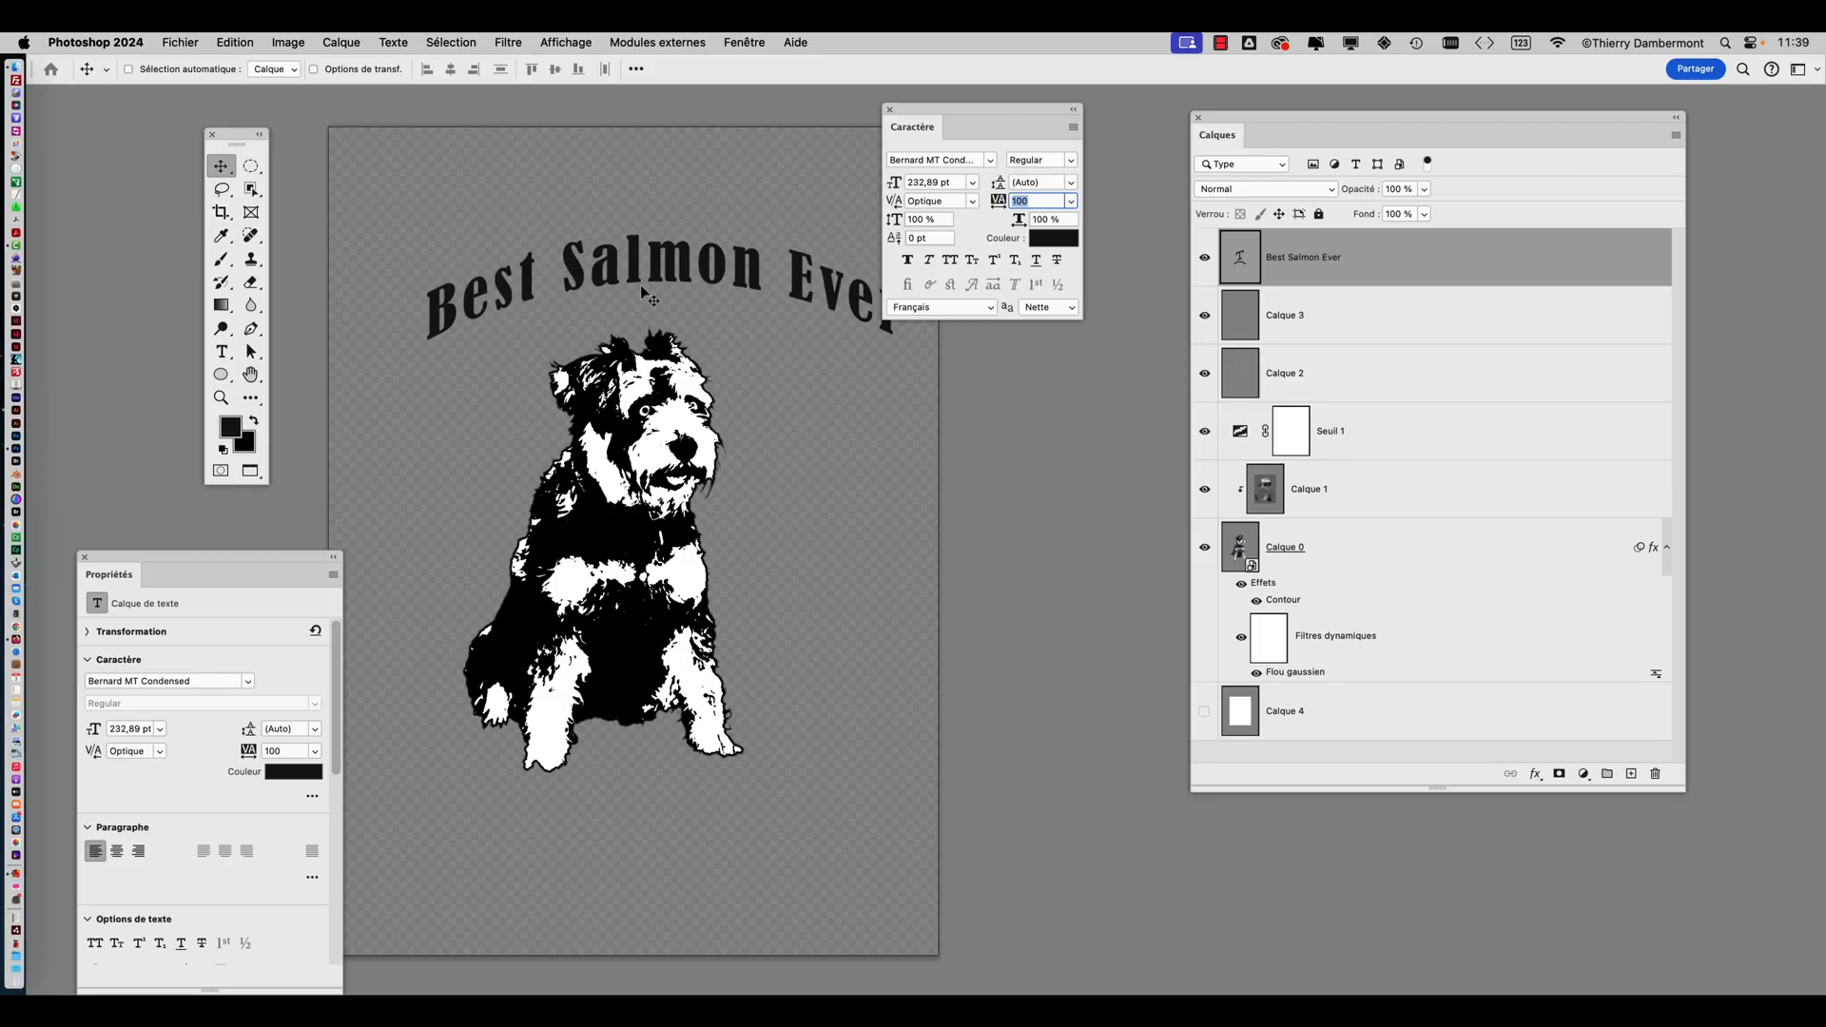
Reposition the arched text centrally above the dog and move the Caractère panel clear of the canvas
mouse_move(642, 289)
mouse_down()
mouse_move(583, 286)
mouse_move(638, 284)
mouse_up()
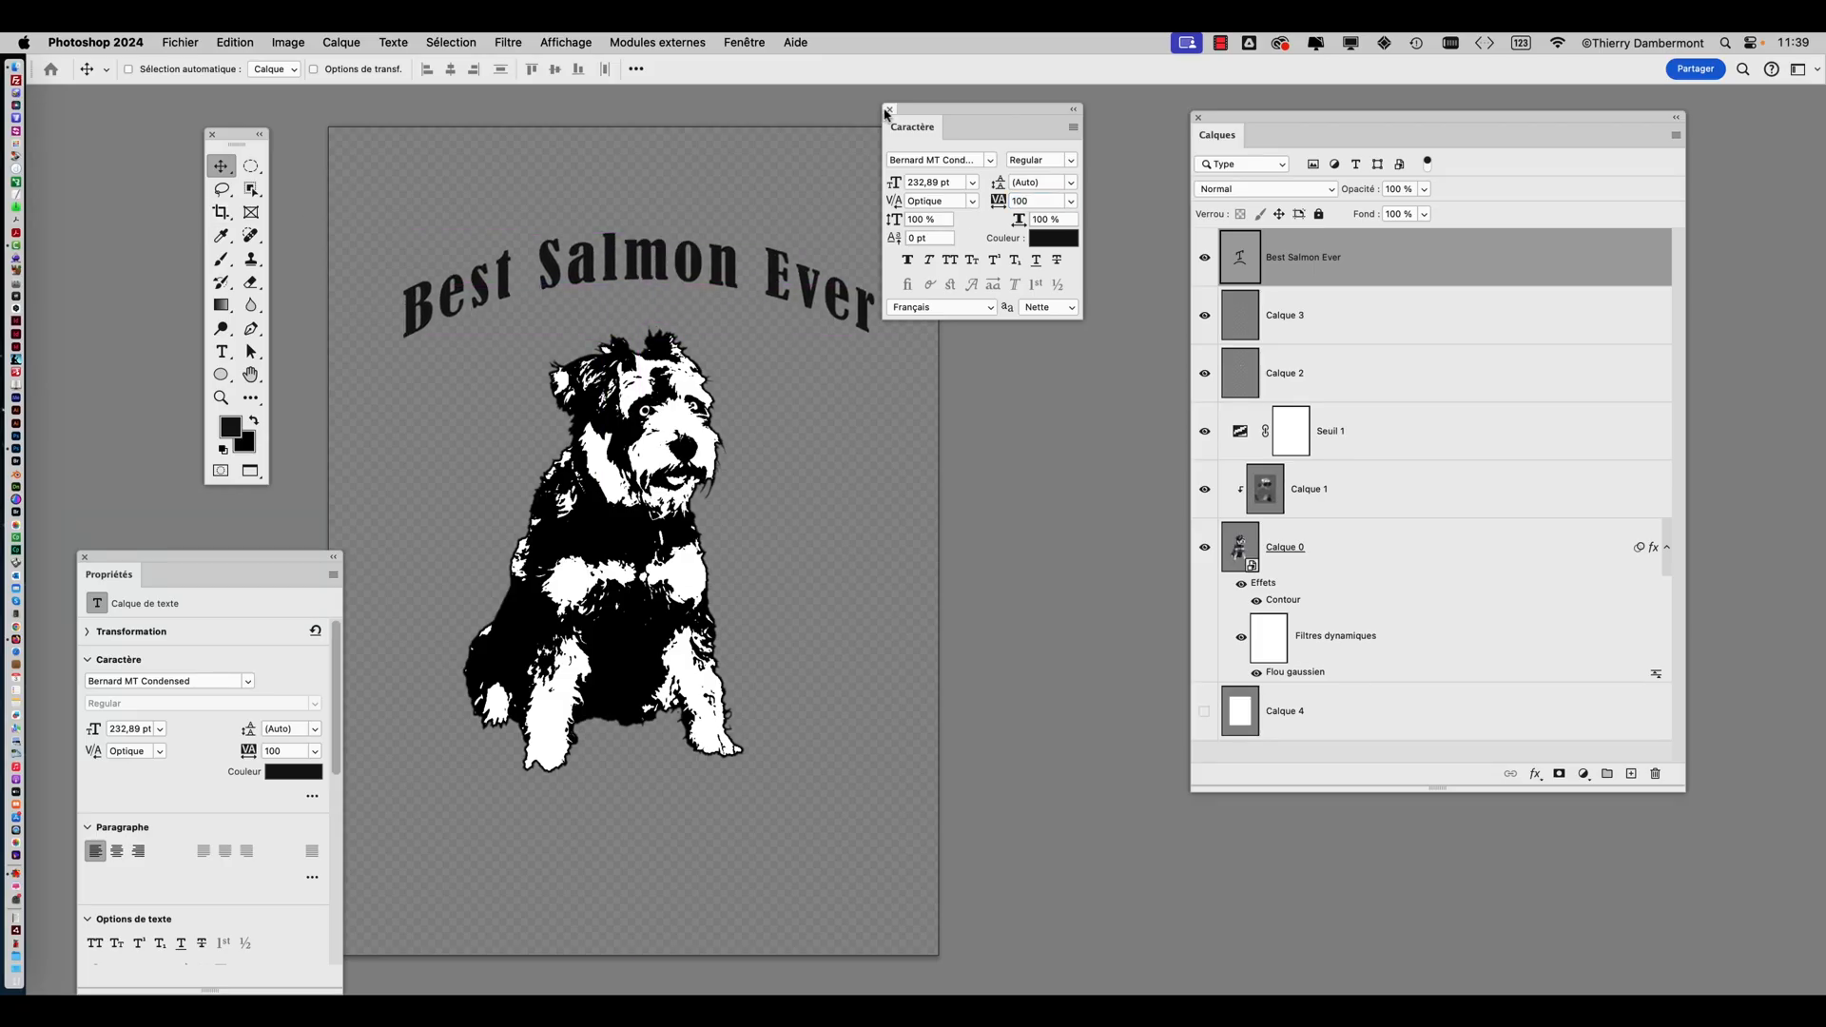
drag(913, 110, 1119, 133)
mouse_move(715, 274)
mouse_down()
mouse_move(738, 252)
mouse_move(708, 291)
mouse_up()
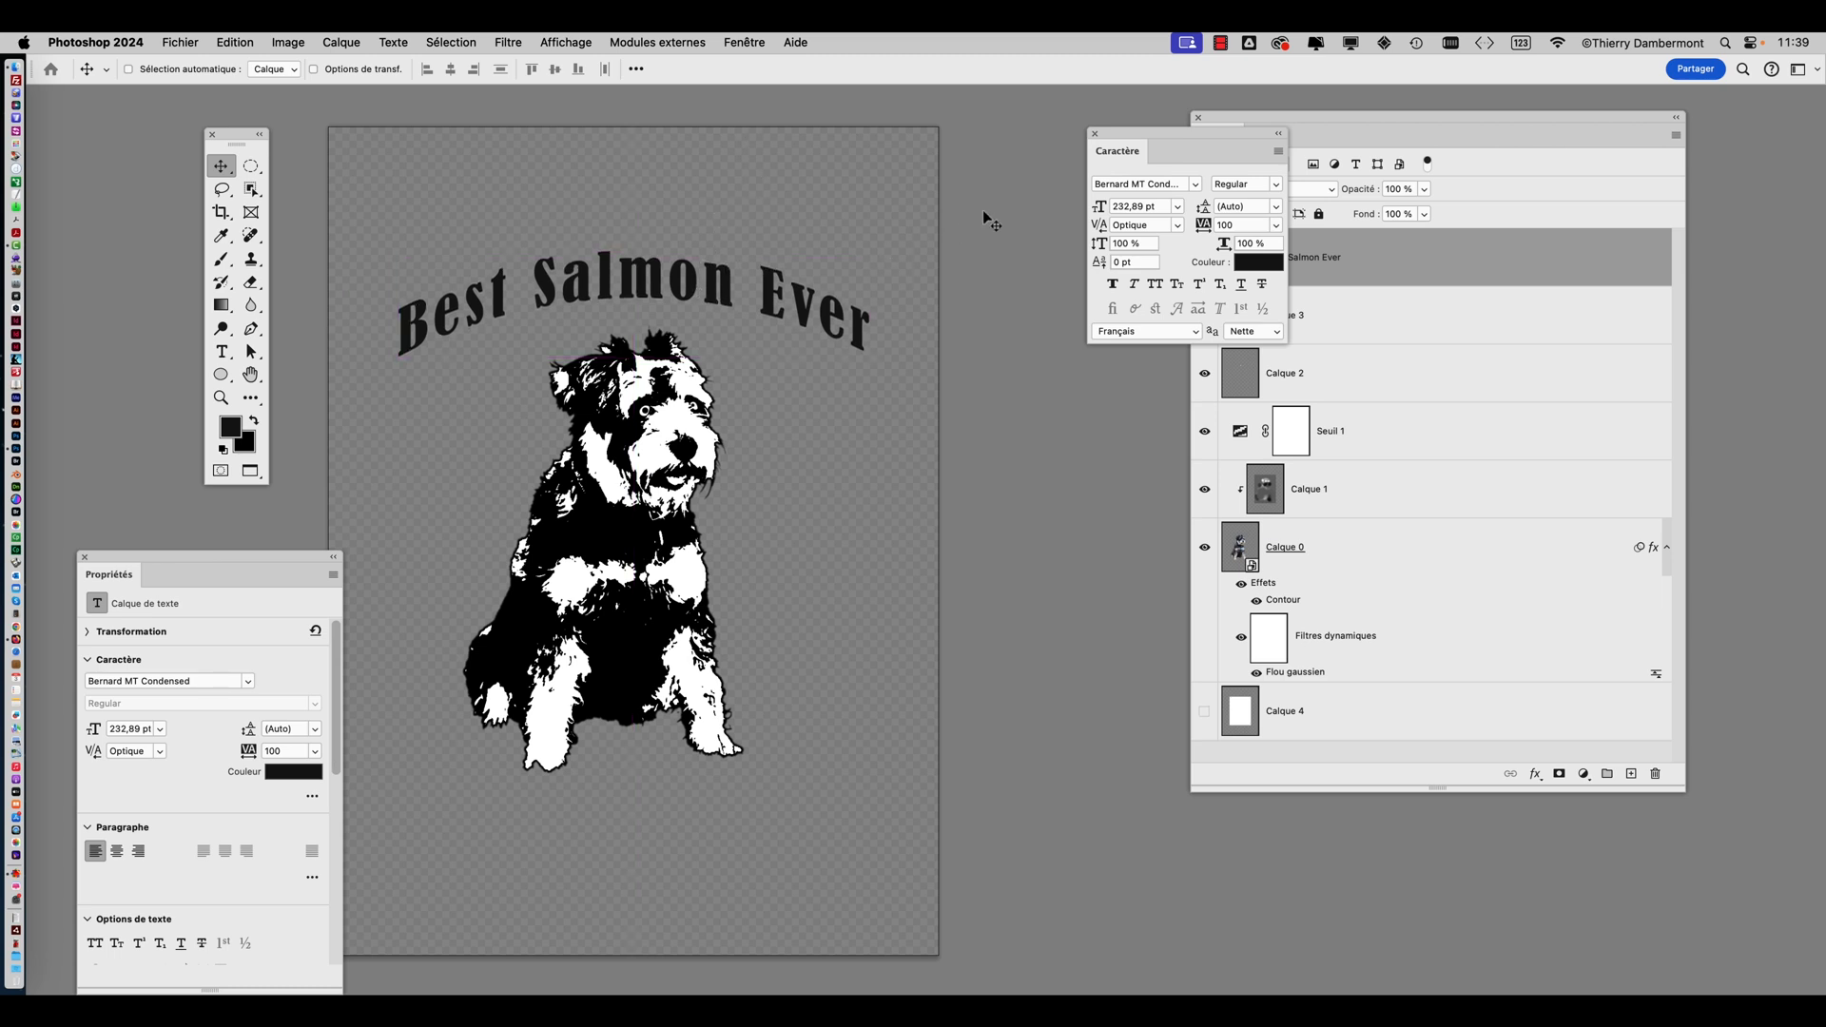
Try the arched text closer to the dog's head and nudge it back up to its previous height
key(shift+Down)
key(shift+Down)
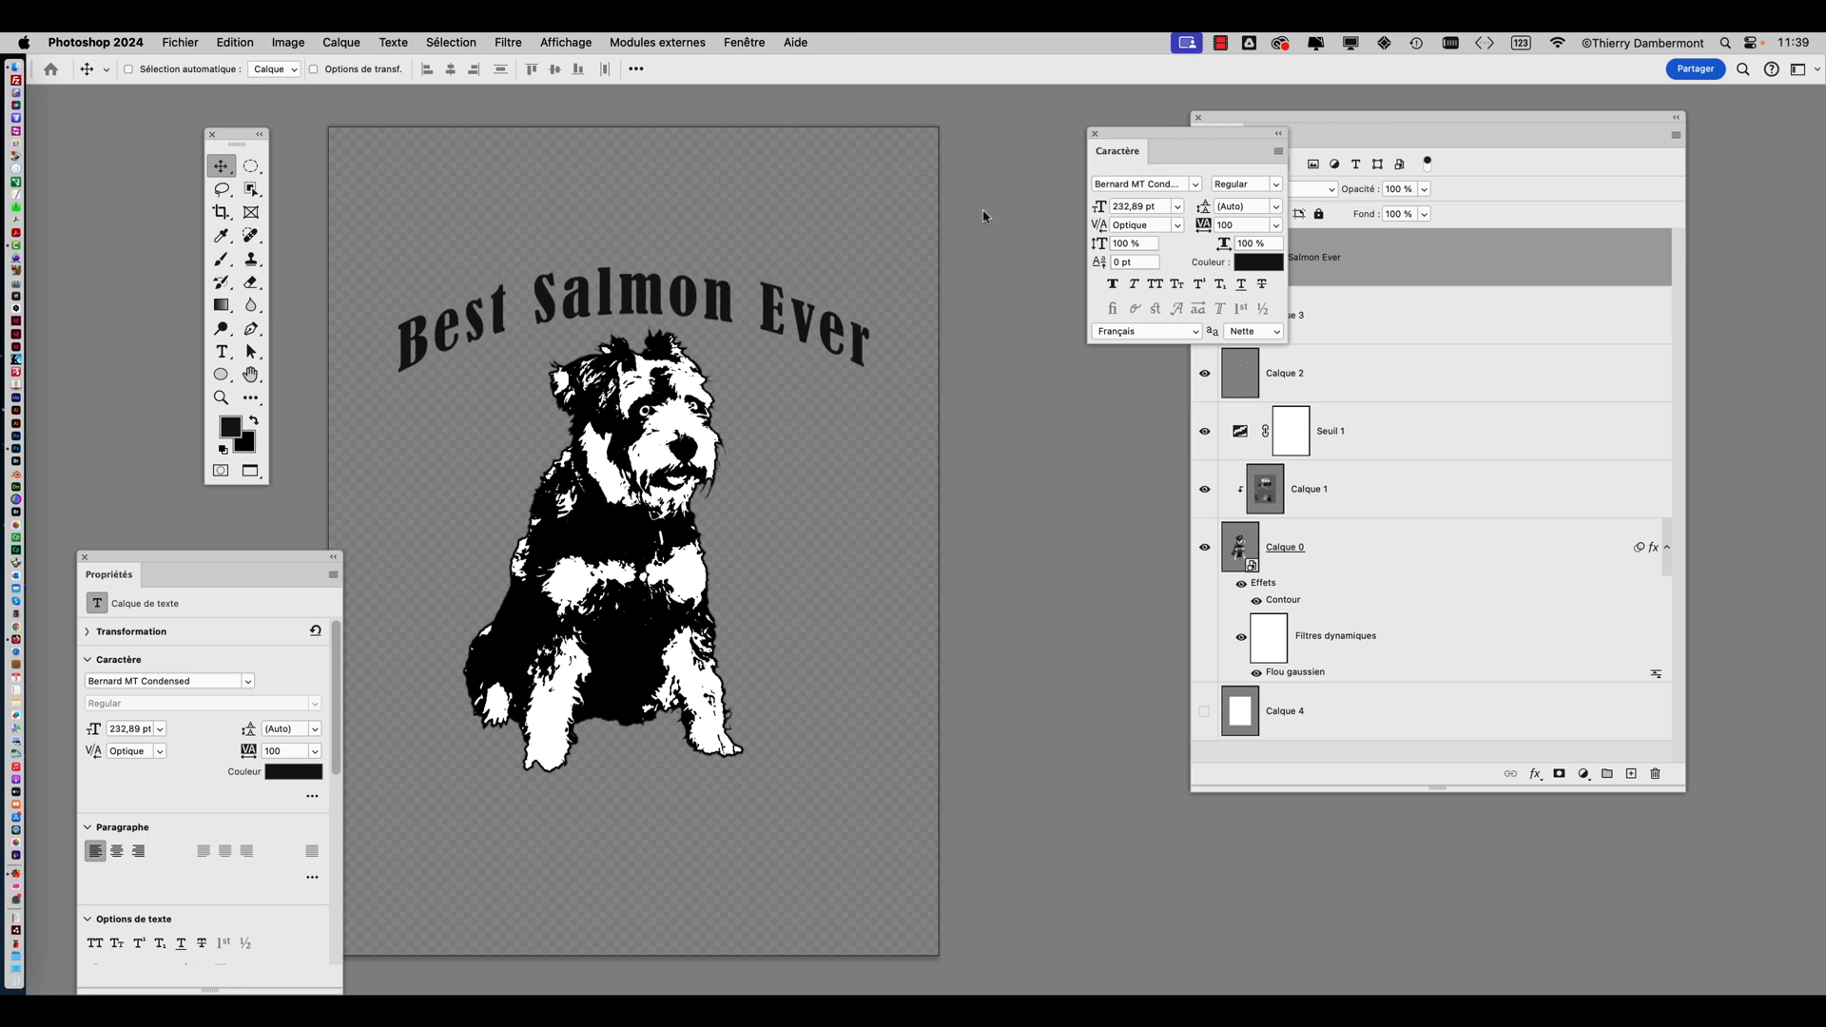
key(shift+Up)
key(shift+Up)
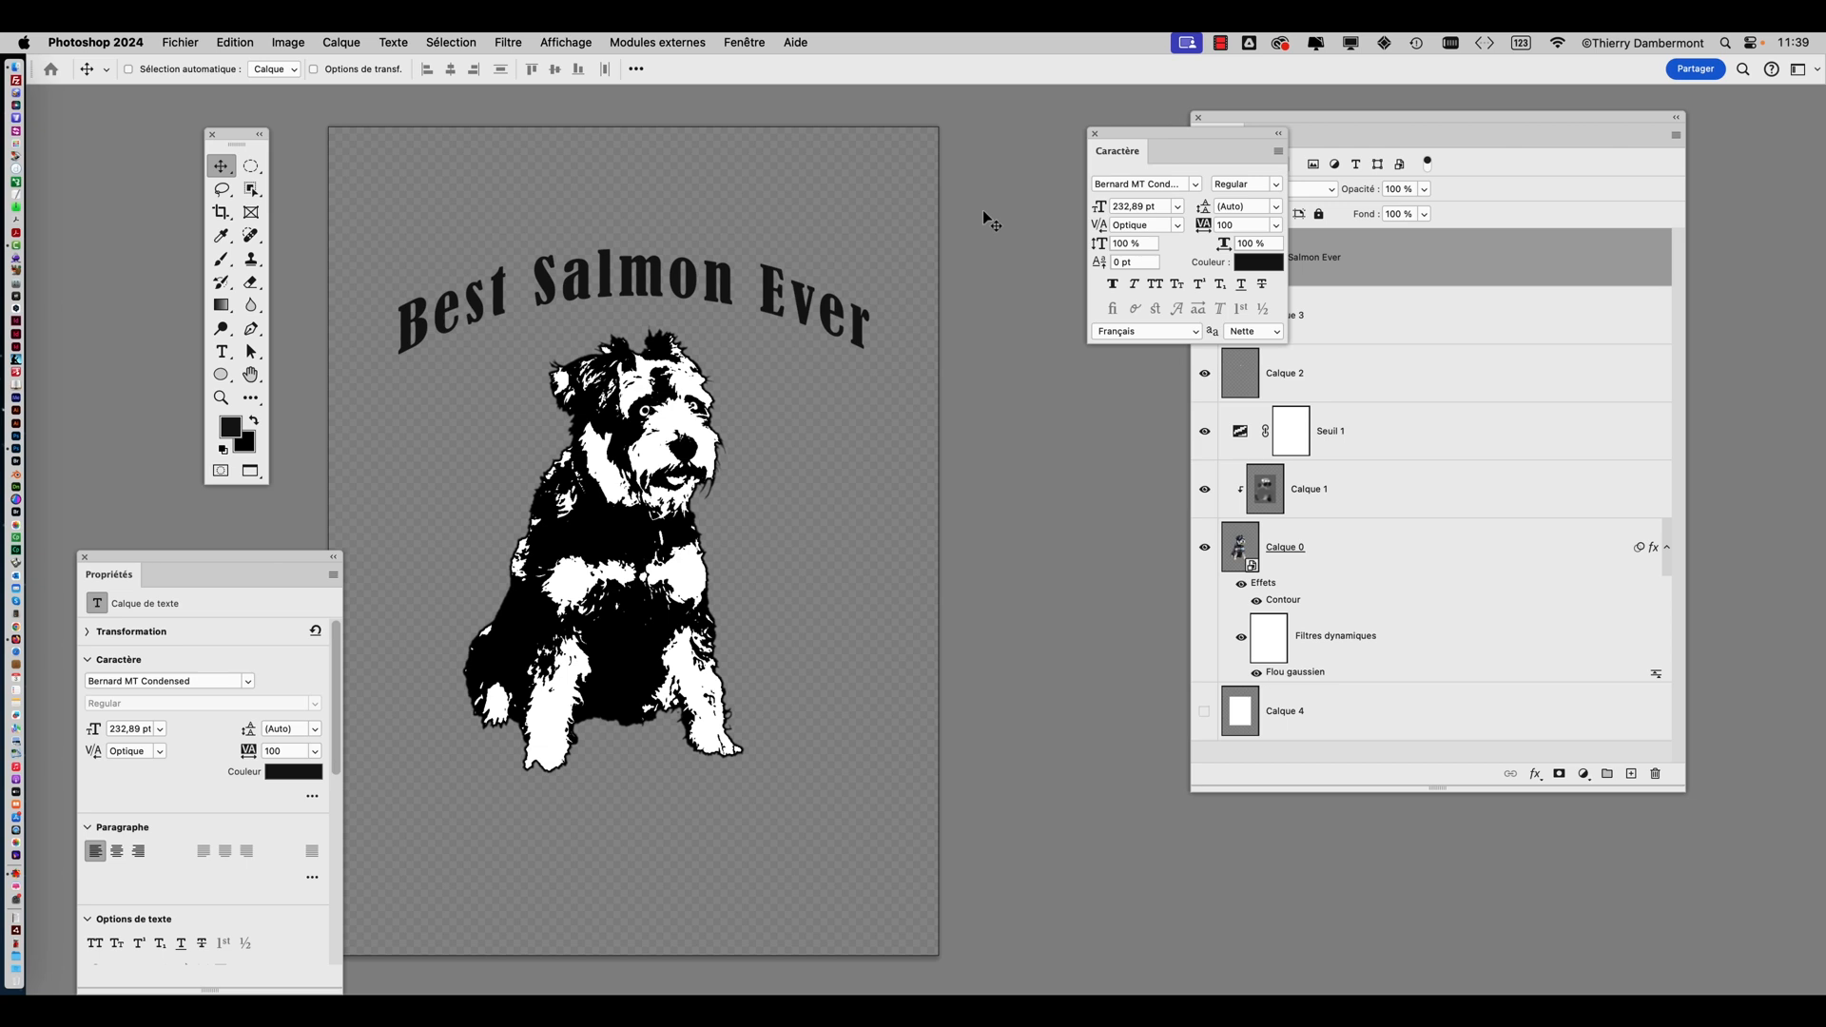
Bring the Caractère panel beside the text and try a font size of 266 pt on Best Salmon Ever
click(1176, 207)
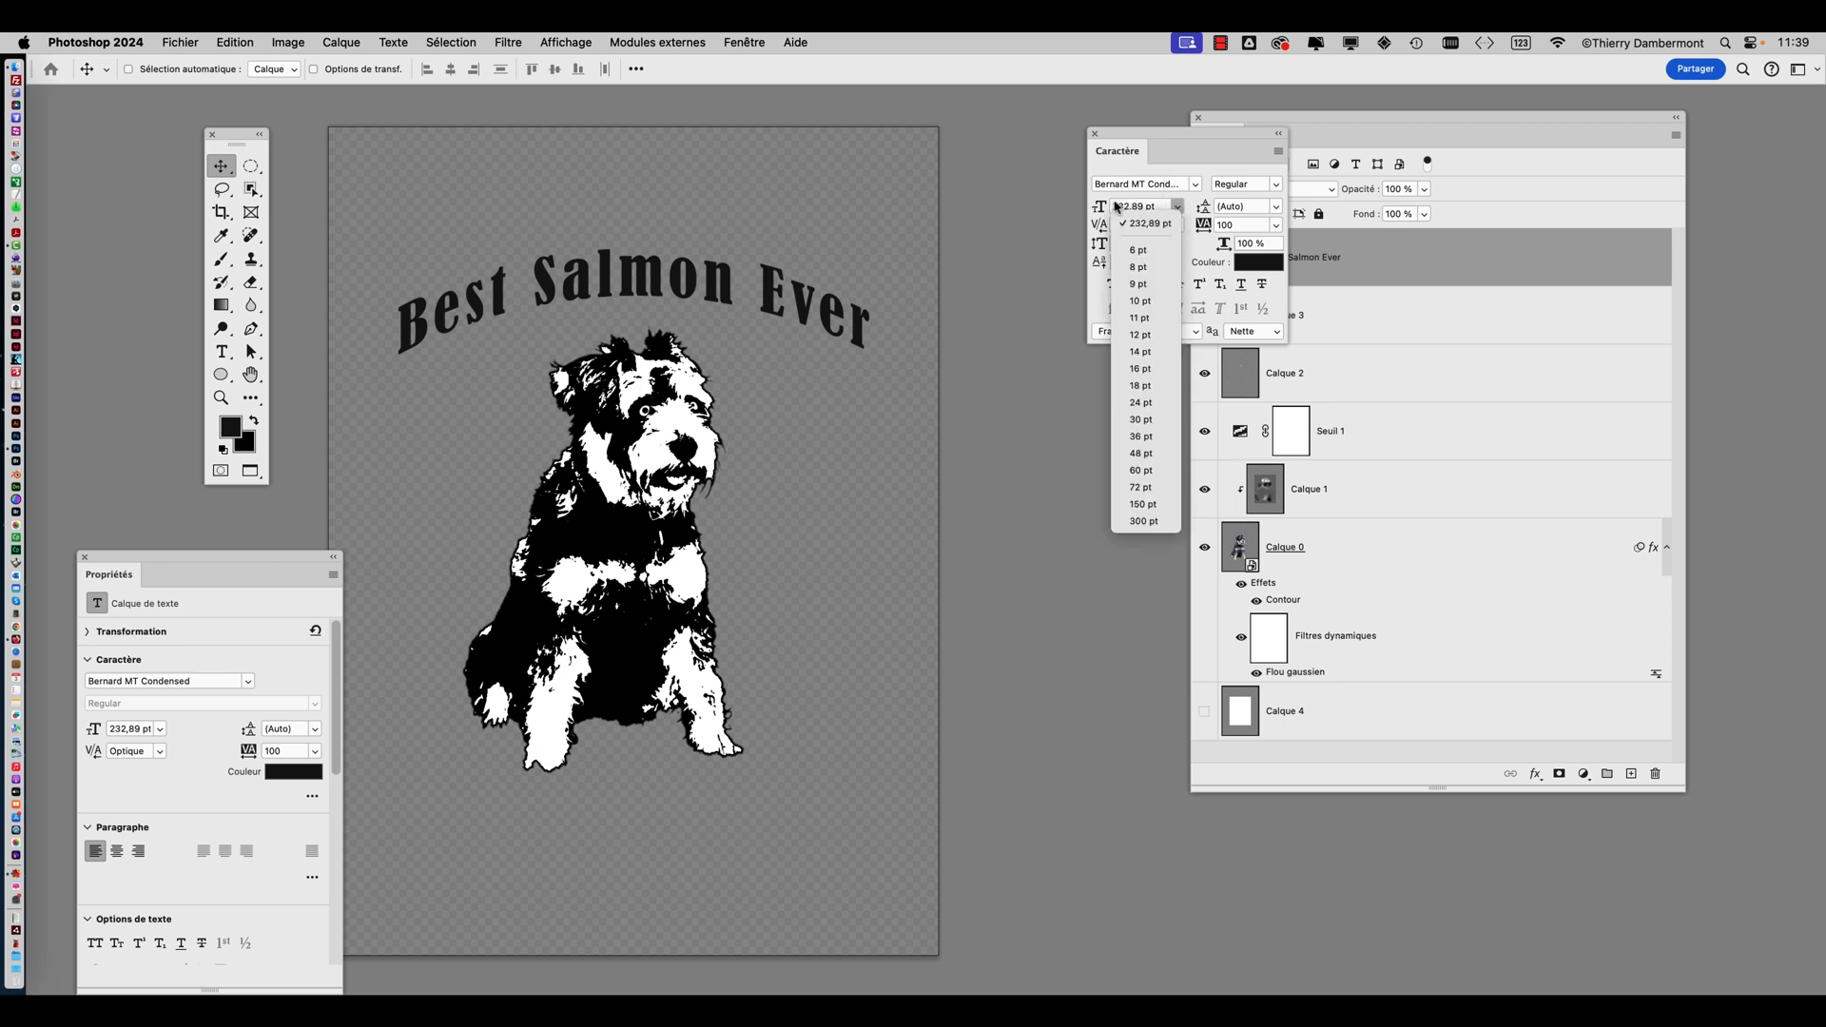
click(1106, 143)
drag(1106, 142, 918, 204)
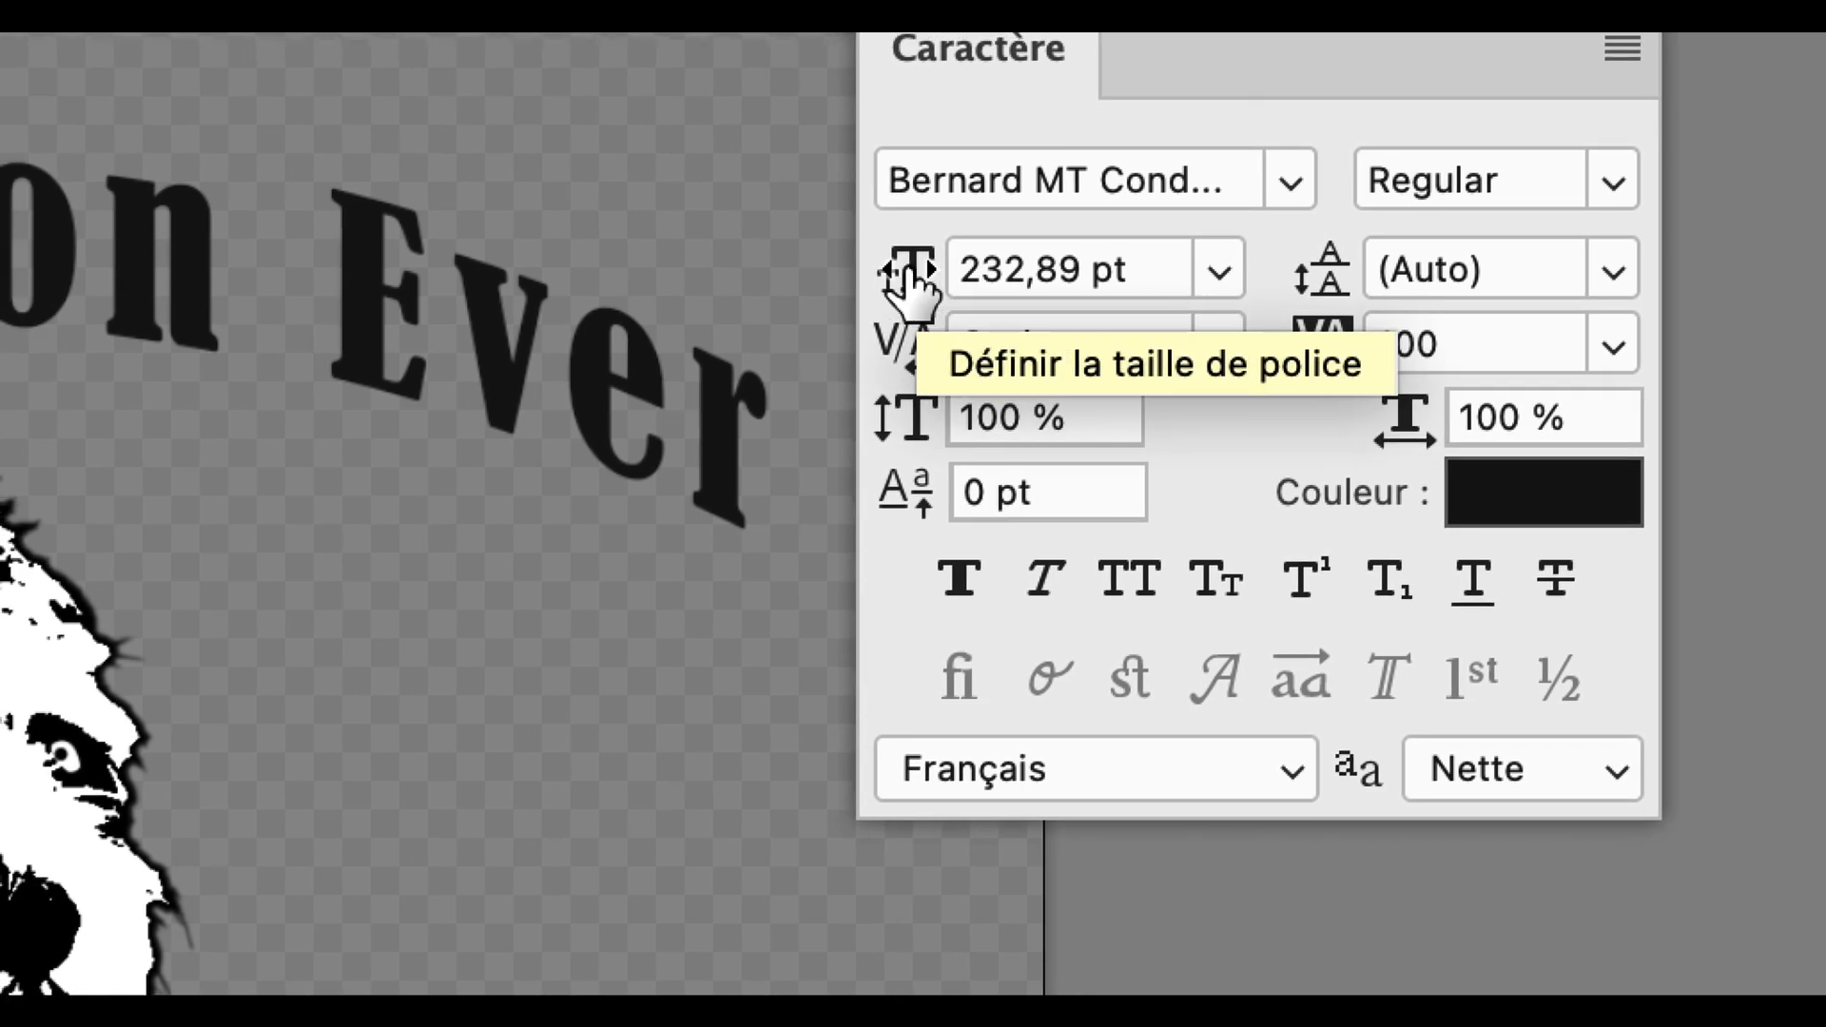
mouse_move(911, 285)
mouse_down()
mouse_move(956, 286)
mouse_move(919, 283)
mouse_up()
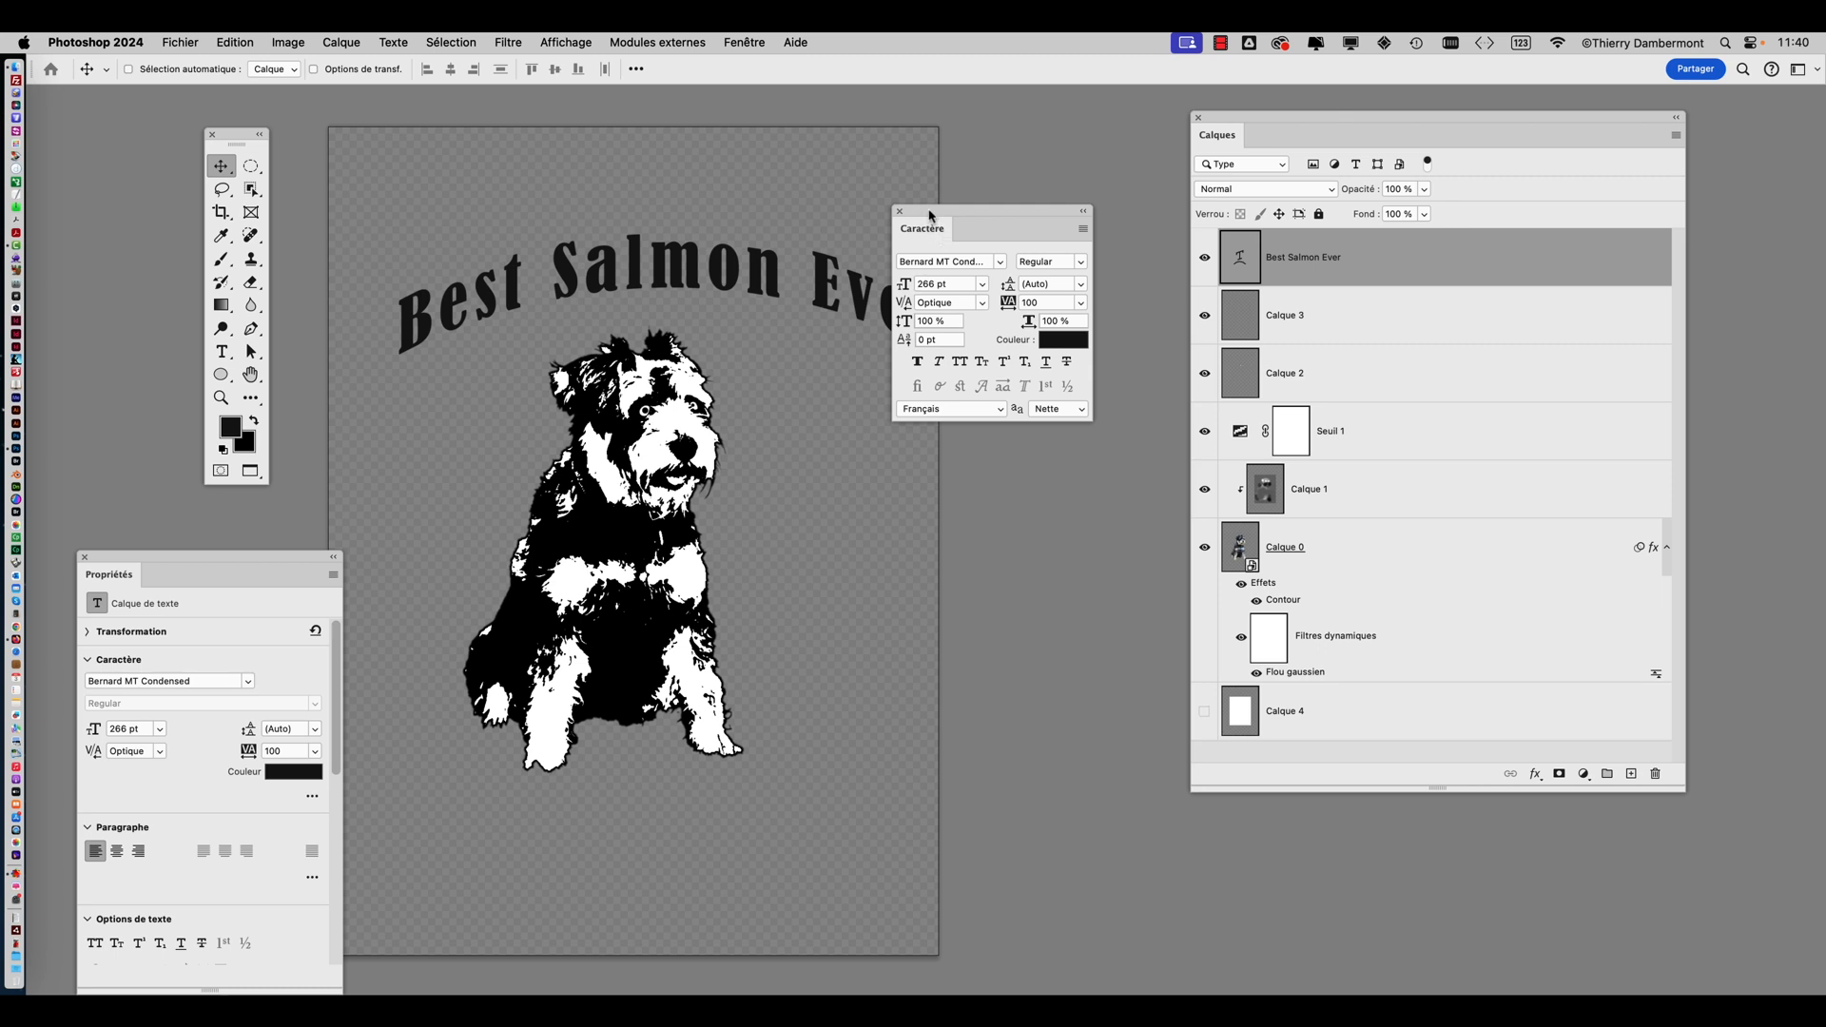
Move the Caractère panel off the canvas, scale the arched text to about 83% and center it above the dog's head
drag(931, 216, 1080, 200)
key(ctrl+t)
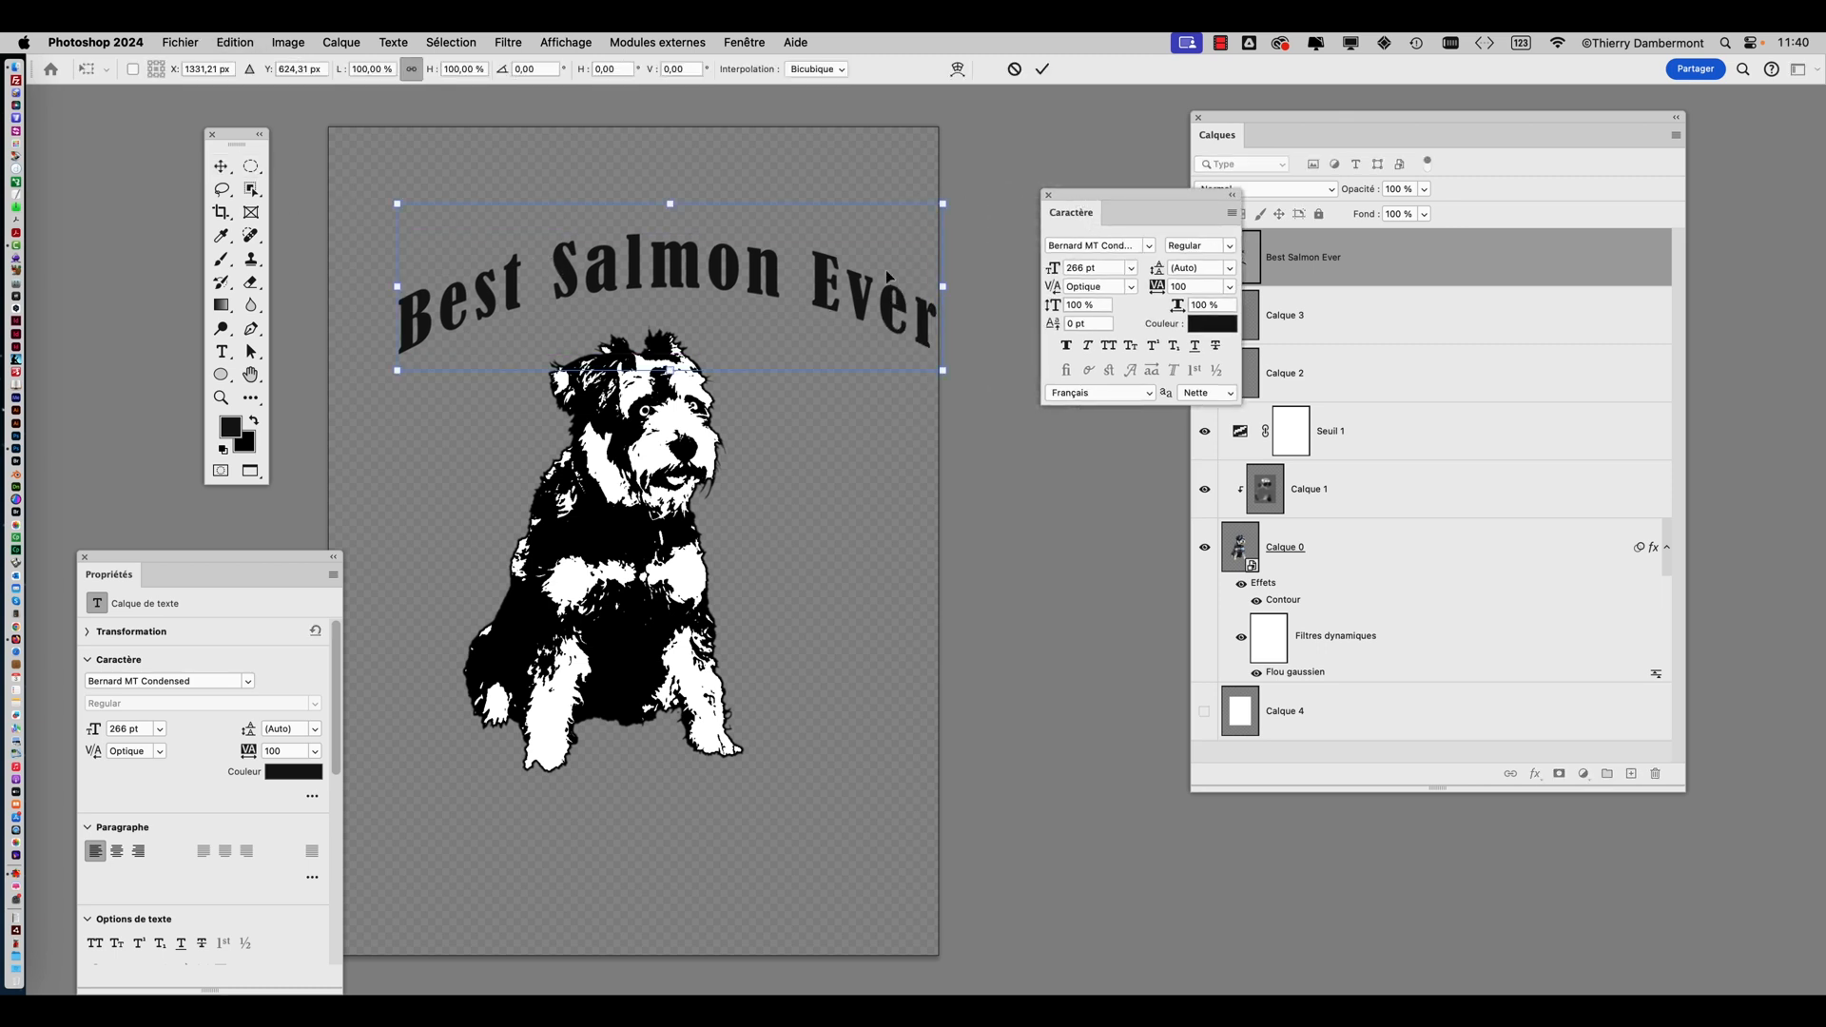
drag(944, 203, 849, 233)
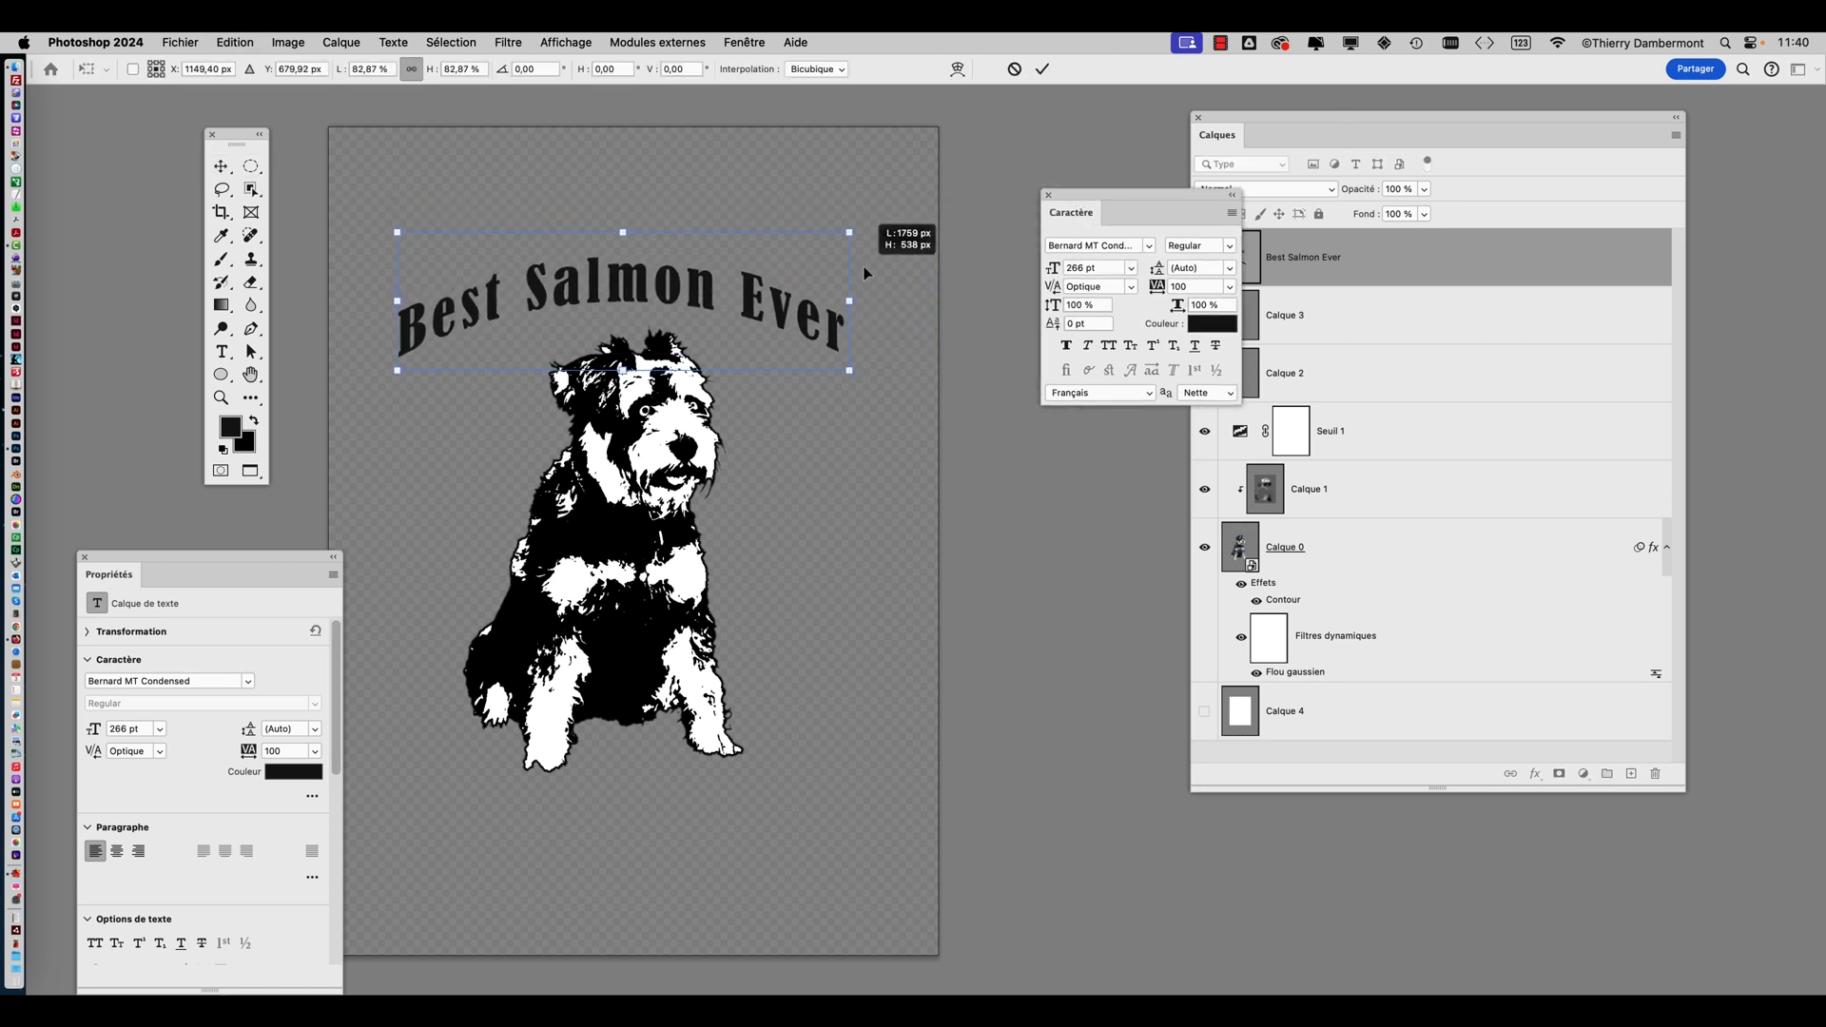
drag(688, 303, 666, 273)
key(Return)
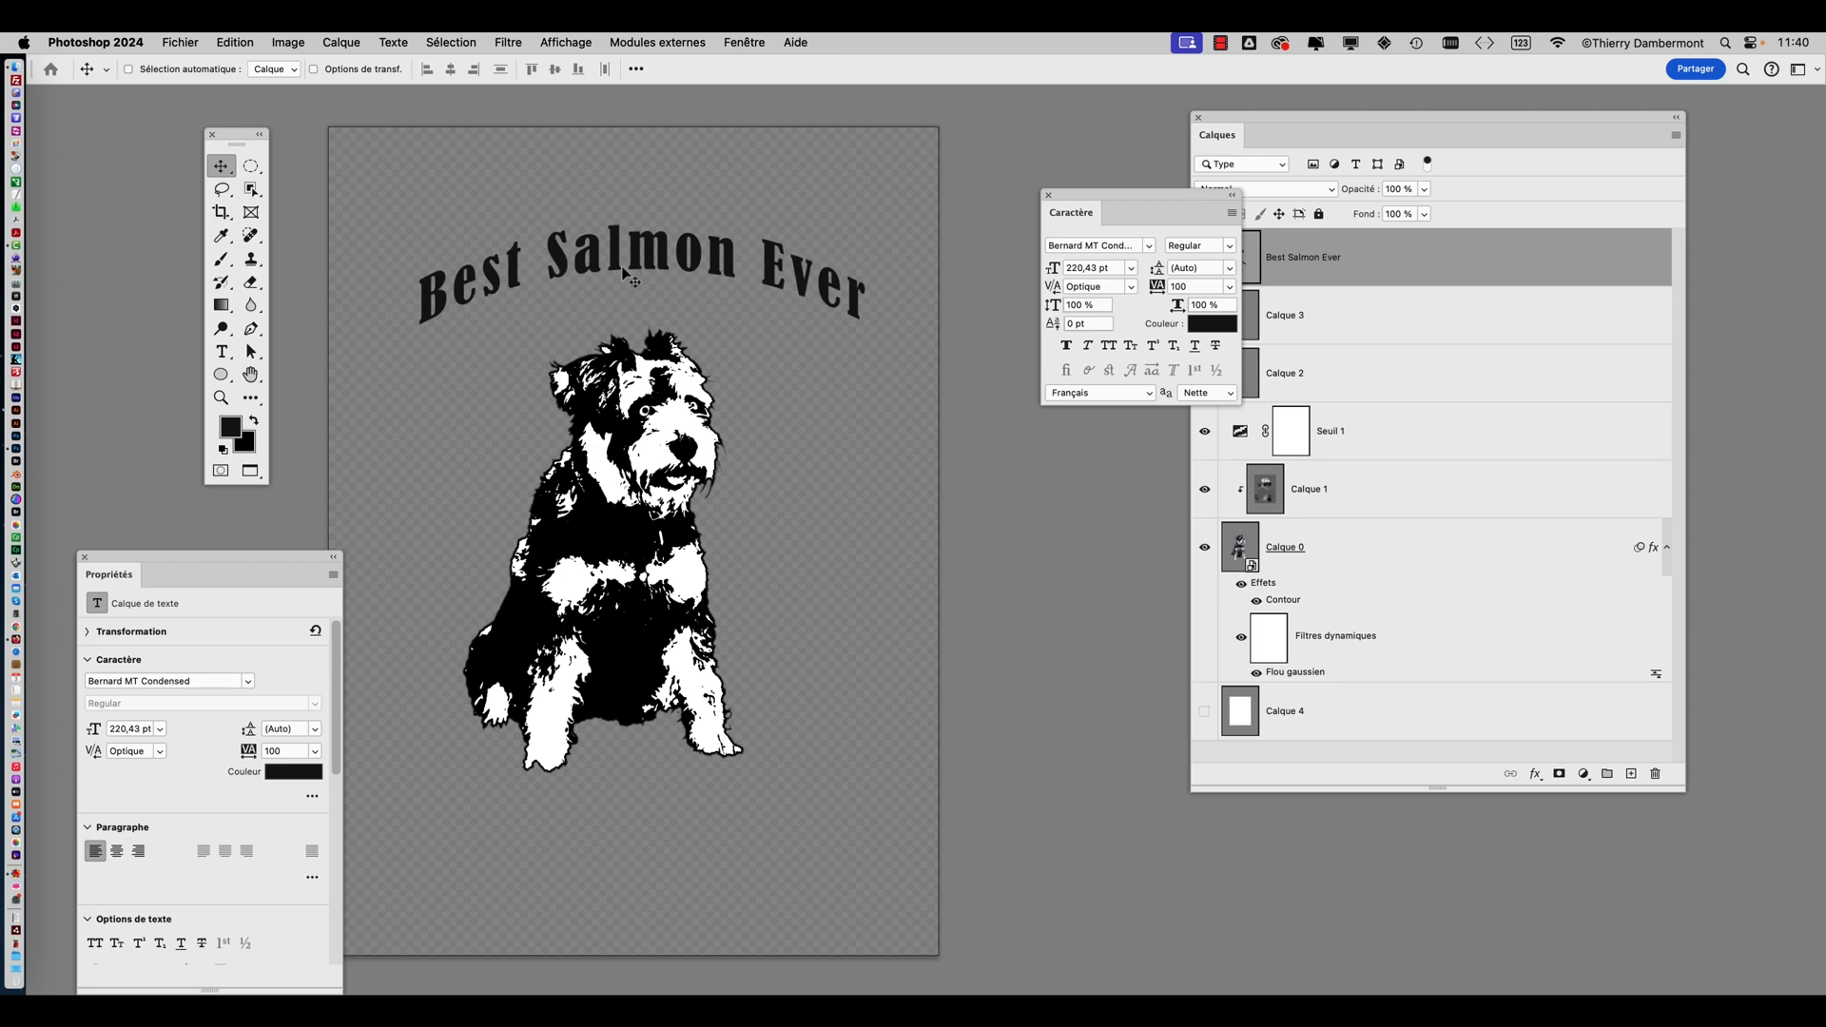
Save the document as a new numbered version of the schnauzer-dog PSD in the PHOTOSHOP folder
click(162, 45)
click(204, 240)
click(1101, 168)
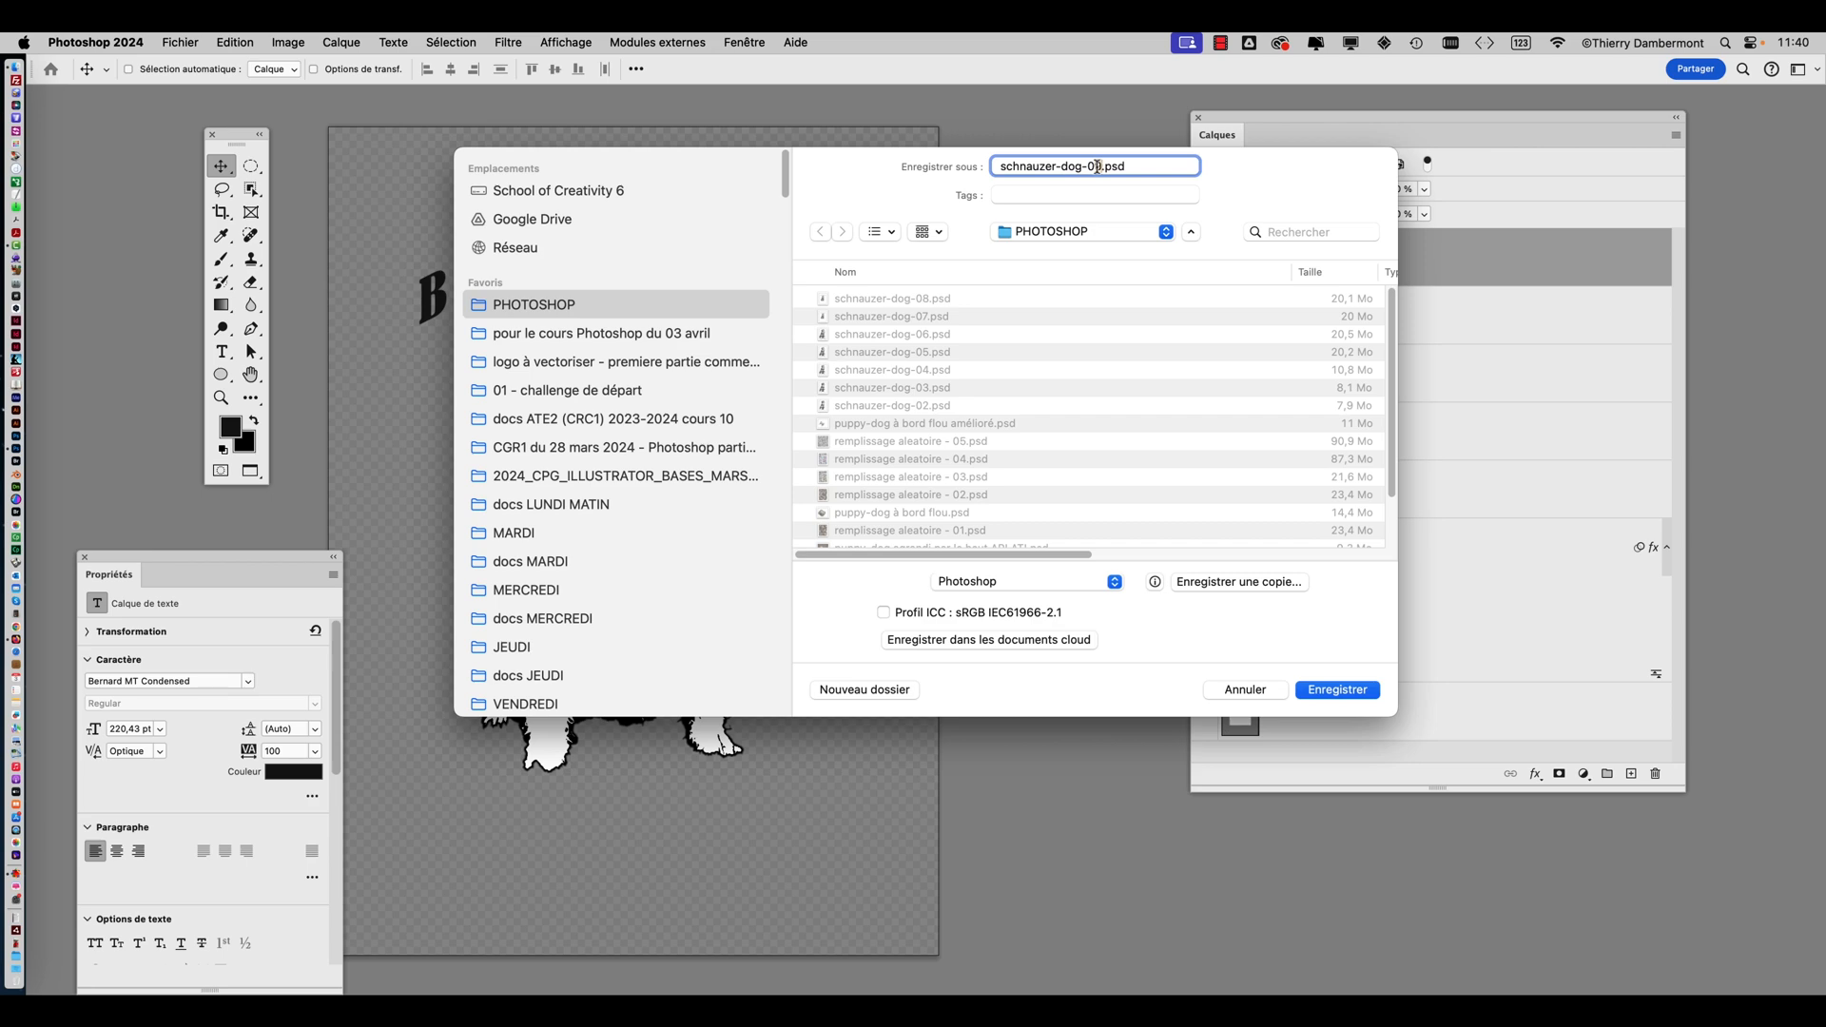
click(1046, 561)
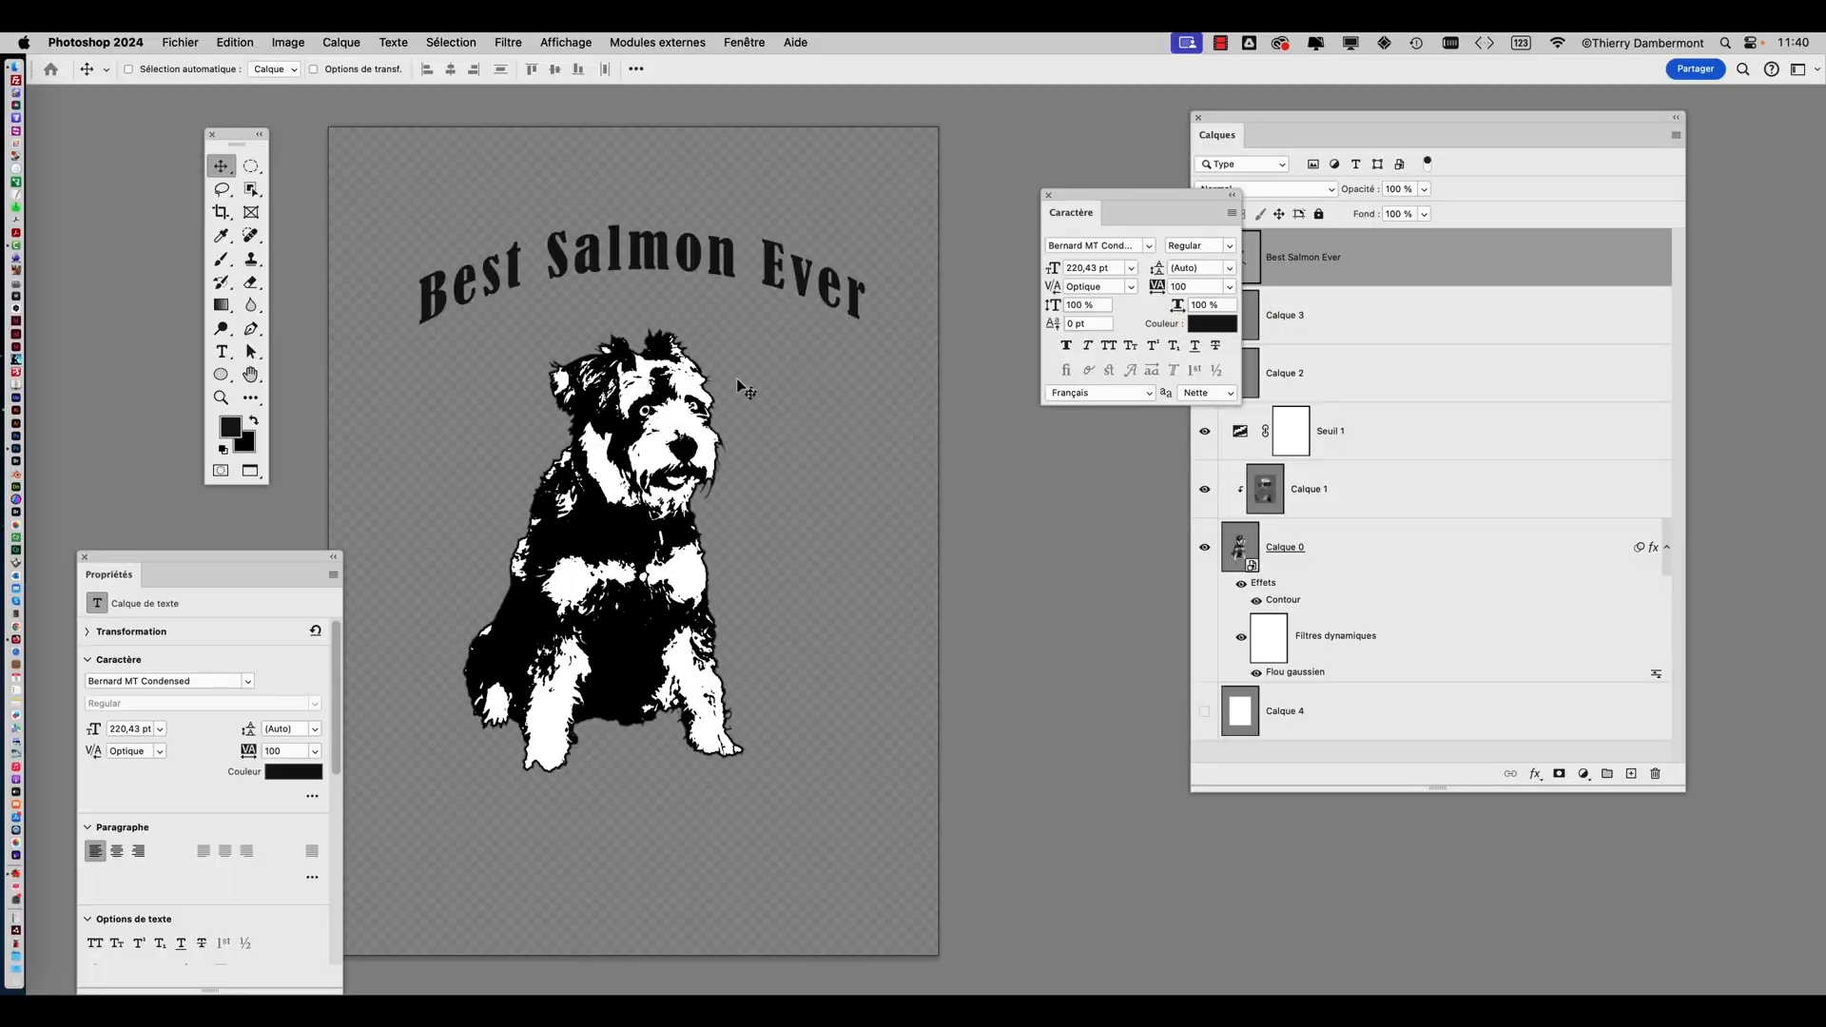
scroll(797, 435, down, 1)
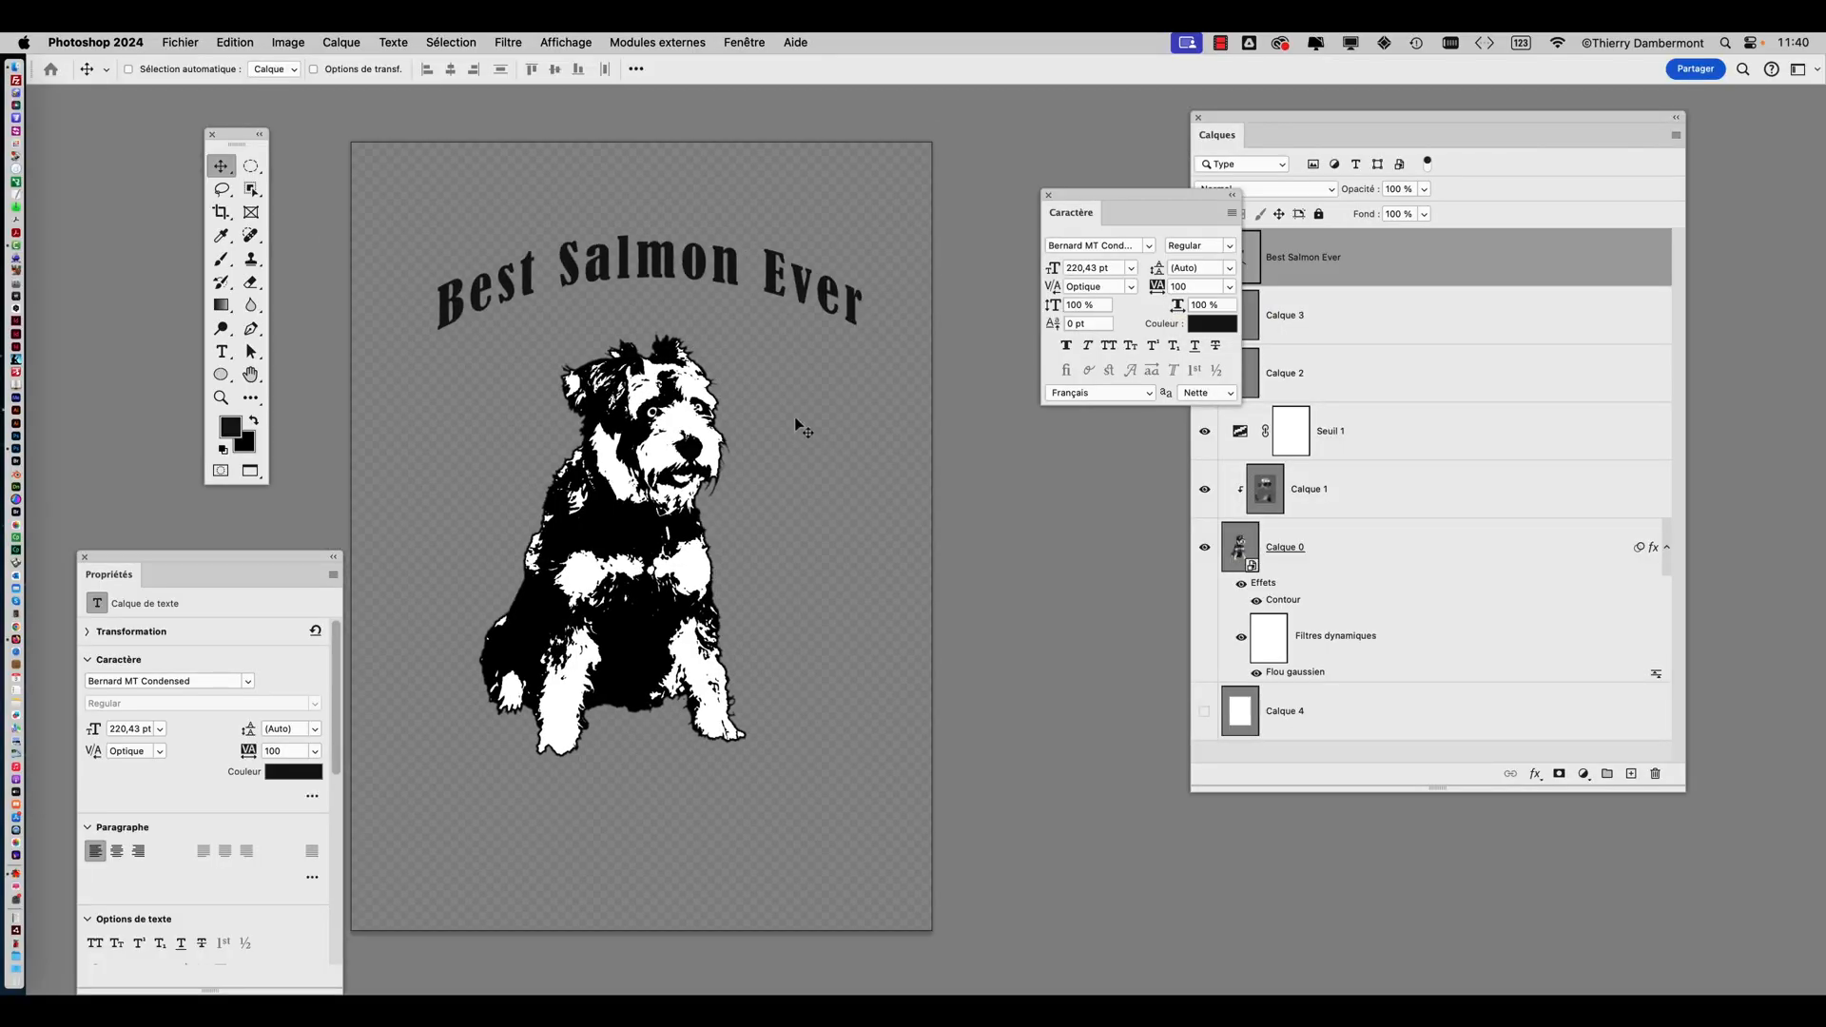